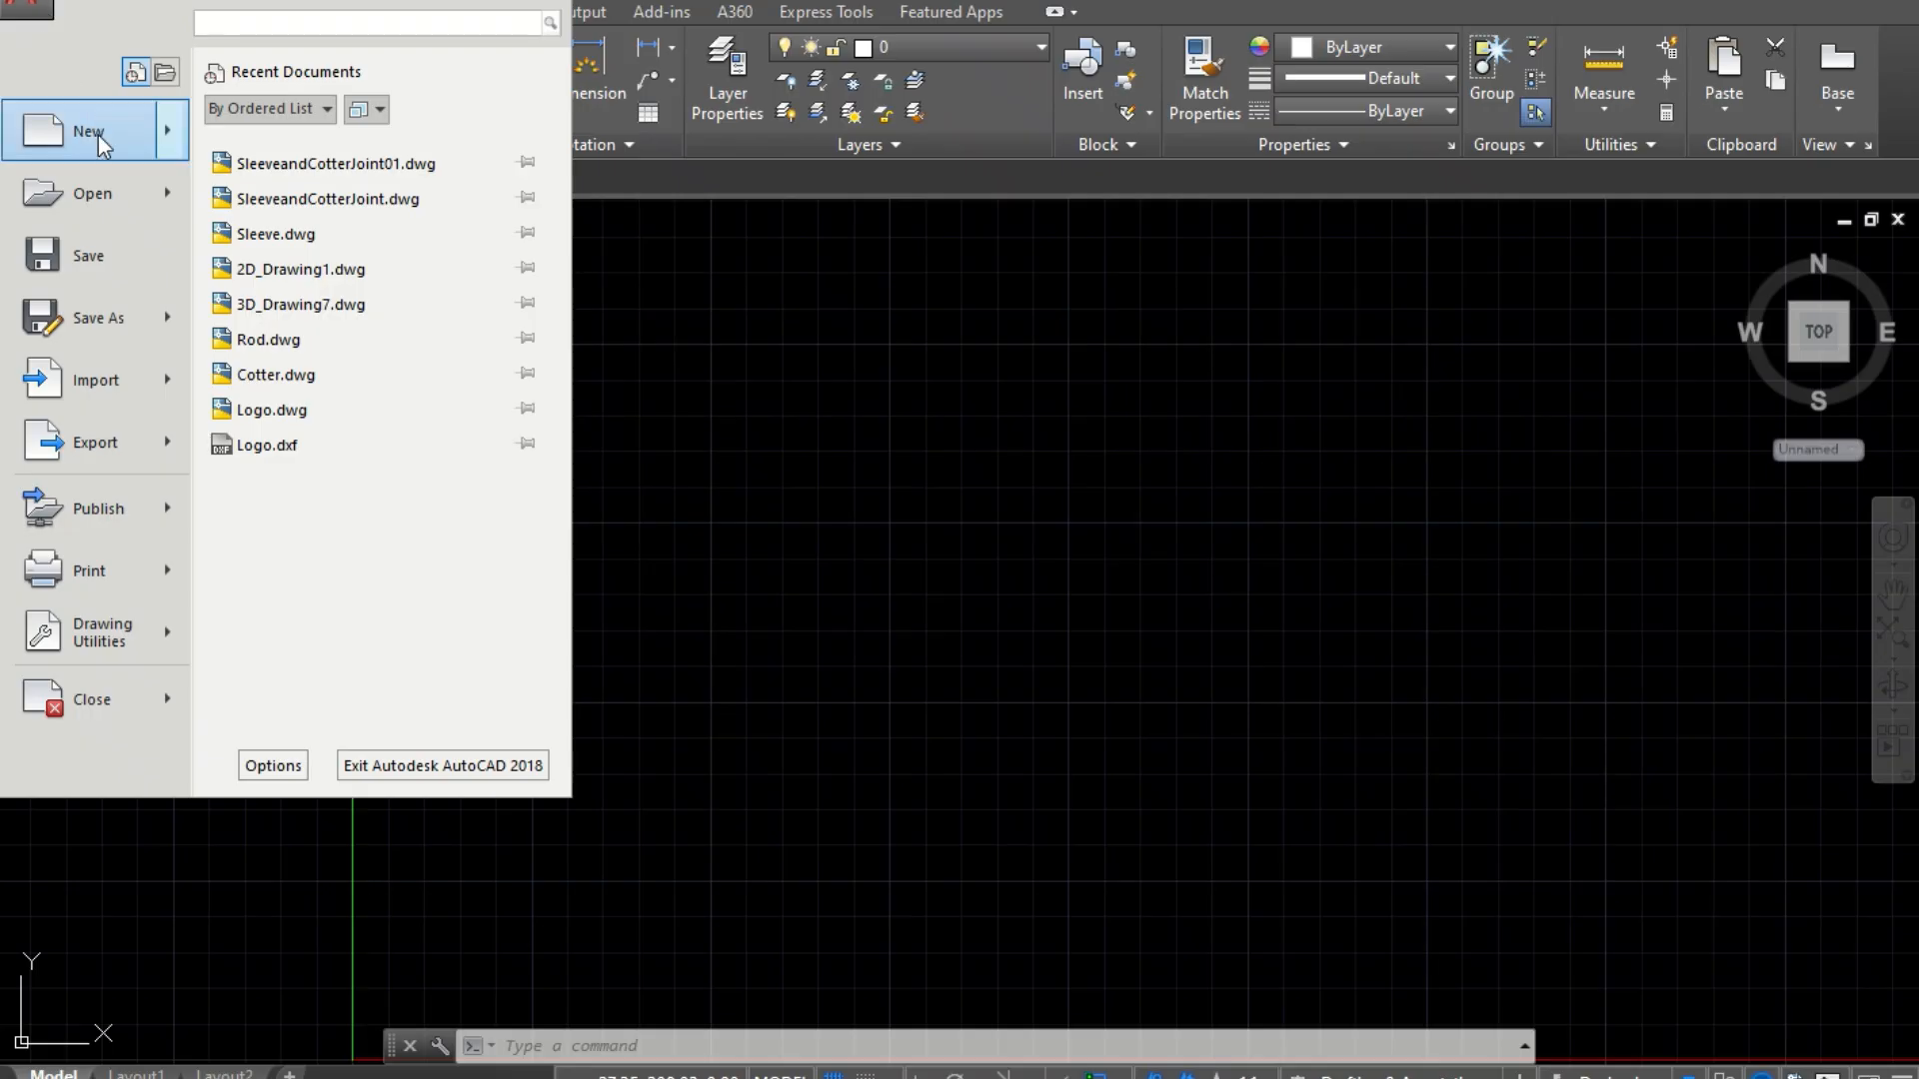
Step: Create a new drawing from the acadiso.dwt template
{"action": "key", "text": "Escape"}
{"action": "key", "text": "ctrl+n"}
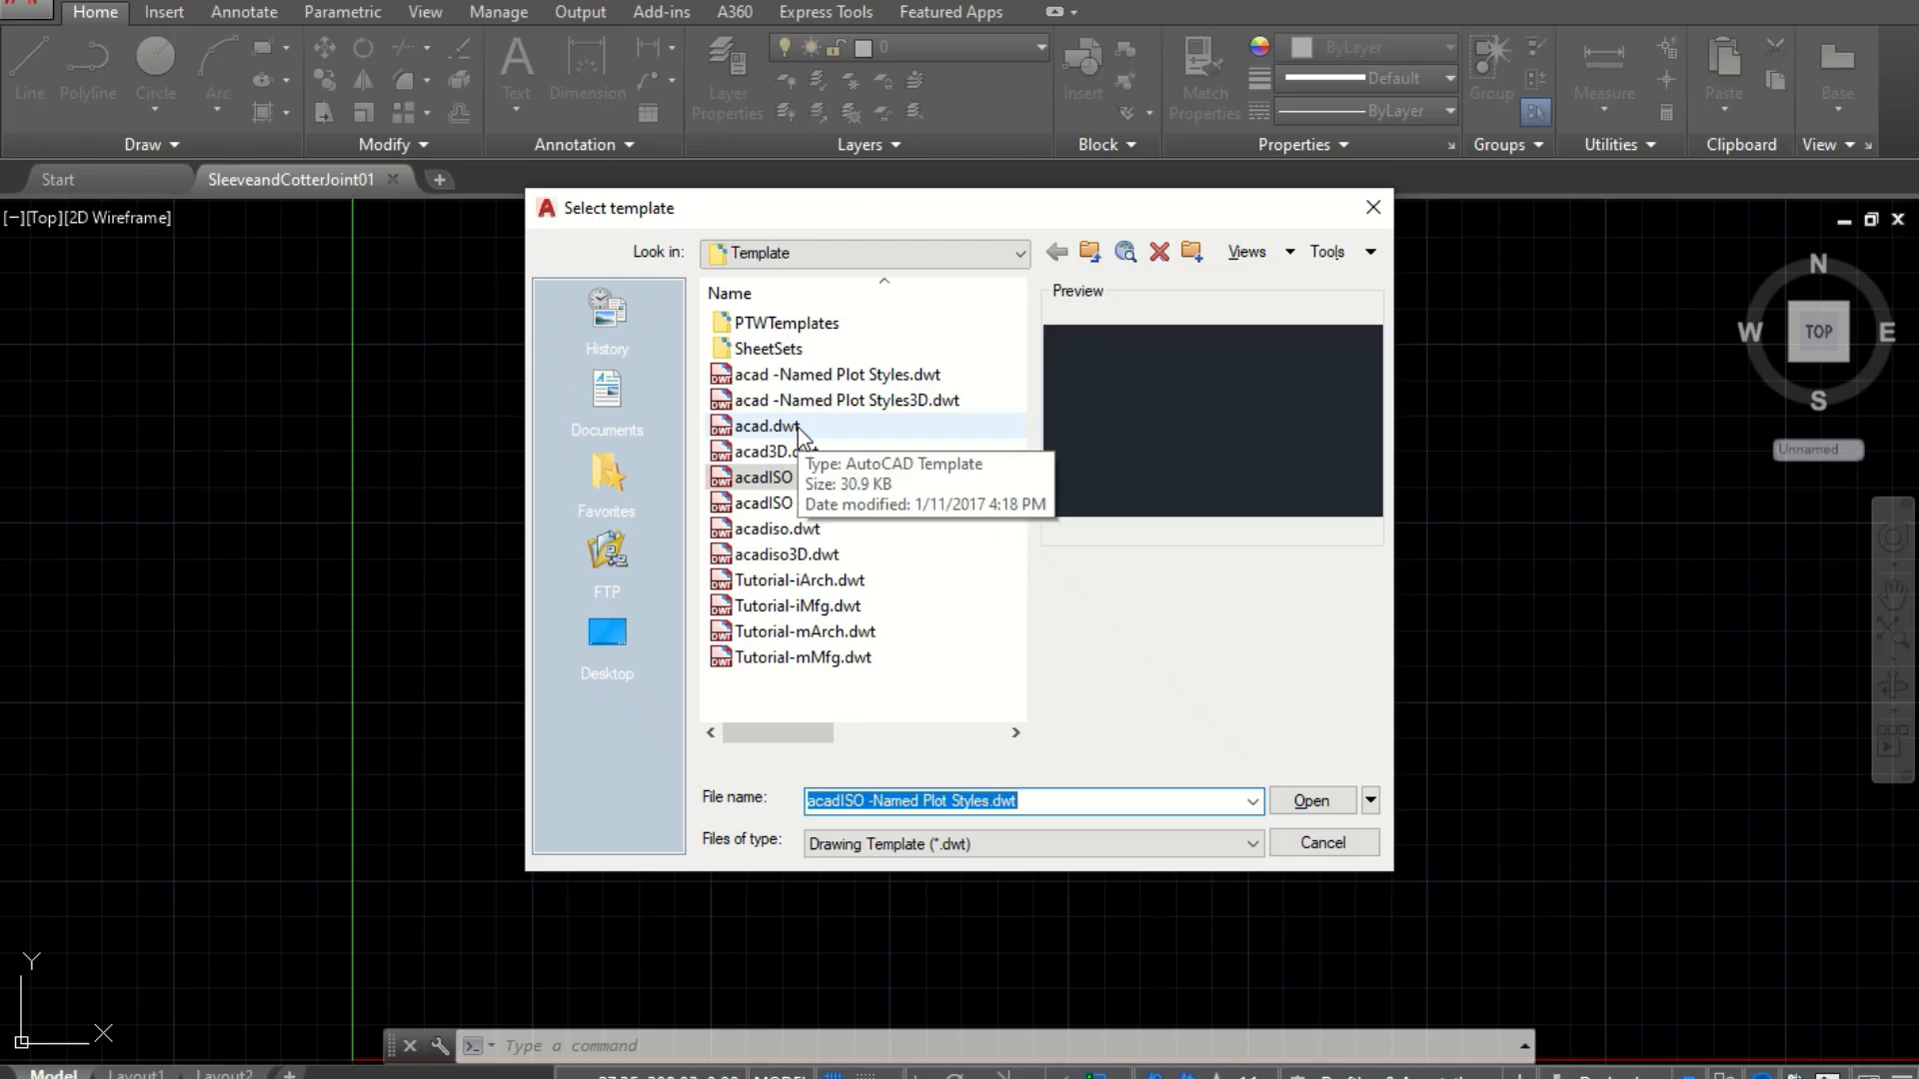
{"action": "left_click", "coordinate": [798, 530]}
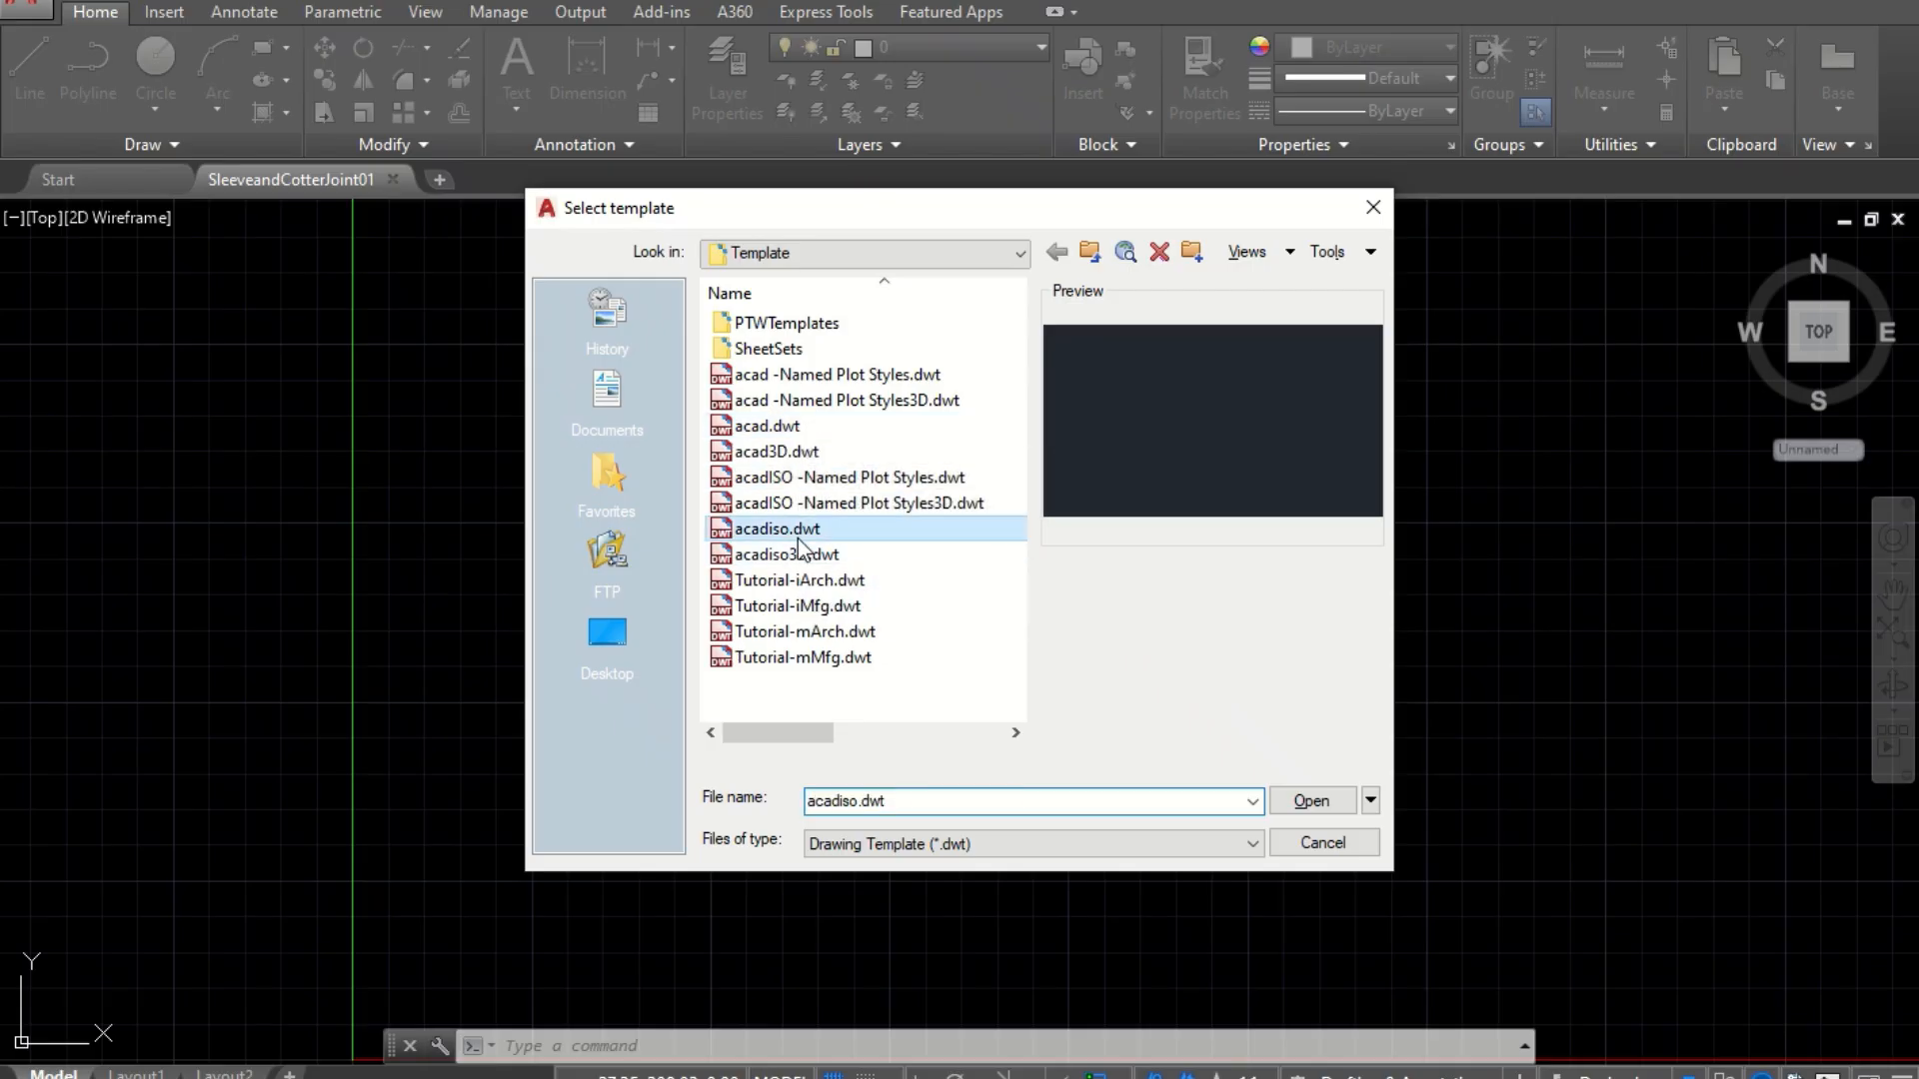
{"action": "left_click", "coordinate": [1325, 807]}
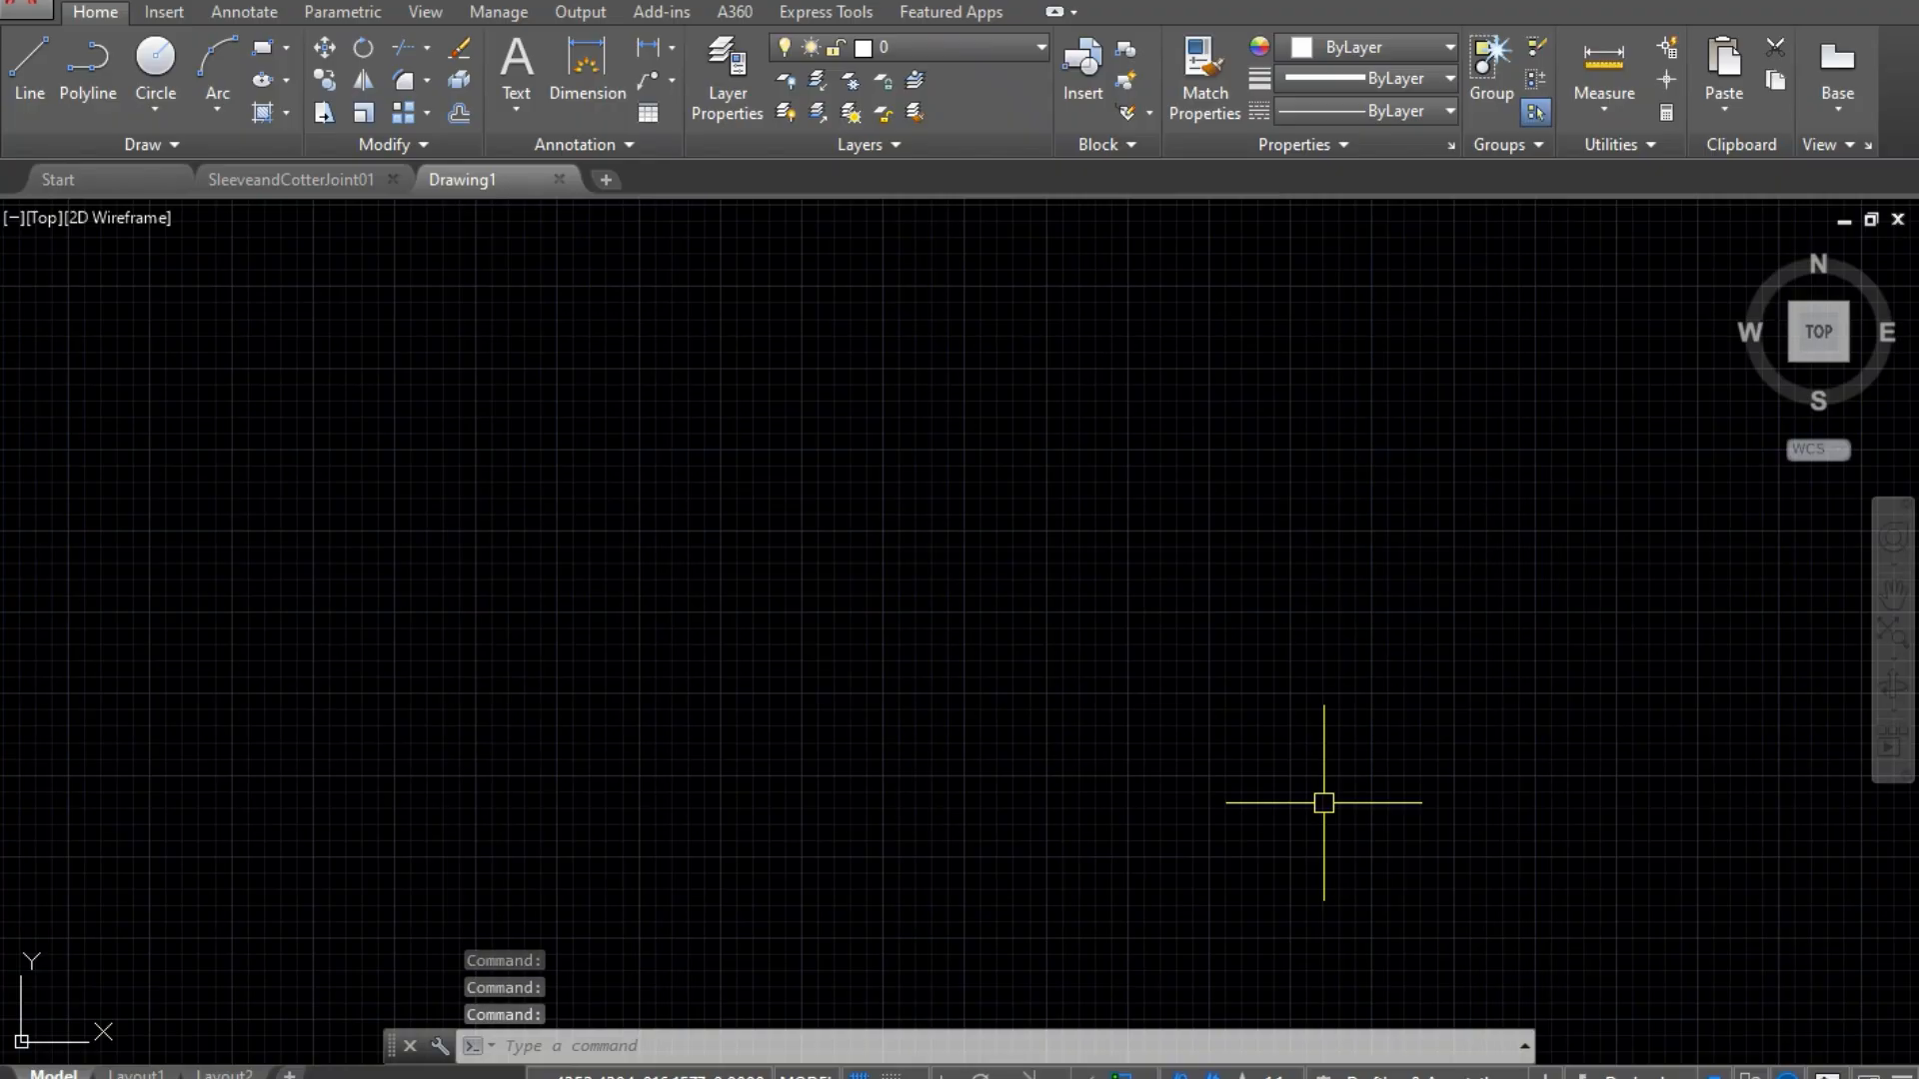
Step: Set the drawing units' length precision to 0.0 with the DDUNITS command
{"action": "type", "text": "DD"}
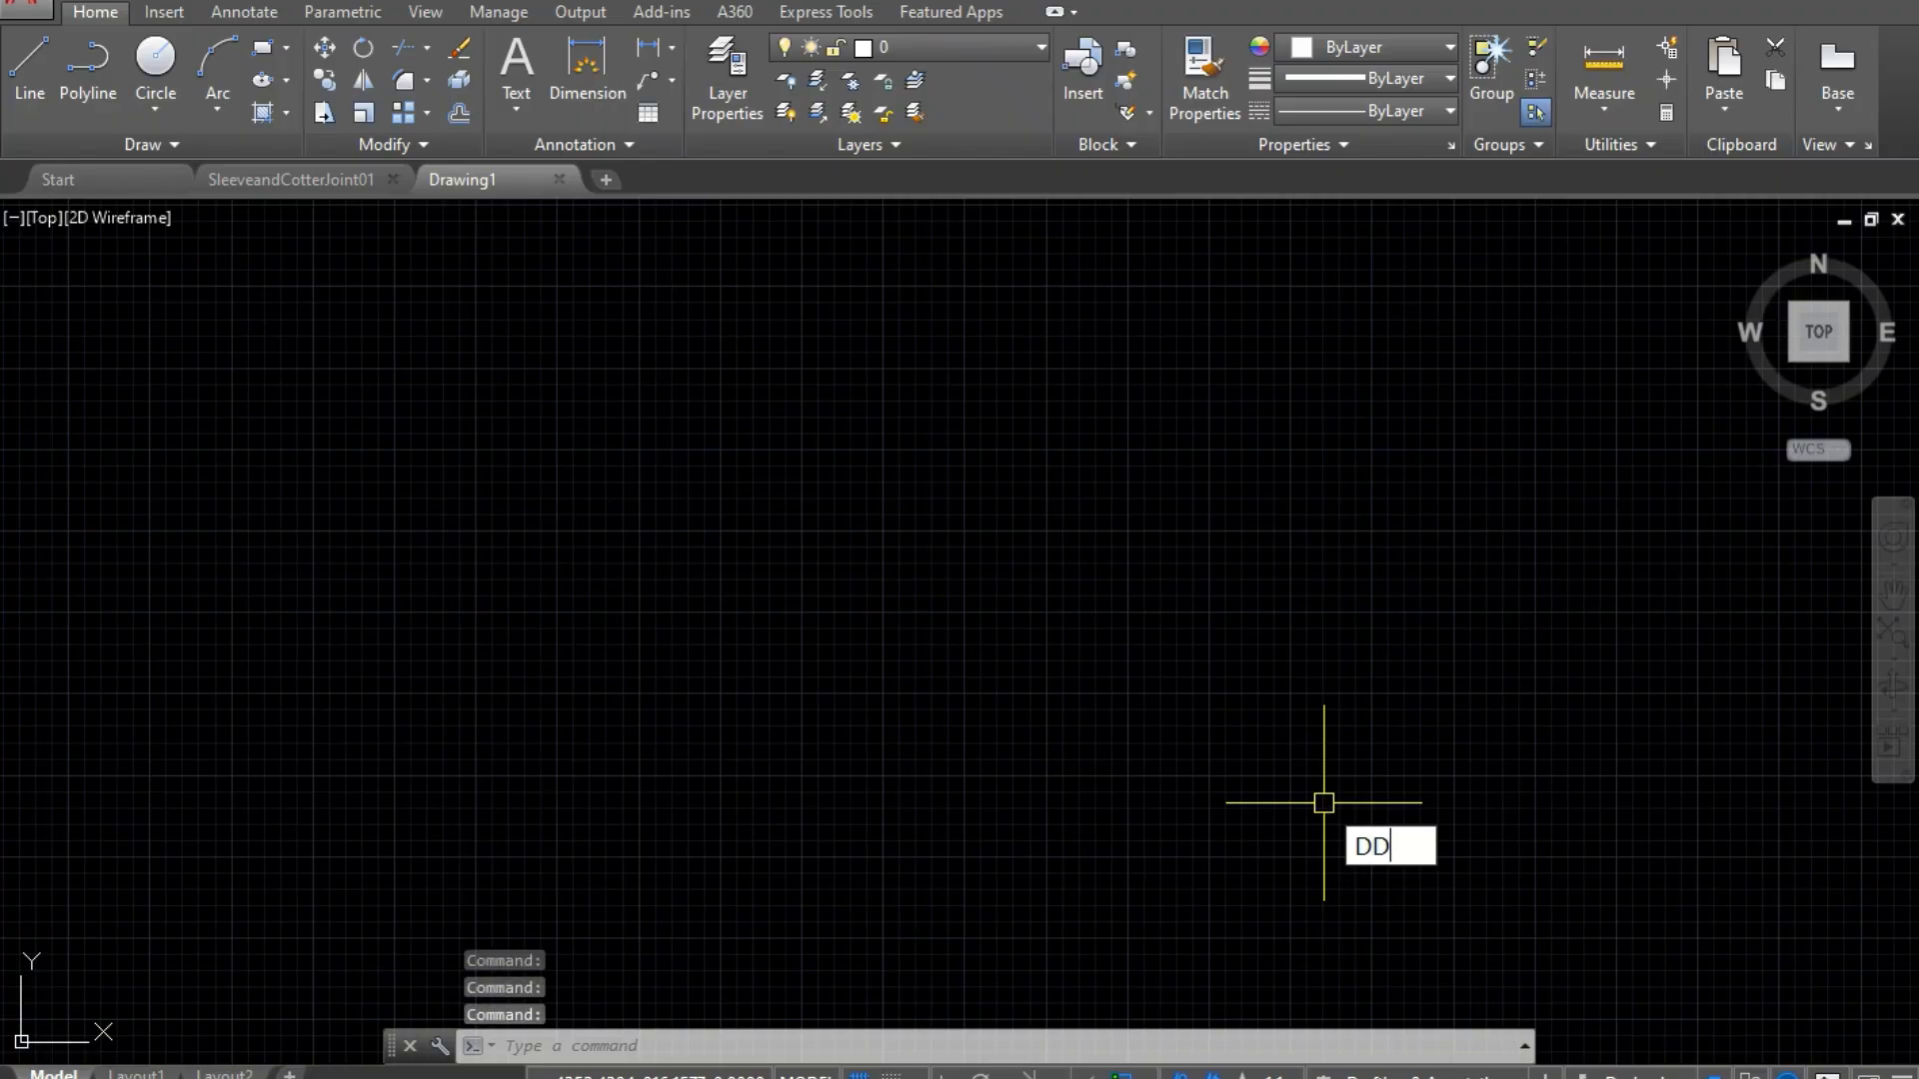
{"action": "type", "text": "UNITS"}
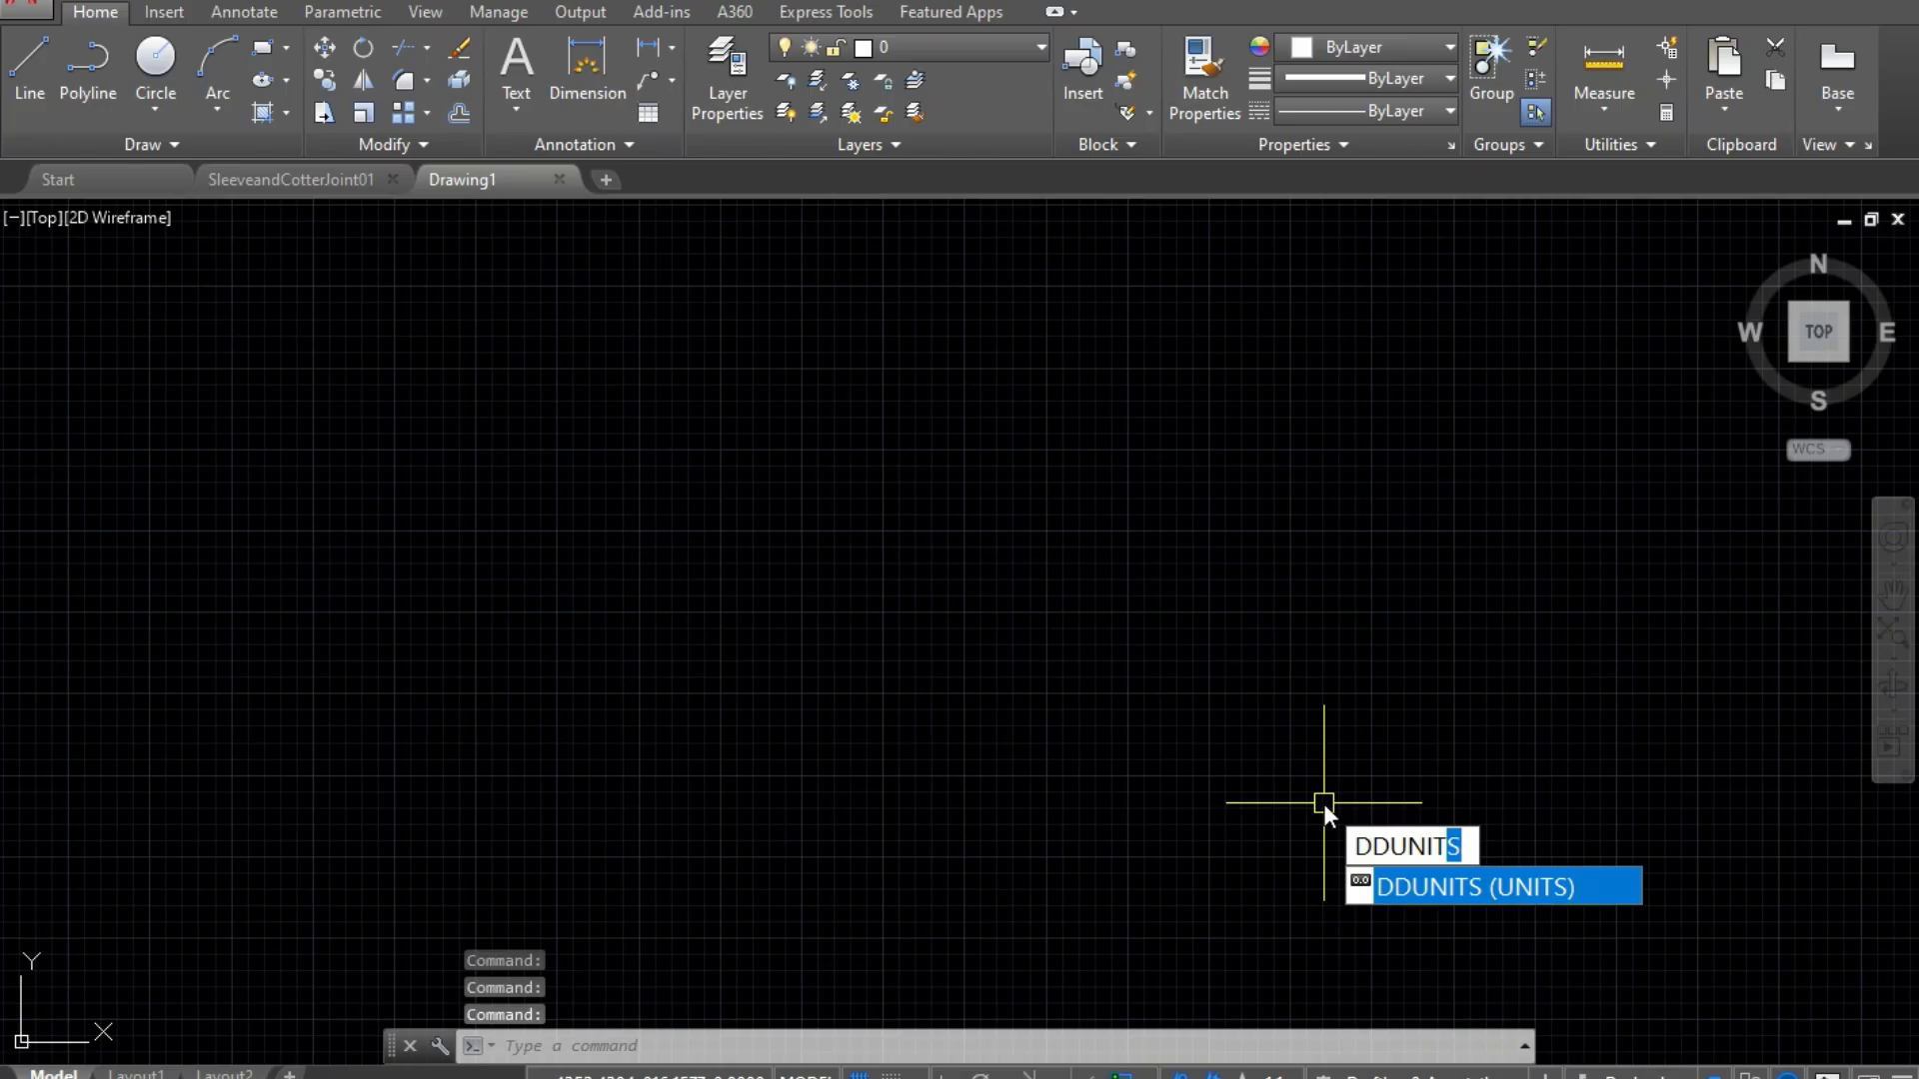
{"action": "key", "text": "Return"}
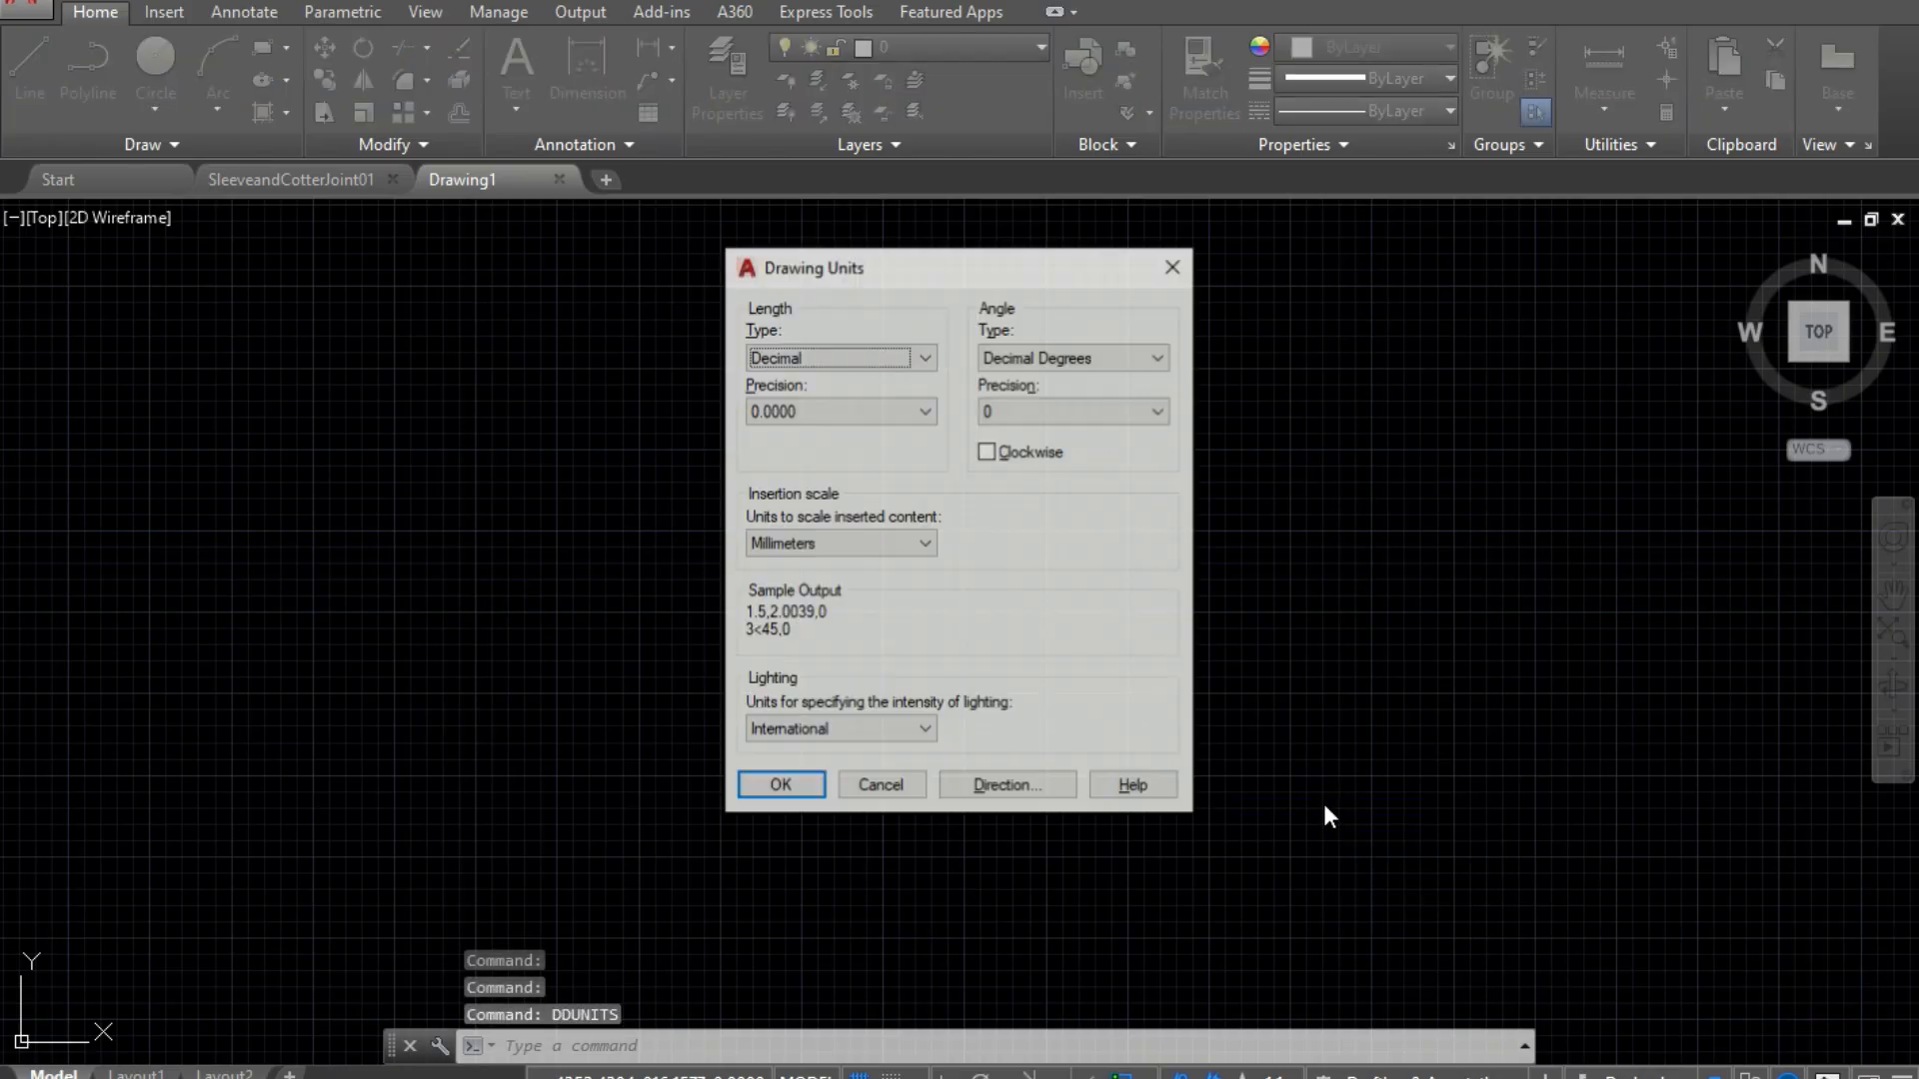
{"action": "left_click", "coordinate": [921, 411]}
{"action": "left_click", "coordinate": [831, 451]}
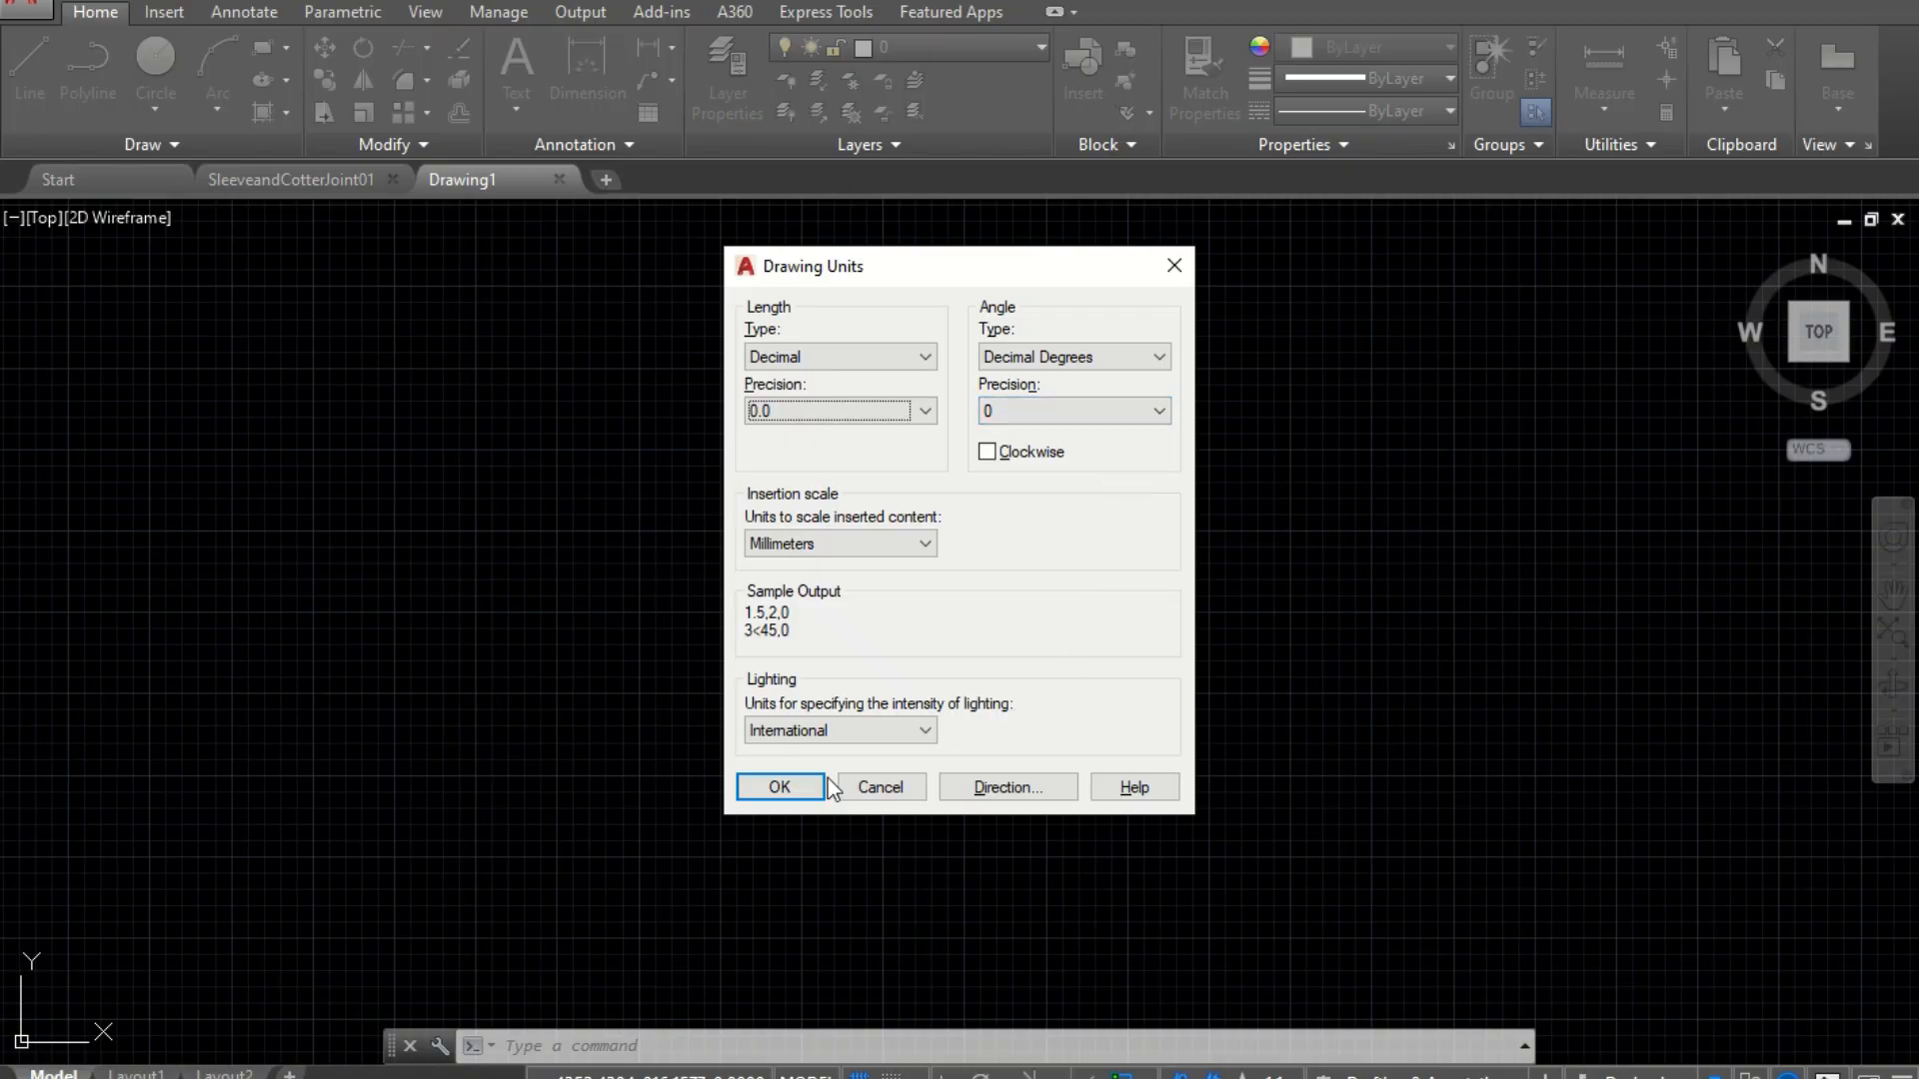
{"action": "left_click", "coordinate": [796, 787]}
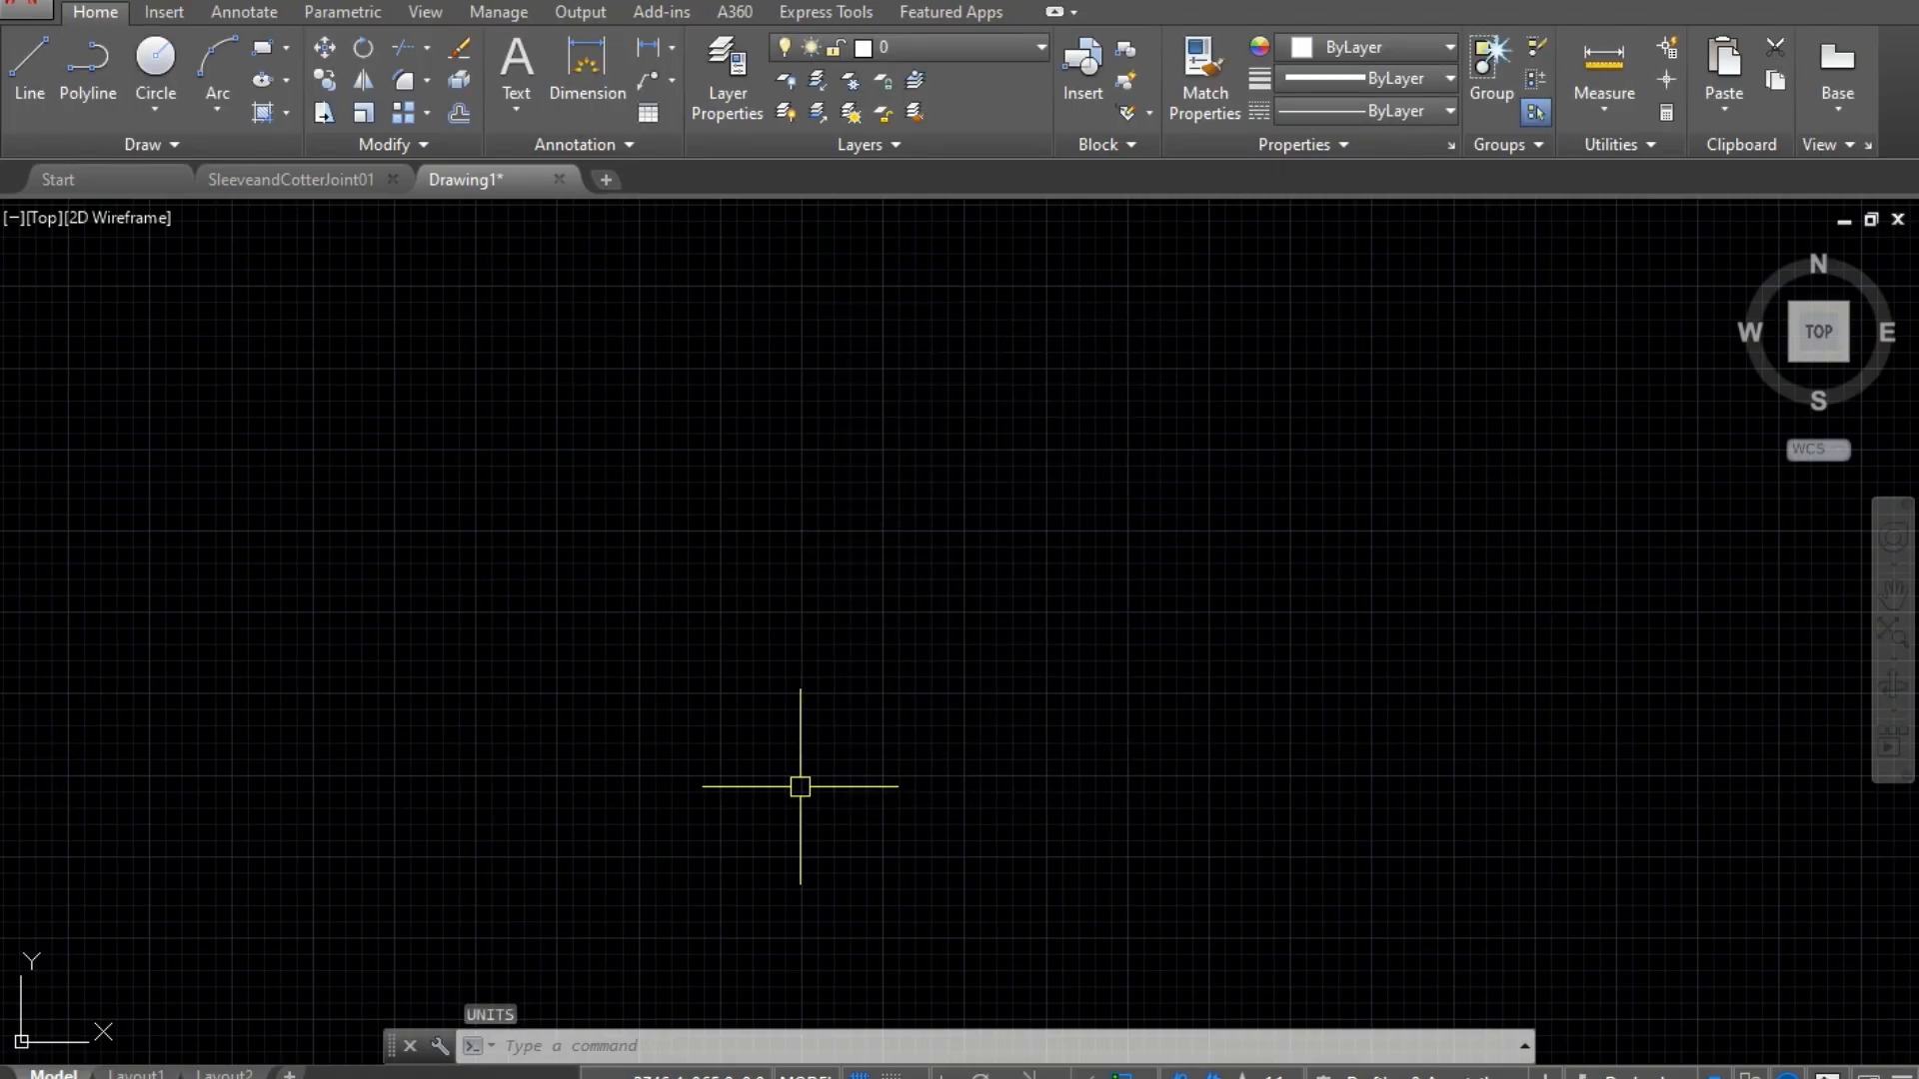
Step: Set the model space limits from the default lower-left corner 0,0 to 420,360 and zoom to all
{"action": "type", "text": "LIMITS"}
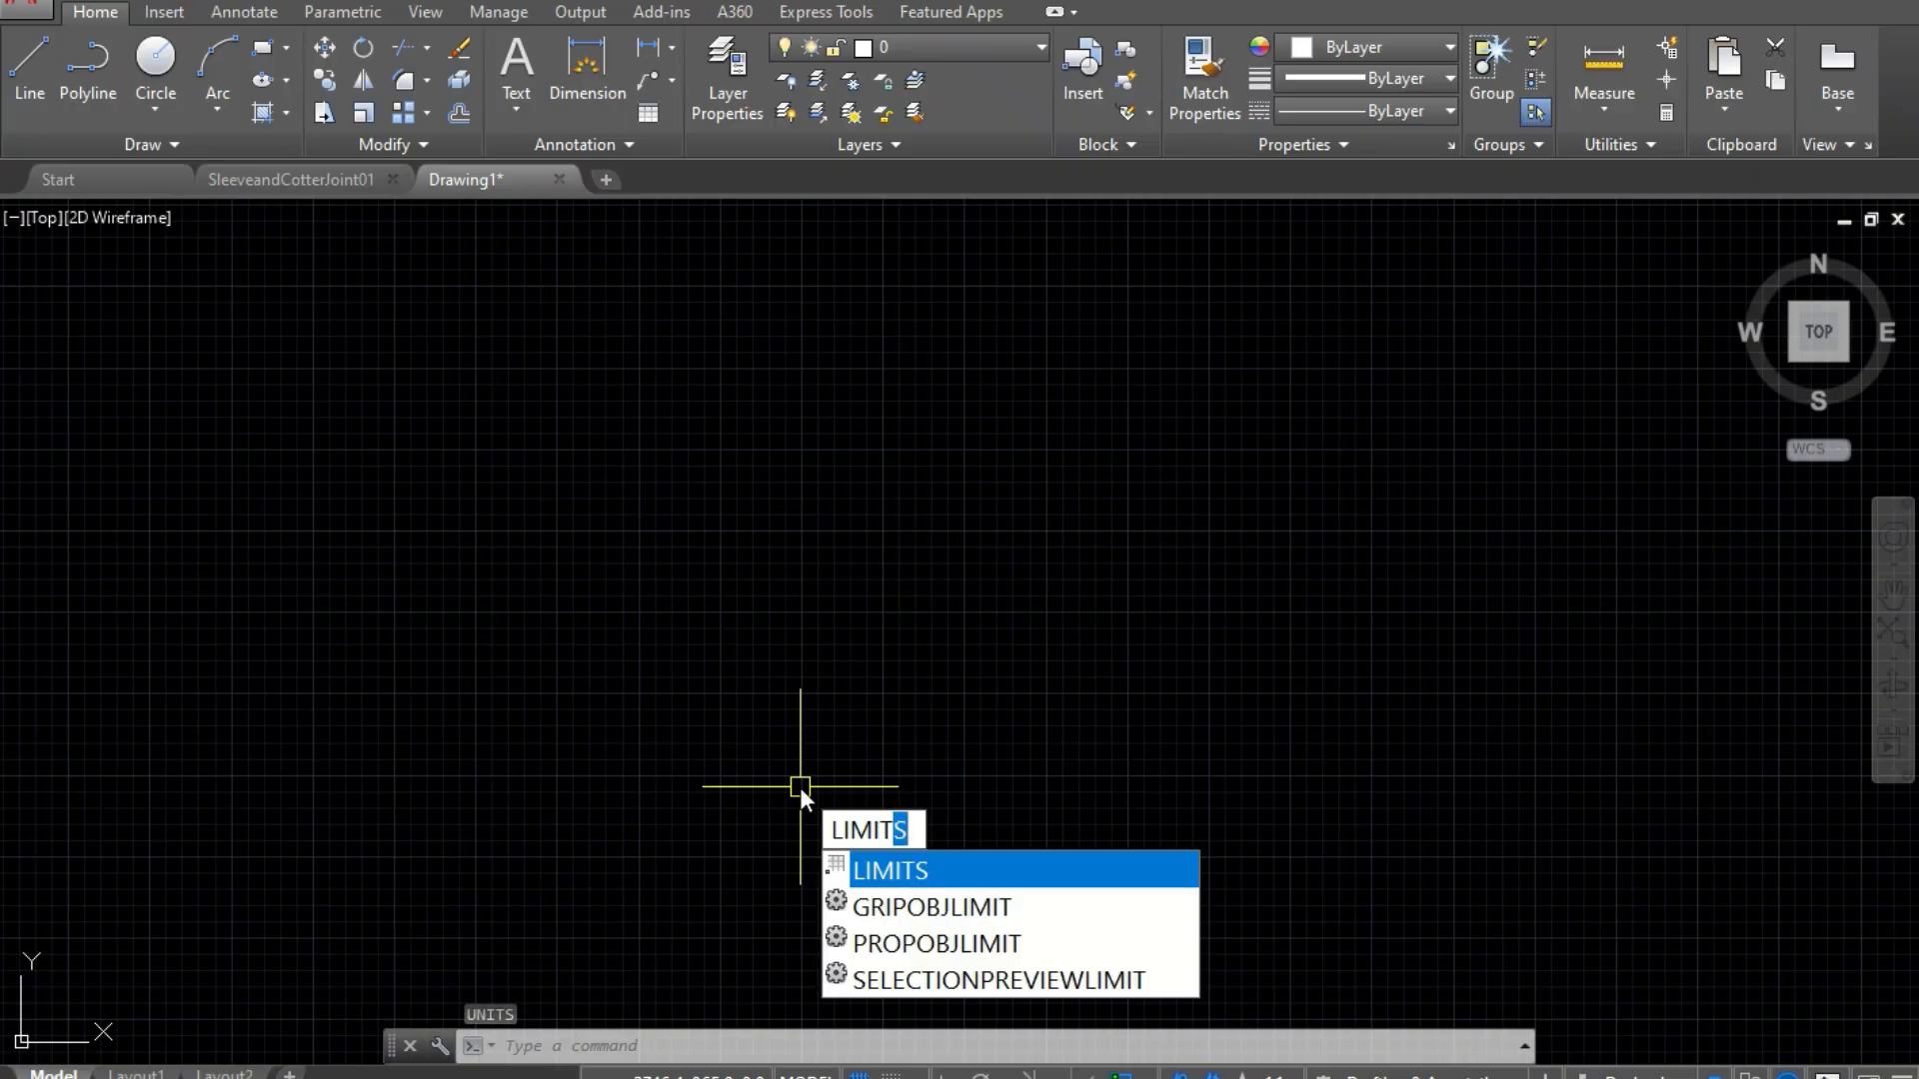
{"action": "key", "text": "Return"}
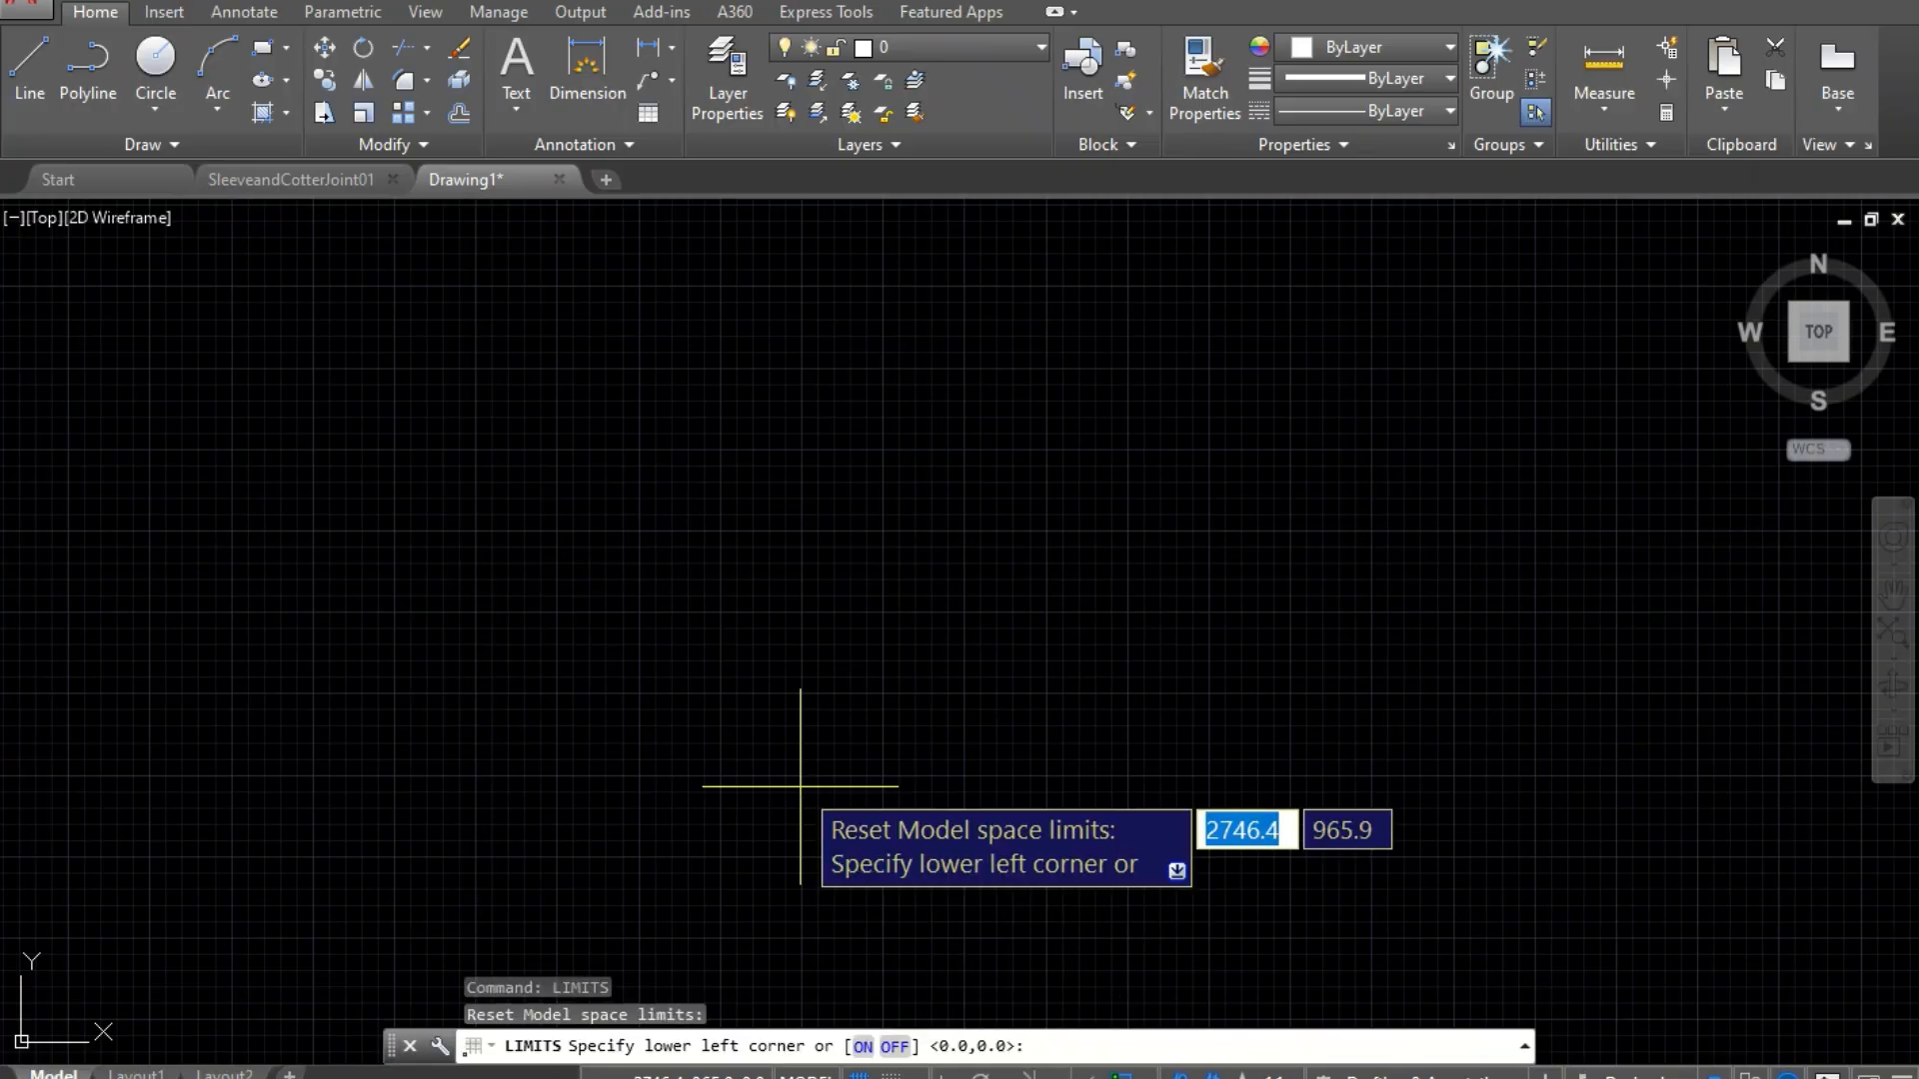
{"action": "key", "text": "Return"}
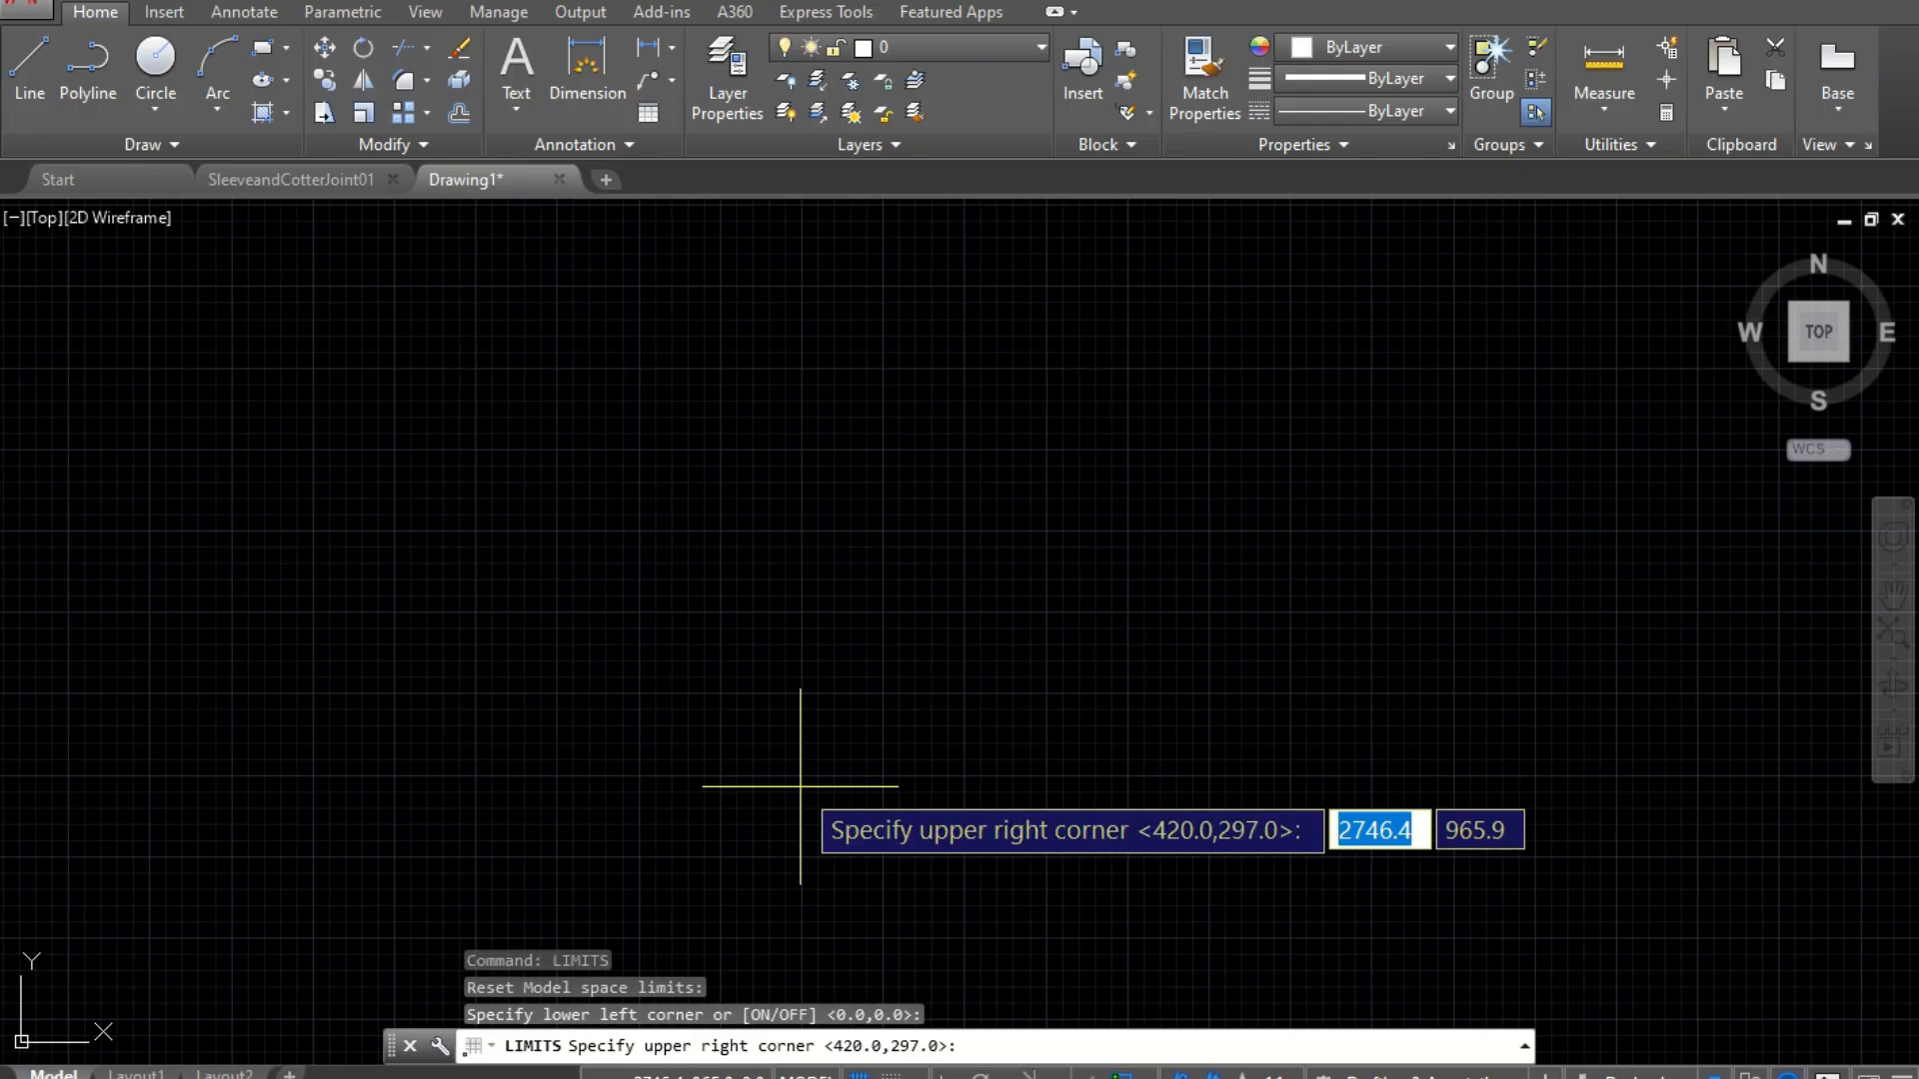
{"action": "type", "text": "420"}
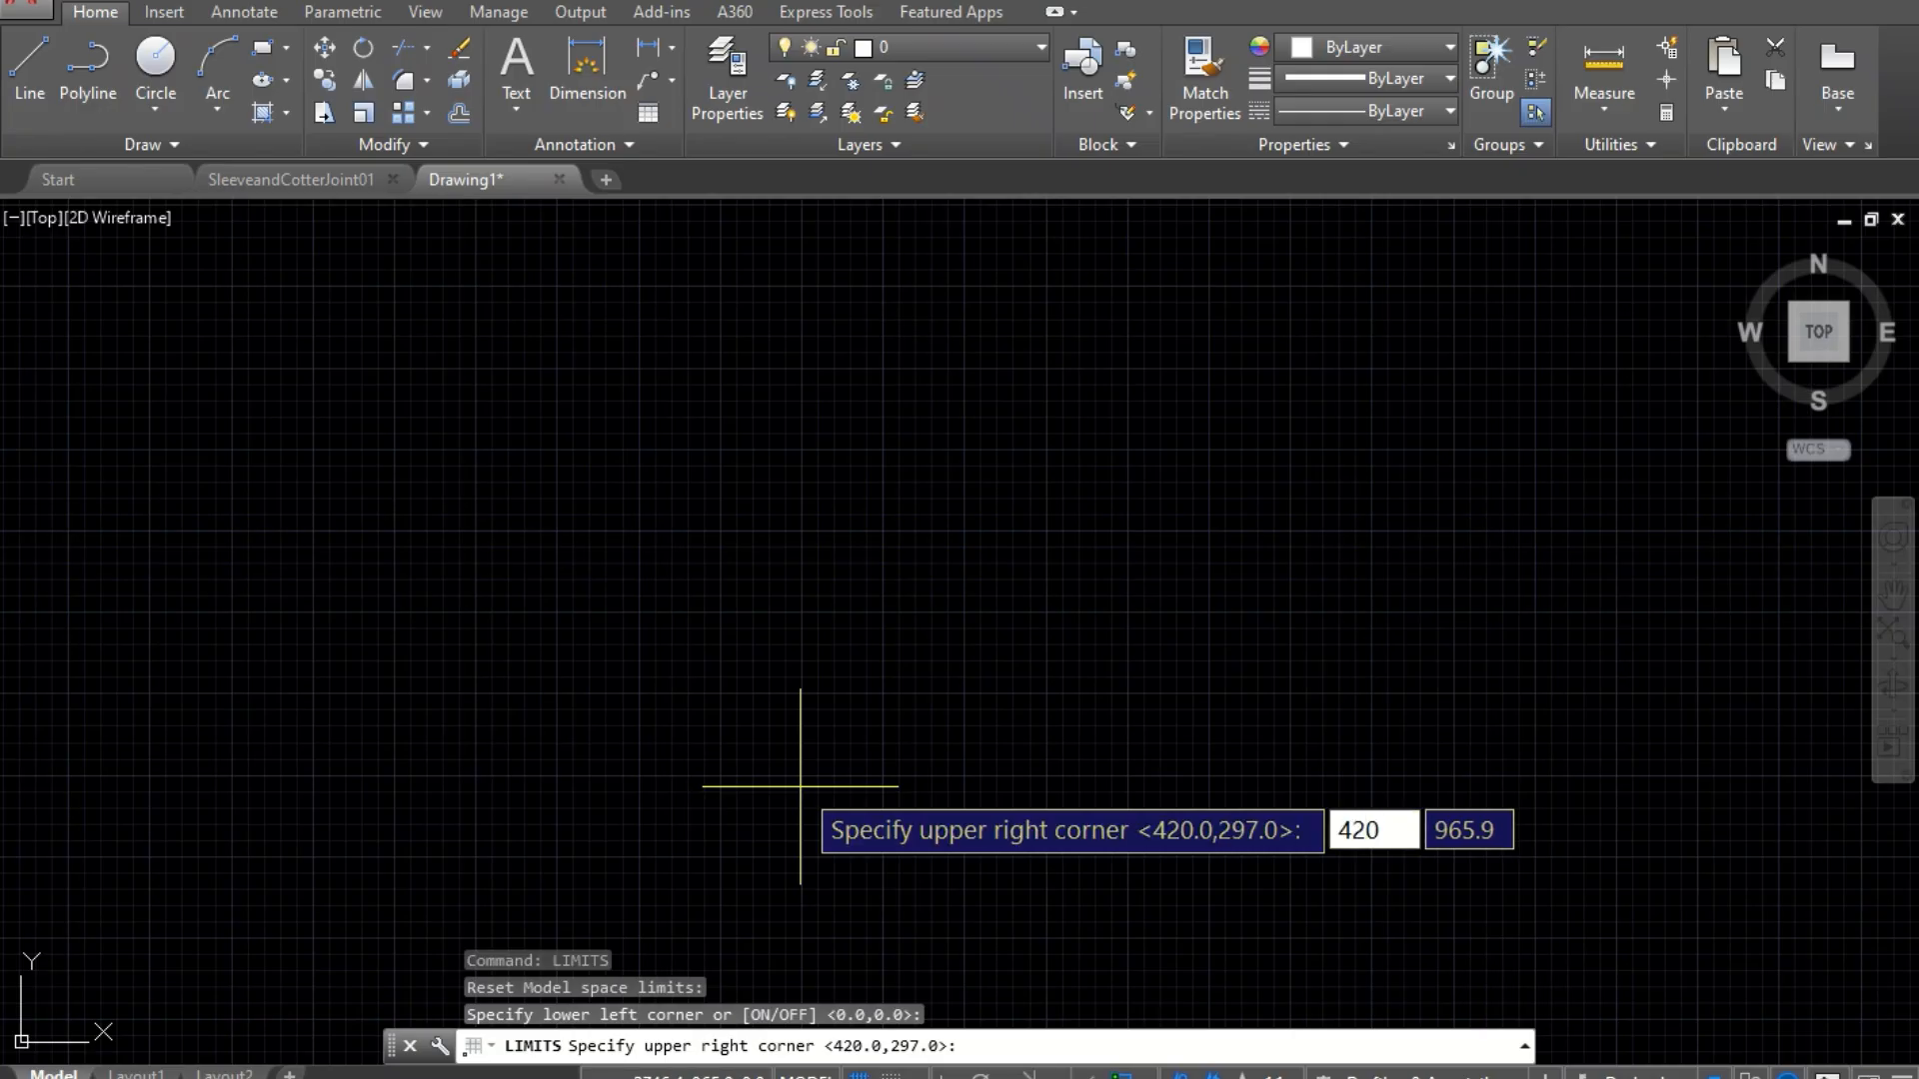
{"action": "key", "text": "Tab"}
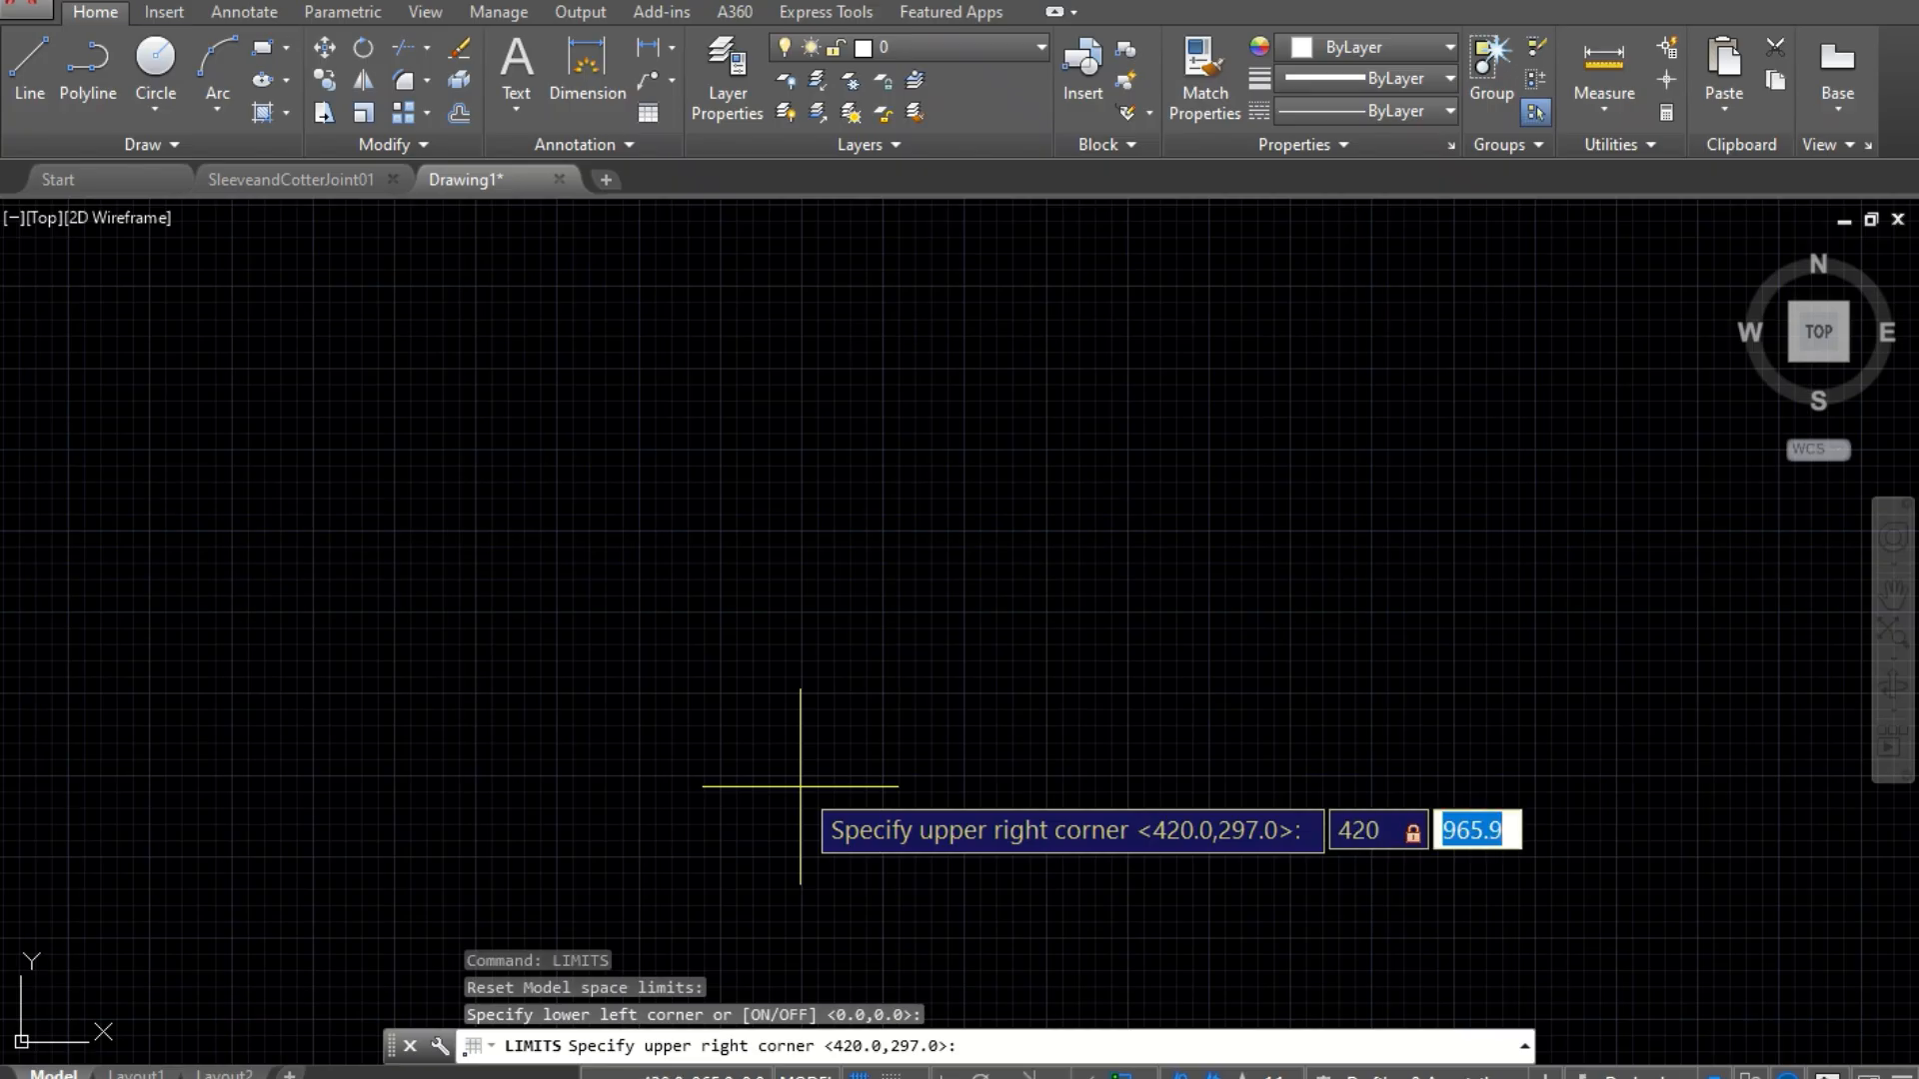
{"action": "type", "text": "360"}
{"action": "key", "text": "Return"}
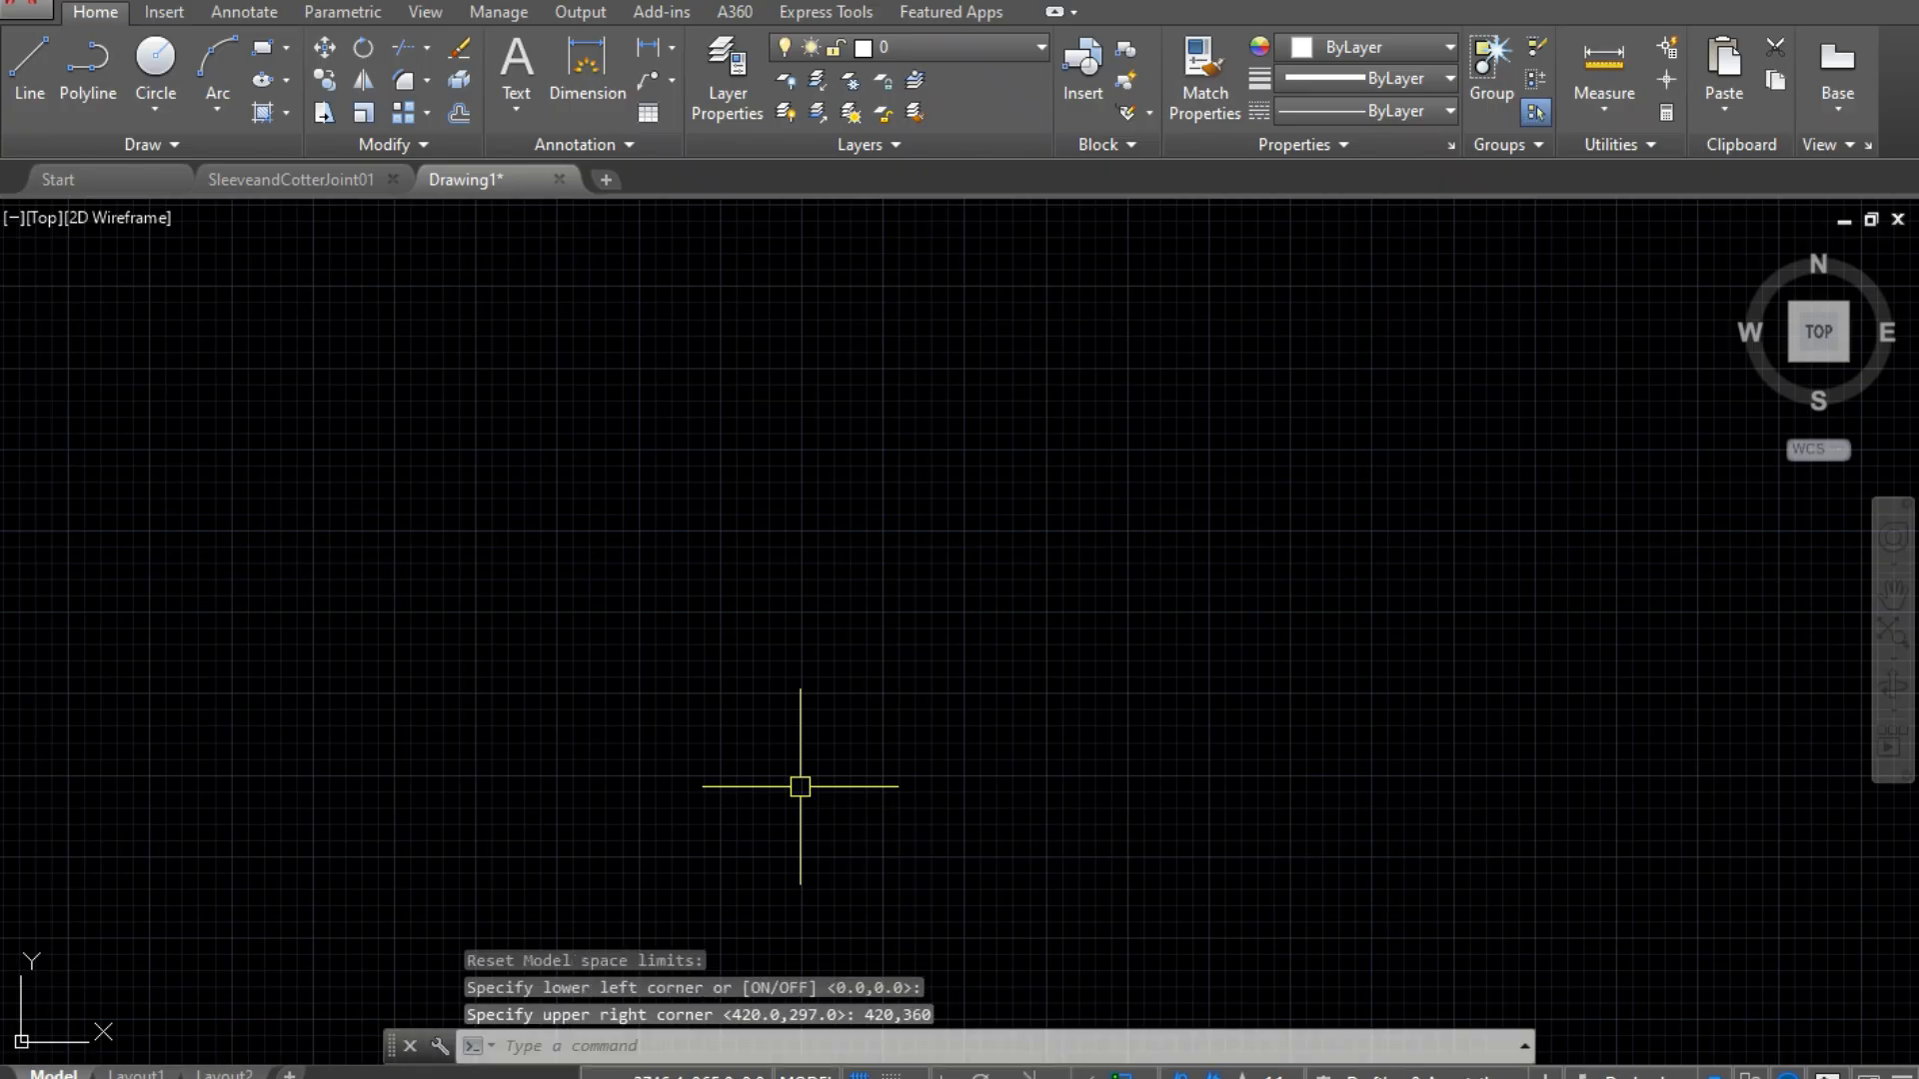
{"action": "type", "text": "z"}
{"action": "key", "text": "Return"}
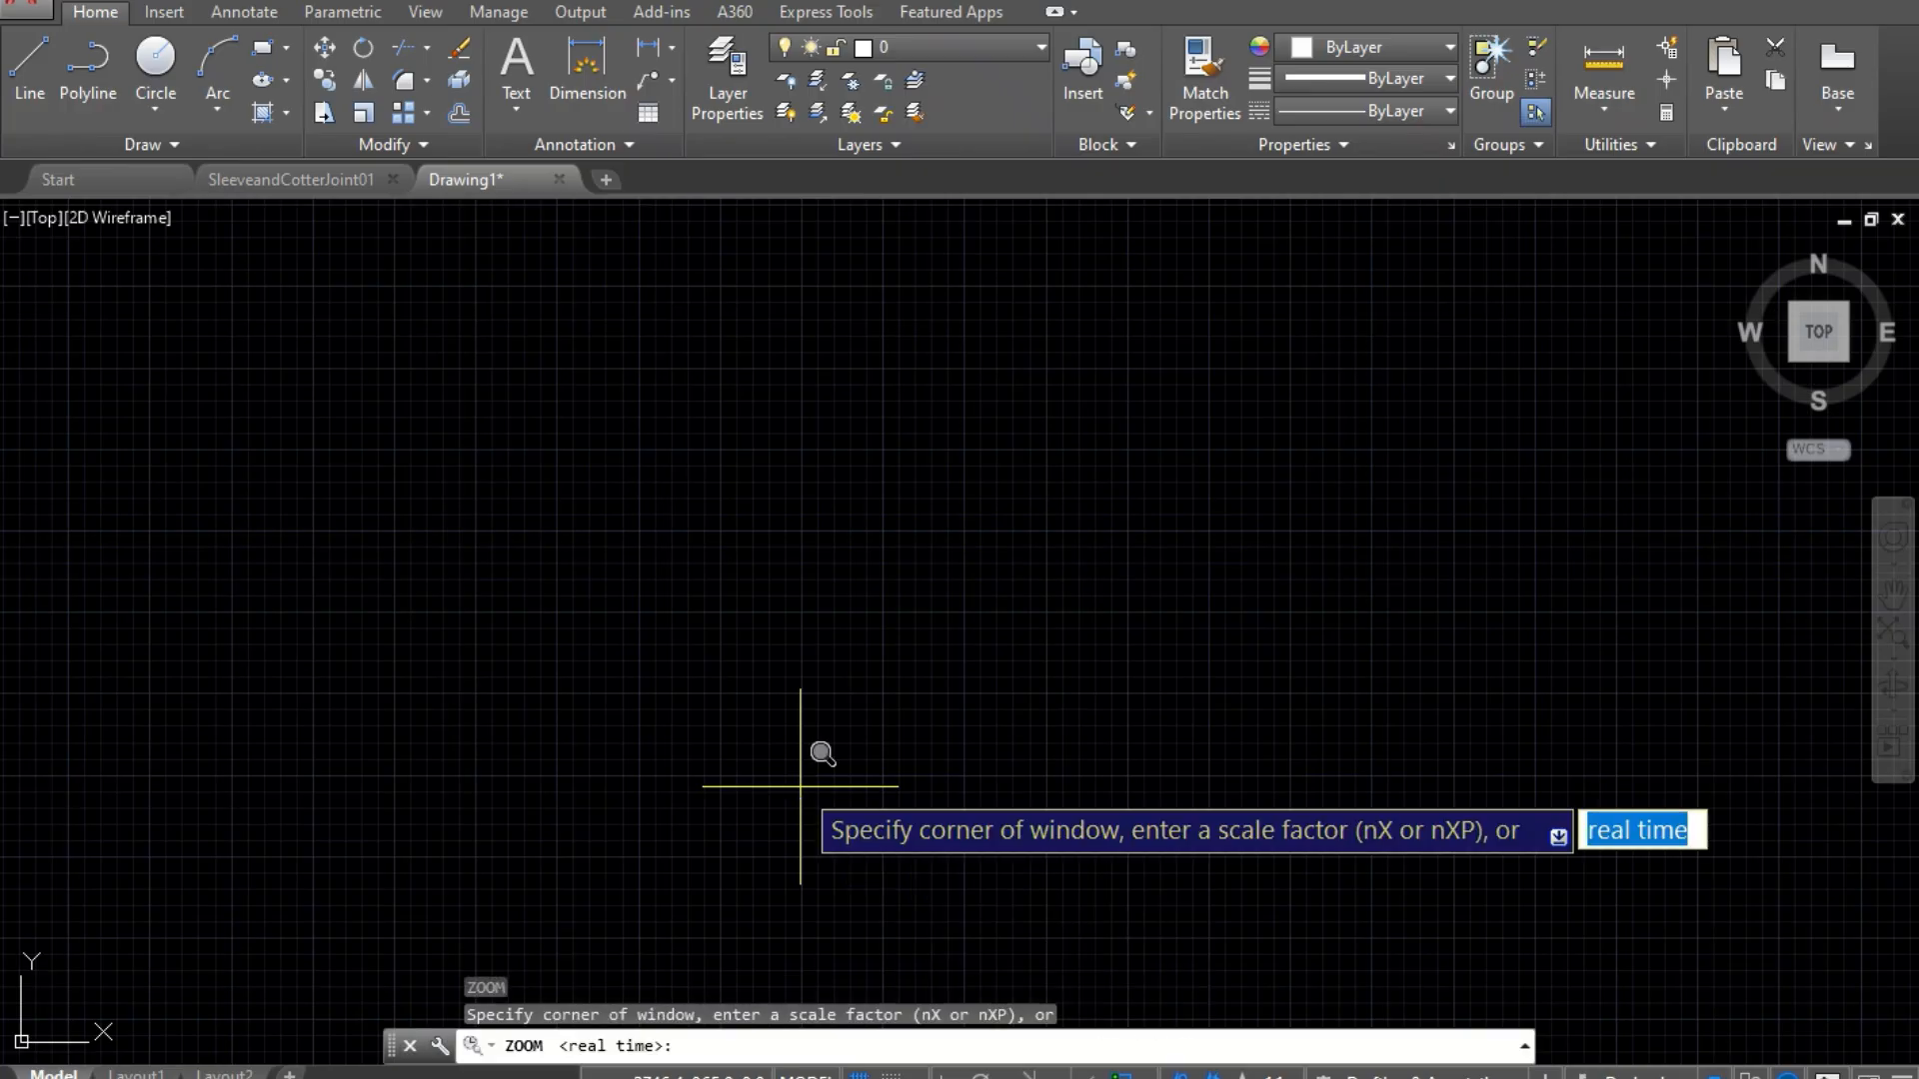
{"action": "type", "text": "A"}
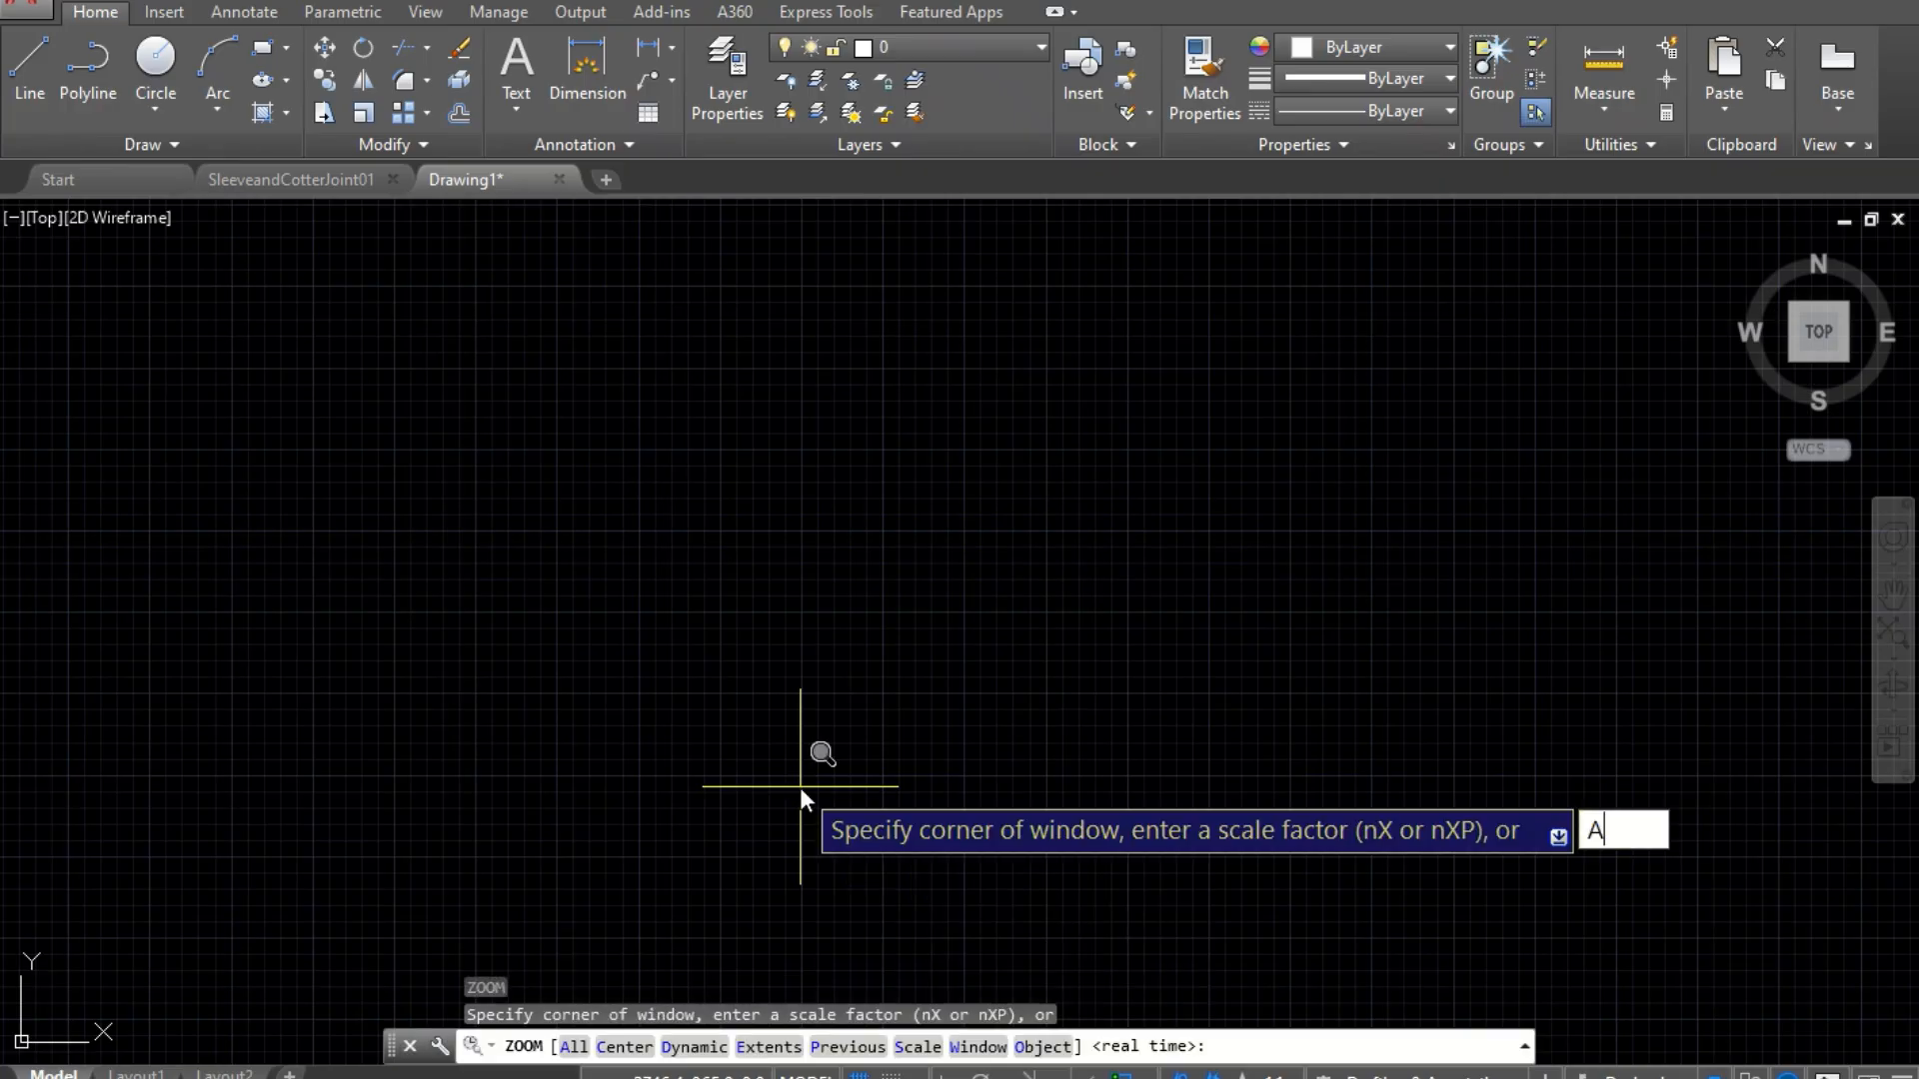
{"action": "key", "text": "Return"}
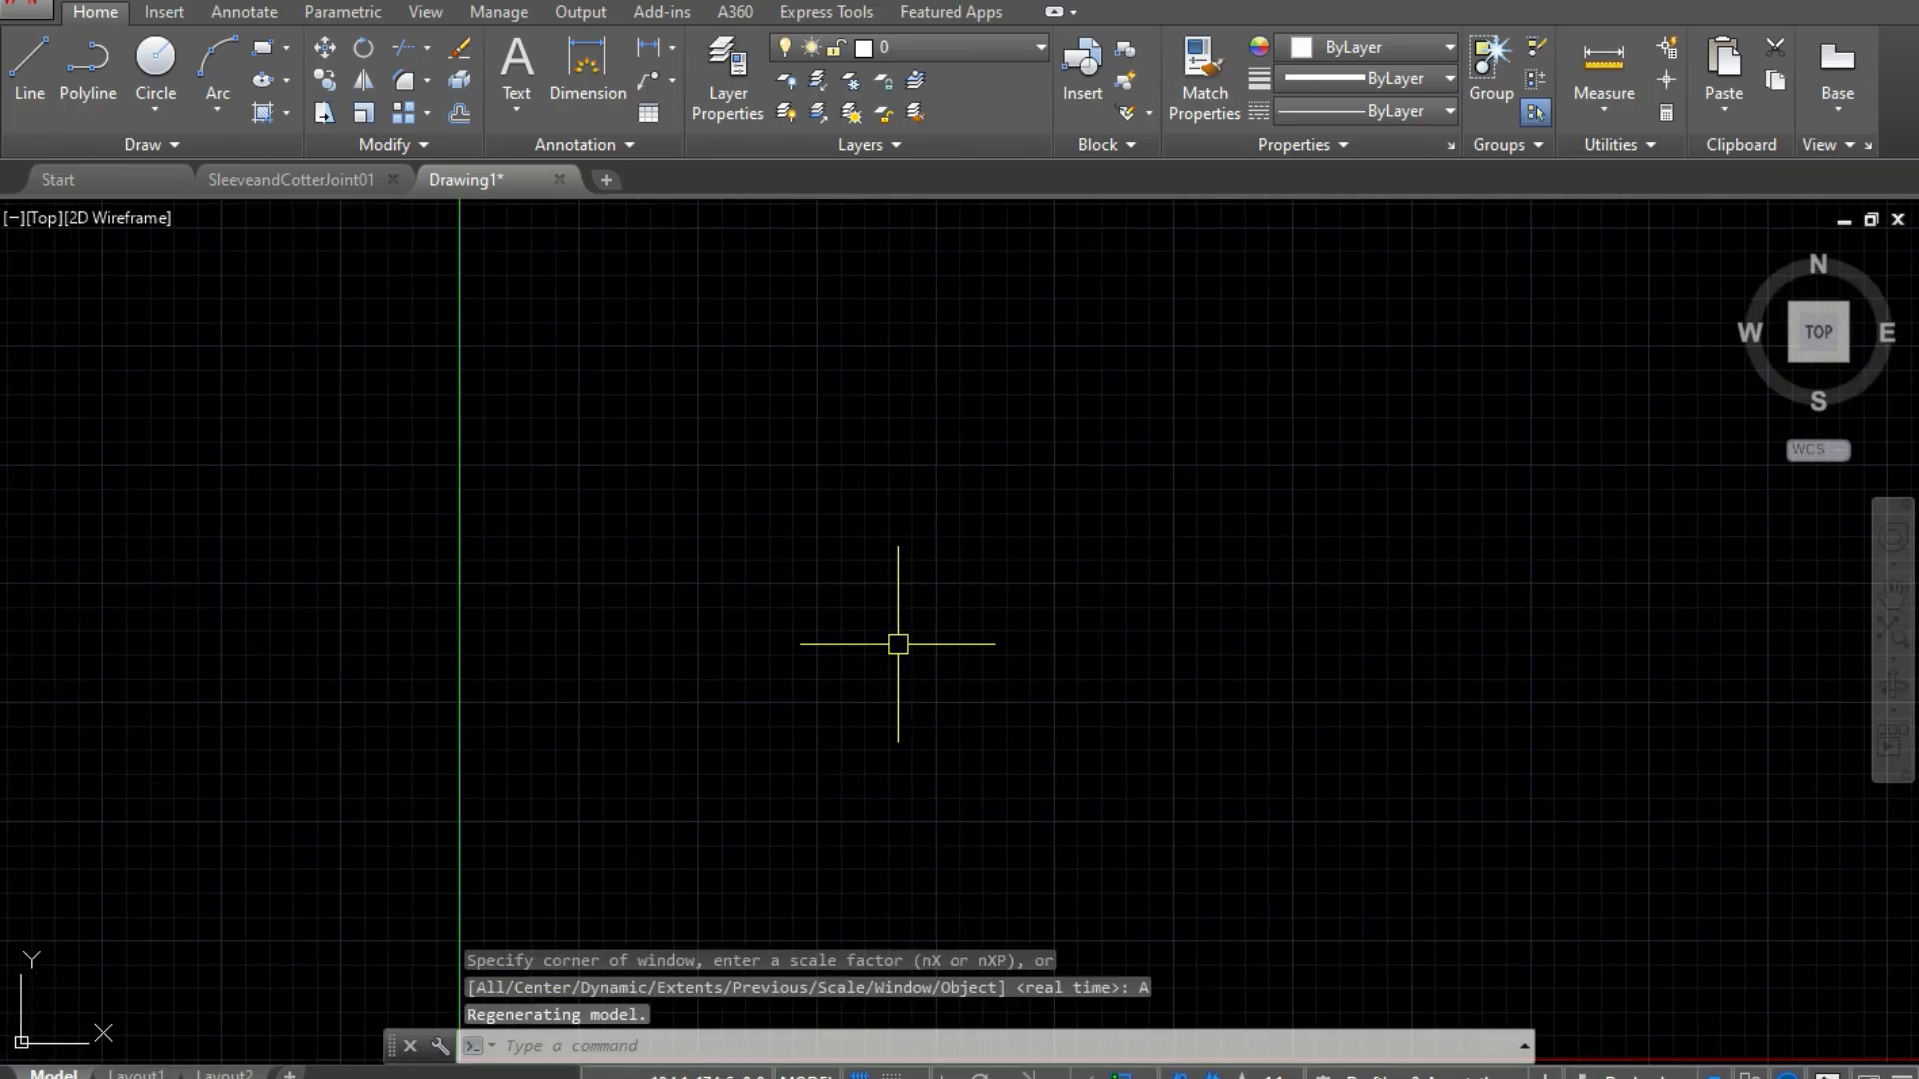
Step: Start a line at 20,20 and draw the rectangle's bottom edge 190 mm long at 0°
{"action": "type", "text": "l"}
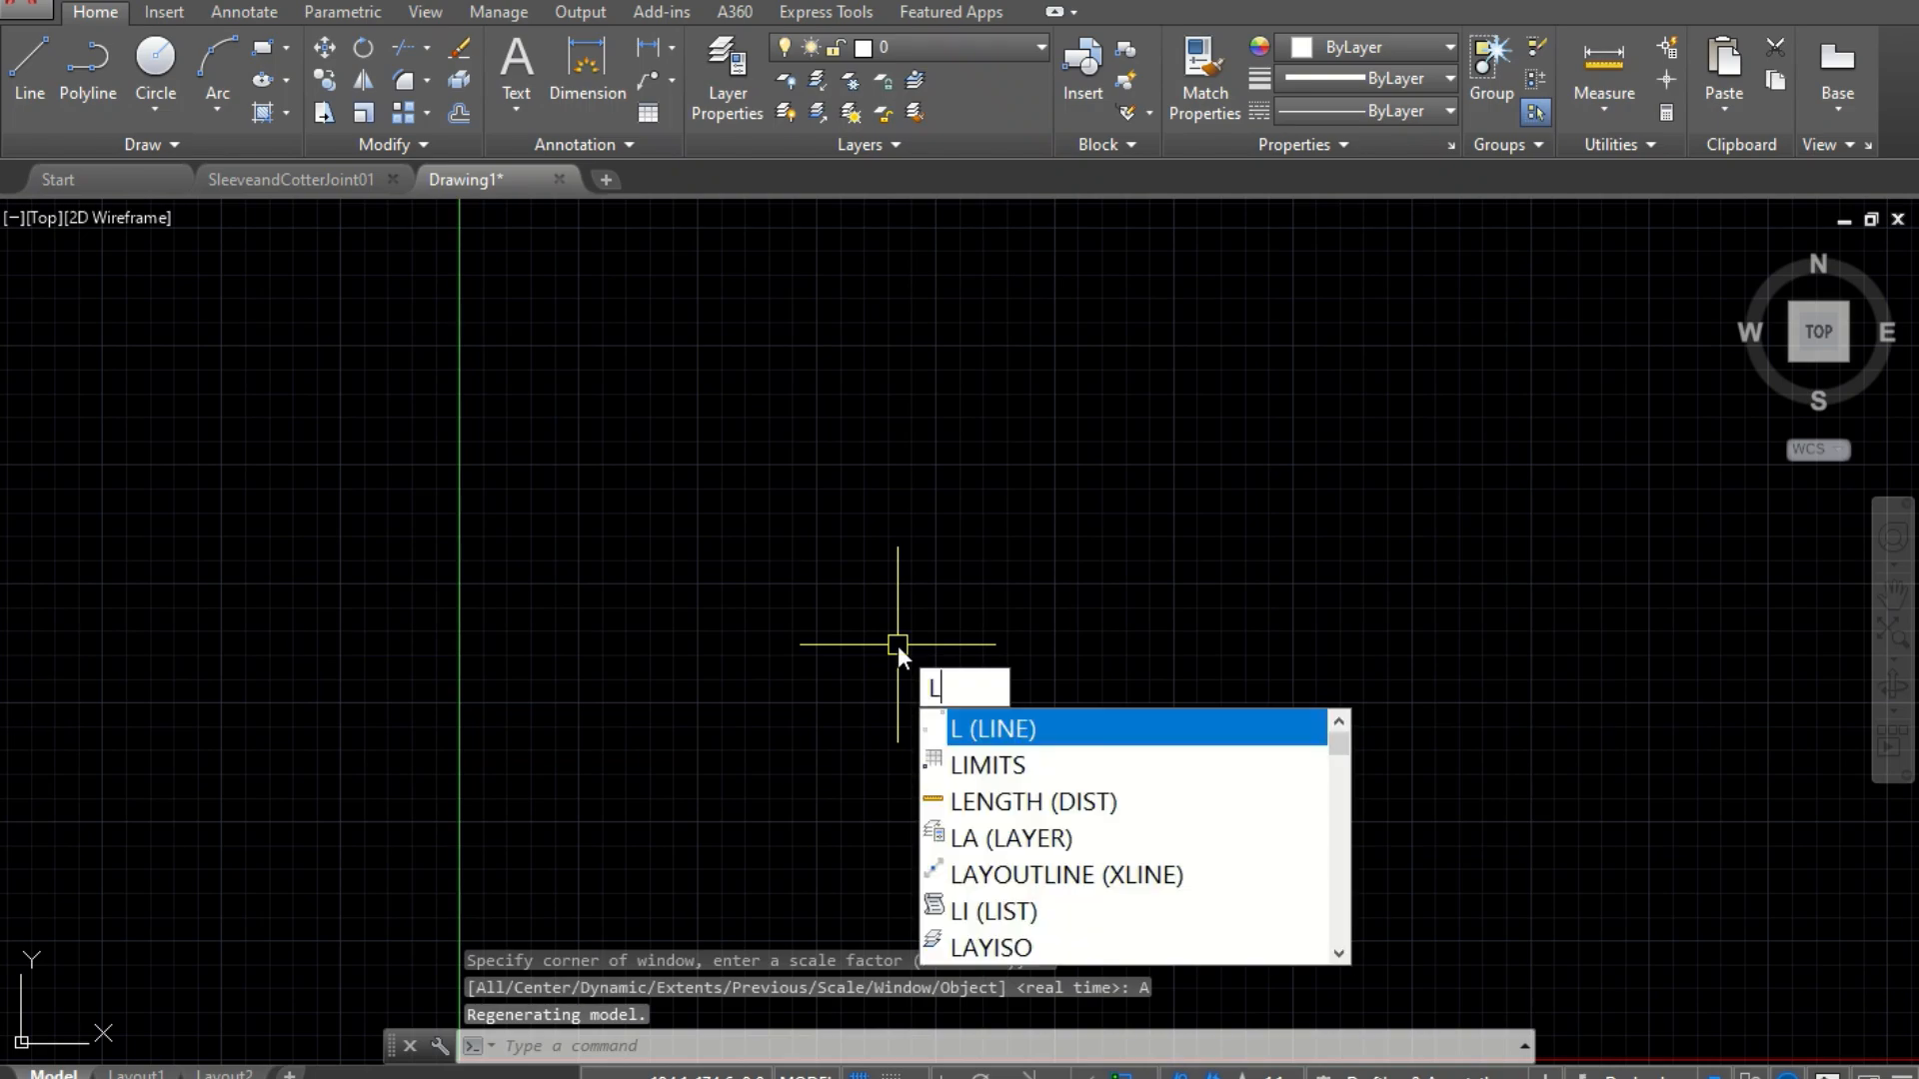
{"action": "key", "text": "Return"}
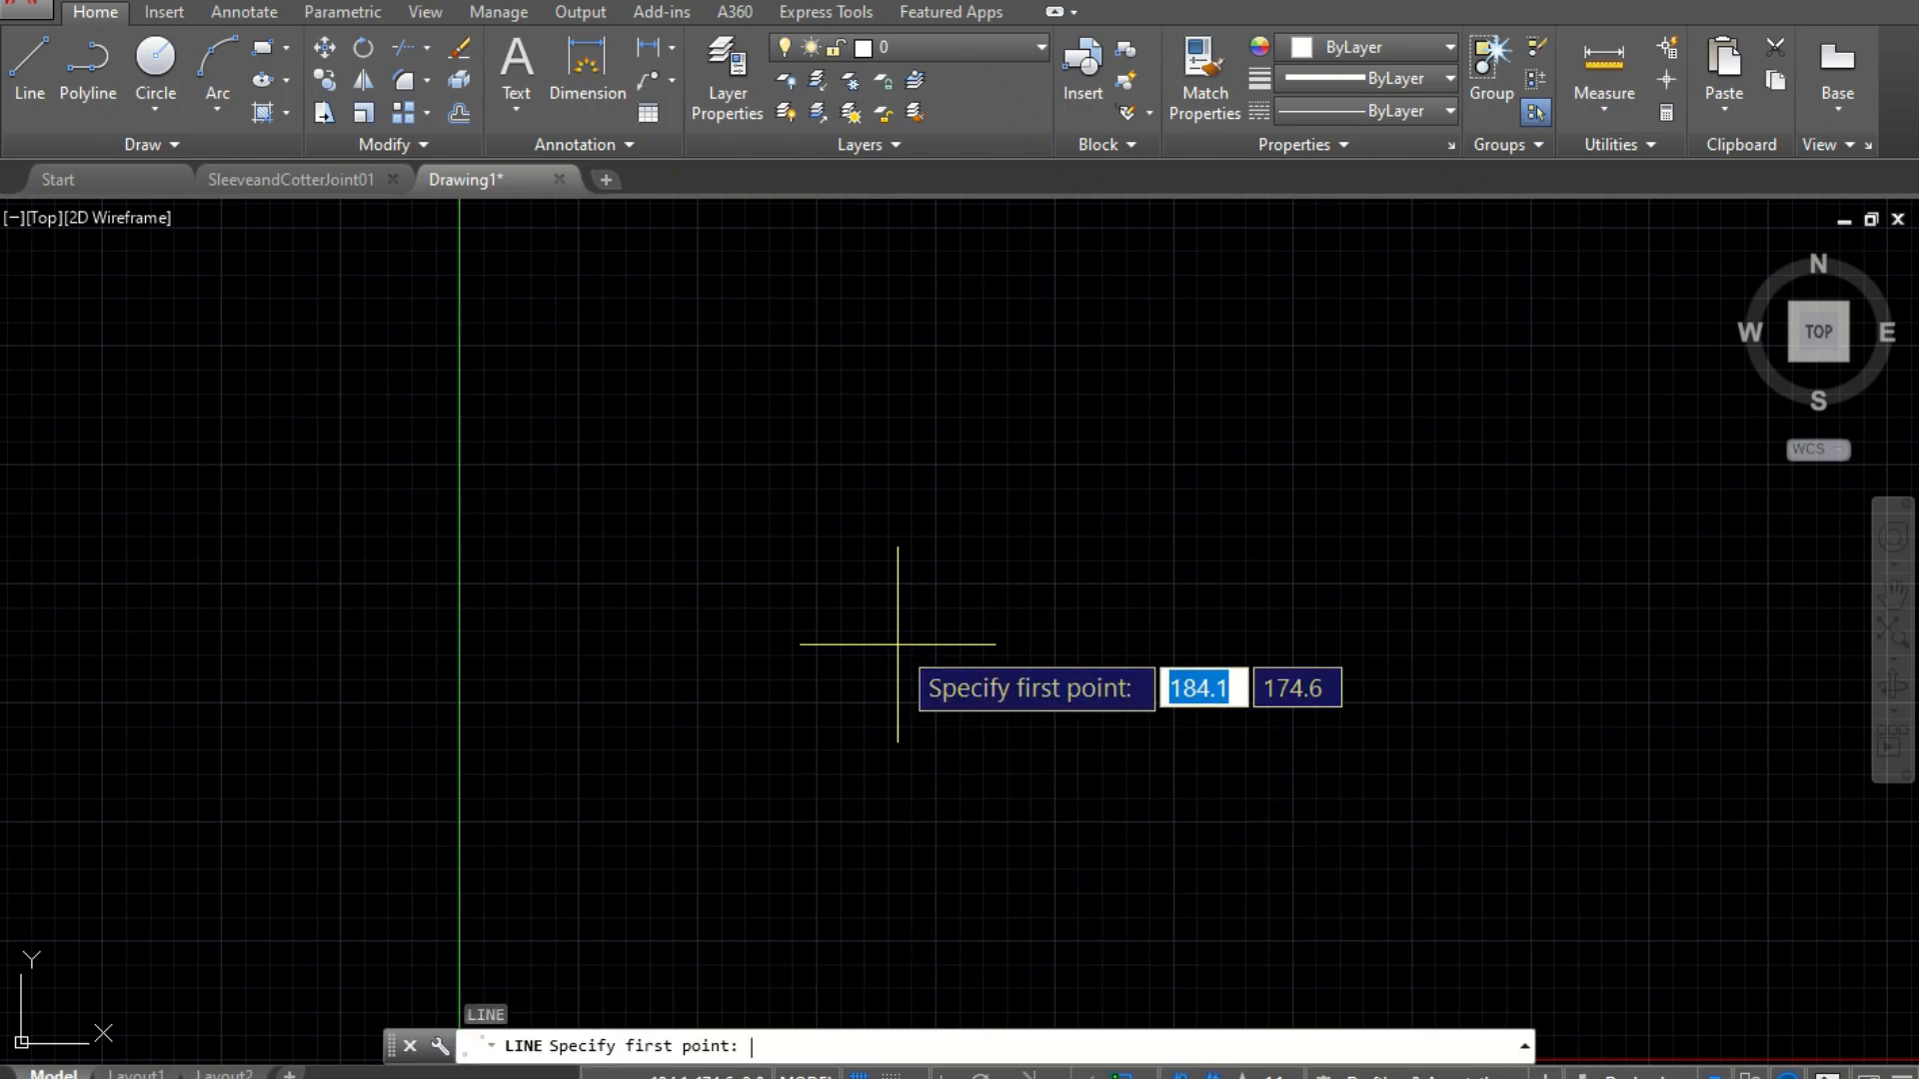
{"action": "type", "text": "20"}
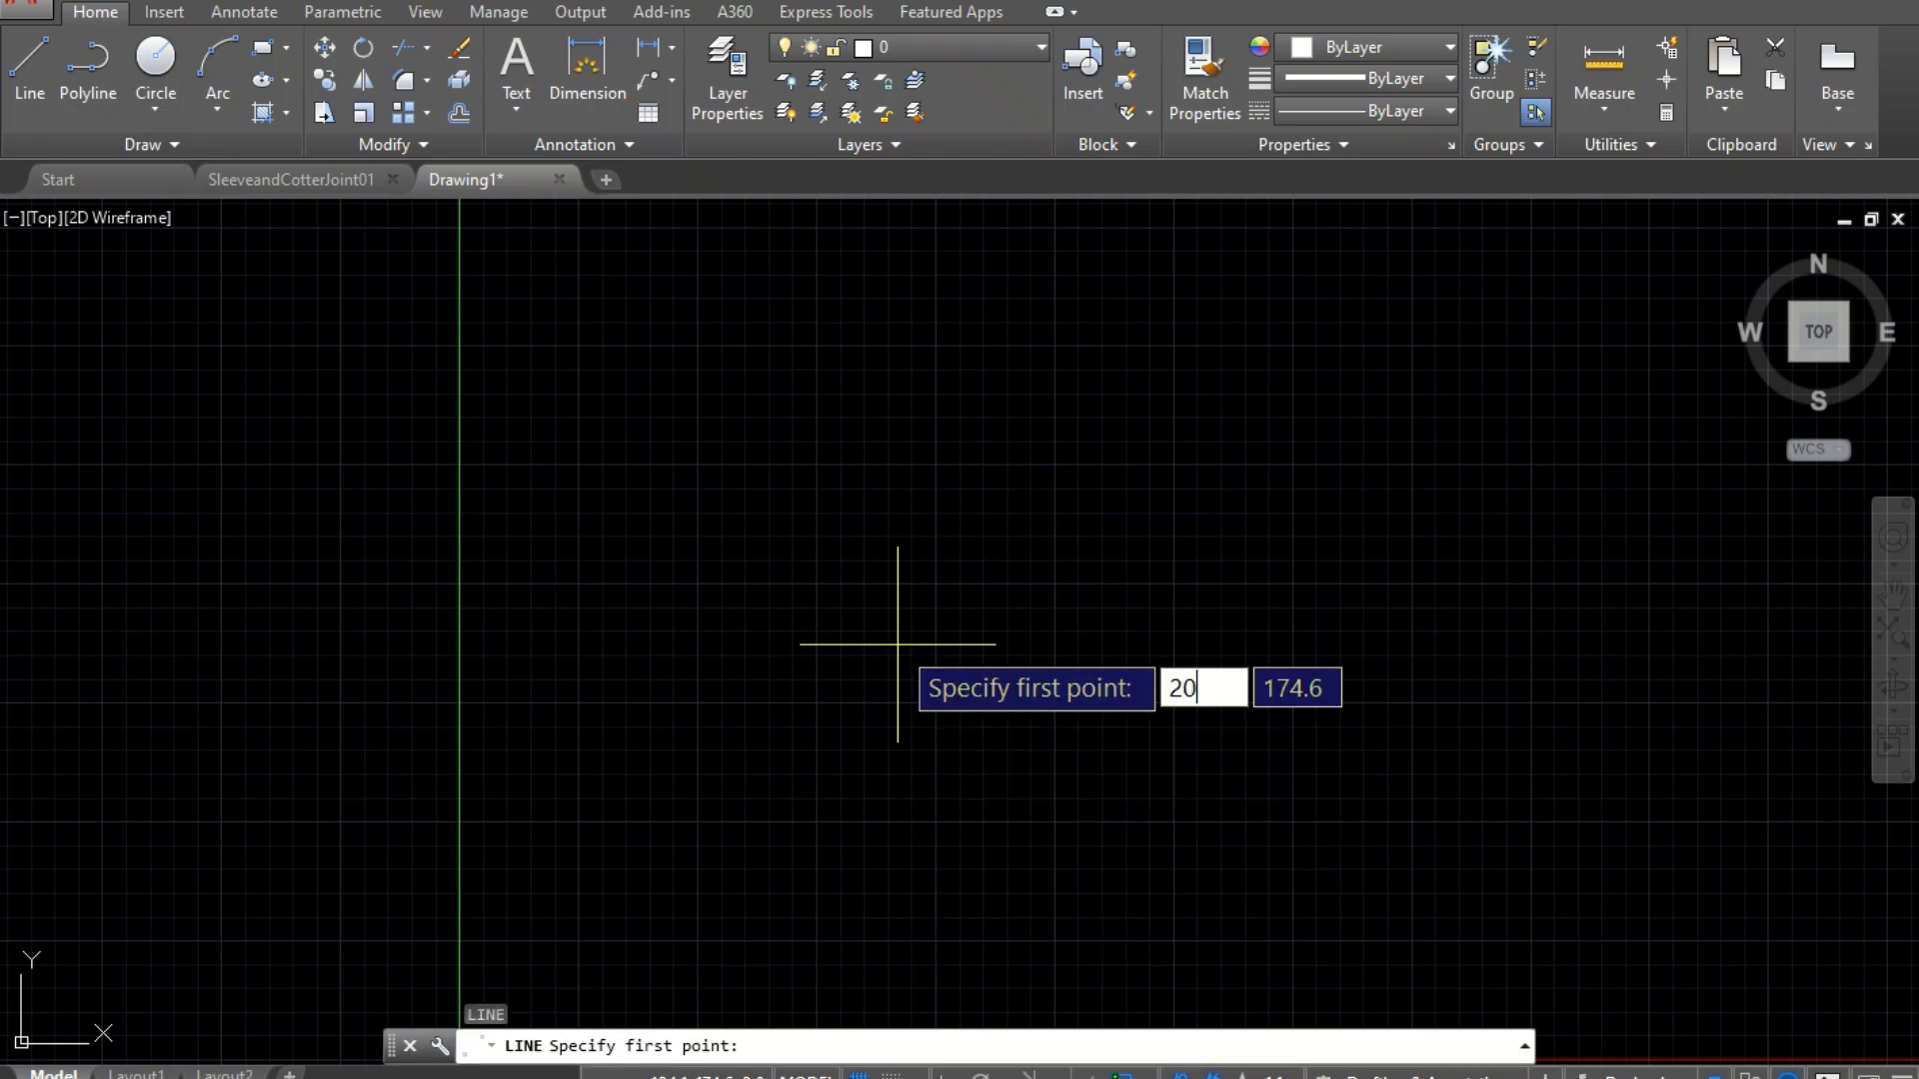
{"action": "key", "text": "Tab"}
{"action": "type", "text": "20"}
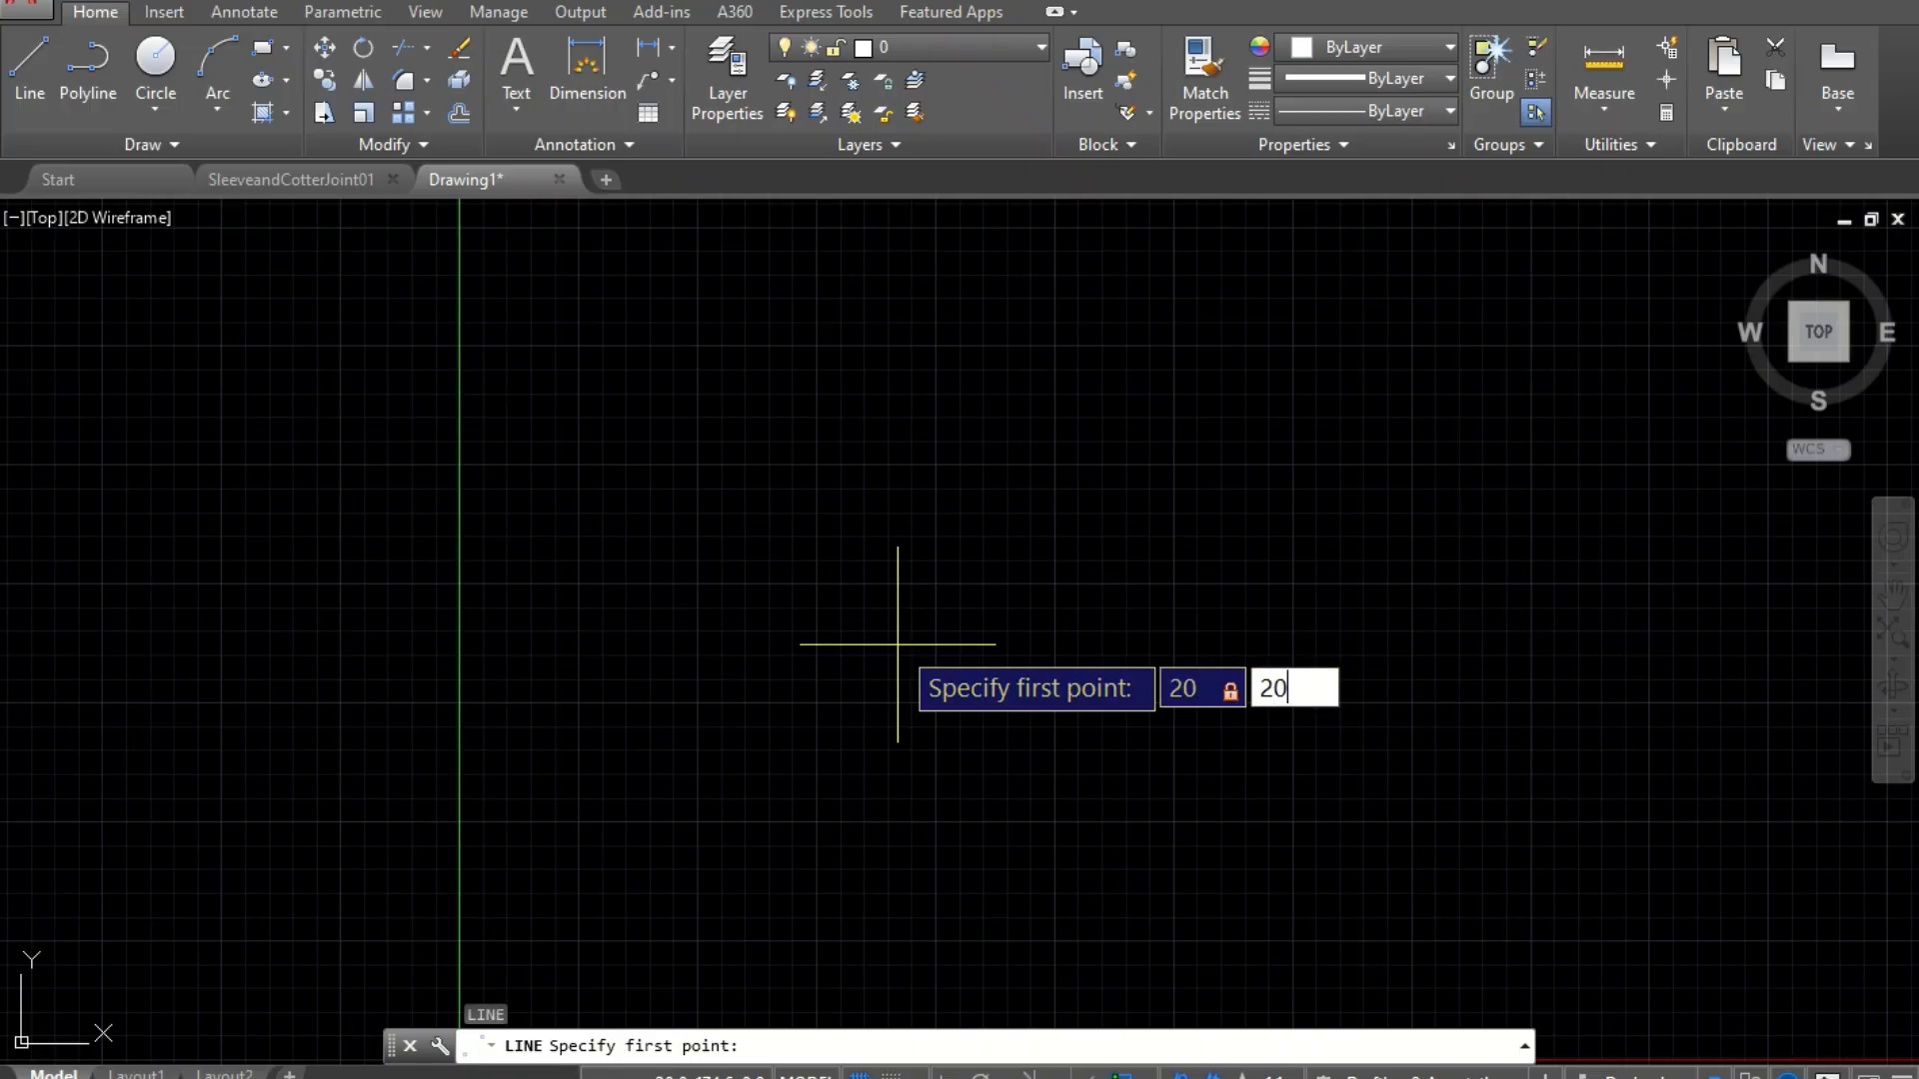
{"action": "key", "text": "Return"}
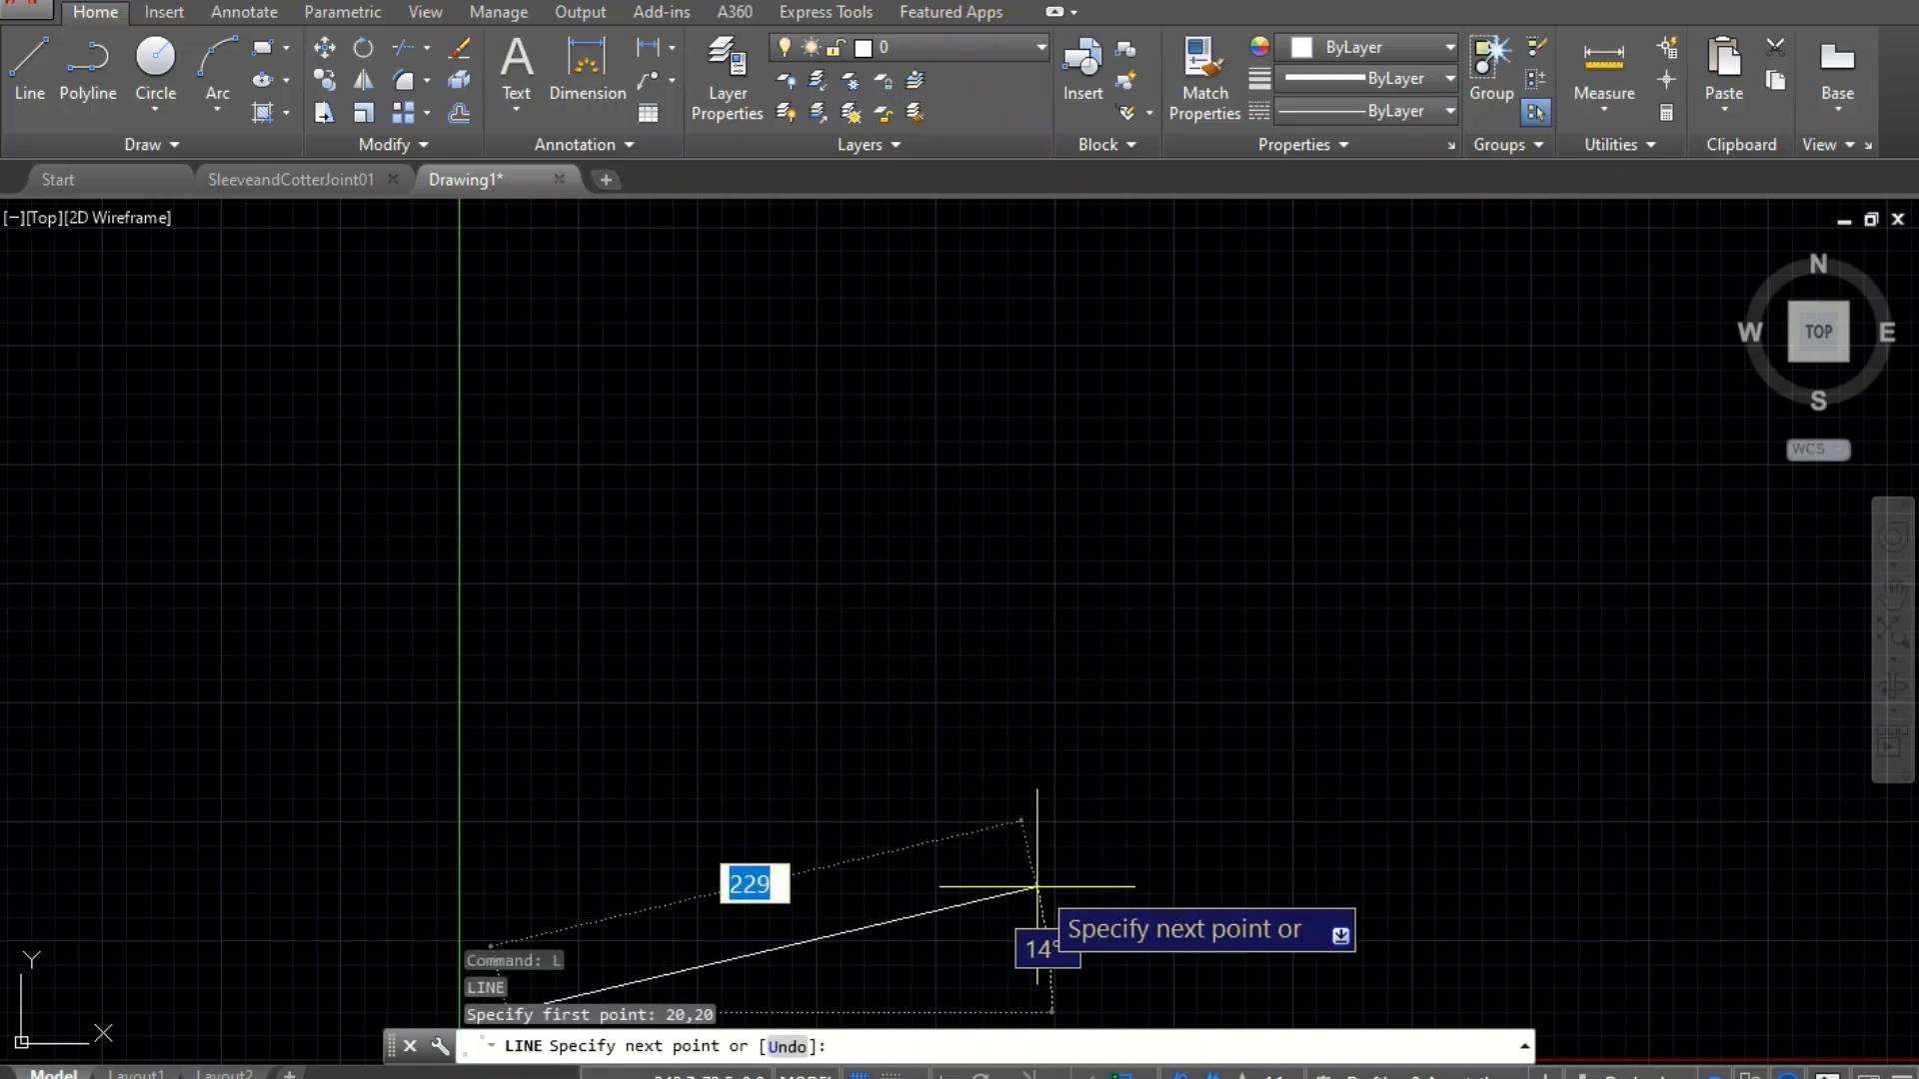
{"action": "type", "text": "190"}
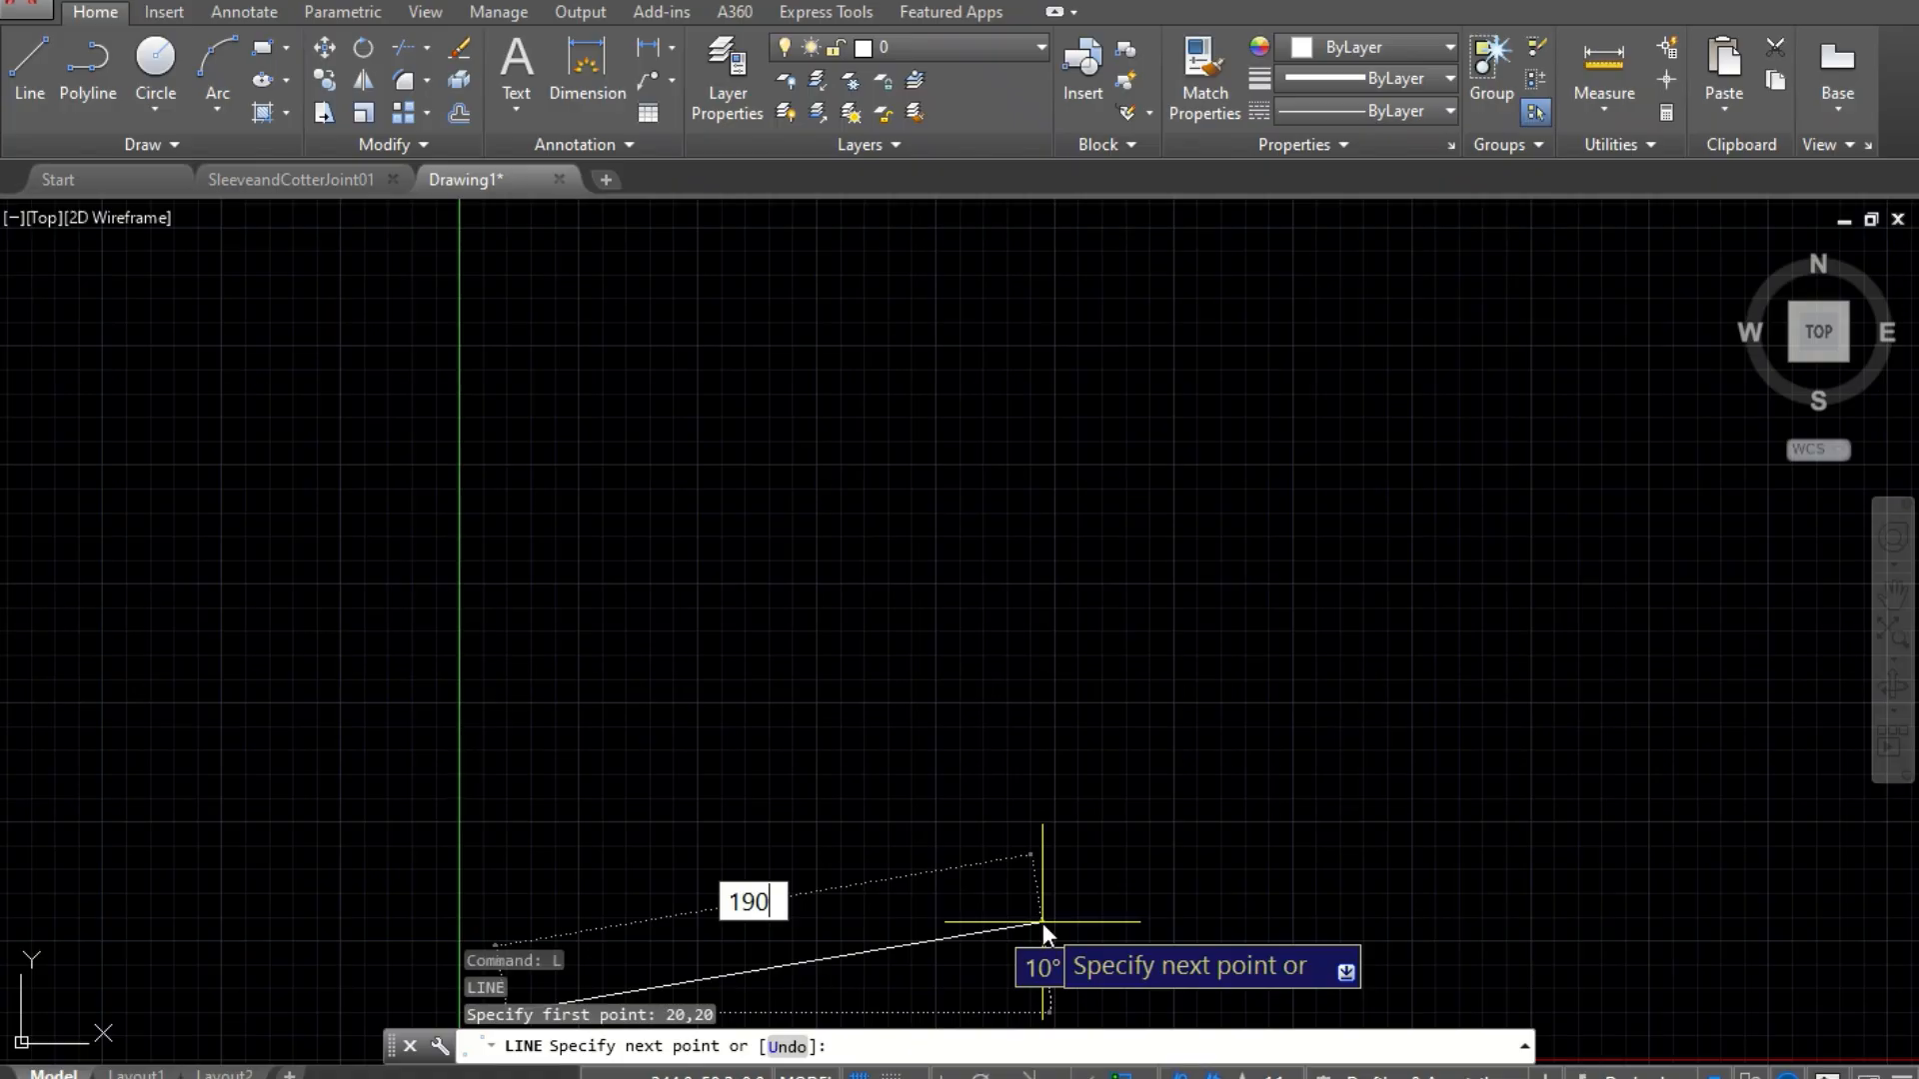
{"action": "key", "text": "Tab"}
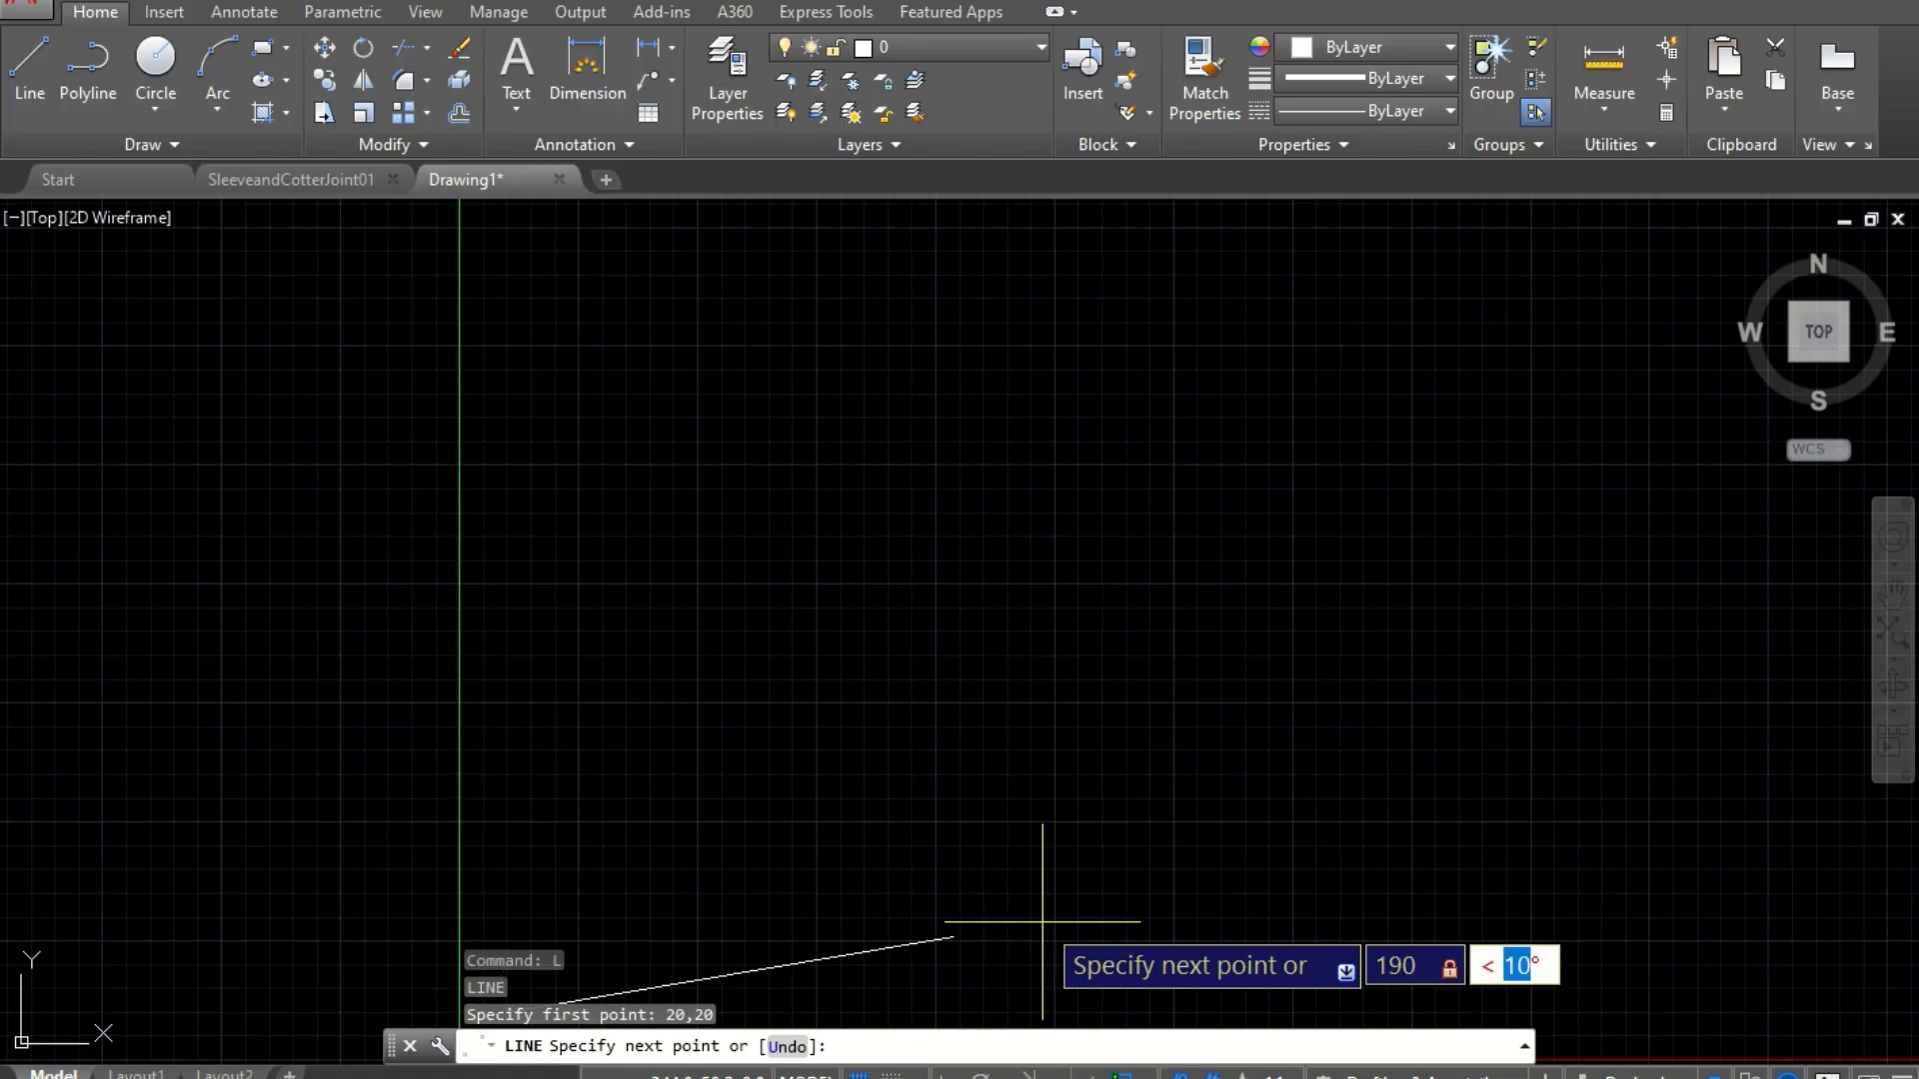
{"action": "type", "text": "0"}
{"action": "key", "text": "Return"}
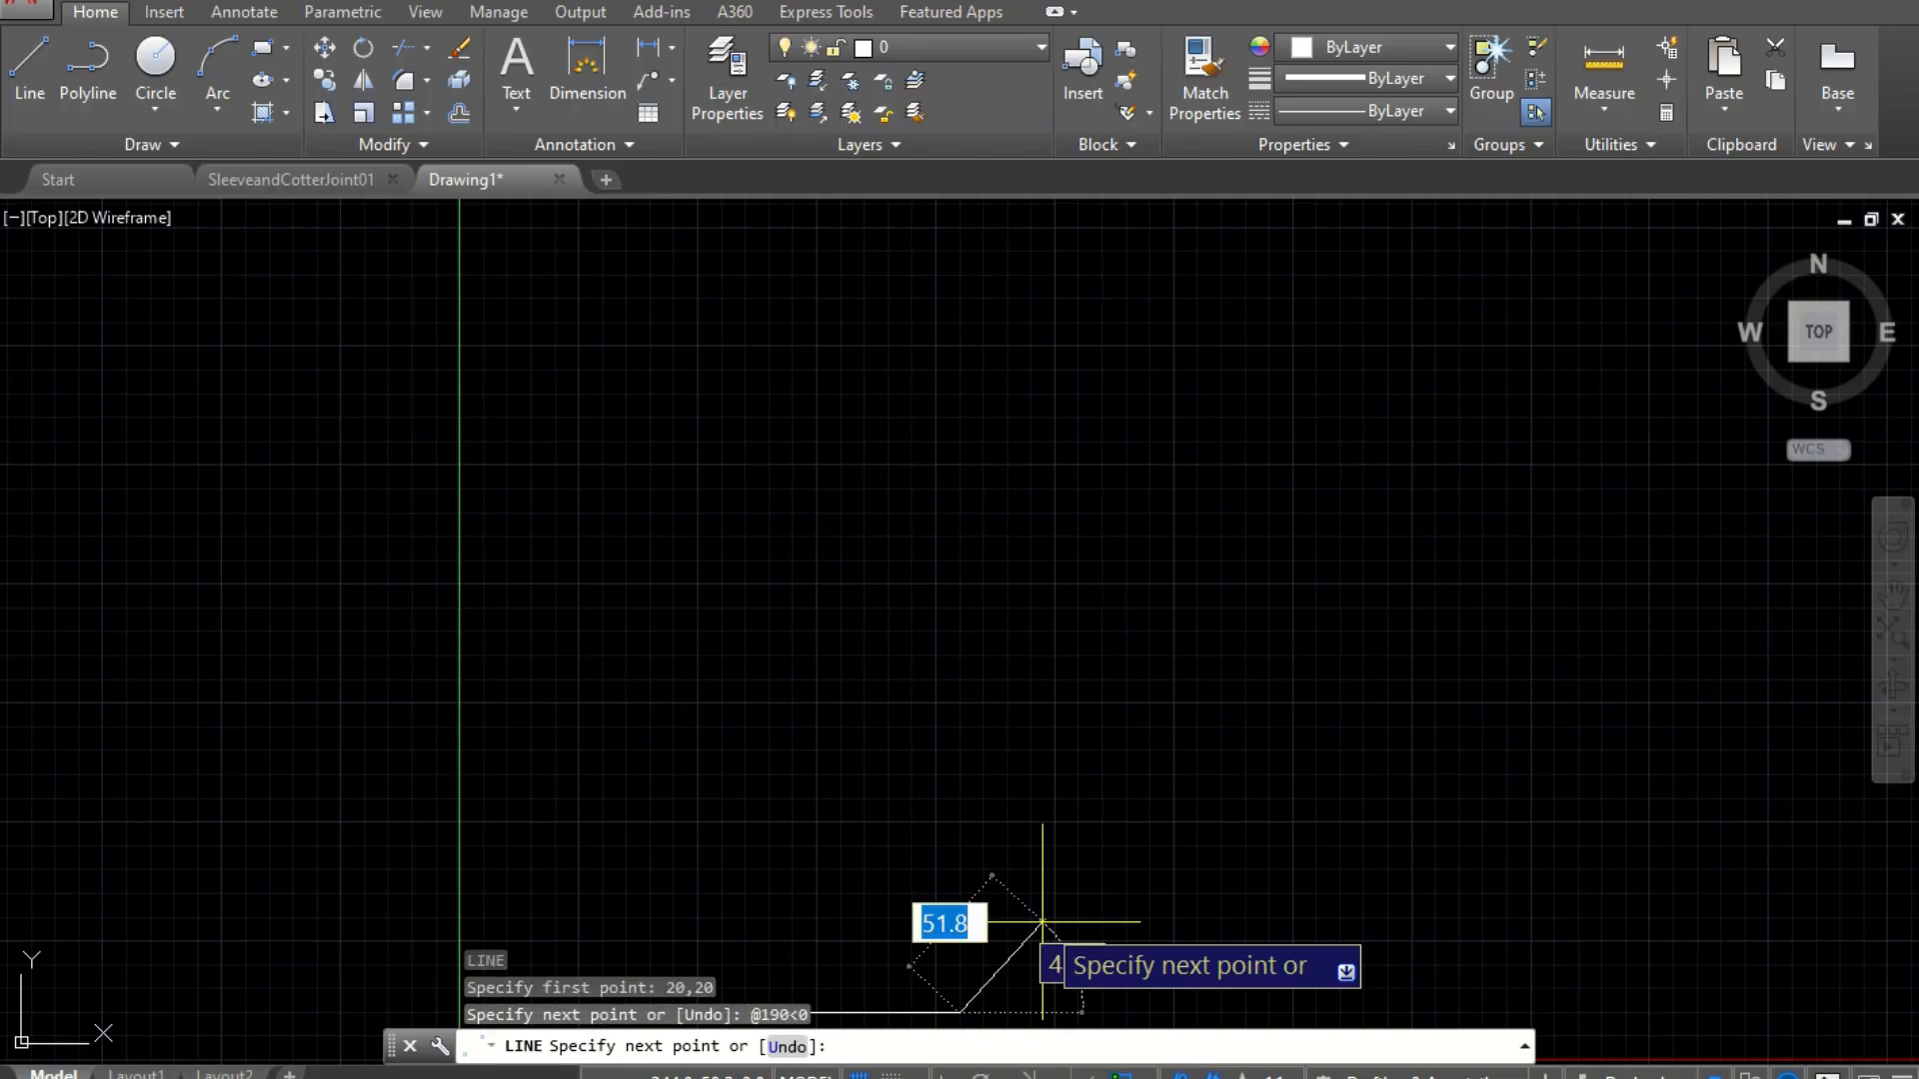
Step: Continue the outline with segments of 65 mm at 90° and 190 mm at 180°, and close it into a rectangle
{"action": "type", "text": "65"}
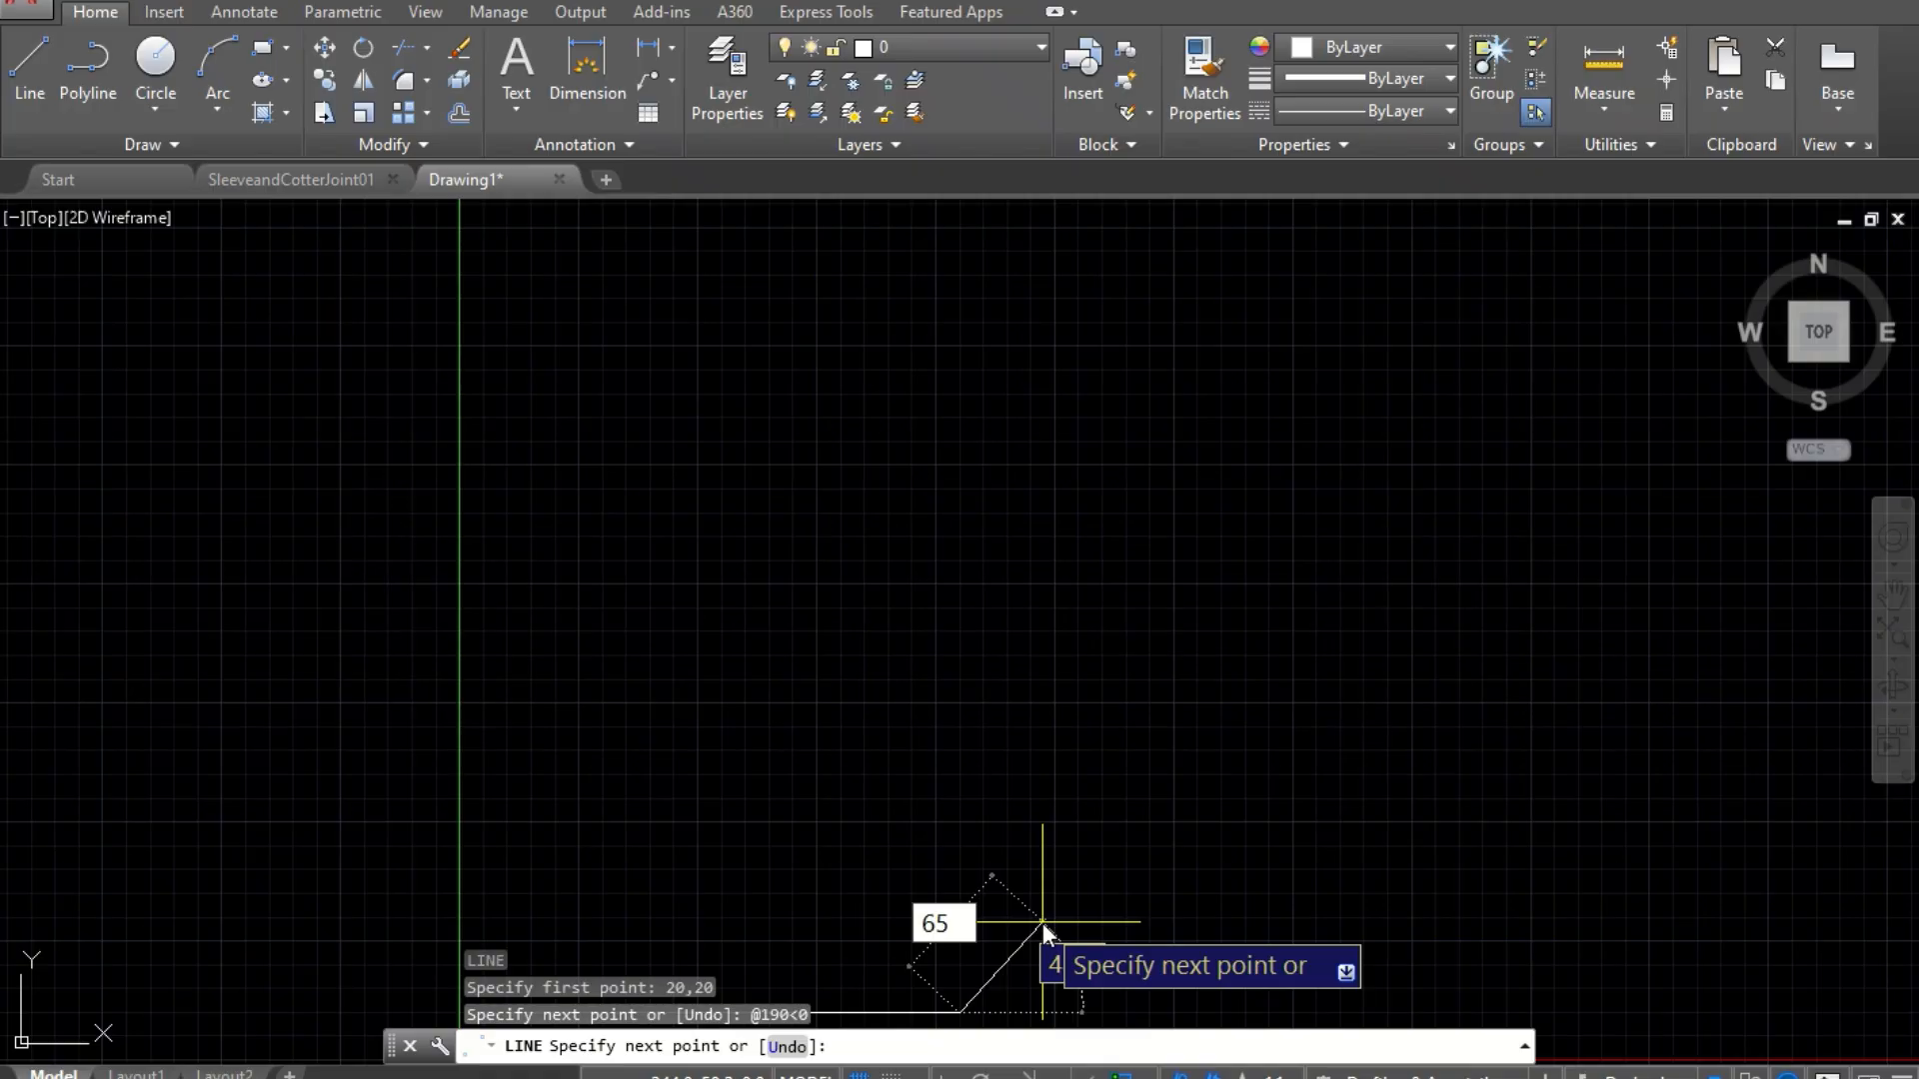
{"action": "key", "text": "Tab"}
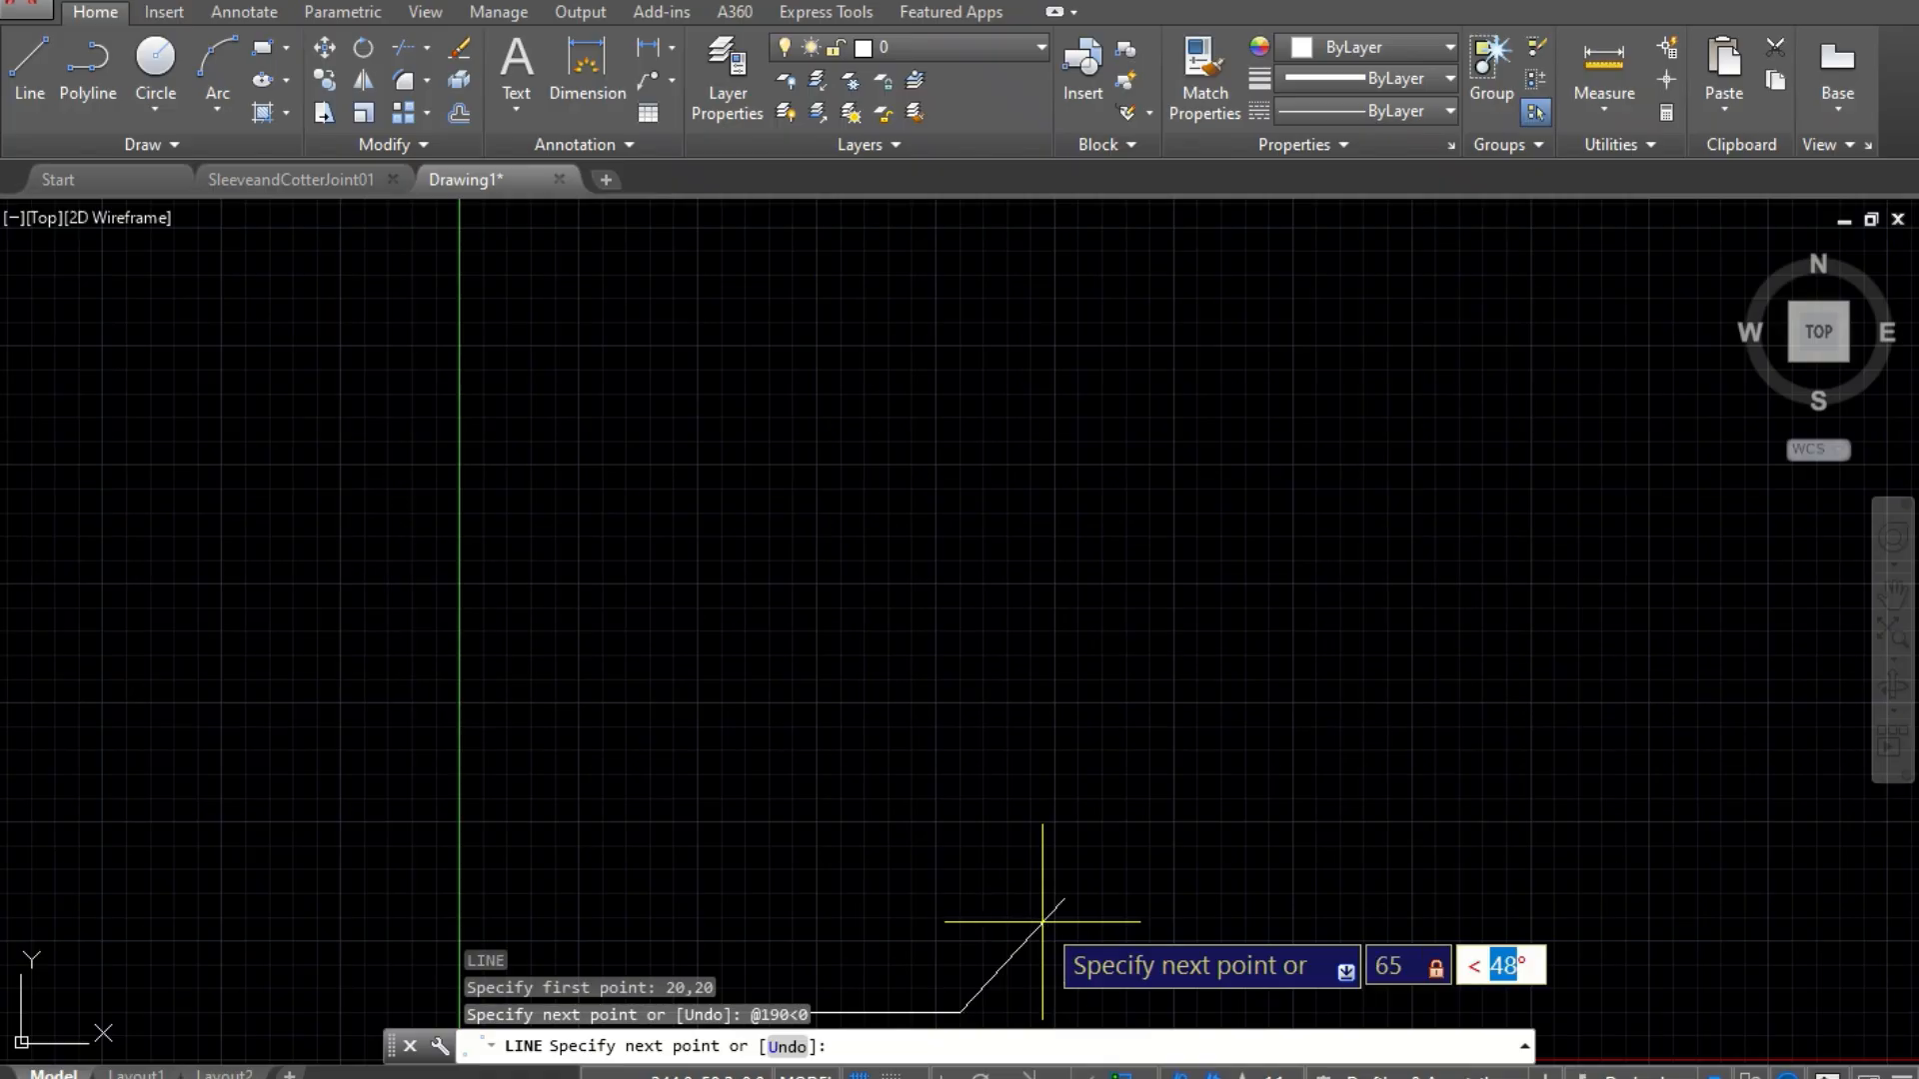
{"action": "type", "text": "90"}
{"action": "key", "text": "Return"}
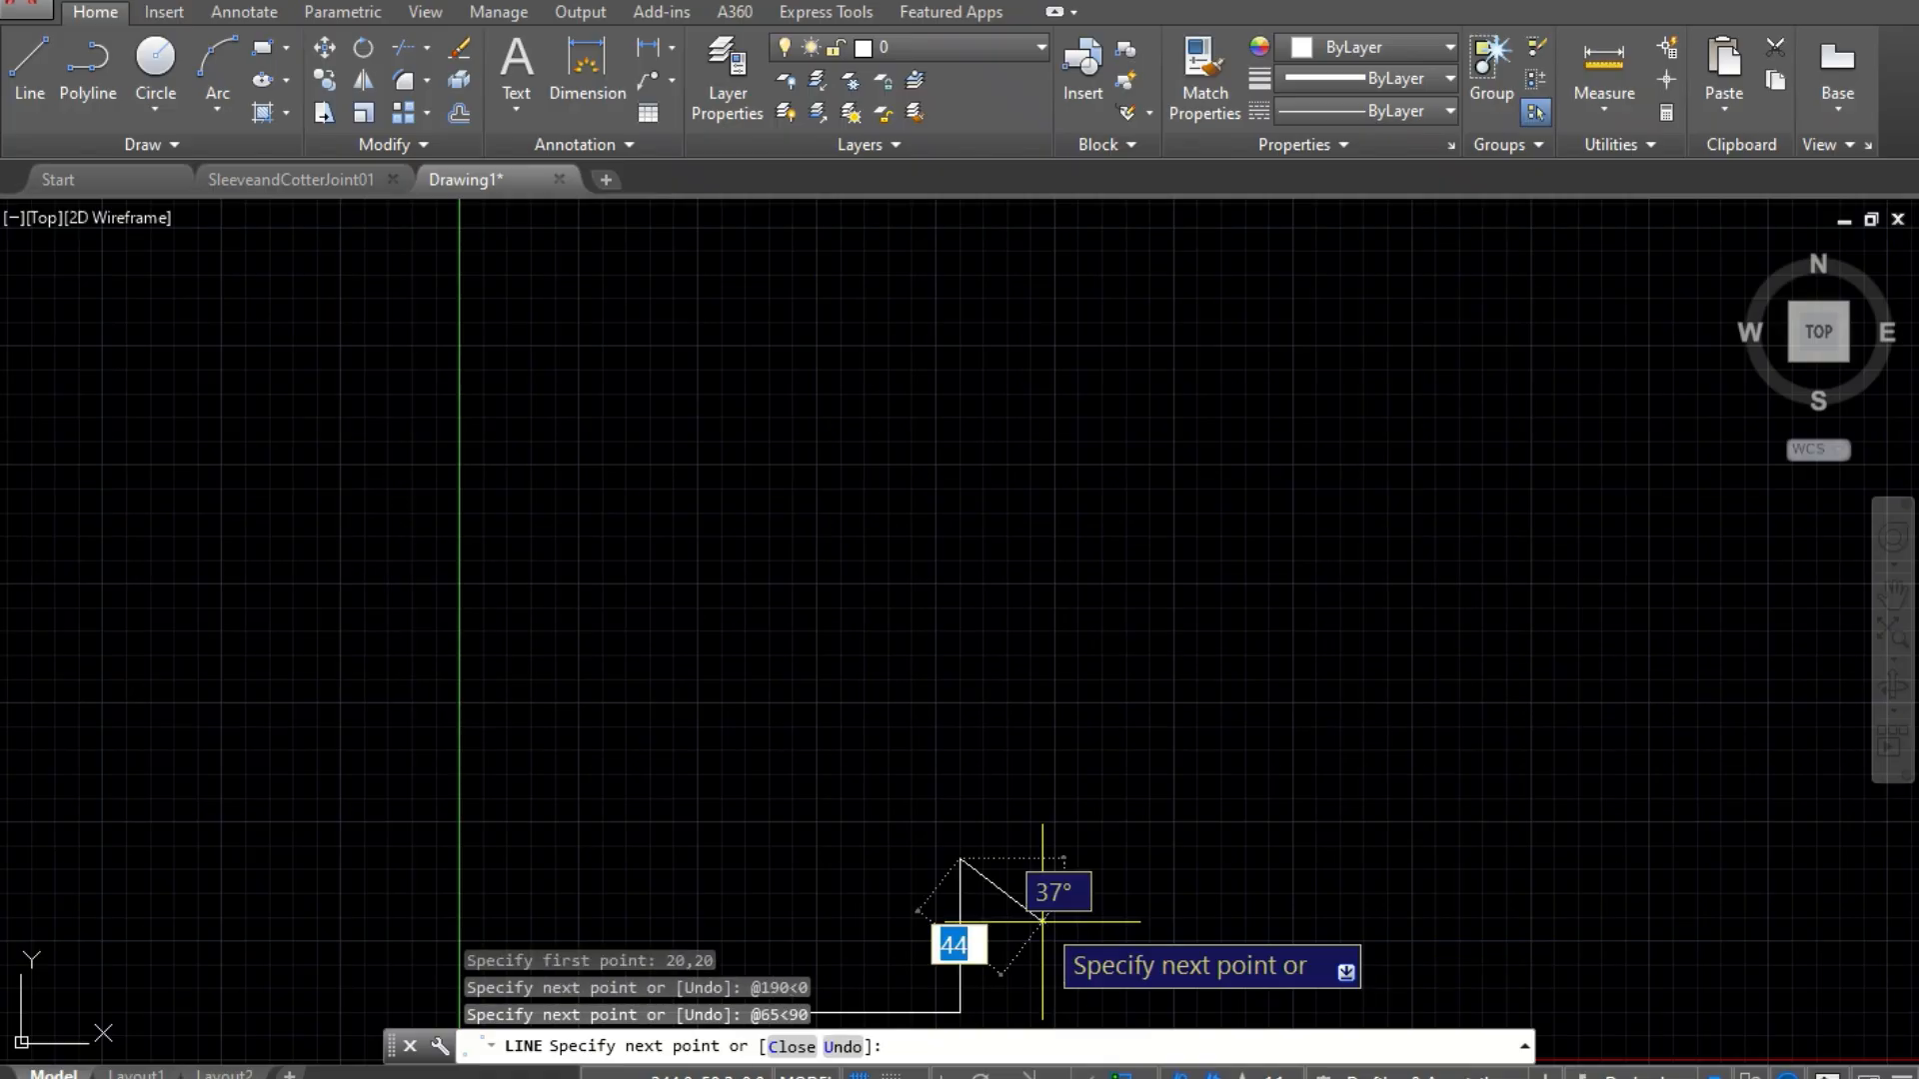
{"action": "type", "text": "190"}
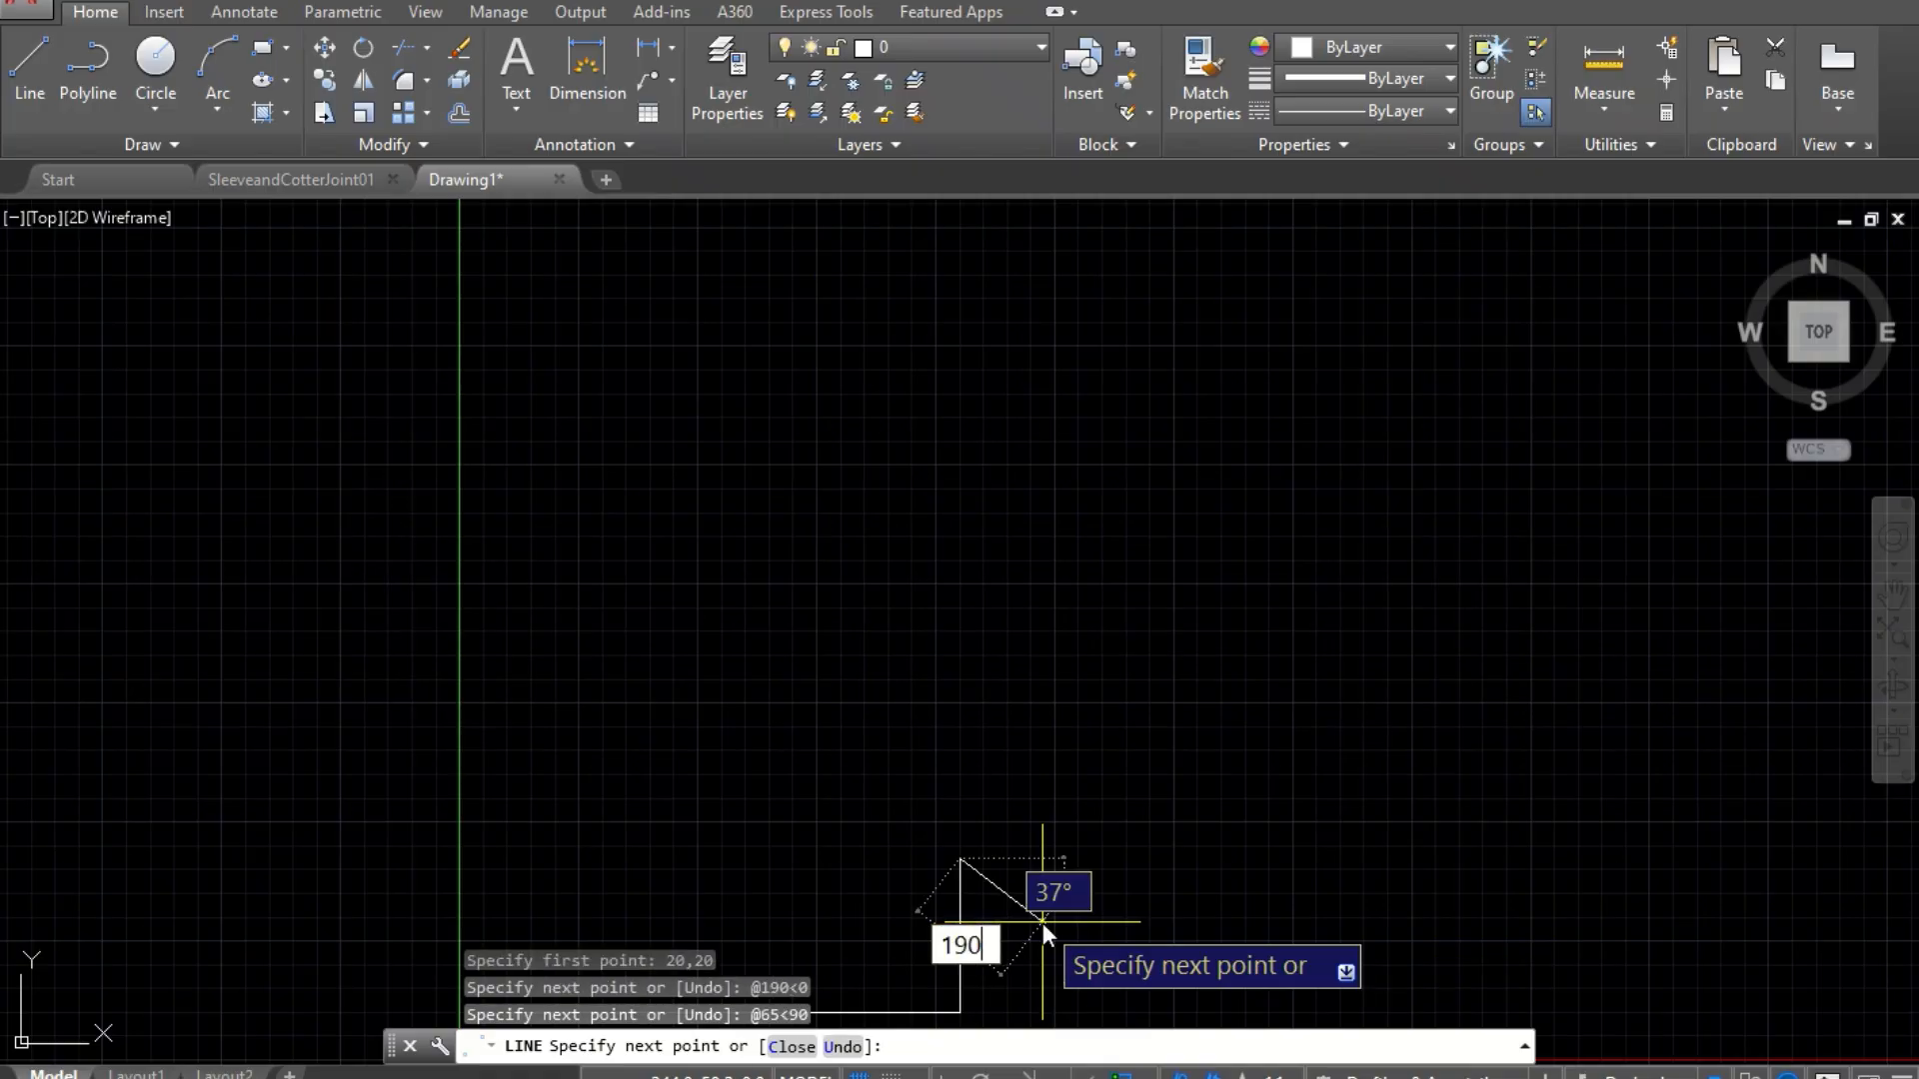
{"action": "key", "text": "Tab"}
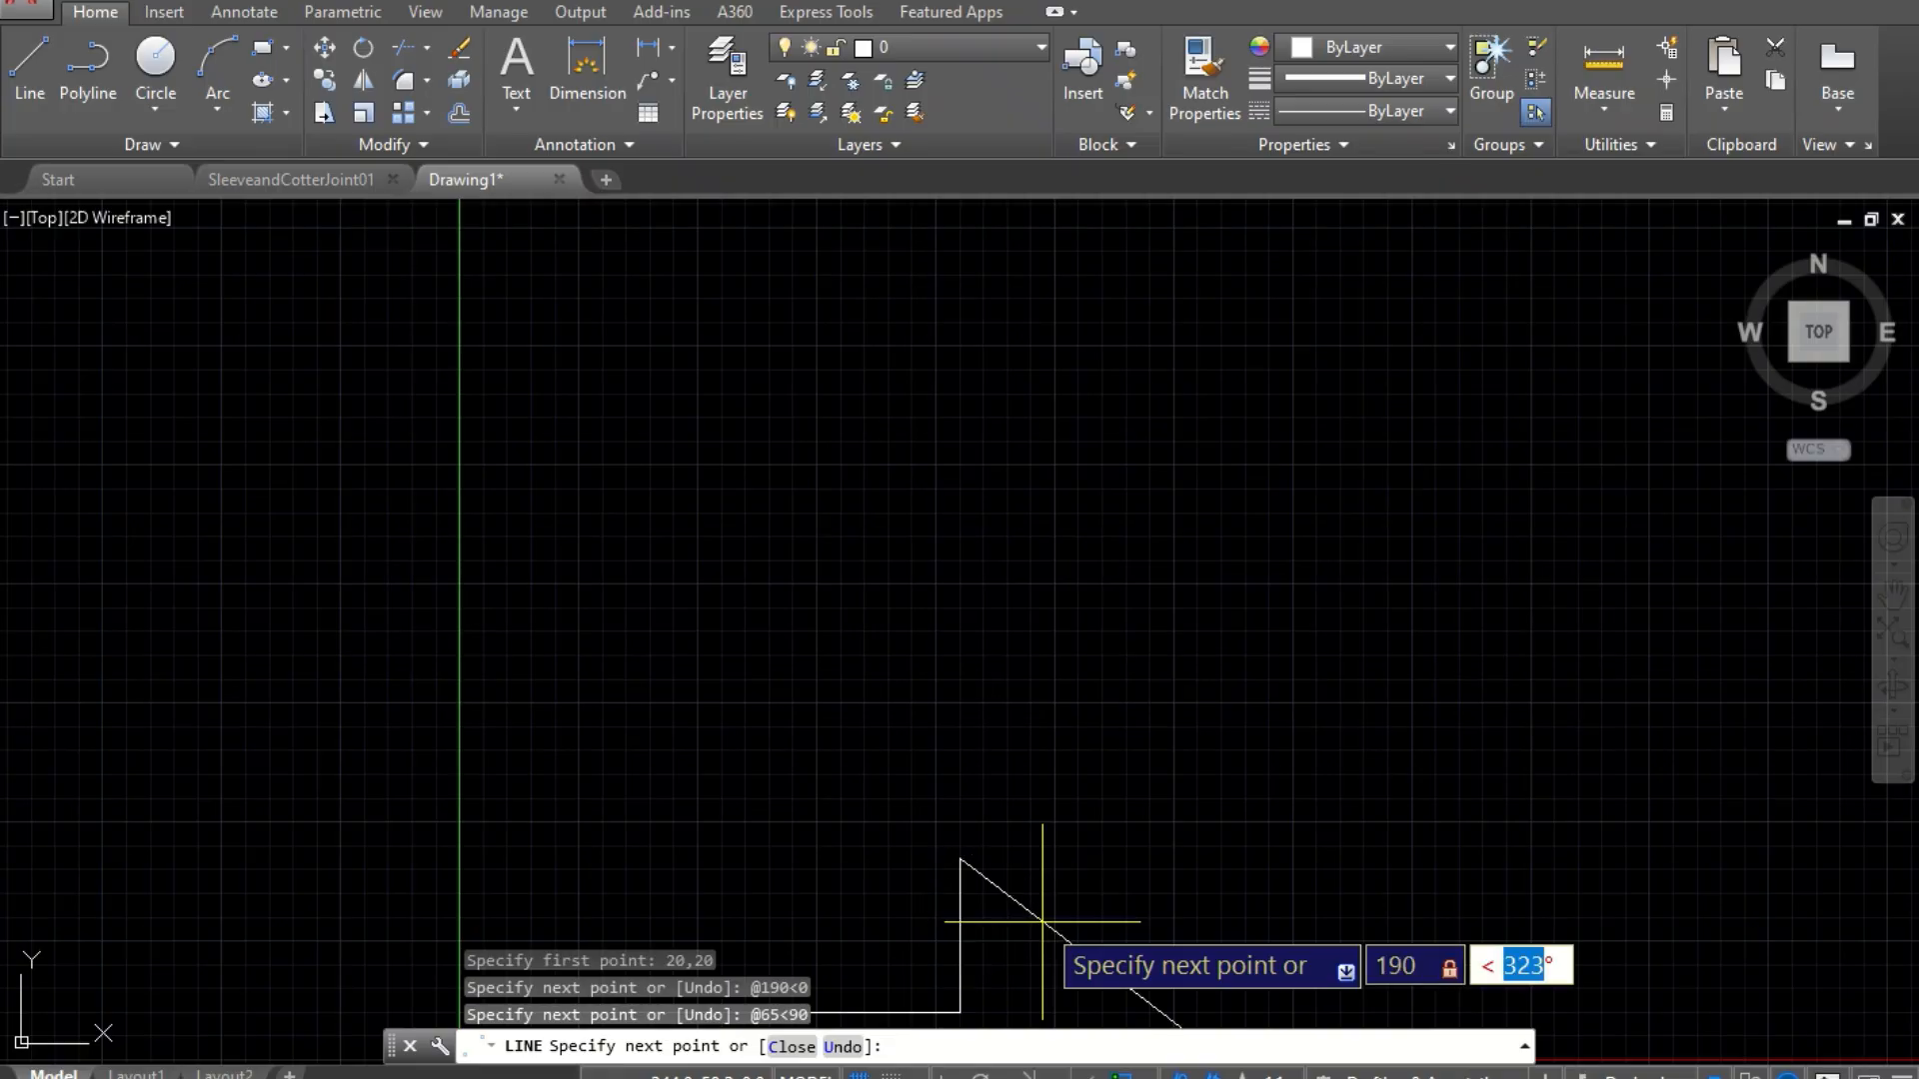
{"action": "type", "text": "180"}
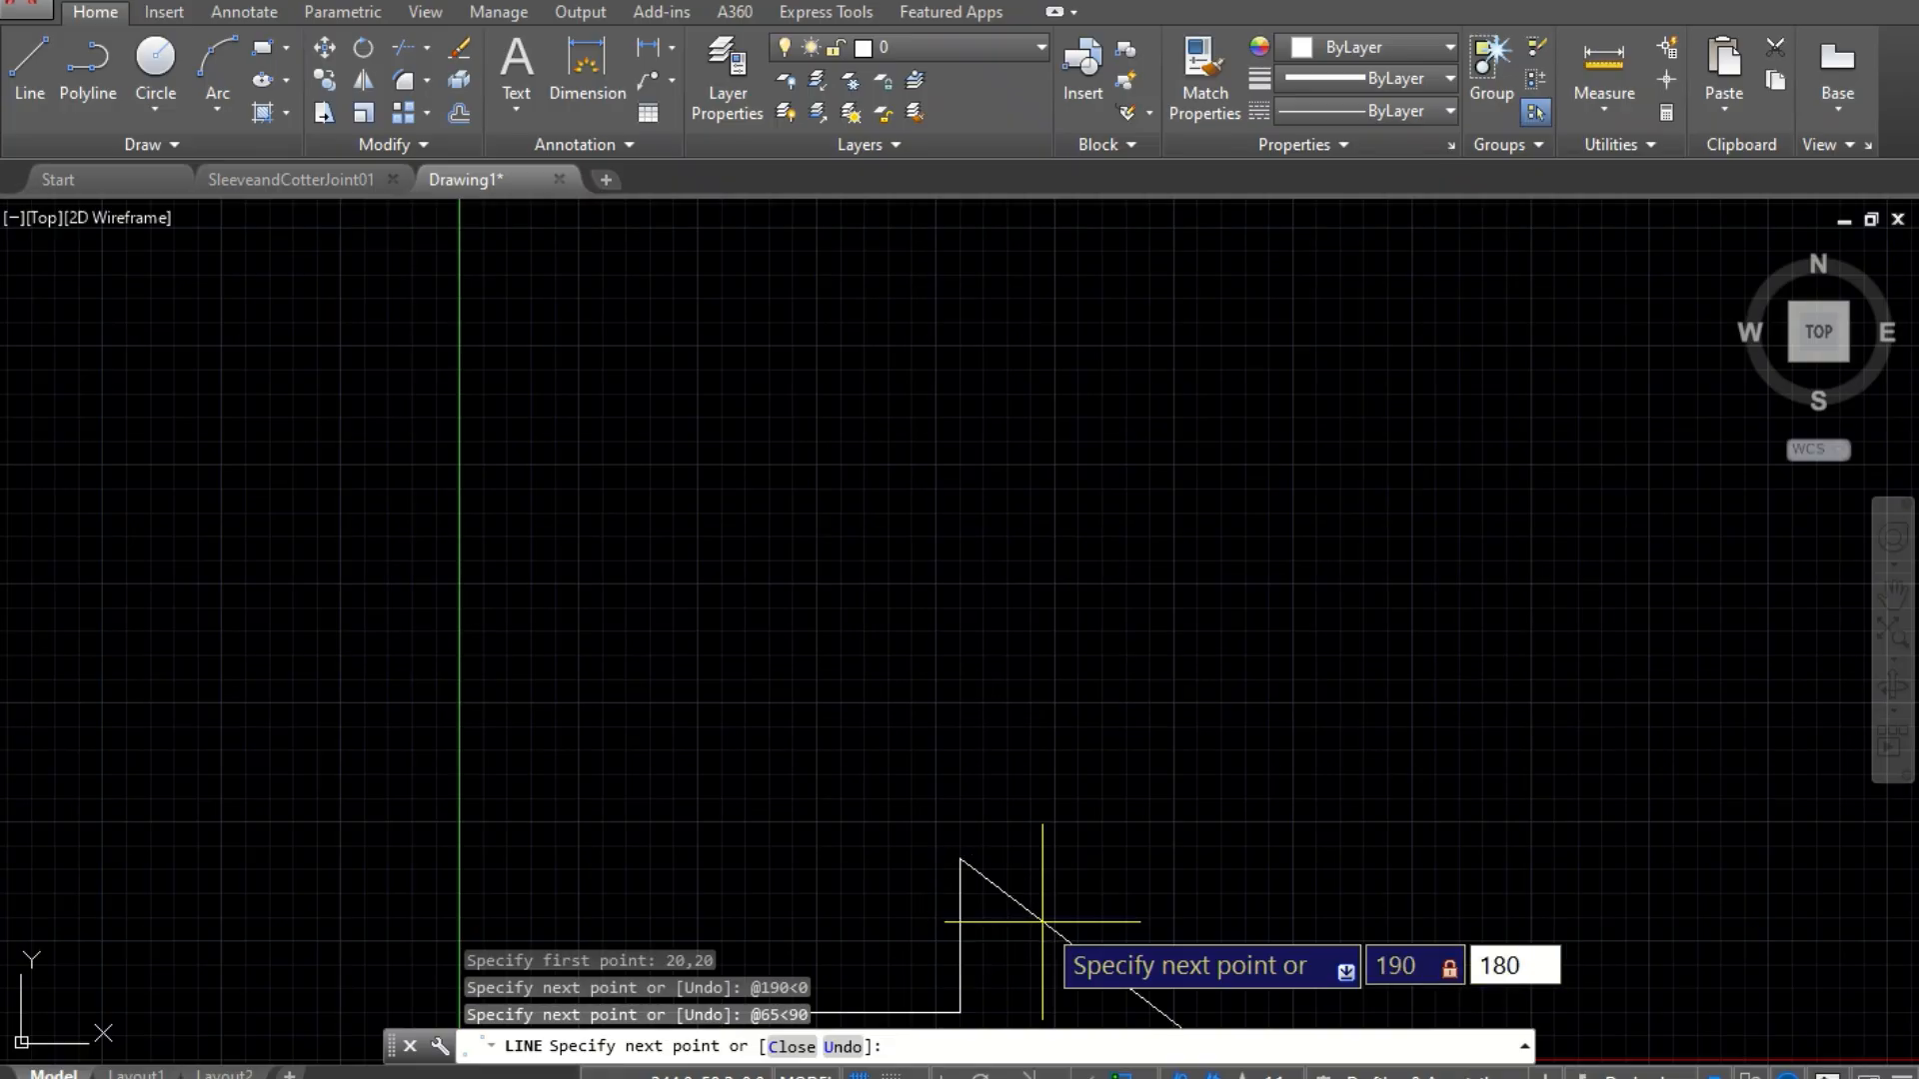
{"action": "key", "text": "Return"}
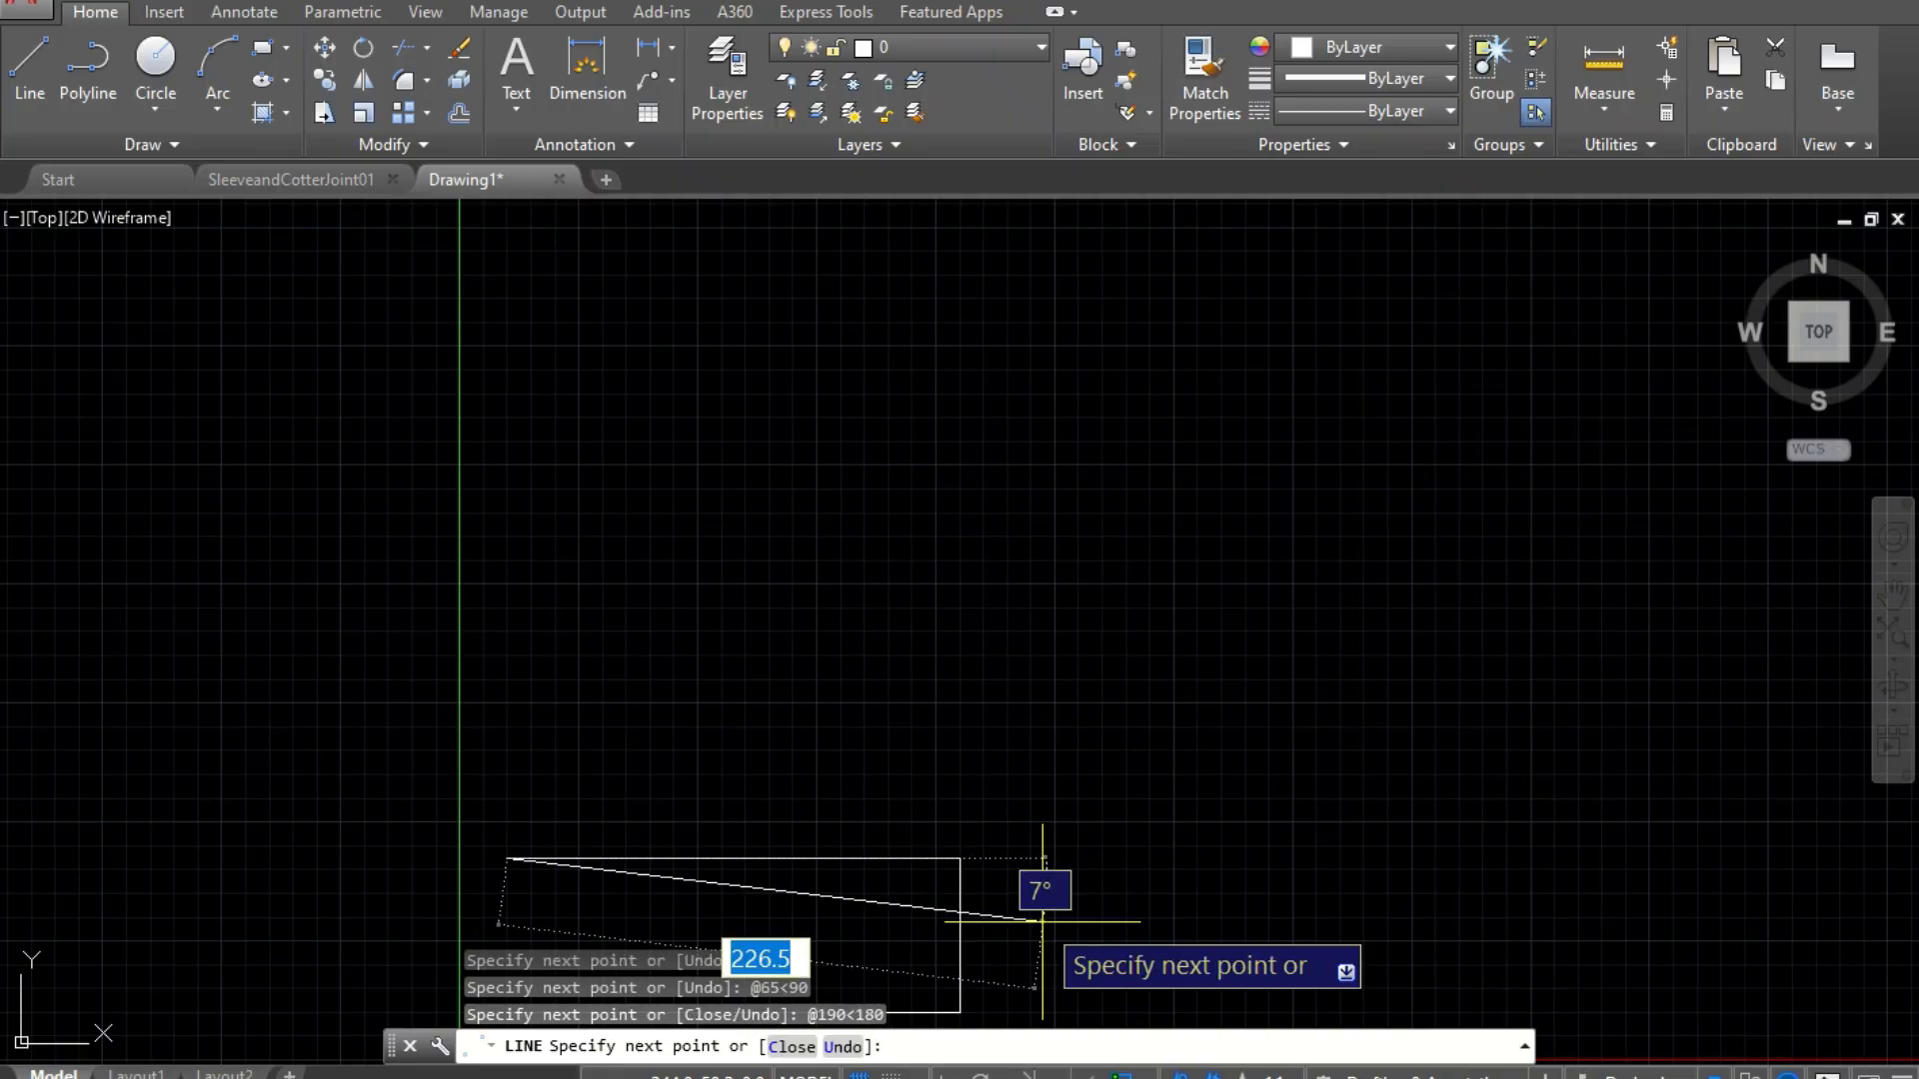
{"action": "type", "text": "c"}
{"action": "key", "text": "Return"}
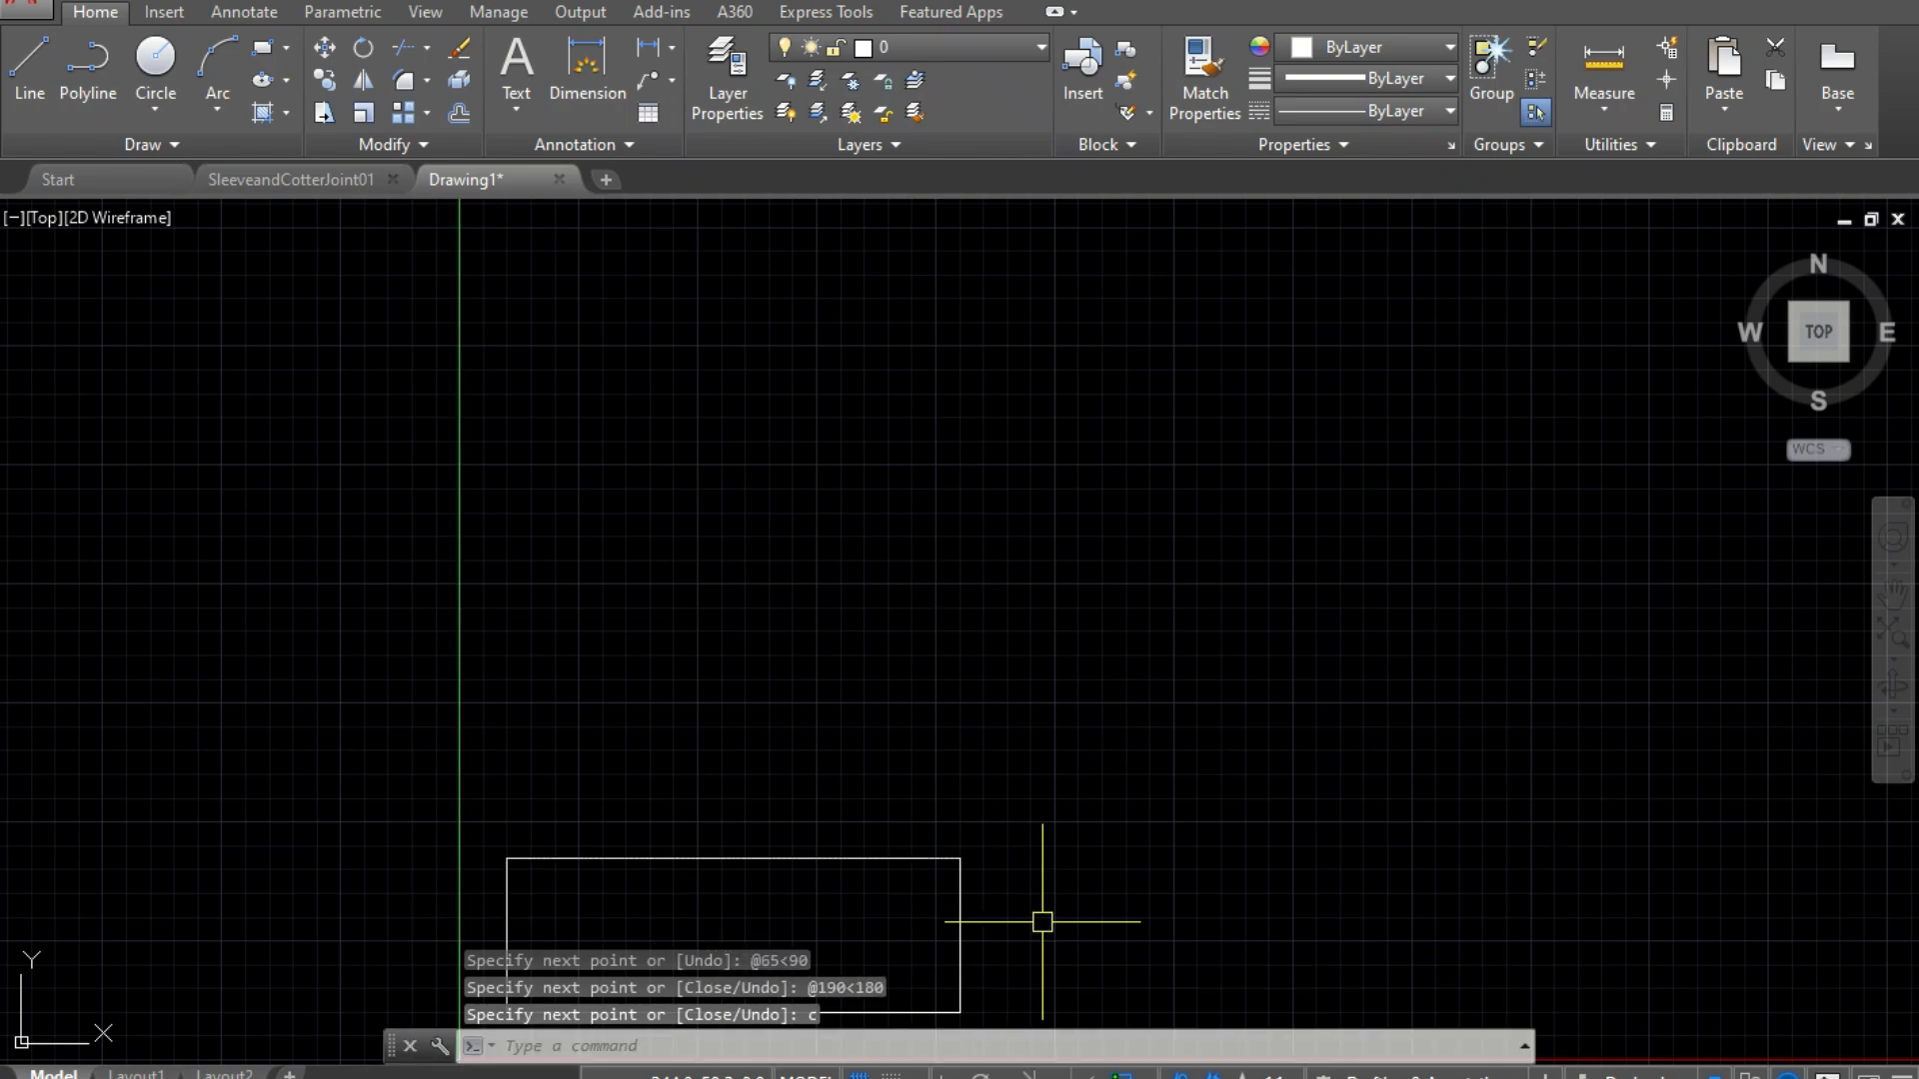
{"action": "type", "text": "z"}
{"action": "key", "text": "Return"}
{"action": "type", "text": "a"}
{"action": "key", "text": "Return"}
{"action": "key", "text": "Escape"}
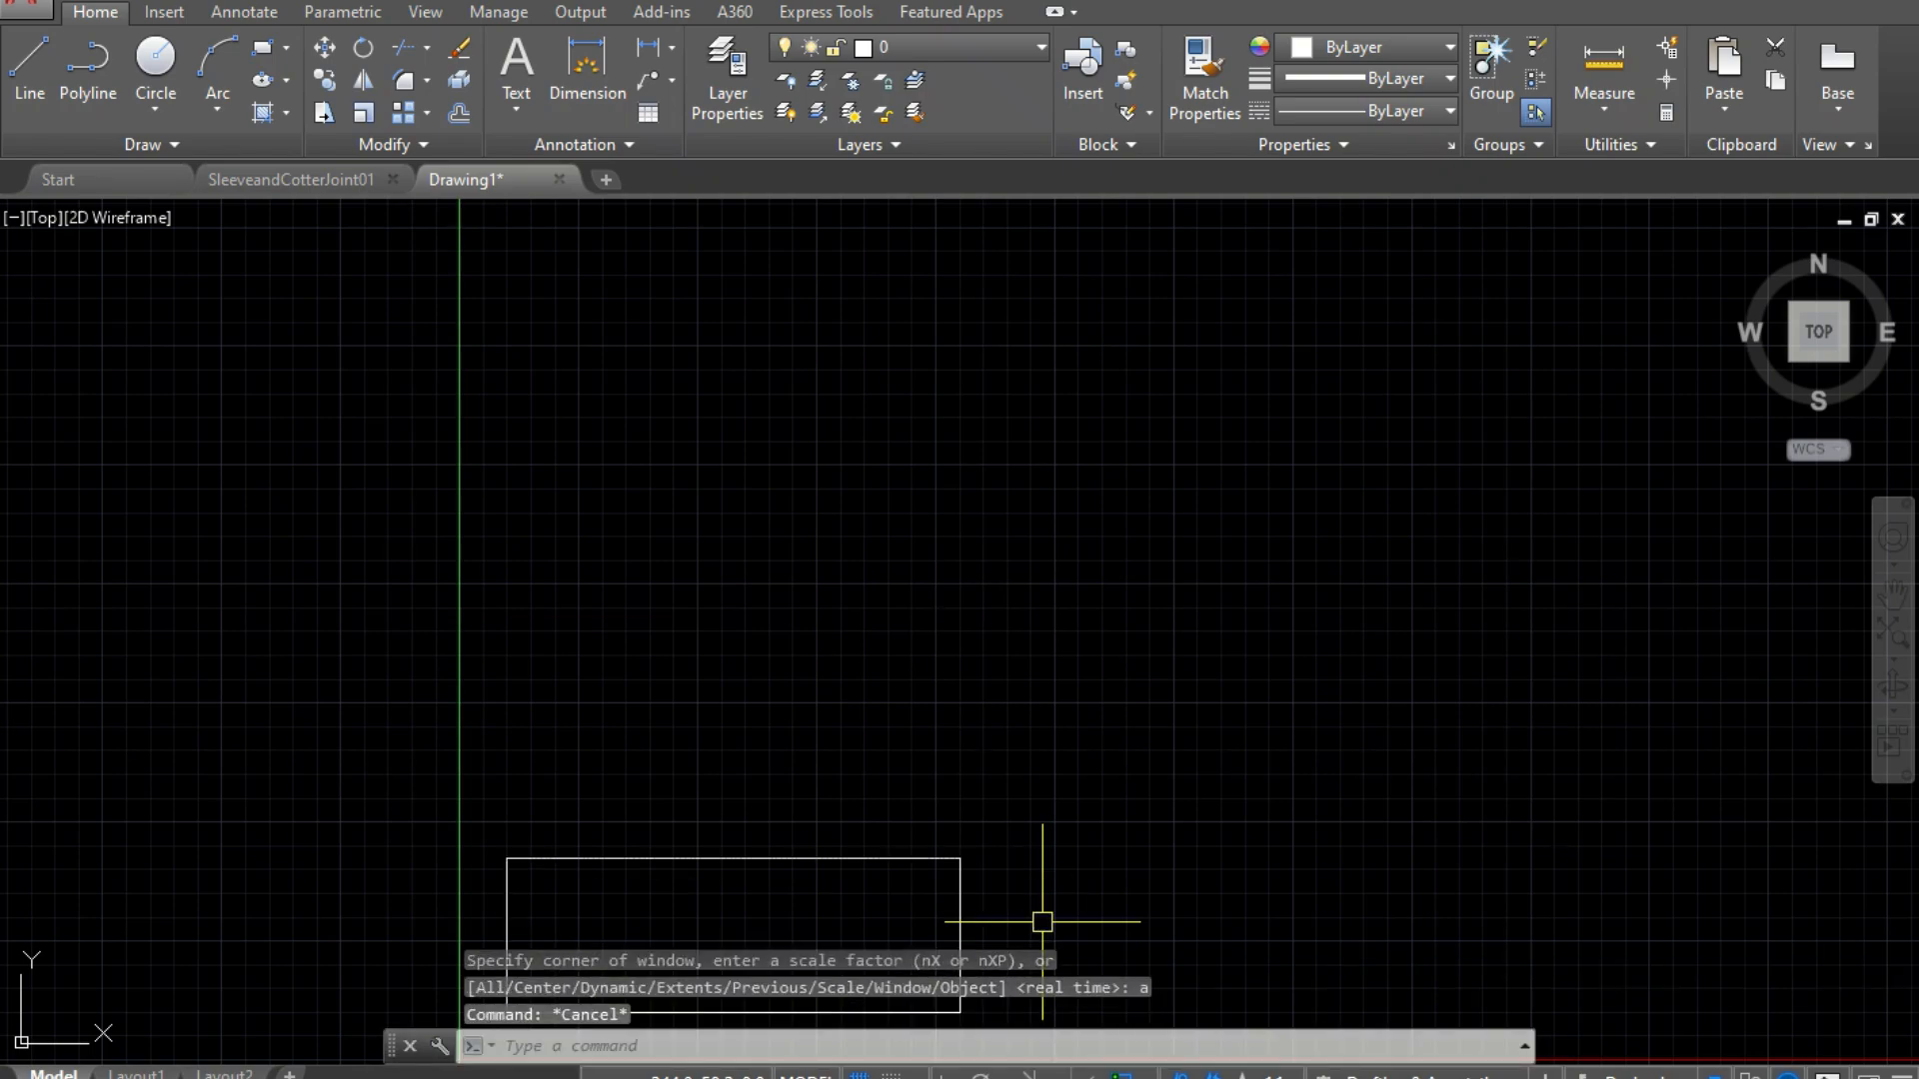
Step: Draw a horizontal centreline across the rectangle from the midpoint of its left edge to the right edge
{"action": "type", "text": "z"}
{"action": "key", "text": "Return"}
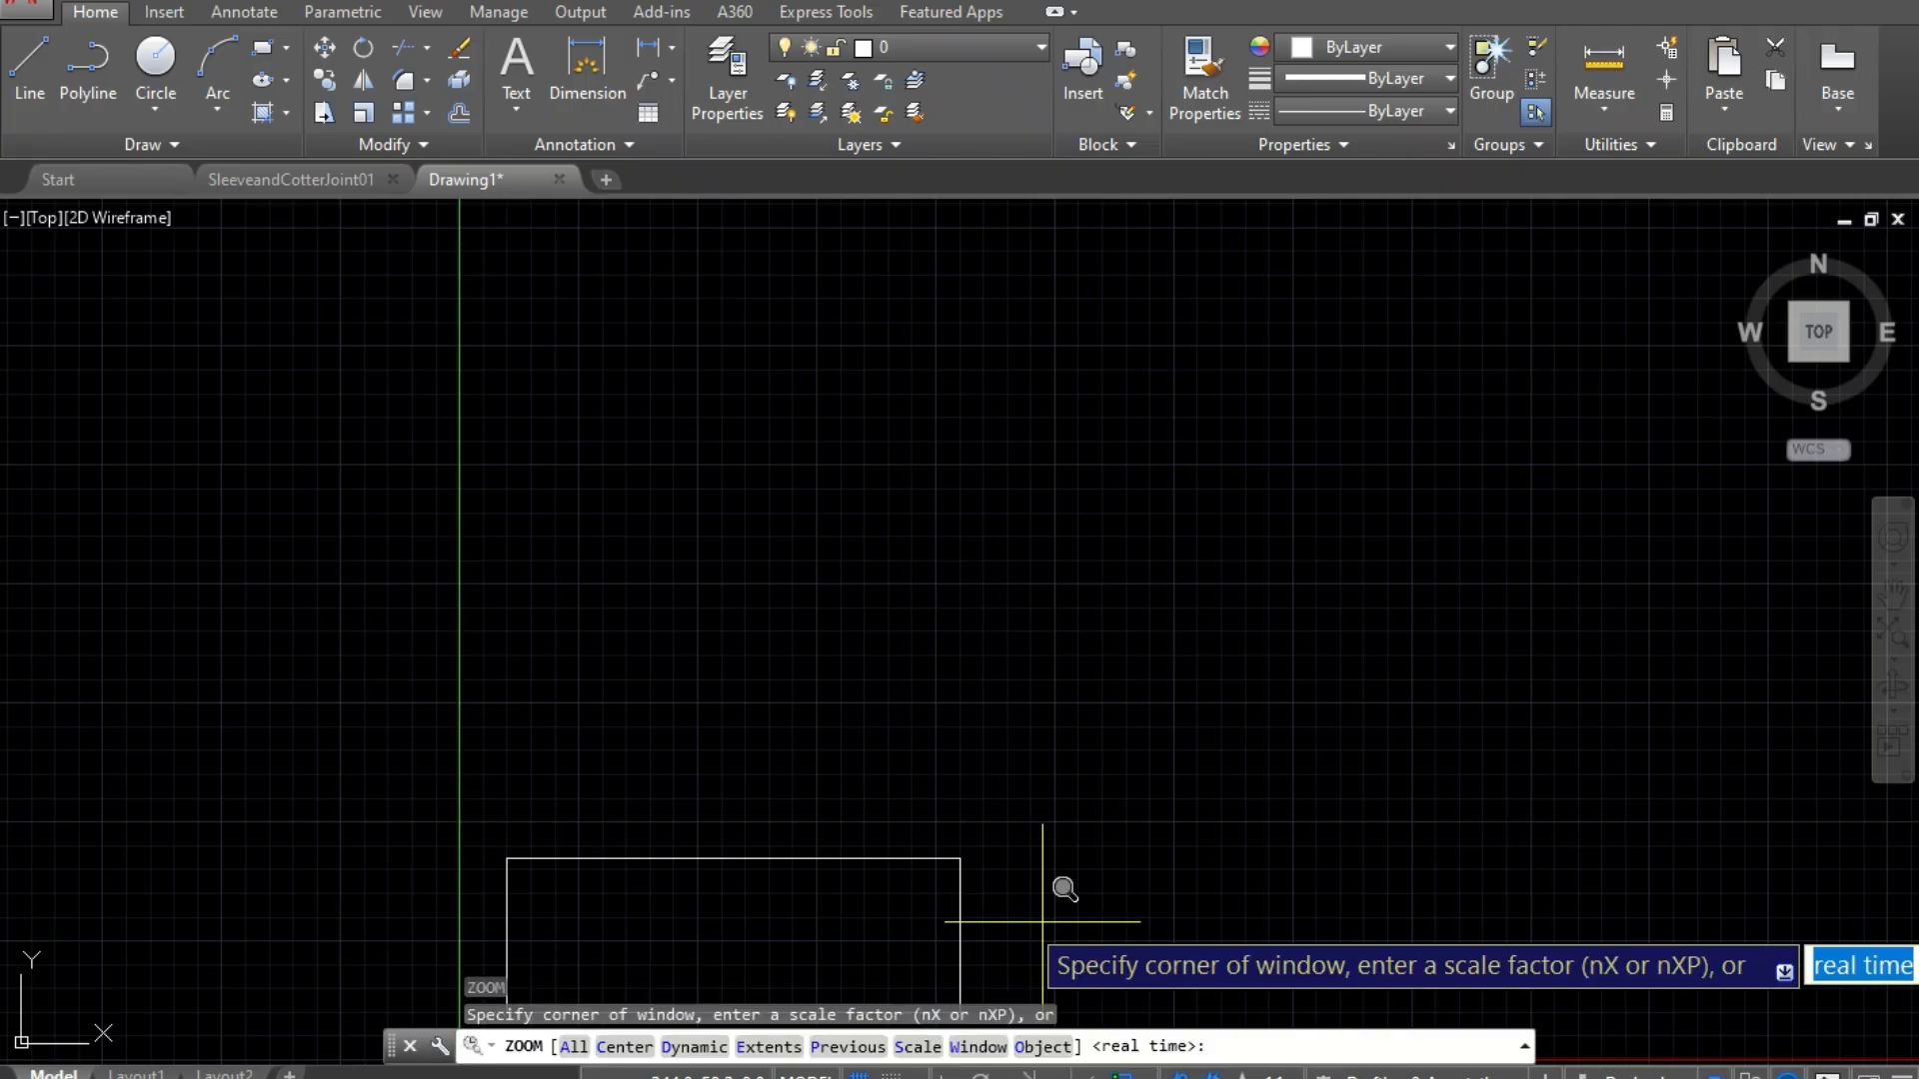
{"action": "type", "text": "a"}
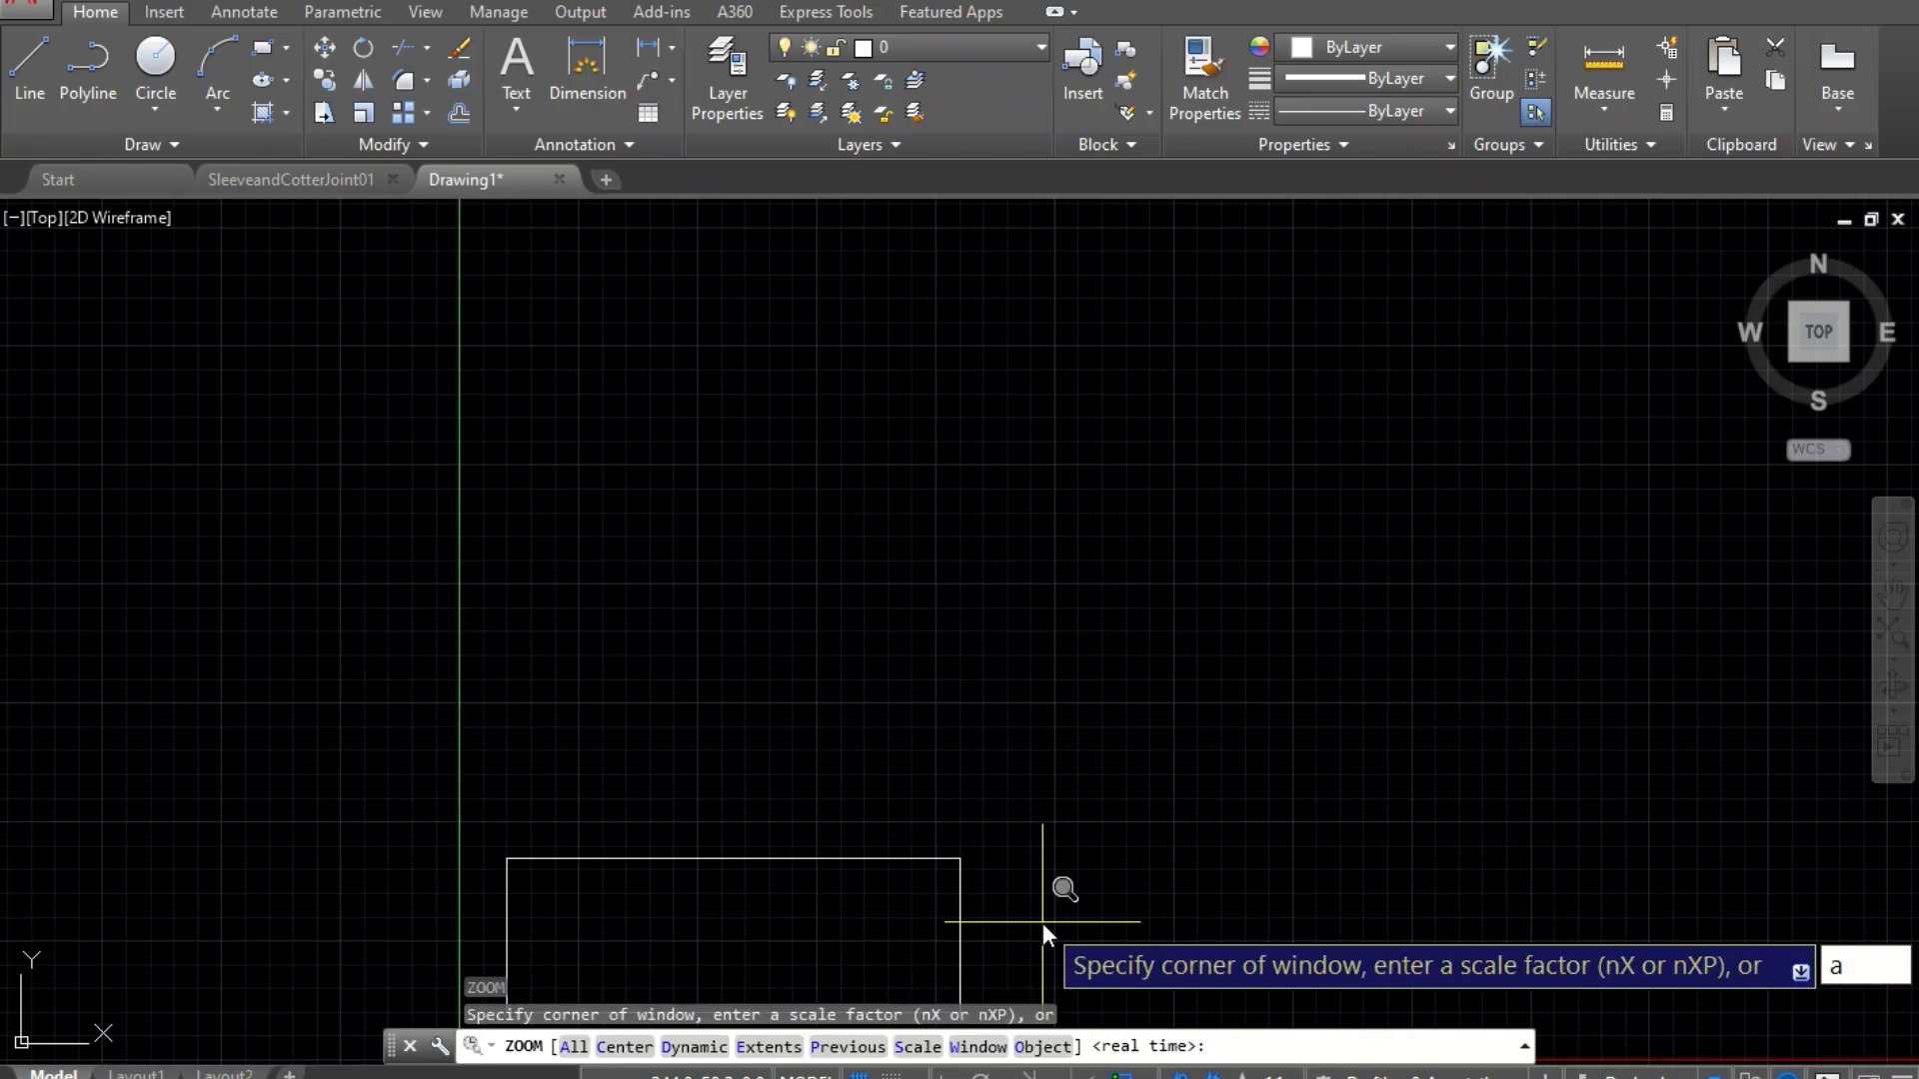
{"action": "key", "text": "Return"}
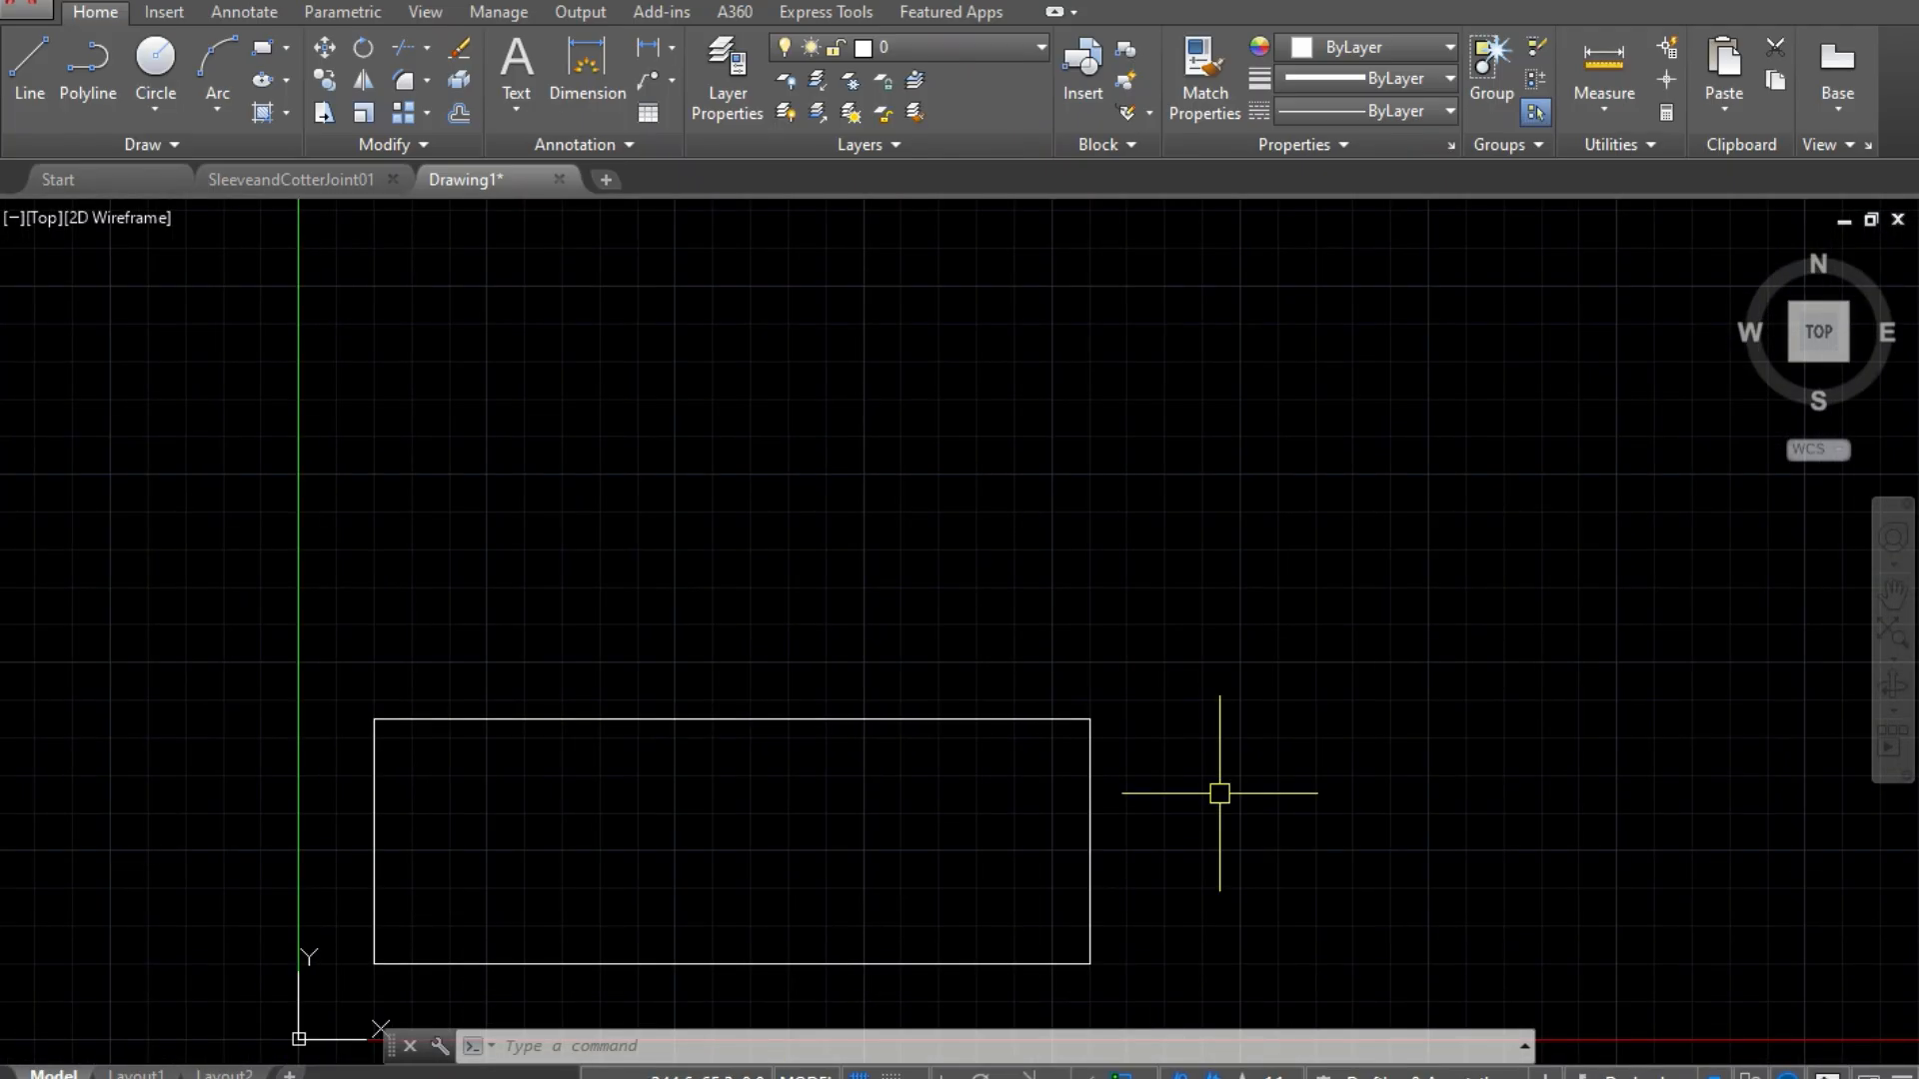
{"action": "type", "text": "l"}
{"action": "key", "text": "Return"}
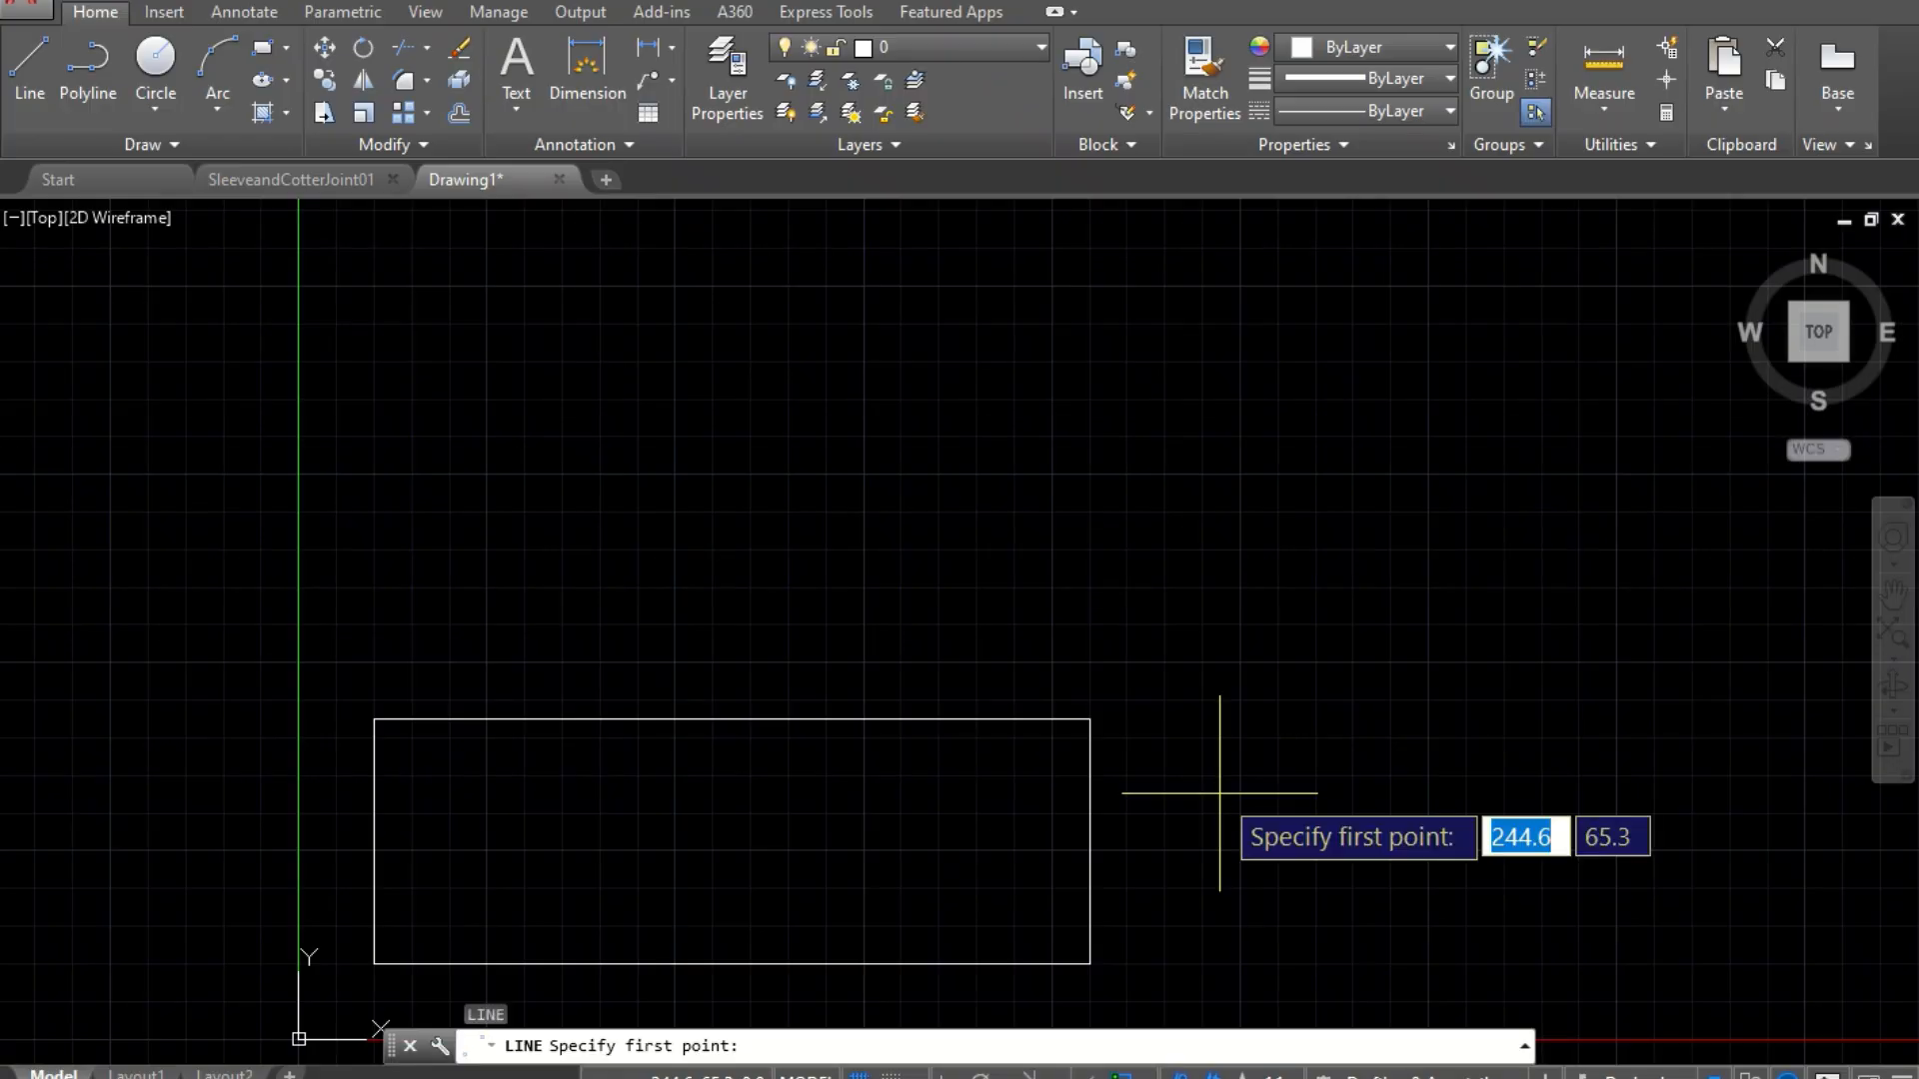
{"action": "left_click", "coordinate": [374, 842]}
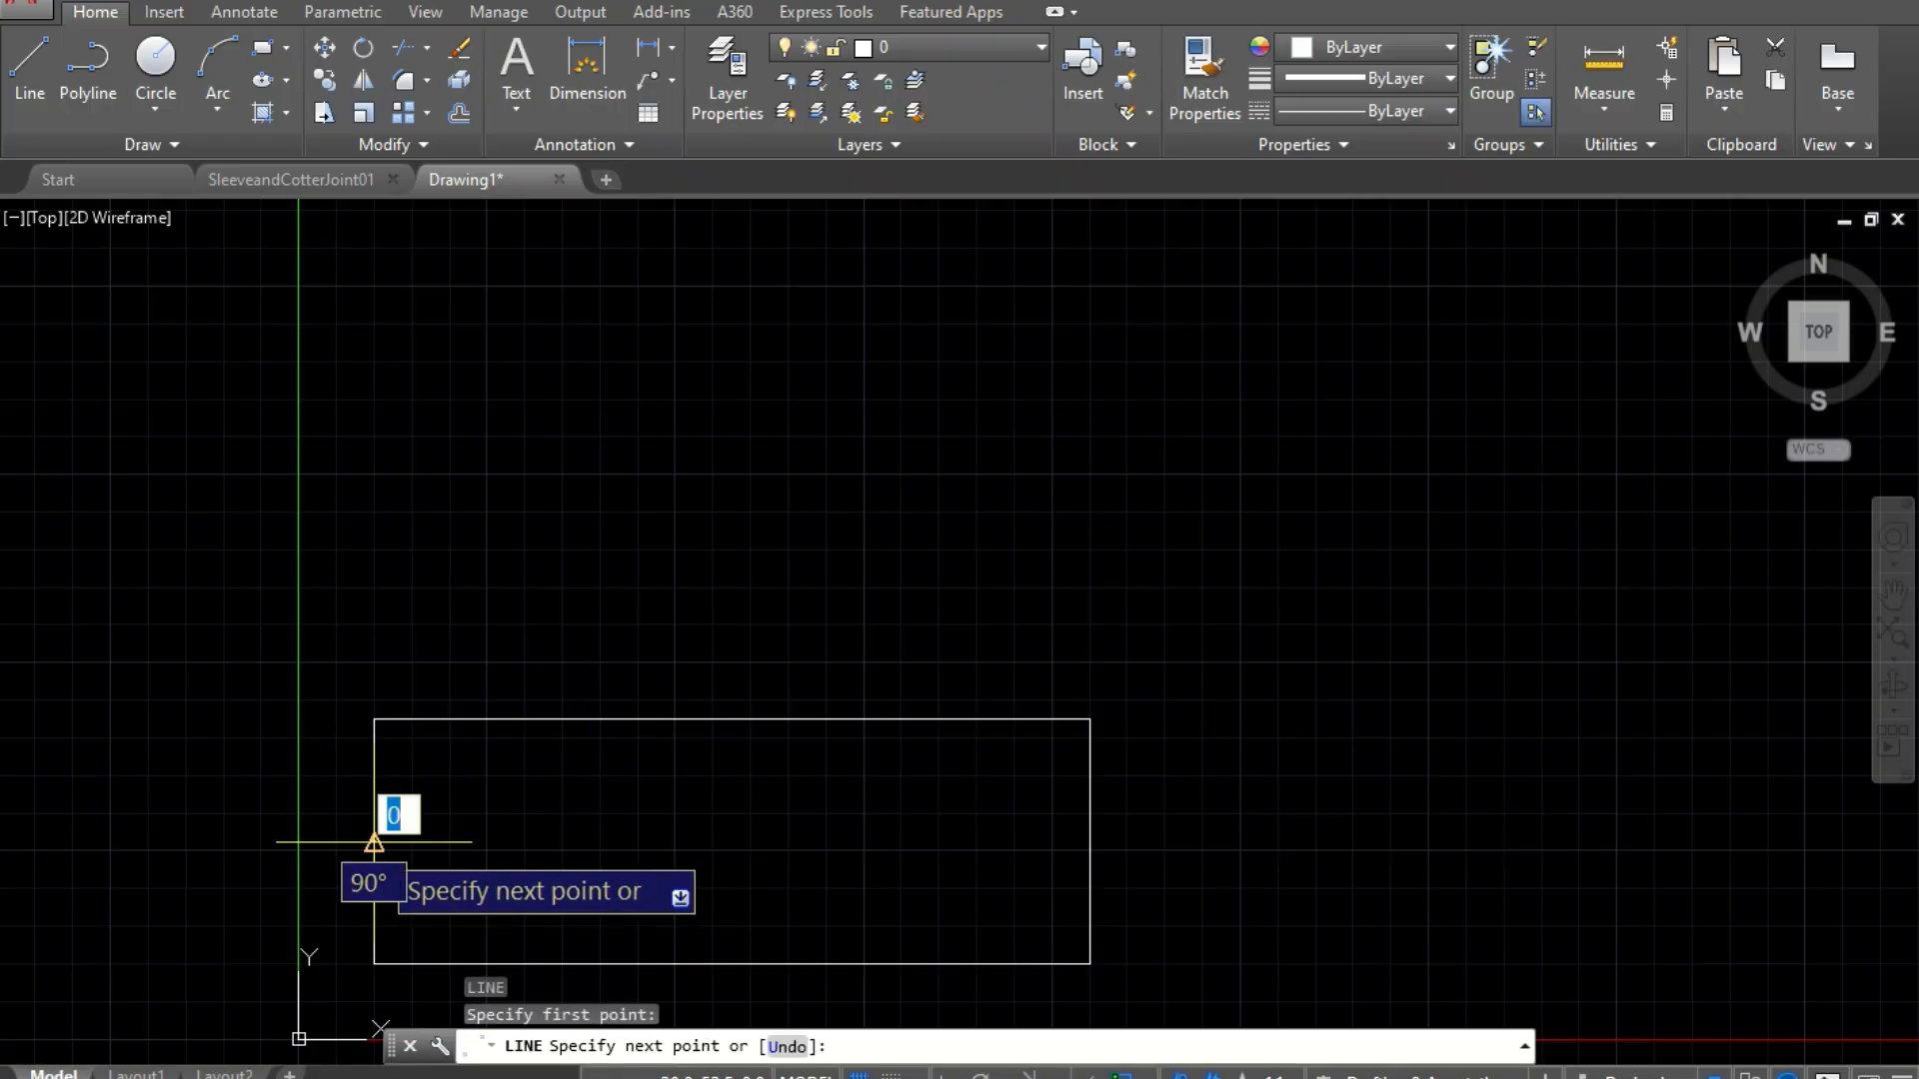
{"action": "left_click", "coordinate": [1089, 842]}
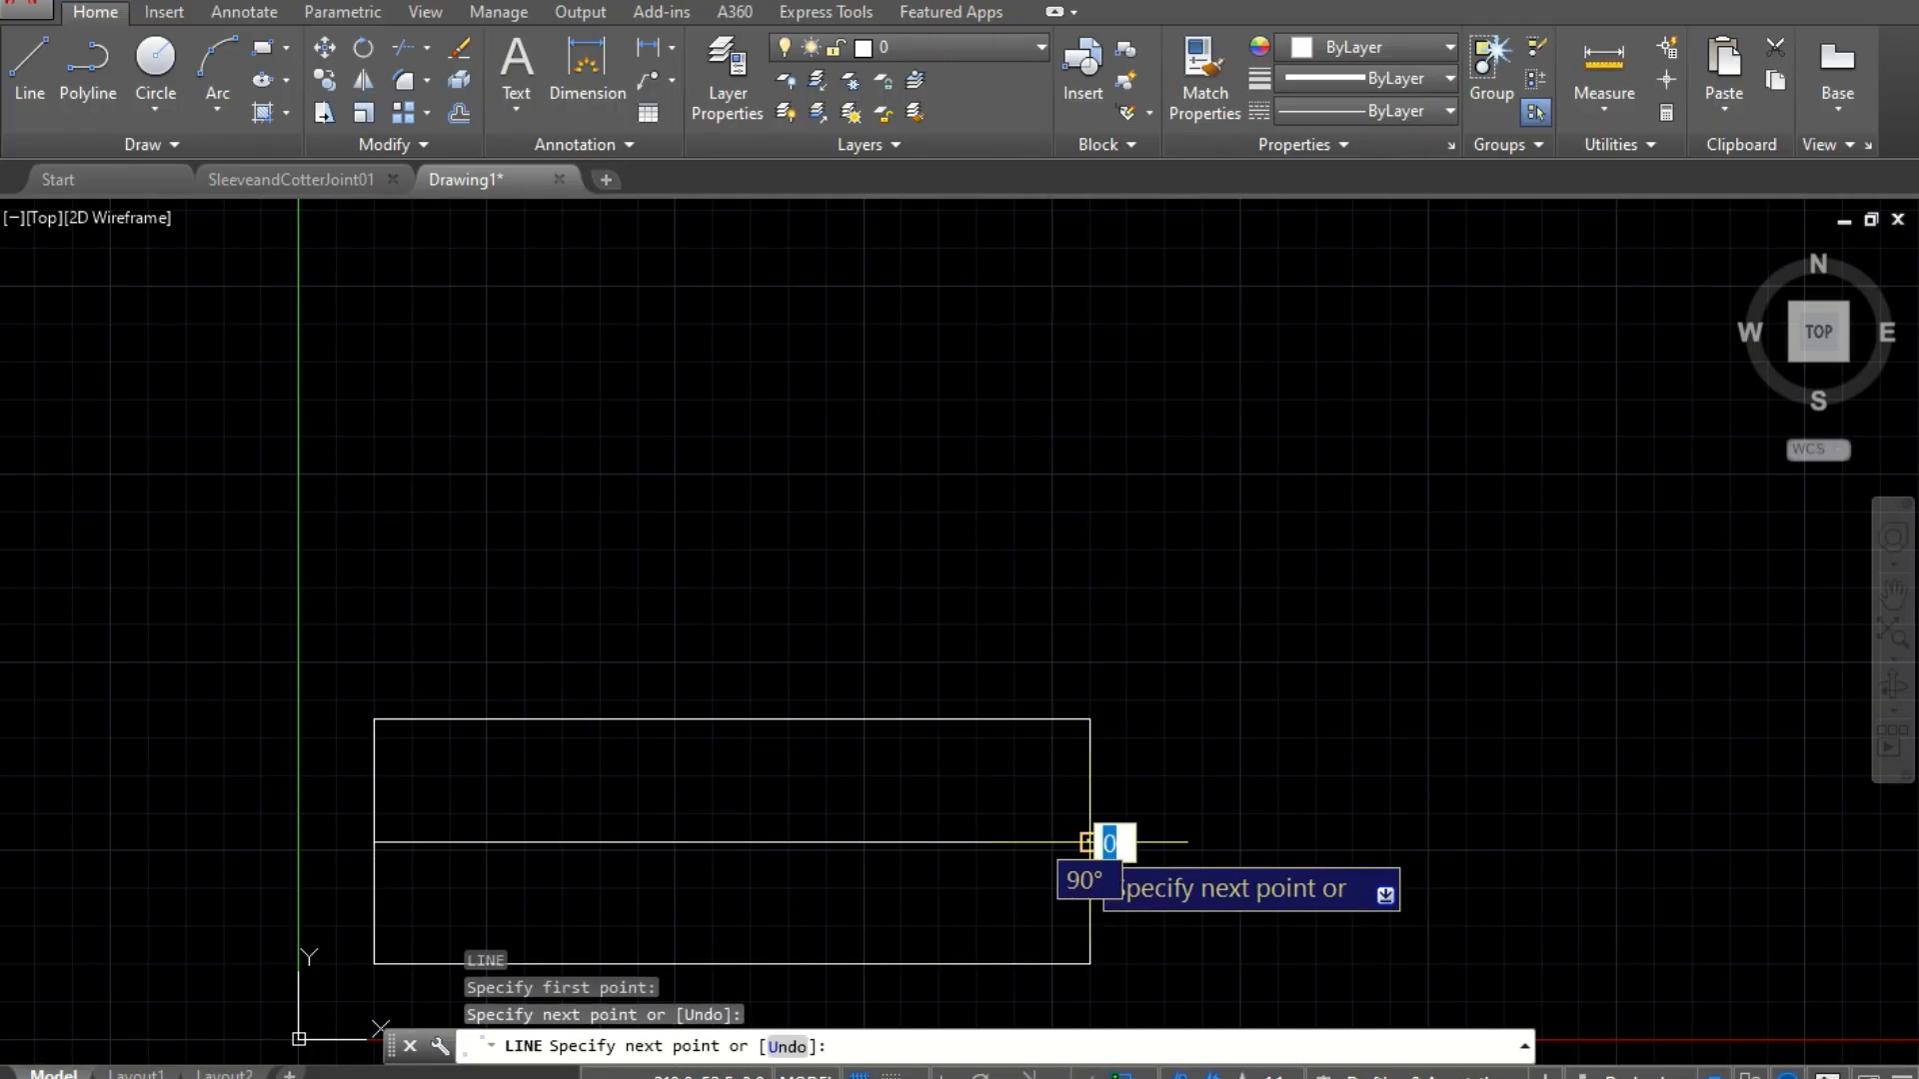
{"action": "key", "text": "Escape"}
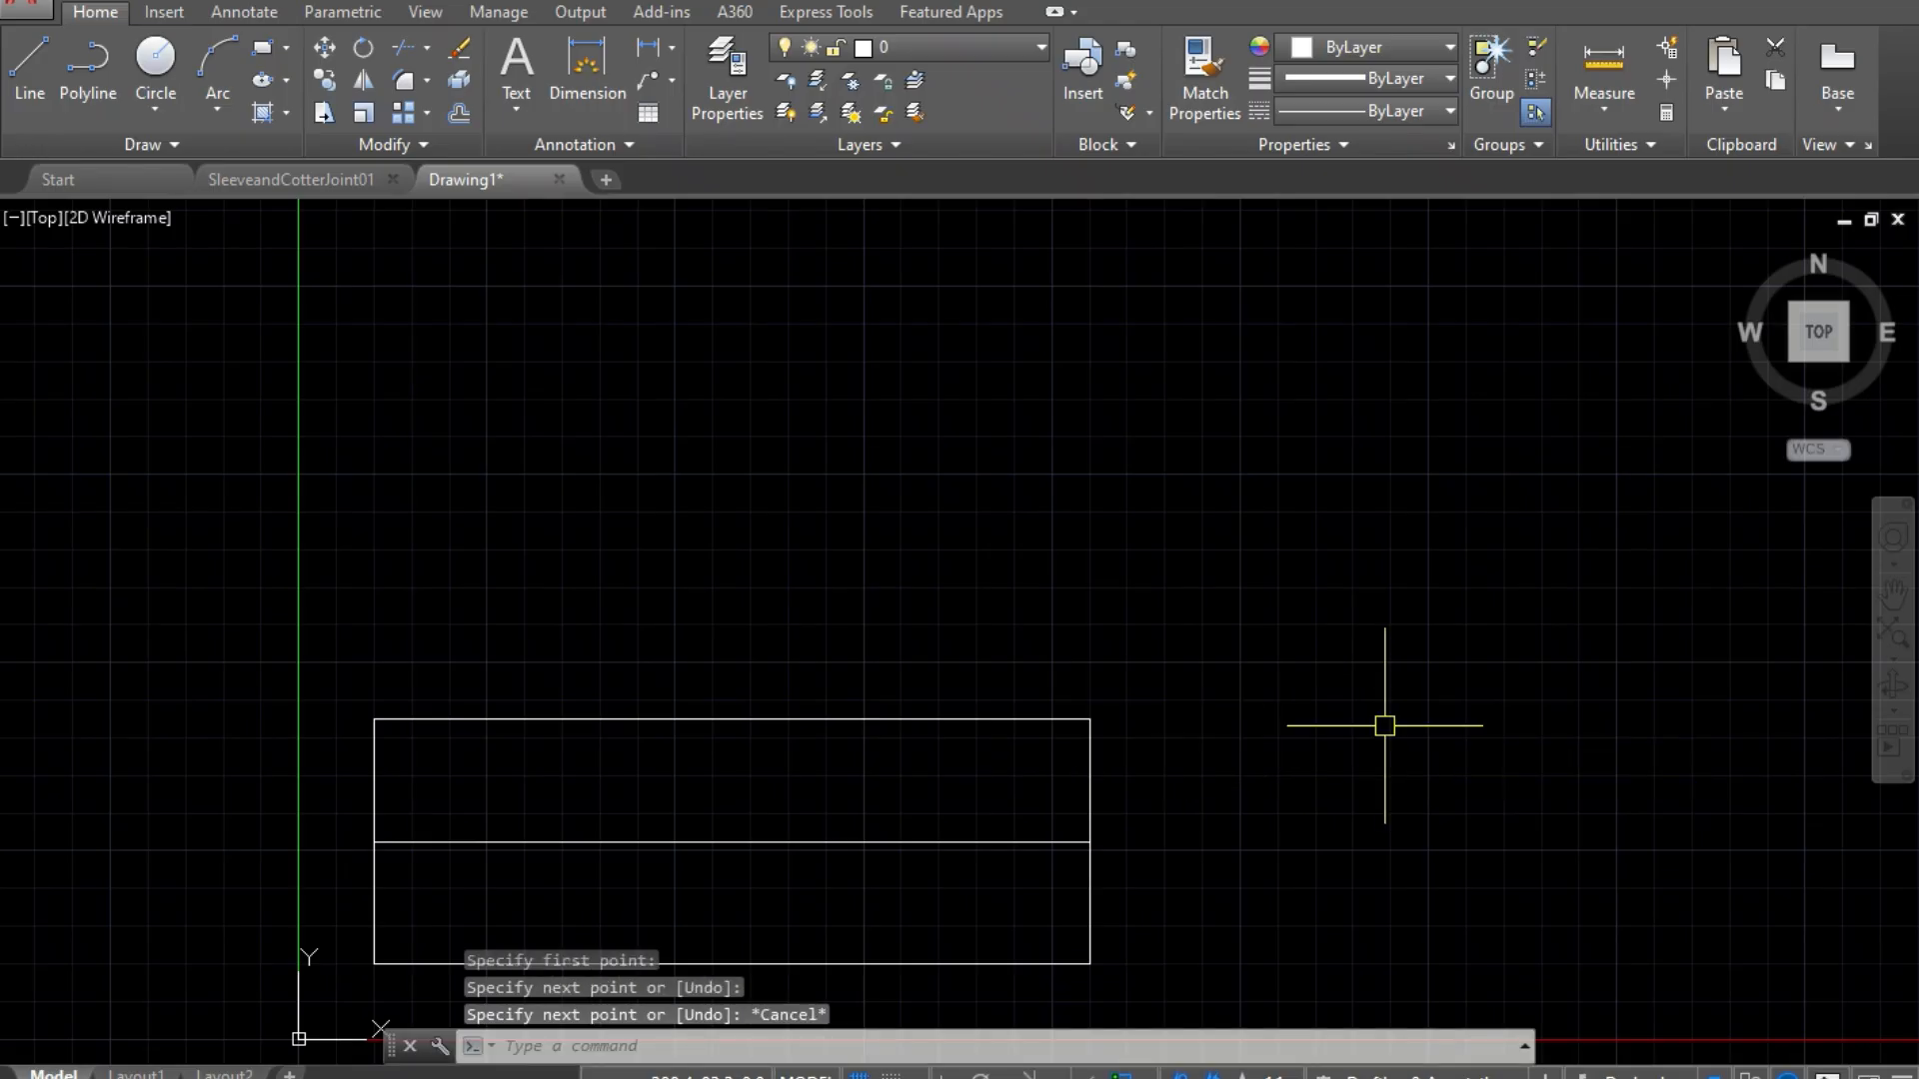
Step: Offset the rectangle's centreline 16 mm upward and 16 mm downward
{"action": "type", "text": "O"}
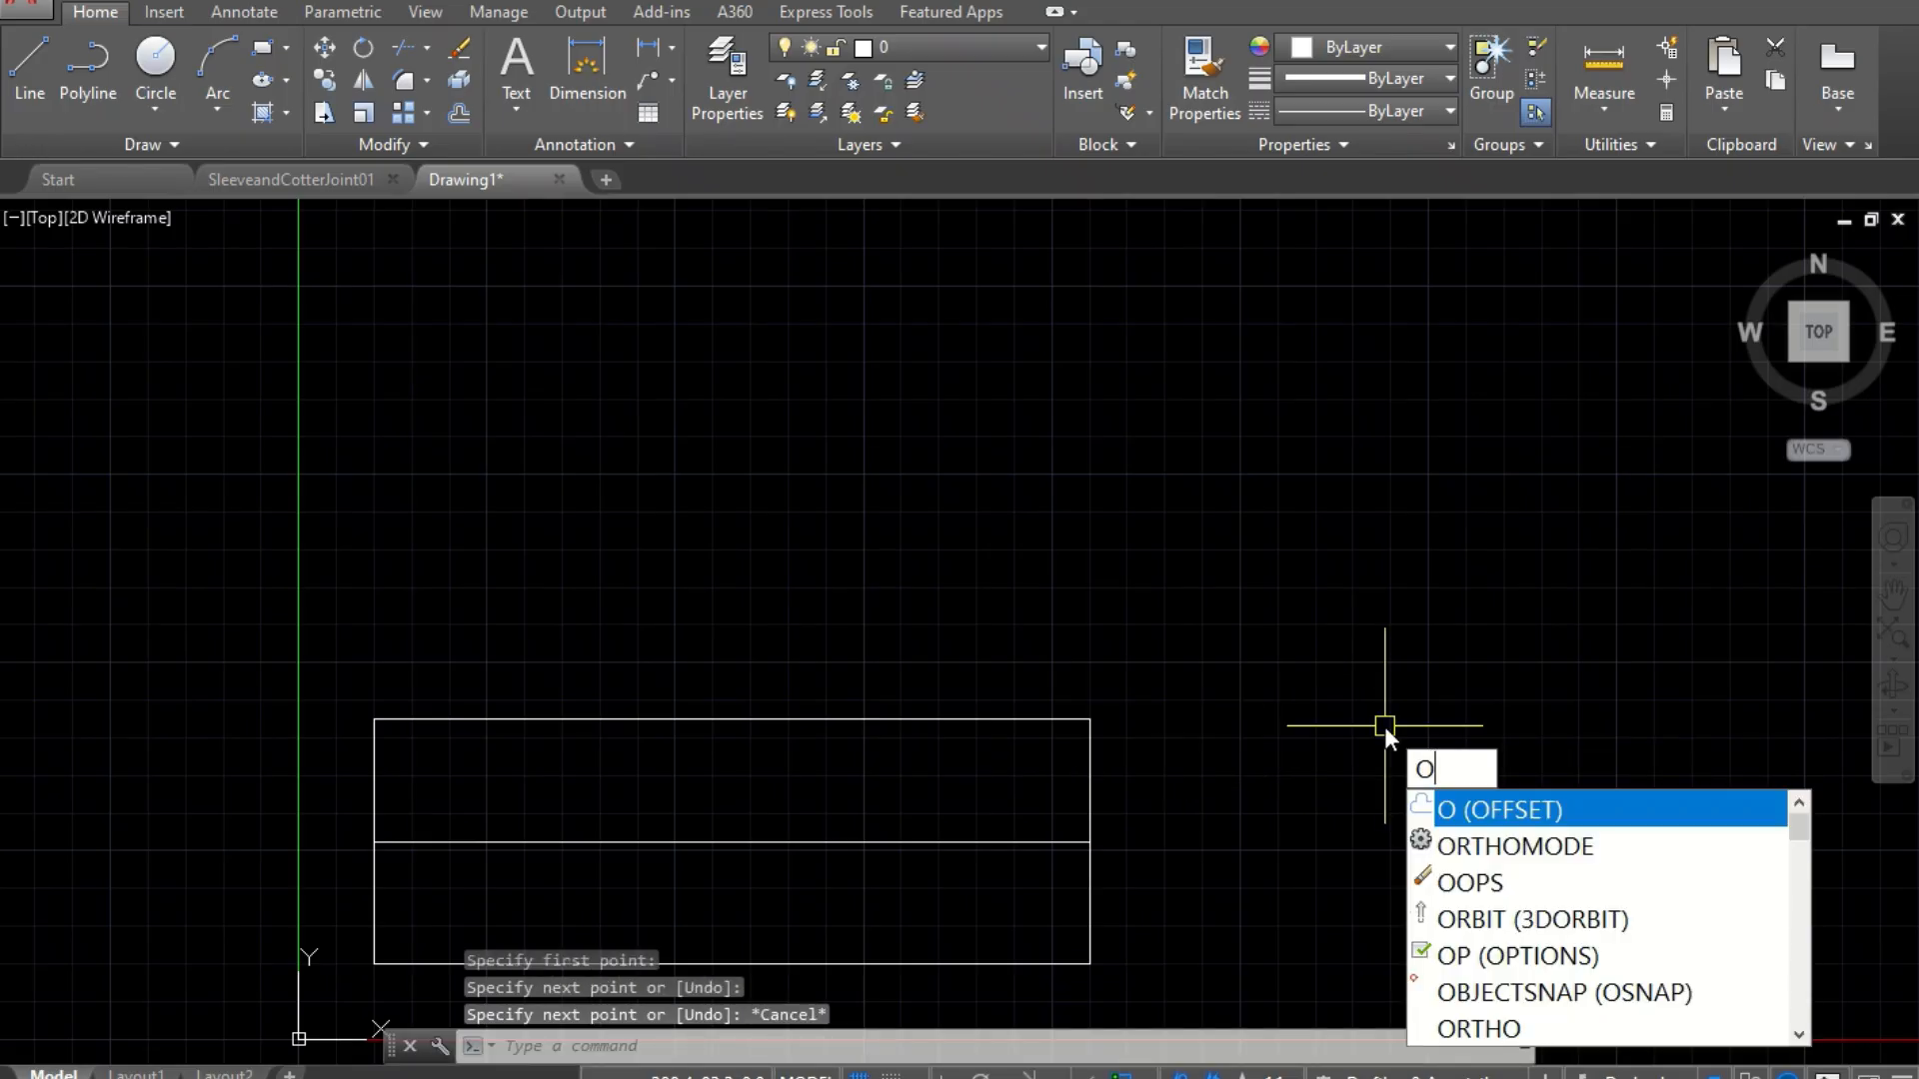
{"action": "key", "text": "Return"}
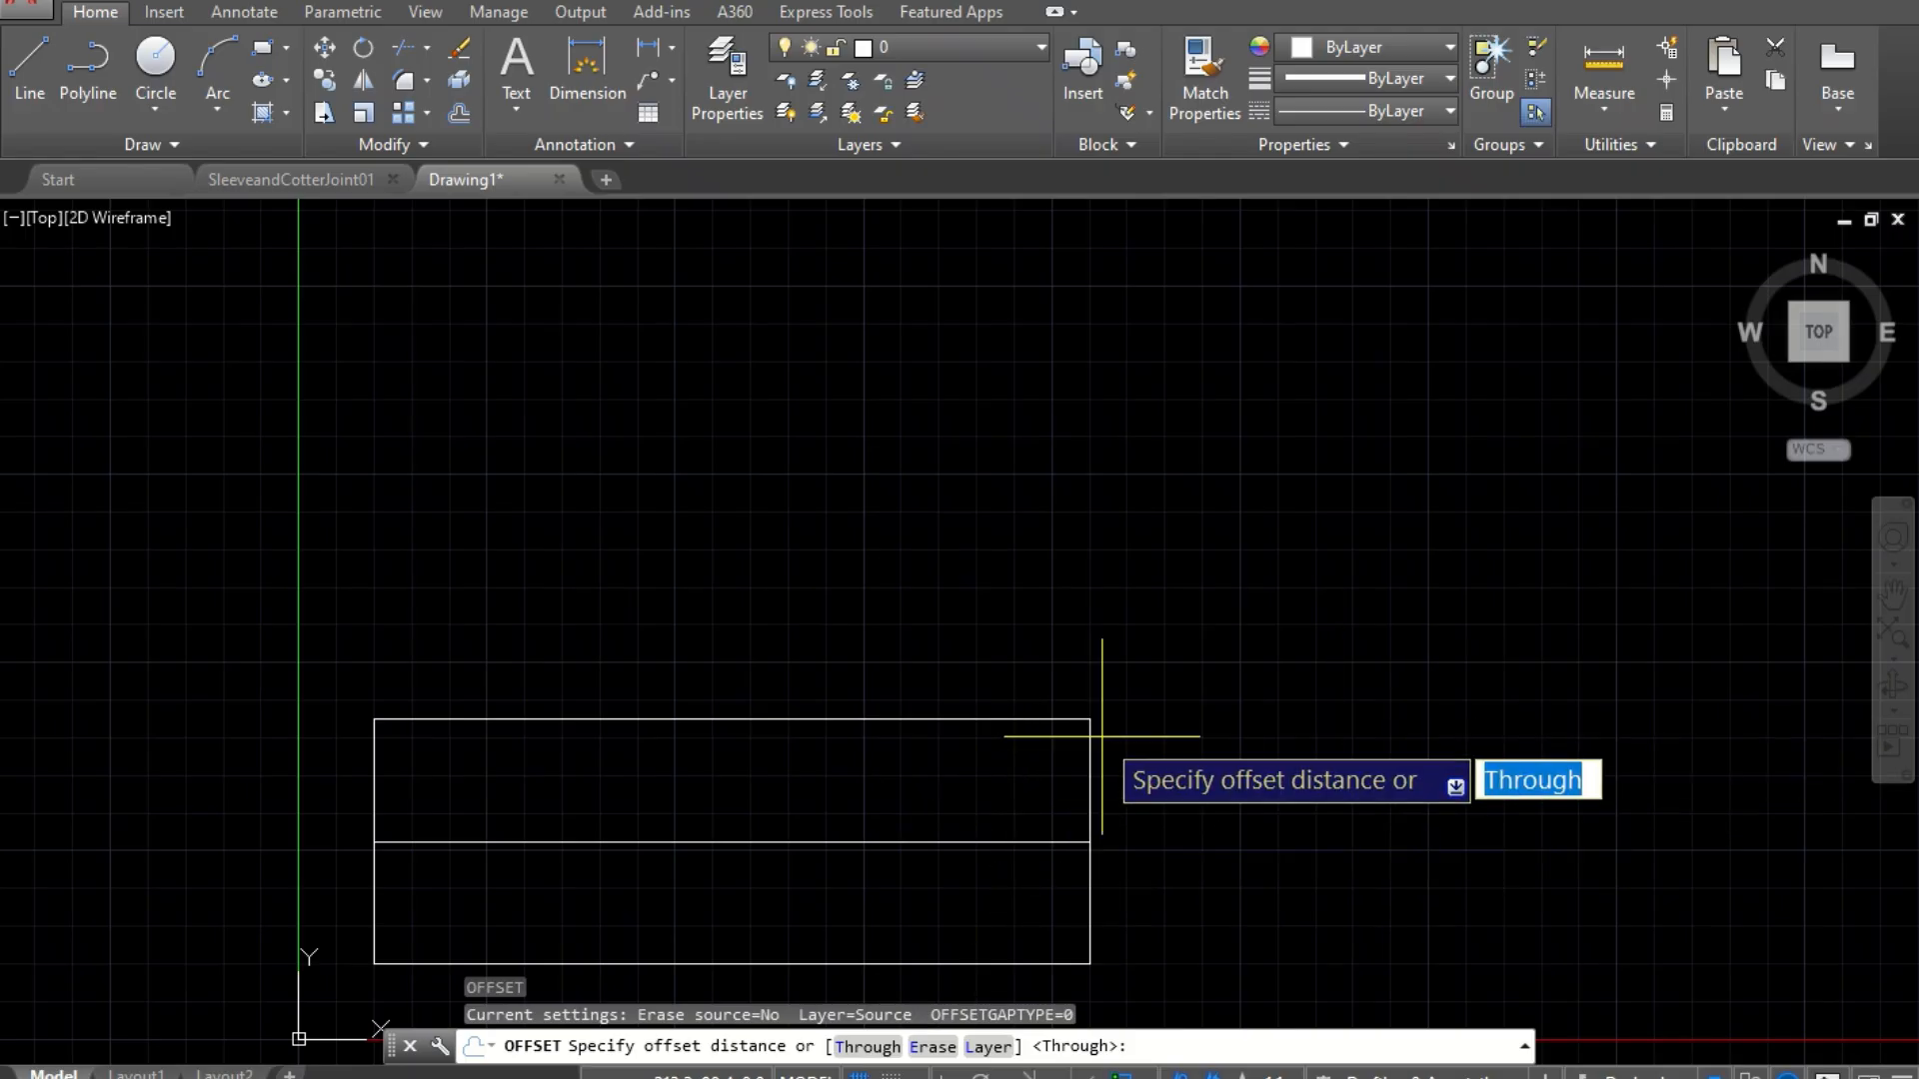
{"action": "type", "text": "16"}
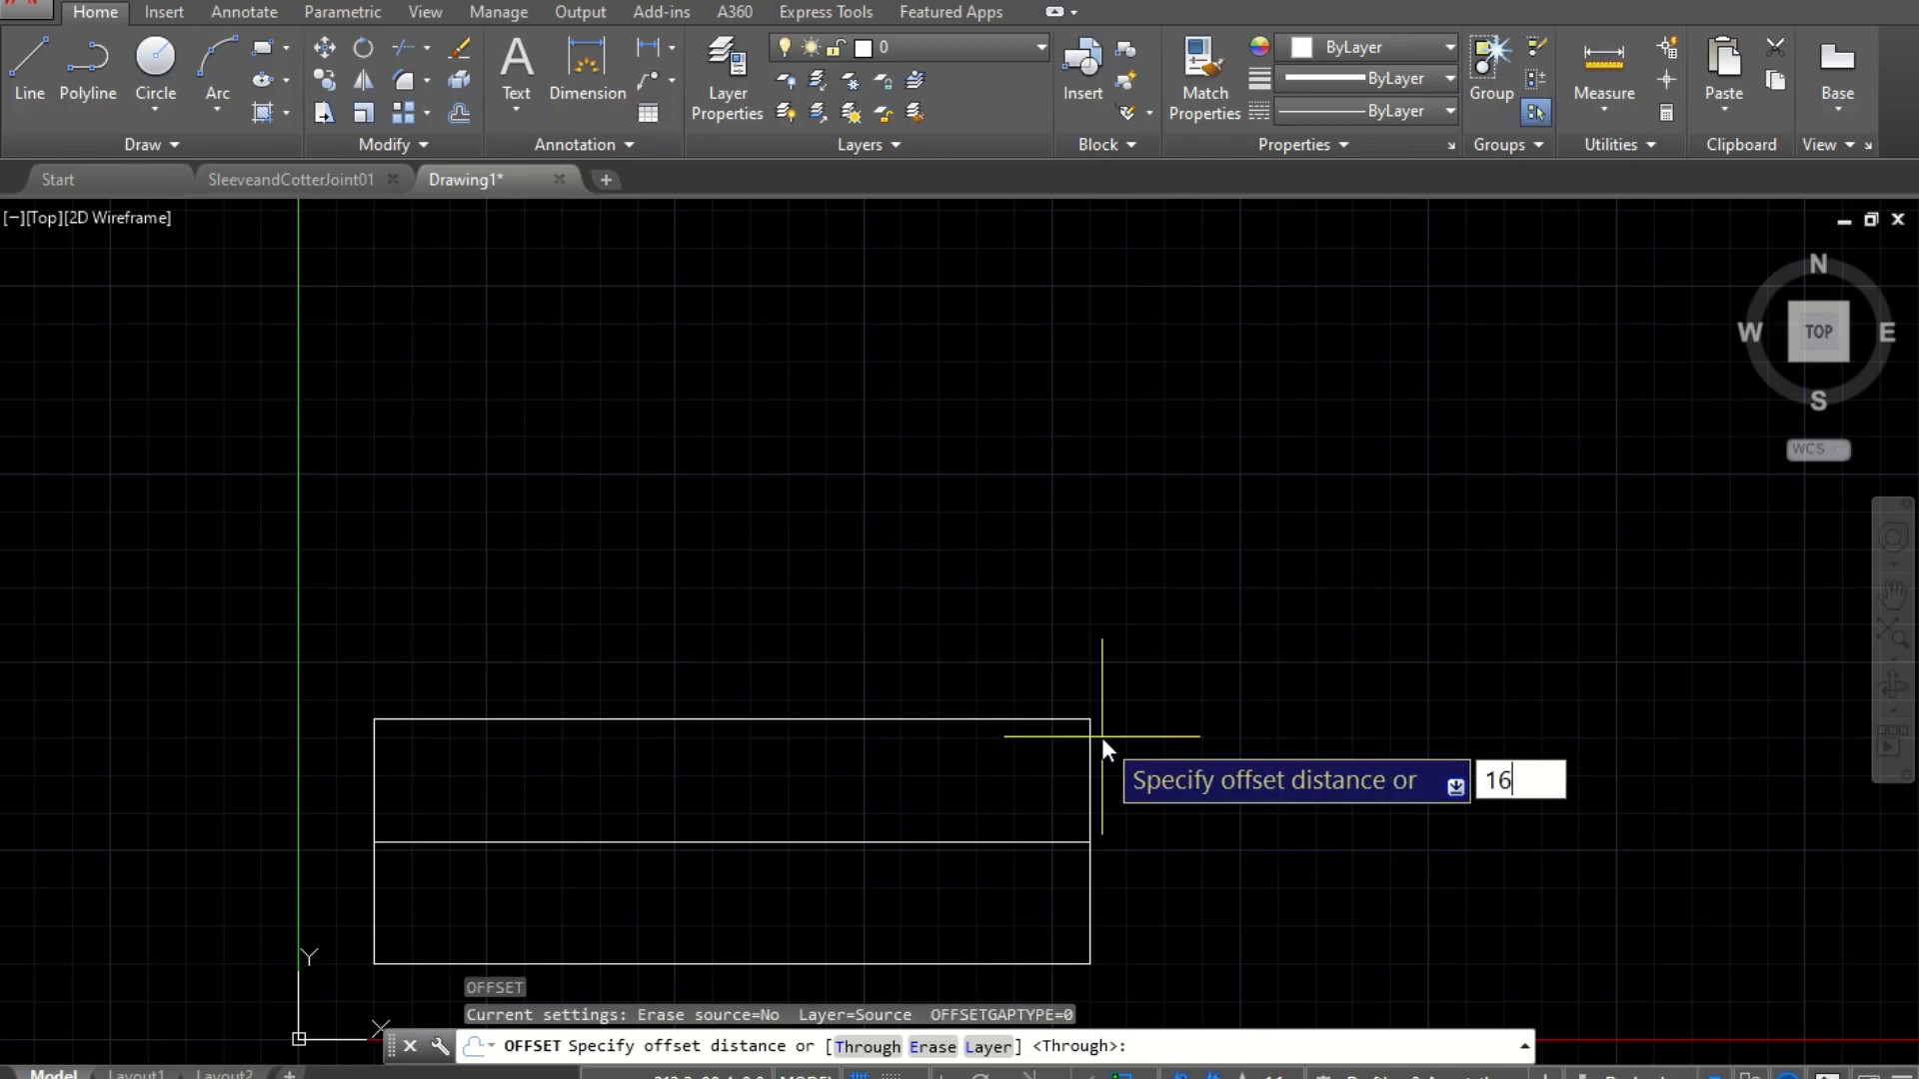
{"action": "key", "text": "Return"}
{"action": "left_click", "coordinate": [972, 844]}
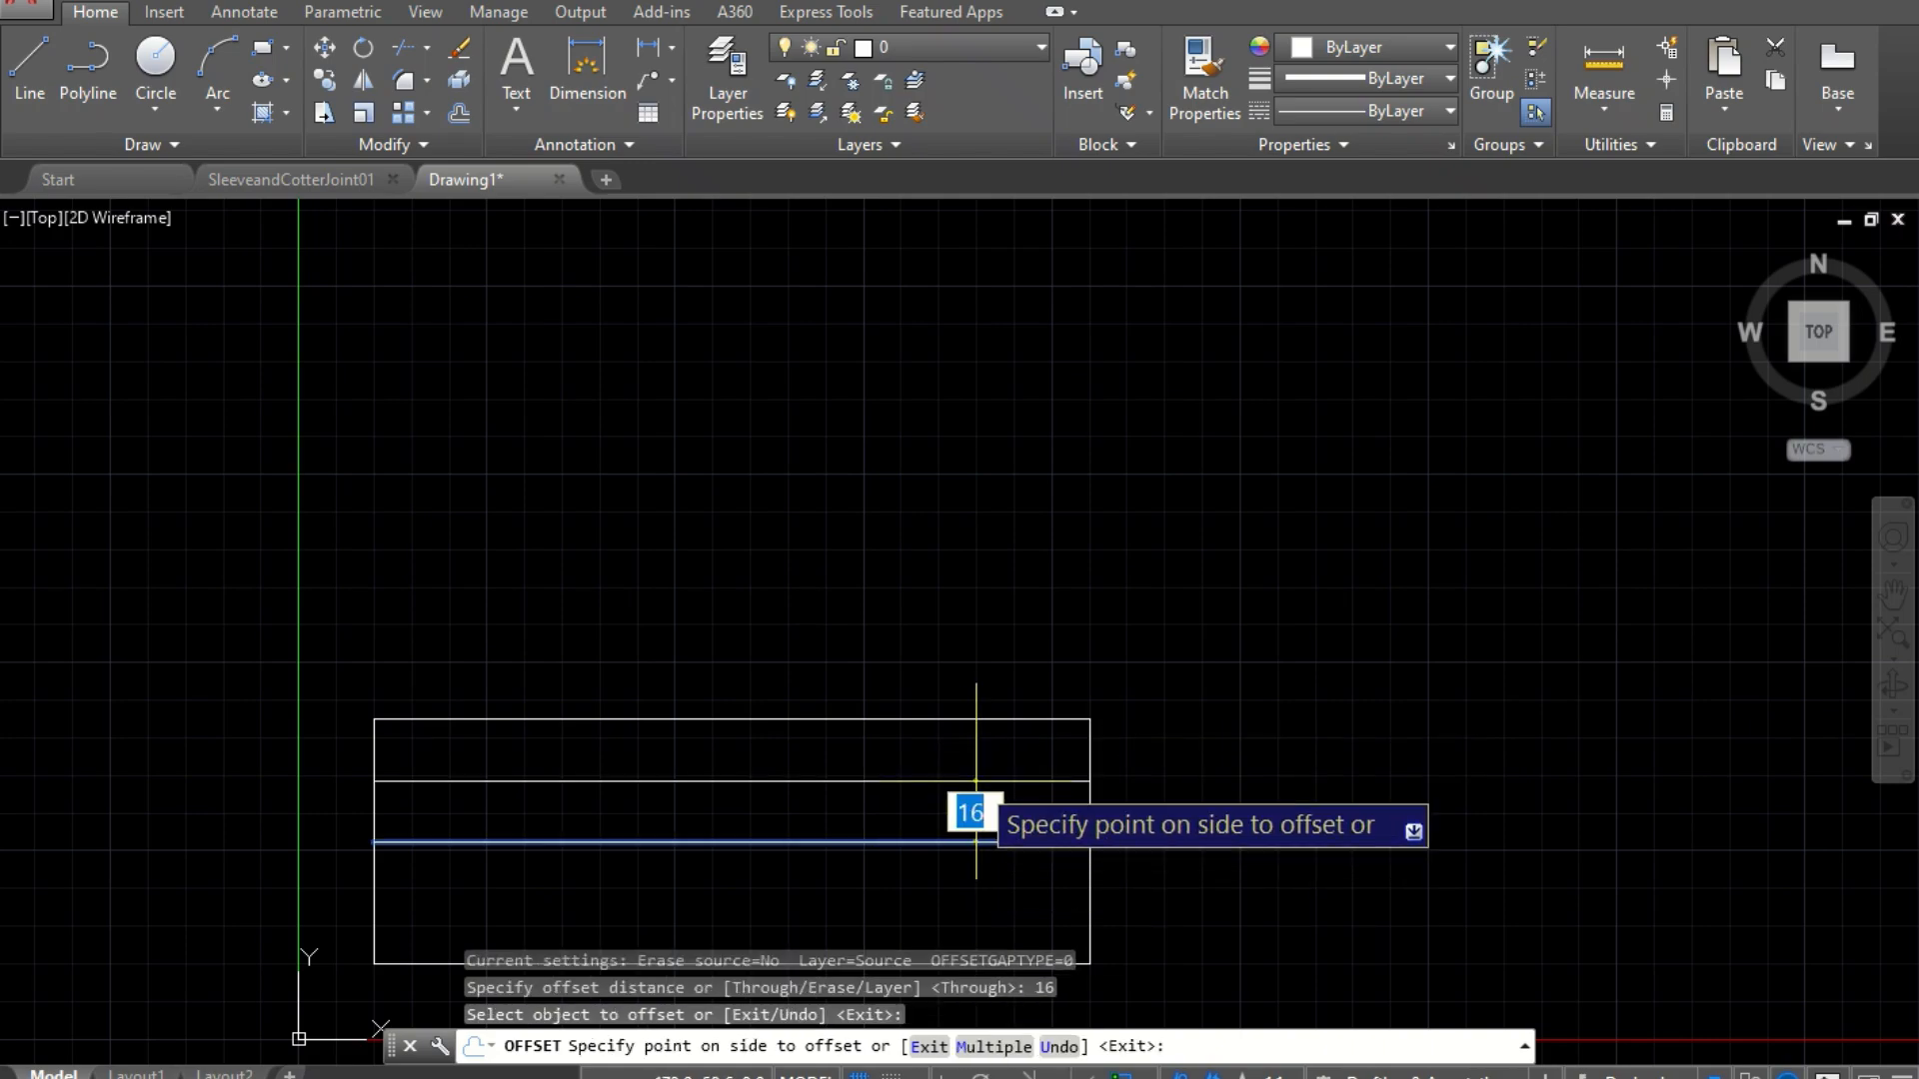
{"action": "left_click", "coordinate": [985, 745]}
{"action": "left_click", "coordinate": [985, 841]}
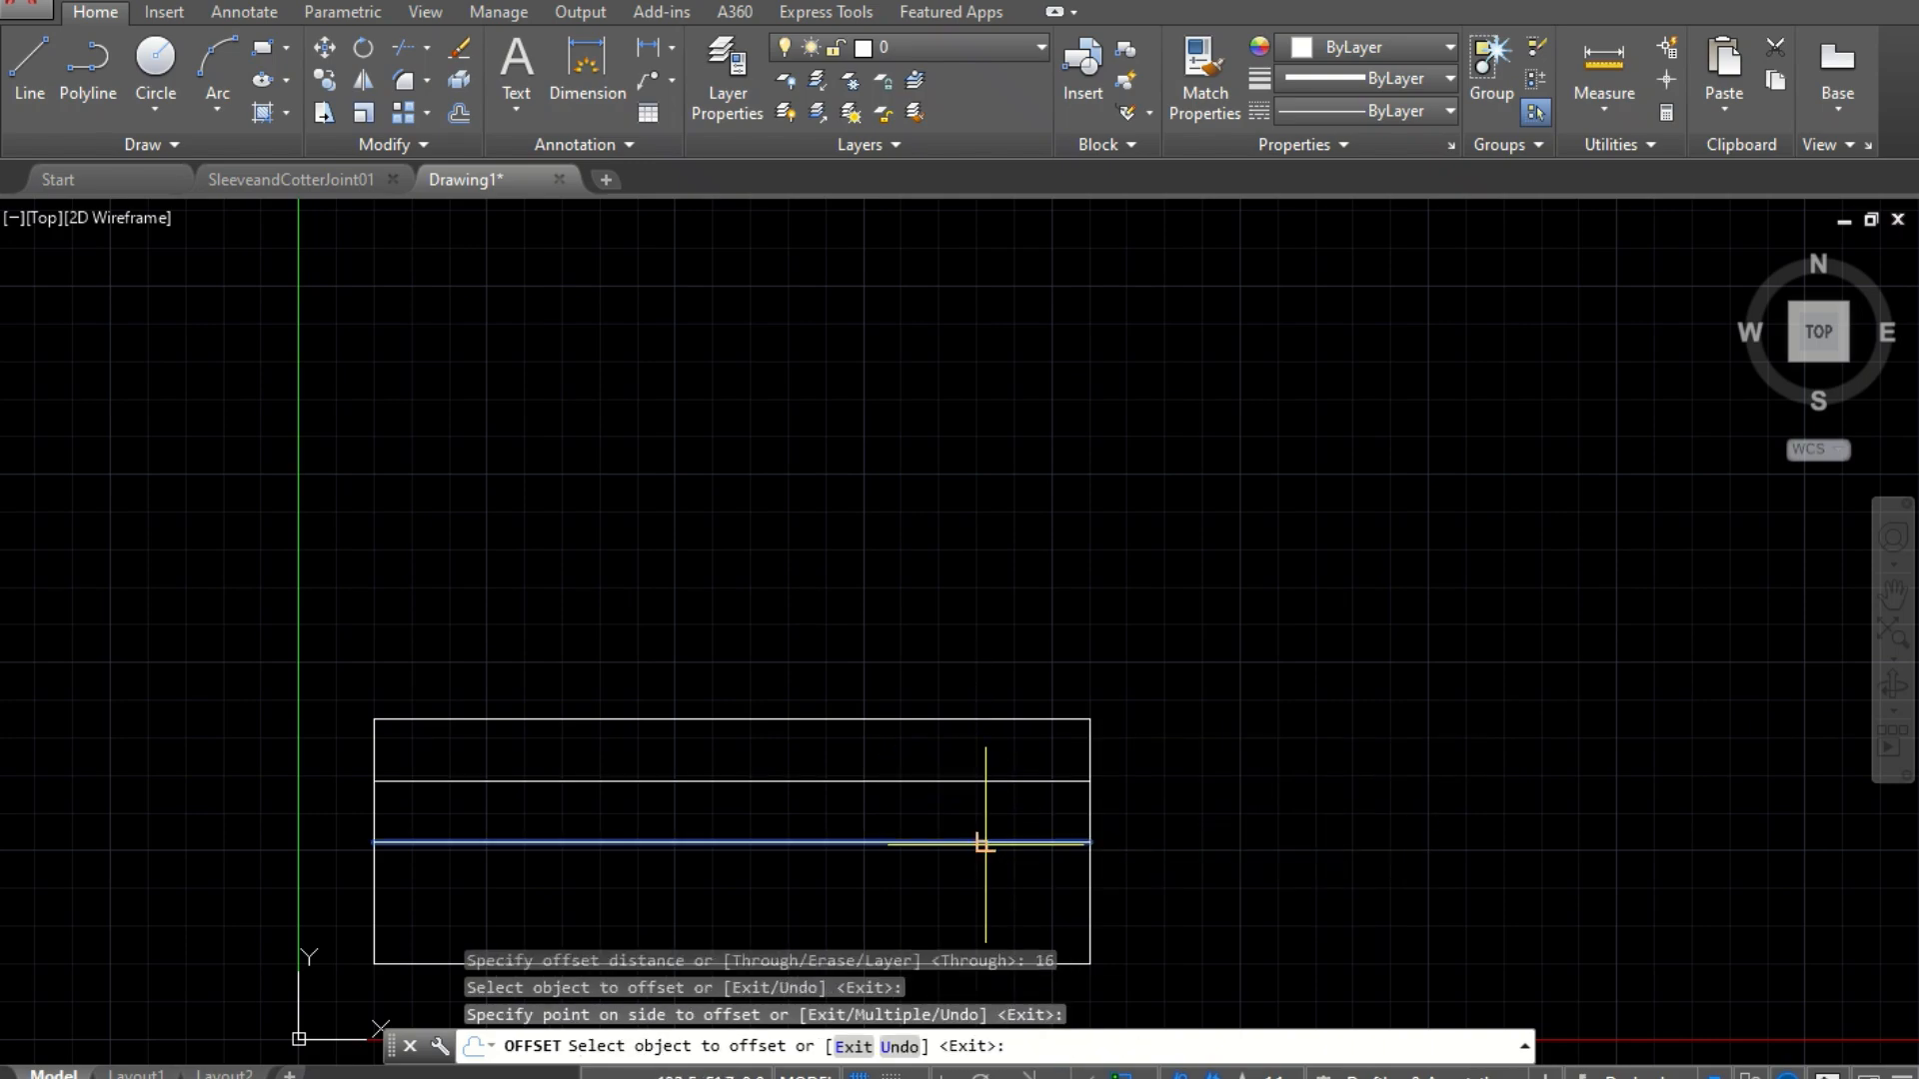
{"action": "left_click", "coordinate": [970, 888]}
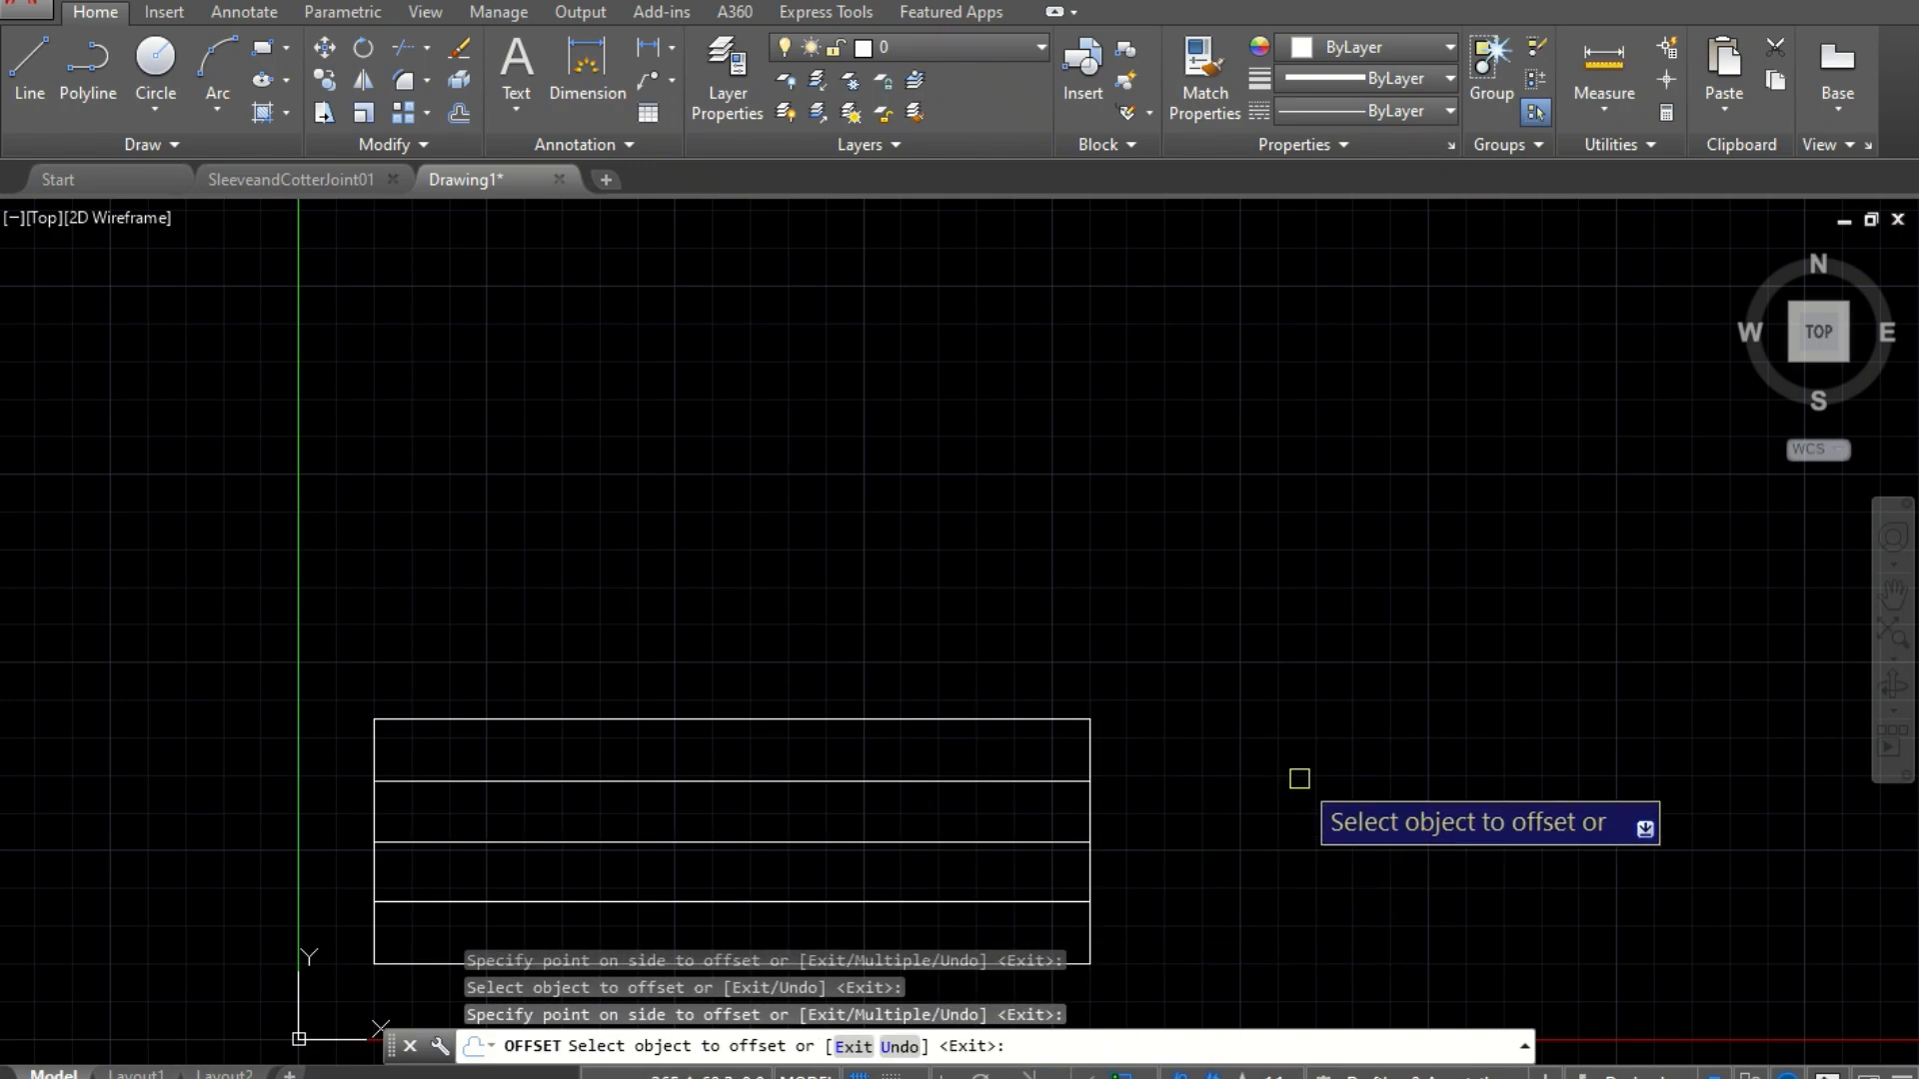
{"action": "key", "text": "Escape"}
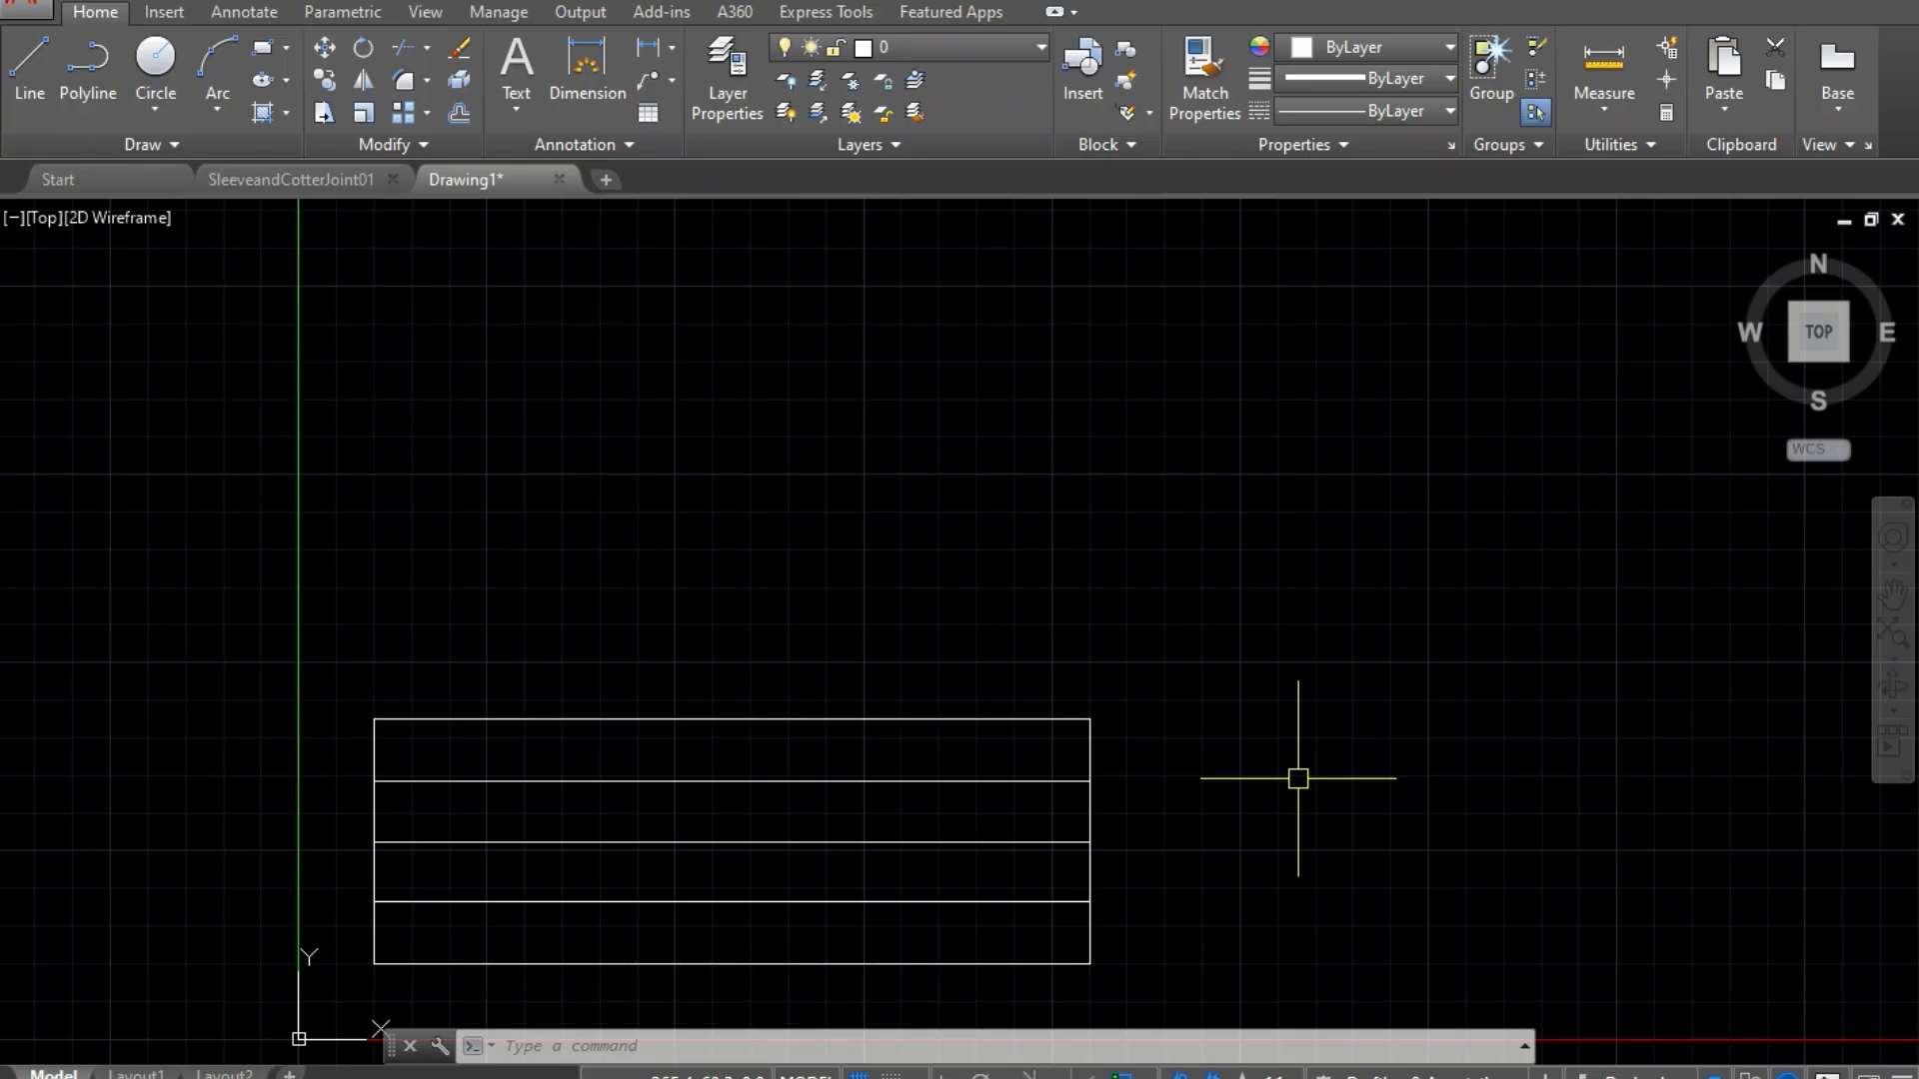
Step: Start a line in the free area right of the rectangle and draw a bottom edge 27 mm long at 180°
{"action": "type", "text": "l"}
{"action": "key", "text": "Return"}
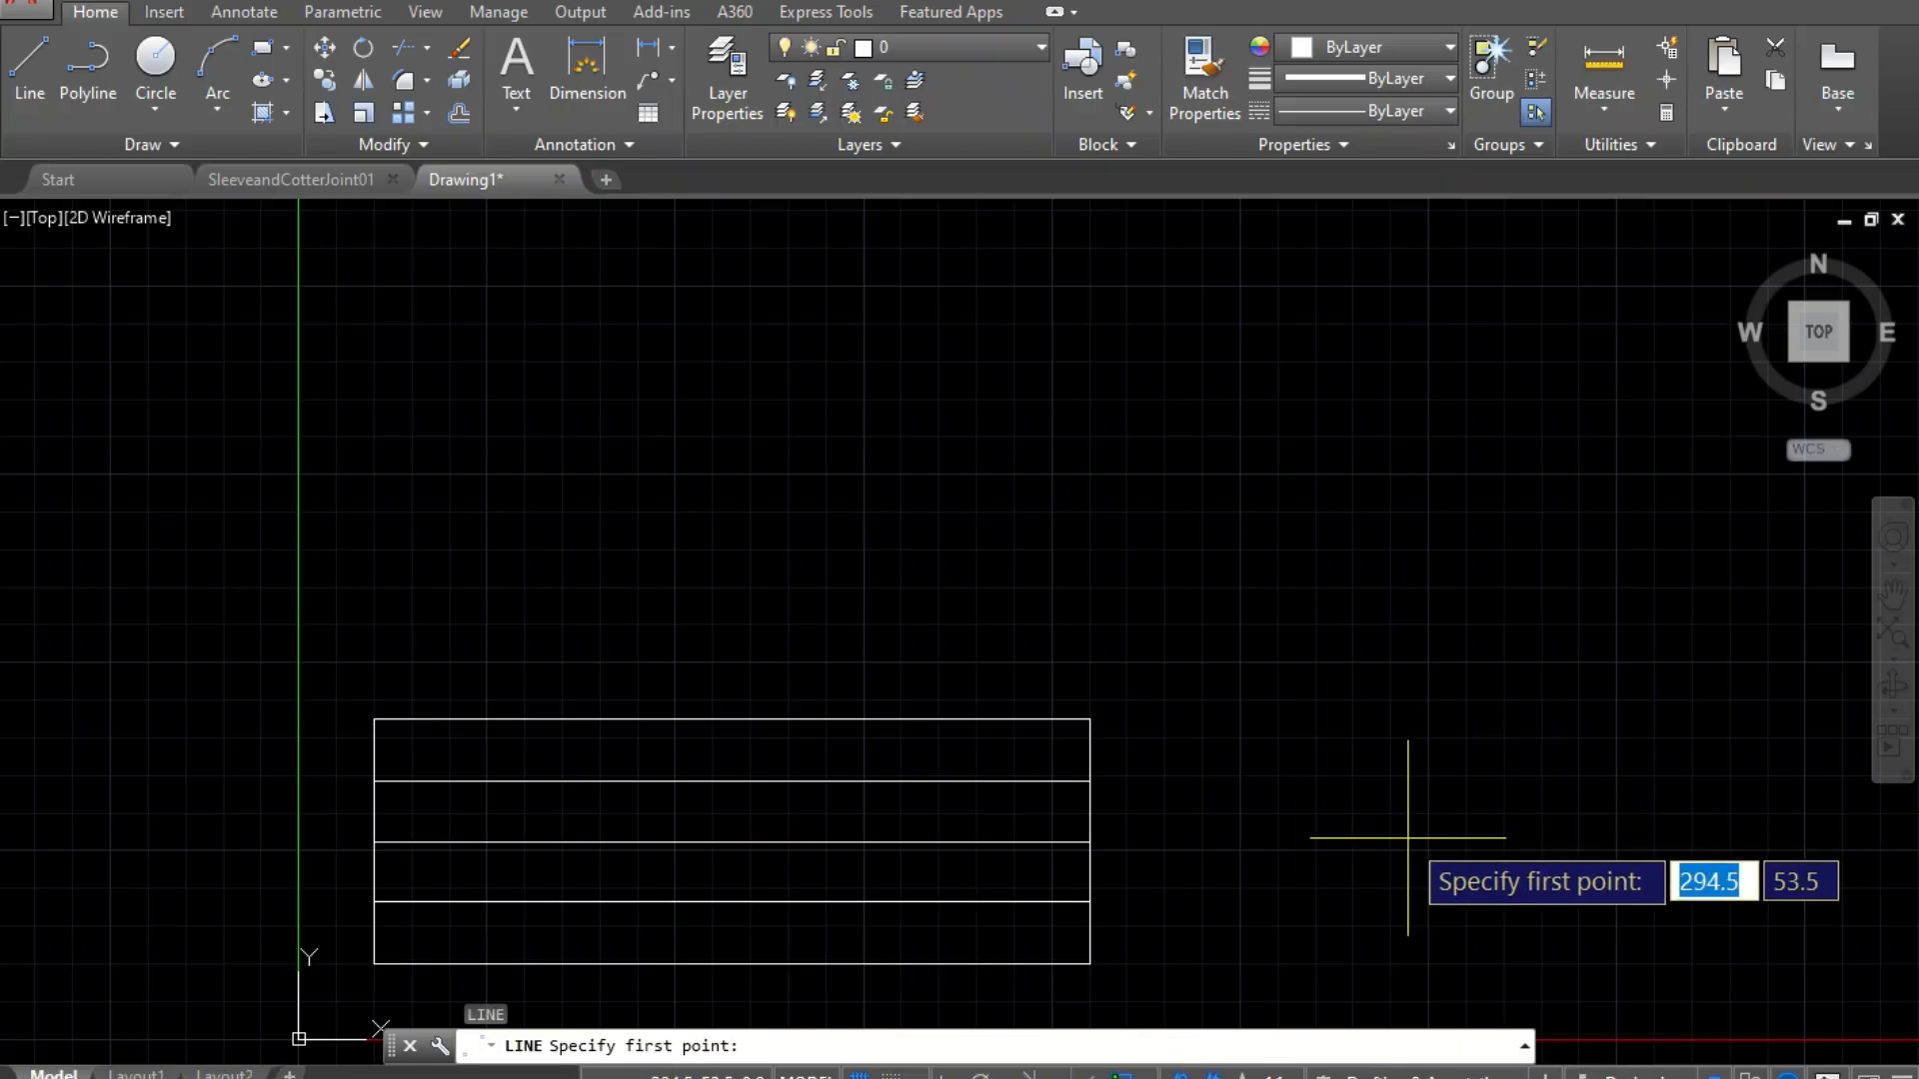
{"action": "left_click", "coordinate": [1376, 803]}
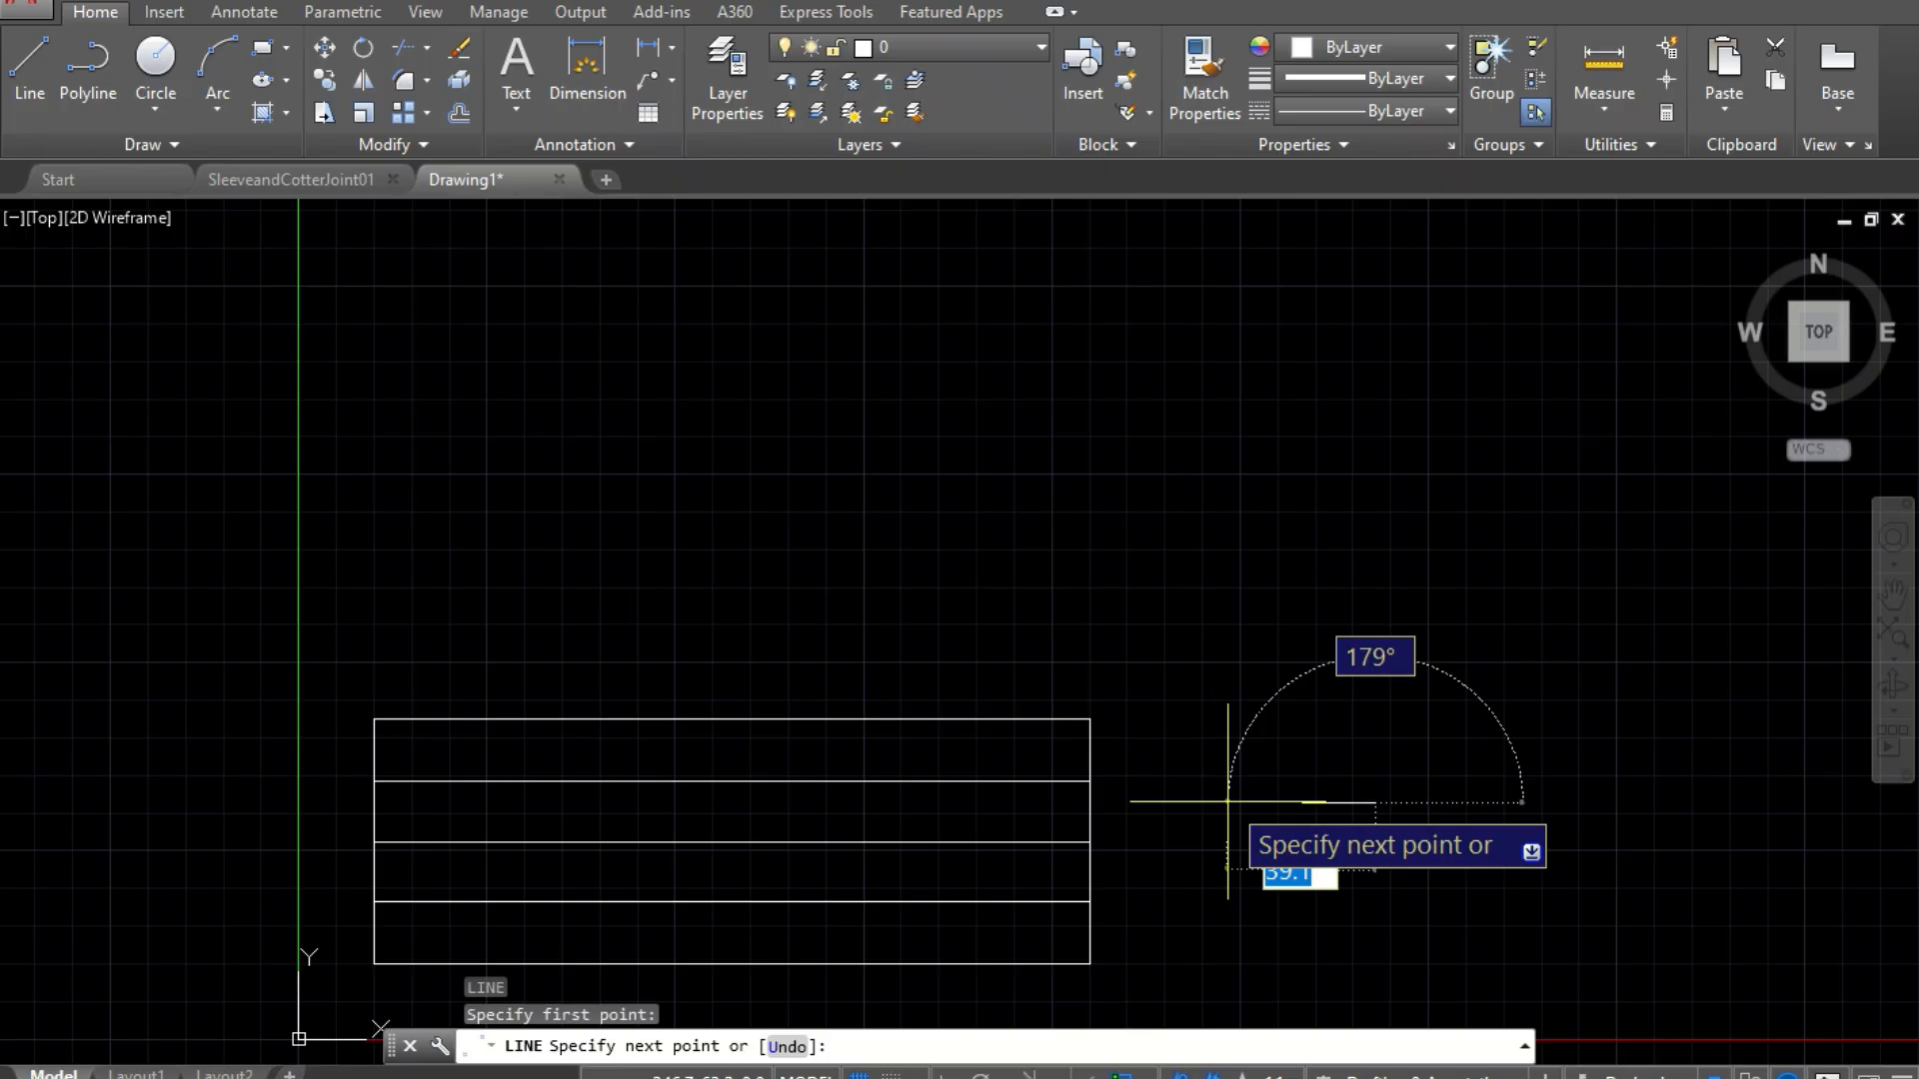
{"action": "type", "text": "27"}
{"action": "key", "text": "Tab"}
{"action": "type", "text": "1"}
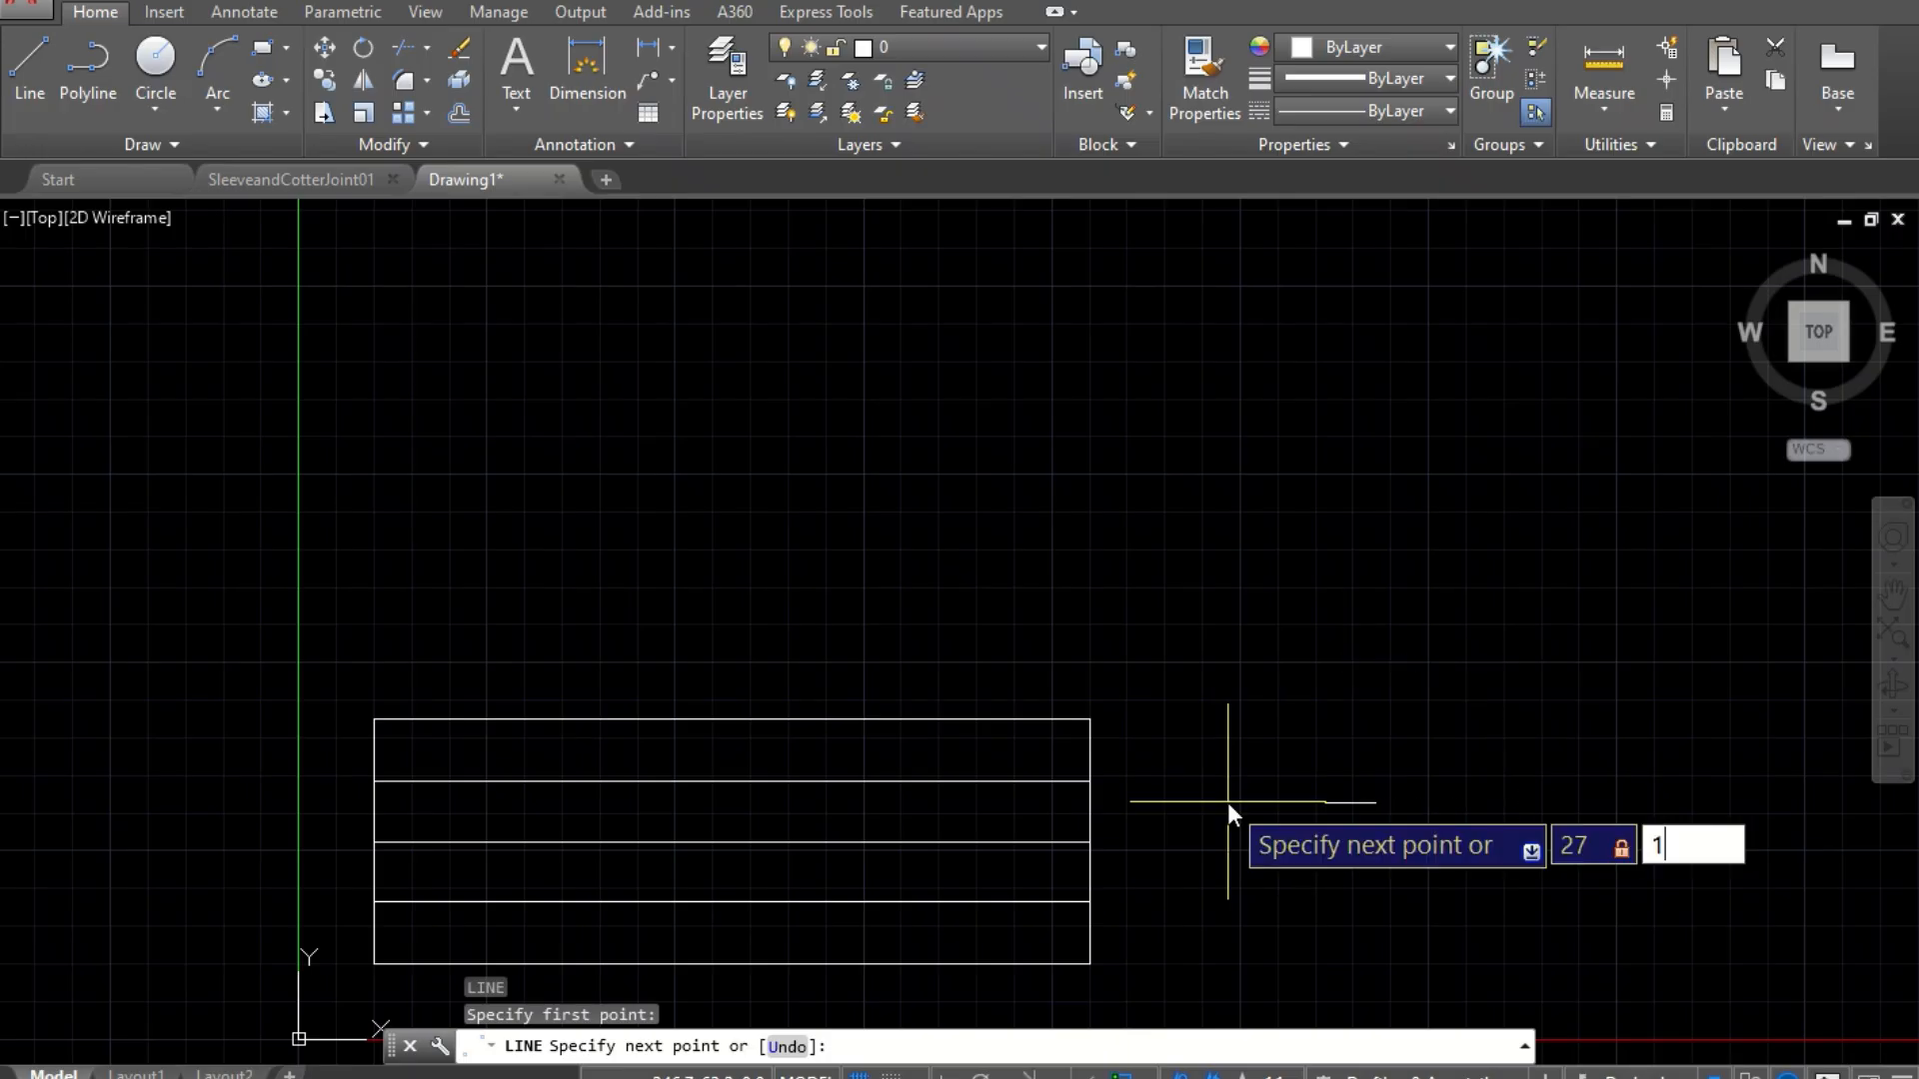
{"action": "type", "text": "80"}
{"action": "key", "text": "Return"}
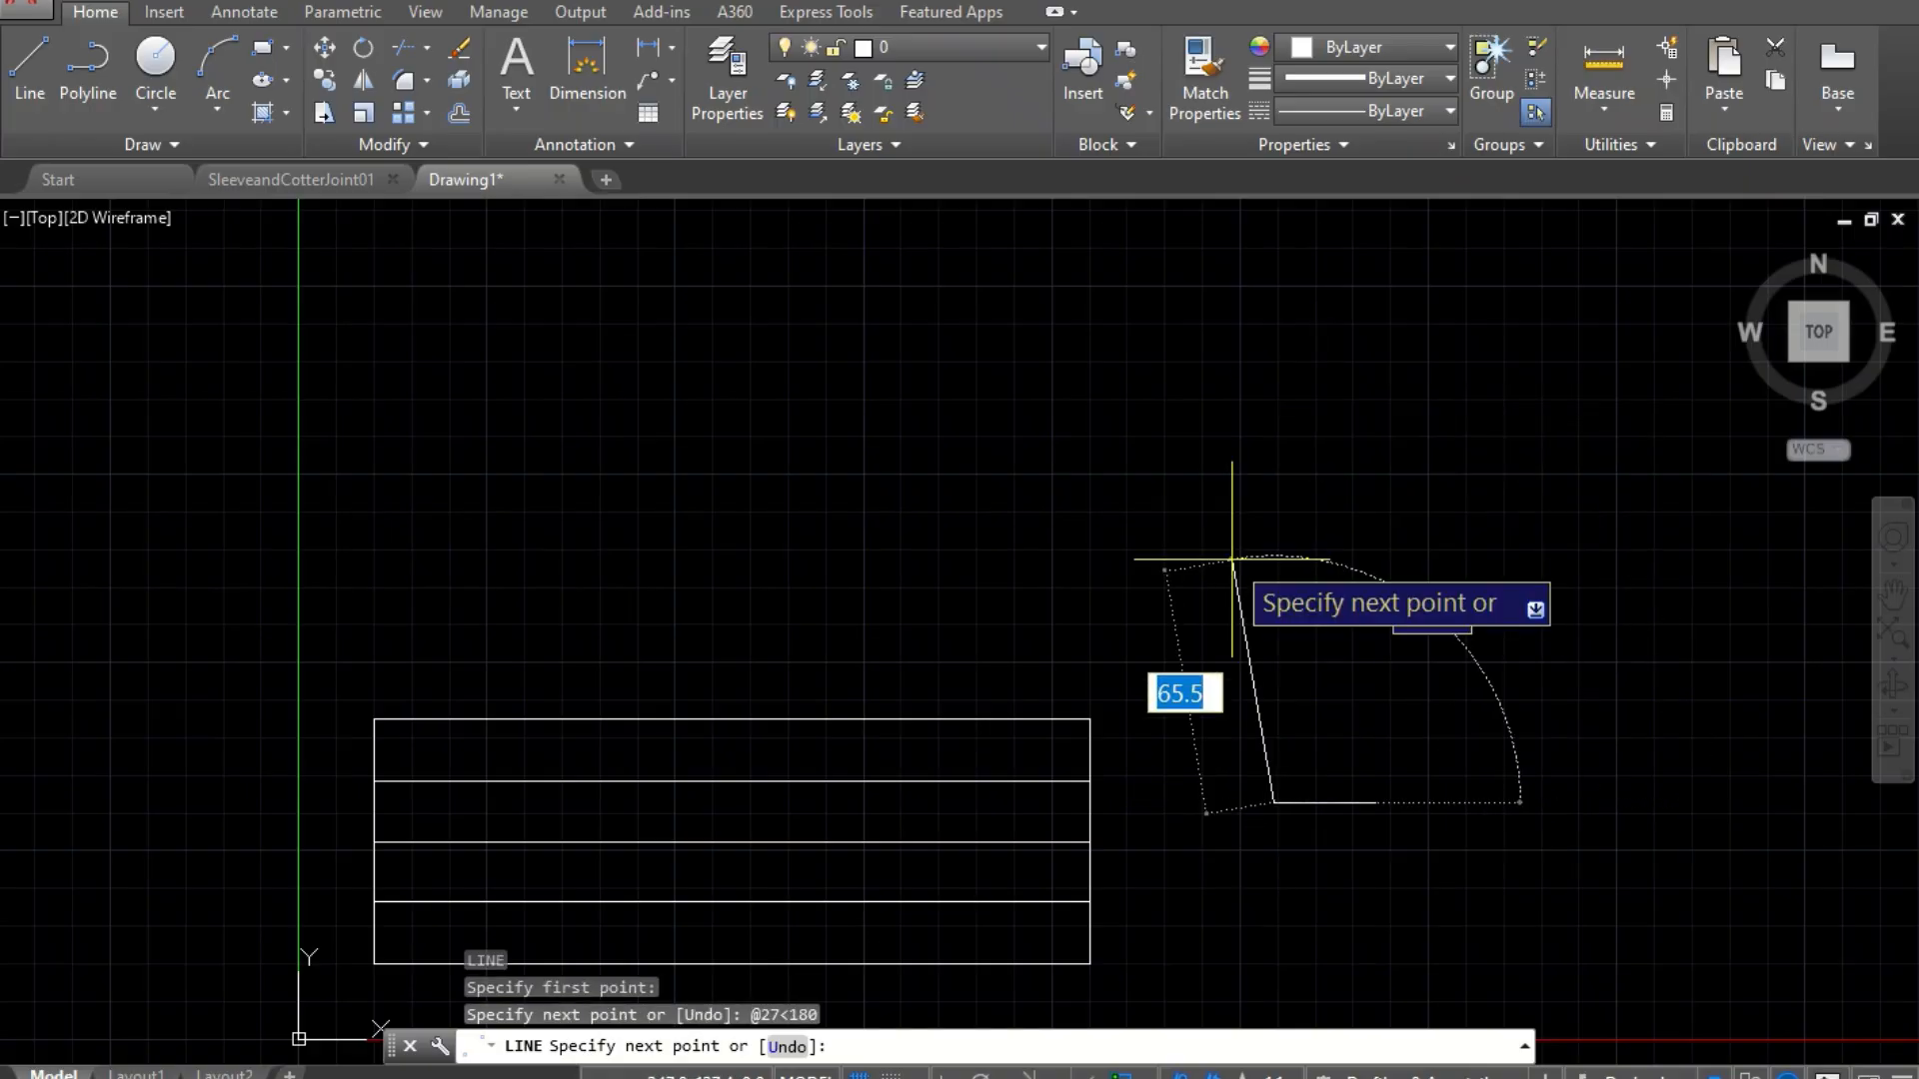
Step: Continue the outline with segments of 90 mm at 90° and 30 mm at 0°, and close it into a tapered shape
{"action": "type", "text": "90"}
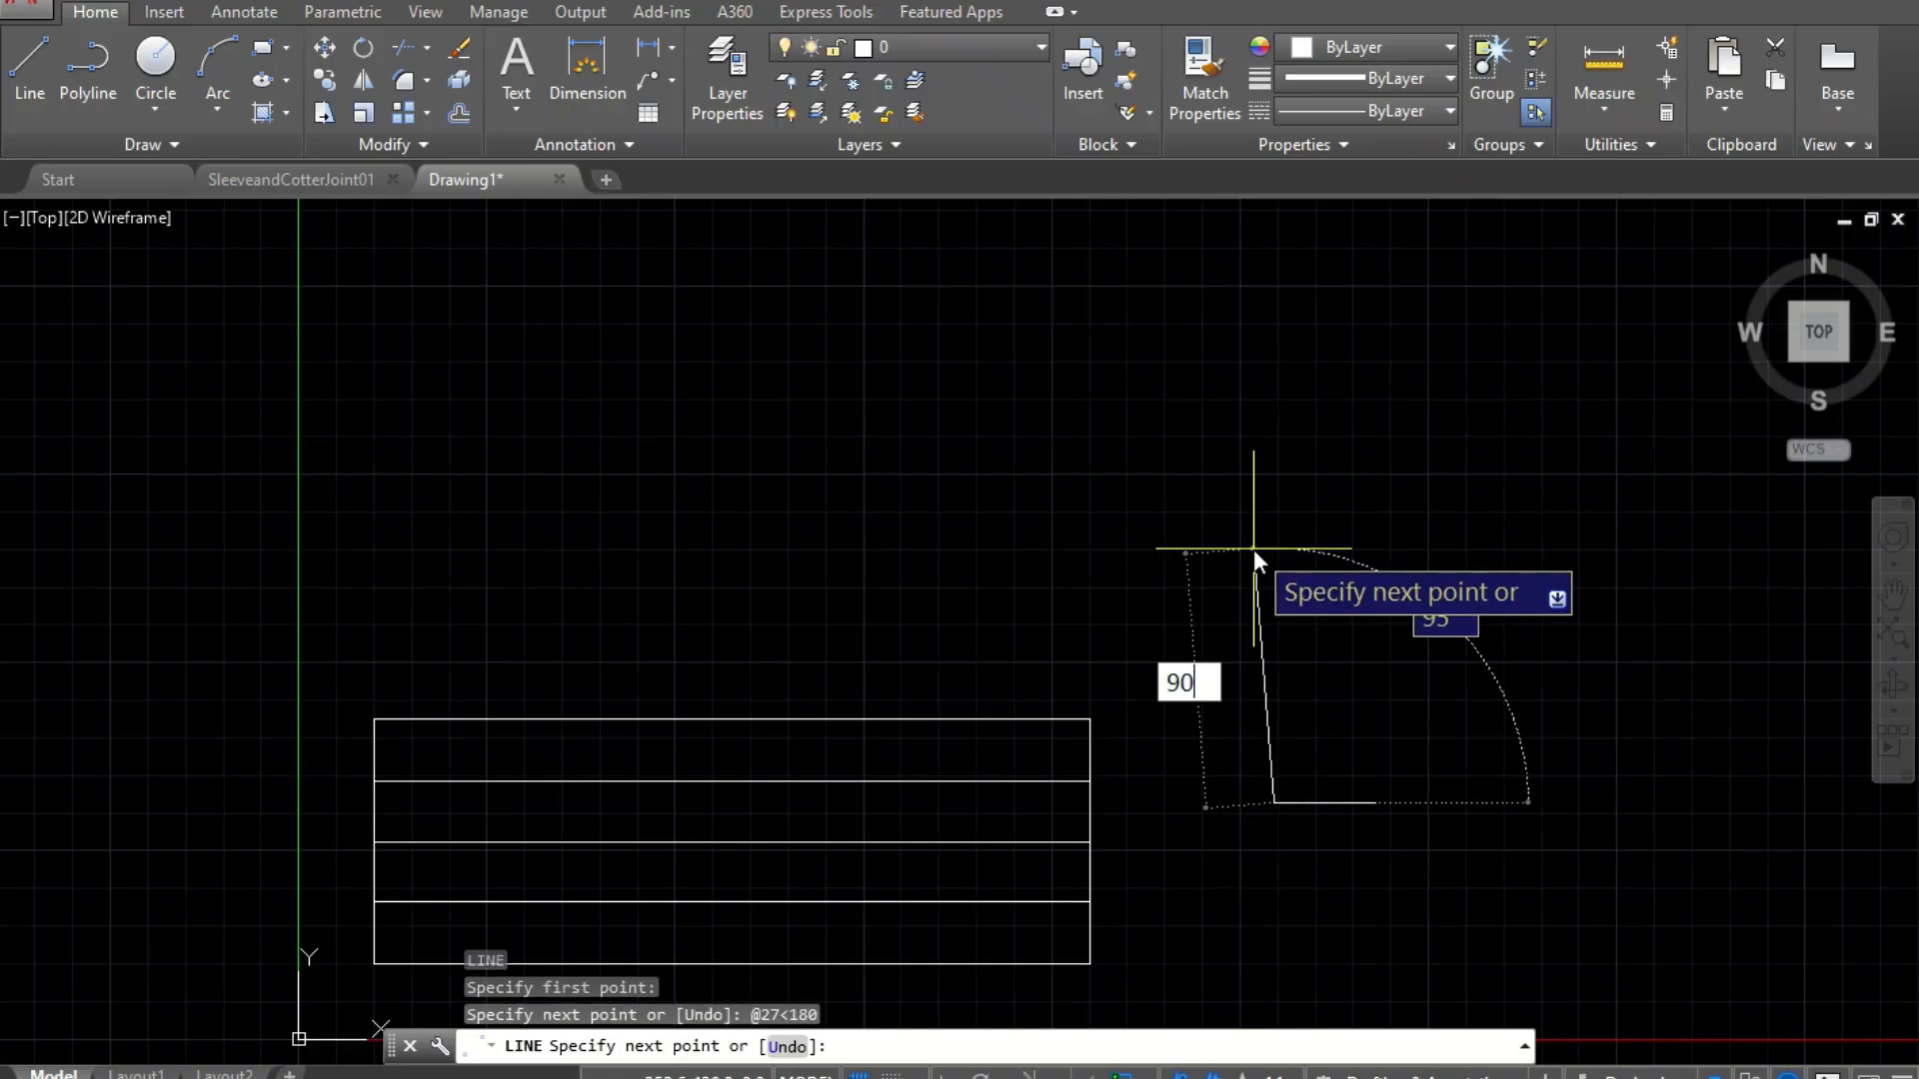
{"action": "key", "text": "Tab"}
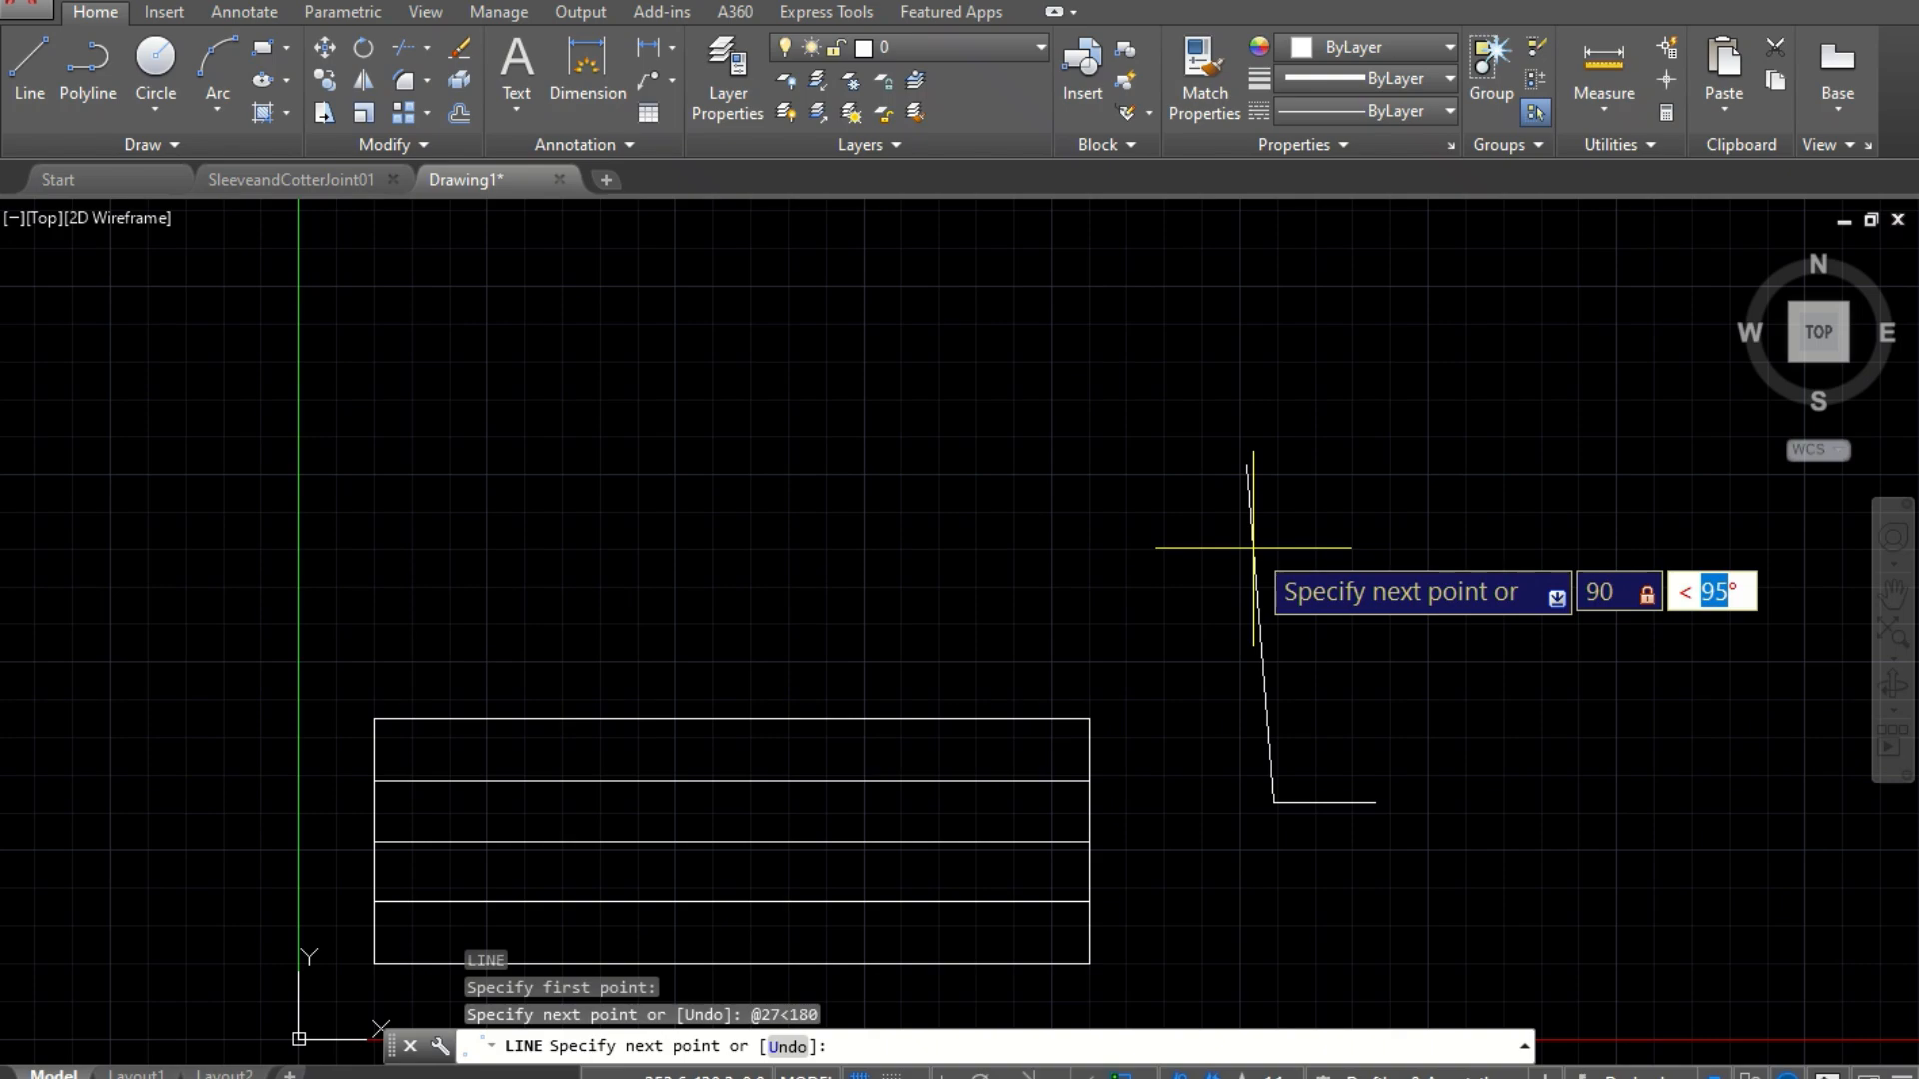
{"action": "type", "text": "90"}
{"action": "key", "text": "Return"}
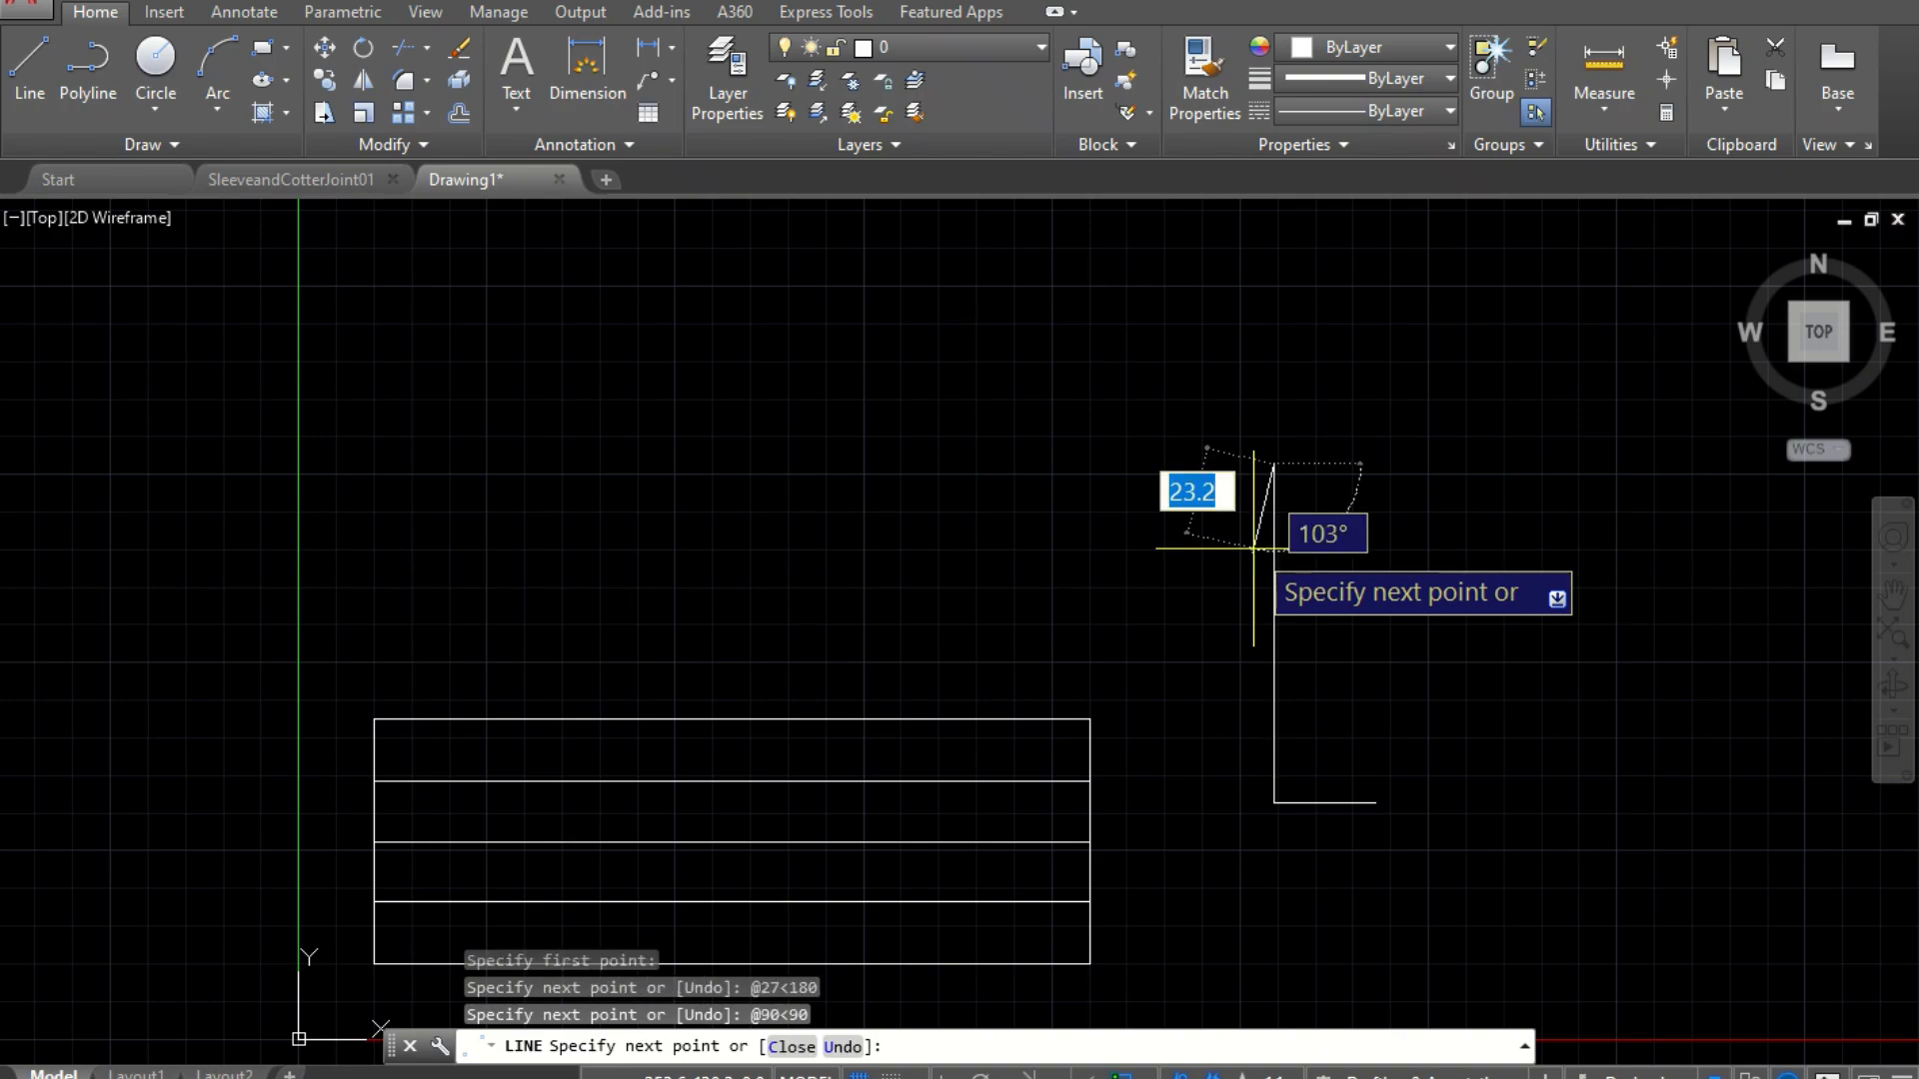
{"action": "type", "text": "30"}
{"action": "key", "text": "Tab"}
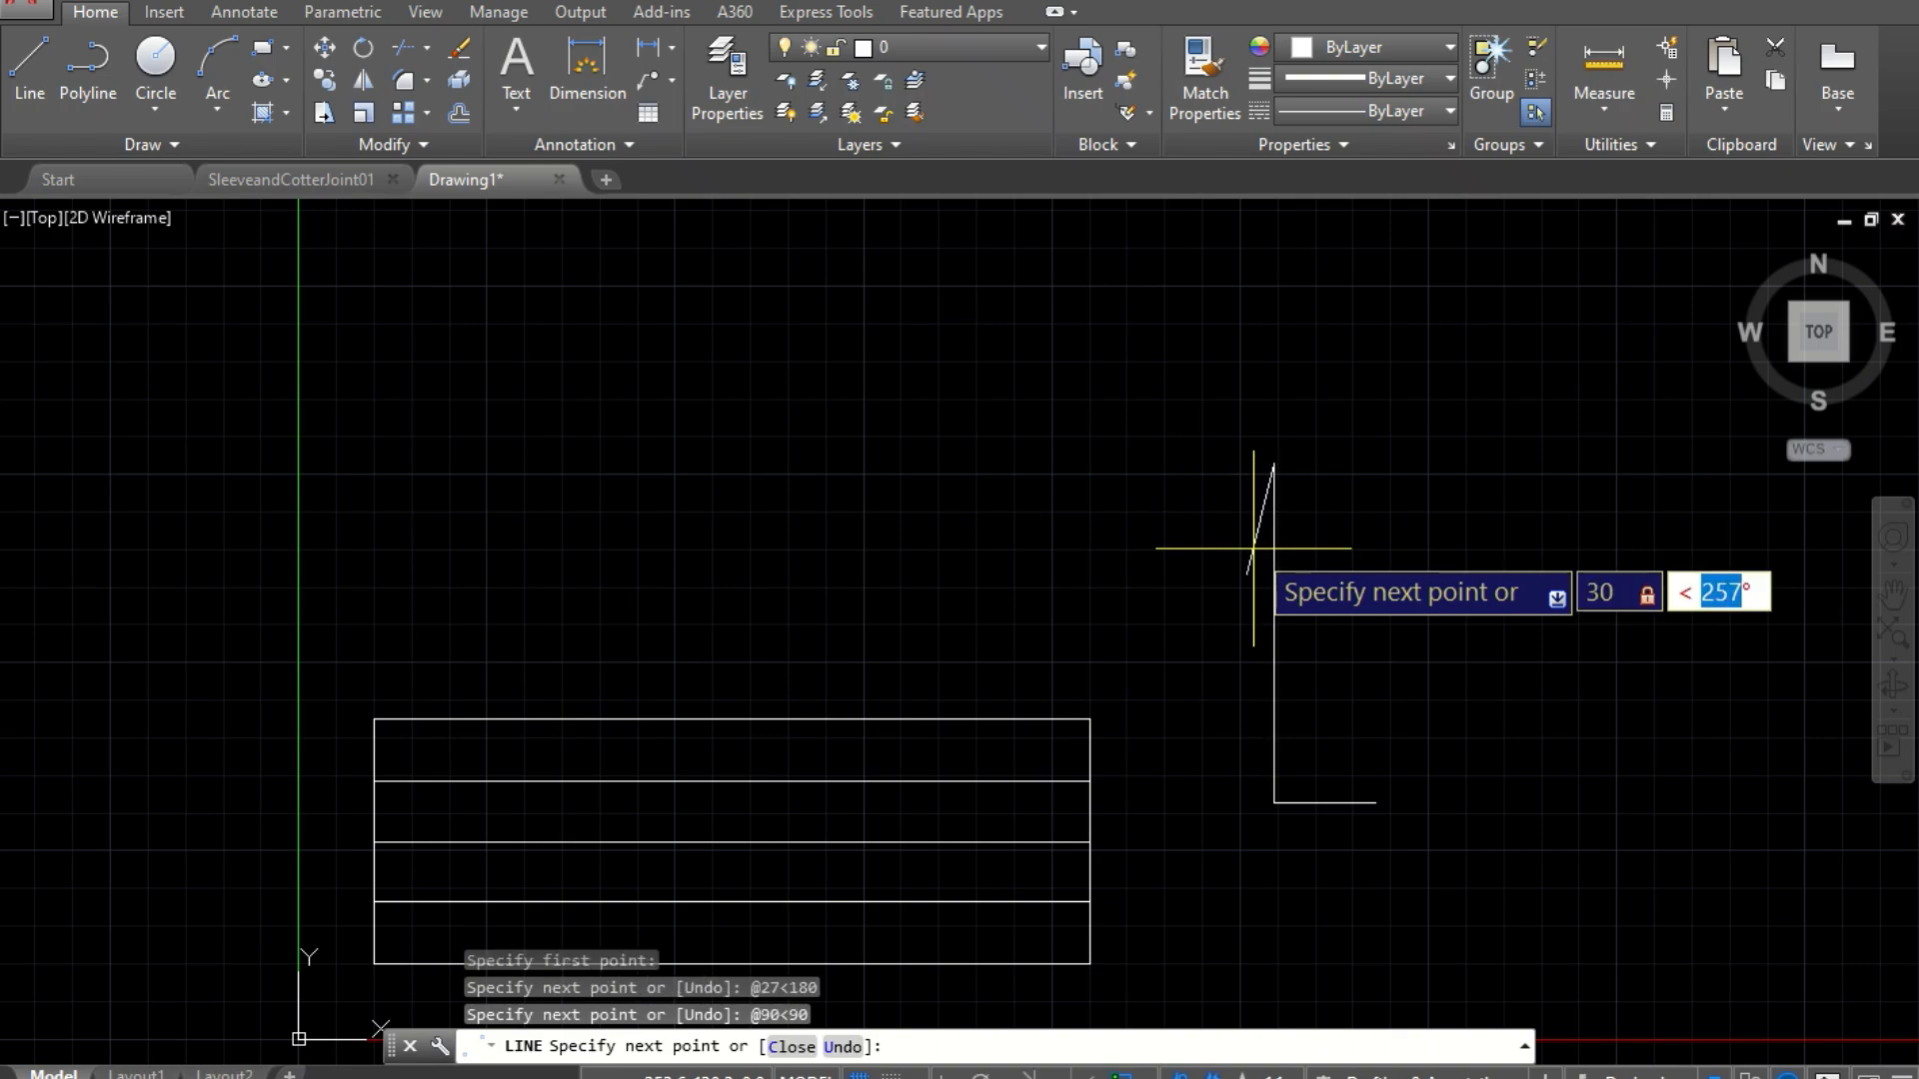
{"action": "type", "text": "0"}
{"action": "key", "text": "Return"}
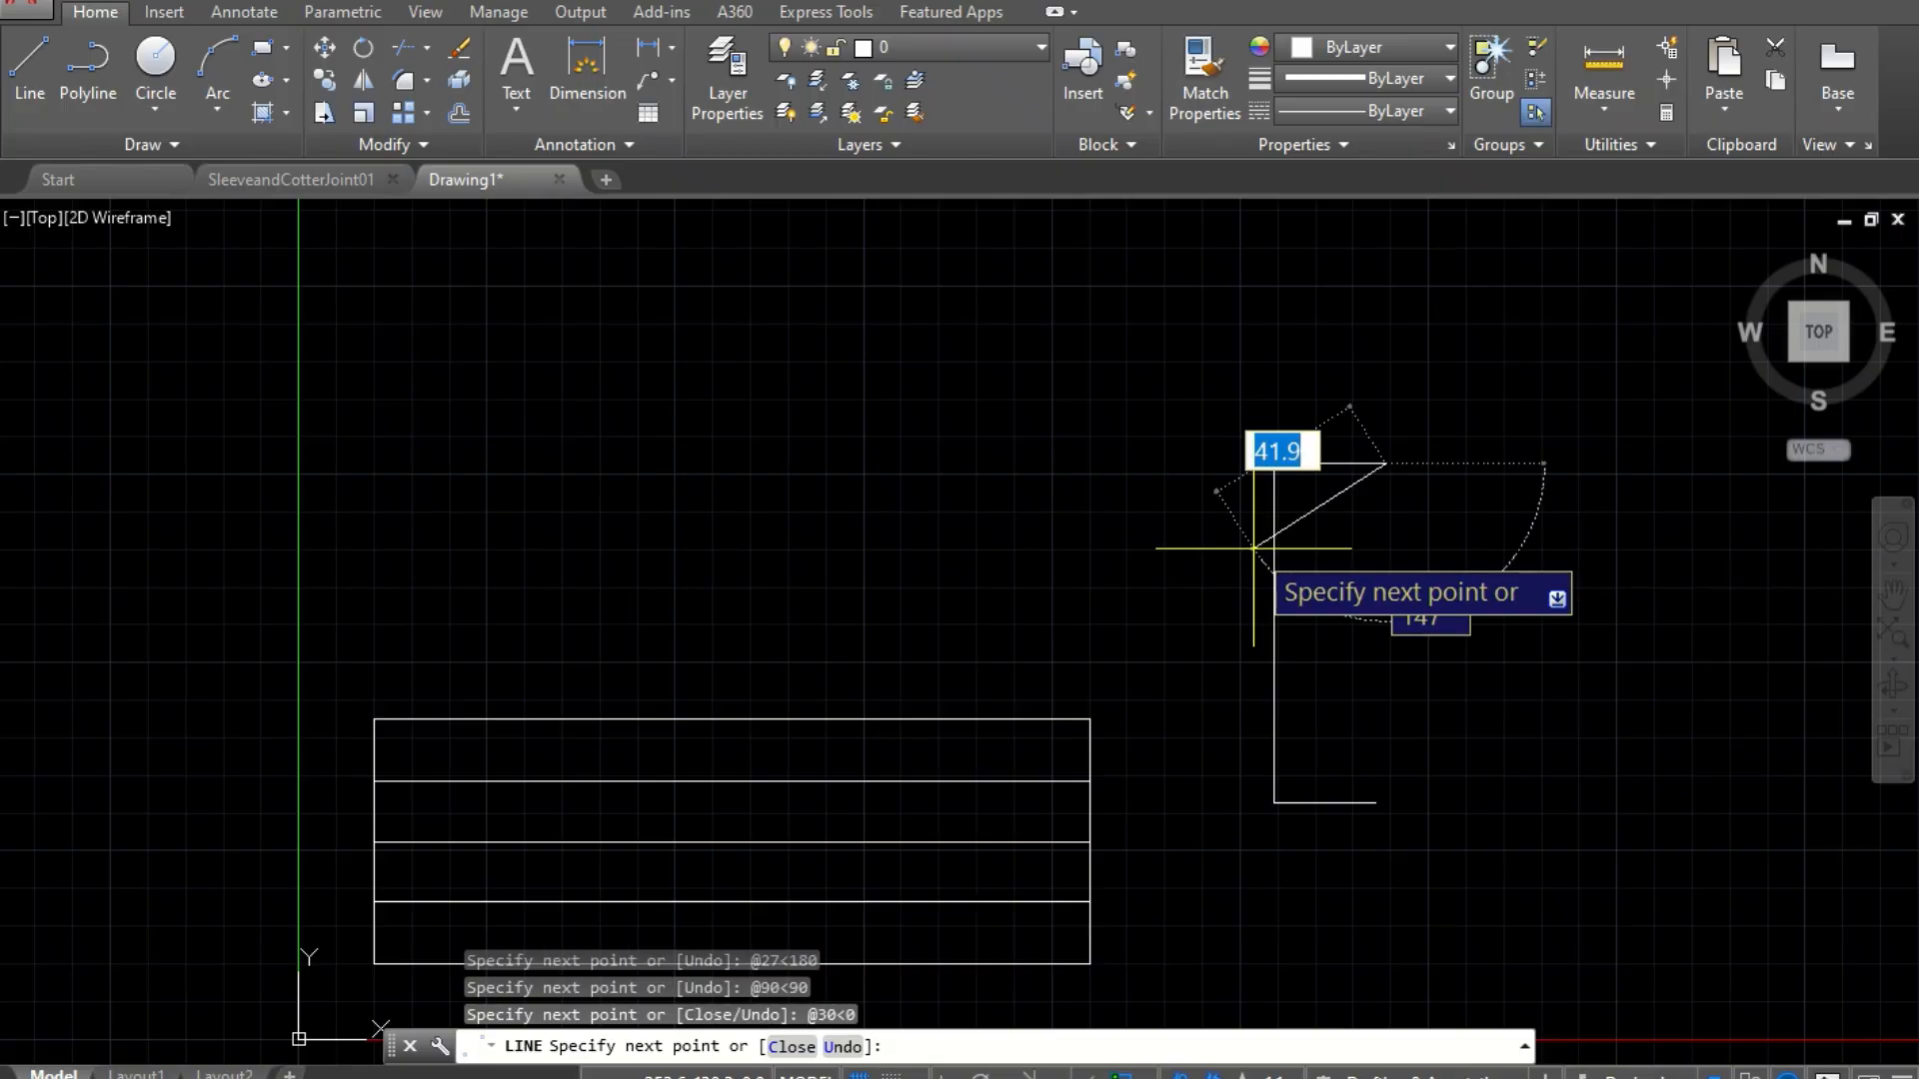
{"action": "type", "text": "c"}
{"action": "key", "text": "Return"}
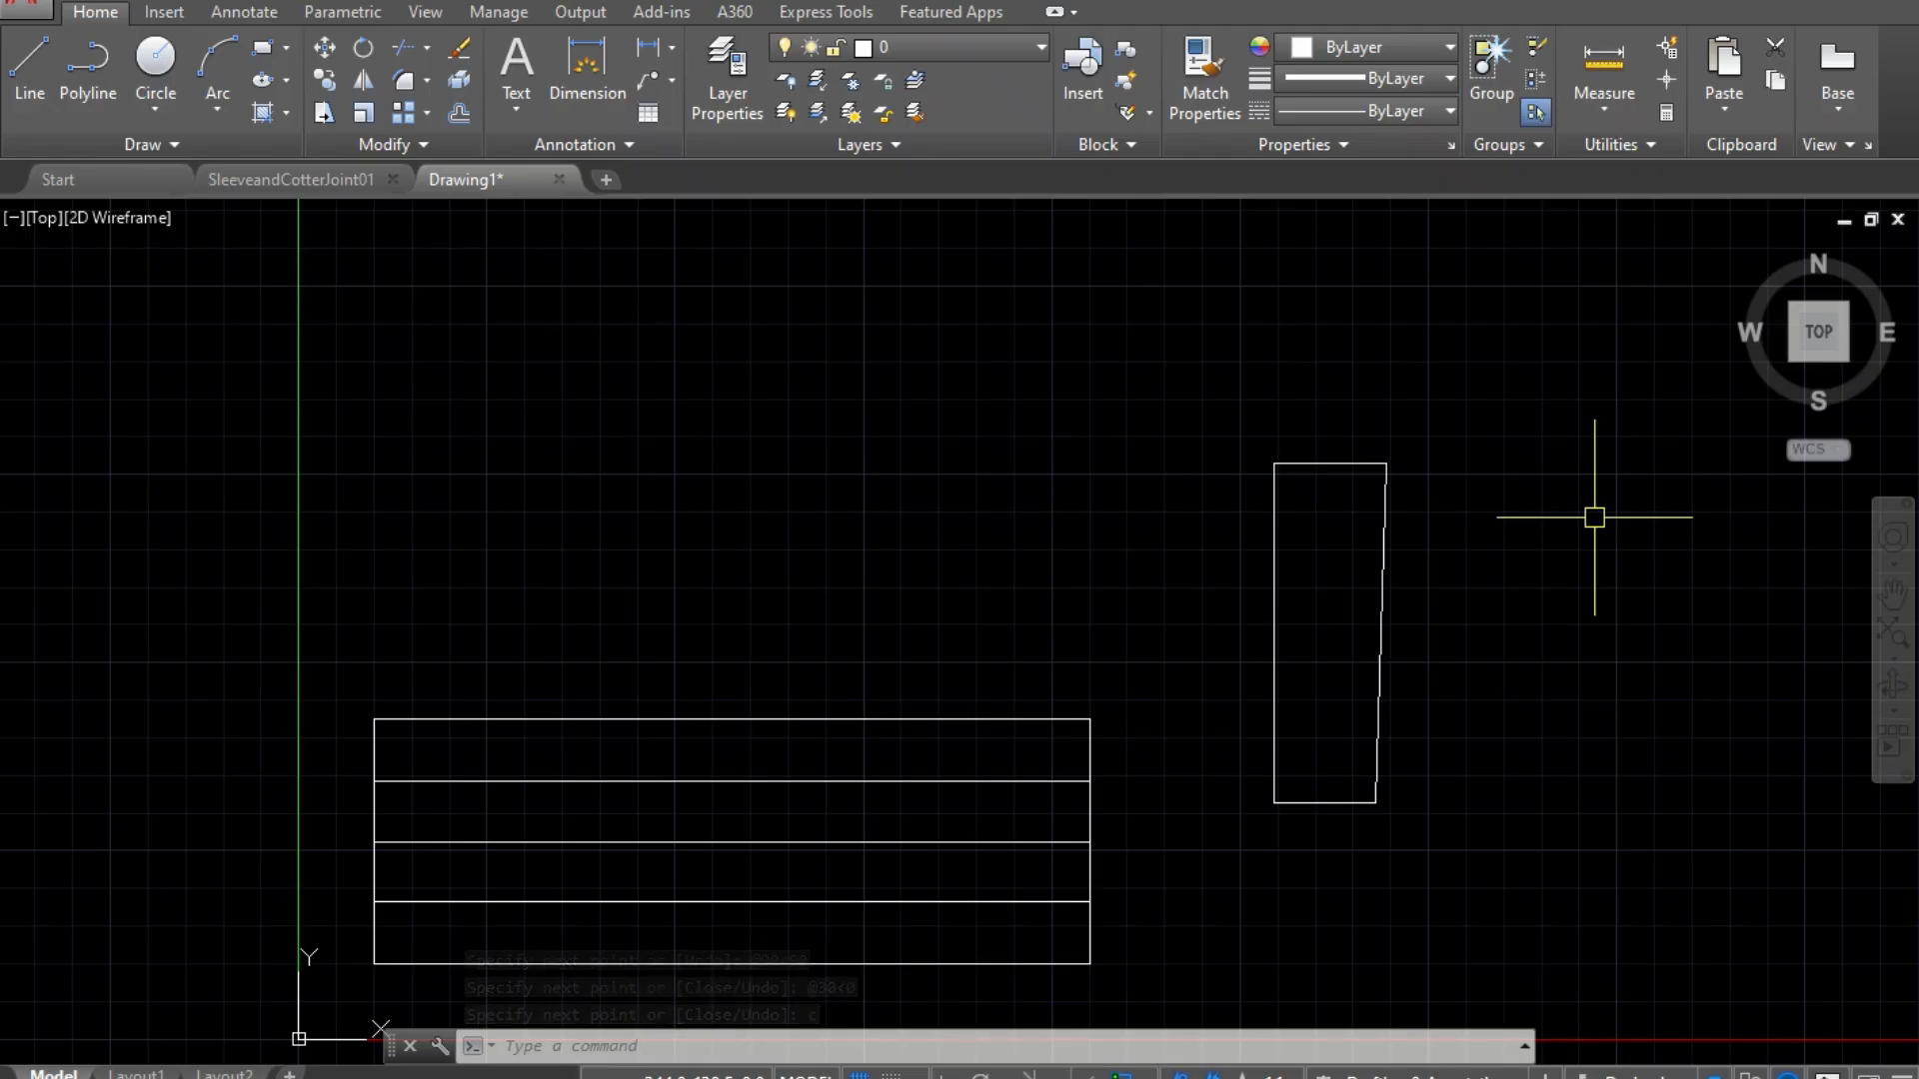
Step: Move the tapered outline from the midpoint of its left edge onto the midpoint of the rectangle's left edge
{"action": "type", "text": "M"}
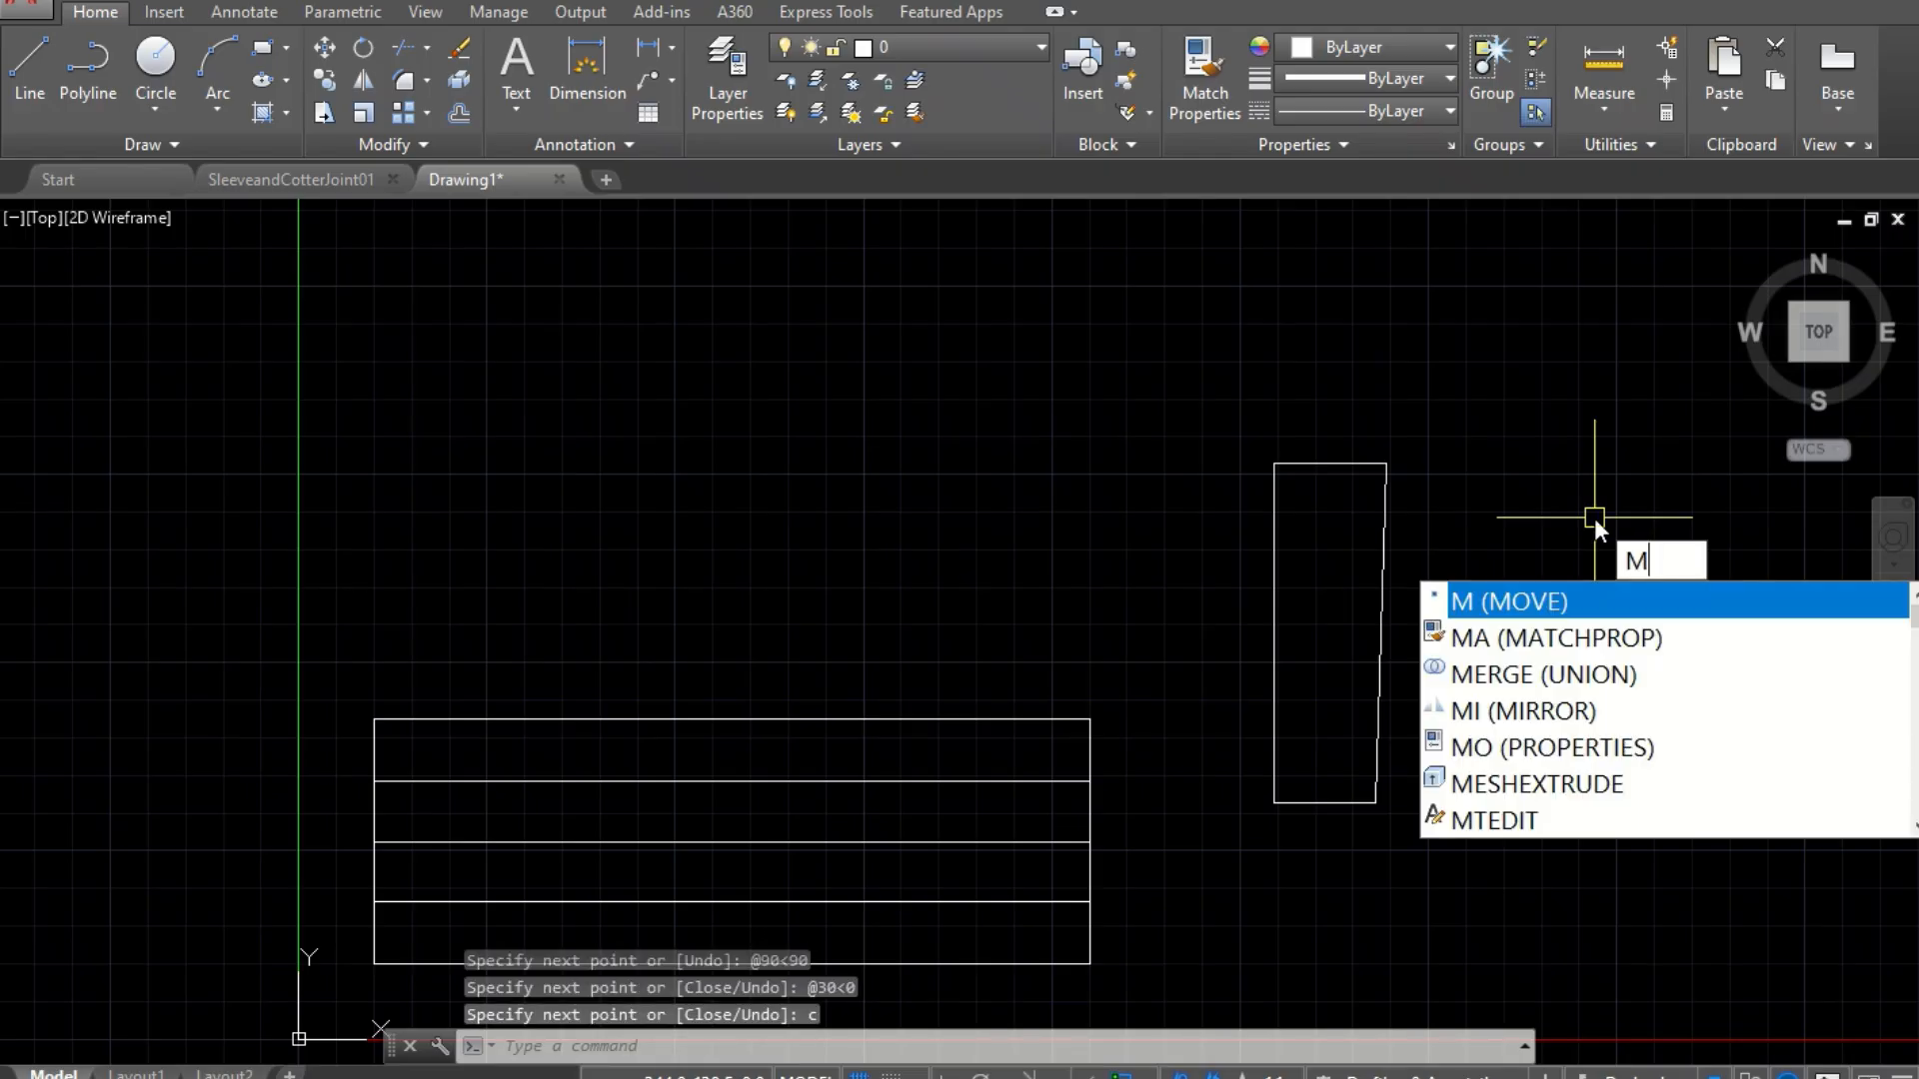
{"action": "key", "text": "Return"}
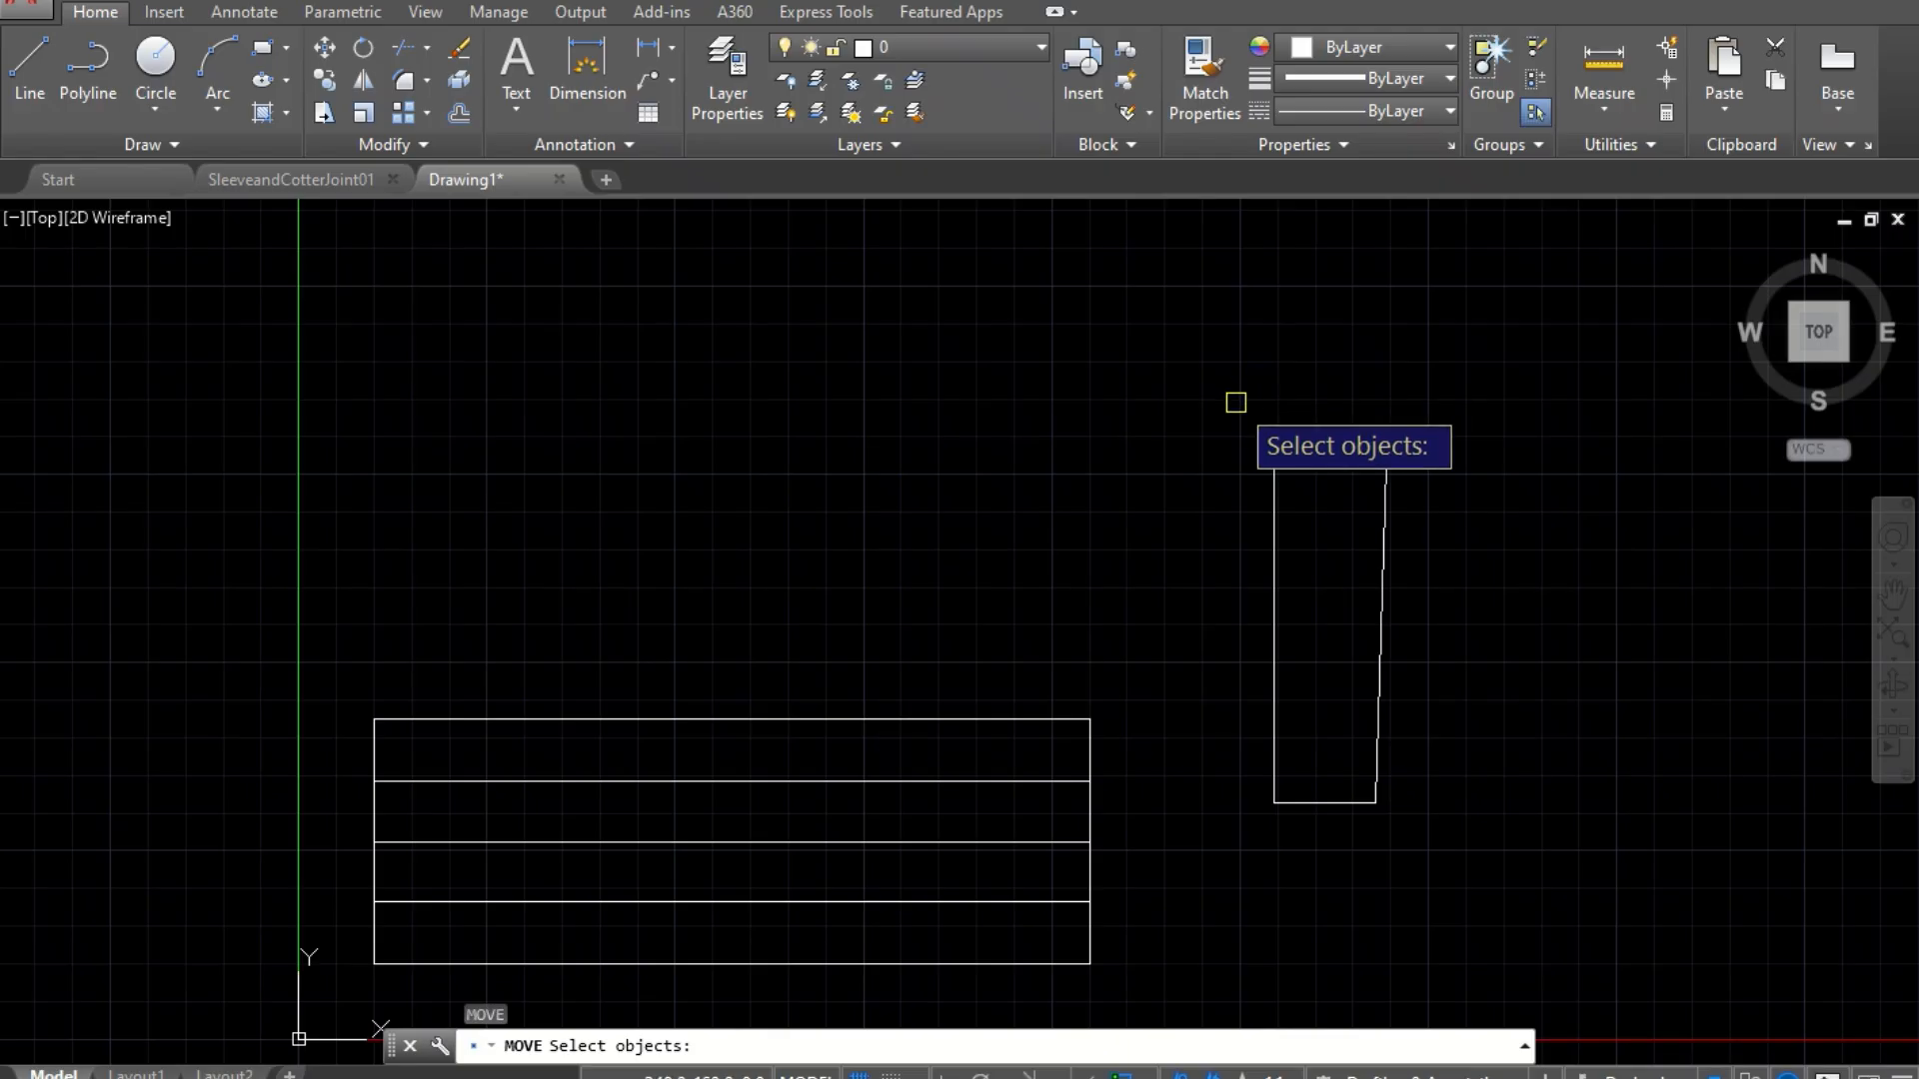
{"action": "left_click", "coordinate": [1237, 403]}
{"action": "left_click", "coordinate": [1466, 857]}
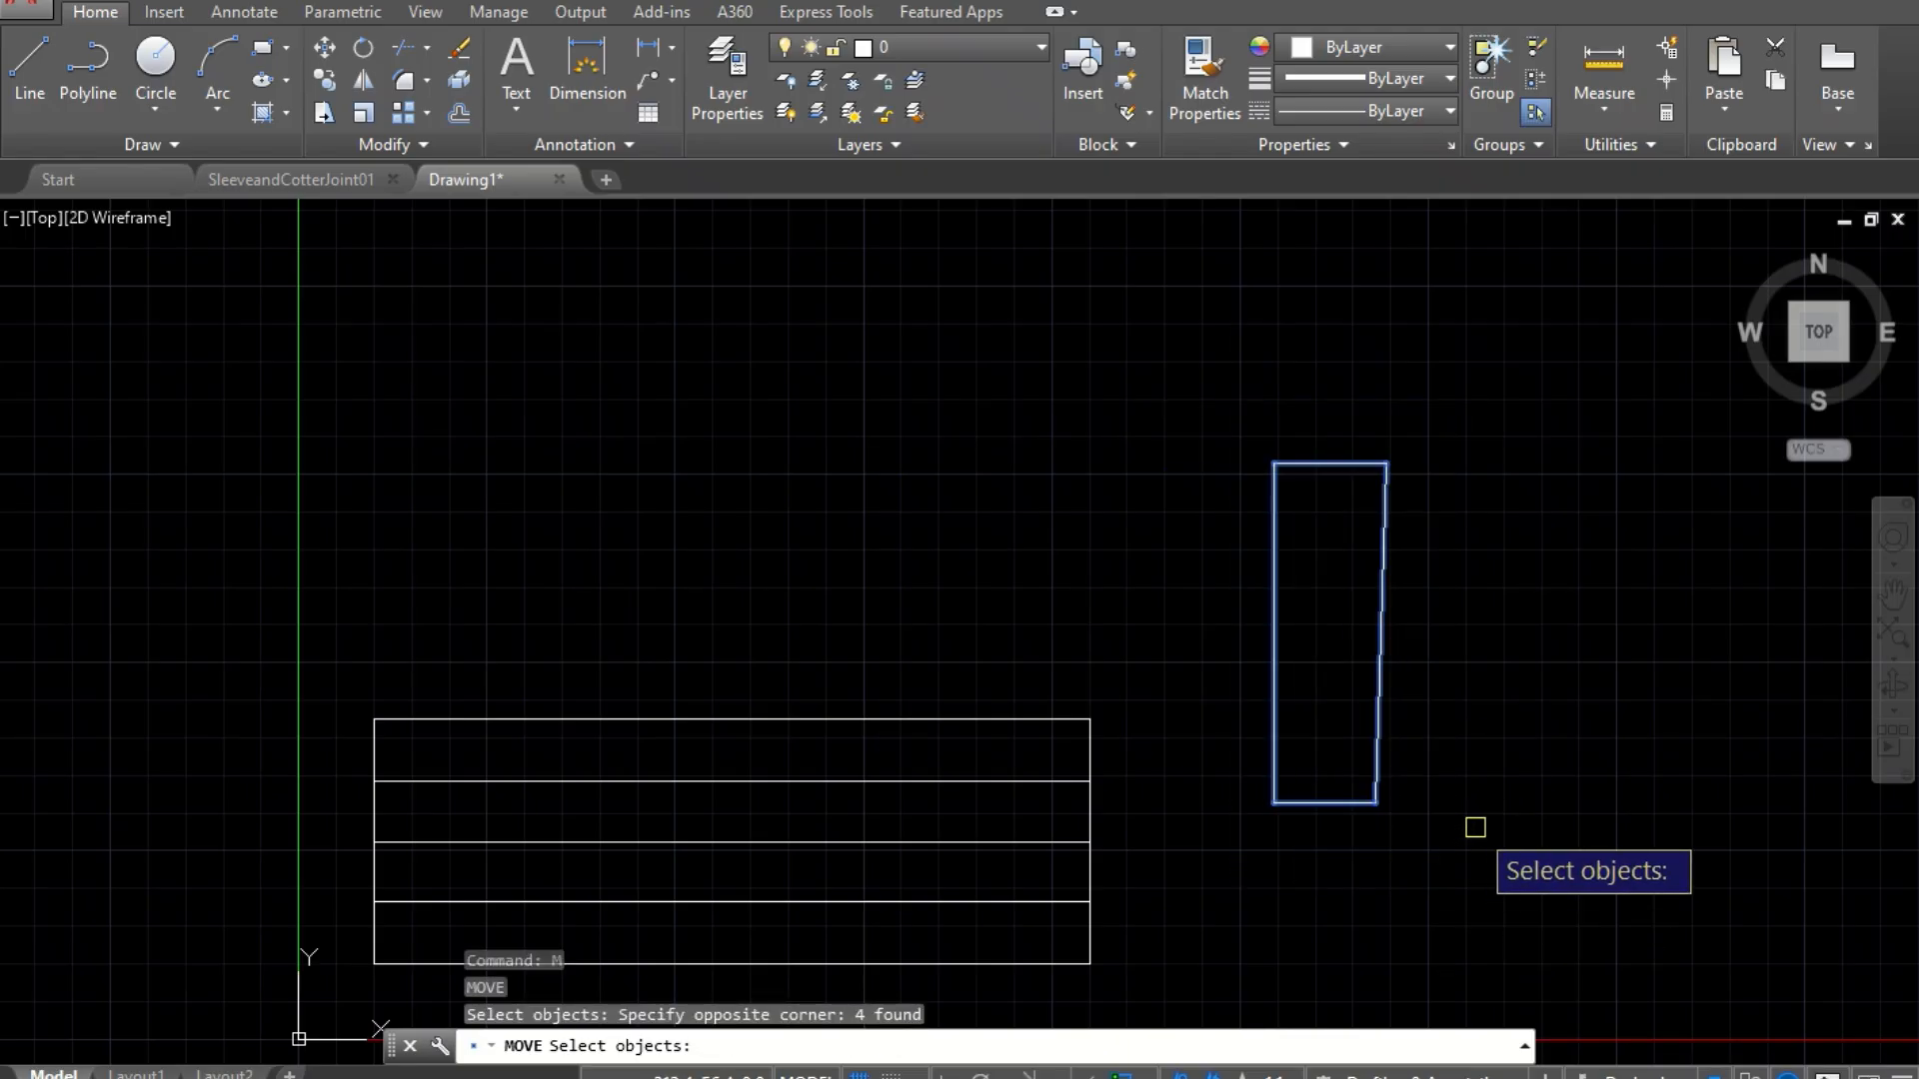
{"action": "key", "text": "Return"}
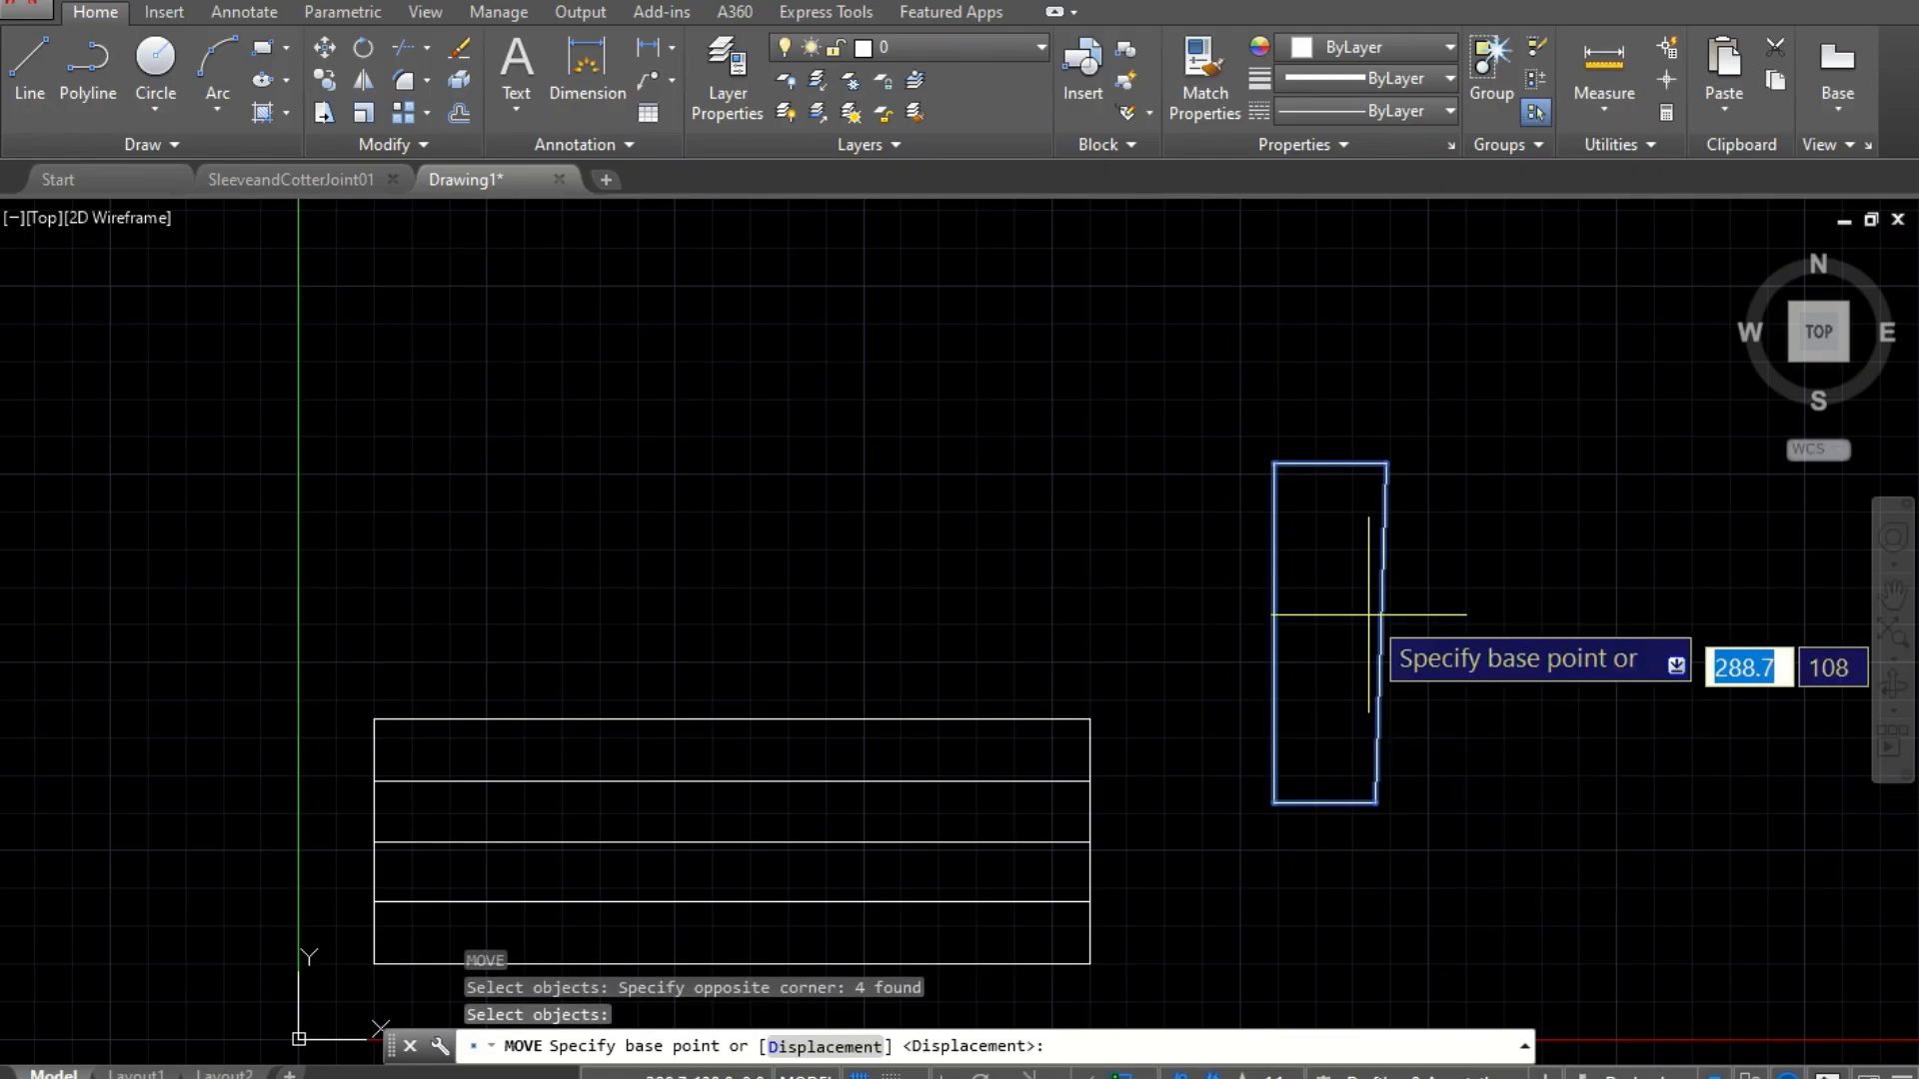
{"action": "left_click", "coordinate": [1273, 634]}
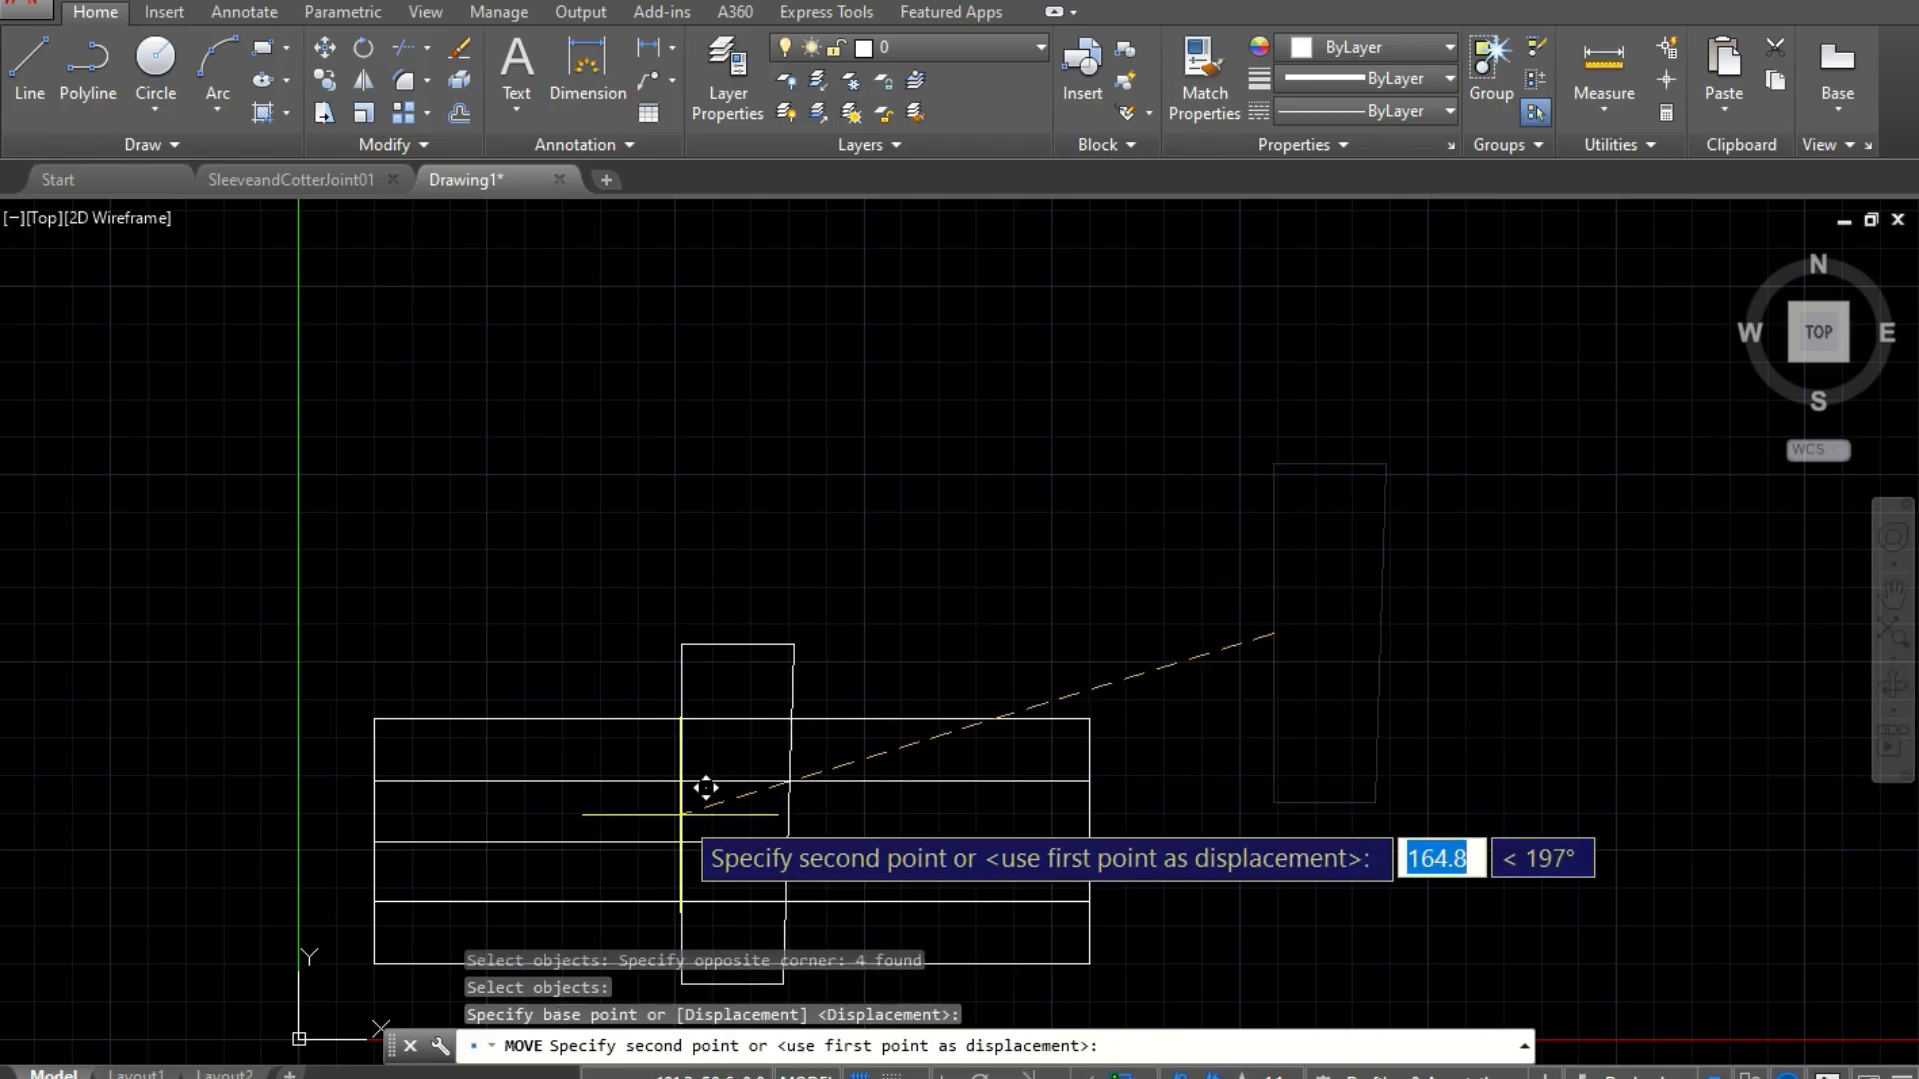
{"action": "left_click", "coordinate": [373, 841]}
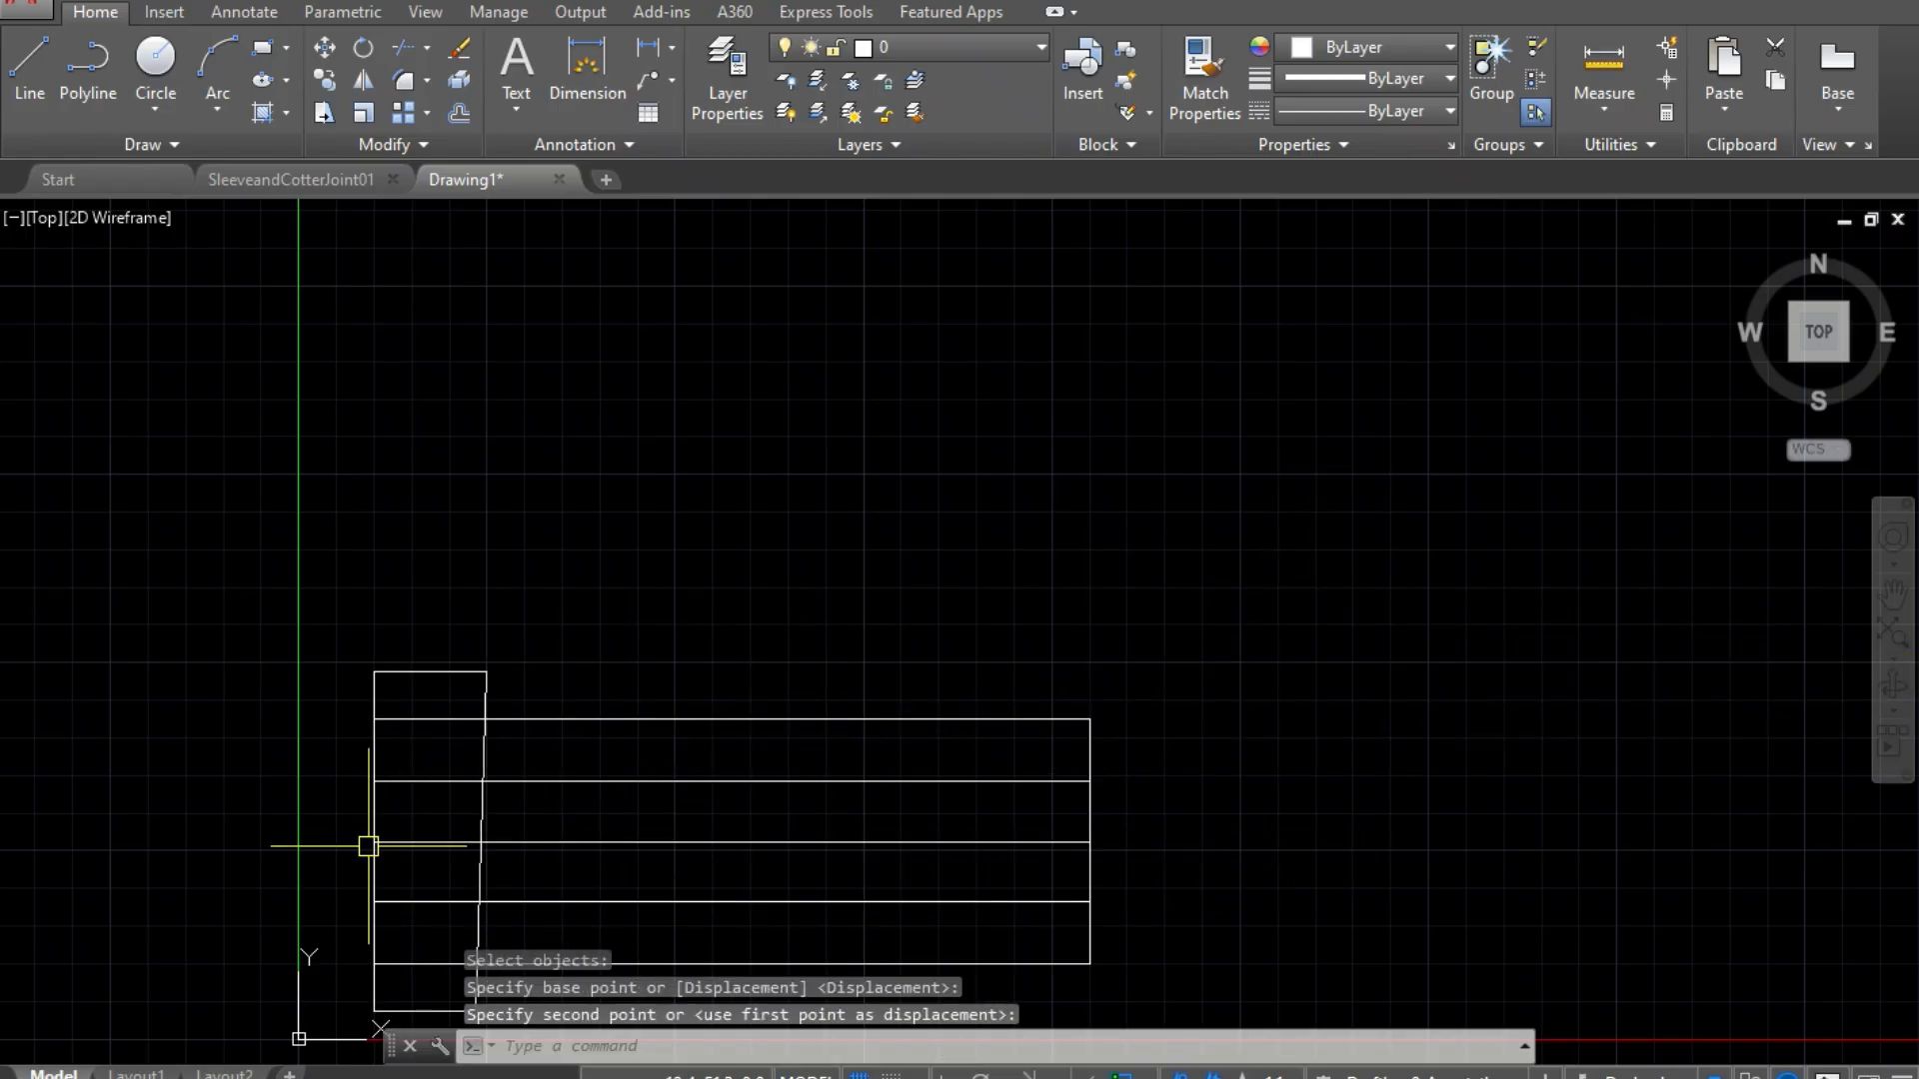
{"action": "scroll", "coordinate": [929, 497], "scroll_direction": "up", "scroll_amount": 2}
{"action": "scroll", "coordinate": [933, 496], "scroll_direction": "down", "scroll_amount": 2}
{"action": "scroll", "coordinate": [933, 495], "scroll_direction": "down", "scroll_amount": 3}
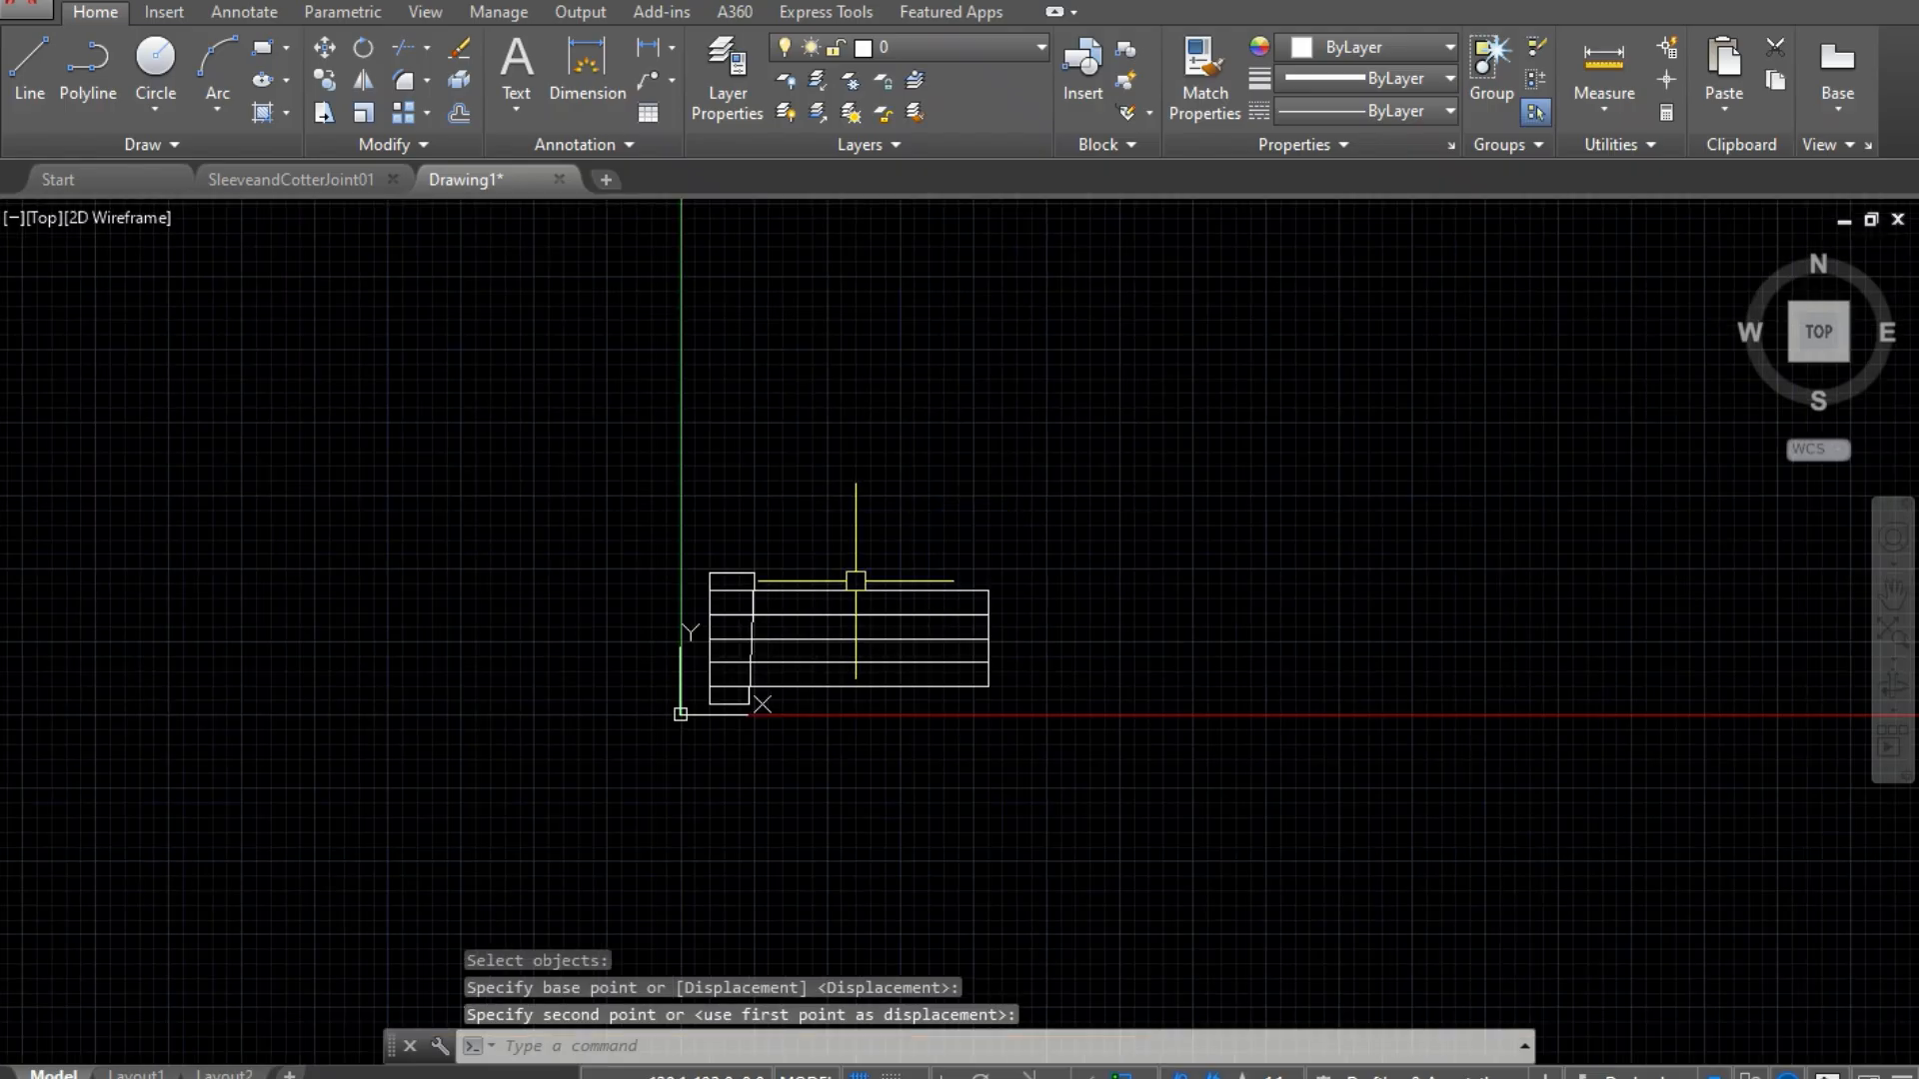
{"action": "scroll", "coordinate": [720, 689], "scroll_direction": "up", "scroll_amount": 5}
{"action": "scroll", "coordinate": [729, 705], "scroll_direction": "down", "scroll_amount": 2}
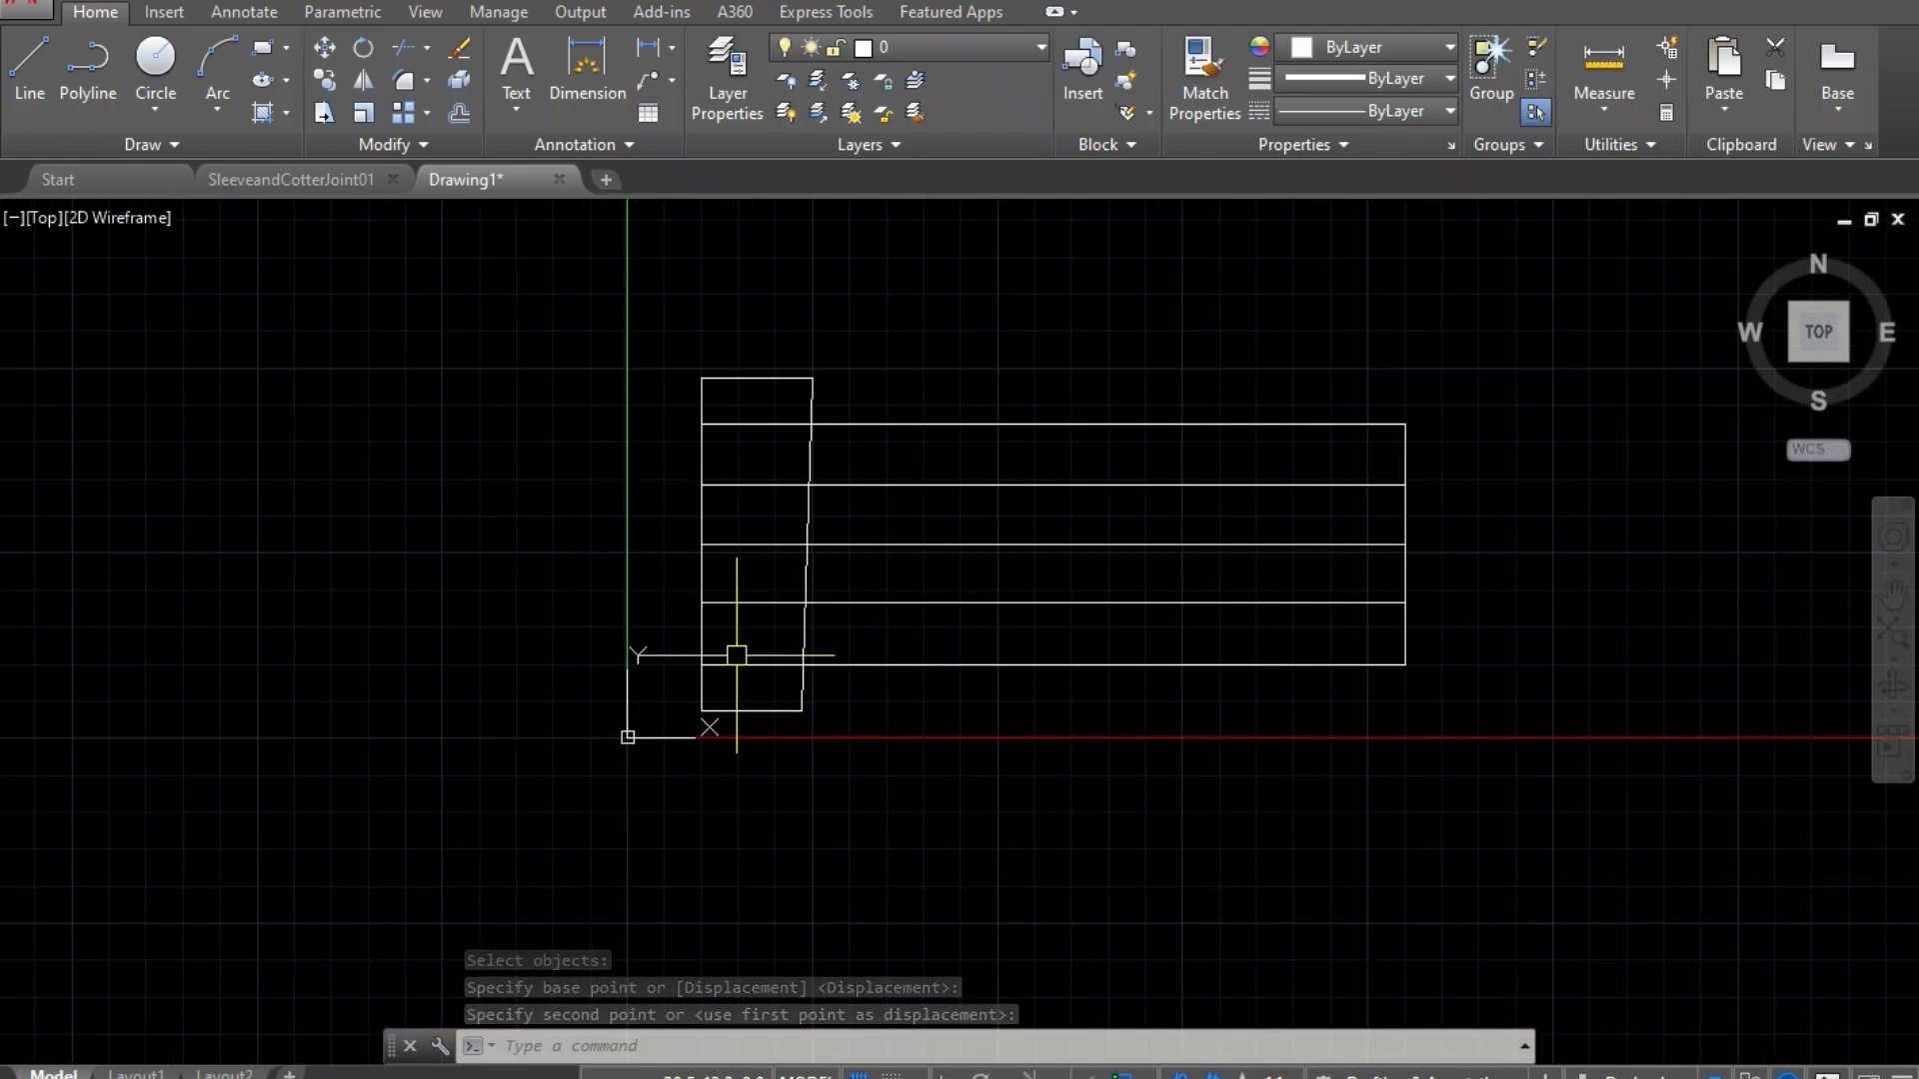
Step: Move the four edges of the tapered cotter outline 32 mm at 0° from the midpoint of its left edge
{"action": "scroll", "coordinate": [737, 655], "scroll_direction": "up", "scroll_amount": 2}
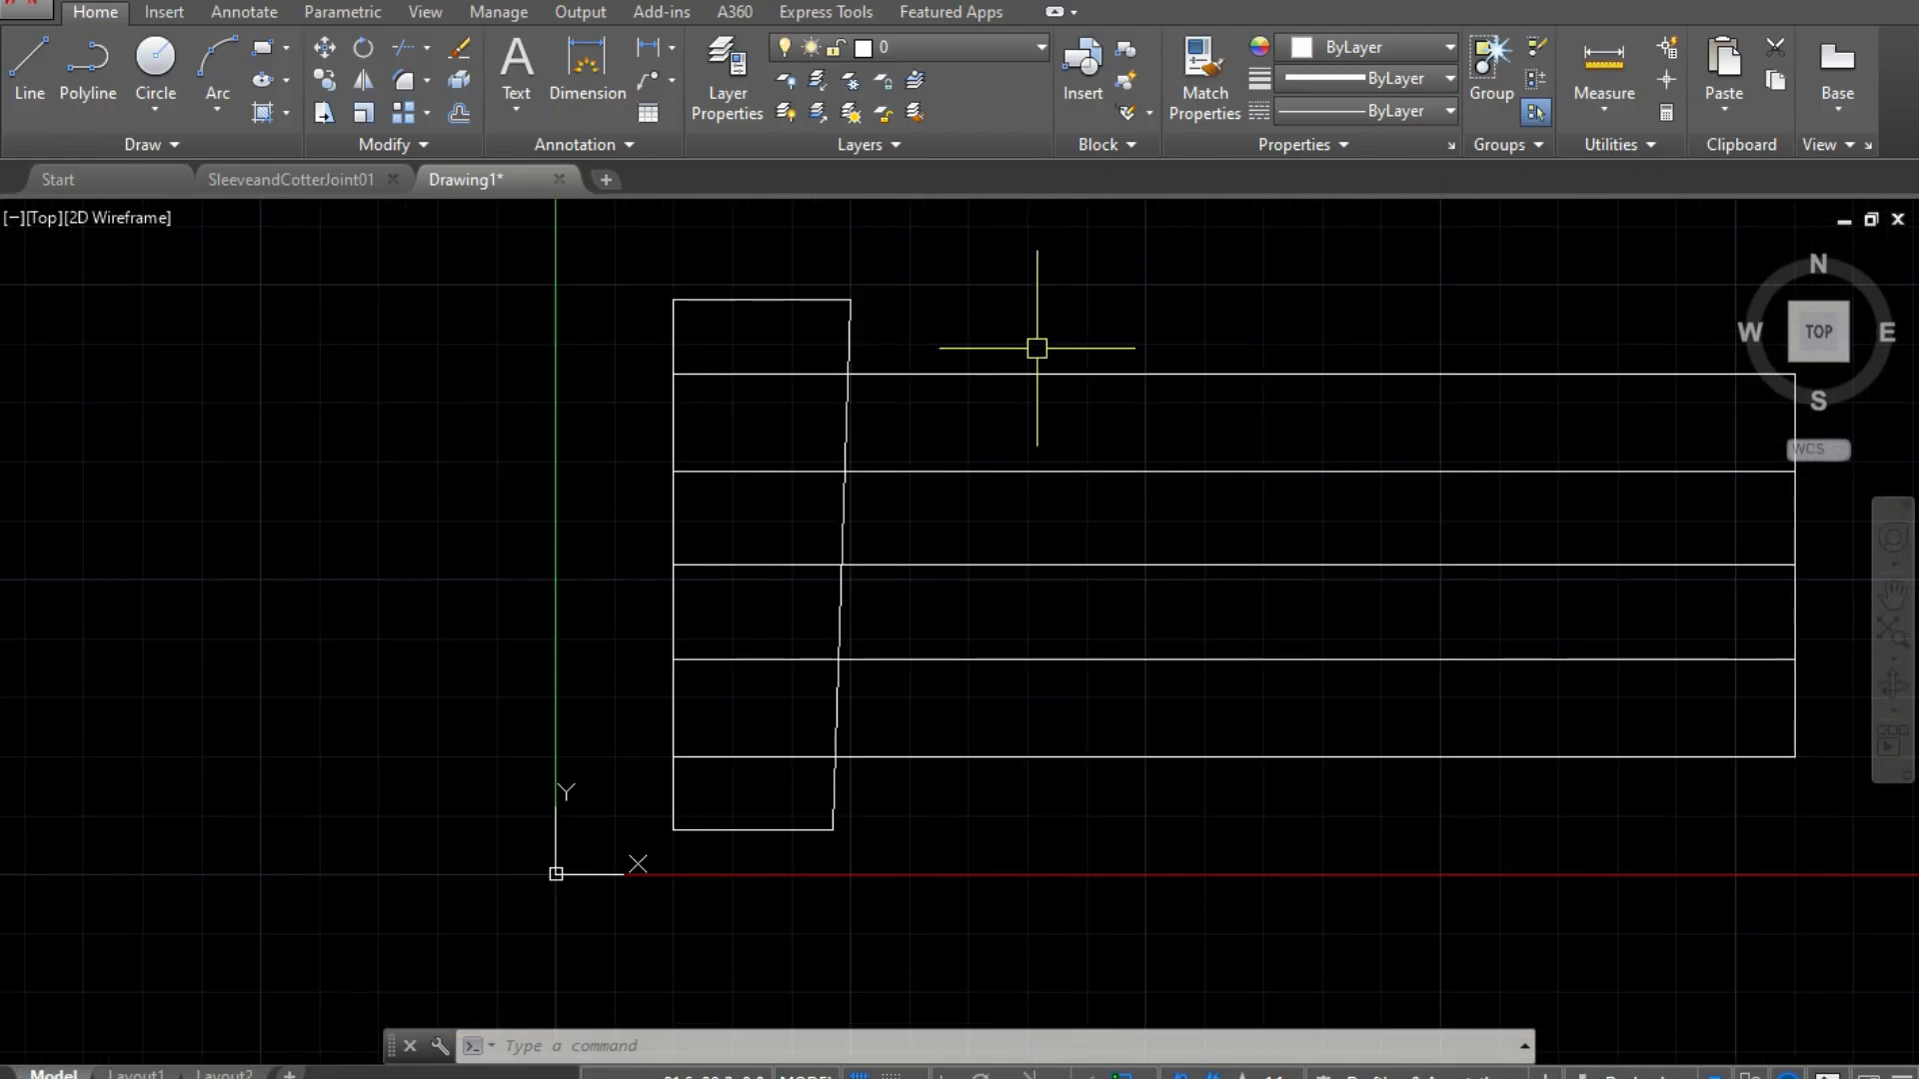
{"action": "type", "text": "m"}
{"action": "key", "text": "Return"}
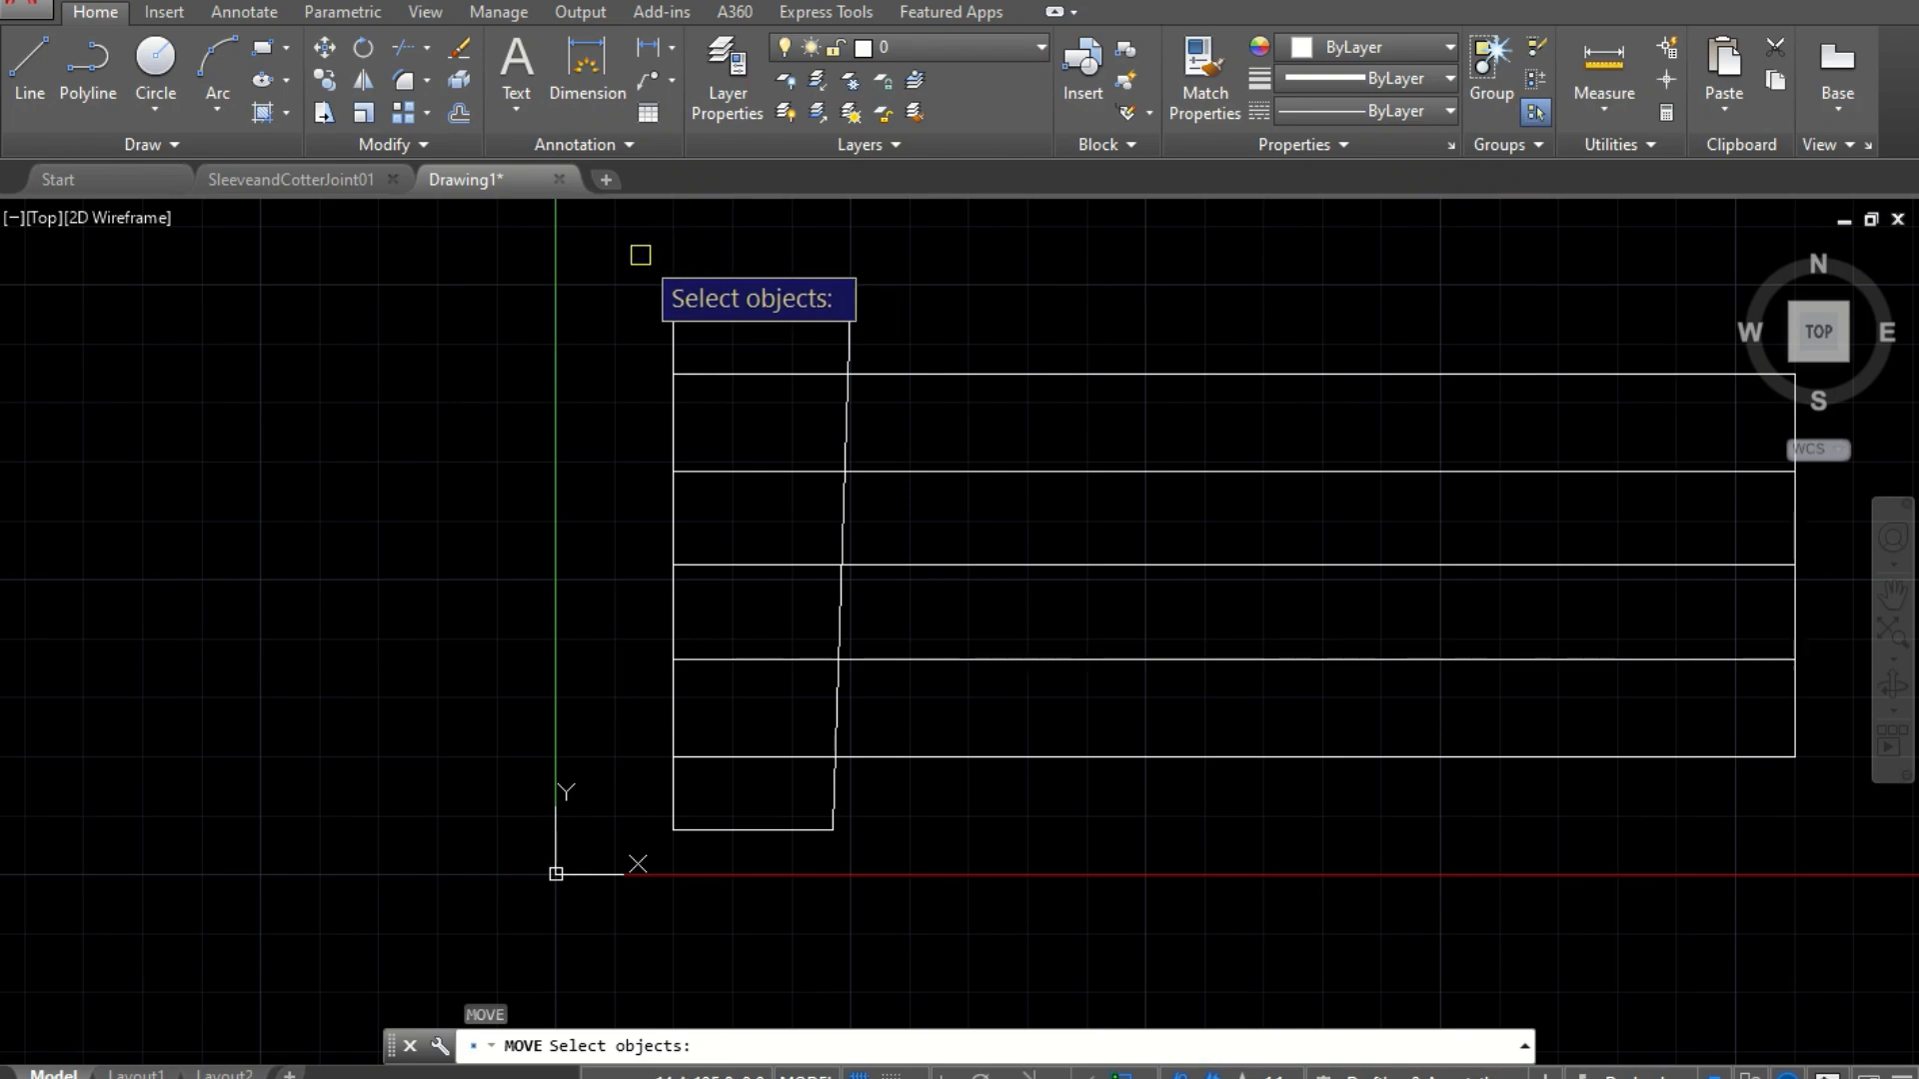
{"action": "left_click", "coordinate": [676, 310]}
{"action": "left_click", "coordinate": [676, 332]}
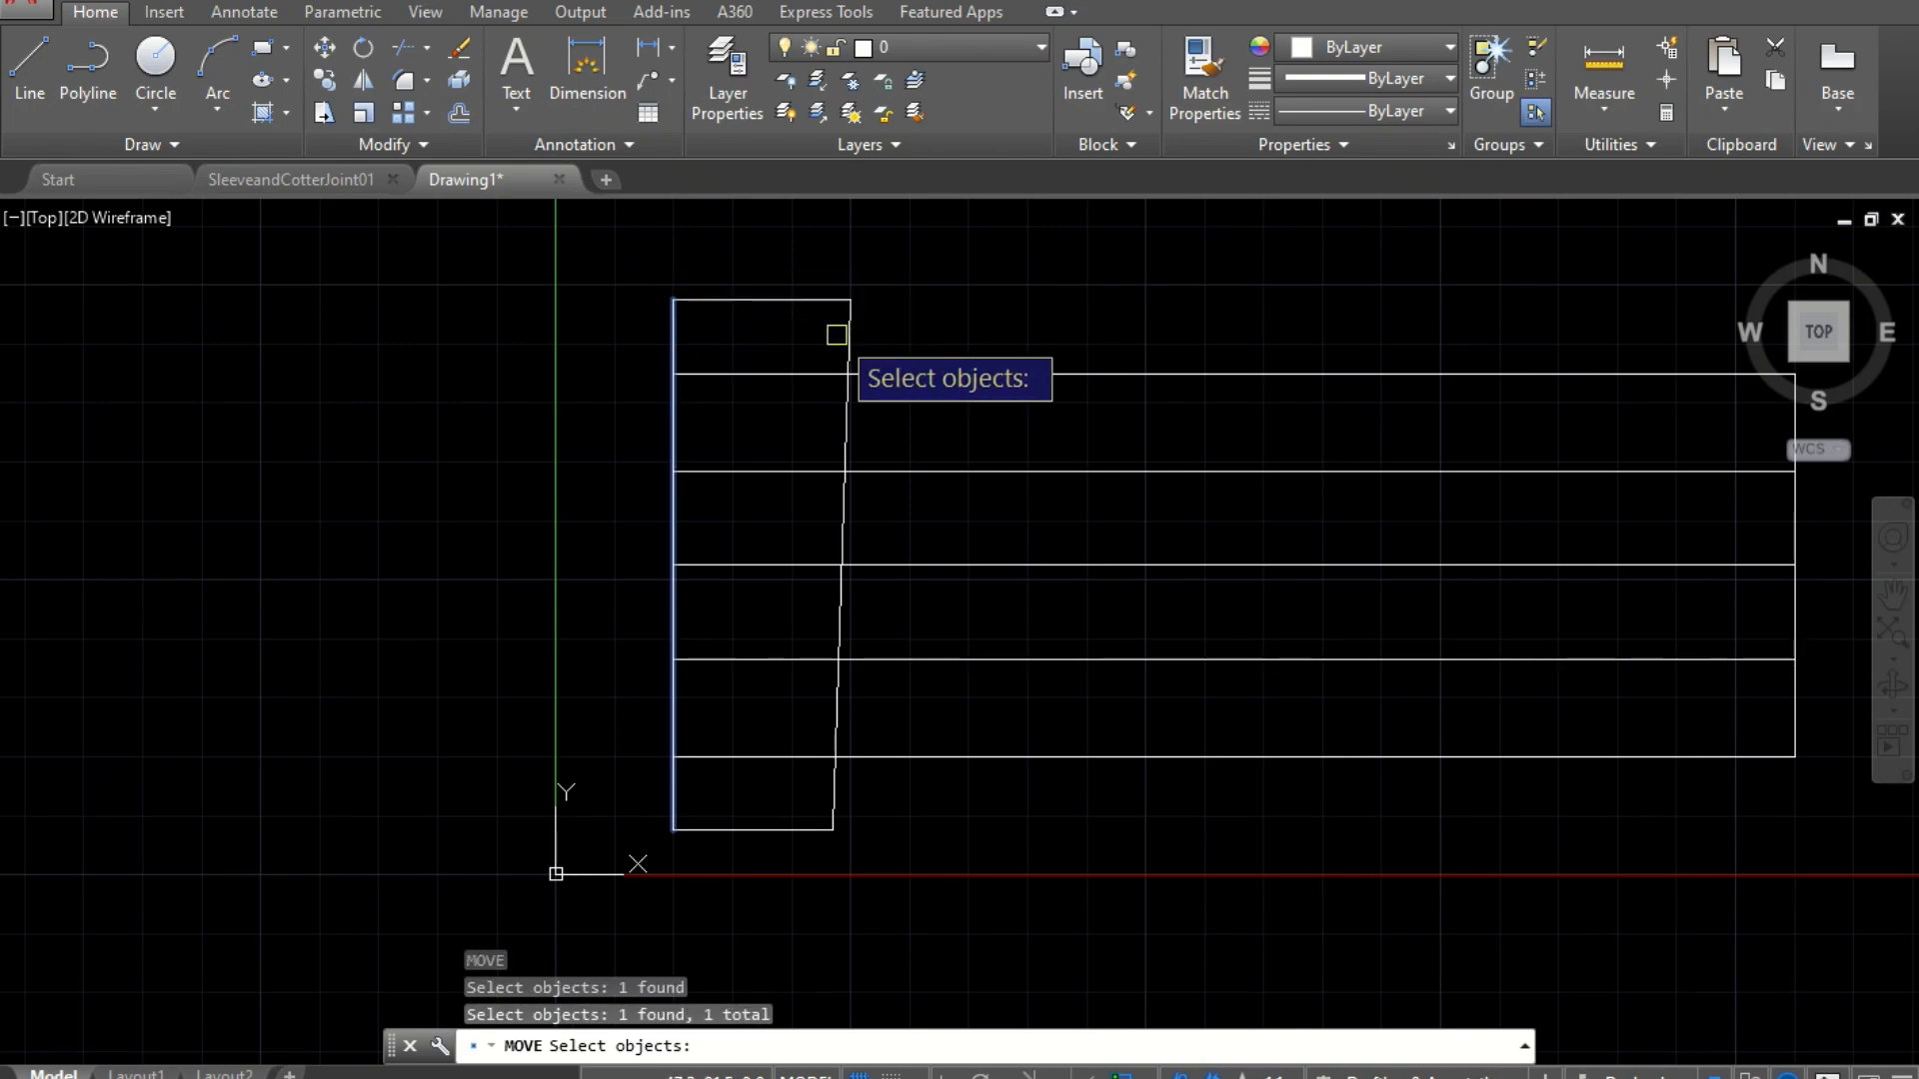
{"action": "left_click", "coordinate": [848, 332]}
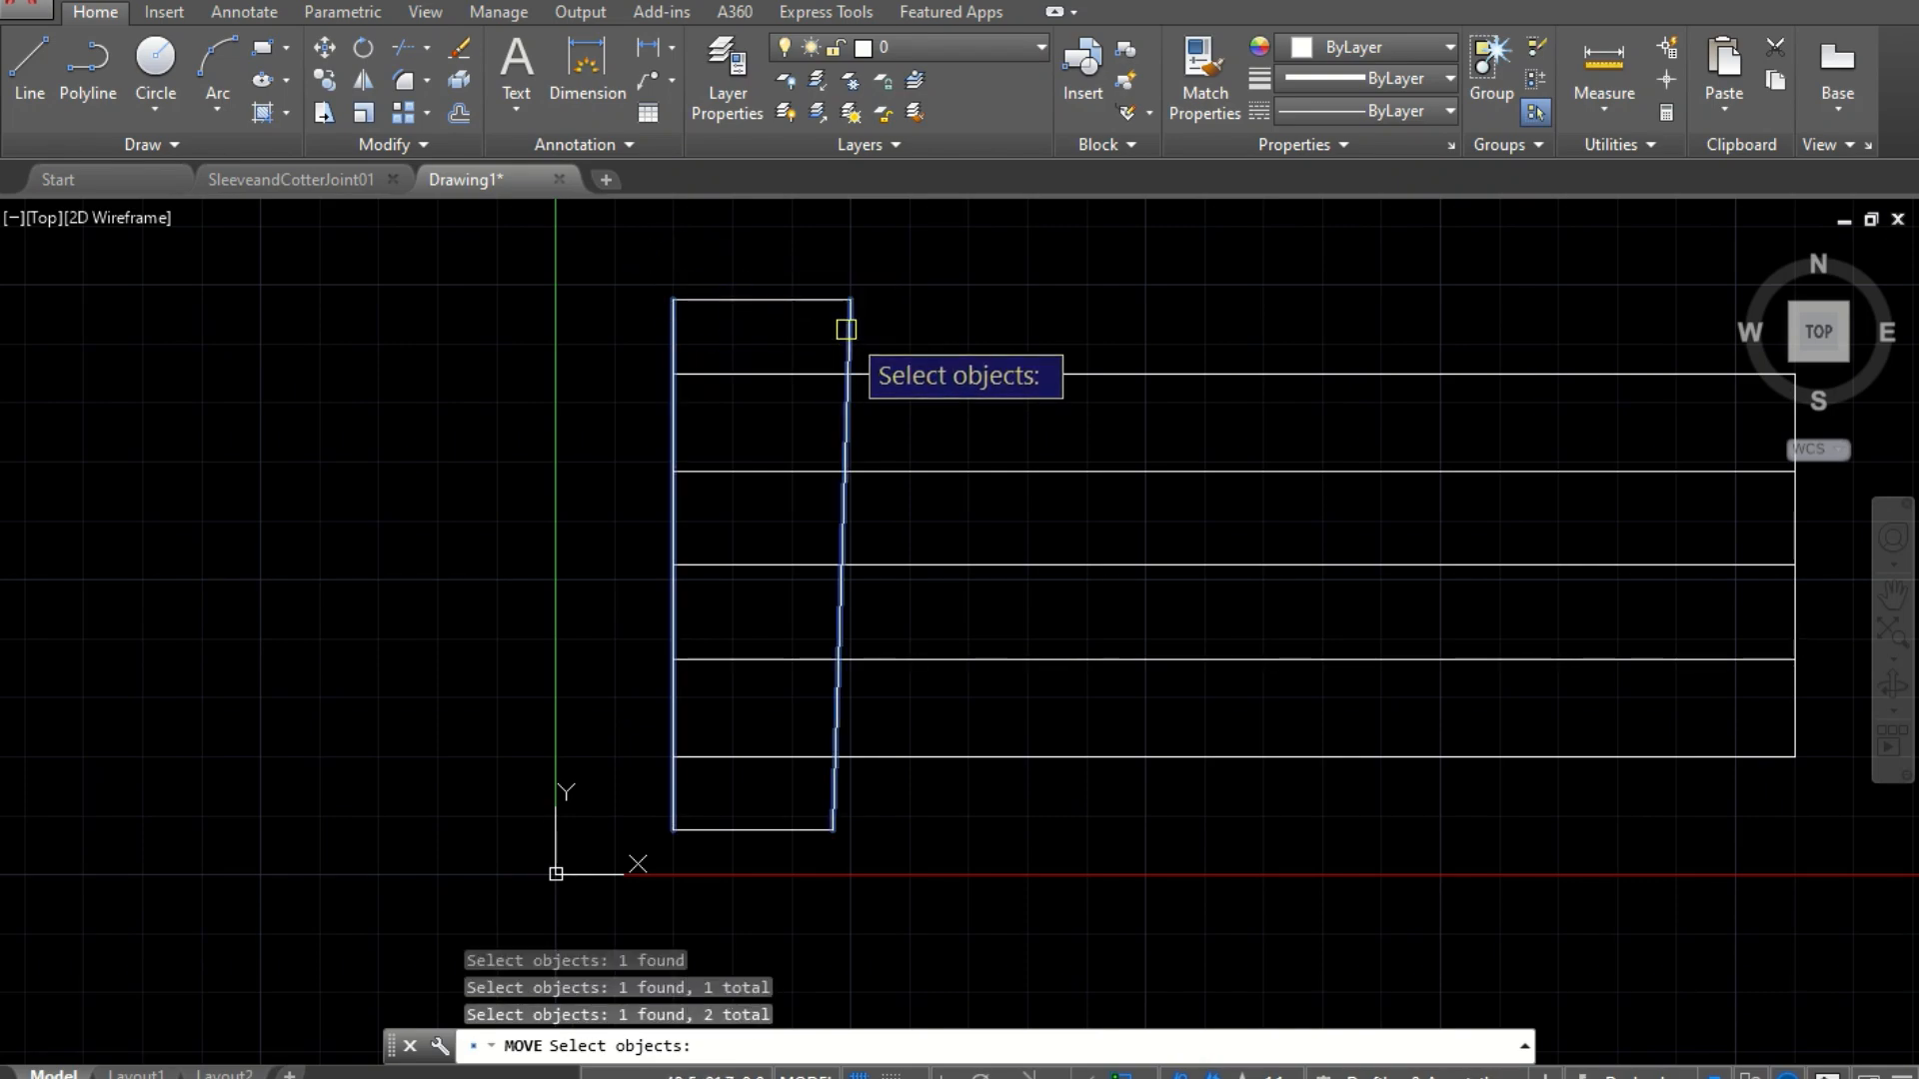
{"action": "left_click", "coordinate": [792, 299]}
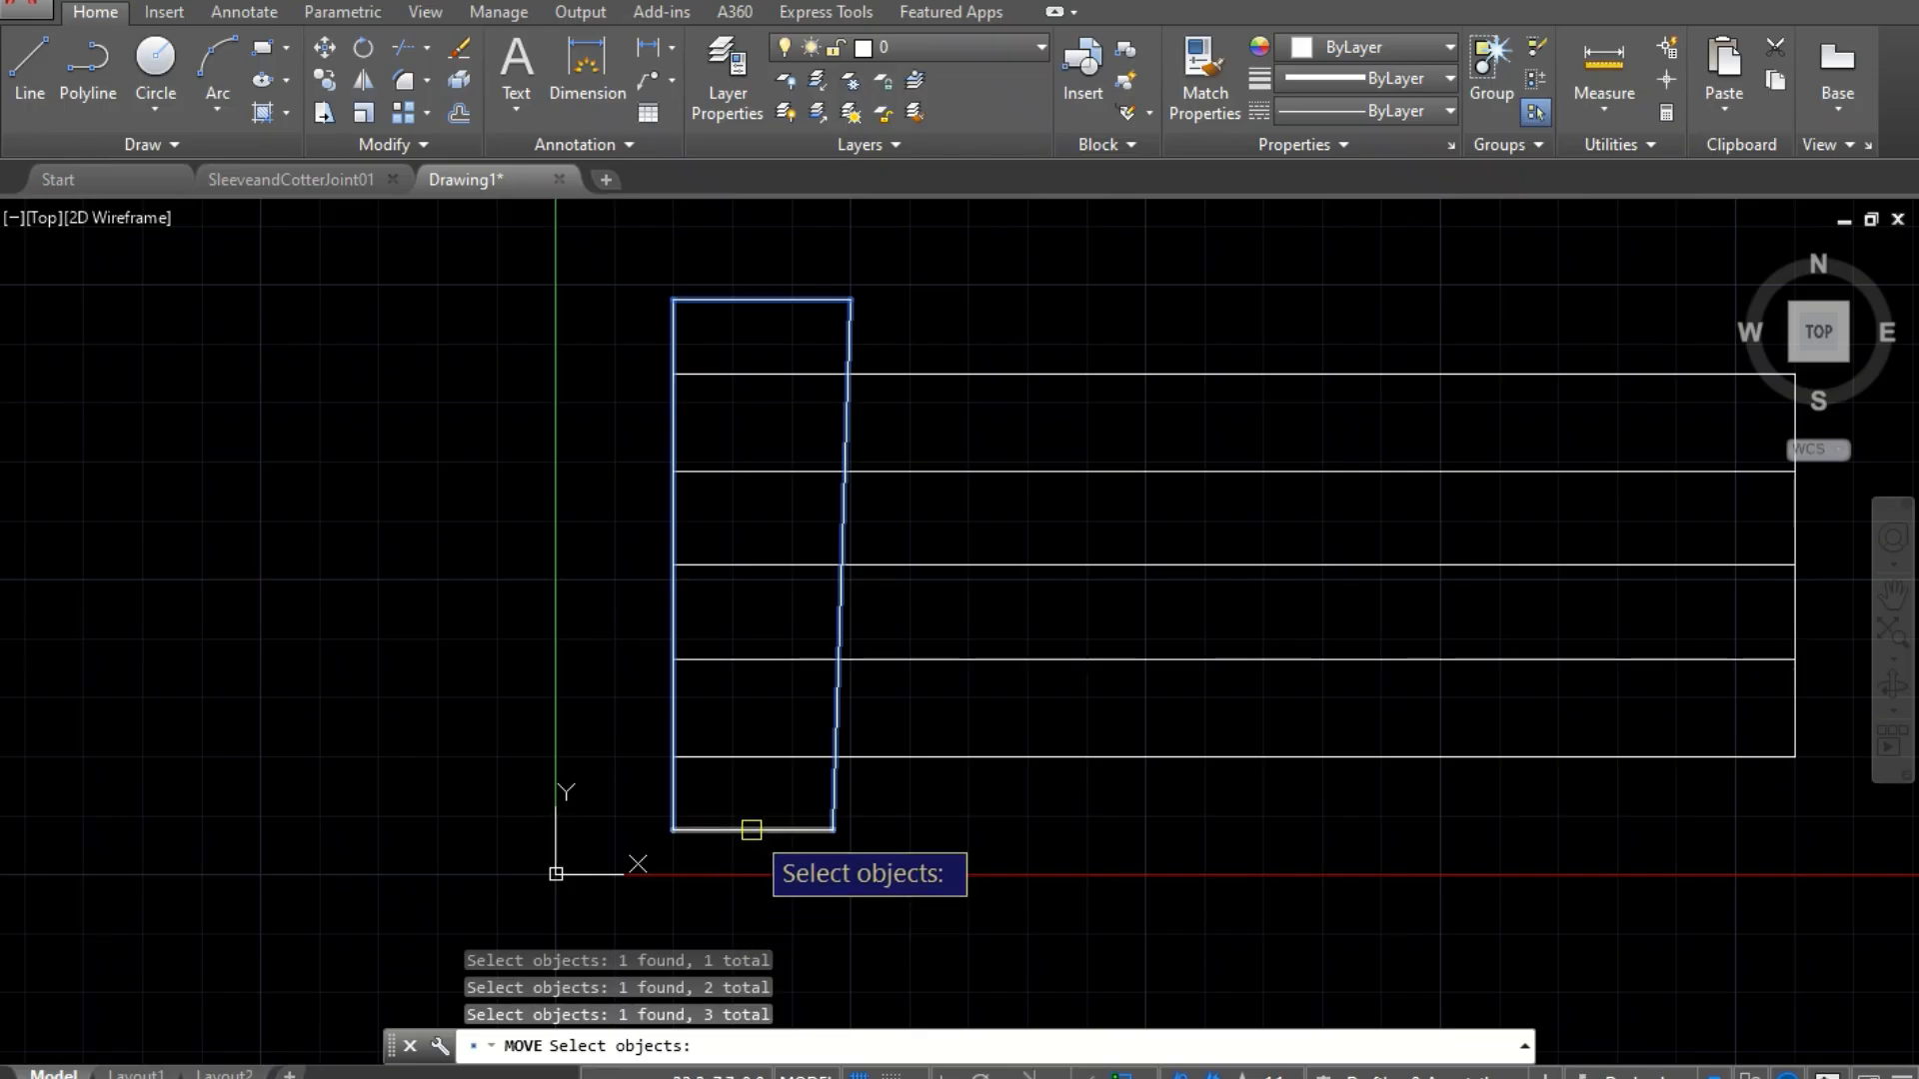
{"action": "left_click", "coordinate": [750, 830]}
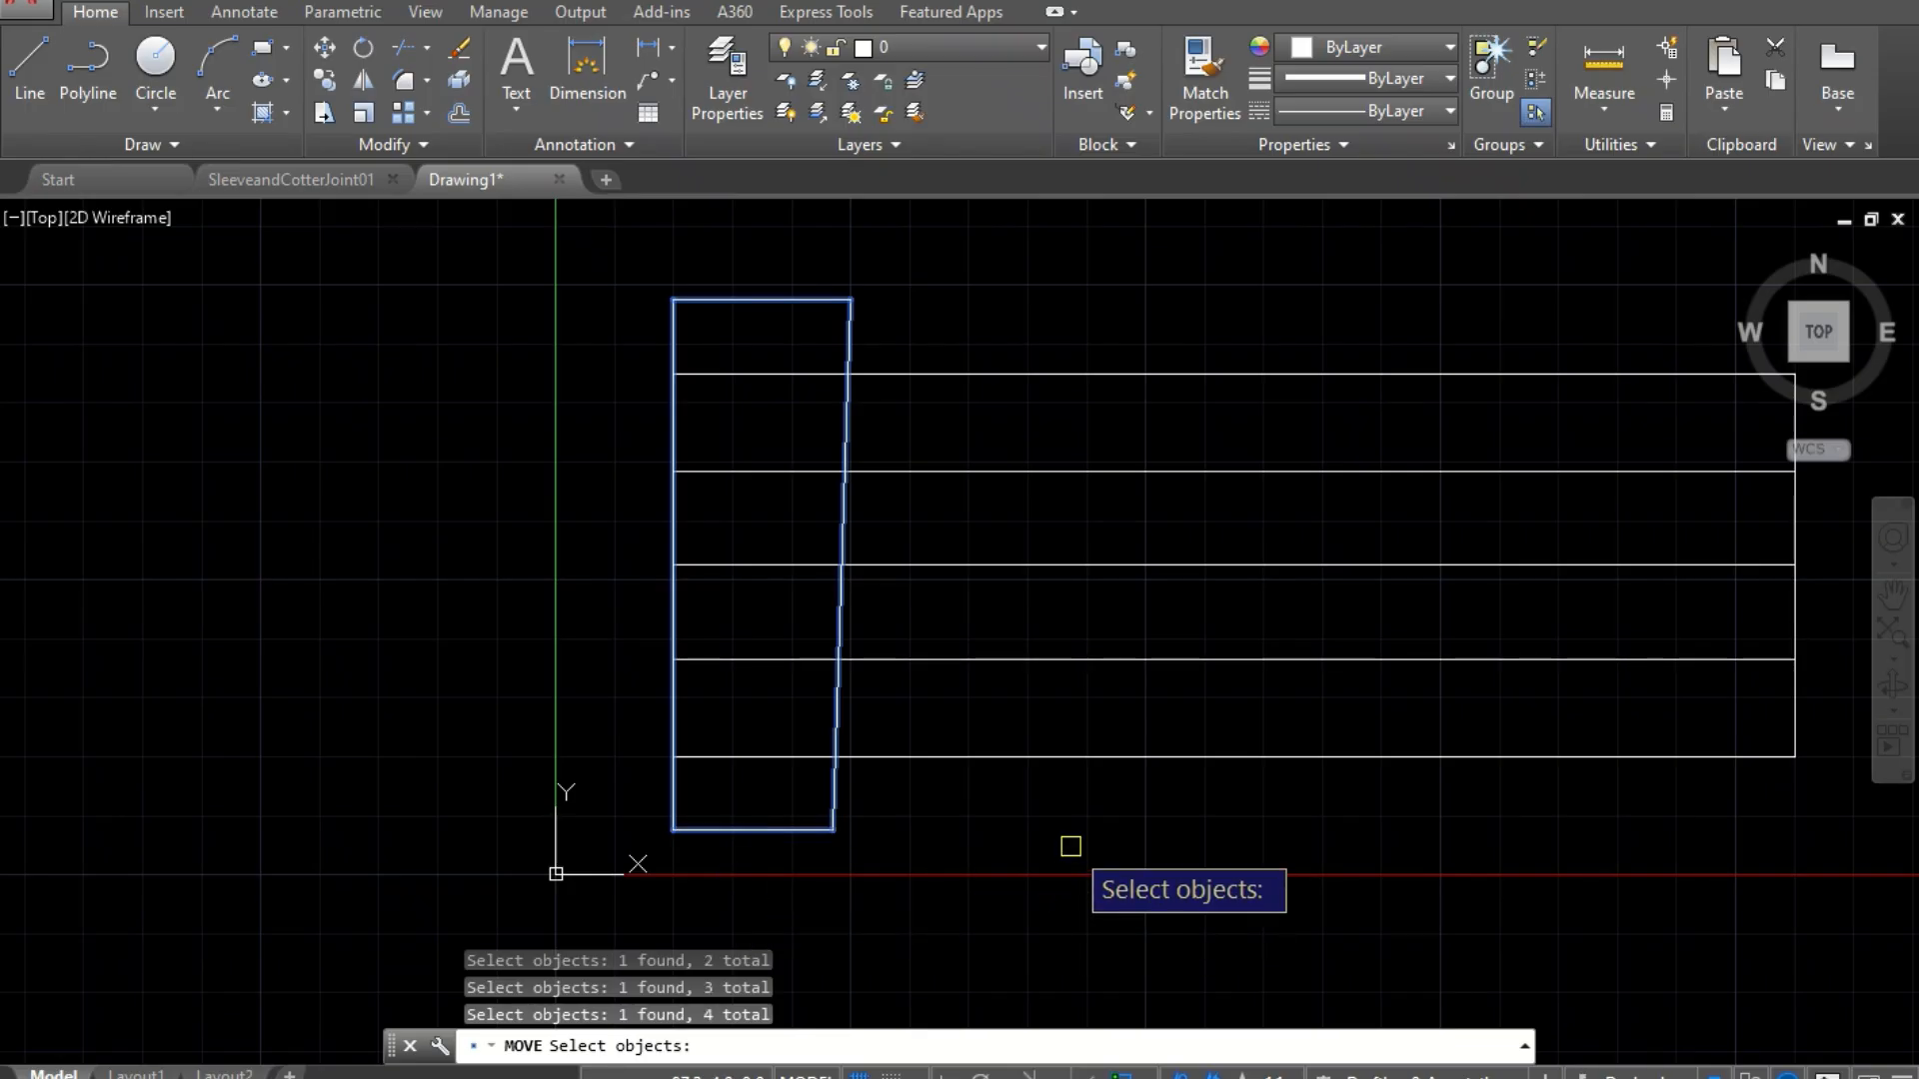
{"action": "key", "text": "Return"}
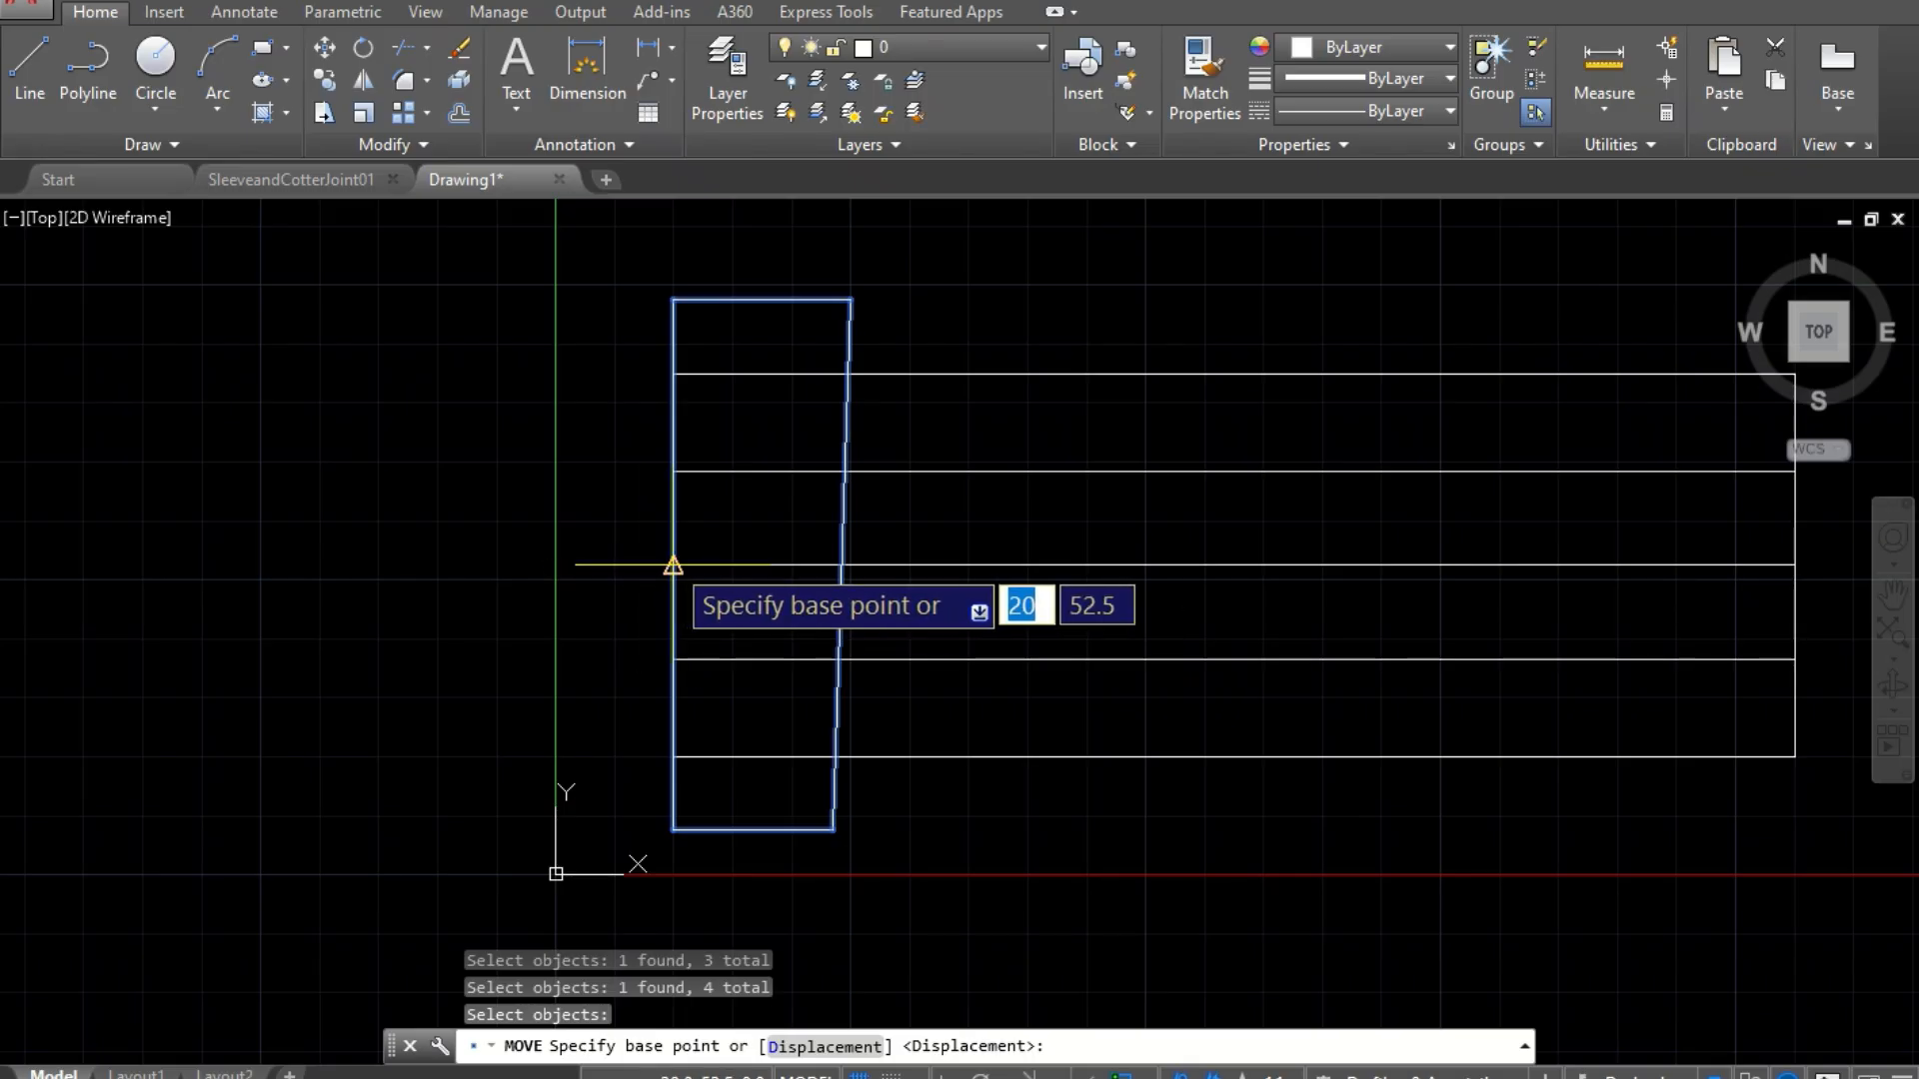
{"action": "left_click", "coordinate": [672, 565]}
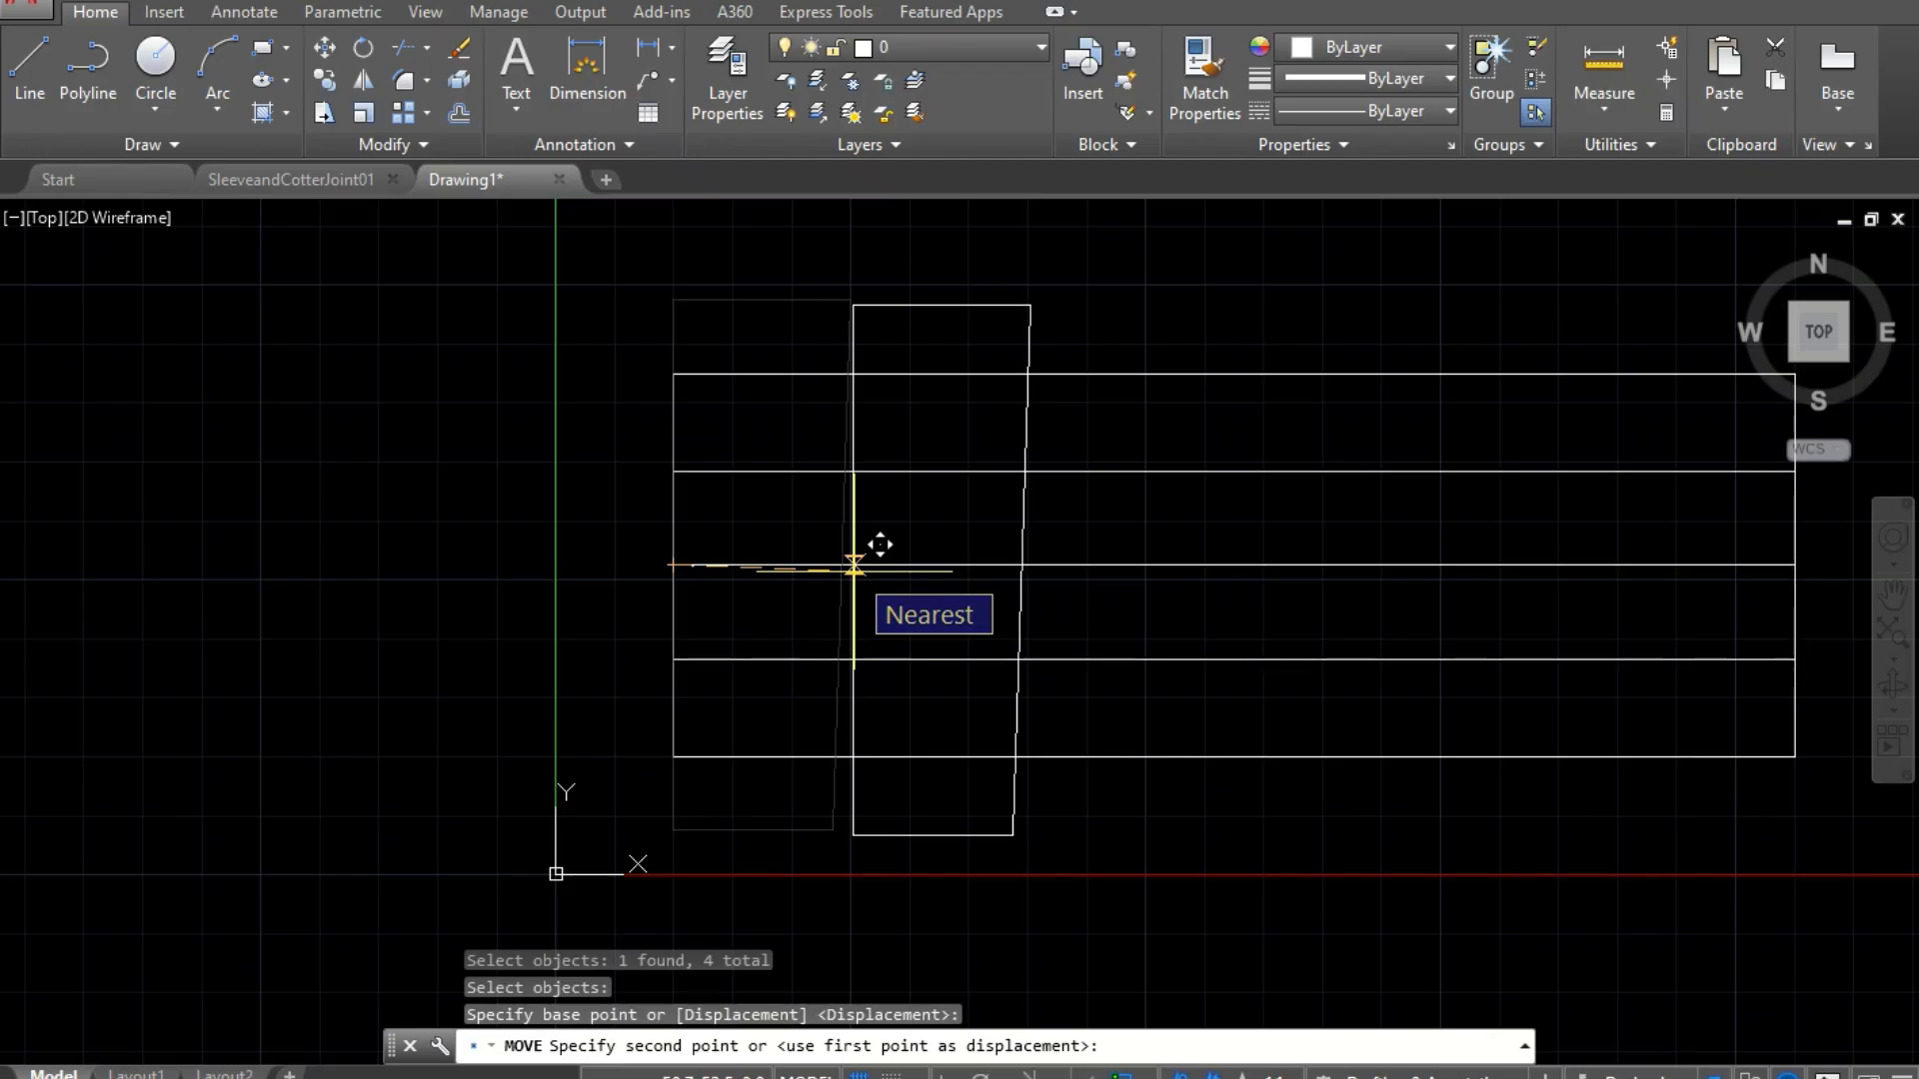
{"action": "key", "text": "F8"}
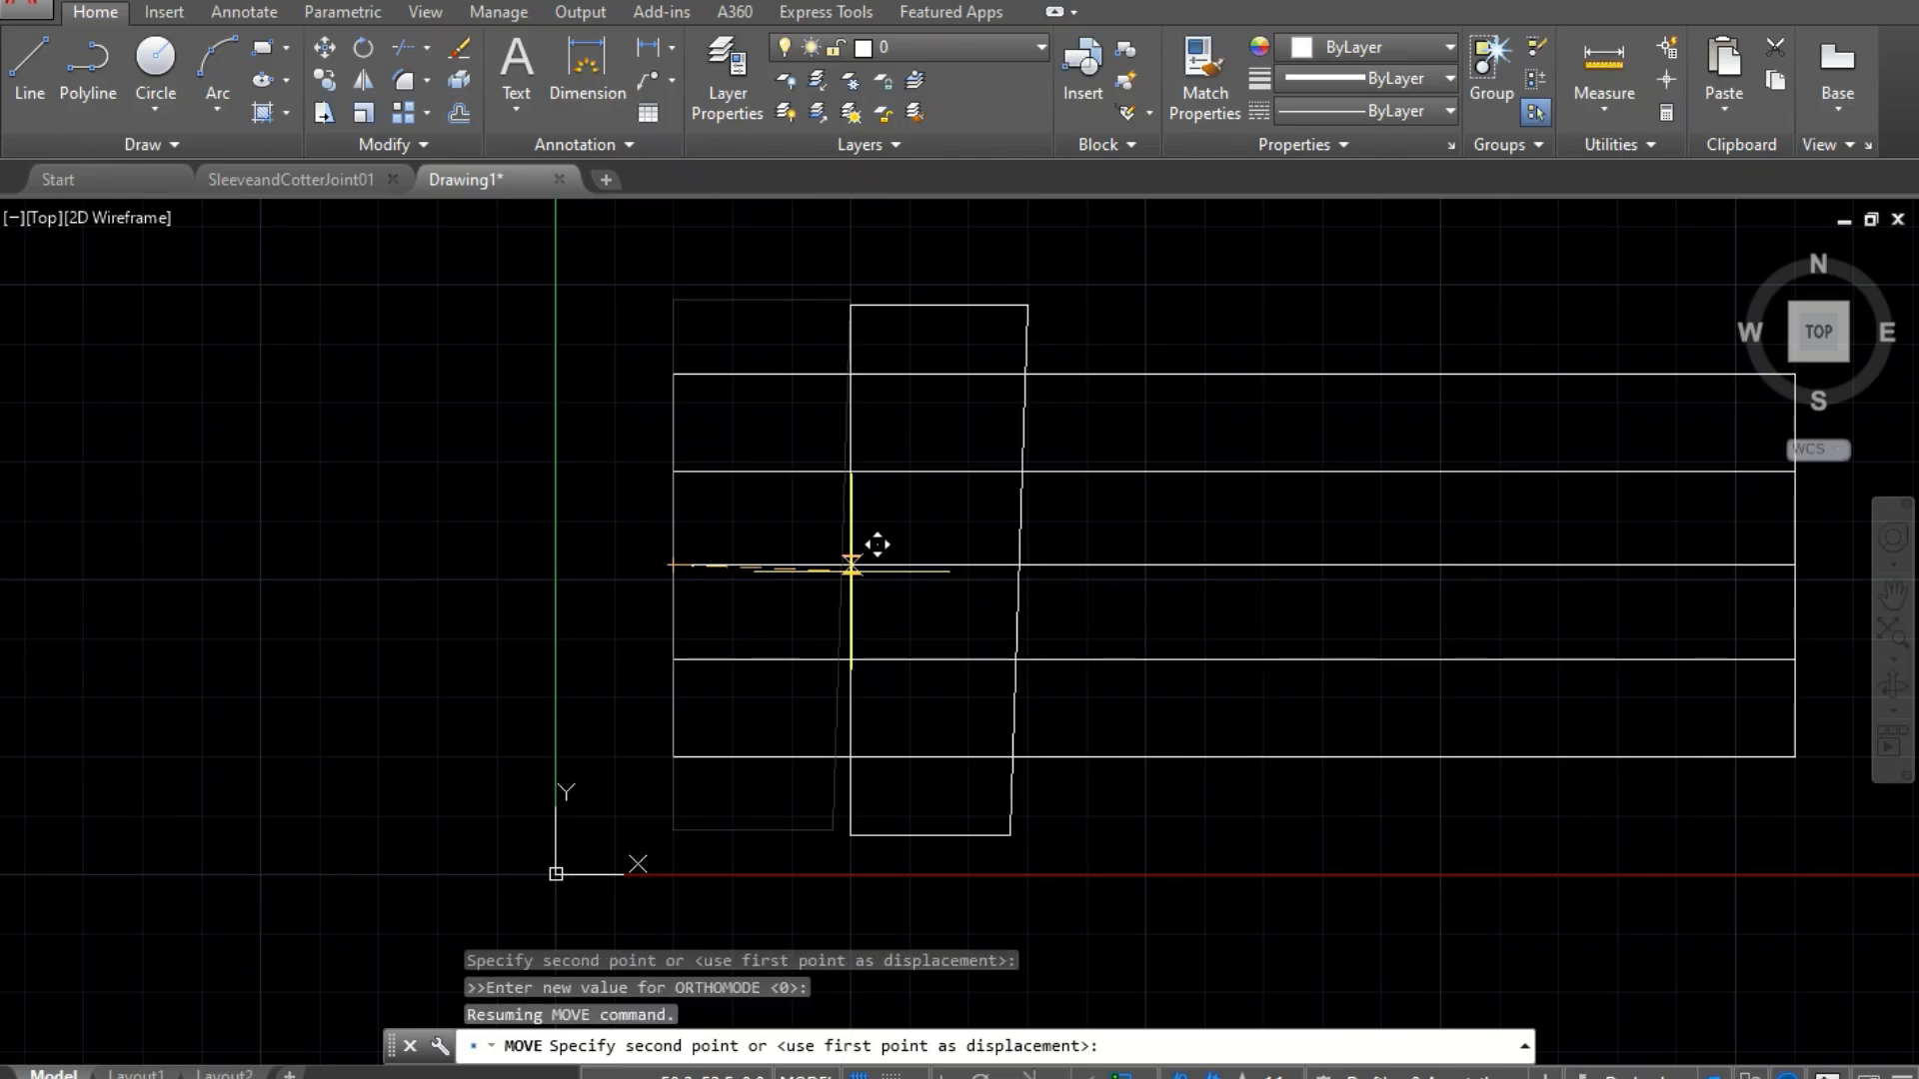
{"action": "type", "text": "32"}
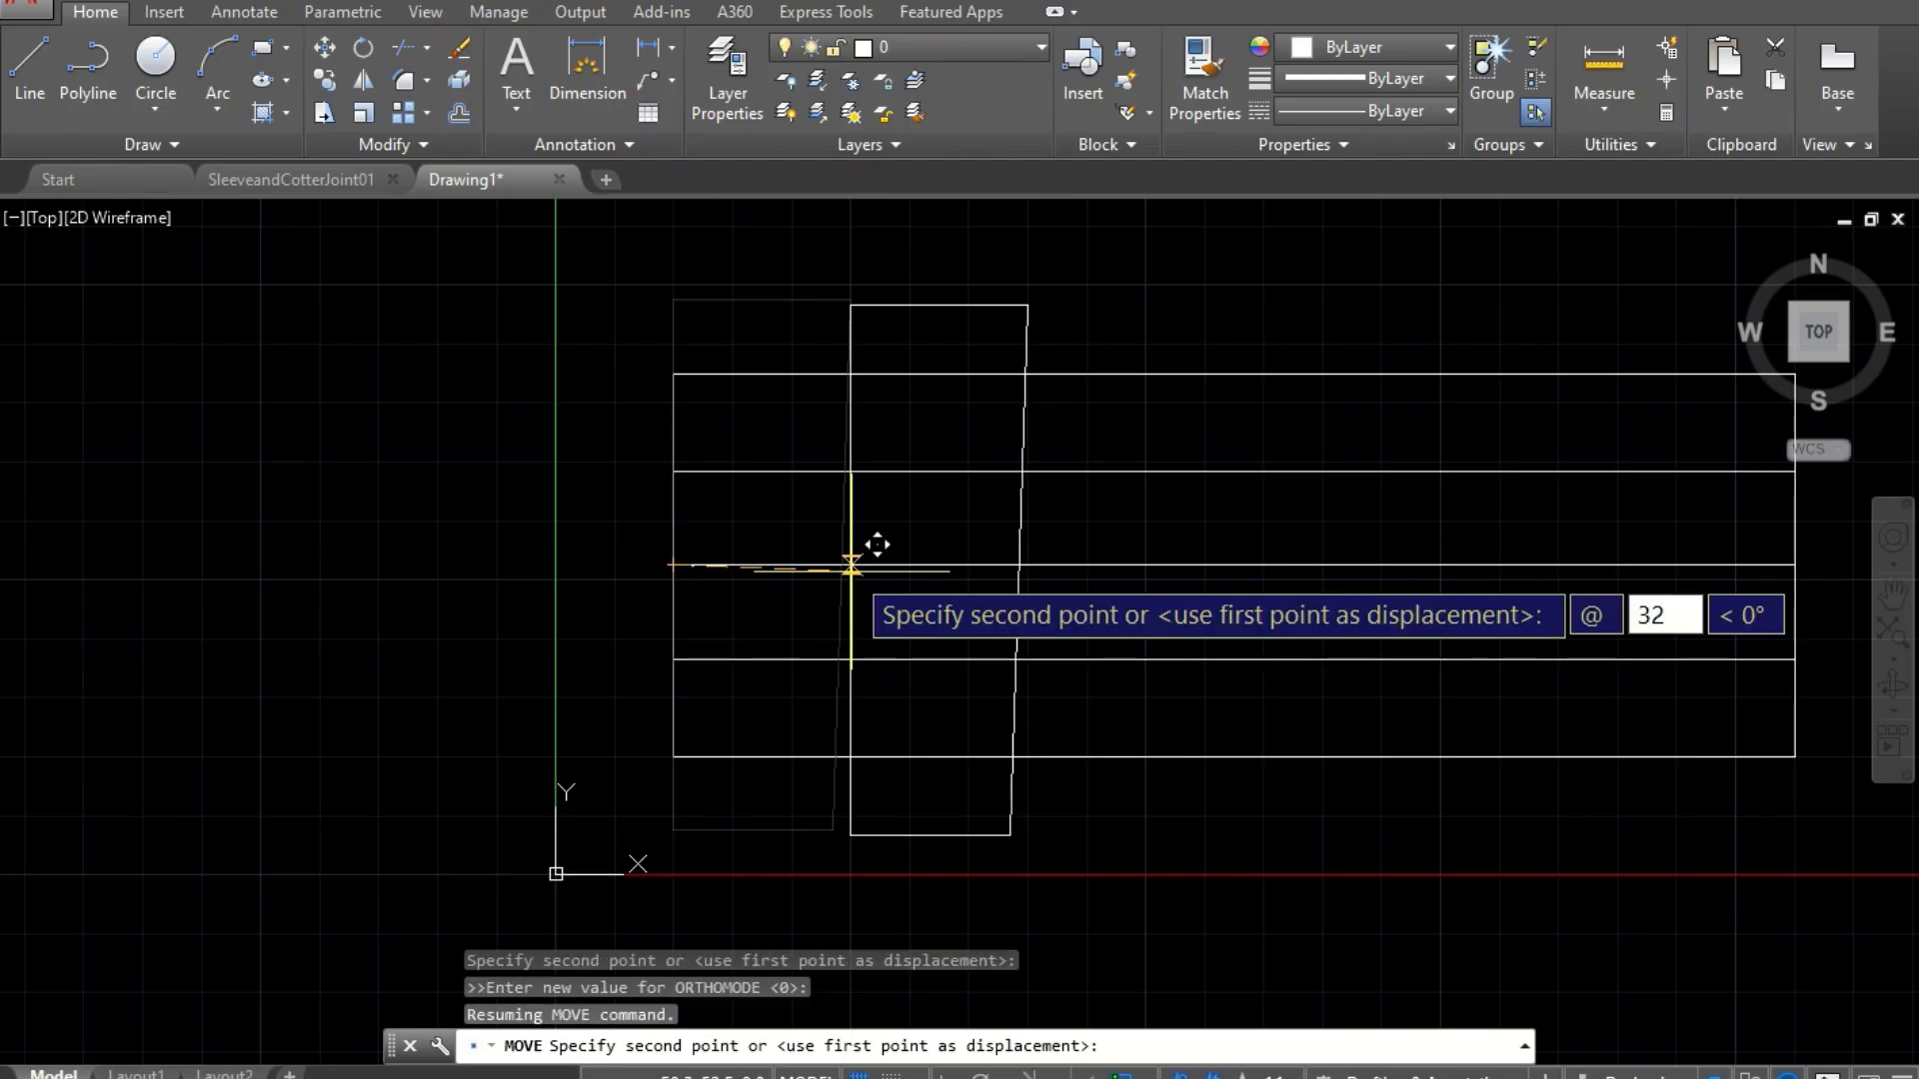
{"action": "key", "text": "Return"}
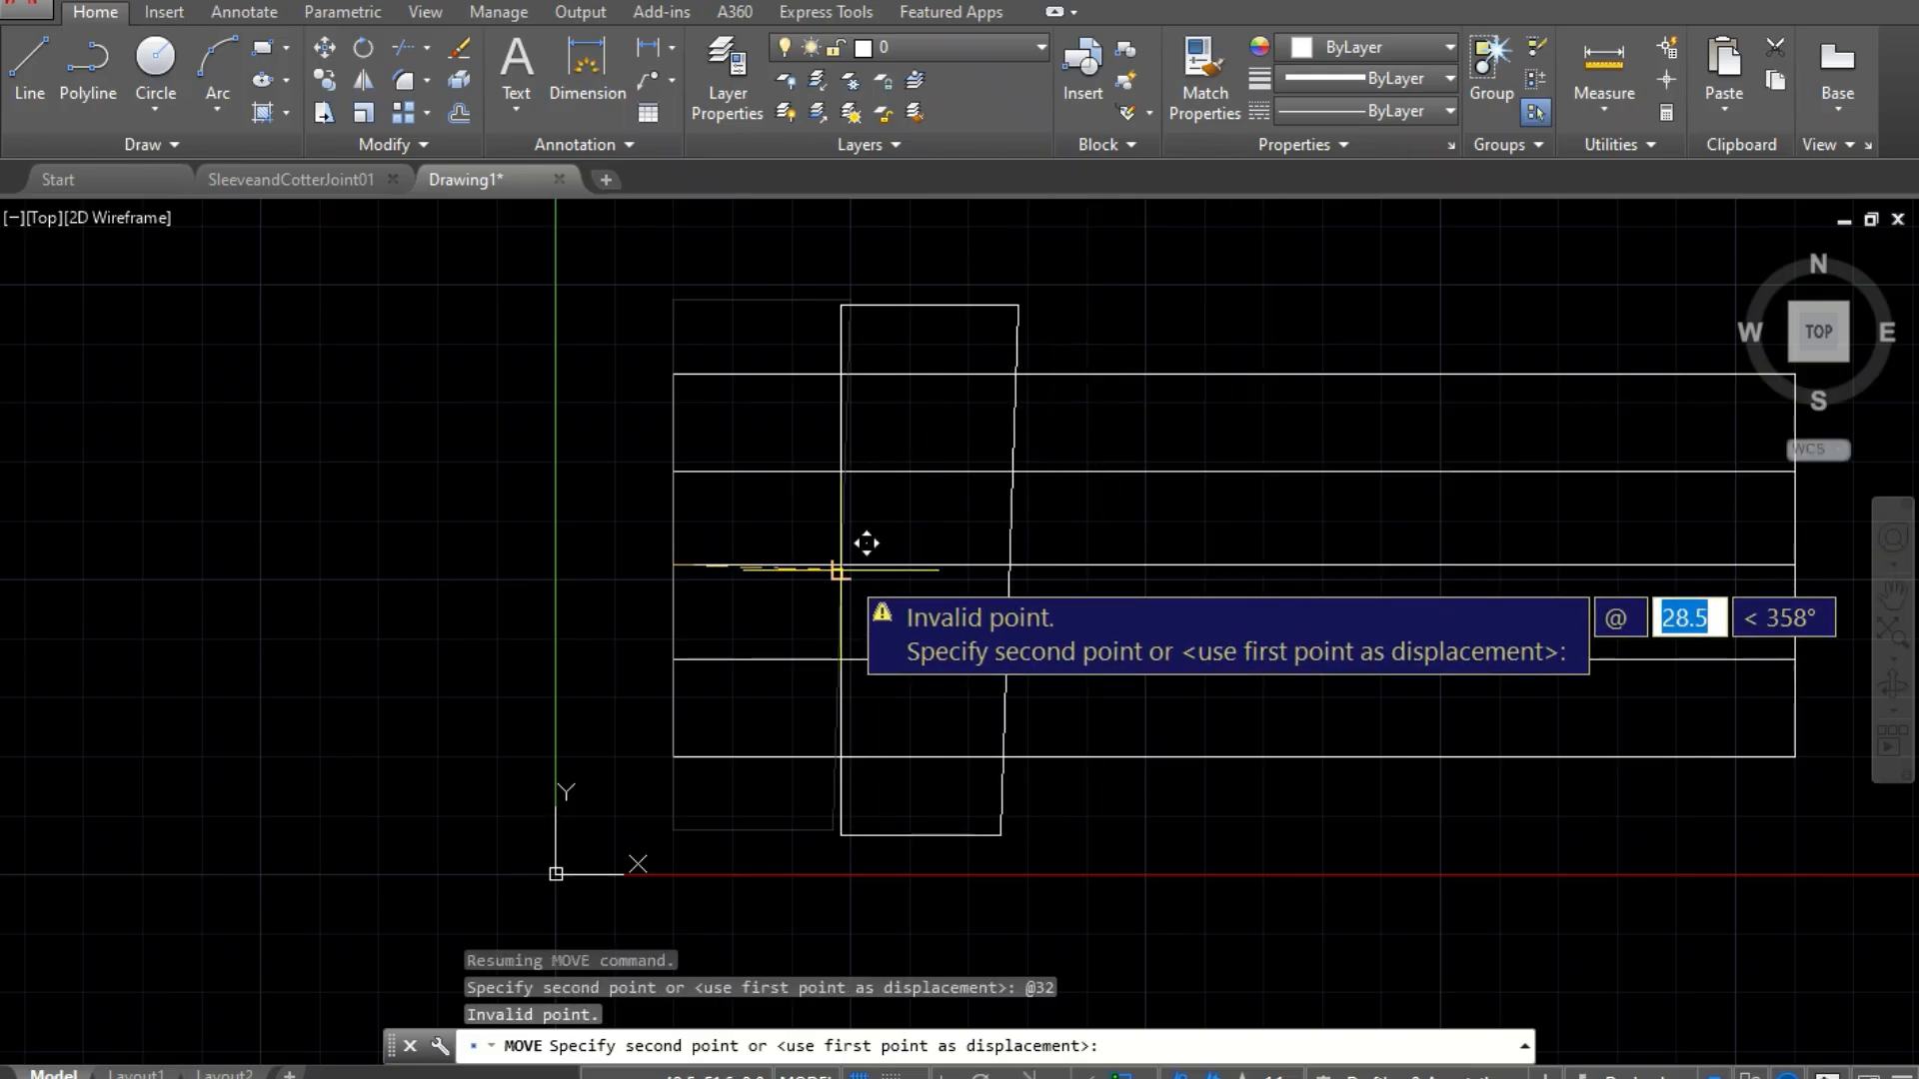
{"action": "type", "text": "32"}
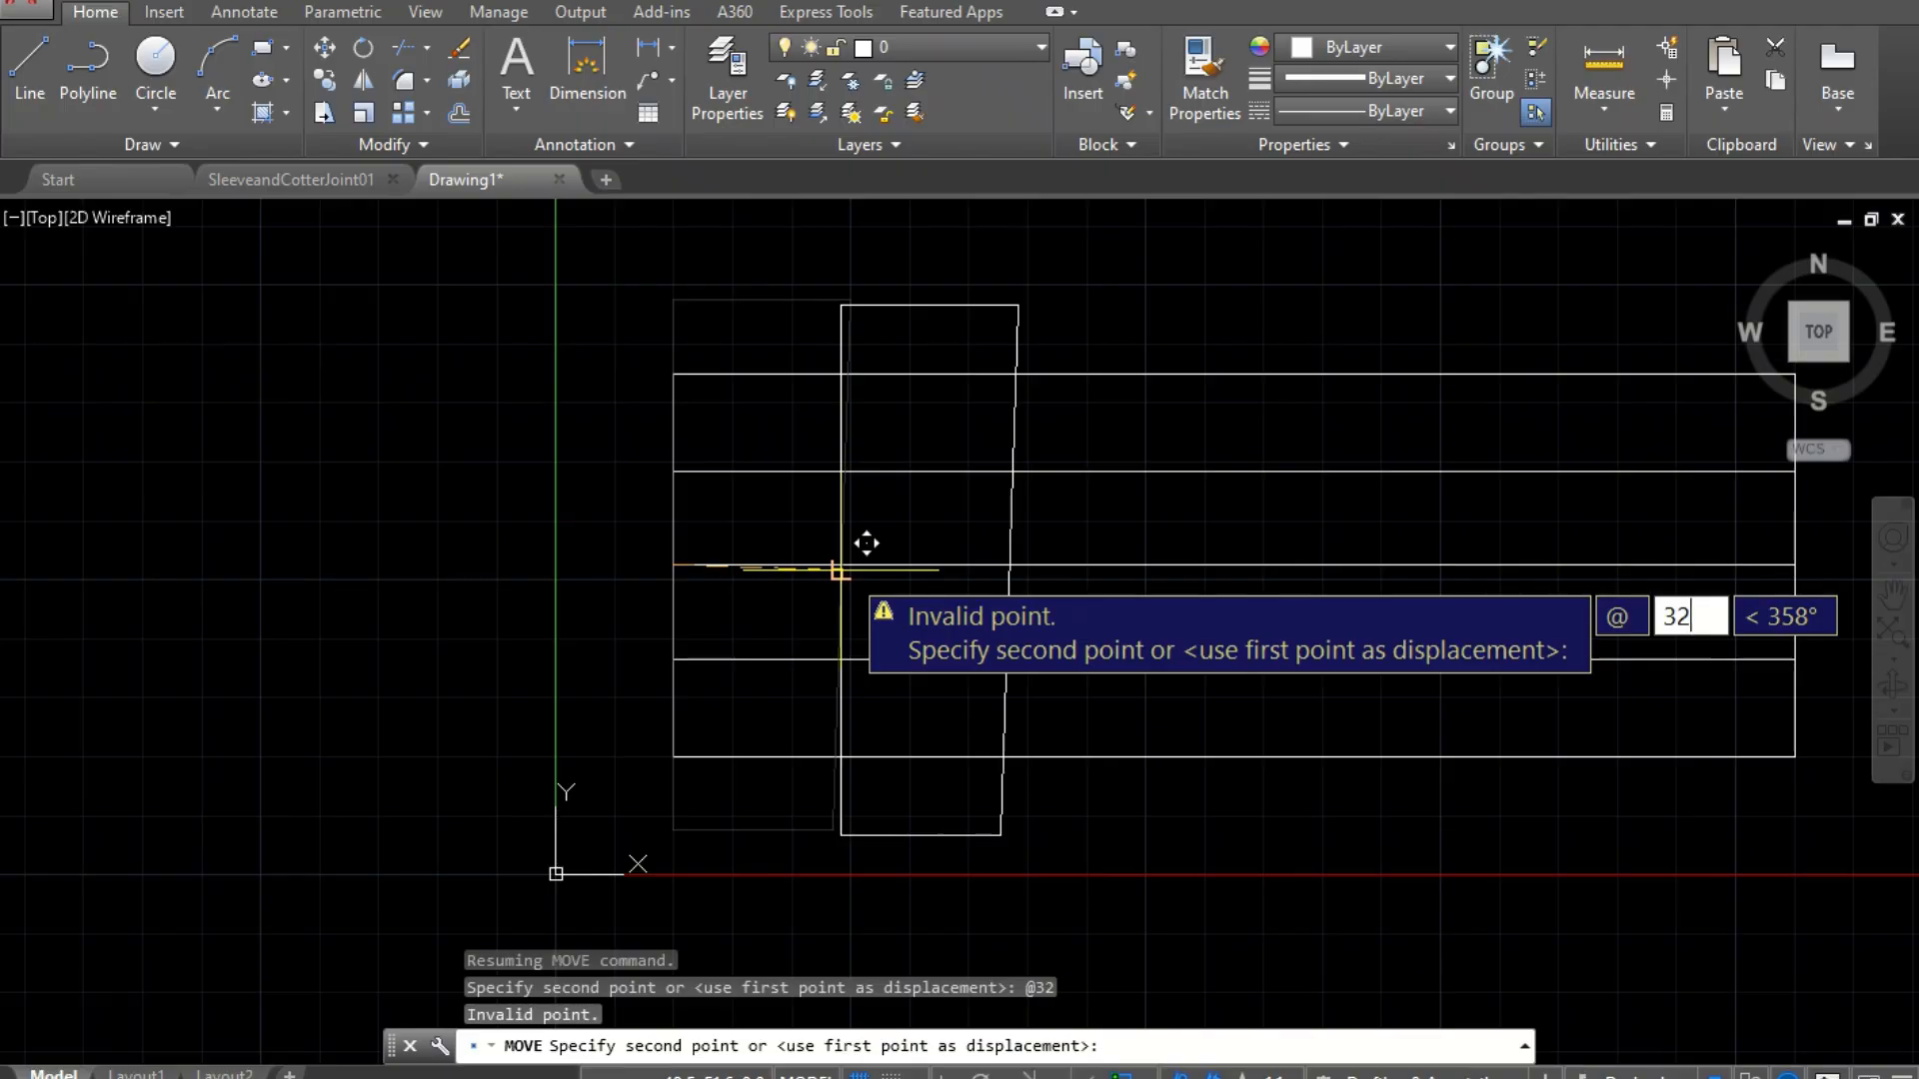
{"action": "key", "text": "Tab"}
{"action": "type", "text": "0"}
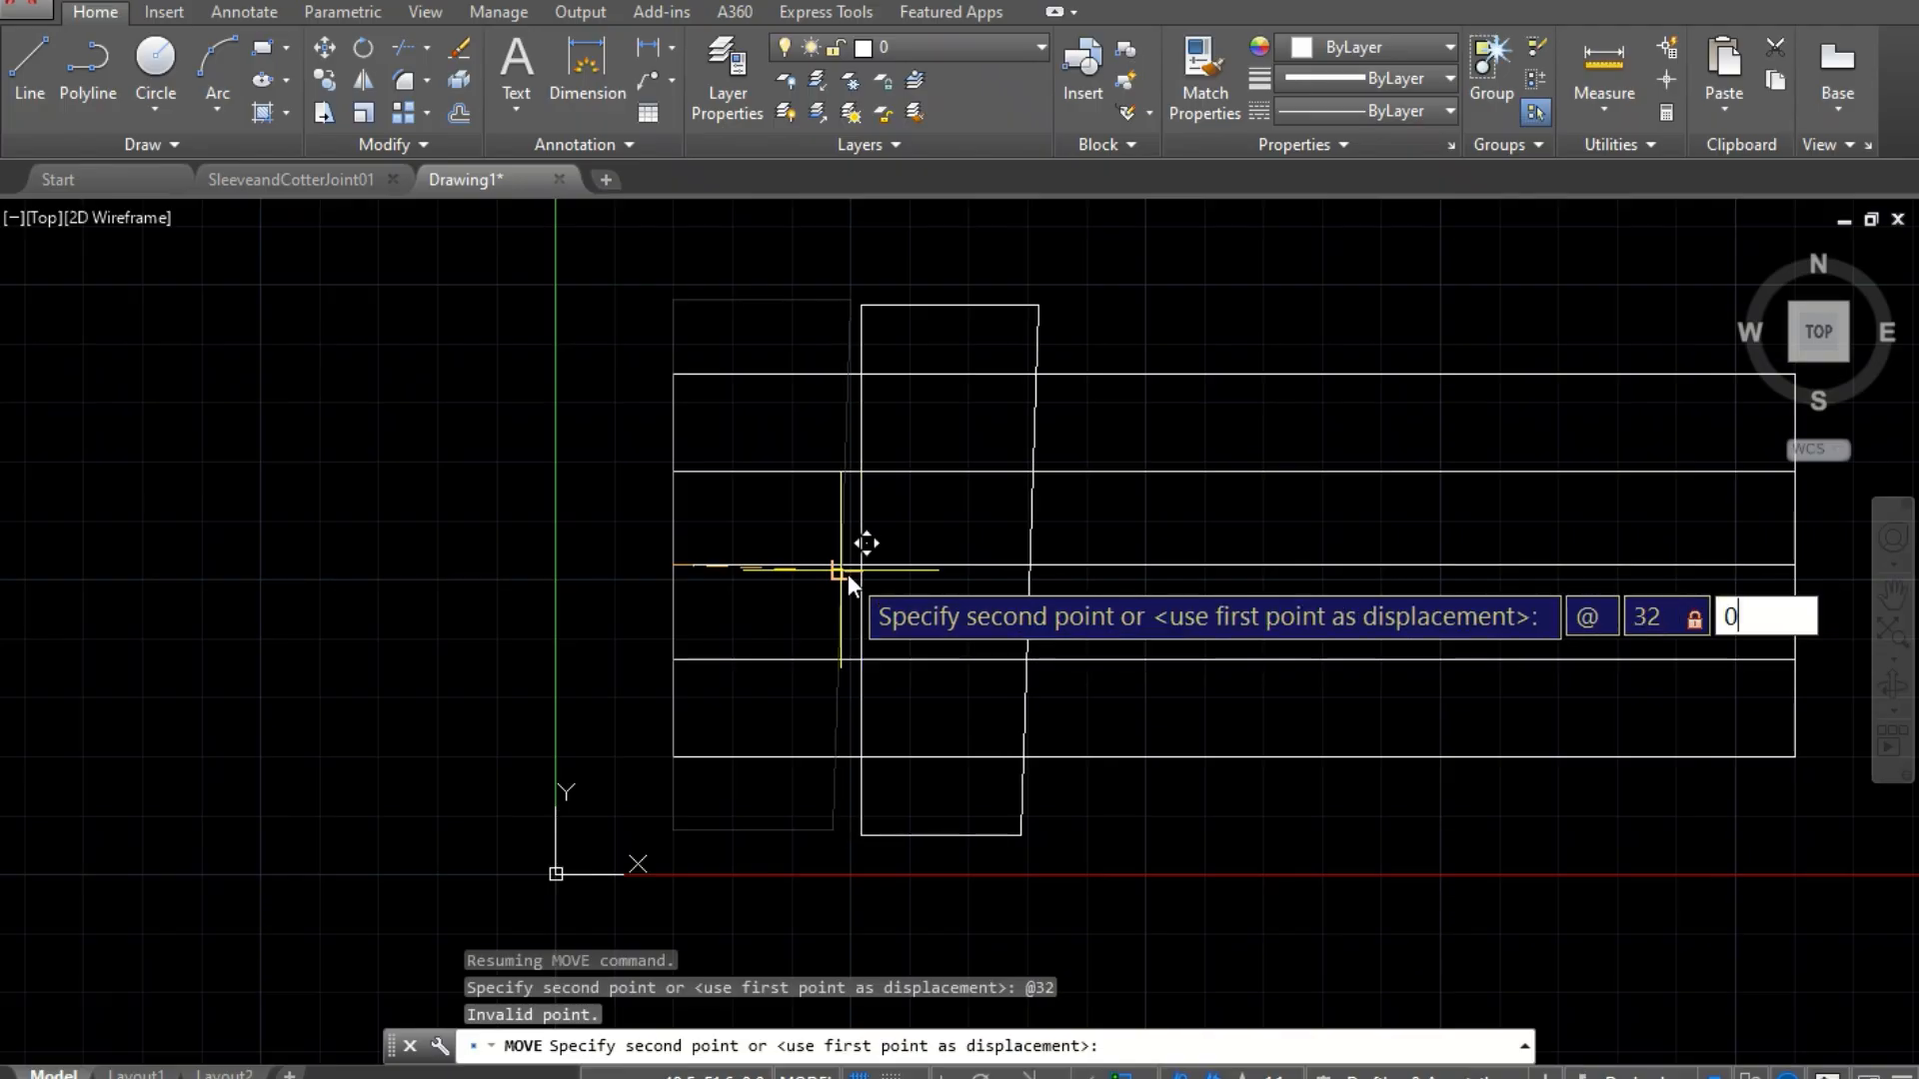
{"action": "key", "text": "Return"}
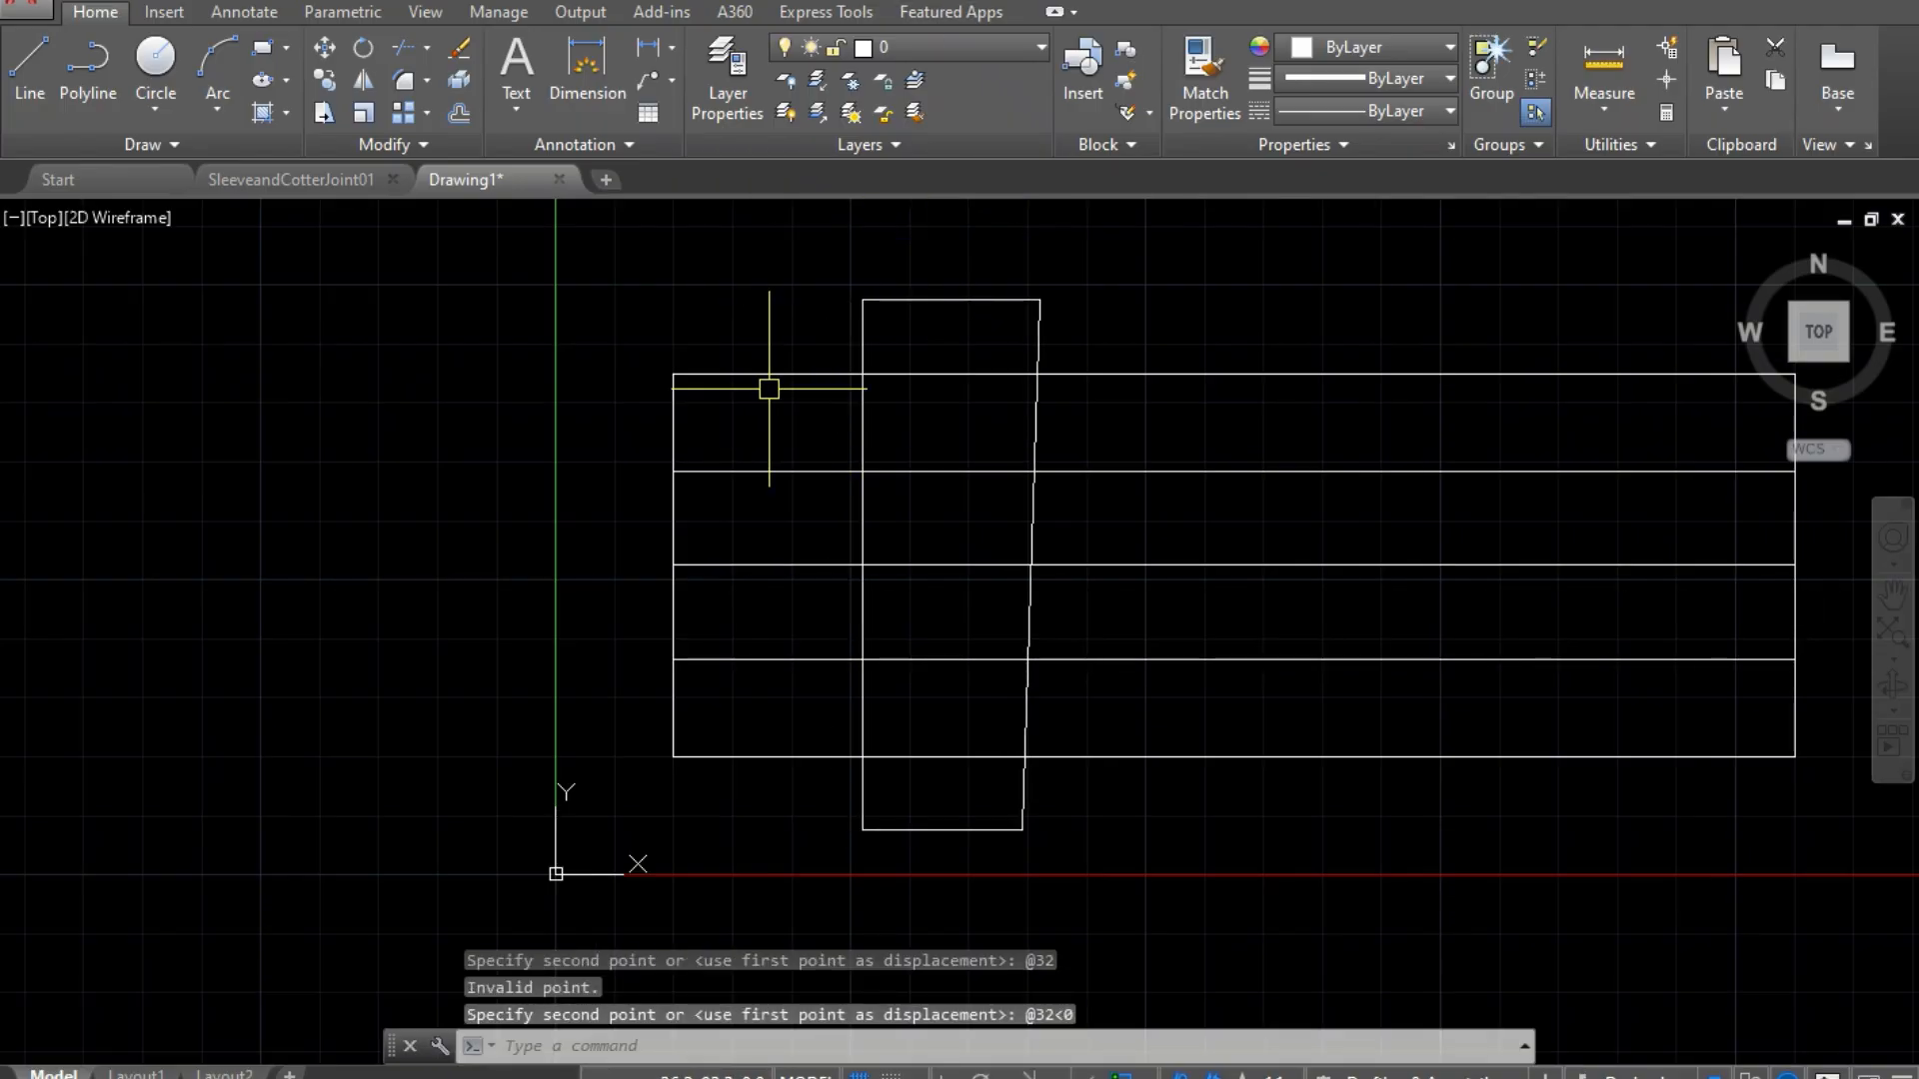
Step: Offset the cotter's left edge and its slanted right edge outward by 2 mm each
{"action": "scroll", "coordinate": [769, 389], "scroll_direction": "down", "scroll_amount": 2}
{"action": "scroll", "coordinate": [767, 386], "scroll_direction": "up", "scroll_amount": 2}
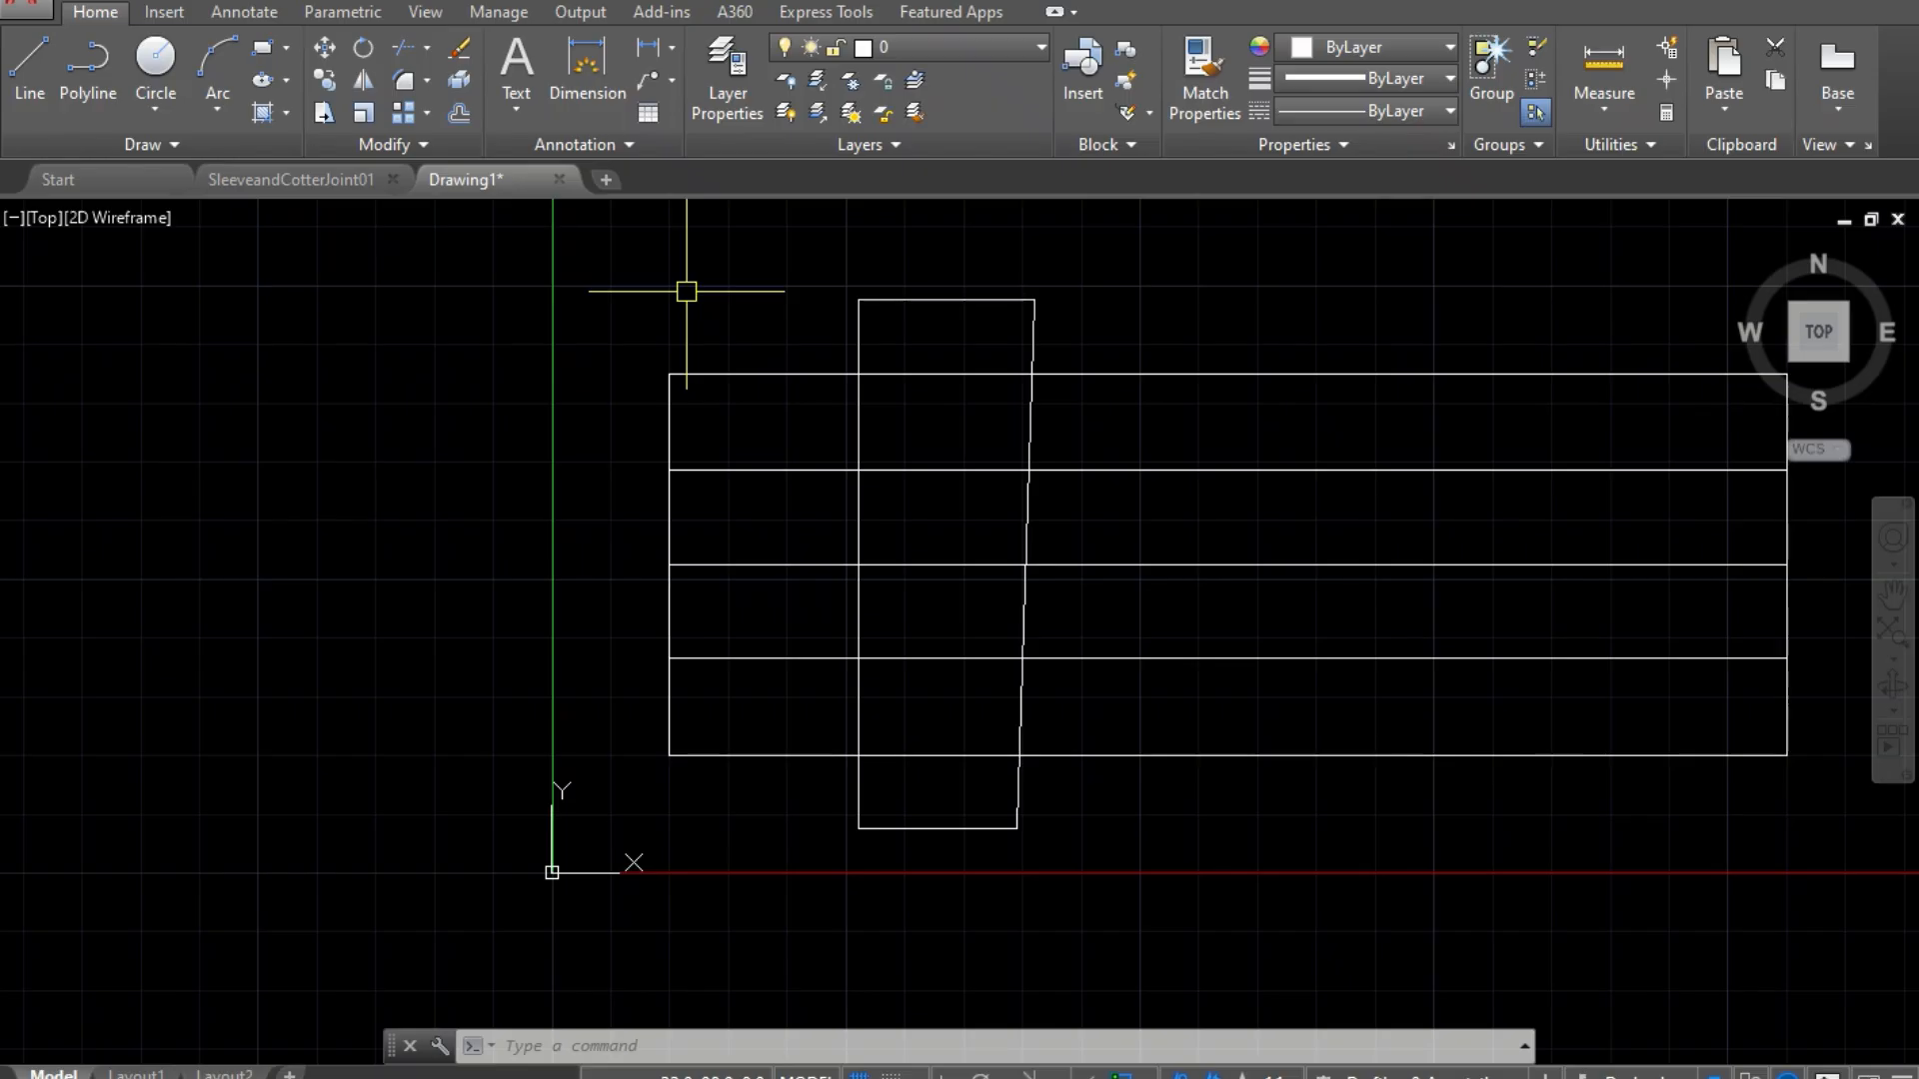
{"action": "type", "text": "o"}
{"action": "key", "text": "Return"}
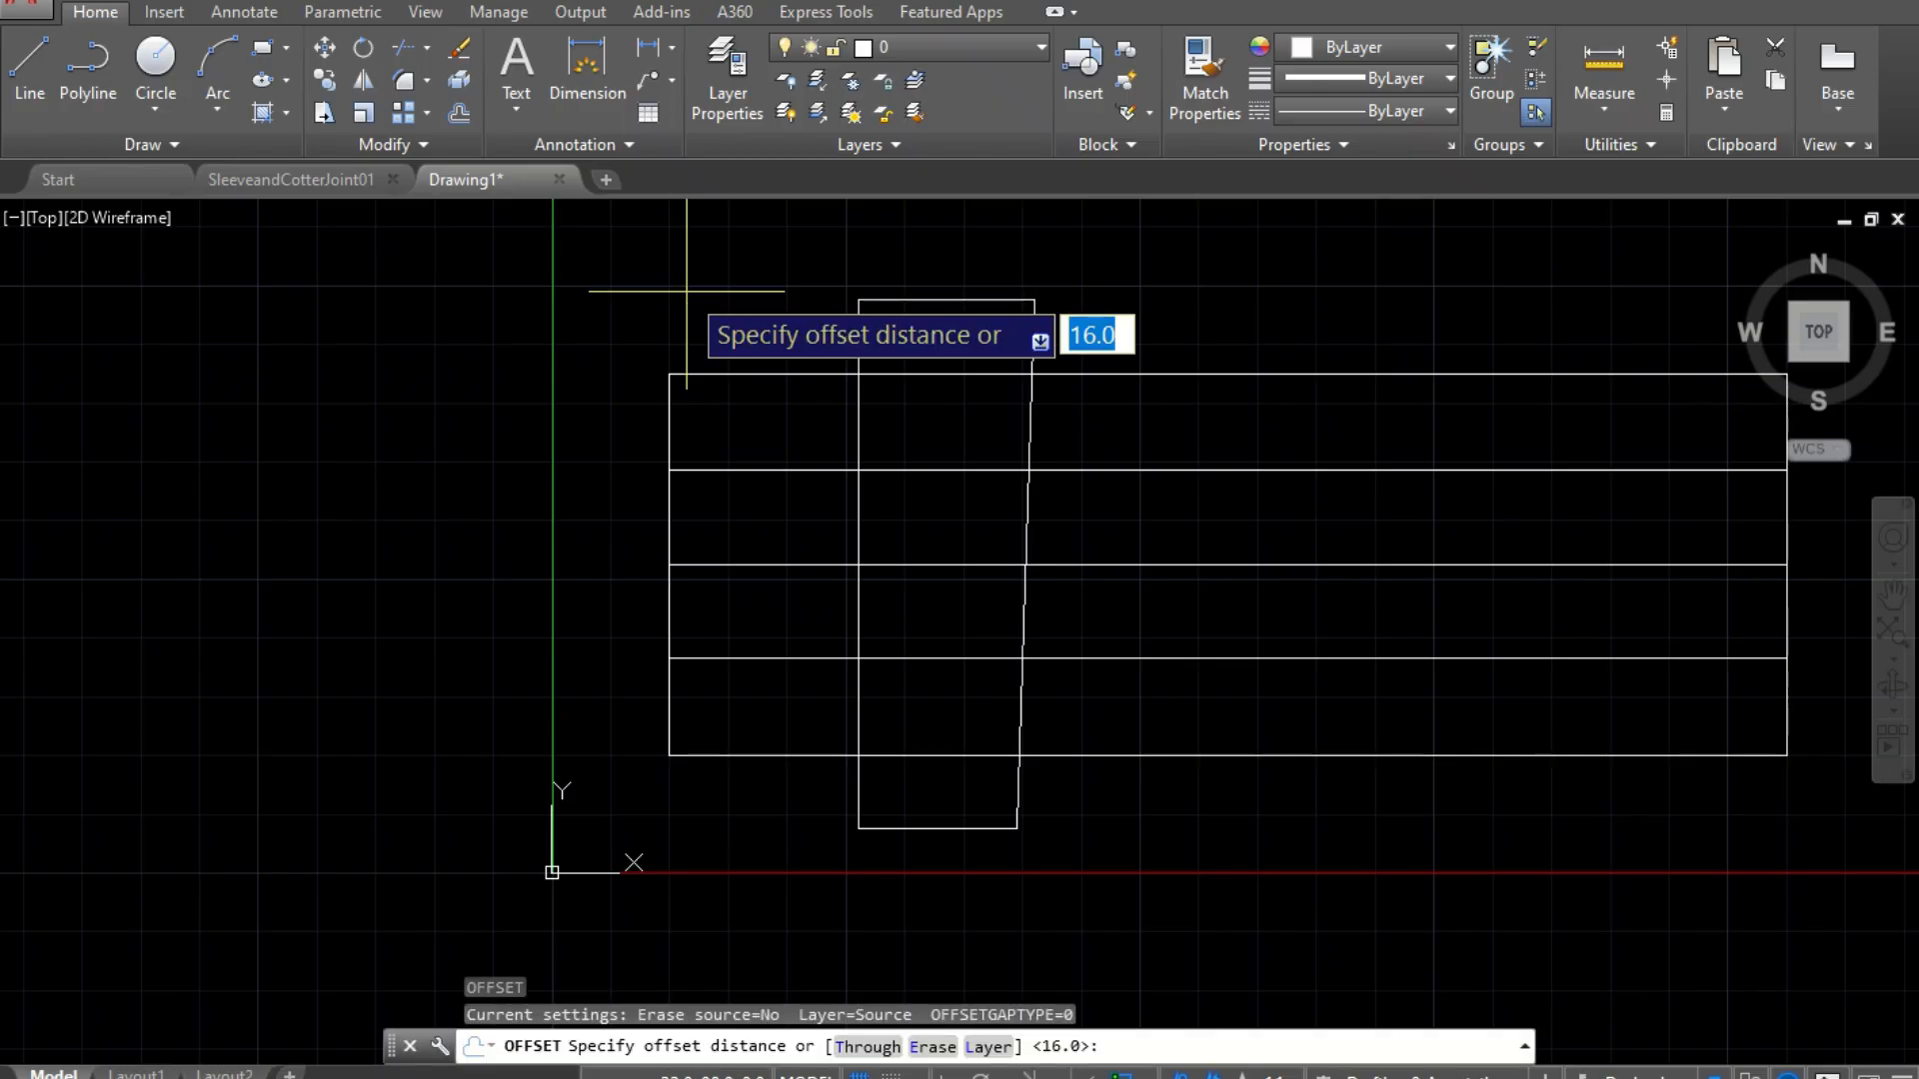
{"action": "type", "text": "2"}
{"action": "key", "text": "Return"}
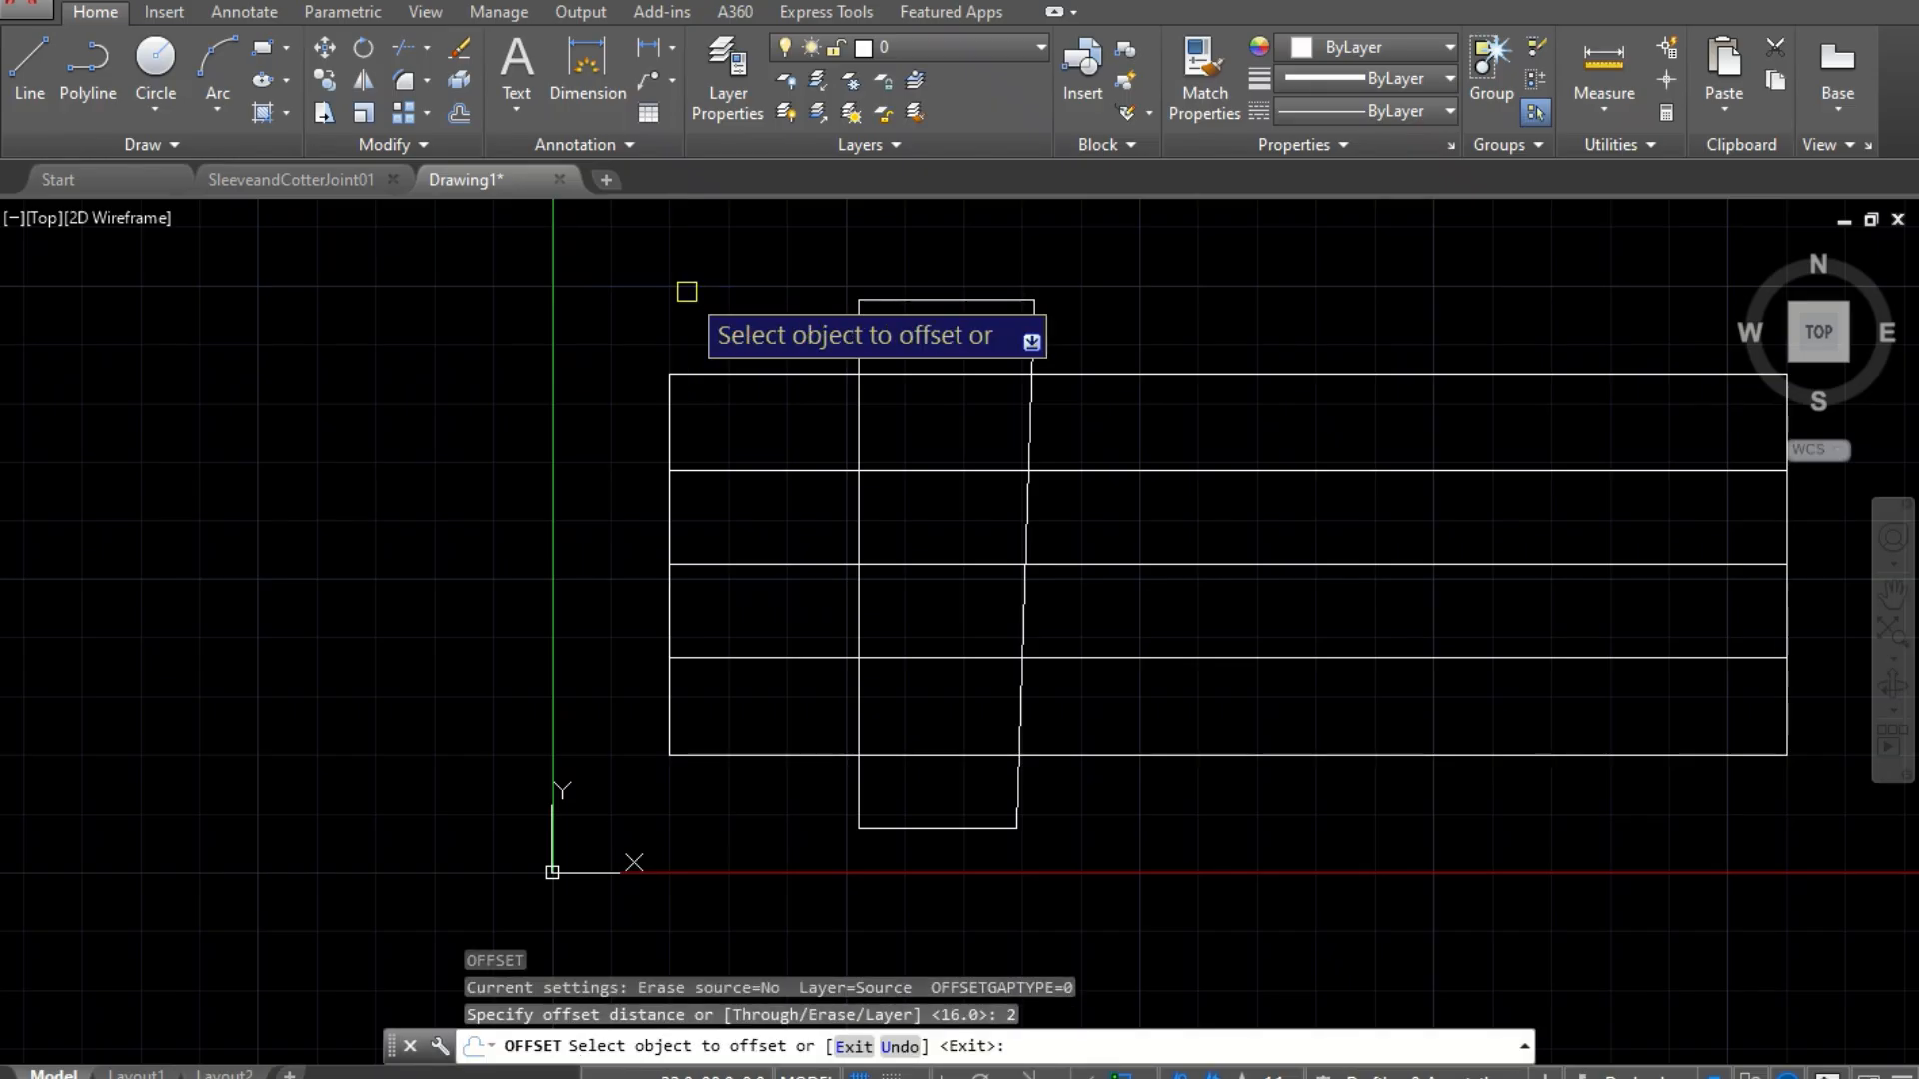
{"action": "left_click", "coordinate": [858, 421]}
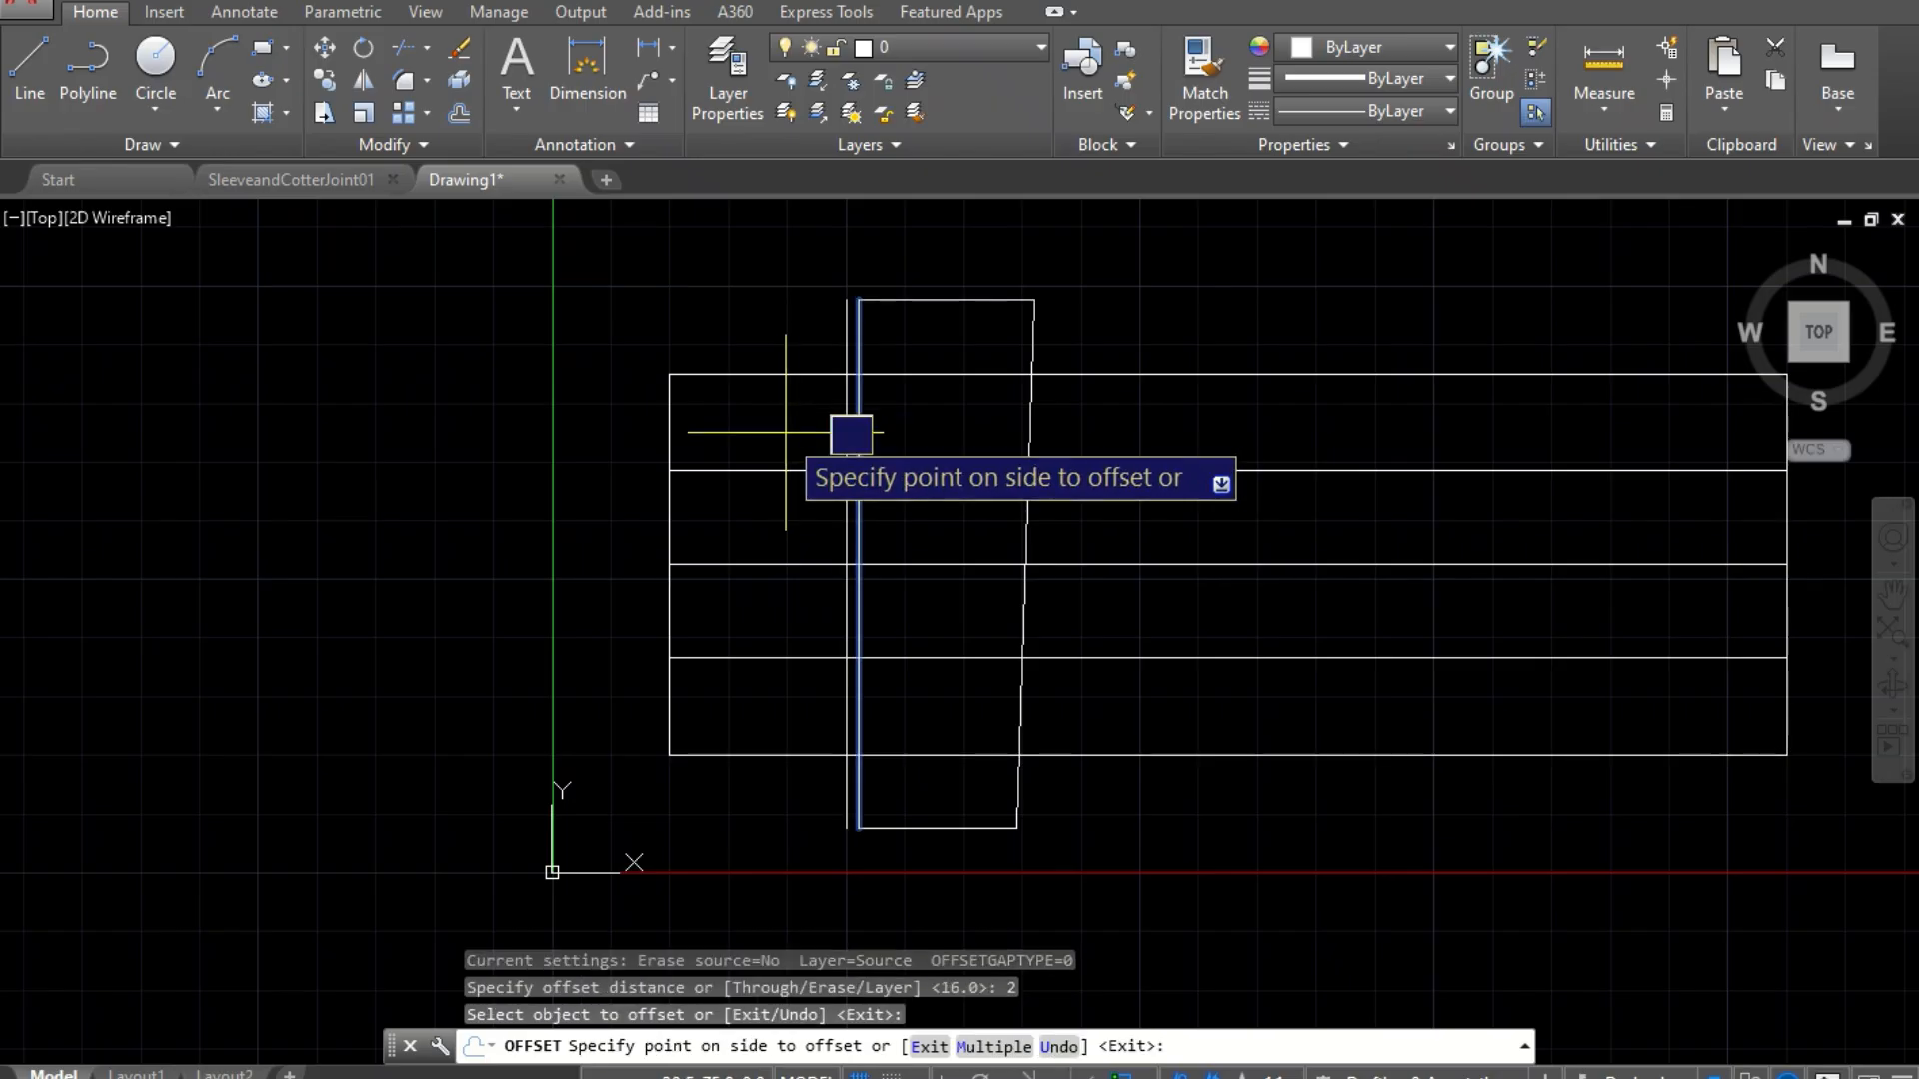
{"action": "left_click", "coordinate": [838, 427]}
{"action": "left_click", "coordinate": [1031, 414]}
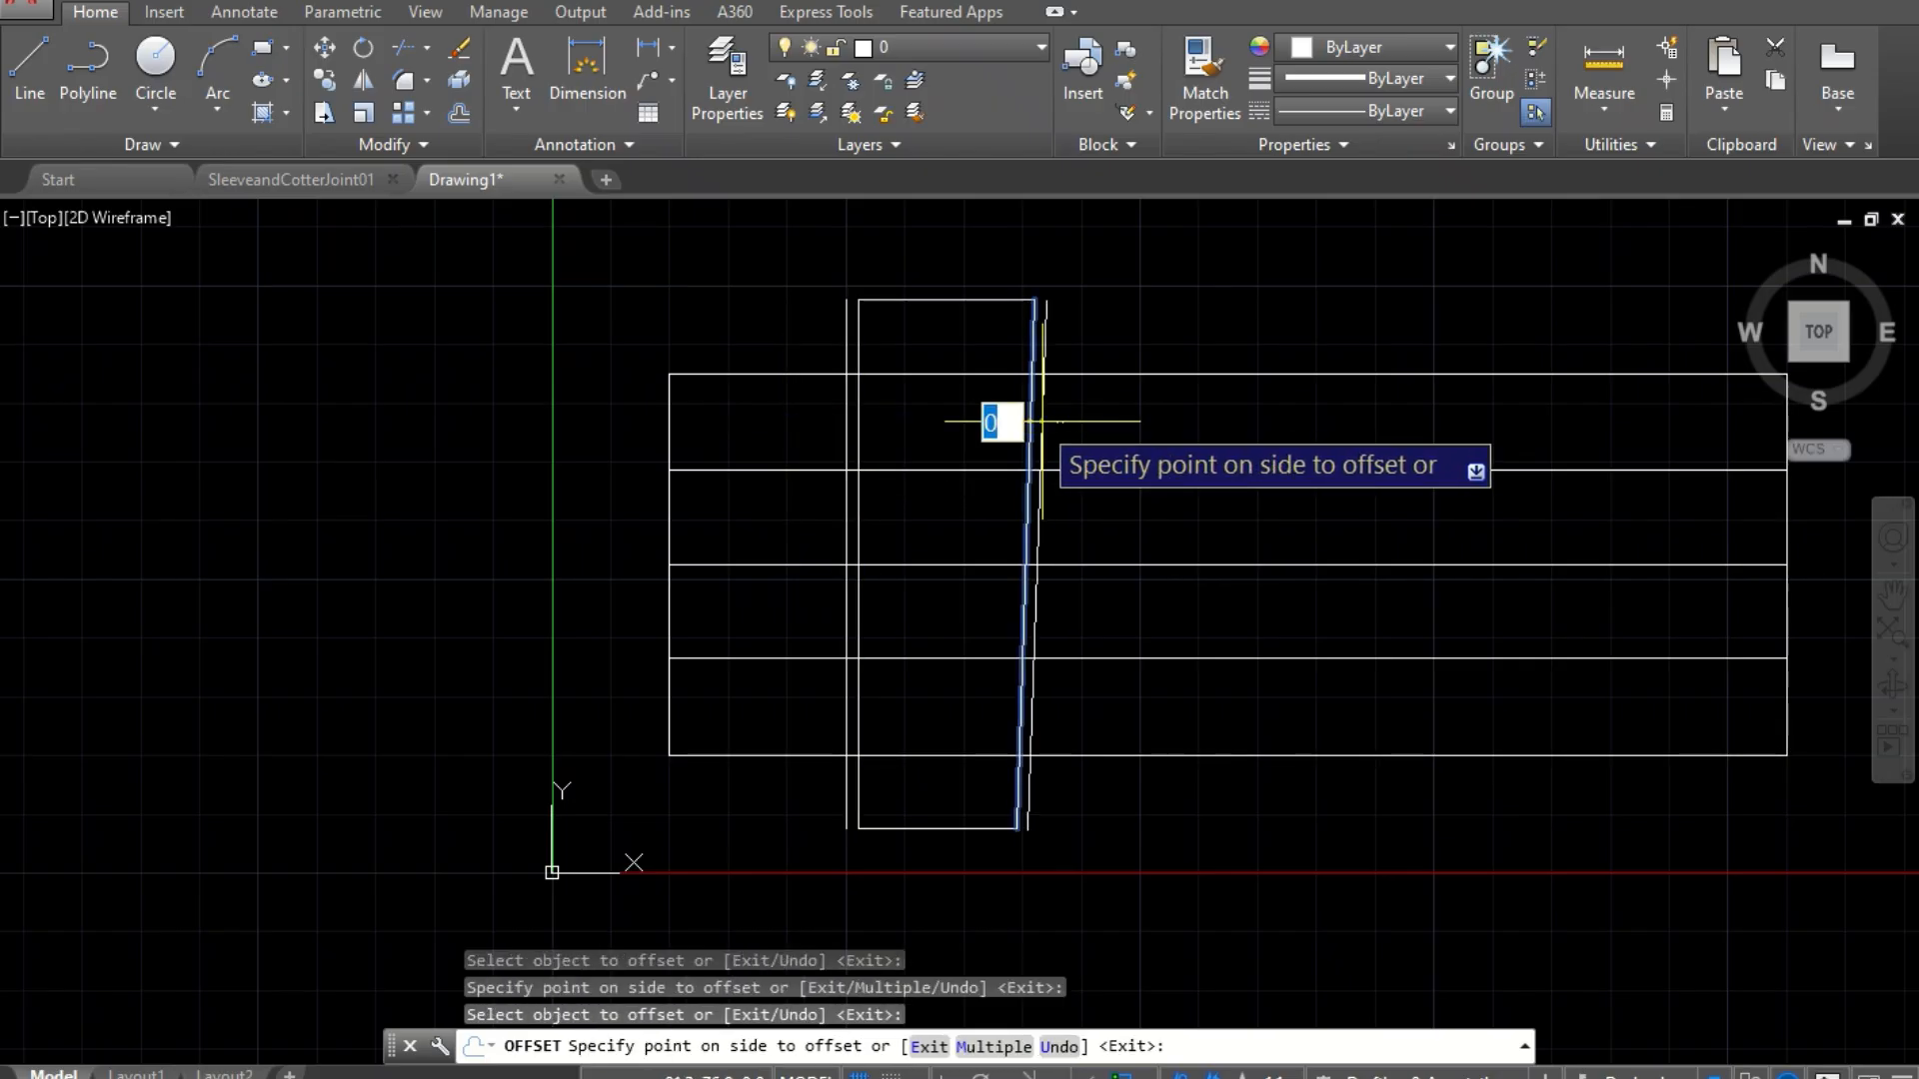
{"action": "left_click", "coordinate": [1122, 417]}
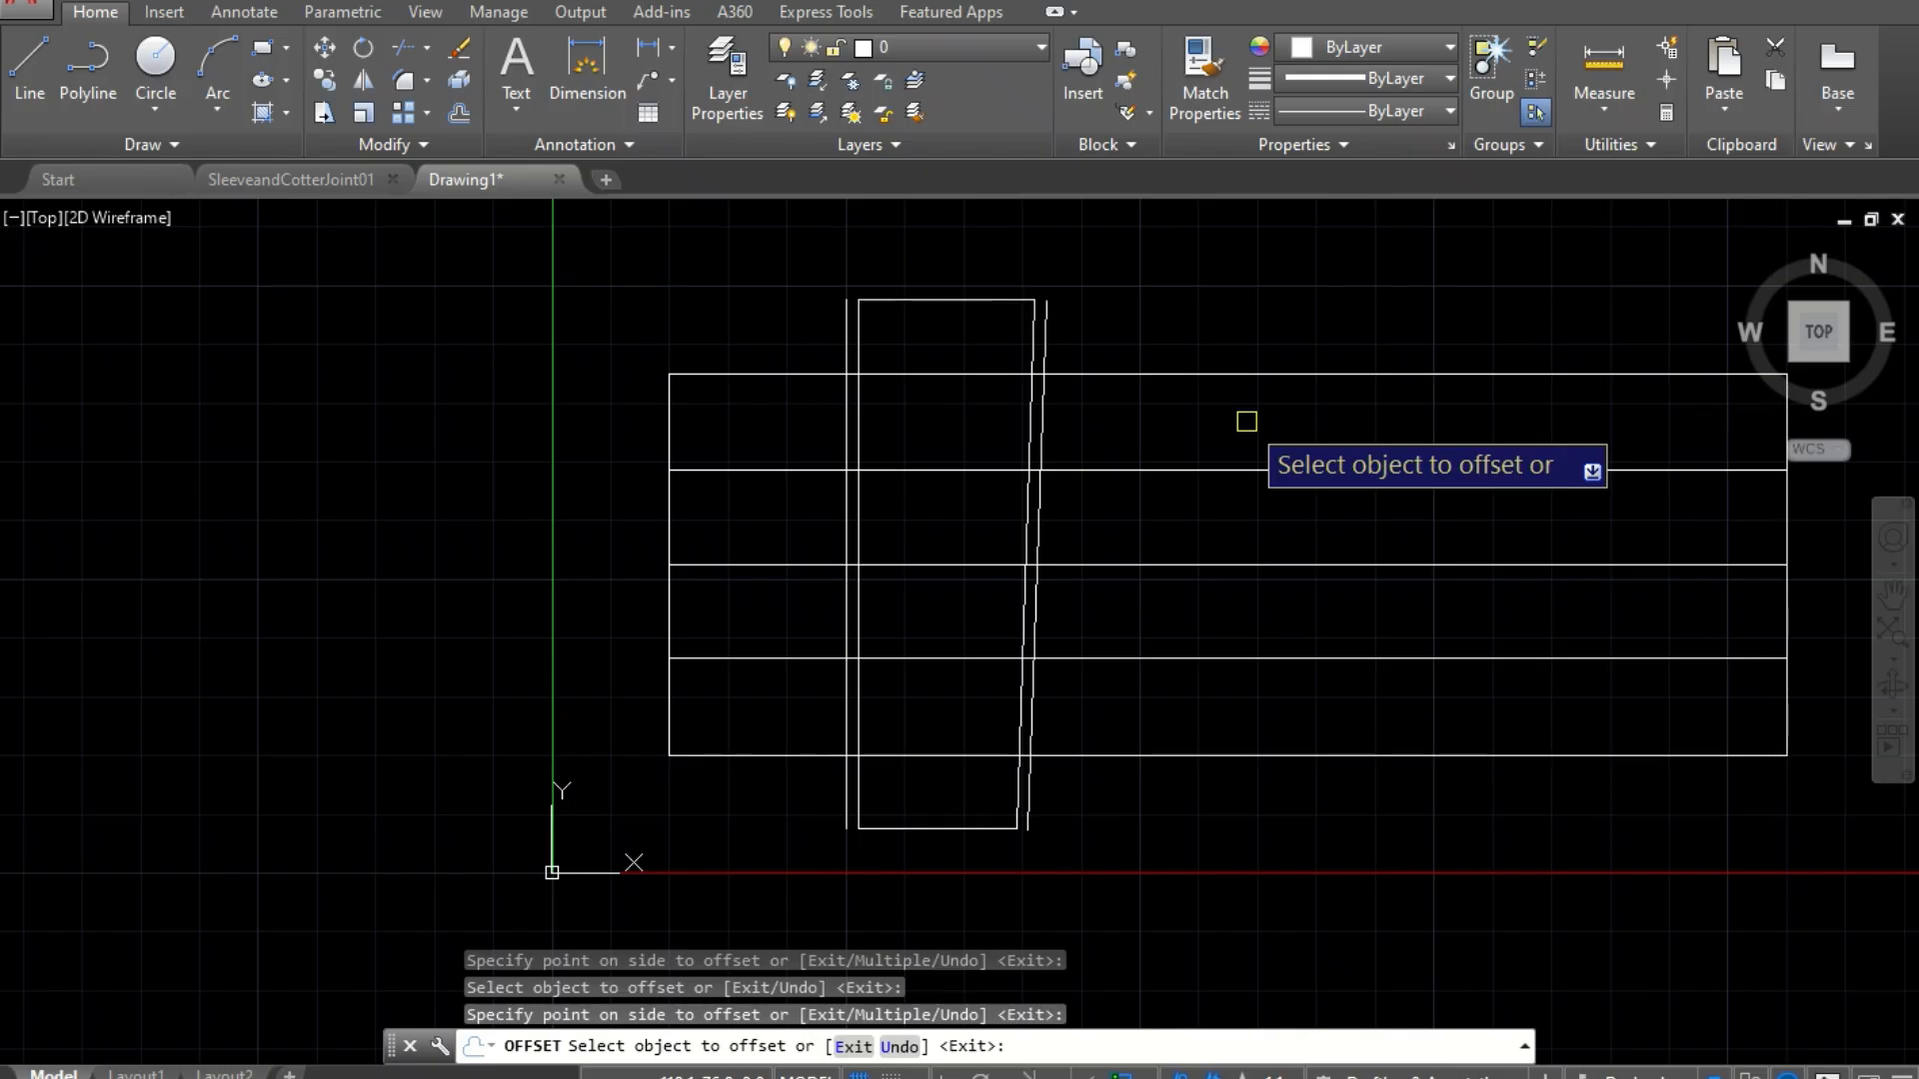
{"action": "key", "text": "Return"}
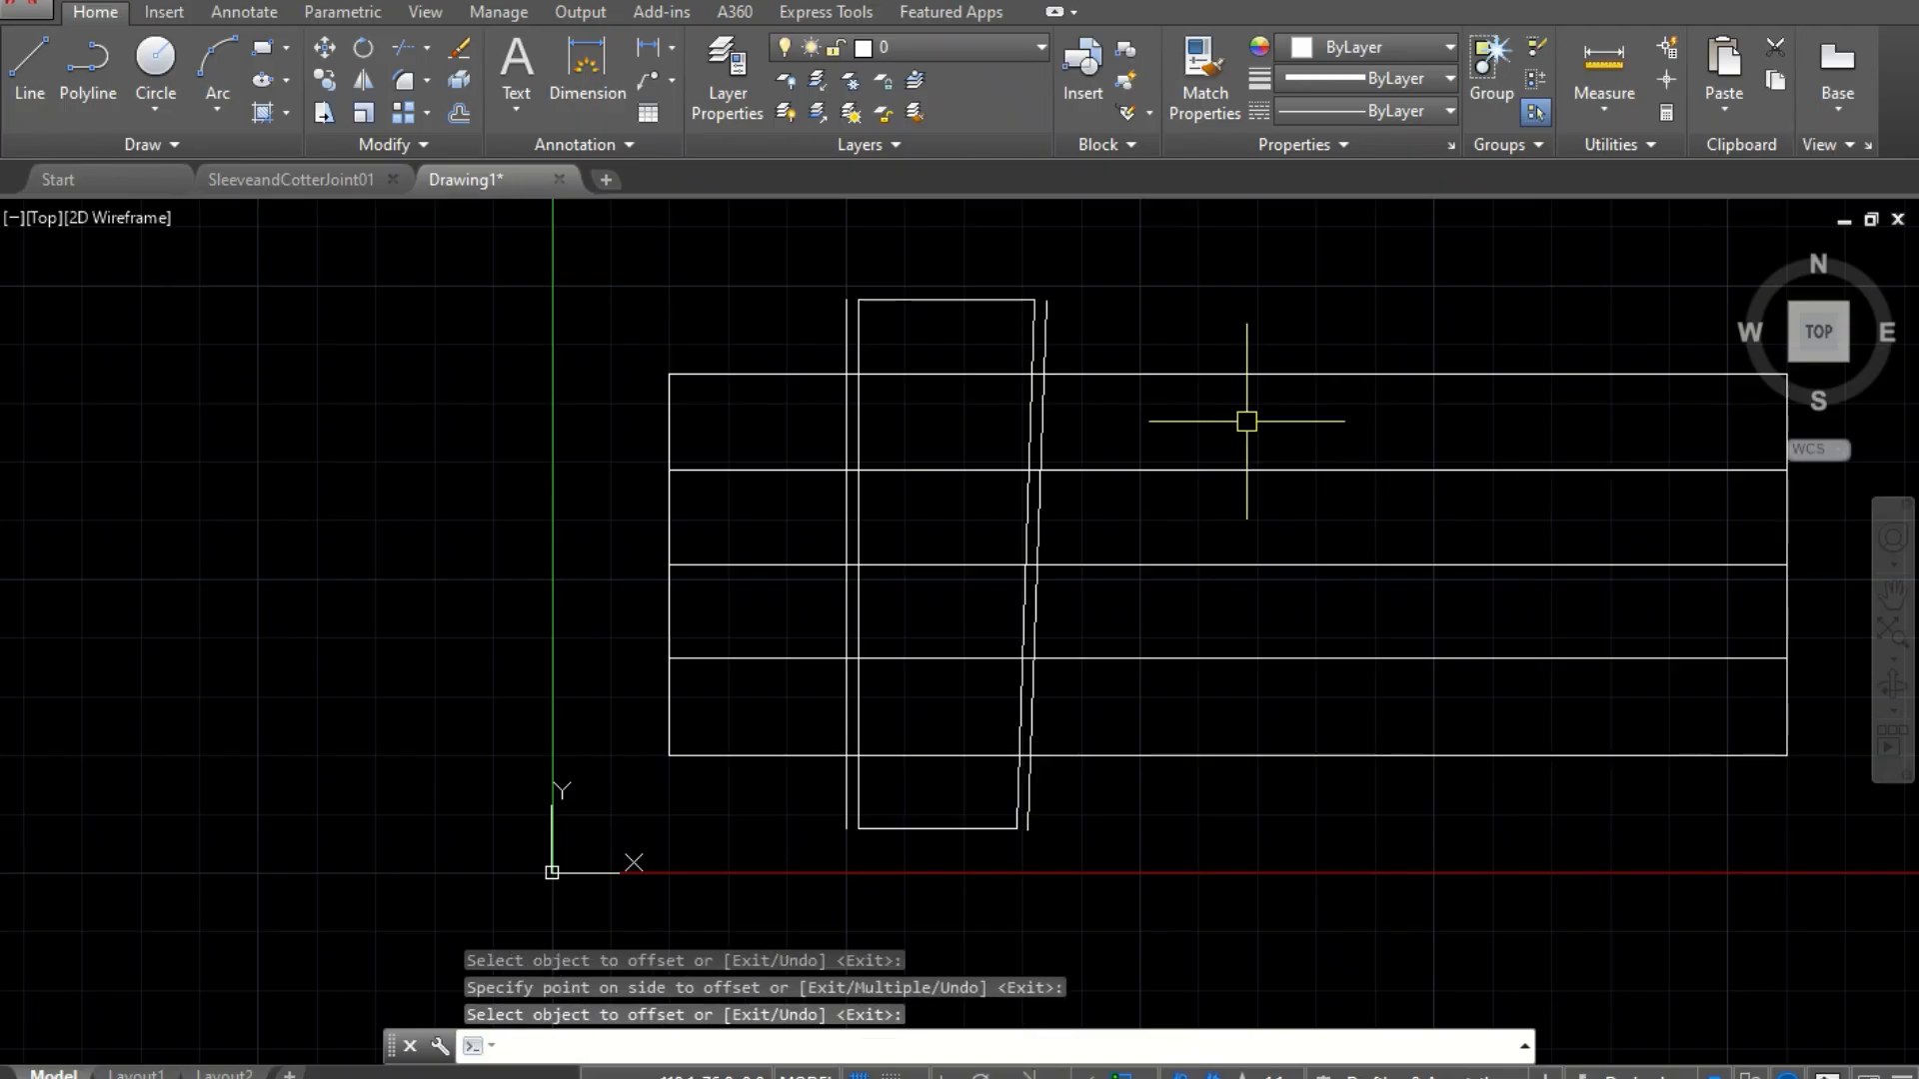
Step: Trim the offset lines against the sleeve edges and shaft lines, keeping the left one between the shaft lines and the right one in both sleeve walls
{"action": "type", "text": "TR"}
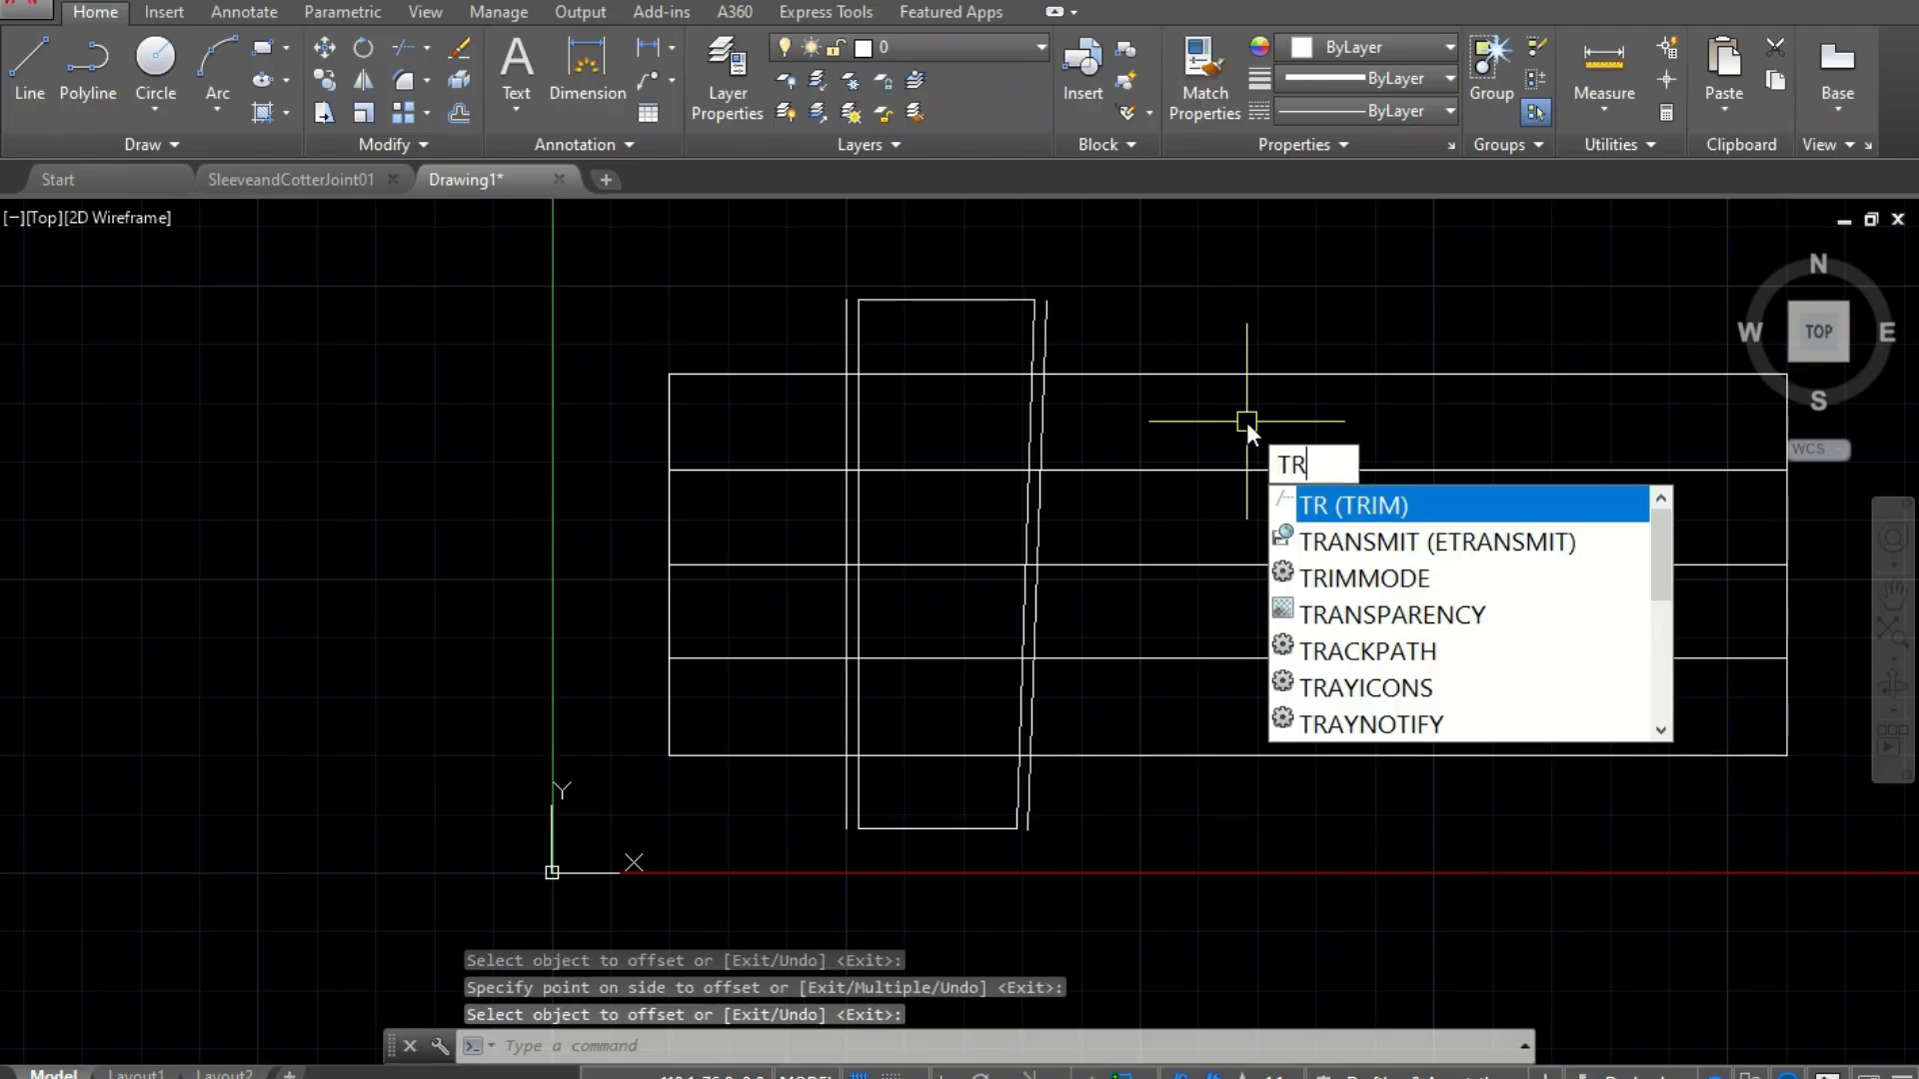
{"action": "key", "text": "Return"}
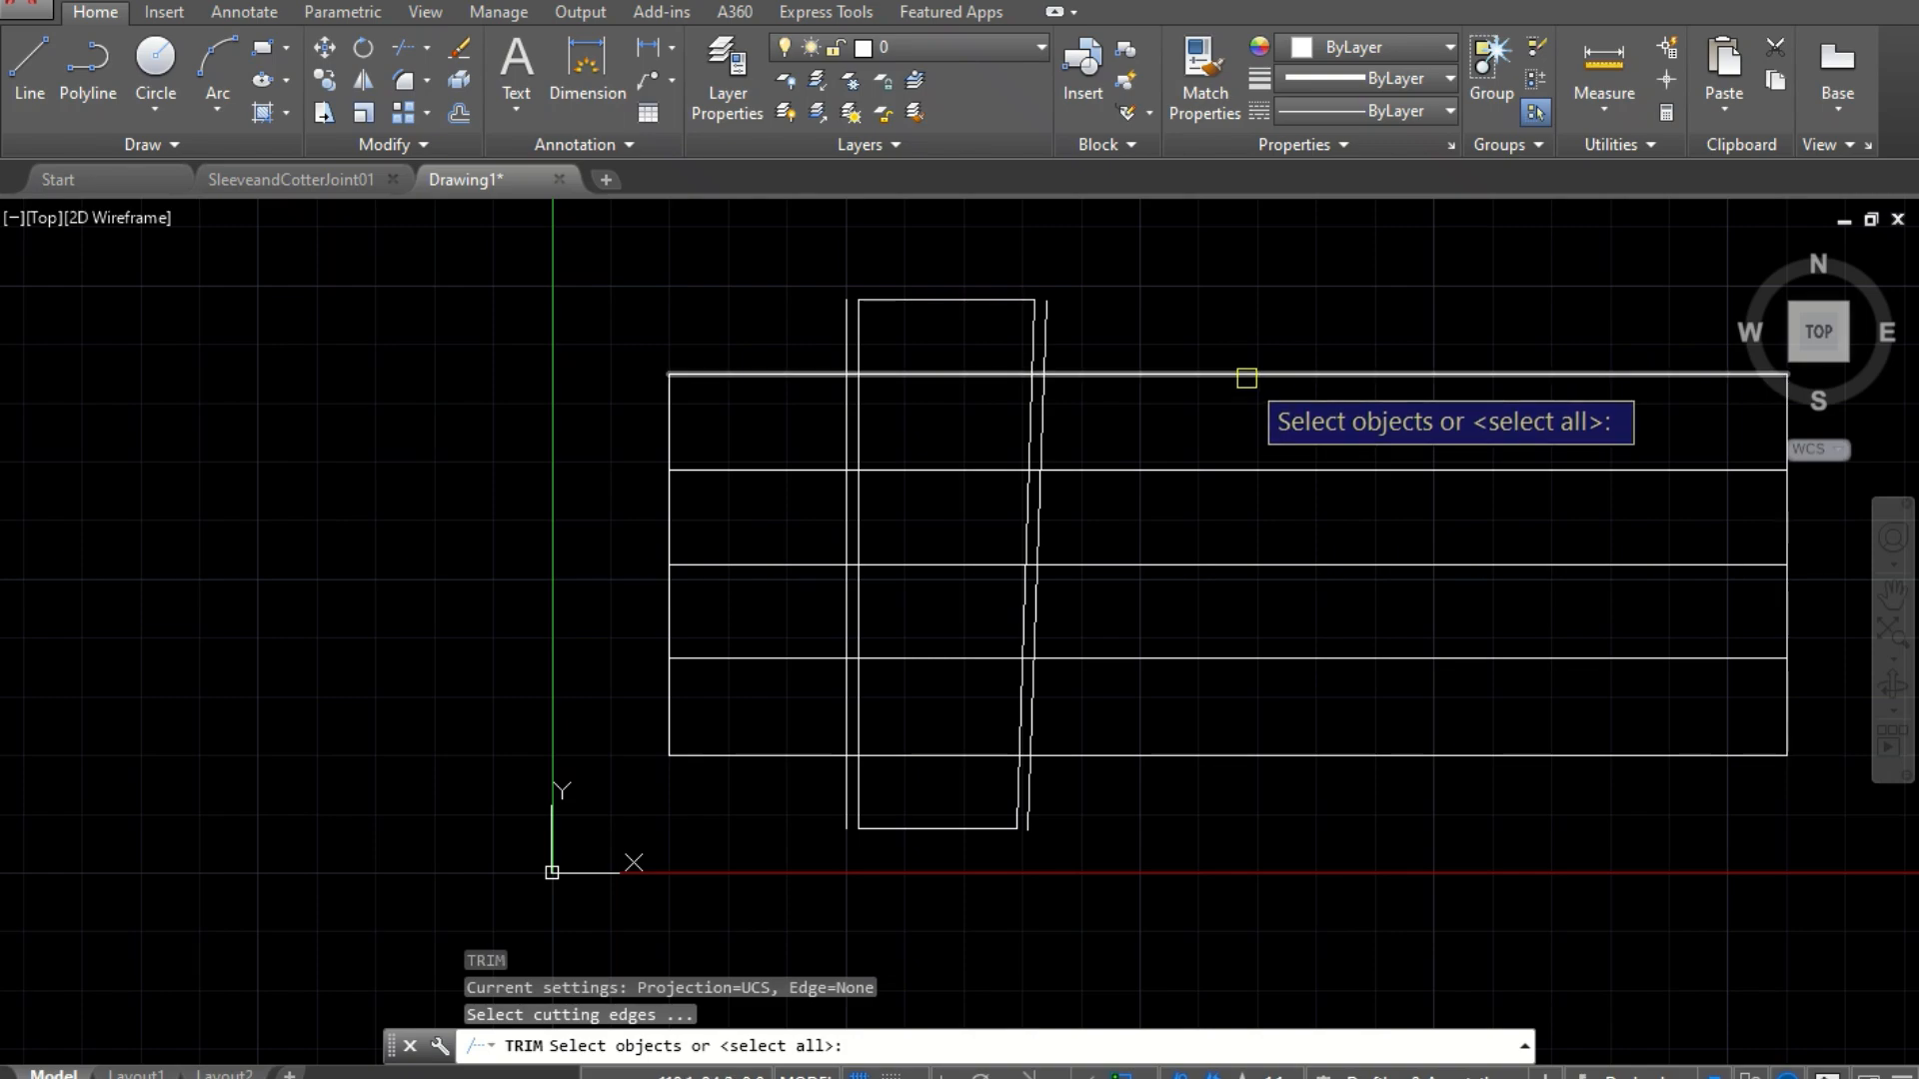
{"action": "left_click", "coordinate": [1246, 376]}
{"action": "left_click", "coordinate": [1254, 470]}
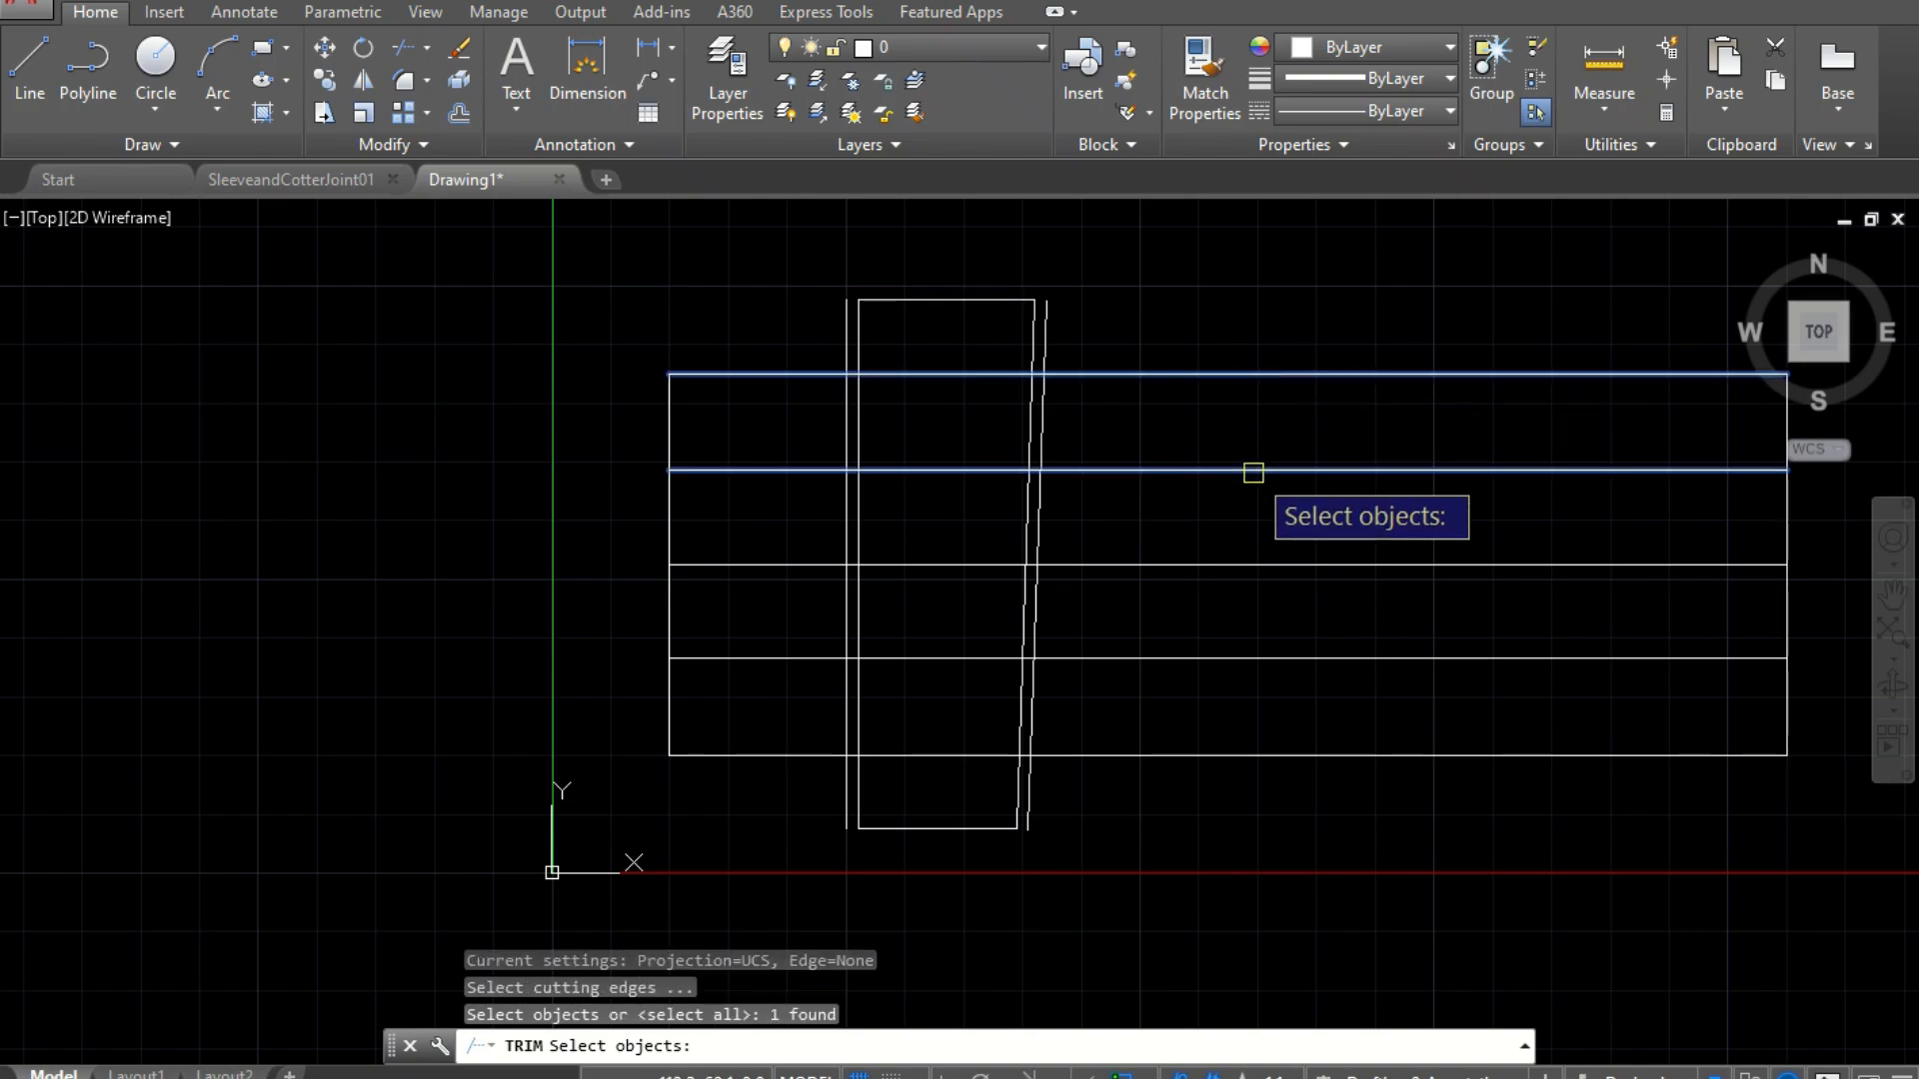
{"action": "left_click", "coordinate": [1246, 566]}
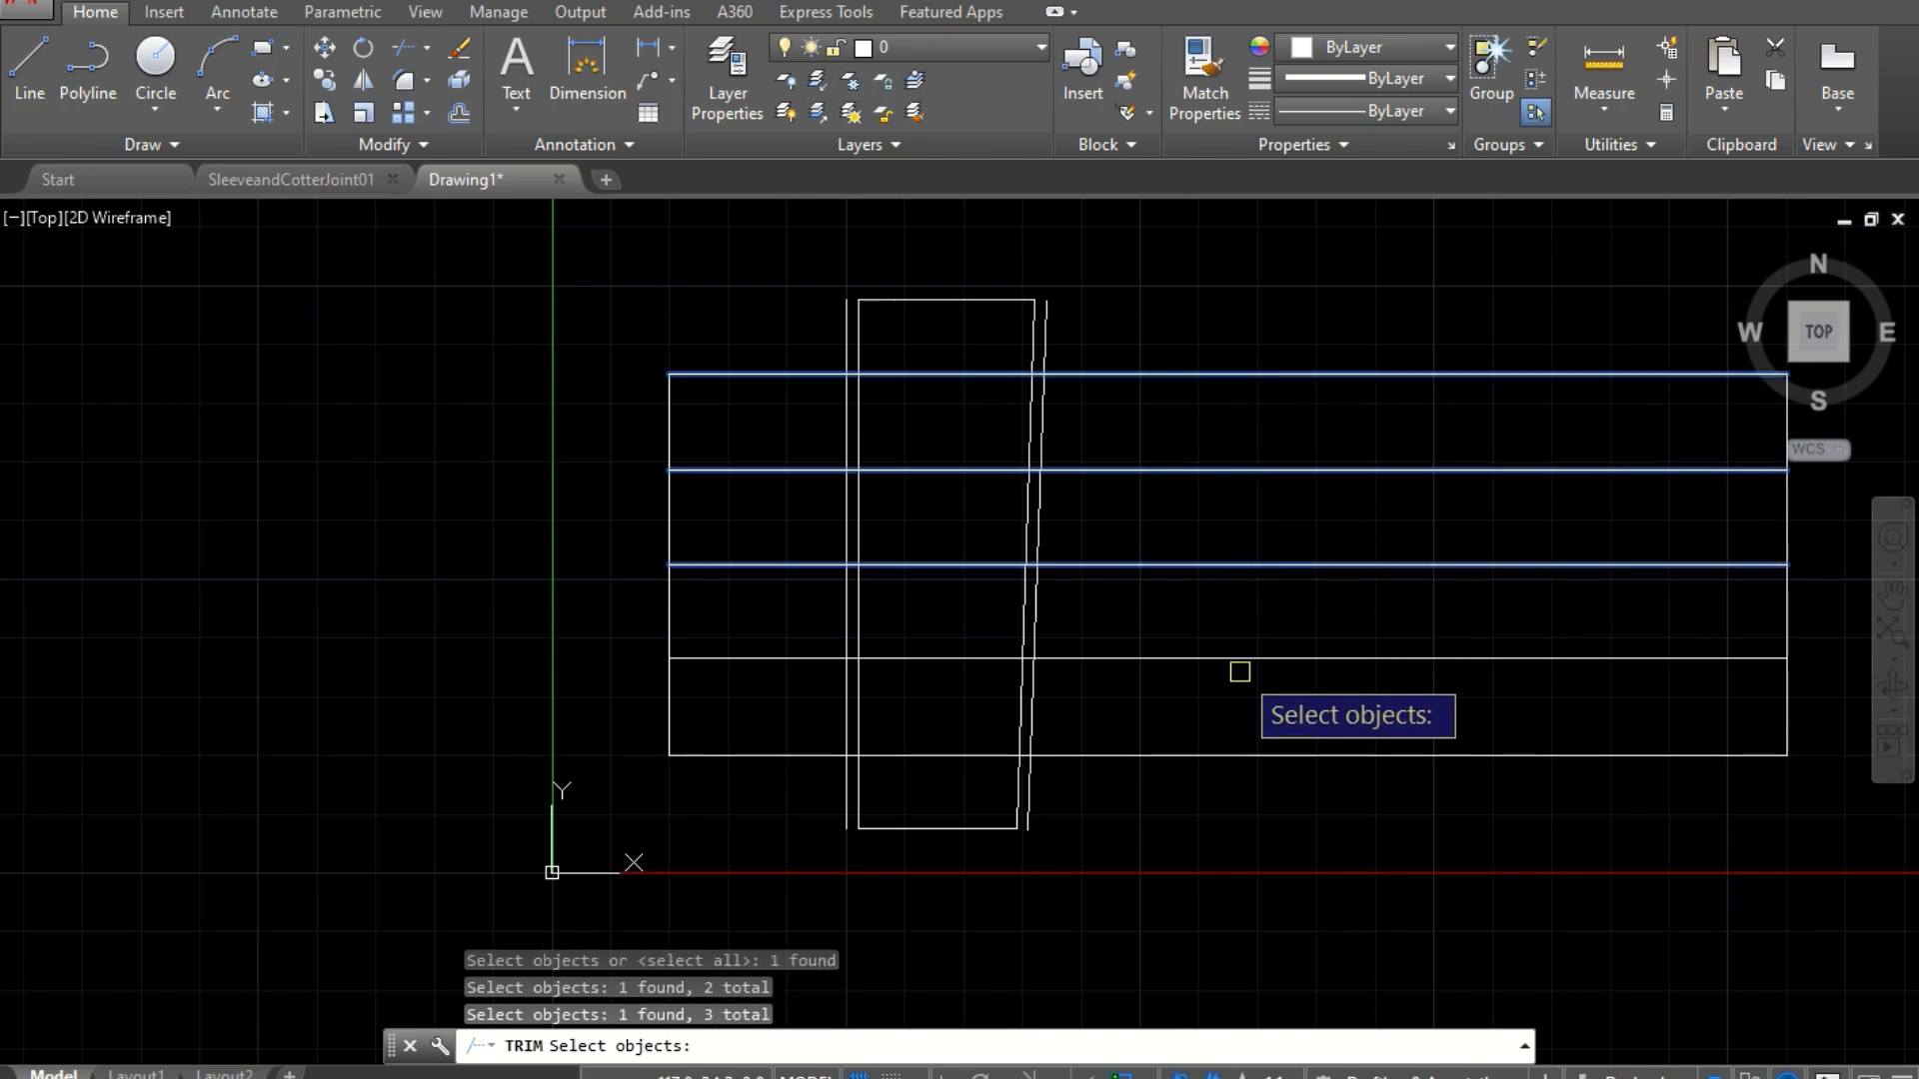
{"action": "left_click", "coordinate": [1255, 566], "text": "shift"}
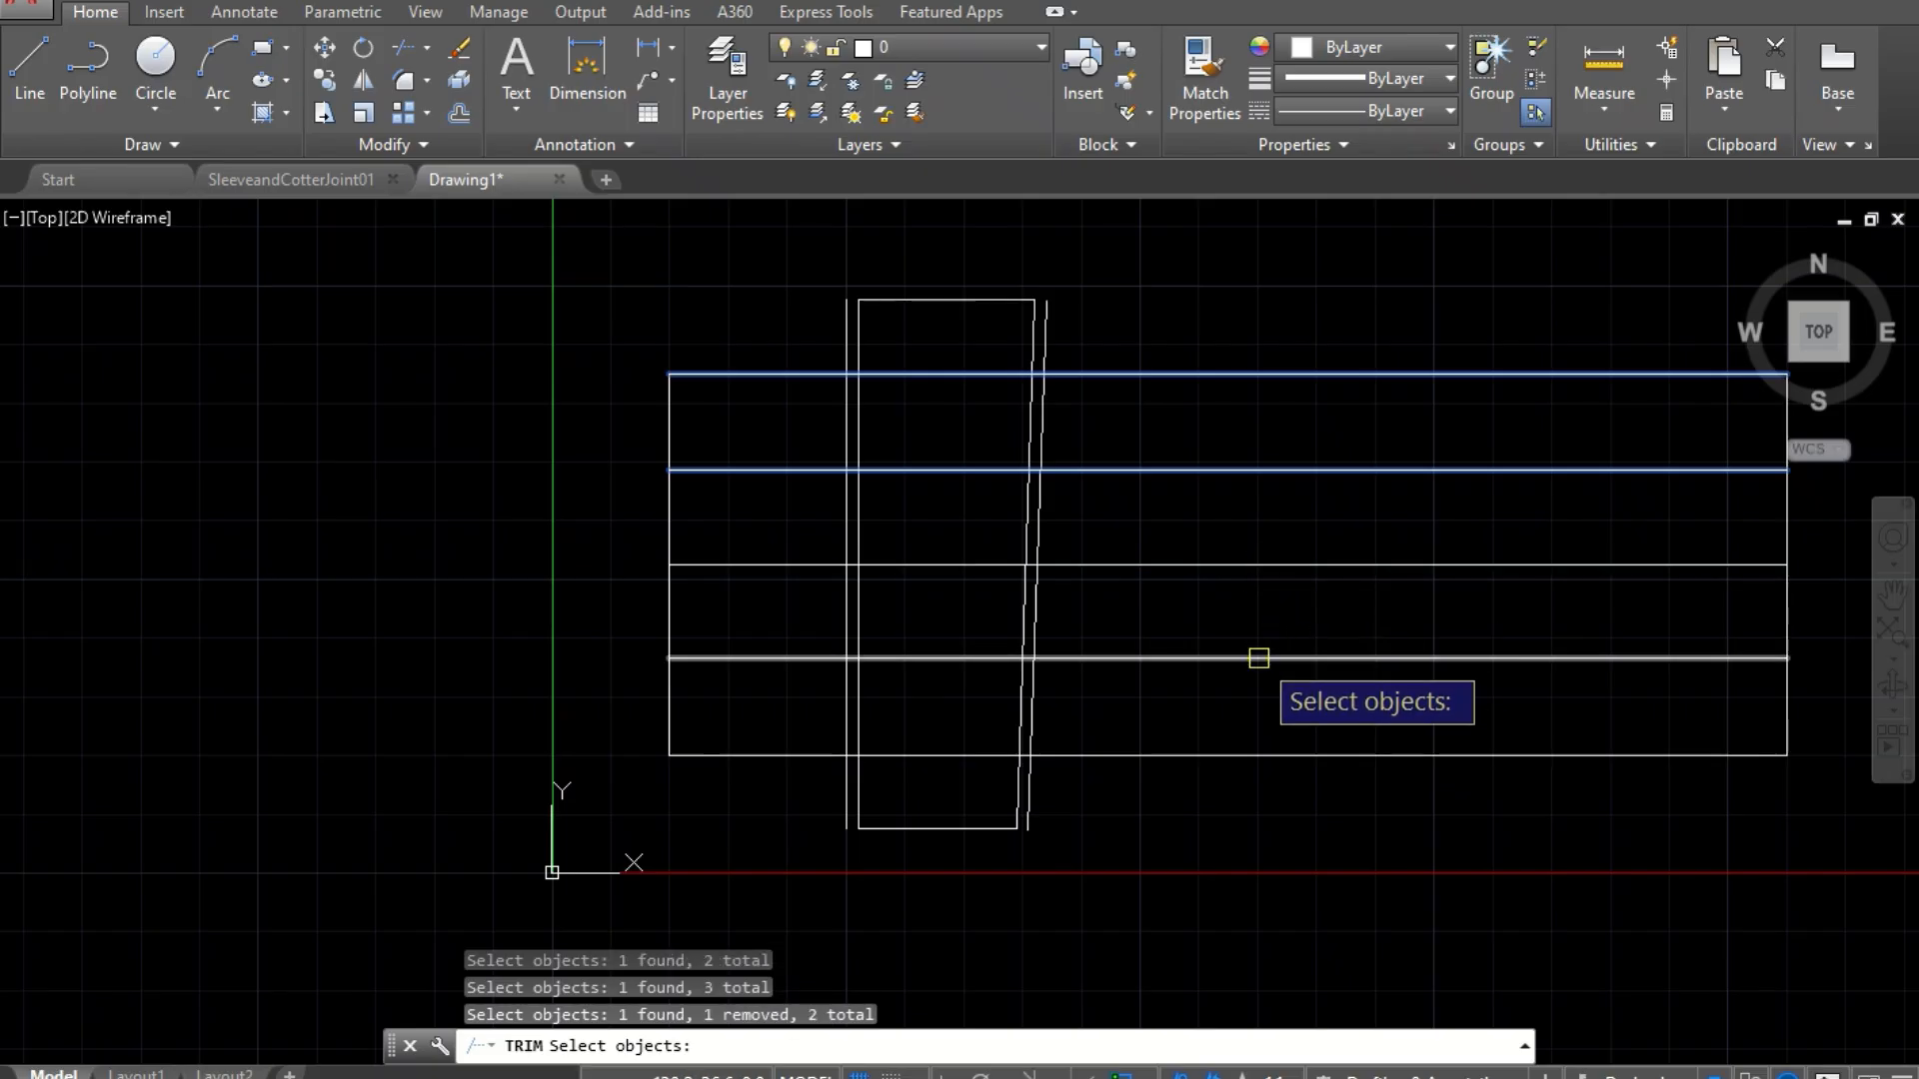
{"action": "left_click", "coordinate": [1258, 657]}
{"action": "left_click", "coordinate": [1224, 756]}
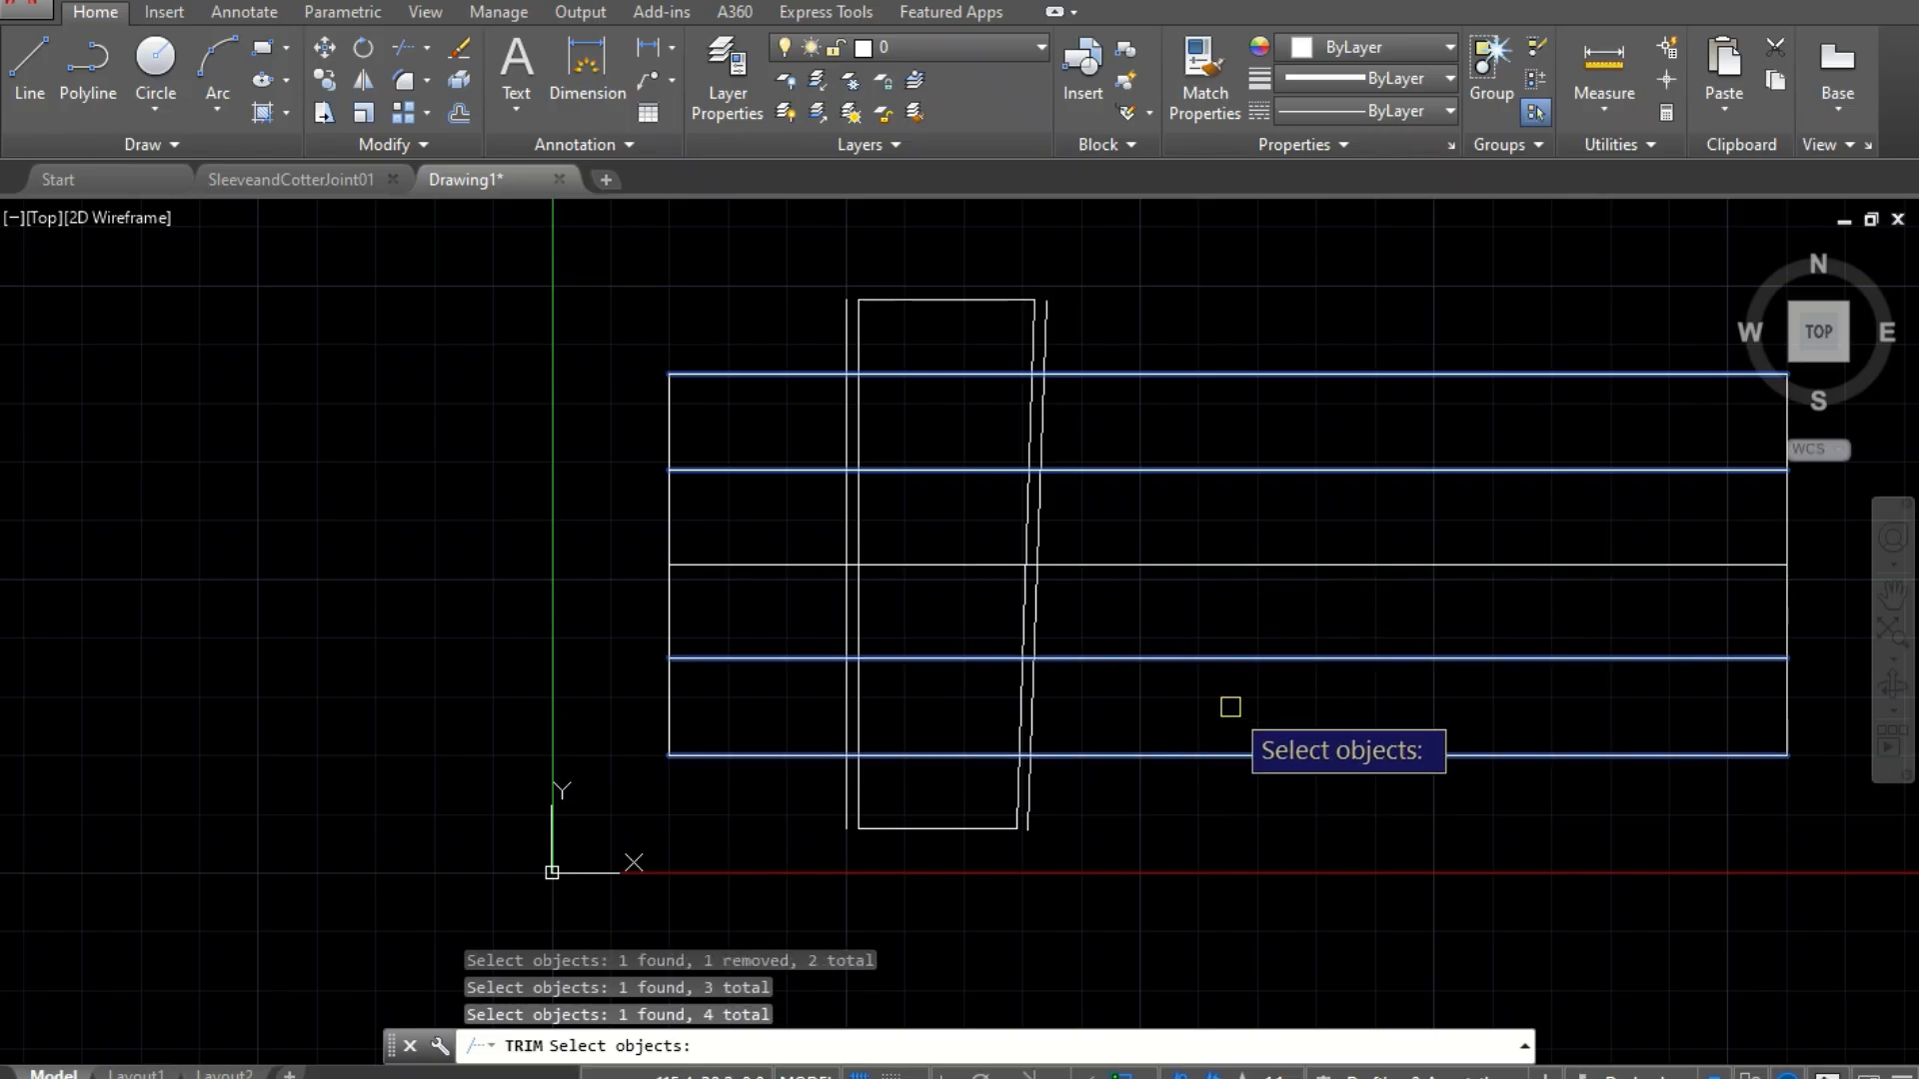
{"action": "key", "text": "Return"}
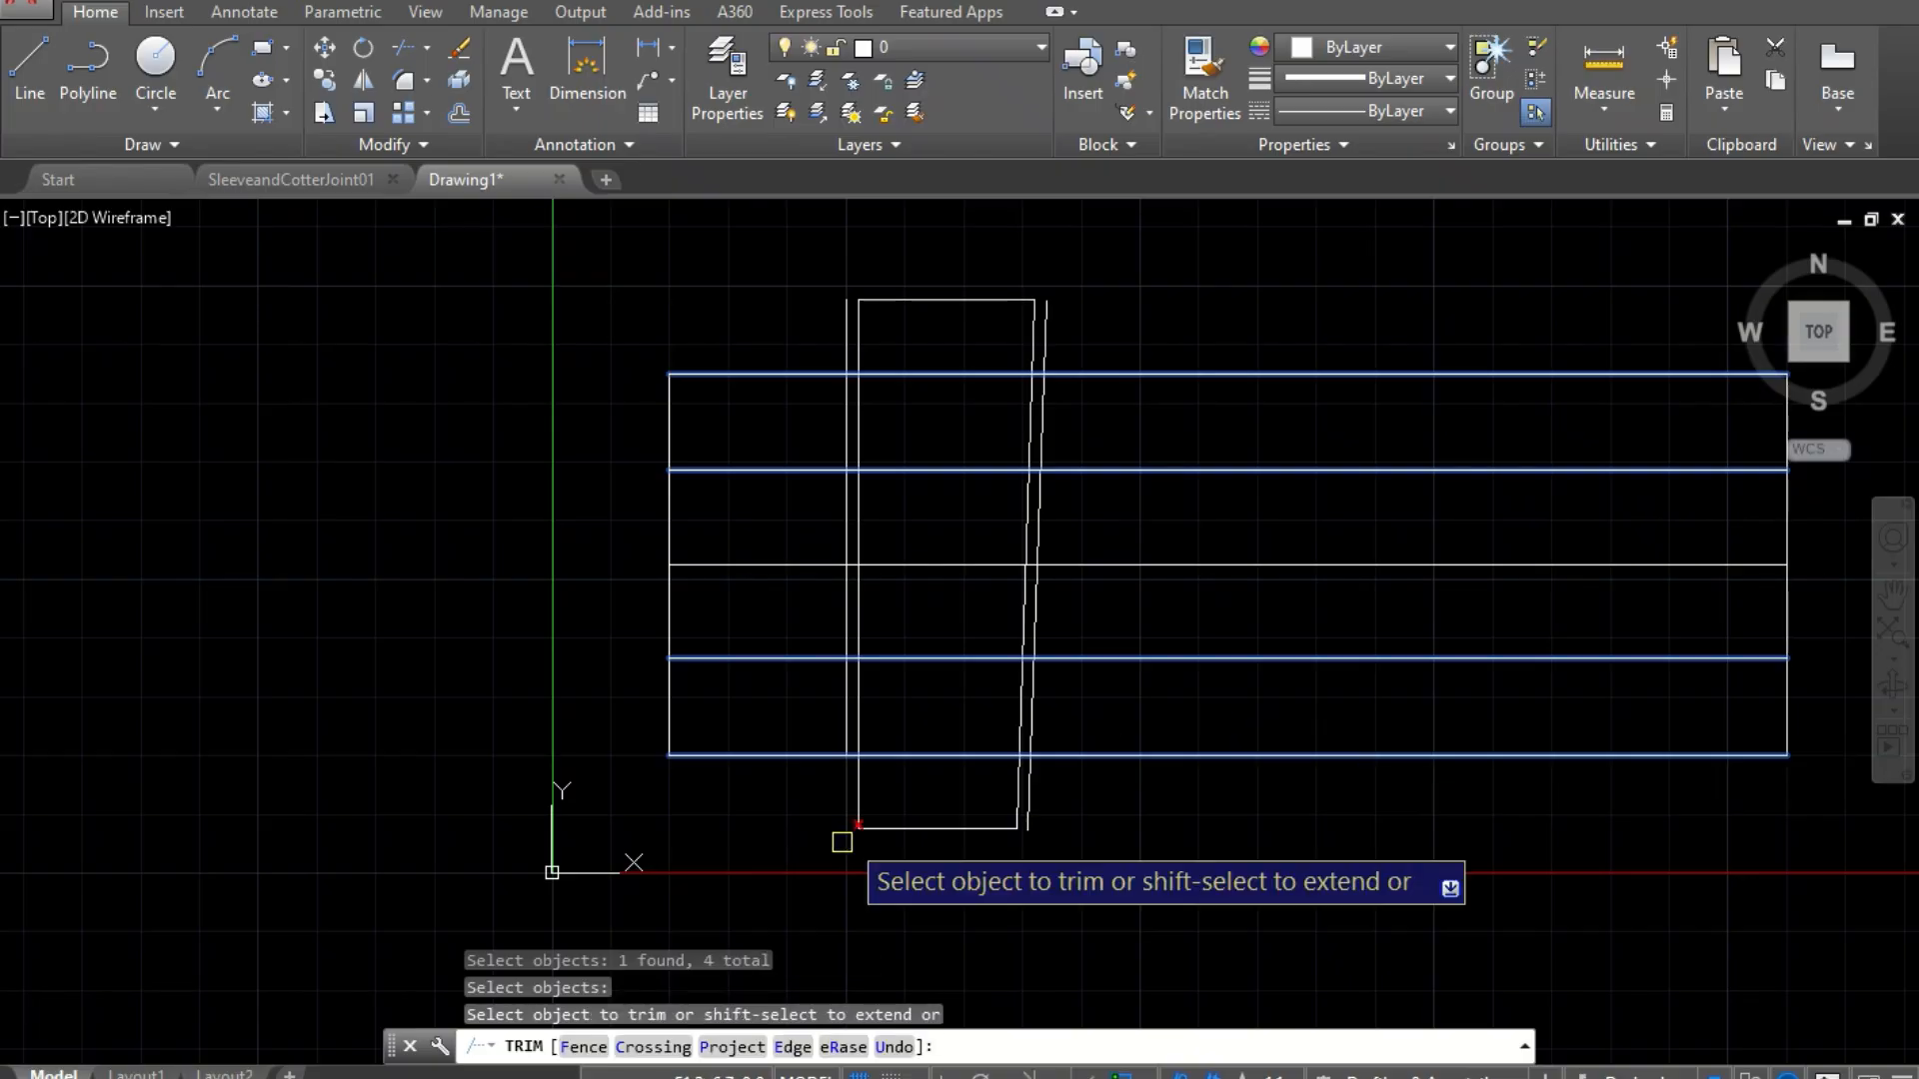
{"action": "left_click", "coordinate": [845, 801]}
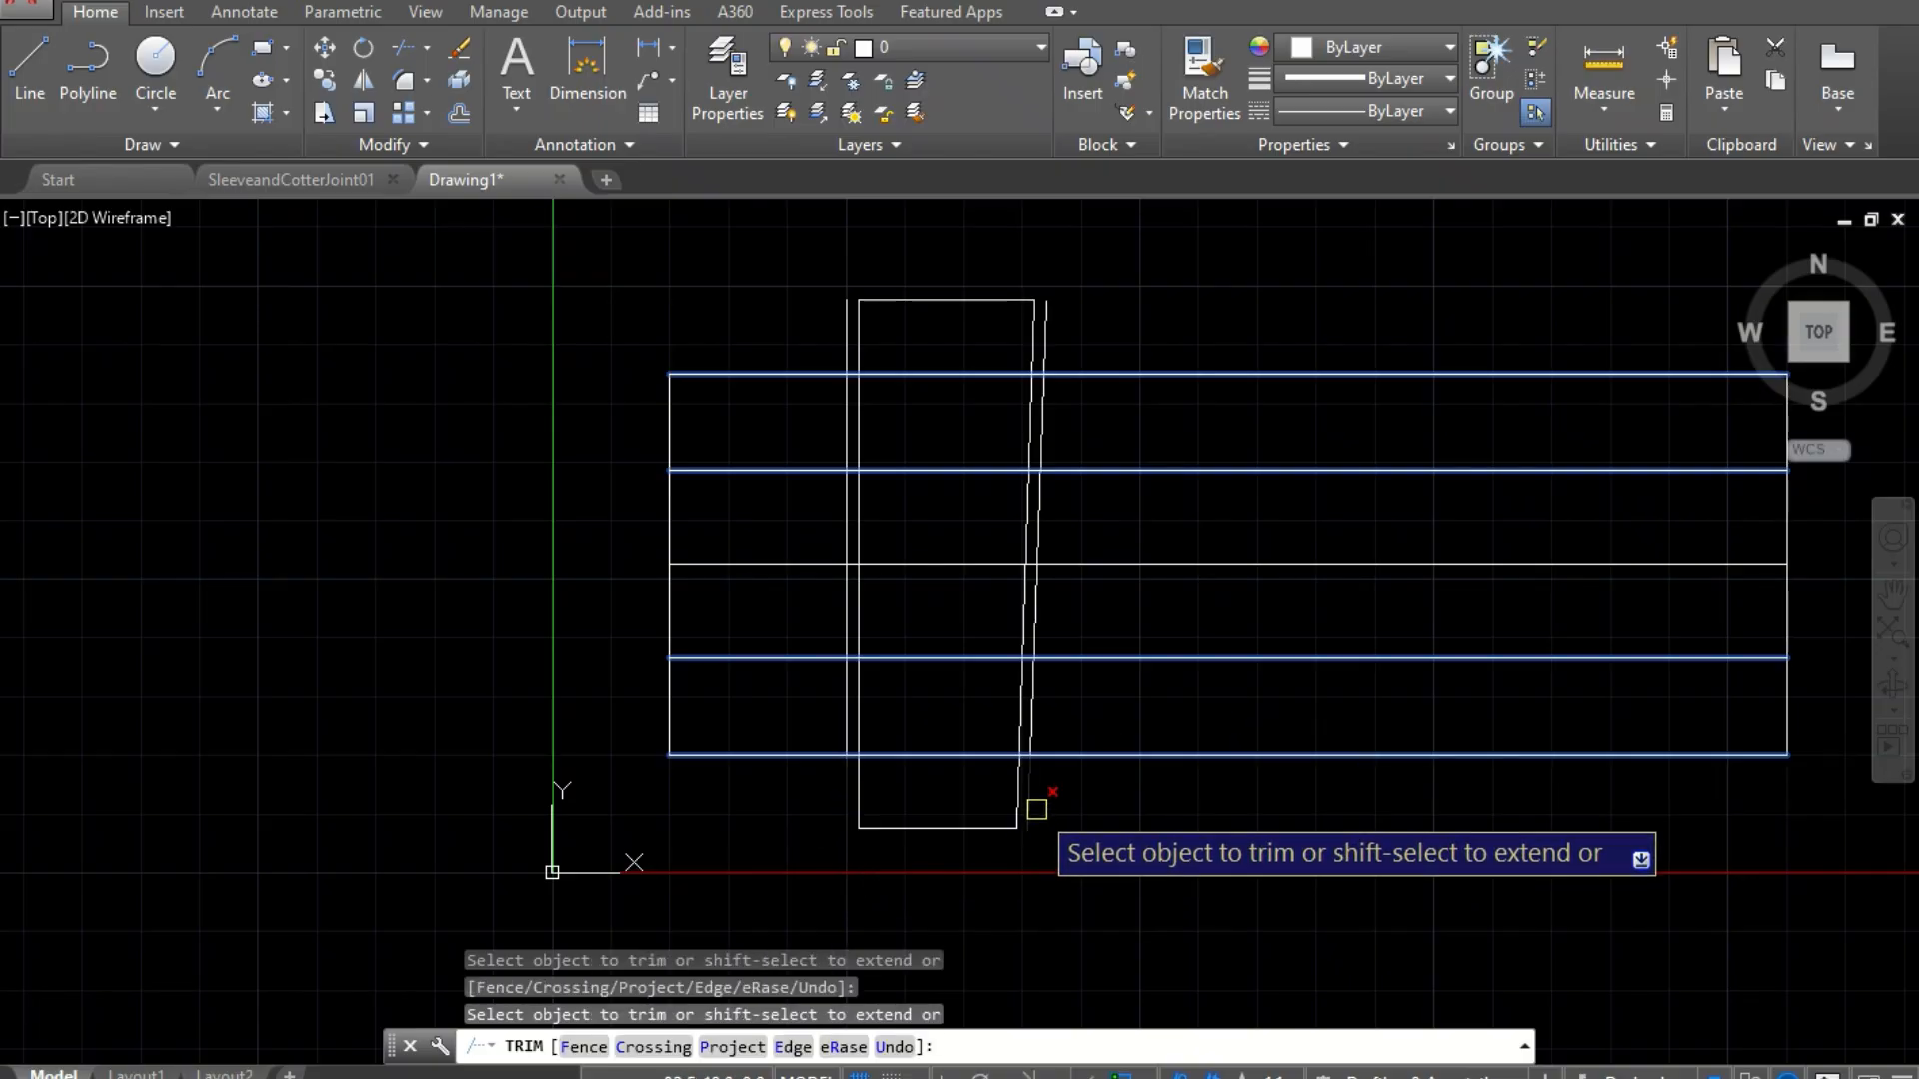
{"action": "left_click", "coordinate": [1030, 795]}
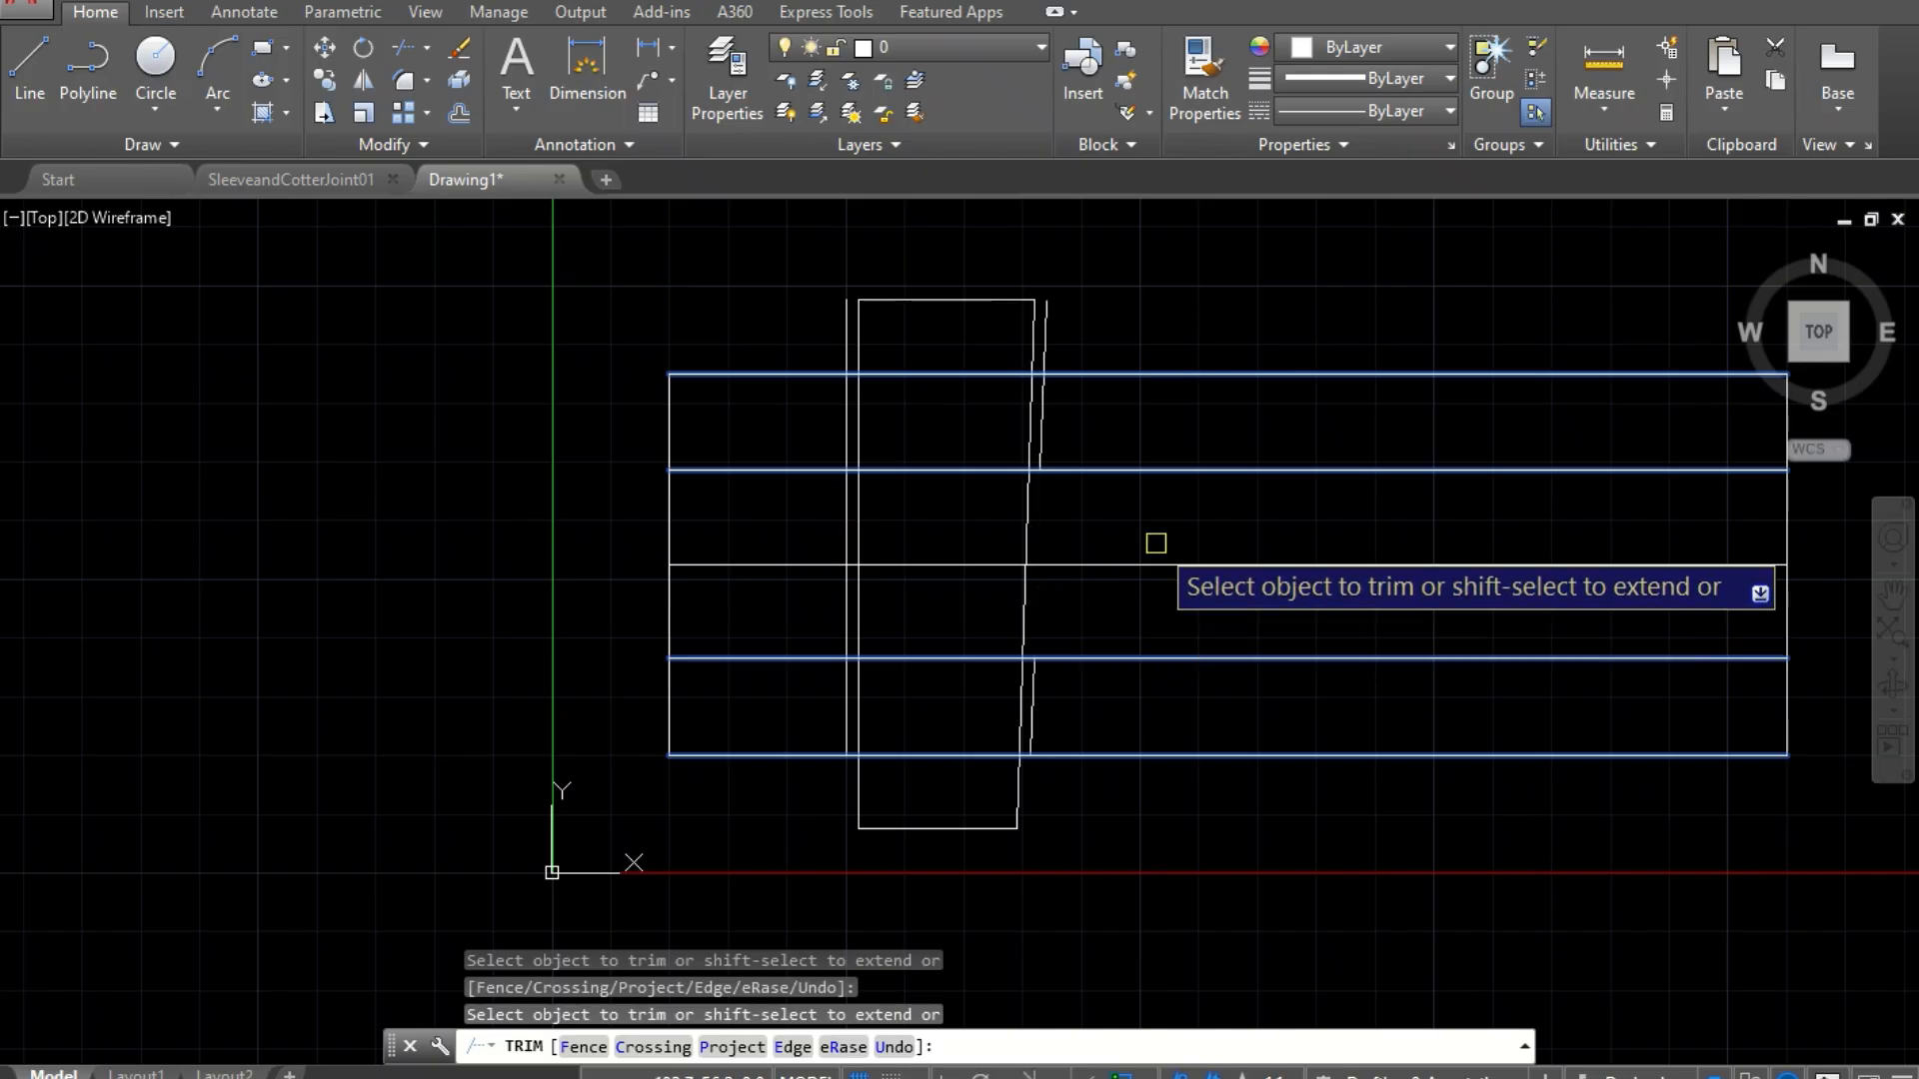
{"action": "left_click", "coordinate": [1047, 320]}
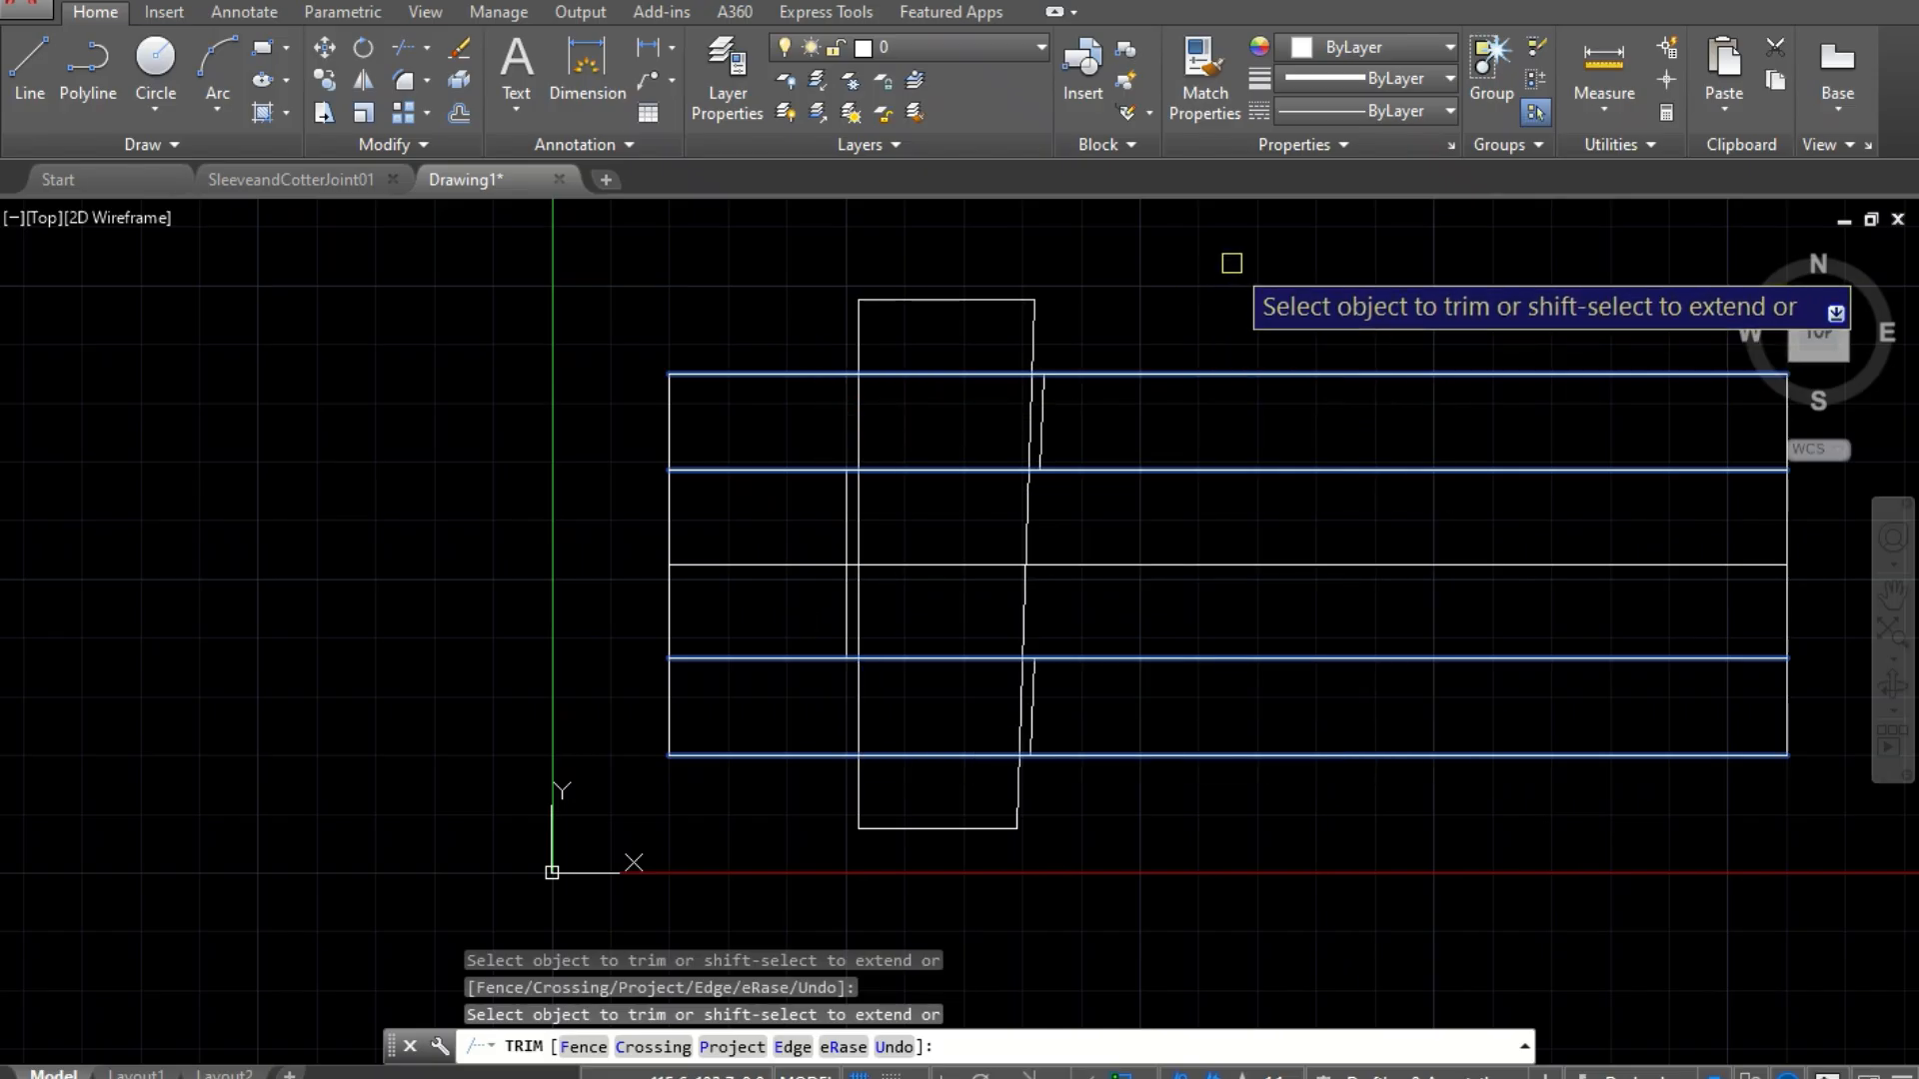
{"action": "key", "text": "Escape"}
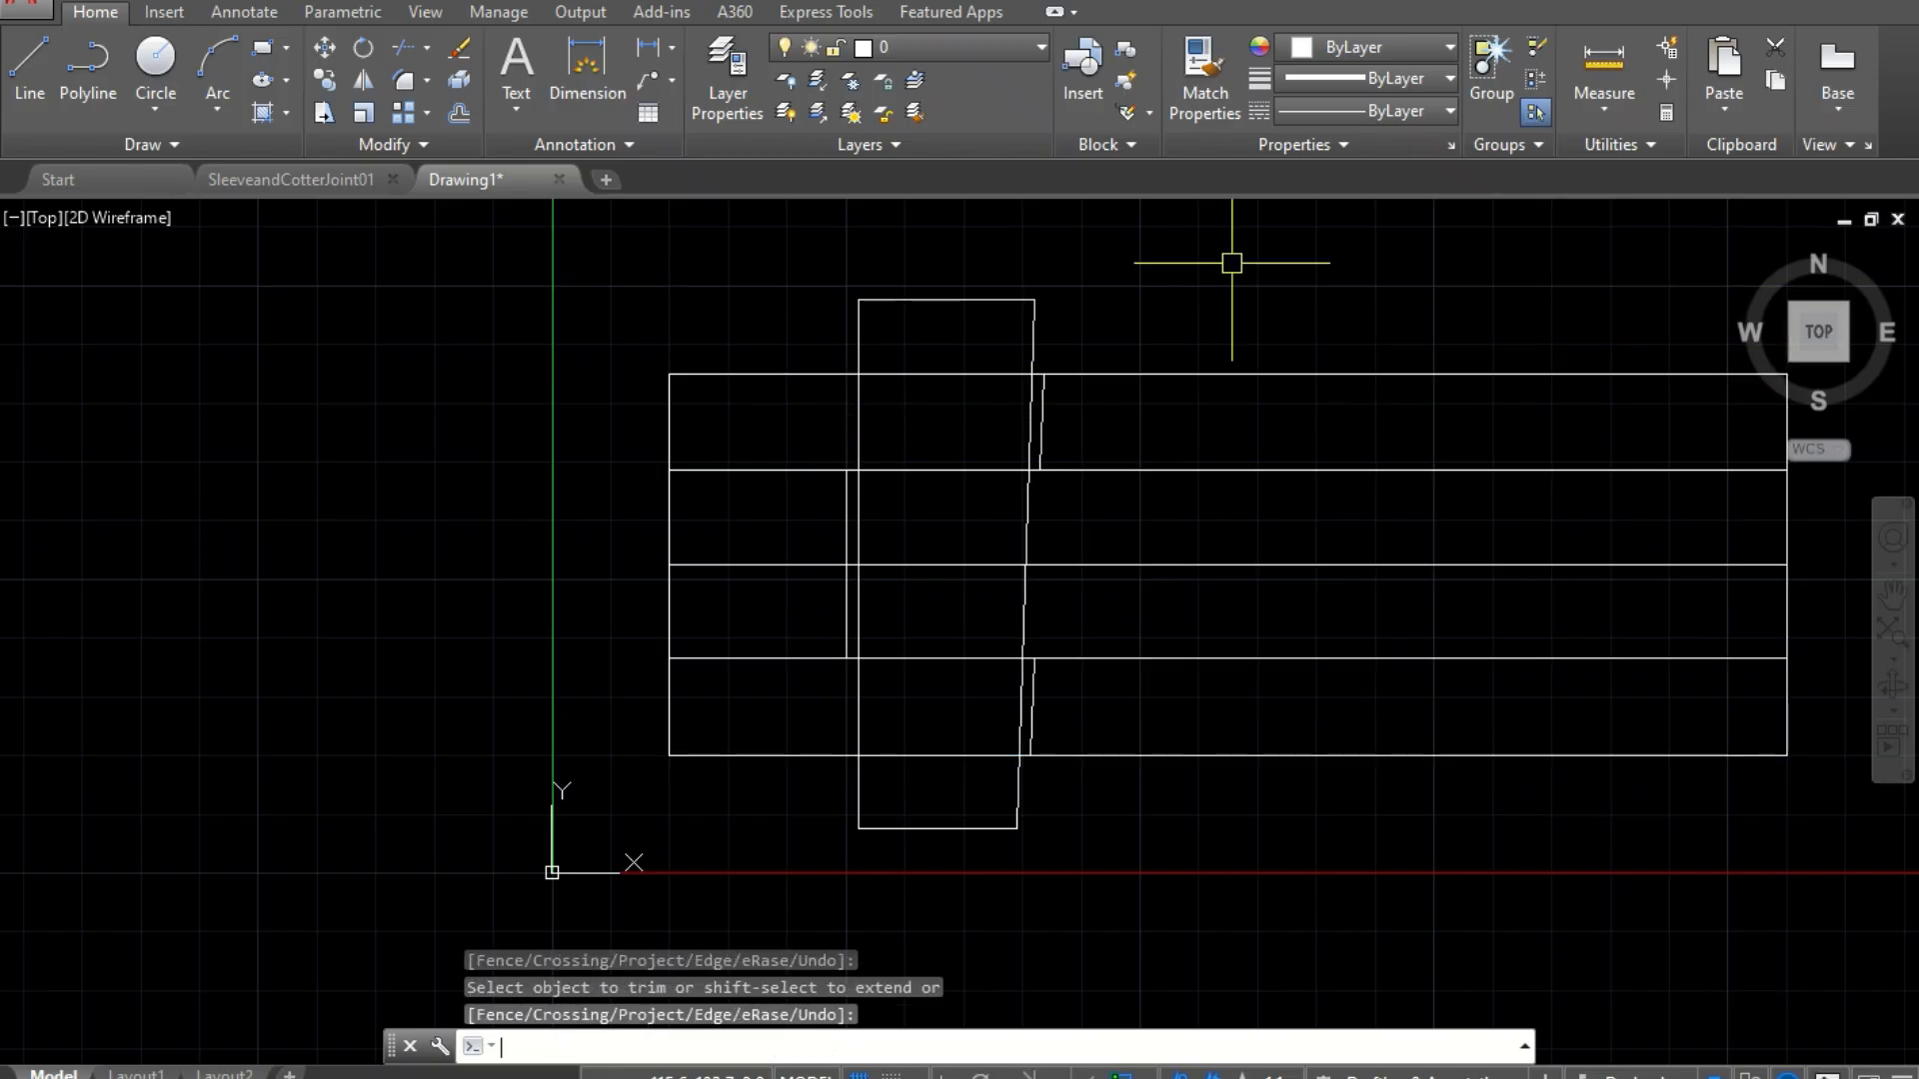
{"action": "scroll", "coordinate": [1114, 346], "scroll_direction": "up", "scroll_amount": 2}
{"action": "scroll", "coordinate": [1113, 339], "scroll_direction": "down", "scroll_amount": 3}
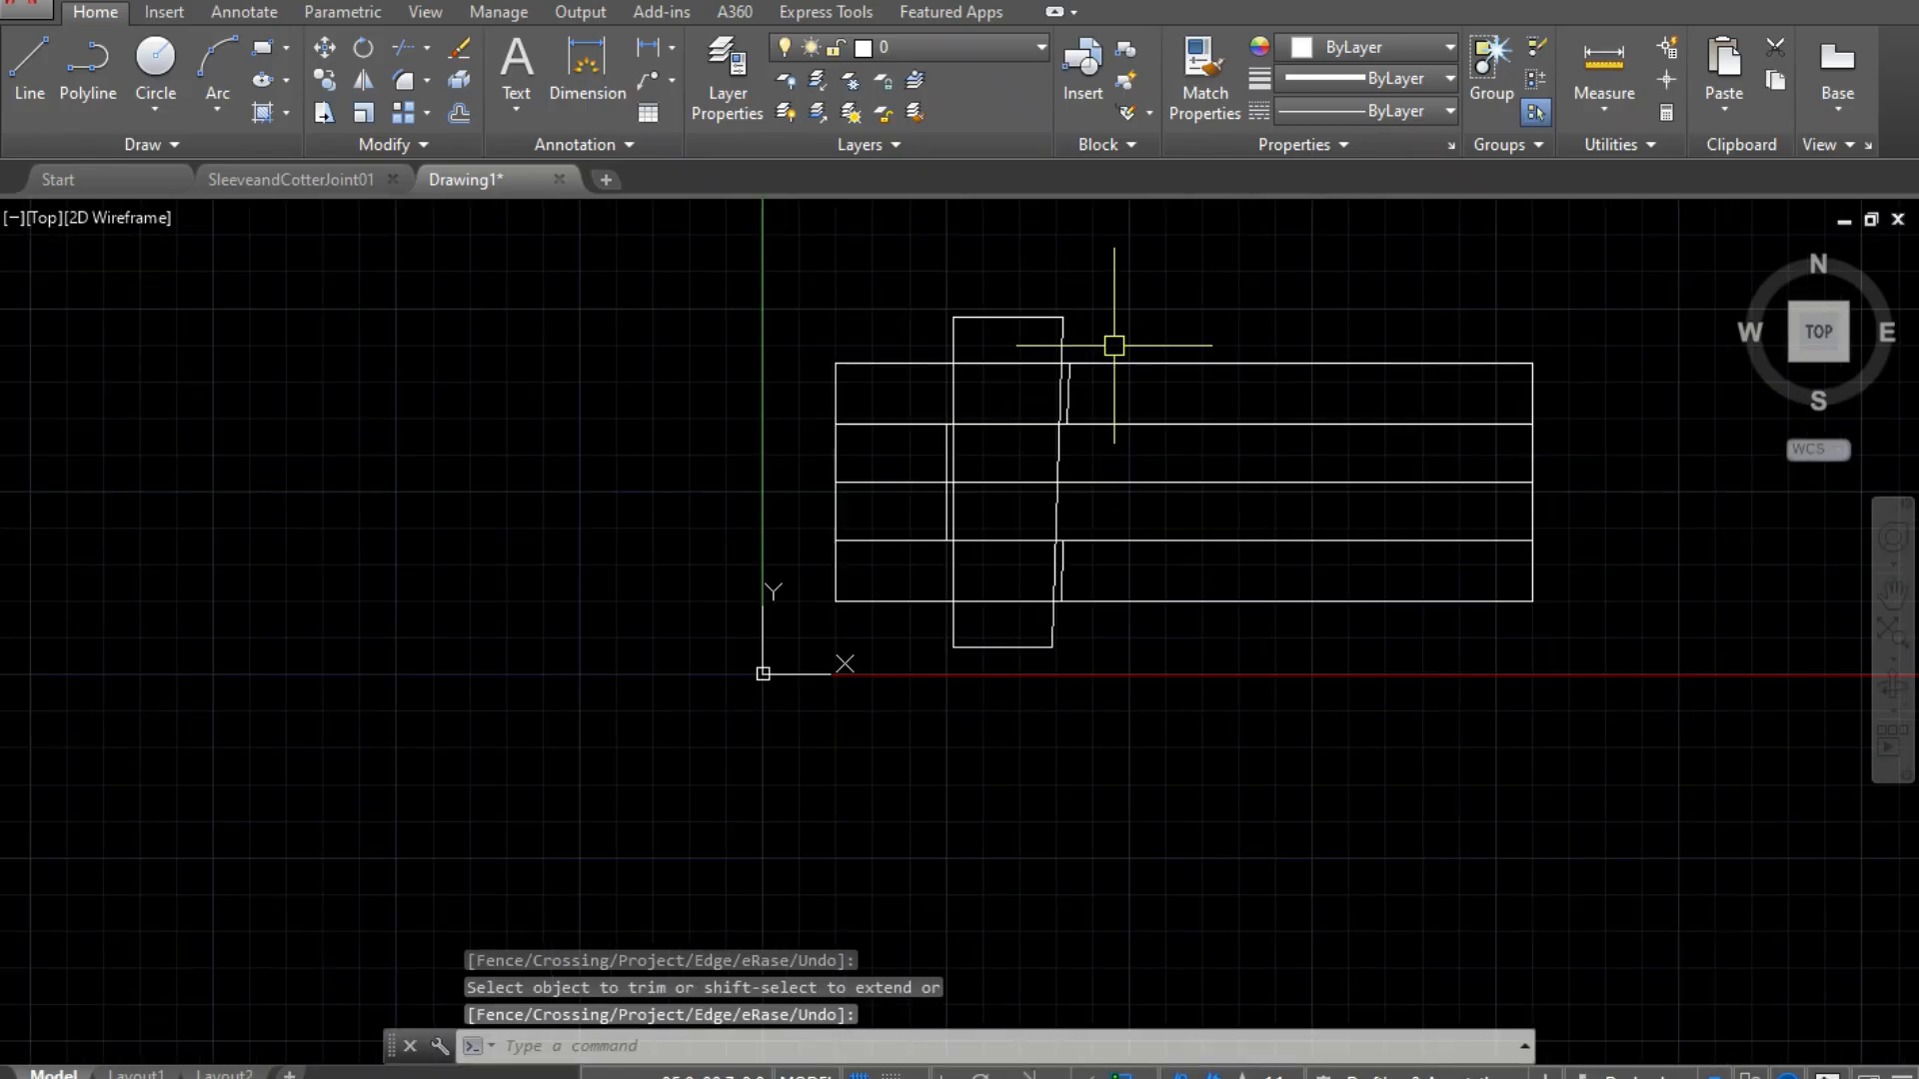
{"action": "scroll", "coordinate": [1216, 309], "scroll_direction": "up", "scroll_amount": 2}
{"action": "scroll", "coordinate": [1216, 309], "scroll_direction": "down", "scroll_amount": 5}
{"action": "scroll", "coordinate": [1482, 313], "scroll_direction": "down", "scroll_amount": 2}
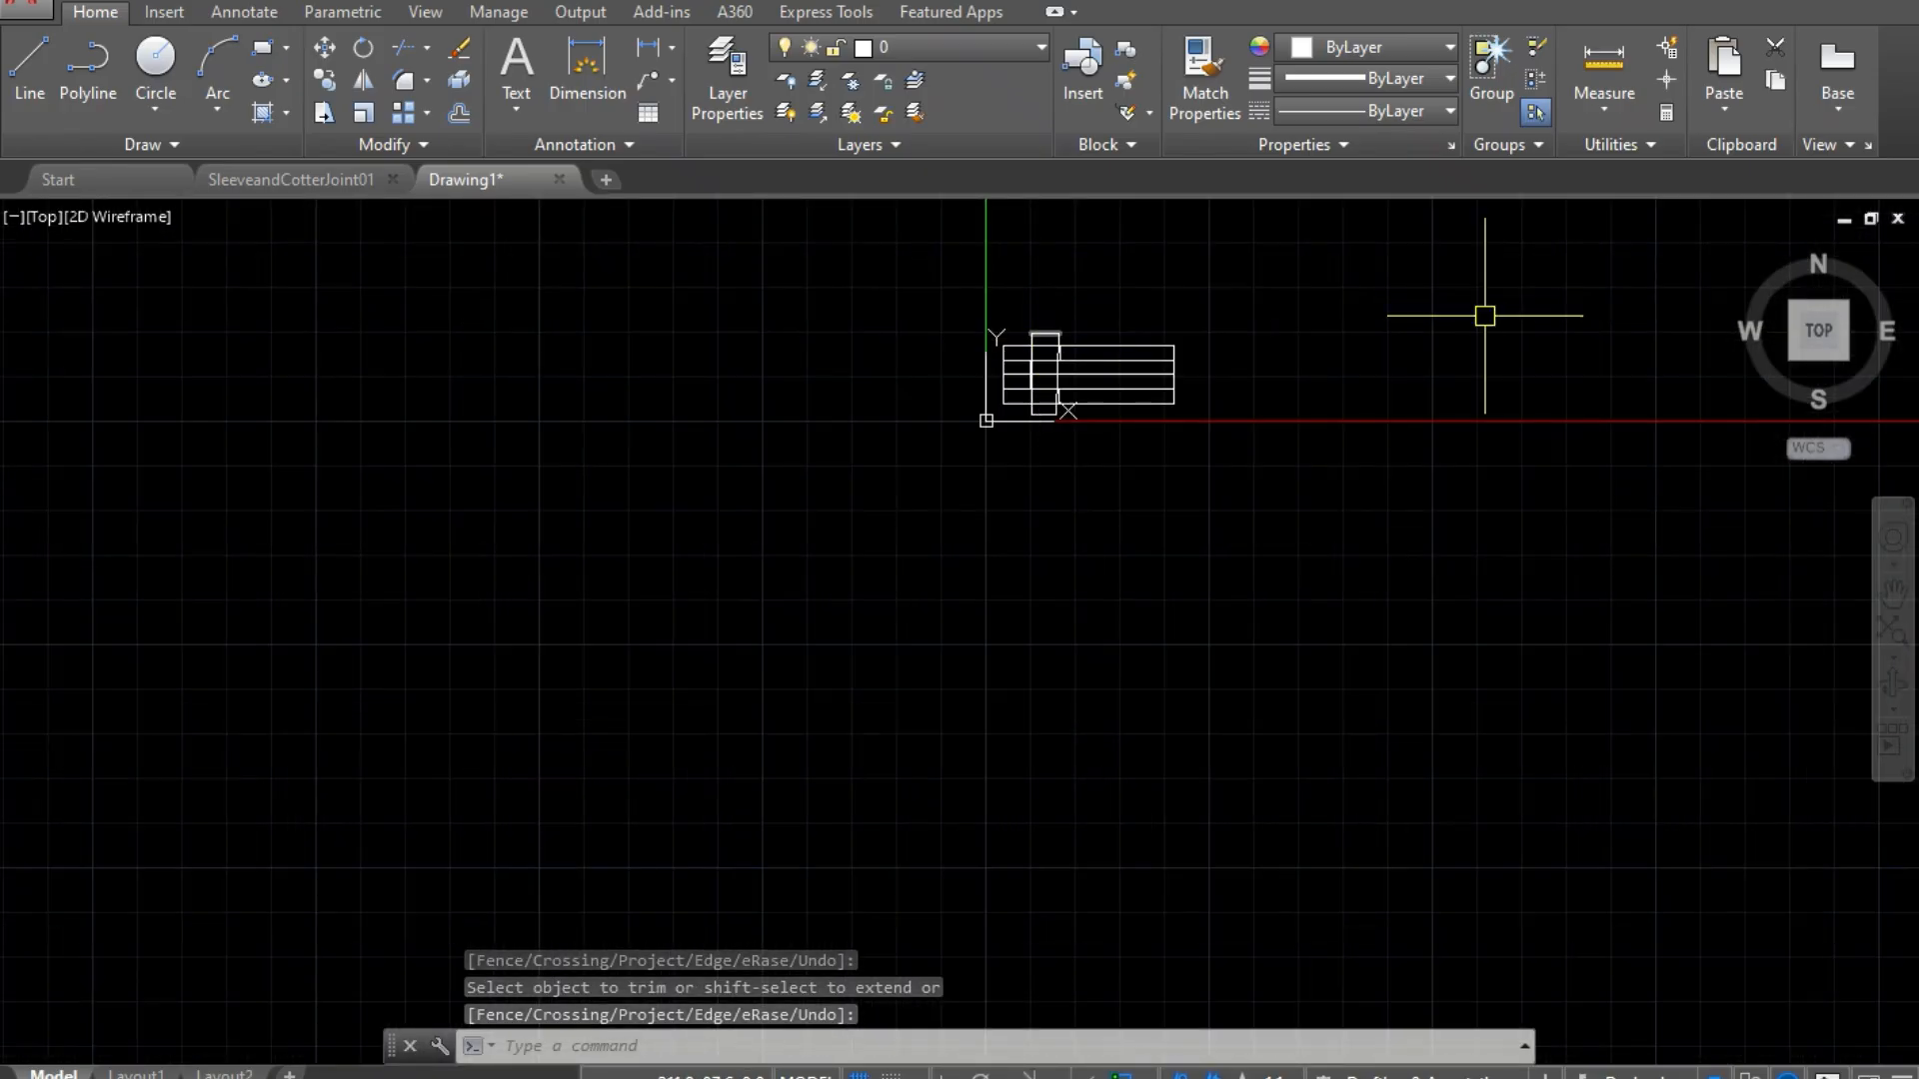
{"action": "scroll", "coordinate": [1379, 317], "scroll_direction": "up", "scroll_amount": 6}
{"action": "scroll", "coordinate": [1379, 317], "scroll_direction": "down", "scroll_amount": 2}
{"action": "scroll", "coordinate": [893, 250], "scroll_direction": "down", "scroll_amount": 3}
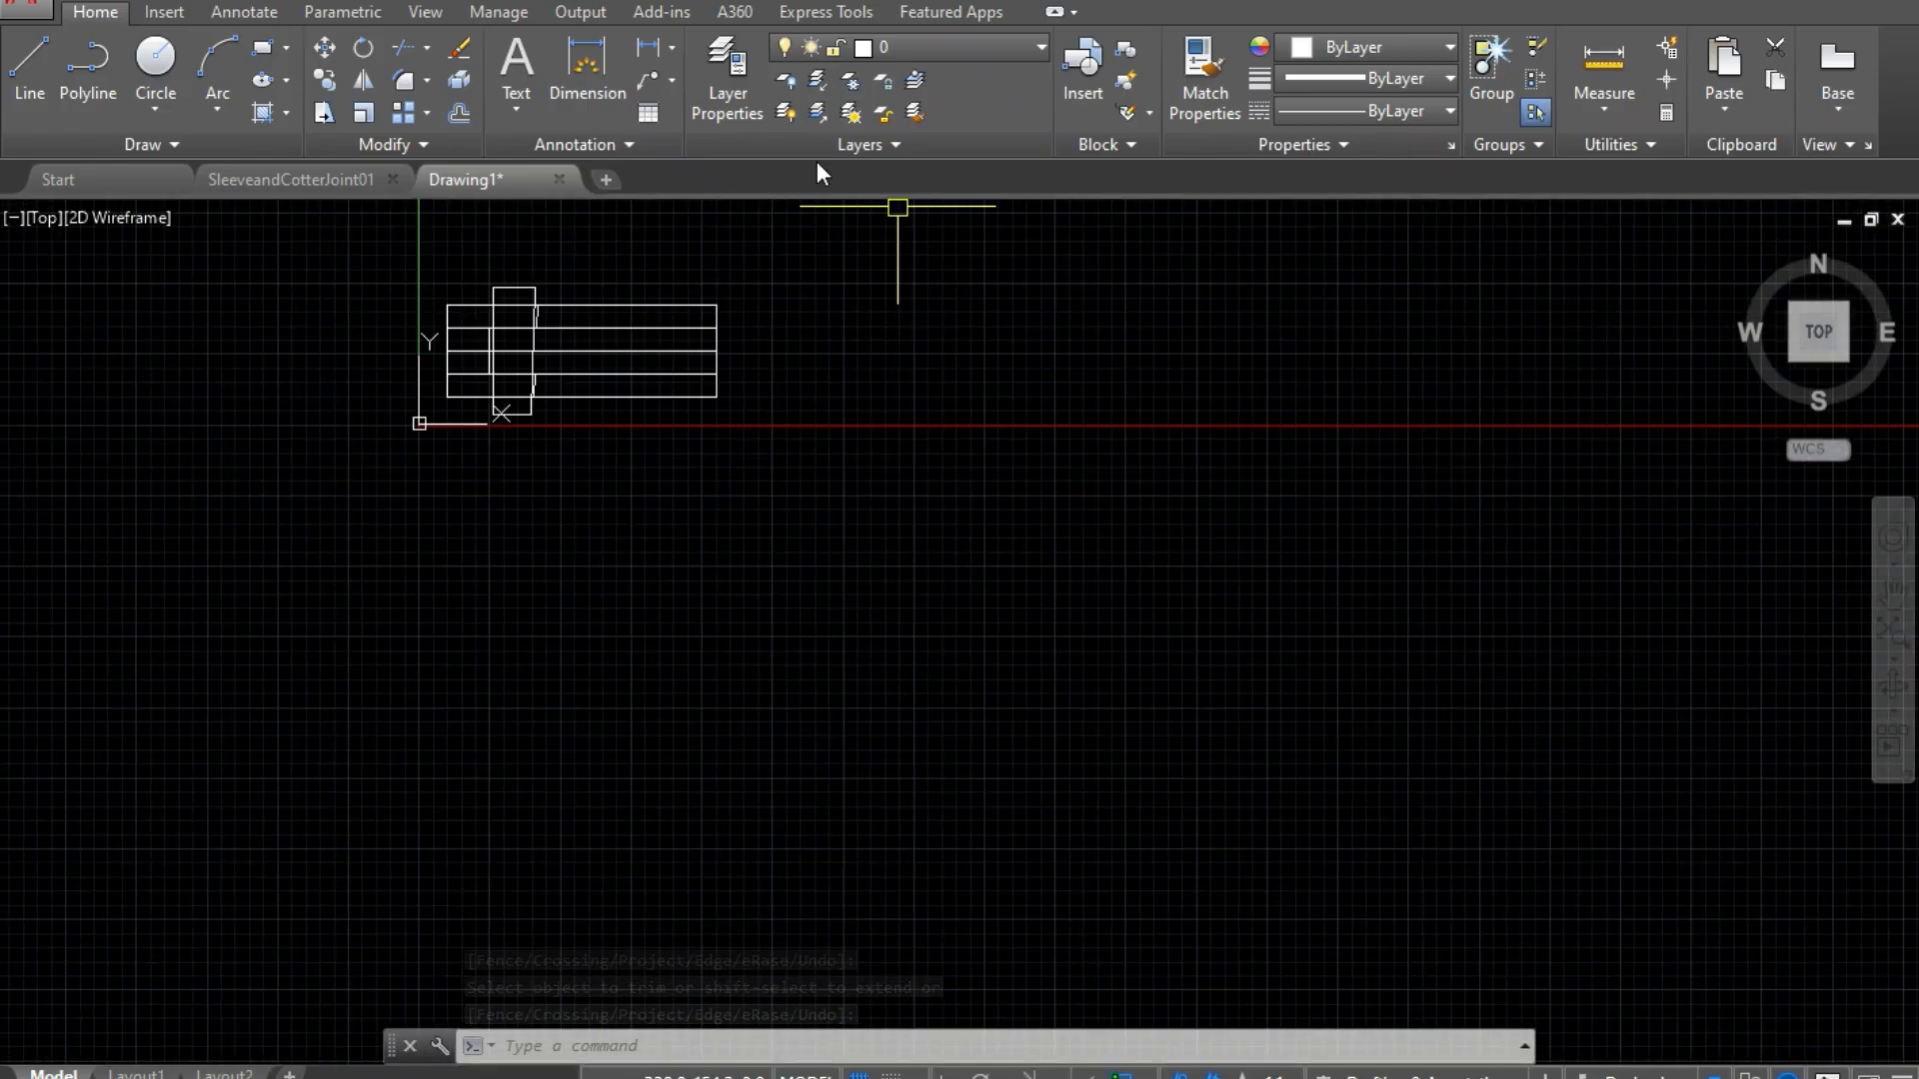
Step: Draw a closed 30 mm wide, 25 mm high rectangle from lines in the empty space to the right of the sleeve
{"action": "scroll", "coordinate": [698, 270], "scroll_direction": "up", "scroll_amount": 5}
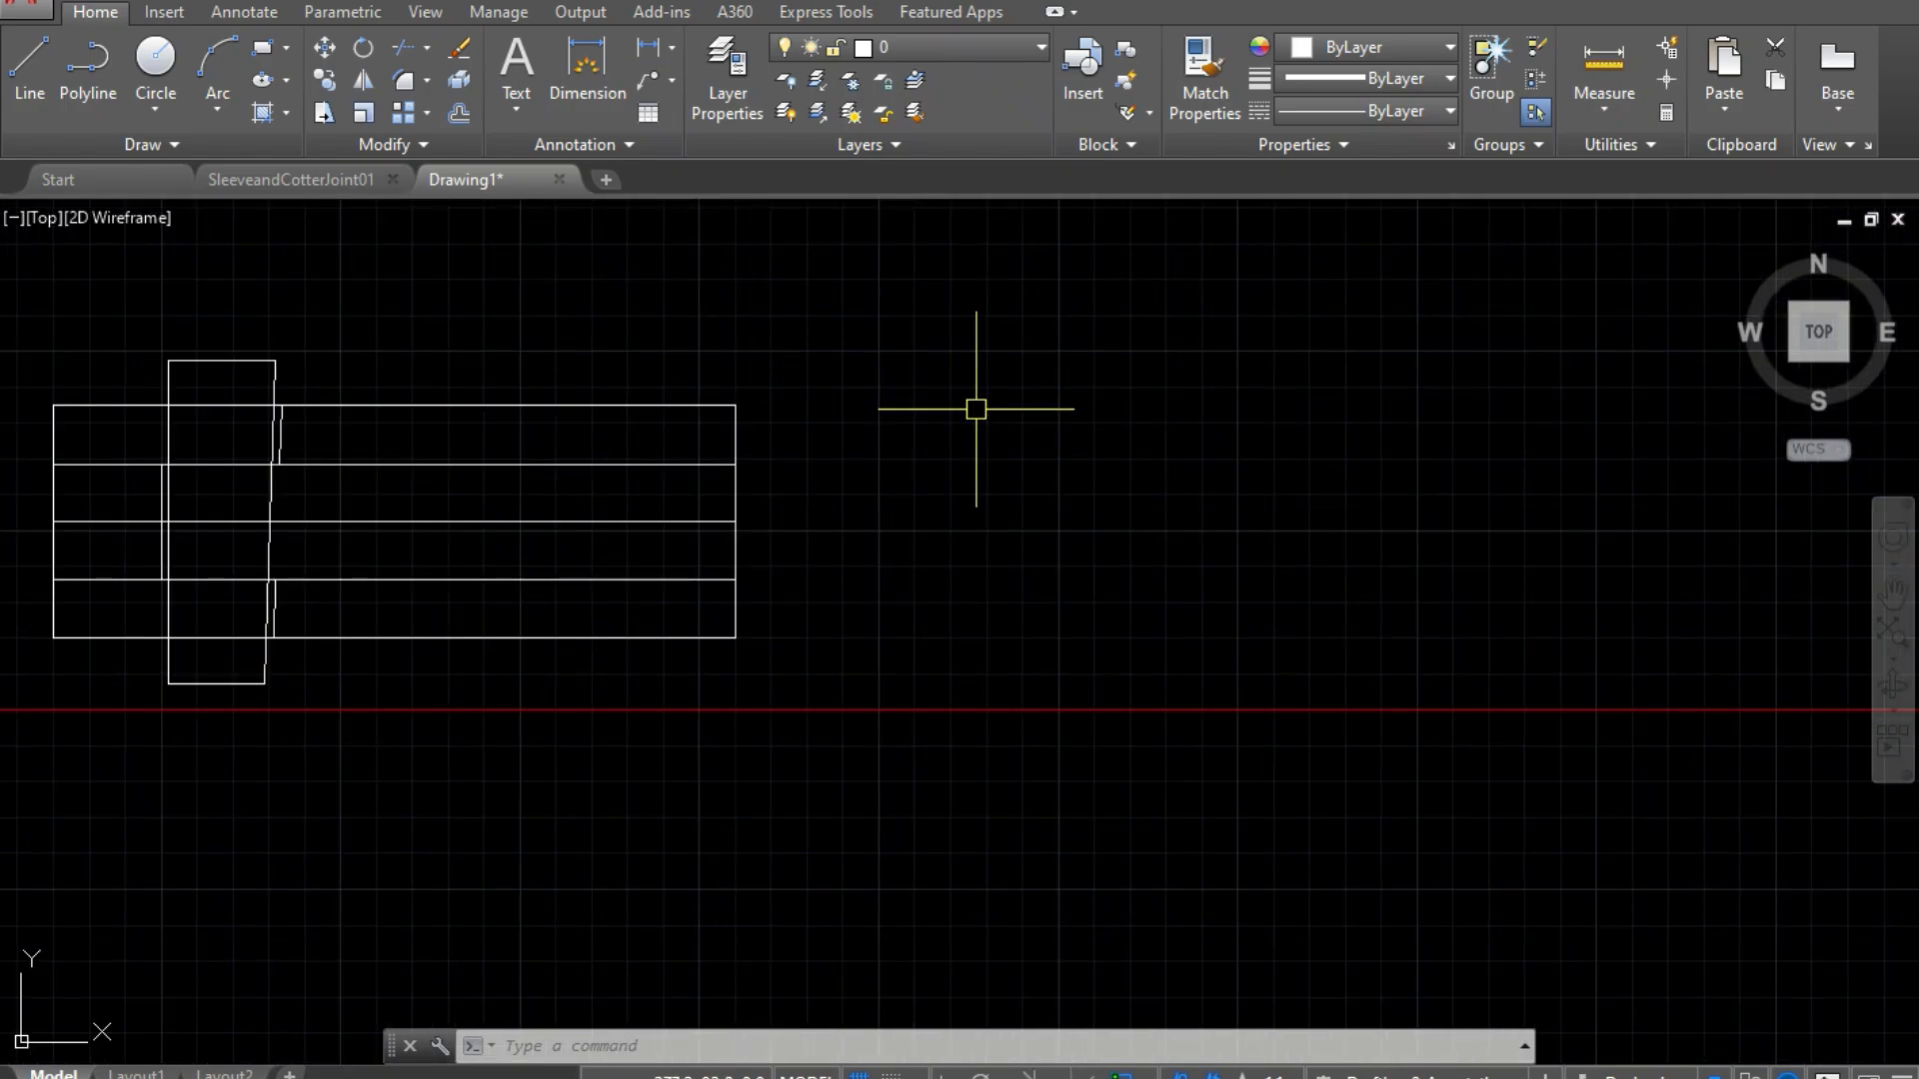
{"action": "type", "text": "l"}
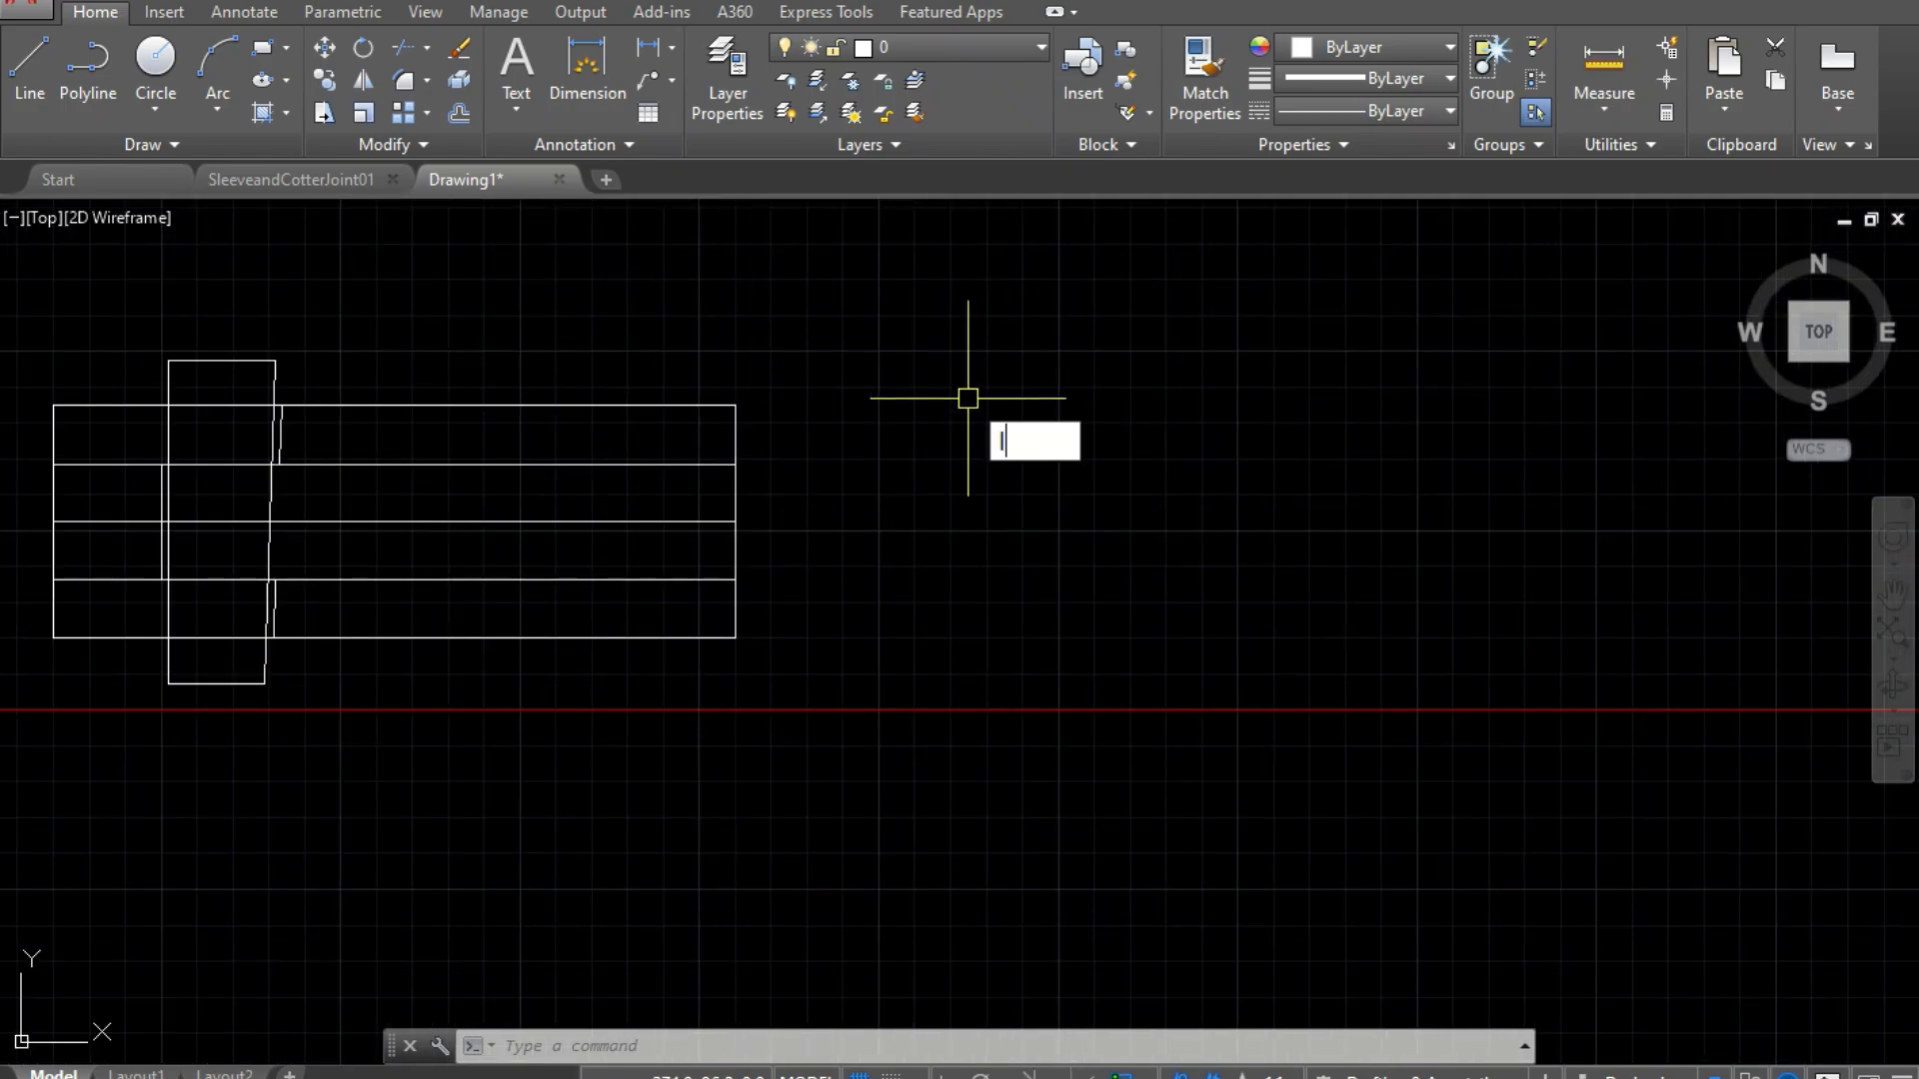
{"action": "key", "text": "Return"}
{"action": "left_click", "coordinate": [986, 478]}
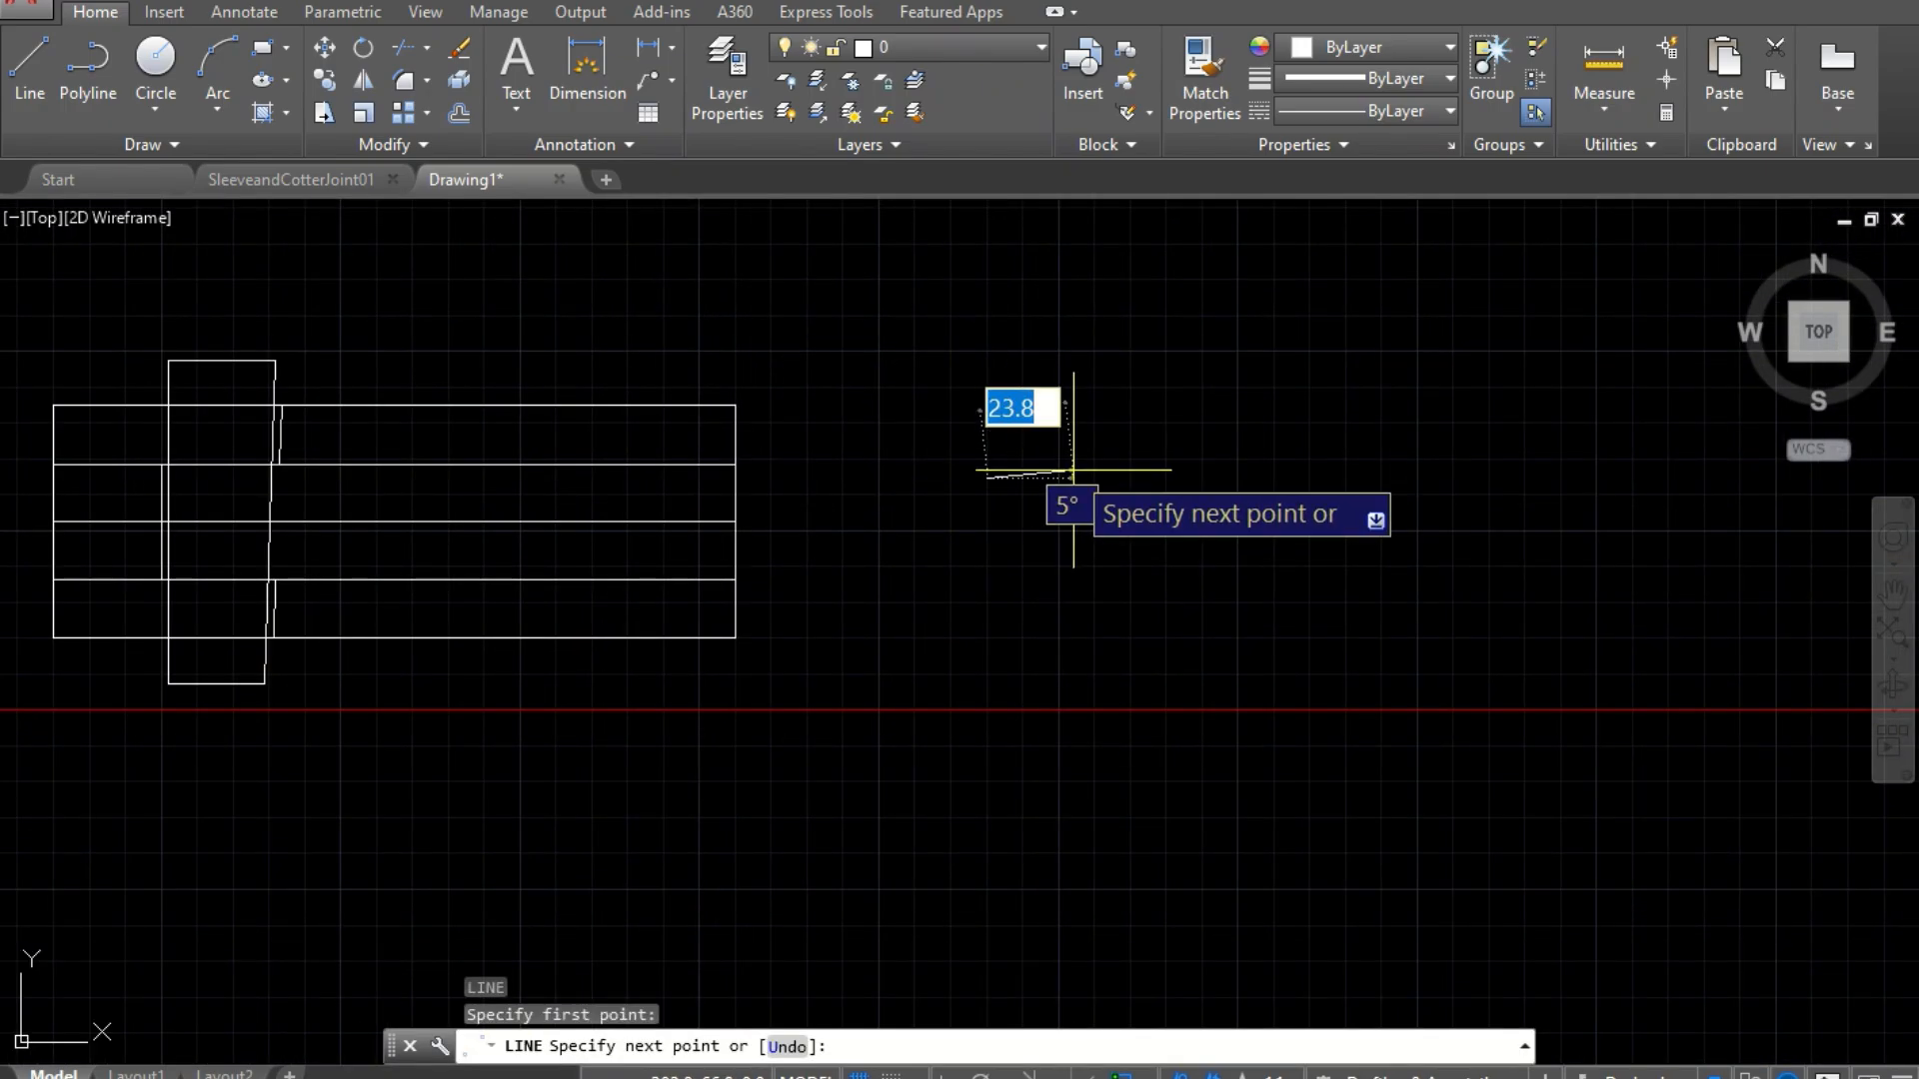
{"action": "type", "text": "30"}
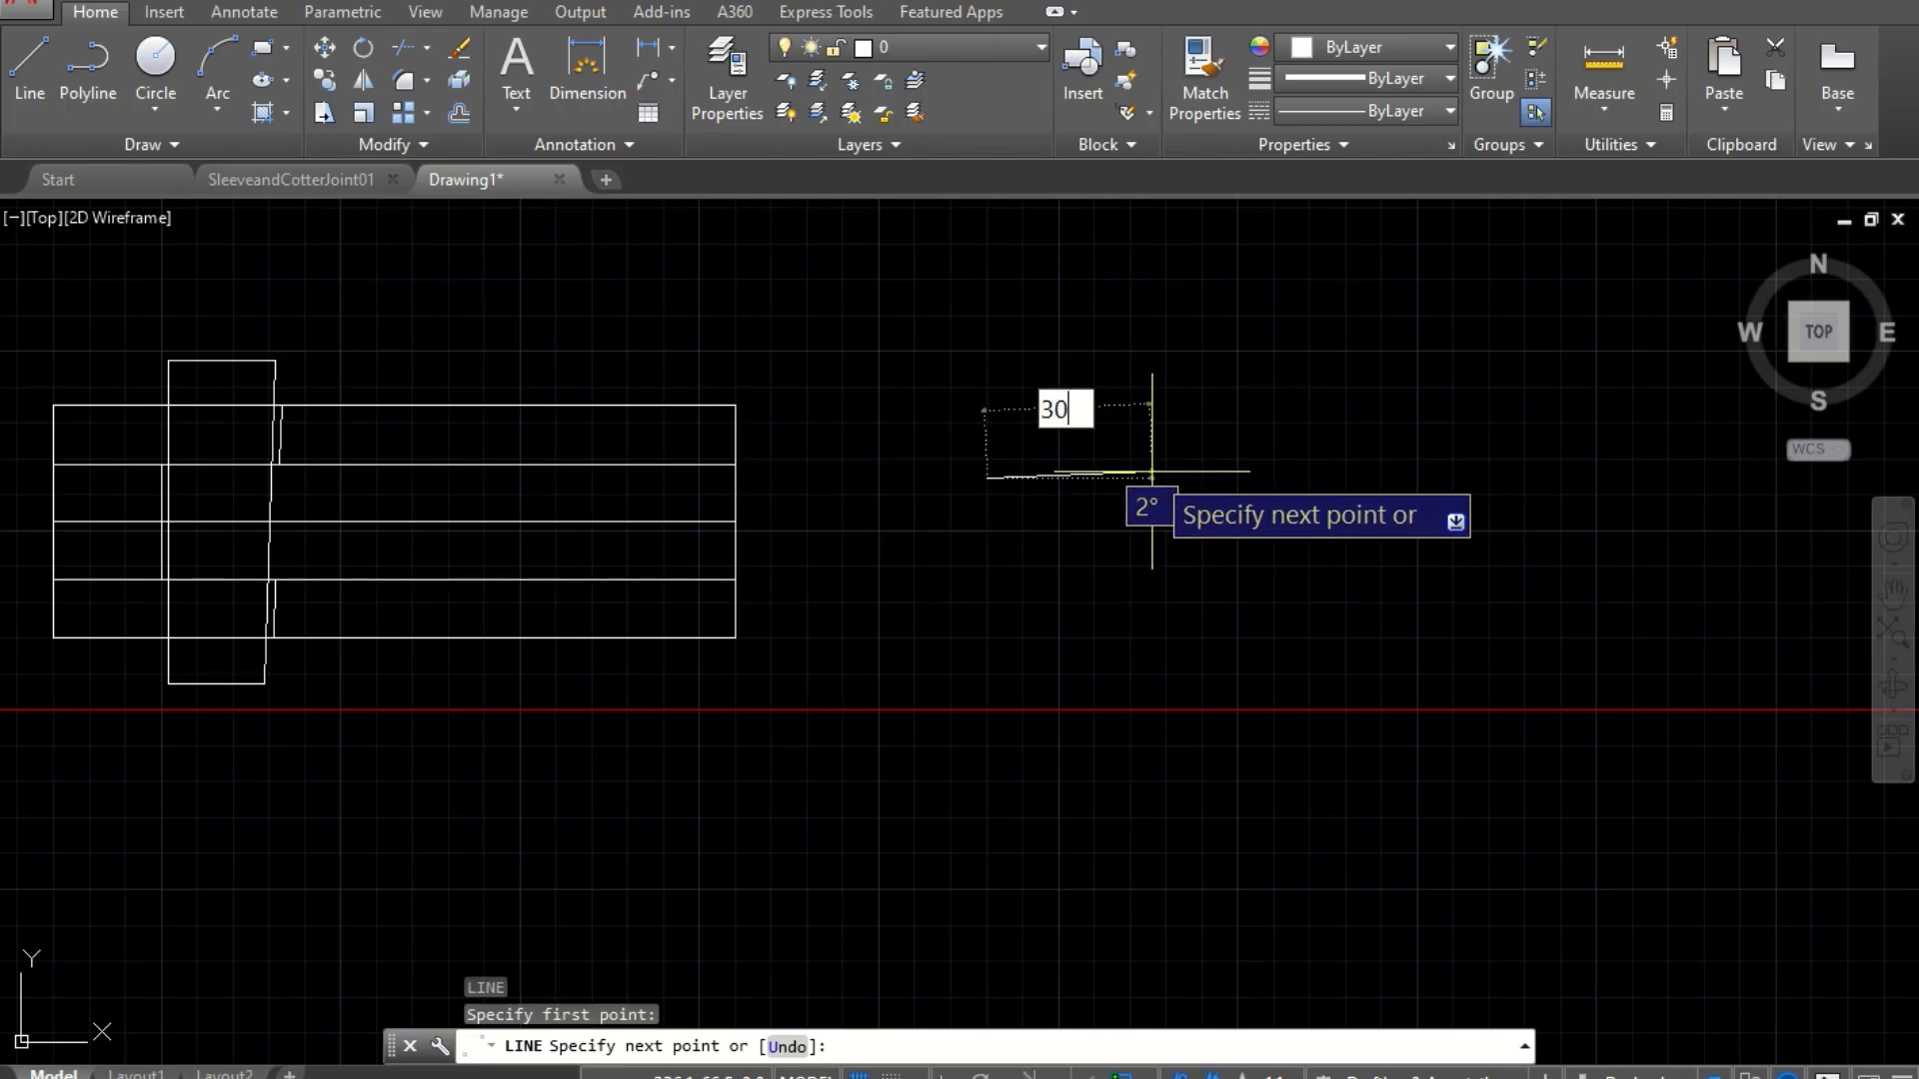
{"action": "key", "text": "Tab"}
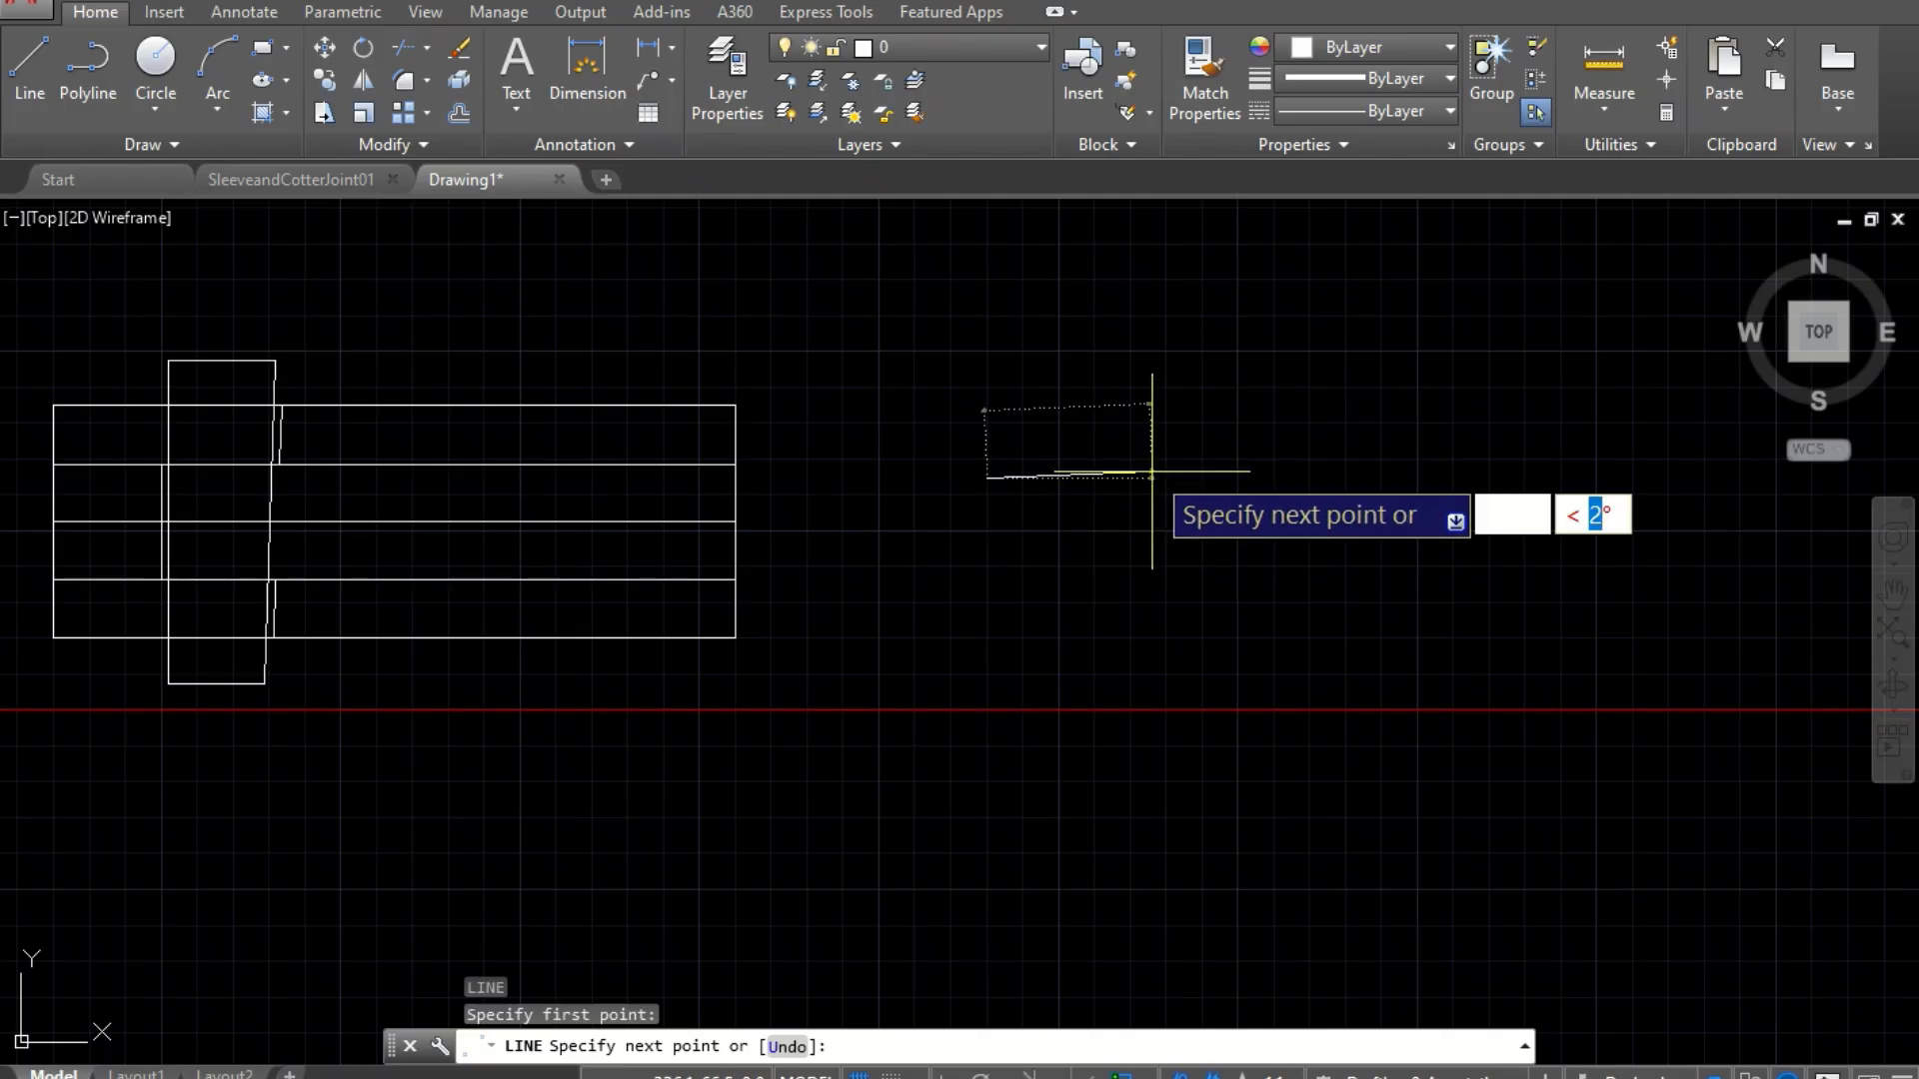
{"action": "type", "text": "0"}
{"action": "key", "text": "Return"}
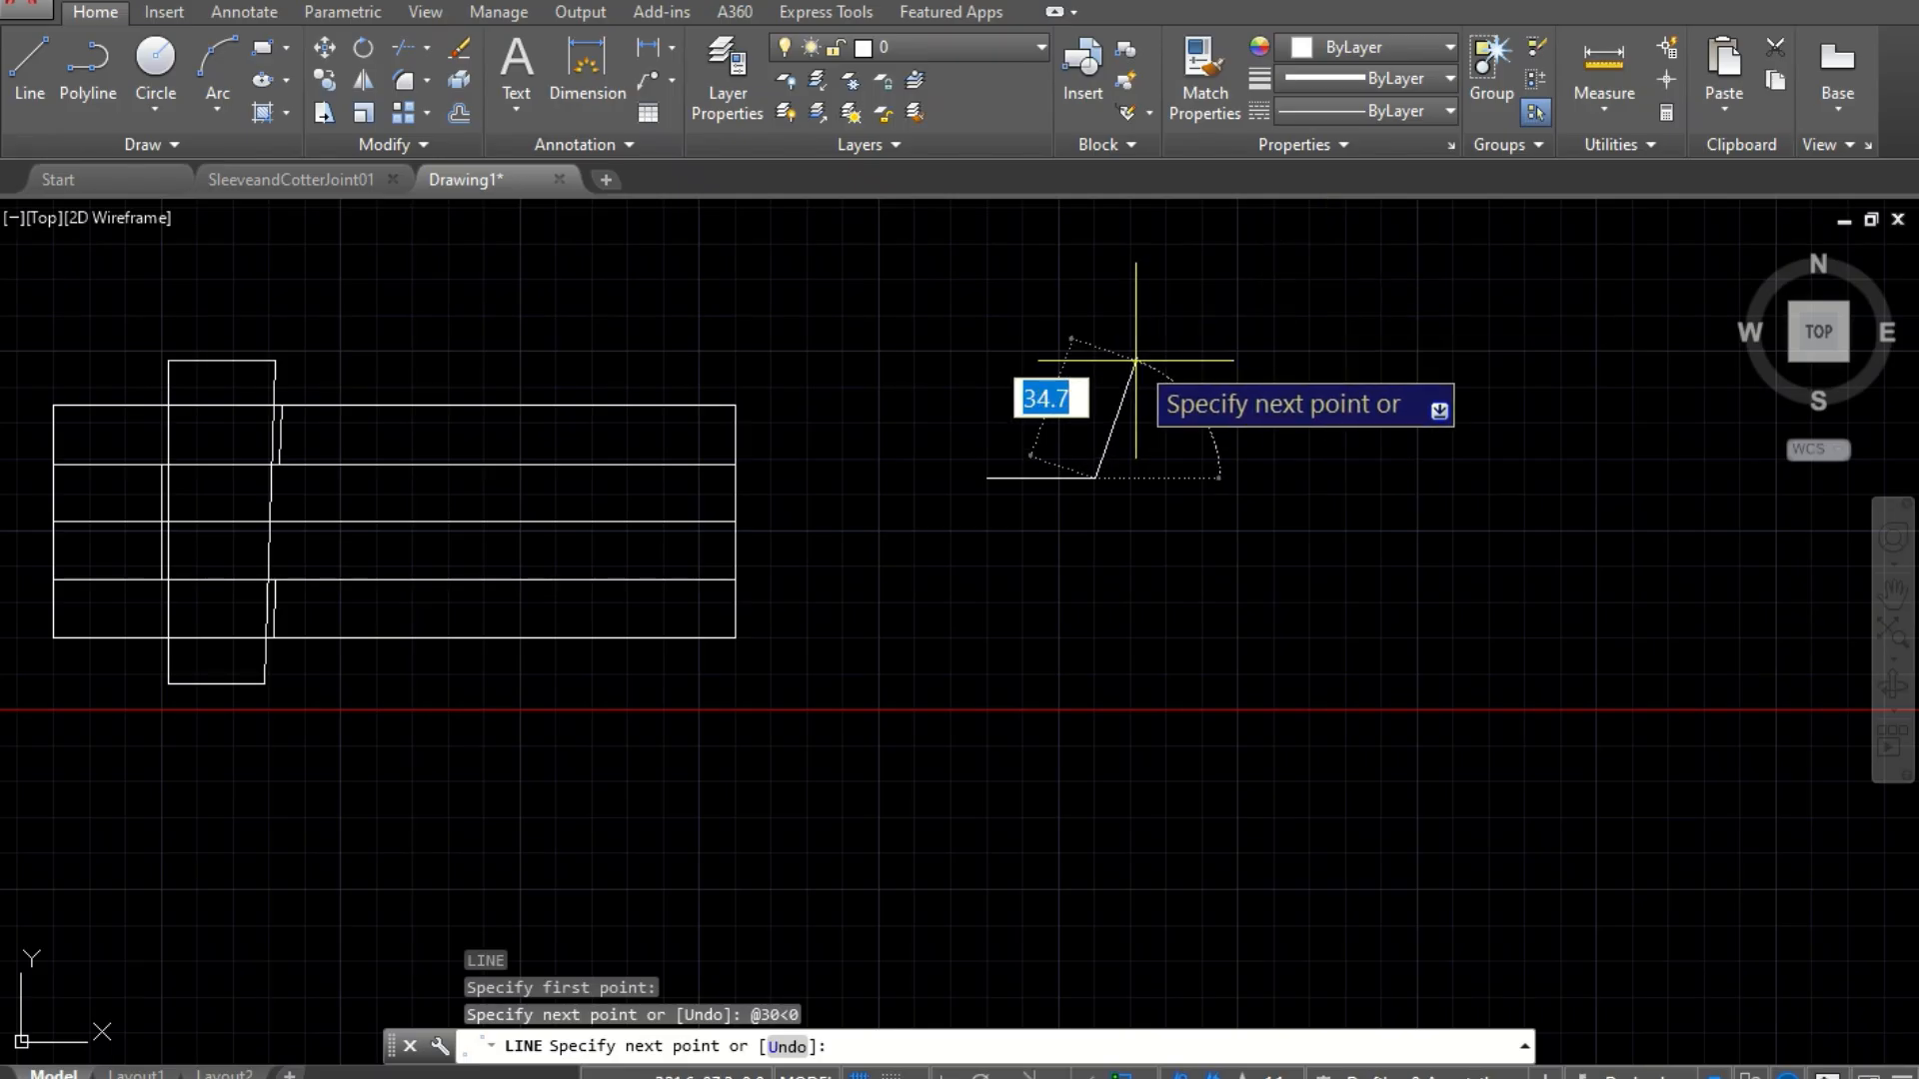
{"action": "type", "text": "25"}
{"action": "key", "text": "Tab"}
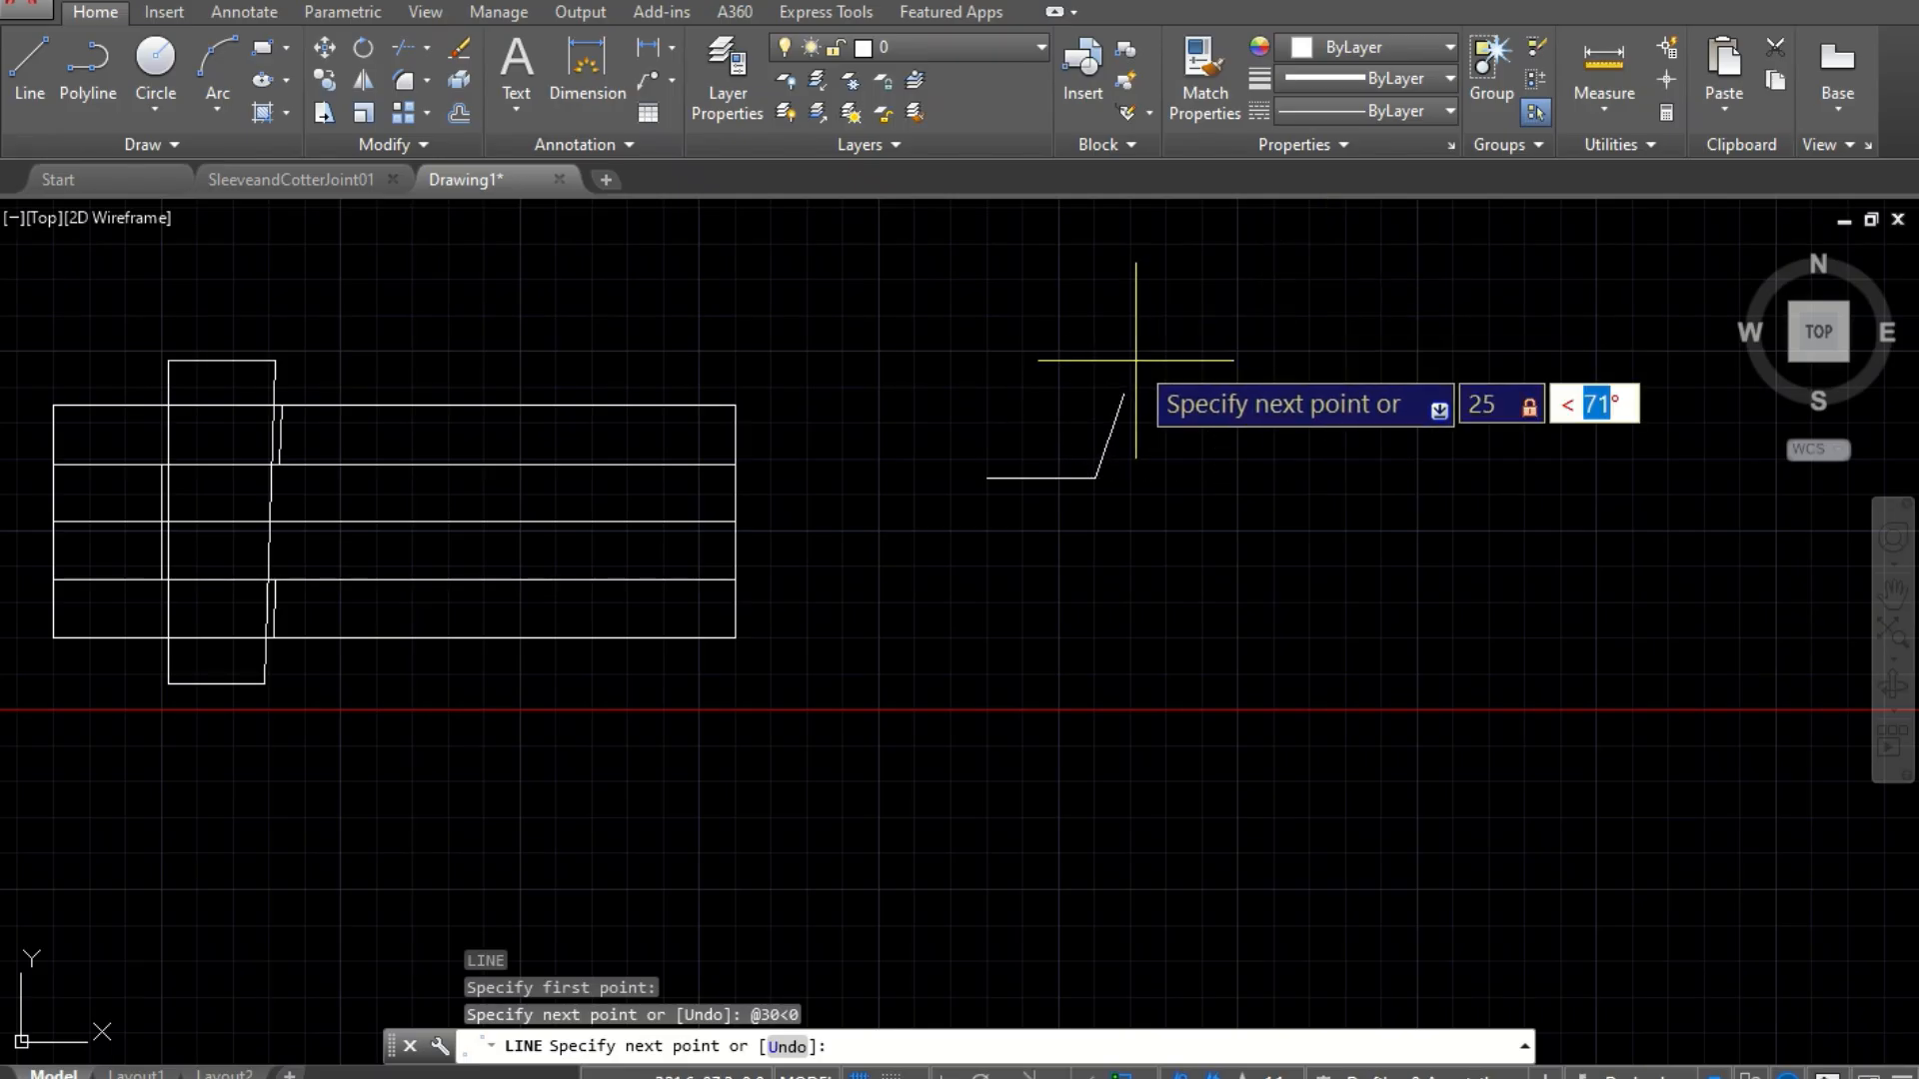
{"action": "type", "text": "90"}
{"action": "key", "text": "Return"}
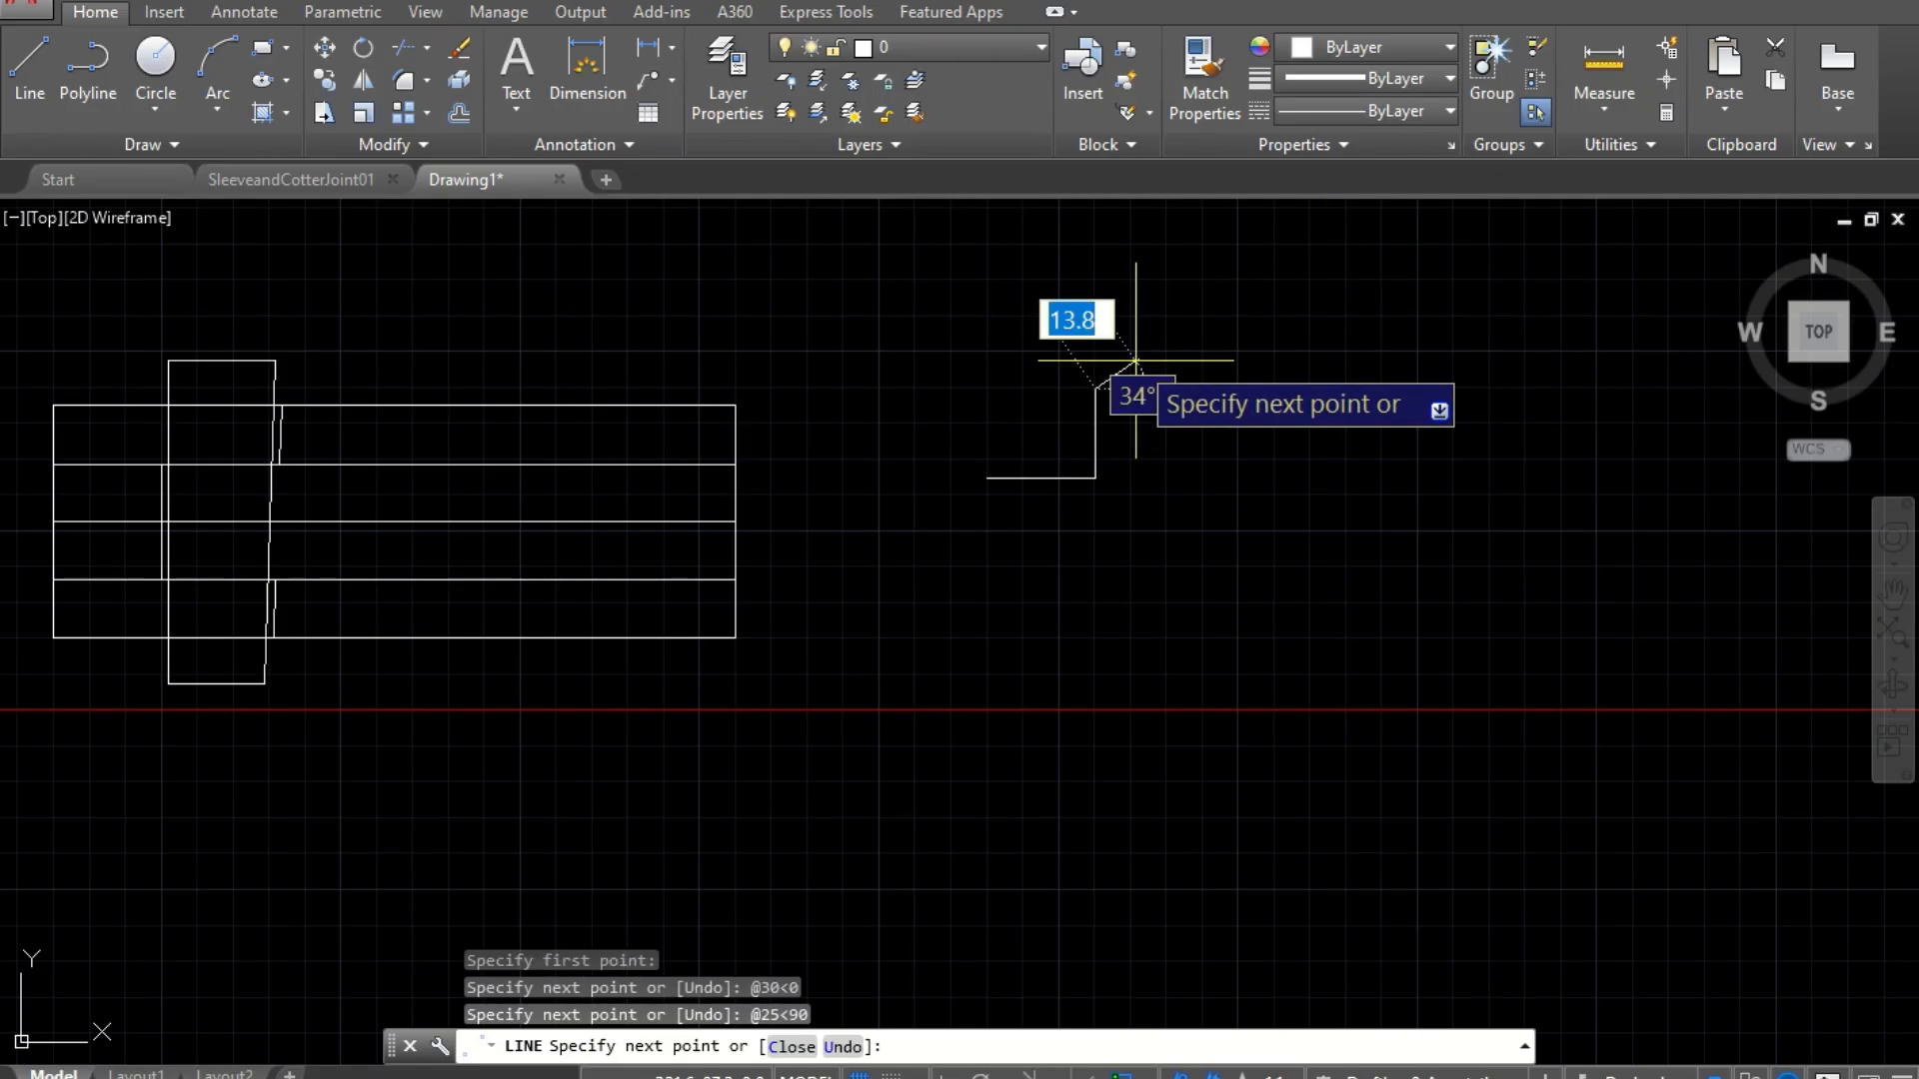
{"action": "type", "text": "30"}
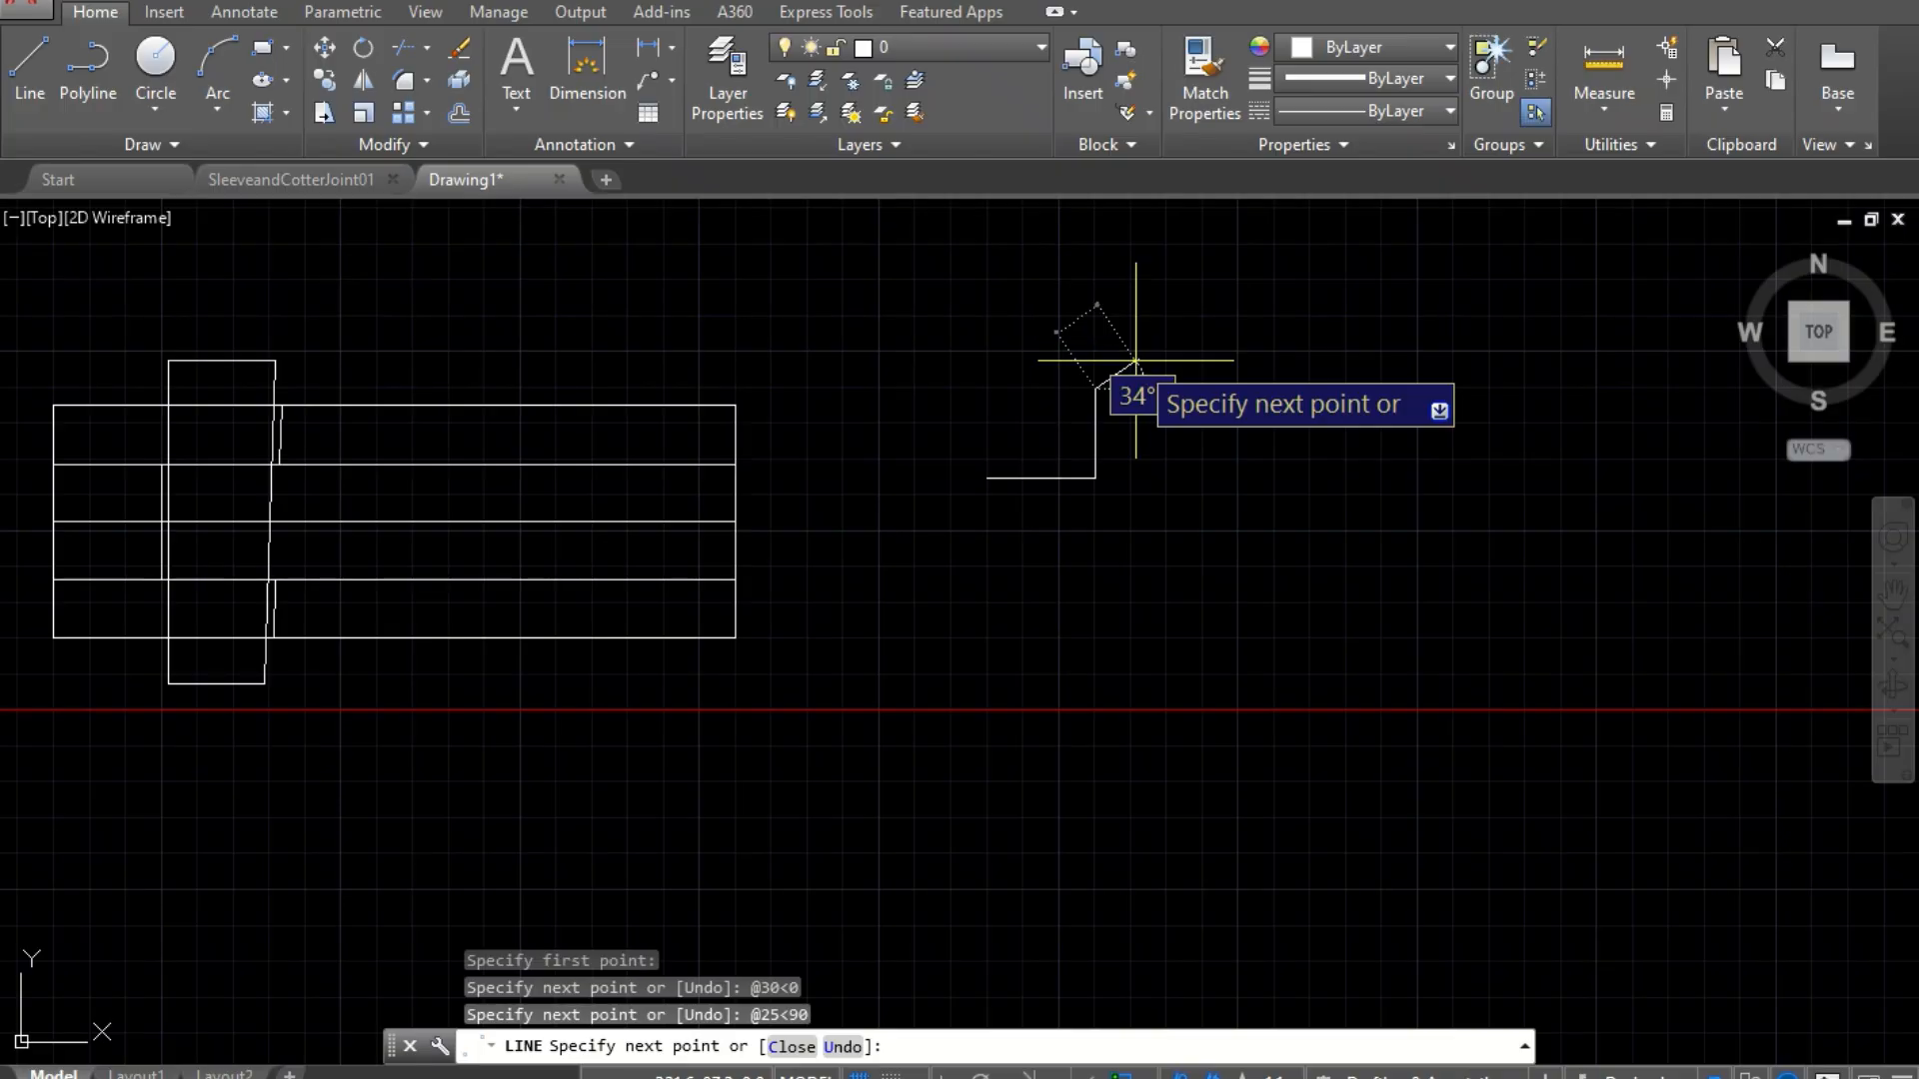
{"action": "key", "text": "Tab"}
{"action": "type", "text": "180"}
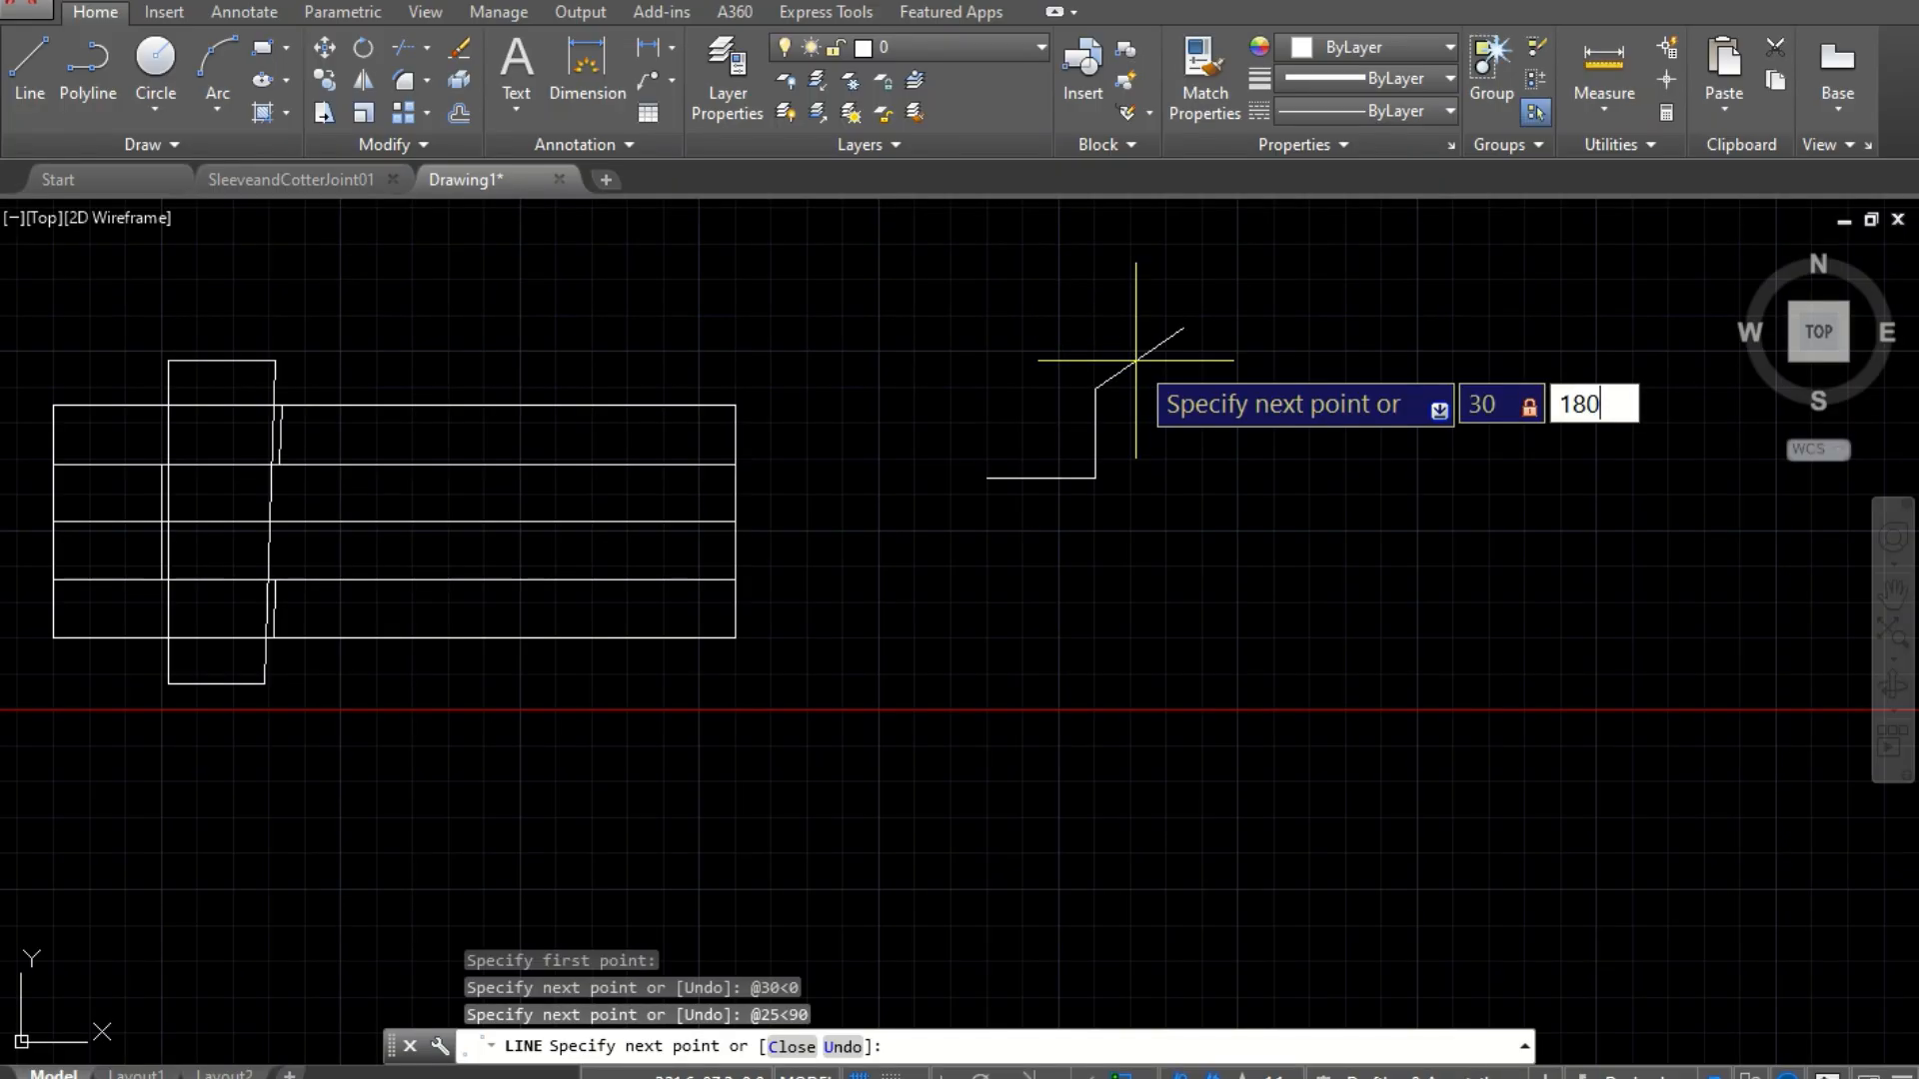
{"action": "key", "text": "Return"}
{"action": "type", "text": "c"}
{"action": "key", "text": "Return"}
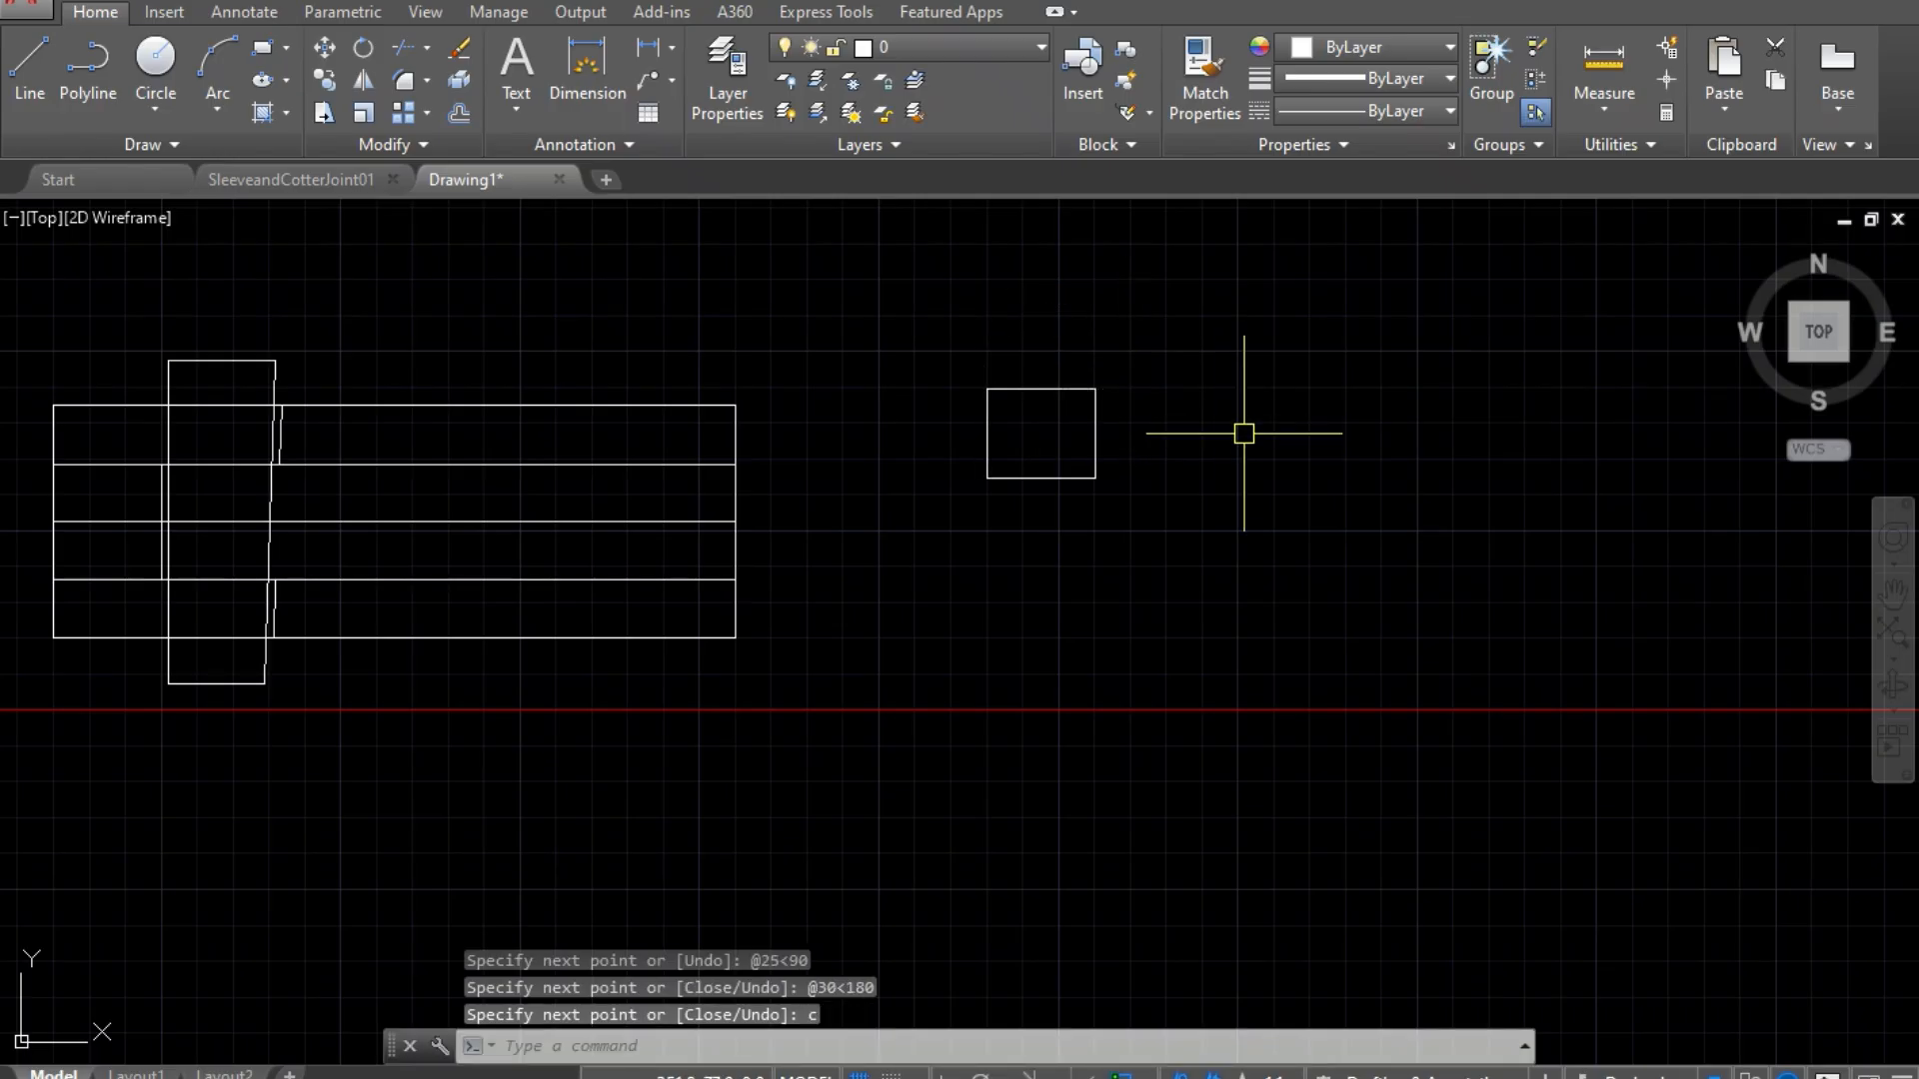
{"action": "scroll", "coordinate": [1243, 433], "scroll_direction": "down", "scroll_amount": 4}
{"action": "scroll", "coordinate": [1263, 351], "scroll_direction": "up", "scroll_amount": 2}
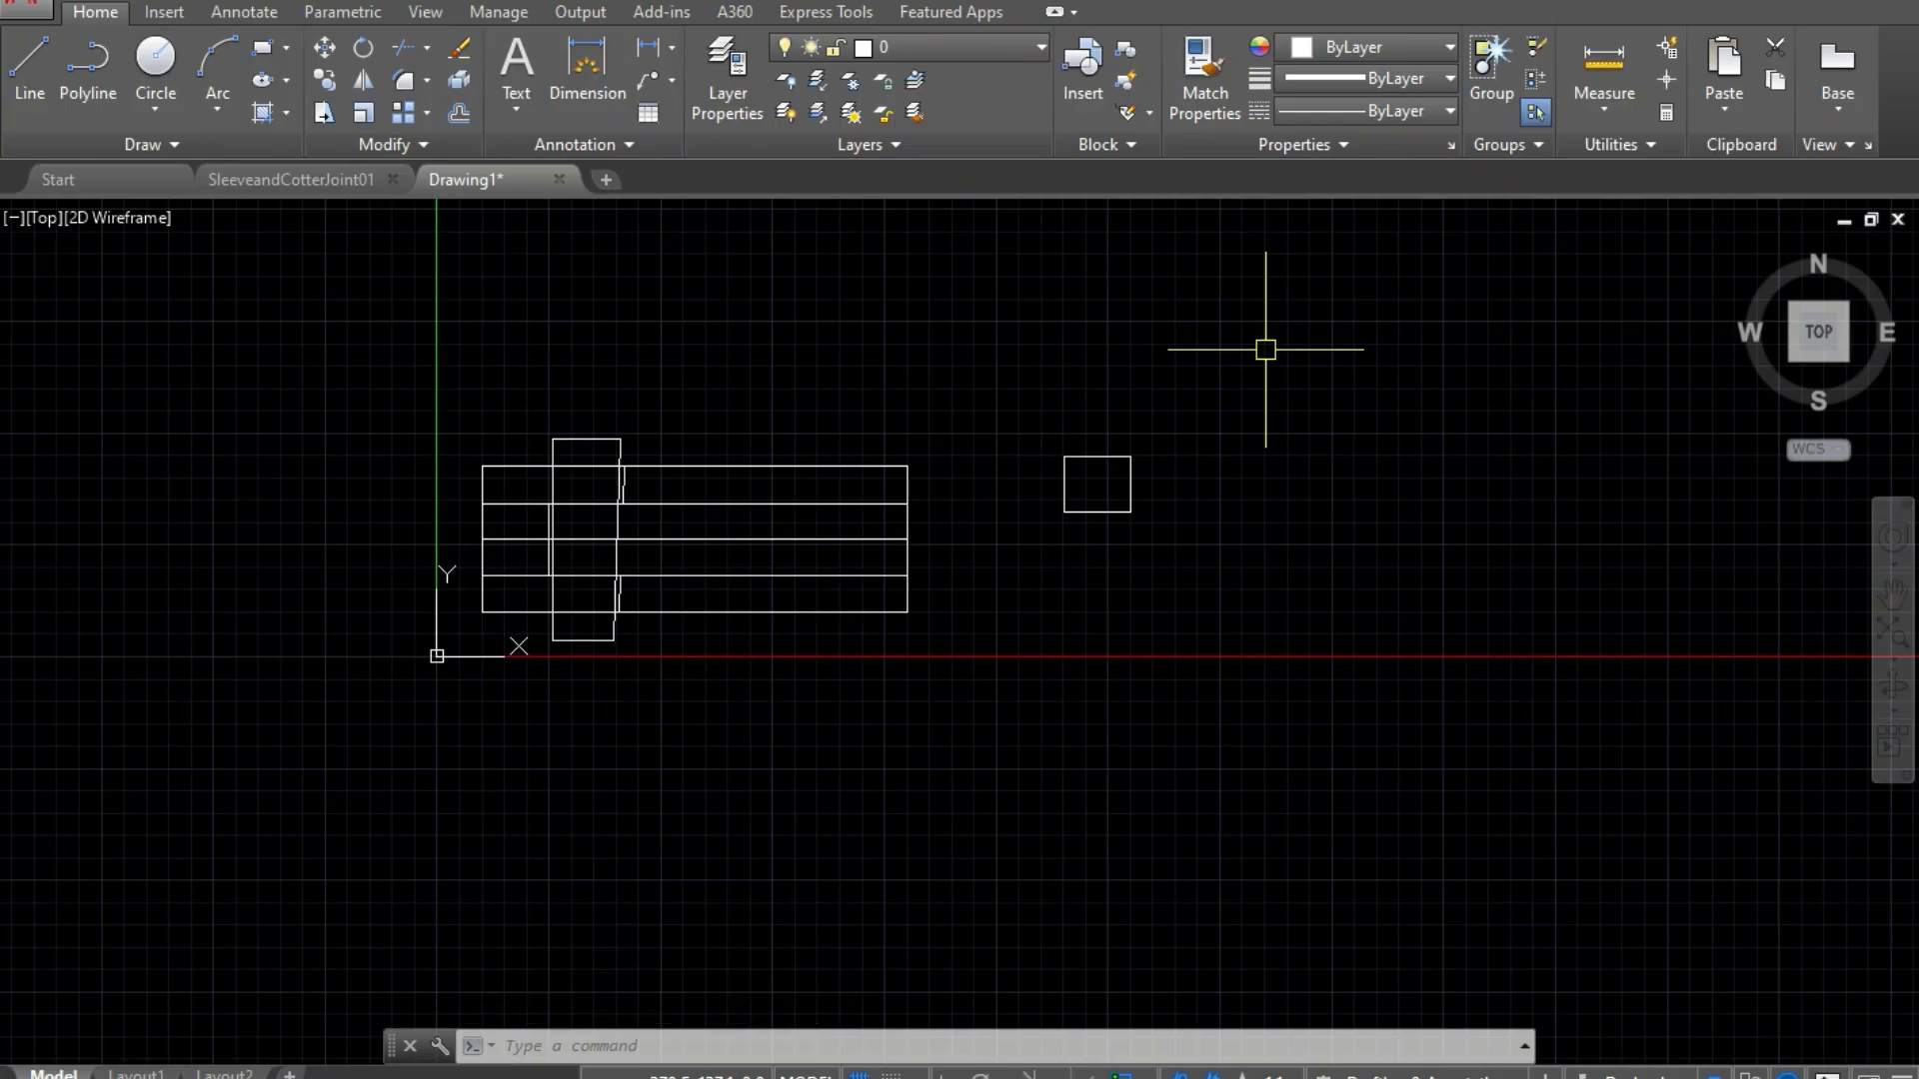
{"action": "type", "text": "l"}
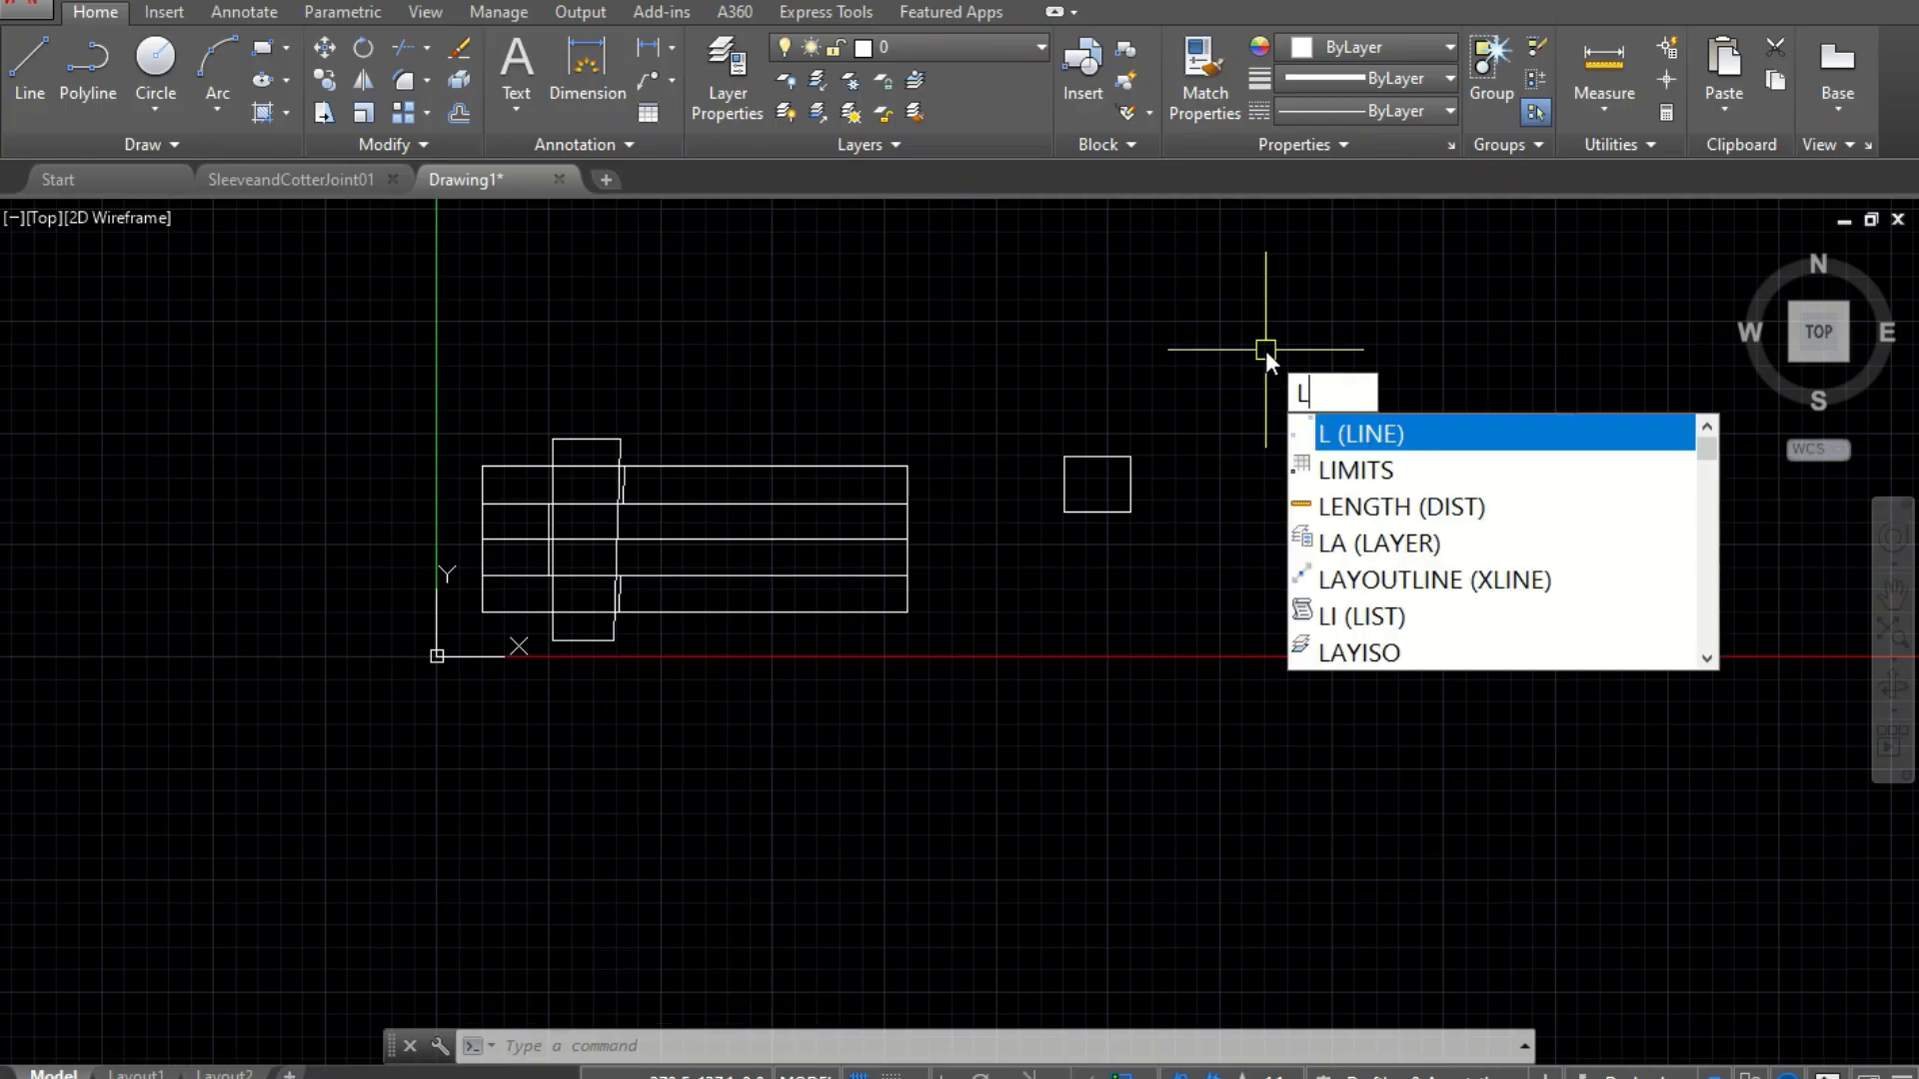
{"action": "key", "text": "Return"}
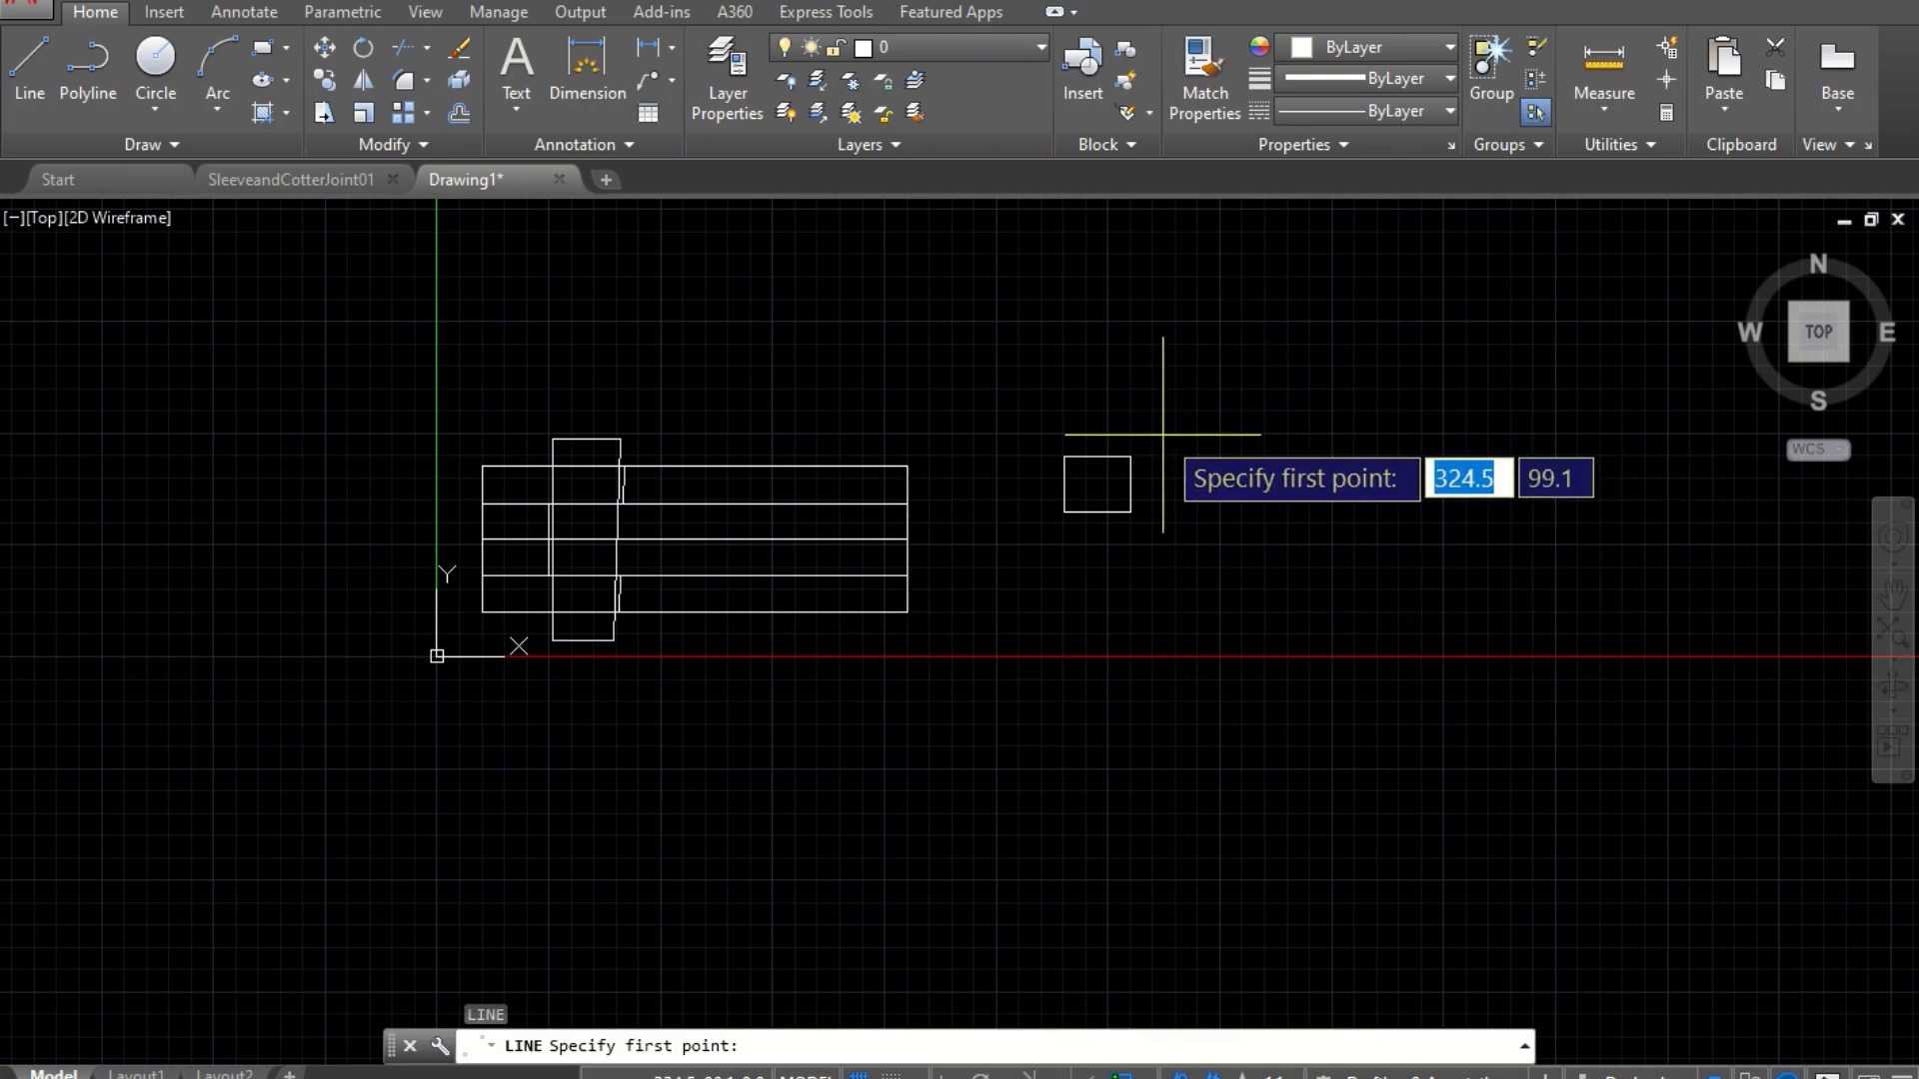
{"action": "scroll", "coordinate": [1149, 430], "scroll_direction": "up", "scroll_amount": 2}
{"action": "left_click", "coordinate": [1306, 467]}
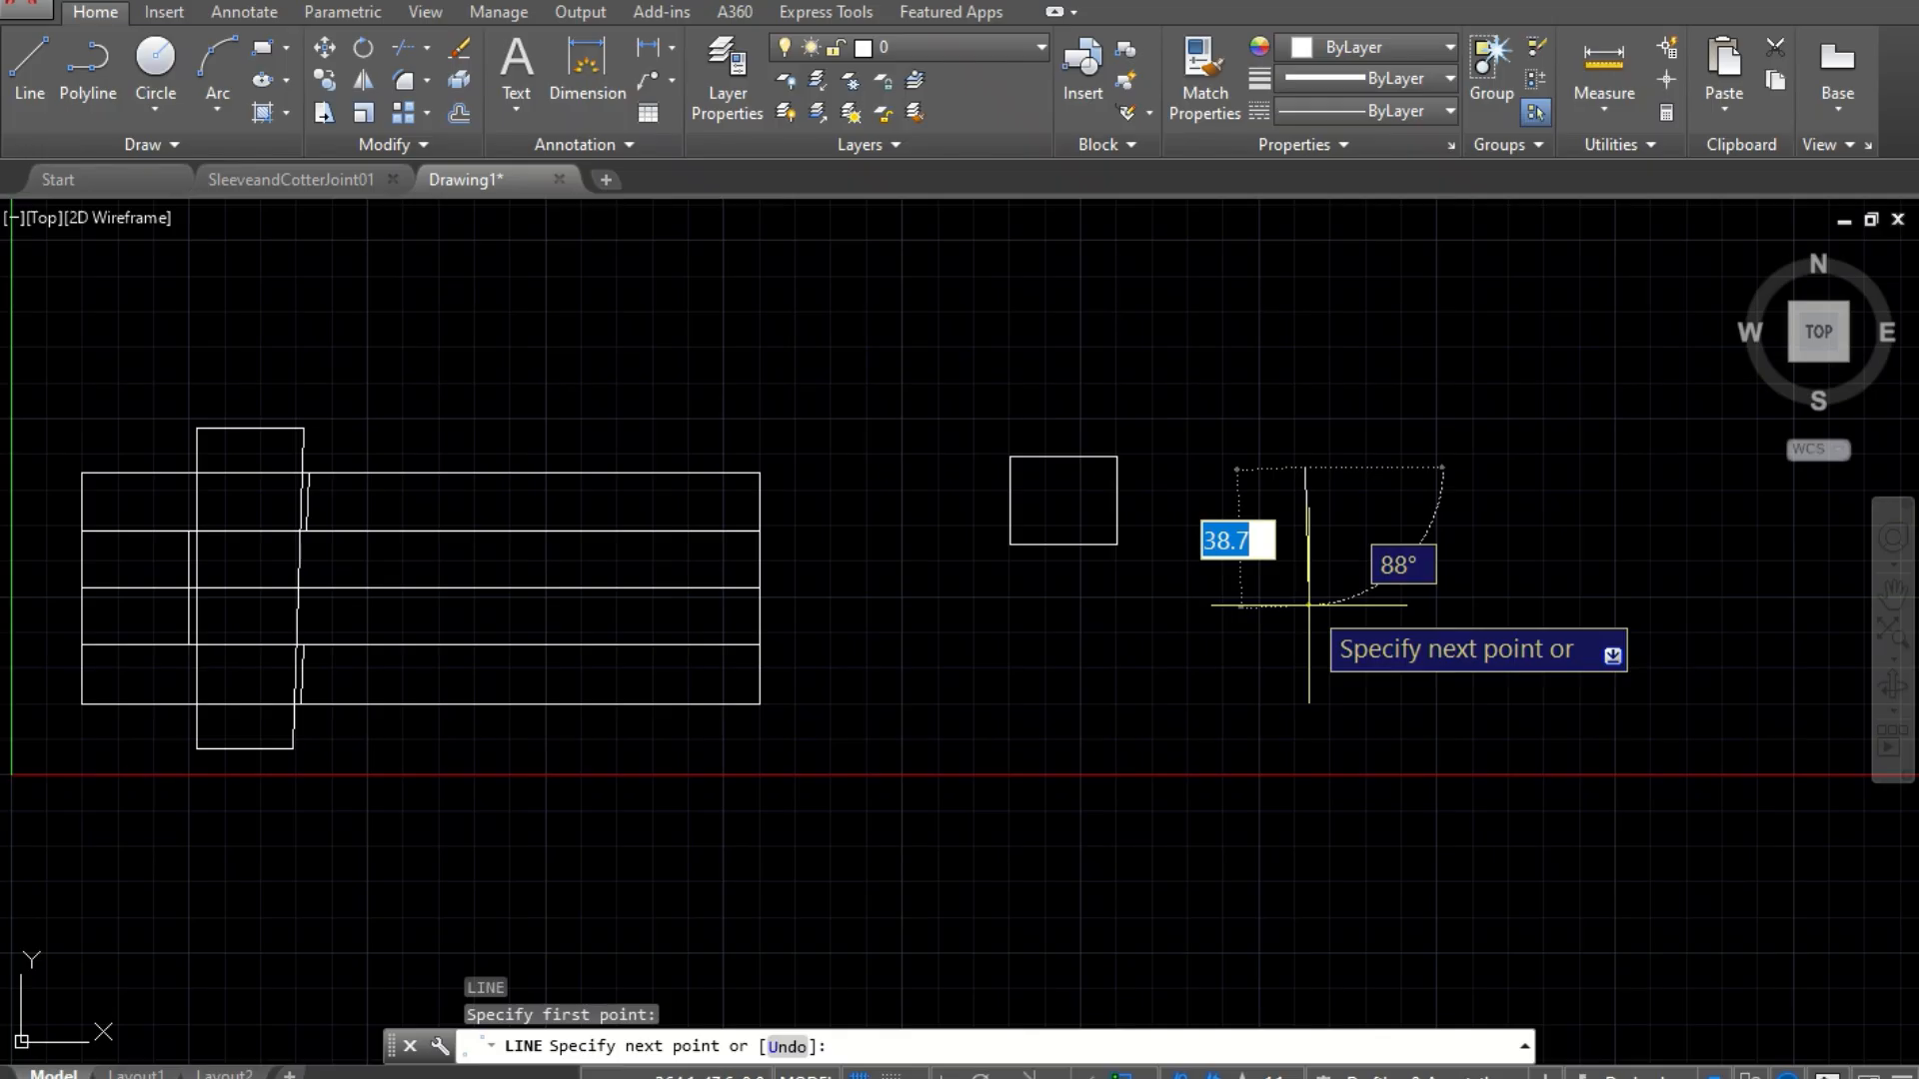
{"action": "type", "text": "32"}
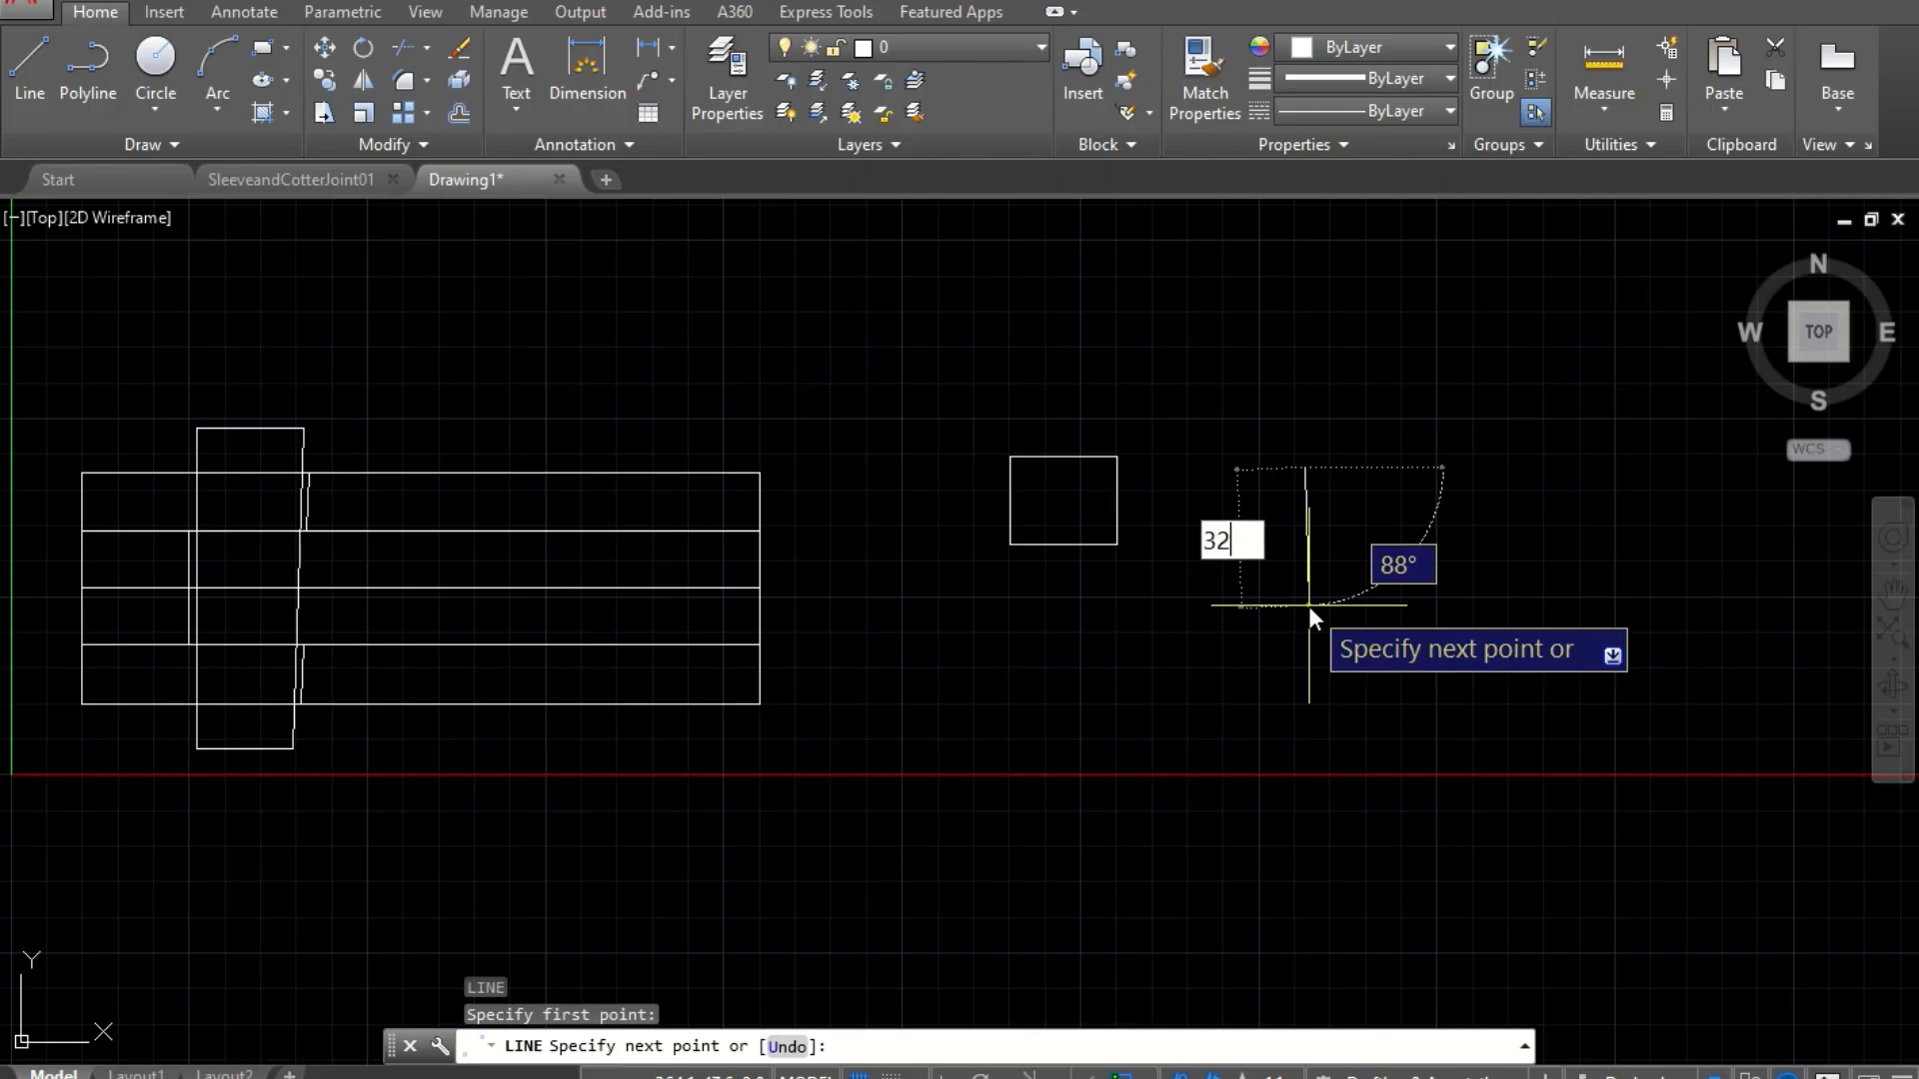
{"action": "key", "text": "Tab"}
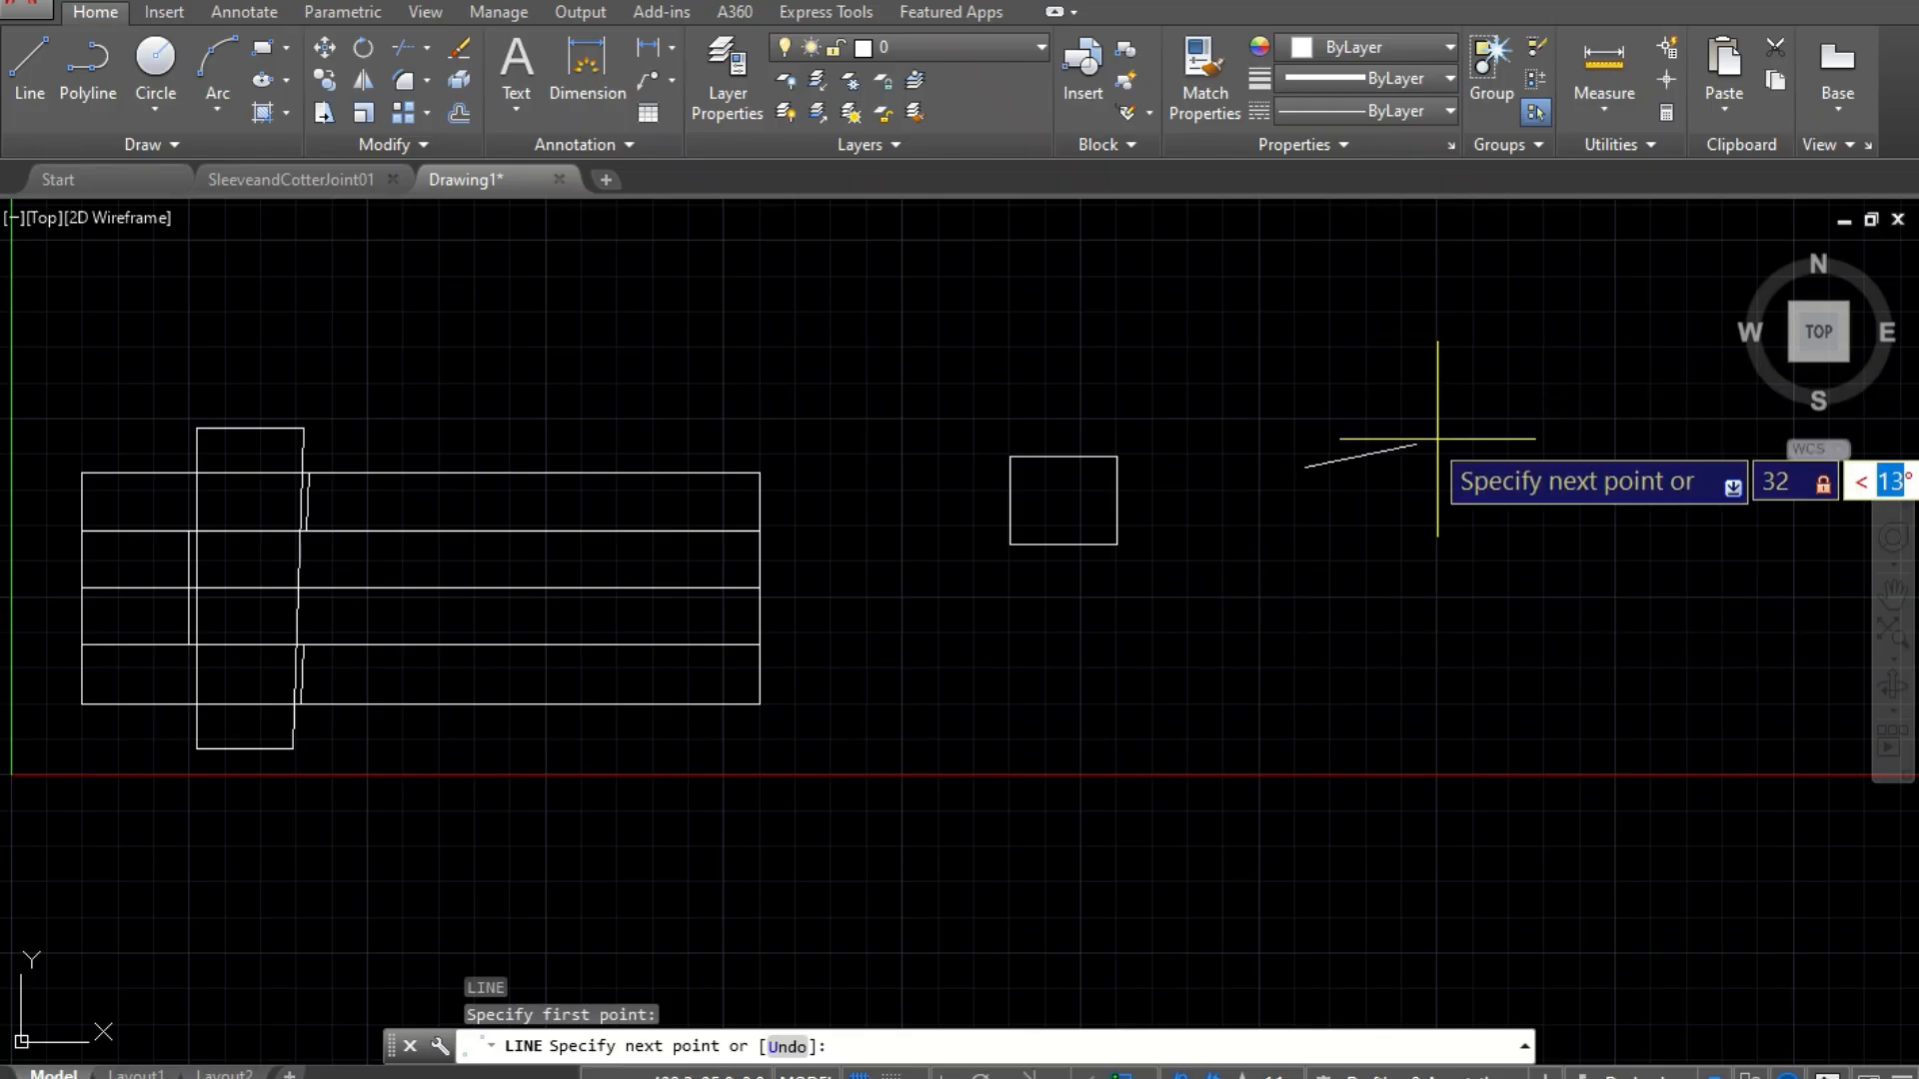
{"action": "scroll", "coordinate": [1449, 470], "scroll_direction": "down", "scroll_amount": 2}
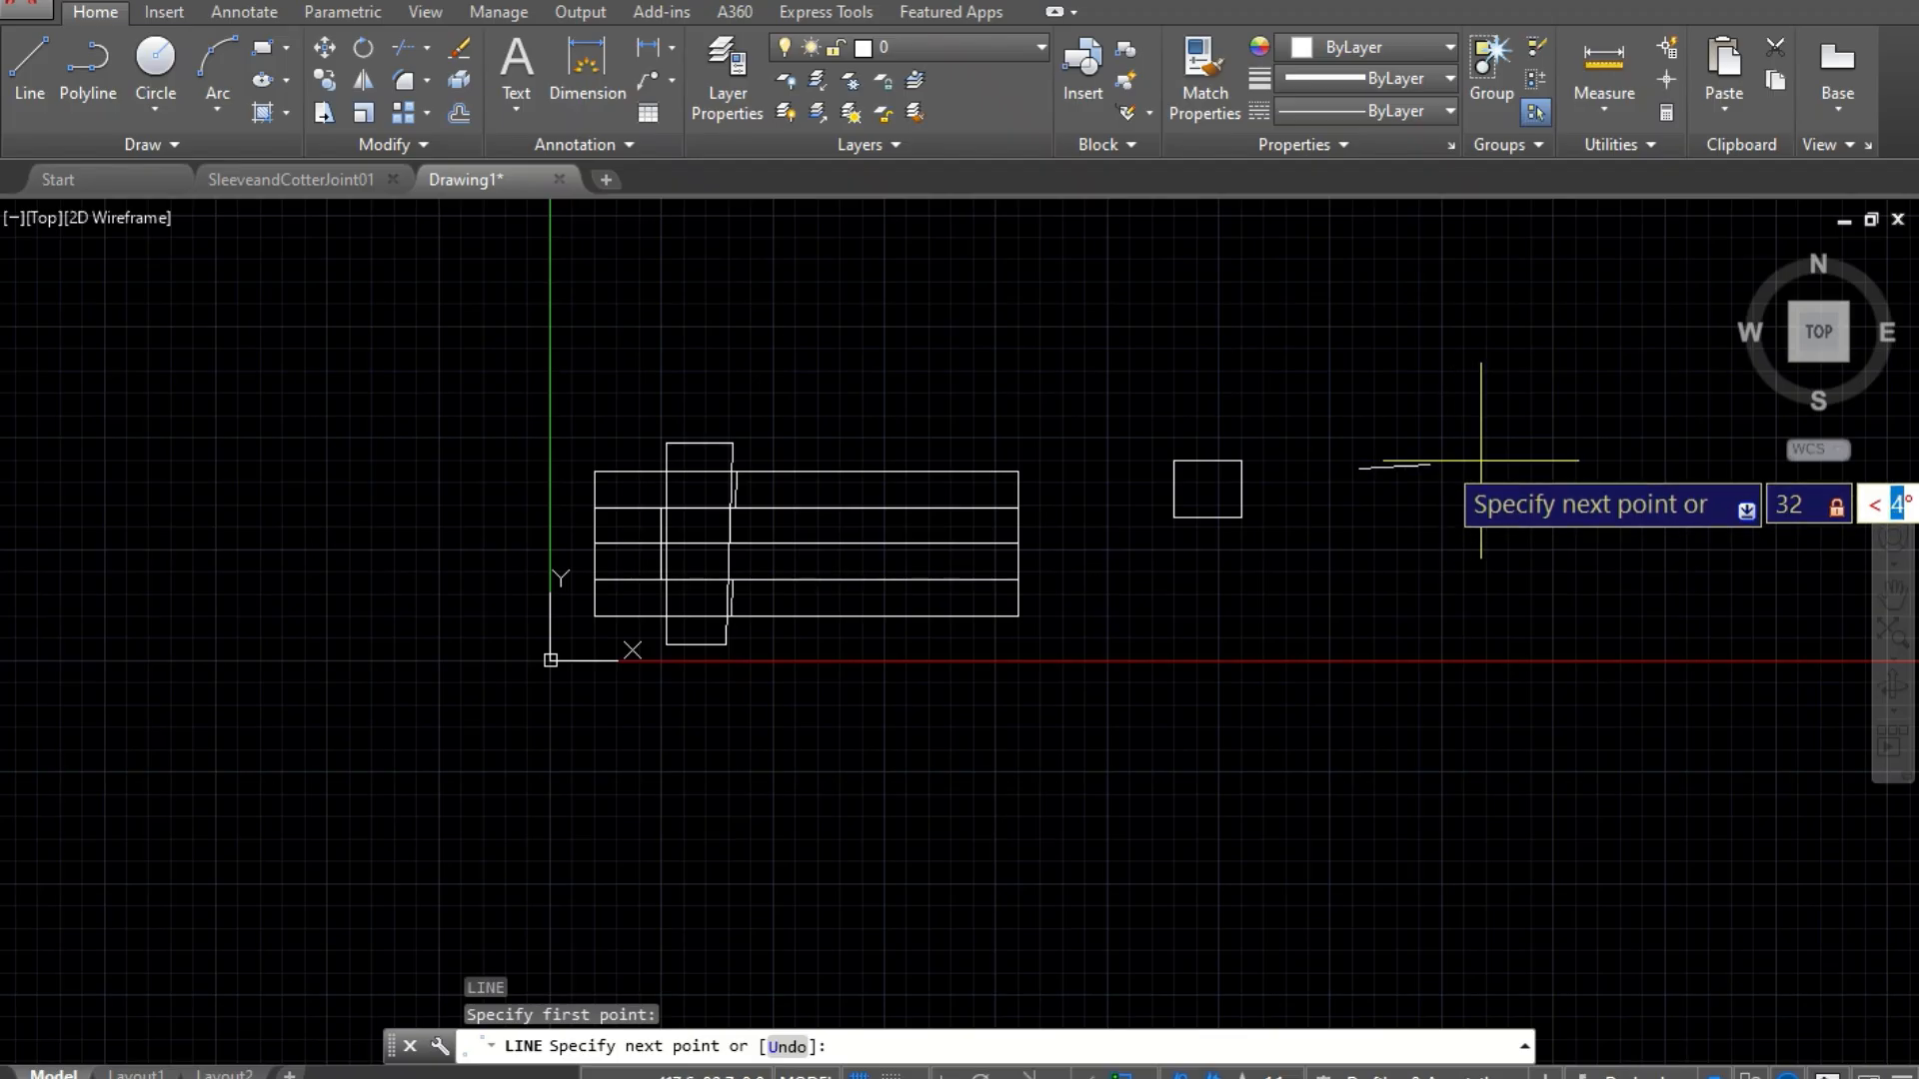
{"action": "key", "text": "Escape"}
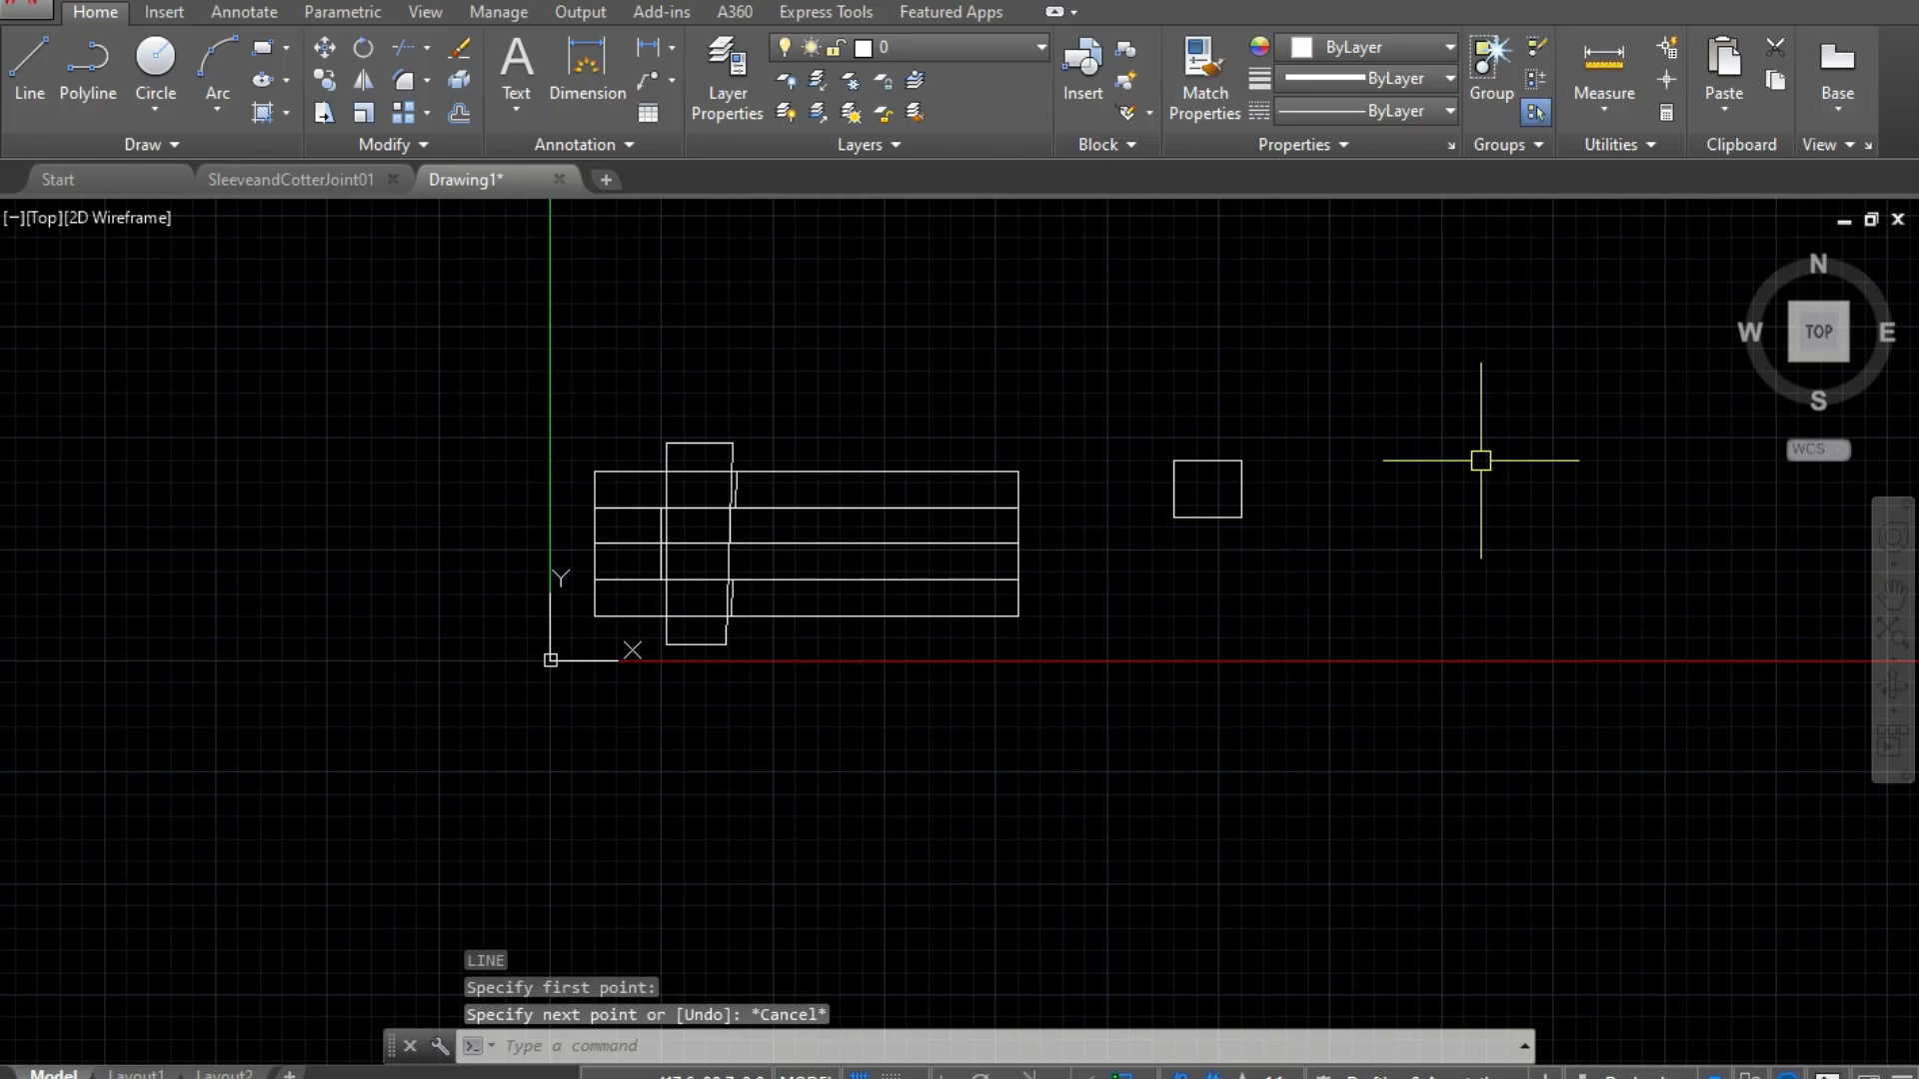
Step: Draw a closed 65 mm wide, 32 mm high rectangle from lines to the right of the 30 × 25 mm rectangle
{"action": "type", "text": "l"}
{"action": "key", "text": "Return"}
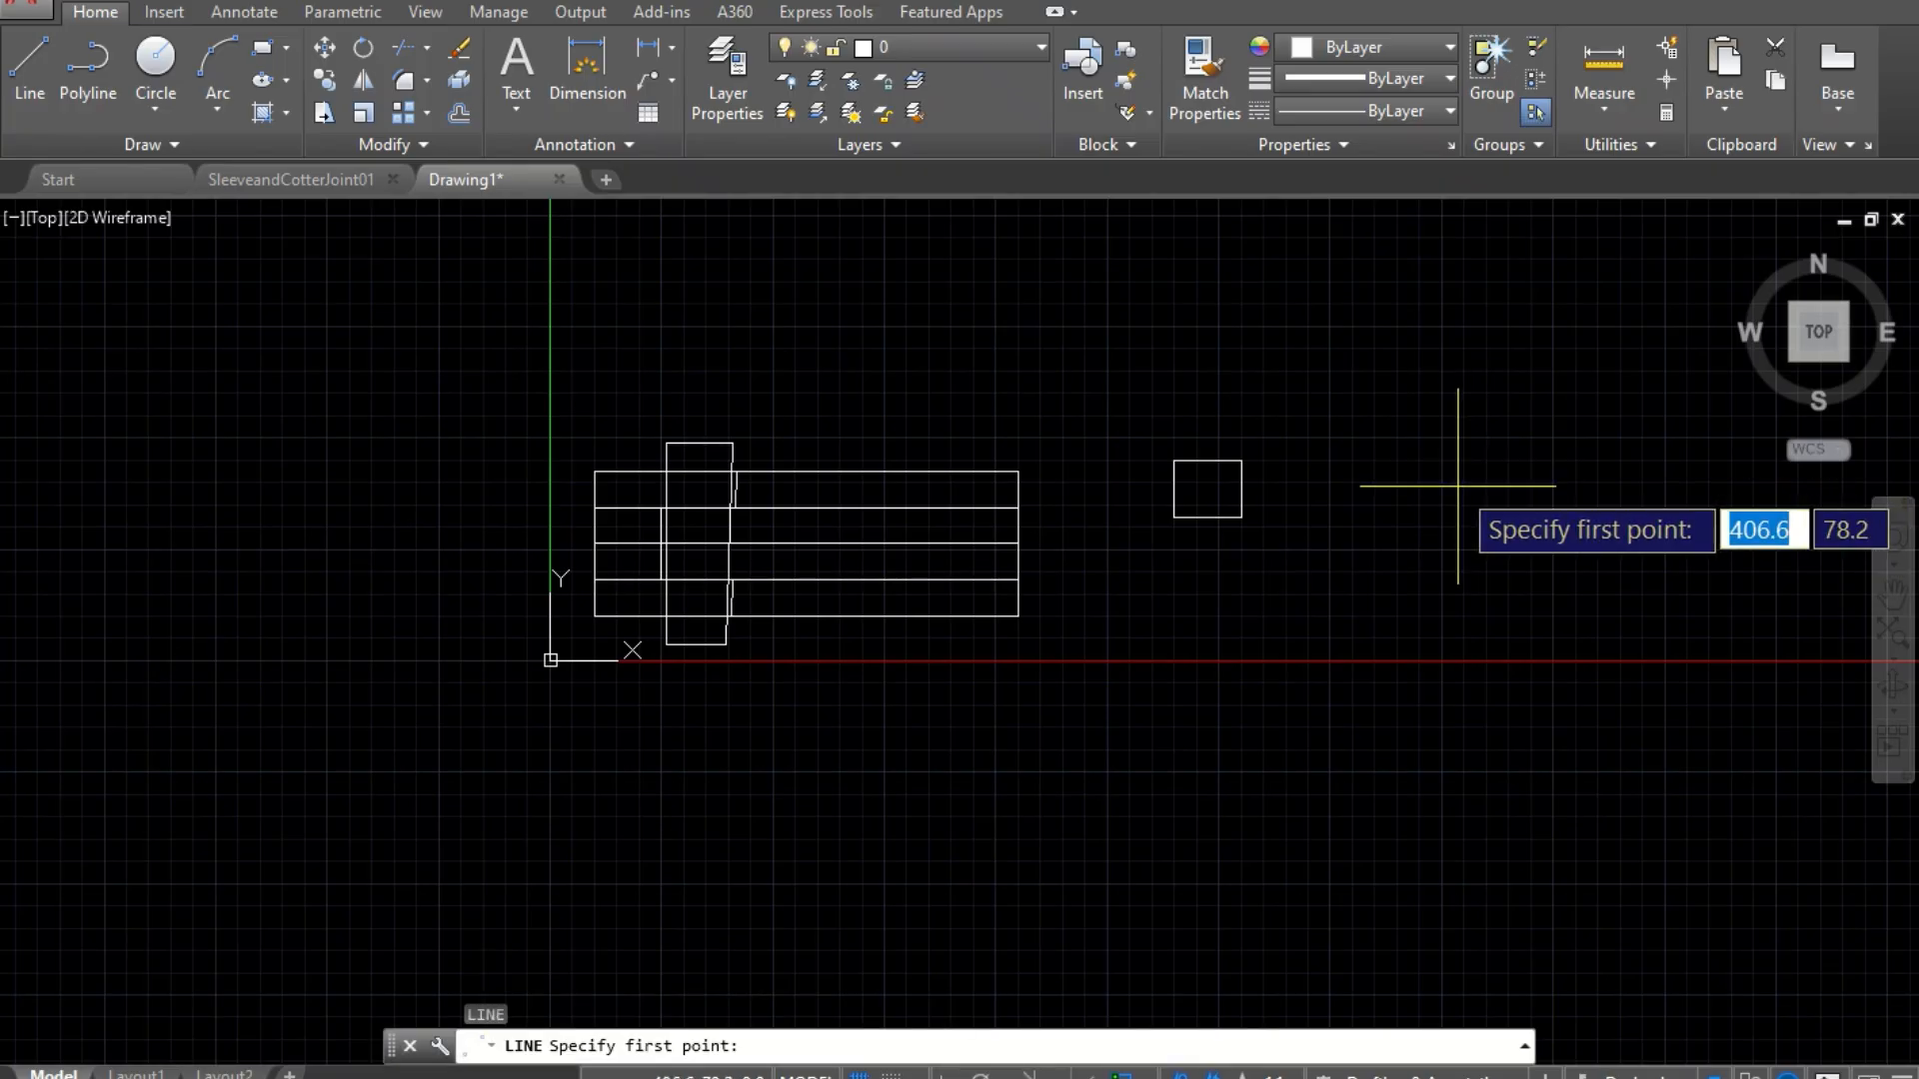
{"action": "left_click", "coordinate": [1458, 486]}
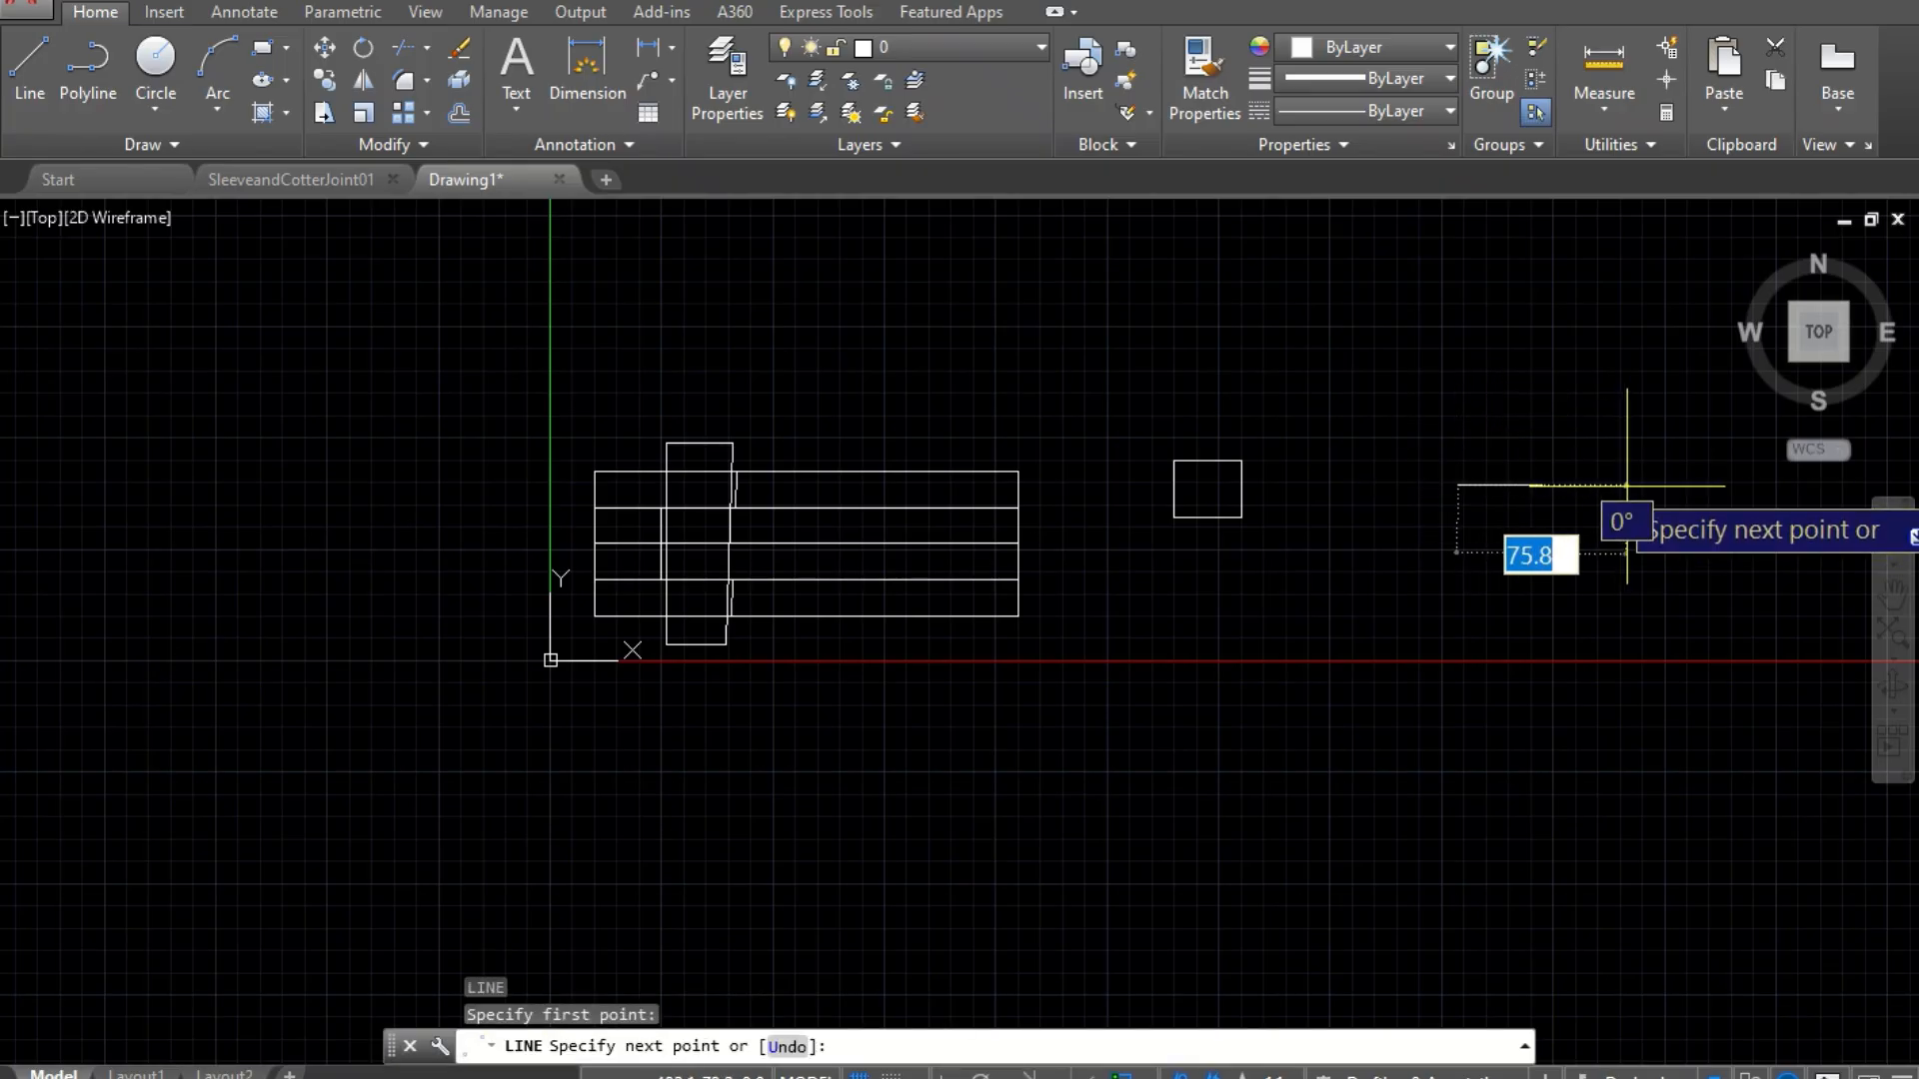
{"action": "type", "text": "65"}
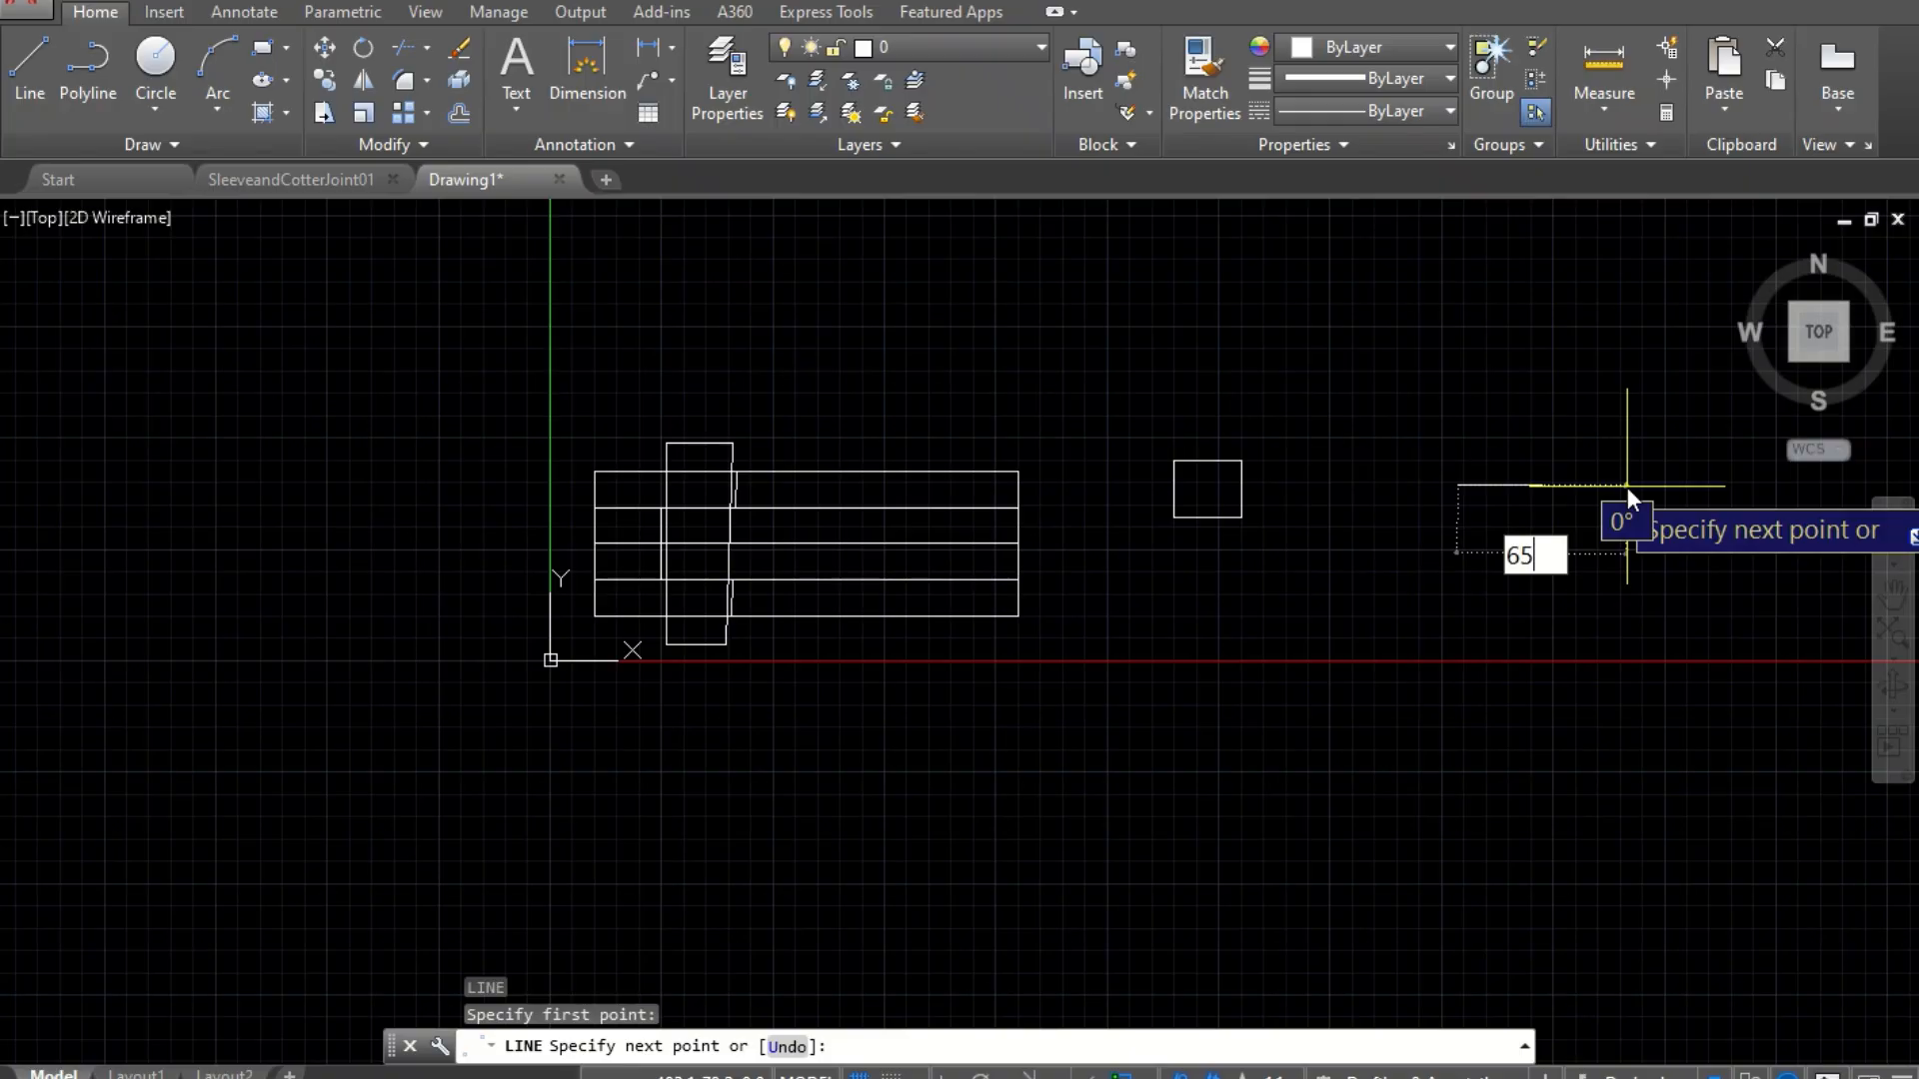
{"action": "key", "text": "Tab"}
{"action": "key", "text": "Return"}
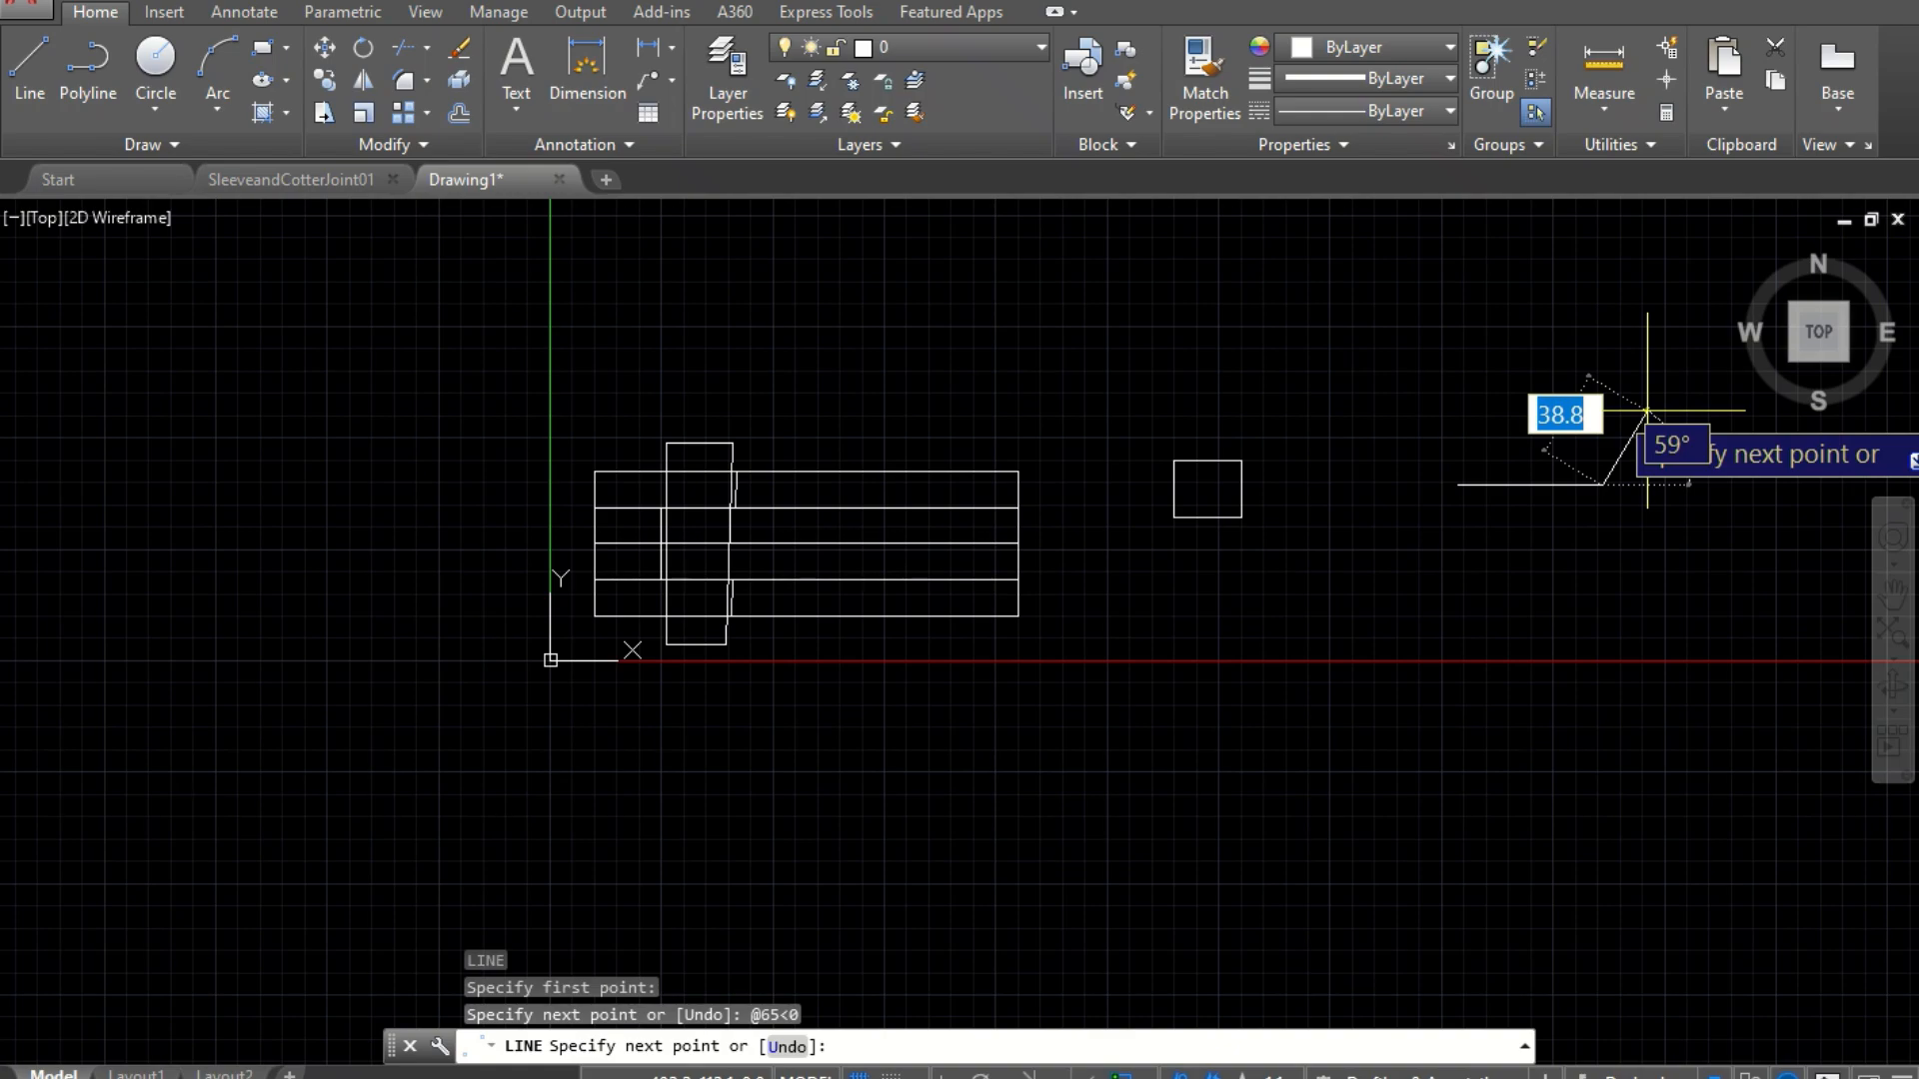
{"action": "type", "text": "32"}
{"action": "key", "text": "Tab"}
{"action": "type", "text": "90"}
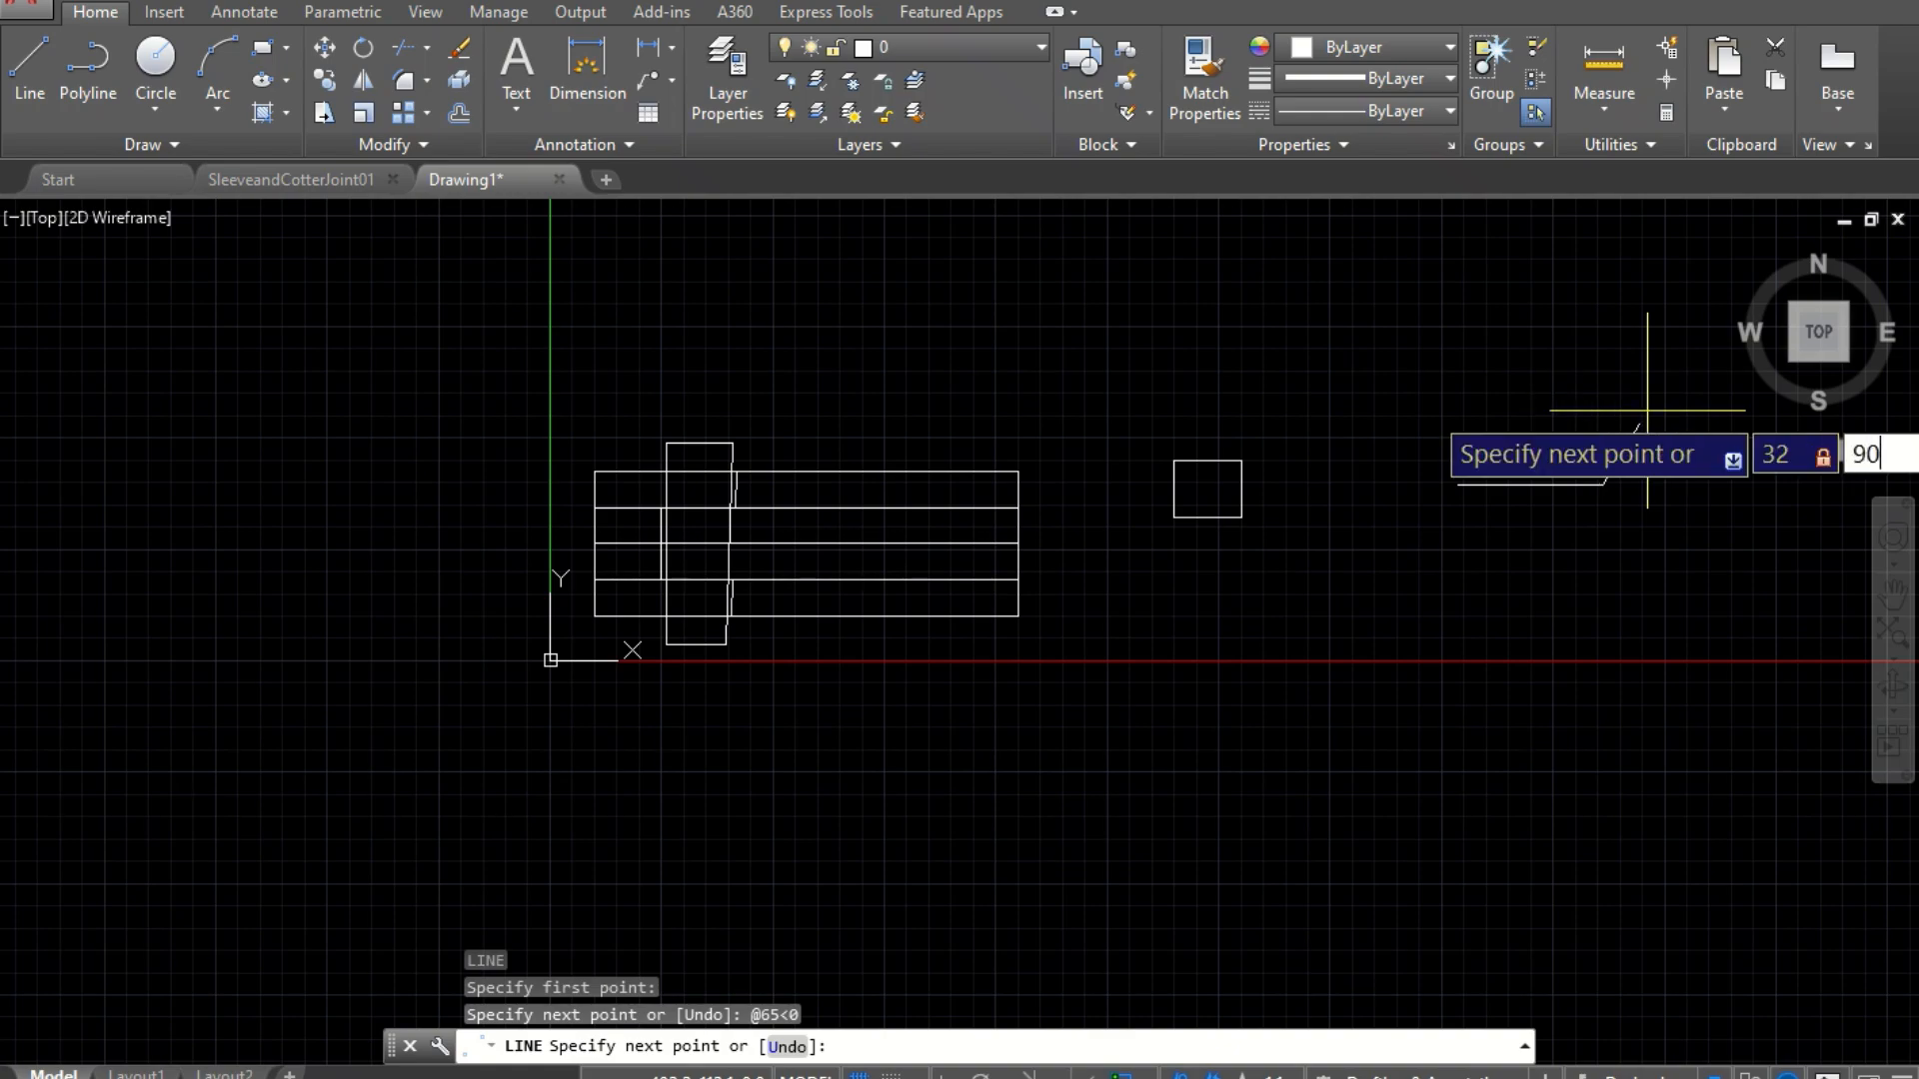
{"action": "key", "text": "Return"}
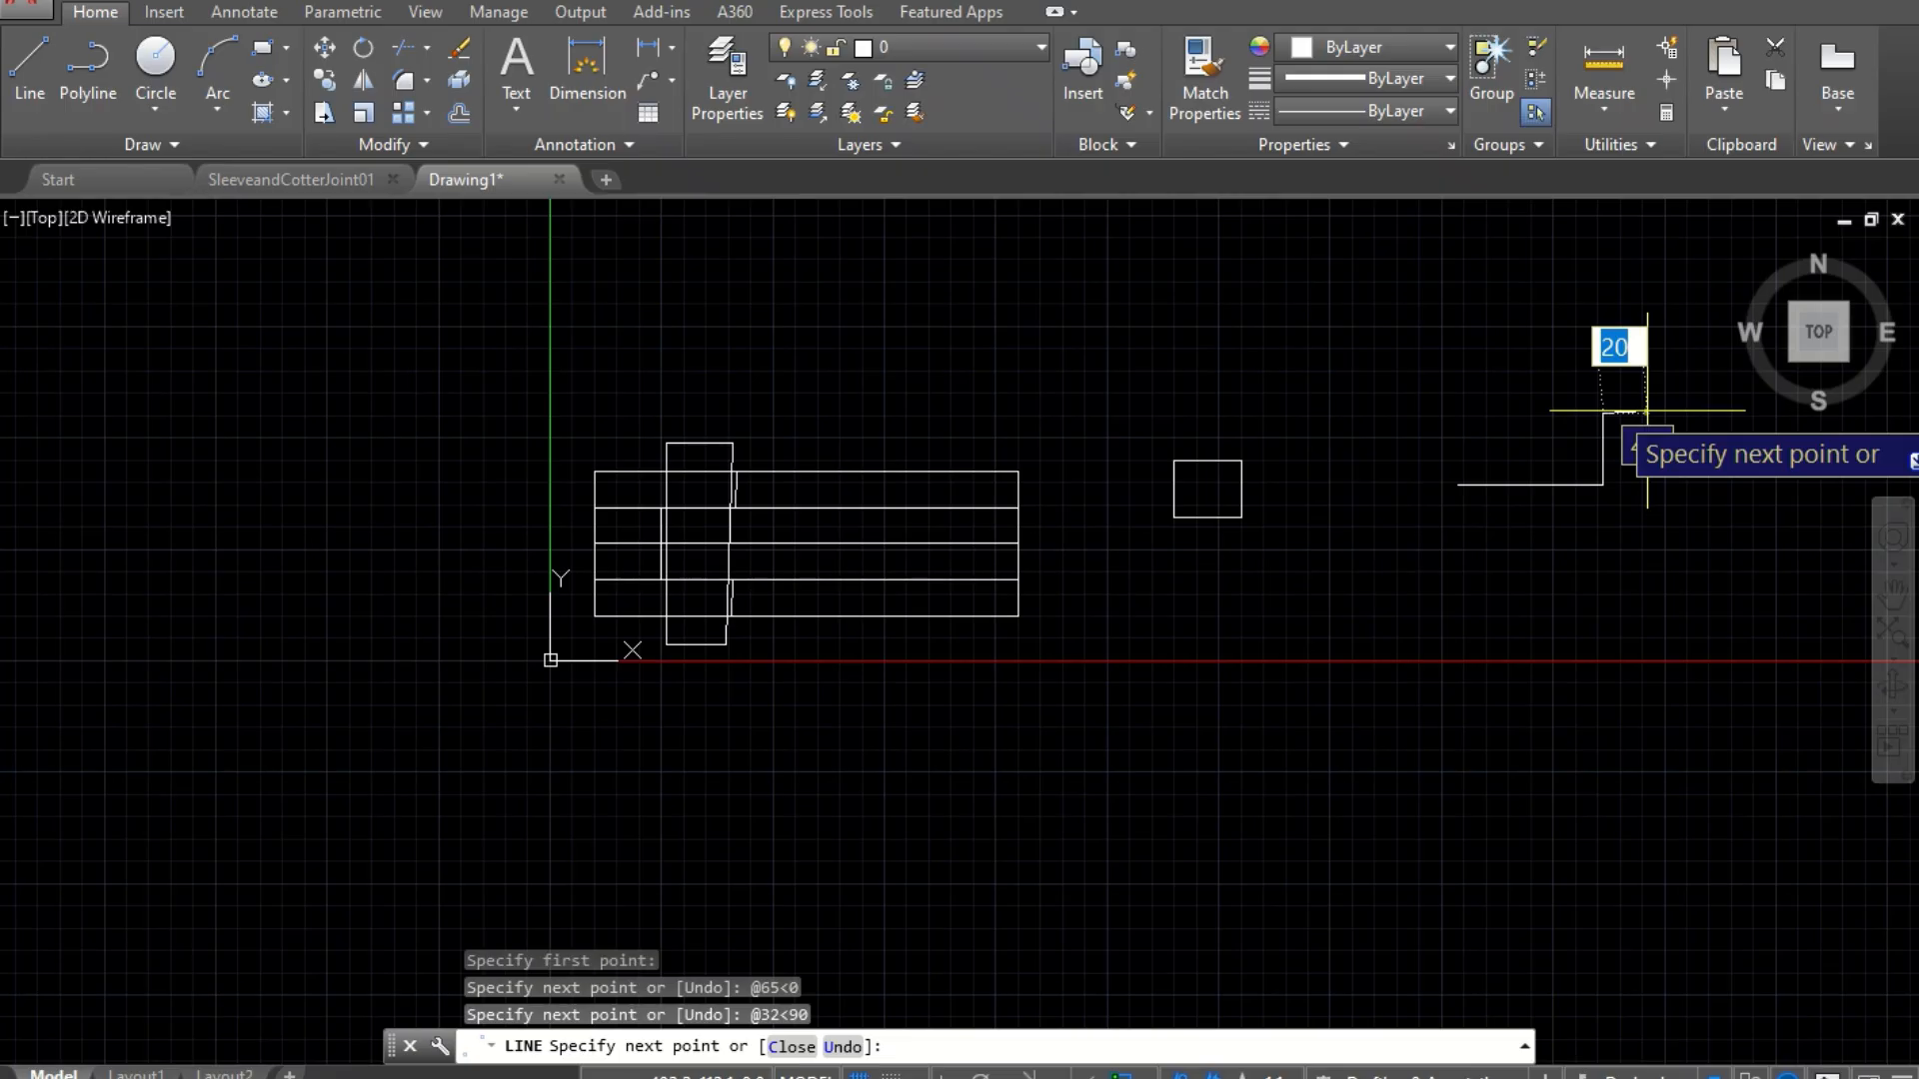
{"action": "type", "text": "65"}
{"action": "key", "text": "Tab"}
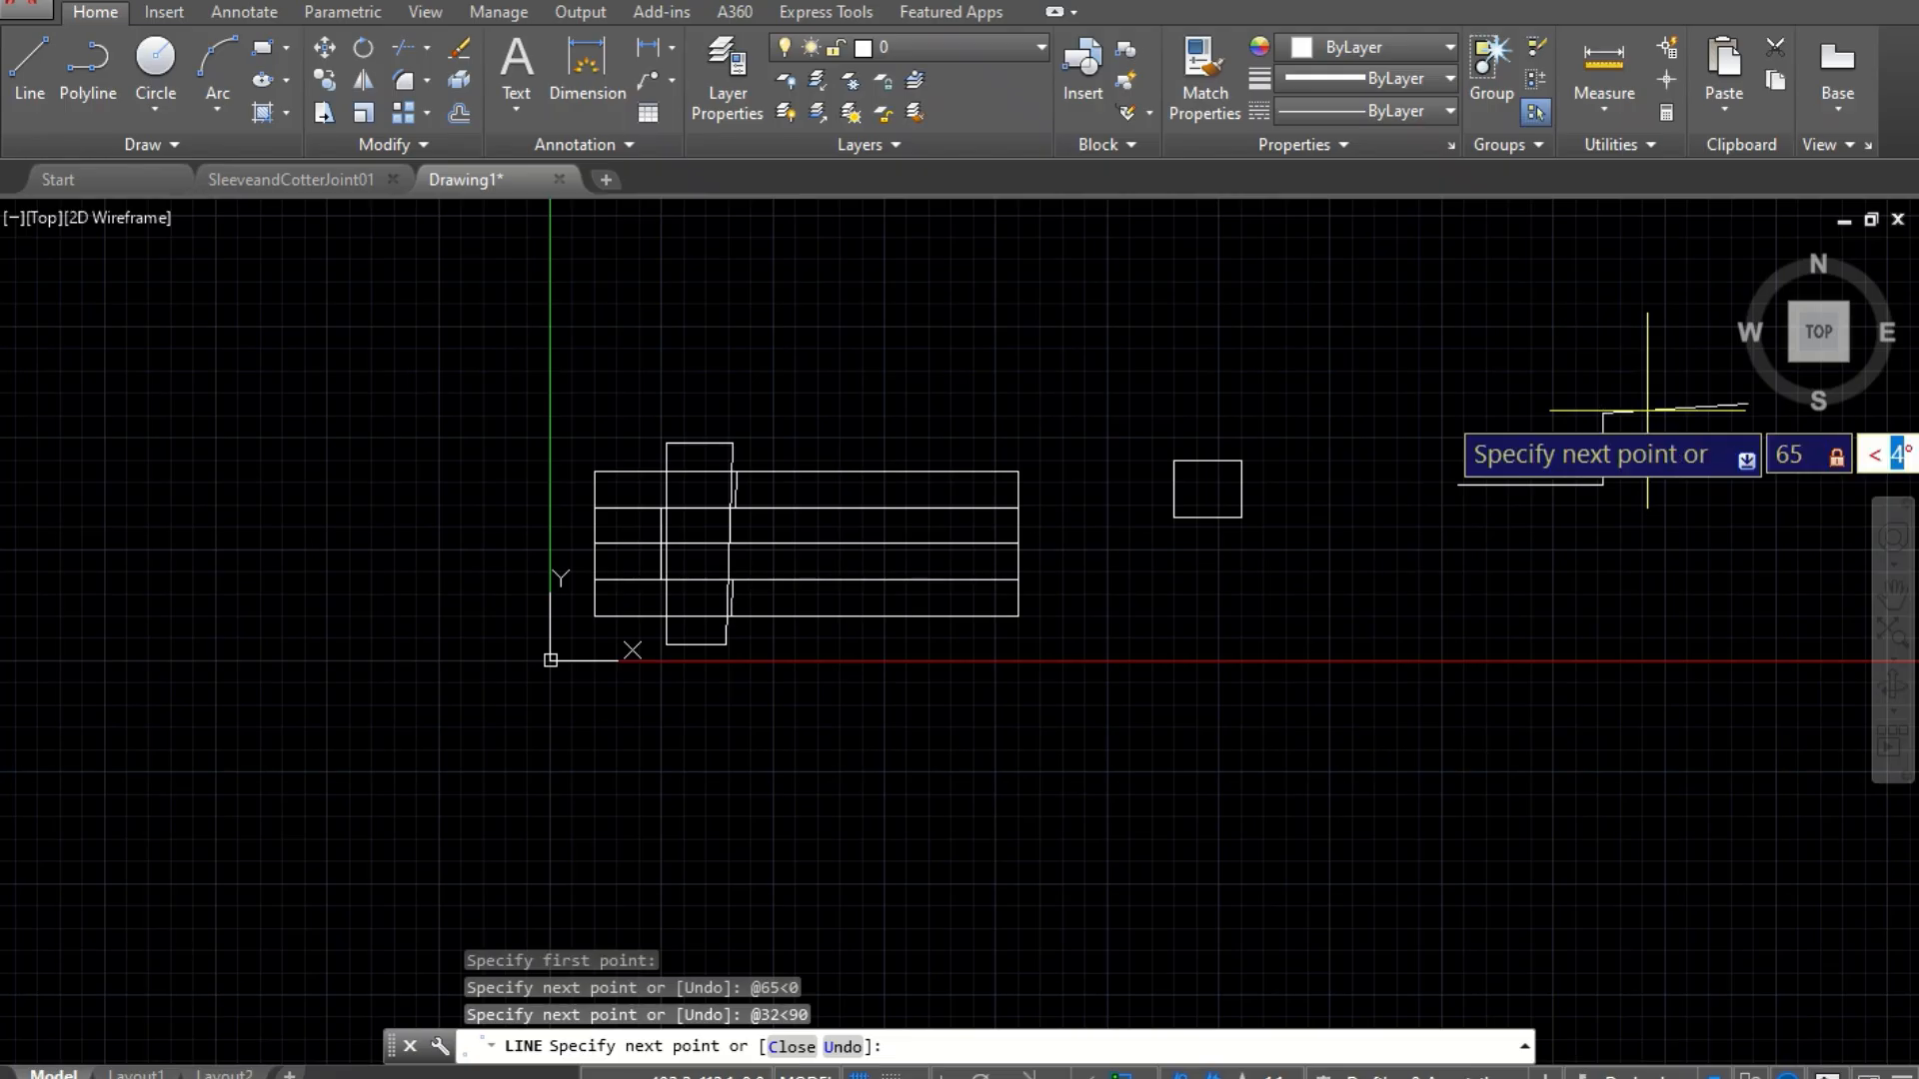
{"action": "type", "text": "180"}
{"action": "key", "text": "Return"}
{"action": "type", "text": "c"}
{"action": "key", "text": "Return"}
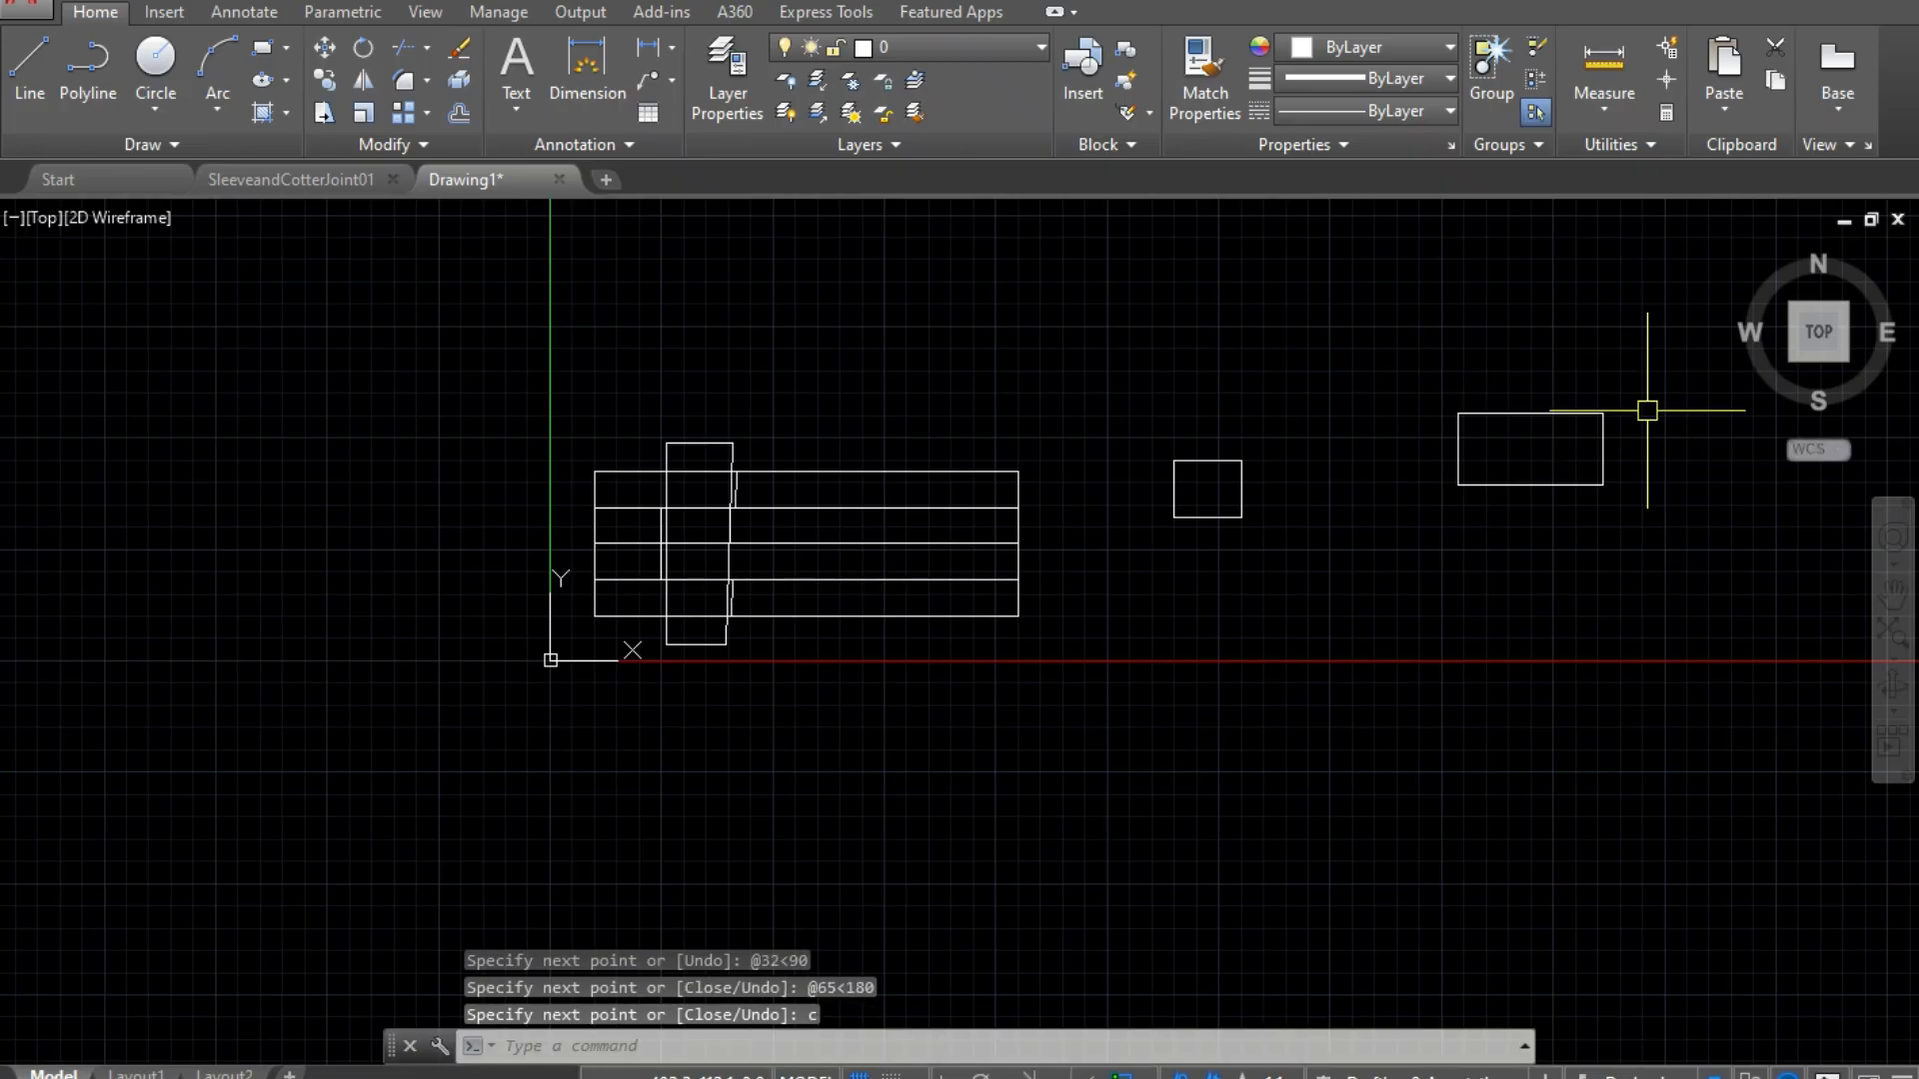
Step: Move the 30 × 25 mm rectangle from its right edge's midpoint onto the midpoint of the 65 × 32 mm rectangle's left edge
{"action": "scroll", "coordinate": [1436, 353], "scroll_direction": "up", "scroll_amount": 2}
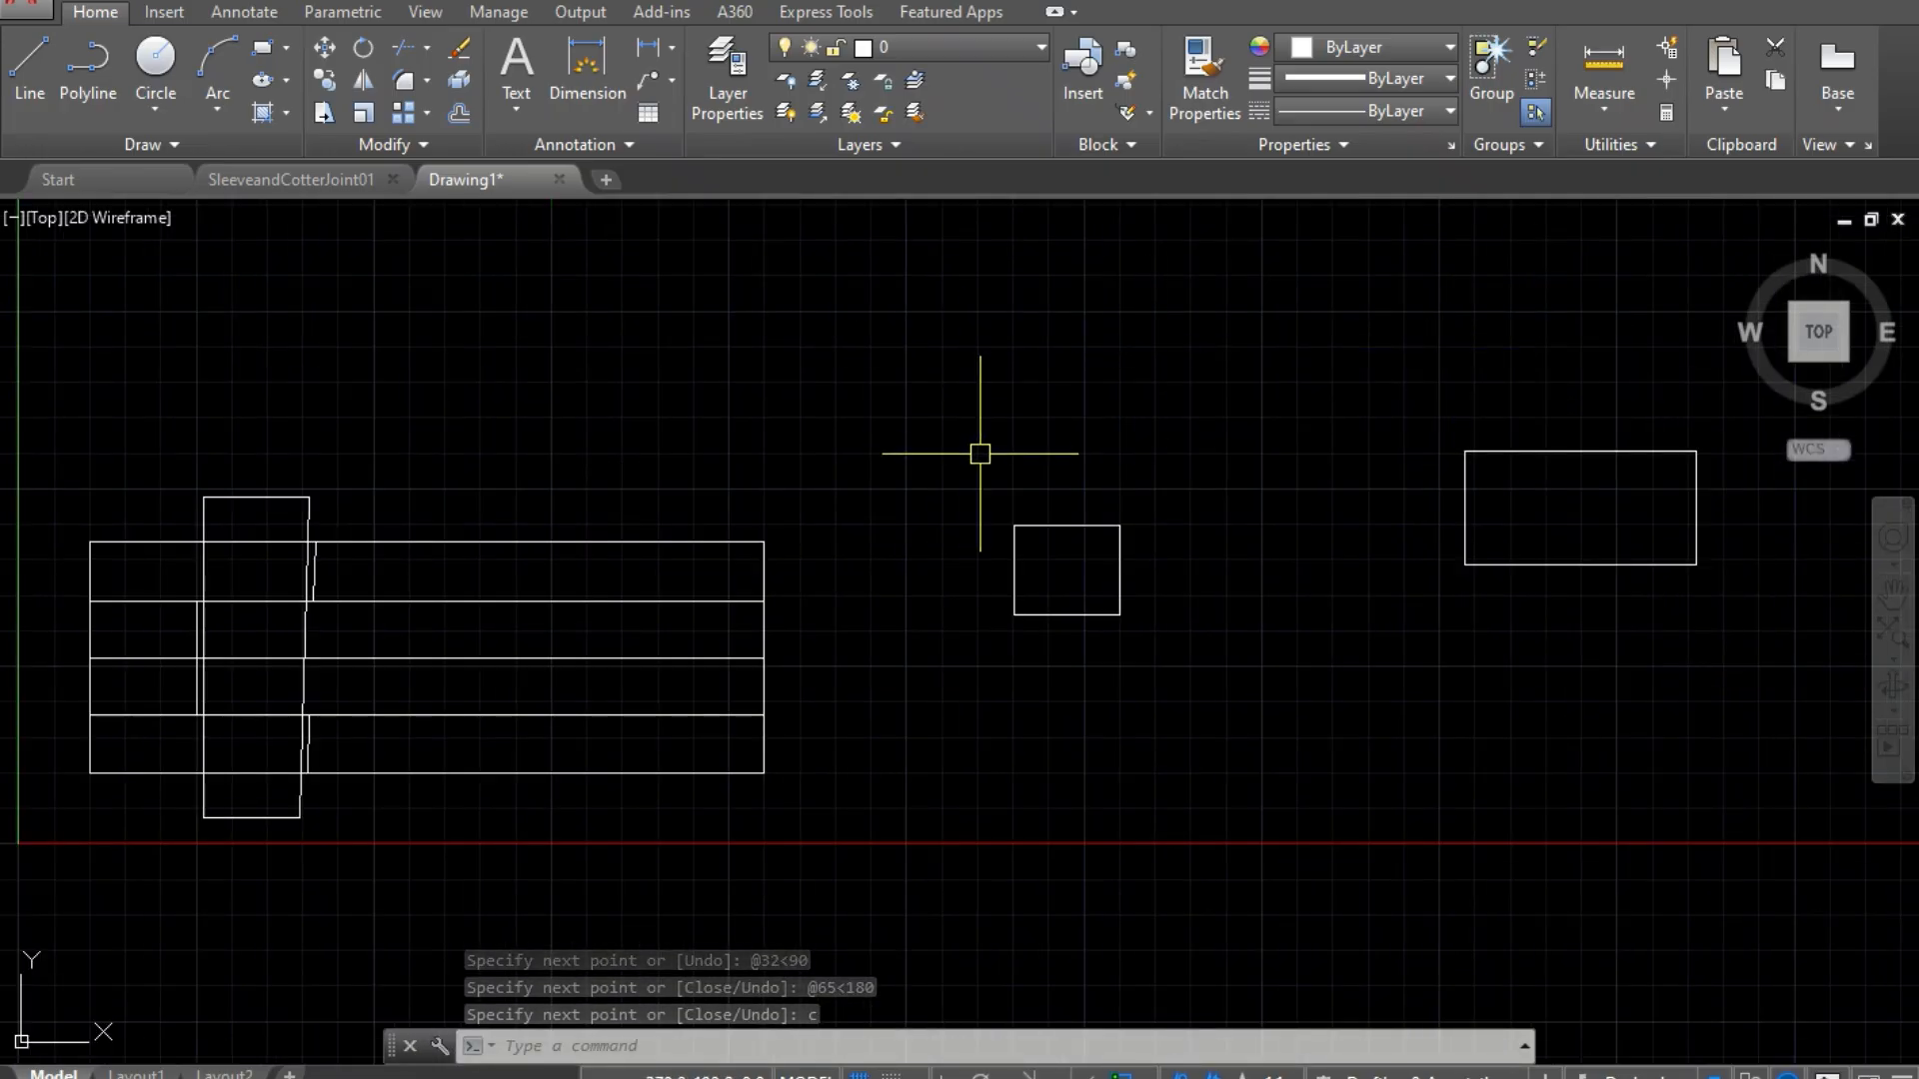
{"action": "type", "text": "m"}
{"action": "key", "text": "Return"}
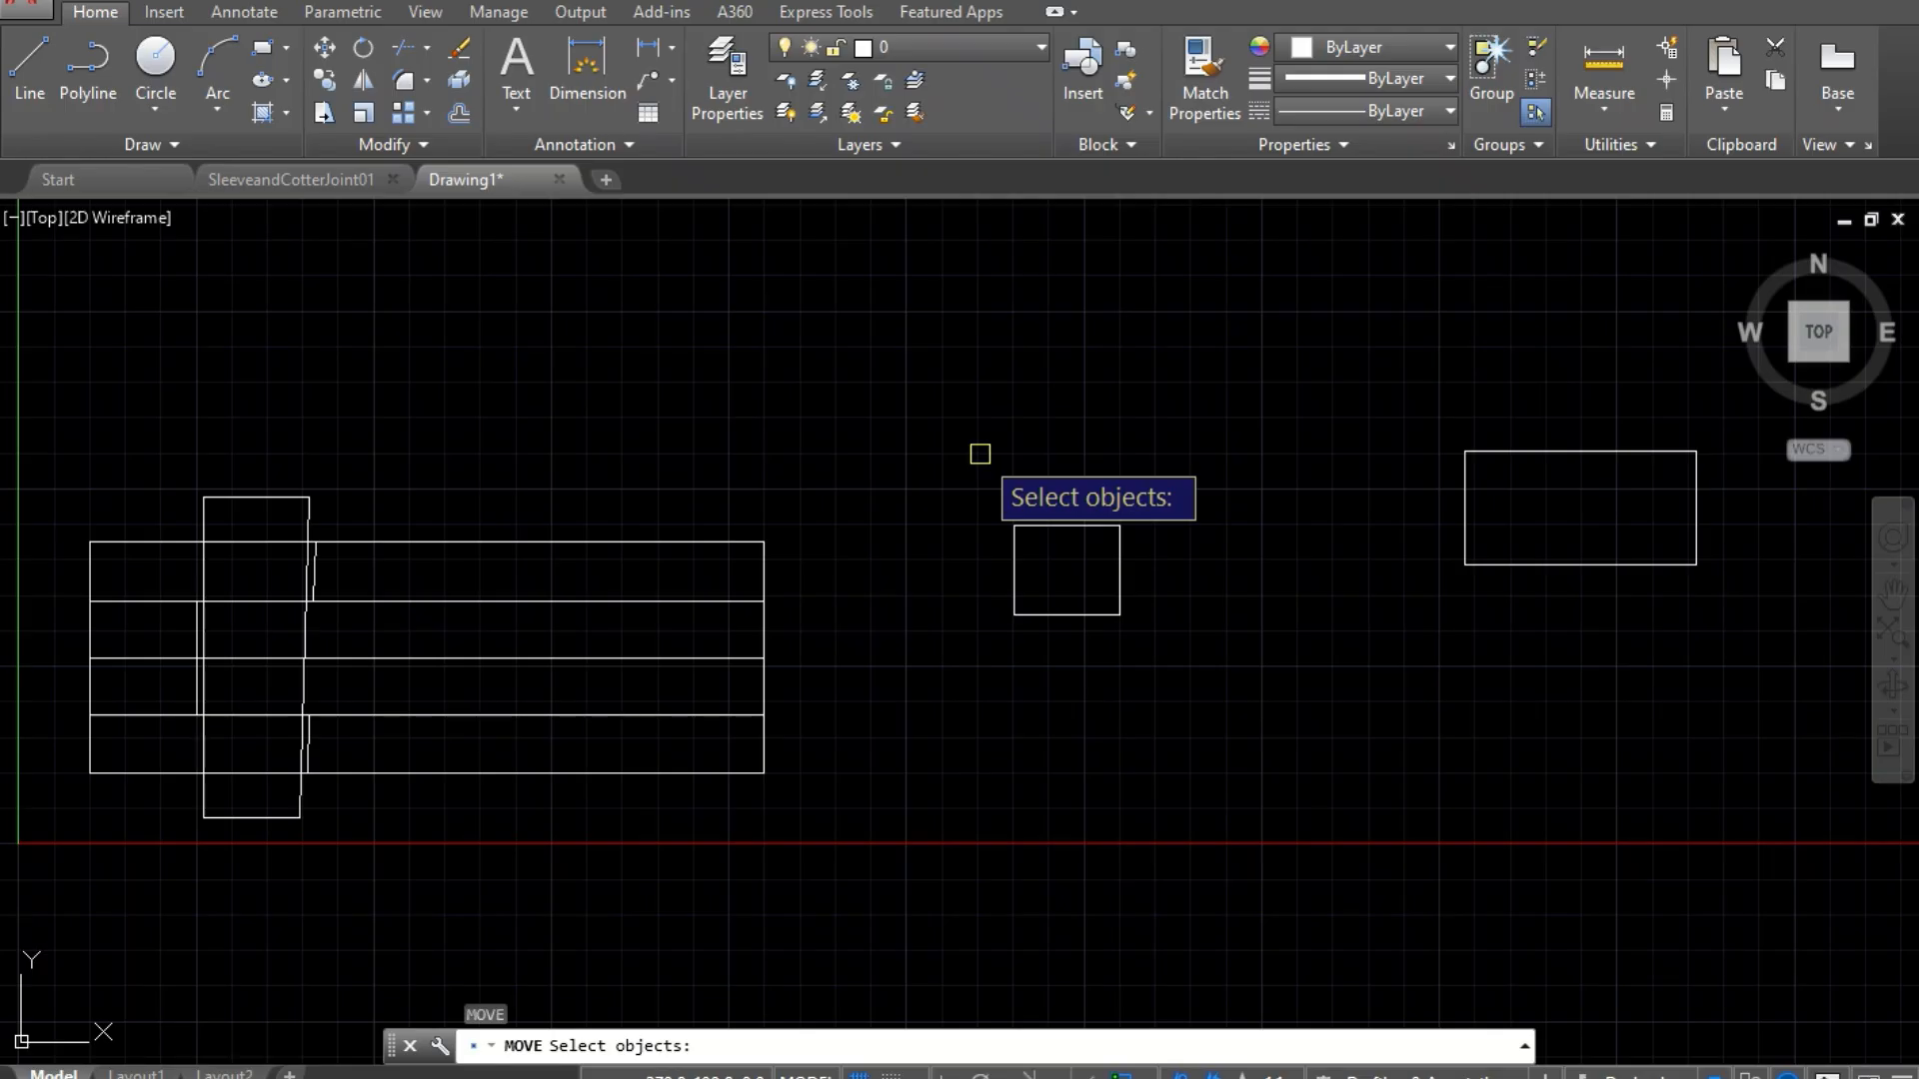
{"action": "left_click", "coordinate": [981, 483]}
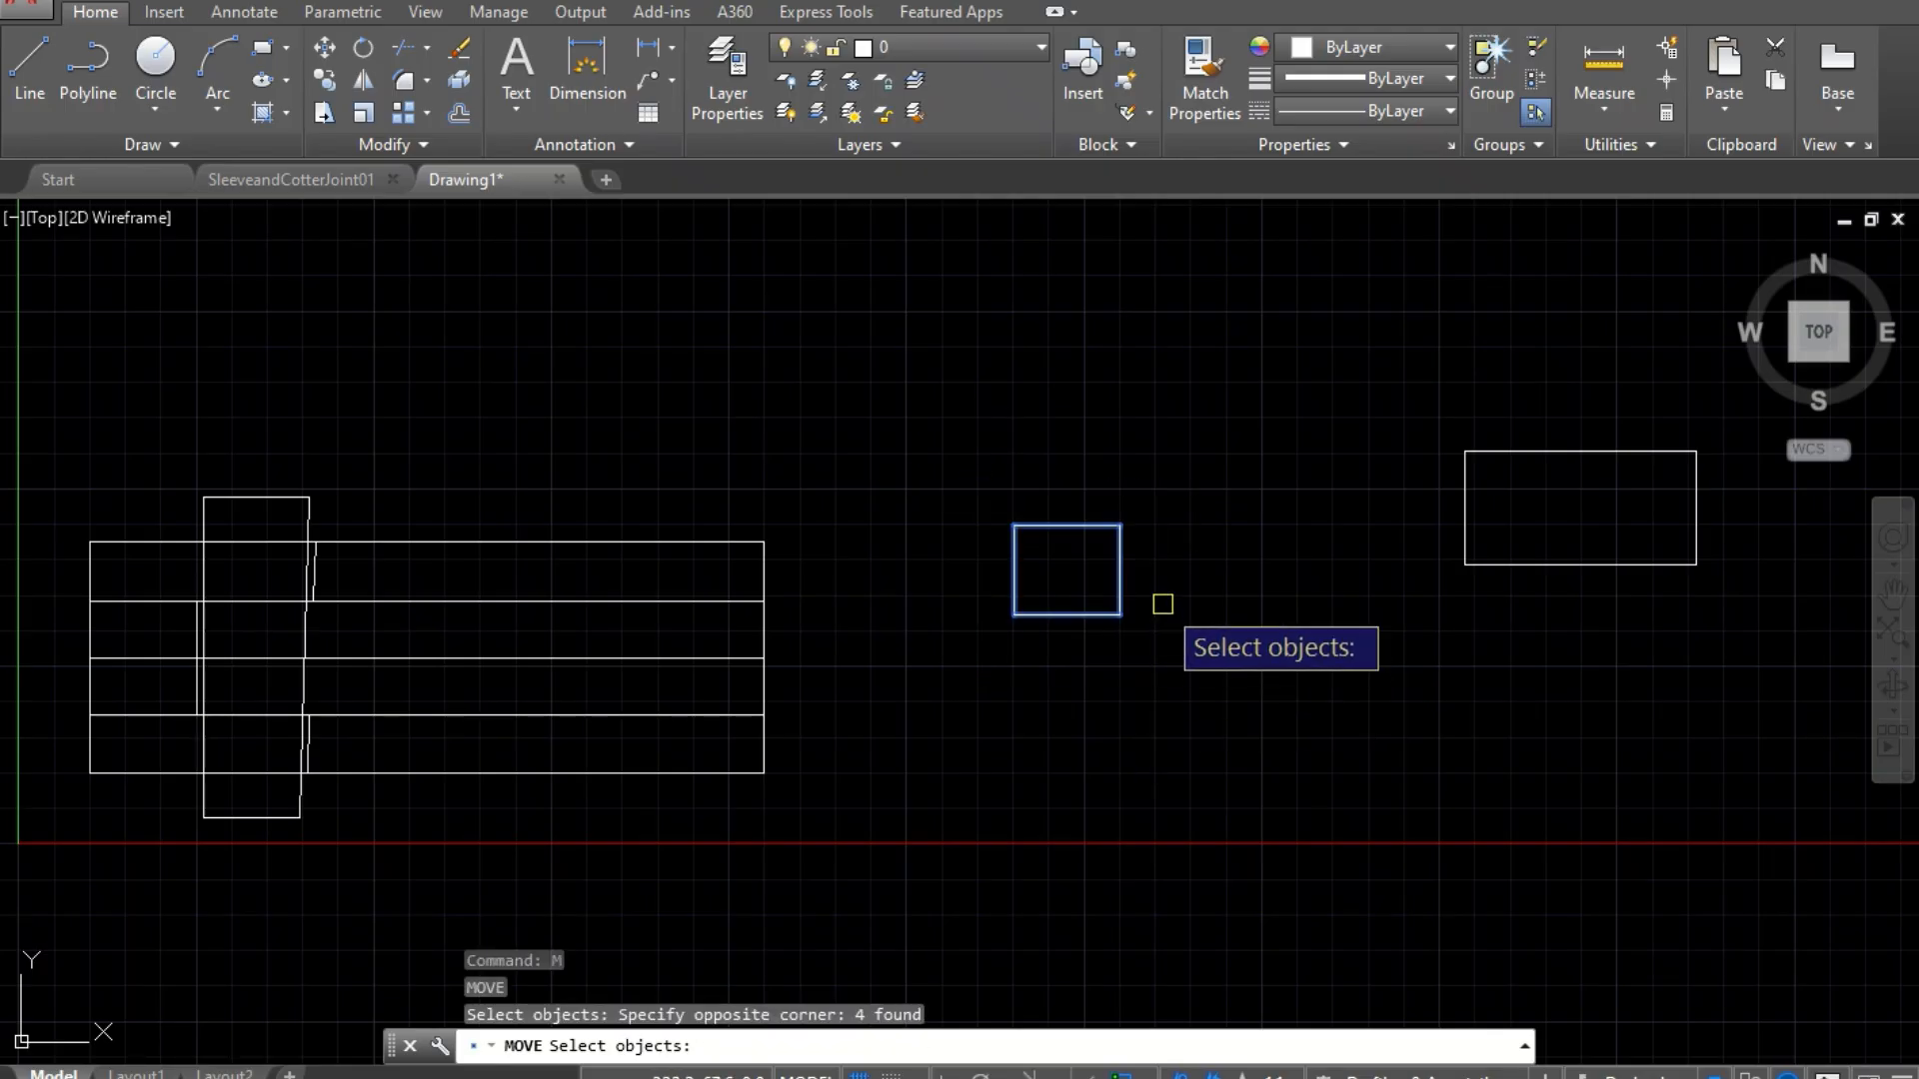
{"action": "key", "text": "Return"}
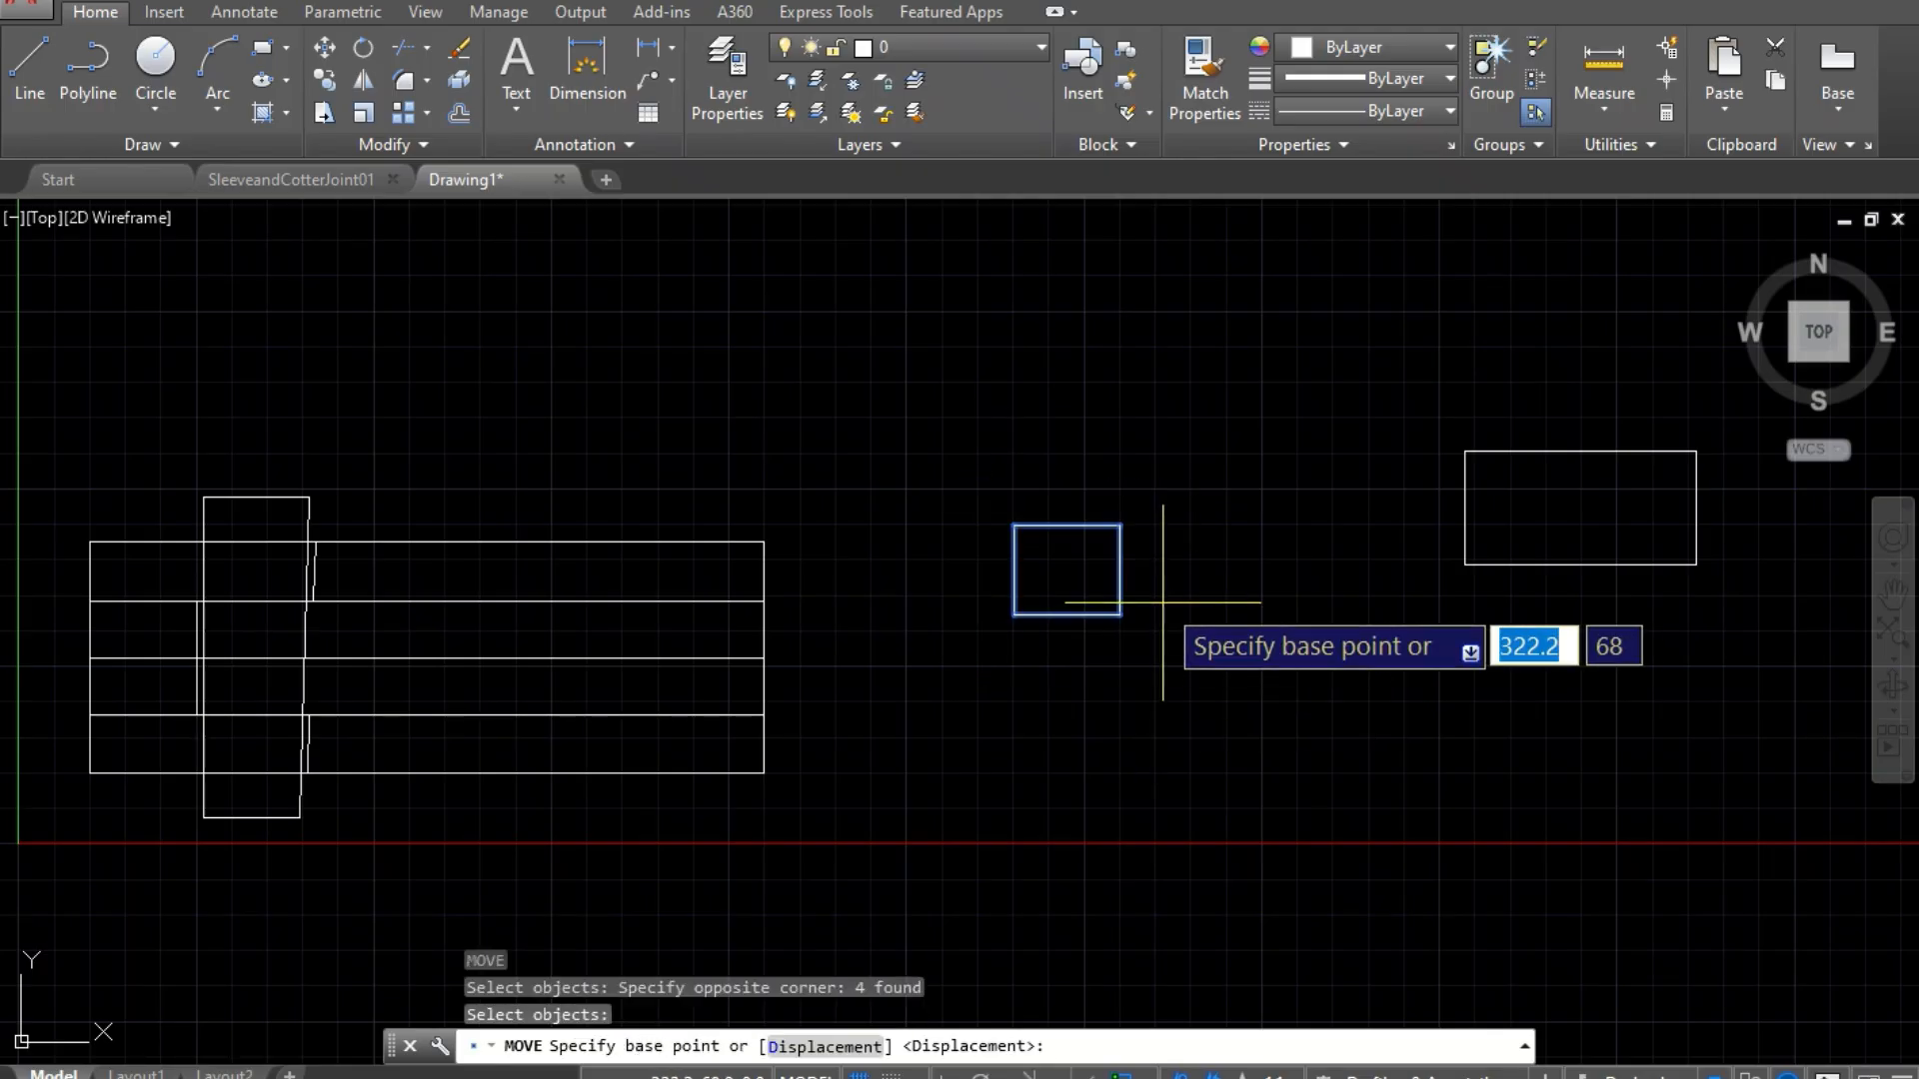
{"action": "left_click", "coordinate": [1121, 570]}
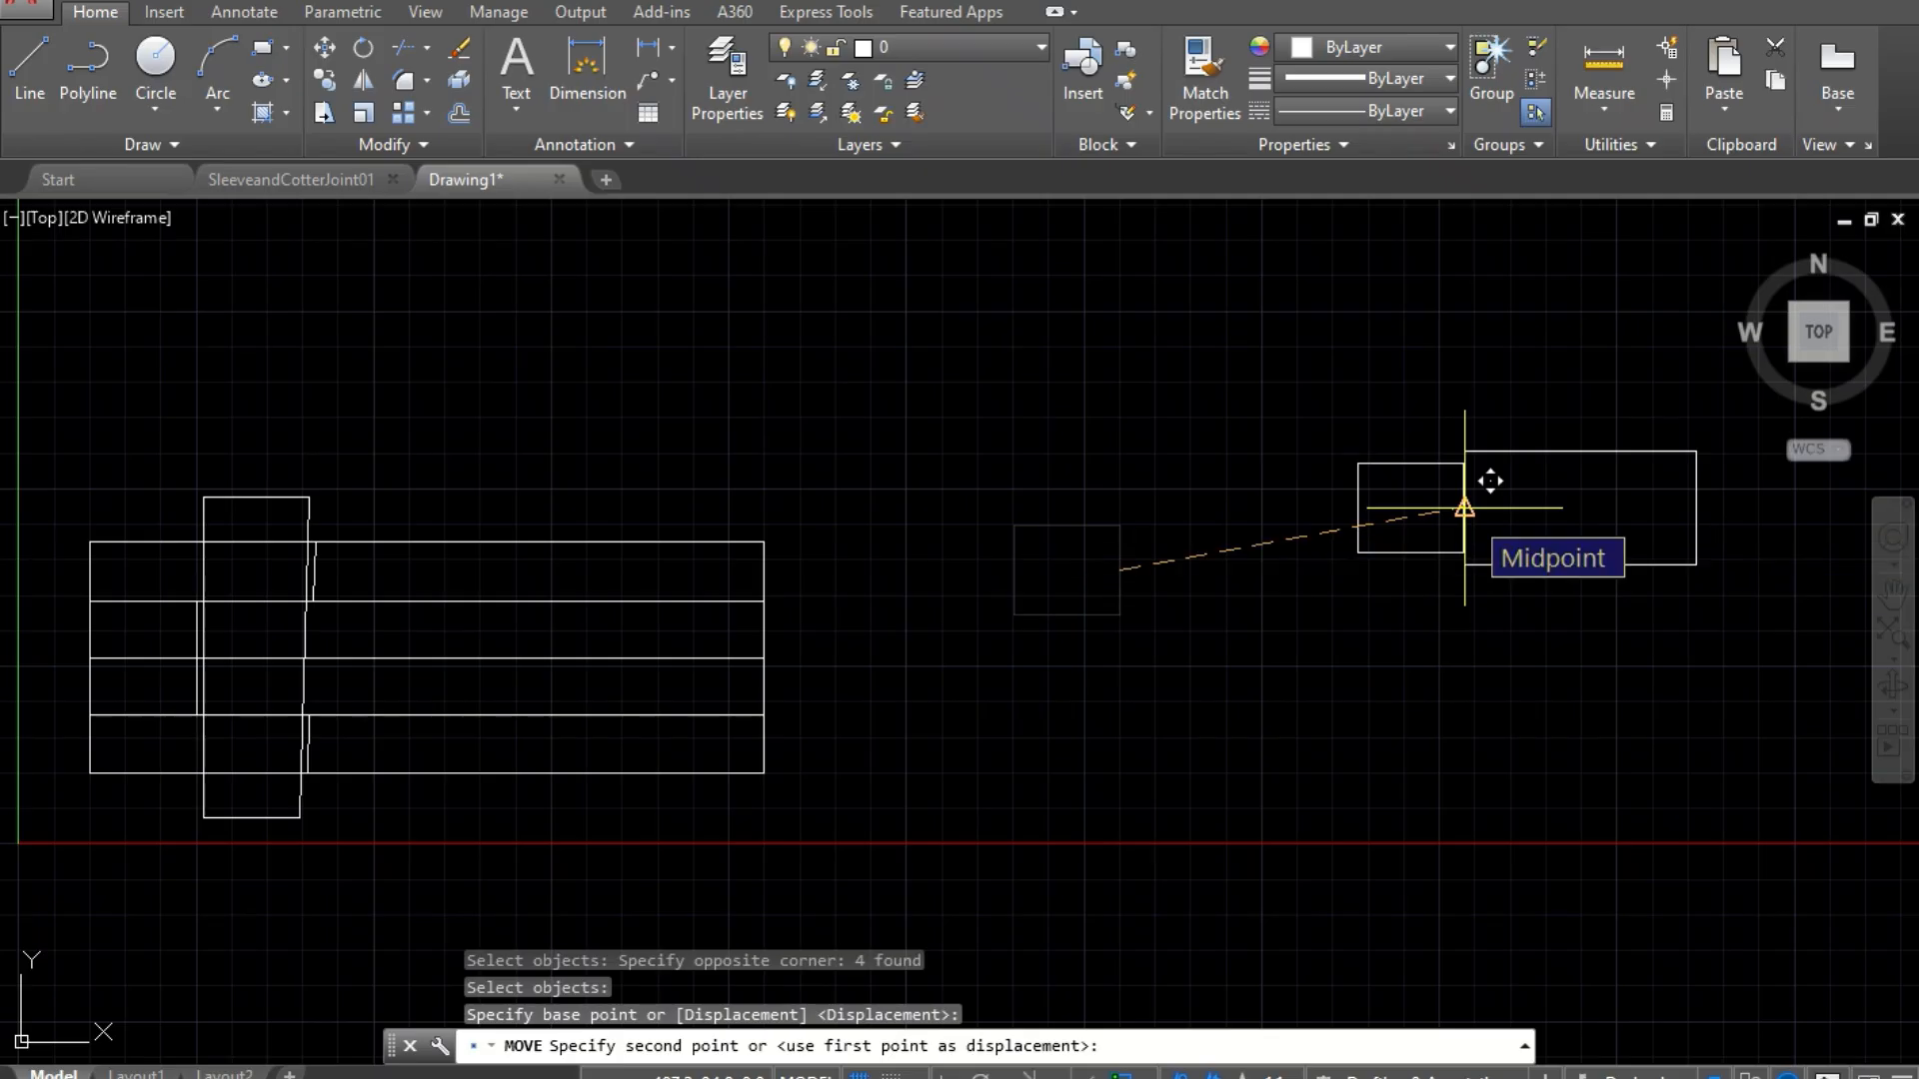
{"action": "left_click", "coordinate": [1466, 506]}
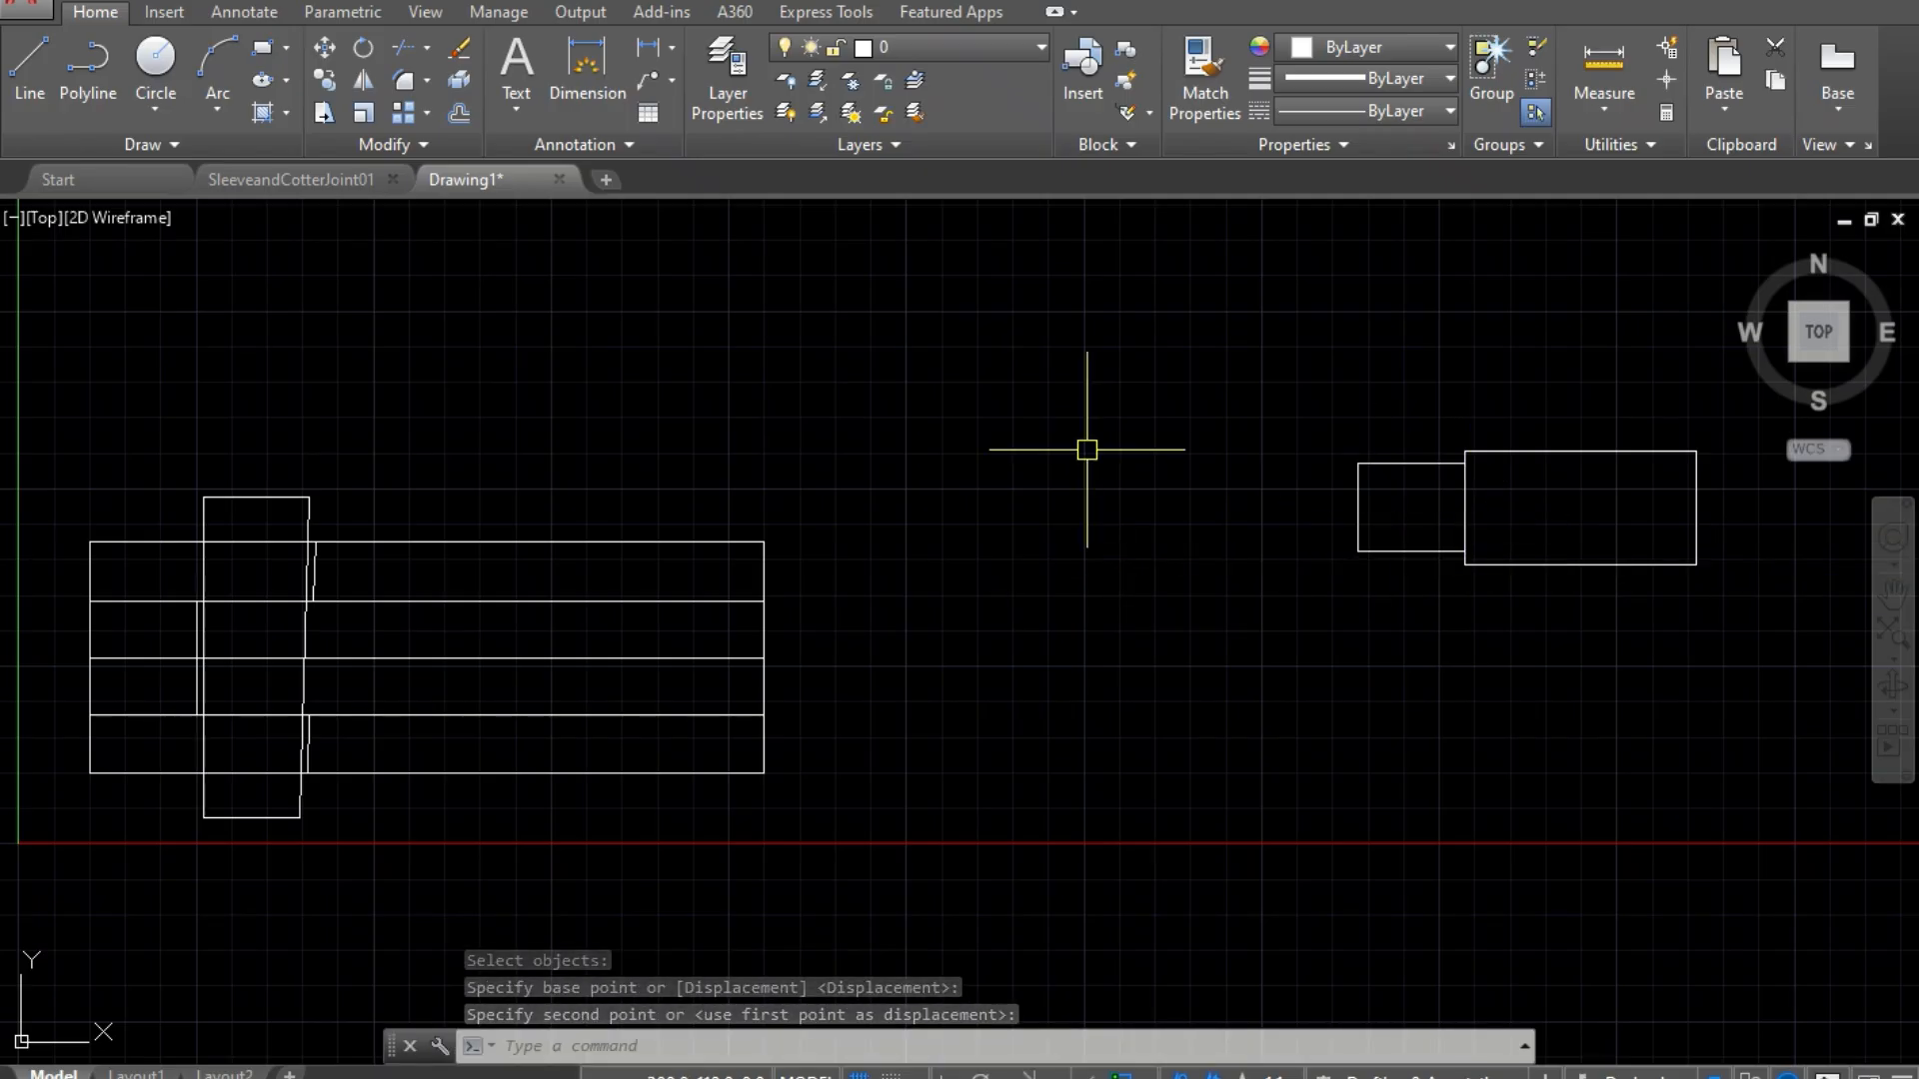
Step: Chamfer the upper right corner of the 65 × 32 mm rectangle with a 2 mm length and a 45° angle
{"action": "key", "text": "Escape"}
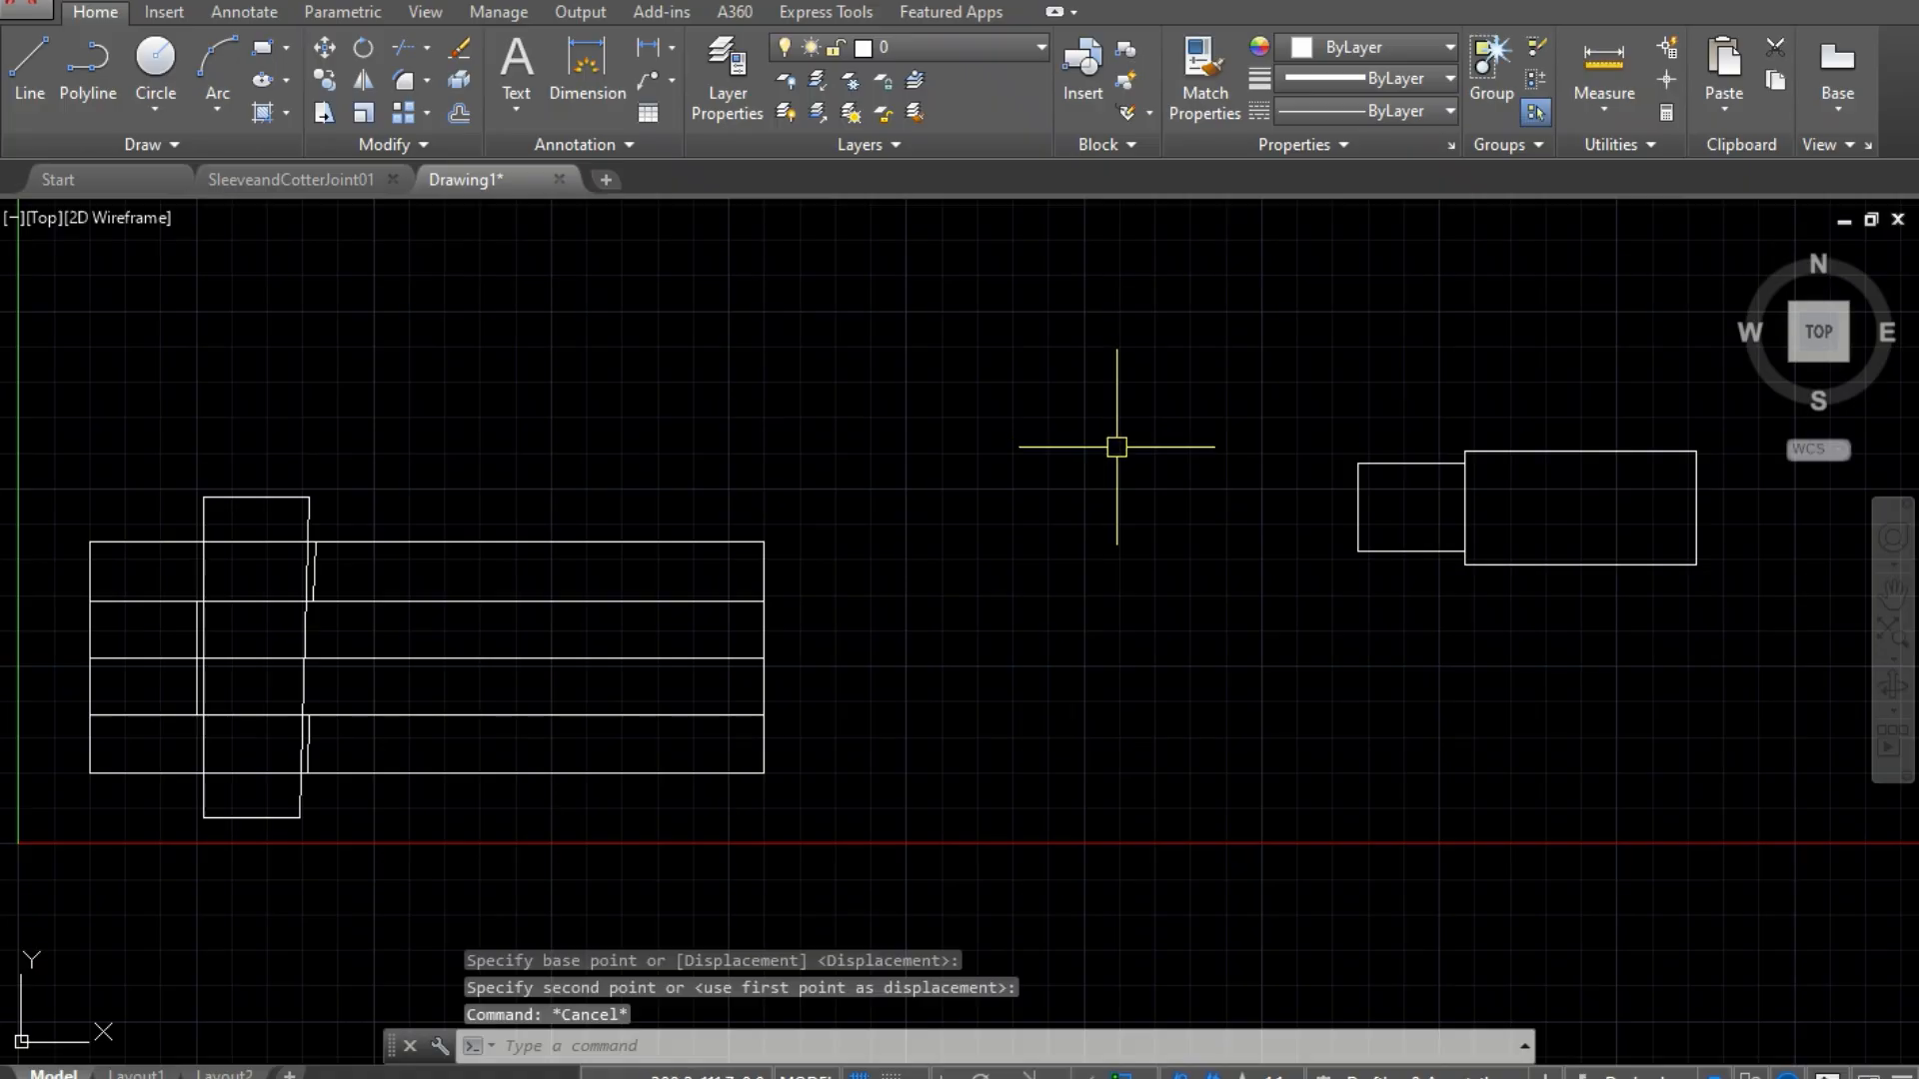
{"action": "scroll", "coordinate": [1119, 448], "scroll_direction": "down", "scroll_amount": 1}
{"action": "scroll", "coordinate": [1364, 412], "scroll_direction": "up", "scroll_amount": 2}
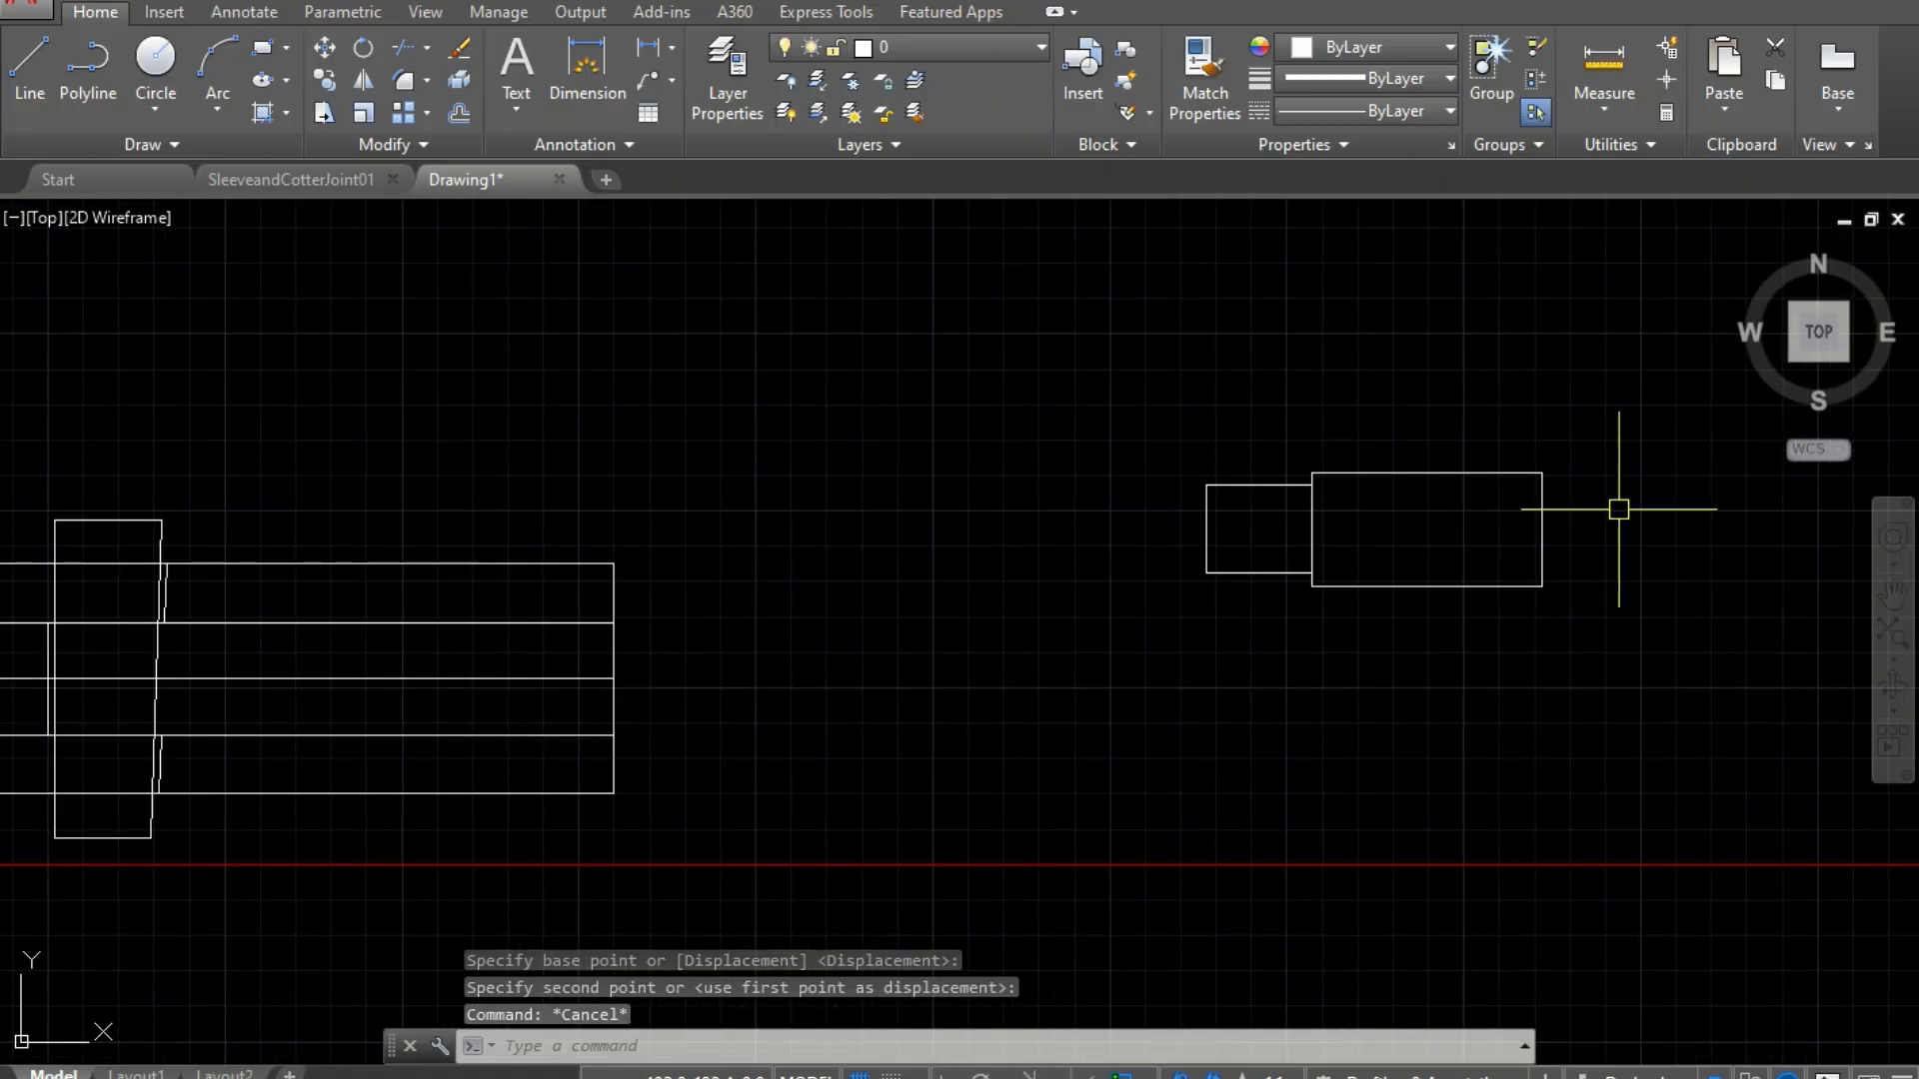
{"action": "scroll", "coordinate": [1619, 506], "scroll_direction": "up", "scroll_amount": 2}
{"action": "type", "text": "CH"}
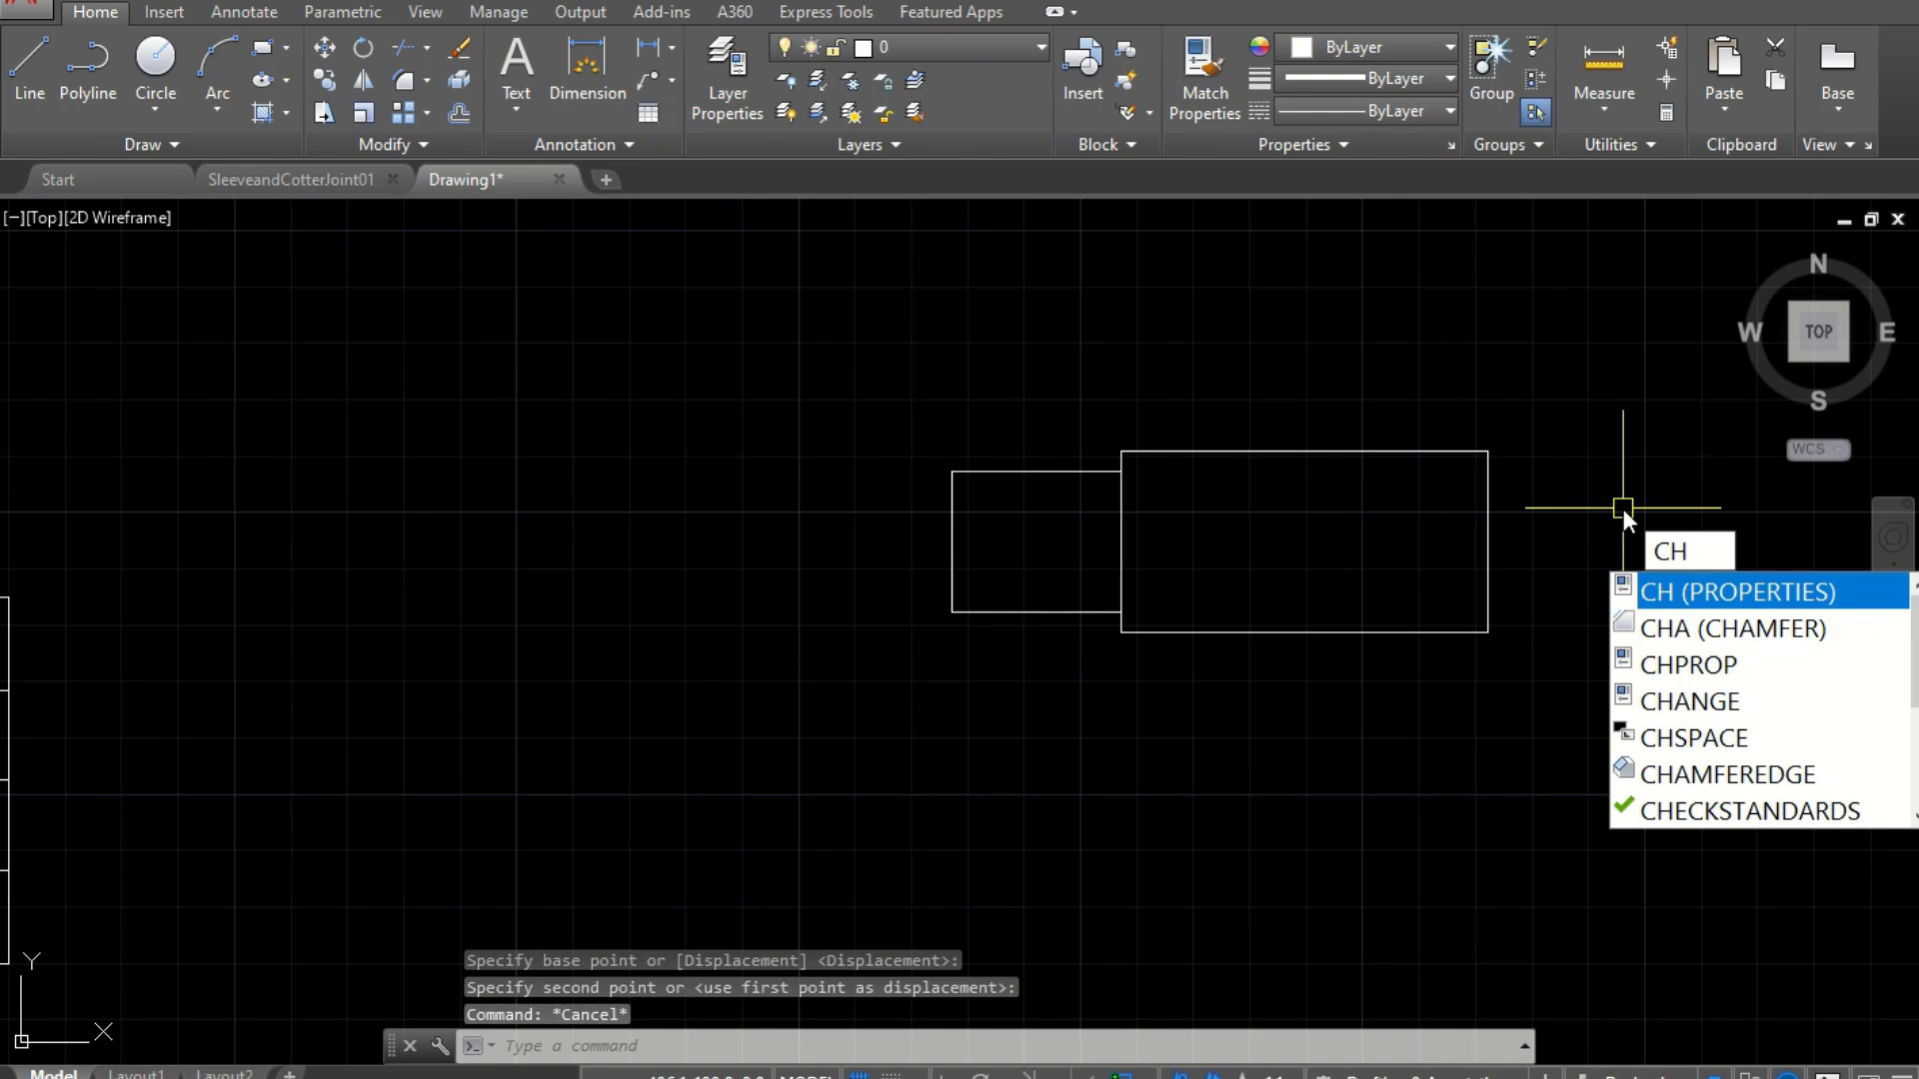
{"action": "type", "text": "A"}
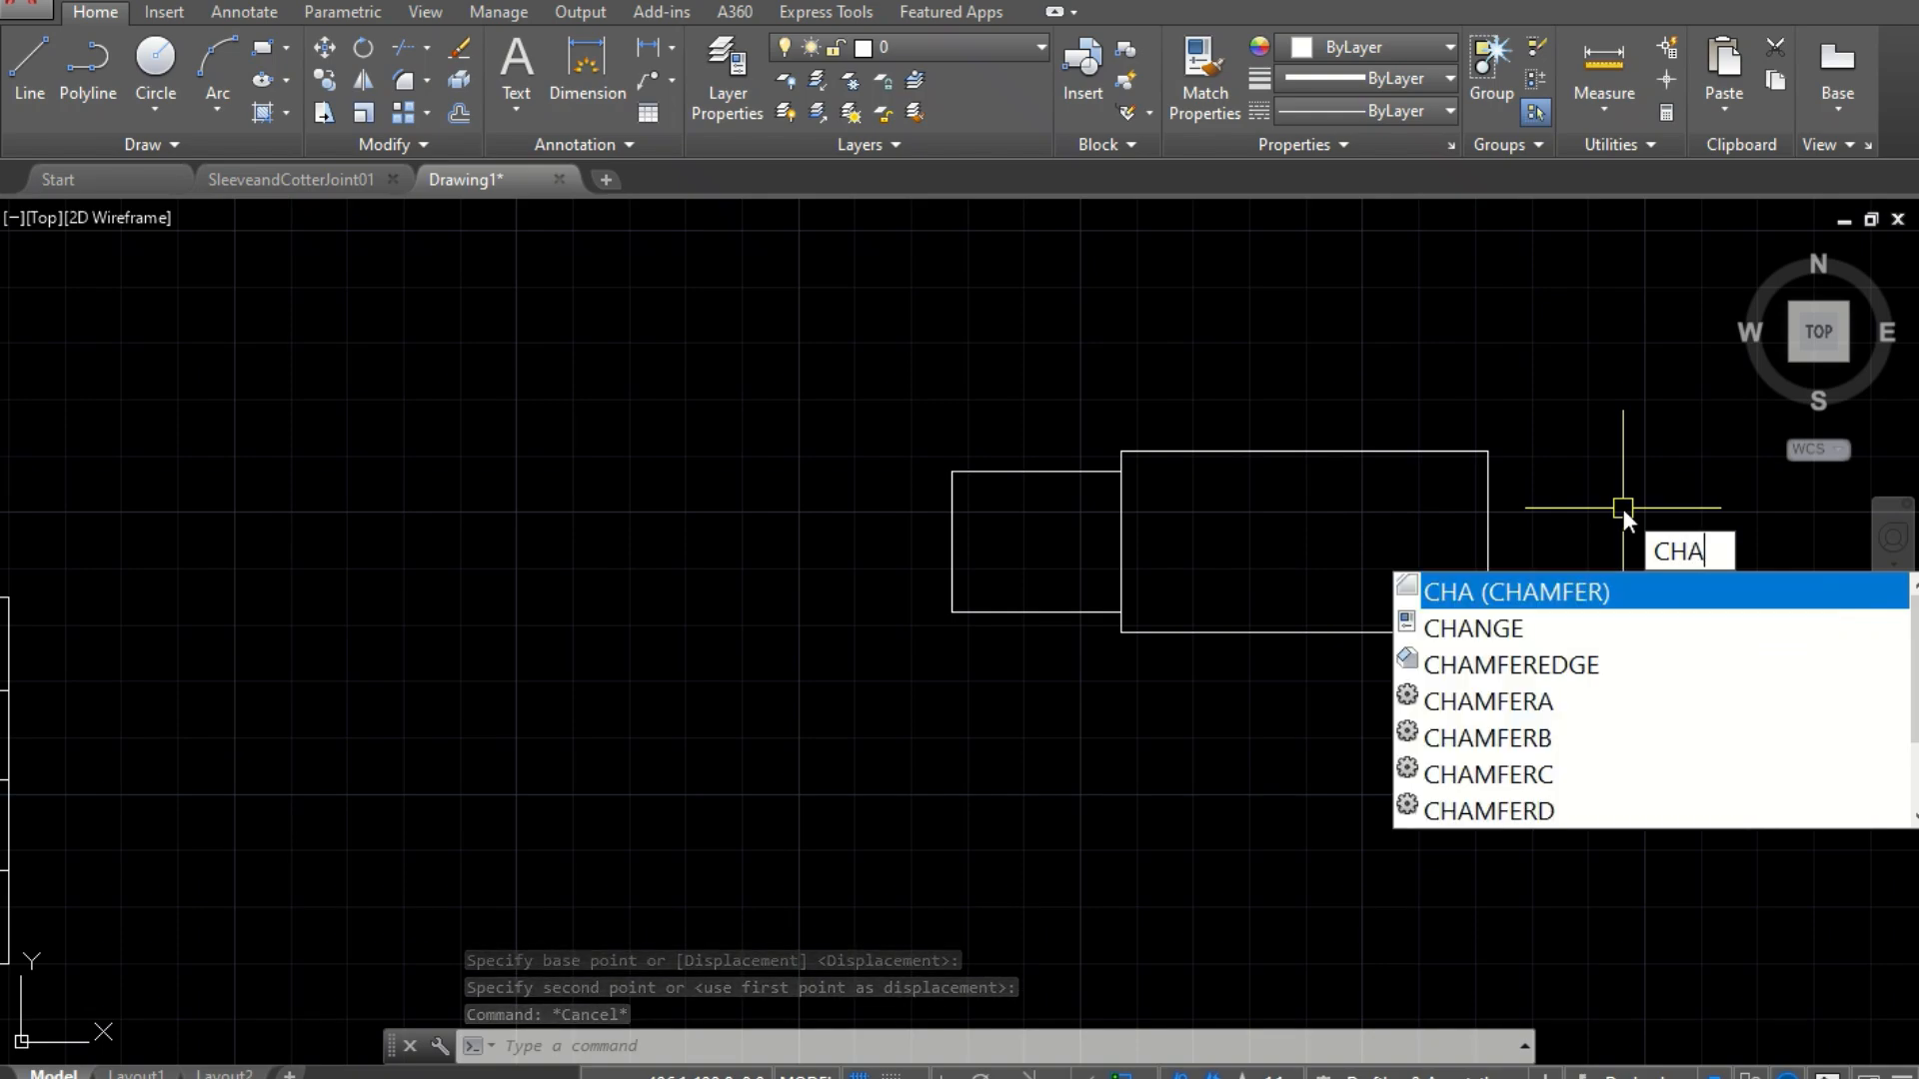
{"action": "key", "text": "Return"}
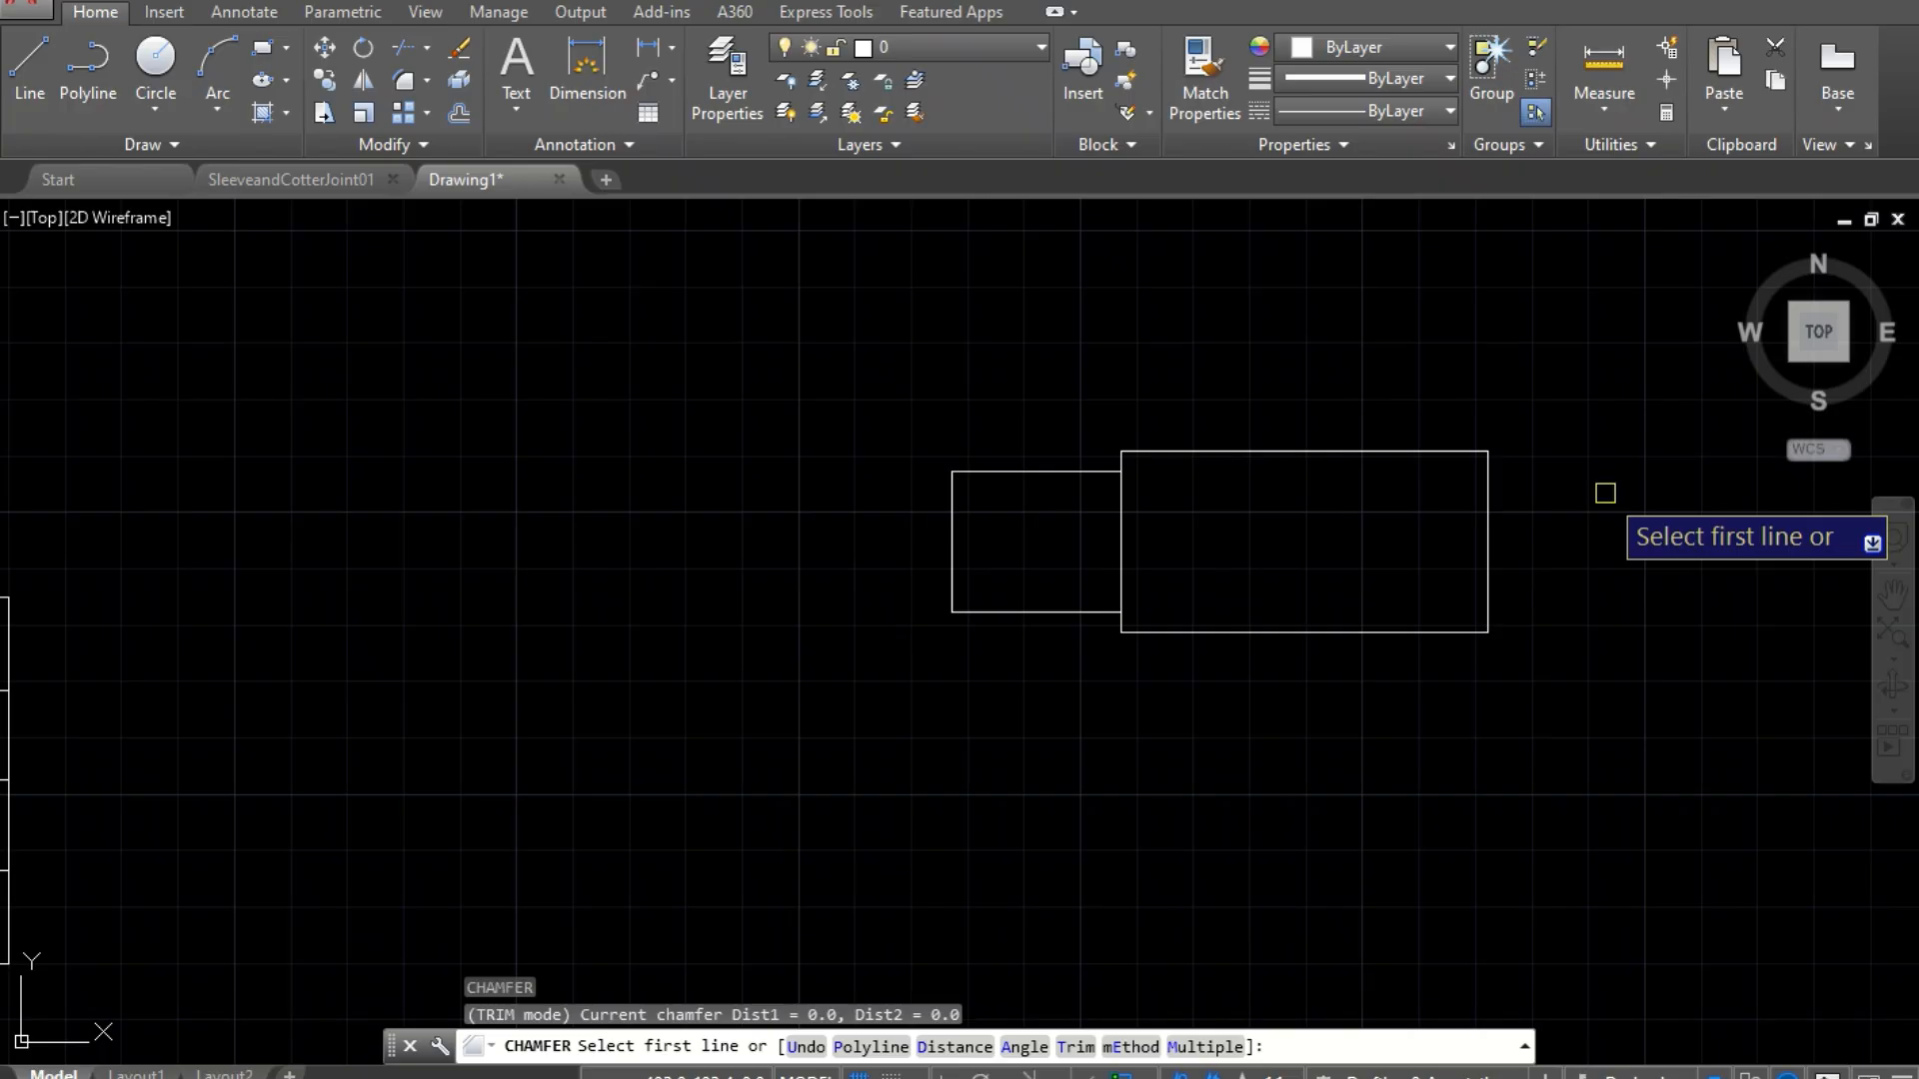
{"action": "type", "text": "a"}
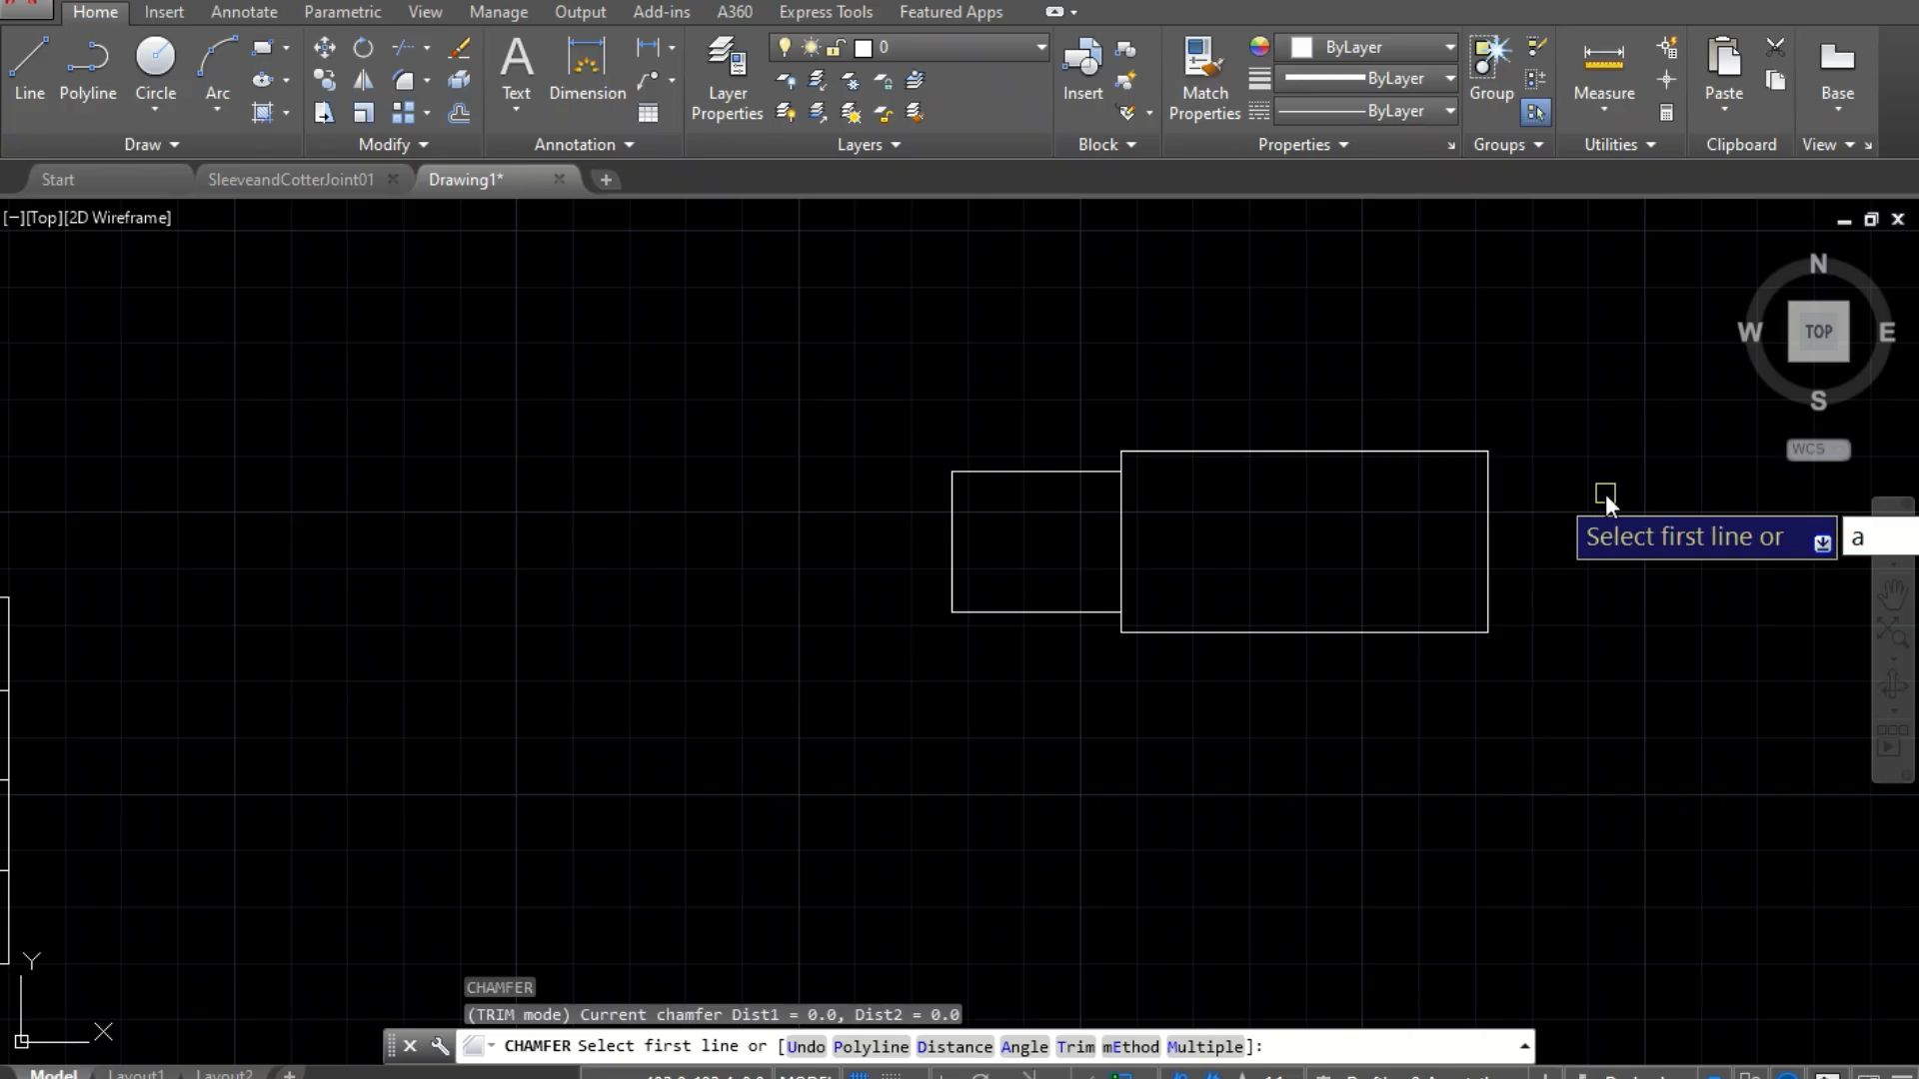
{"action": "key", "text": "Return"}
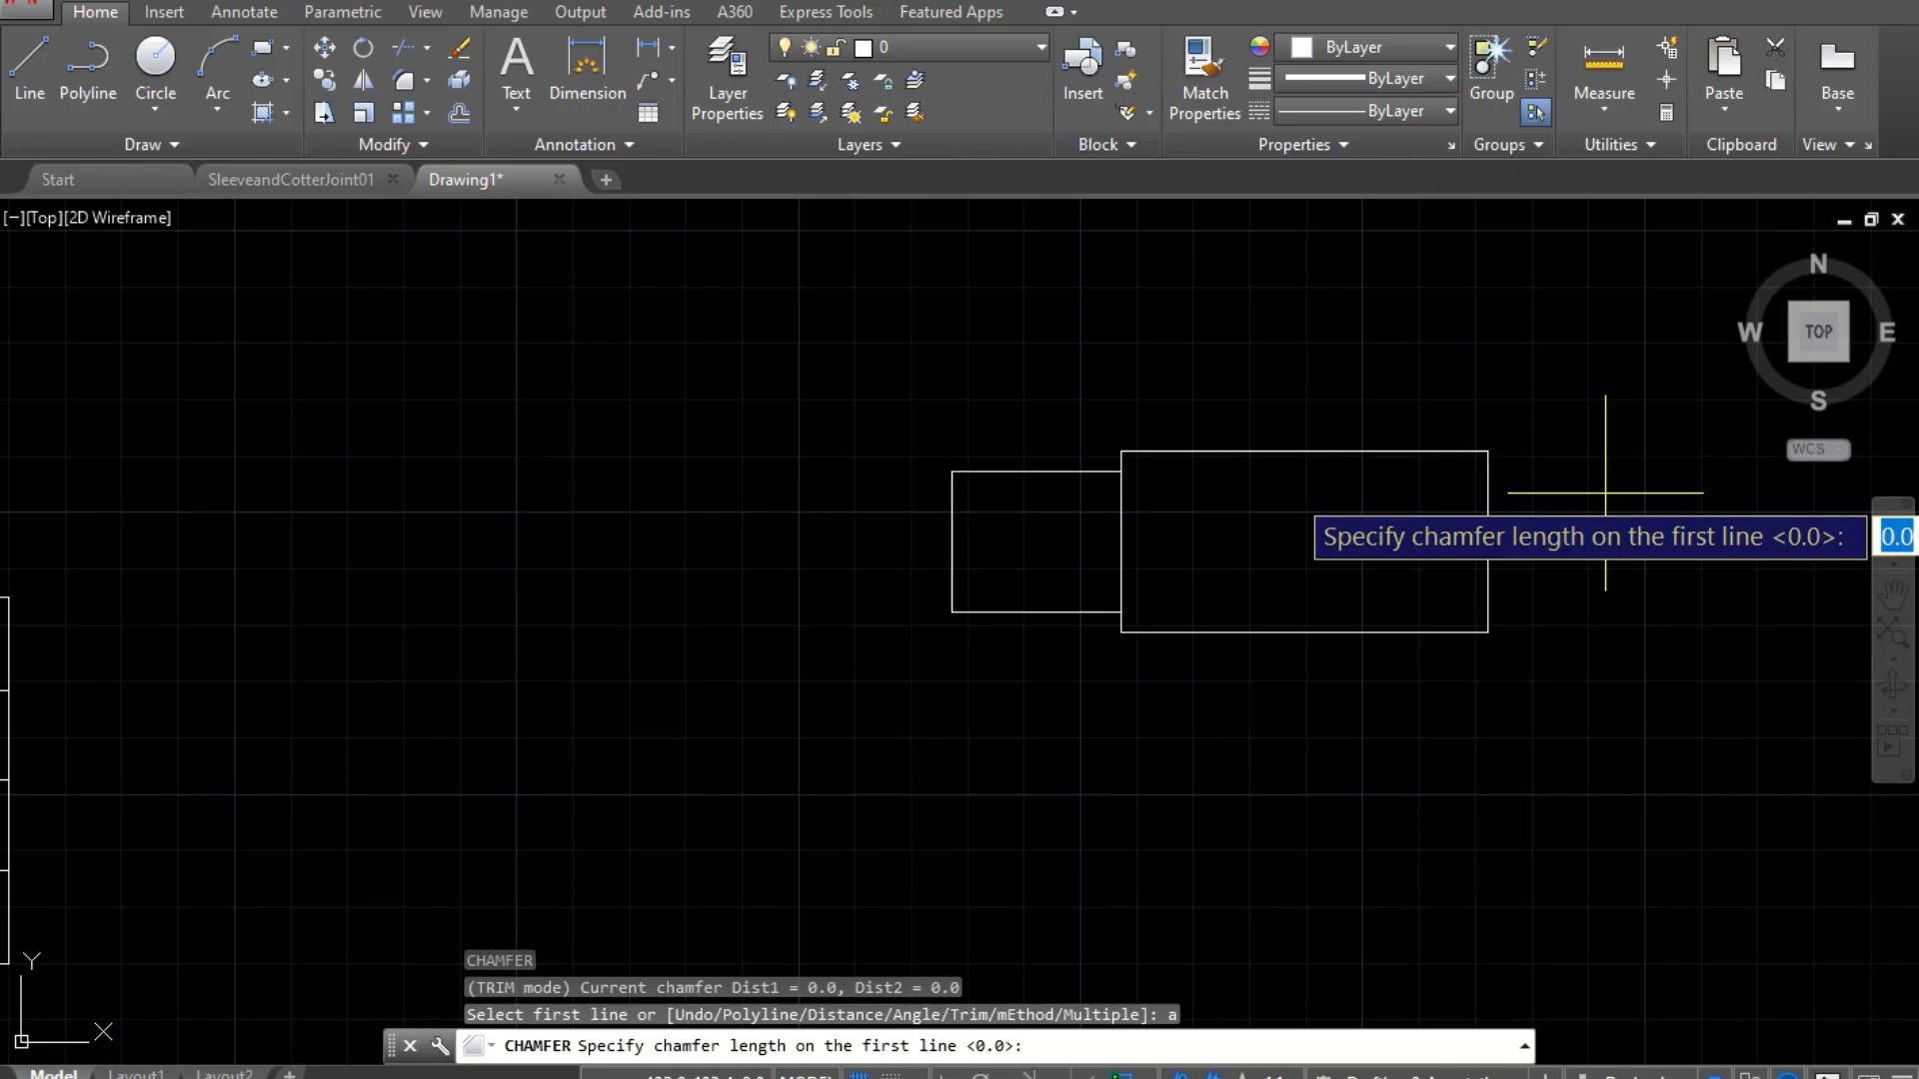
{"action": "type", "text": "2"}
{"action": "key", "text": "Return"}
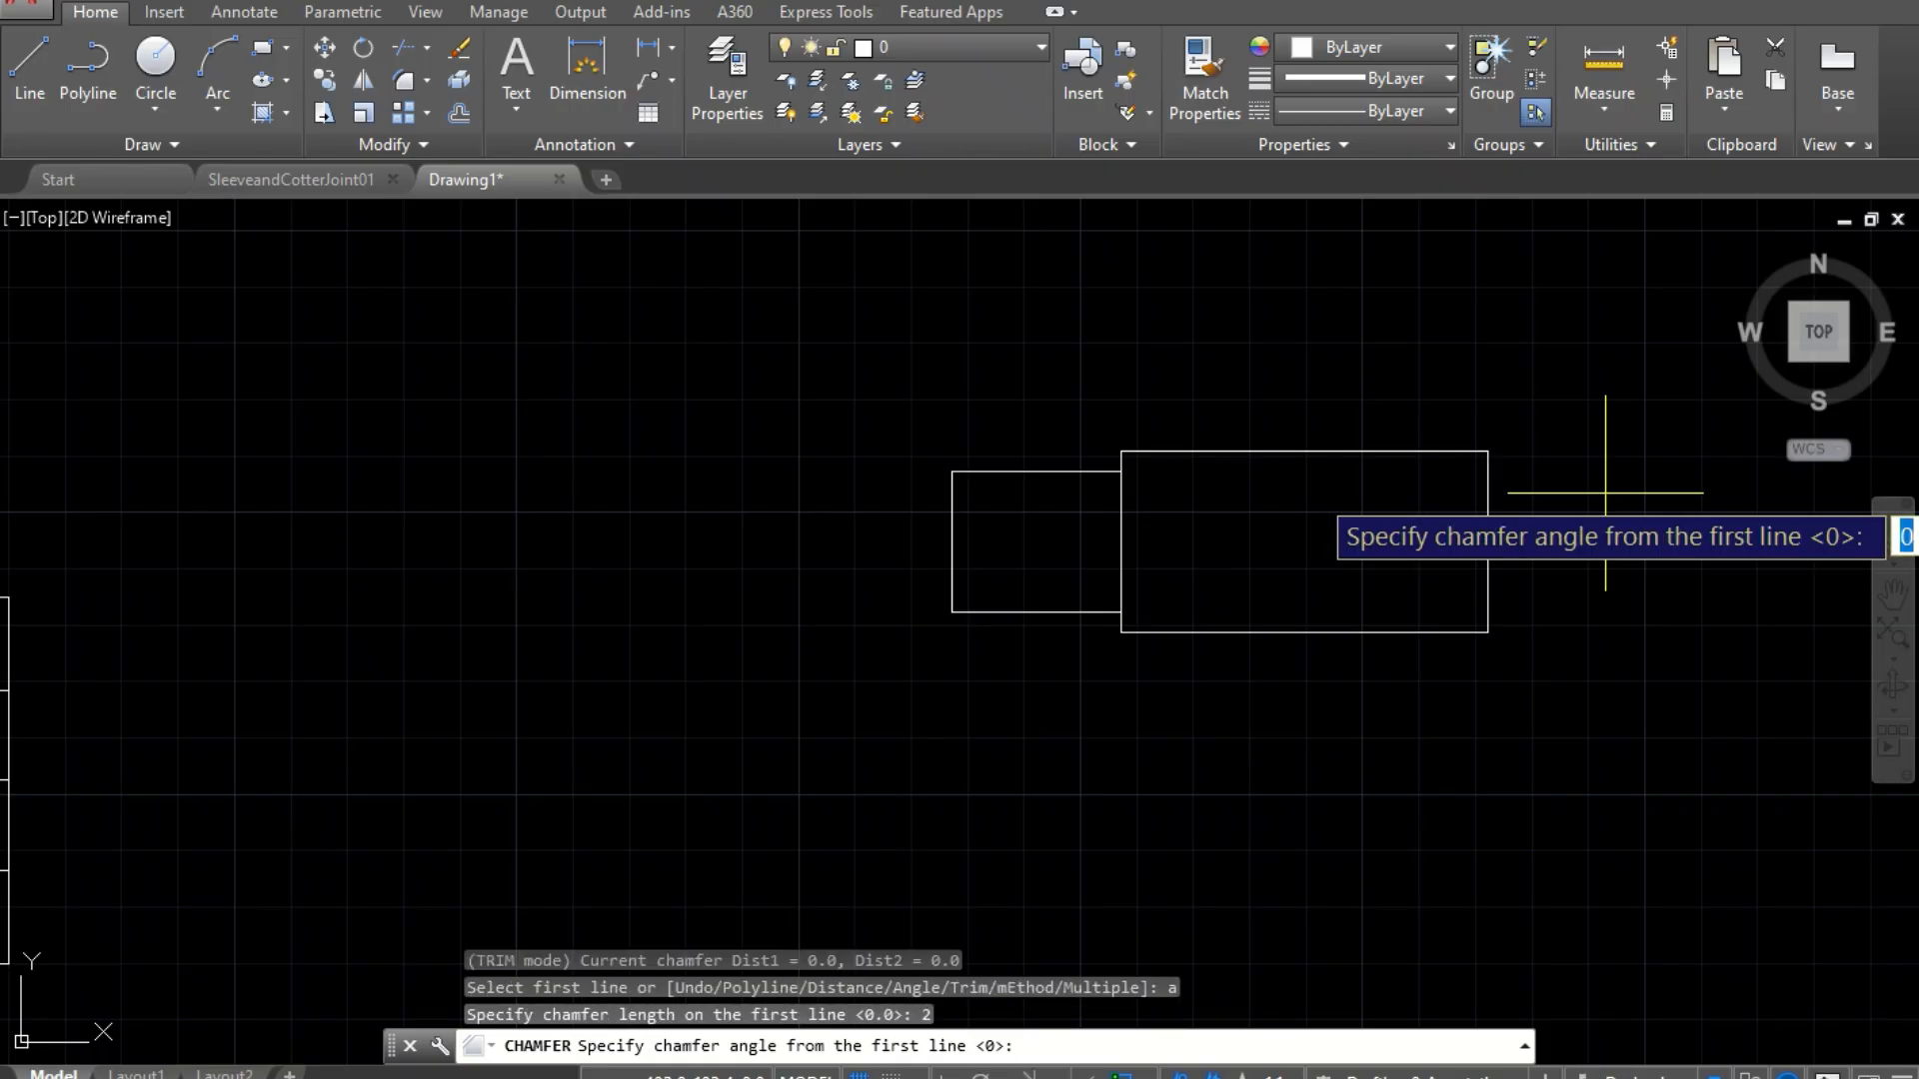
{"action": "type", "text": "45"}
{"action": "key", "text": "Return"}
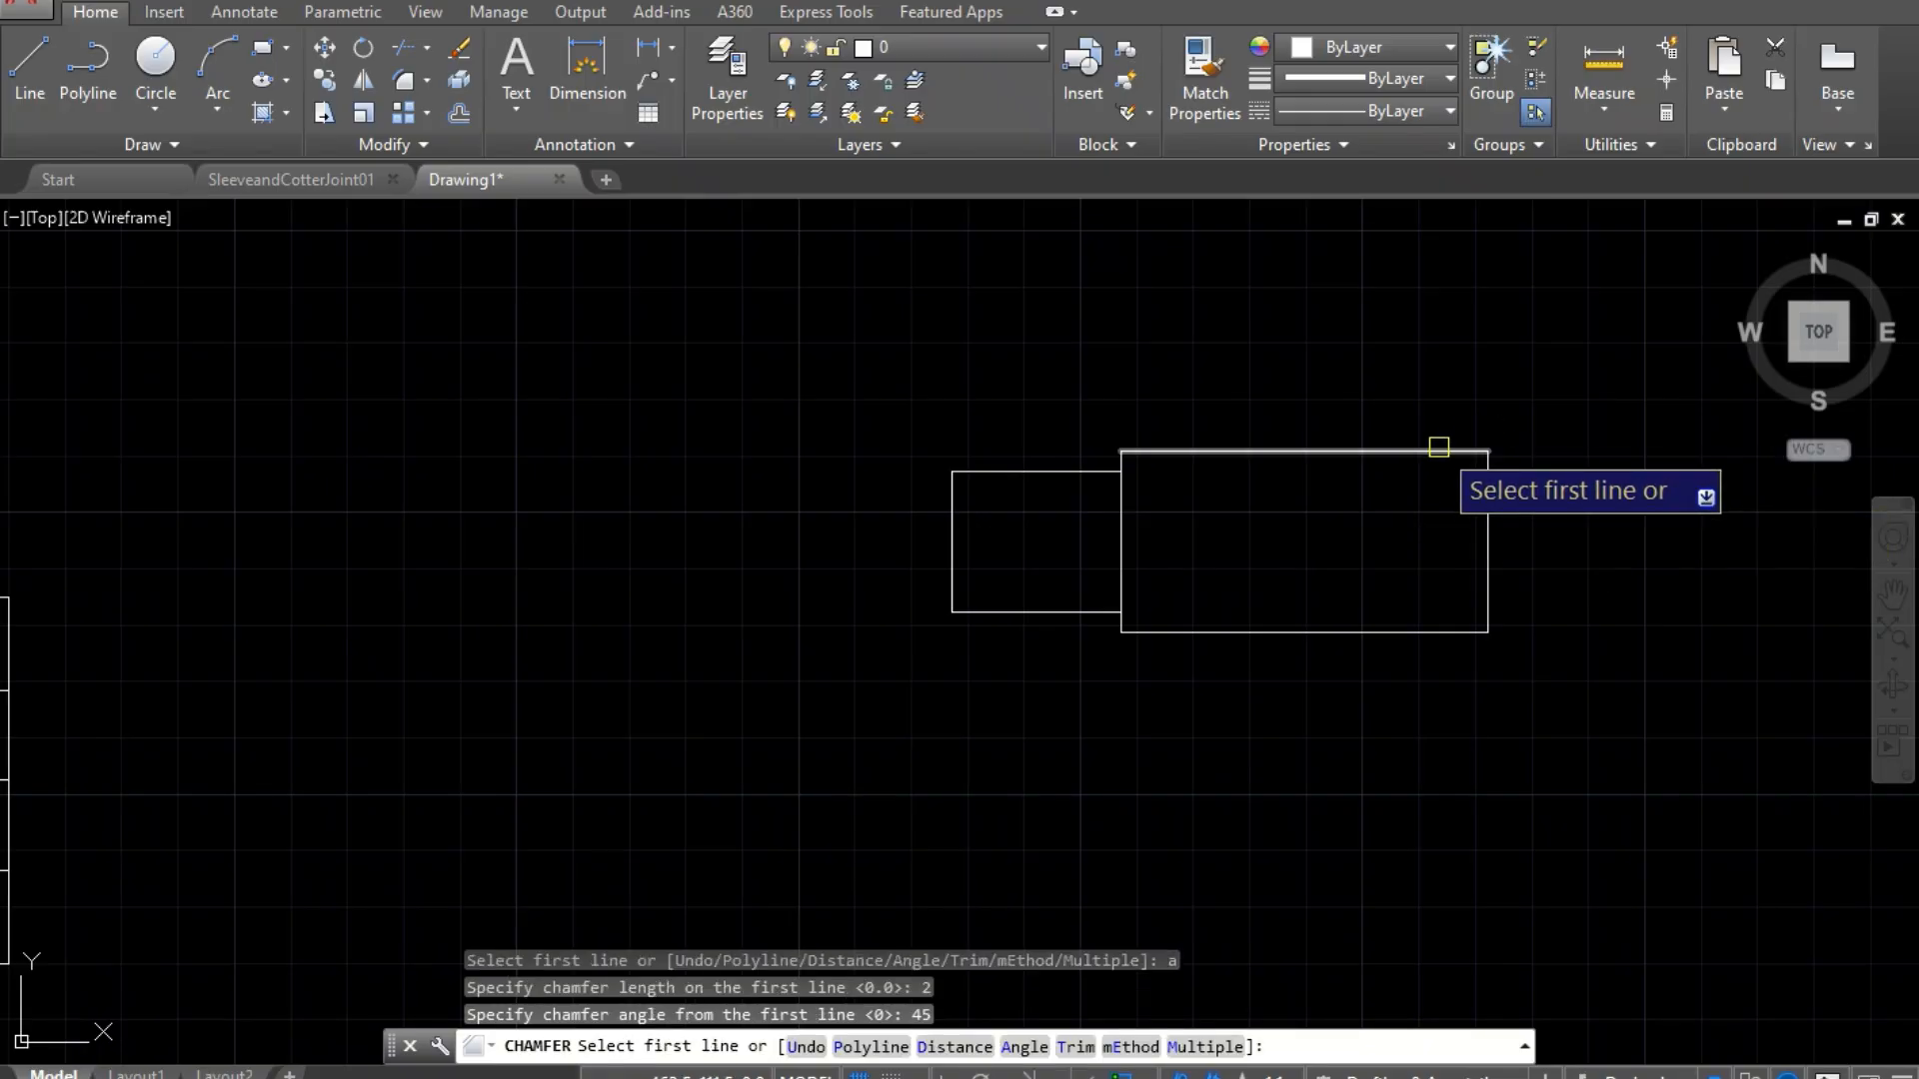
{"action": "left_click", "coordinate": [1440, 450]}
{"action": "left_click", "coordinate": [1486, 482]}
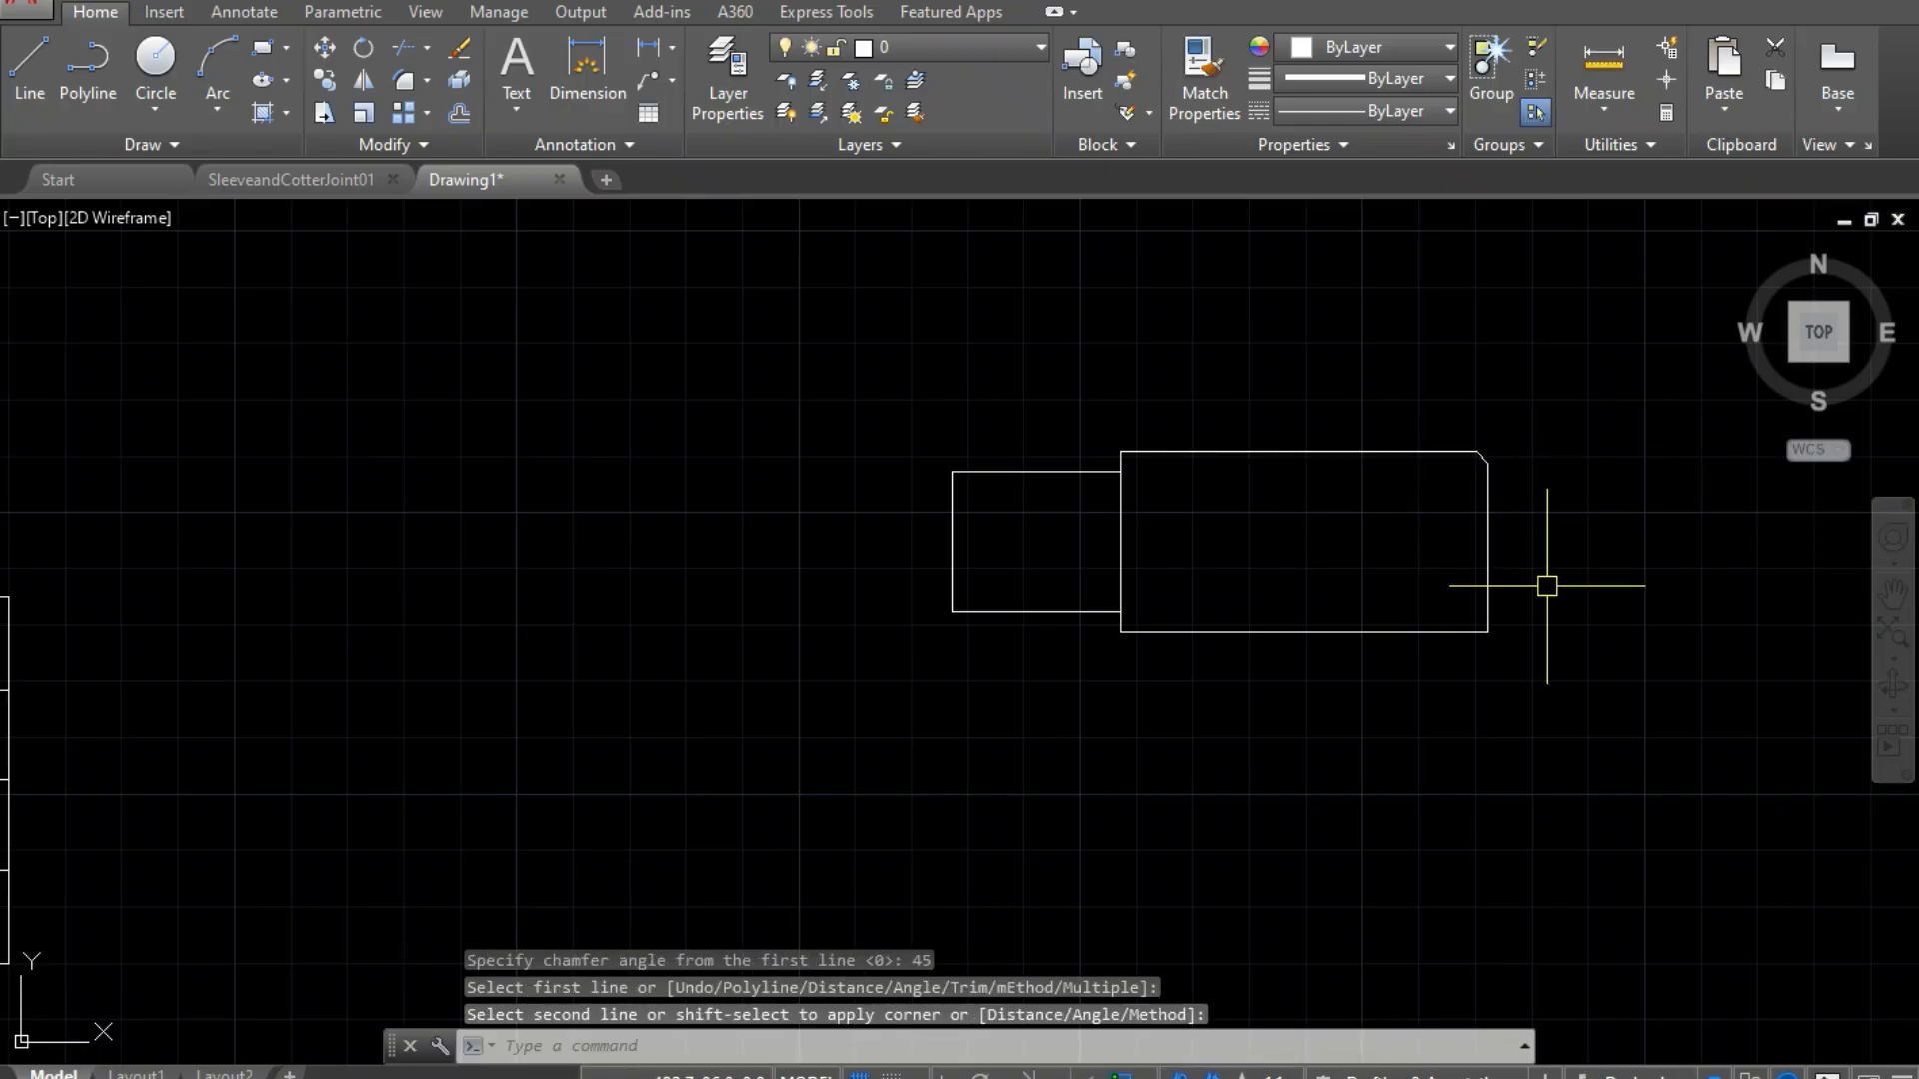
Step: Chamfer the lower right corner of the 65 × 32 mm rectangle with the same 2 mm length and 45° angle
{"action": "key", "text": "Return"}
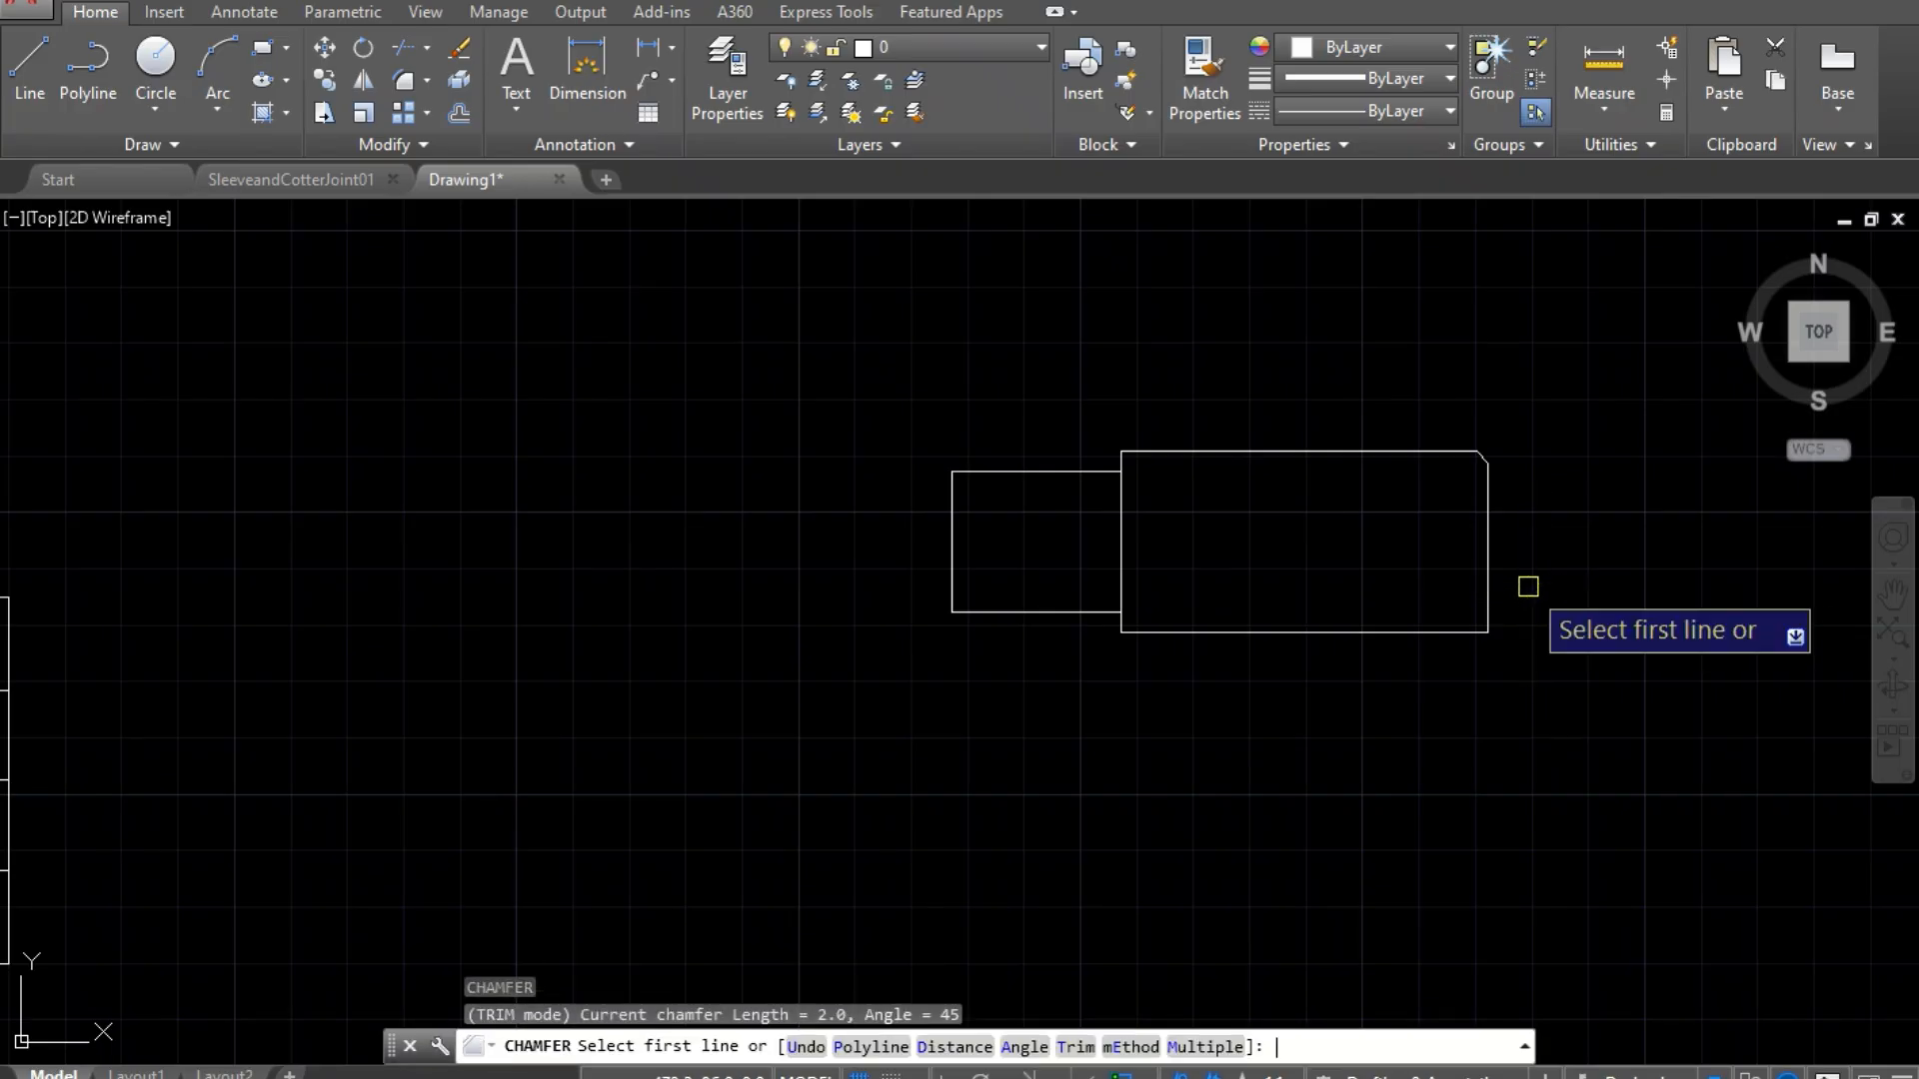
{"action": "type", "text": "a"}
{"action": "key", "text": "Return"}
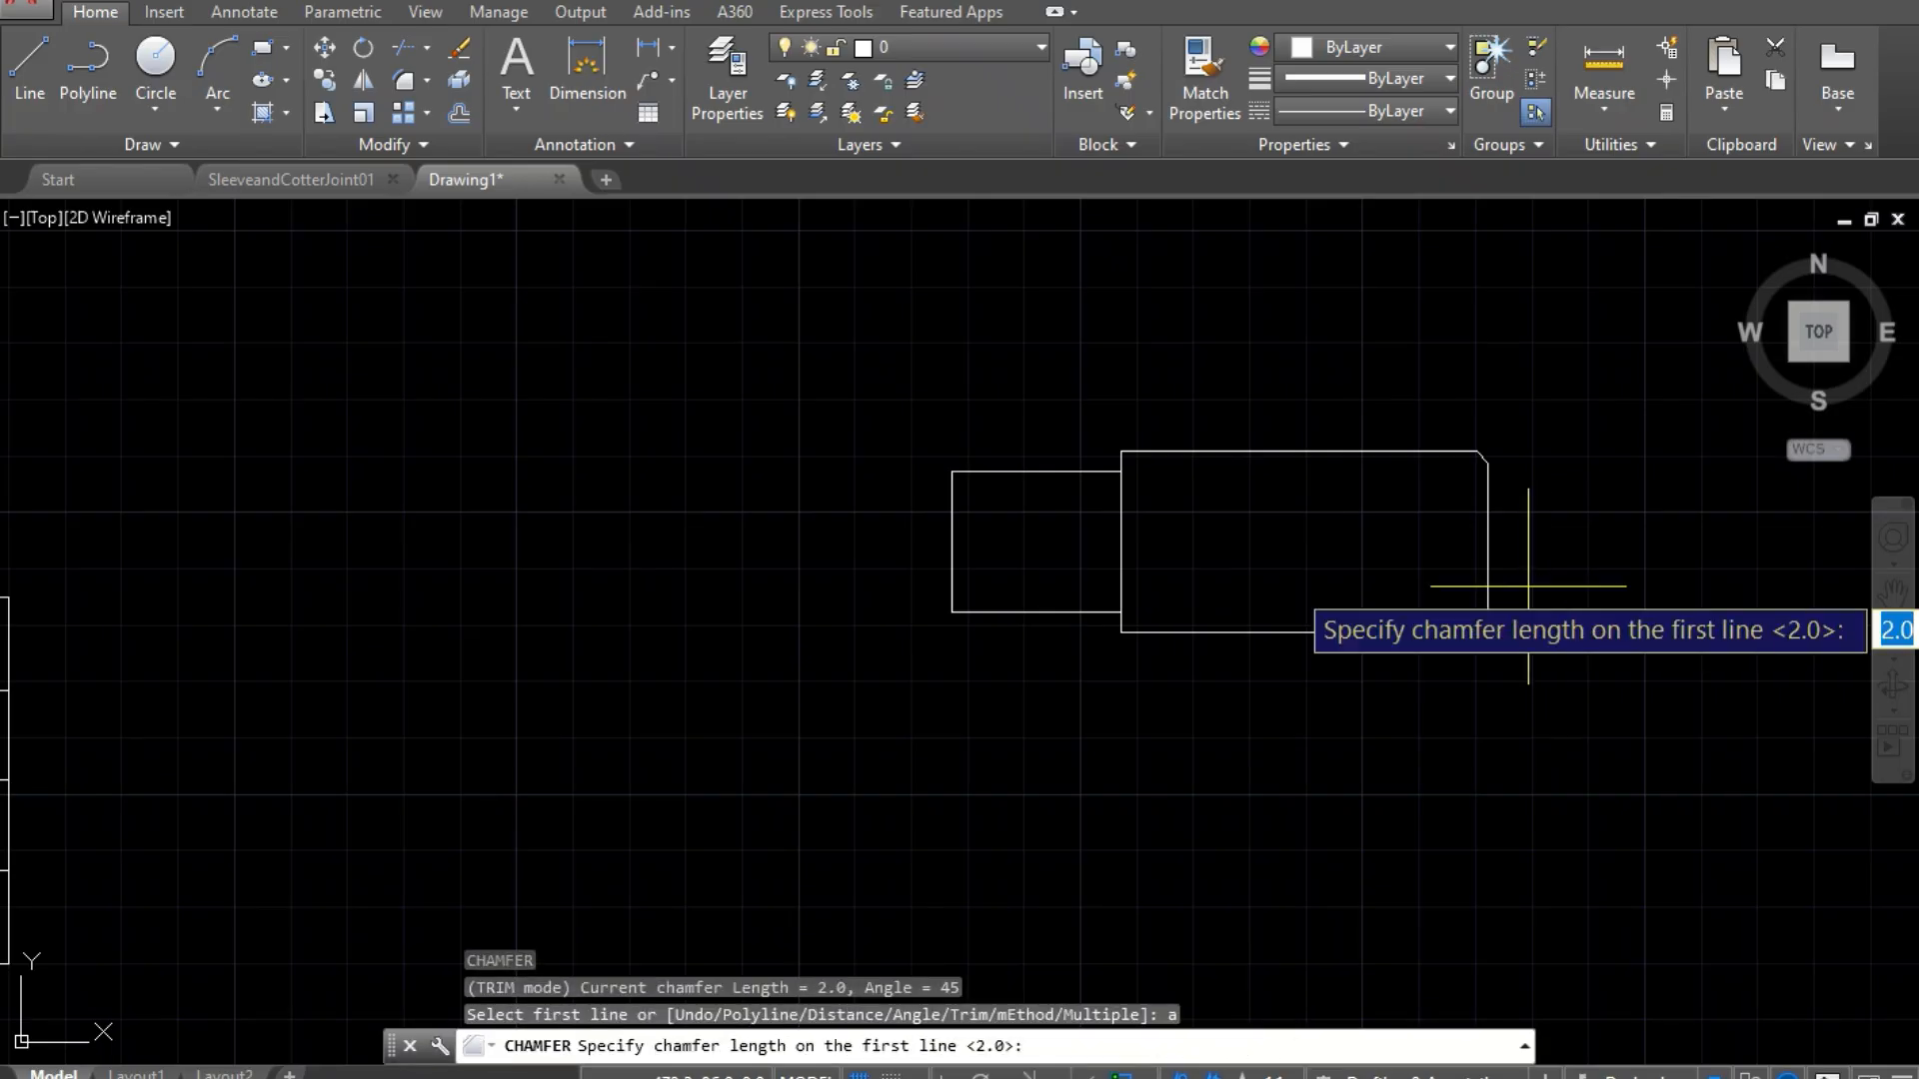
{"action": "key", "text": "Return"}
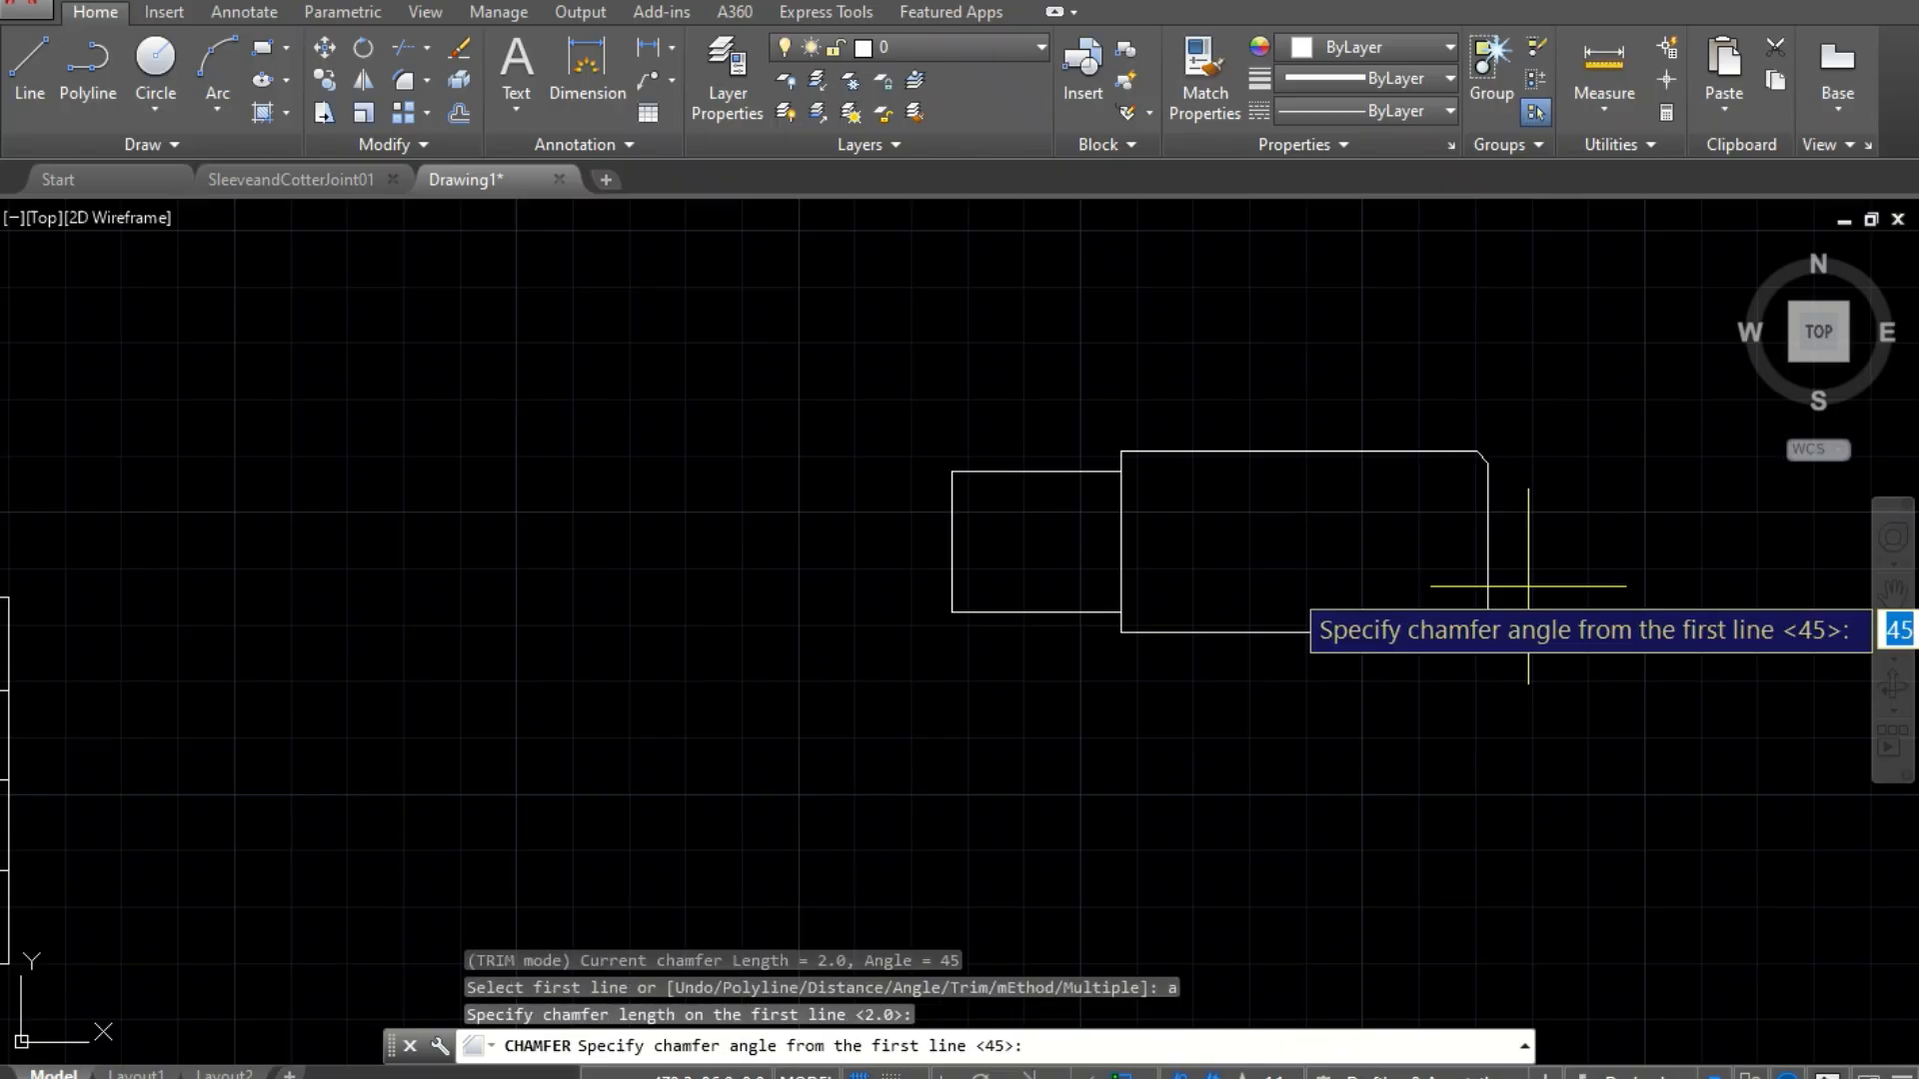
{"action": "key", "text": "Return"}
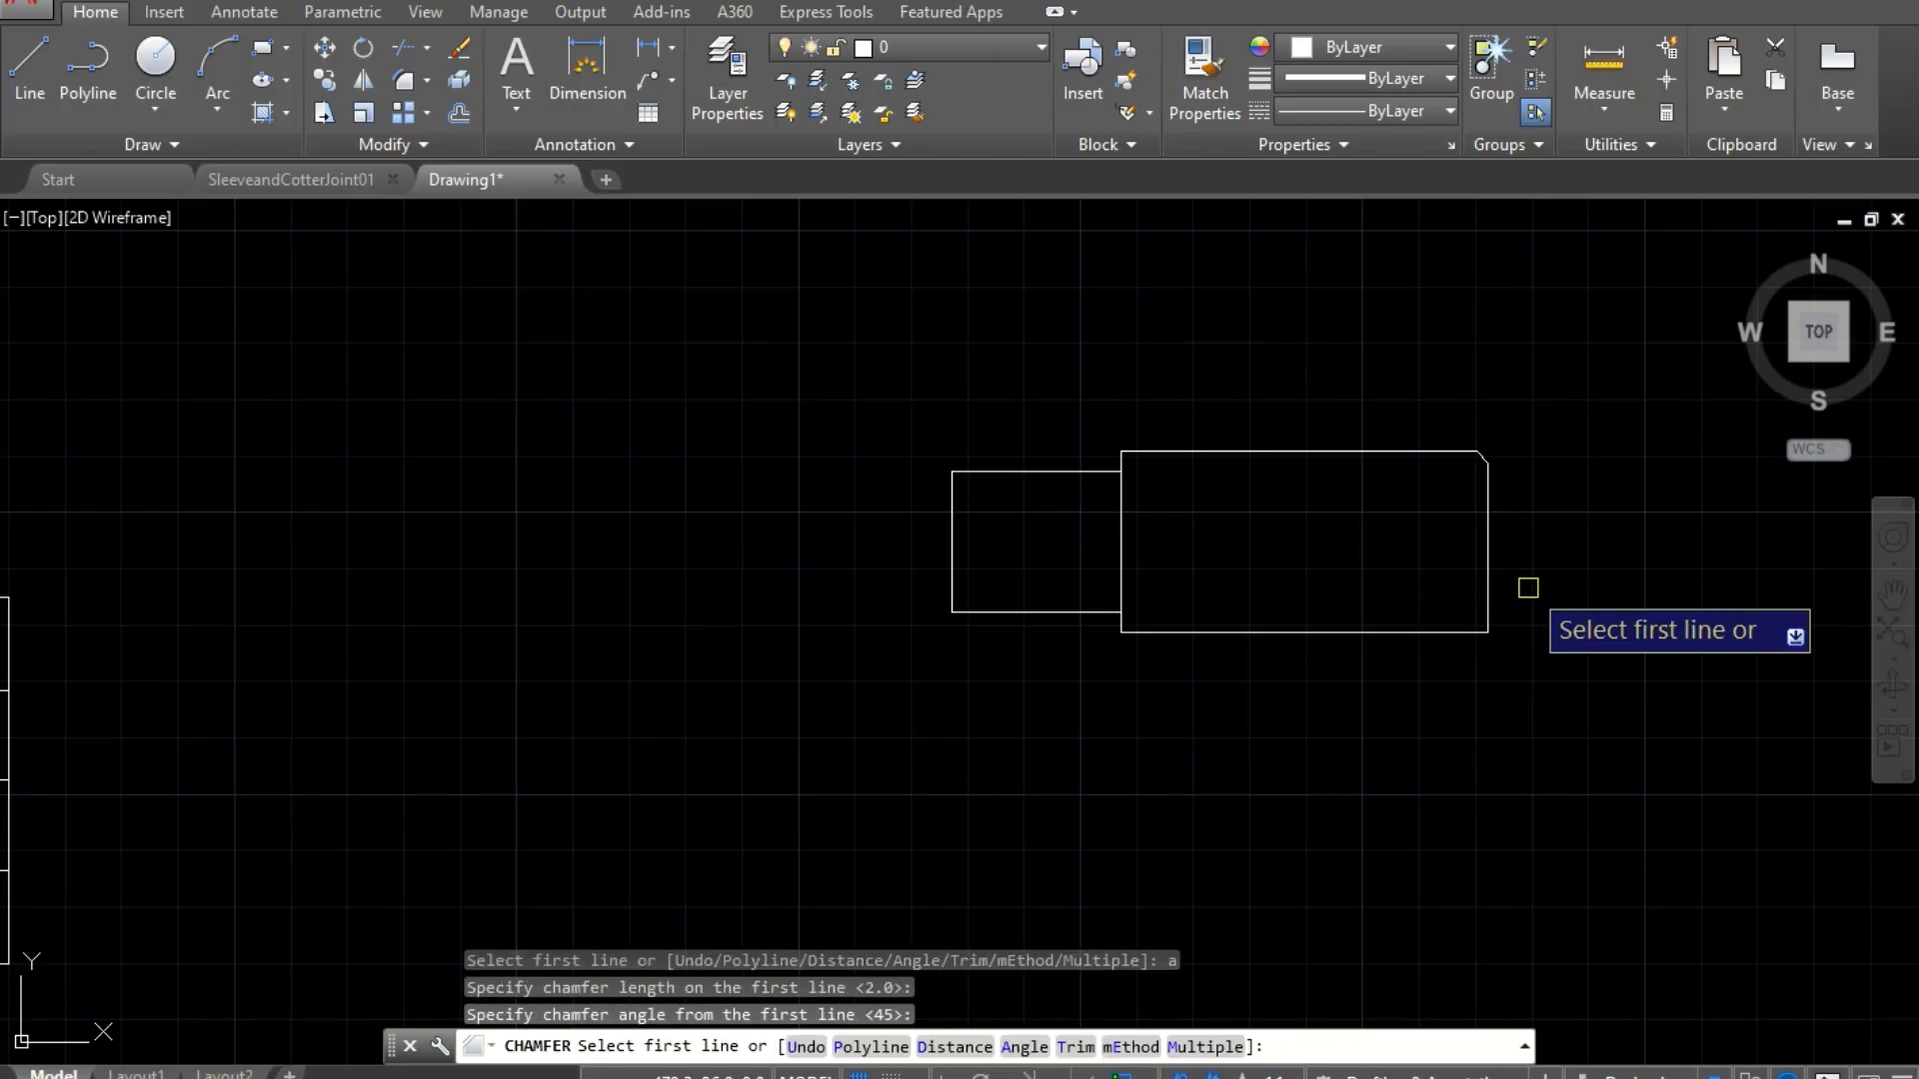
{"action": "left_click", "coordinate": [1451, 629]}
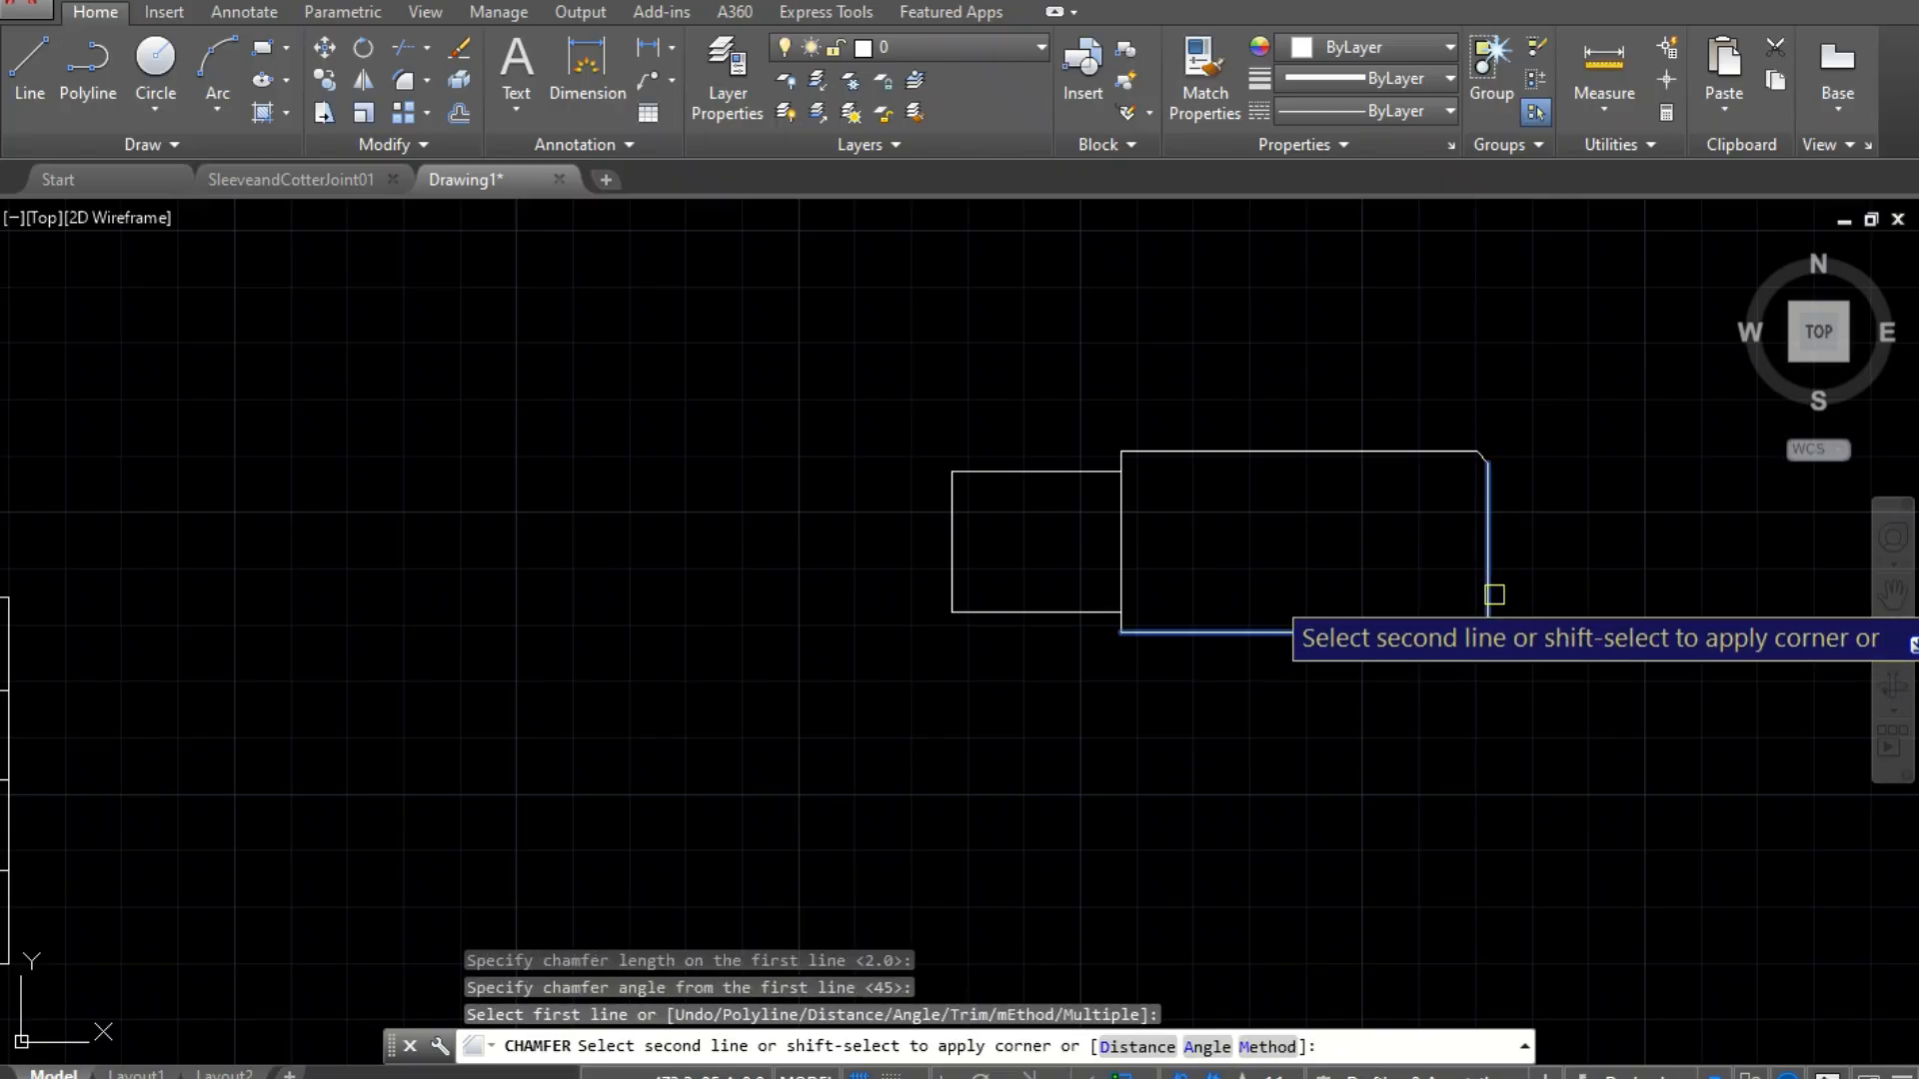
{"action": "left_click", "coordinate": [1490, 591]}
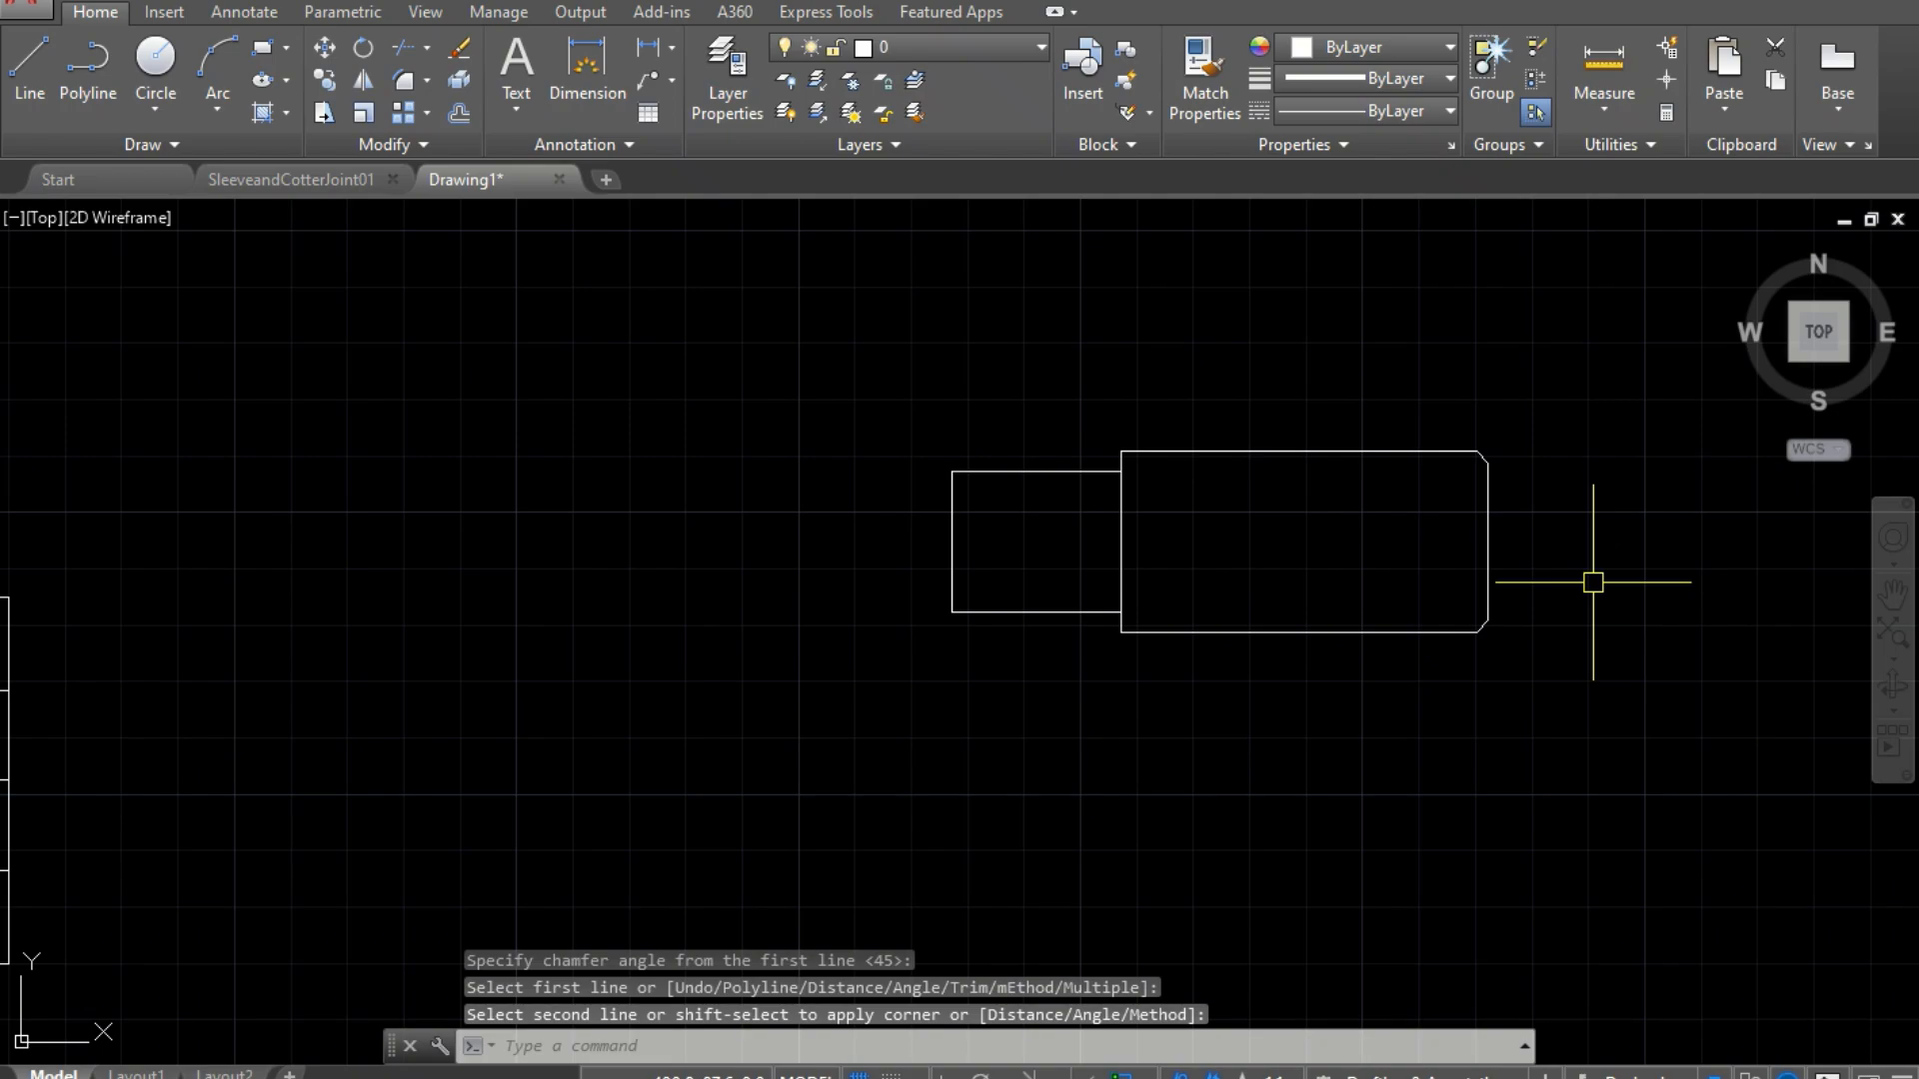
{"action": "key", "text": "Return"}
{"action": "key", "text": "Escape"}
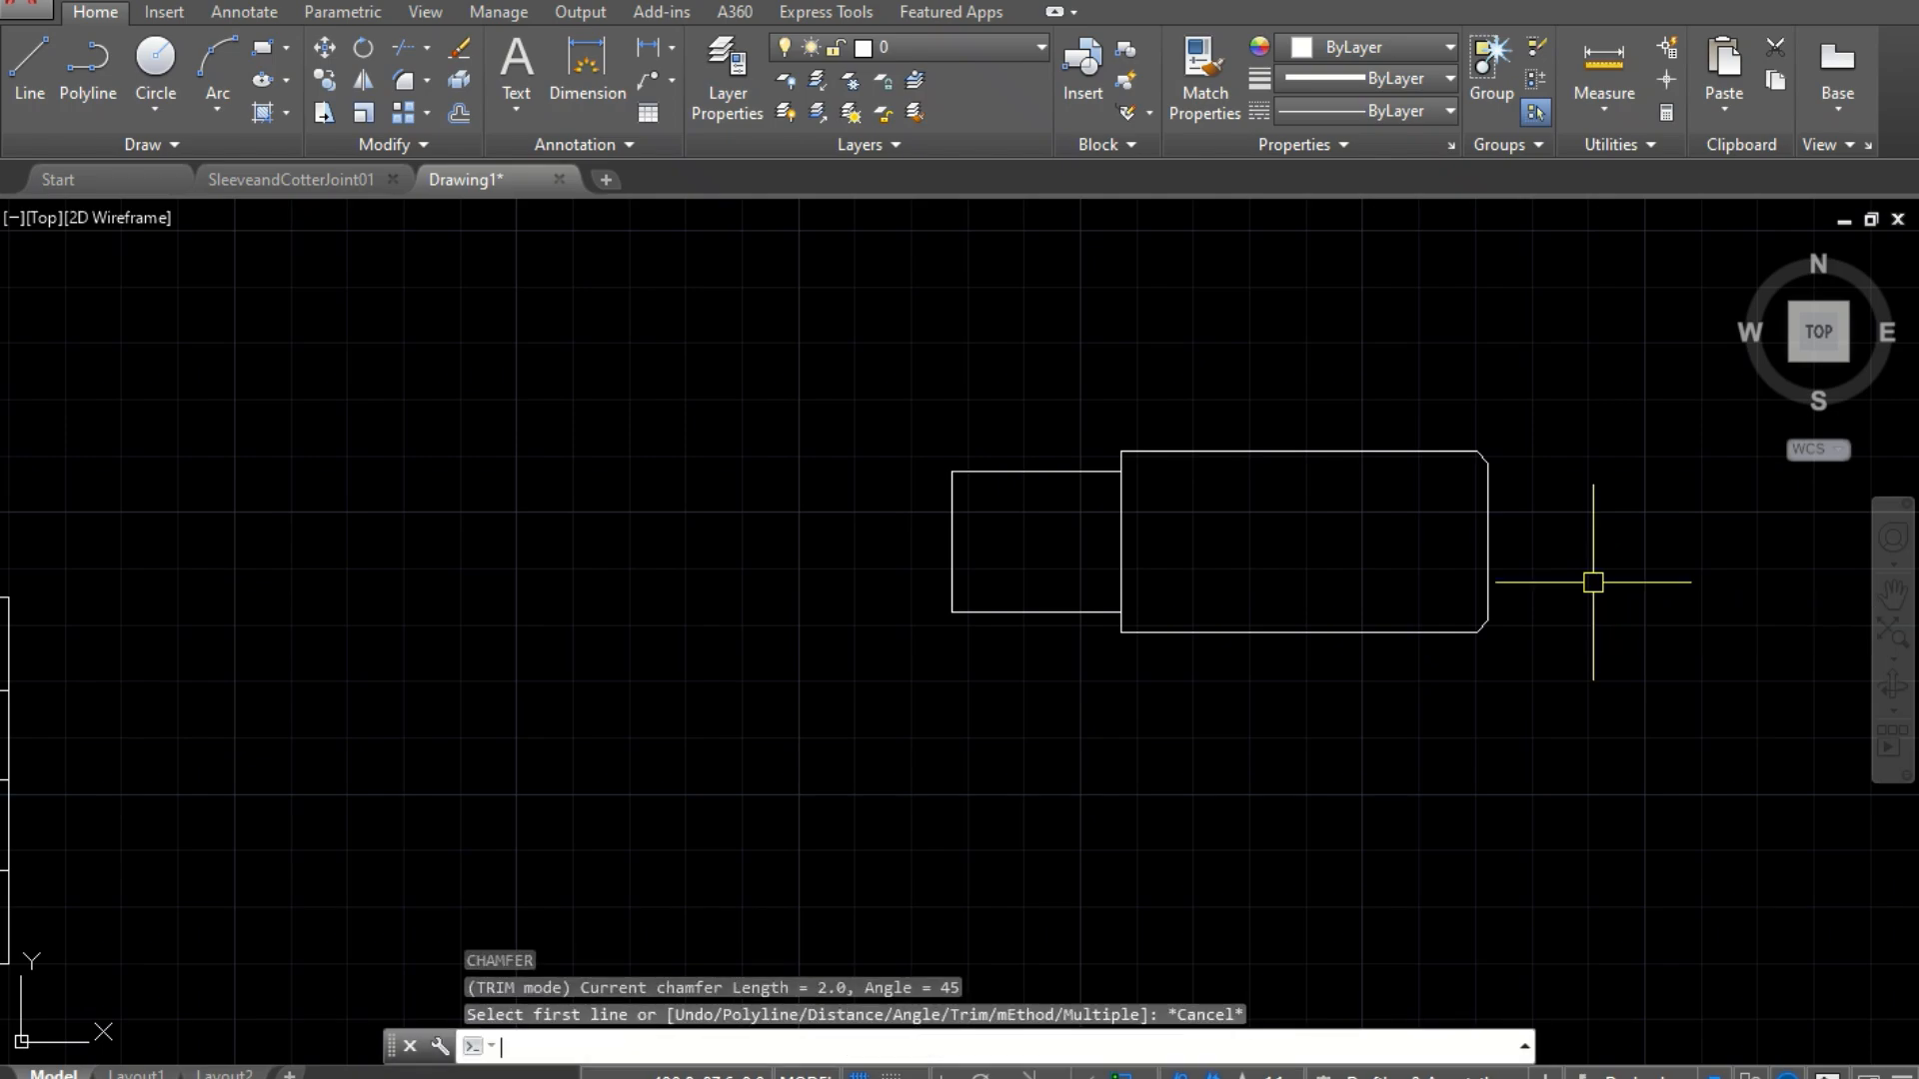
Step: Draw a vertical line joining the inner ends of the two chamfers on the 65 × 32 mm rectangle
{"action": "type", "text": "l"}
{"action": "key", "text": "Return"}
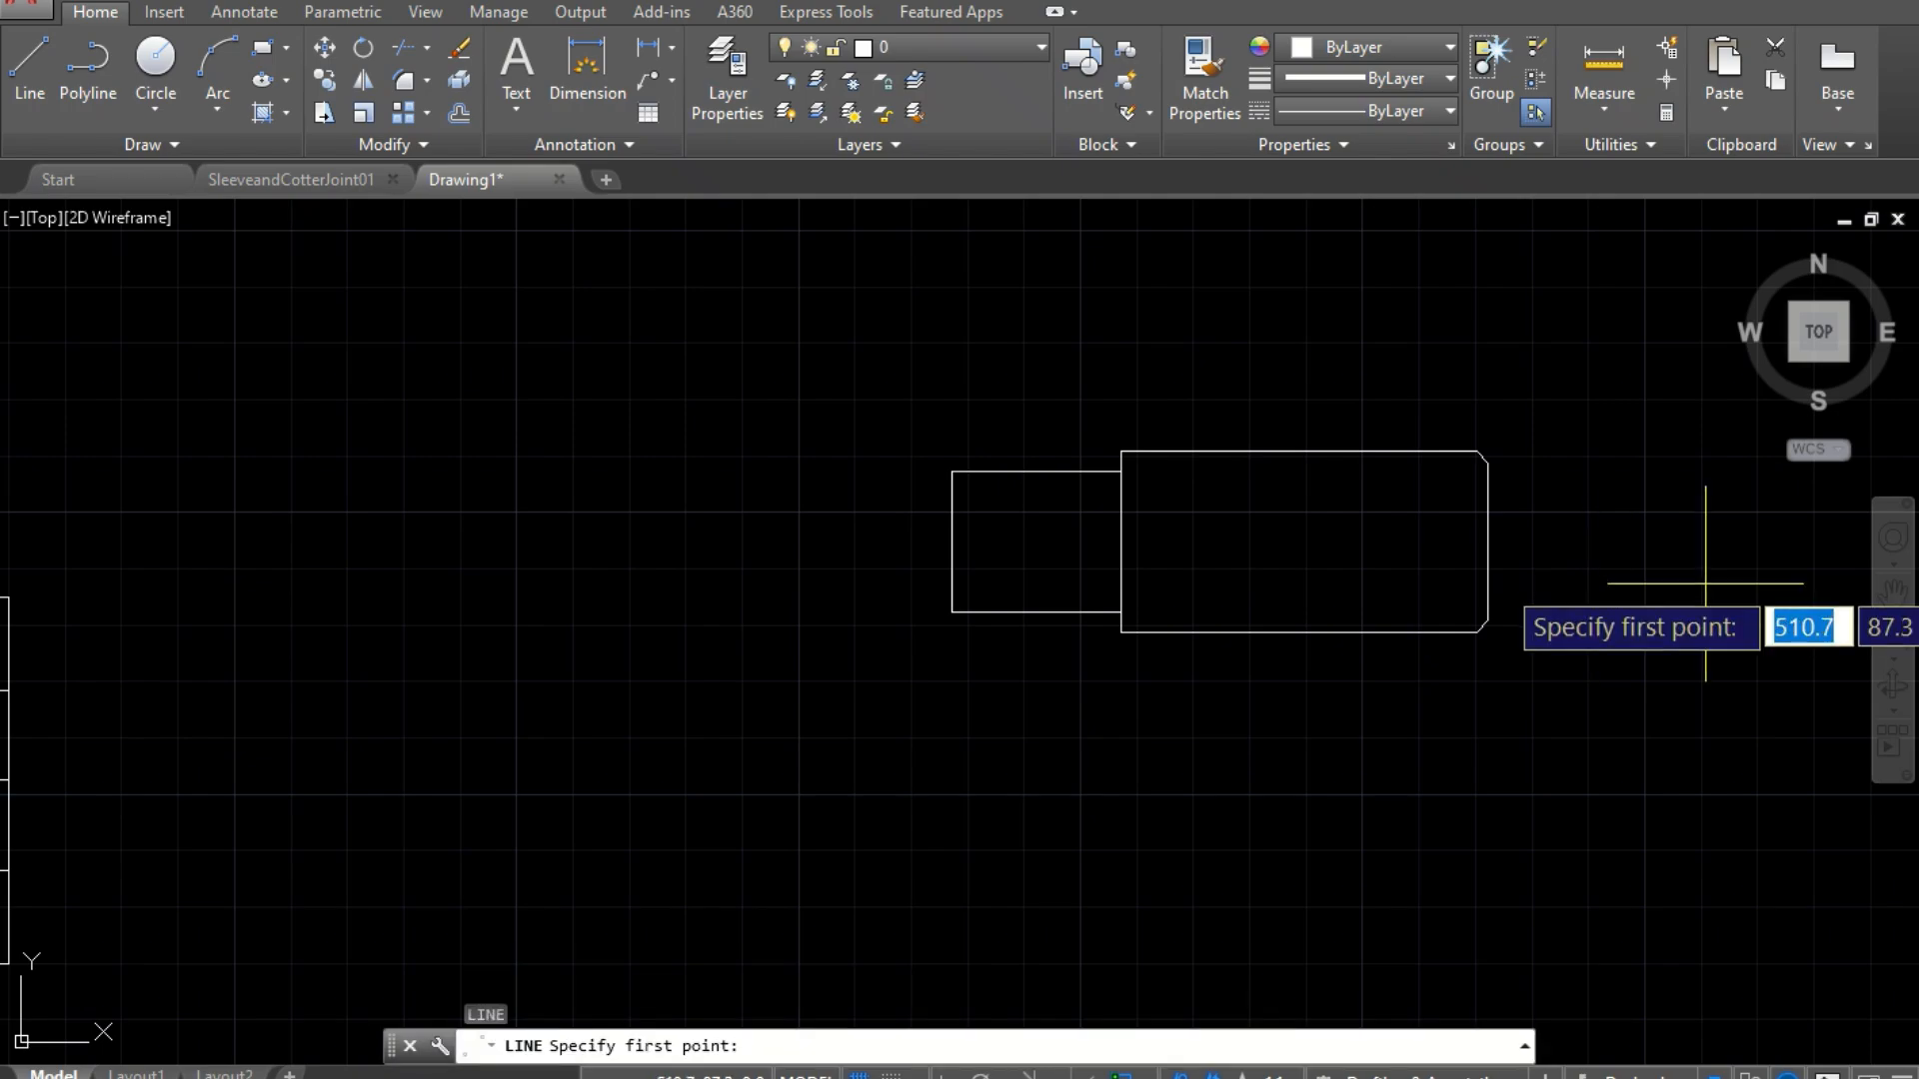
{"action": "left_click", "coordinate": [1476, 450]}
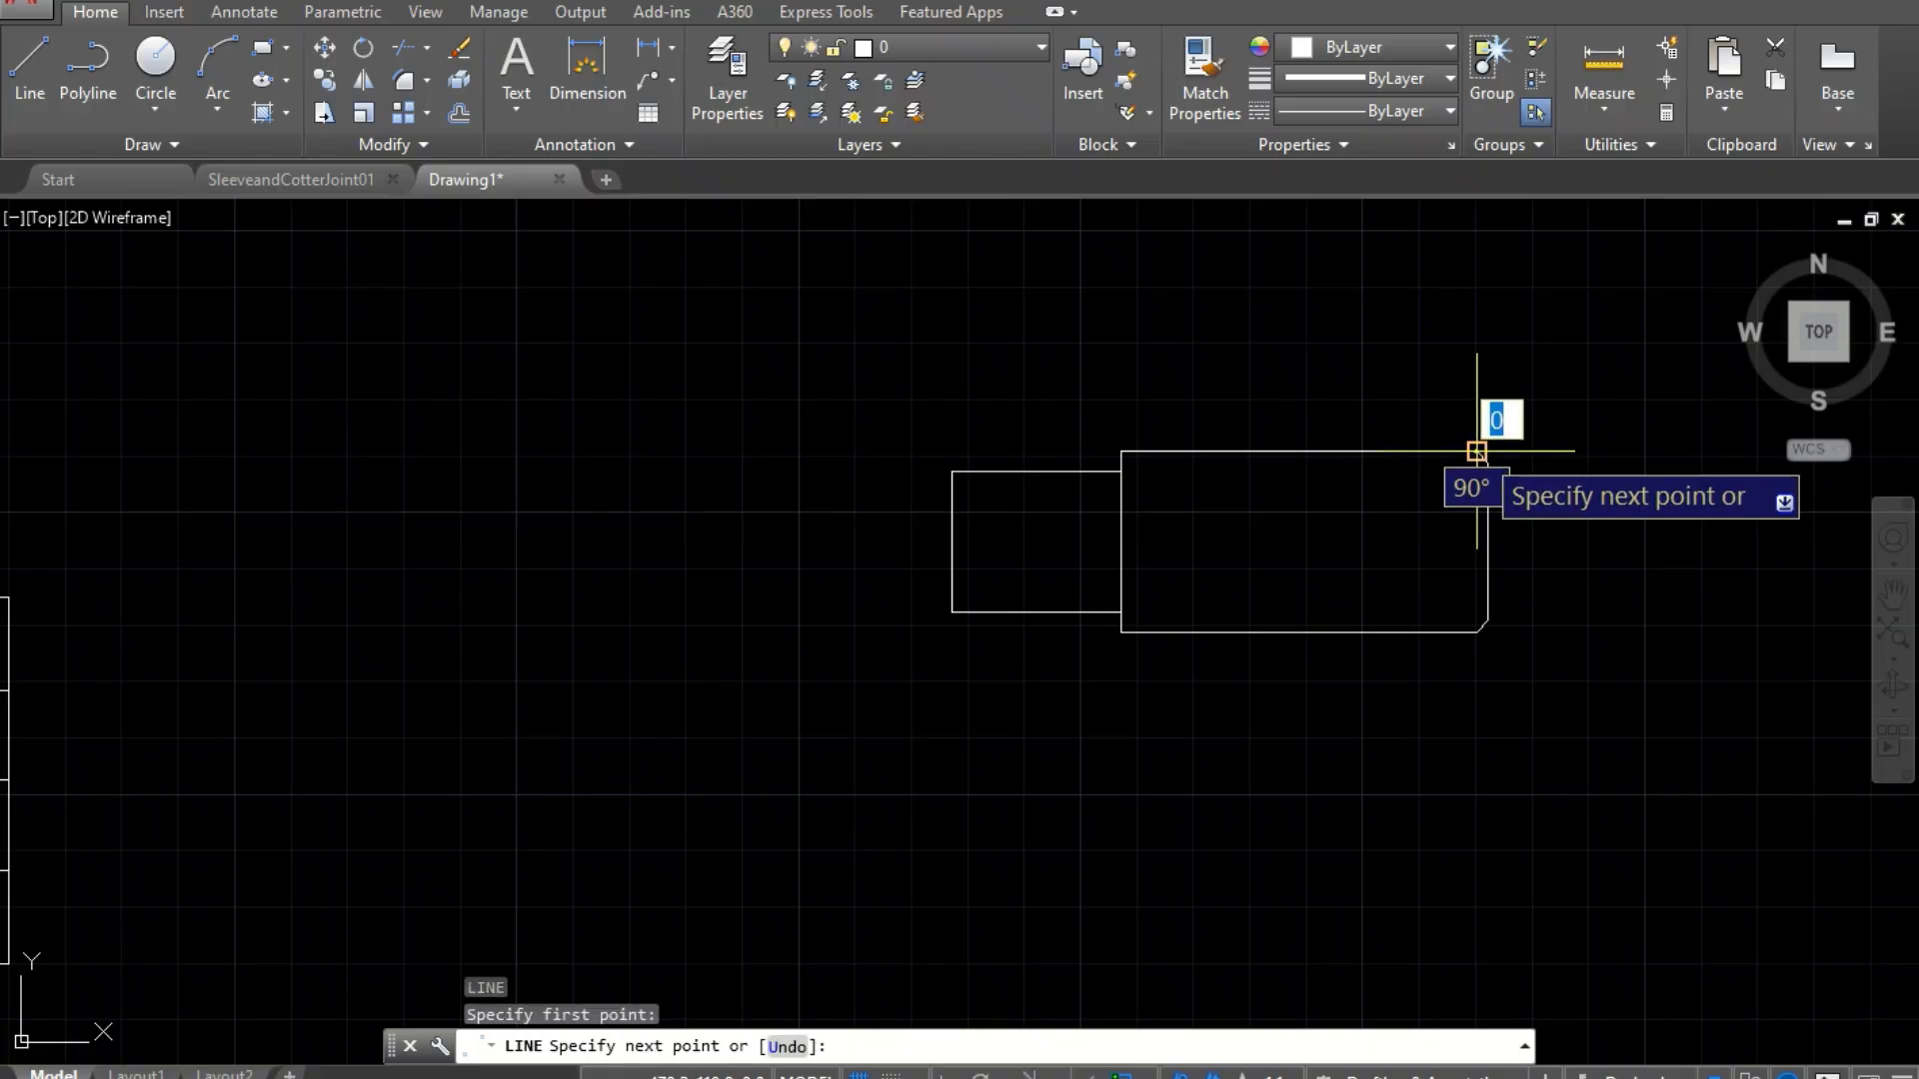
{"action": "left_click", "coordinate": [1477, 633]}
{"action": "key", "text": "Escape"}
{"action": "scroll", "coordinate": [1622, 510], "scroll_direction": "down", "scroll_amount": 2}
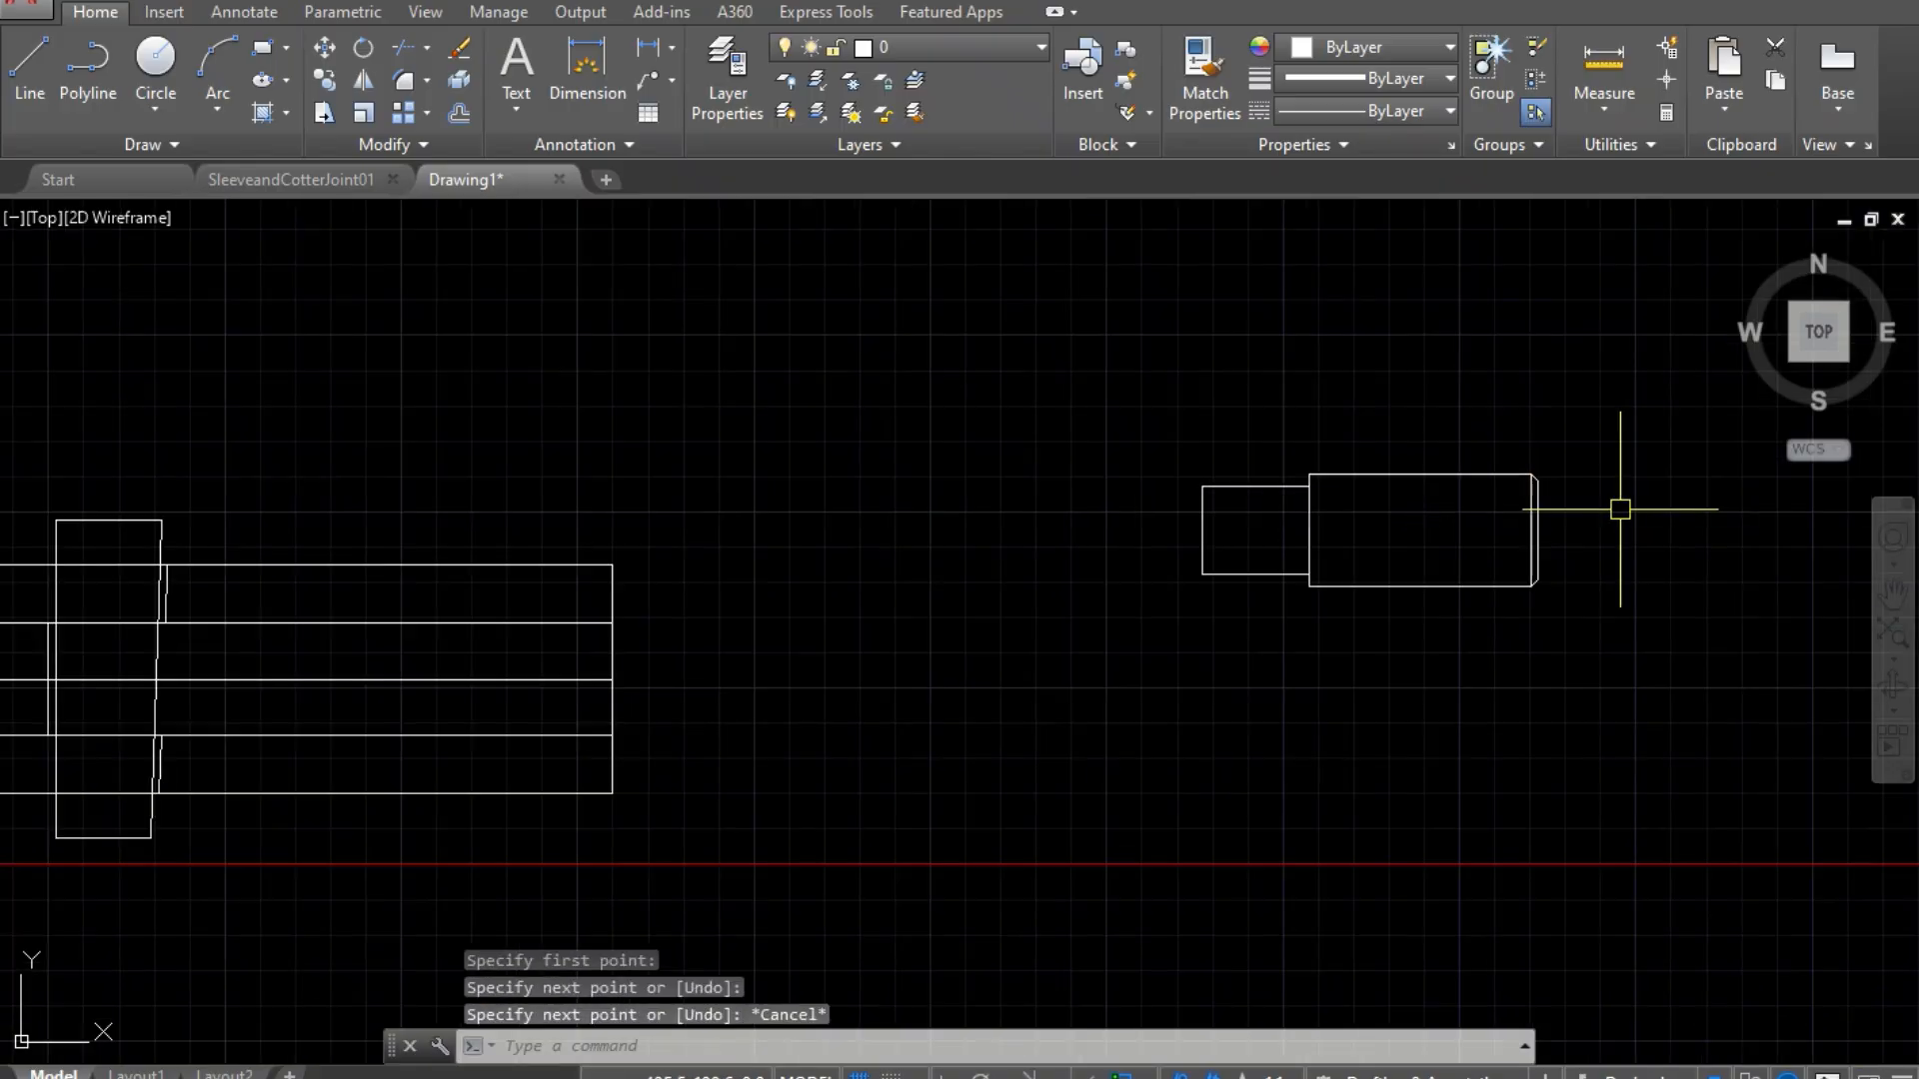
Step: Move the whole stepped shape about 34 mm upward, using its right edge's midpoint as the base point
{"action": "scroll", "coordinate": [1620, 508], "scroll_direction": "down", "scroll_amount": 2}
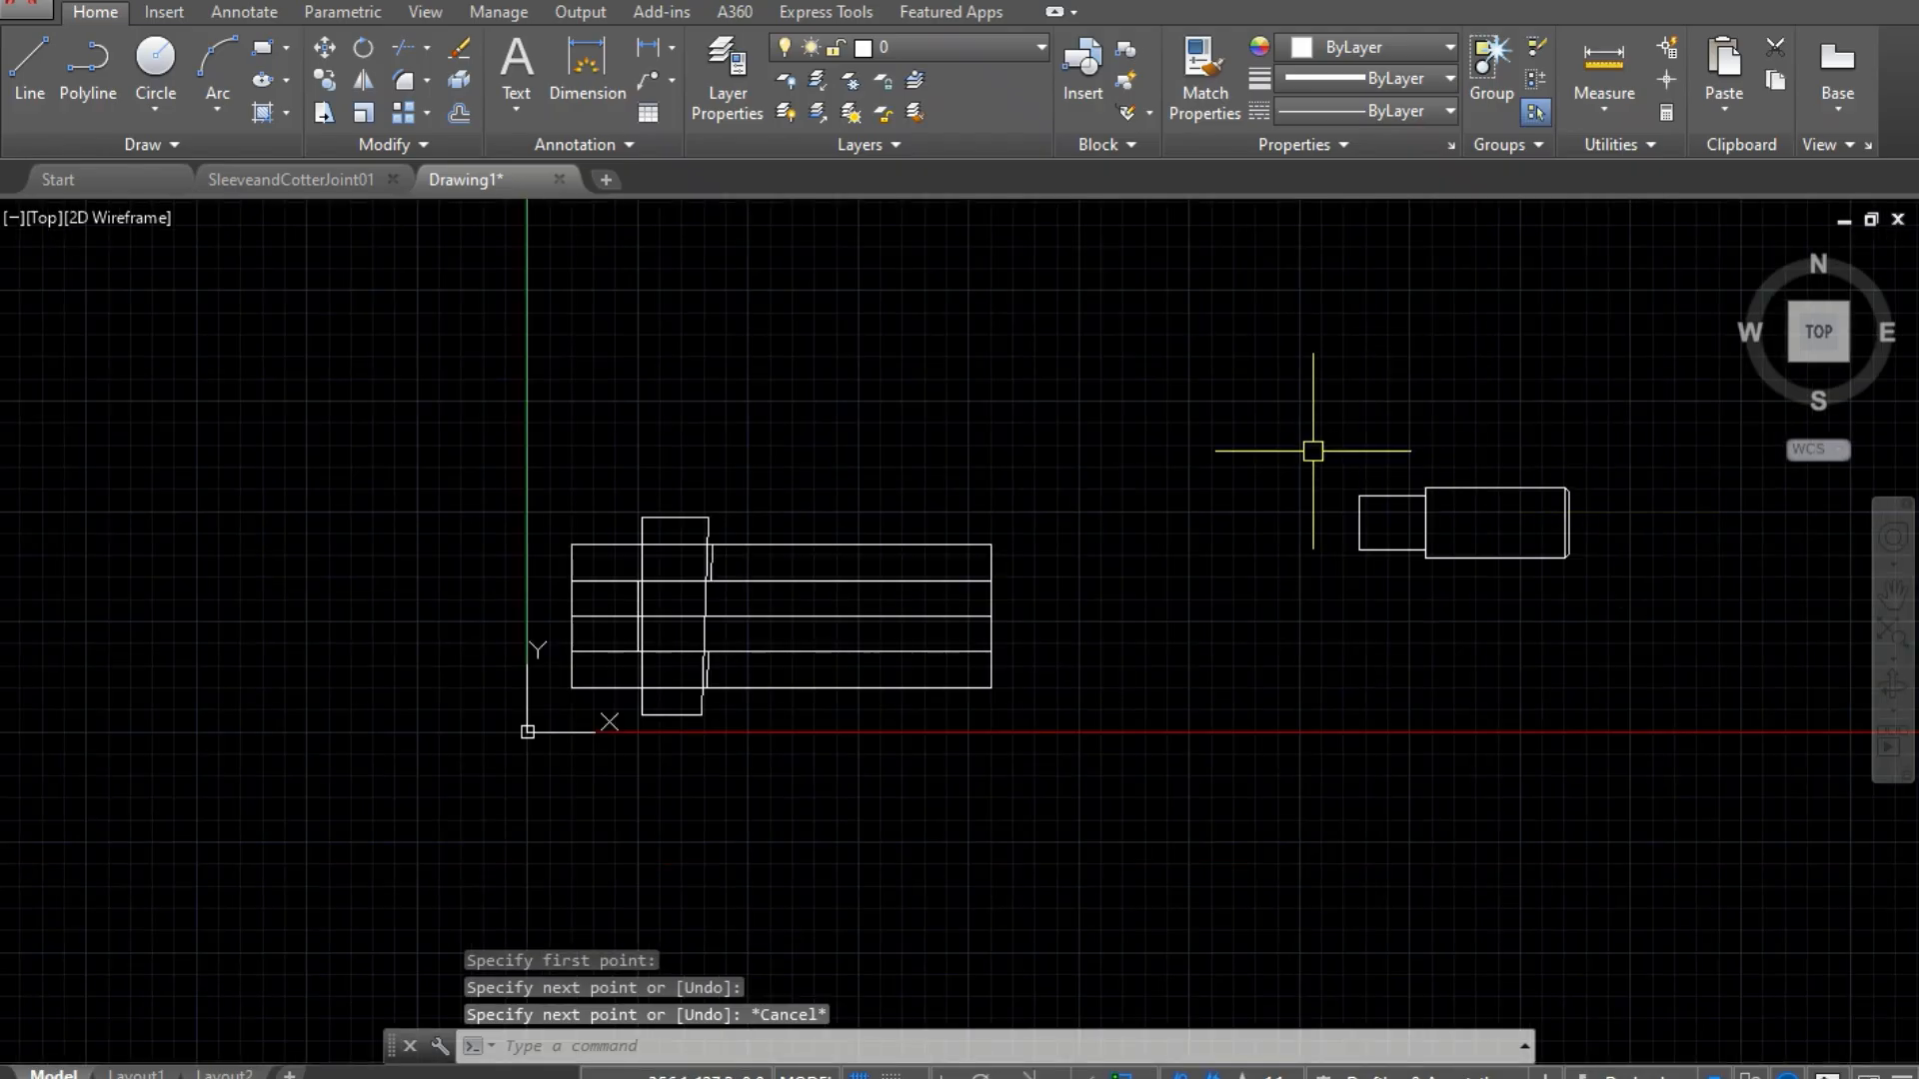
{"action": "type", "text": "M"}
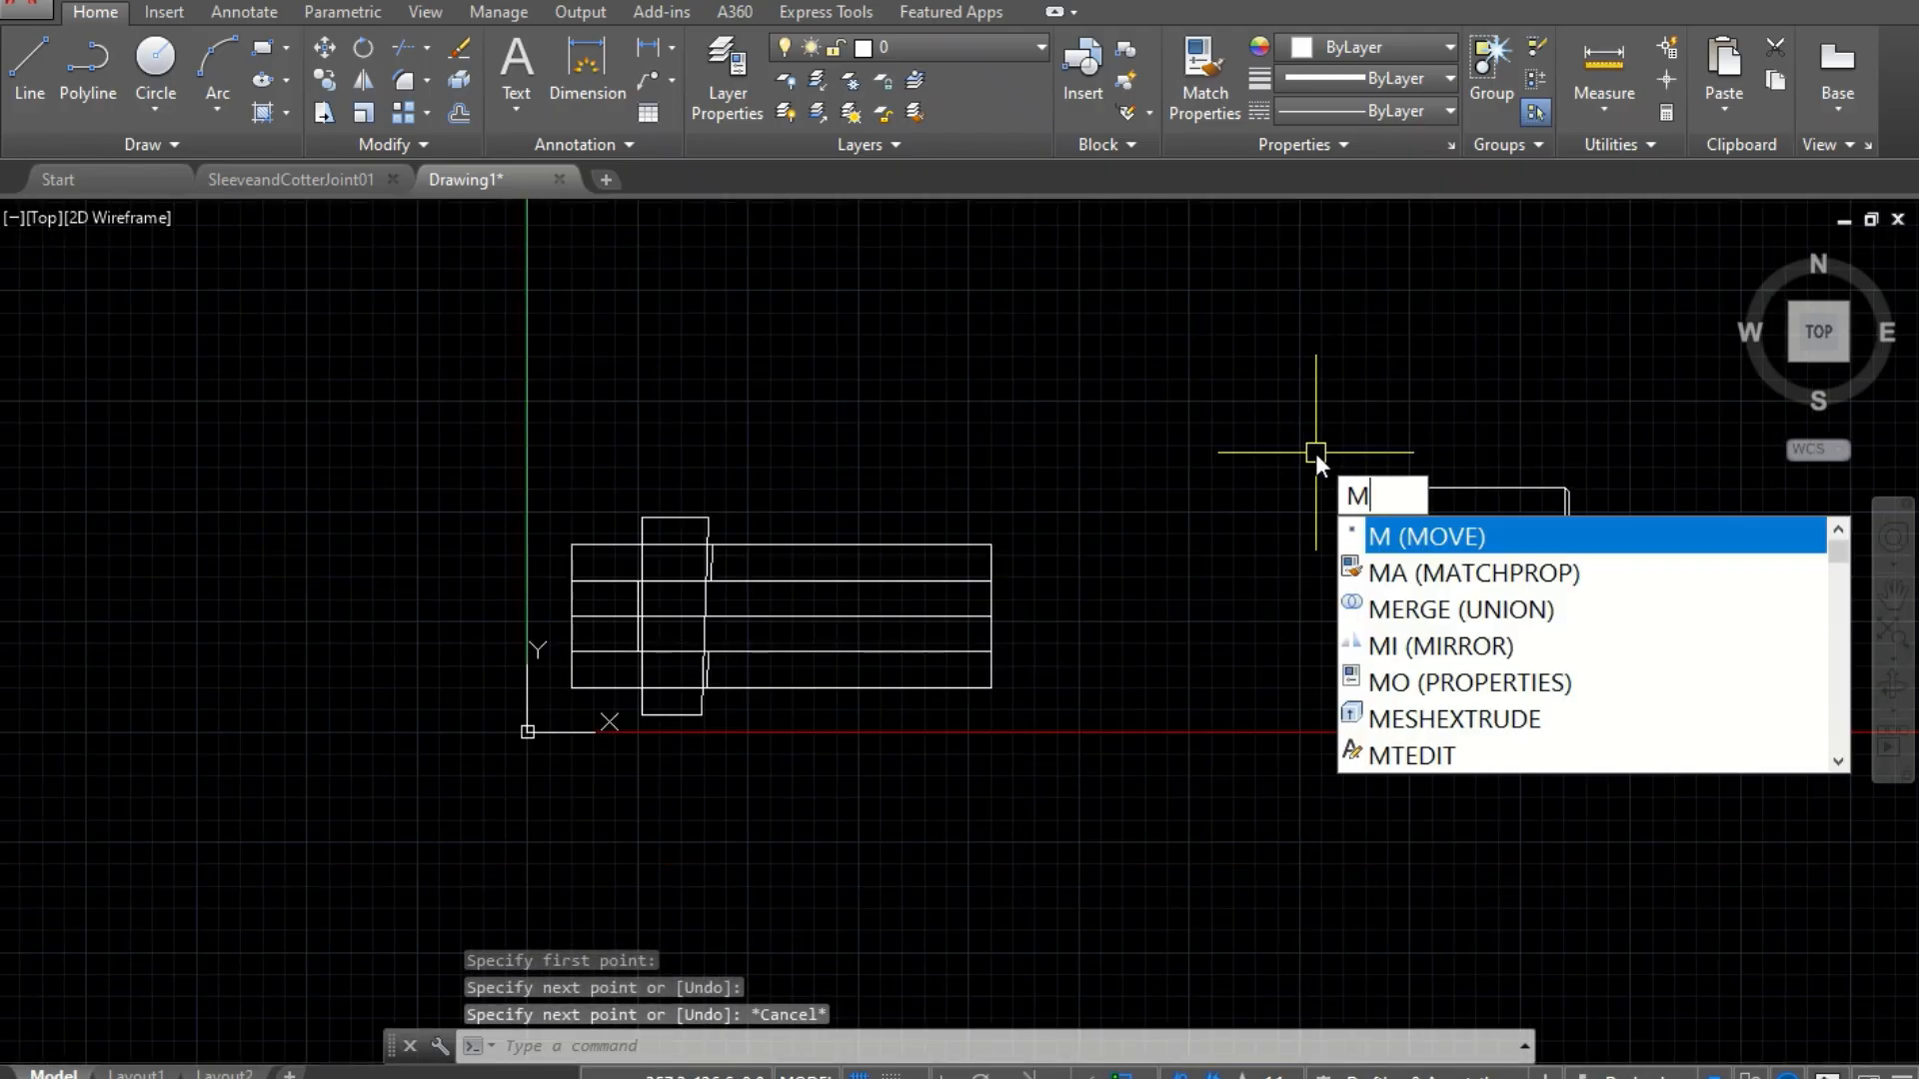
{"action": "key", "text": "Return"}
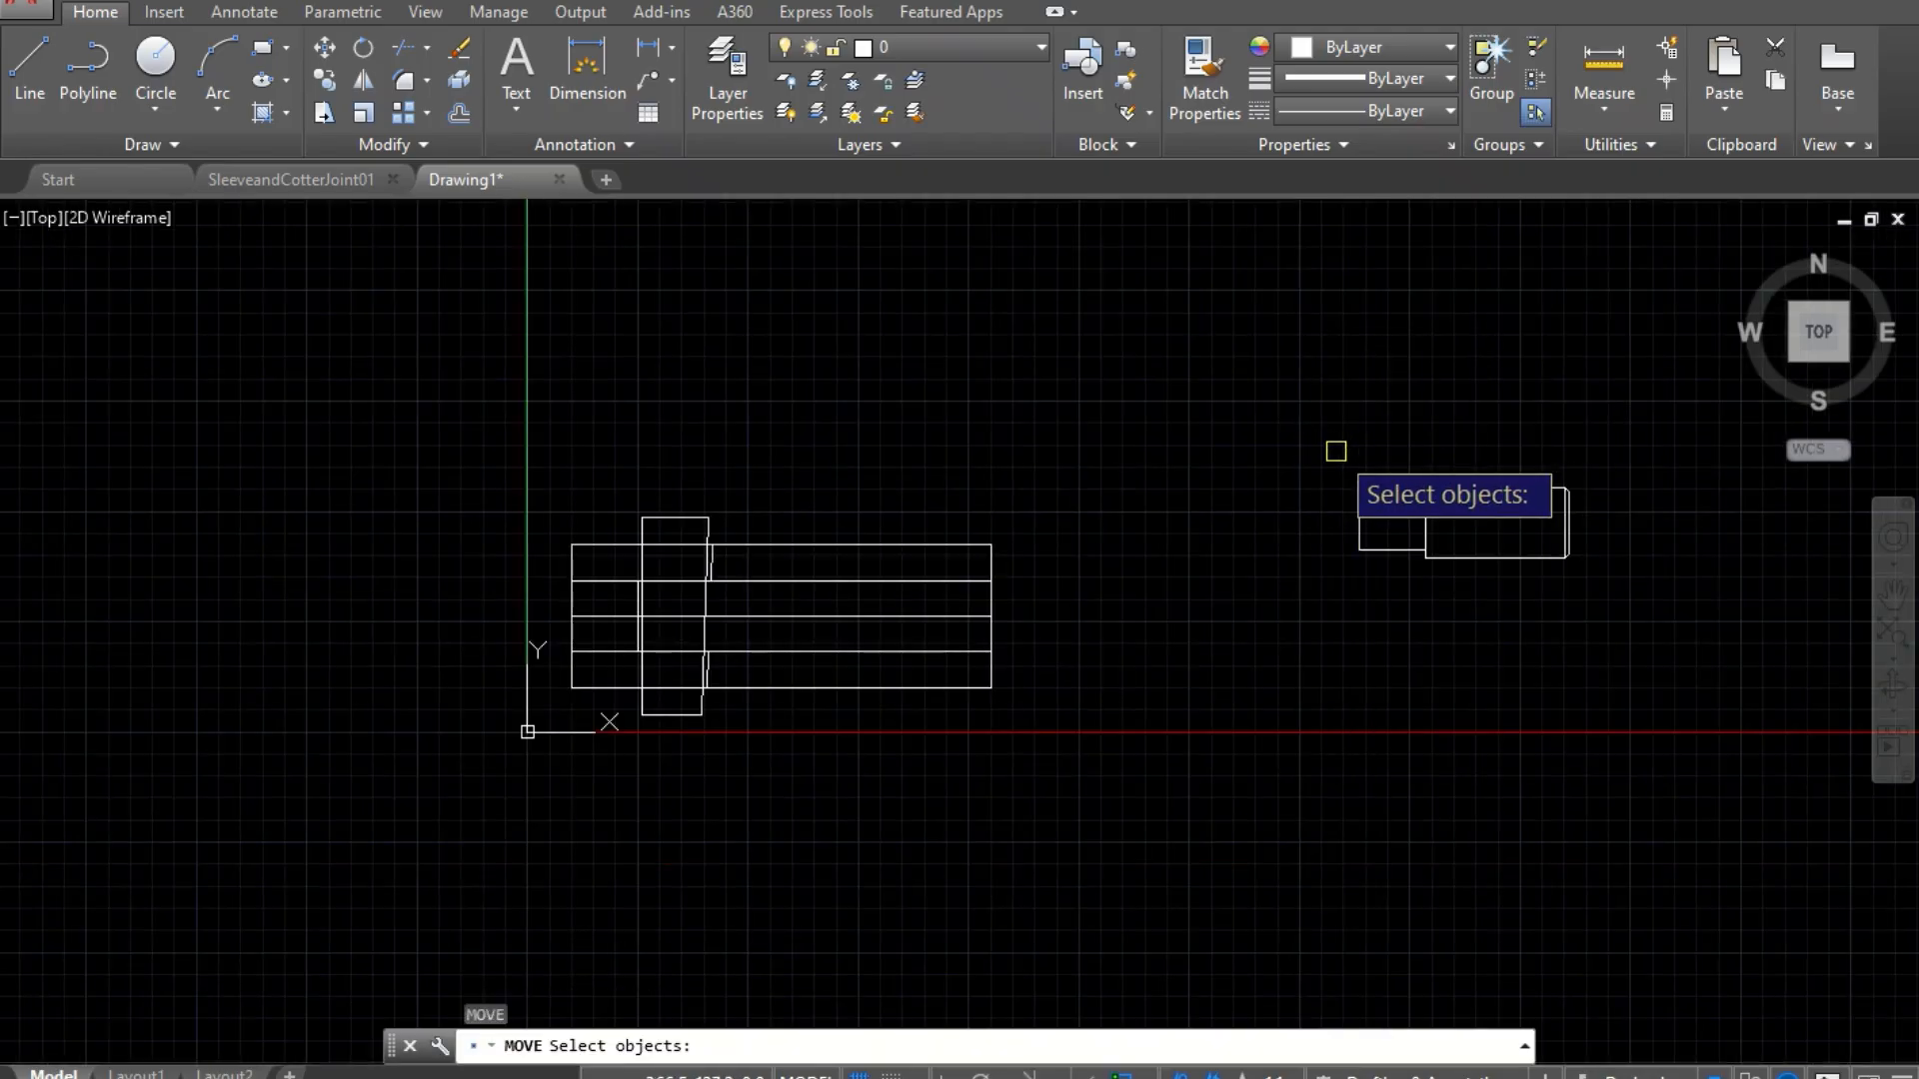
{"action": "left_click", "coordinate": [1336, 452]}
{"action": "left_click", "coordinate": [1616, 609]}
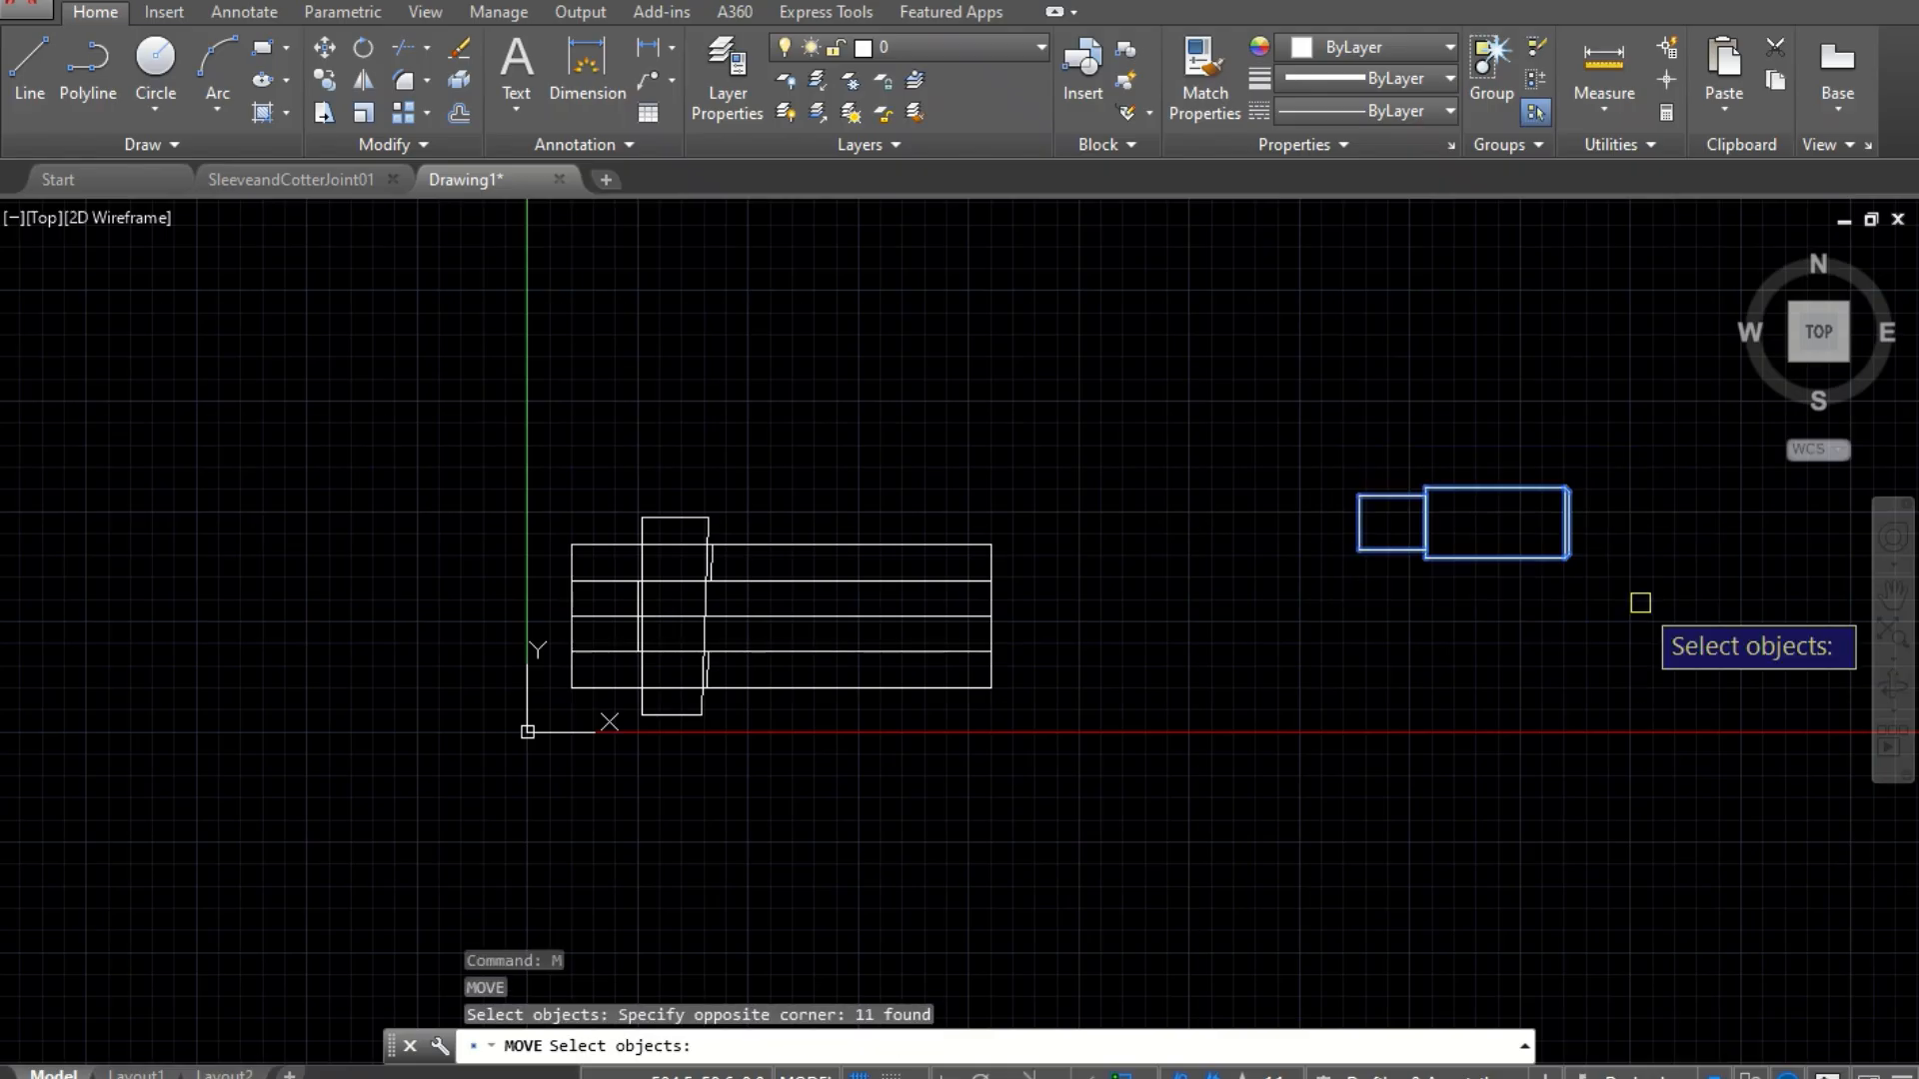
{"action": "key", "text": "Return"}
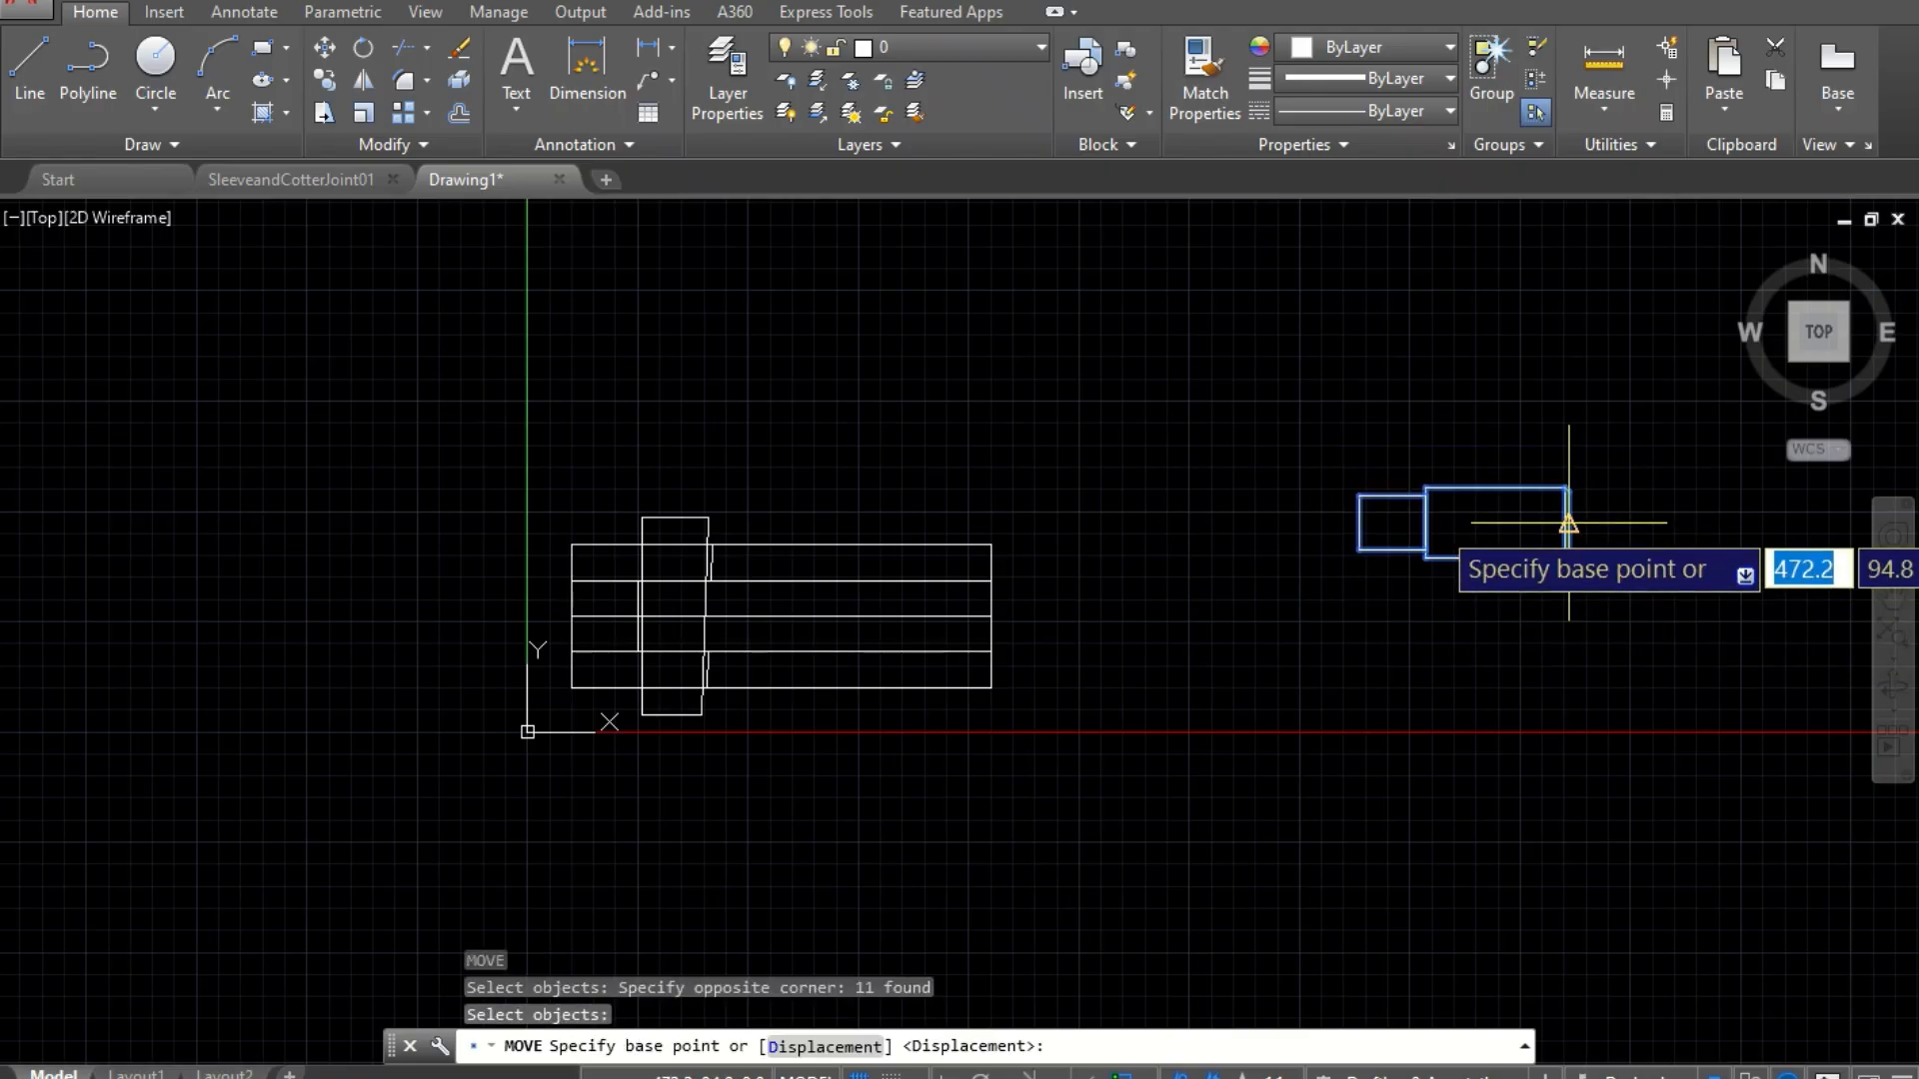
{"action": "left_click", "coordinate": [1568, 522]}
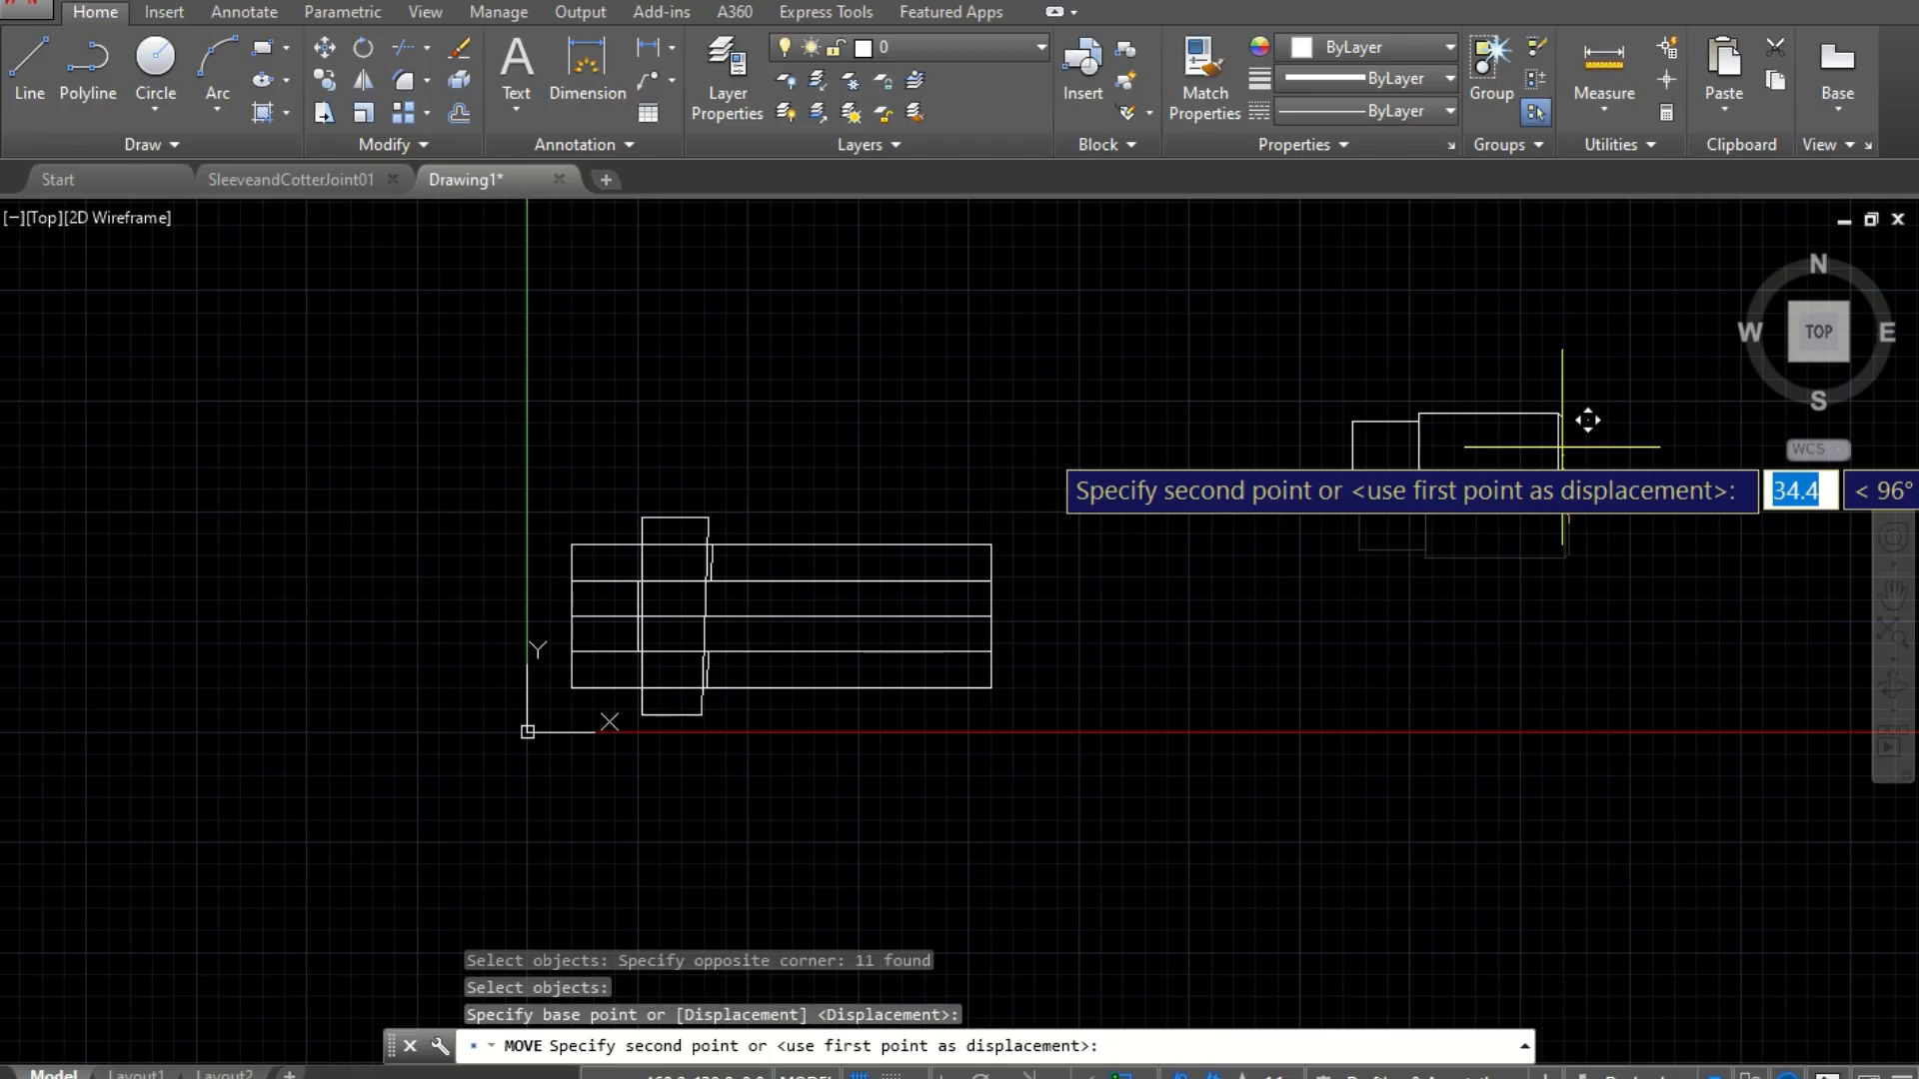
{"action": "left_click", "coordinate": [1562, 447]}
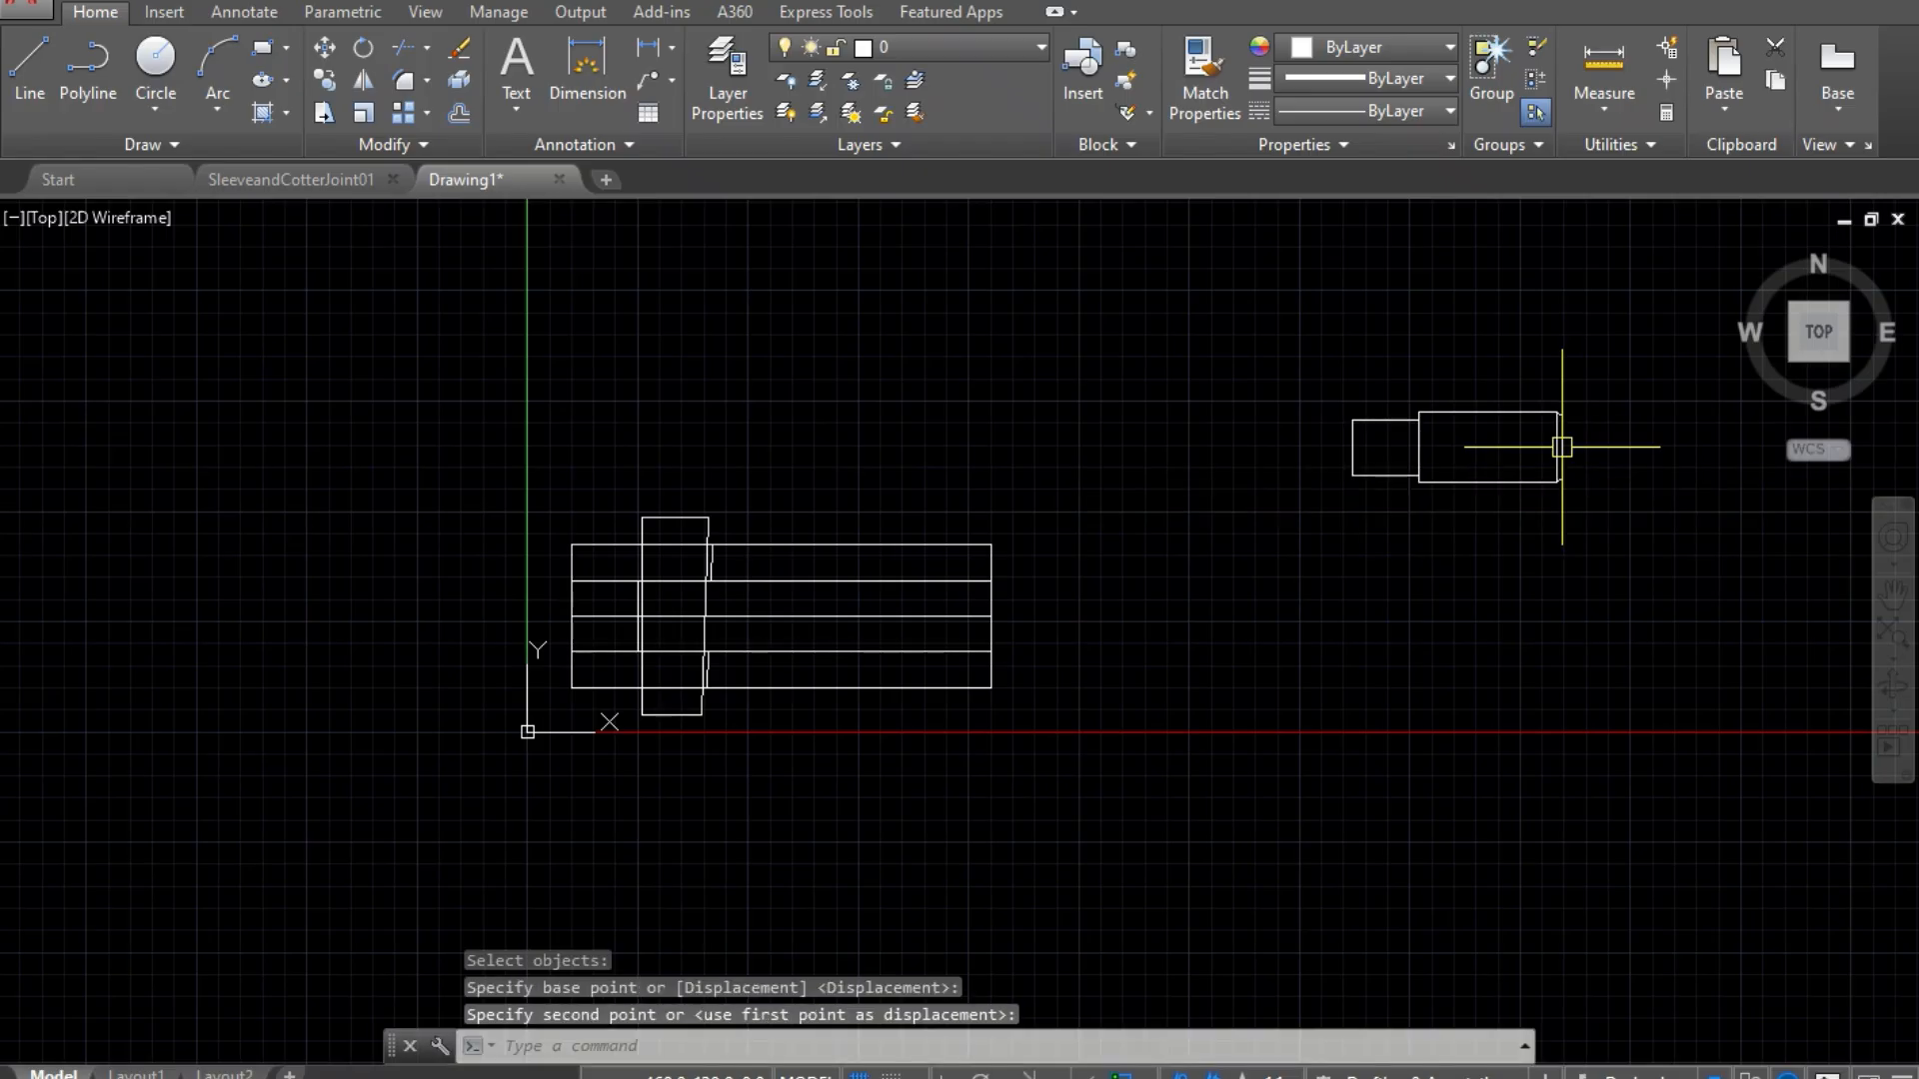
Step: Delete all lines of the chamfered 65 × 32 mm rectangle, keeping only the 30 × 25 mm rectangle
{"action": "key", "text": "Escape"}
{"action": "left_click", "coordinate": [1474, 411]}
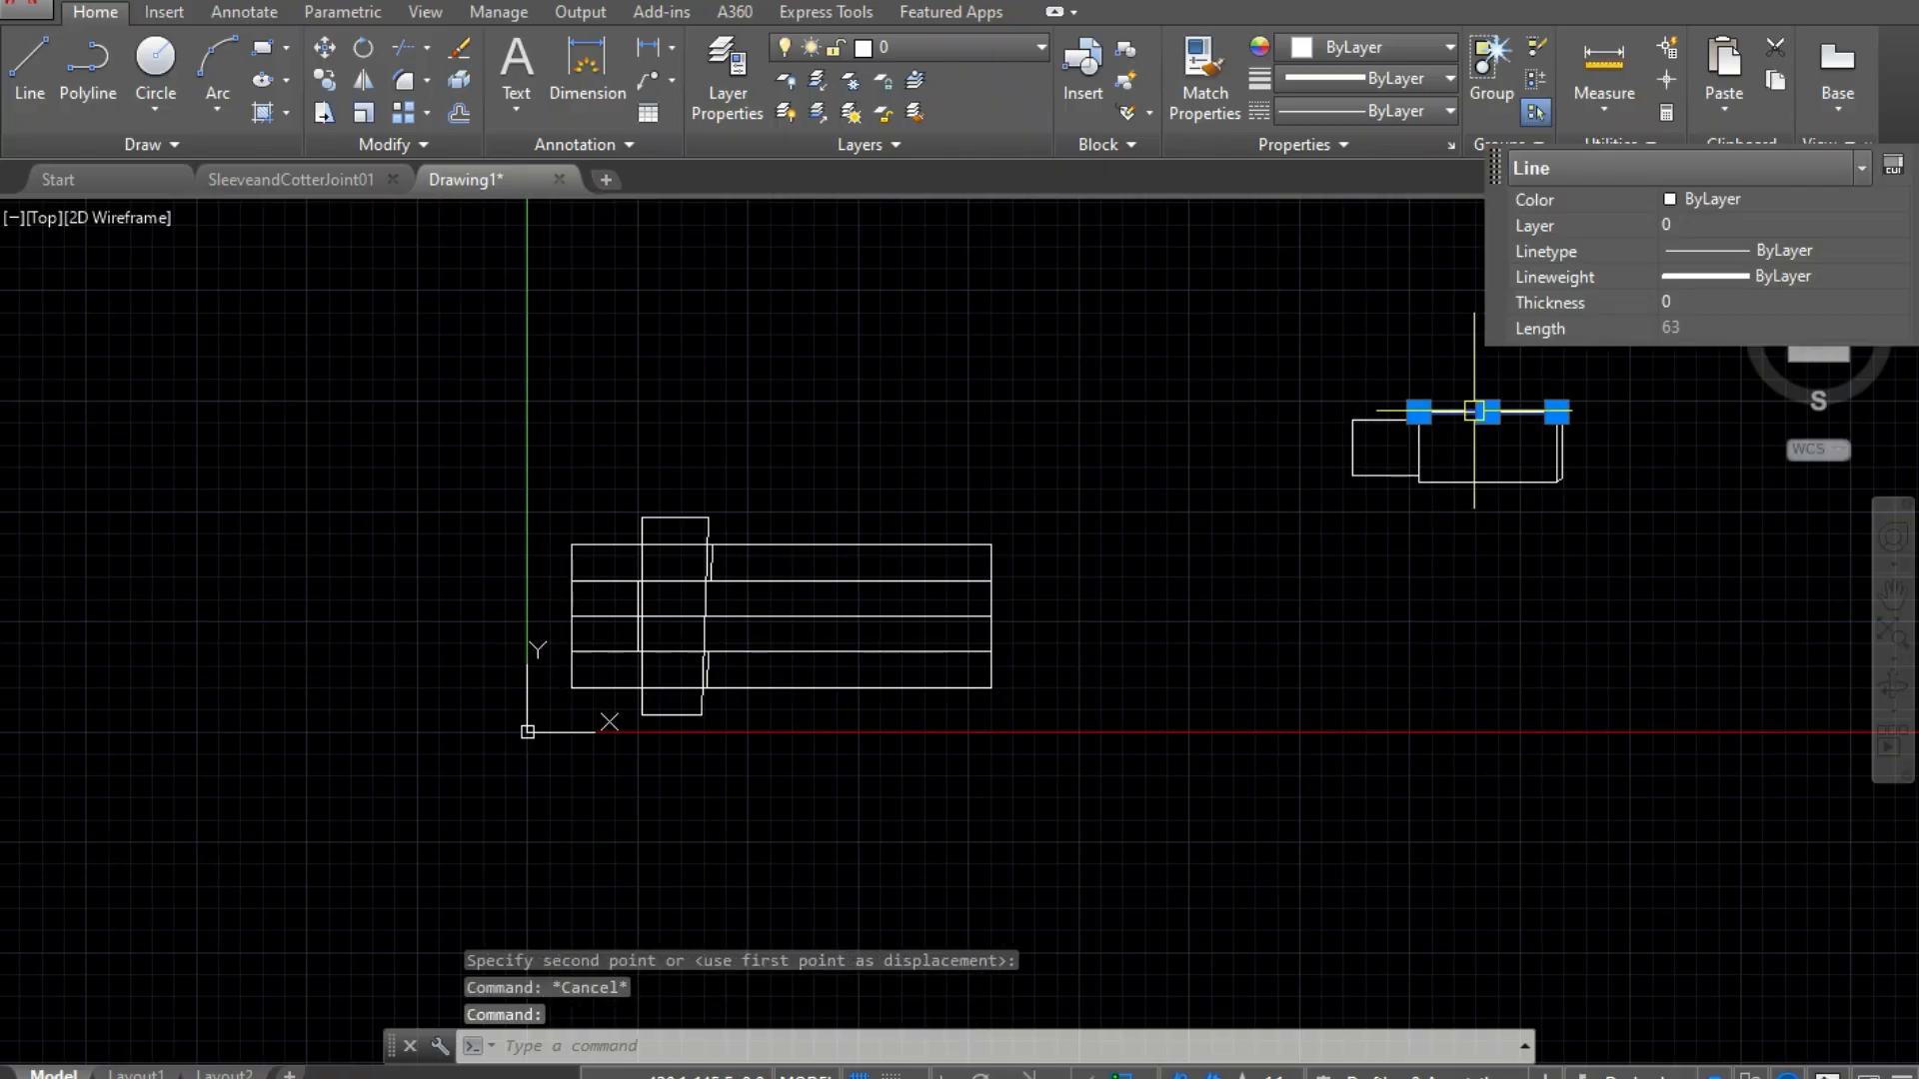
{"action": "key", "text": "Delete"}
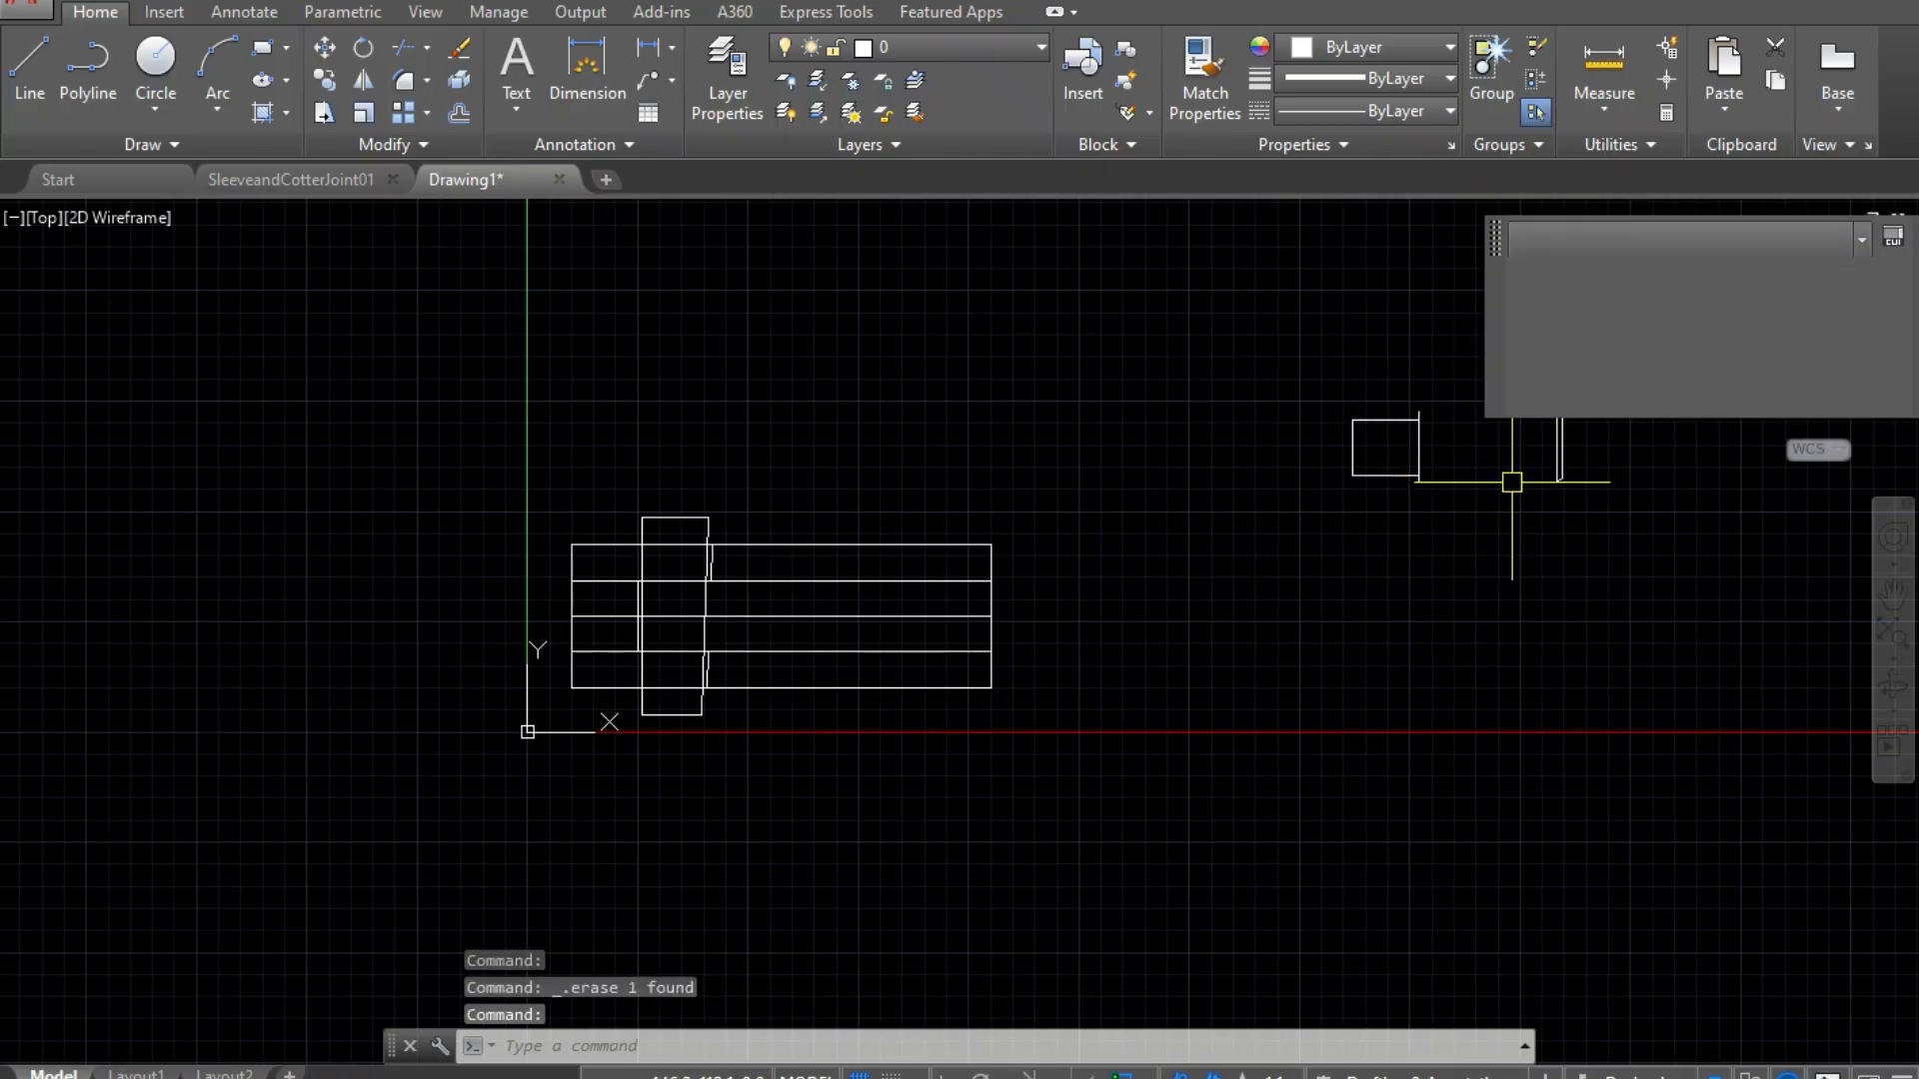
{"action": "left_click", "coordinate": [1533, 400]}
{"action": "left_click", "coordinate": [1593, 520]}
{"action": "key", "text": "Delete"}
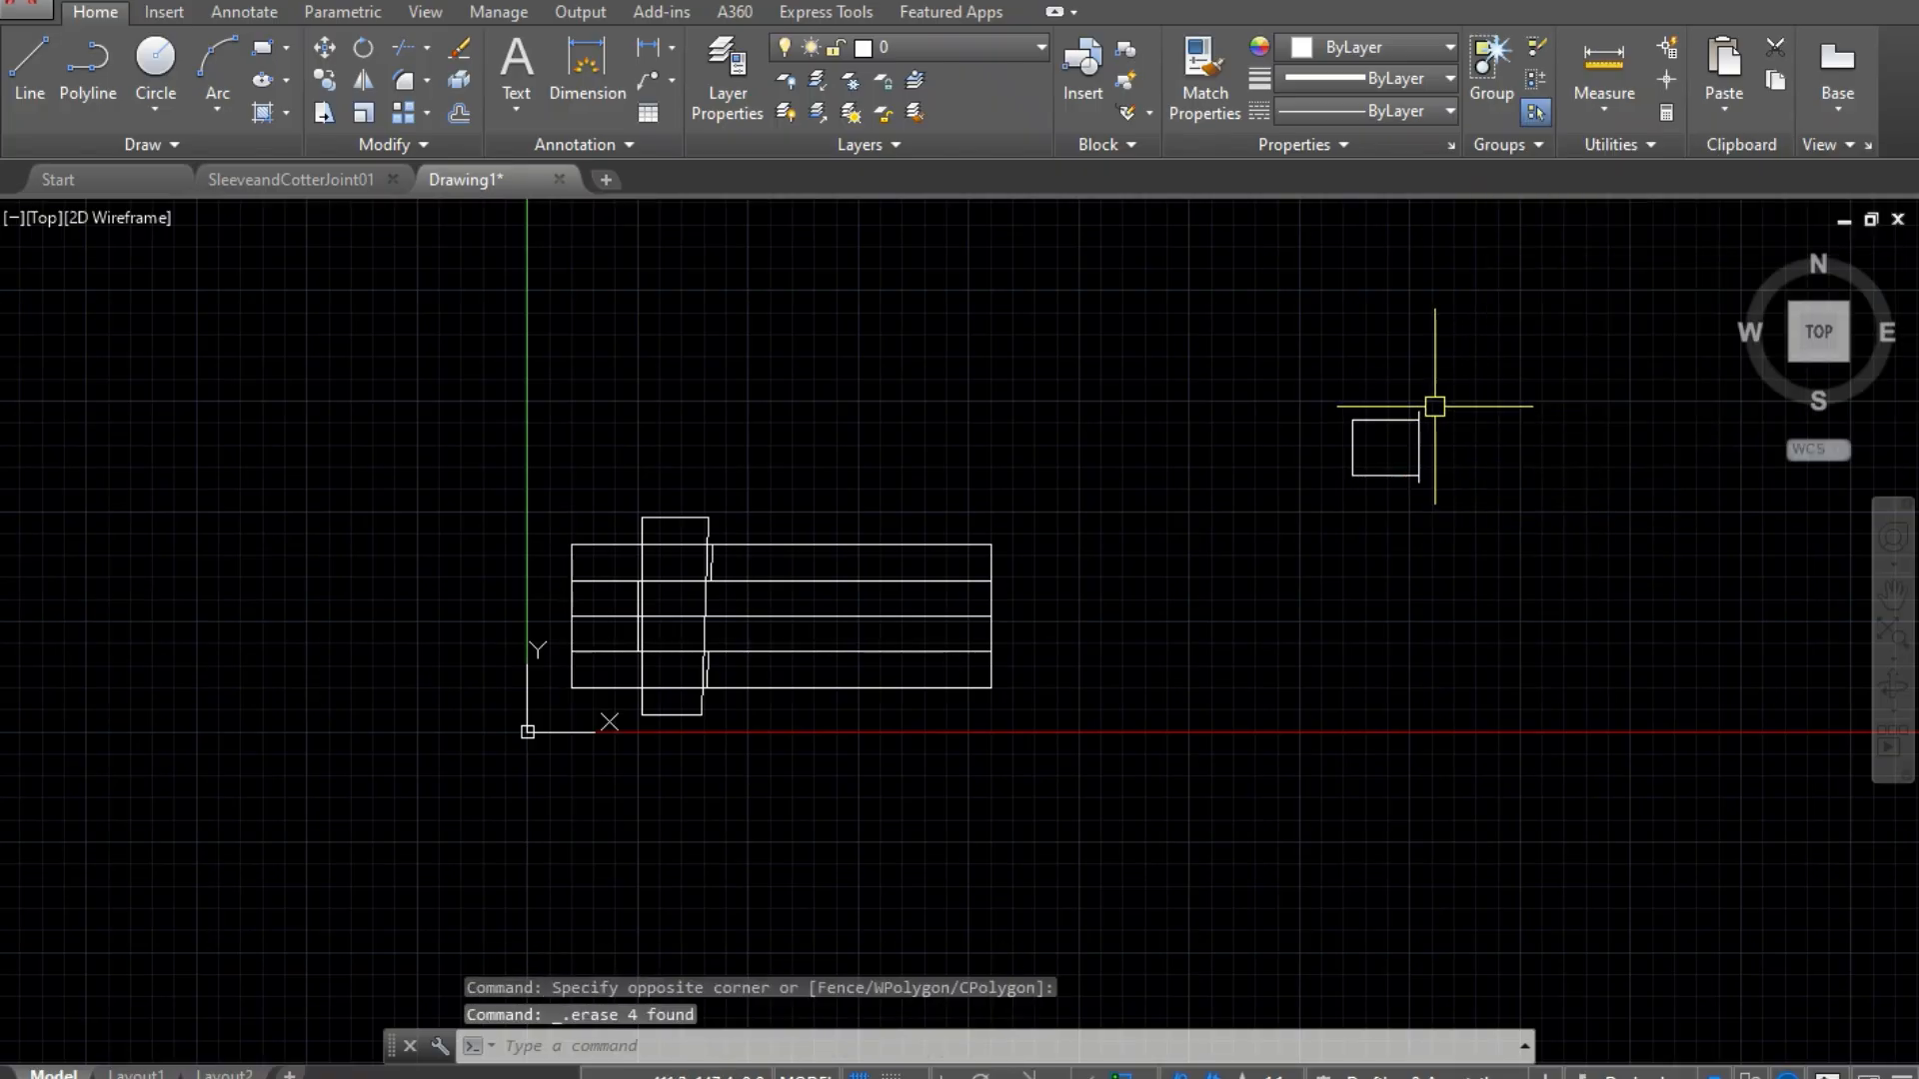
{"action": "left_click", "coordinate": [1421, 436]}
{"action": "key", "text": "Delete"}
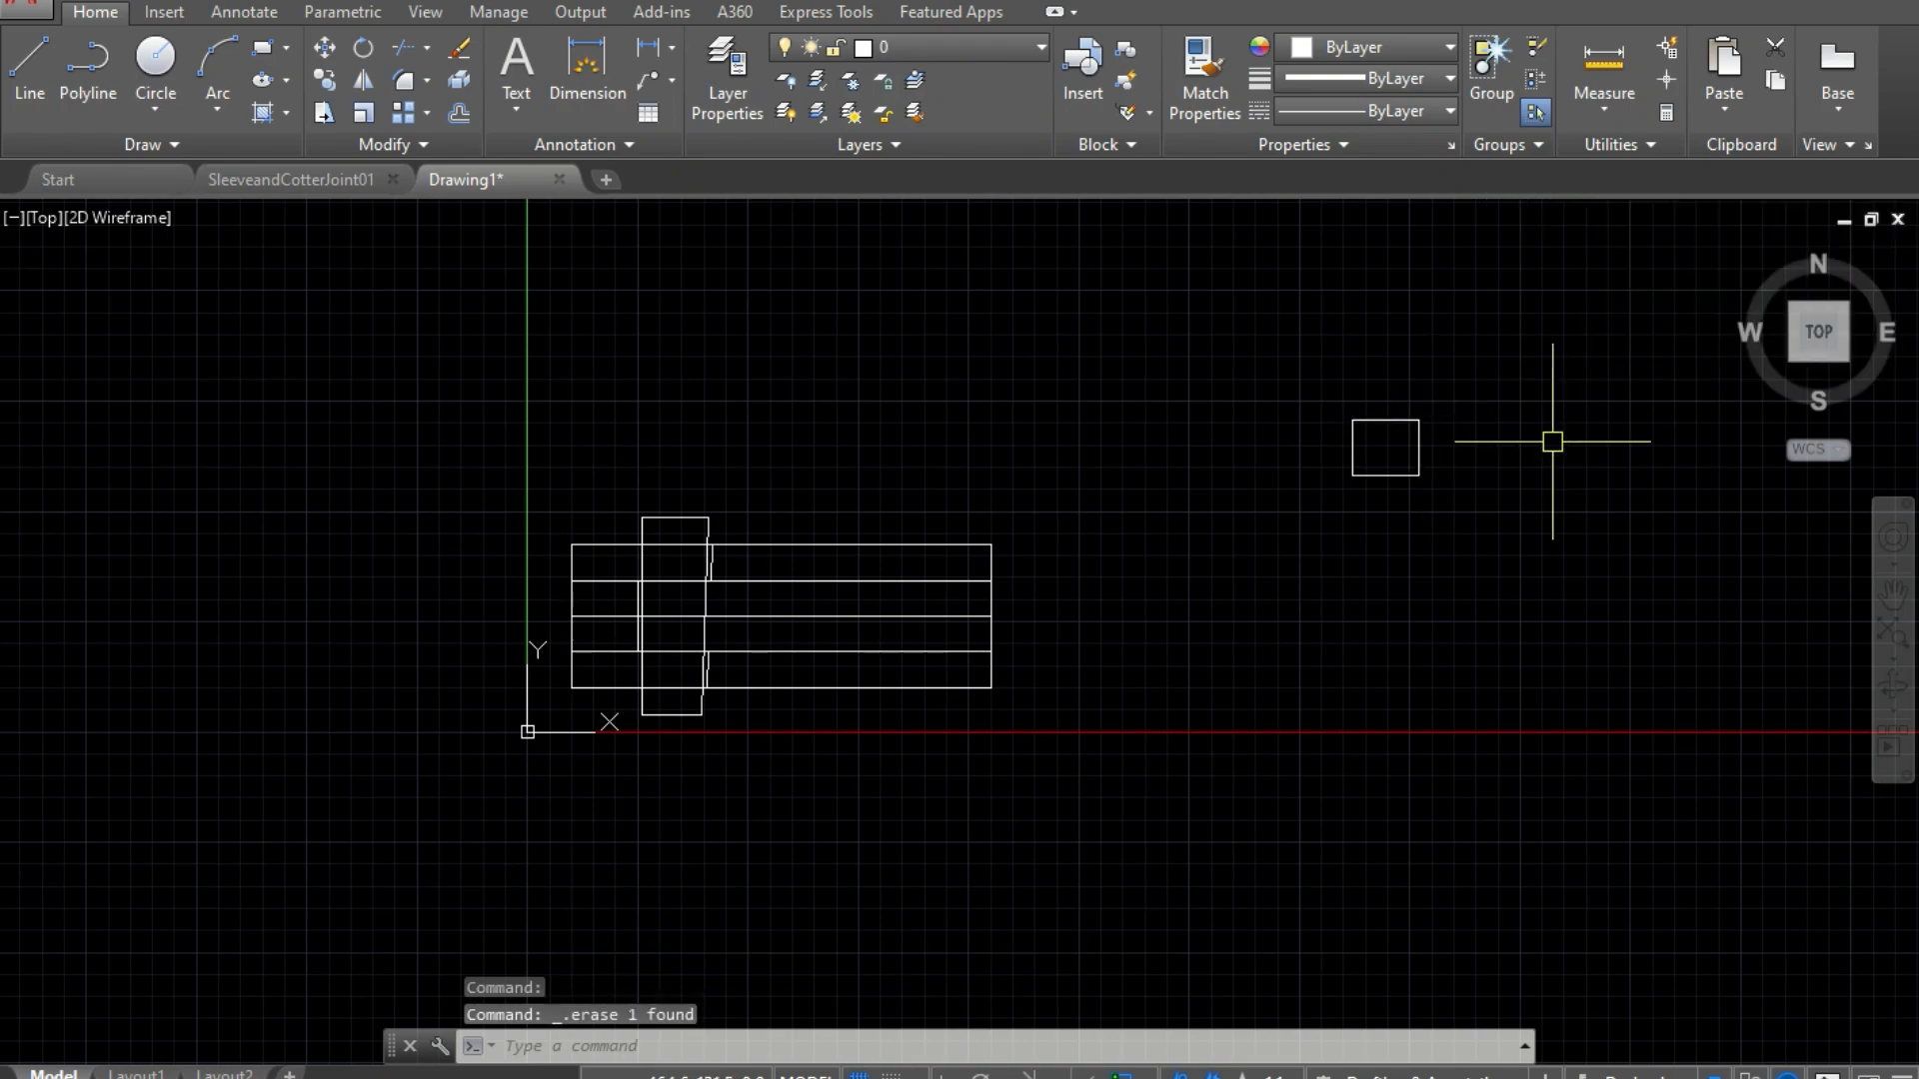
Step: Draw a 107 mm horizontal line at 0° in the empty area below the 30 × 25 mm rectangle
{"action": "type", "text": "l"}
{"action": "key", "text": "Return"}
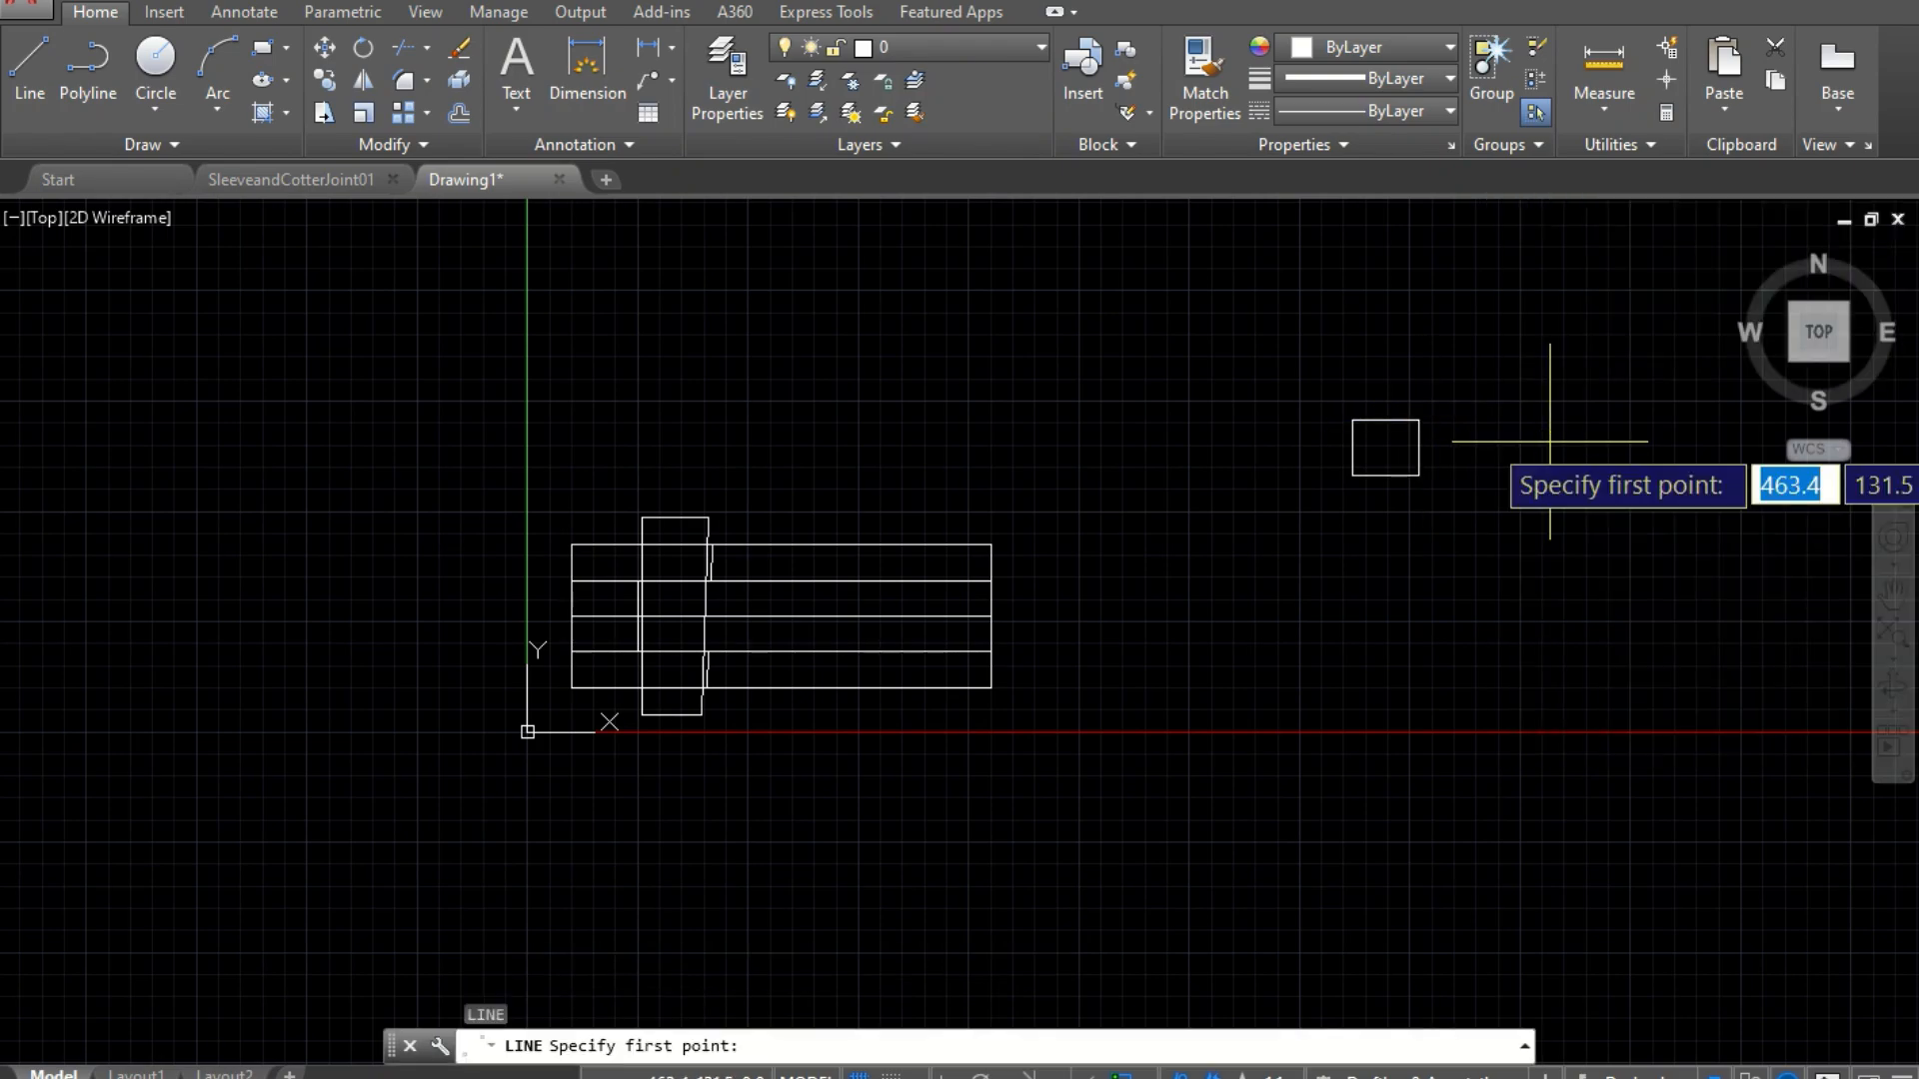
{"action": "left_click", "coordinate": [1367, 571]}
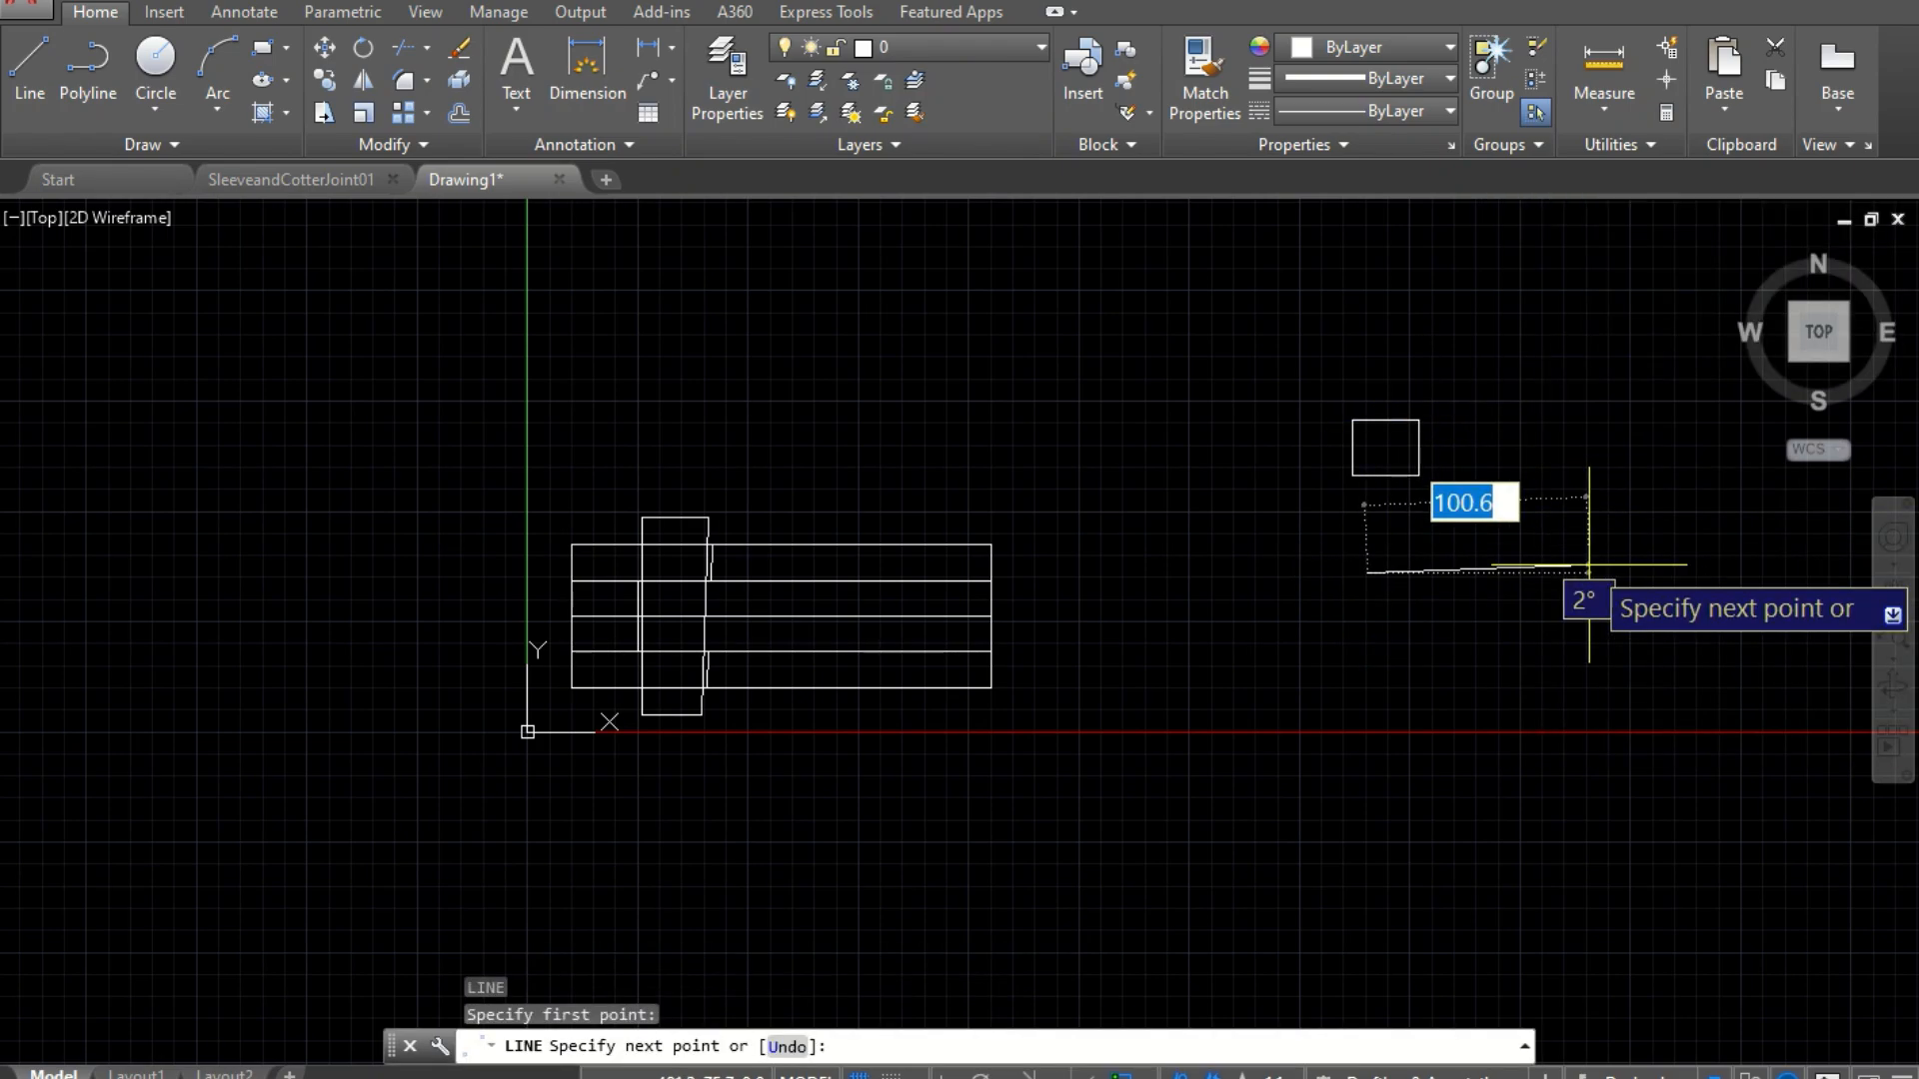
{"action": "type", "text": "107"}
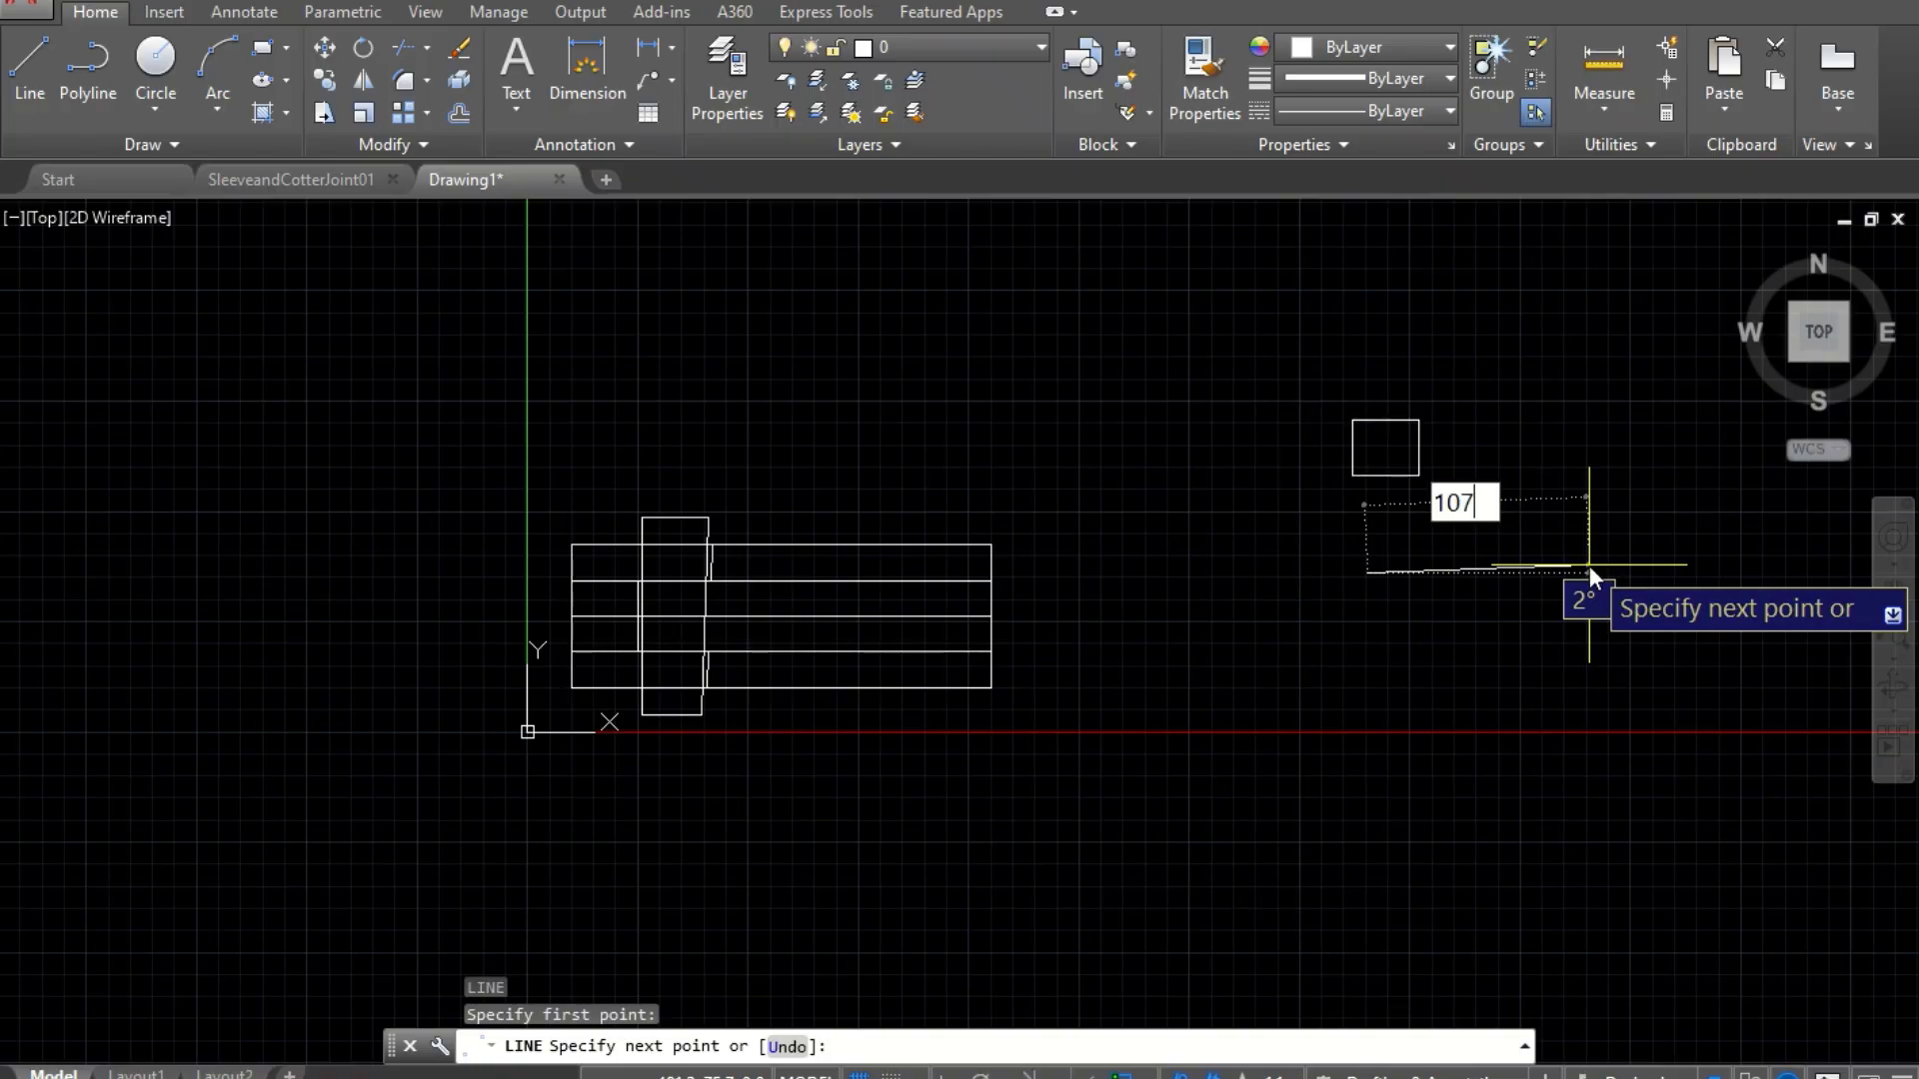
{"action": "key", "text": "Tab"}
{"action": "type", "text": "0"}
{"action": "key", "text": "Return"}
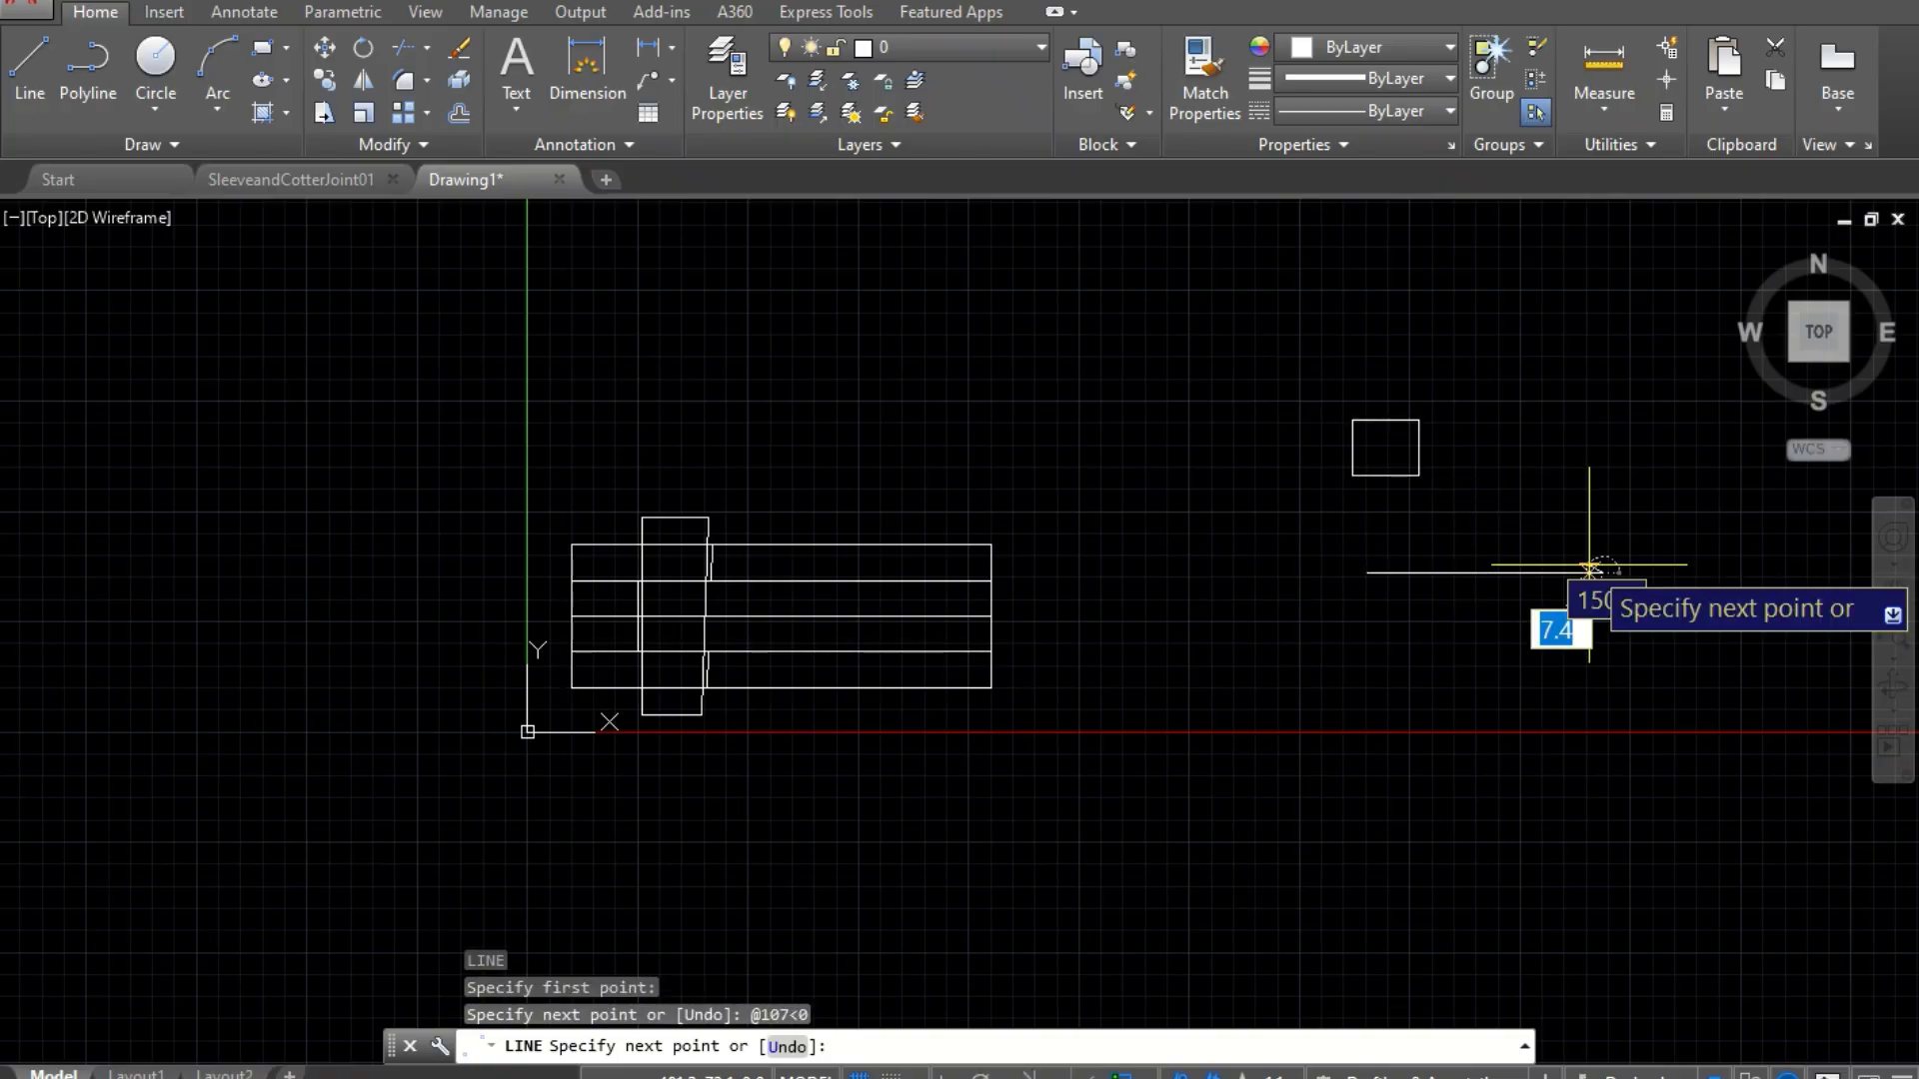
Step: Complete a closed rectangle from that line with a 32 mm side at 90° and a 107 mm top edge at 180°
{"action": "type", "text": "32"}
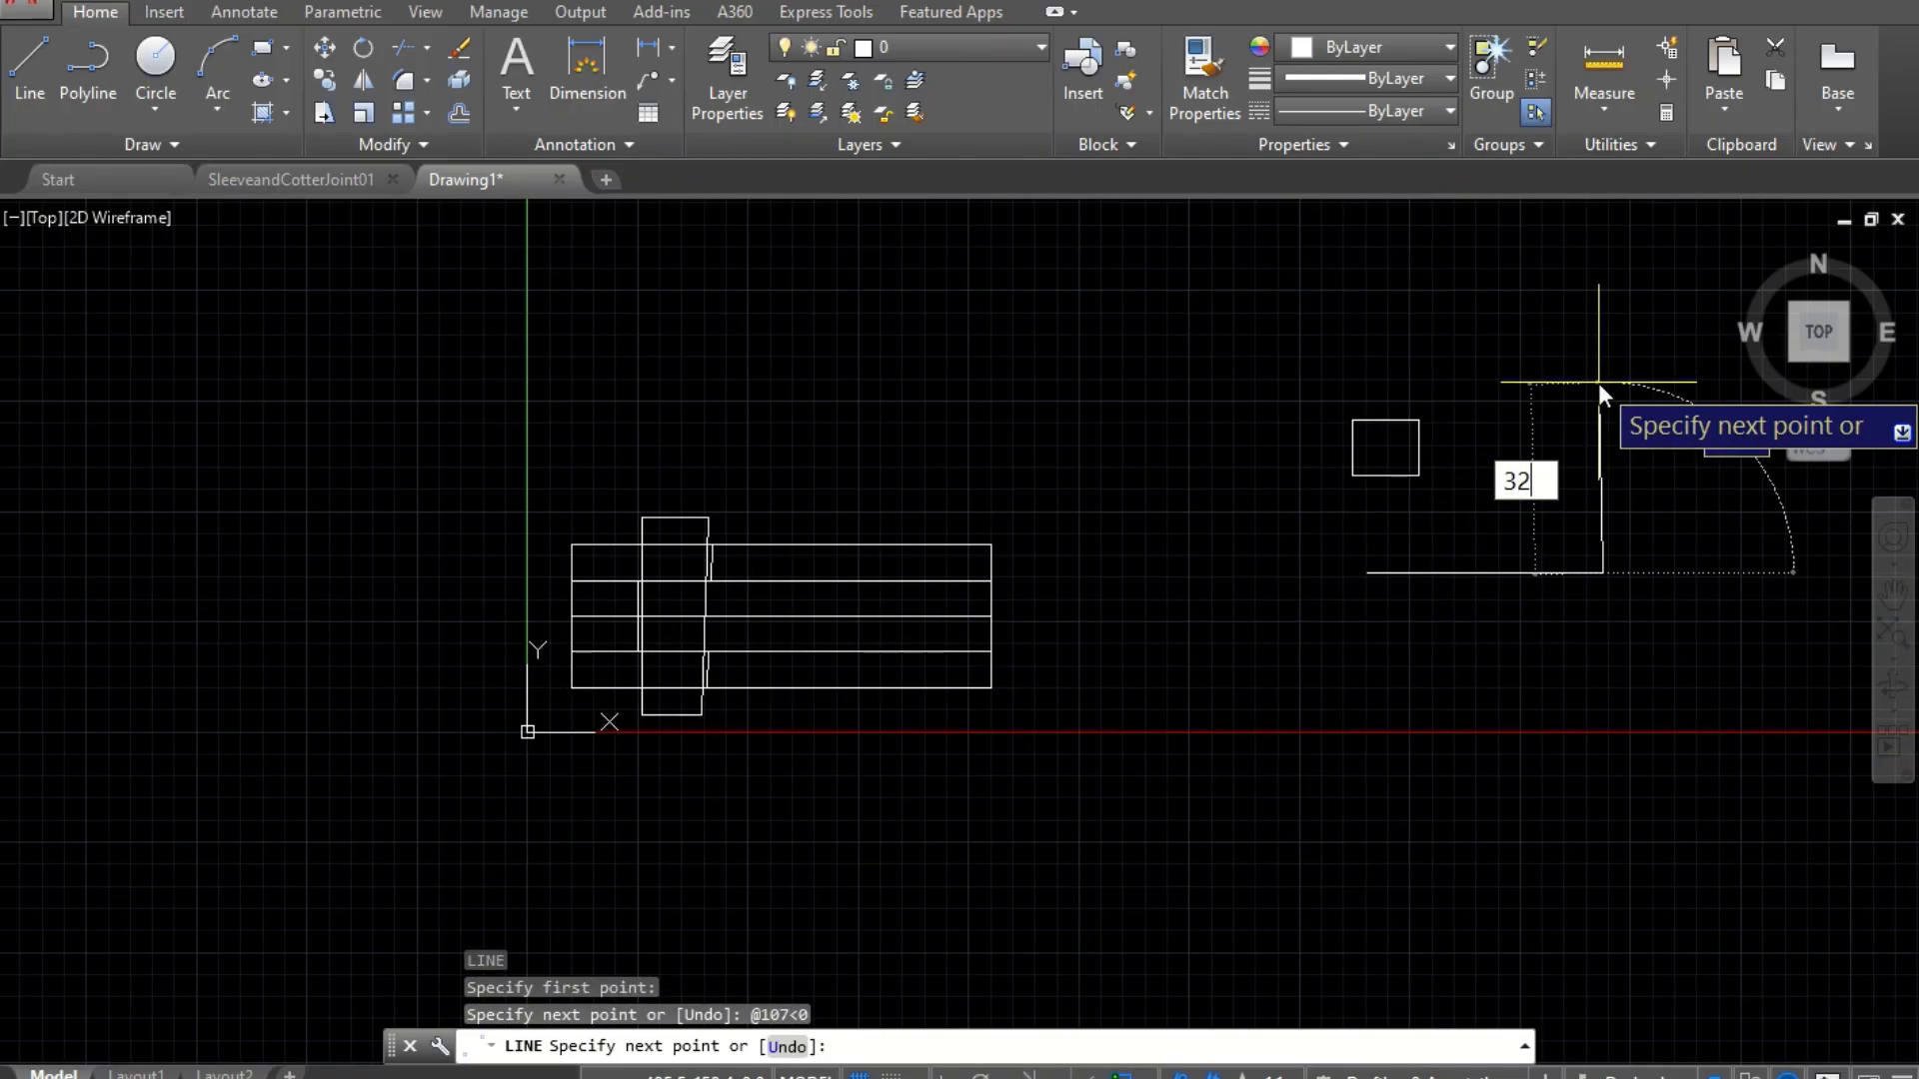
{"action": "key", "text": "Tab"}
{"action": "type", "text": "90"}
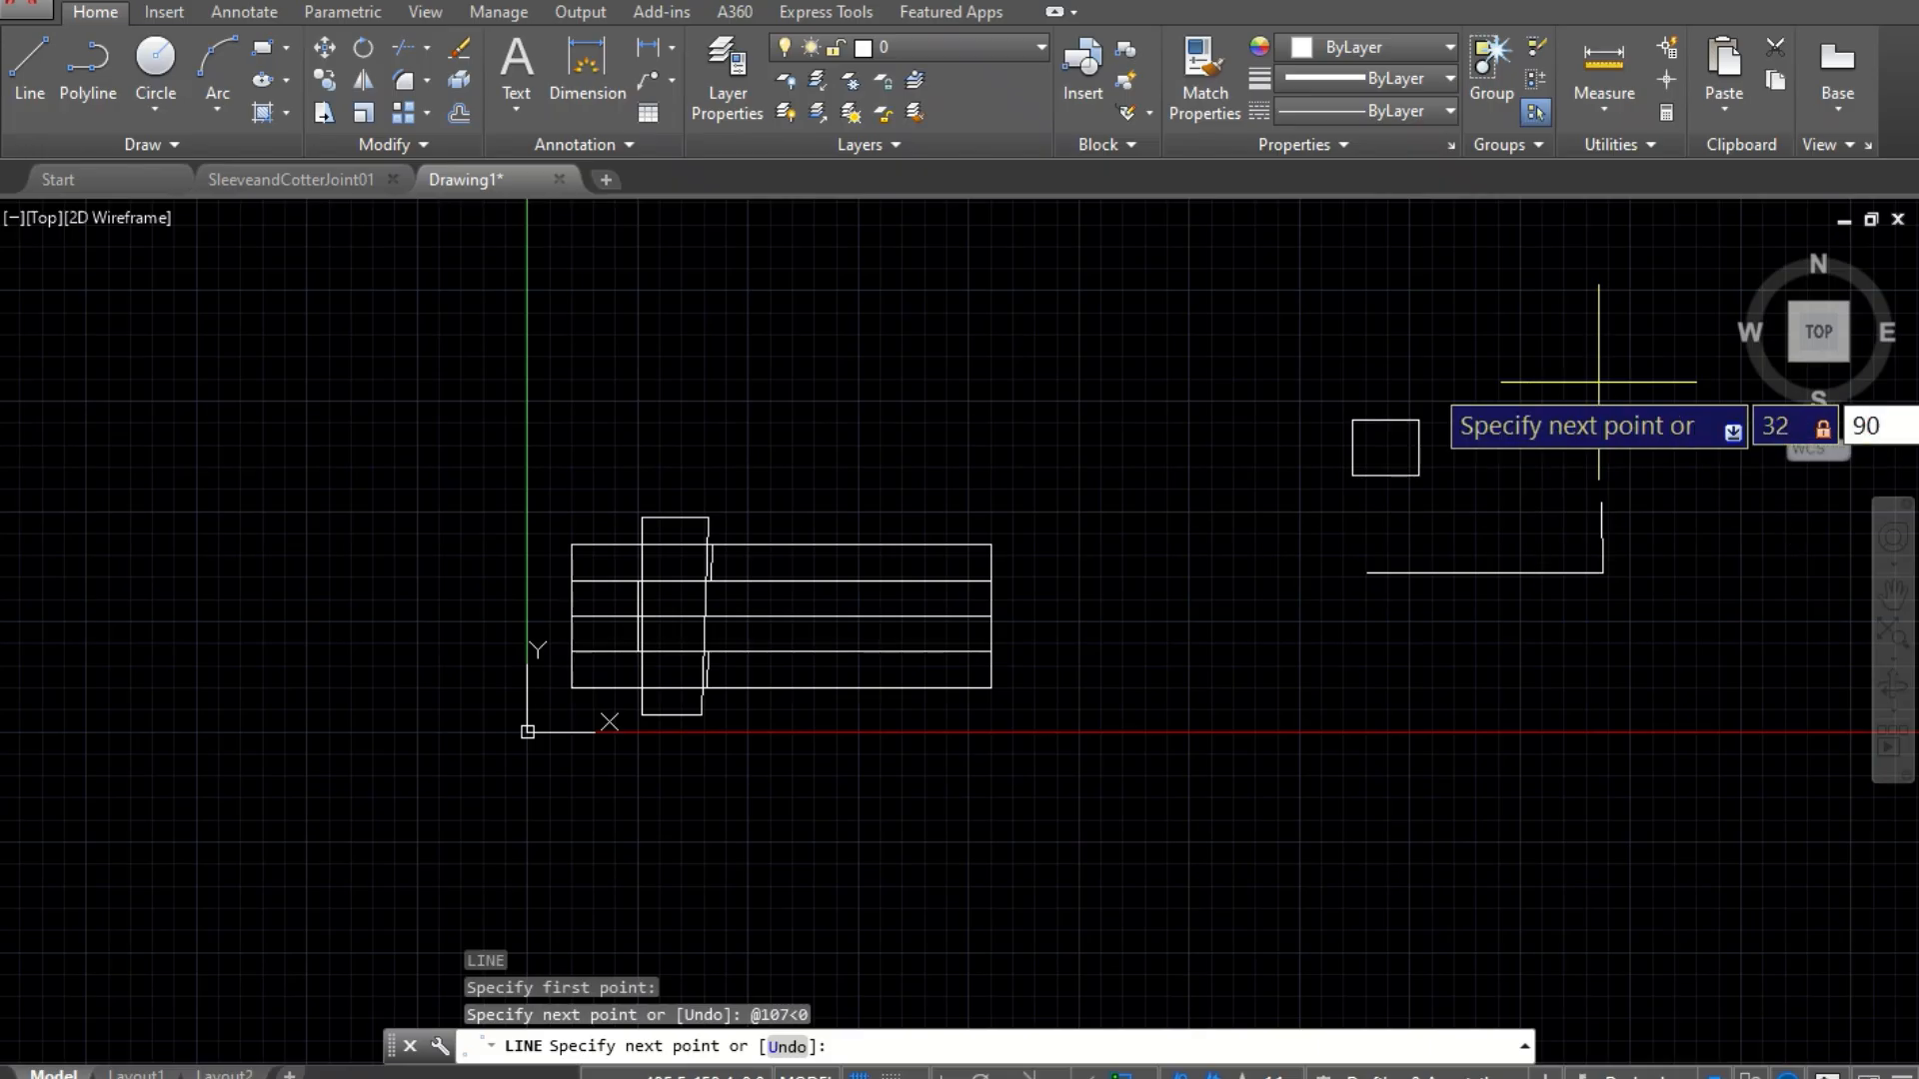
{"action": "key", "text": "Return"}
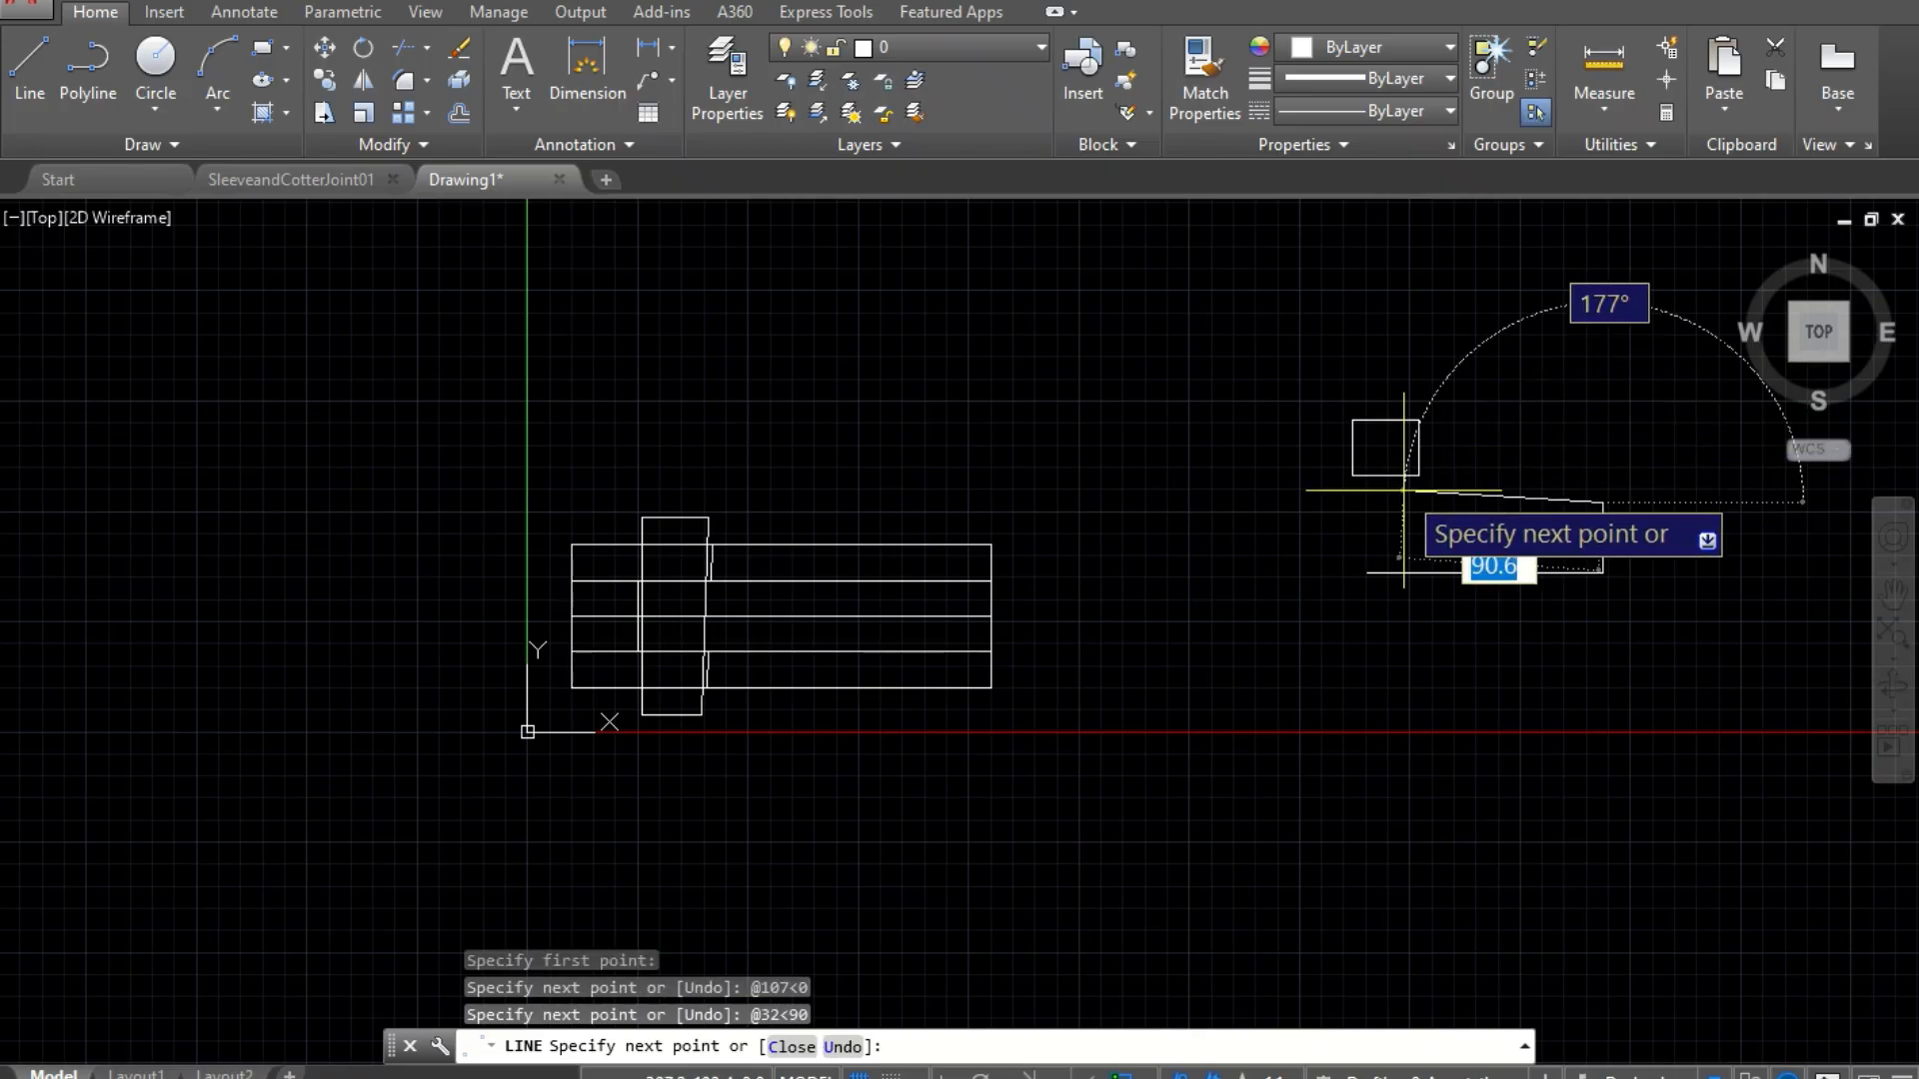
{"action": "type", "text": "107"}
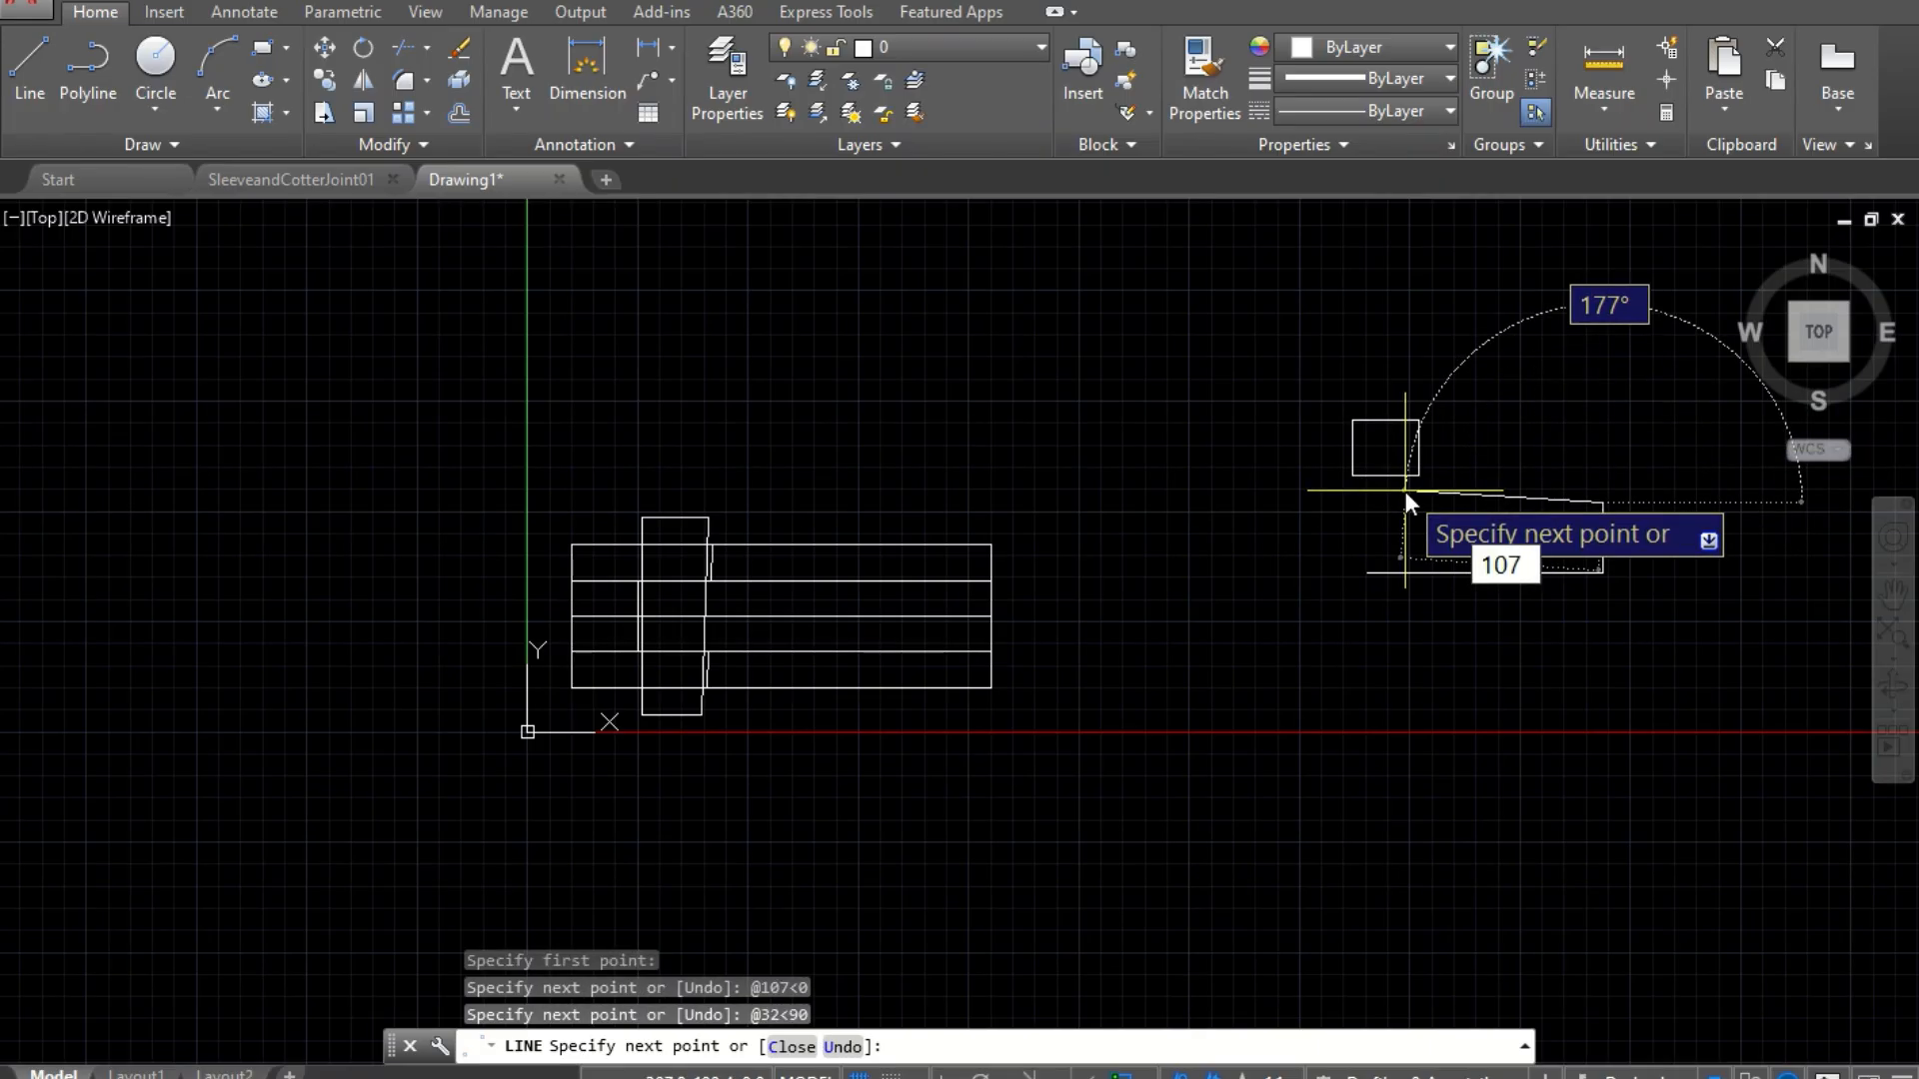
{"action": "key", "text": "Tab"}
{"action": "type", "text": "180"}
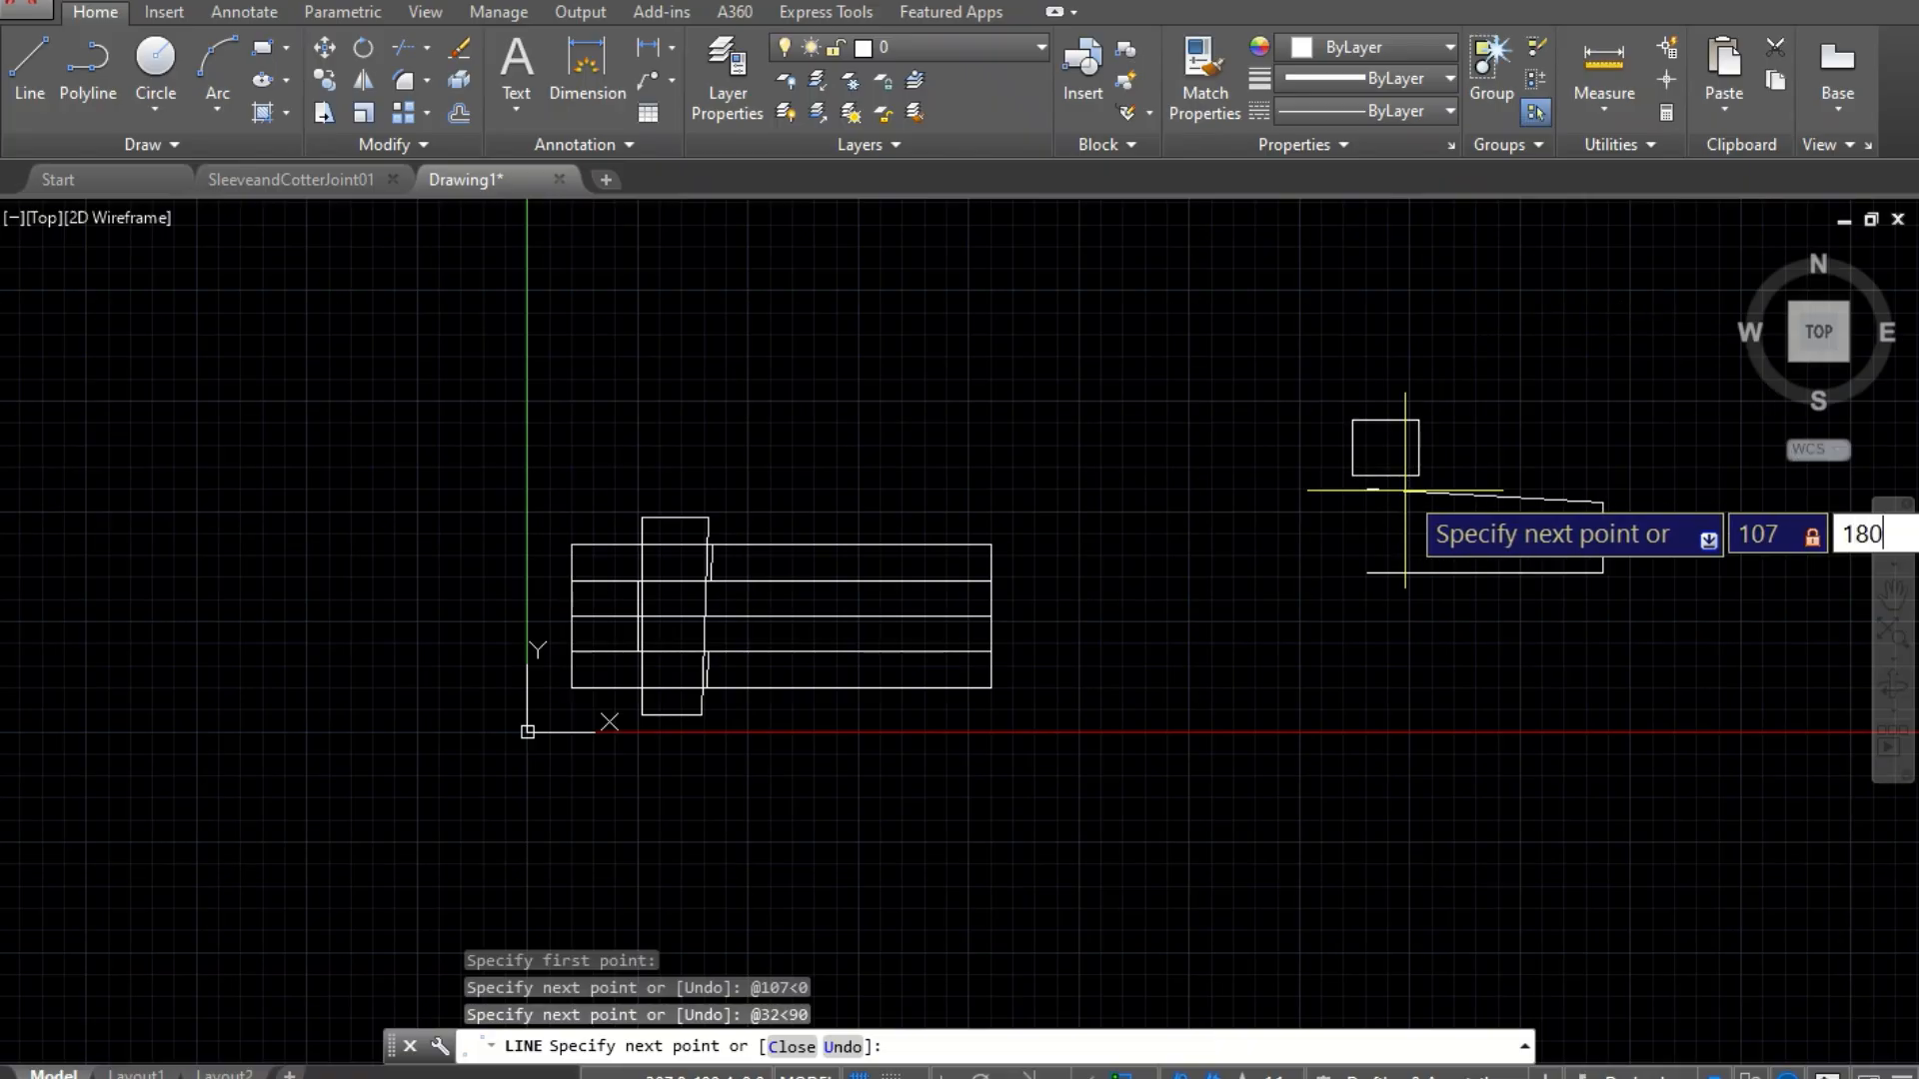
{"action": "key", "text": "Return"}
{"action": "type", "text": "c"}
{"action": "key", "text": "Return"}
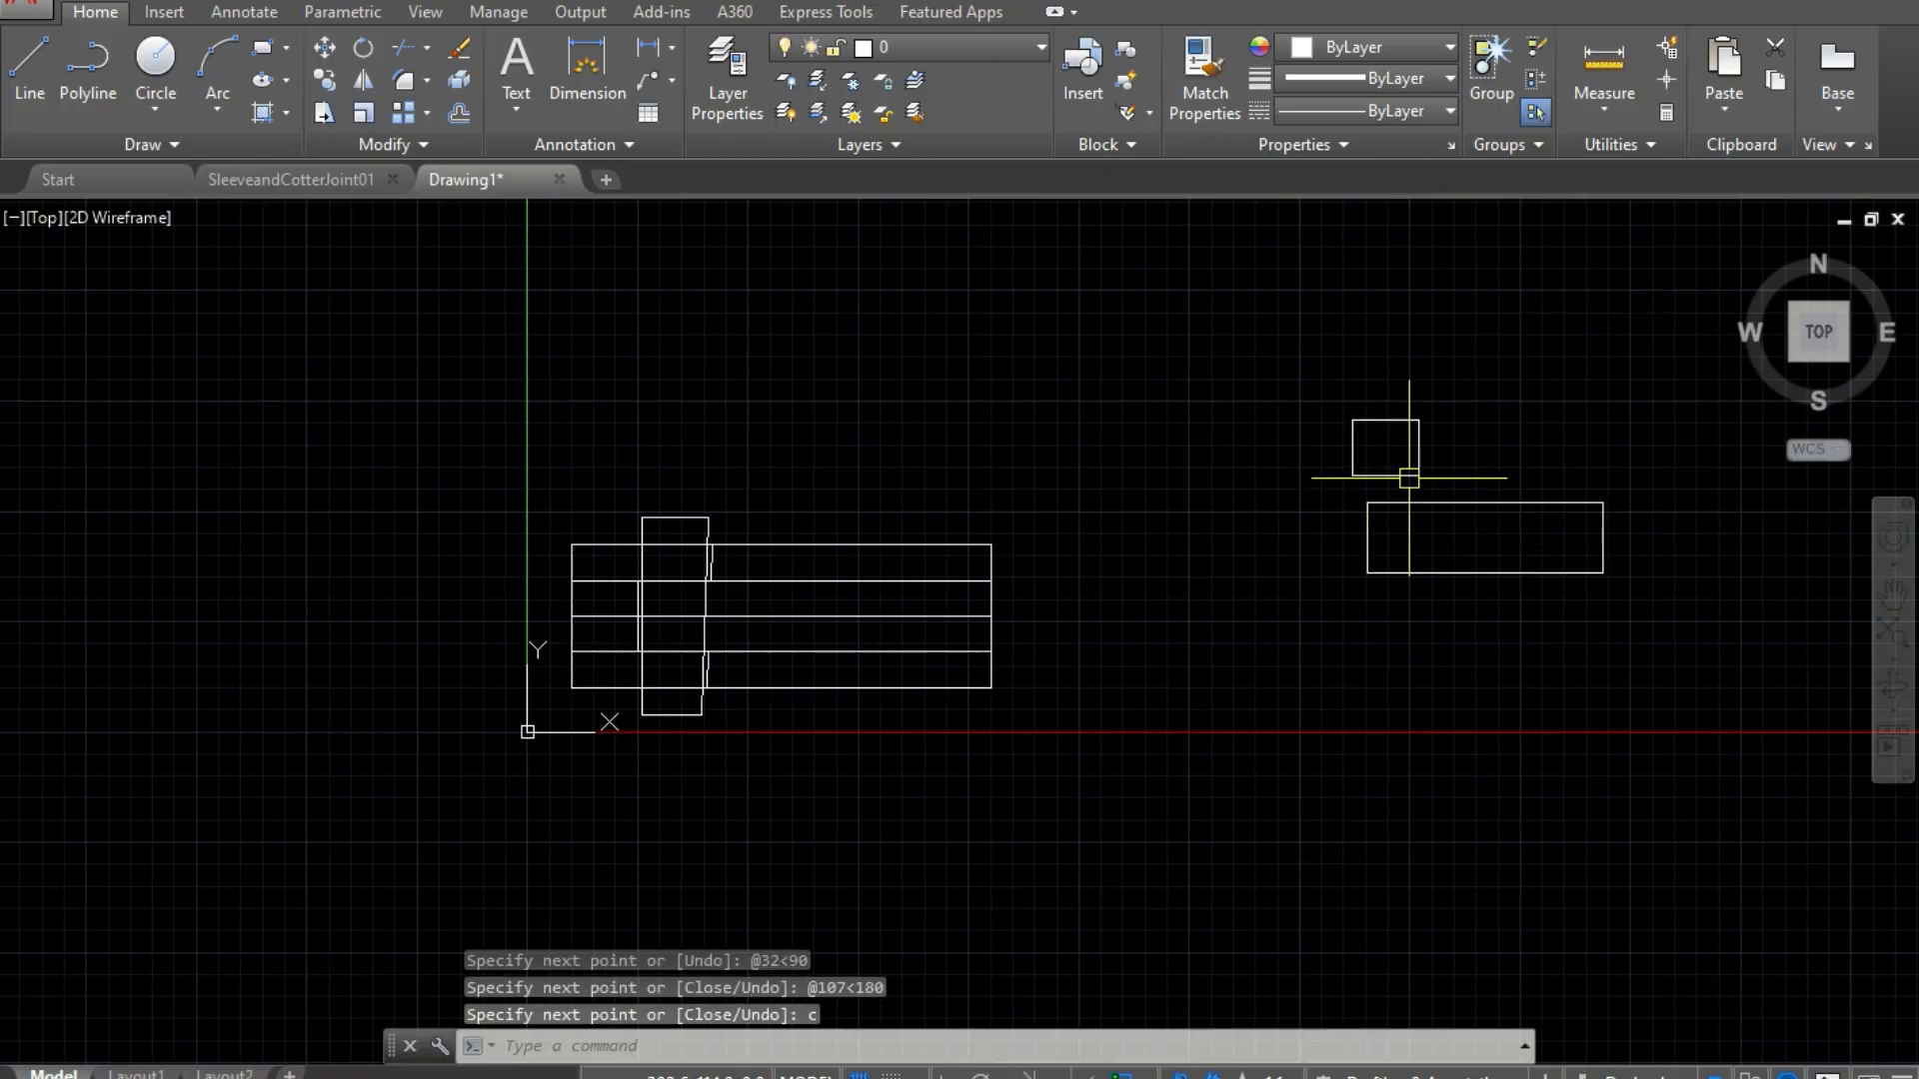
Step: Move the 30 × 25 mm rectangle by its right edge's midpoint onto the midpoint of the 107 × 32 mm rectangle's left edge
{"action": "scroll", "coordinate": [1476, 398], "scroll_direction": "up", "scroll_amount": 2}
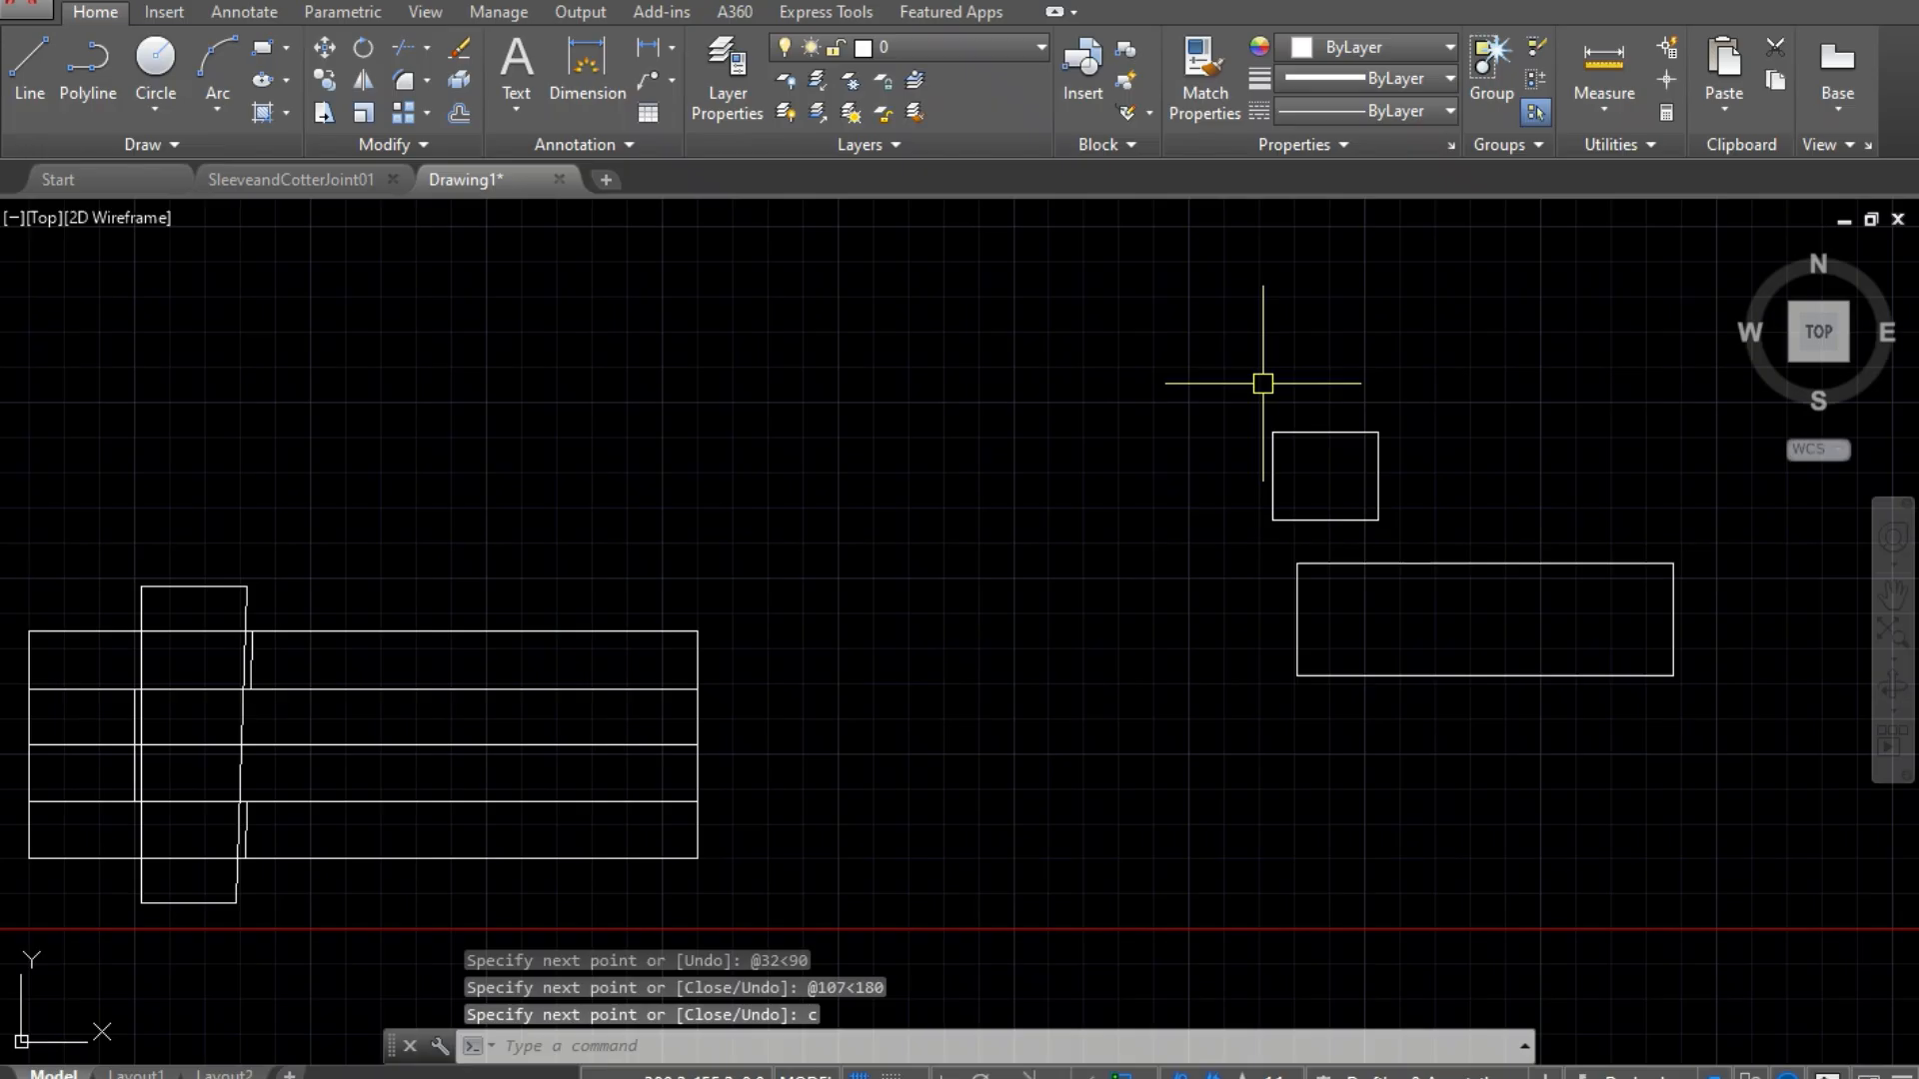
{"action": "type", "text": "m"}
{"action": "key", "text": "Return"}
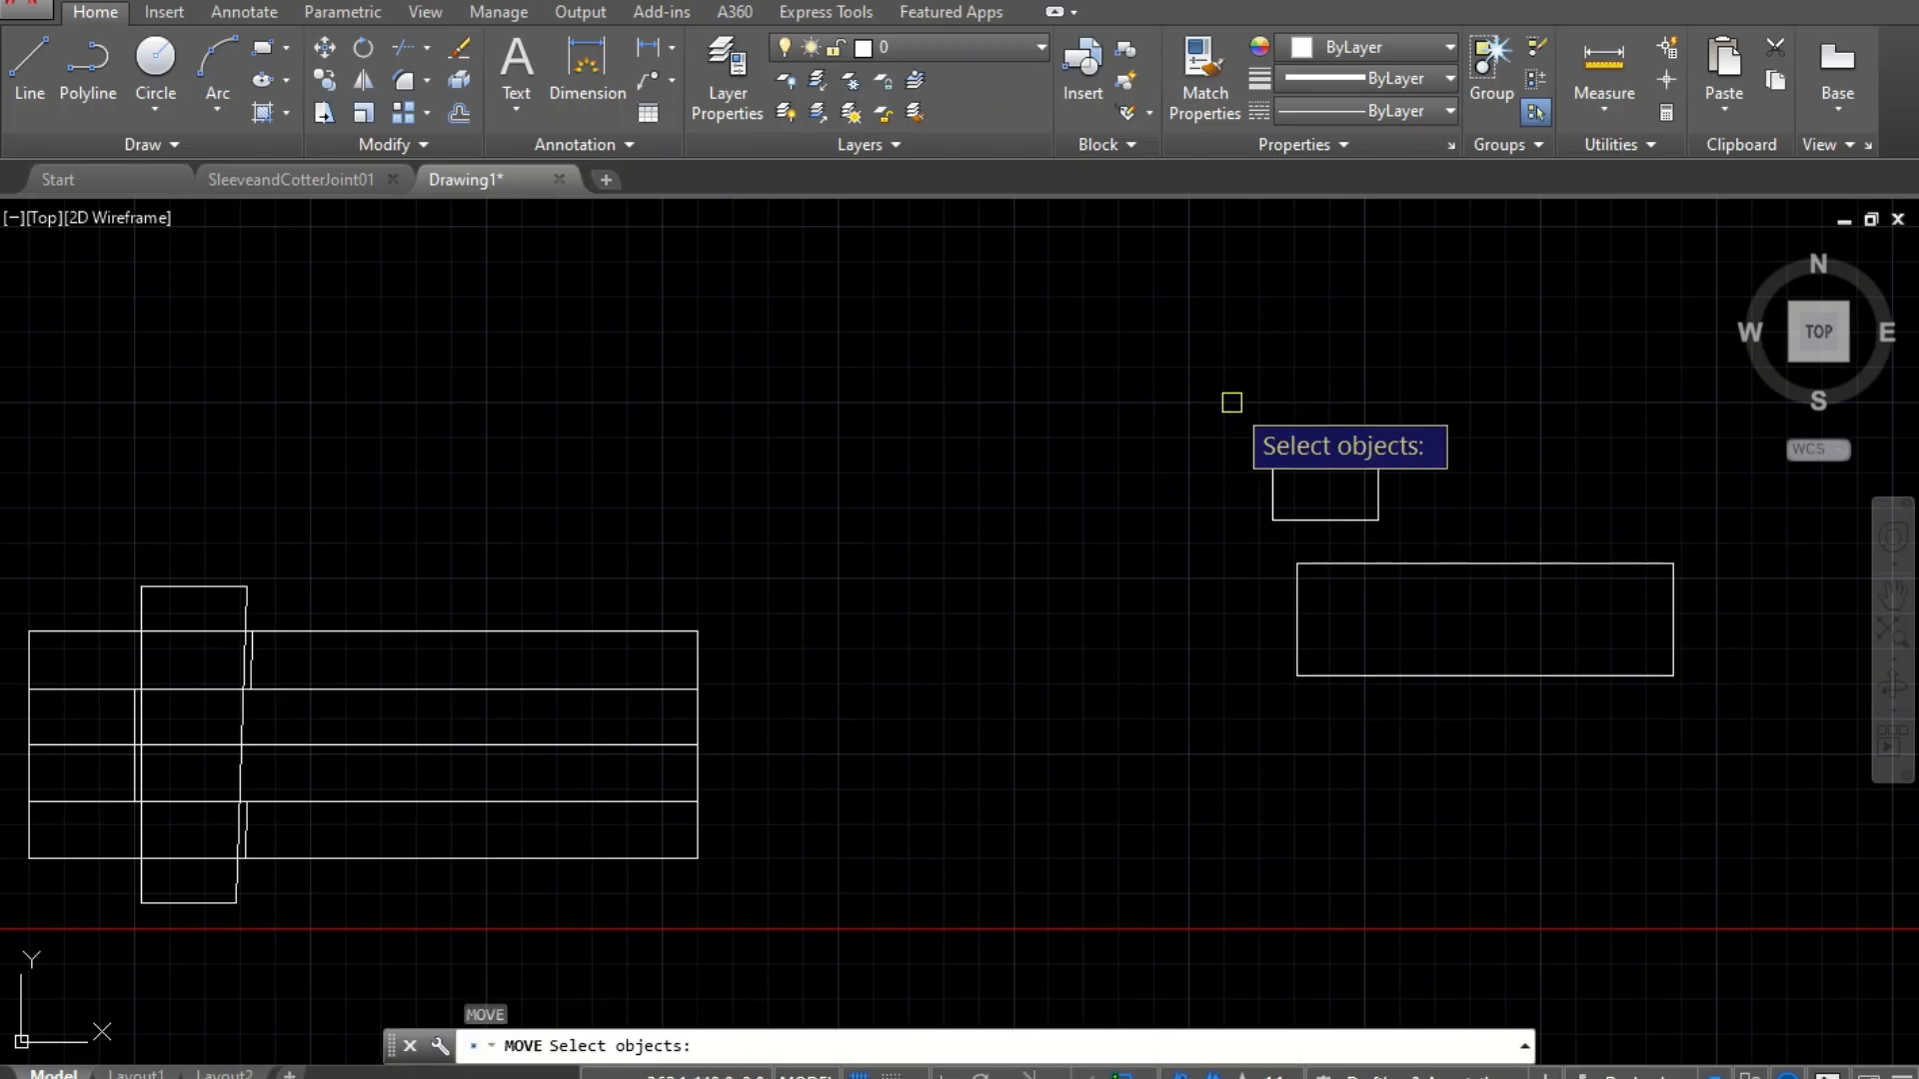
{"action": "left_click", "coordinate": [1252, 400]}
{"action": "left_click", "coordinate": [1399, 526]}
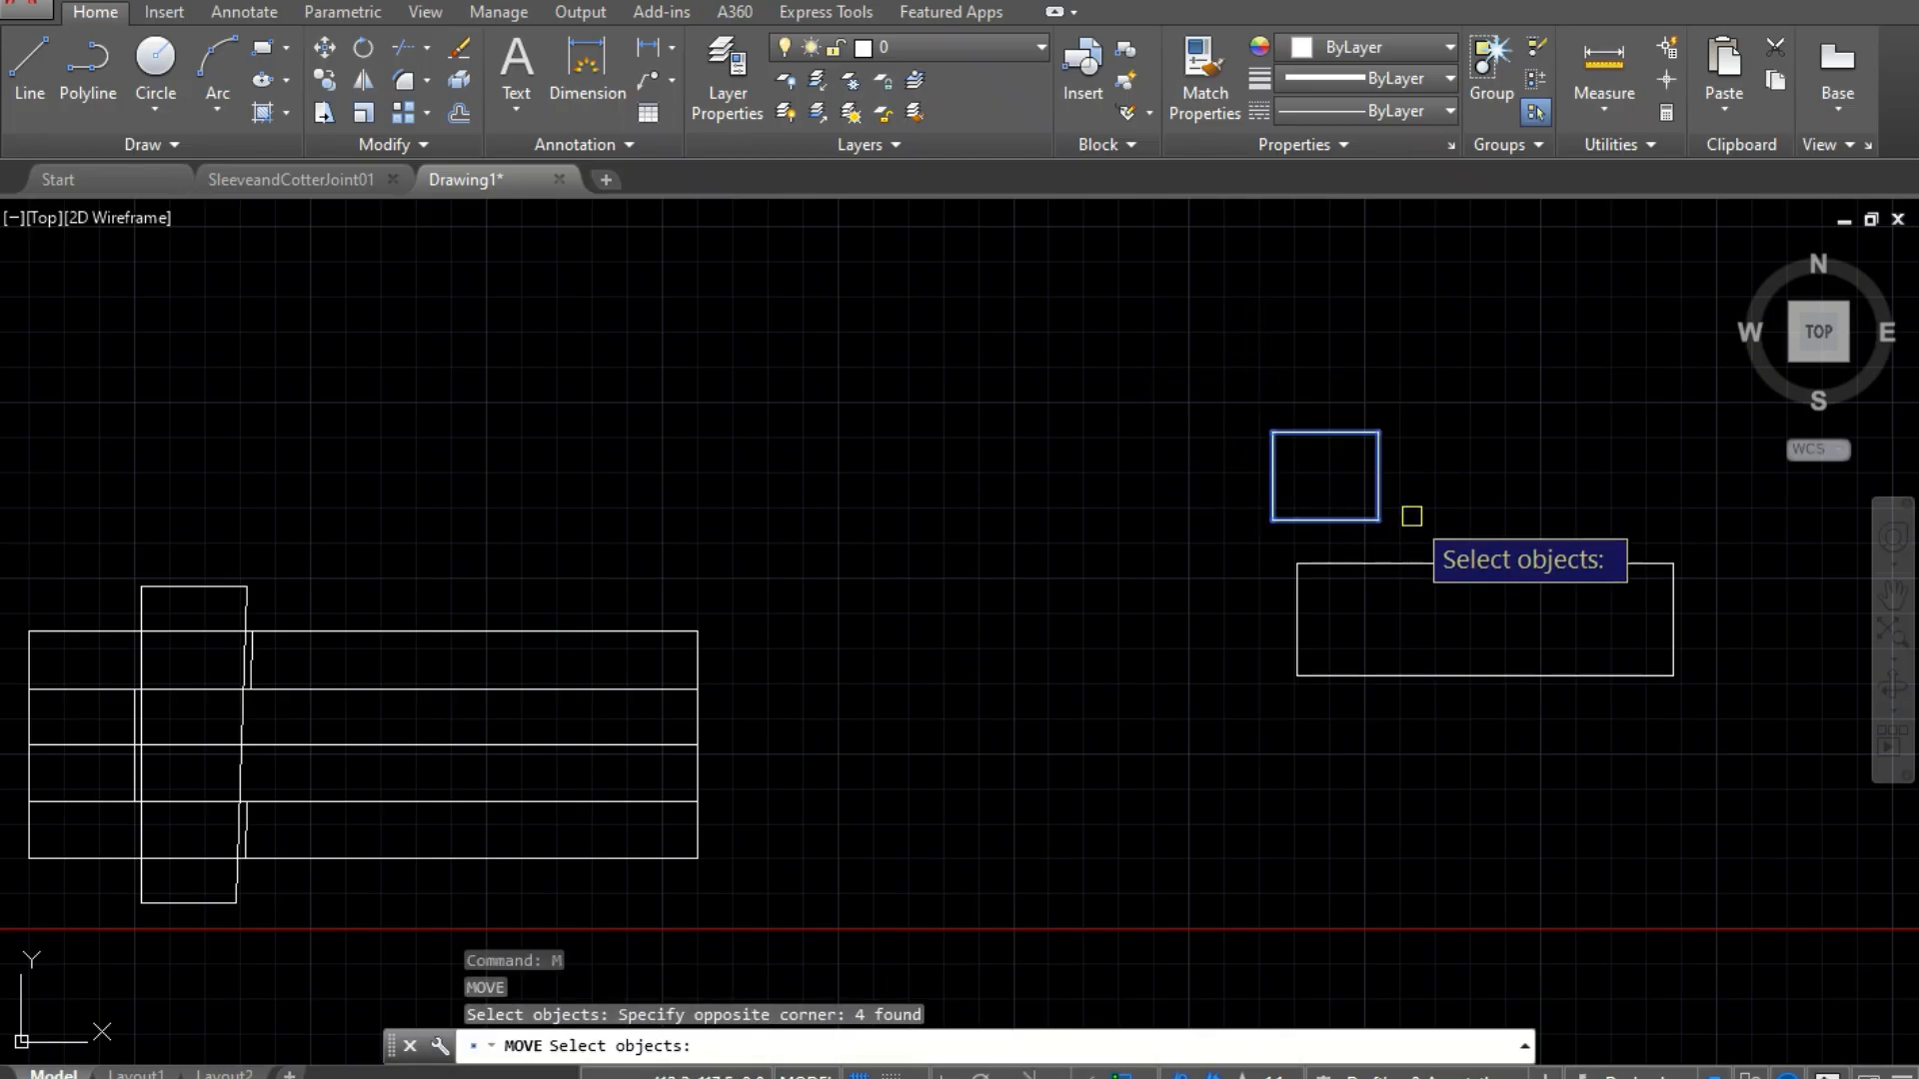
{"action": "key", "text": "Return"}
{"action": "left_click", "coordinate": [1379, 475]}
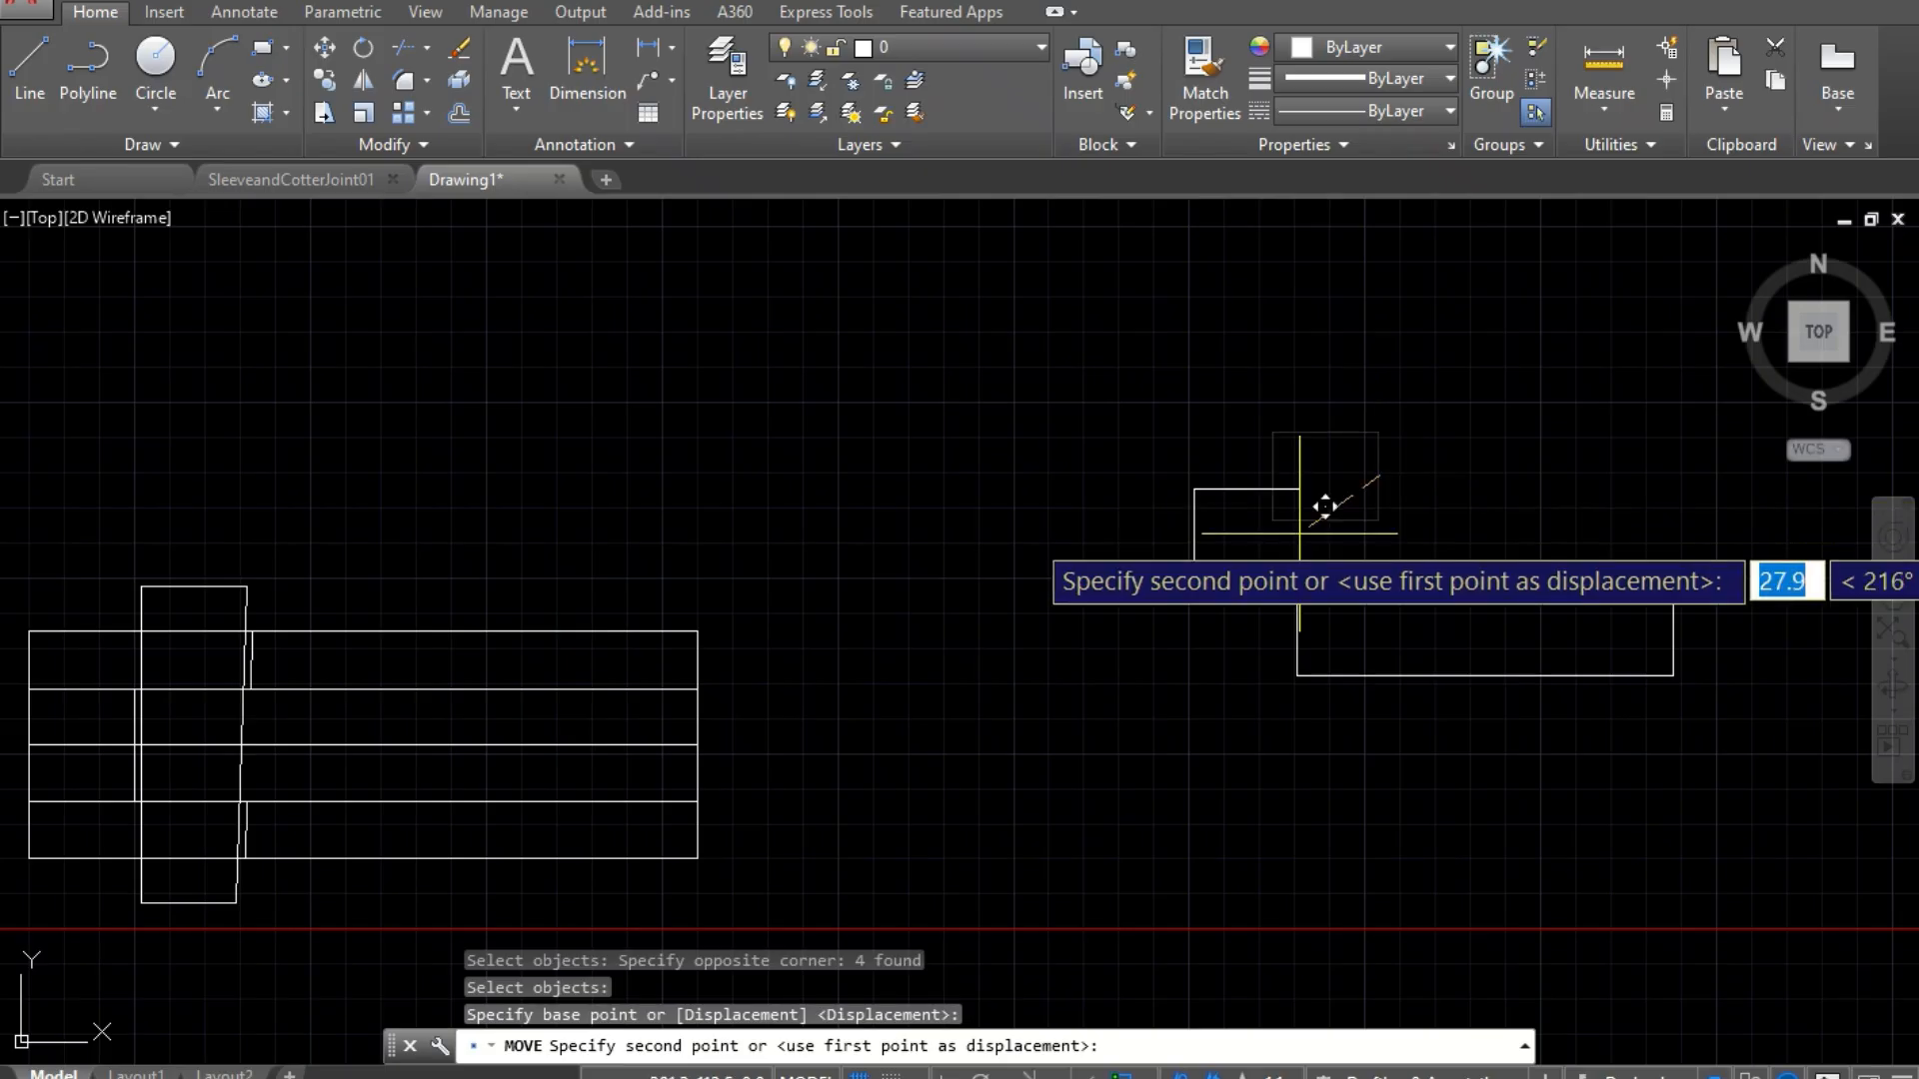
{"action": "left_click", "coordinate": [1322, 594]}
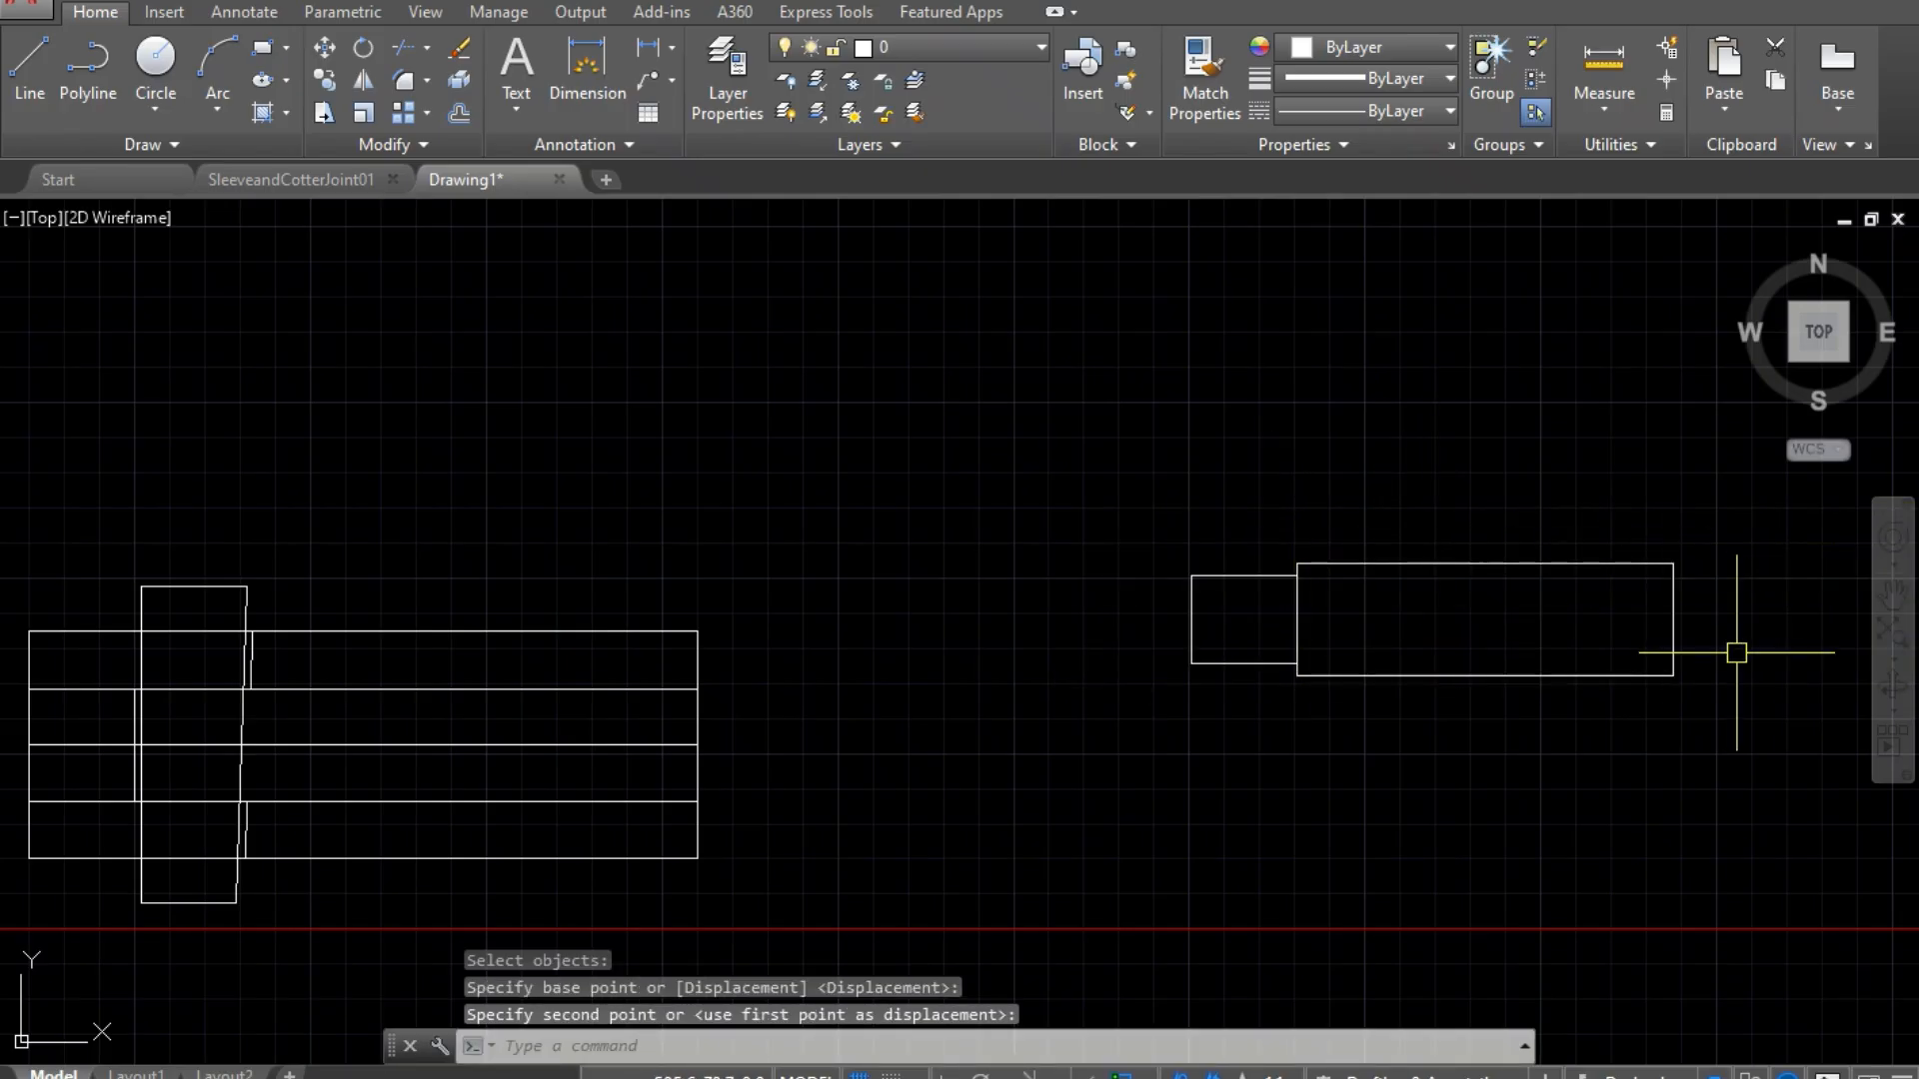
{"action": "scroll", "coordinate": [1736, 648], "scroll_direction": "up", "scroll_amount": 4}
{"action": "type", "text": "Ch"}
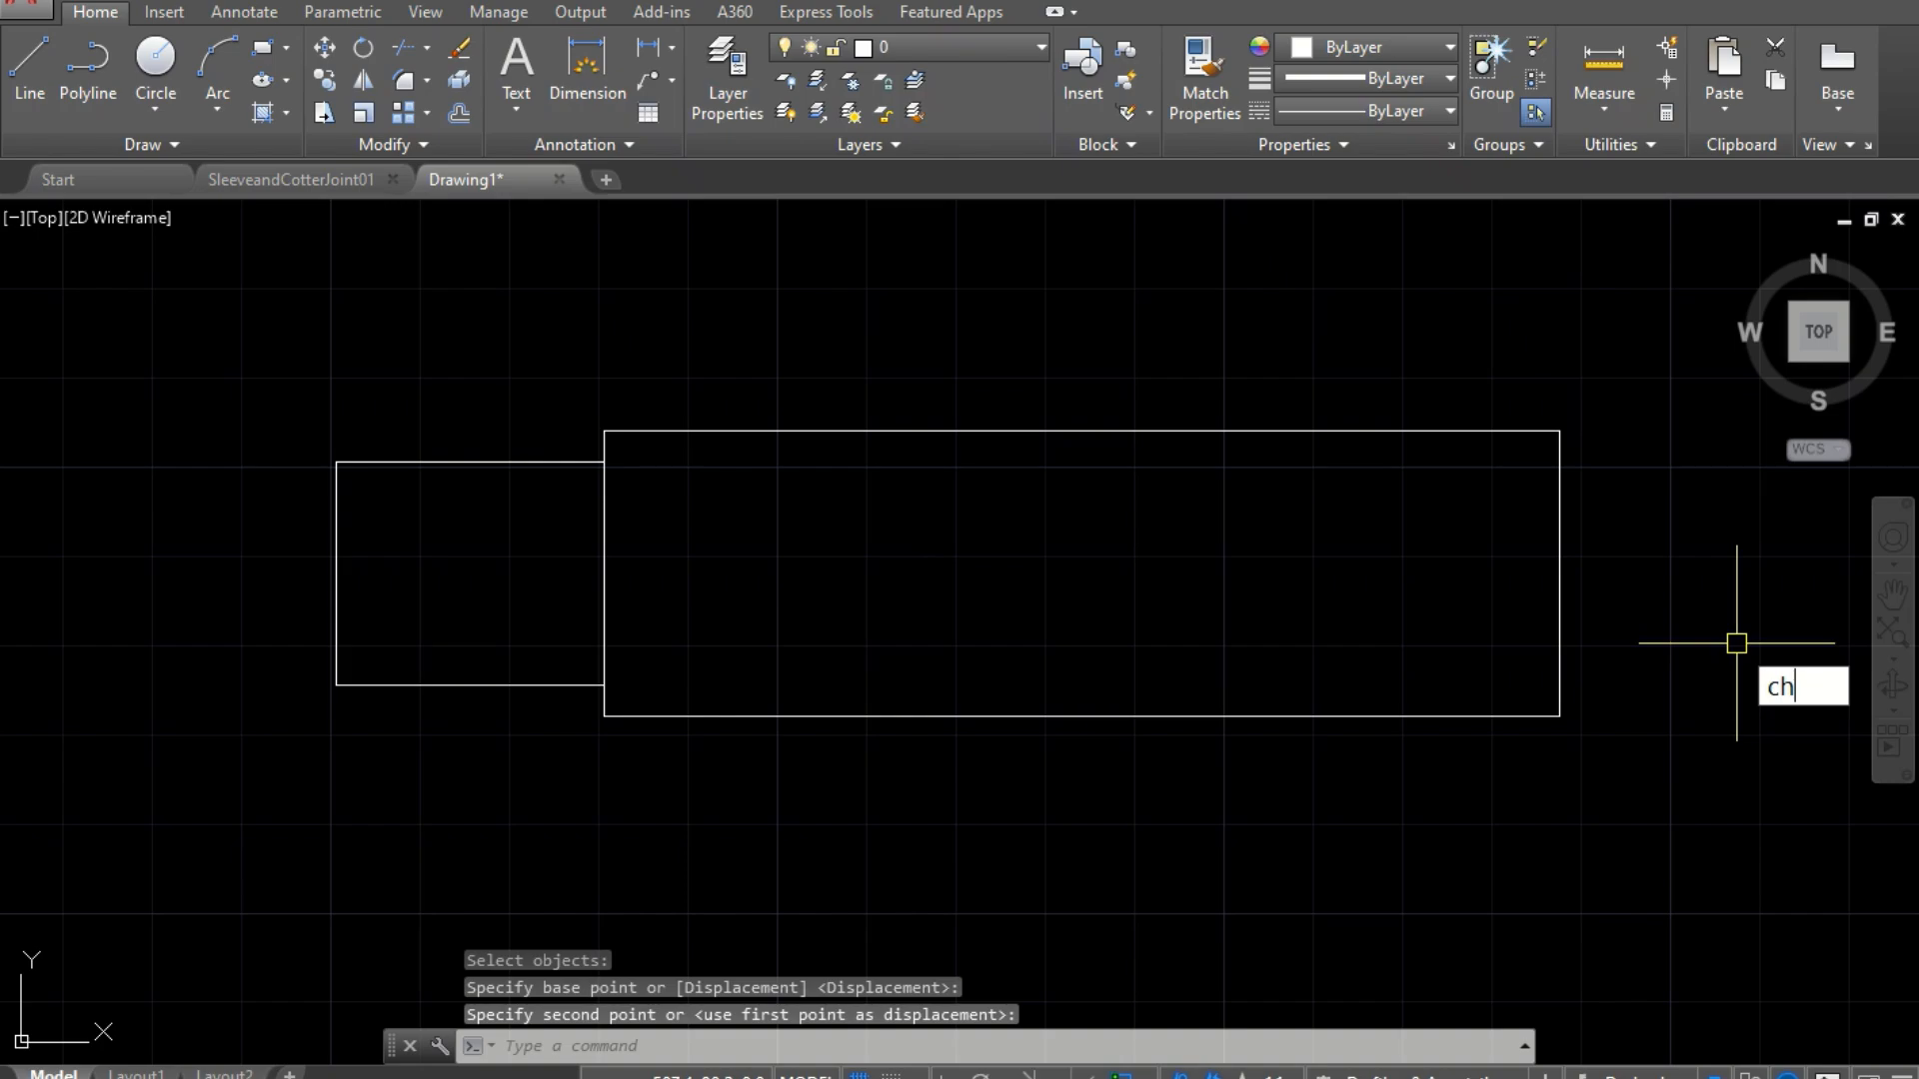
{"action": "key", "text": "Return"}
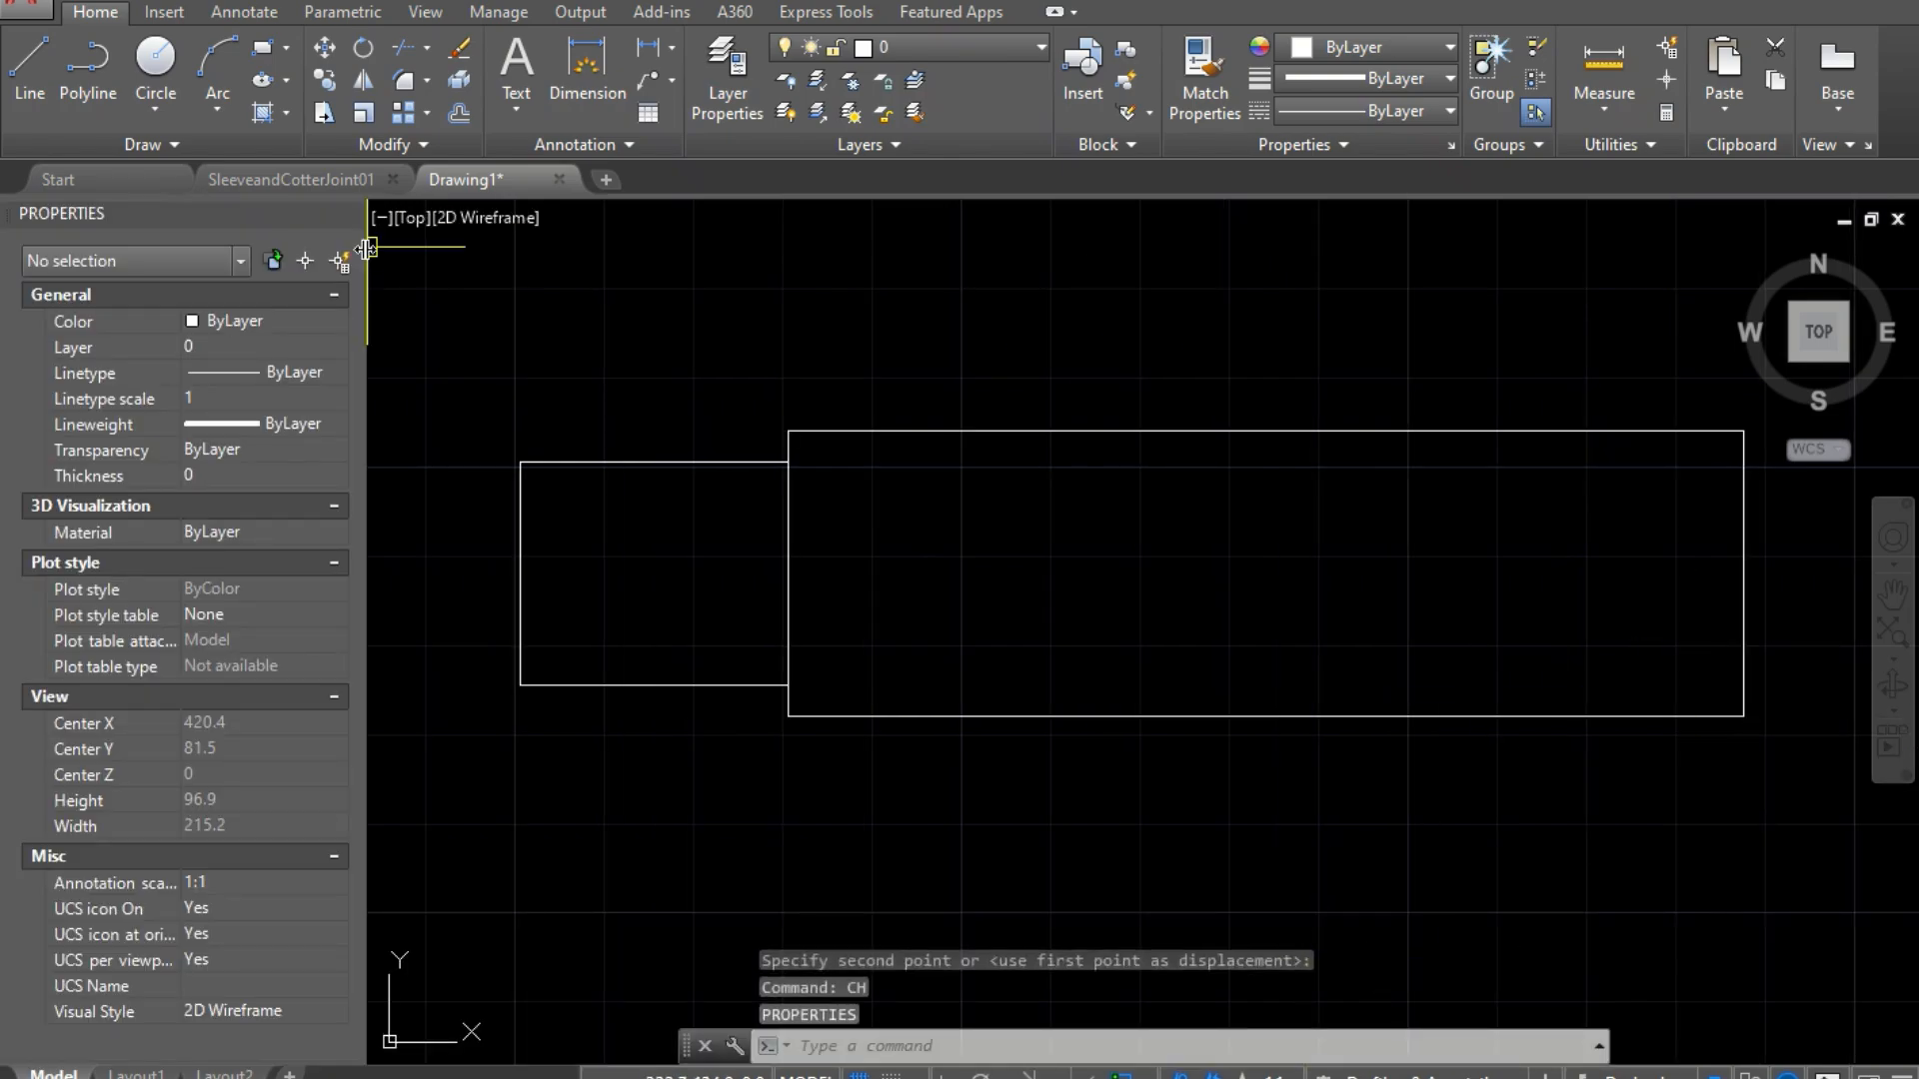
{"action": "left_click", "coordinate": [349, 216]}
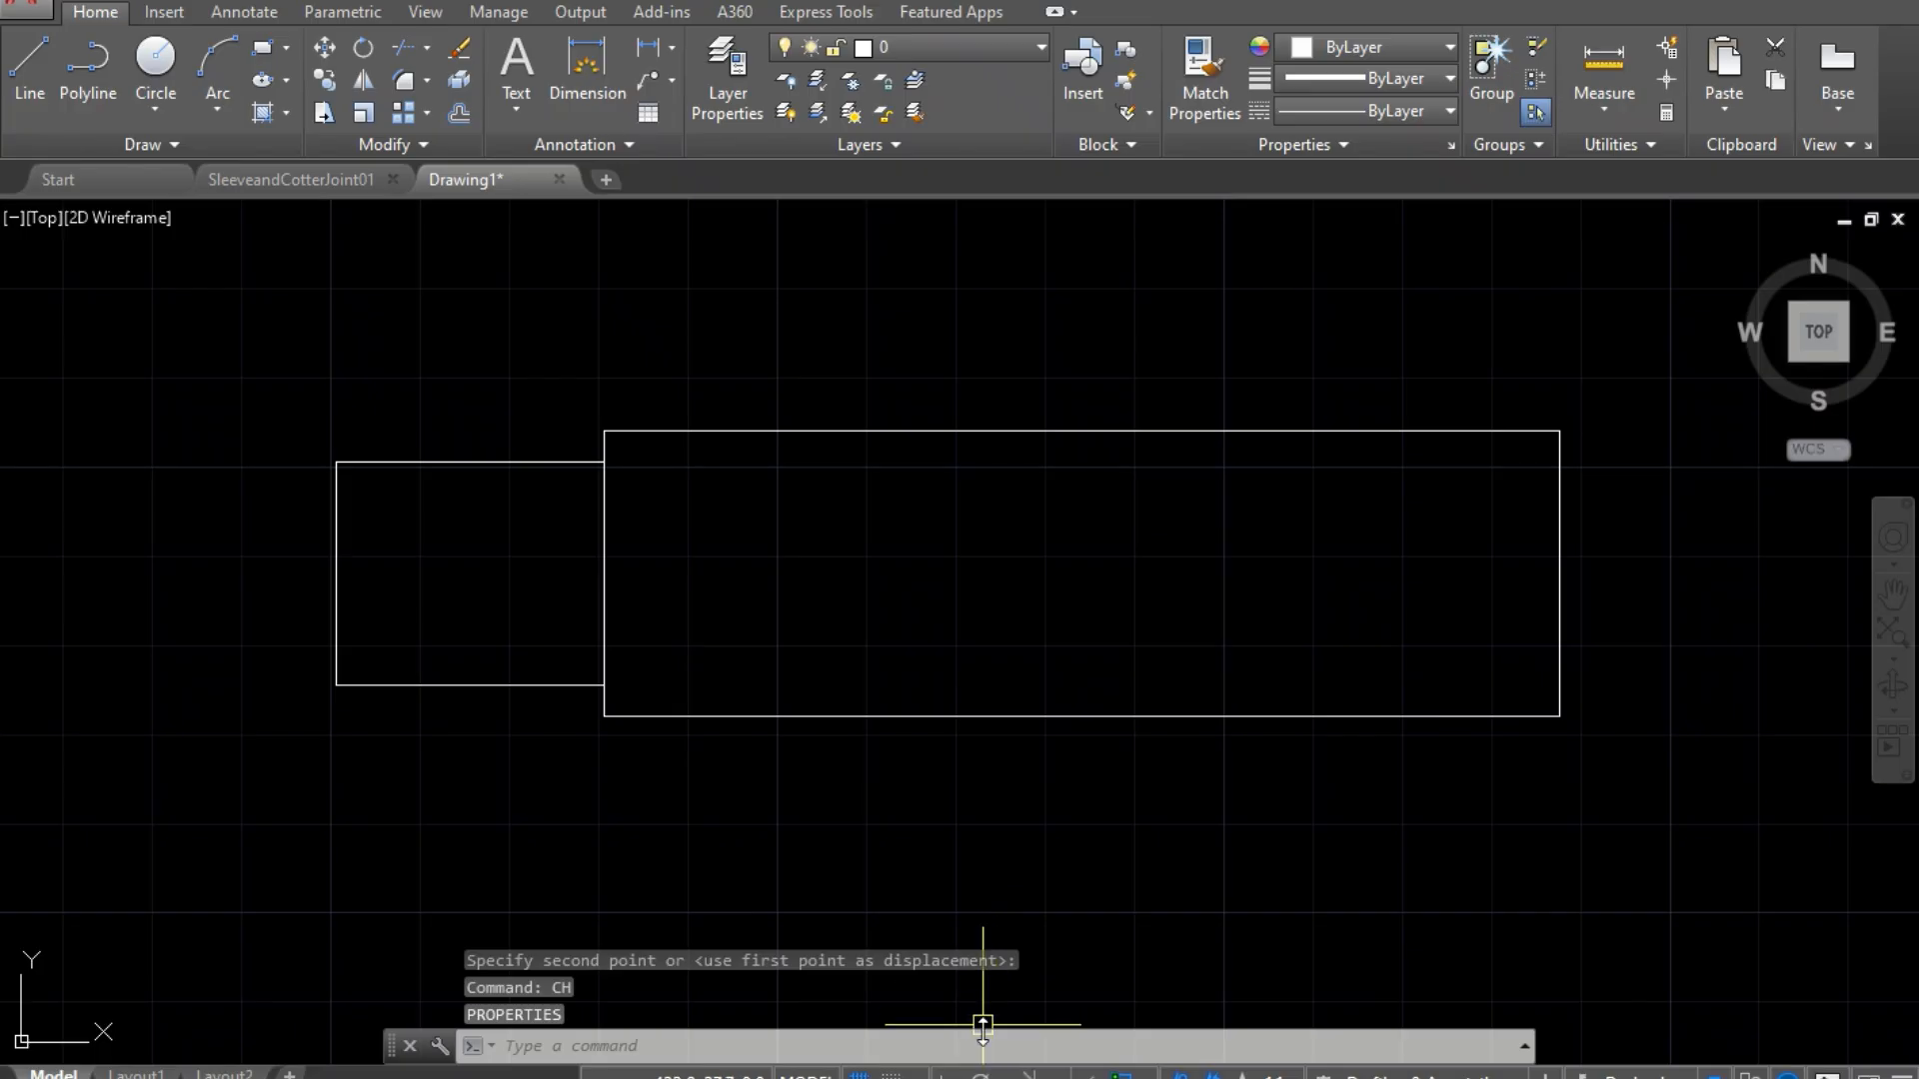
Step: Chamfer the lower right corner of the 107 × 32 mm rectangle with a length of 2 mm and an angle of 45°
{"action": "type", "text": "c"}
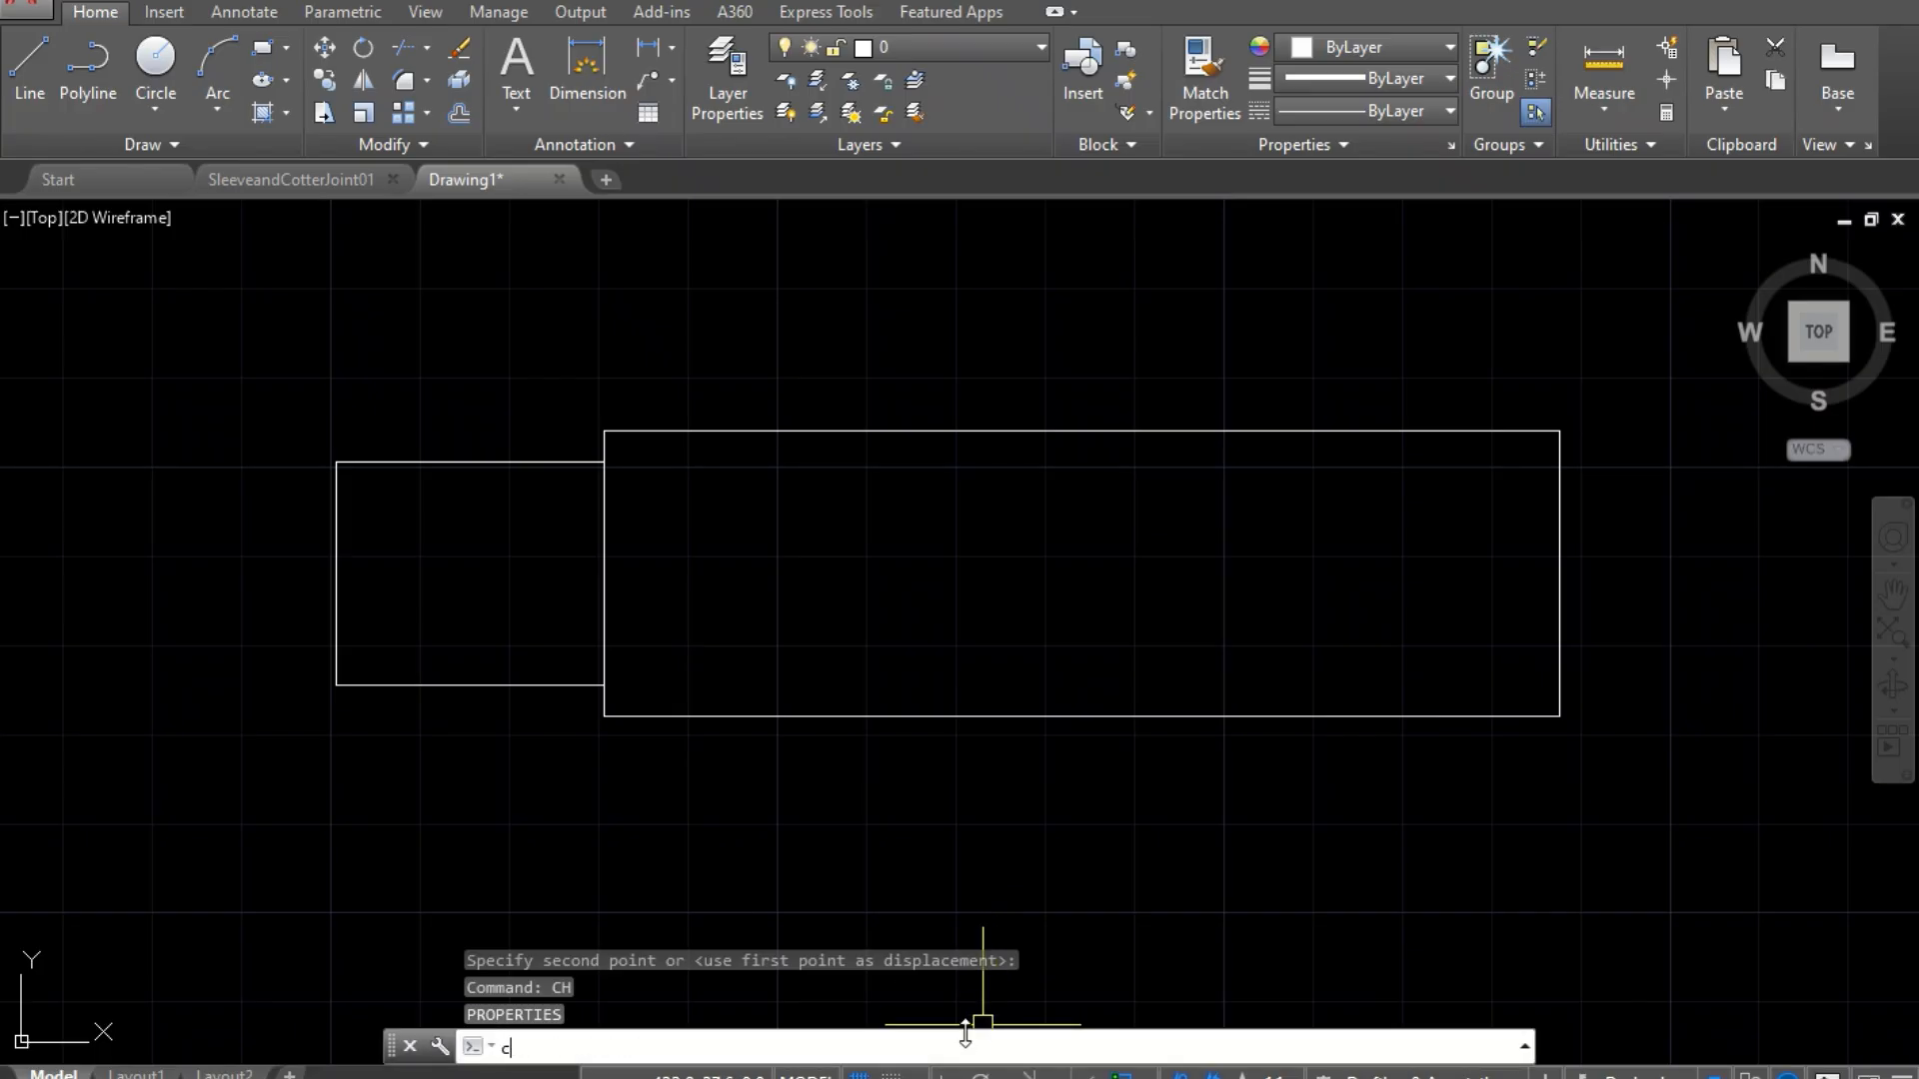
{"action": "type", "text": "ha"}
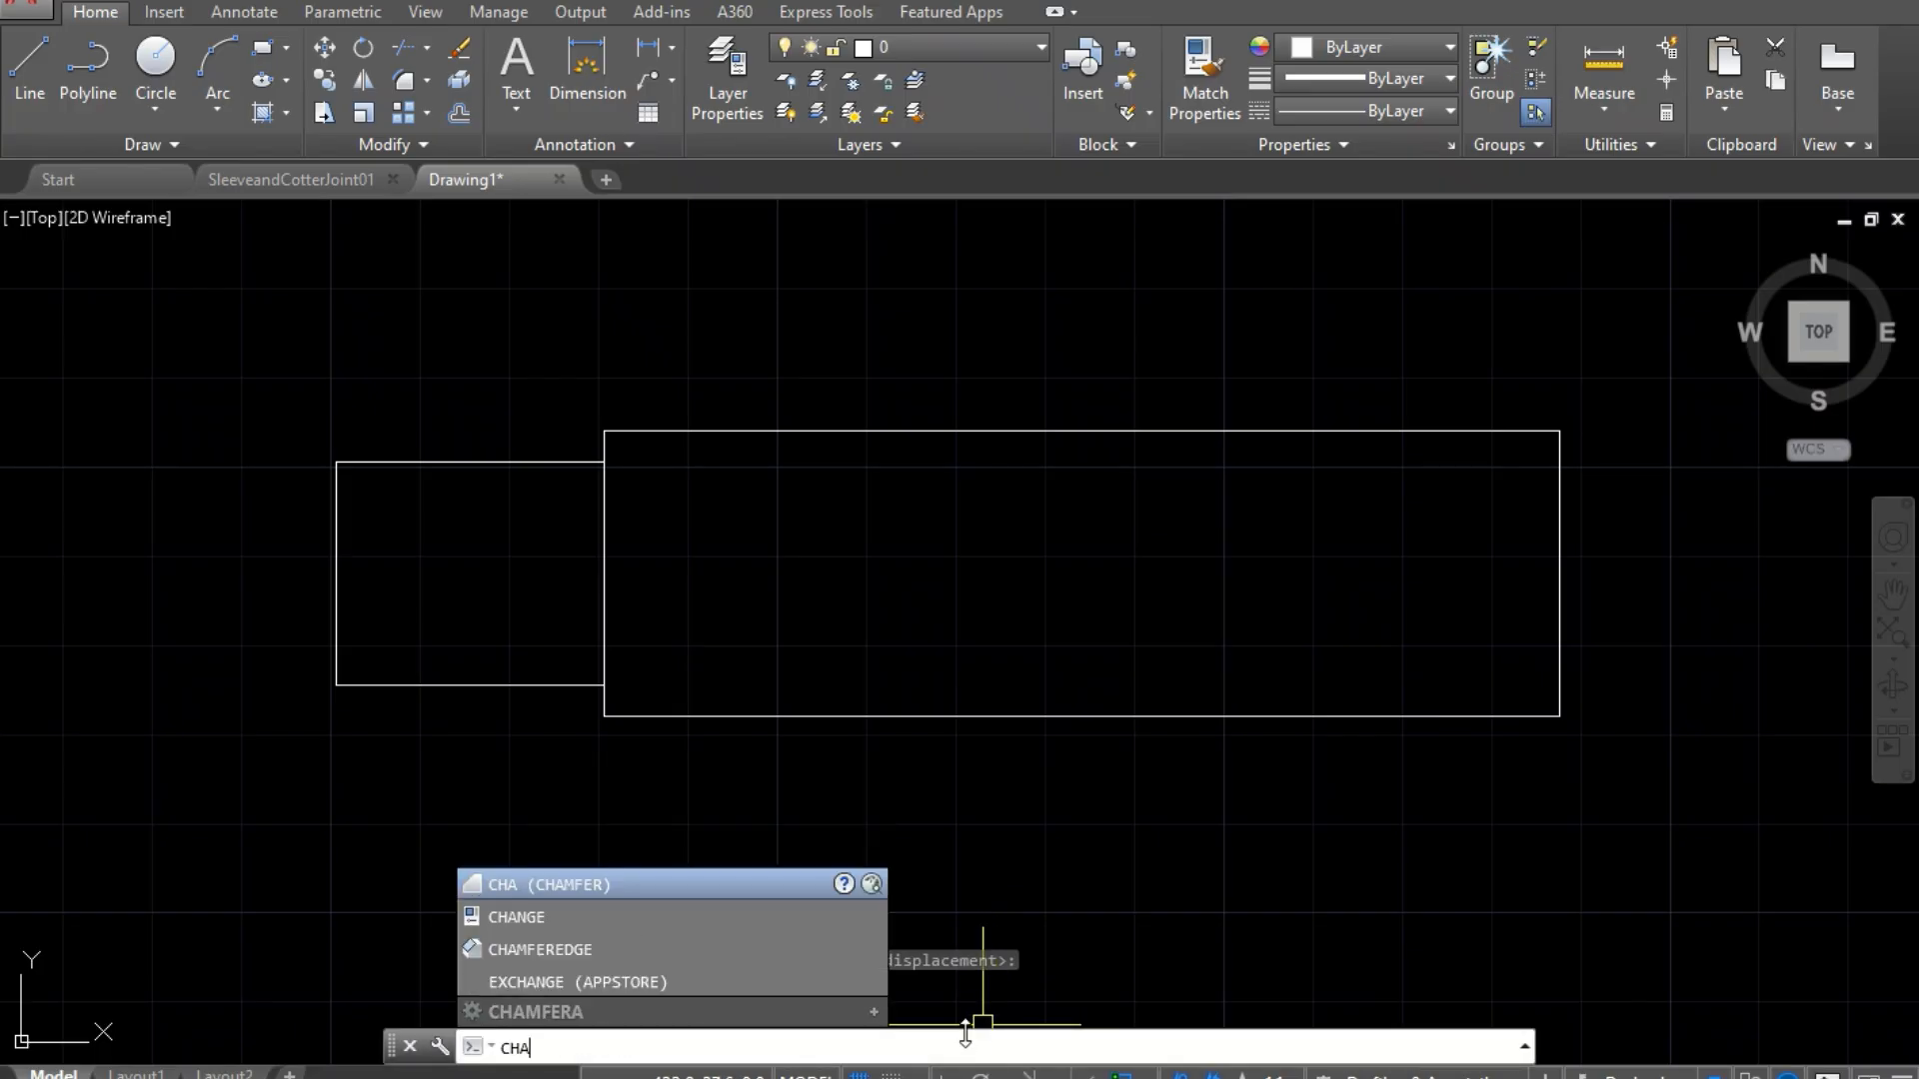
{"action": "key", "text": "Return"}
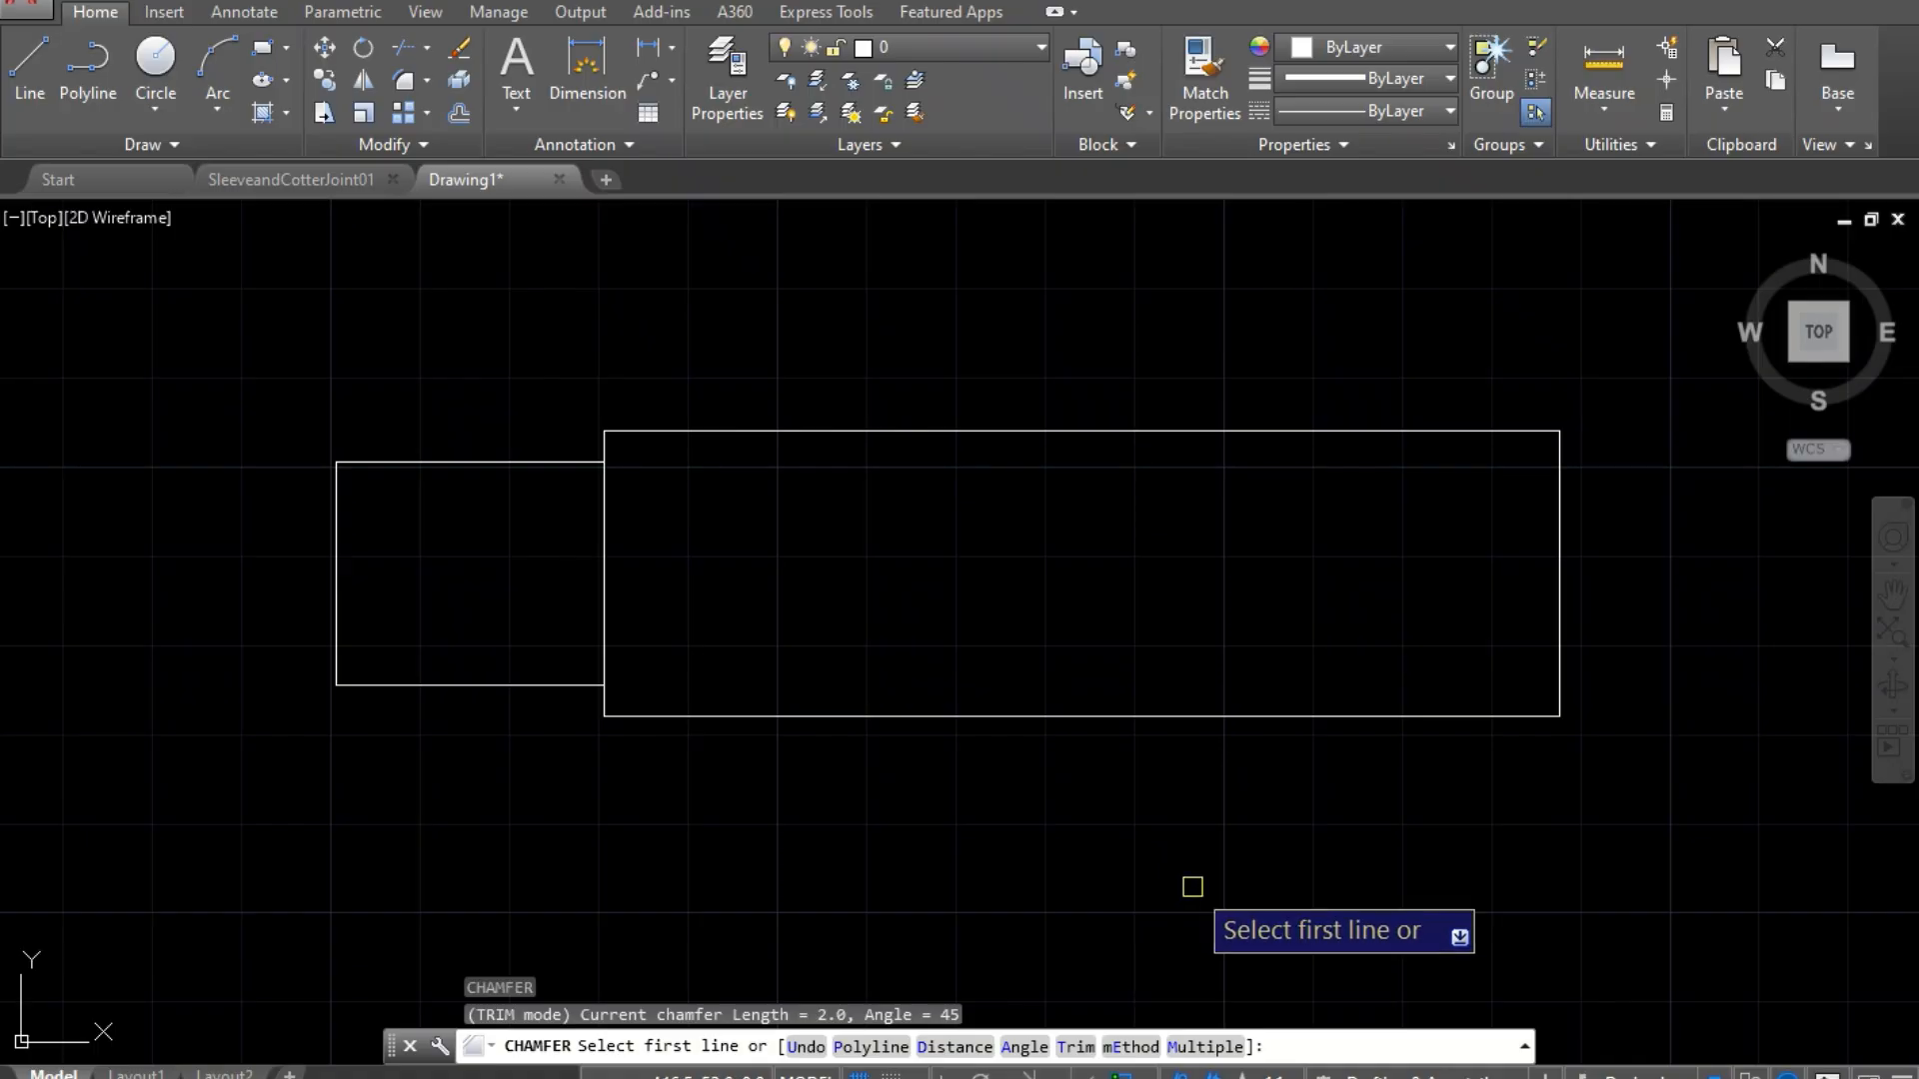
{"action": "type", "text": "a"}
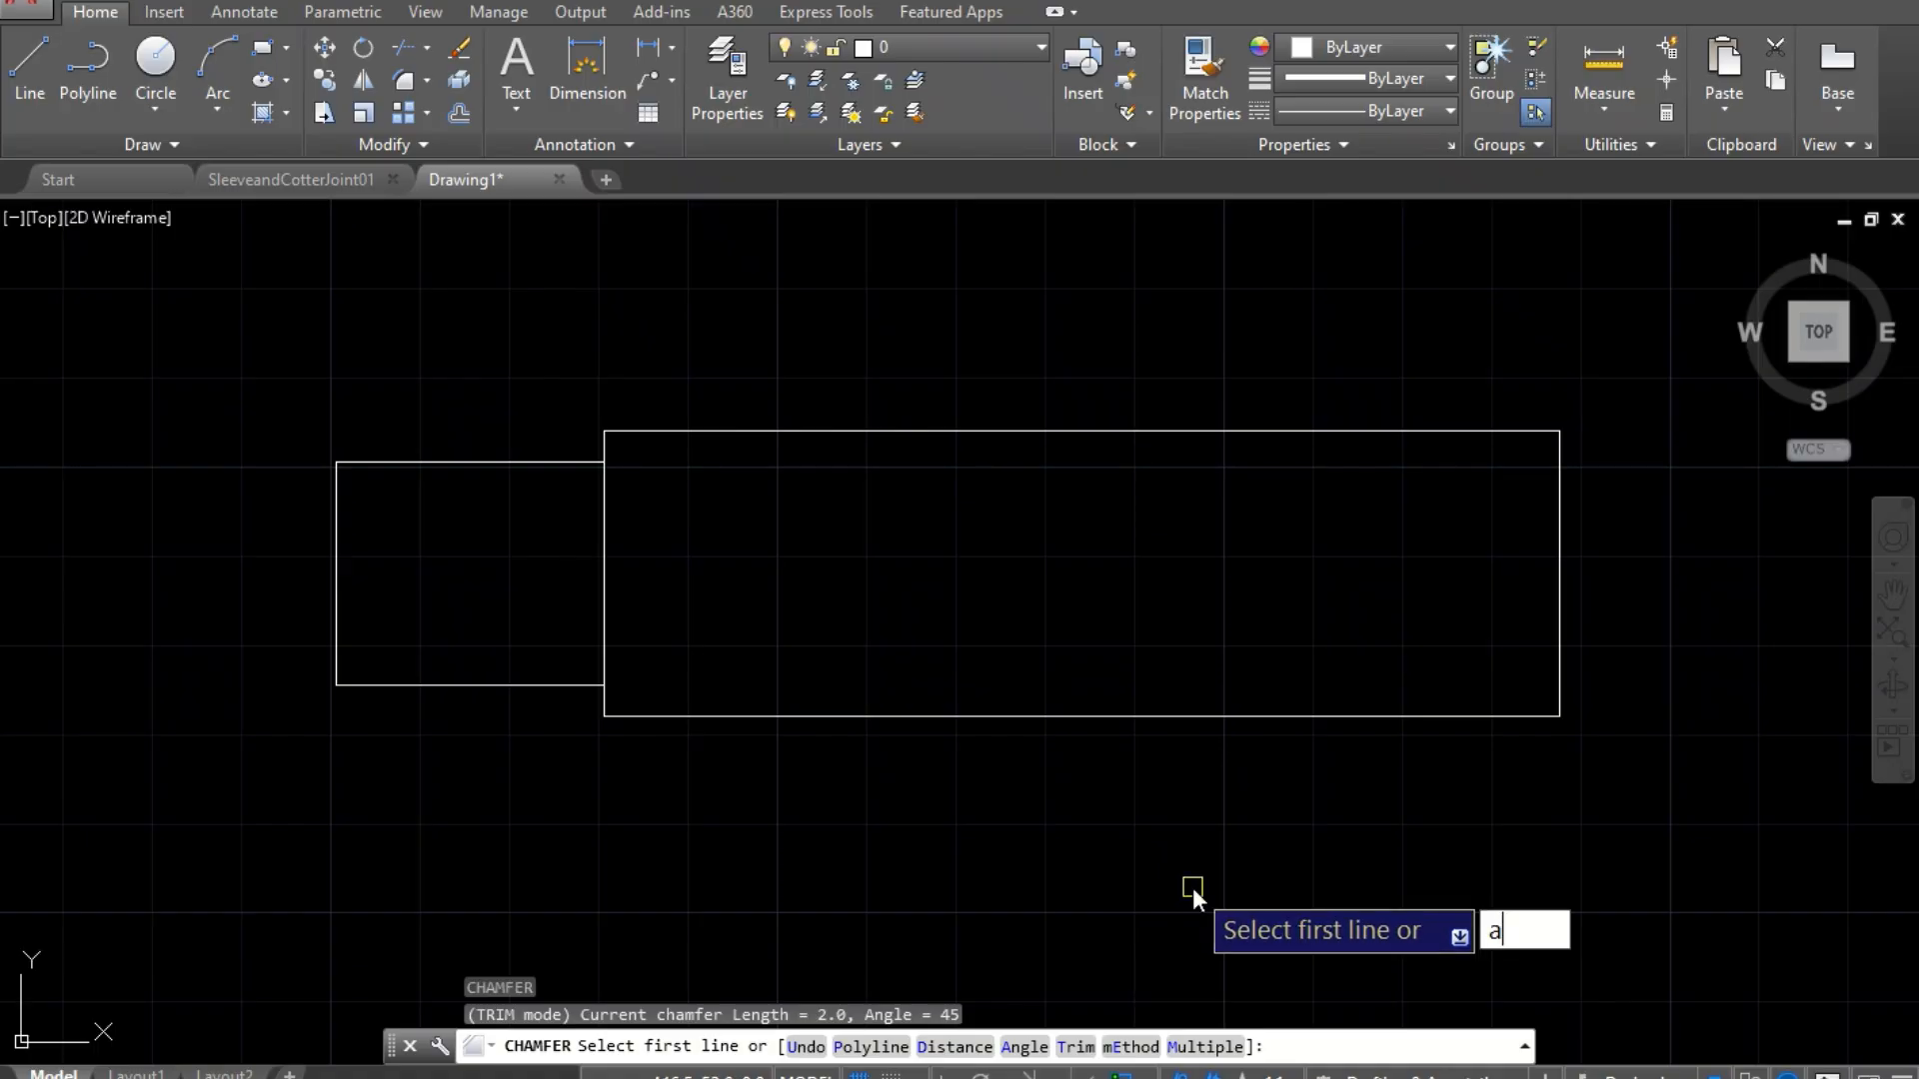
{"action": "key", "text": "Return"}
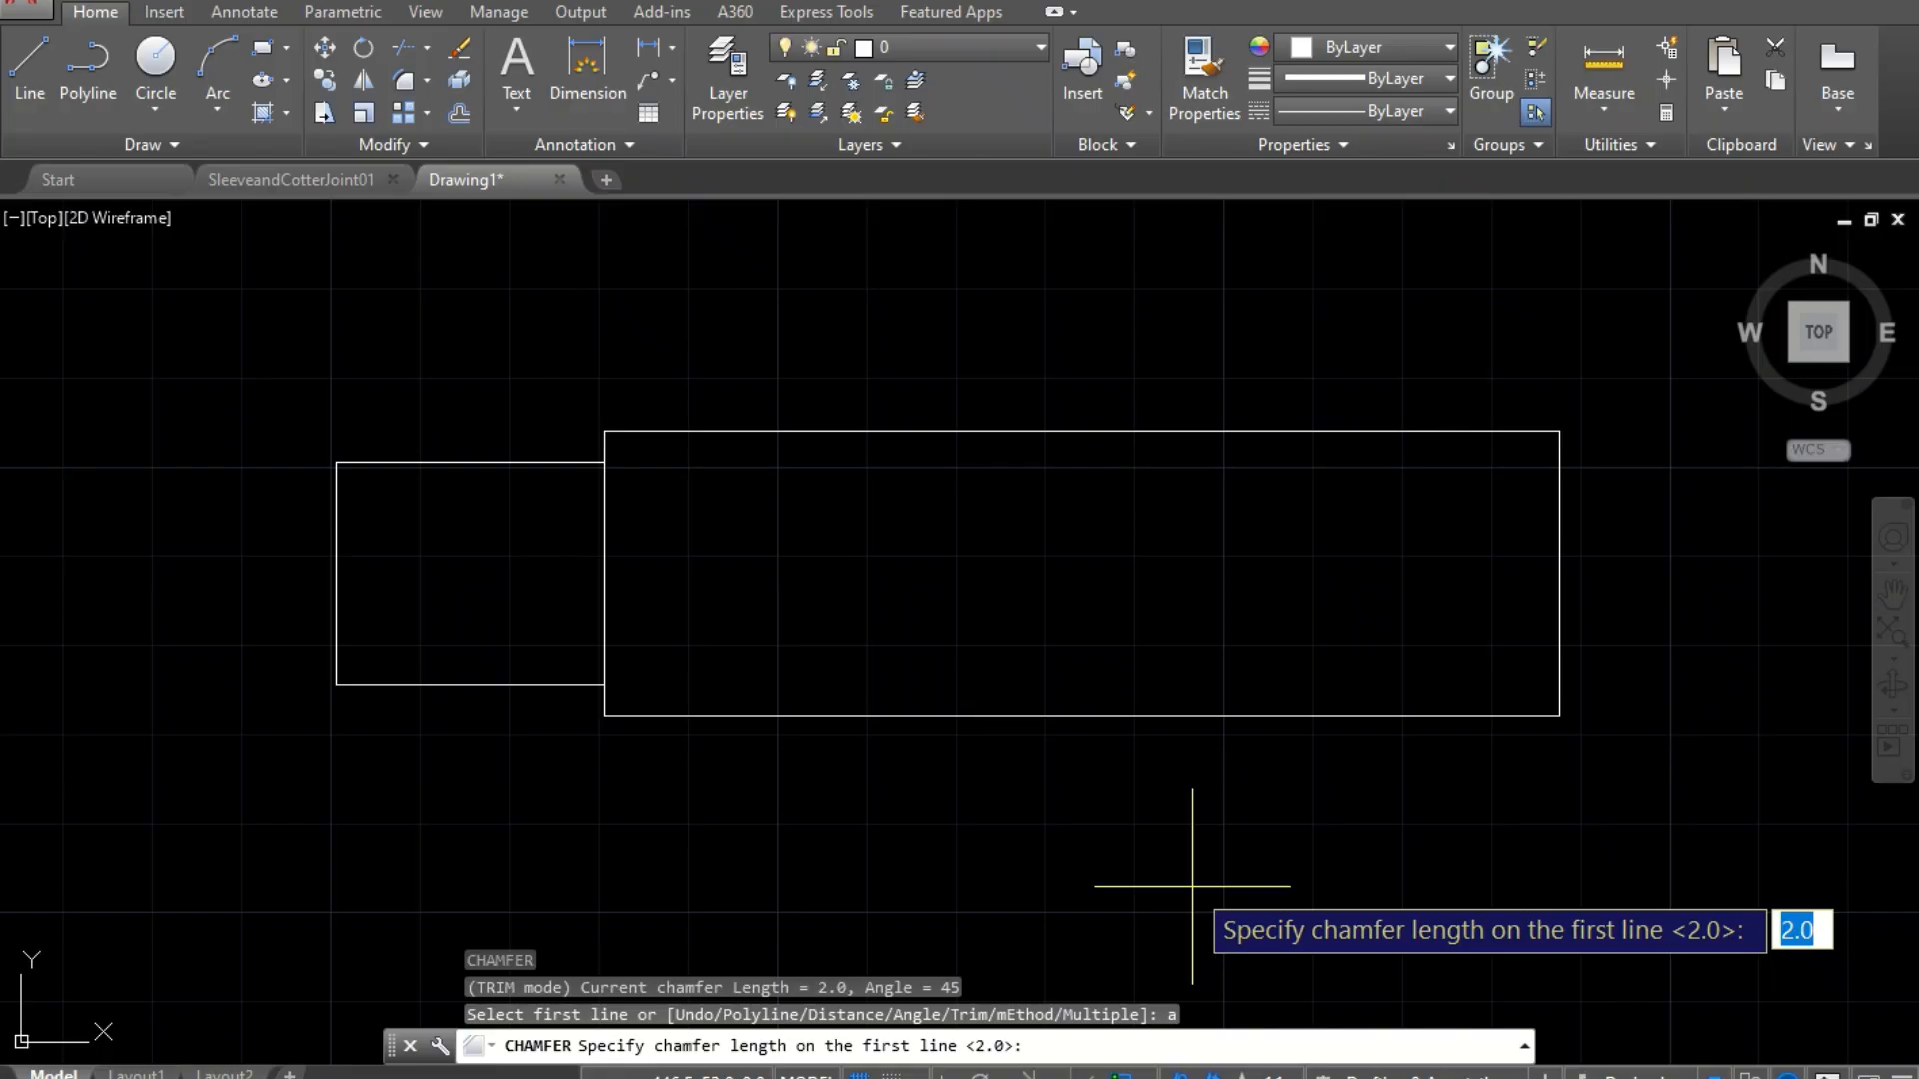
{"action": "key", "text": "Return"}
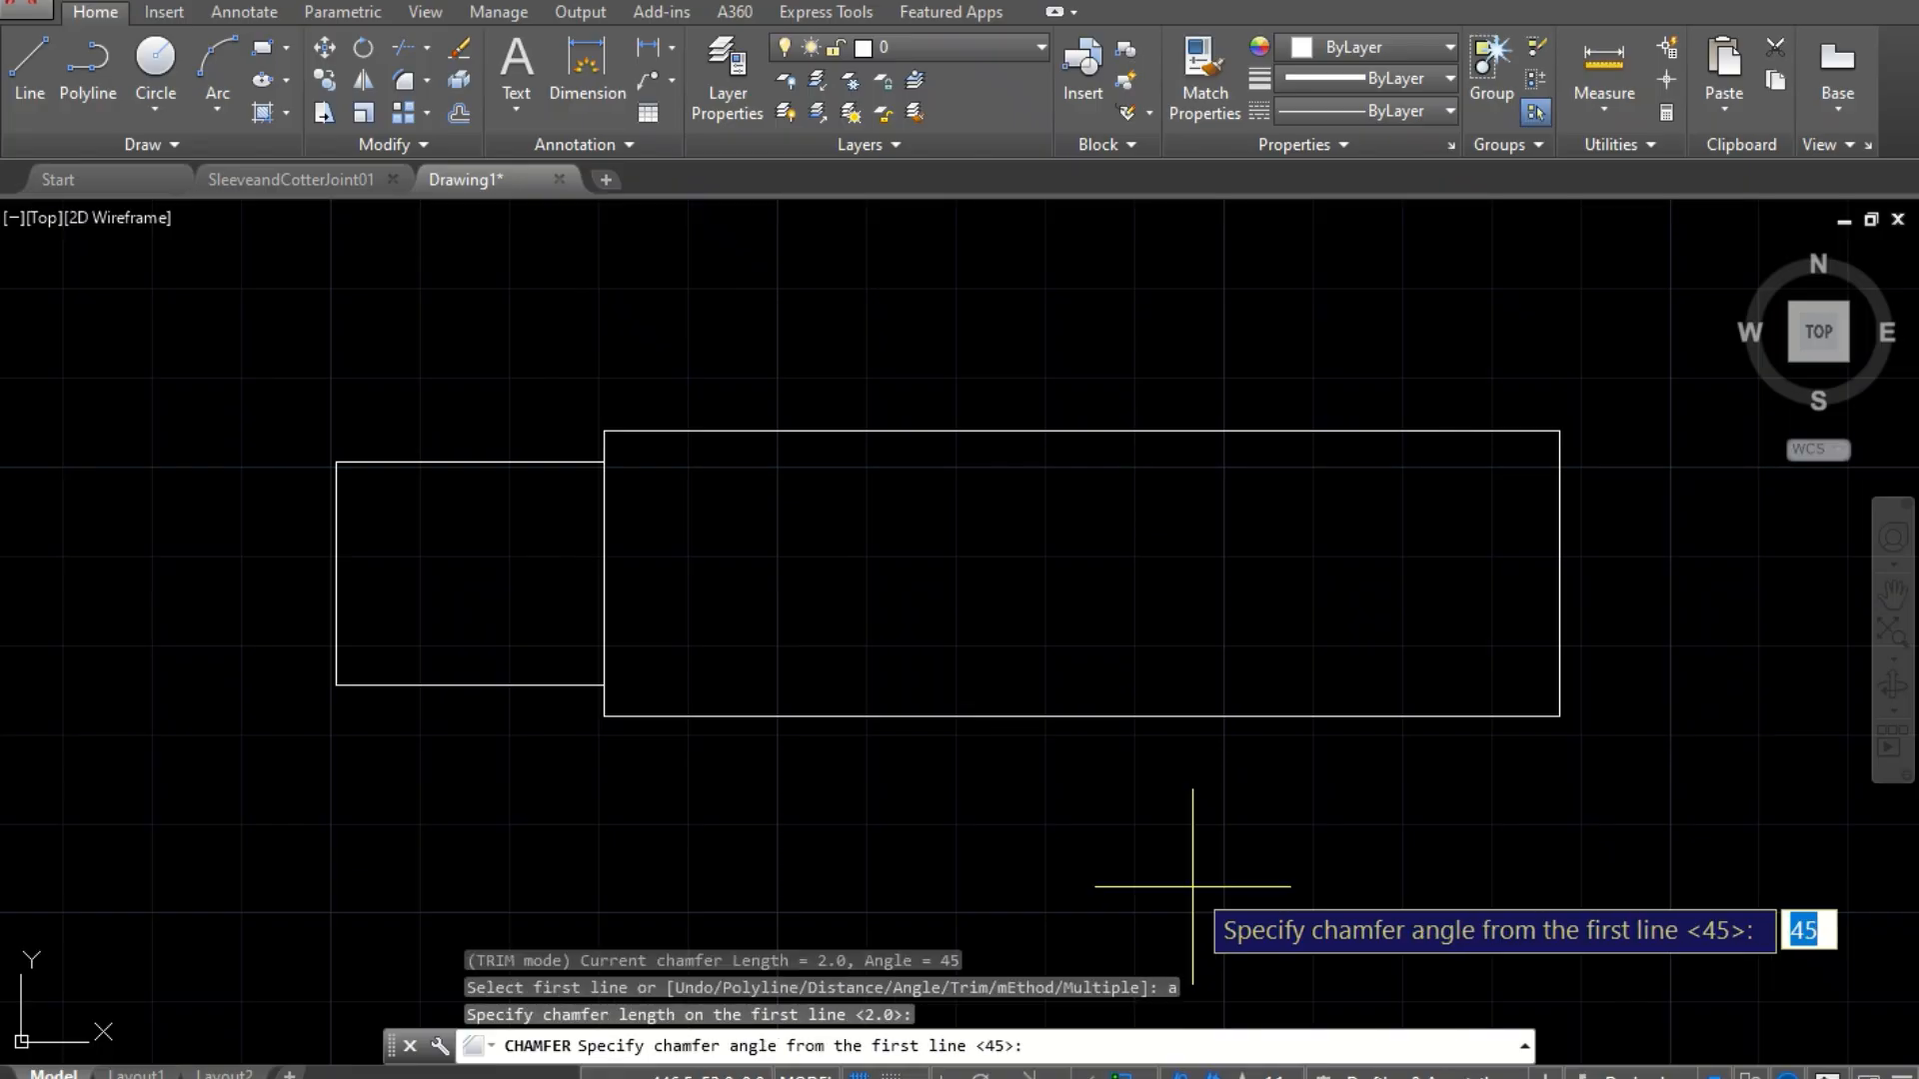
{"action": "key", "text": "Return"}
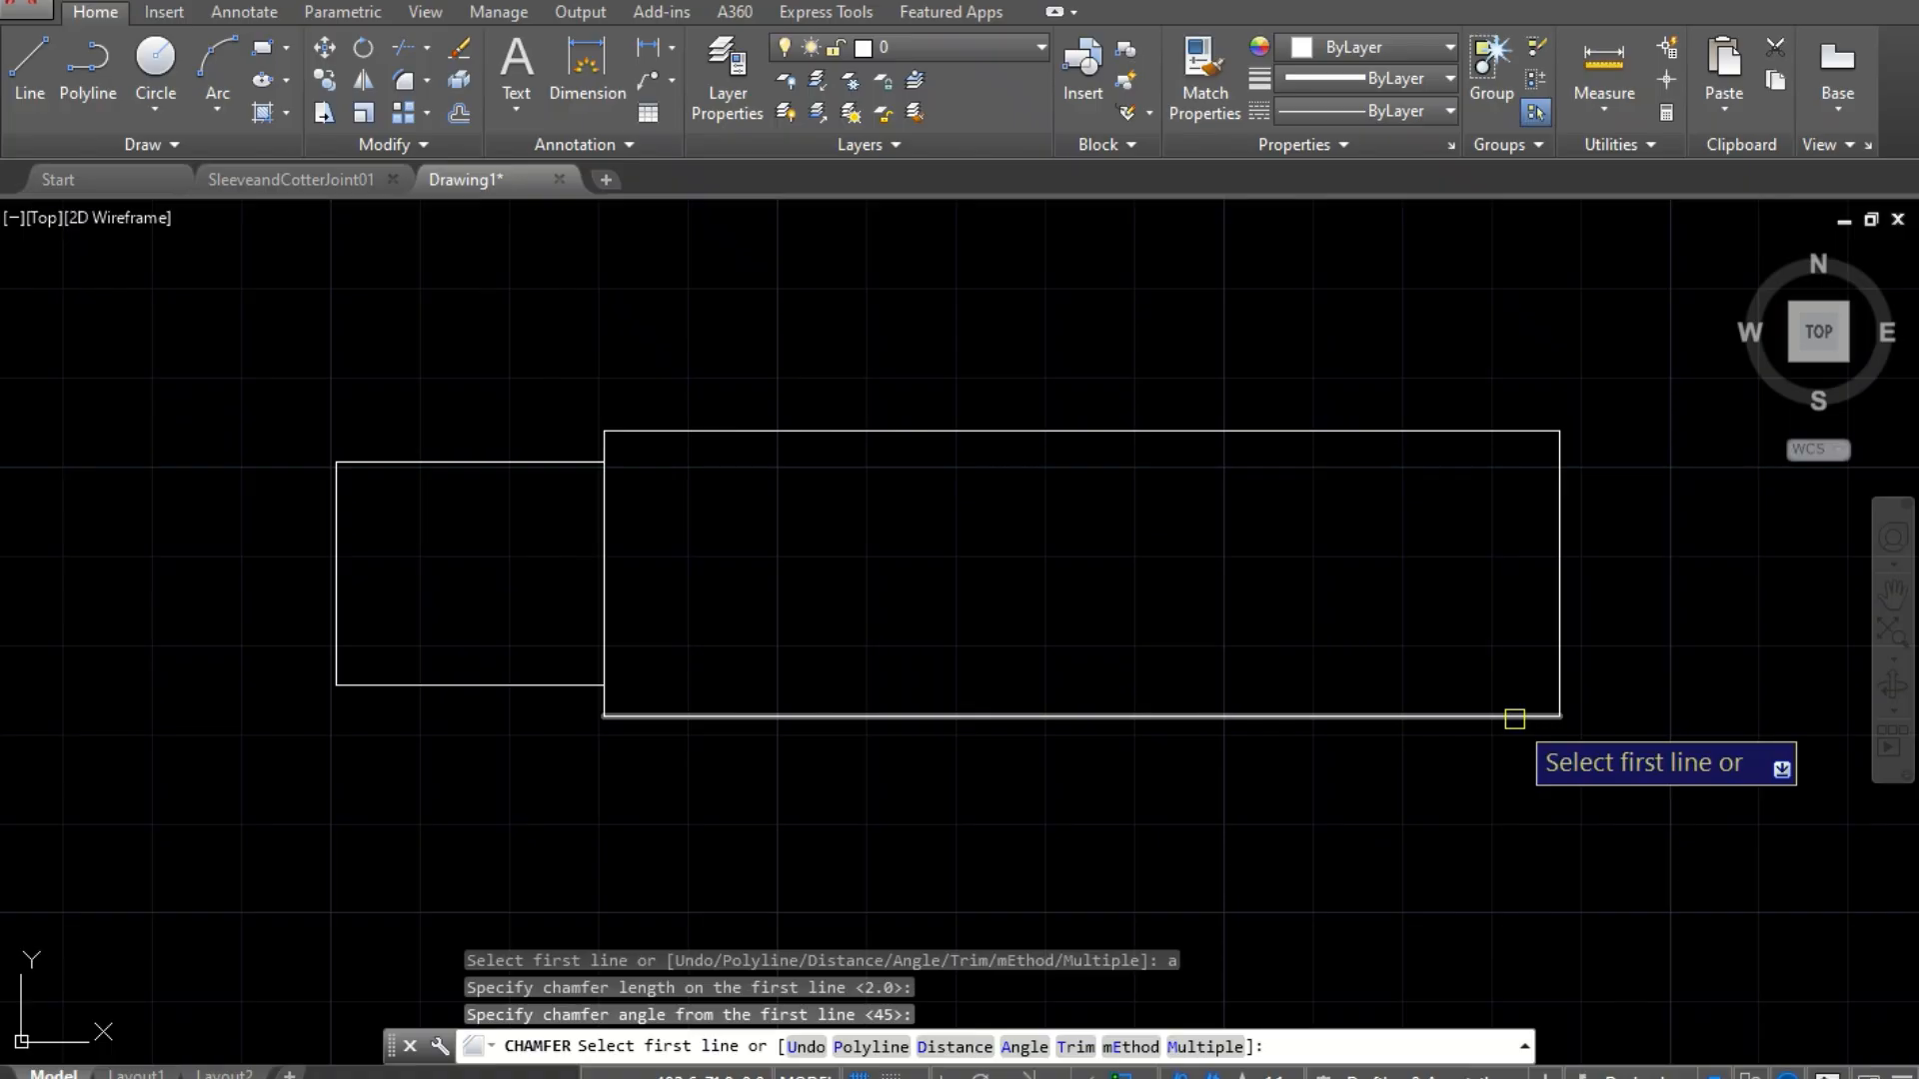
{"action": "left_click", "coordinate": [1514, 717]}
{"action": "left_click", "coordinate": [1561, 655]}
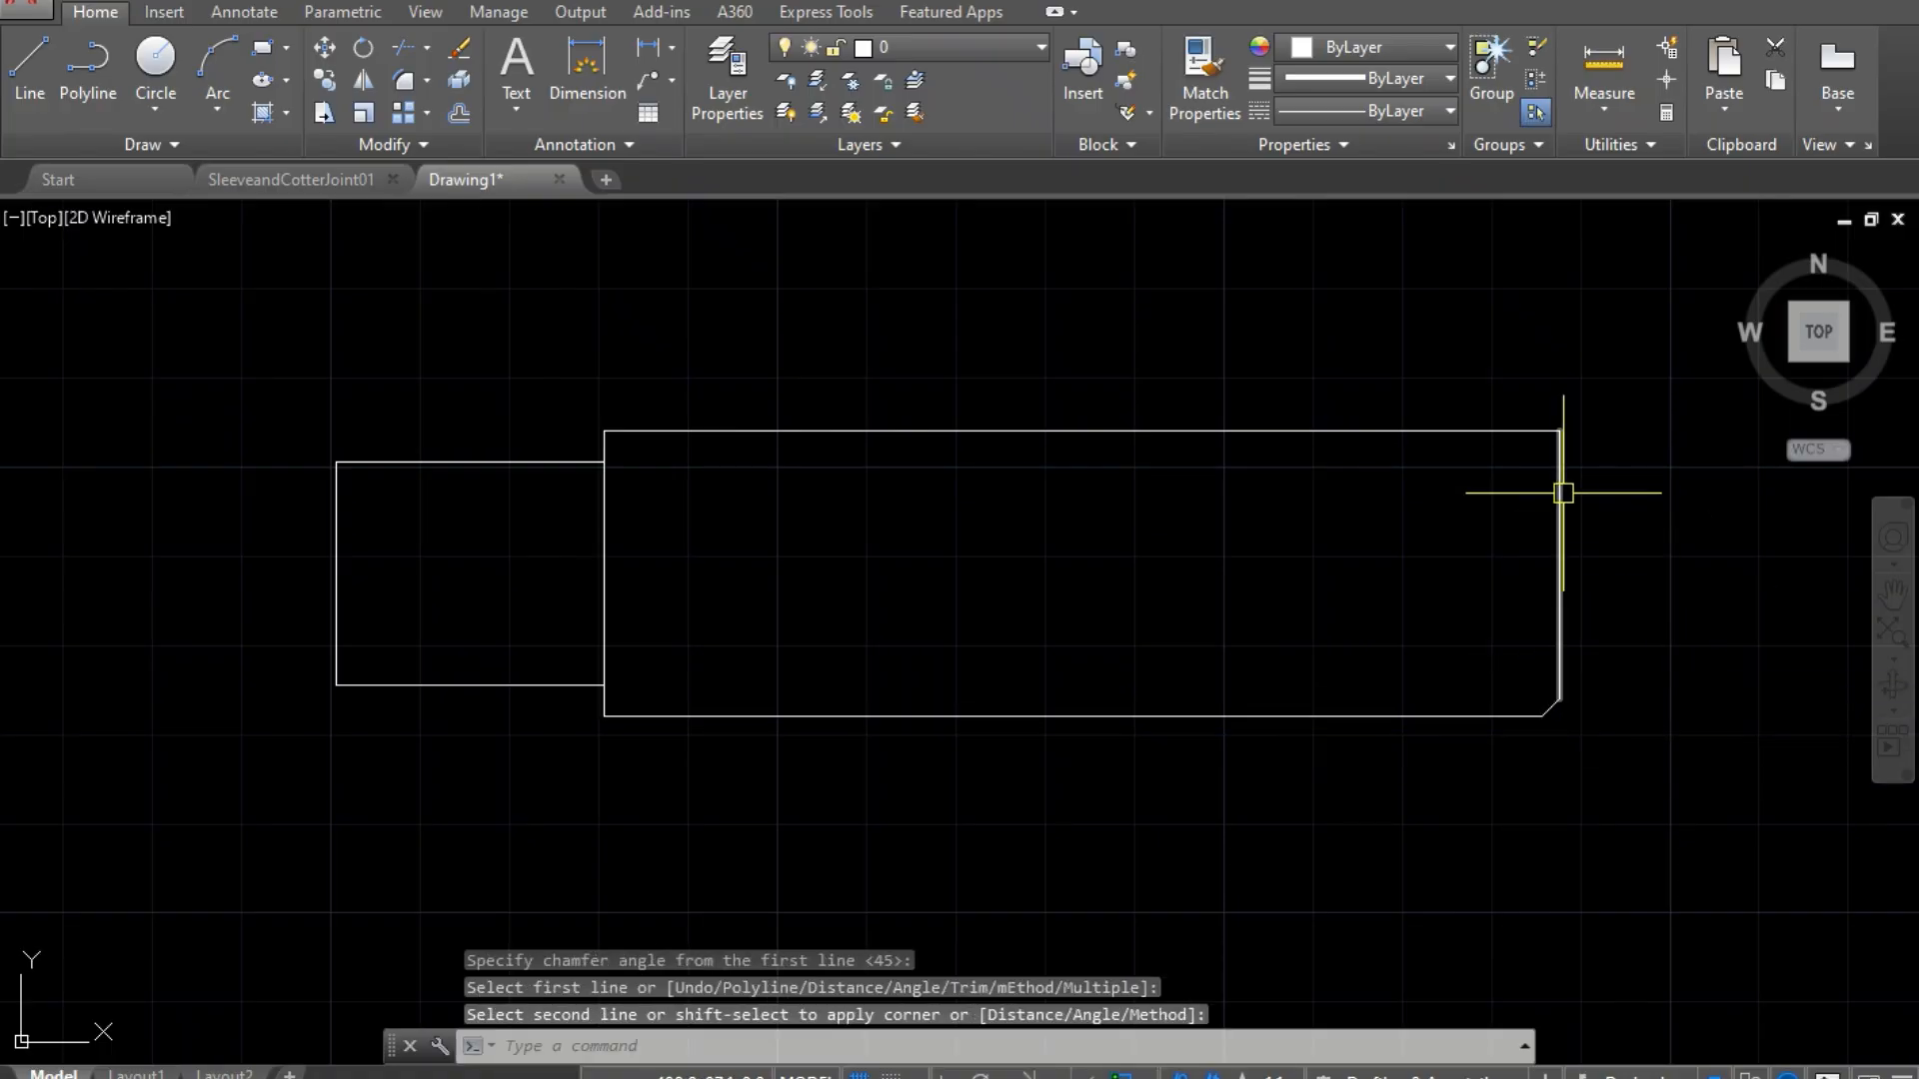
Step: Chamfer the upper right corner of the 107 × 32 mm rectangle with the same 2 mm length and 45° angle
{"action": "key", "text": "Return"}
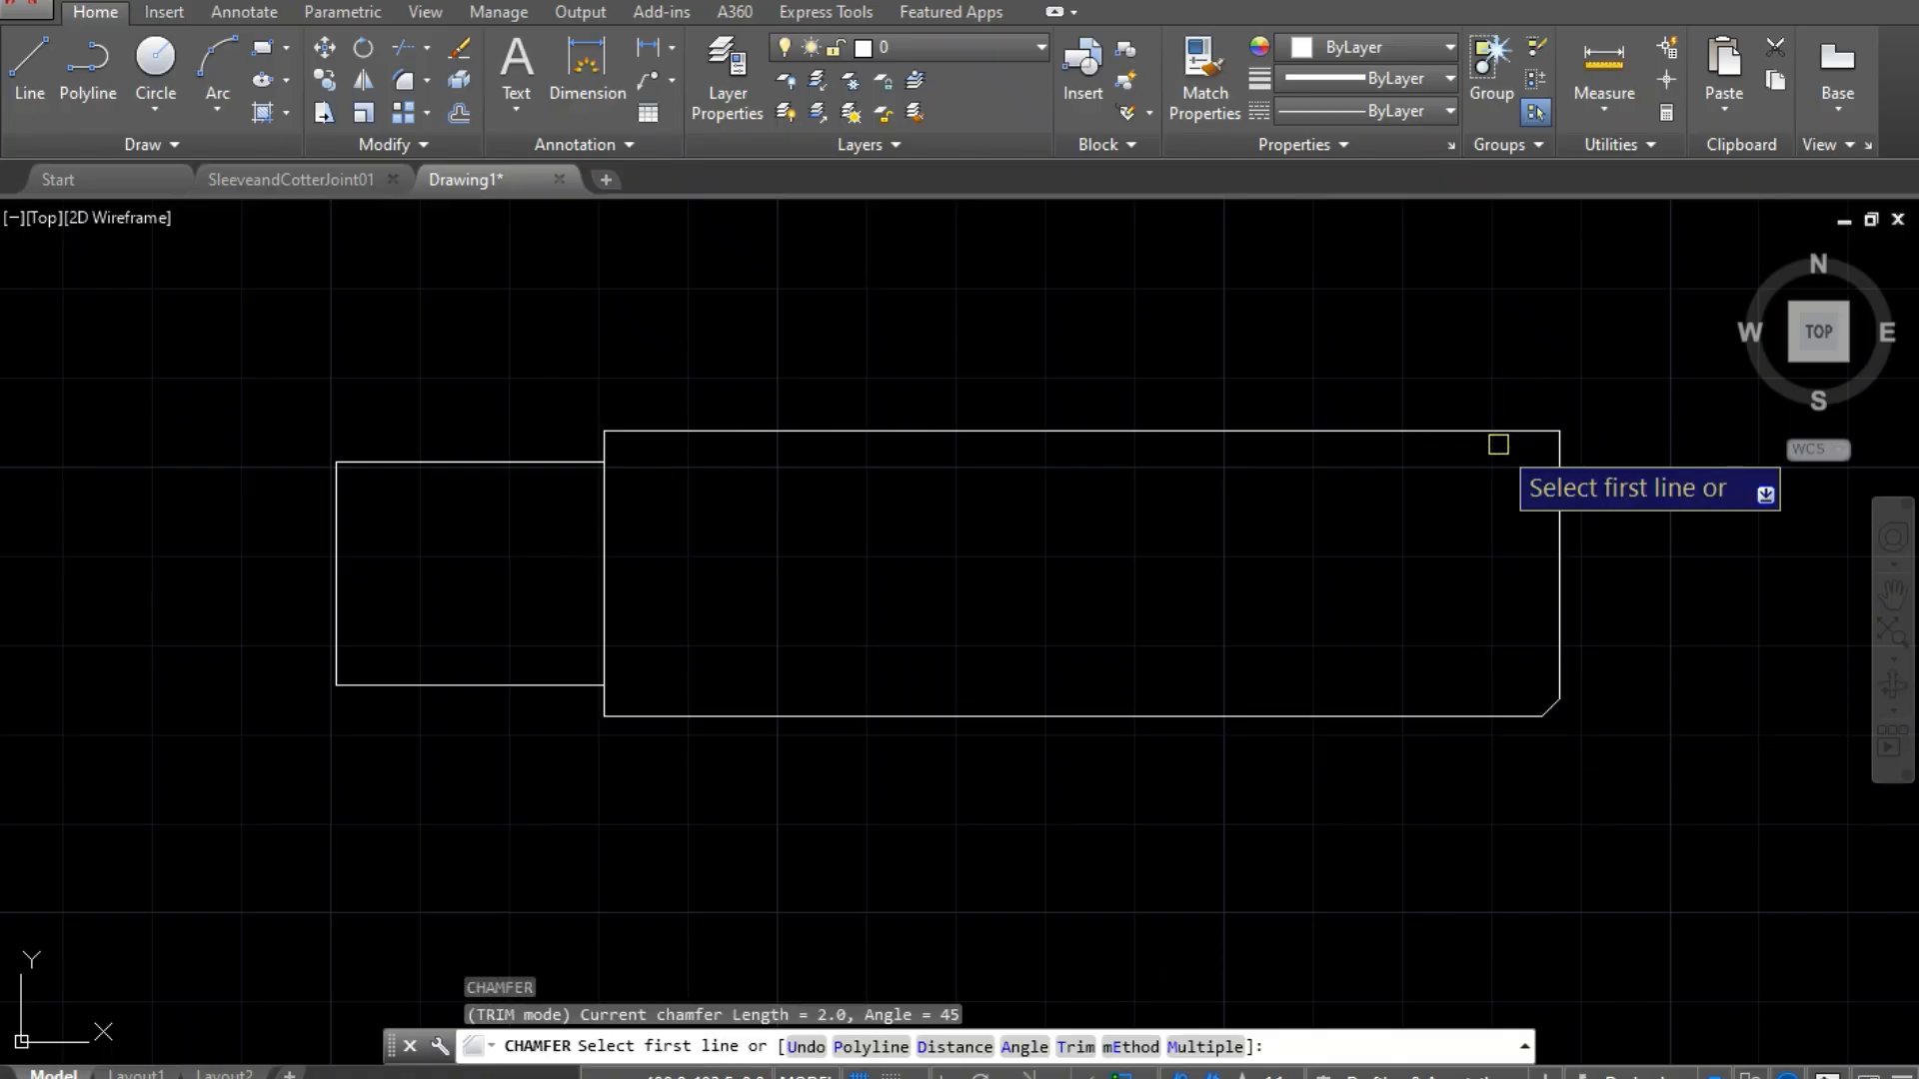
{"action": "type", "text": "a"}
{"action": "key", "text": "Return"}
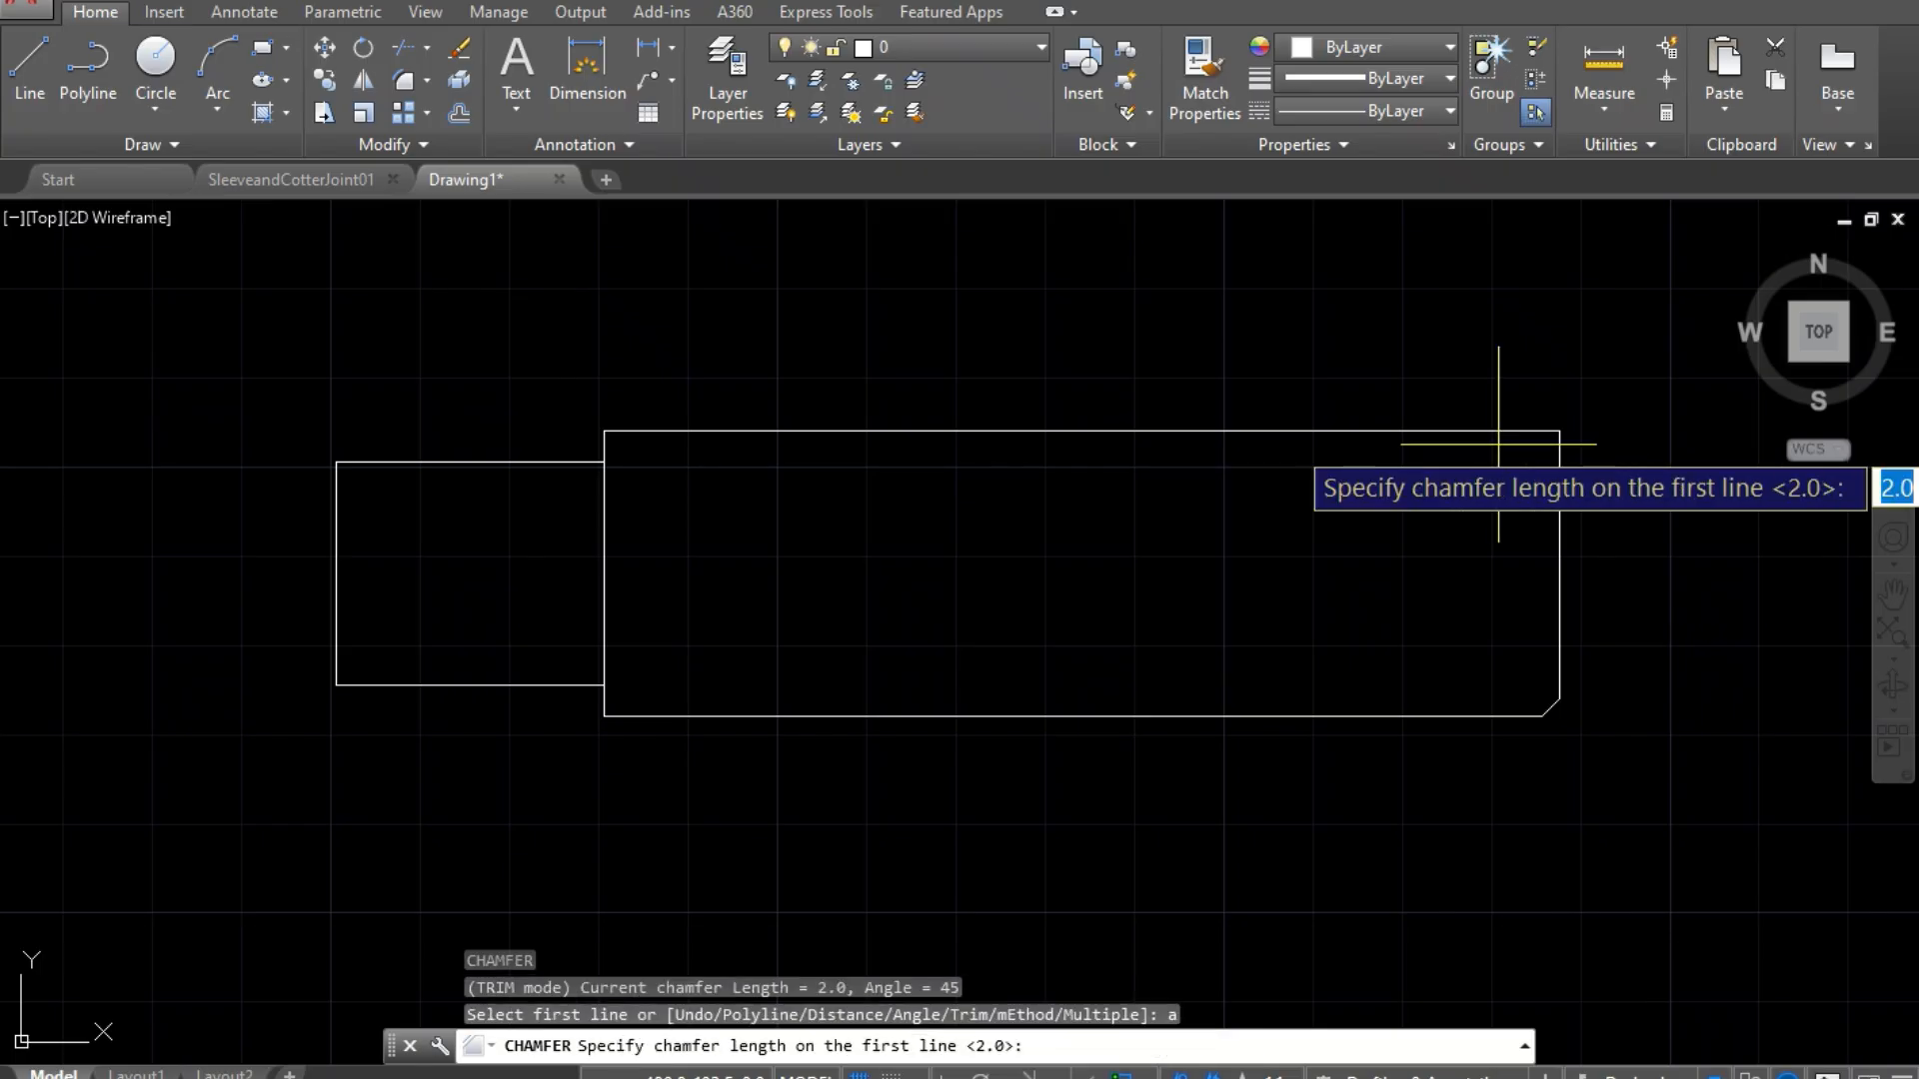
{"action": "key", "text": "Return"}
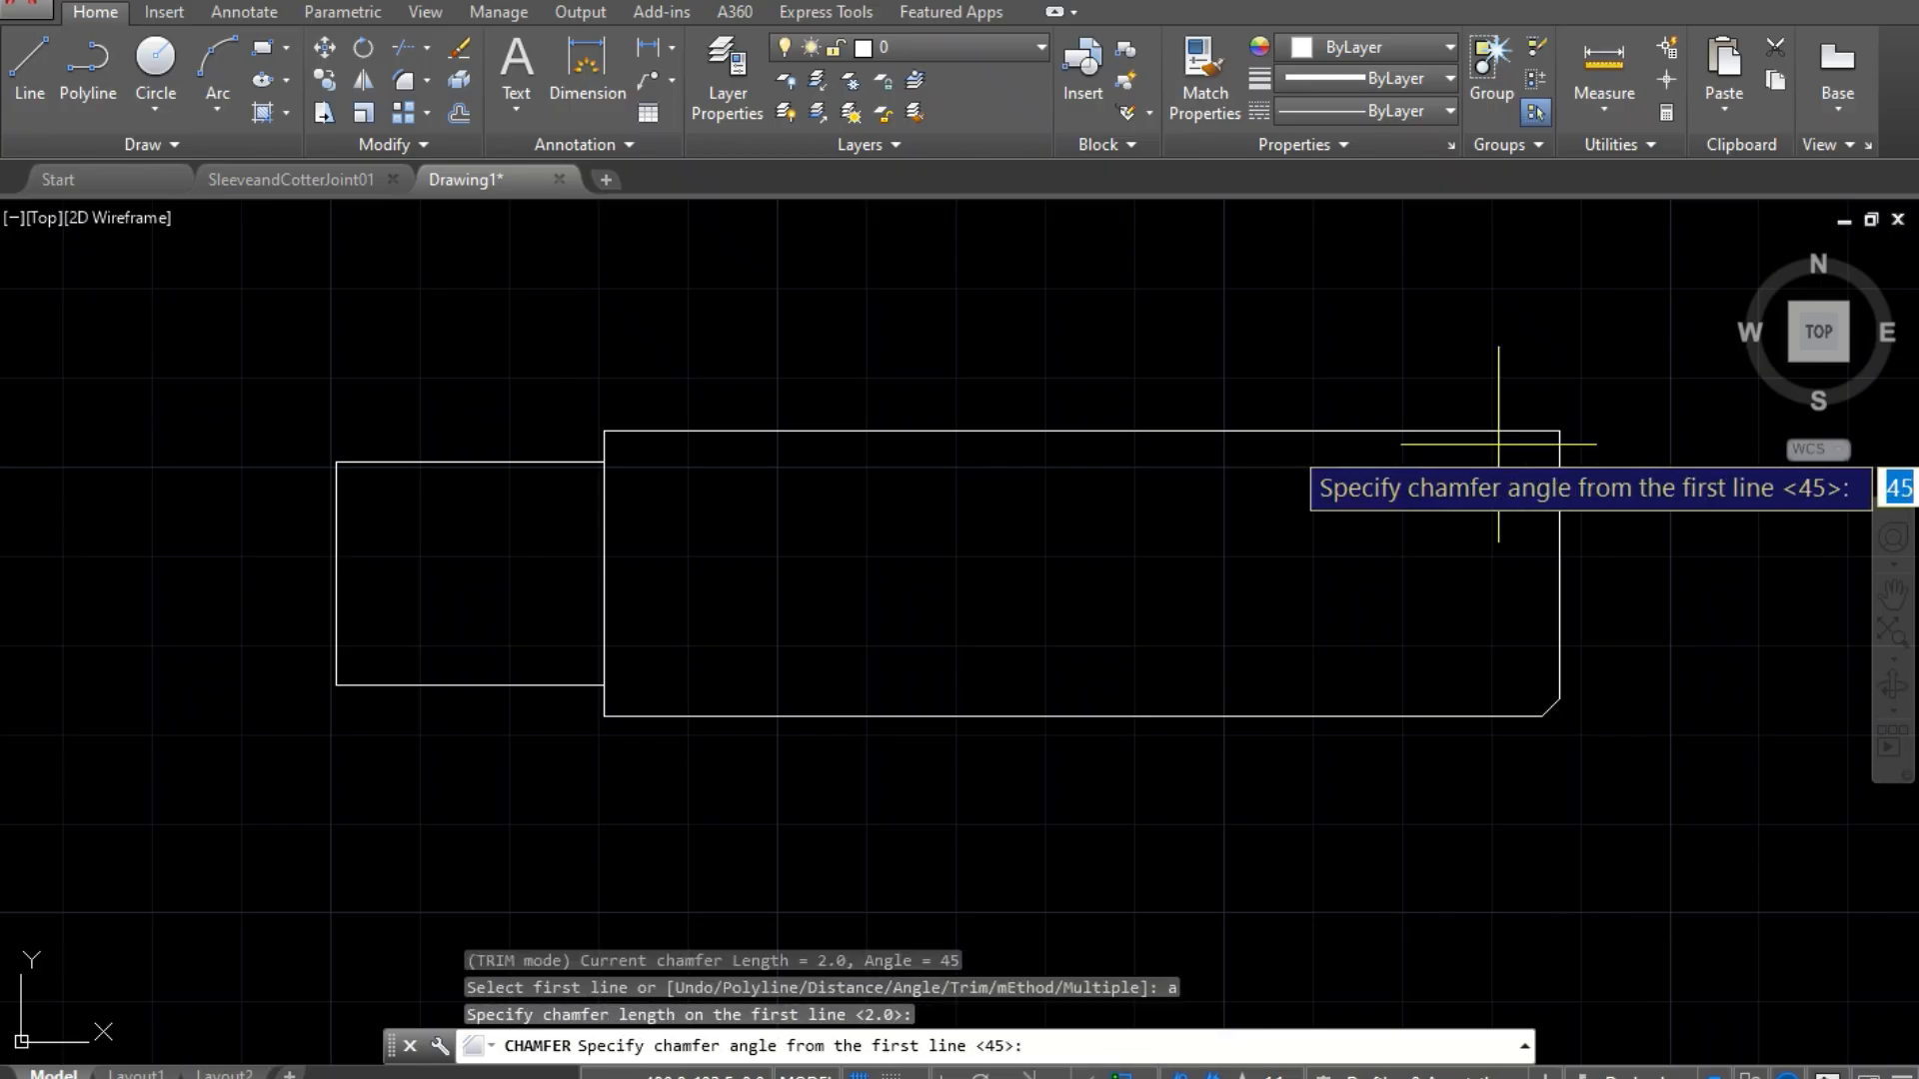
{"action": "key", "text": "Return"}
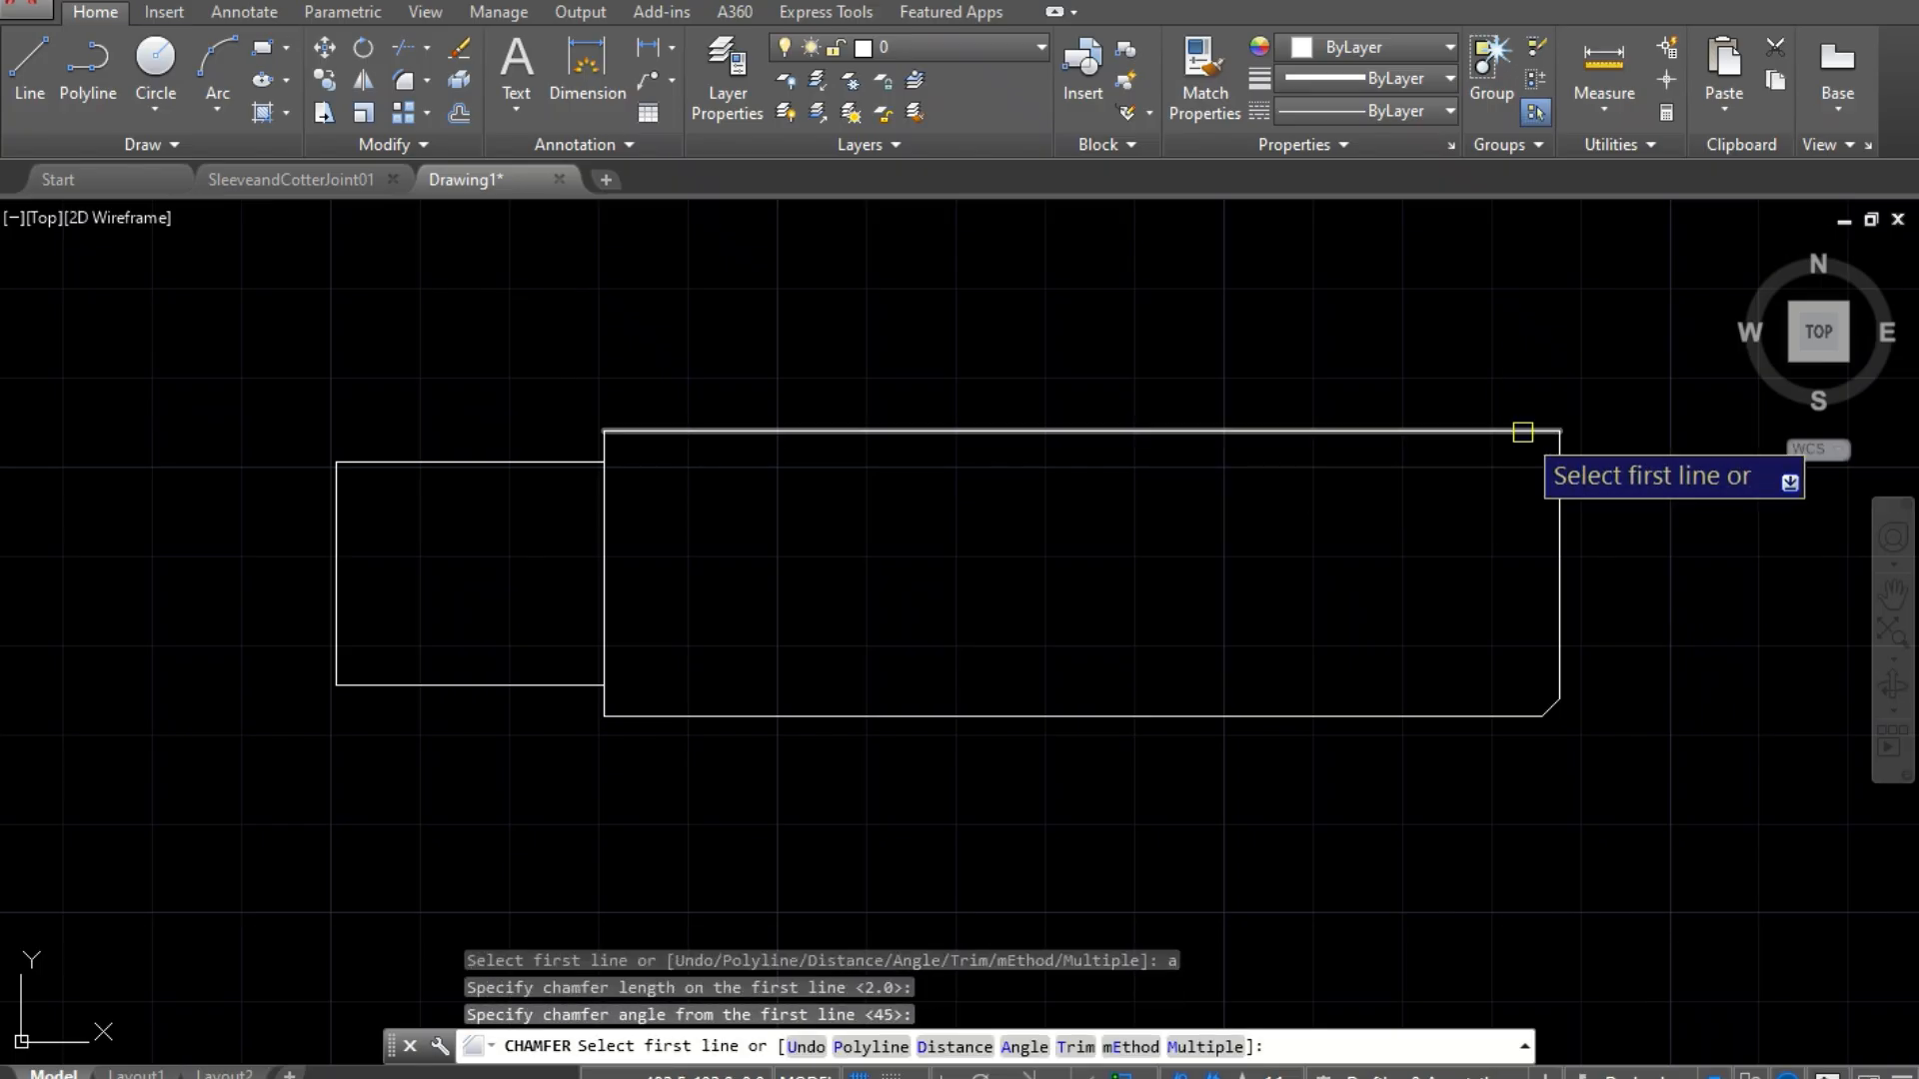
{"action": "left_click", "coordinate": [1520, 431]}
{"action": "left_click", "coordinate": [1559, 476]}
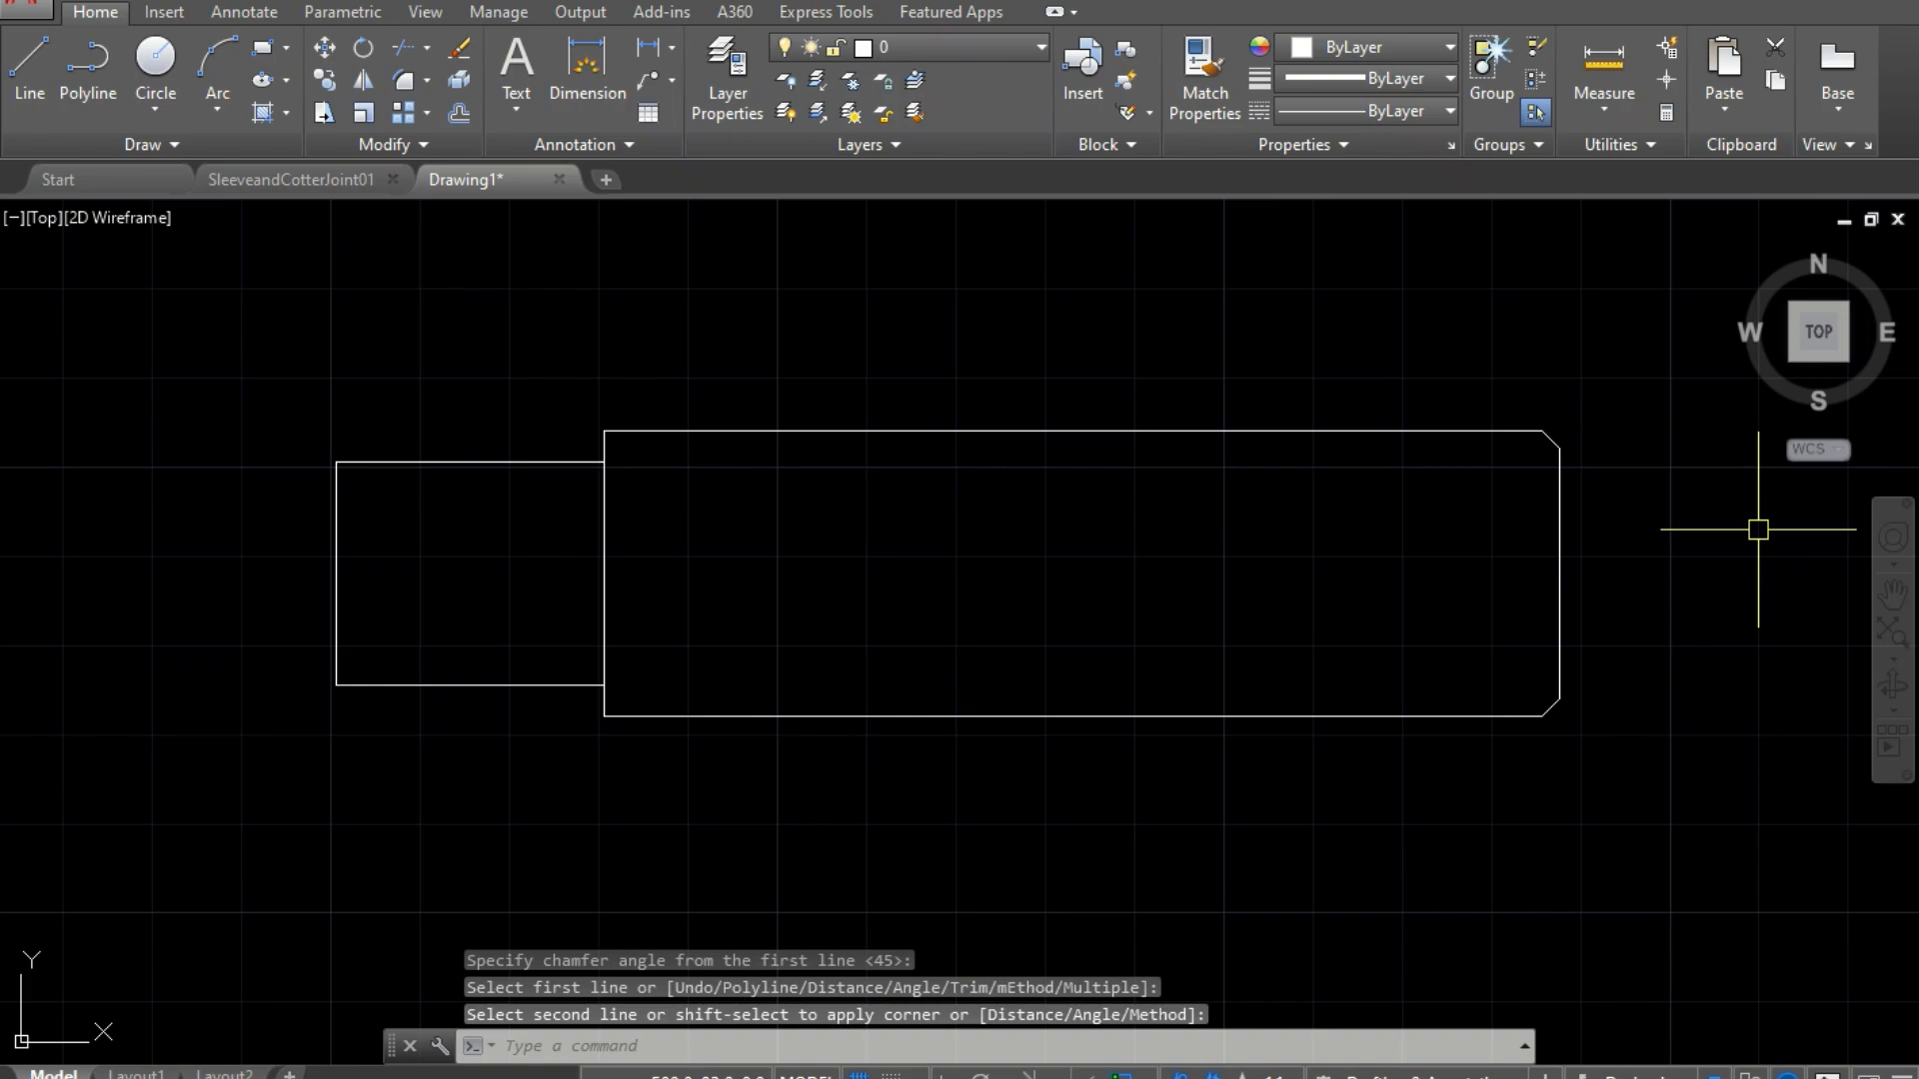
{"action": "key", "text": "Return"}
{"action": "key", "text": "Escape"}
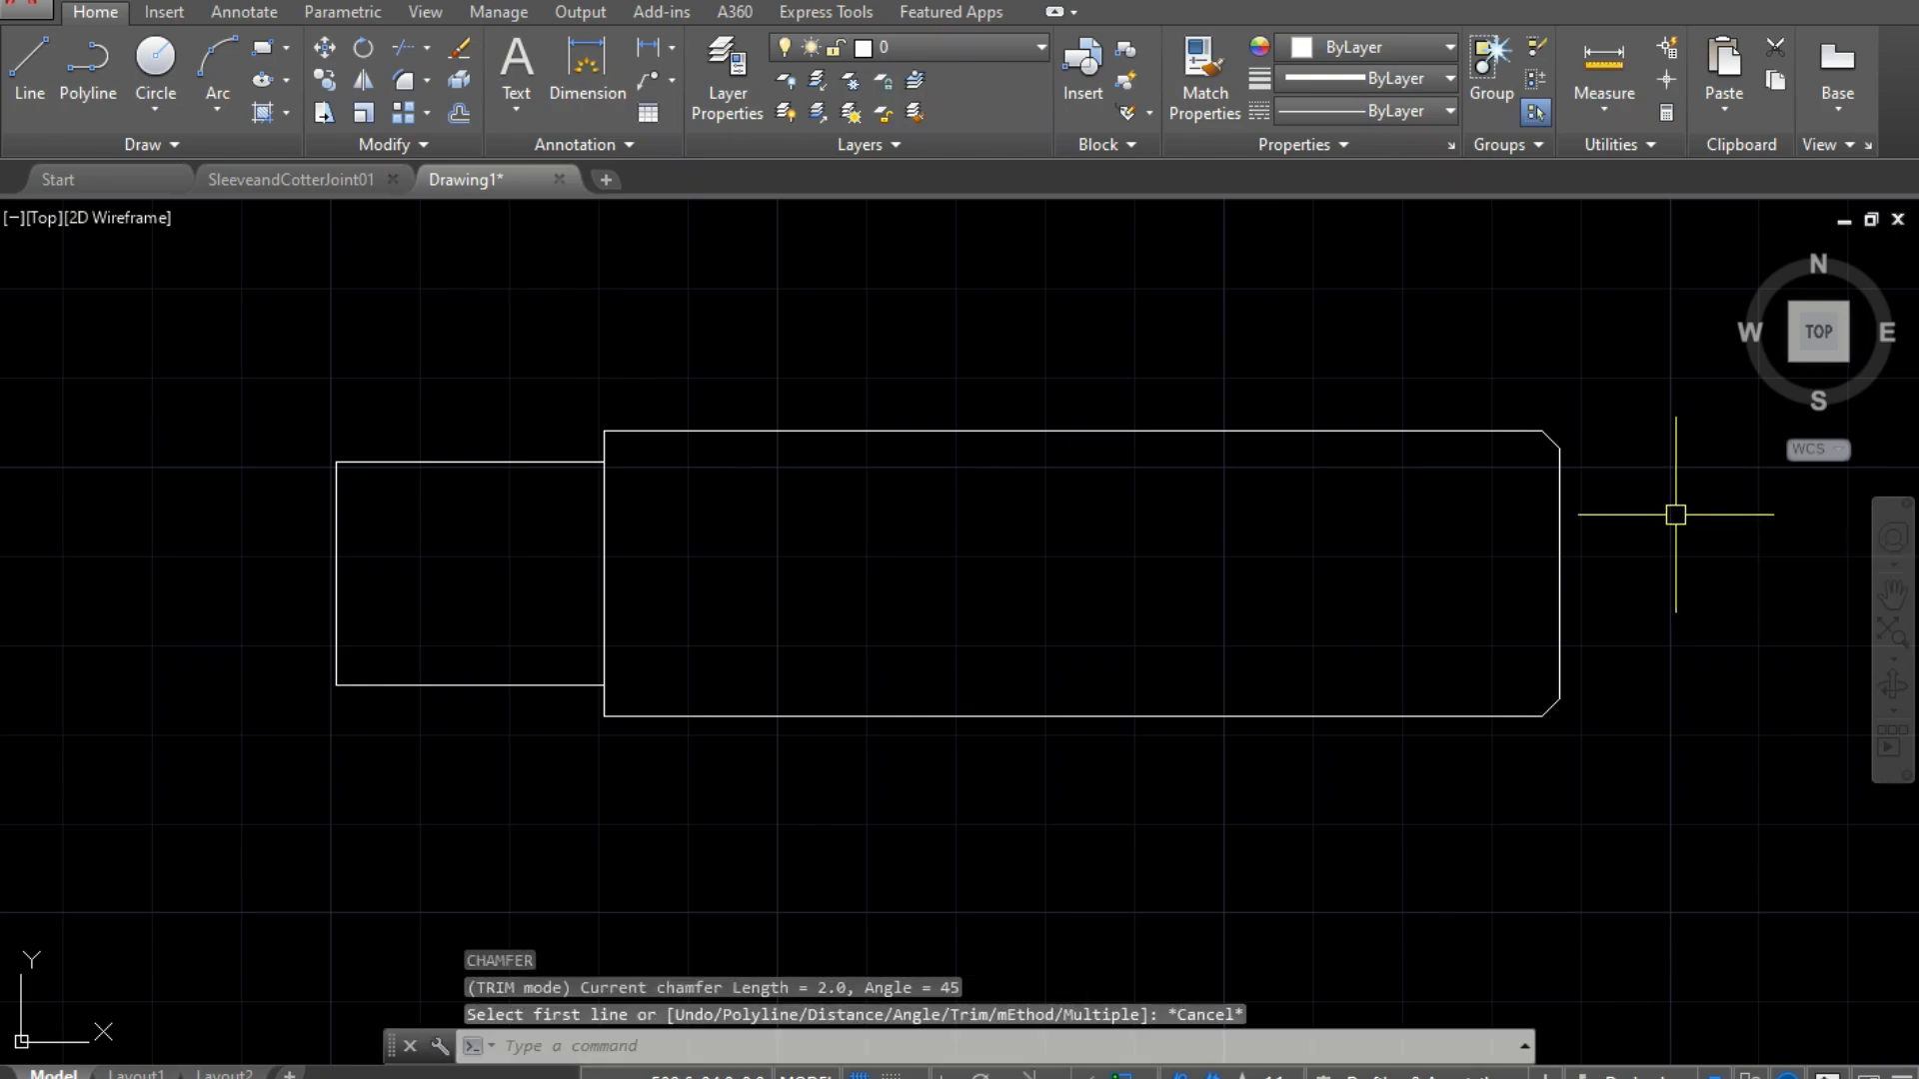
Step: Draw a vertical line joining the inner ends of the two chamfers on the 107 × 32 mm rectangle
{"action": "type", "text": "l"}
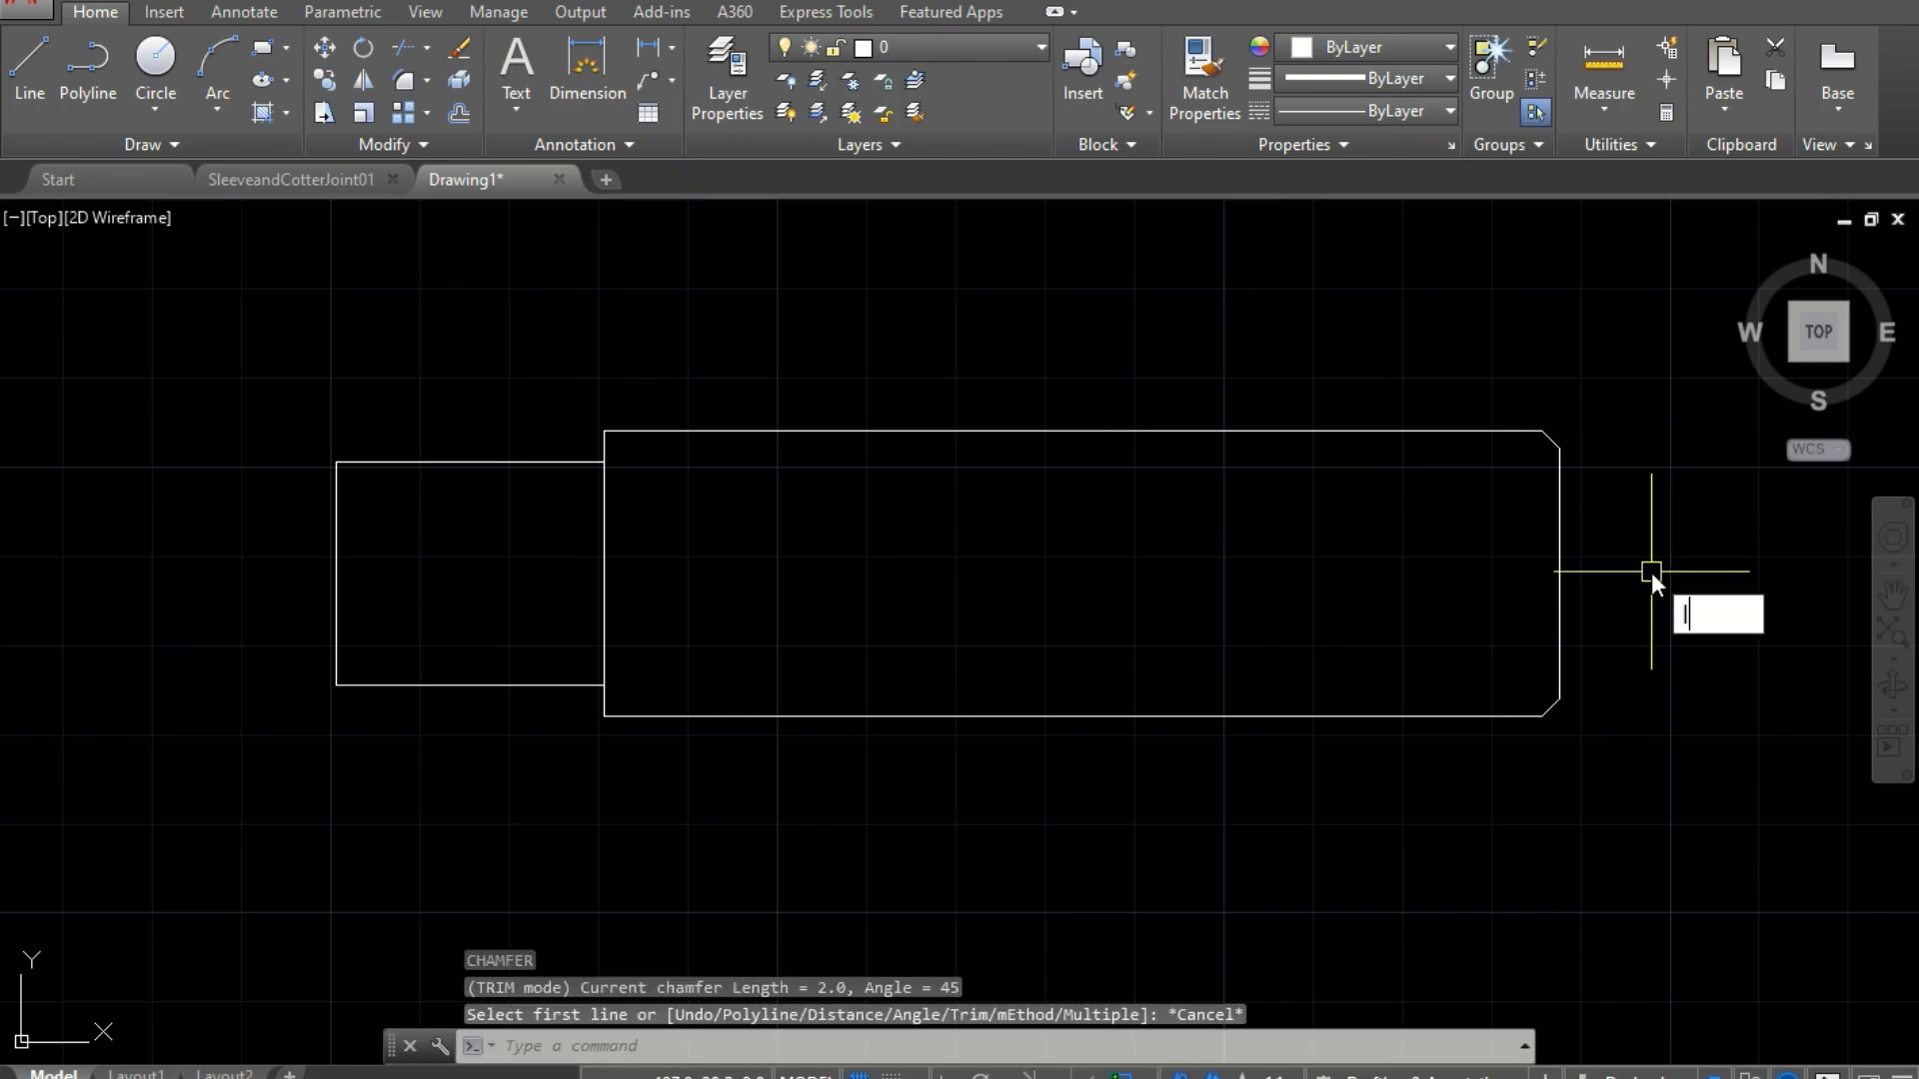
{"action": "key", "text": "Return"}
{"action": "left_click", "coordinate": [1541, 431]}
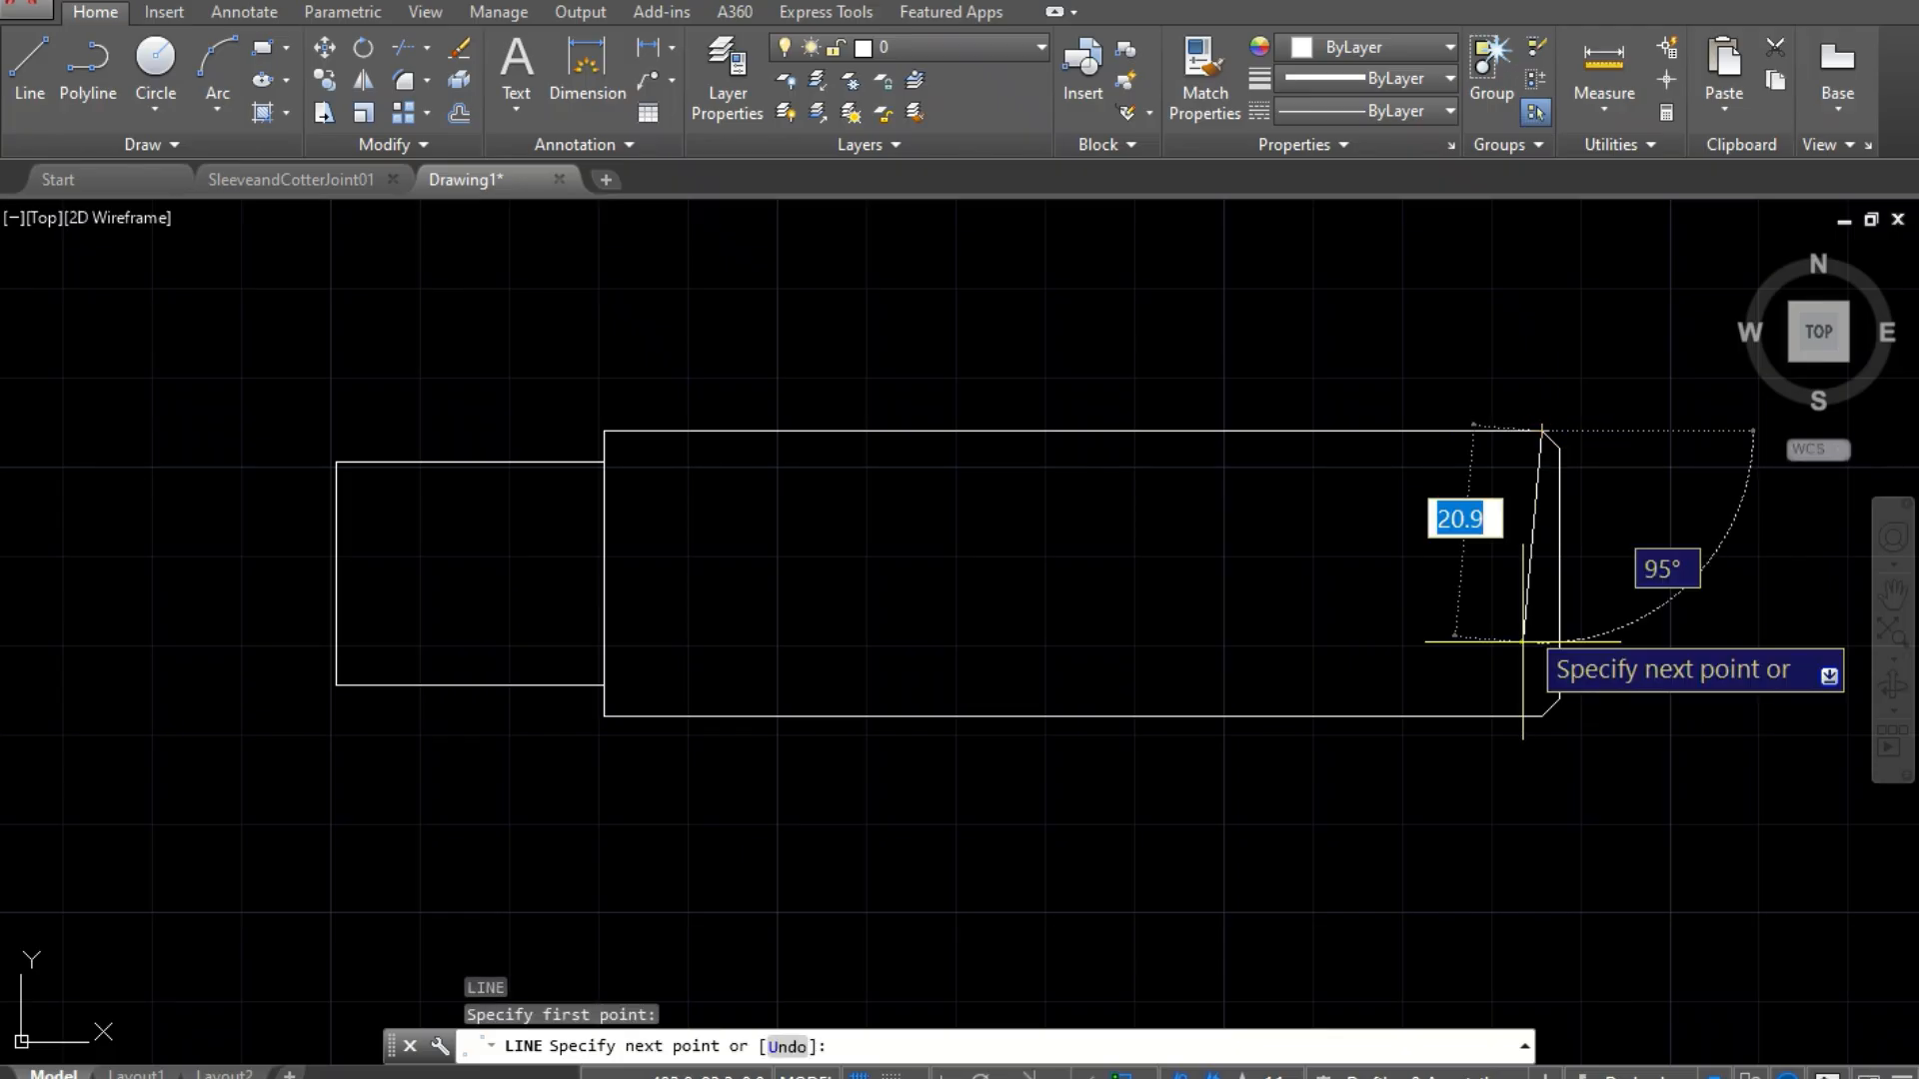
{"action": "left_click", "coordinate": [1541, 715]}
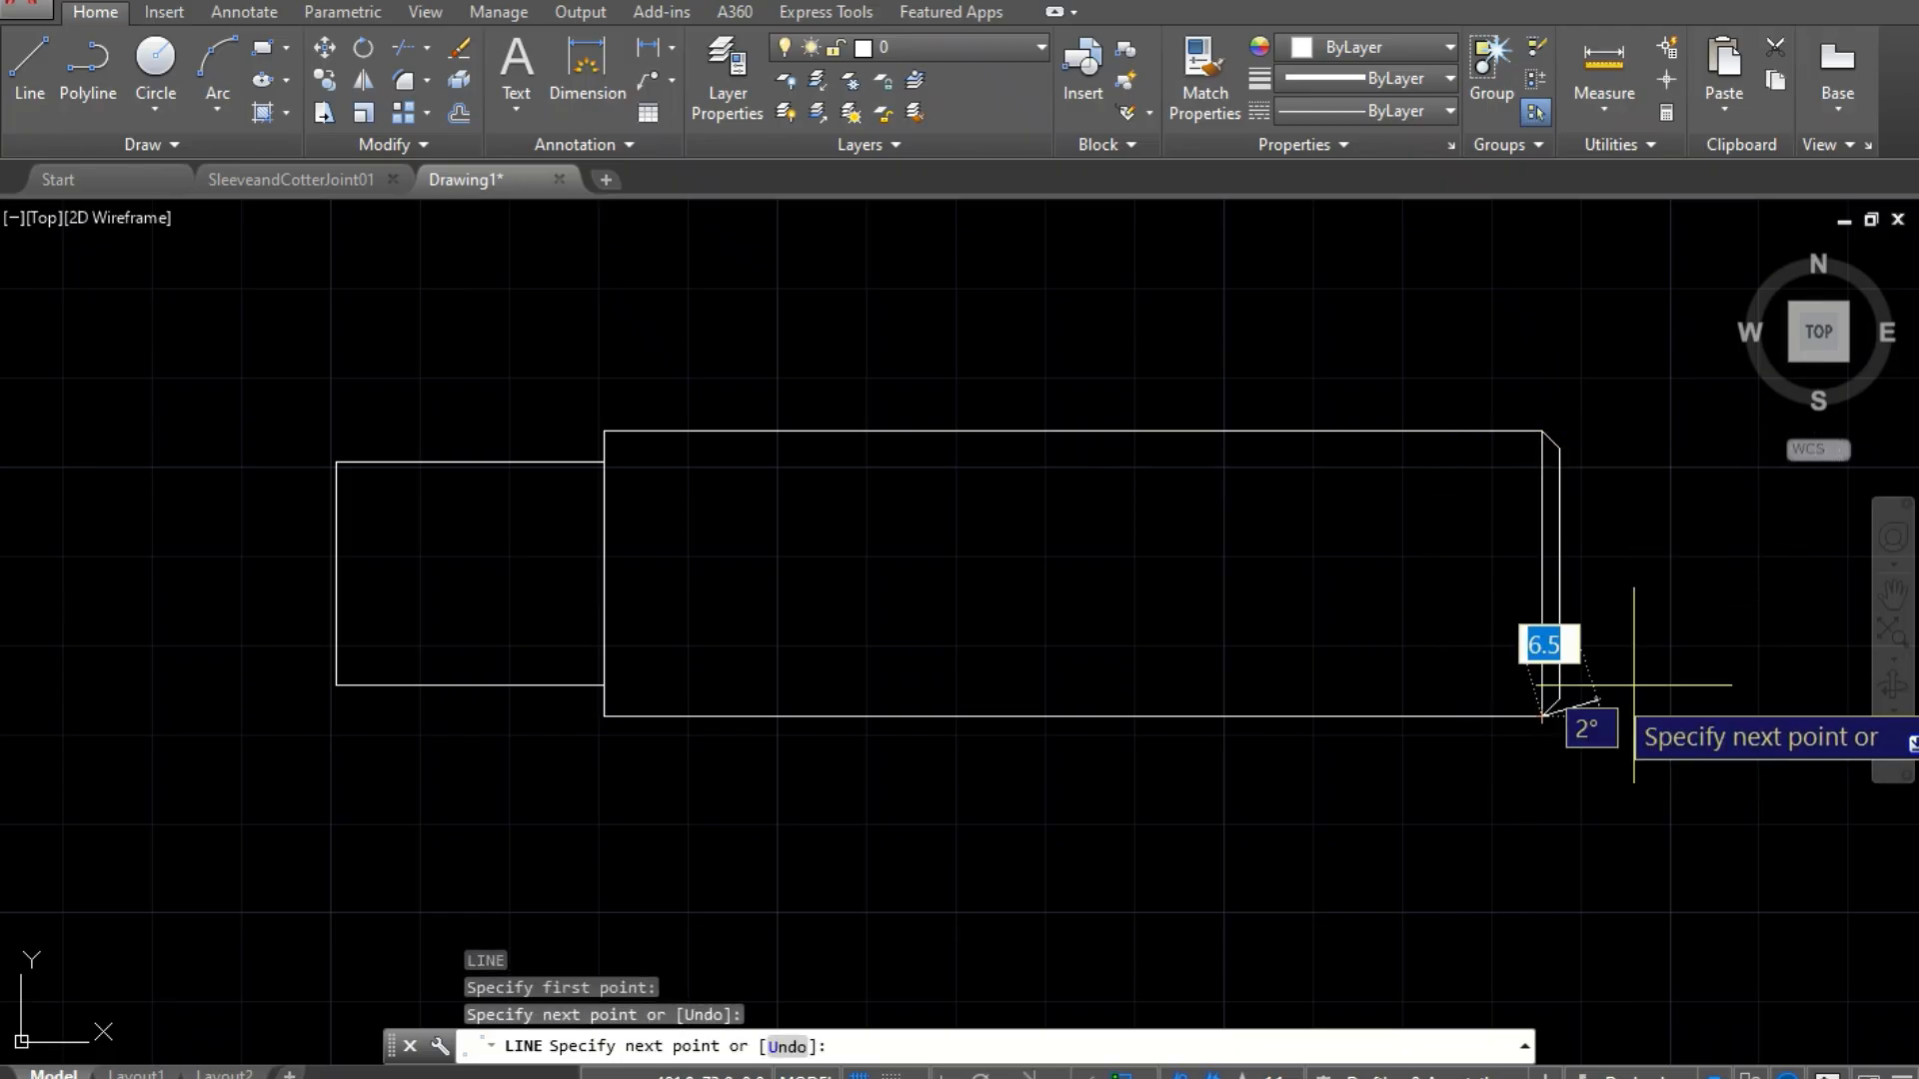
Step: End the Line command with the vertical line between the chamfers as its only segment
{"action": "key", "text": "Return"}
{"action": "scroll", "coordinate": [1715, 657], "scroll_direction": "up", "scroll_amount": 2}
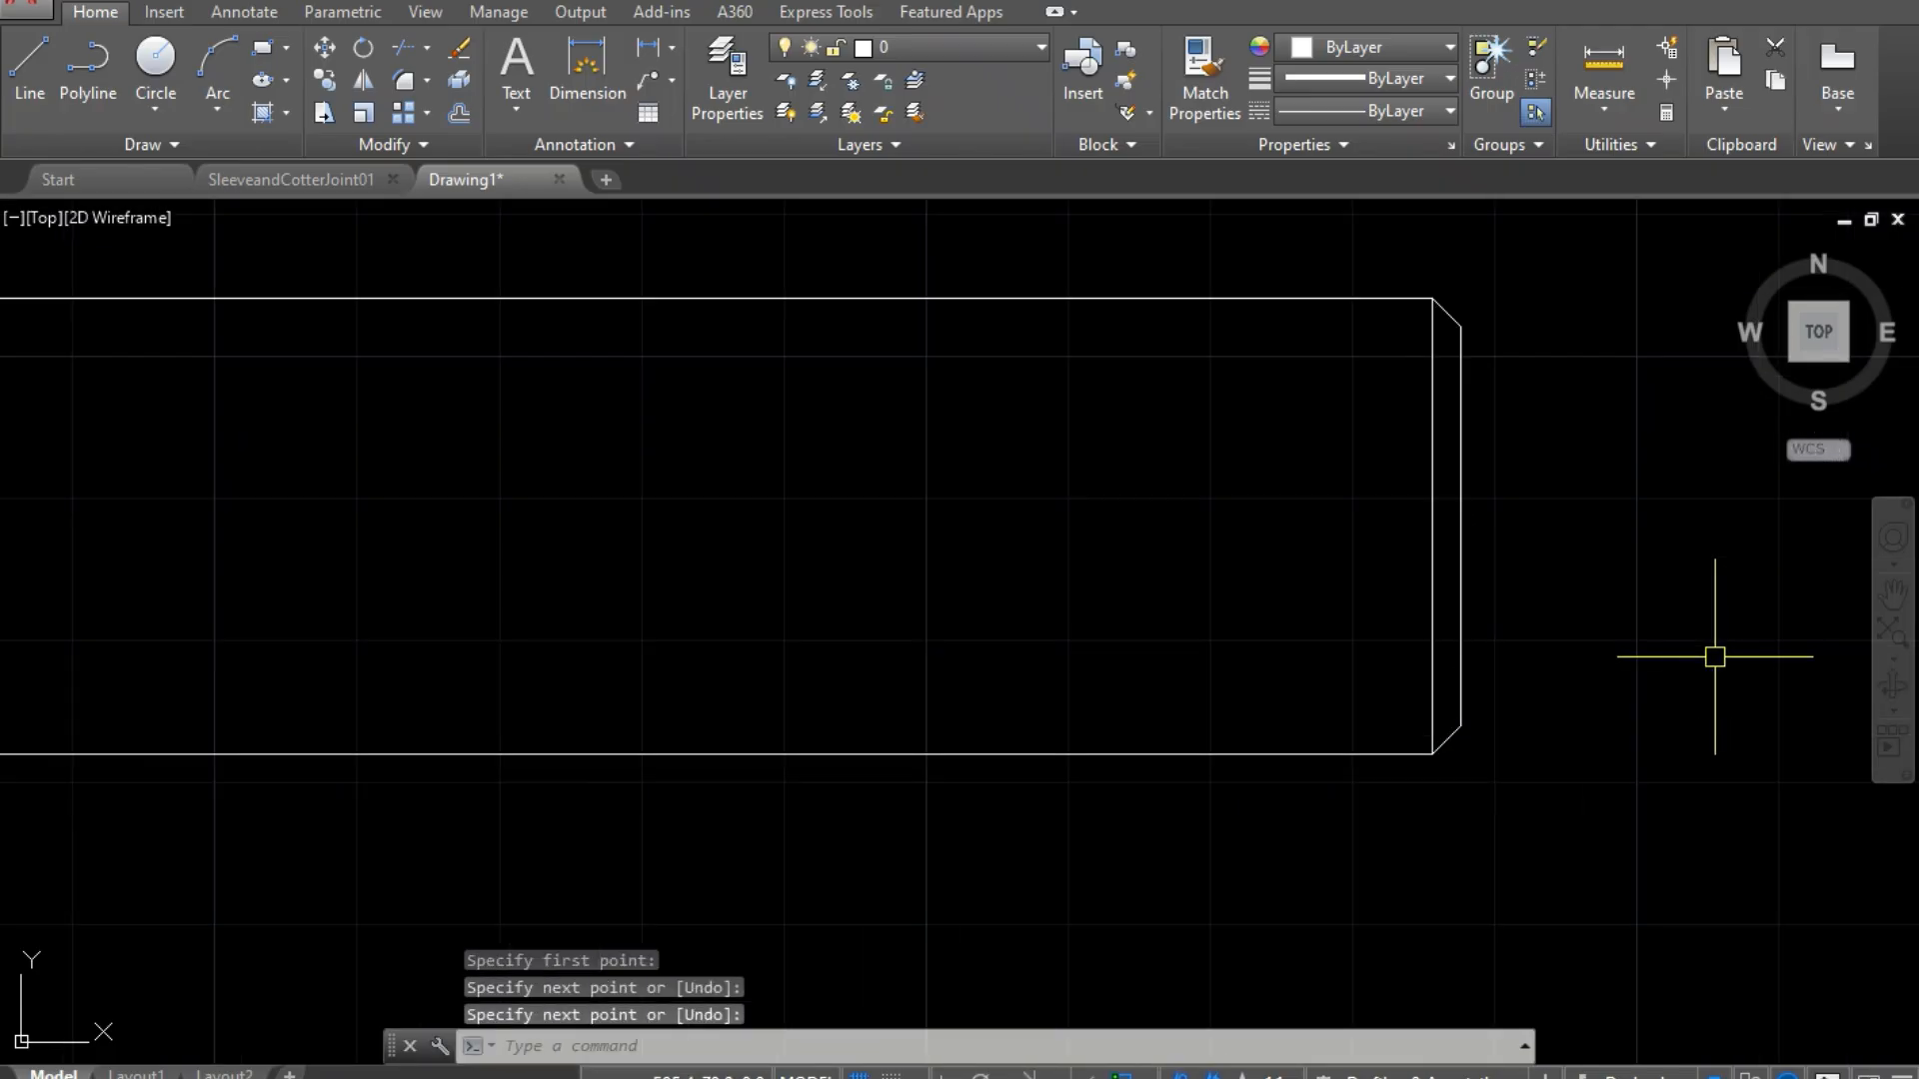
{"action": "scroll", "coordinate": [1715, 657], "scroll_direction": "down", "scroll_amount": 4}
{"action": "left_click", "coordinate": [805, 475]}
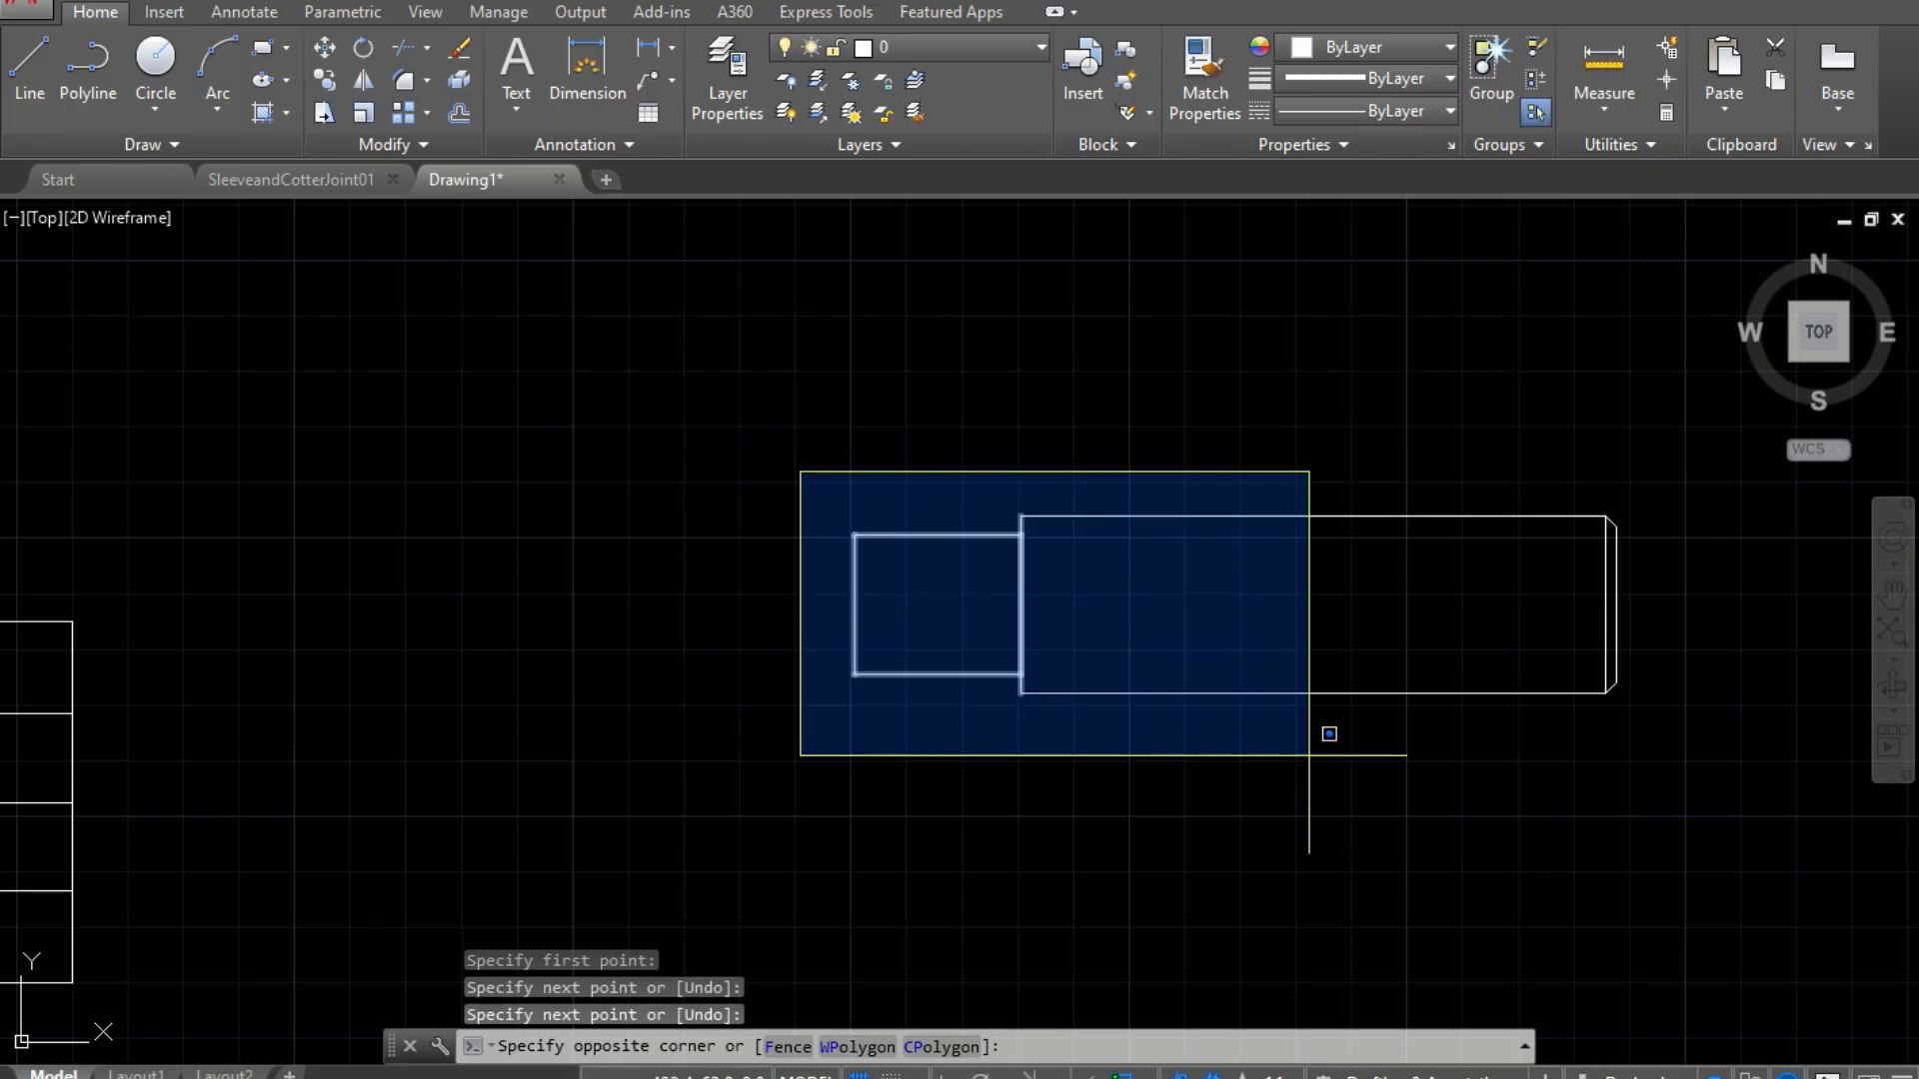
{"action": "left_click", "coordinate": [1691, 758]}
{"action": "key", "text": "Escape"}
{"action": "key", "text": "Escape"}
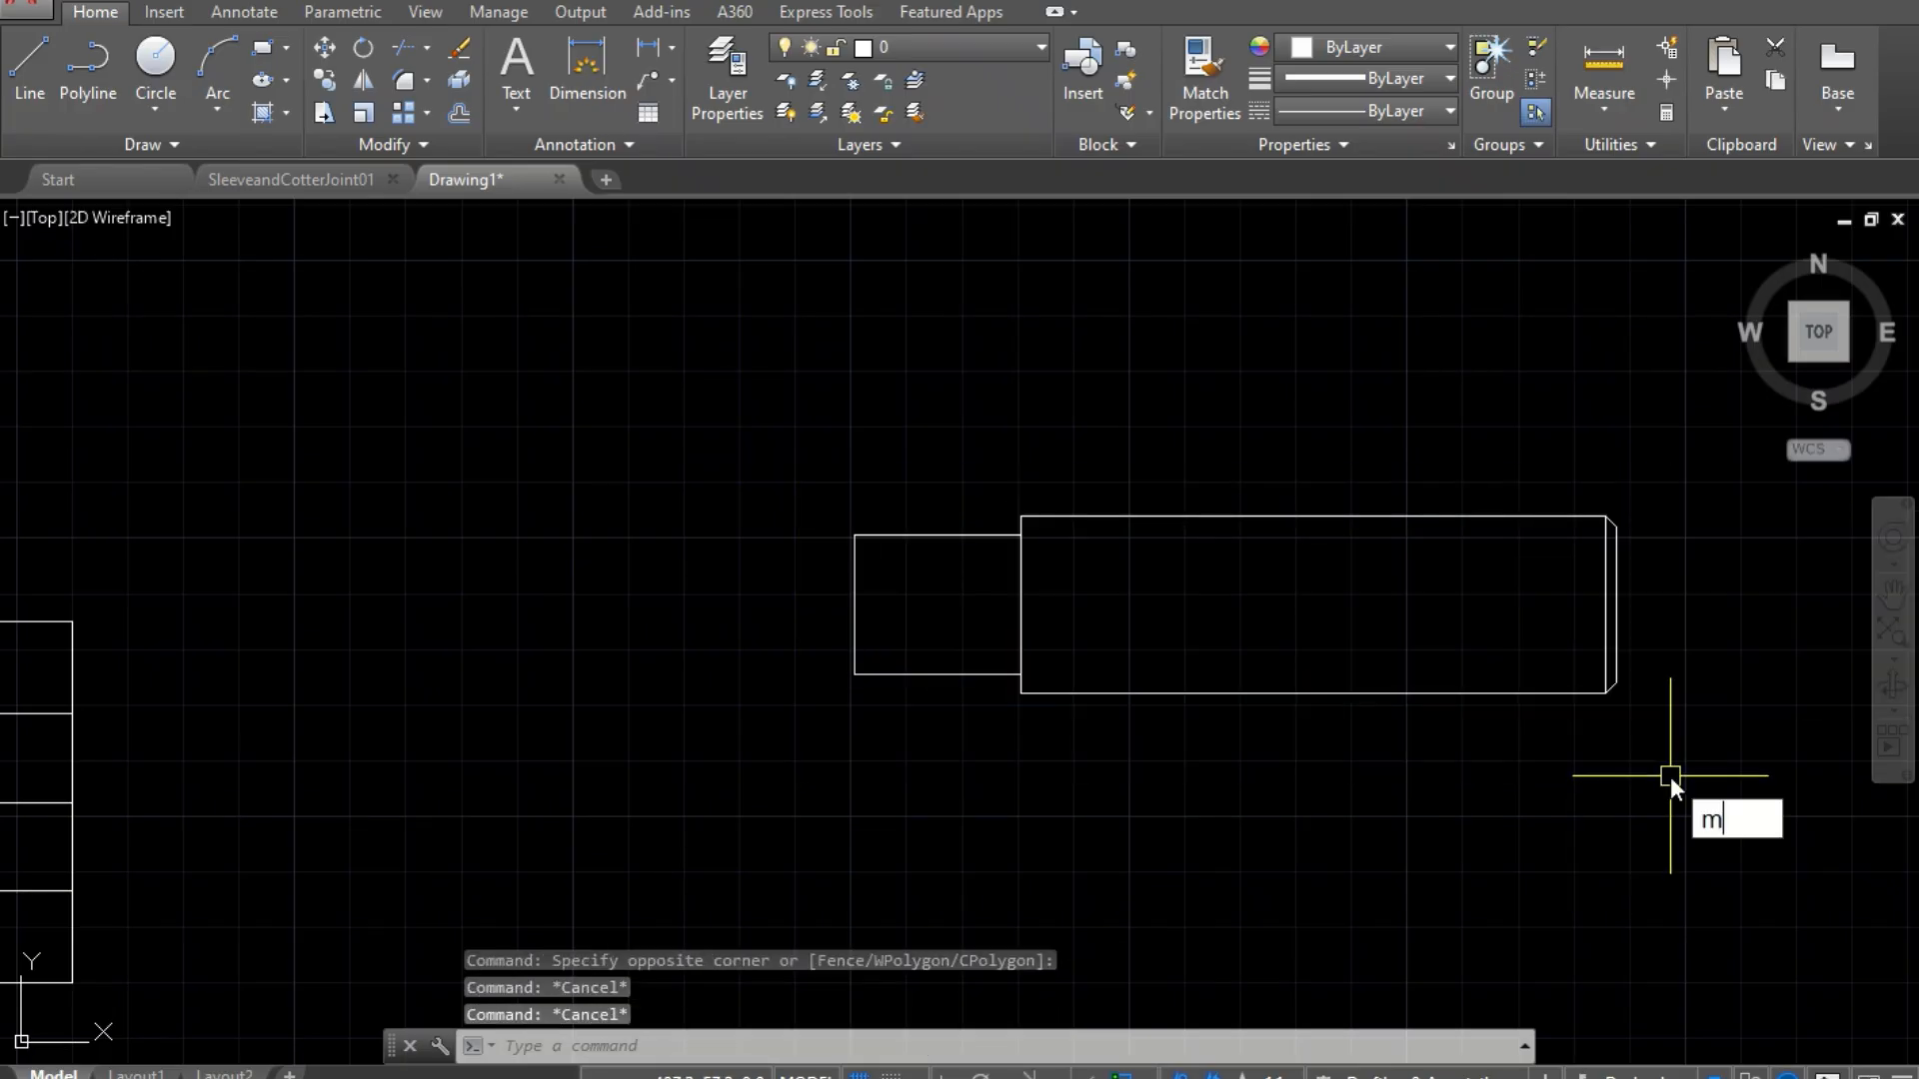
Step: Move the whole stepped shaft by the midpoint of its chamfered right end onto the midpoint of the sleeve's horizontal centreline
{"action": "key", "text": "Return"}
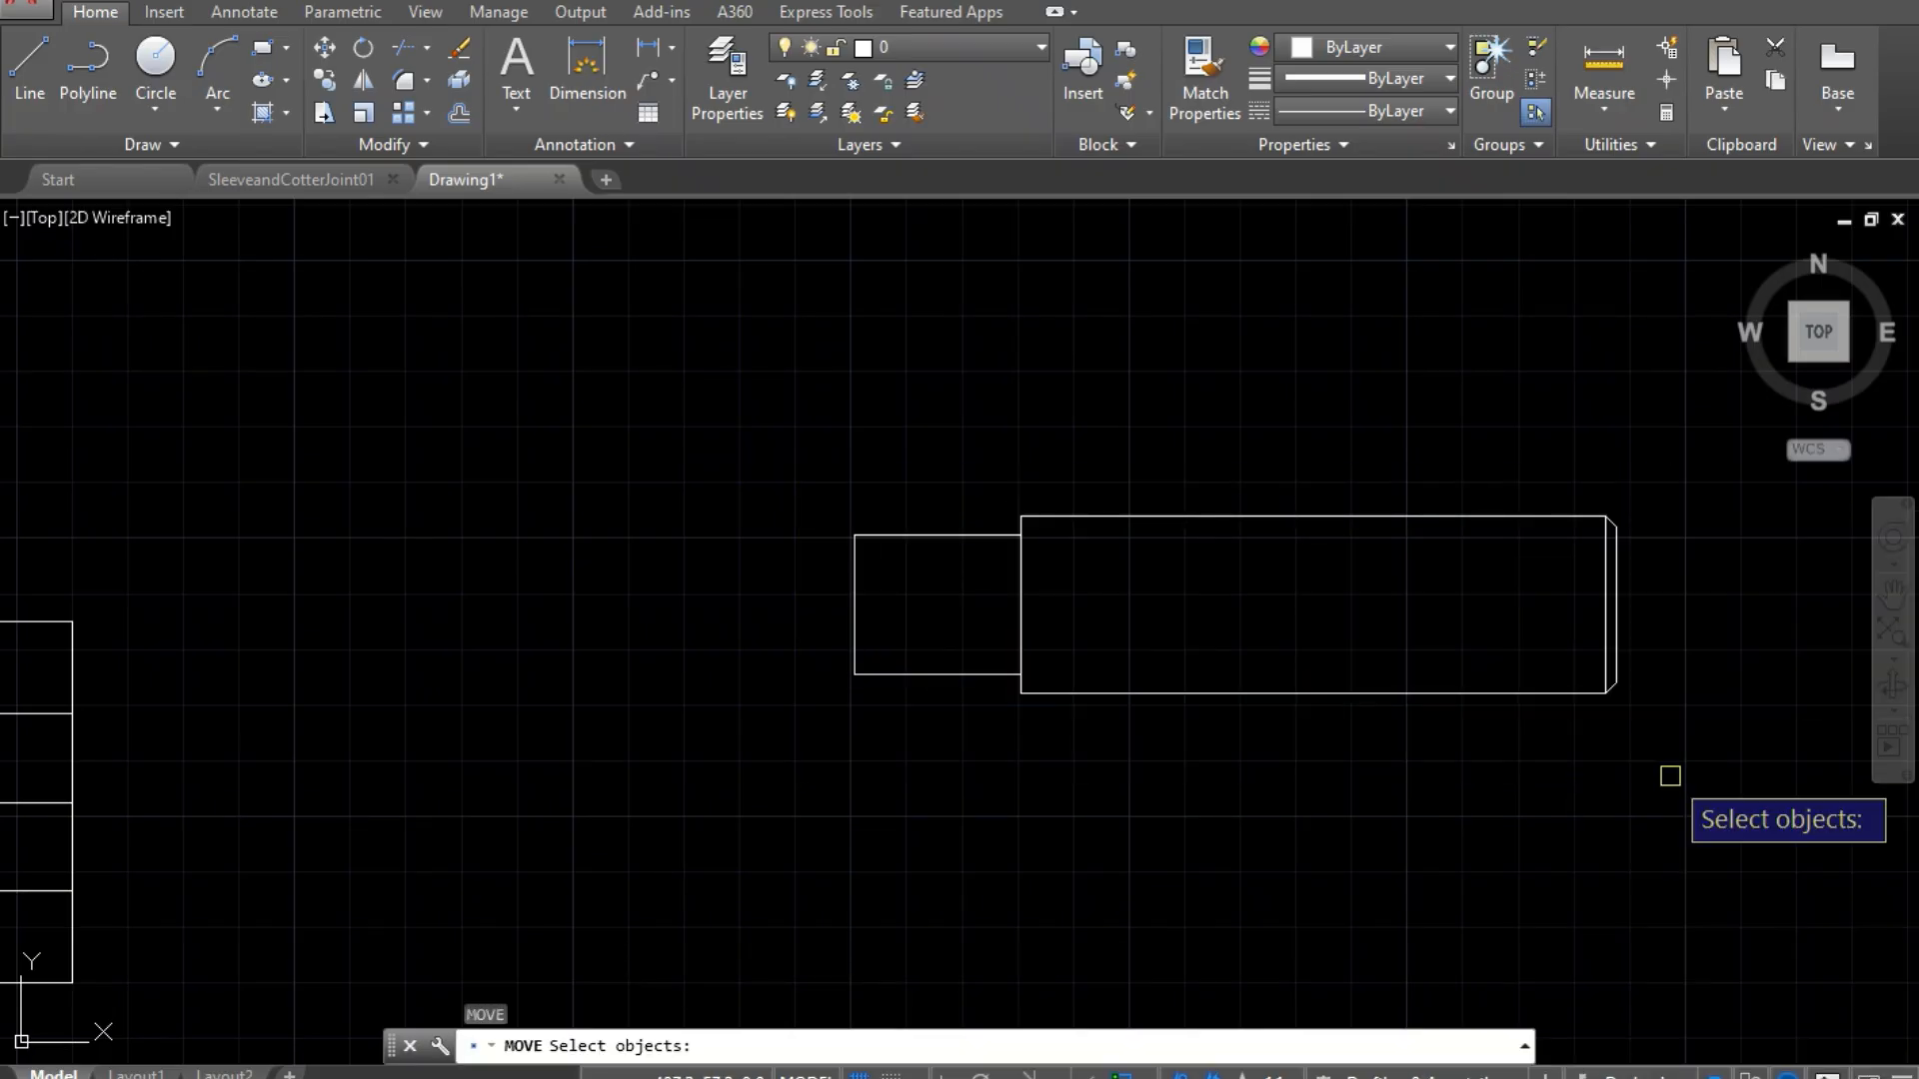
{"action": "left_click", "coordinate": [740, 387]}
{"action": "left_click", "coordinate": [1756, 841]}
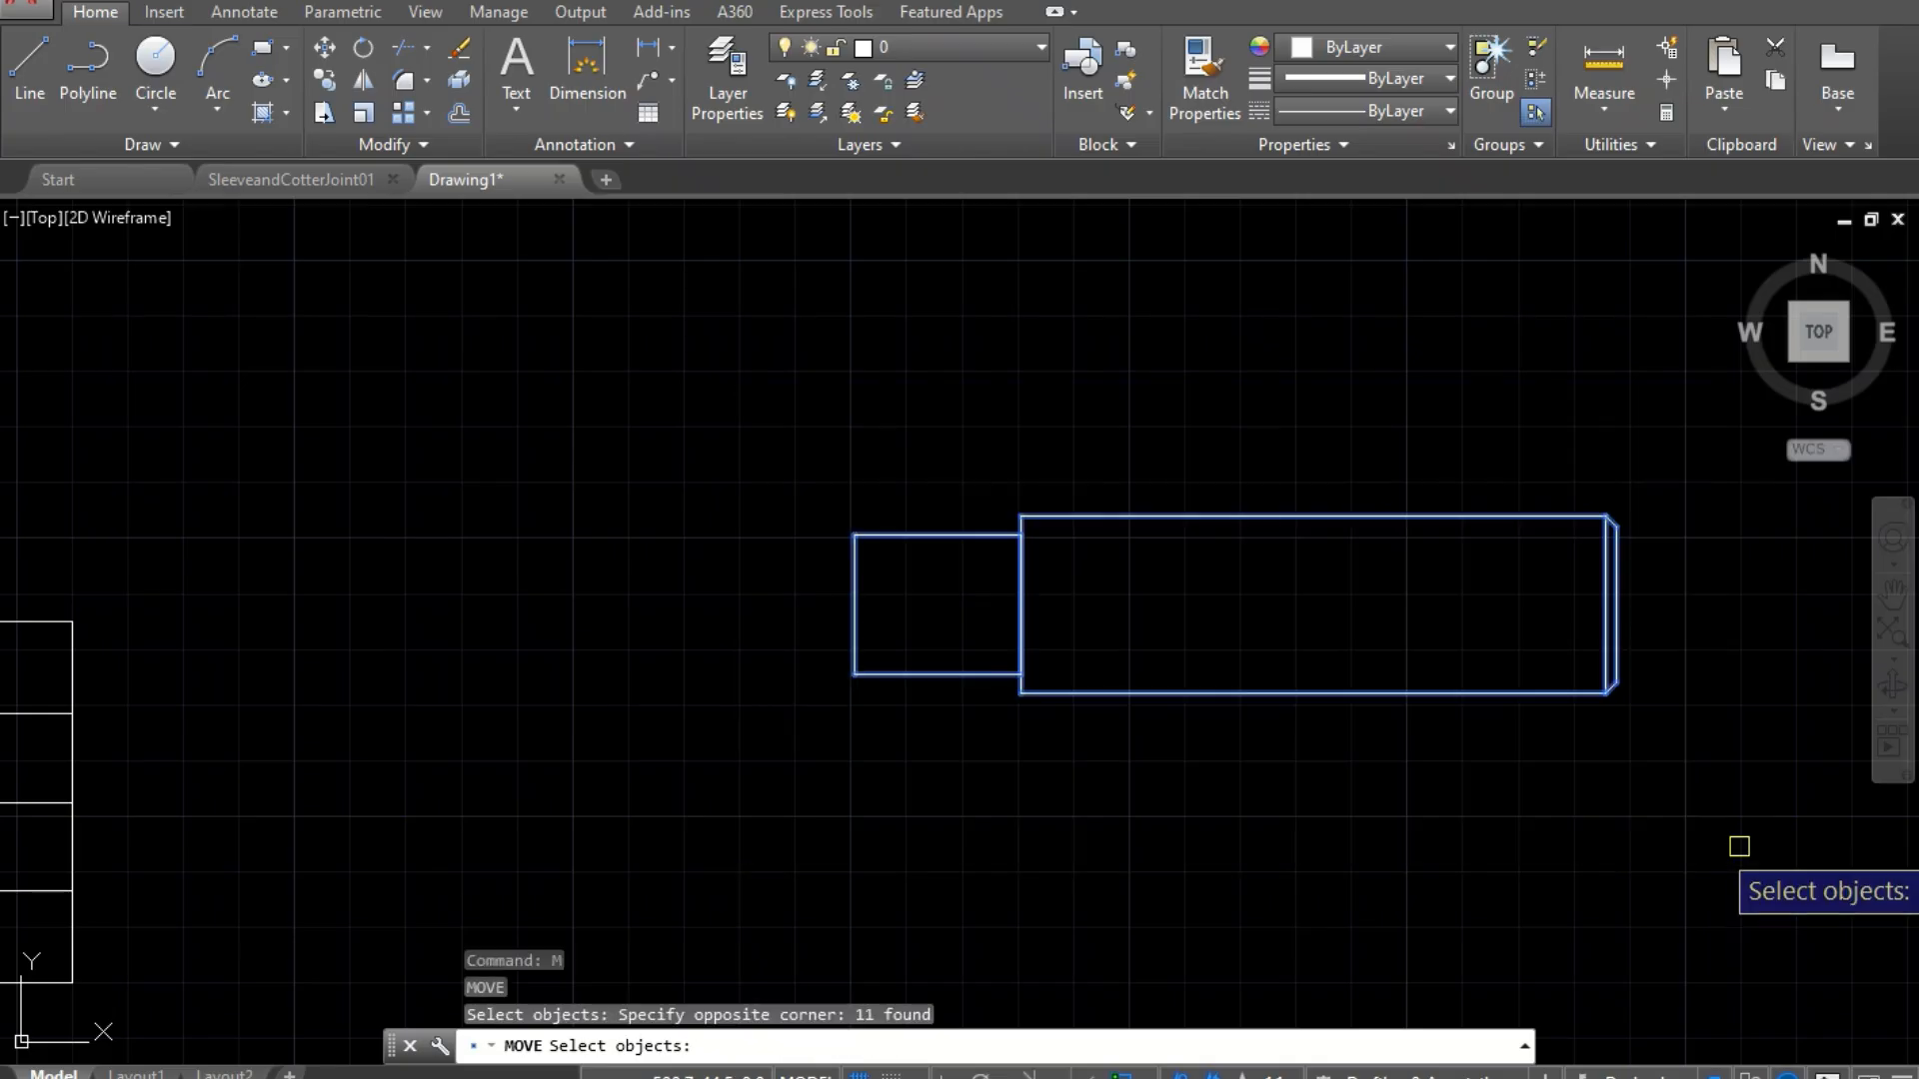
{"action": "key", "text": "Return"}
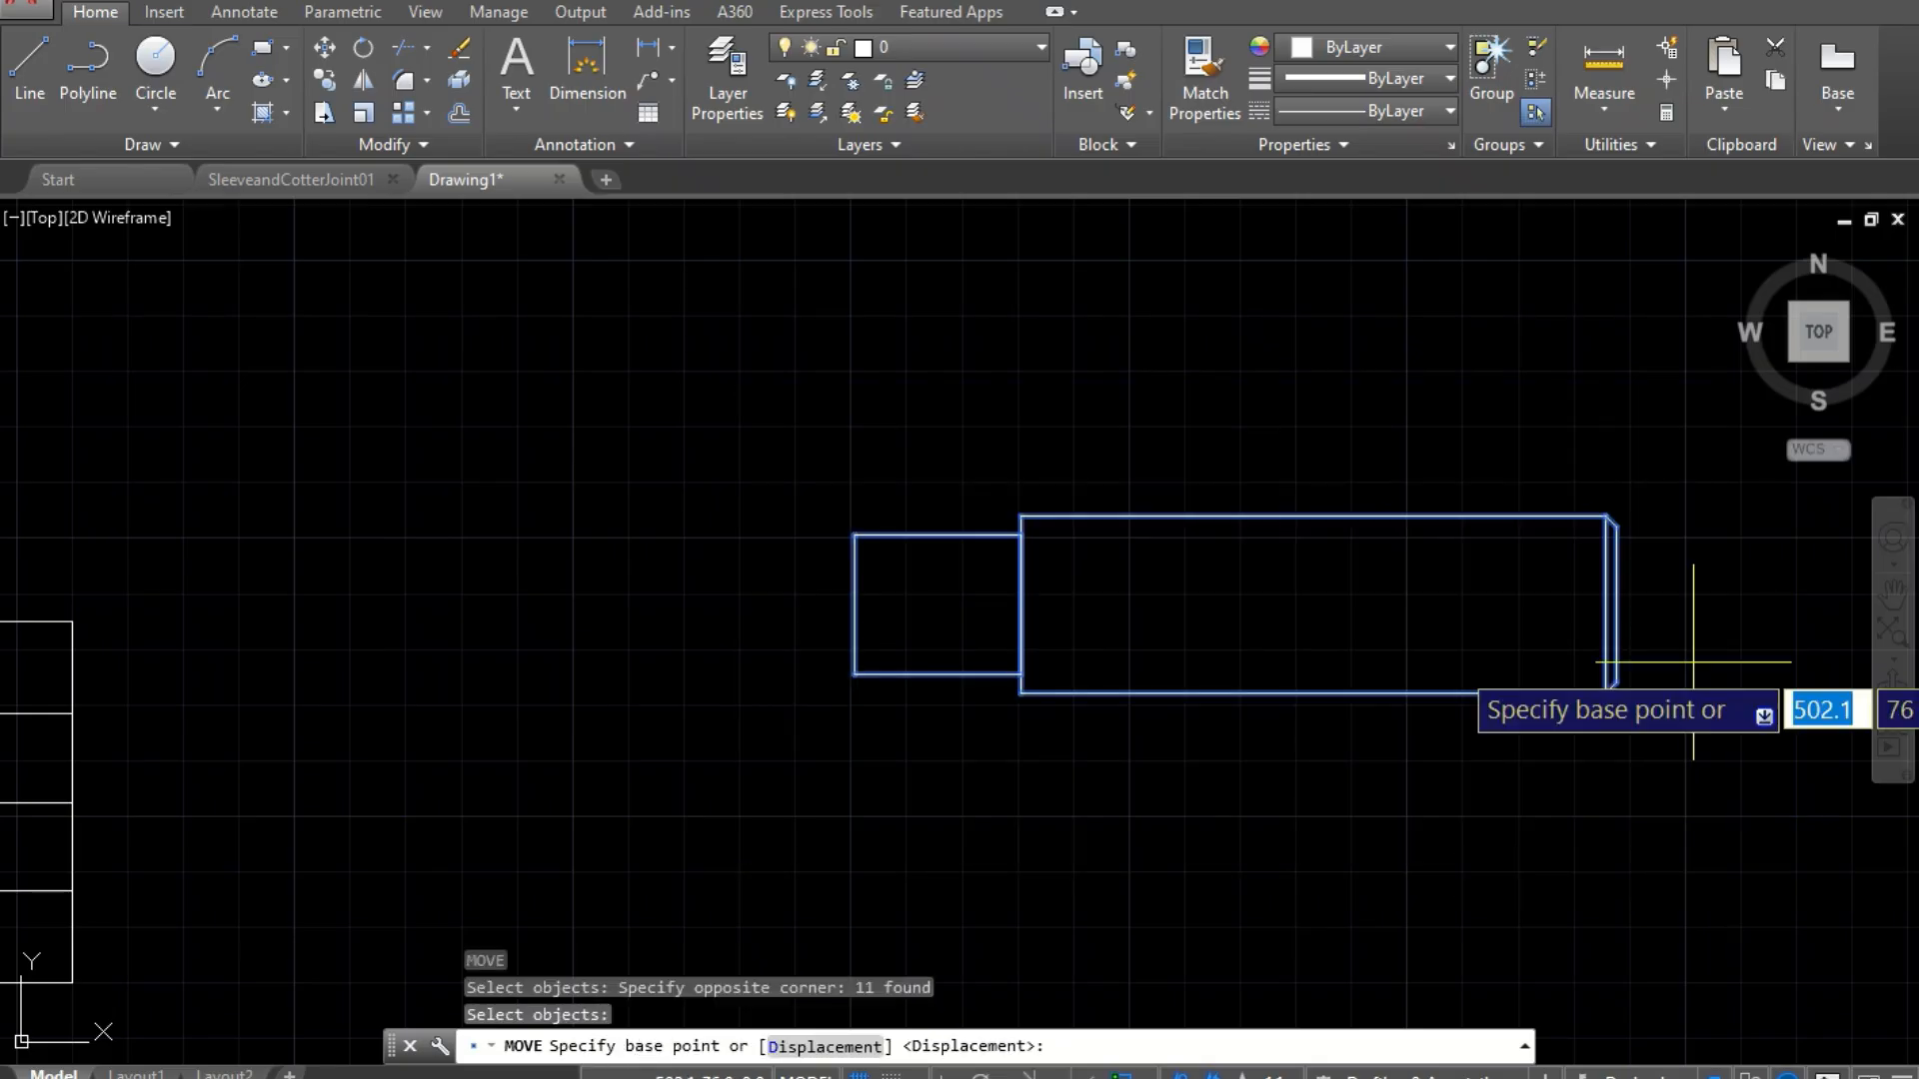
{"action": "left_click", "coordinate": [1616, 605]}
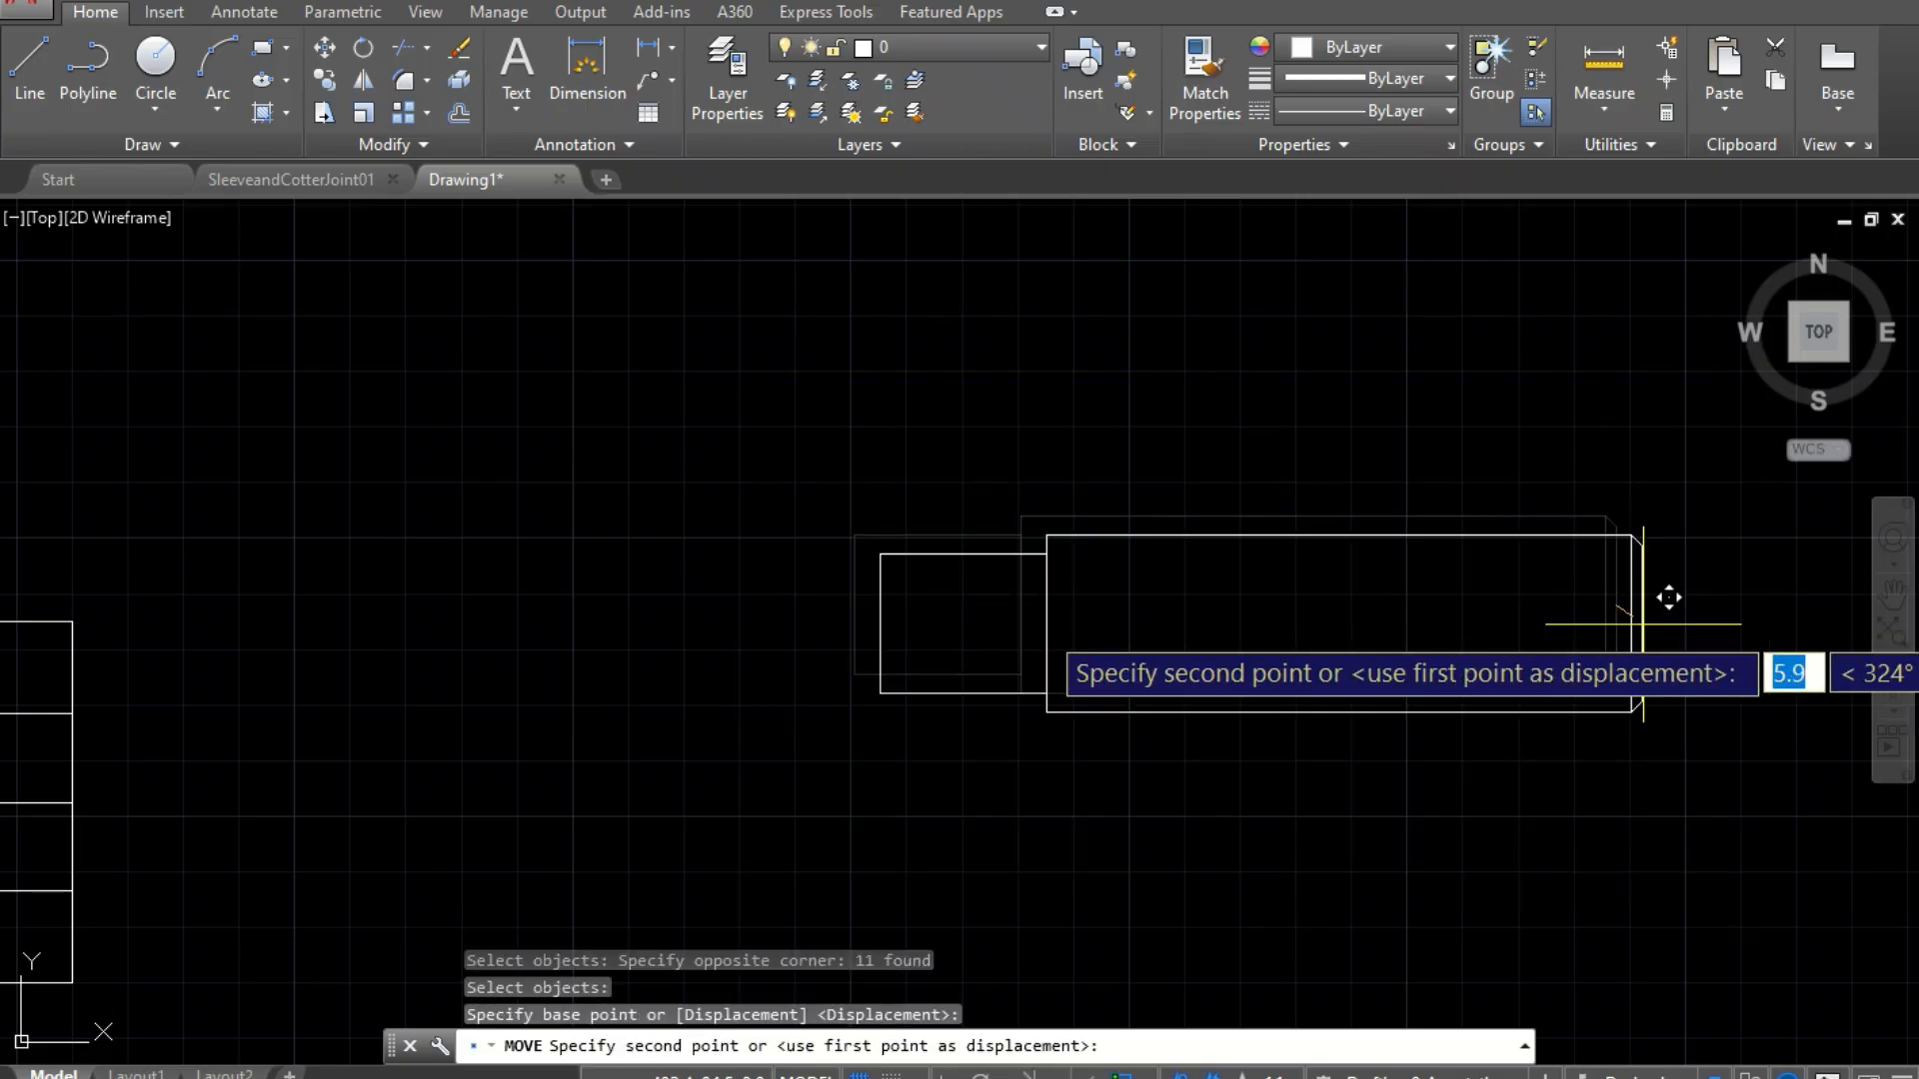
{"action": "scroll", "coordinate": [1628, 762], "scroll_direction": "down", "scroll_amount": 4}
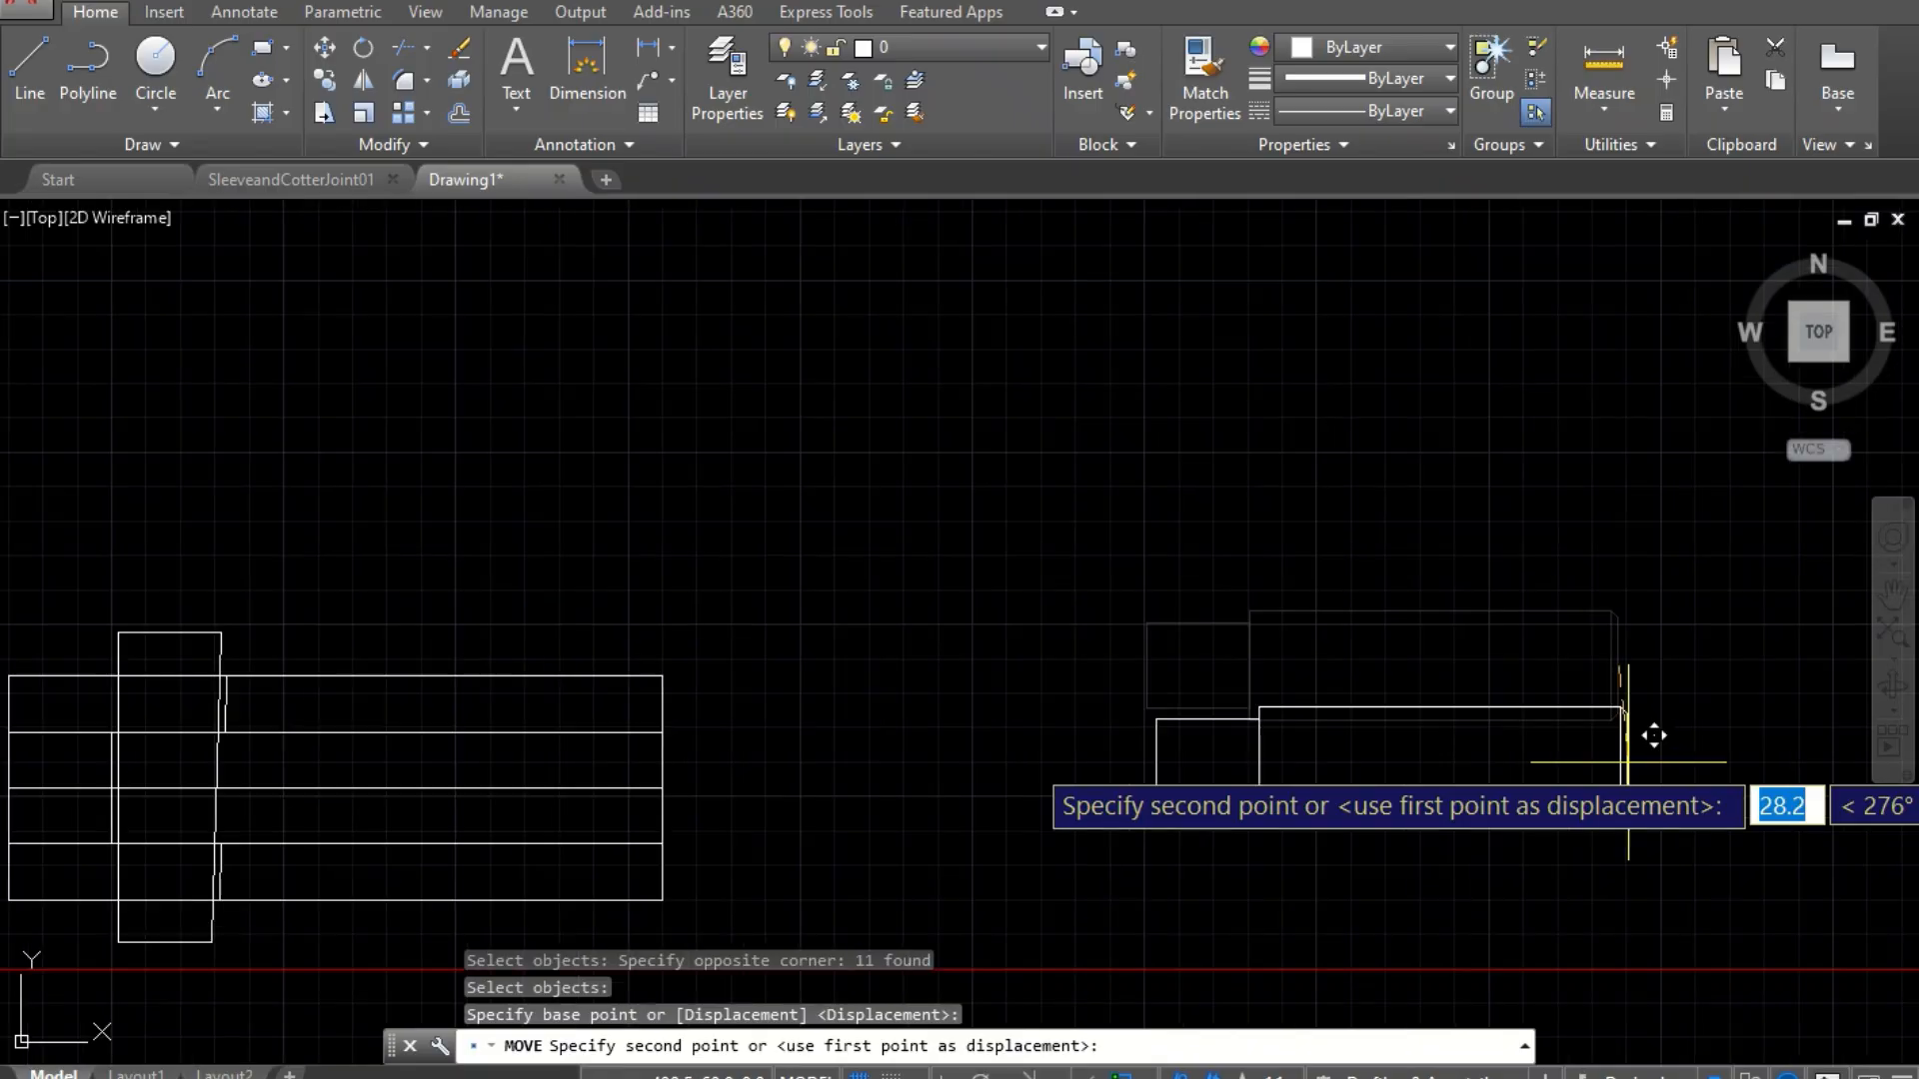
{"action": "scroll", "coordinate": [994, 797], "scroll_direction": "up", "scroll_amount": 5}
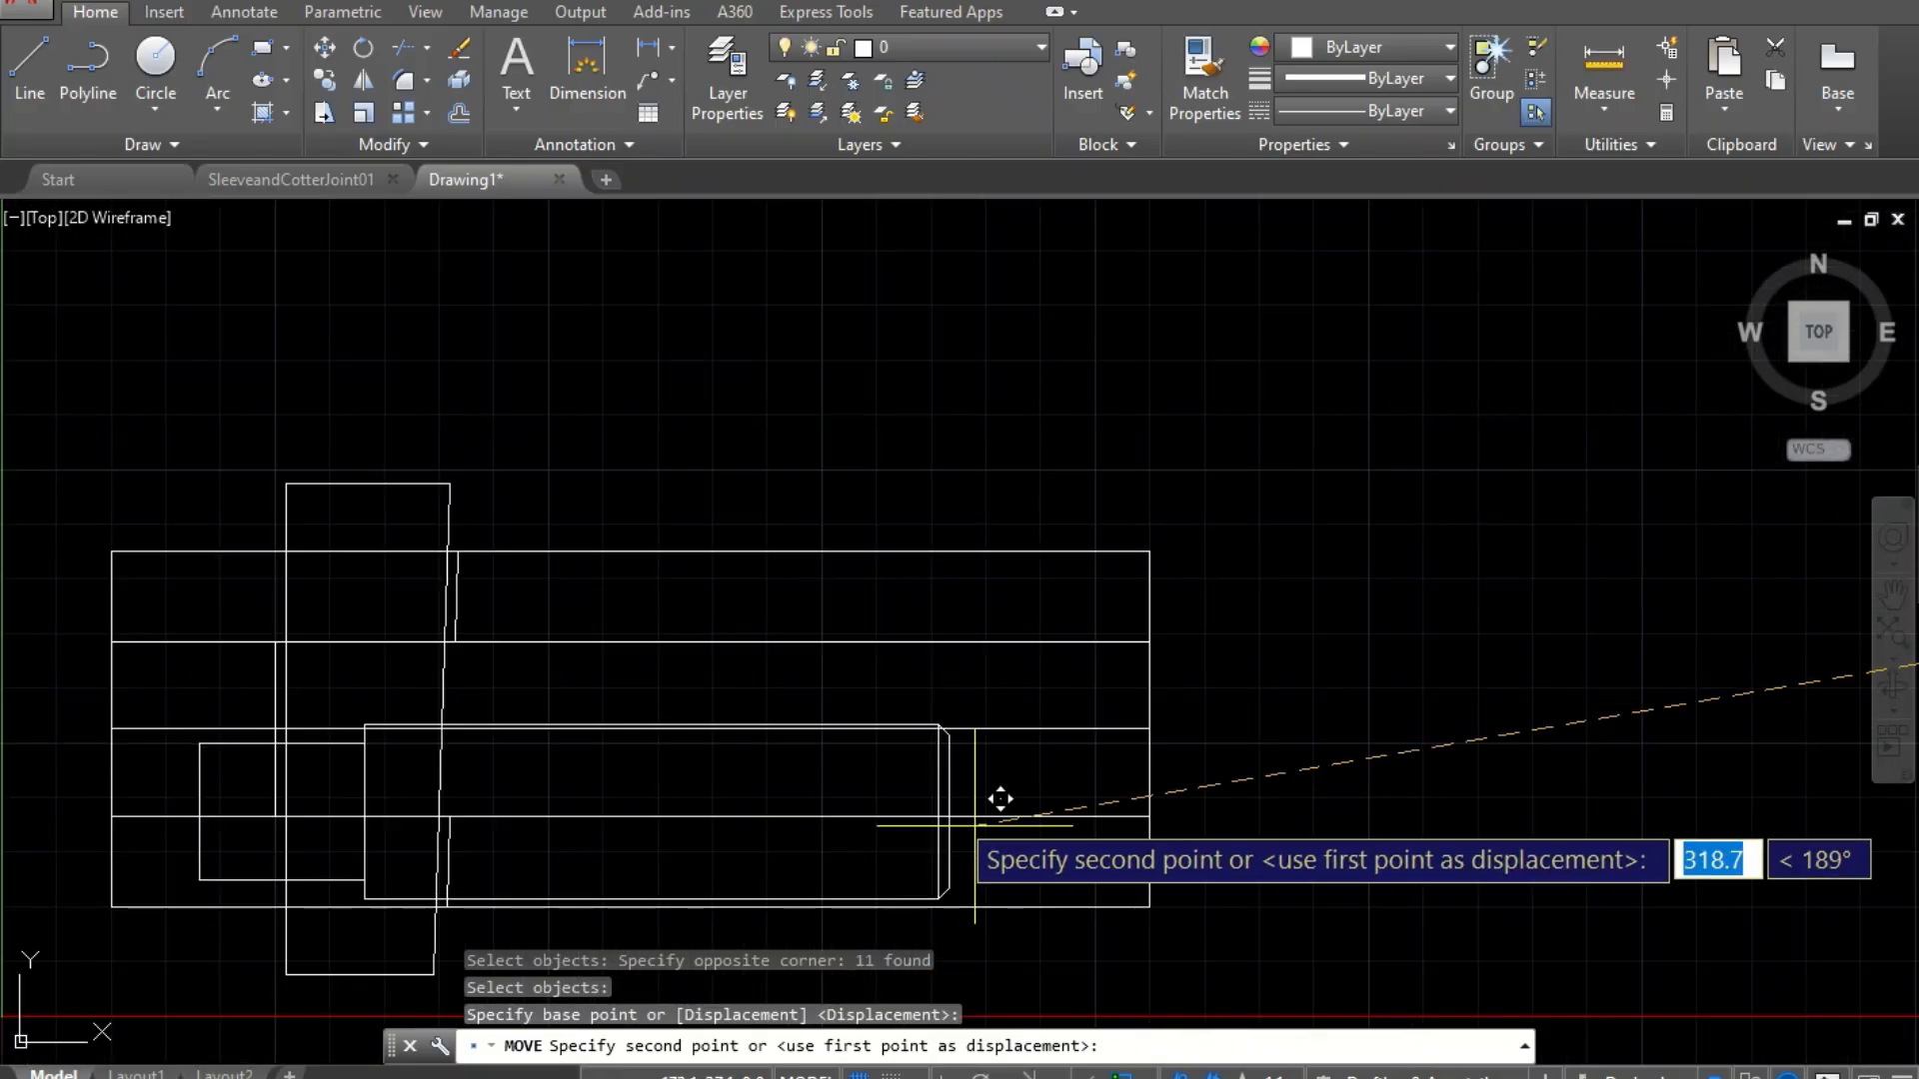
{"action": "scroll", "coordinate": [1187, 743], "scroll_direction": "down", "scroll_amount": 6}
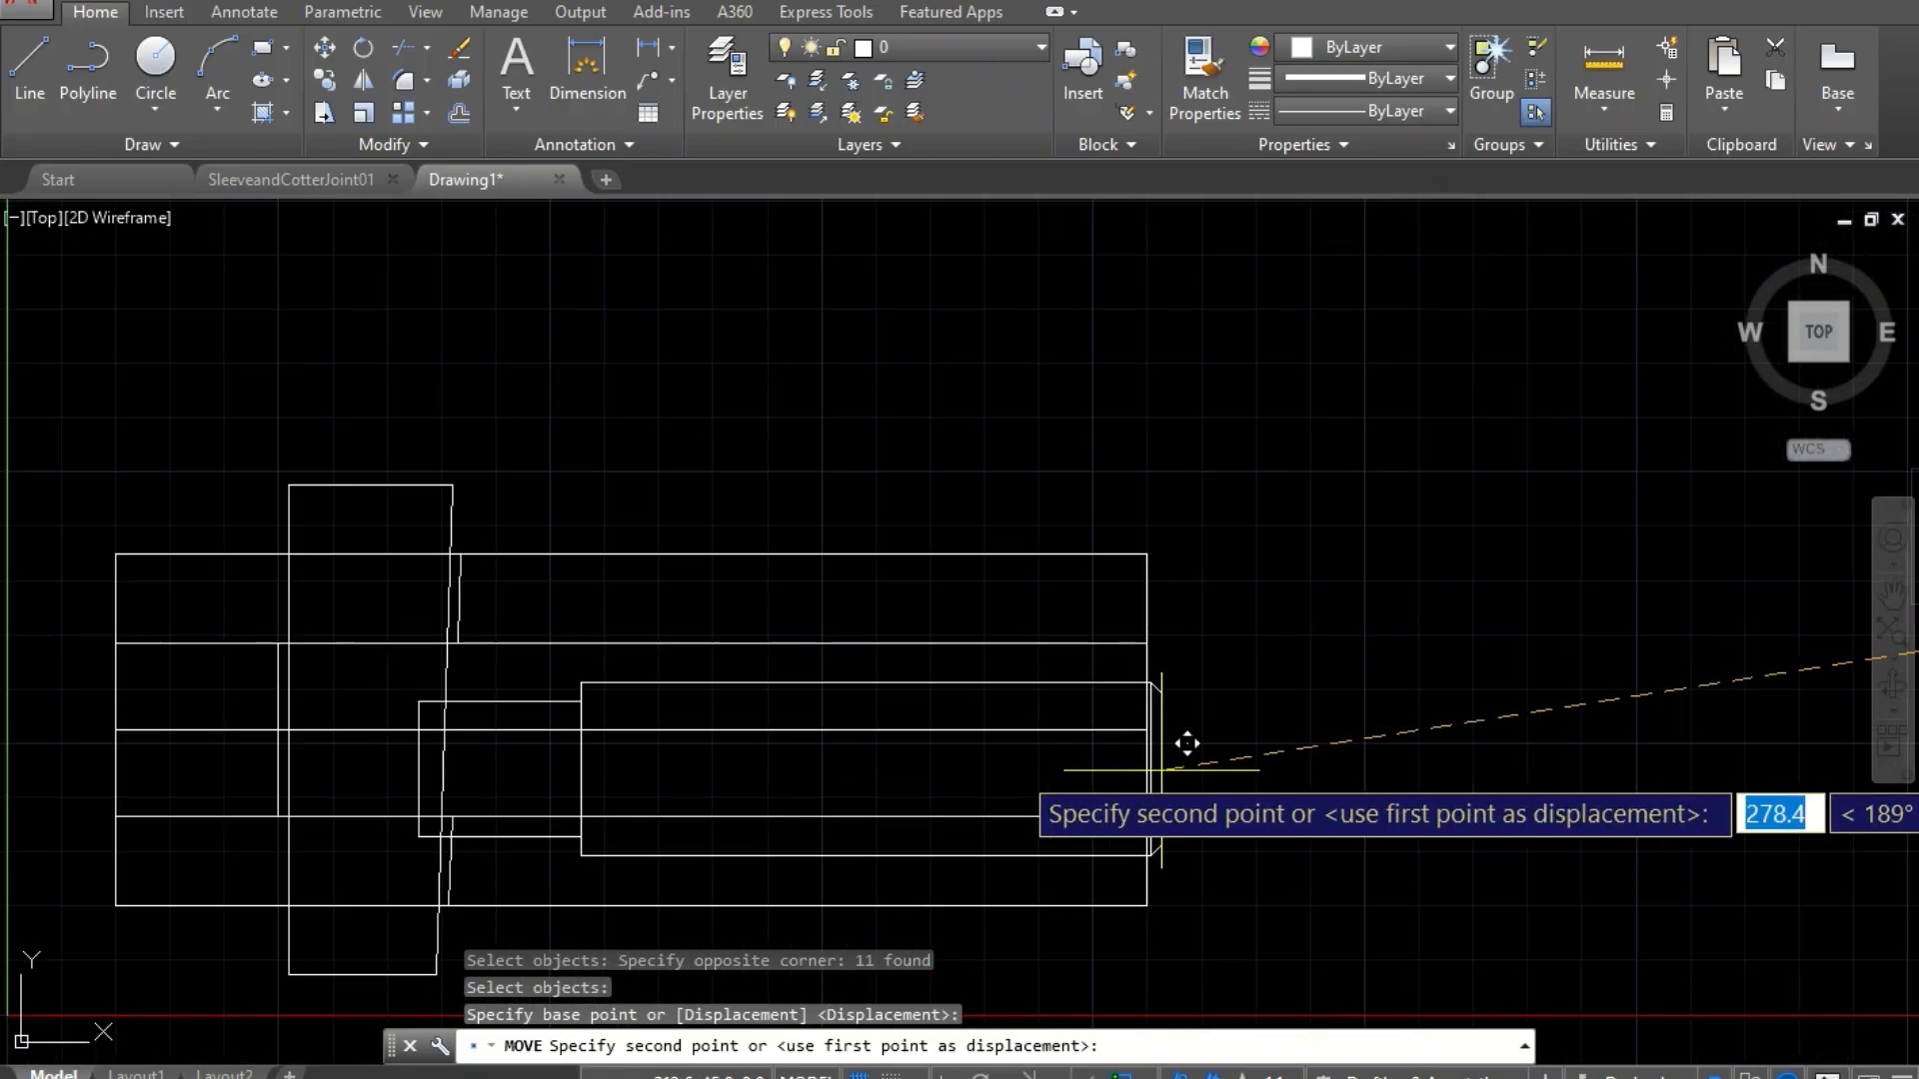
{"action": "scroll", "coordinate": [879, 792], "scroll_direction": "up", "scroll_amount": 4}
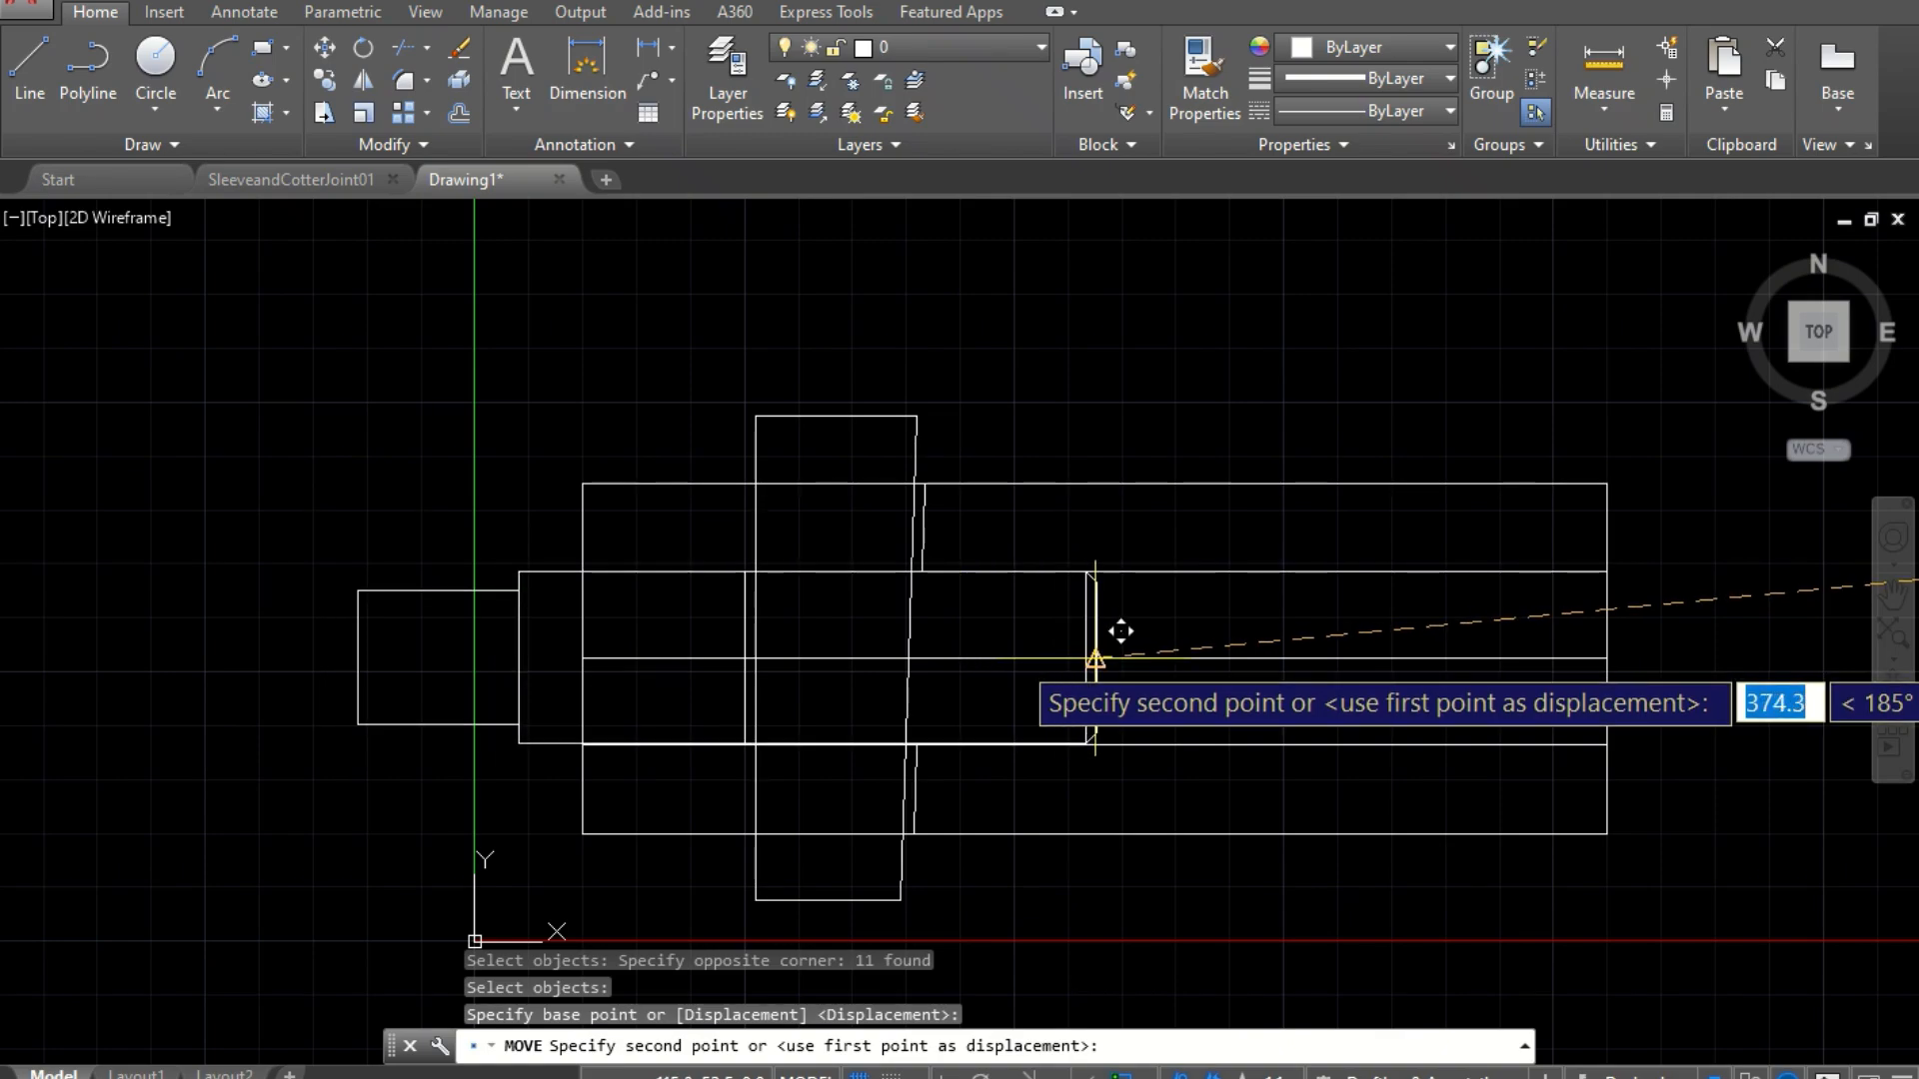
{"action": "left_click", "coordinate": [1120, 631]}
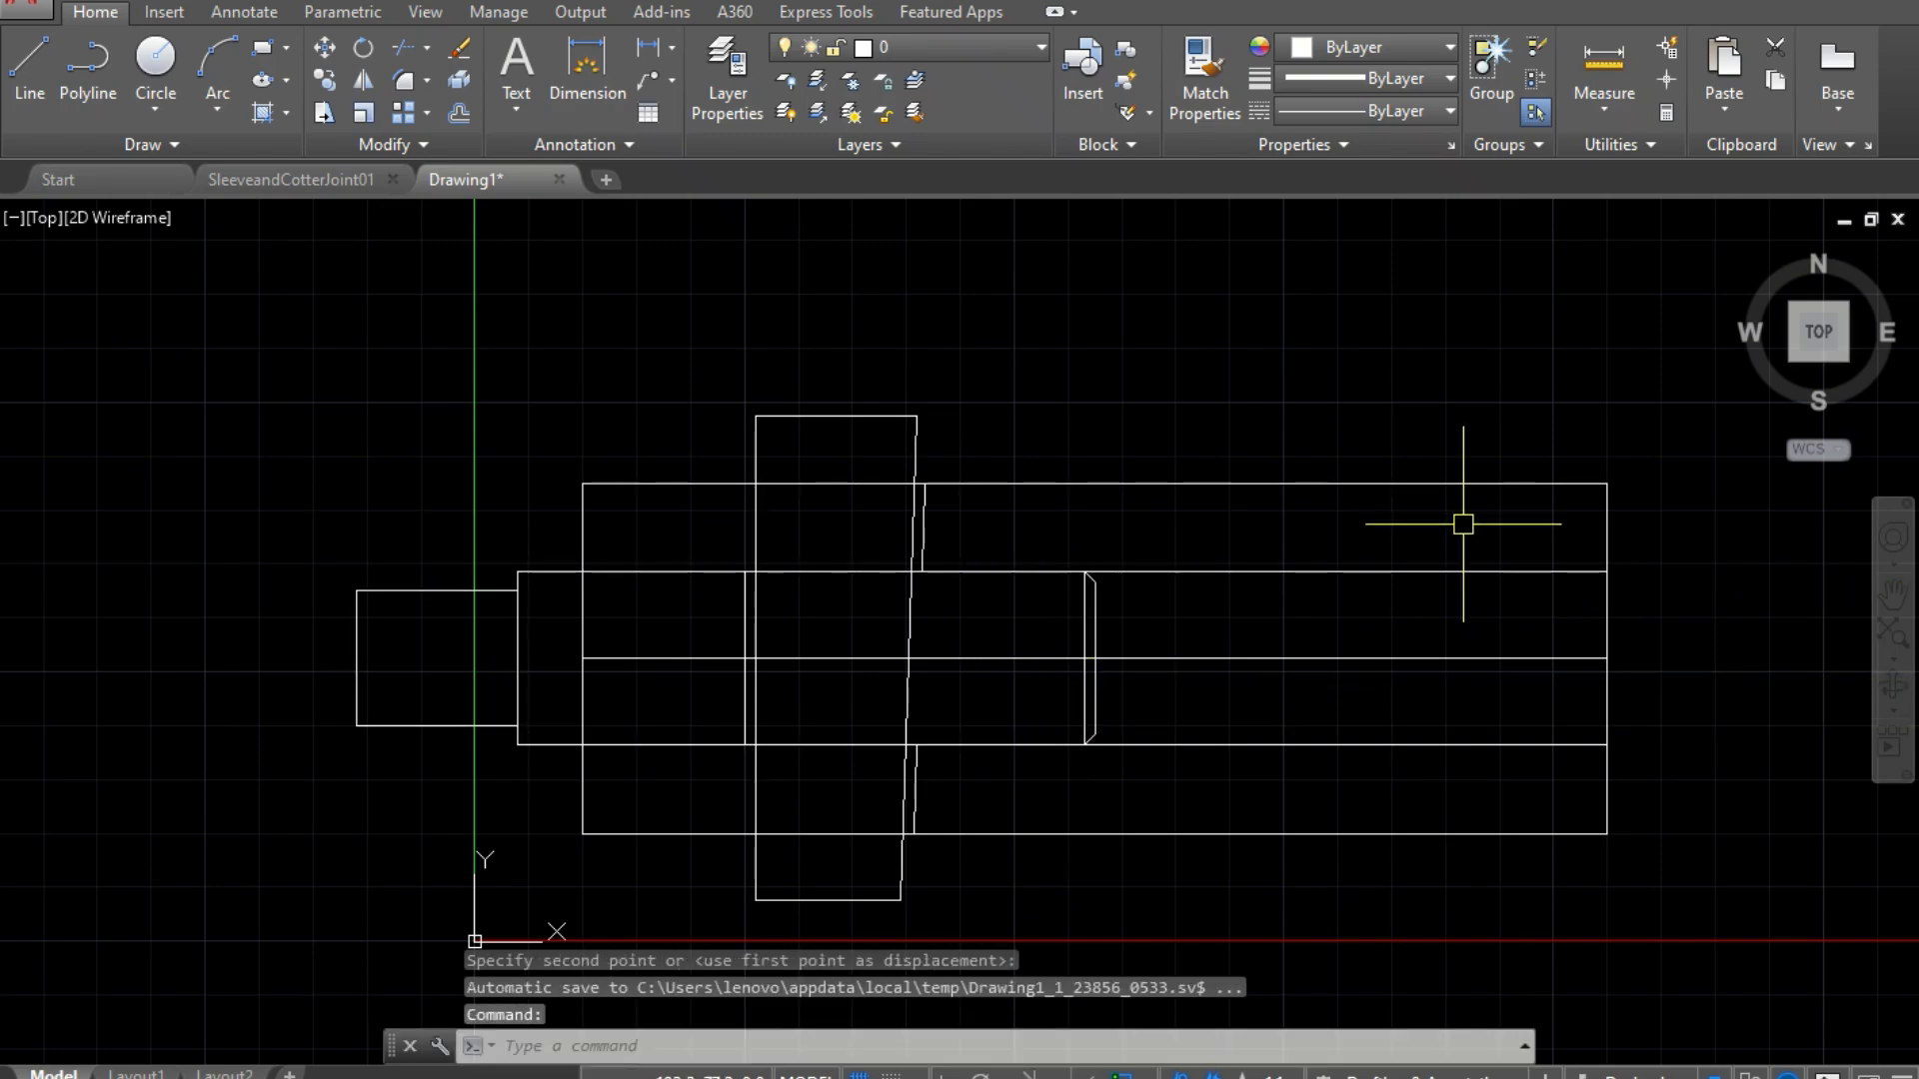
{"action": "key", "text": "Escape"}
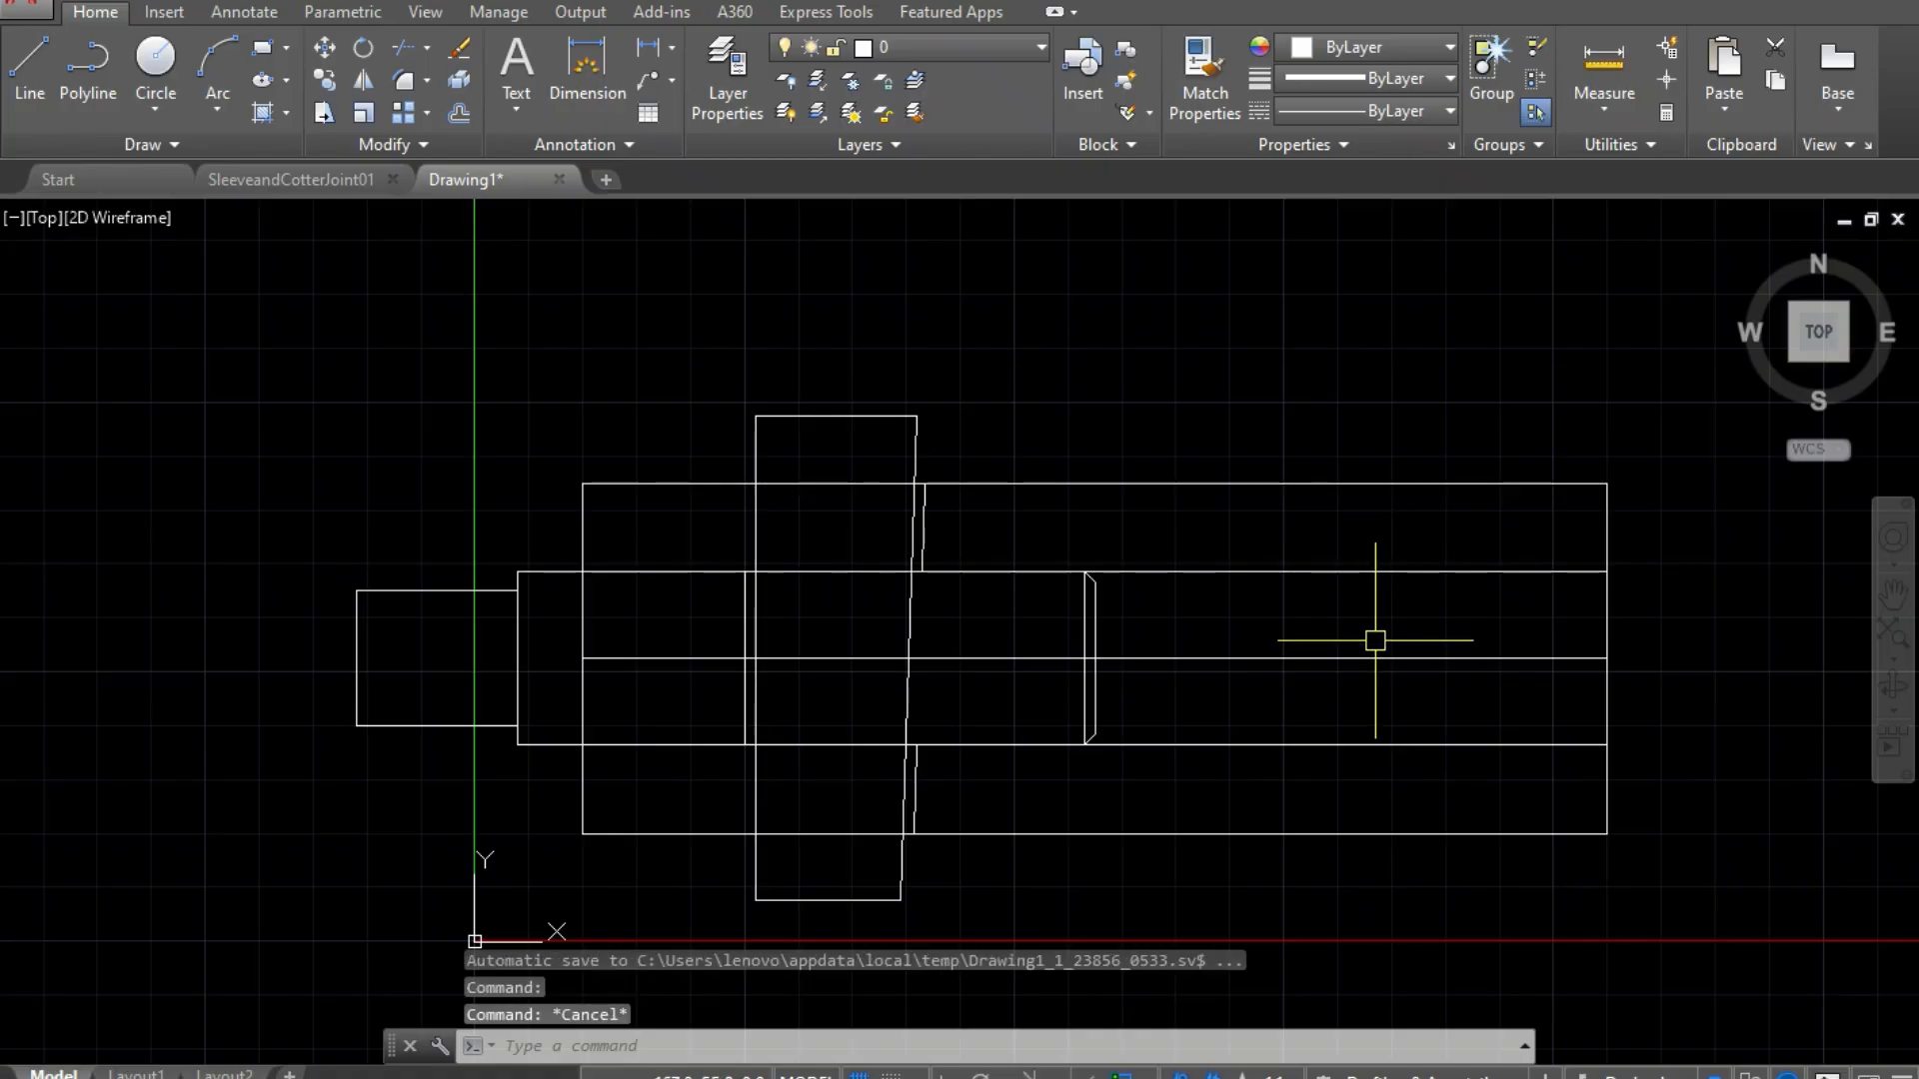
{"action": "left_click", "coordinate": [1369, 657]}
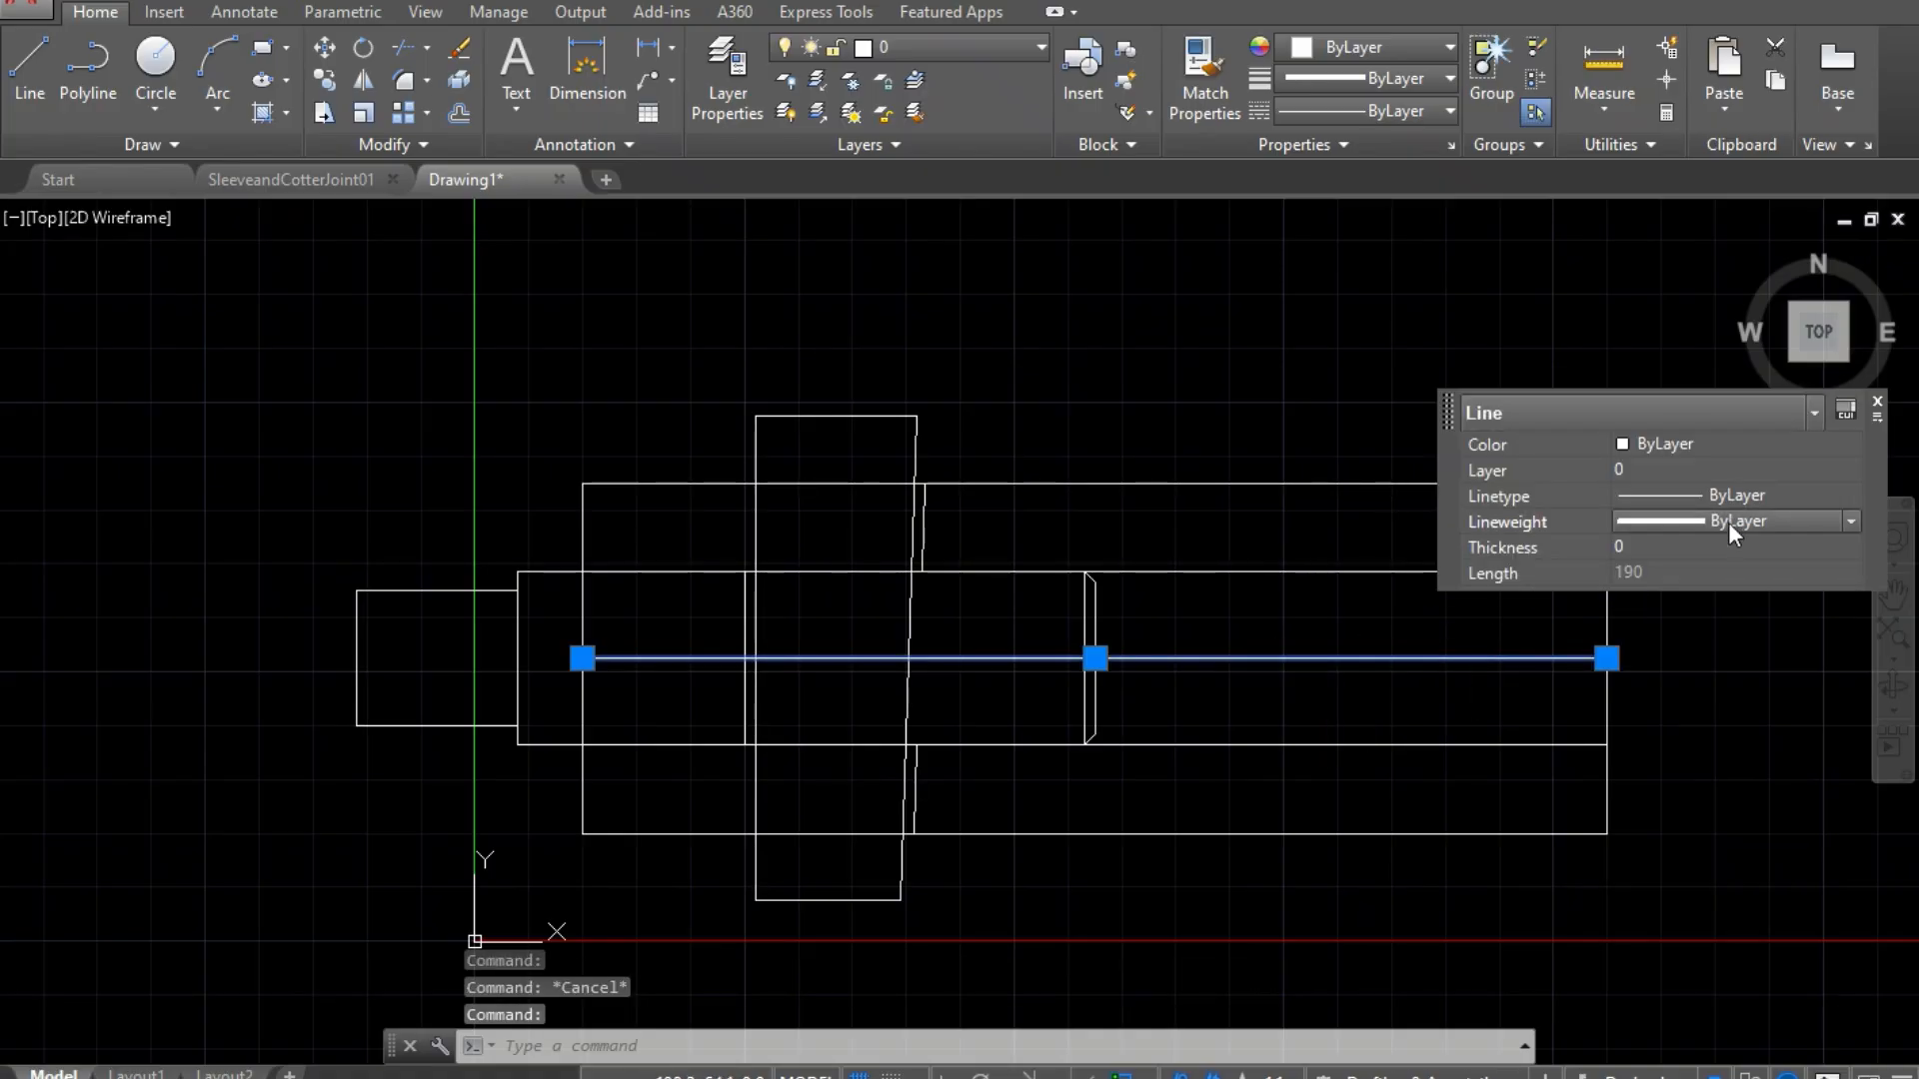
{"action": "left_click", "coordinate": [1851, 496]}
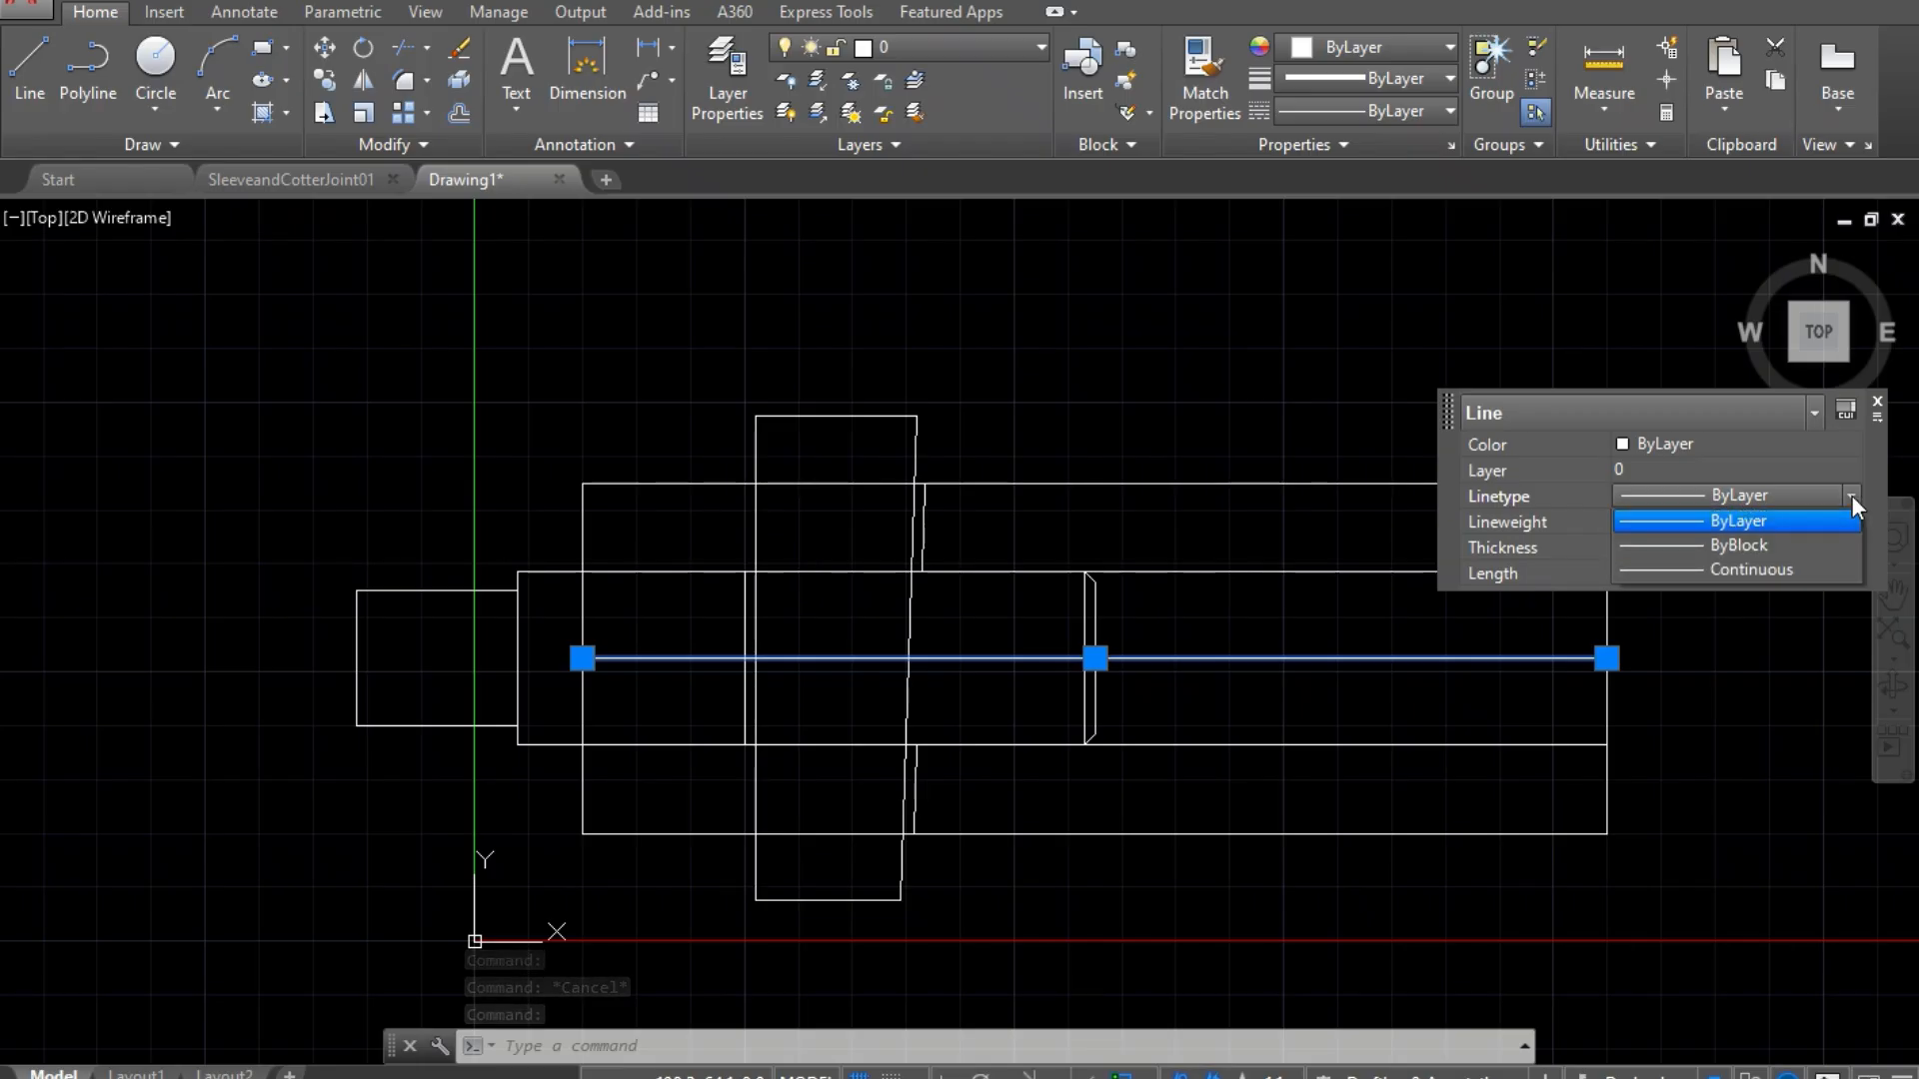
{"action": "left_click", "coordinate": [1779, 518]}
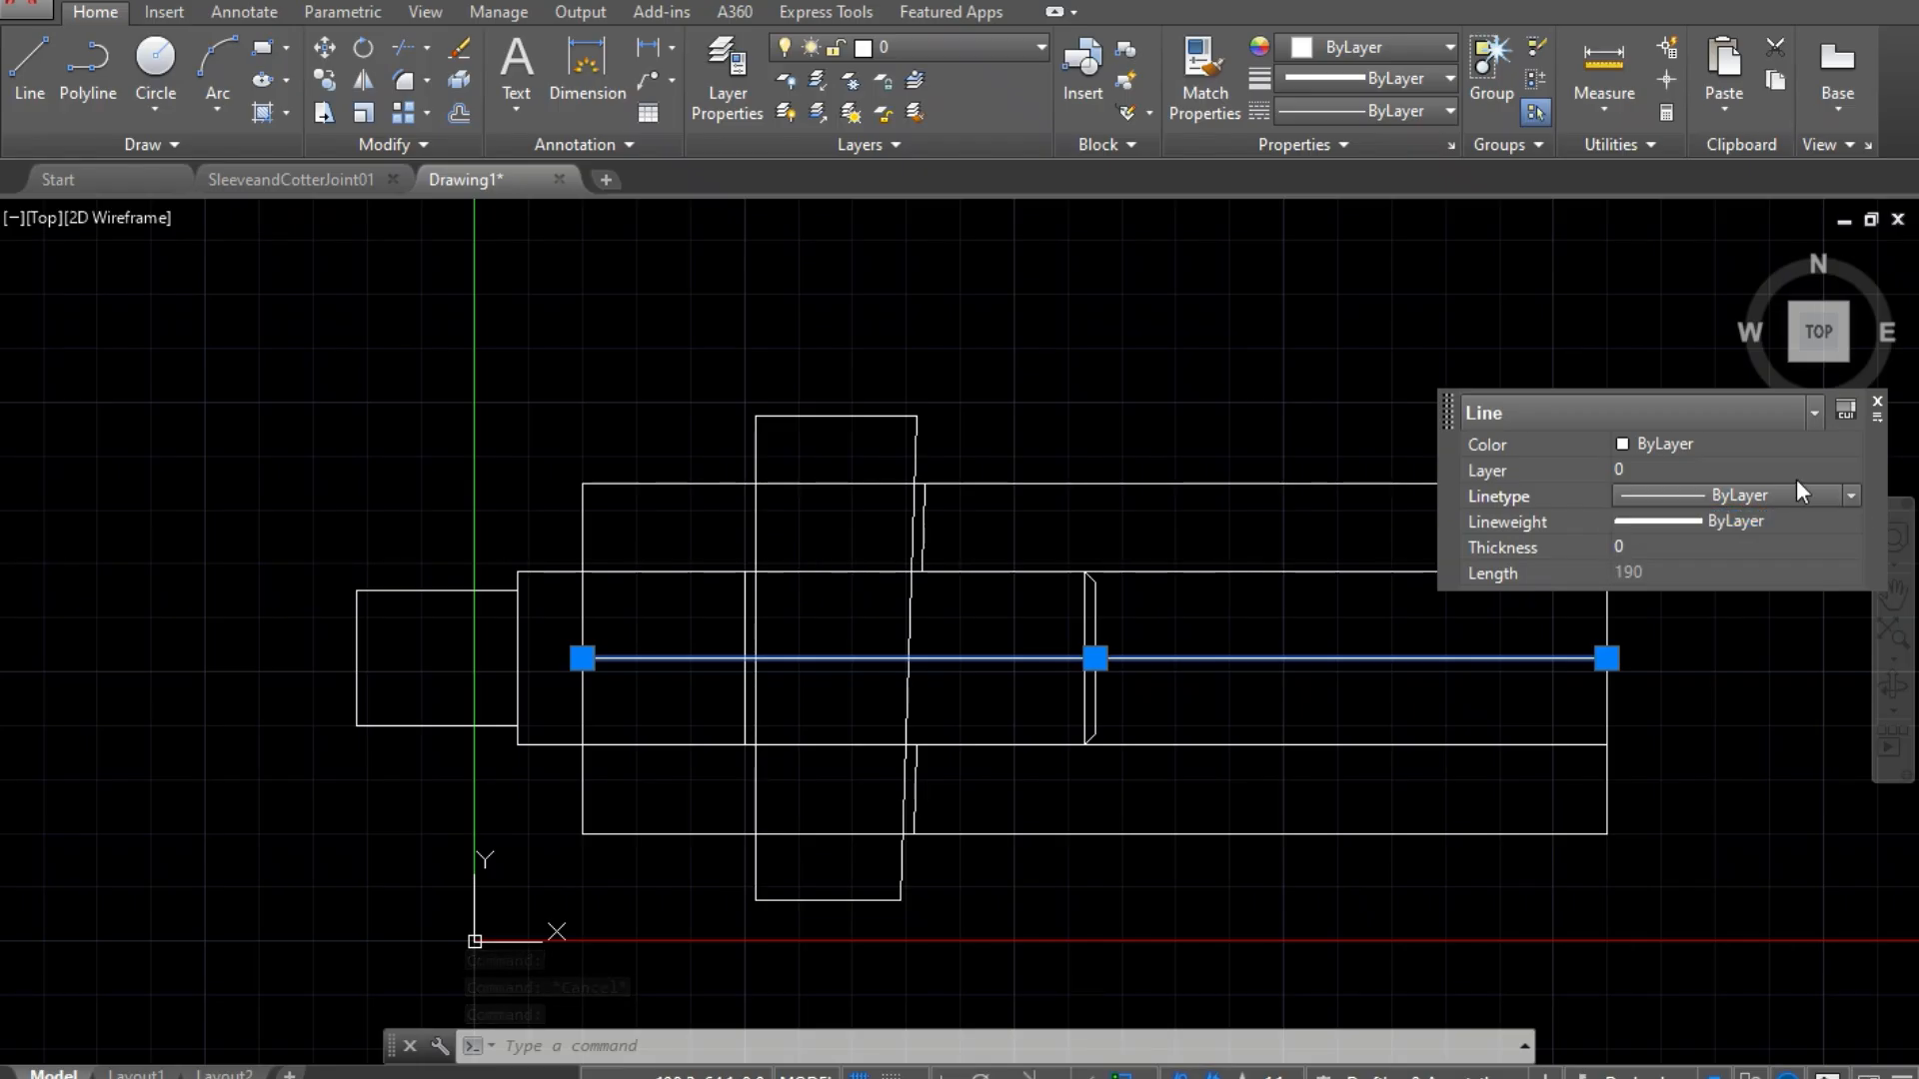
{"action": "left_click", "coordinate": [1448, 74]}
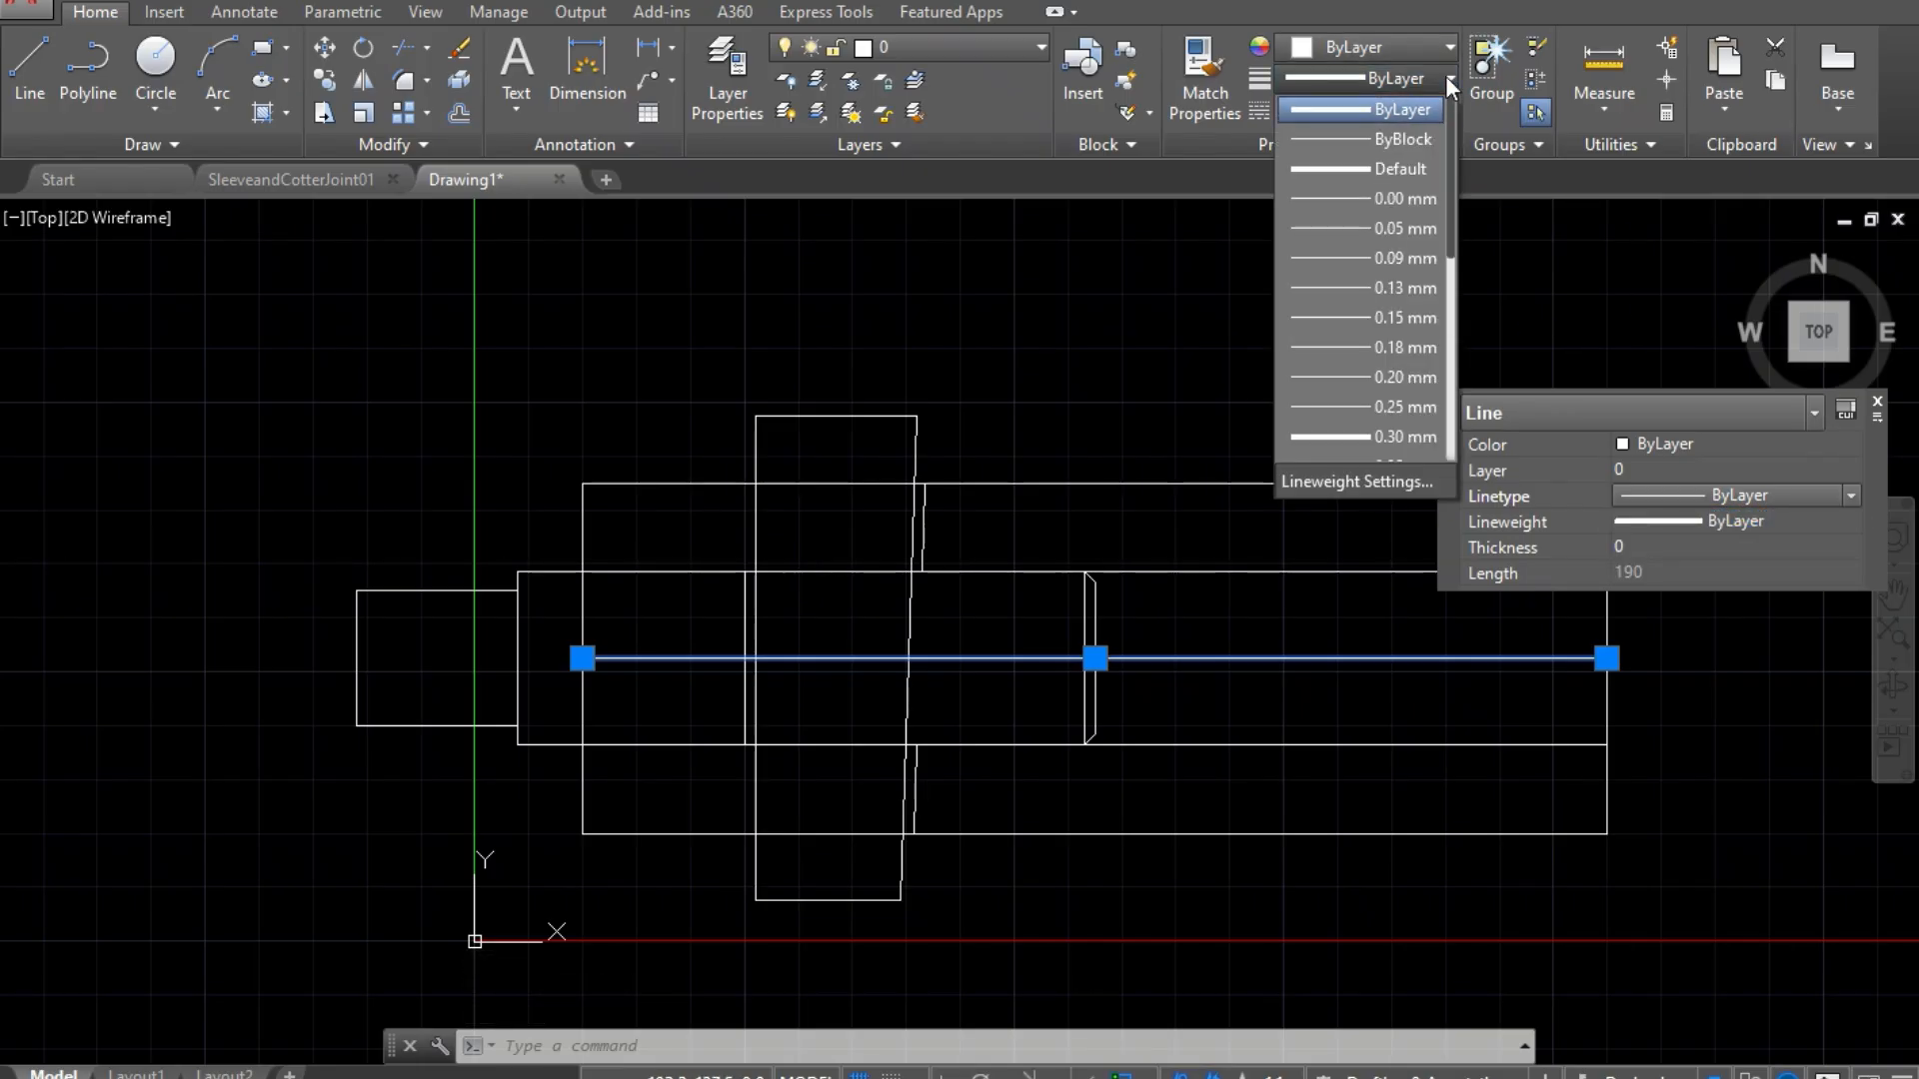
{"action": "left_click", "coordinate": [1445, 75]}
{"action": "left_click", "coordinate": [1443, 111]}
{"action": "left_click", "coordinate": [1445, 86]}
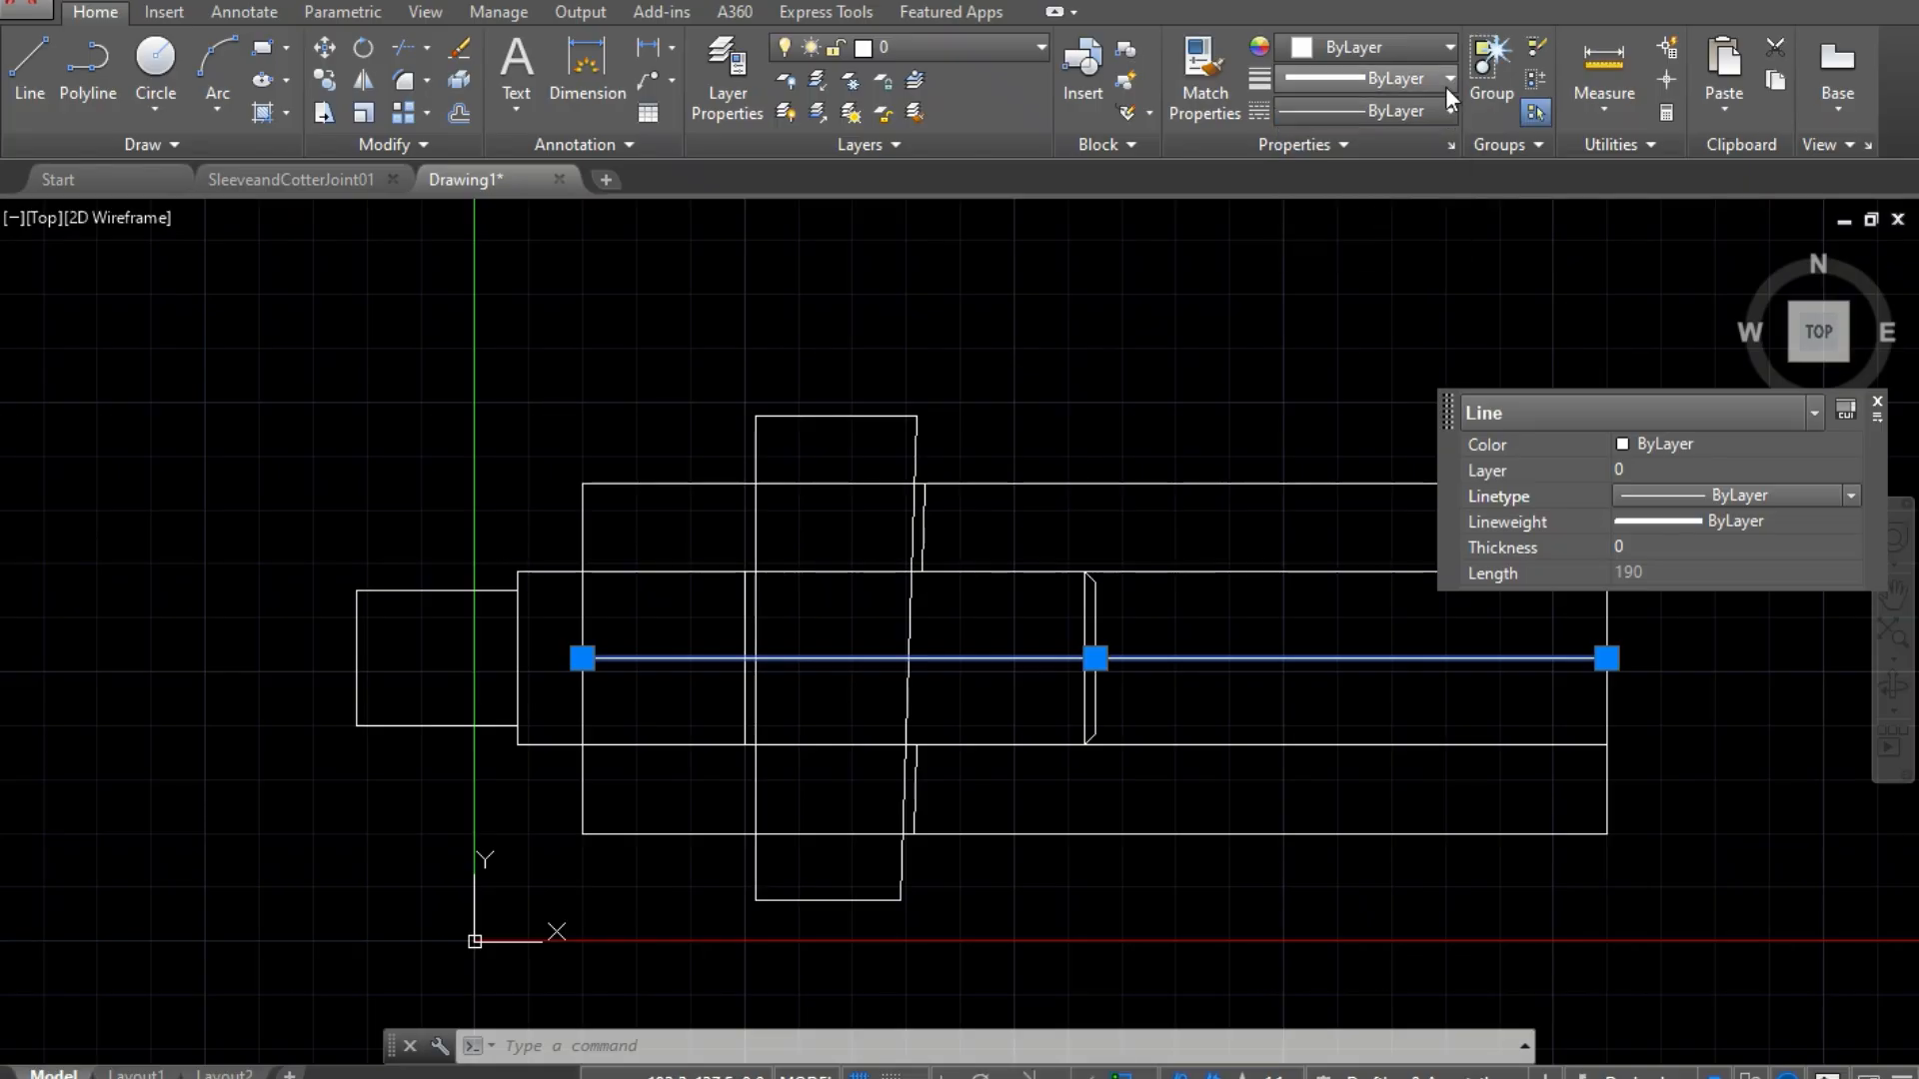
{"action": "left_click", "coordinate": [1451, 76]}
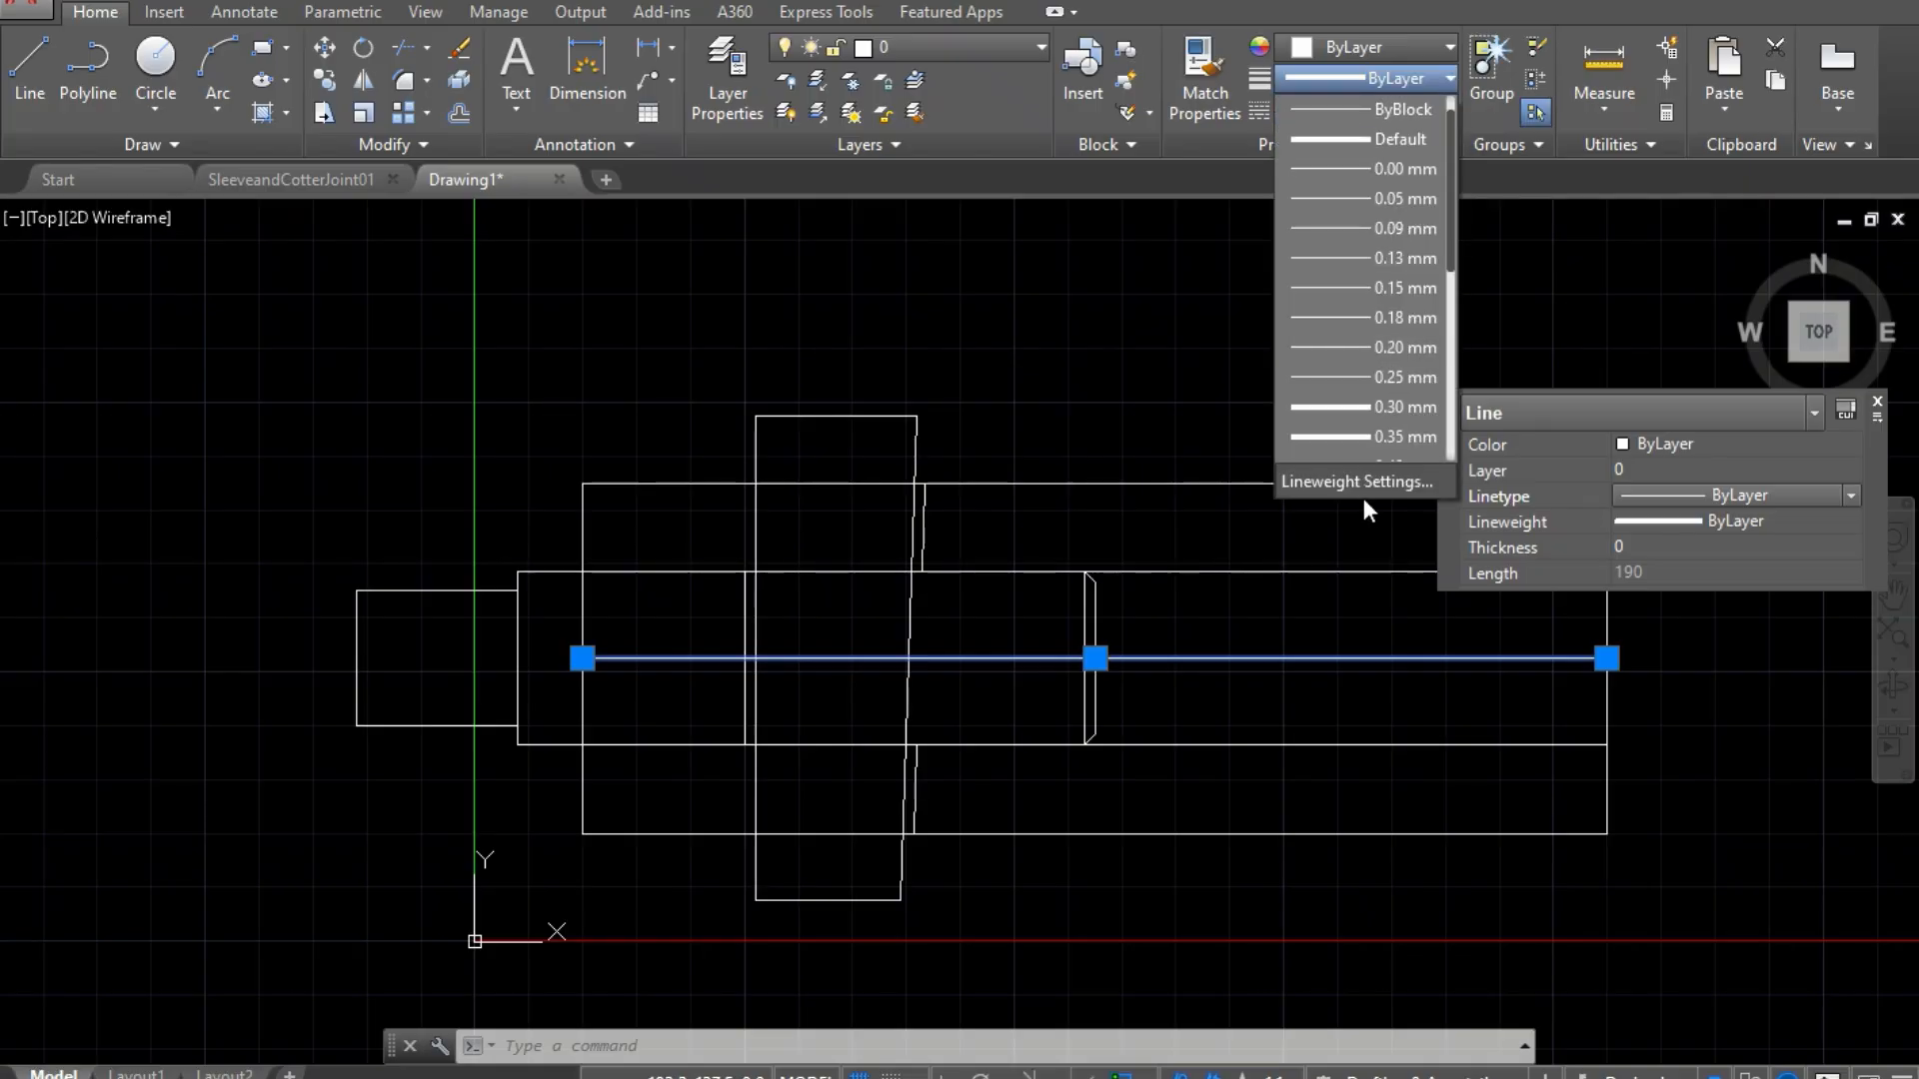
{"action": "scroll", "coordinate": [1383, 308], "scroll_direction": "down", "scroll_amount": 1}
{"action": "left_click", "coordinate": [1223, 172]}
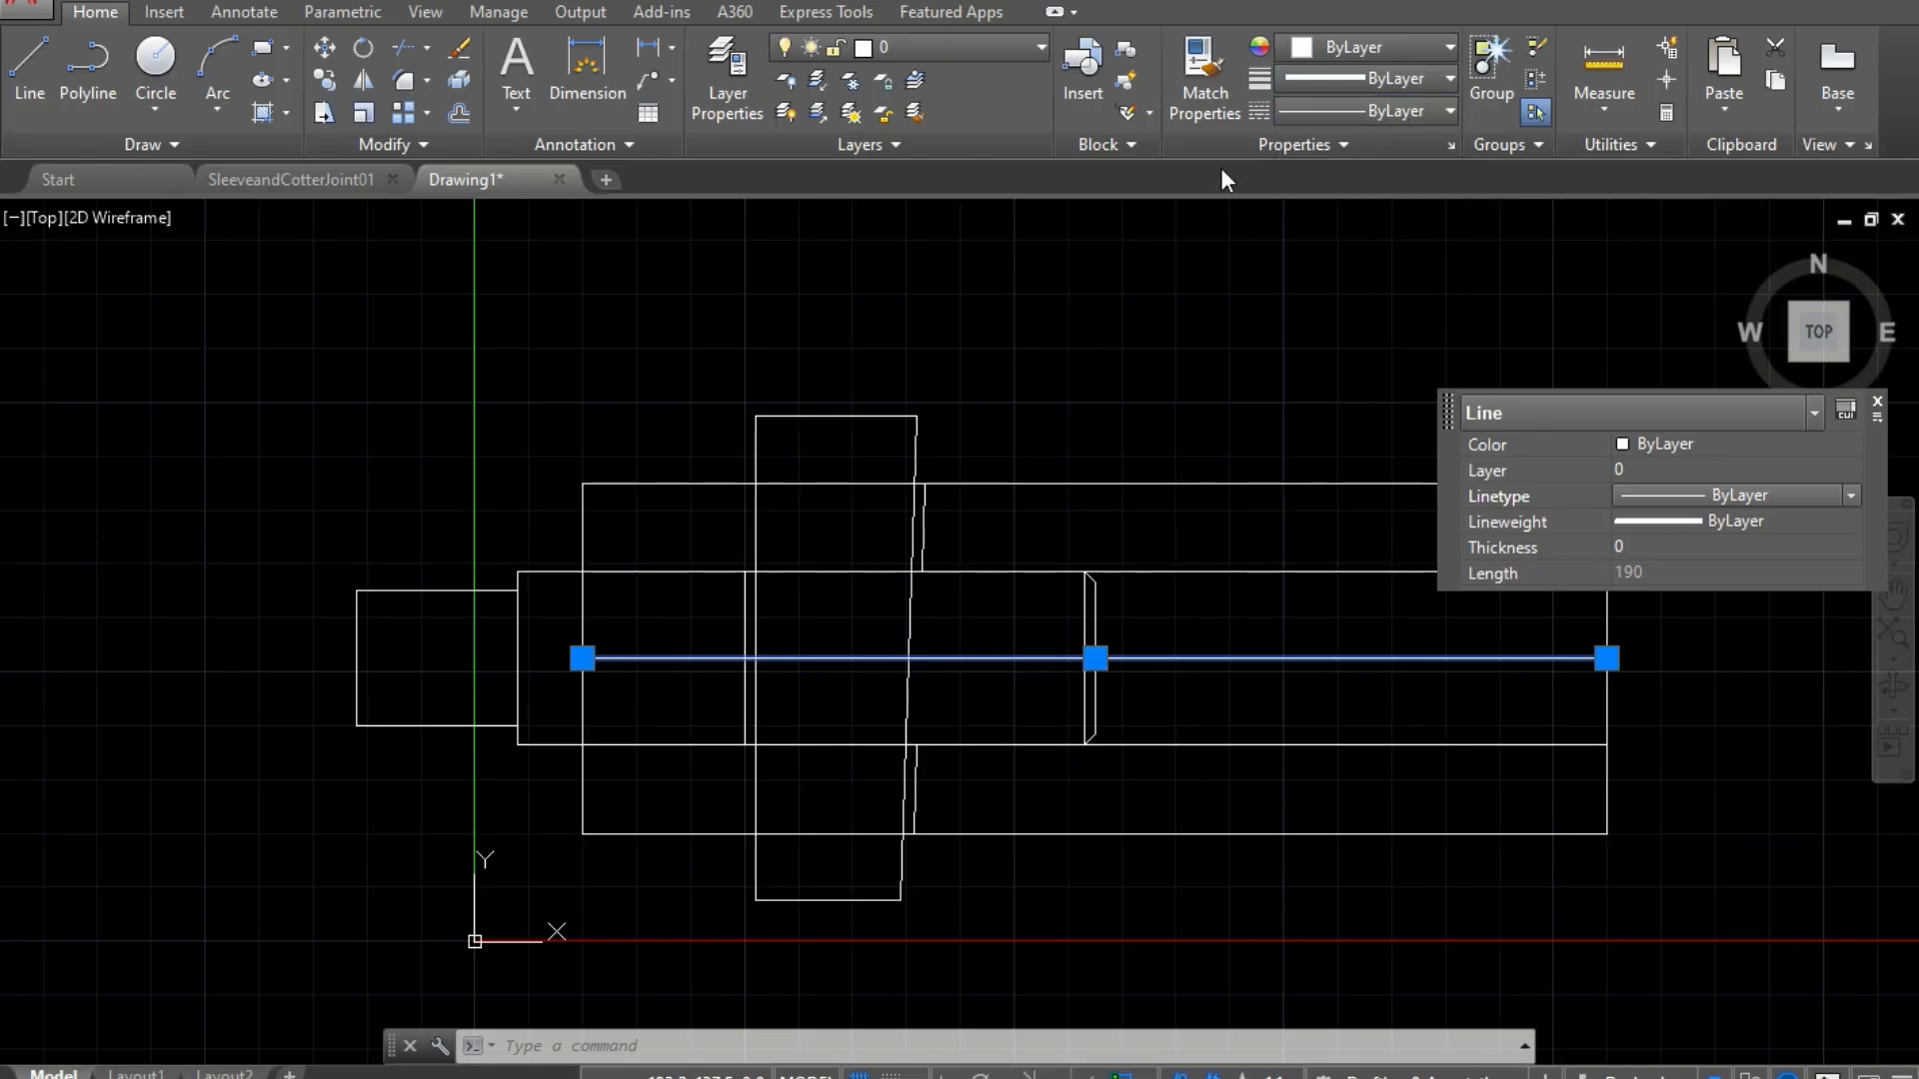
Step: Load the CENTER linetype from acadiso.lin into the drawing
{"action": "left_click", "coordinate": [1399, 110]}
{"action": "left_click", "coordinate": [1371, 249]}
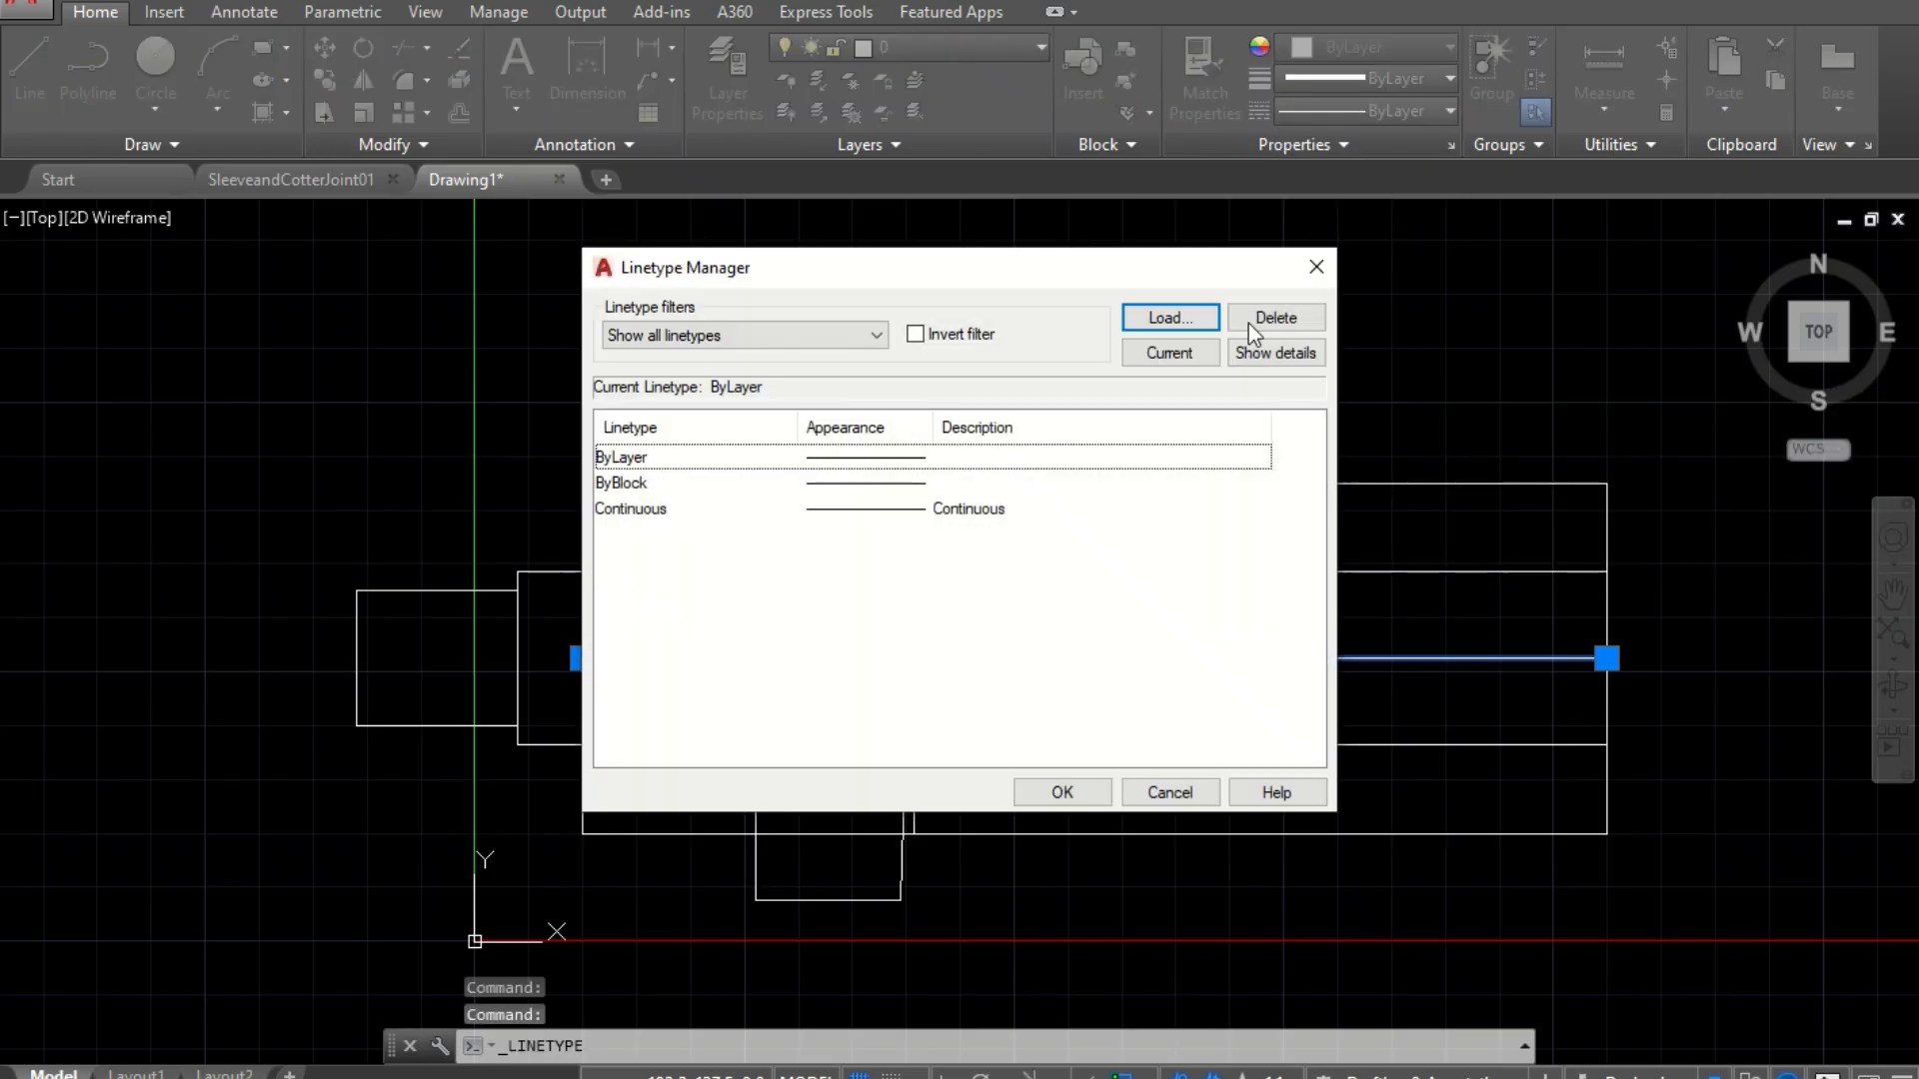
{"action": "left_click", "coordinate": [1166, 318]}
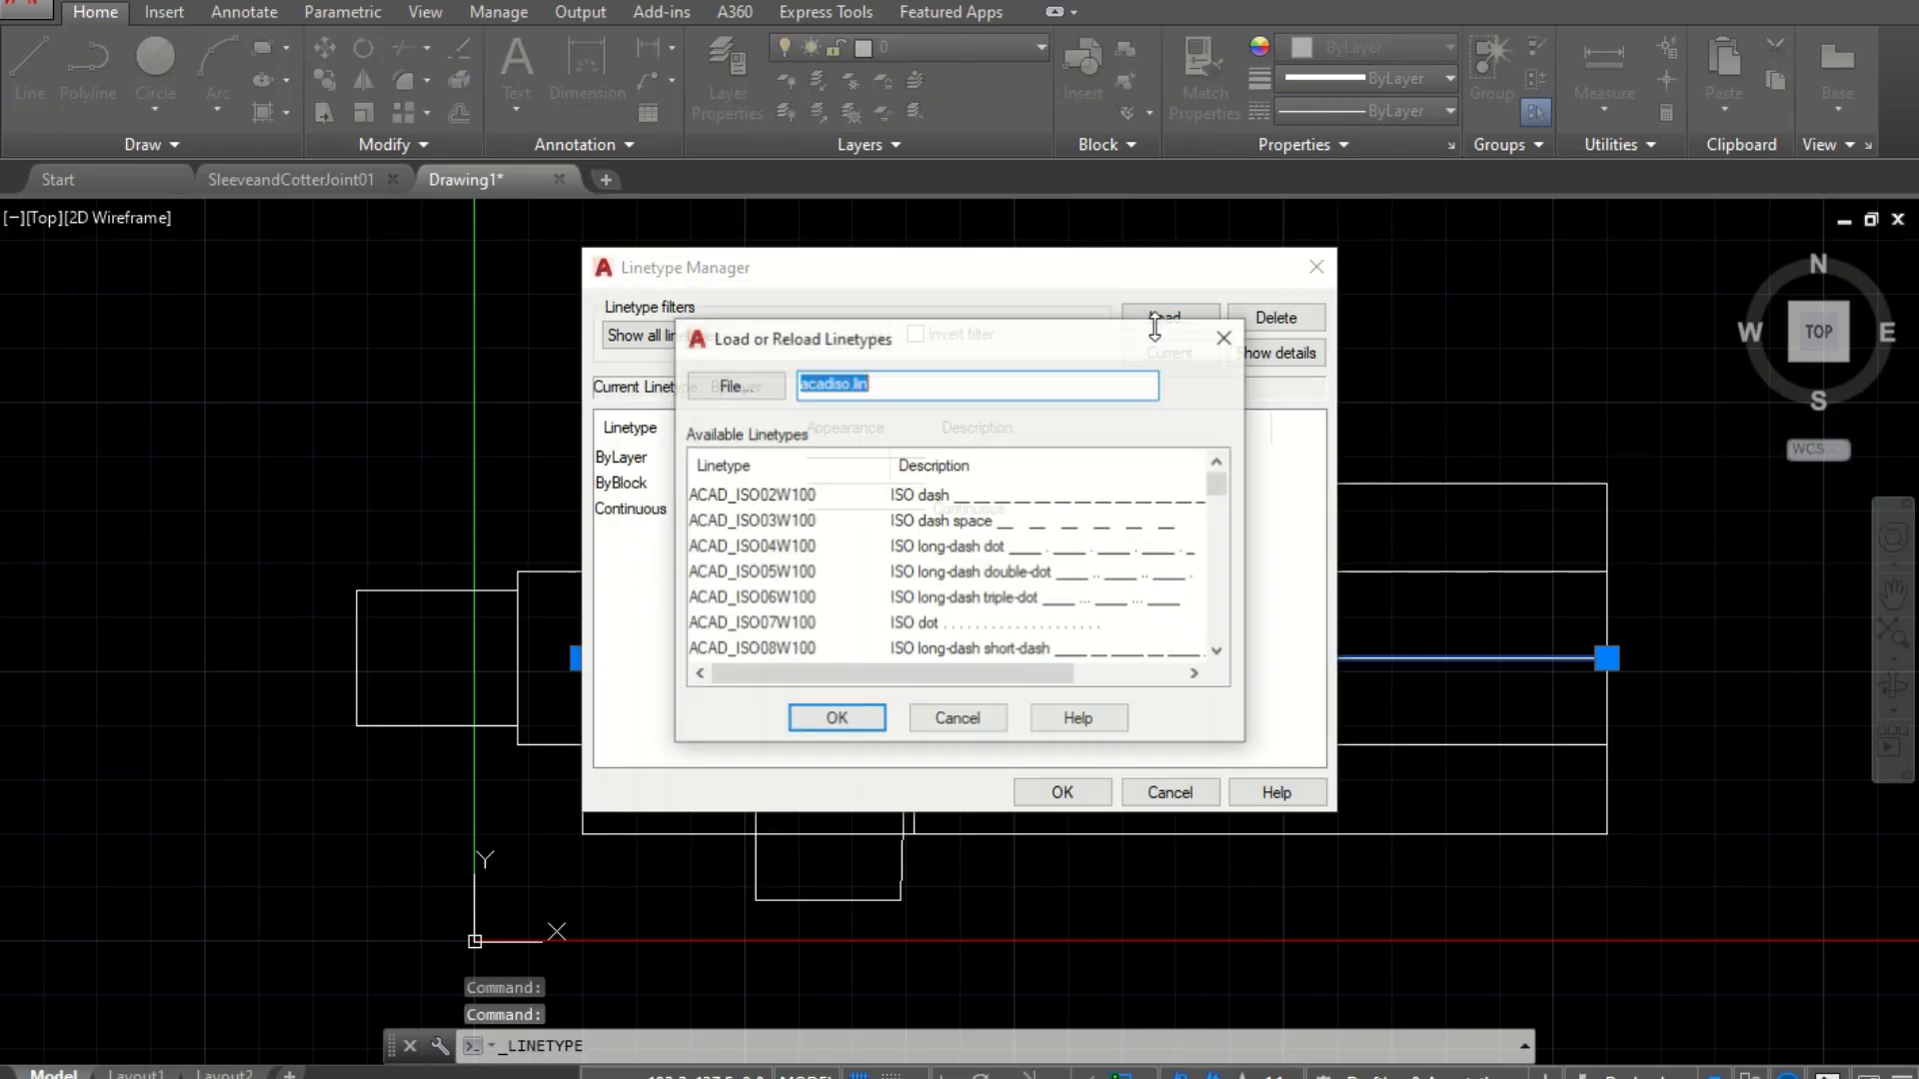
{"action": "scroll", "coordinate": [996, 631], "scroll_direction": "down", "scroll_amount": 4}
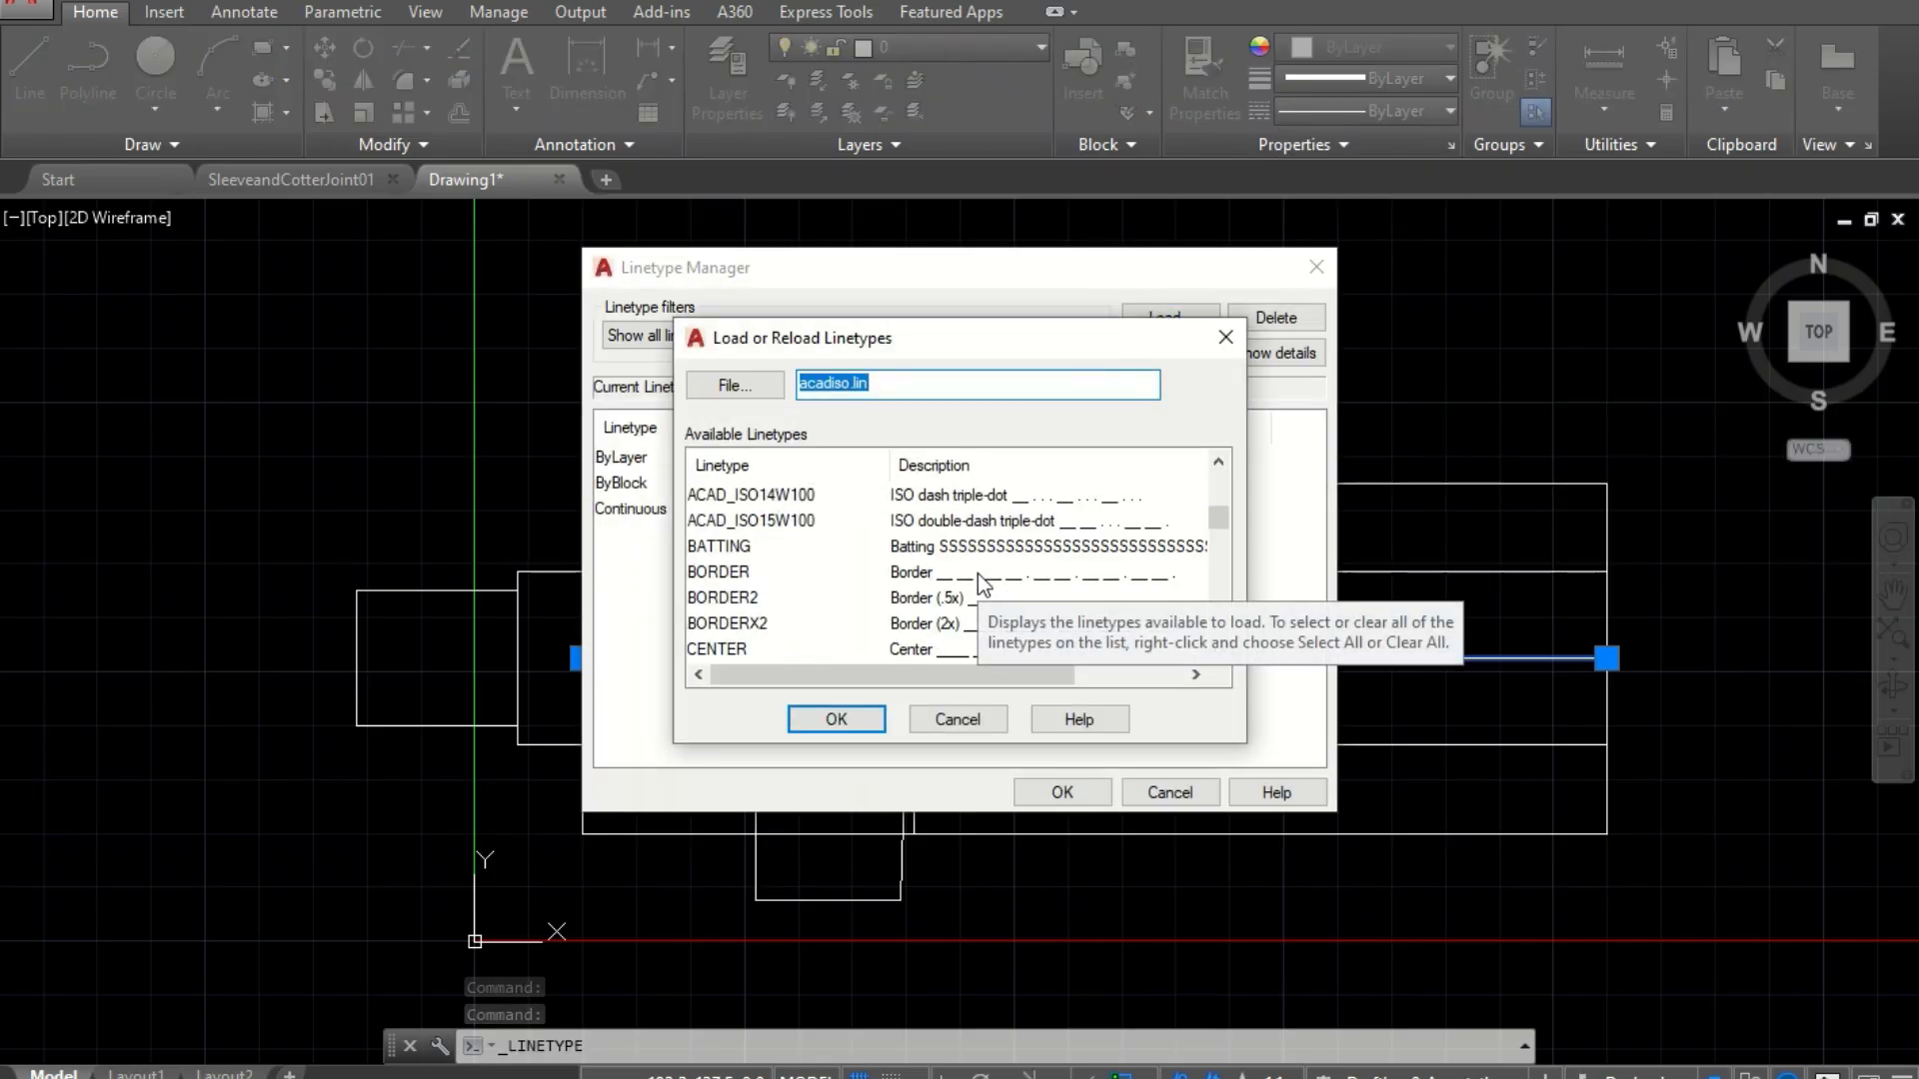
{"action": "left_click", "coordinate": [958, 649]}
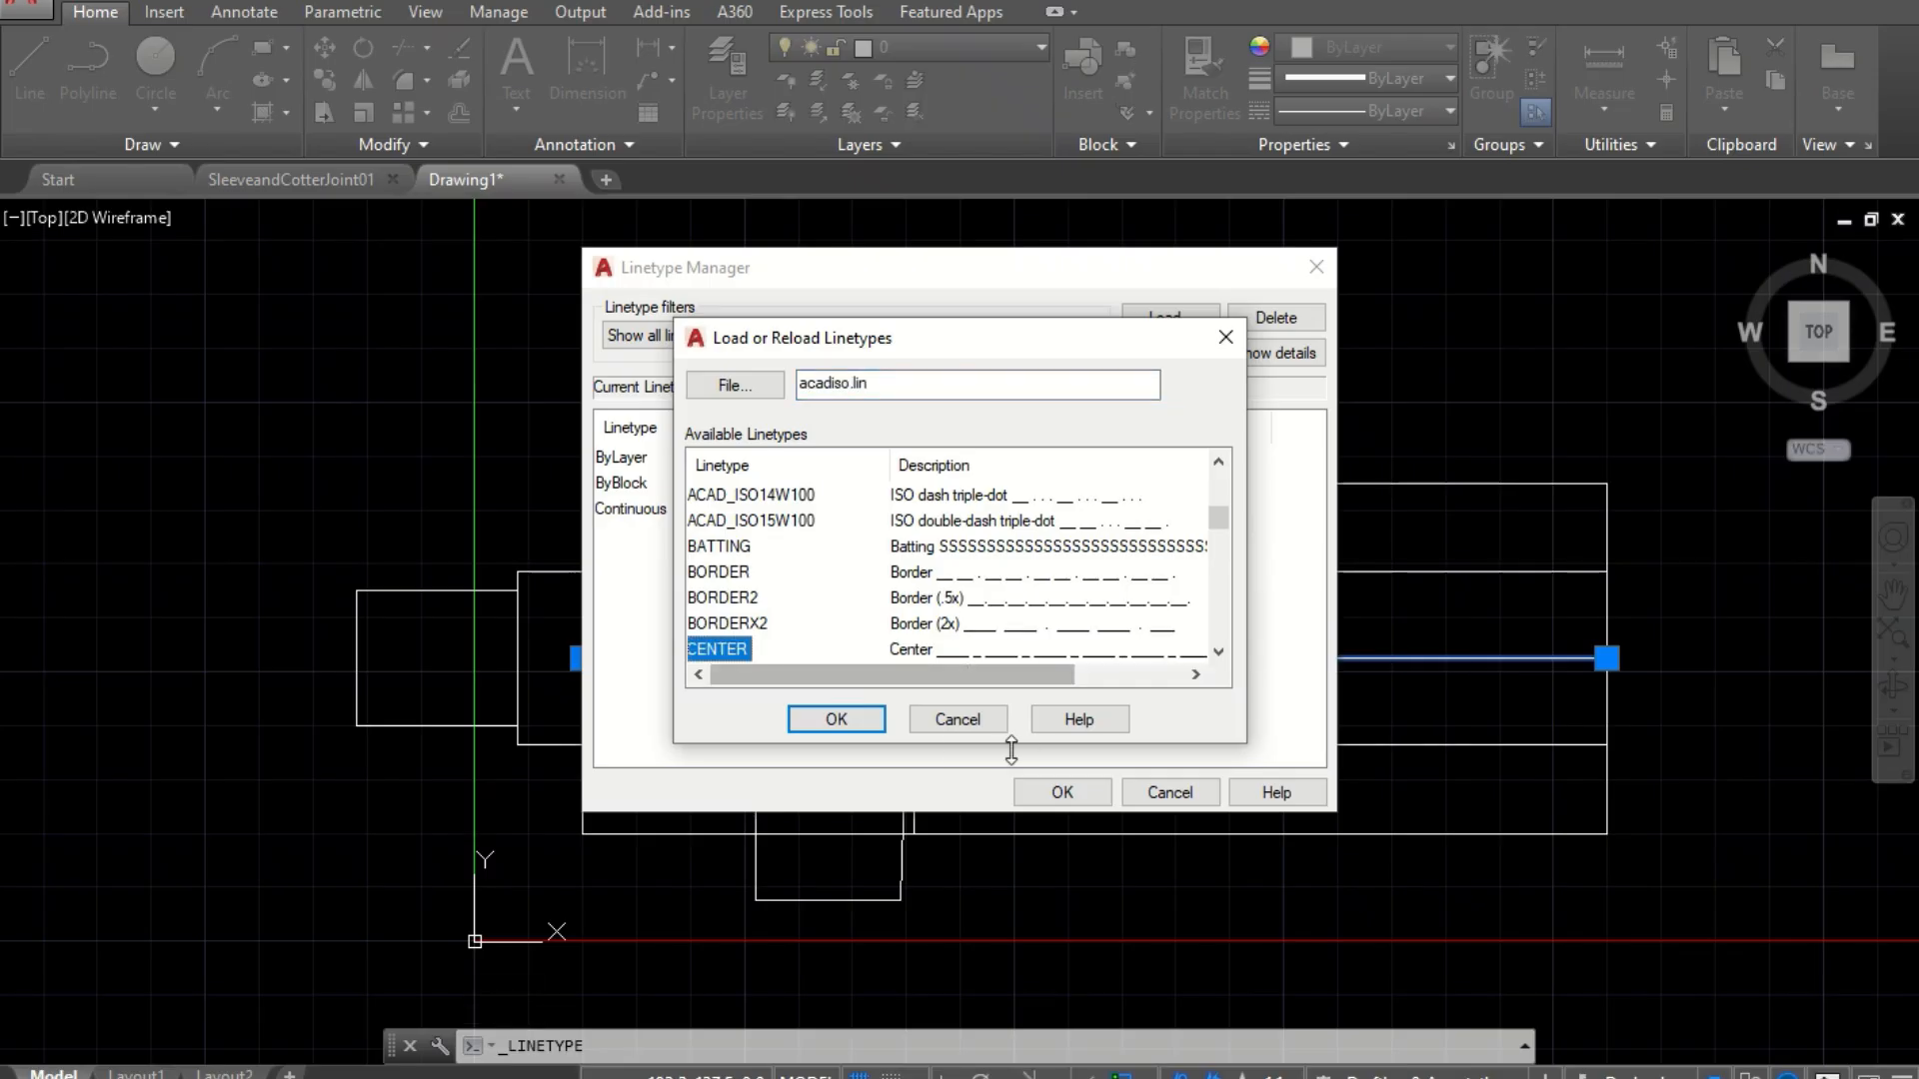
{"action": "left_click", "coordinate": [839, 719]}
{"action": "left_click", "coordinate": [1085, 796]}
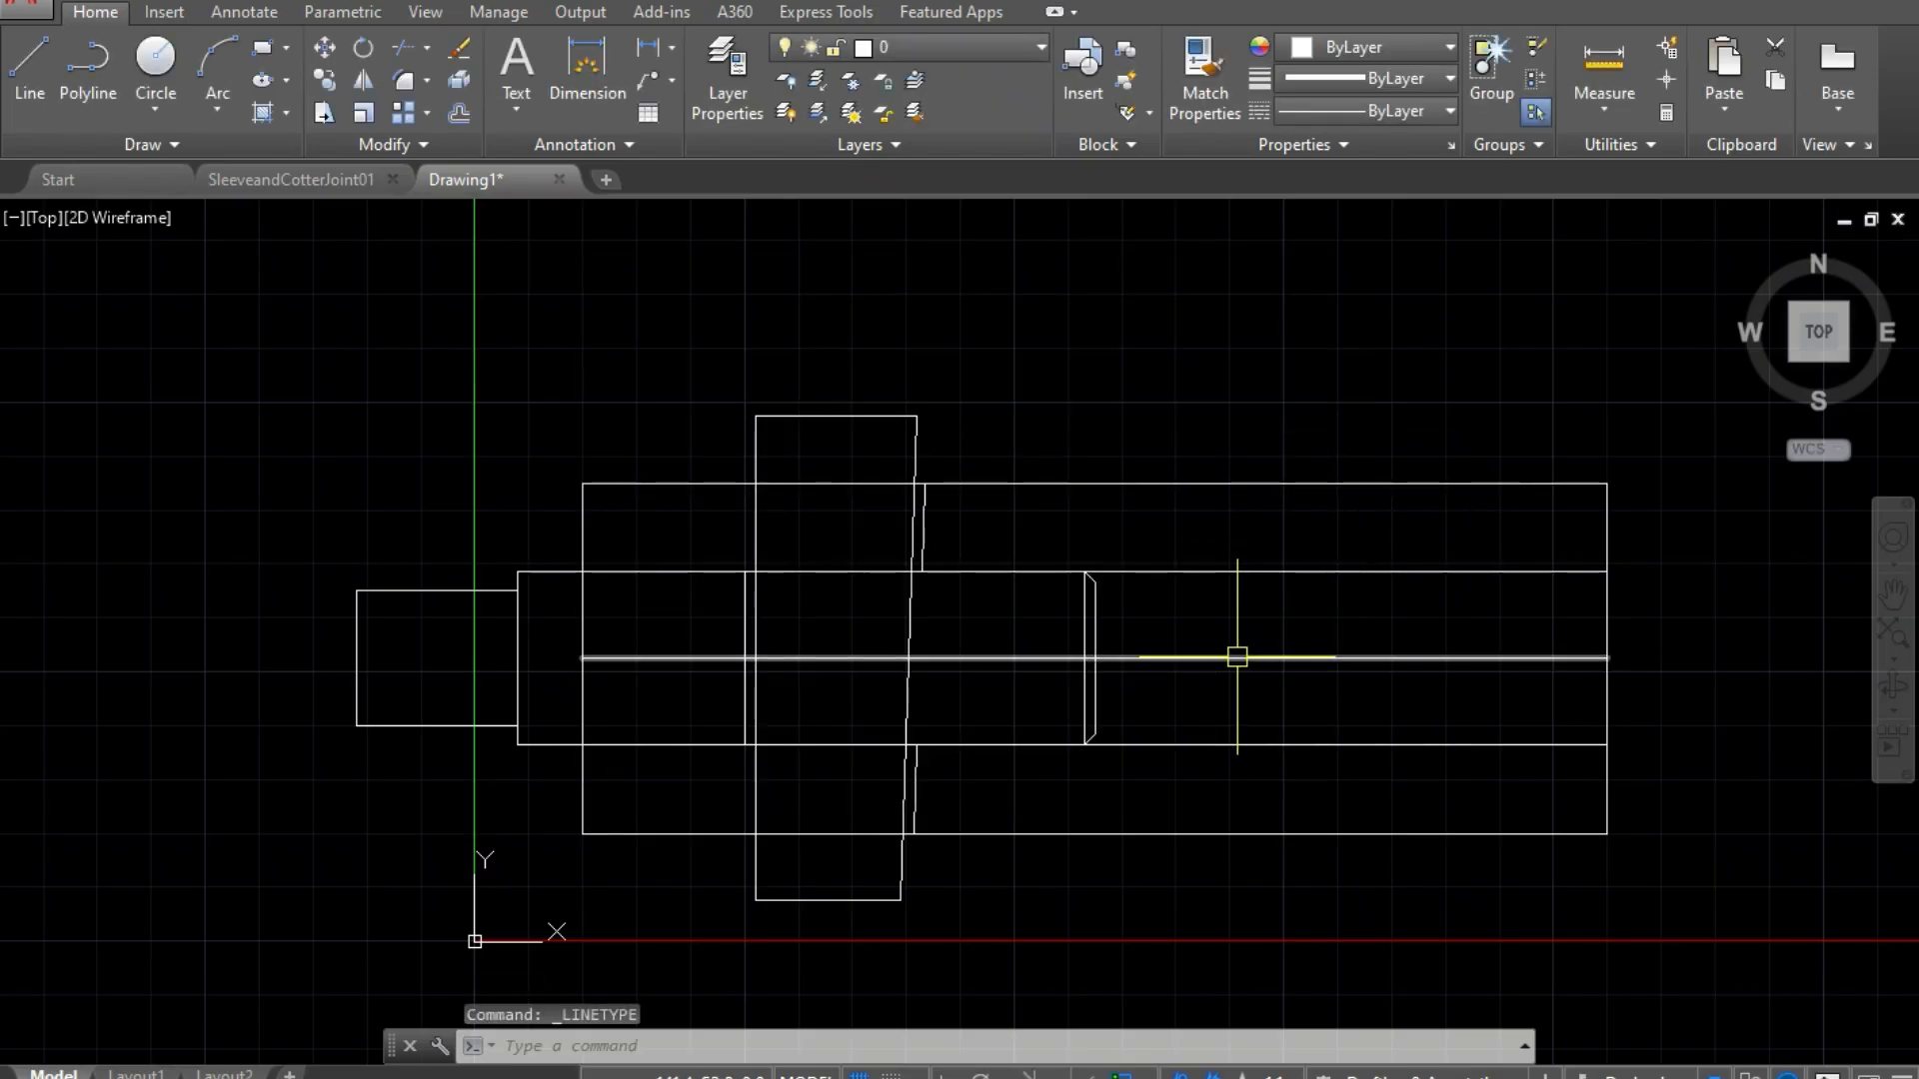
Step: Make CENTER the current linetype and assign it to the sleeve's 190 mm horizontal centreline
{"action": "left_click", "coordinate": [1451, 110]}
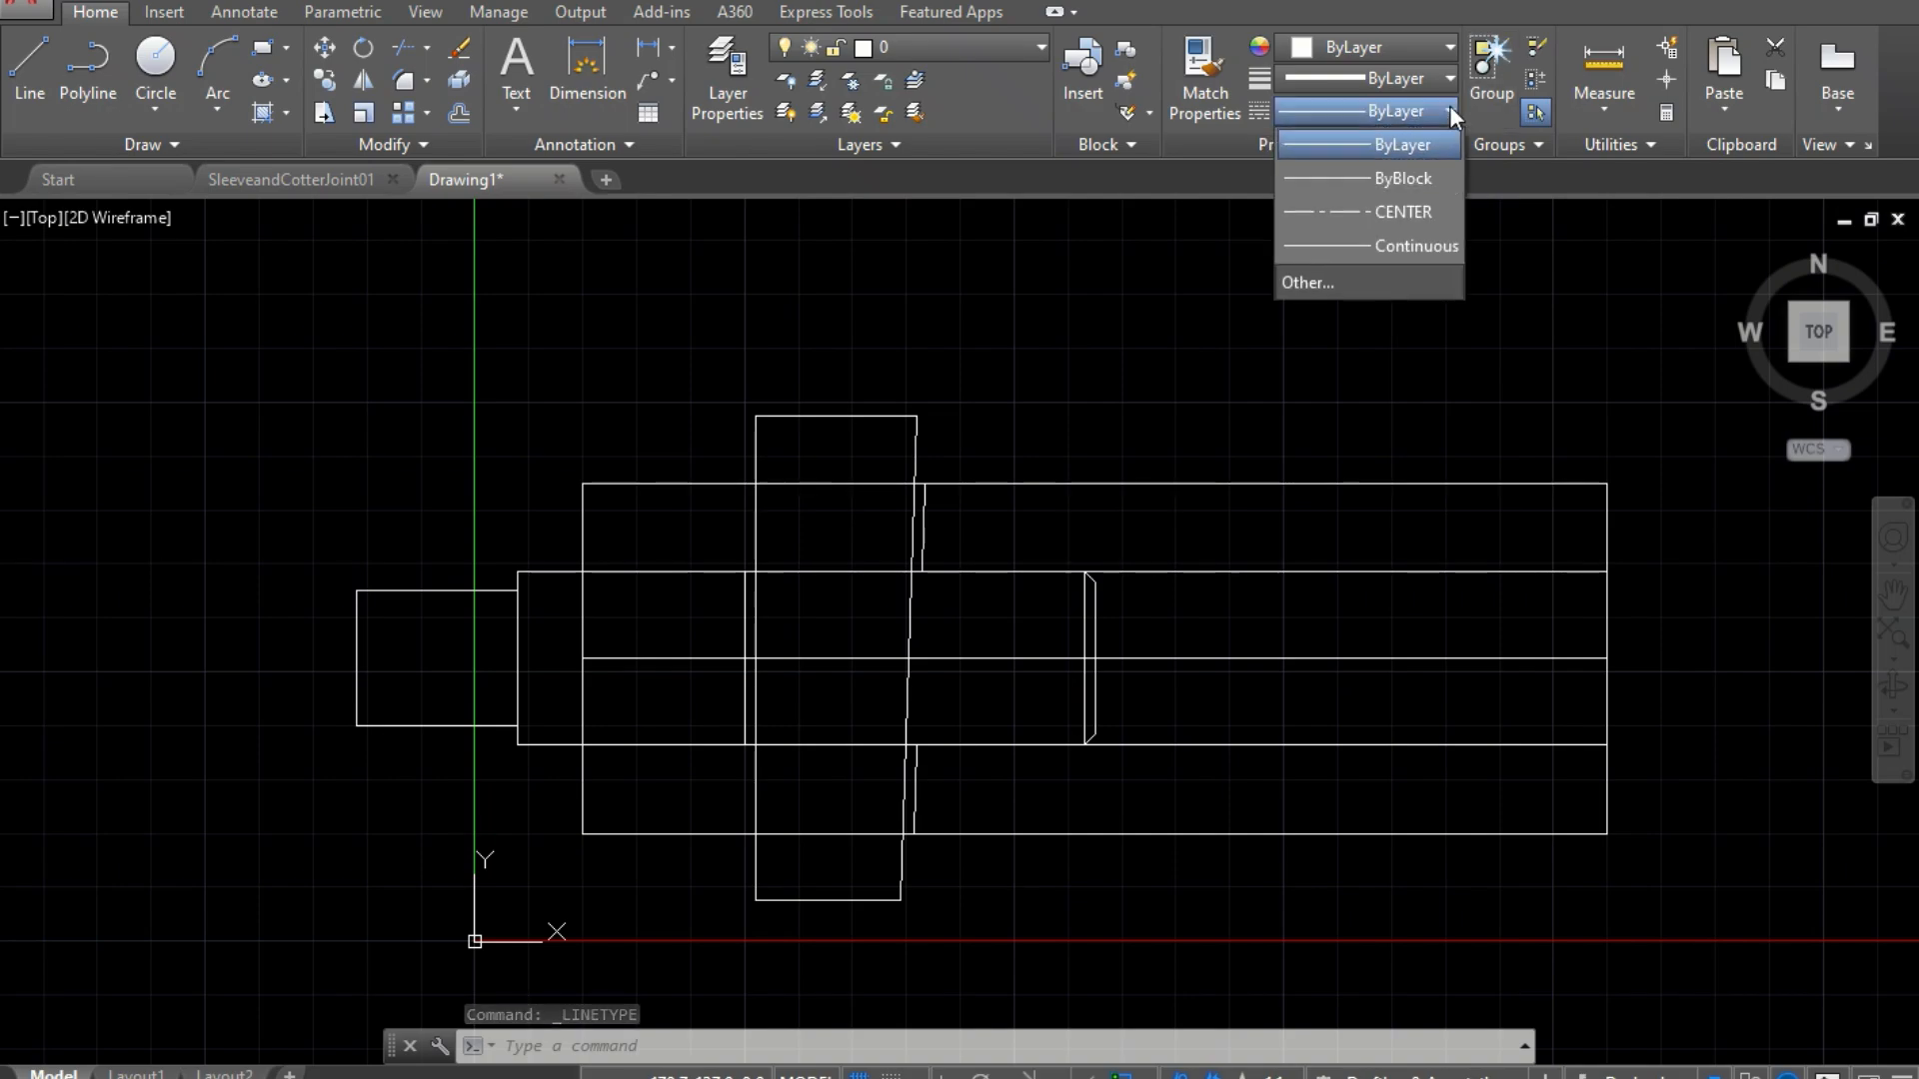
{"action": "left_click", "coordinate": [1400, 211]}
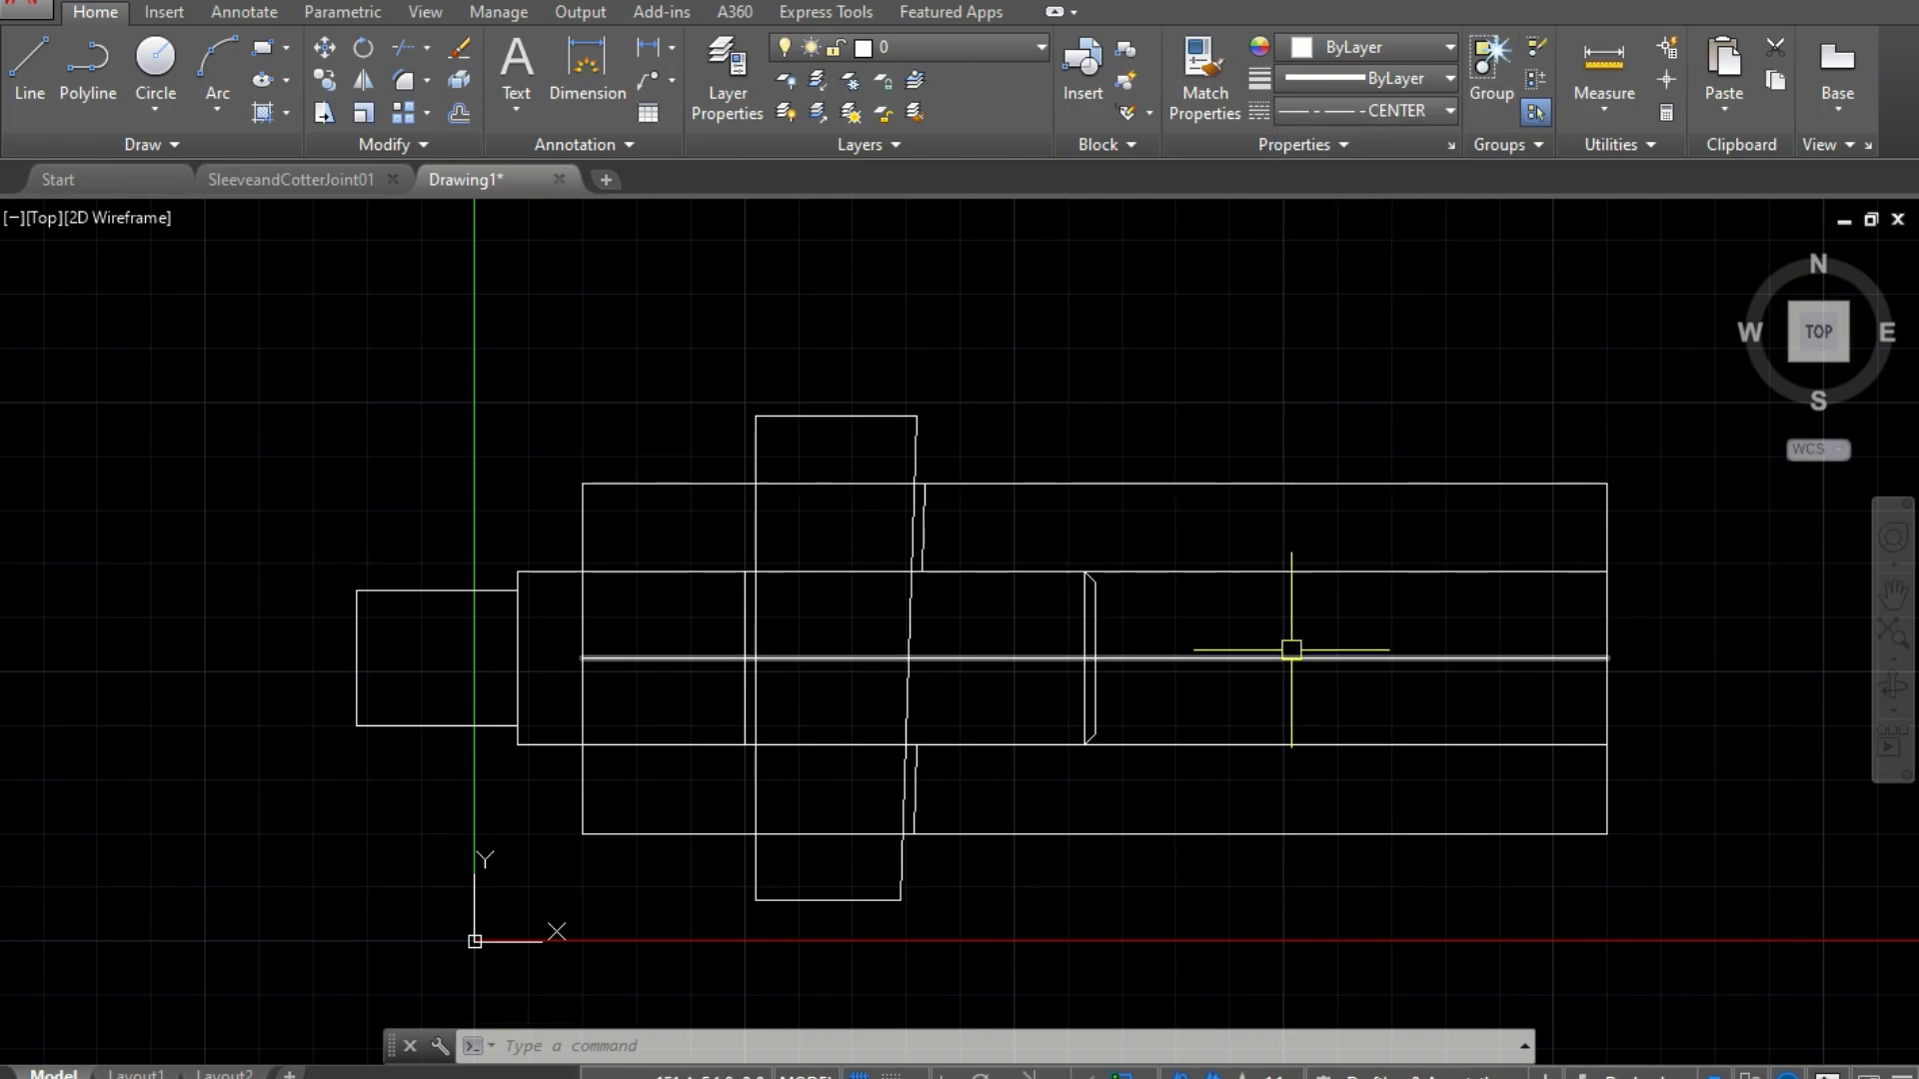
{"action": "left_click", "coordinate": [1291, 657]}
{"action": "left_click", "coordinate": [1437, 106]}
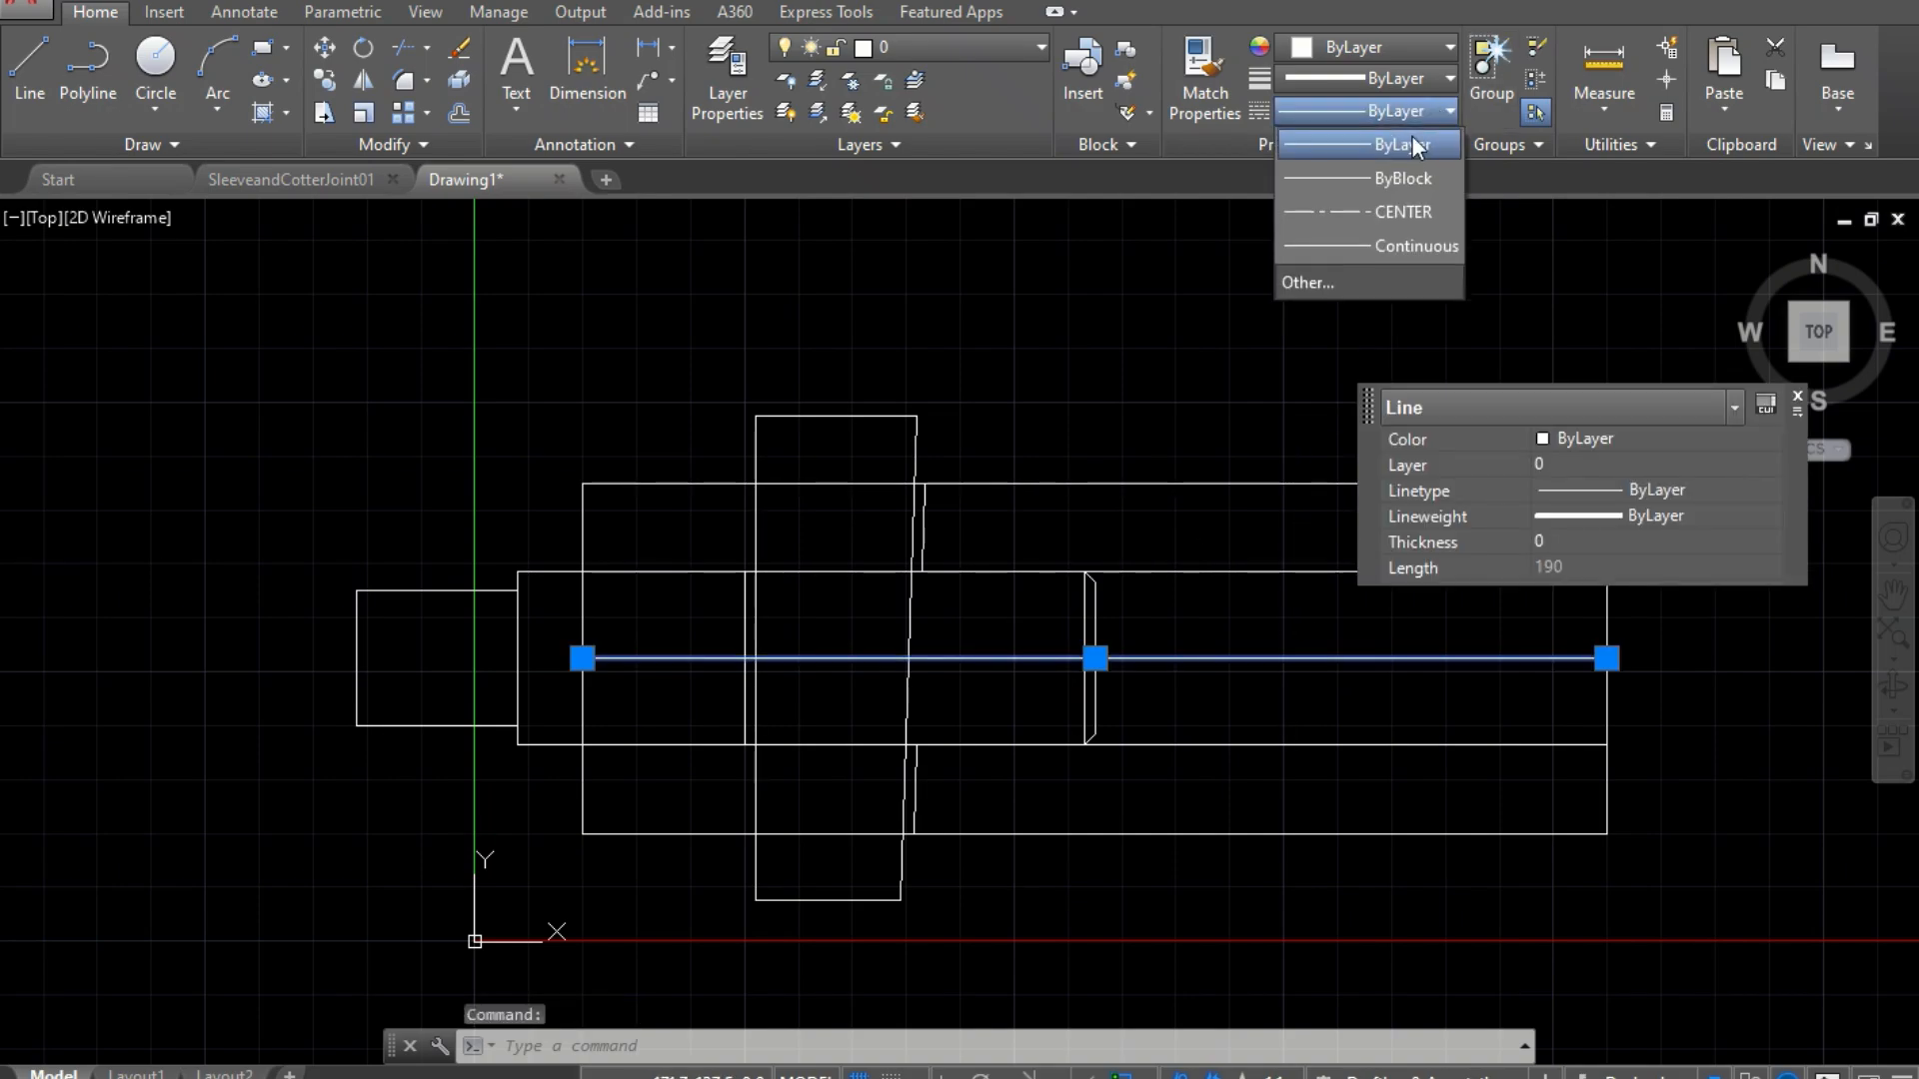
{"action": "left_click", "coordinate": [1385, 211]}
{"action": "key", "text": "Escape"}
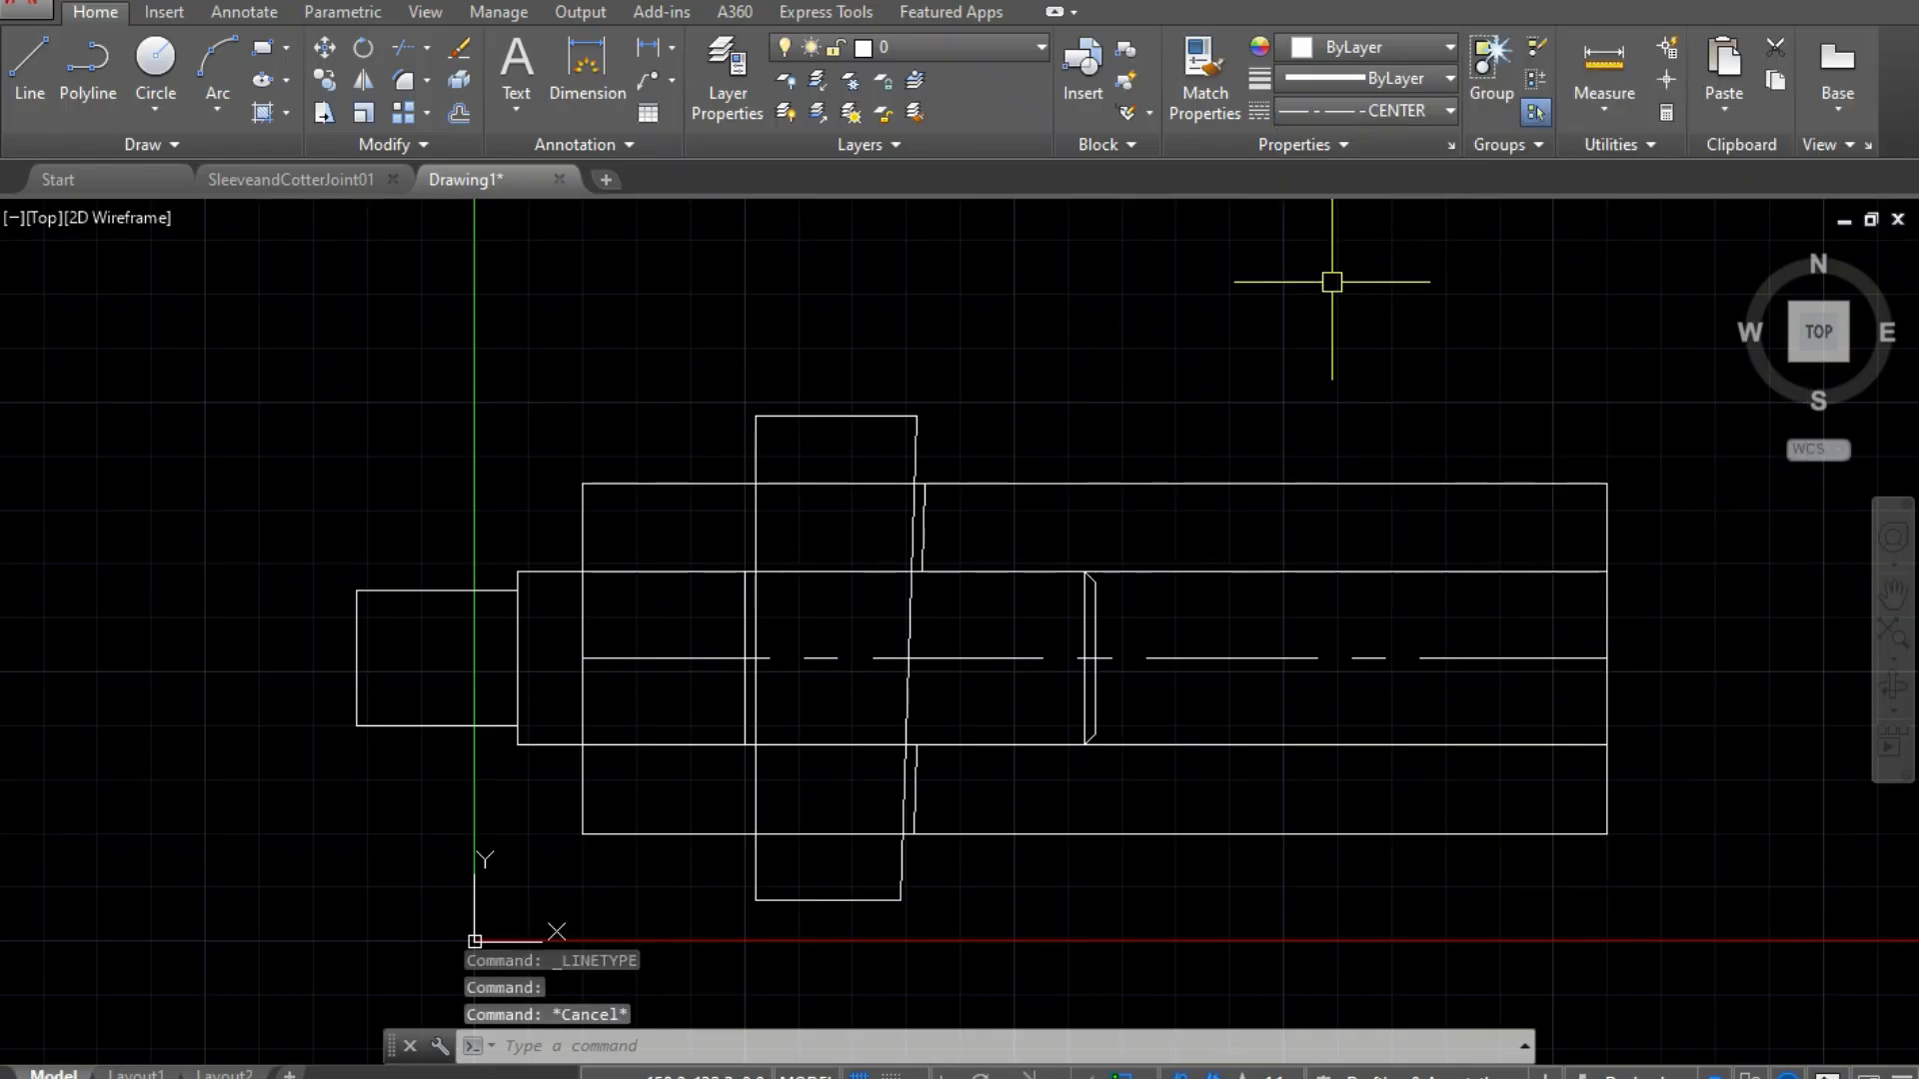
{"action": "key", "text": "Escape"}
Step: Mirror all ten lines of the stepped shaft, including both chamfers, about the vertical line of its chamfered end, keeping the source objects
{"action": "scroll", "coordinate": [1331, 280], "scroll_direction": "down", "scroll_amount": 2}
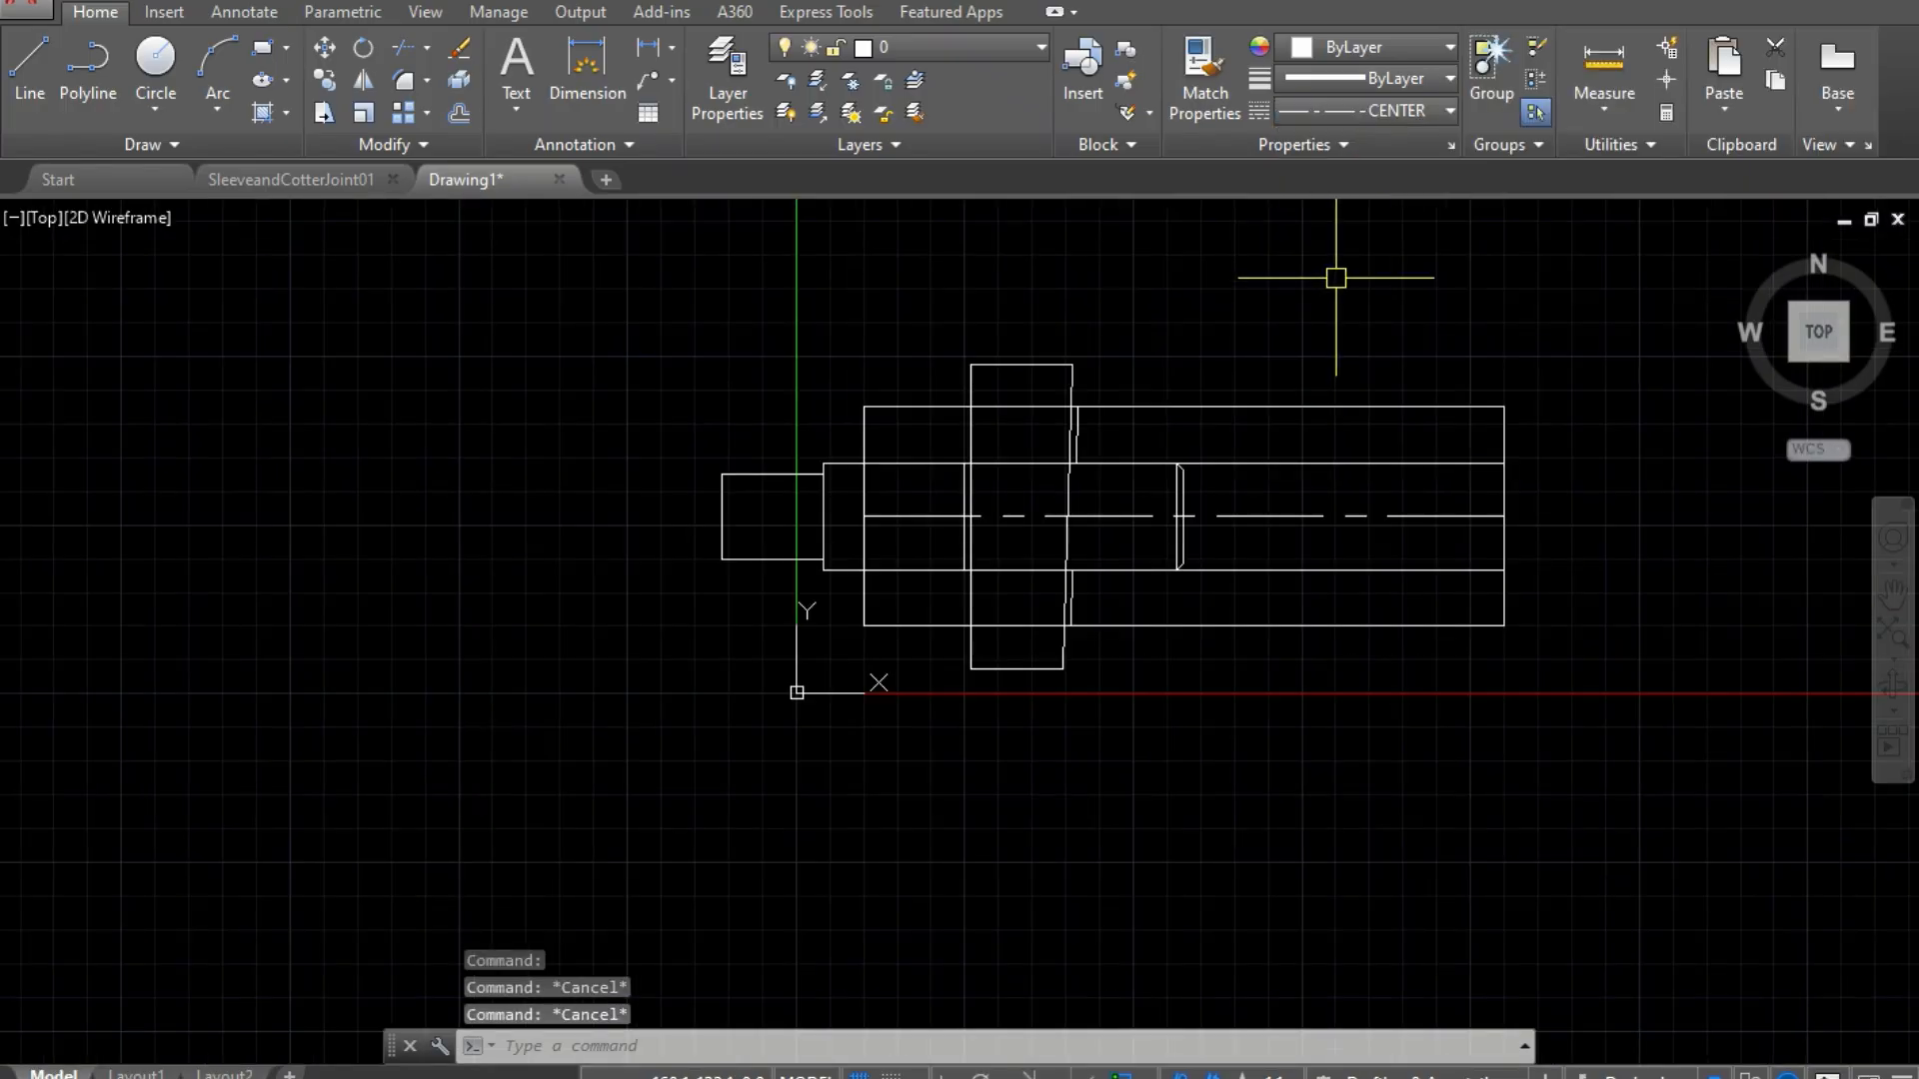
{"action": "scroll", "coordinate": [1336, 278], "scroll_direction": "up", "scroll_amount": 2}
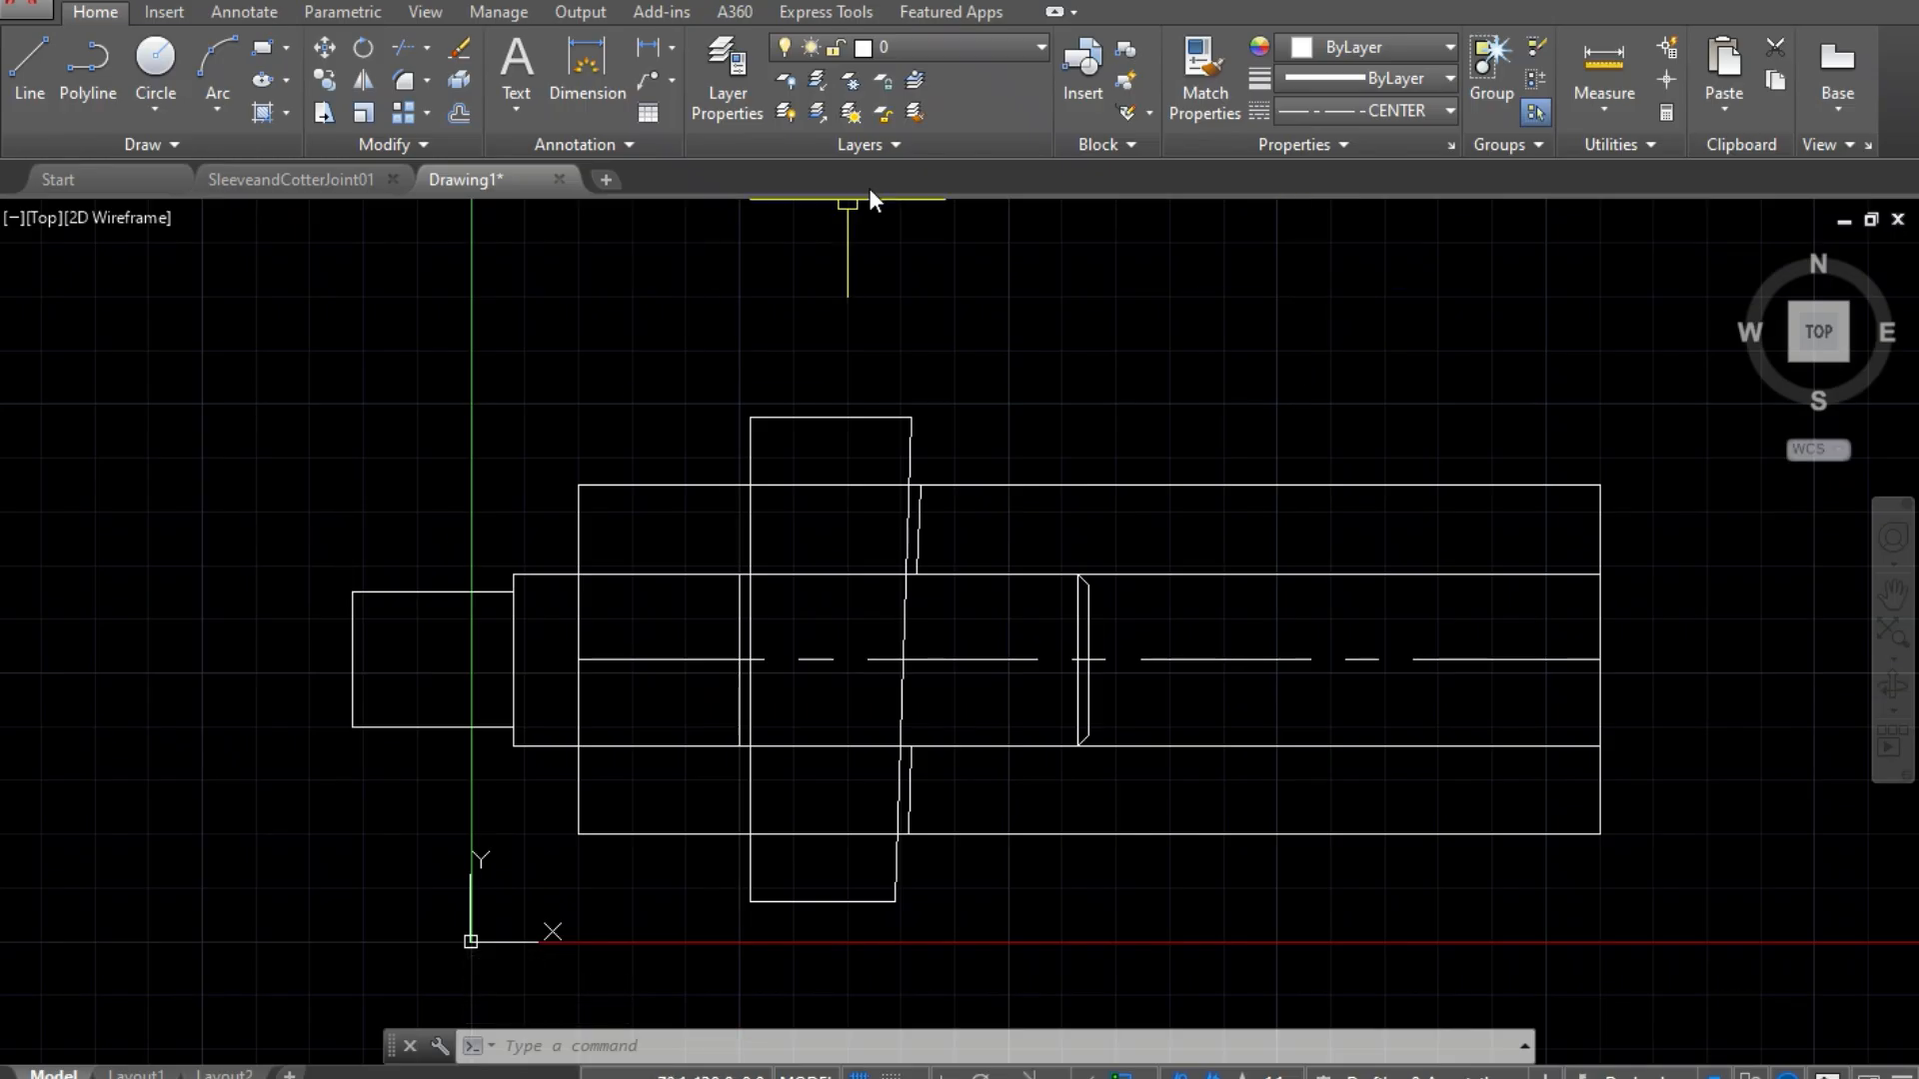
{"action": "type", "text": "m"}
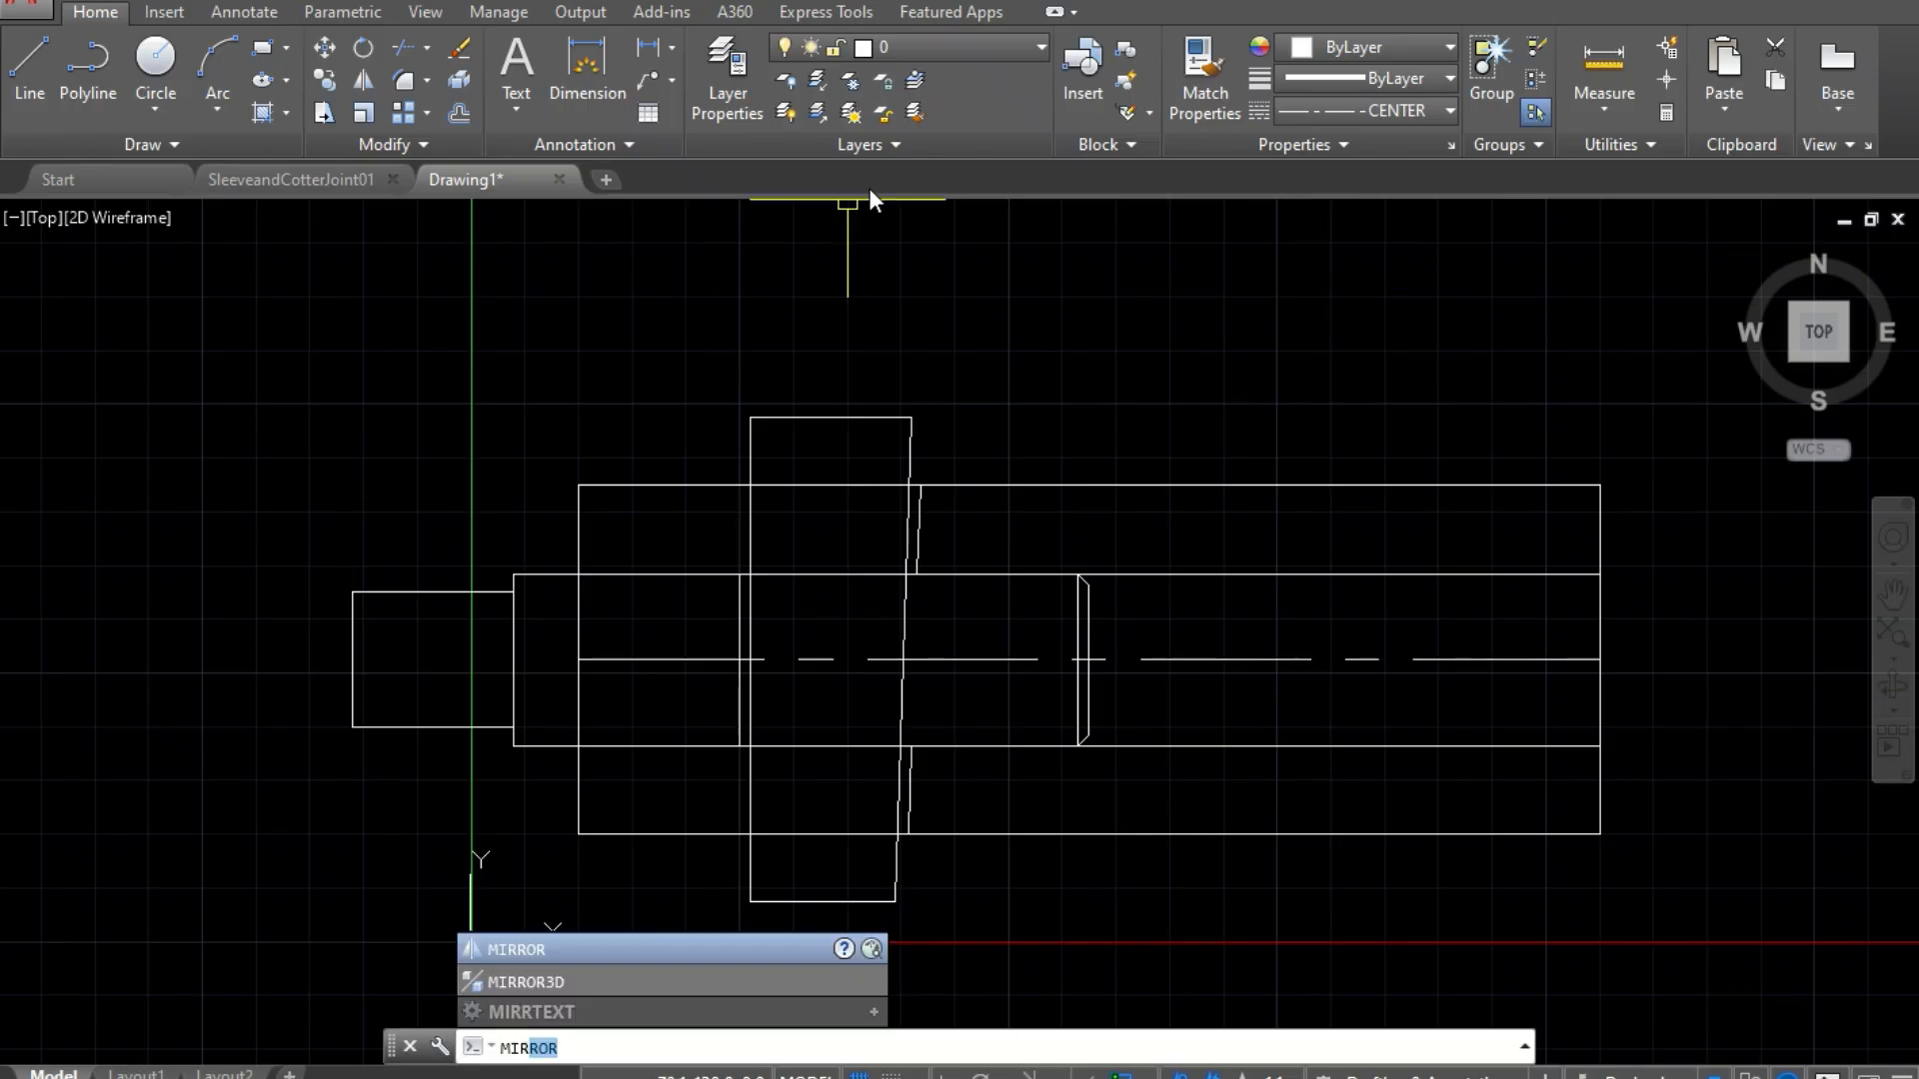
{"action": "key", "text": "Return"}
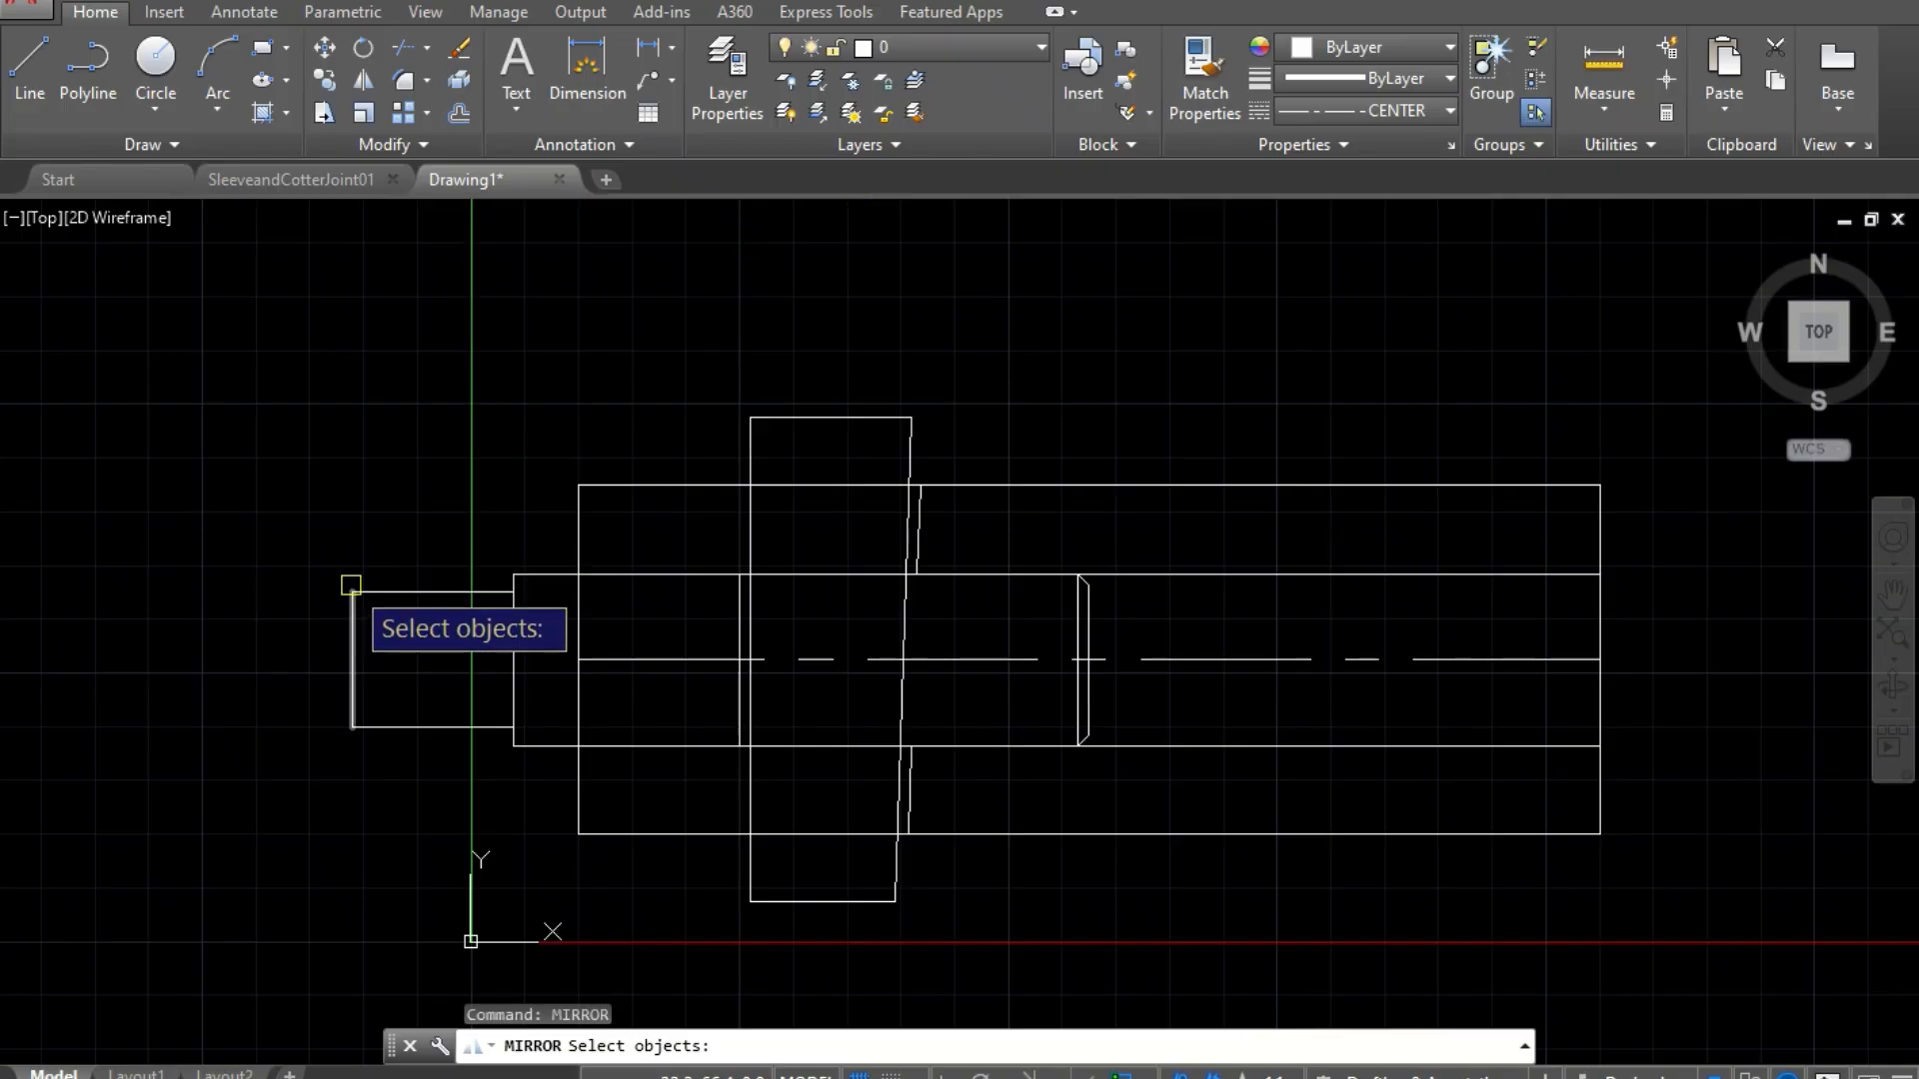
{"action": "left_click", "coordinate": [353, 612]}
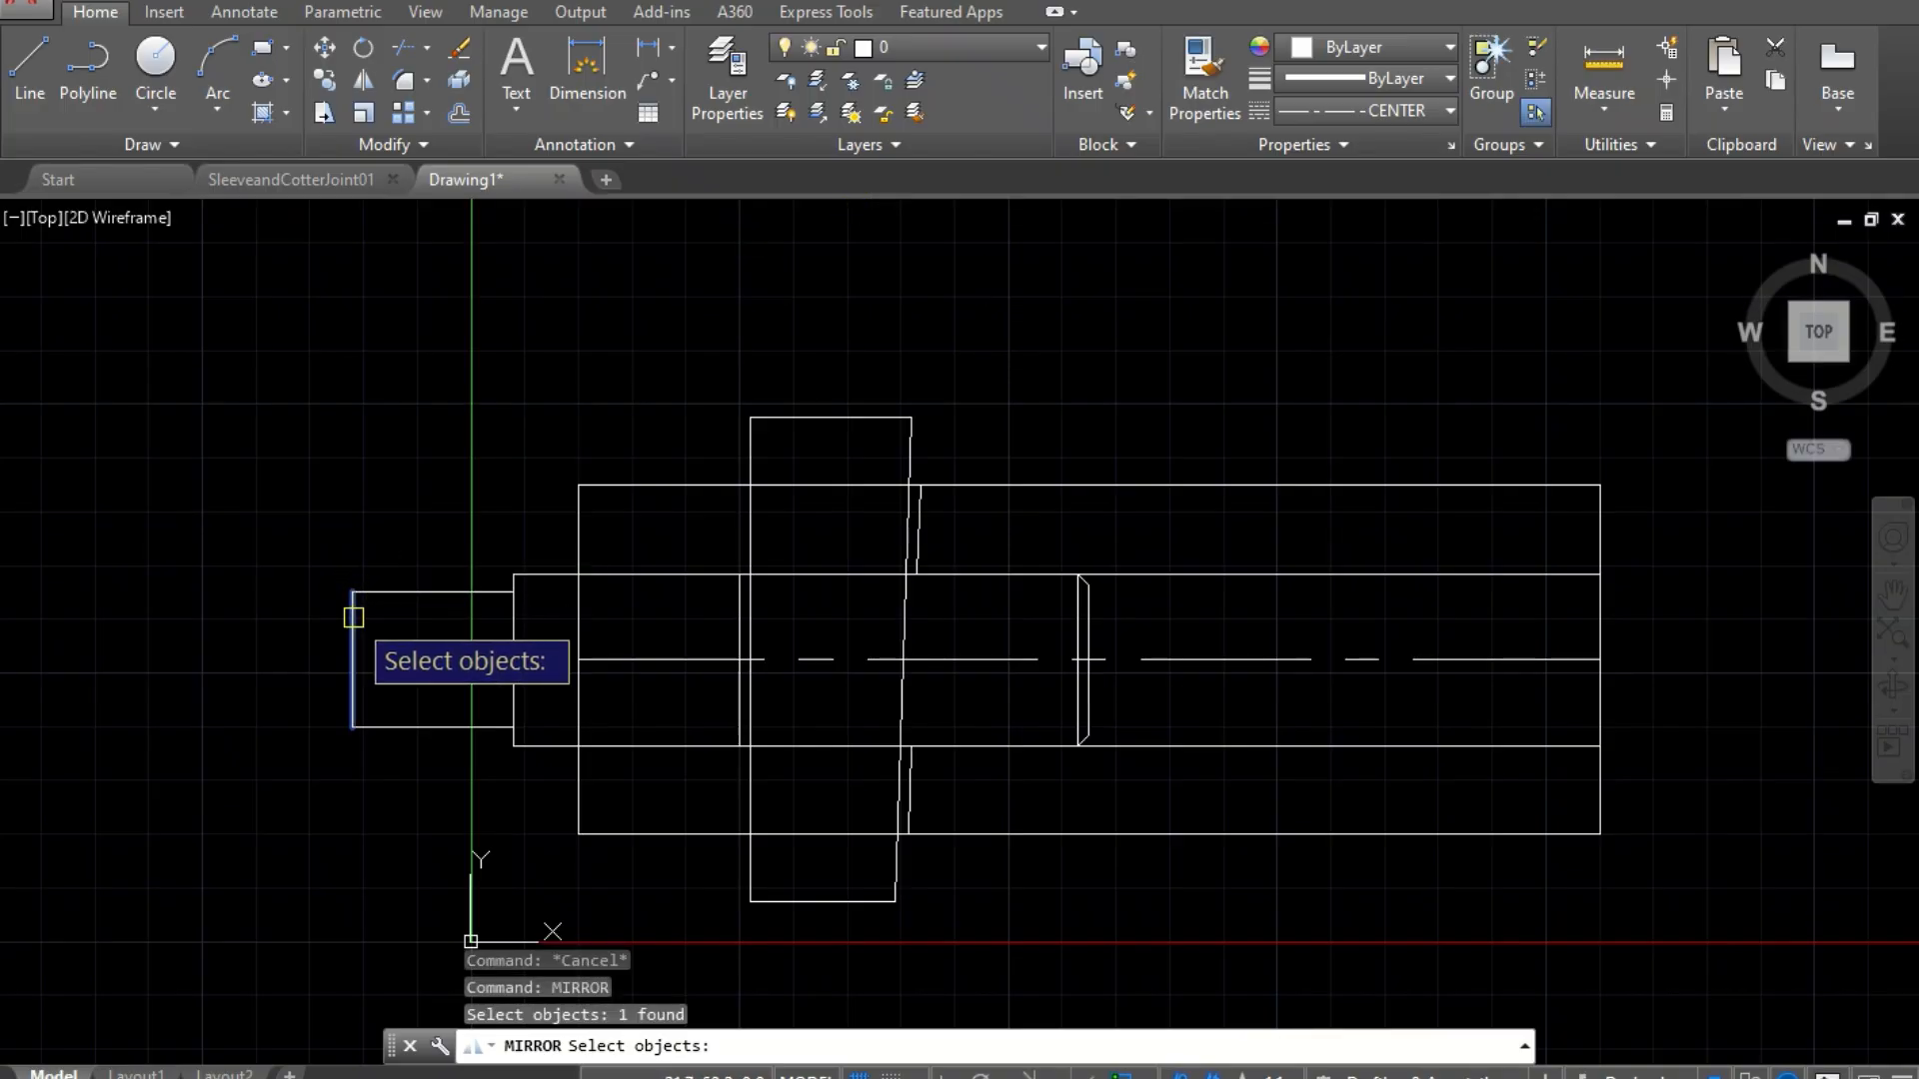
{"action": "left_click", "coordinate": [411, 592]}
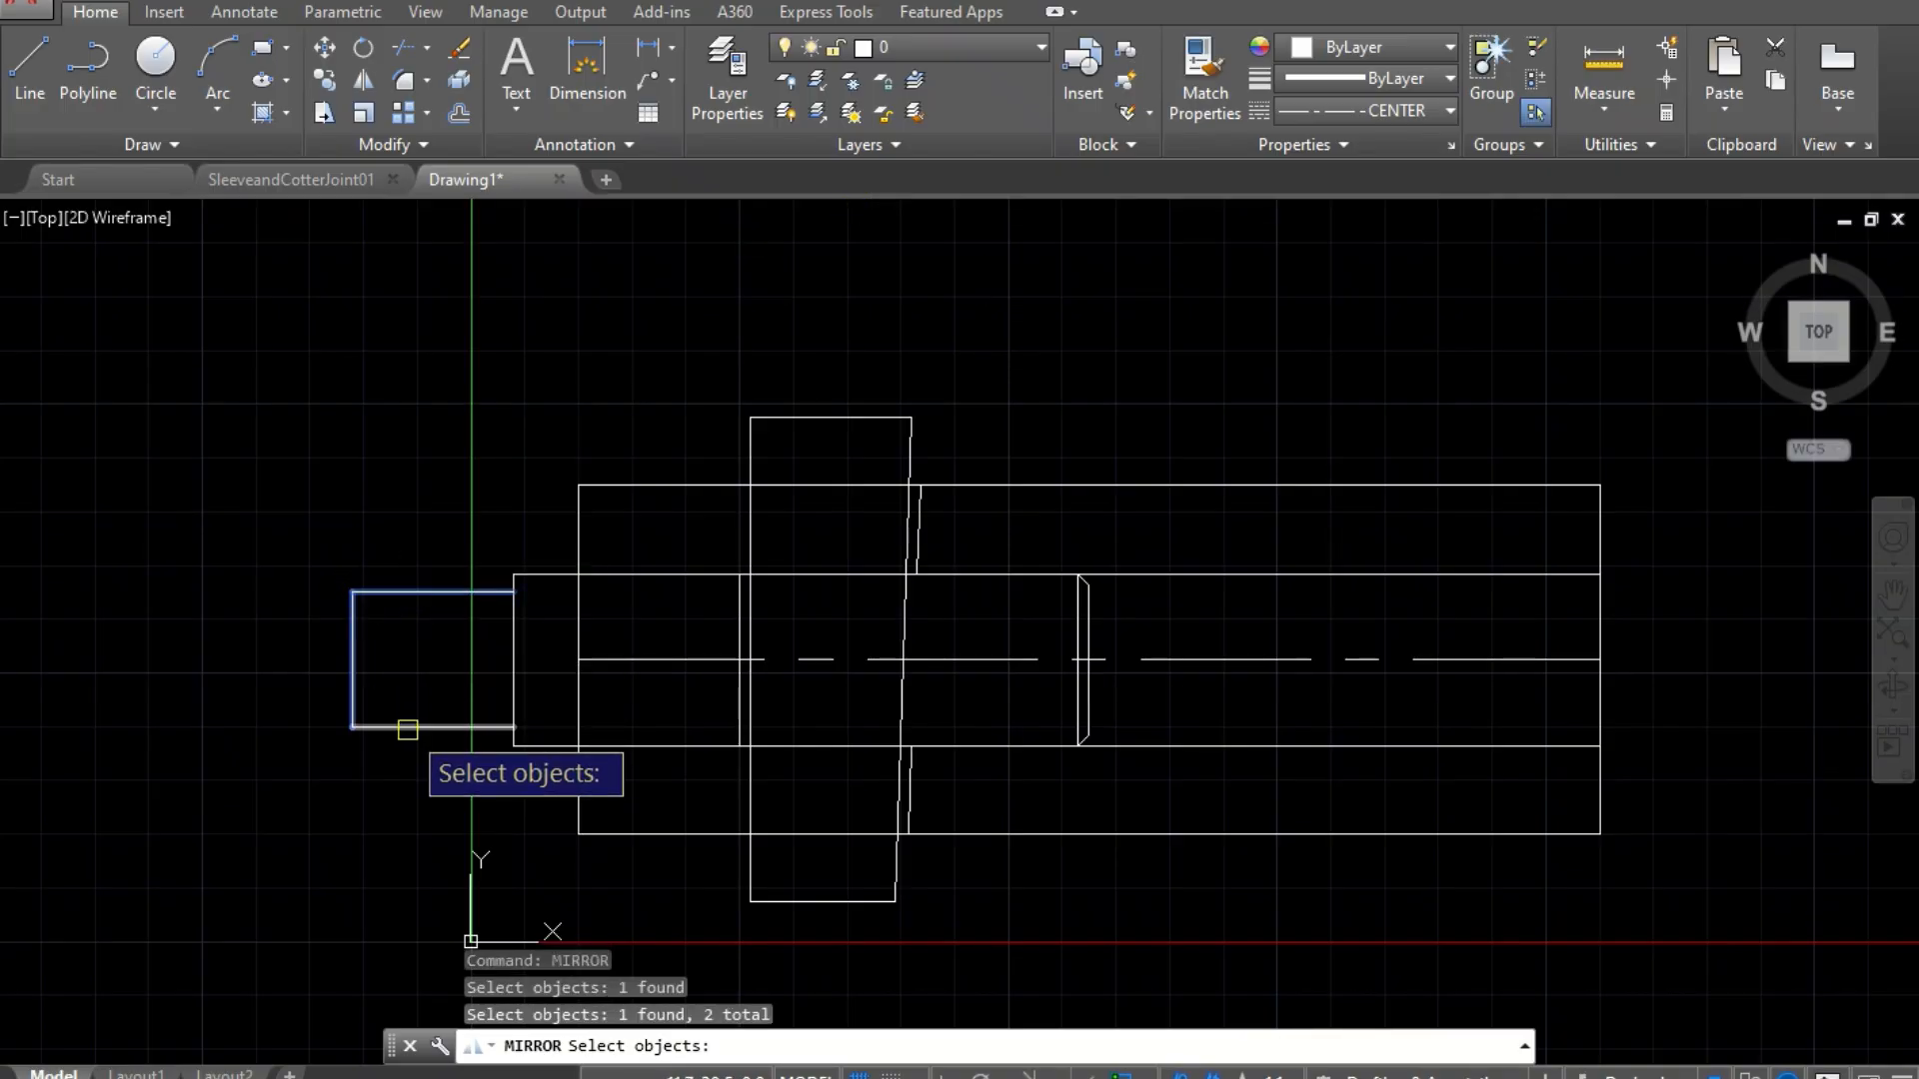
{"action": "left_click", "coordinate": [407, 727]}
{"action": "left_click", "coordinate": [512, 677]}
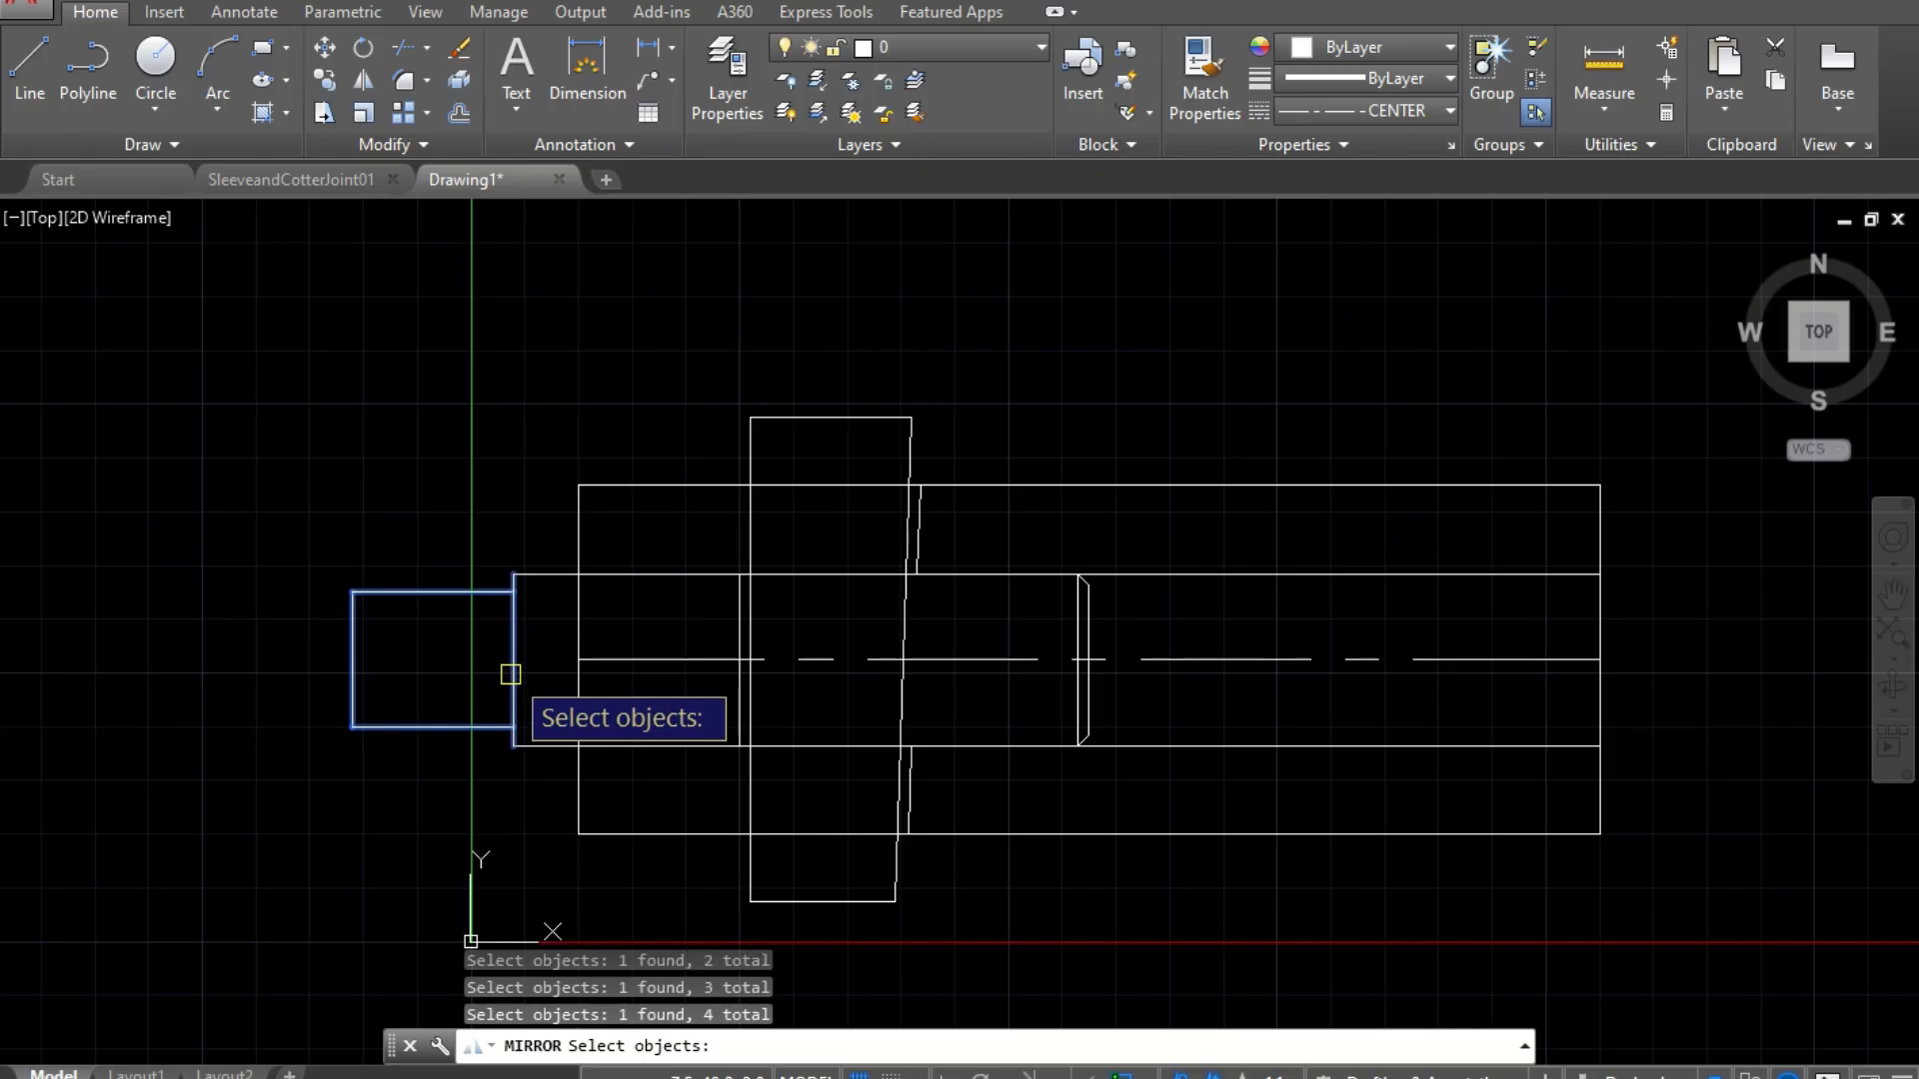
{"action": "left_click", "coordinate": [550, 576]}
{"action": "left_click", "coordinate": [540, 746]}
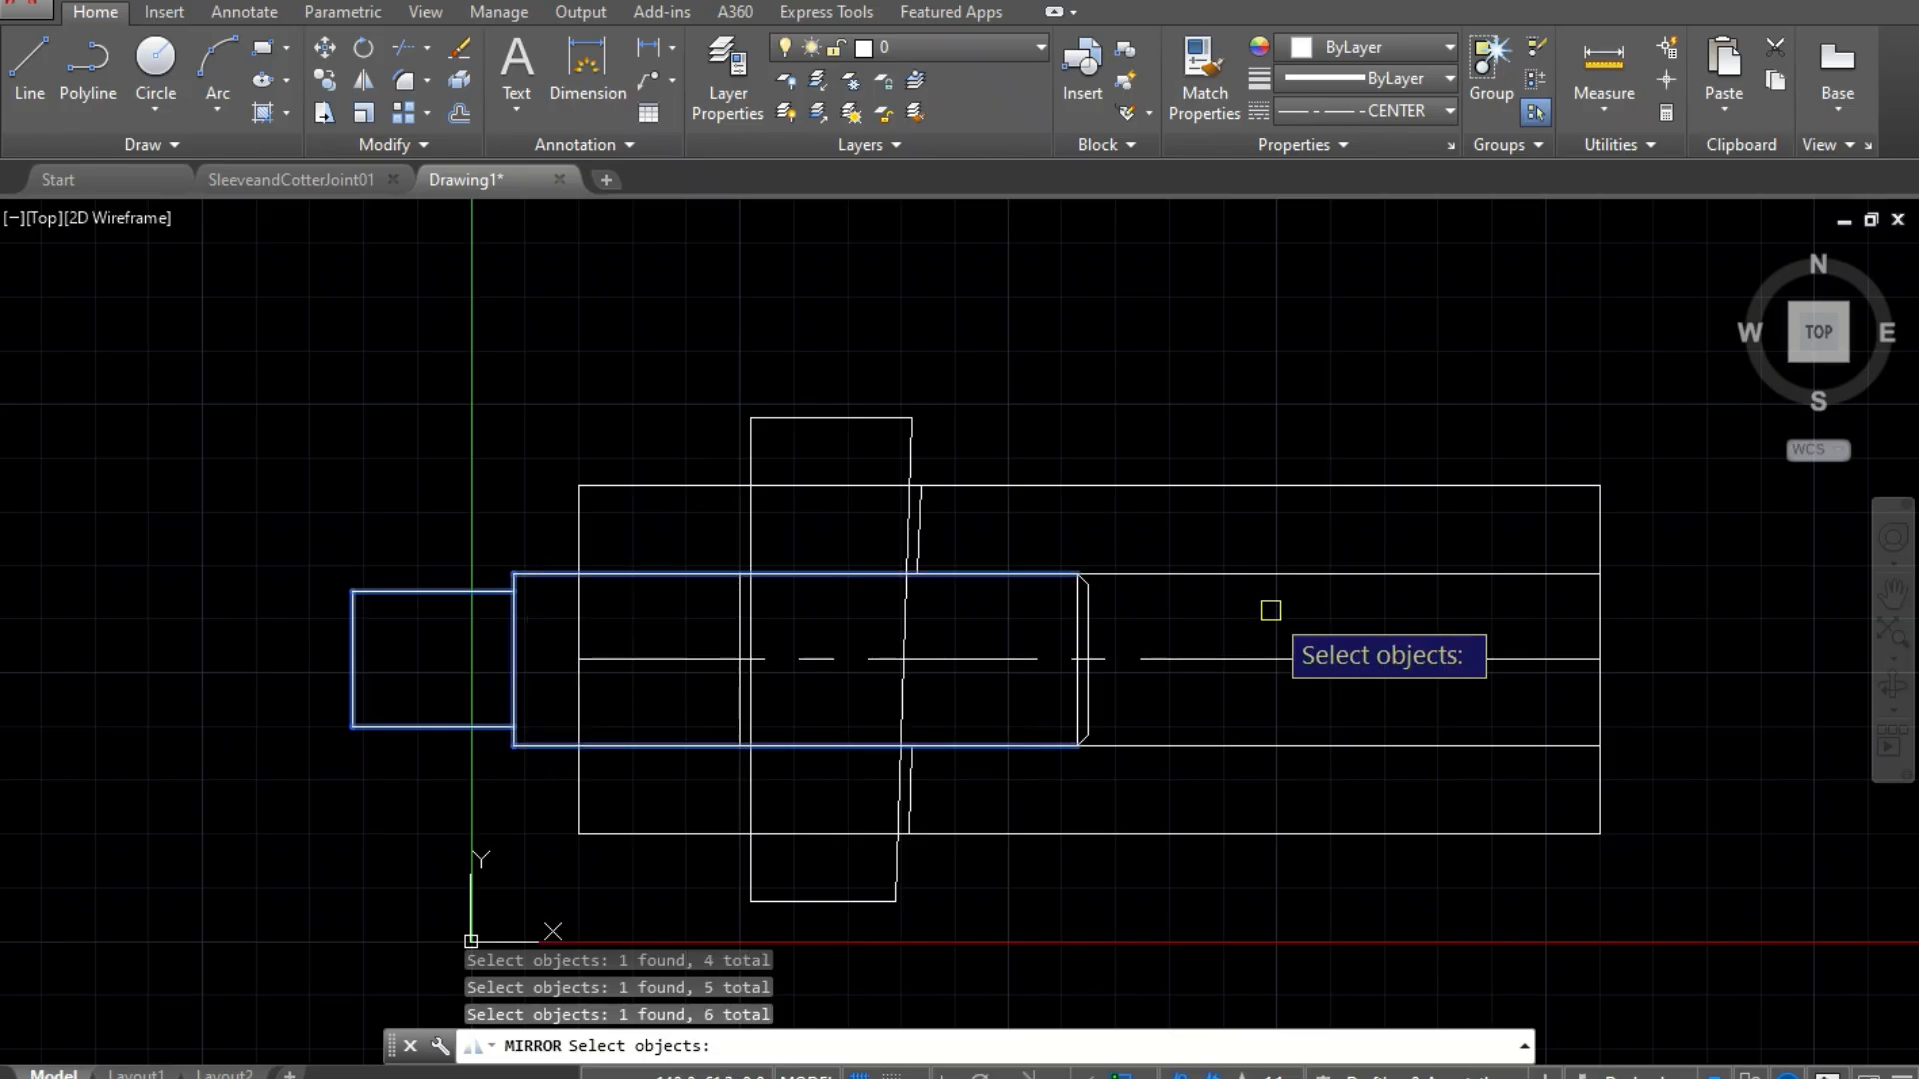
{"action": "left_click", "coordinate": [1075, 612]}
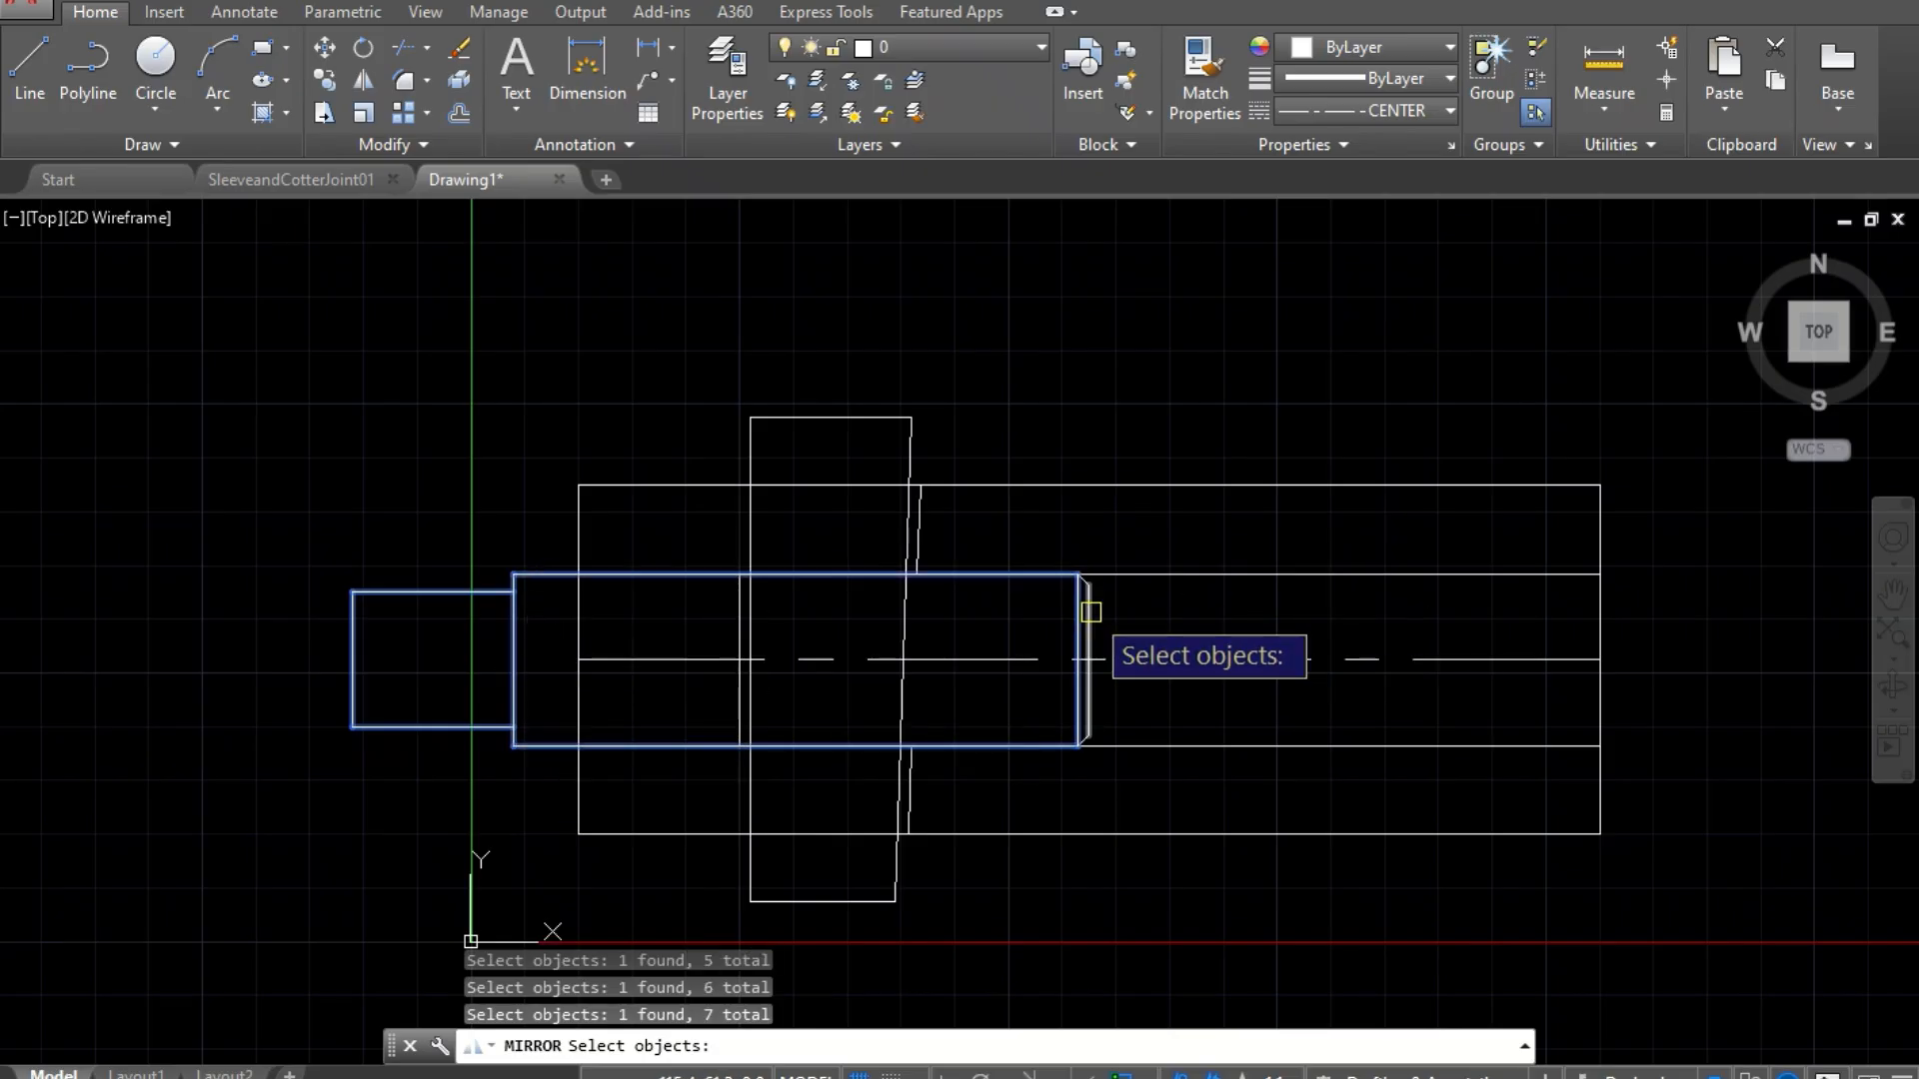
{"action": "left_click", "coordinate": [1088, 606]}
{"action": "scroll", "coordinate": [1128, 625], "scroll_direction": "up", "scroll_amount": 4}
{"action": "scroll", "coordinate": [1128, 625], "scroll_direction": "up", "scroll_amount": 3}
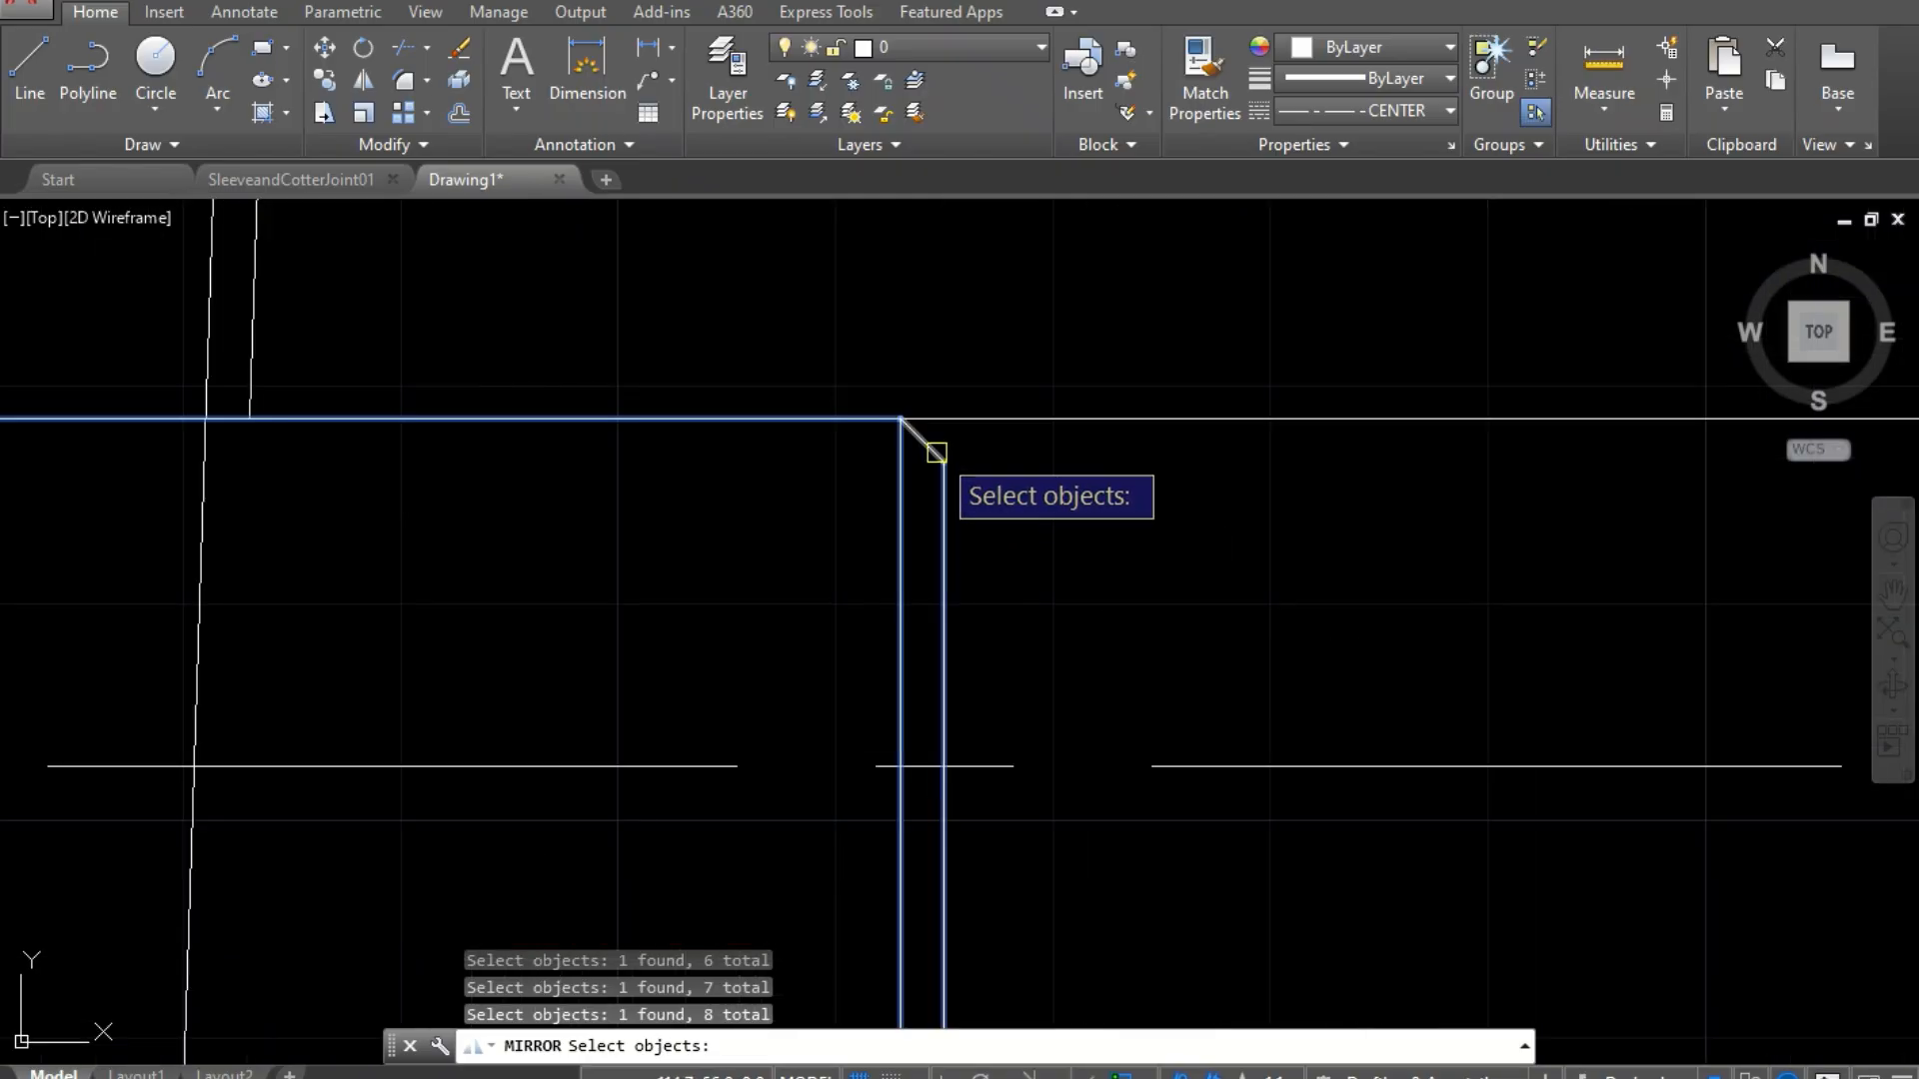
{"action": "left_click", "coordinate": [925, 436]}
{"action": "scroll", "coordinate": [1049, 525], "scroll_direction": "down", "scroll_amount": 3}
{"action": "scroll", "coordinate": [1059, 549], "scroll_direction": "down", "scroll_amount": 2}
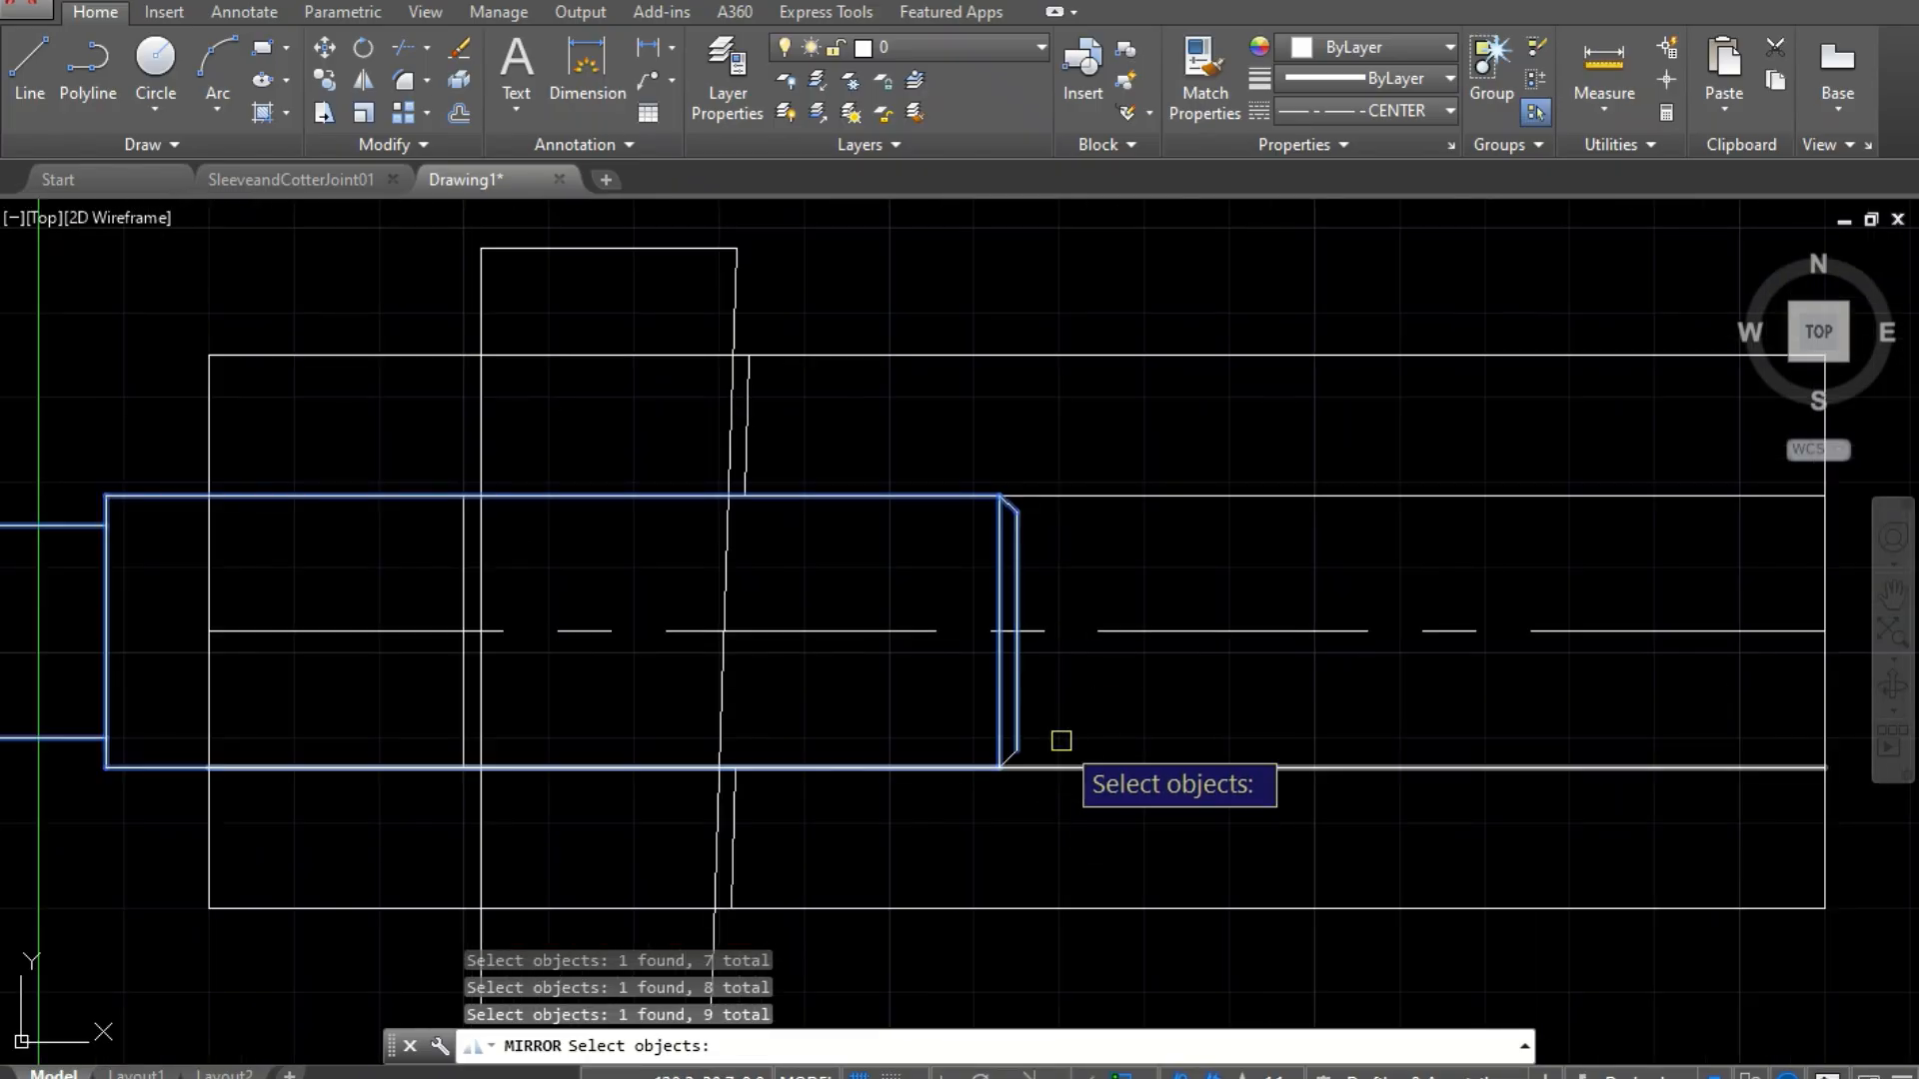
{"action": "scroll", "coordinate": [1060, 737], "scroll_direction": "up", "scroll_amount": 4}
{"action": "left_click", "coordinate": [923, 792]}
{"action": "scroll", "coordinate": [1135, 732], "scroll_direction": "down", "scroll_amount": 5}
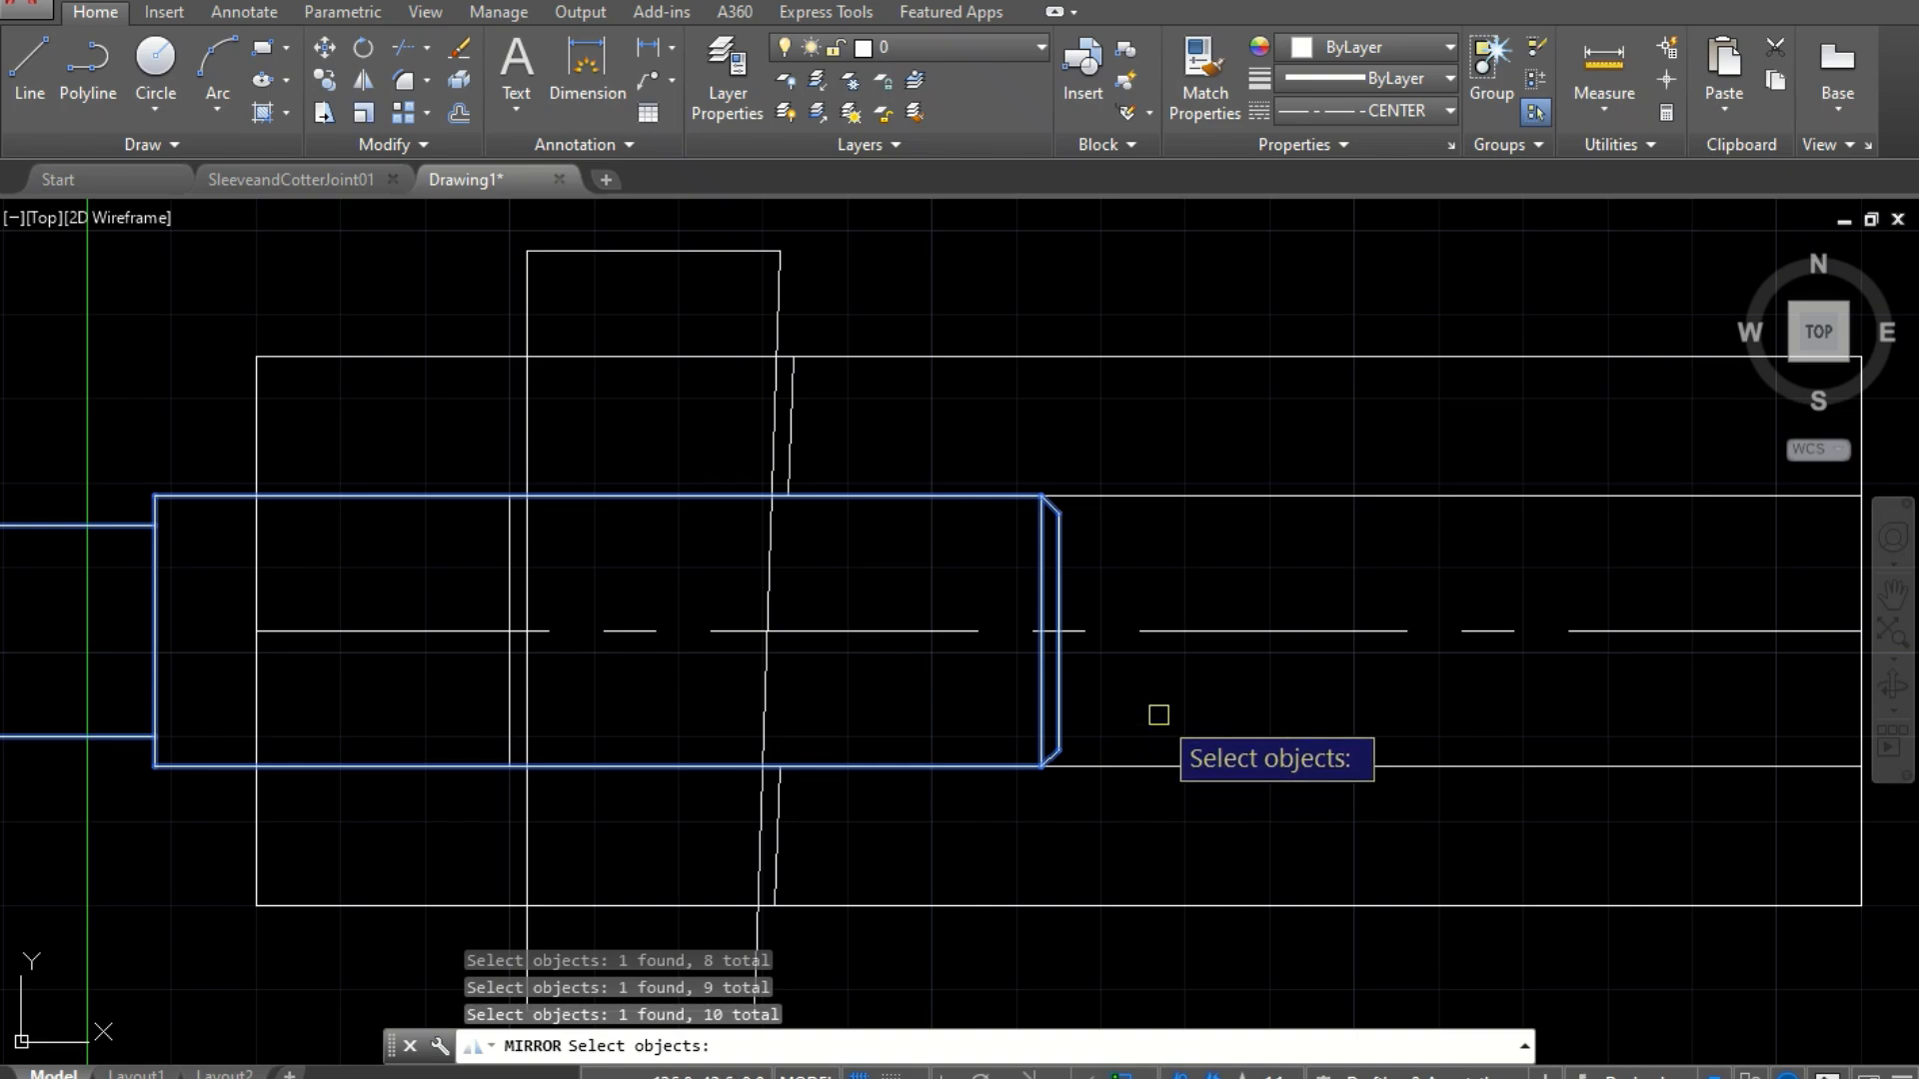
{"action": "key", "text": "Return"}
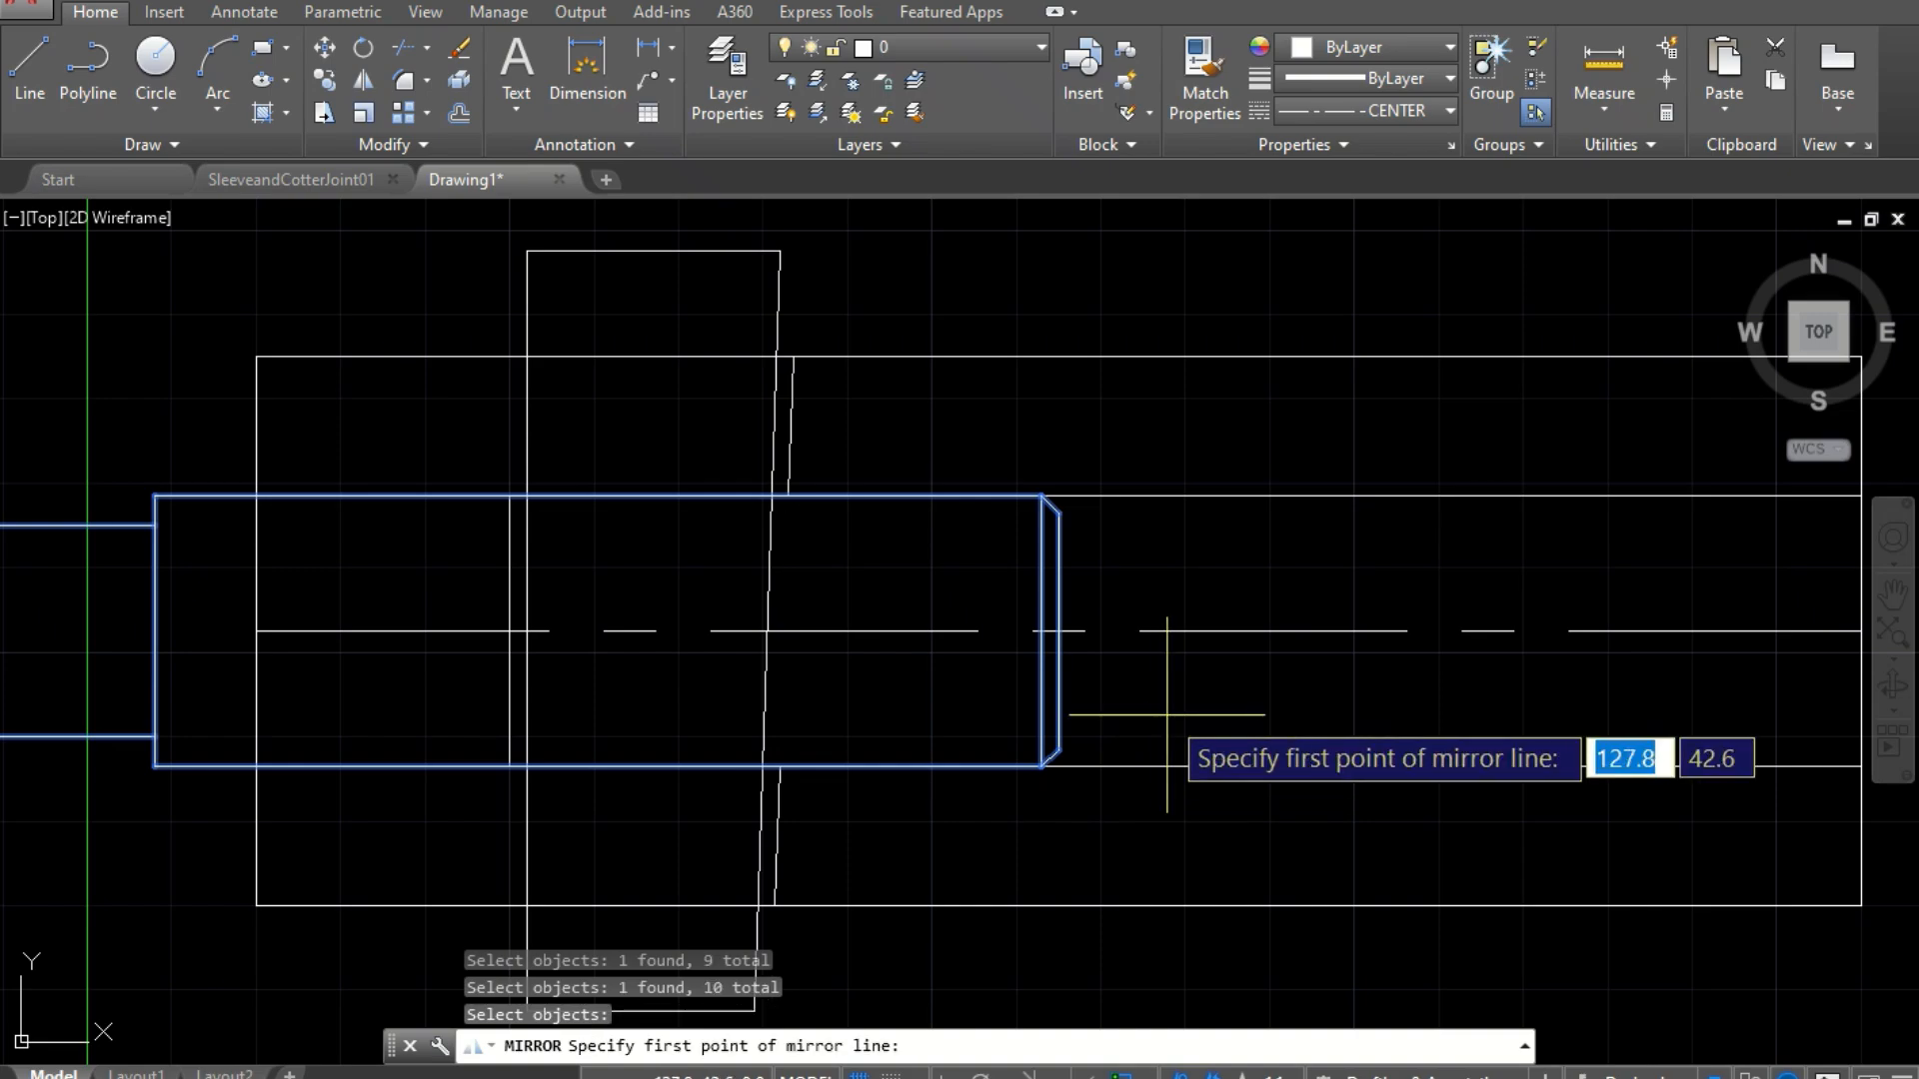
{"action": "left_click", "coordinate": [1058, 513]}
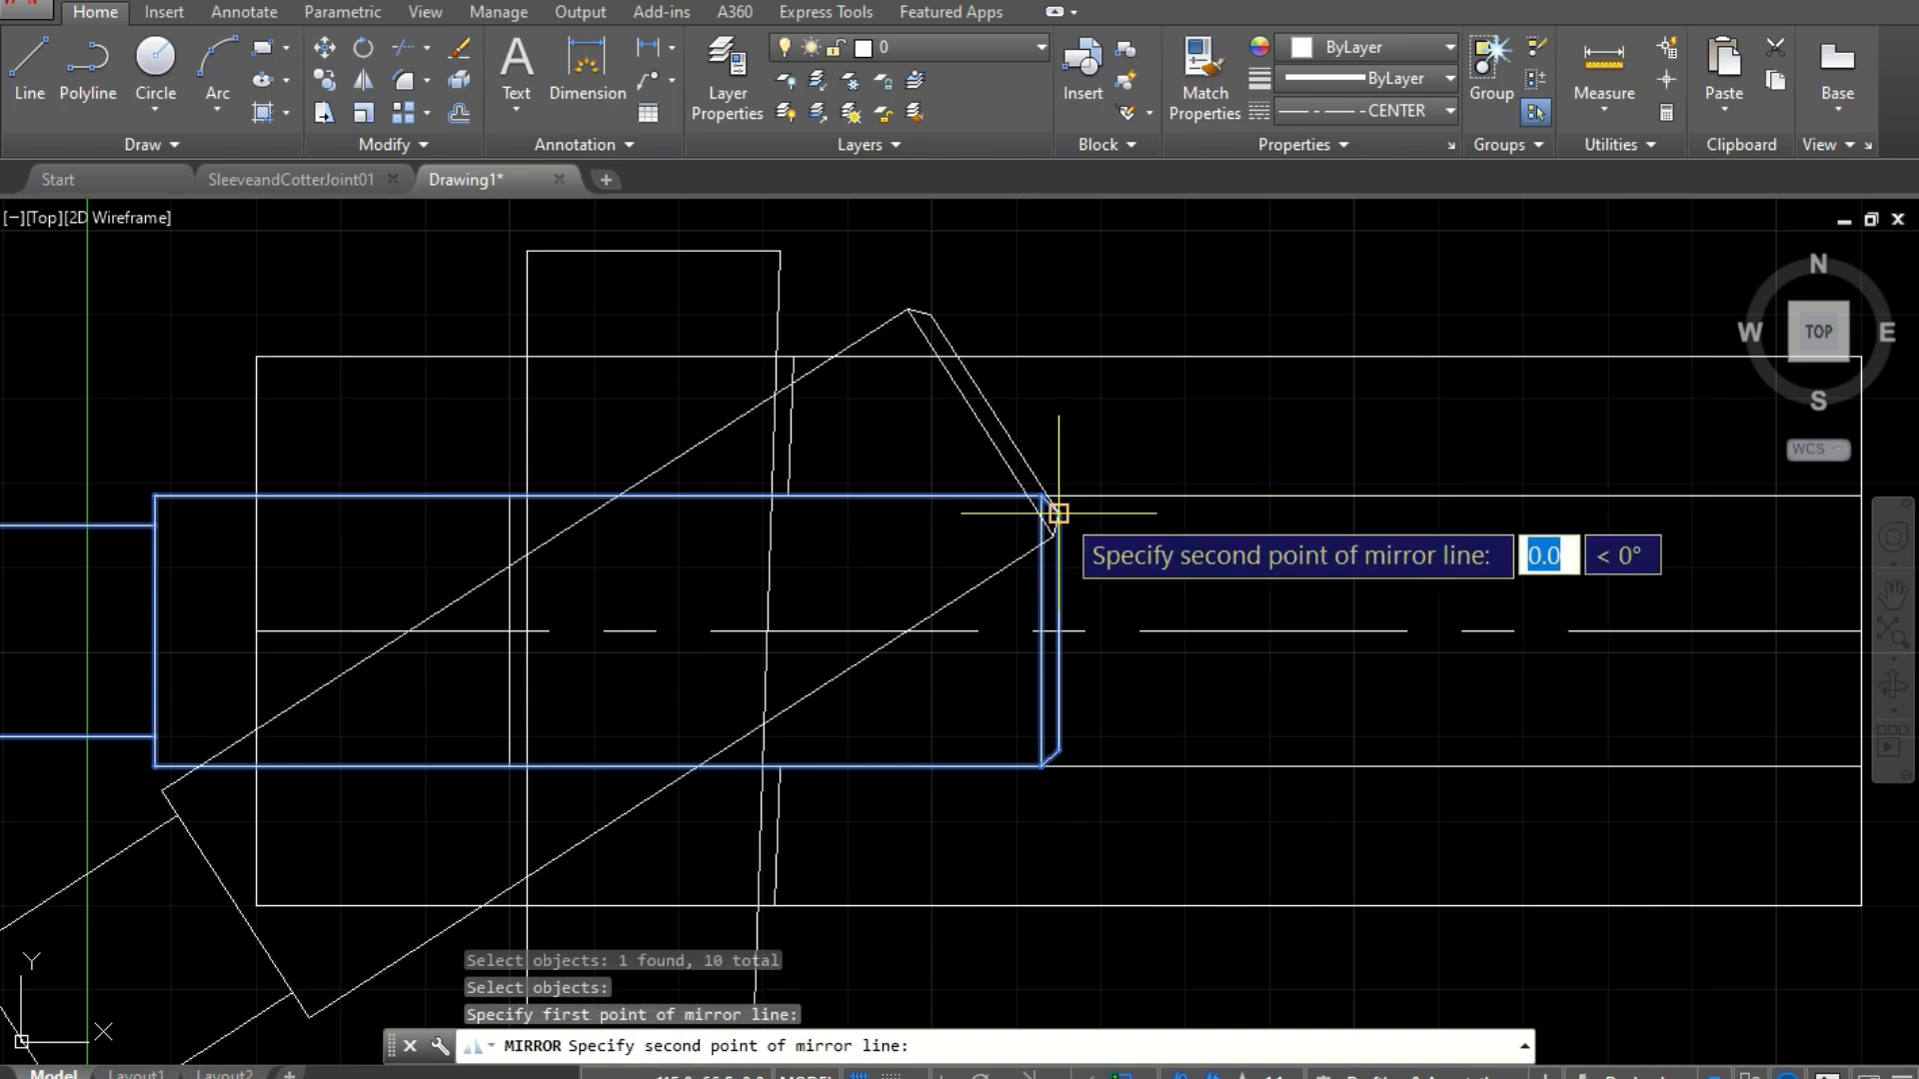
{"action": "left_click", "coordinate": [1058, 753]}
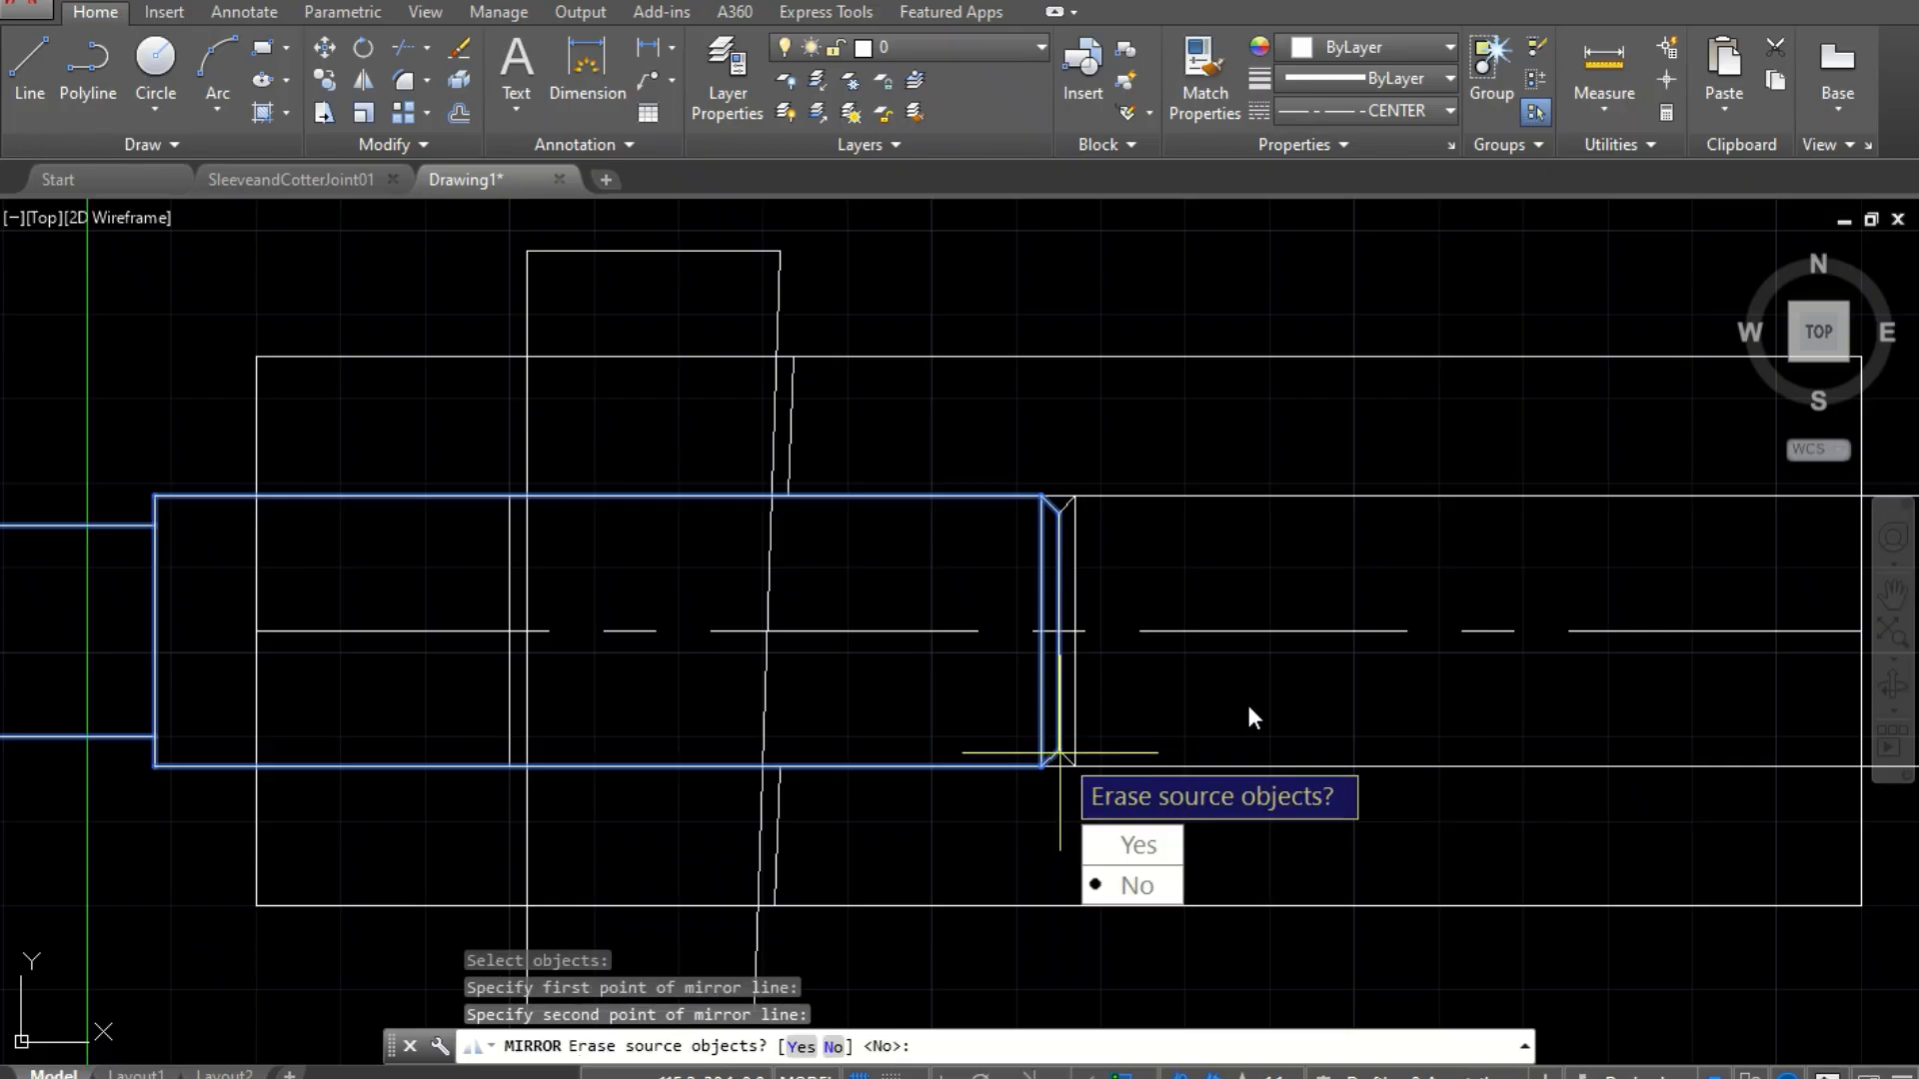
{"action": "key", "text": "Return"}
{"action": "scroll", "coordinate": [986, 628], "scroll_direction": "down", "scroll_amount": 4}
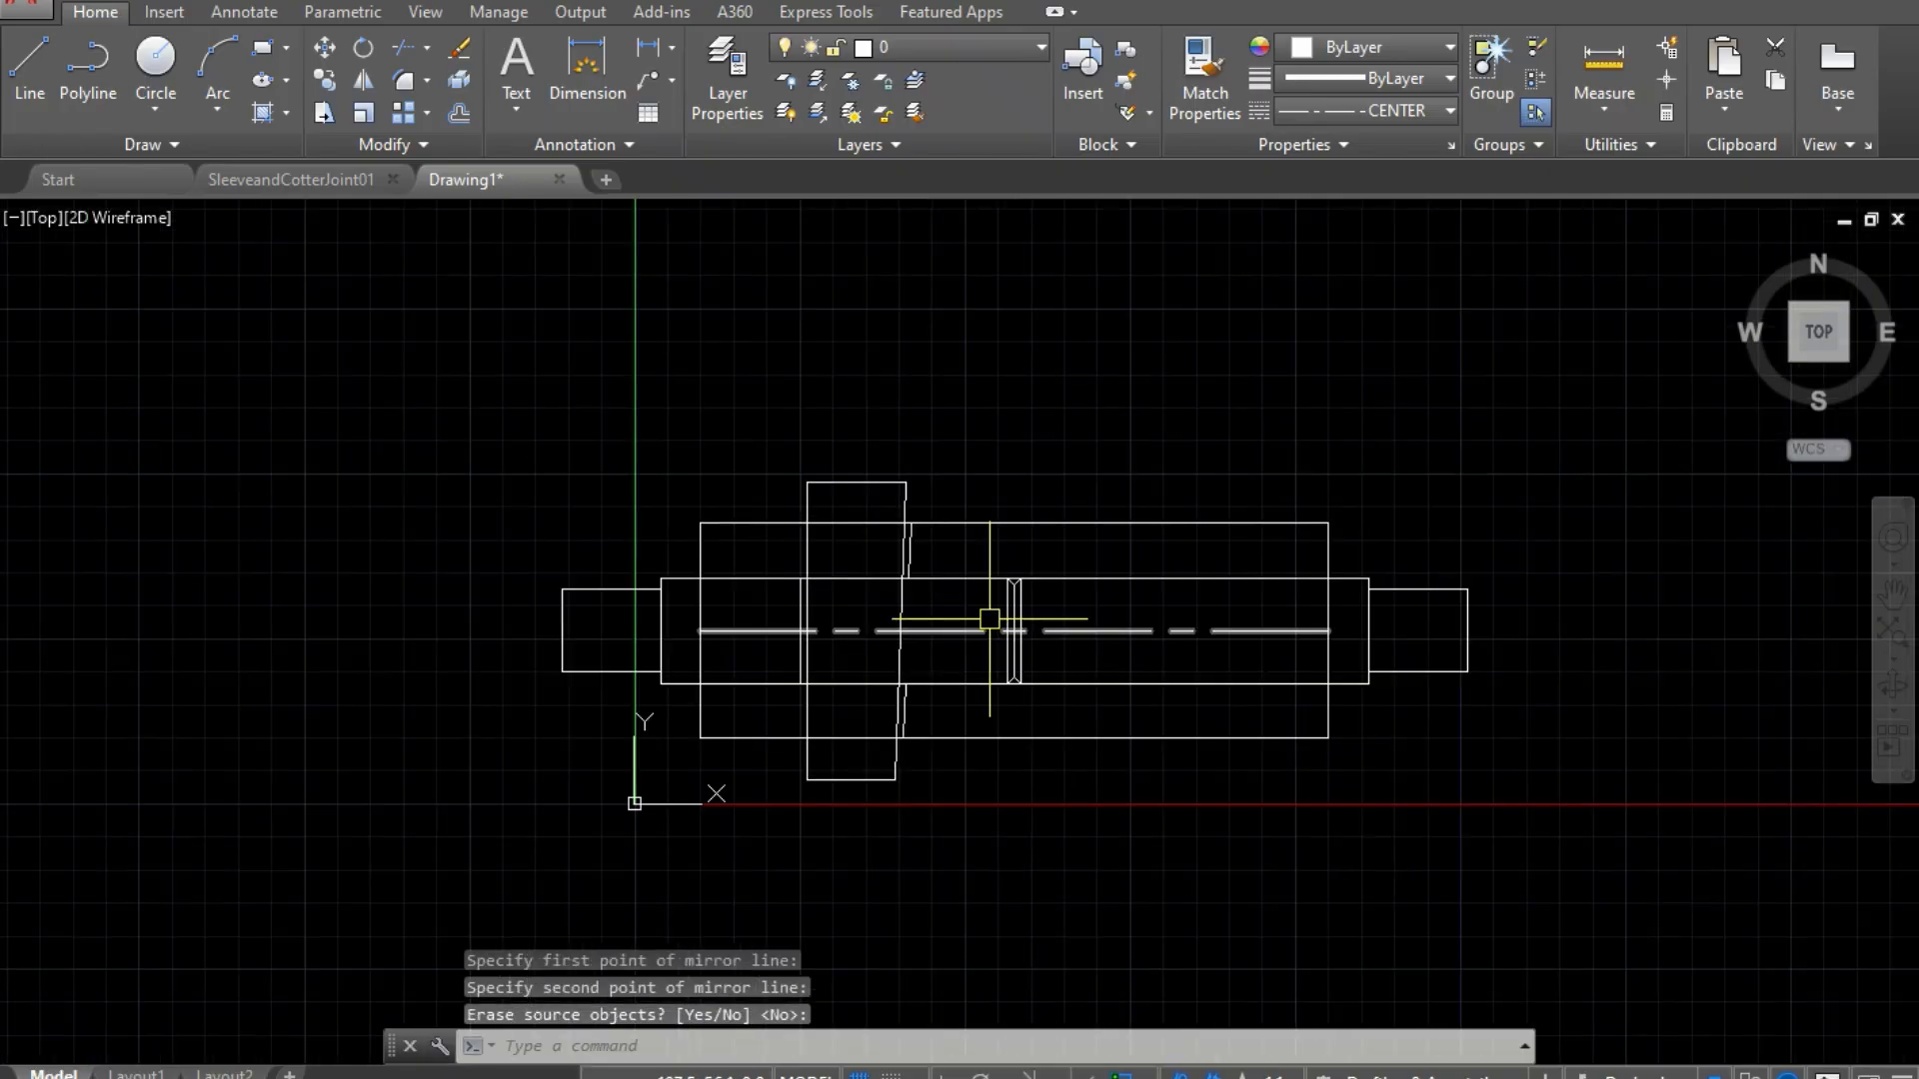
{"action": "scroll", "coordinate": [988, 624], "scroll_direction": "up", "scroll_amount": 2}
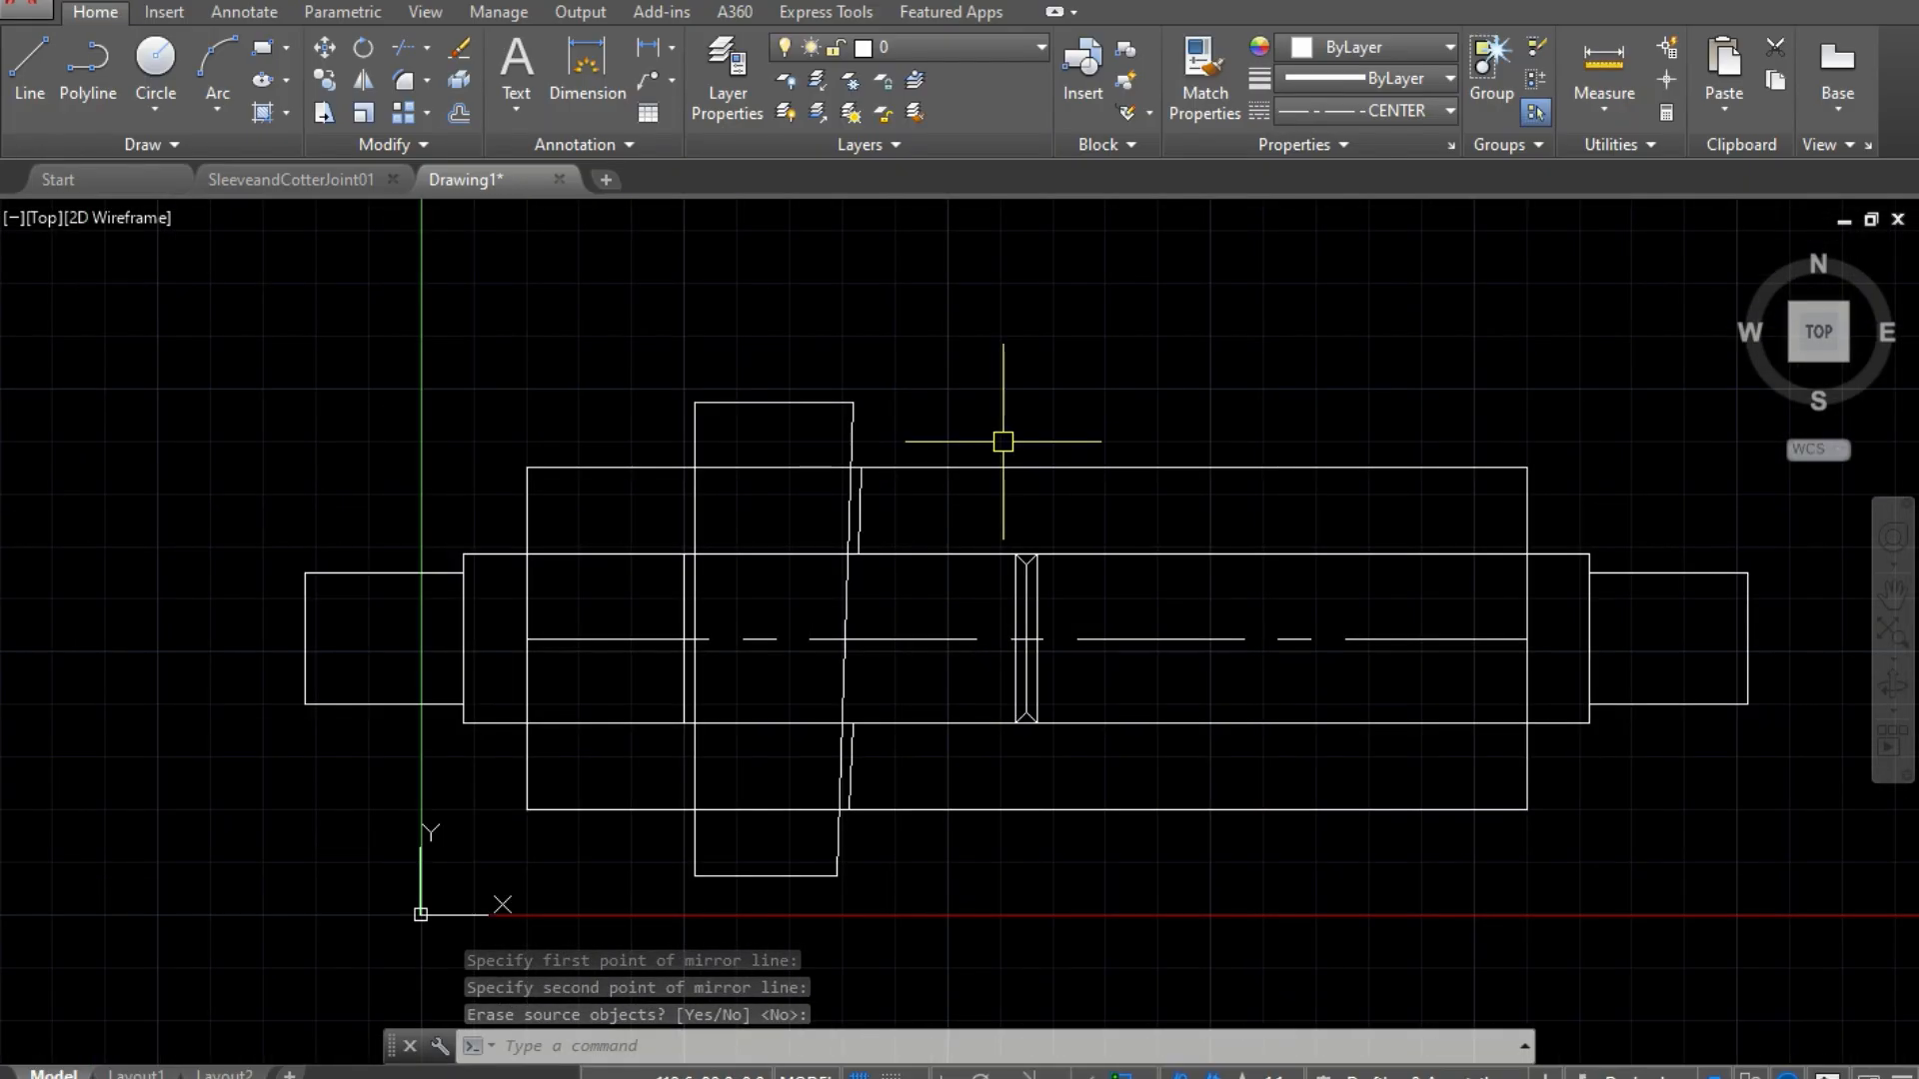
Step: Mirror the left cotter outline, its adjacent vertical slot edge and the two short slanted slot lines about the joint's central vertical line, keeping the originals
{"action": "type", "text": "mi"}
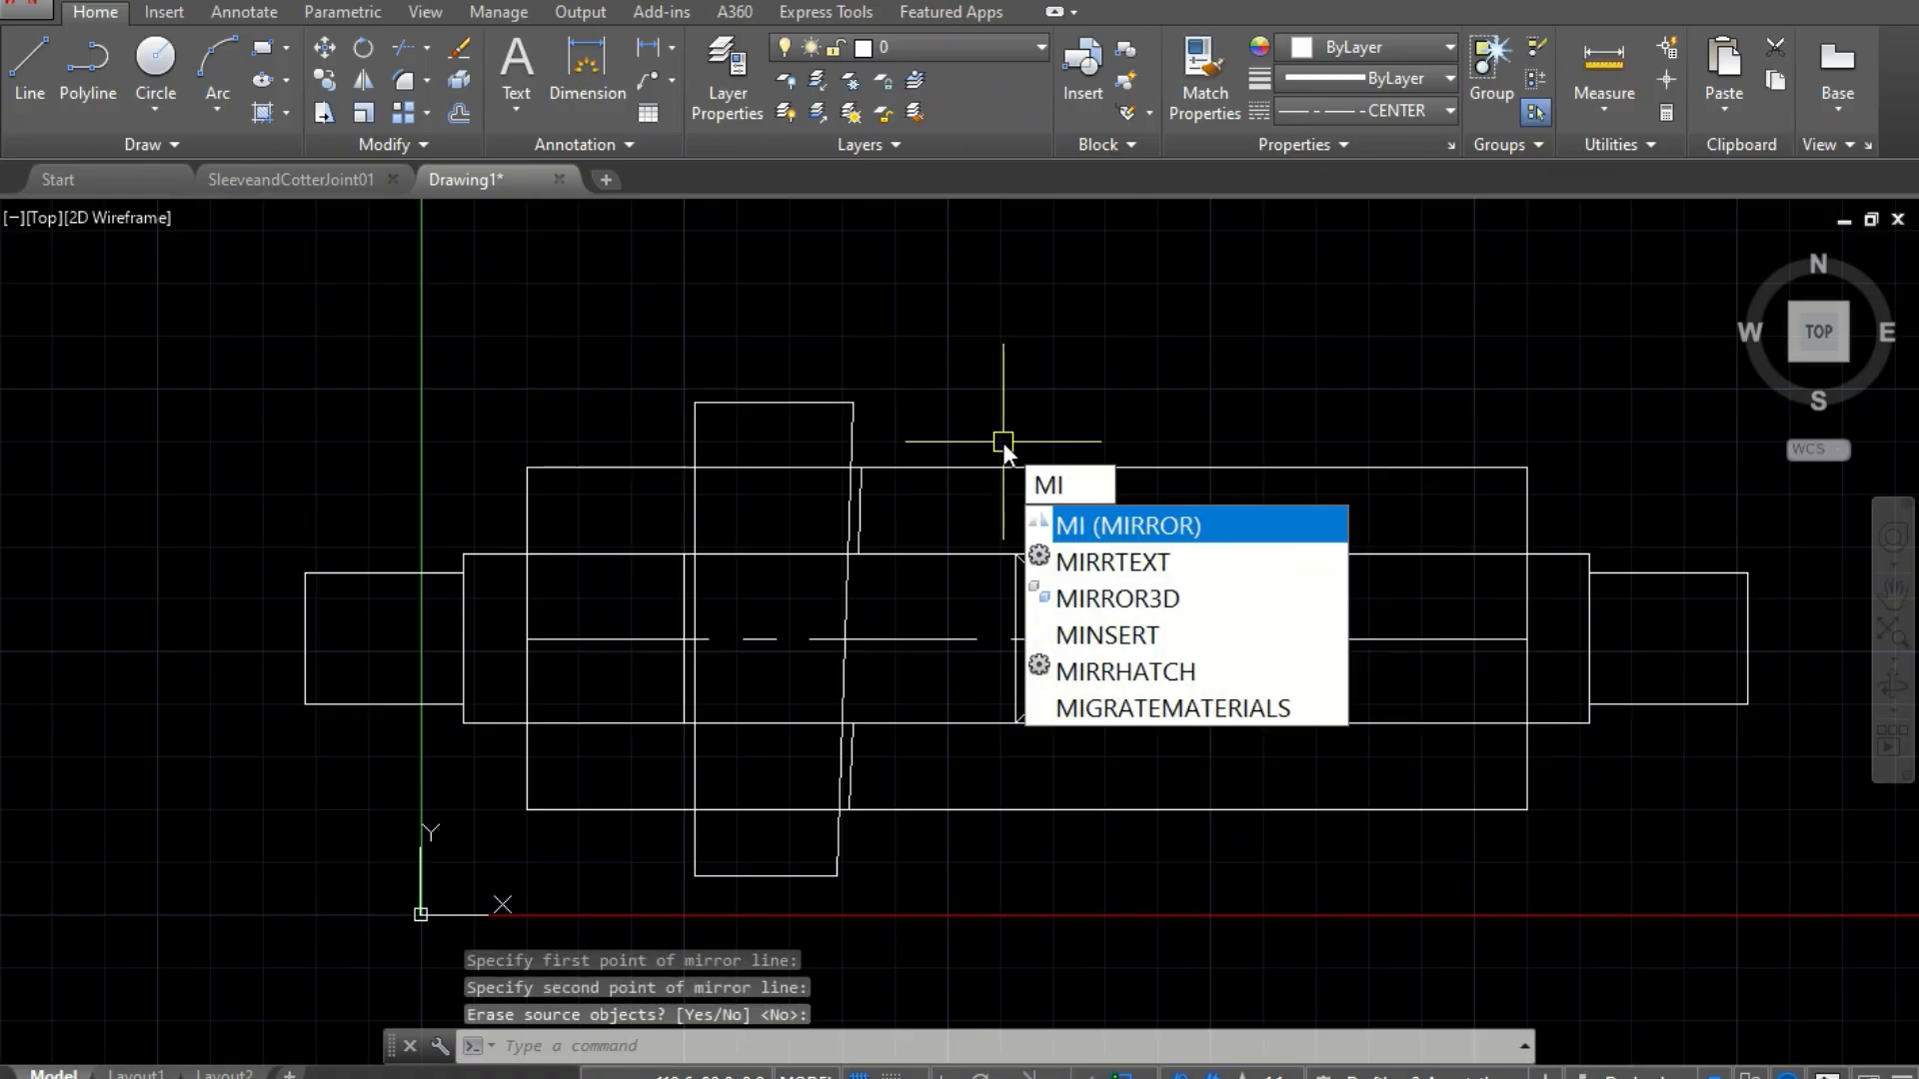
{"action": "key", "text": "Return"}
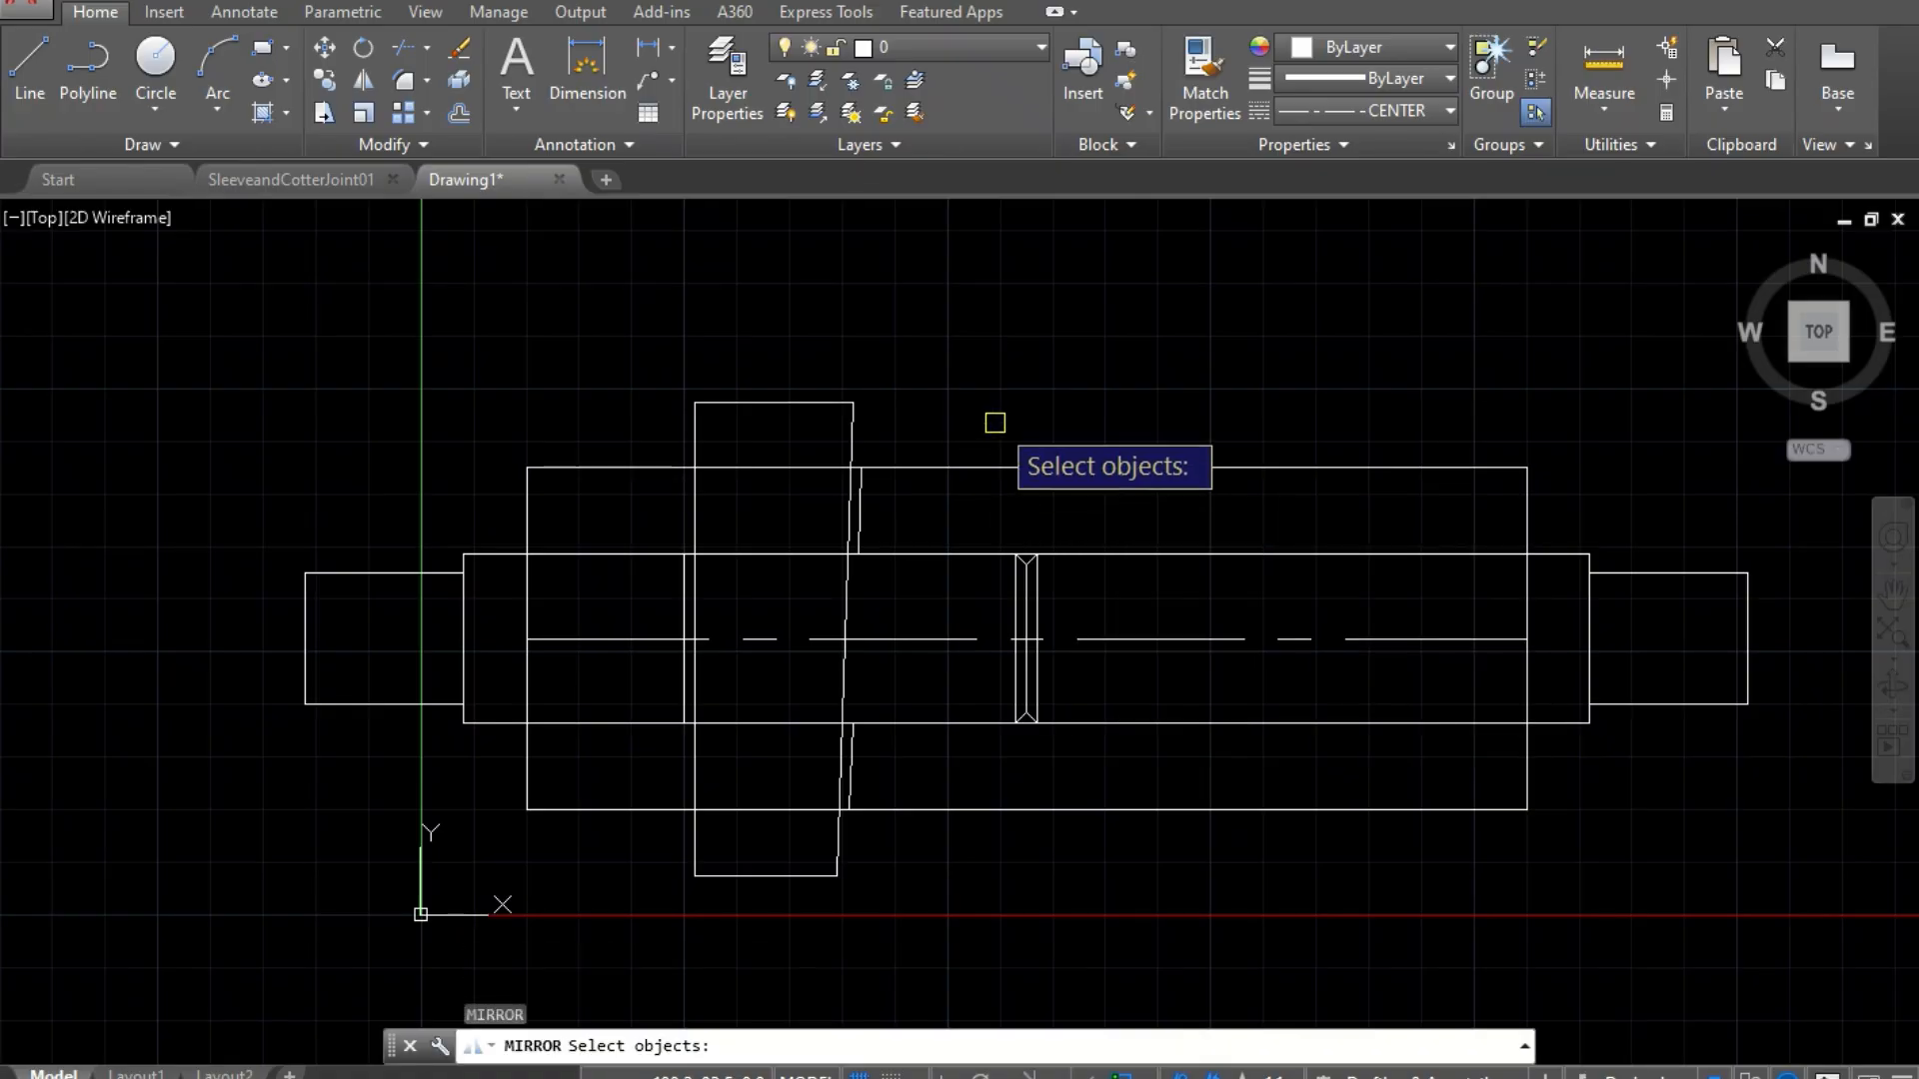
{"action": "left_click", "coordinate": [691, 426]}
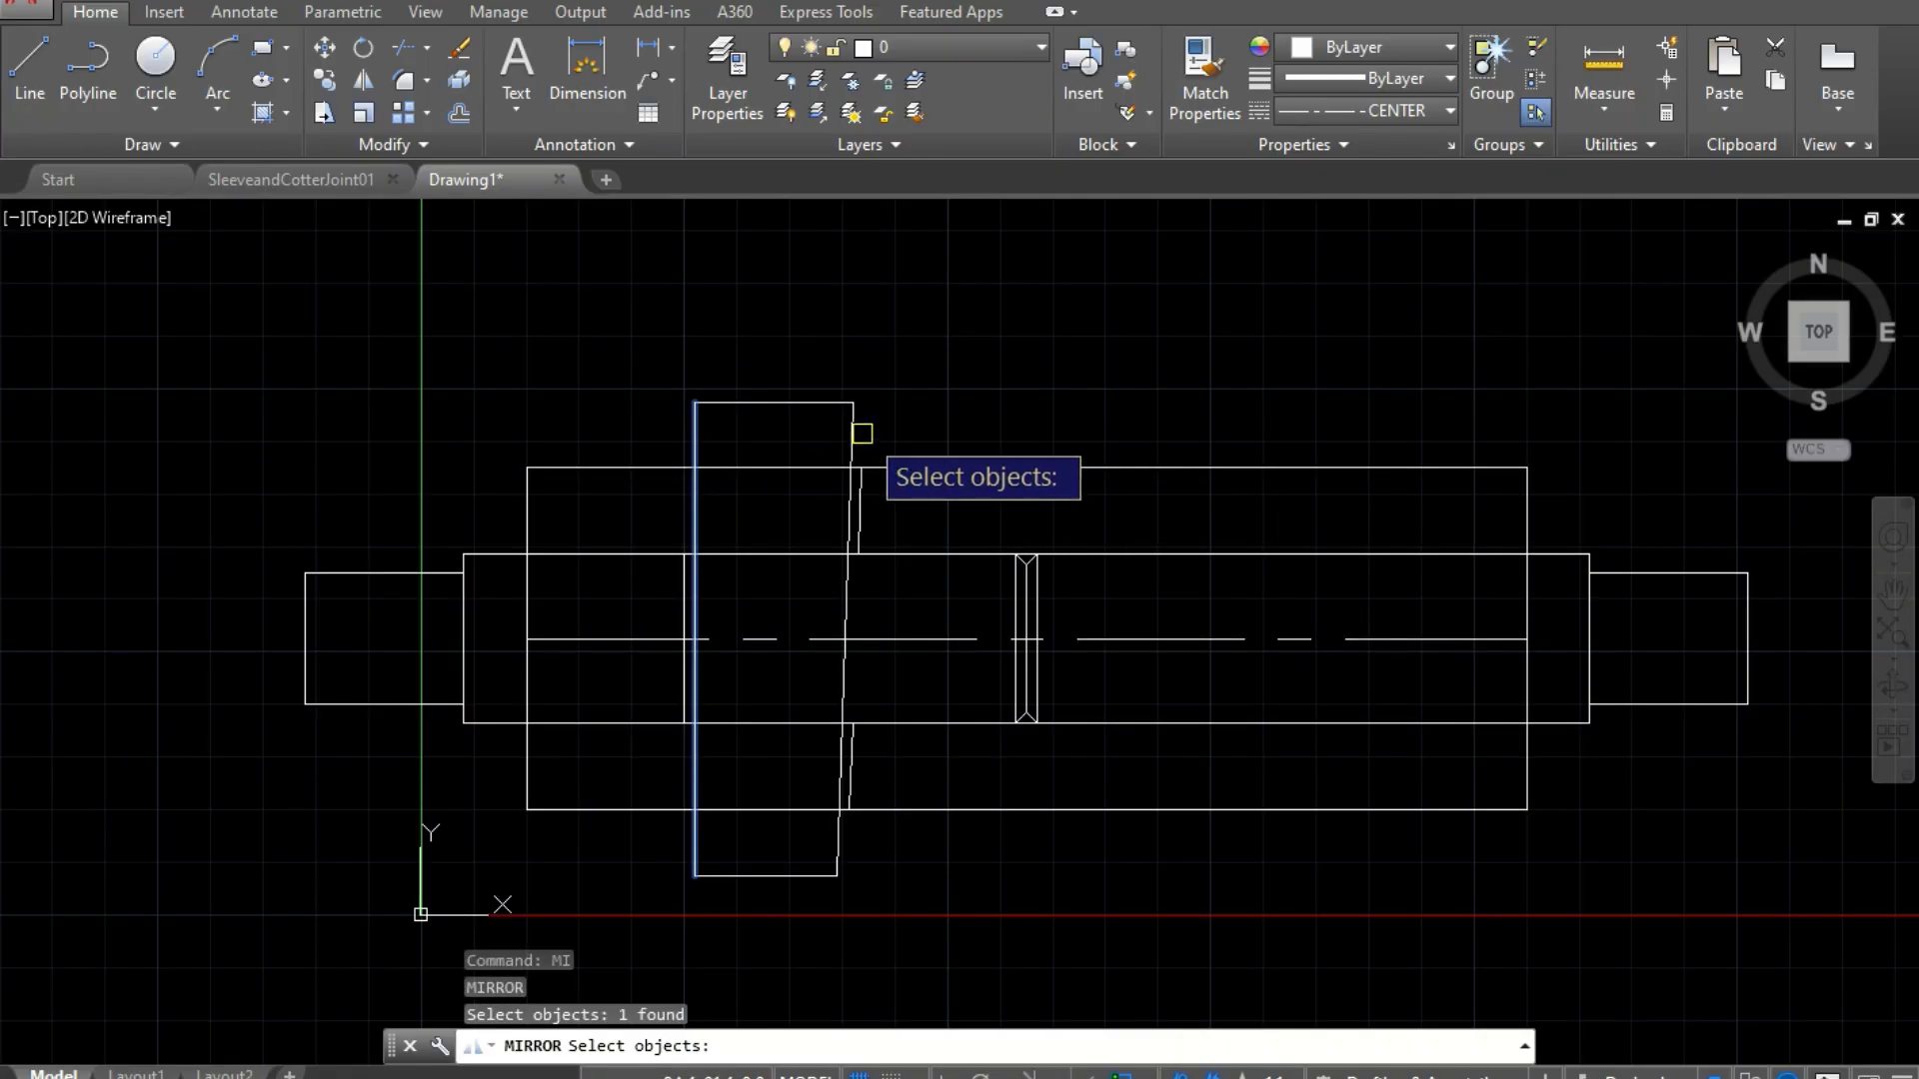
{"action": "left_click", "coordinate": [854, 428]}
{"action": "left_click", "coordinate": [809, 398]}
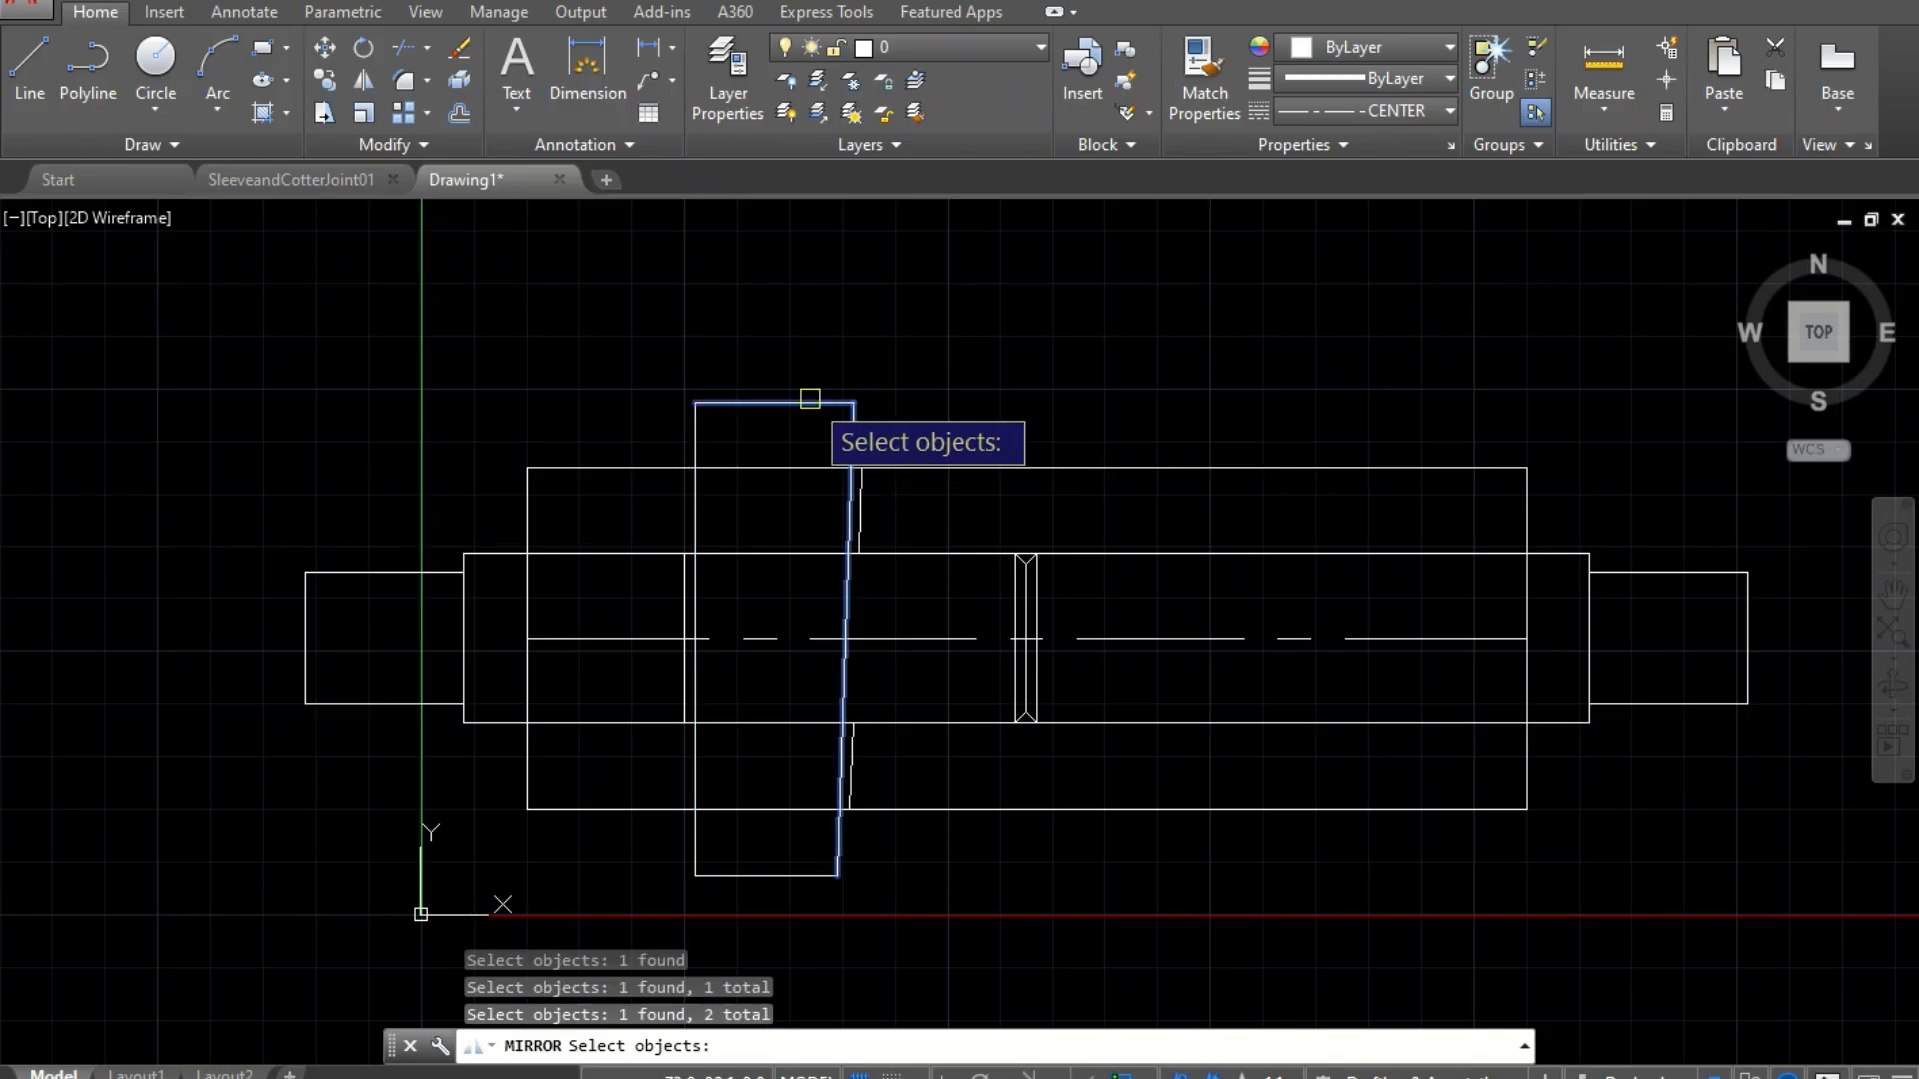
{"action": "left_click", "coordinate": [701, 433]}
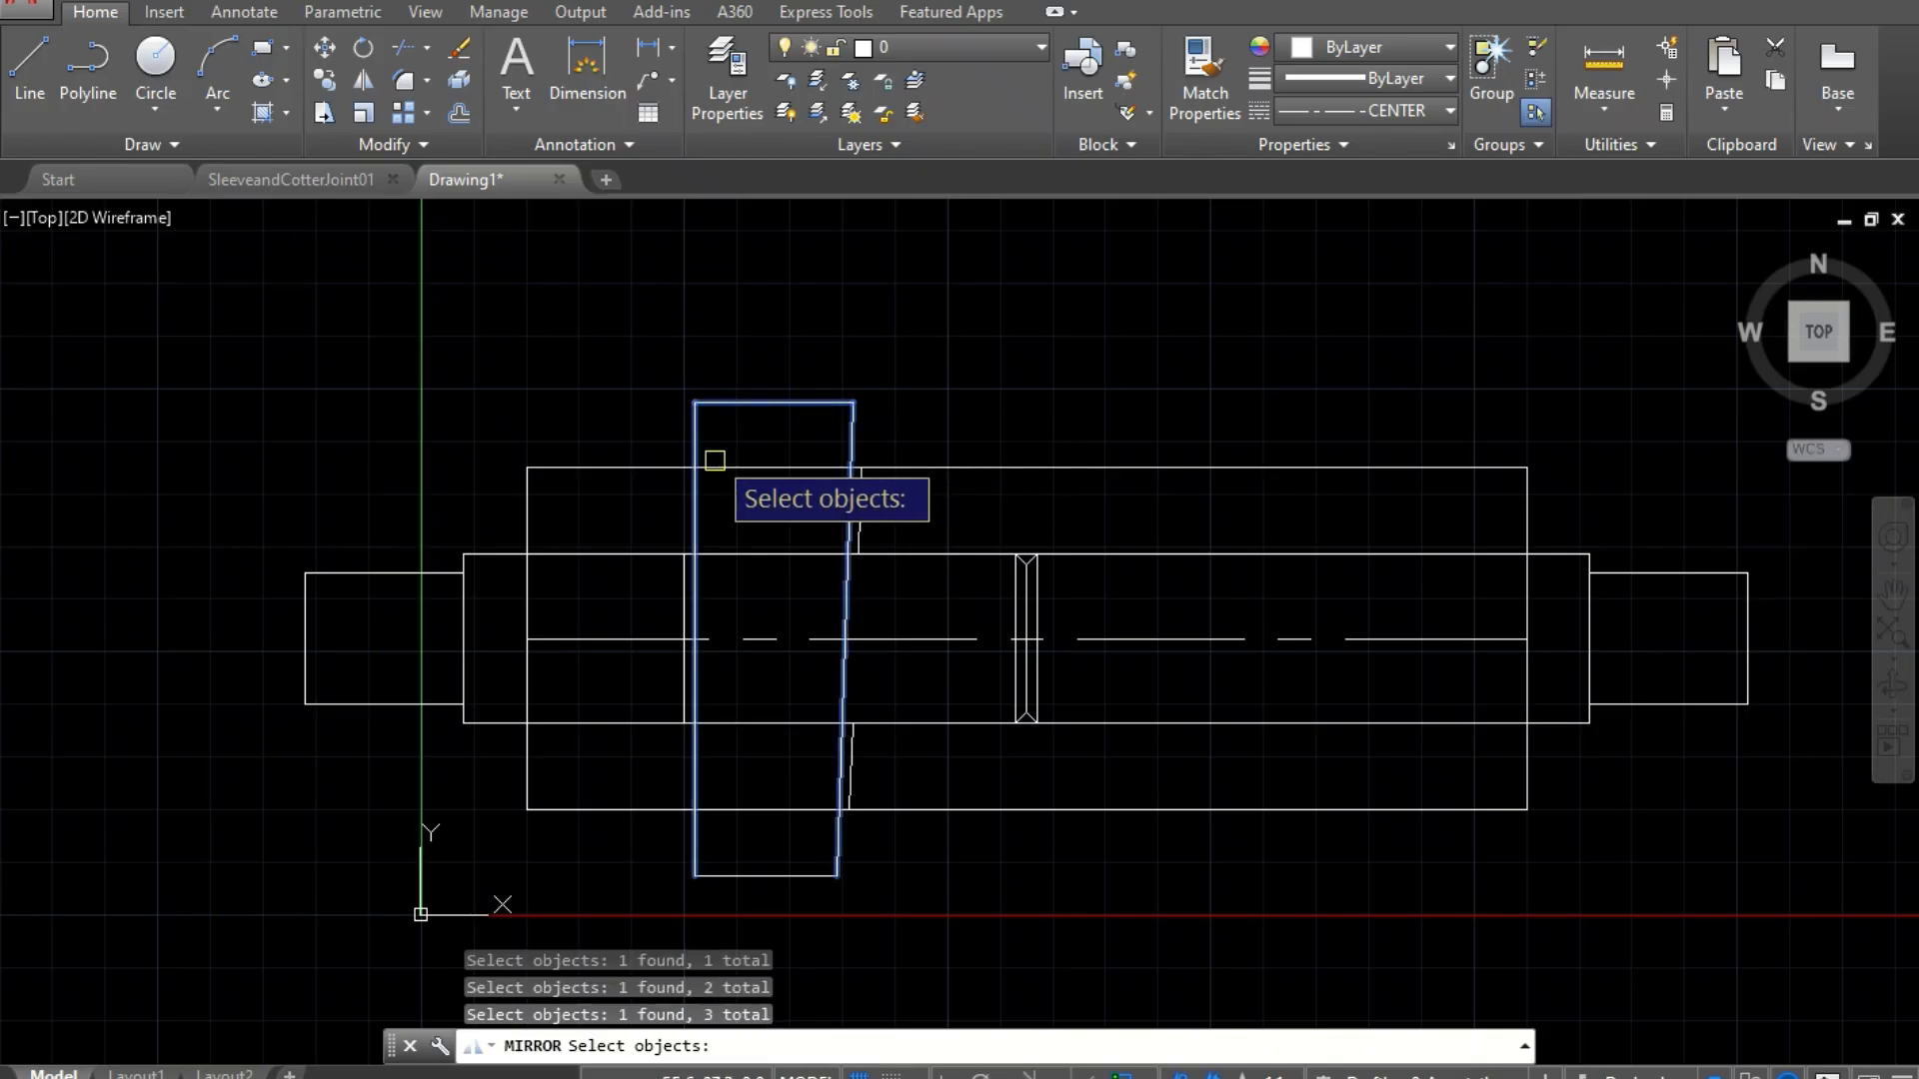
{"action": "left_click", "coordinate": [763, 875]}
{"action": "left_click", "coordinate": [680, 577]}
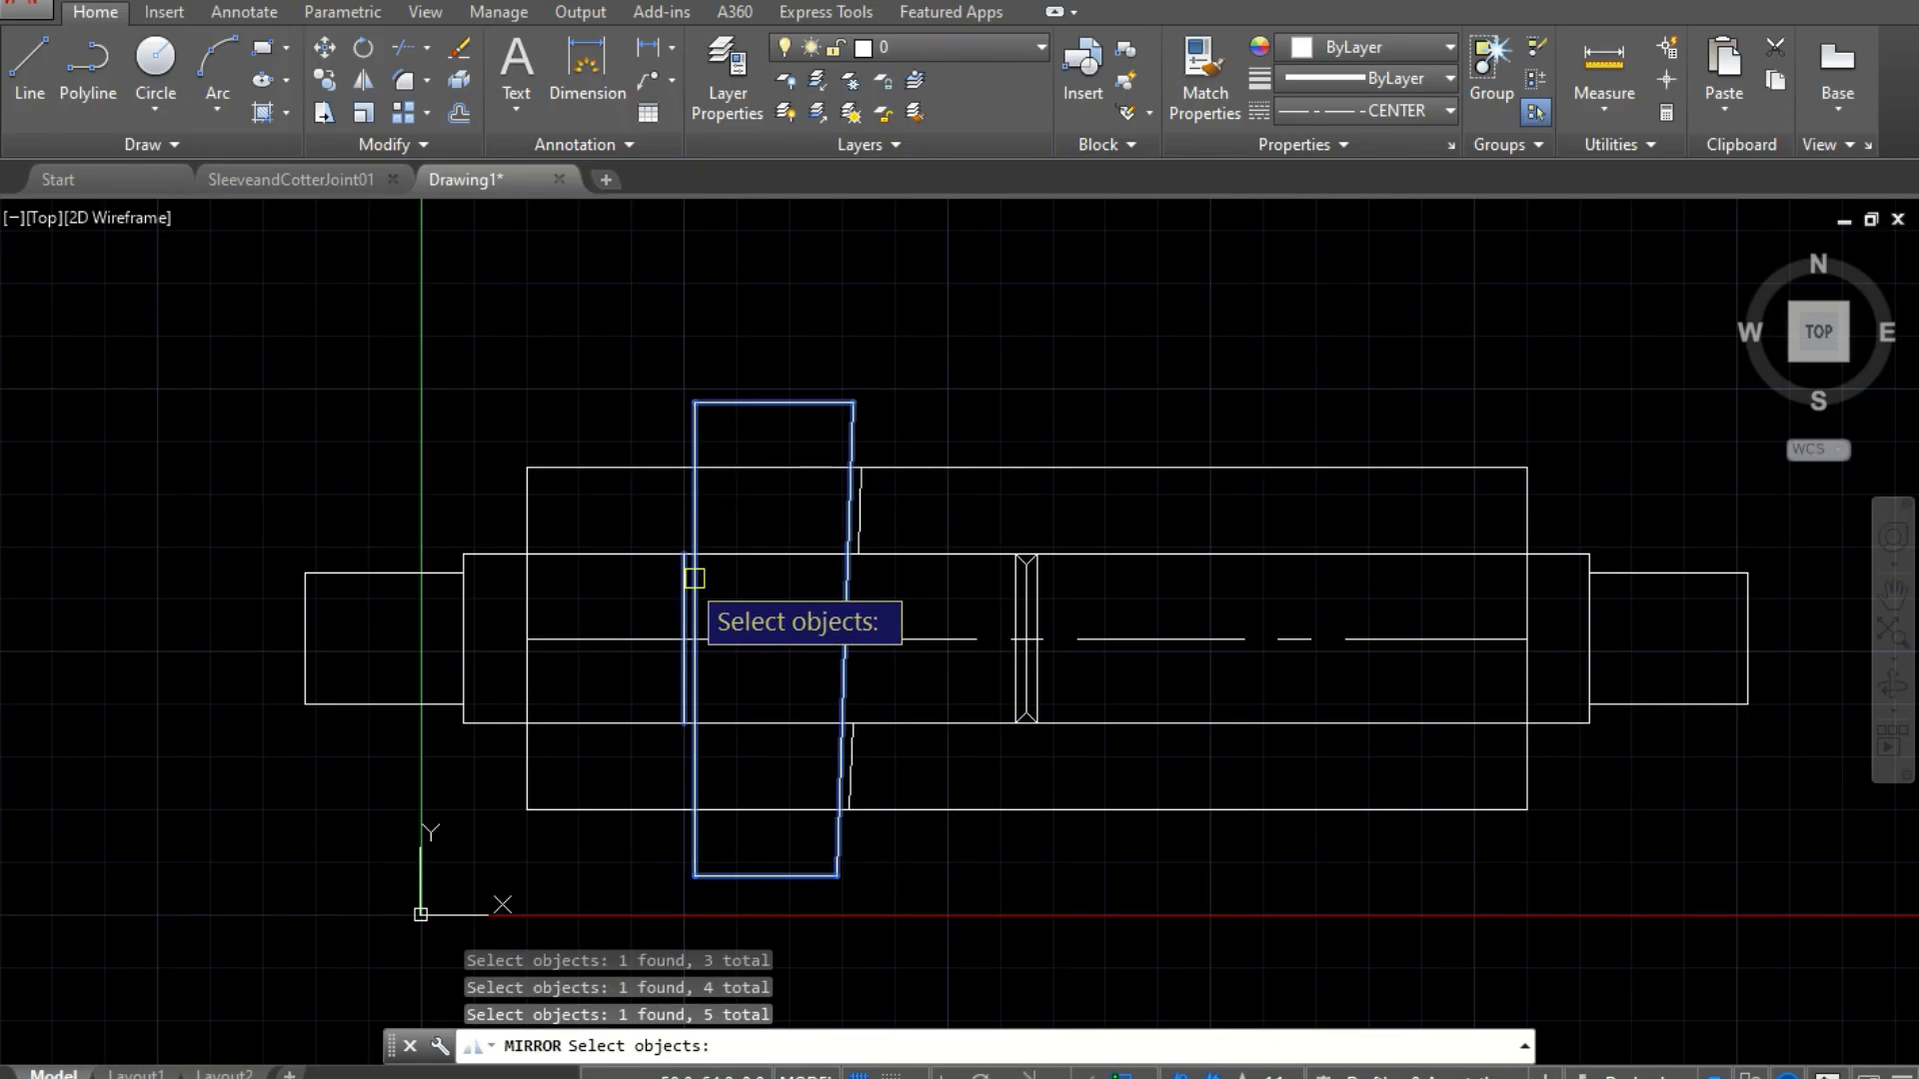
{"action": "left_click", "coordinate": [865, 501]}
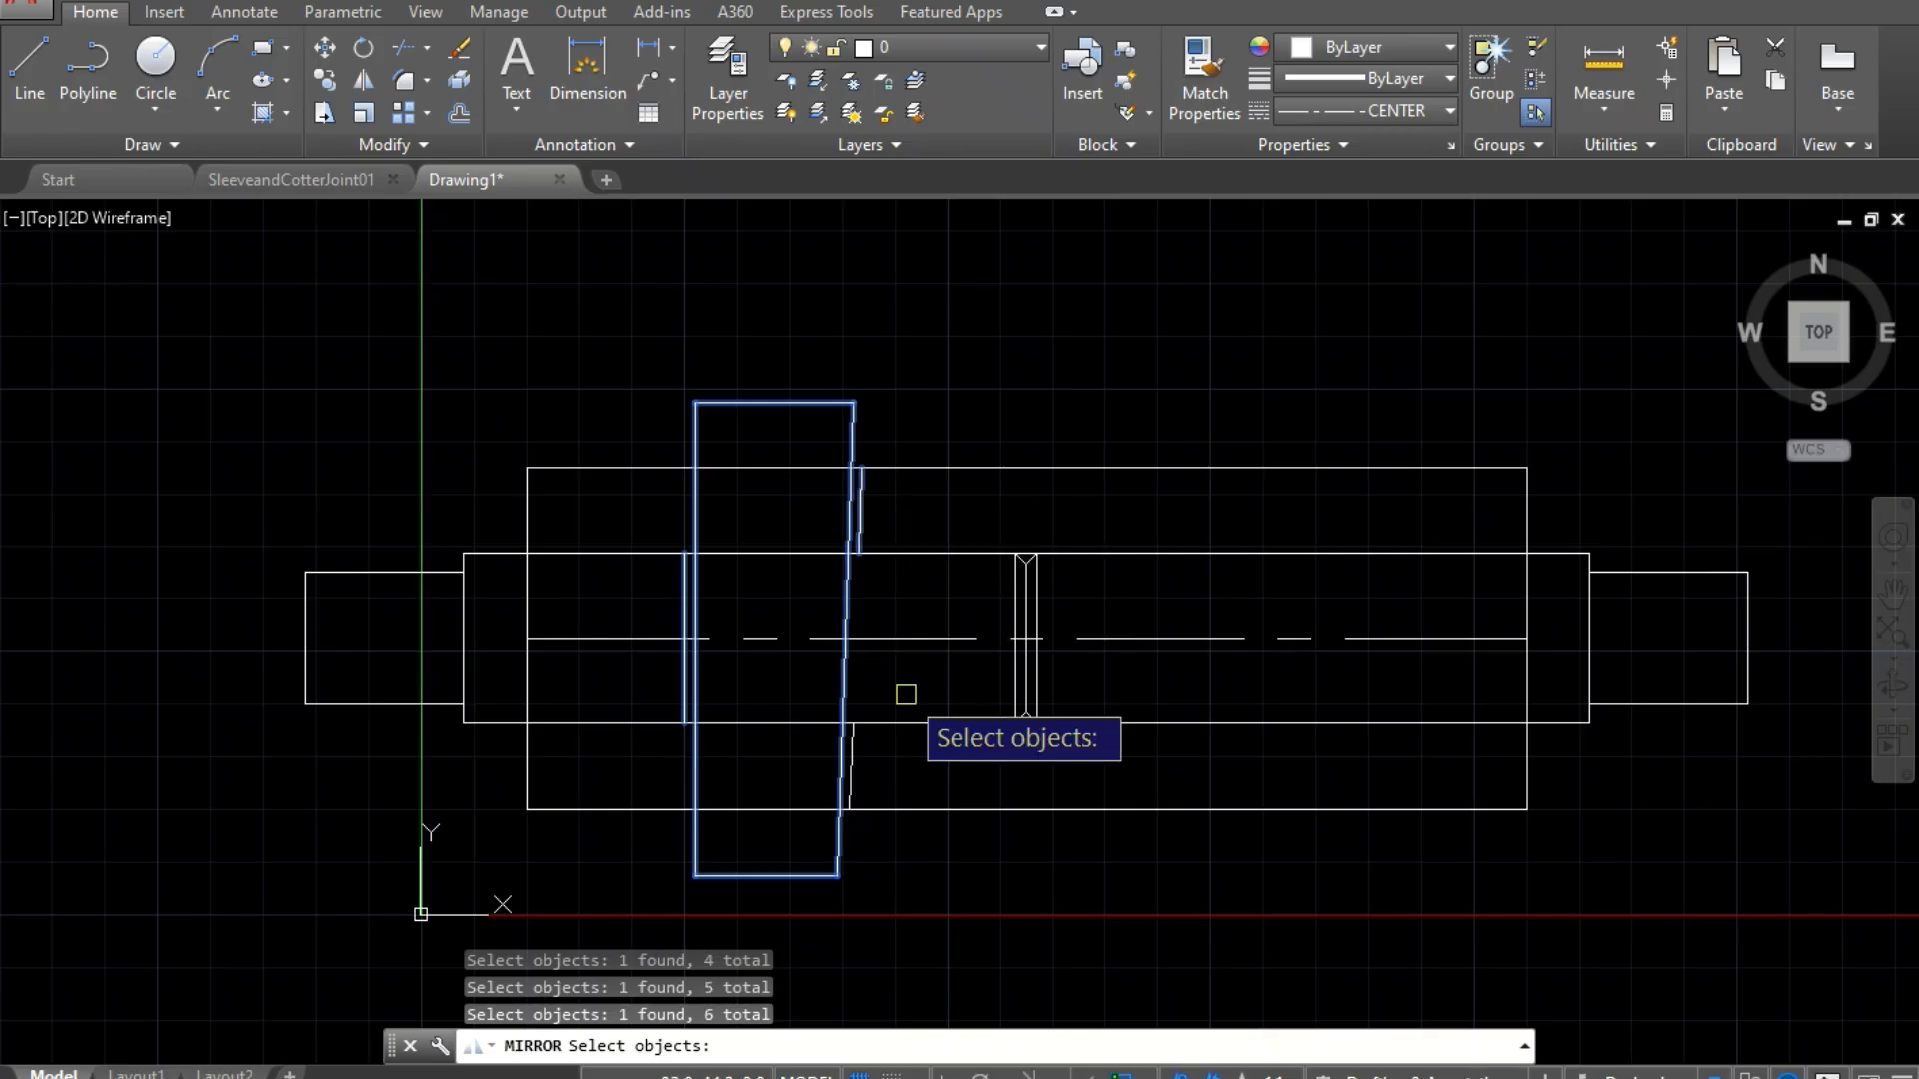
{"action": "left_click", "coordinate": [853, 752]}
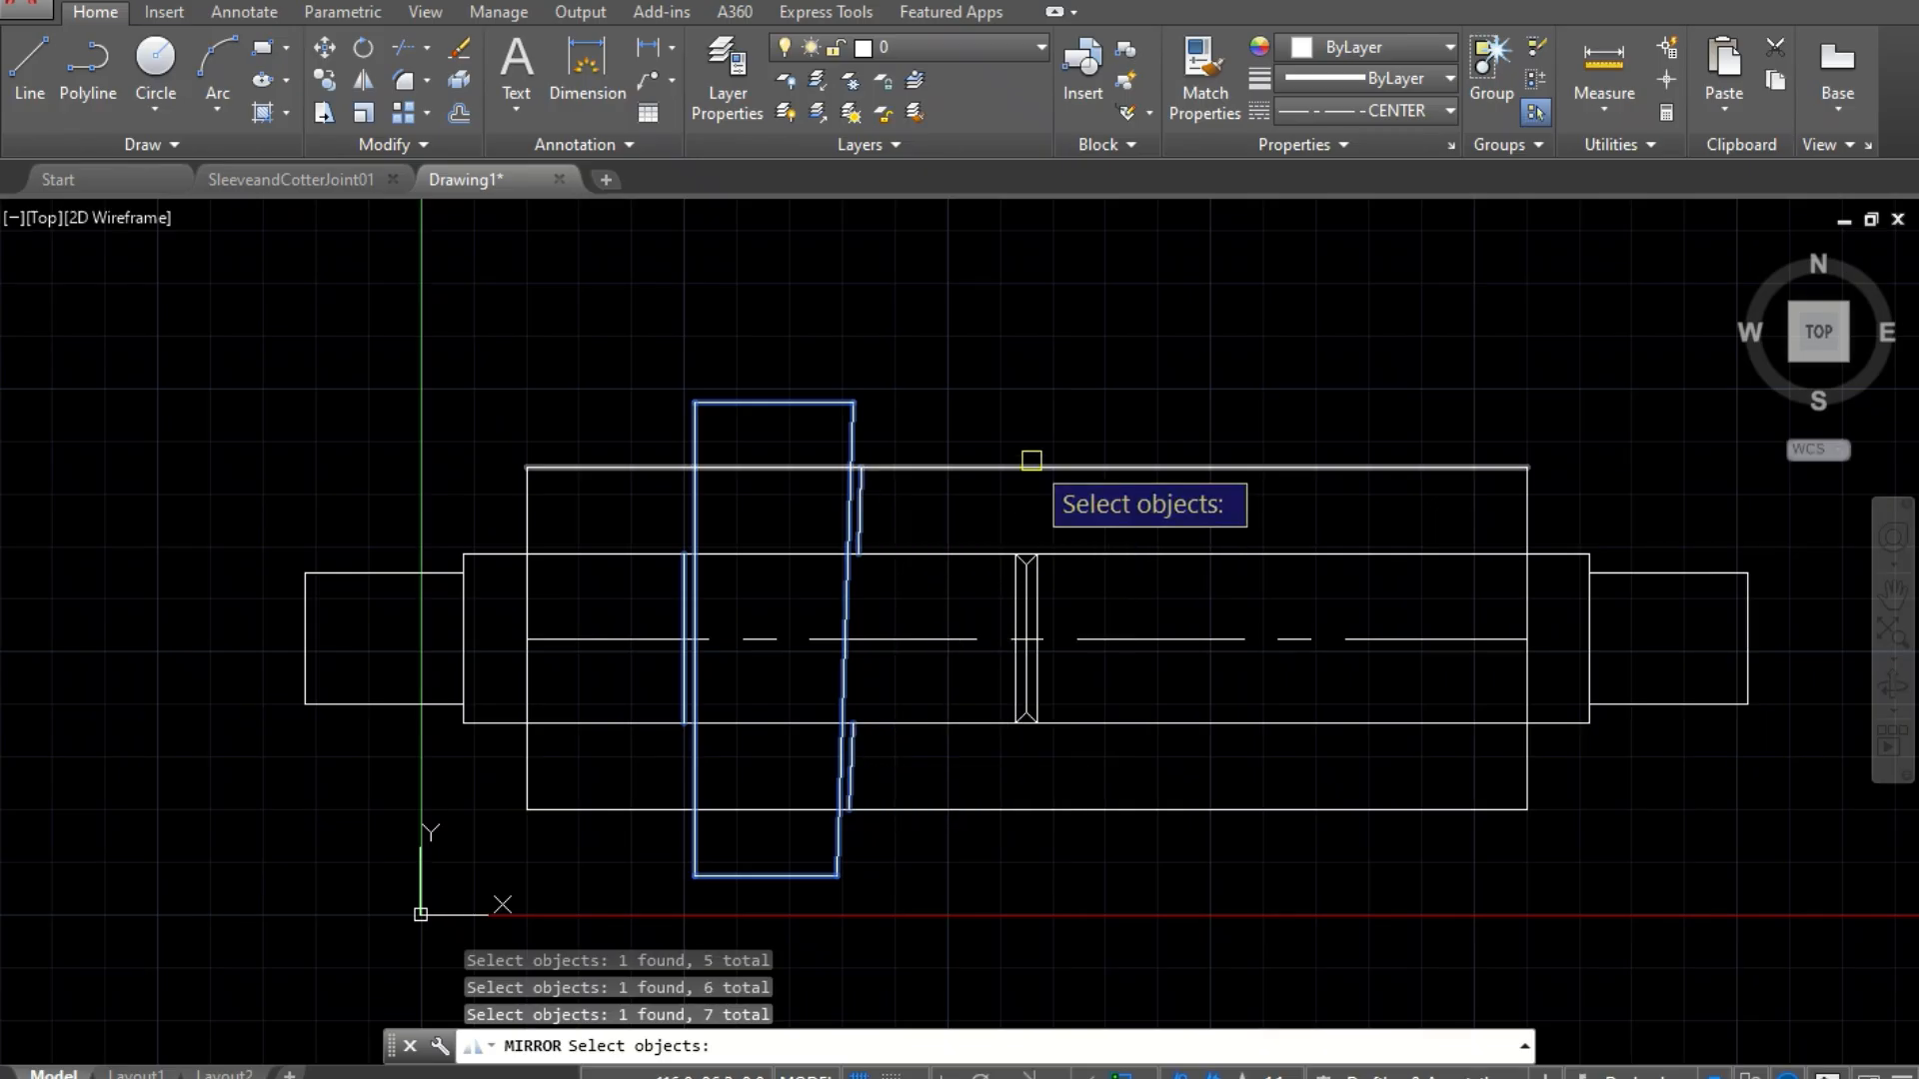
{"action": "key", "text": "Return"}
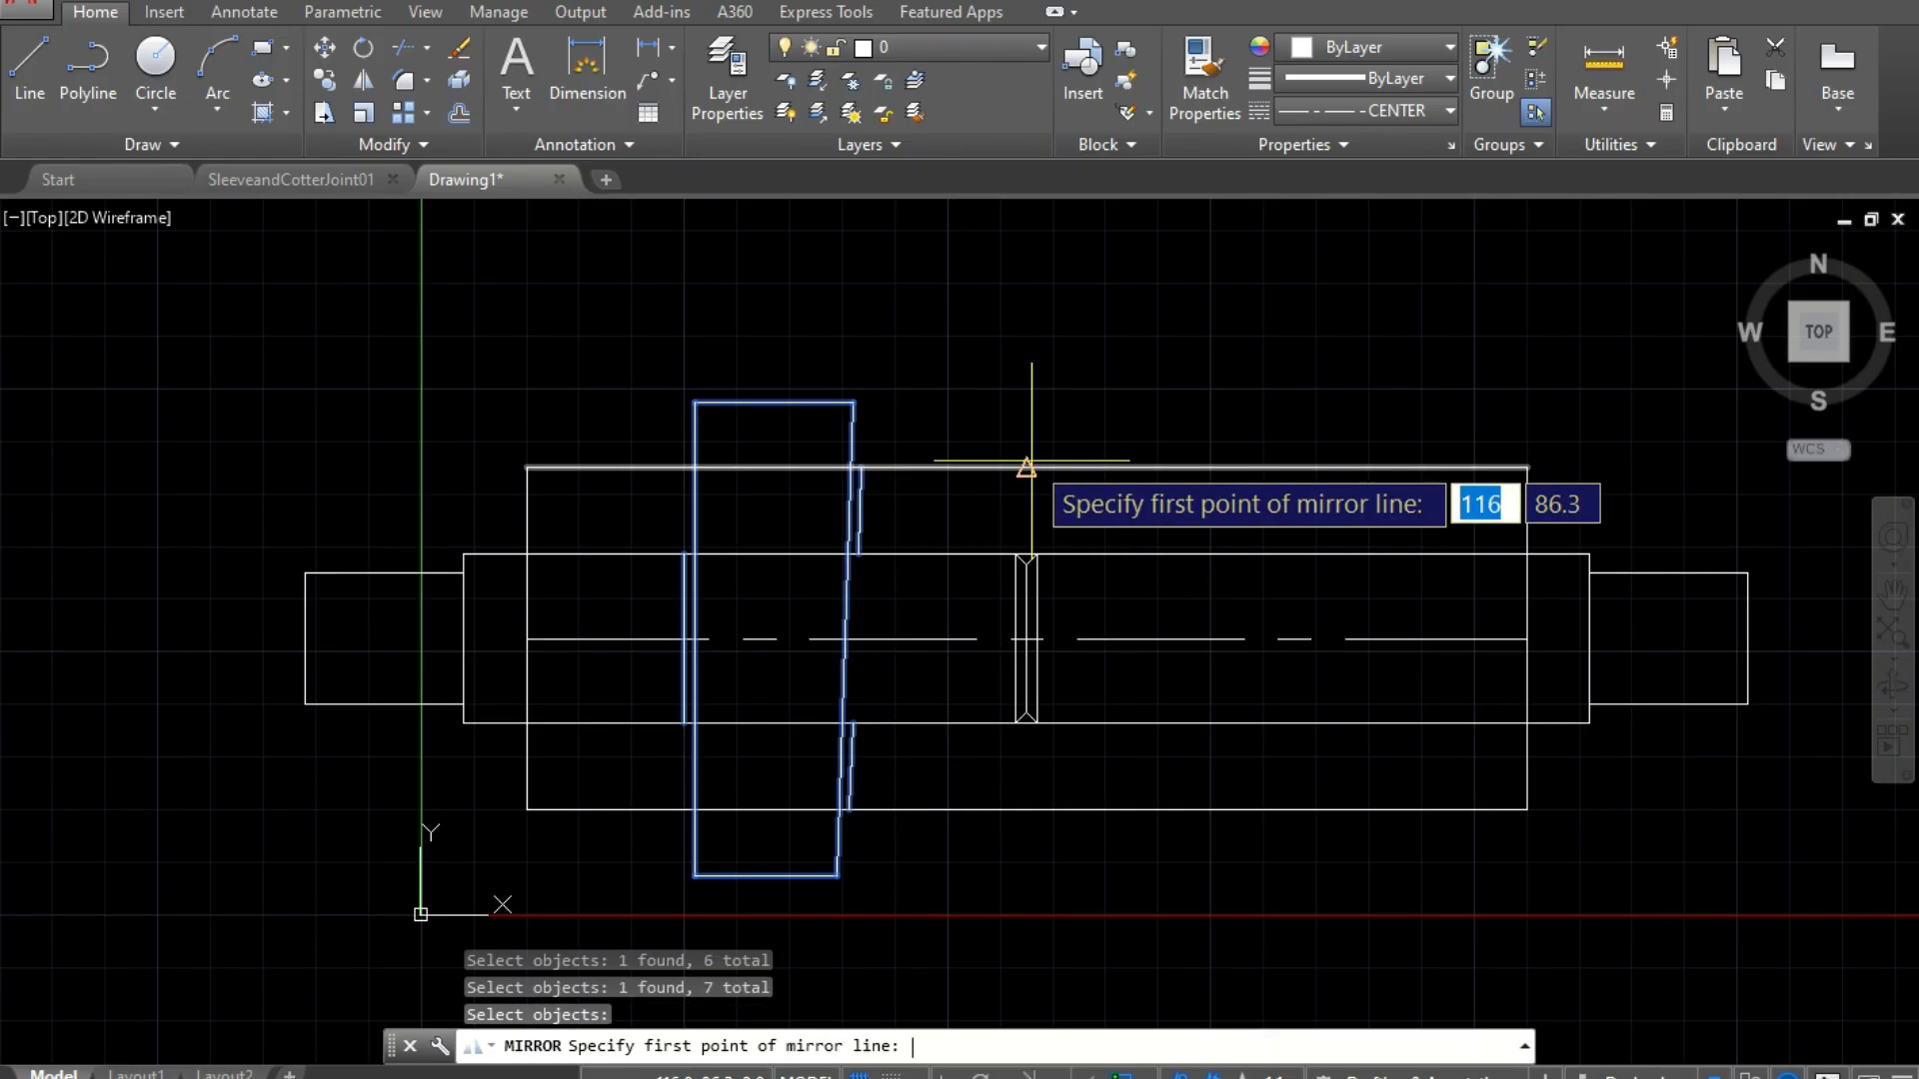
{"action": "scroll", "coordinate": [1026, 581], "scroll_direction": "up", "scroll_amount": 4}
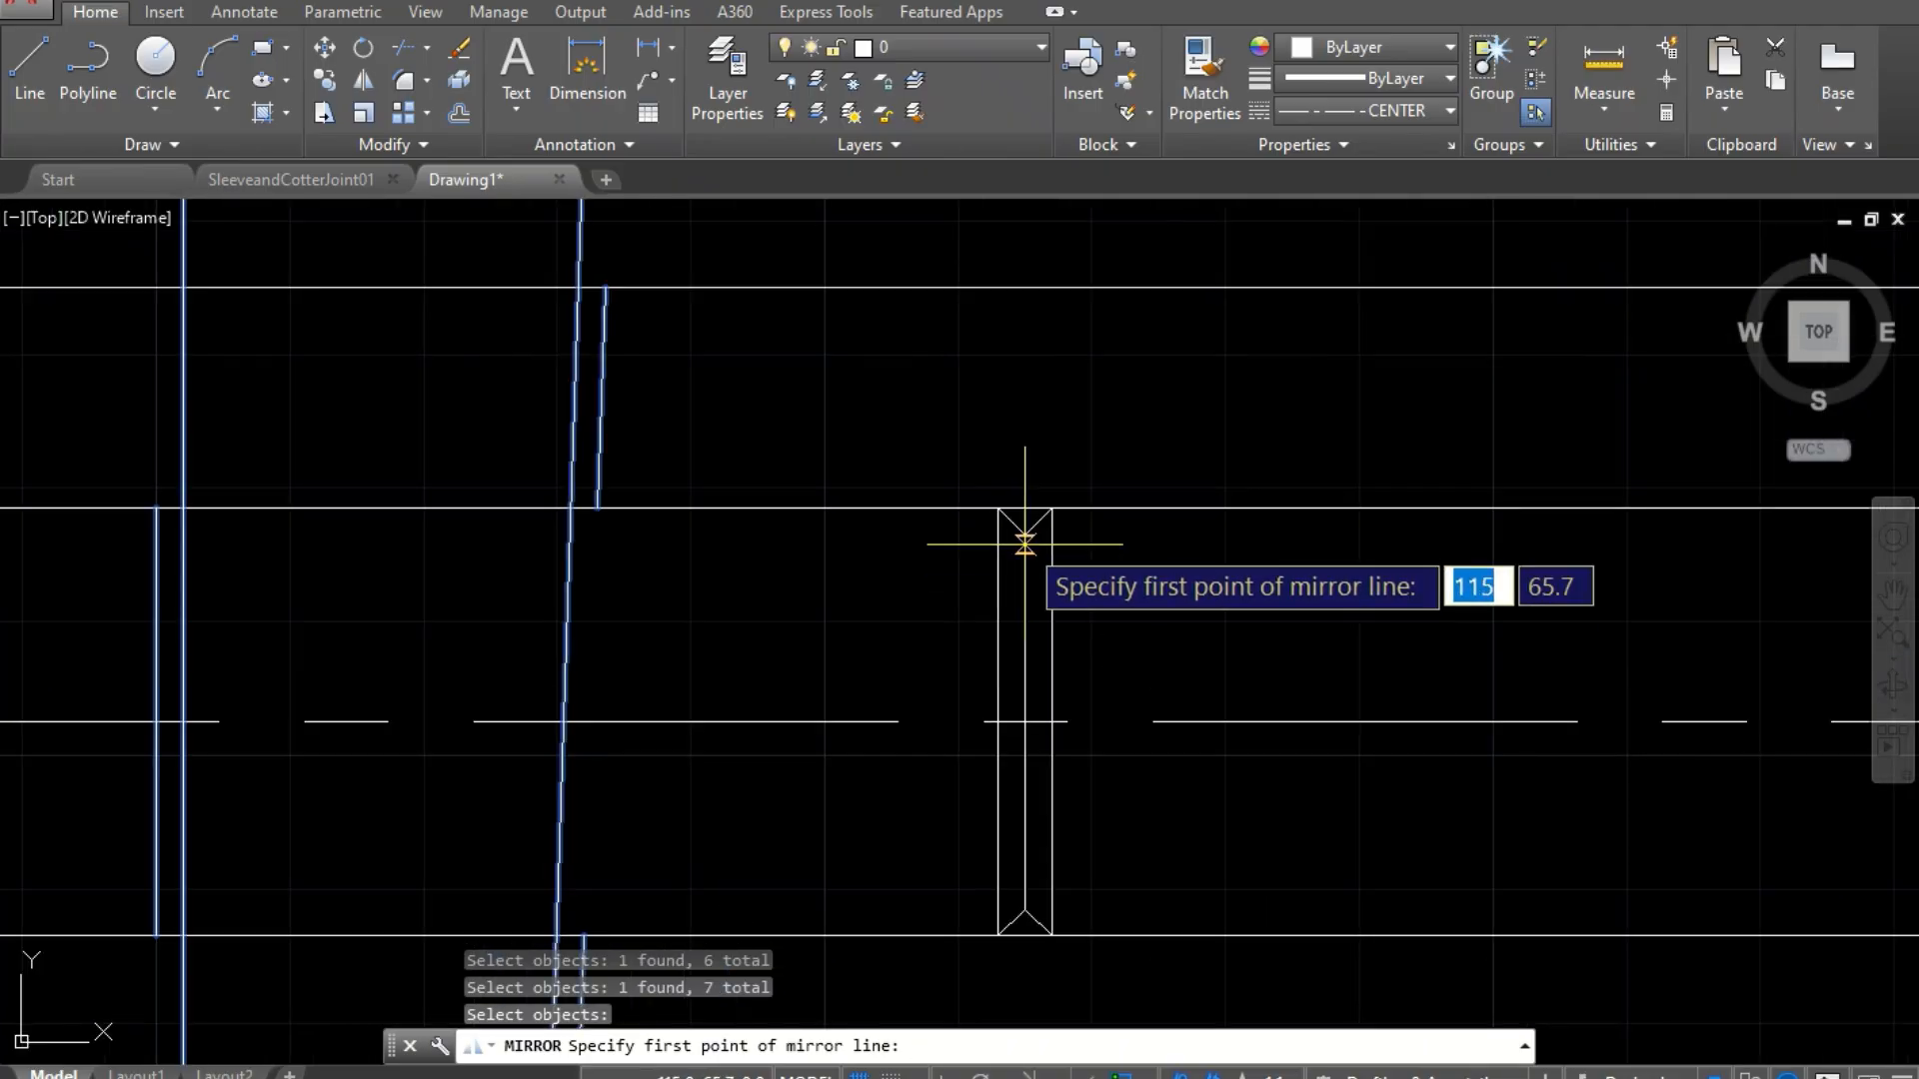
{"action": "left_click", "coordinate": [1024, 531]}
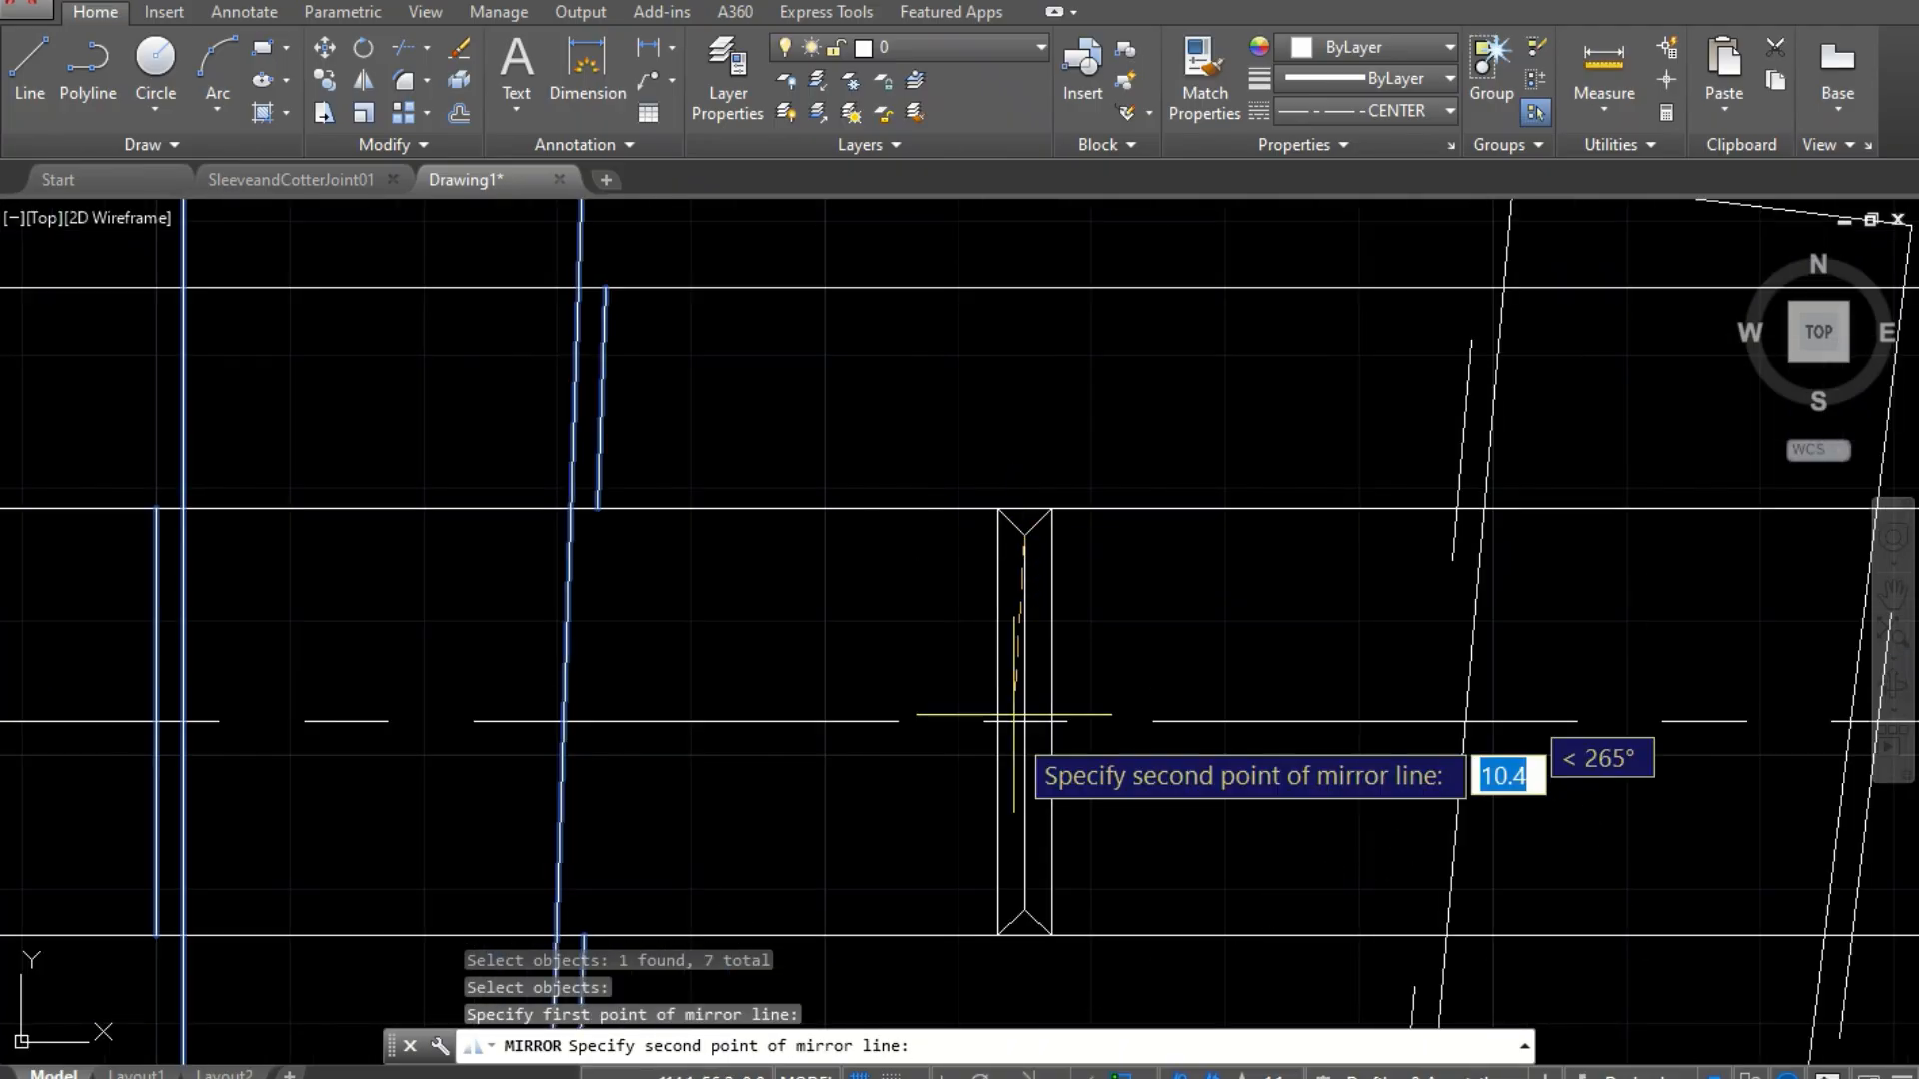
{"action": "left_click", "coordinate": [1022, 906]}
{"action": "key", "text": "Return"}
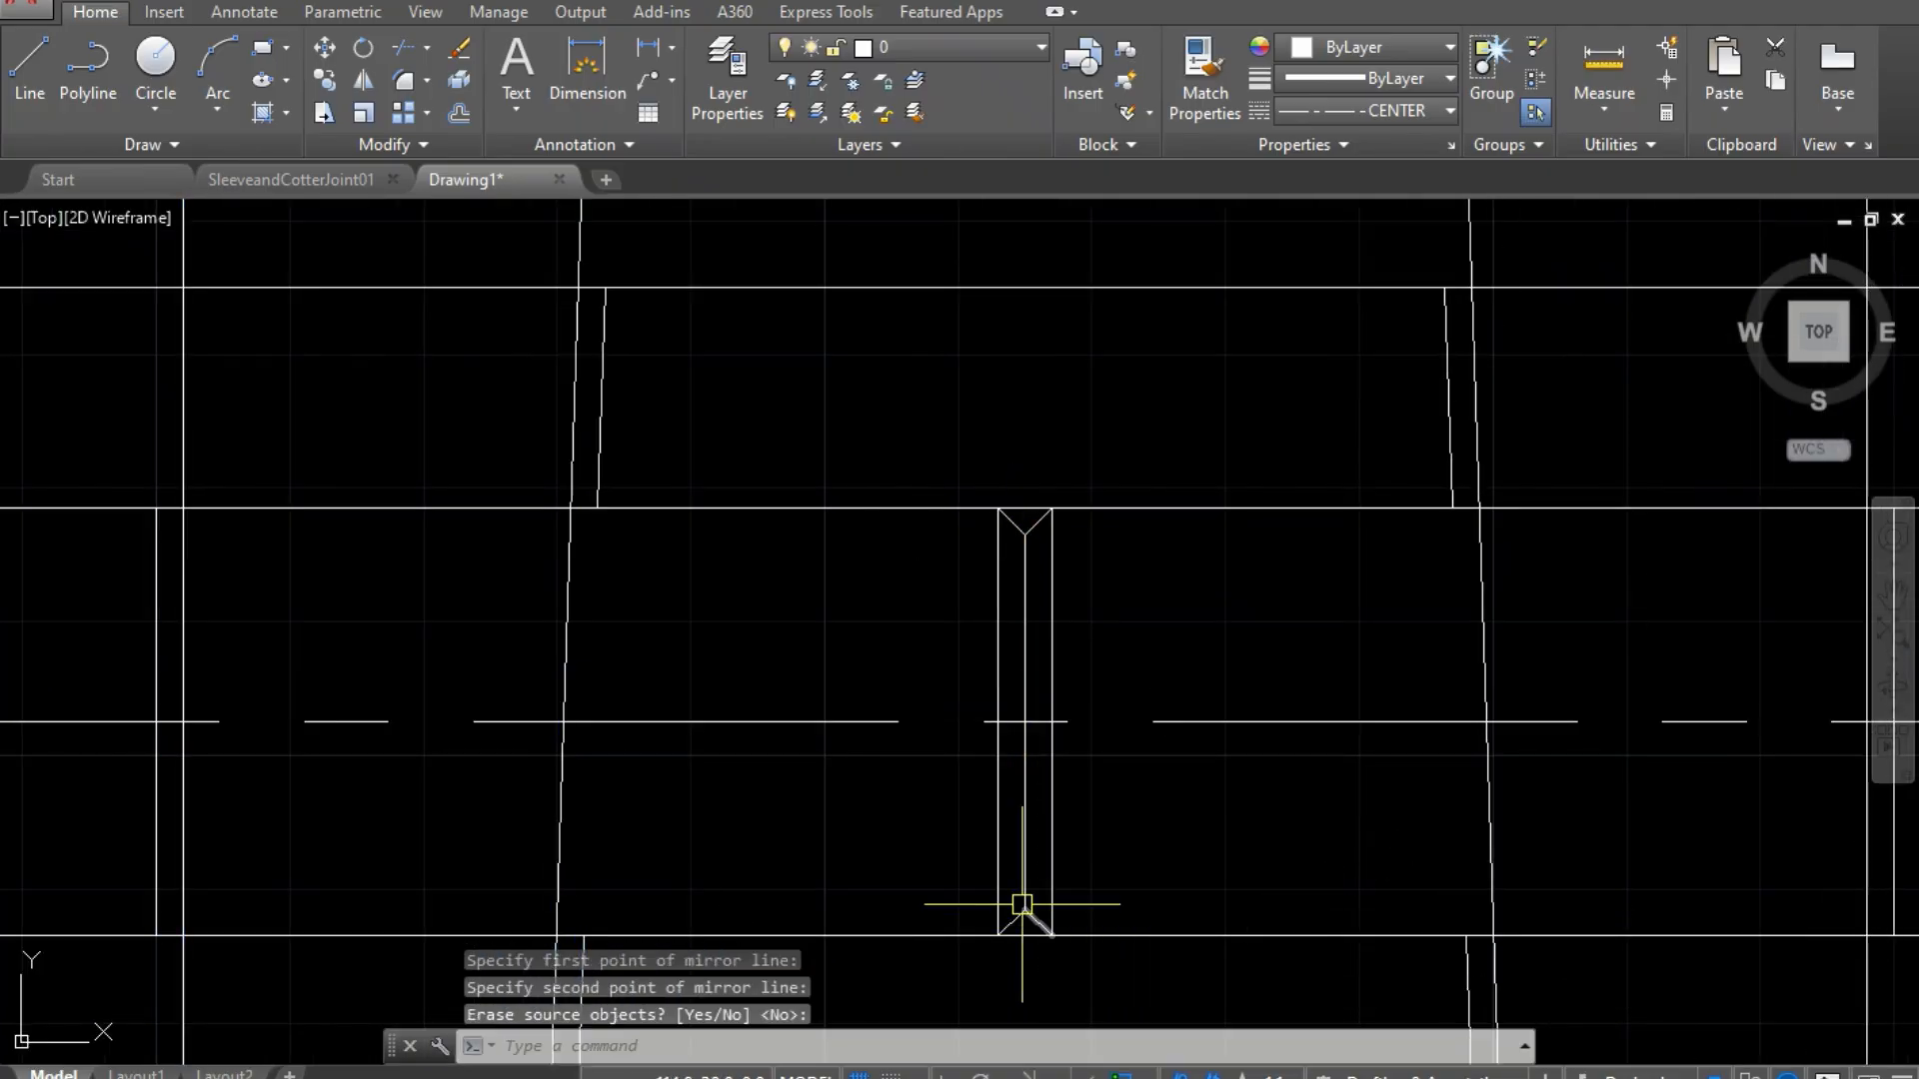
Step: Trim the sleeve's two vertical end lines between the upper and lower edges of the rods, using the rods' four long horizontal edges as cutting edges
{"action": "scroll", "coordinate": [1023, 904], "scroll_direction": "down", "scroll_amount": 4}
{"action": "scroll", "coordinate": [1095, 800], "scroll_direction": "down", "scroll_amount": 2}
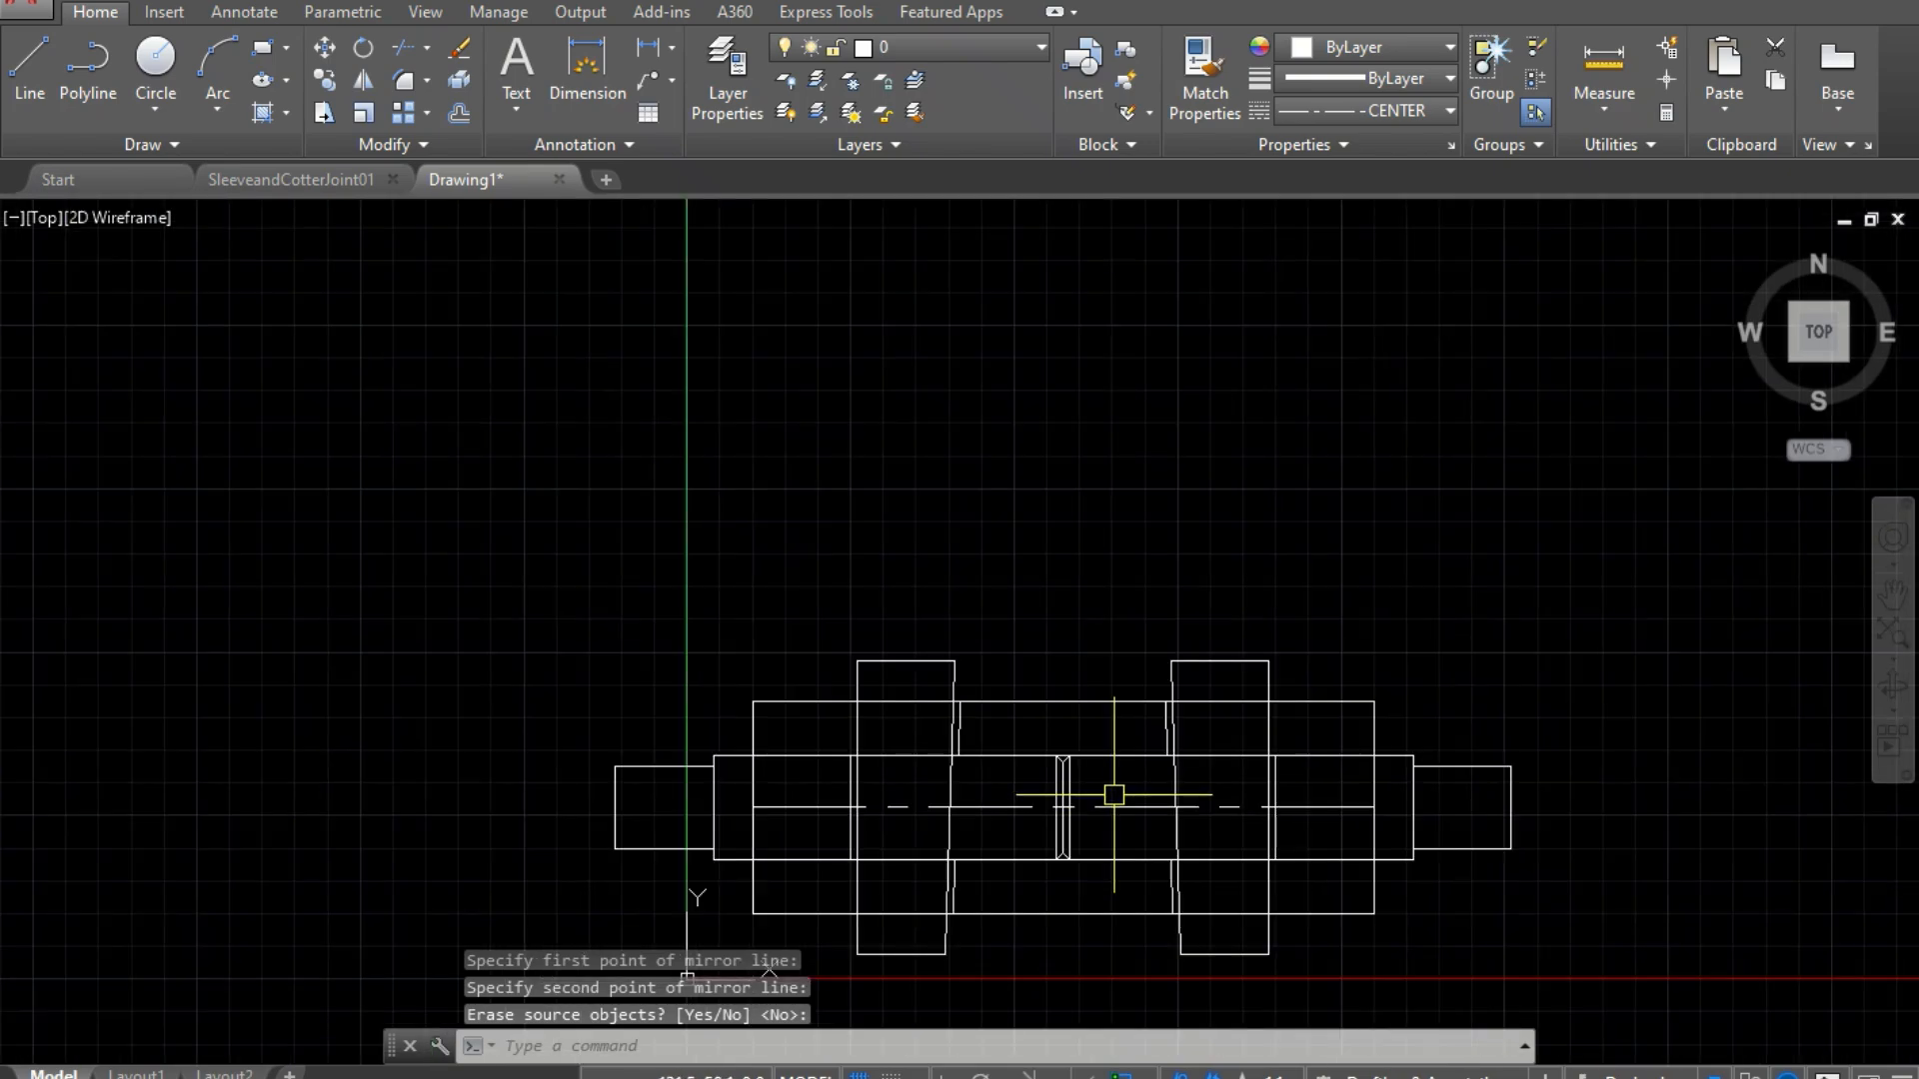
{"action": "scroll", "coordinate": [1040, 945], "scroll_direction": "up", "scroll_amount": 4}
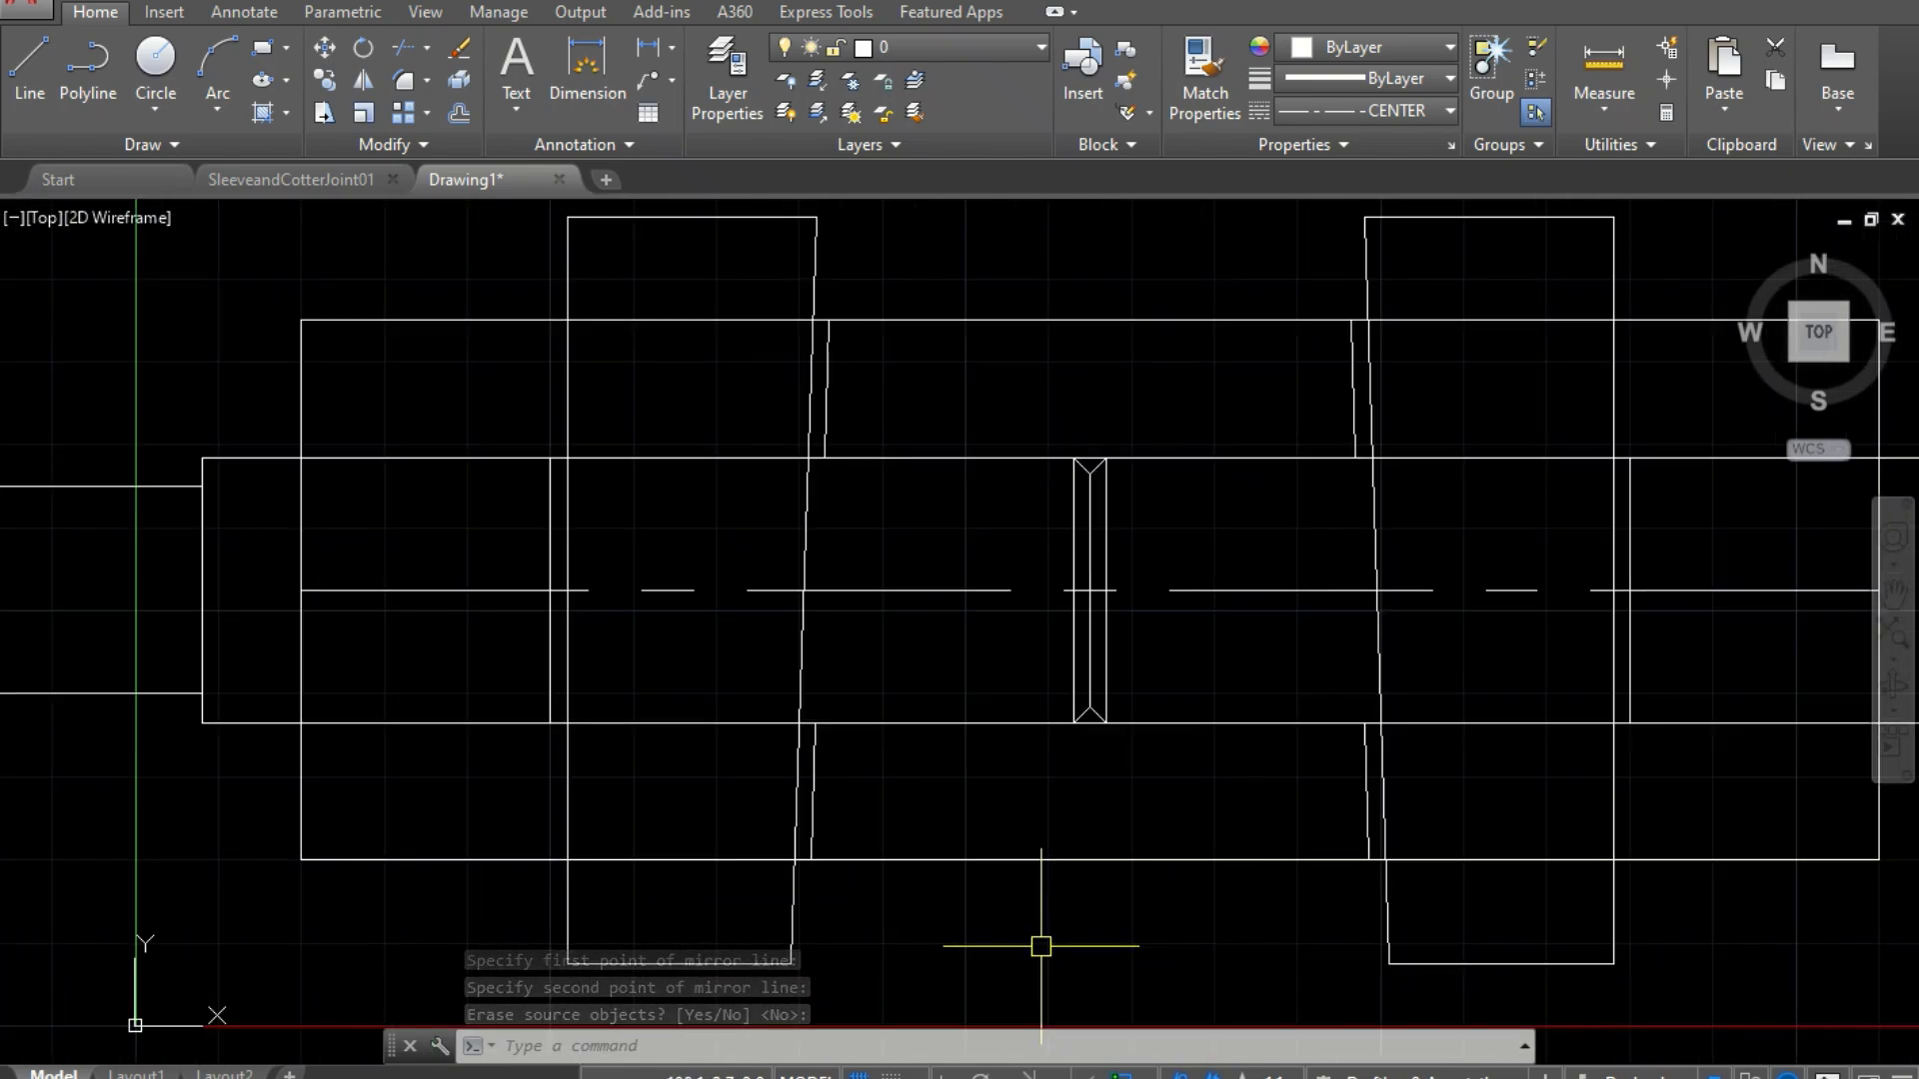
{"action": "scroll", "coordinate": [1041, 946], "scroll_direction": "down", "scroll_amount": 4}
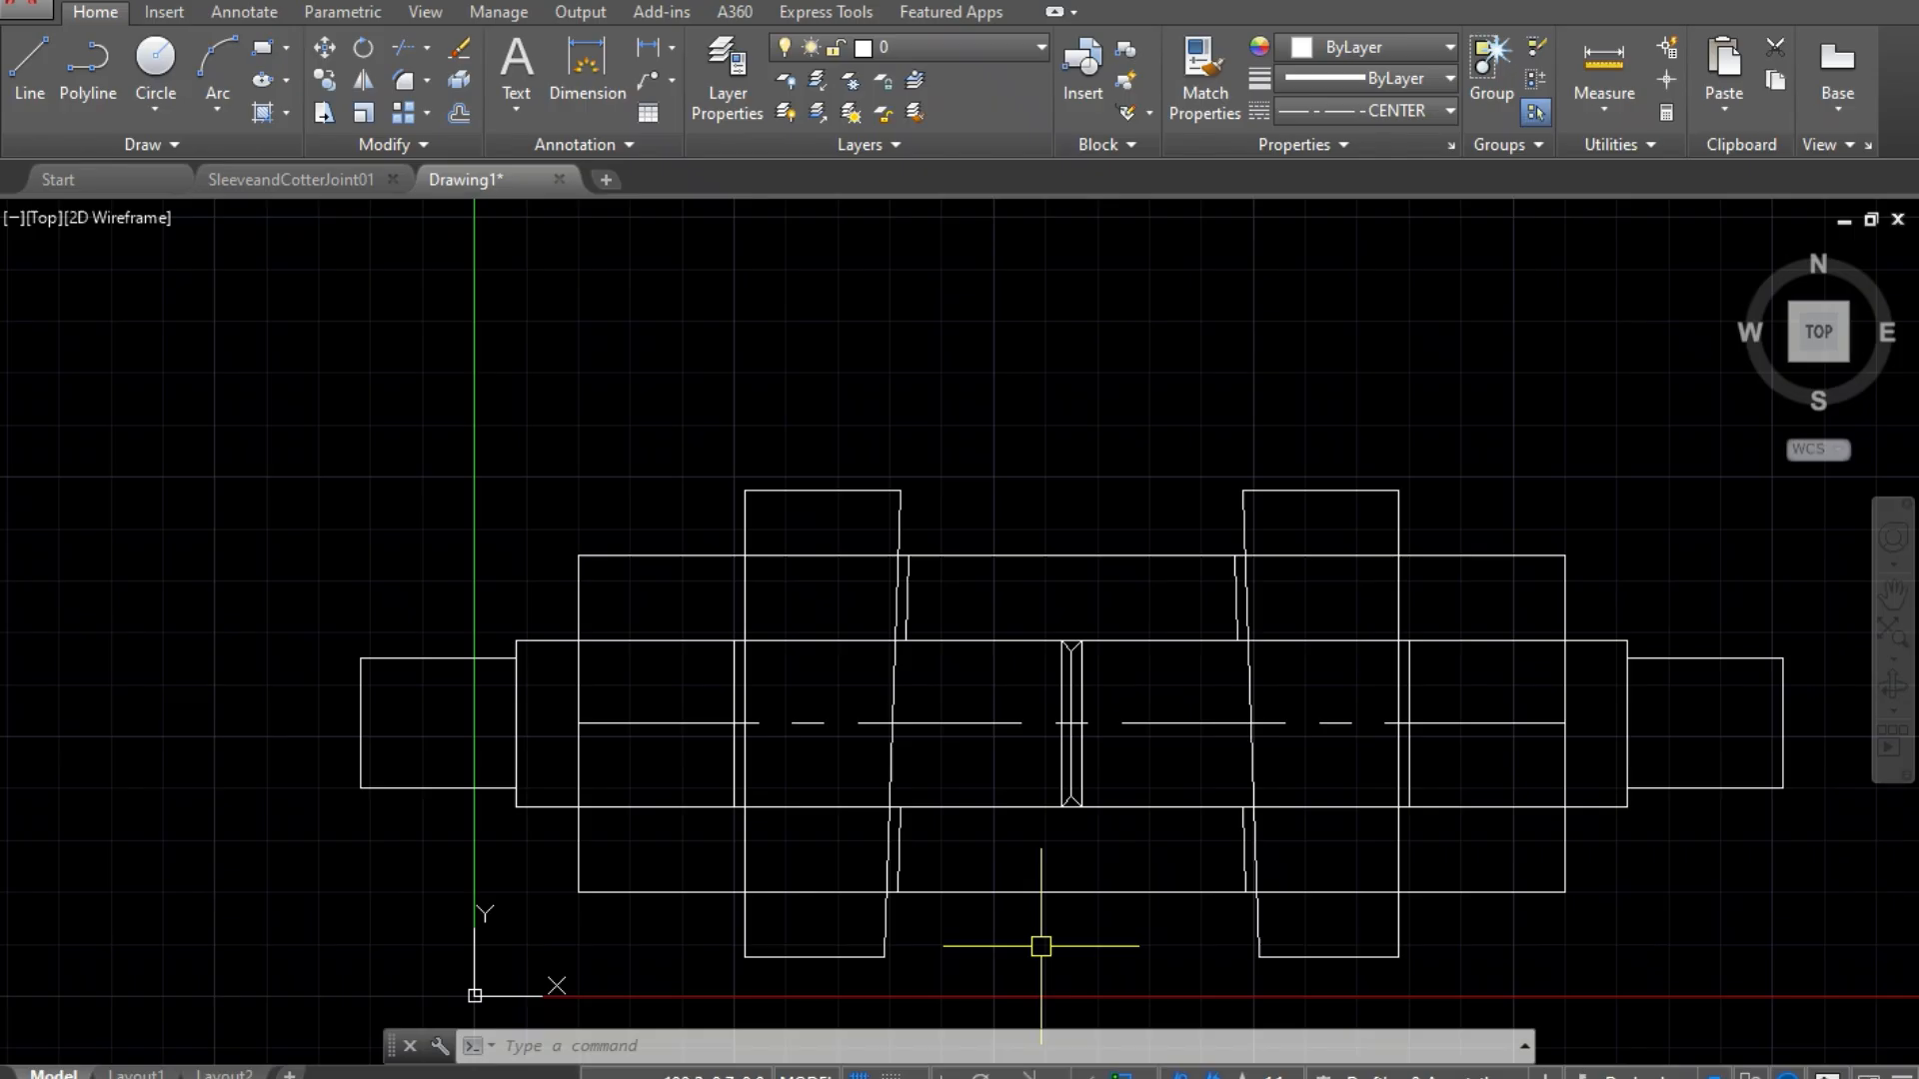
{"action": "scroll", "coordinate": [1036, 993], "scroll_direction": "up", "scroll_amount": 2}
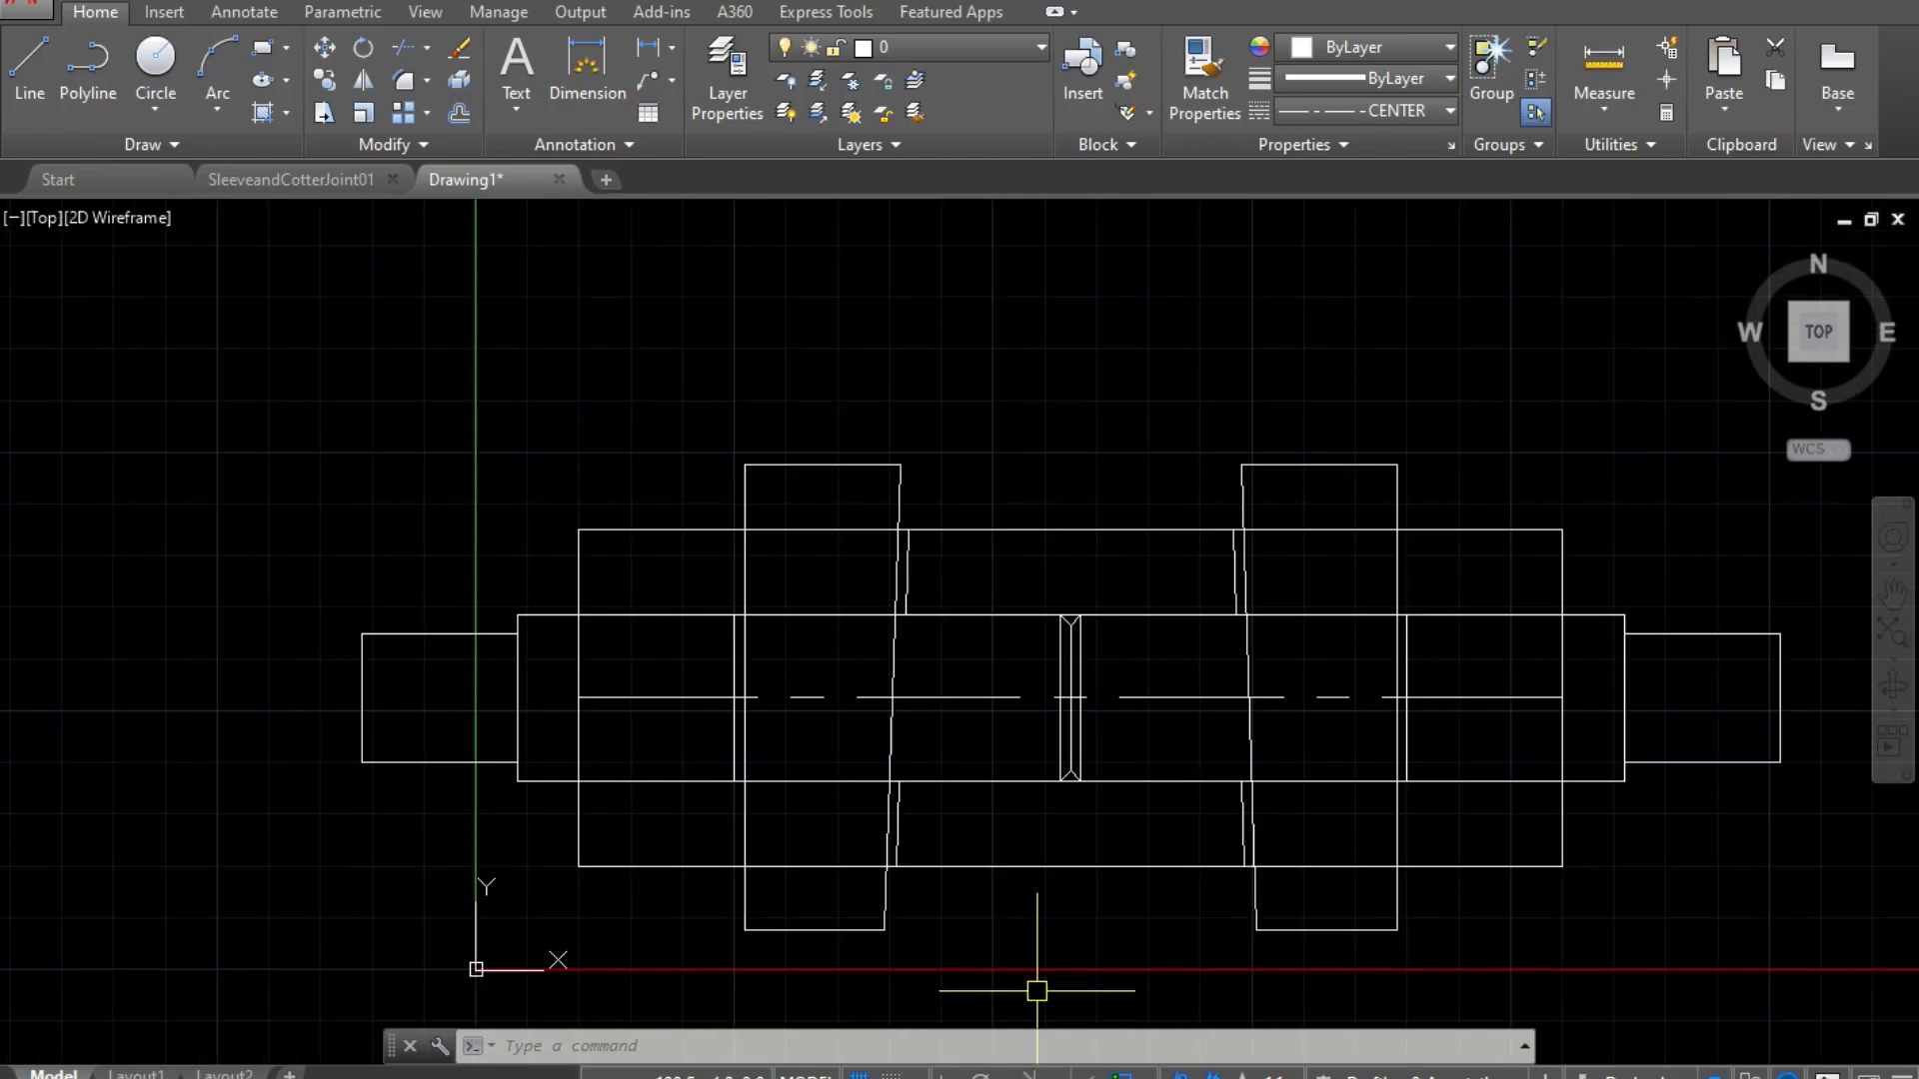
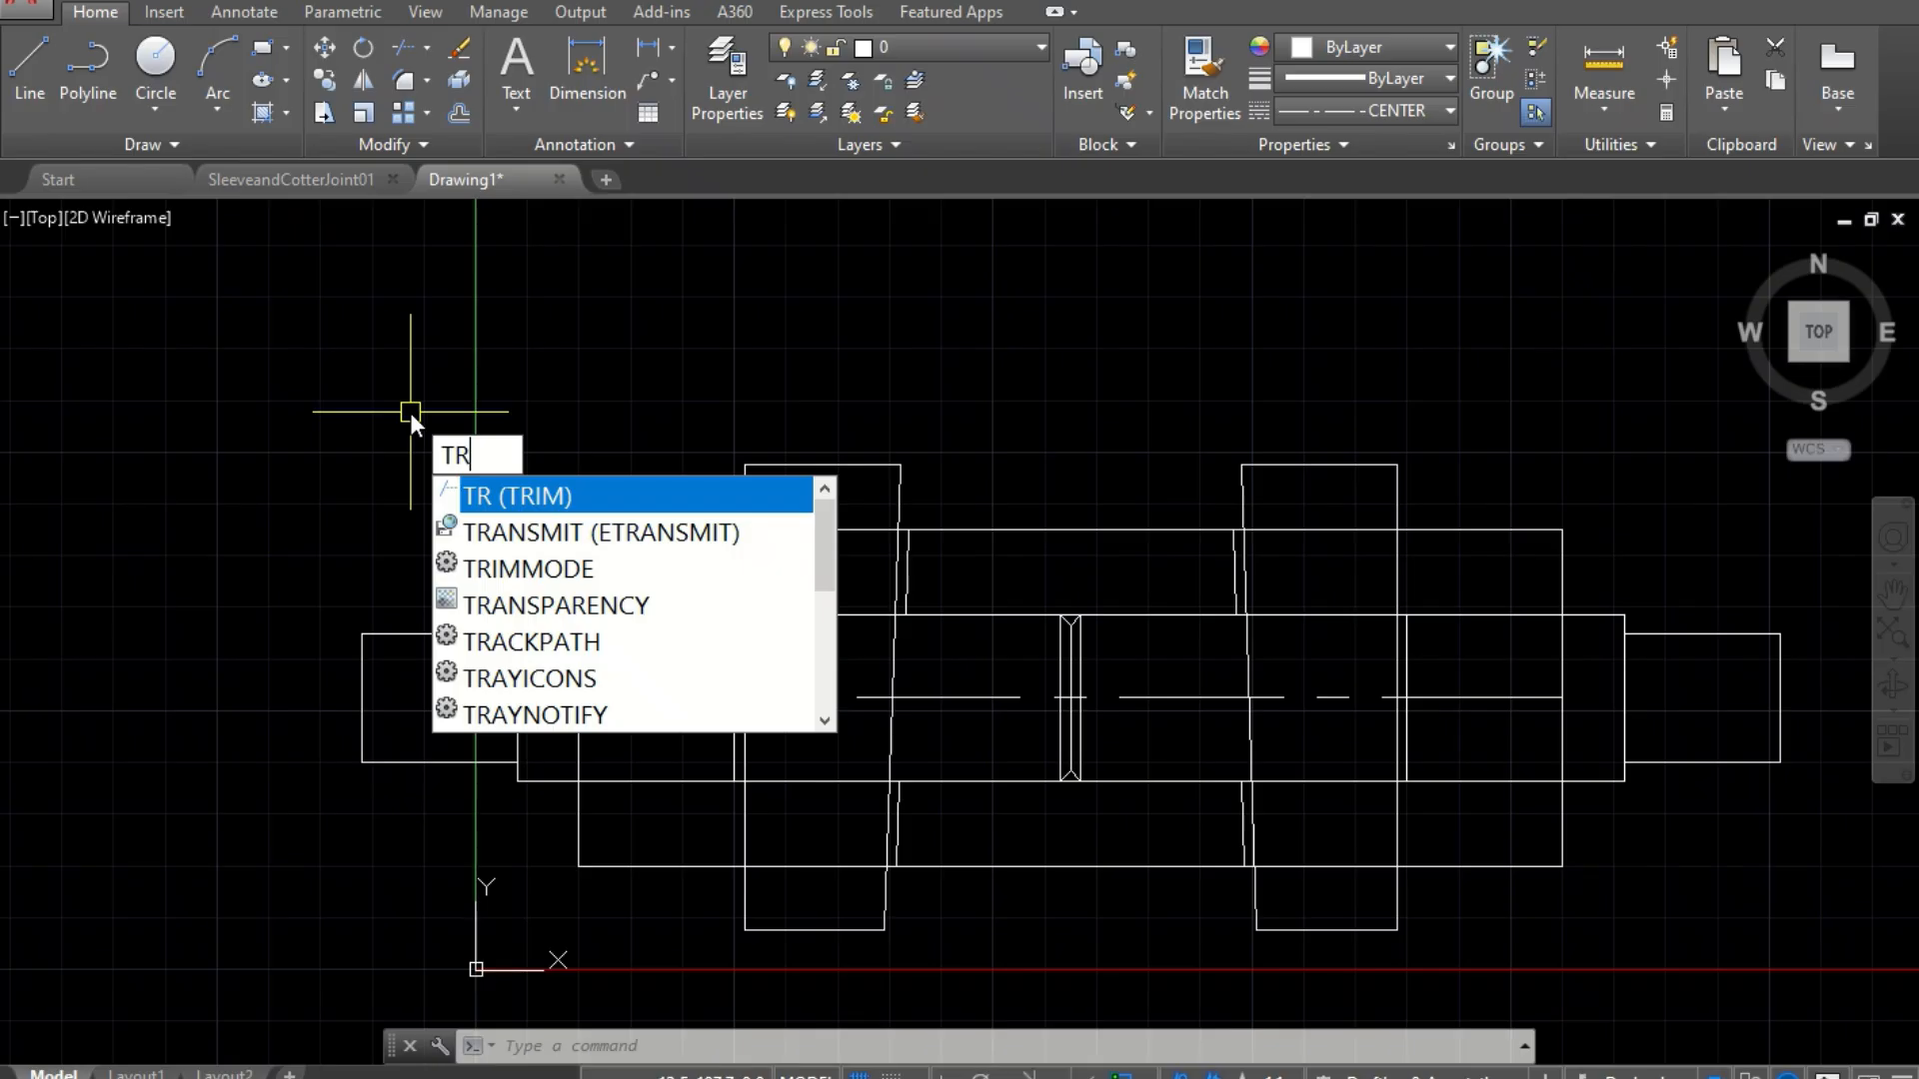
{"action": "key", "text": "Return"}
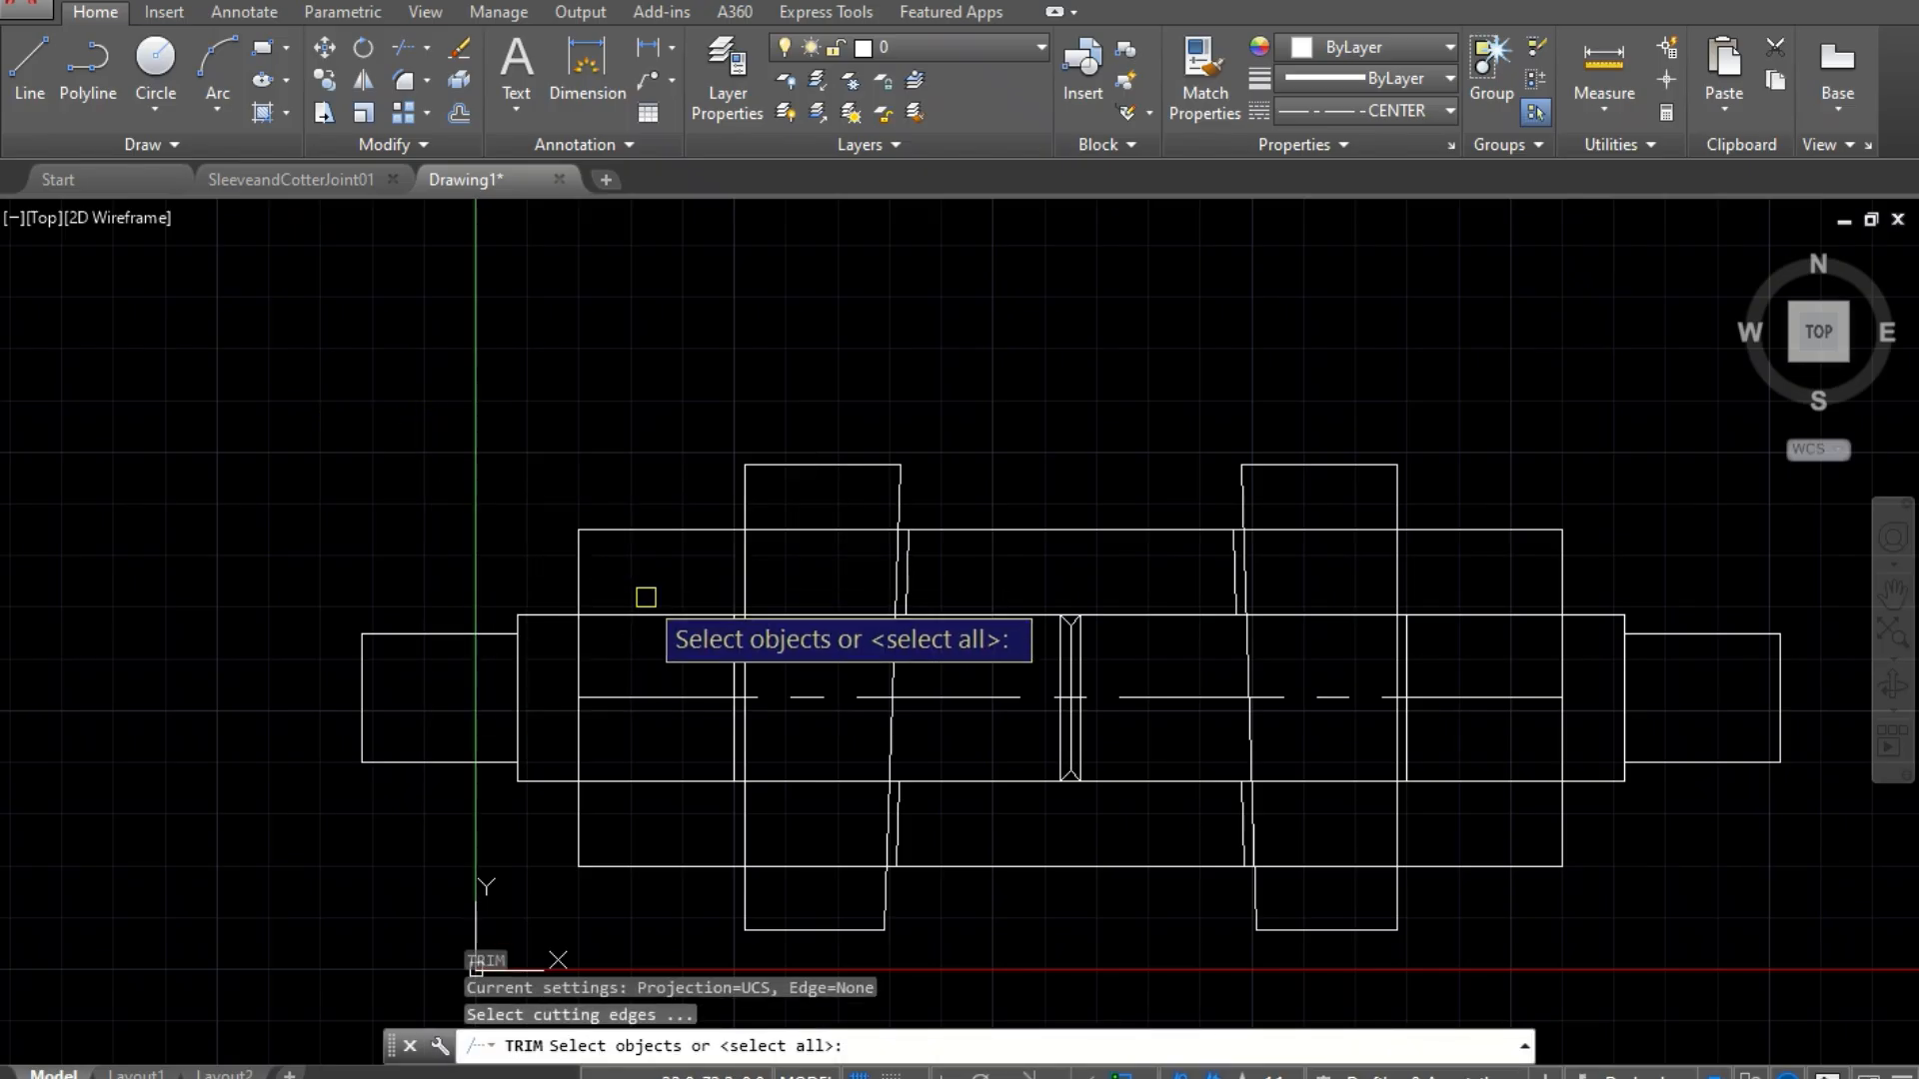
{"action": "left_click", "coordinate": [651, 615]}
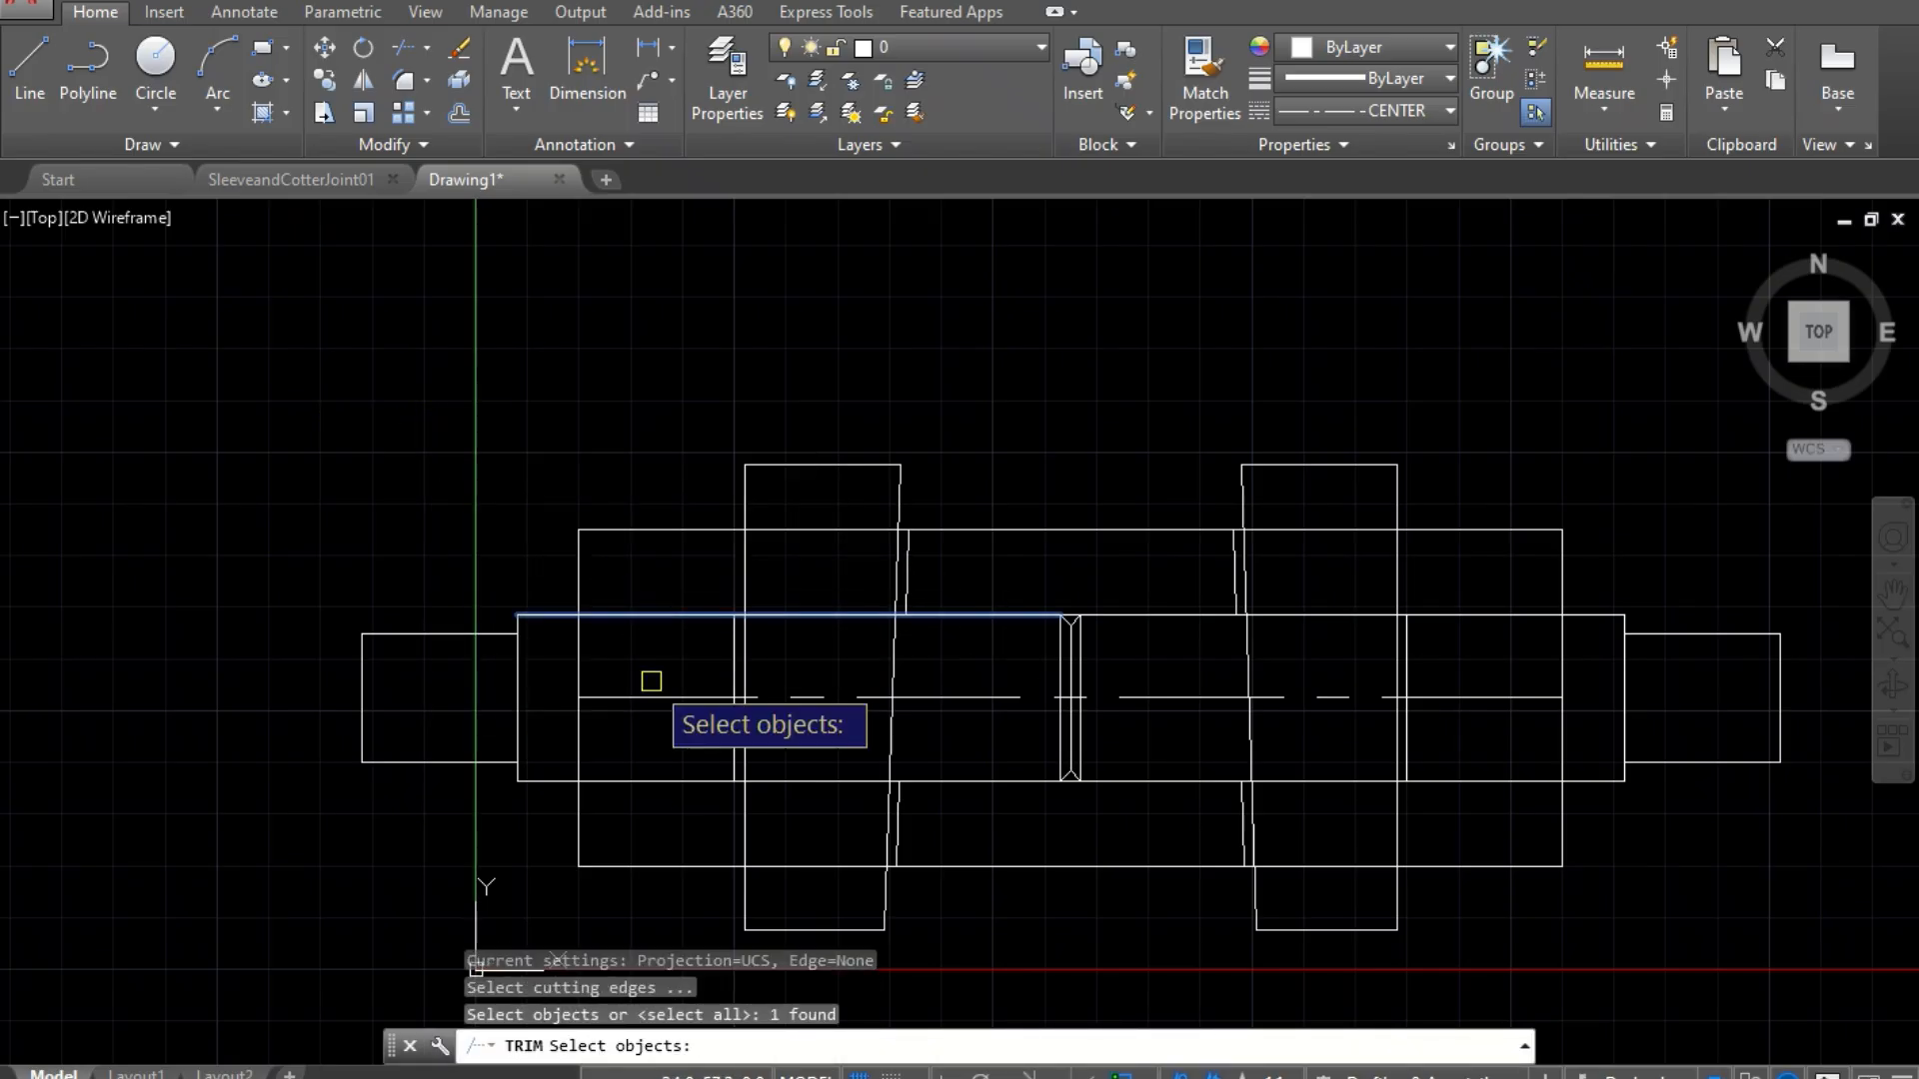
{"action": "left_click", "coordinate": [649, 781]}
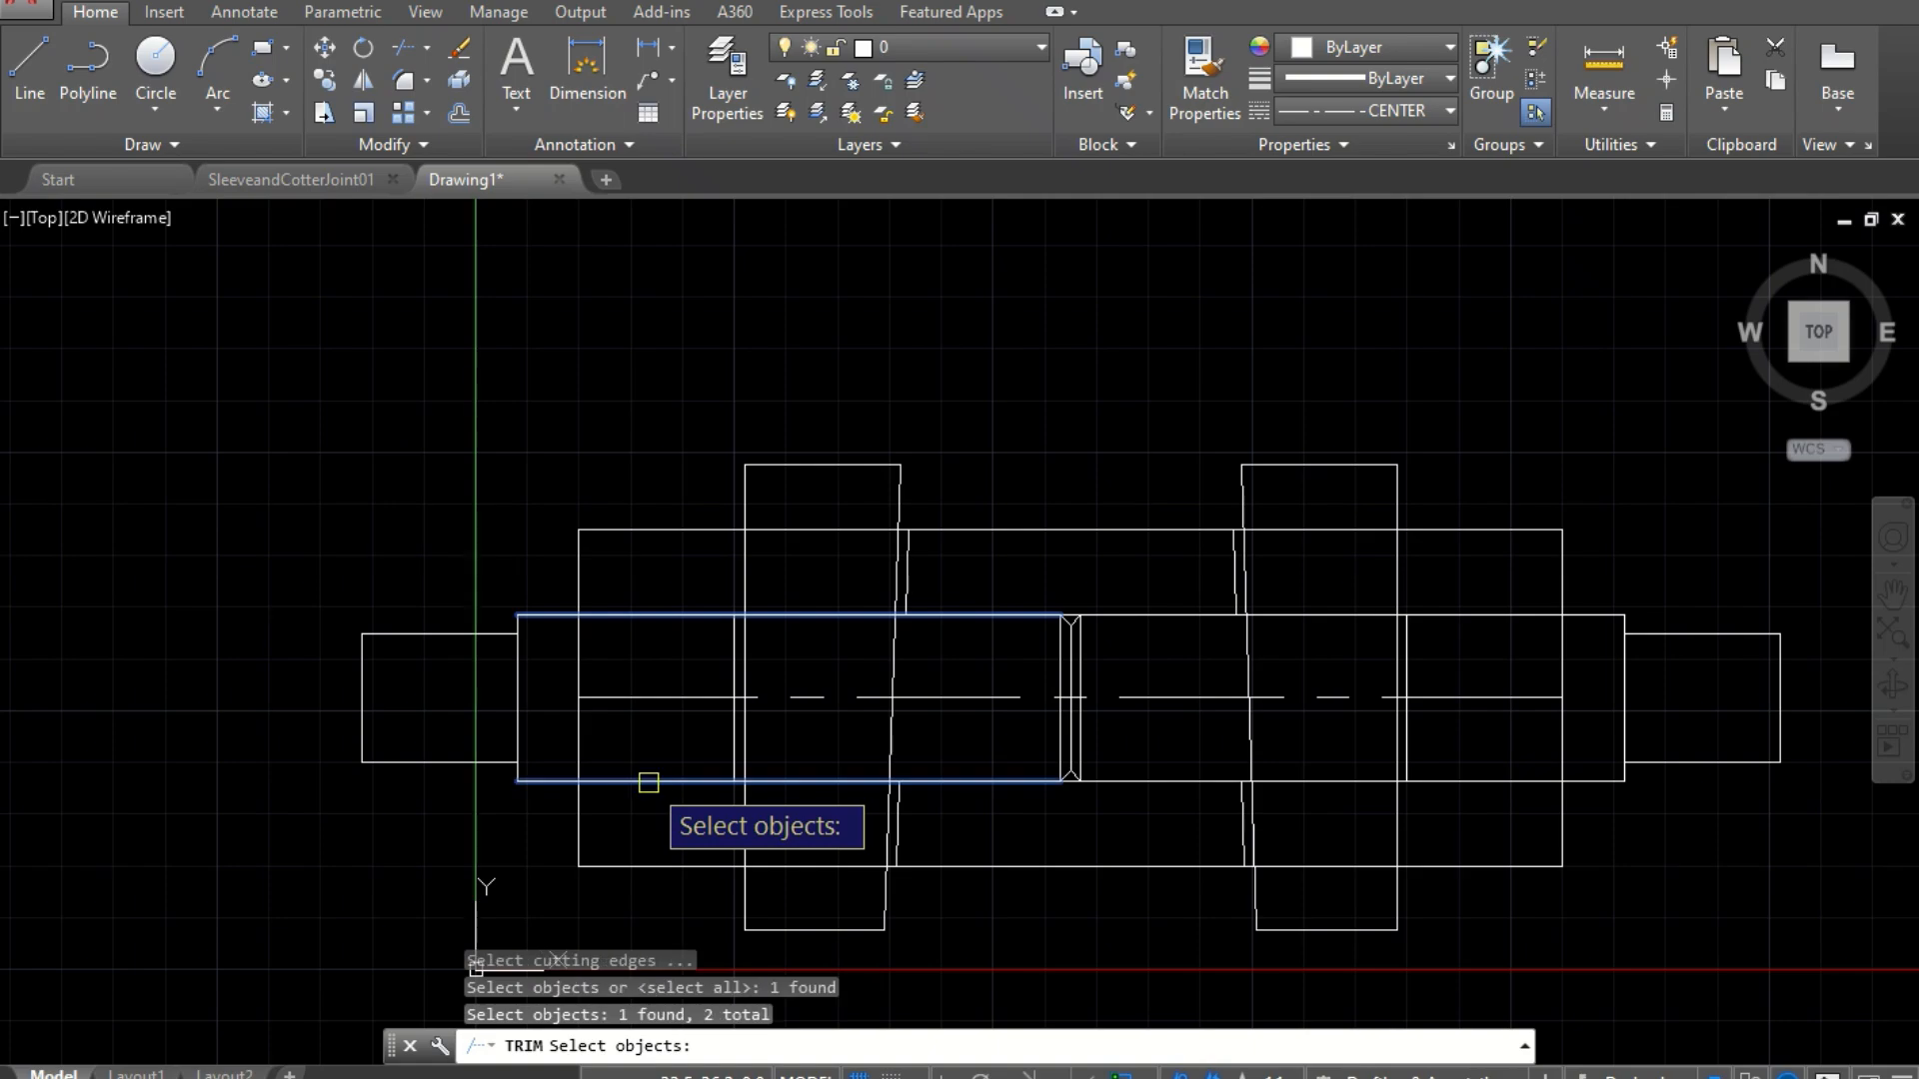
{"action": "left_click", "coordinate": [1465, 614]}
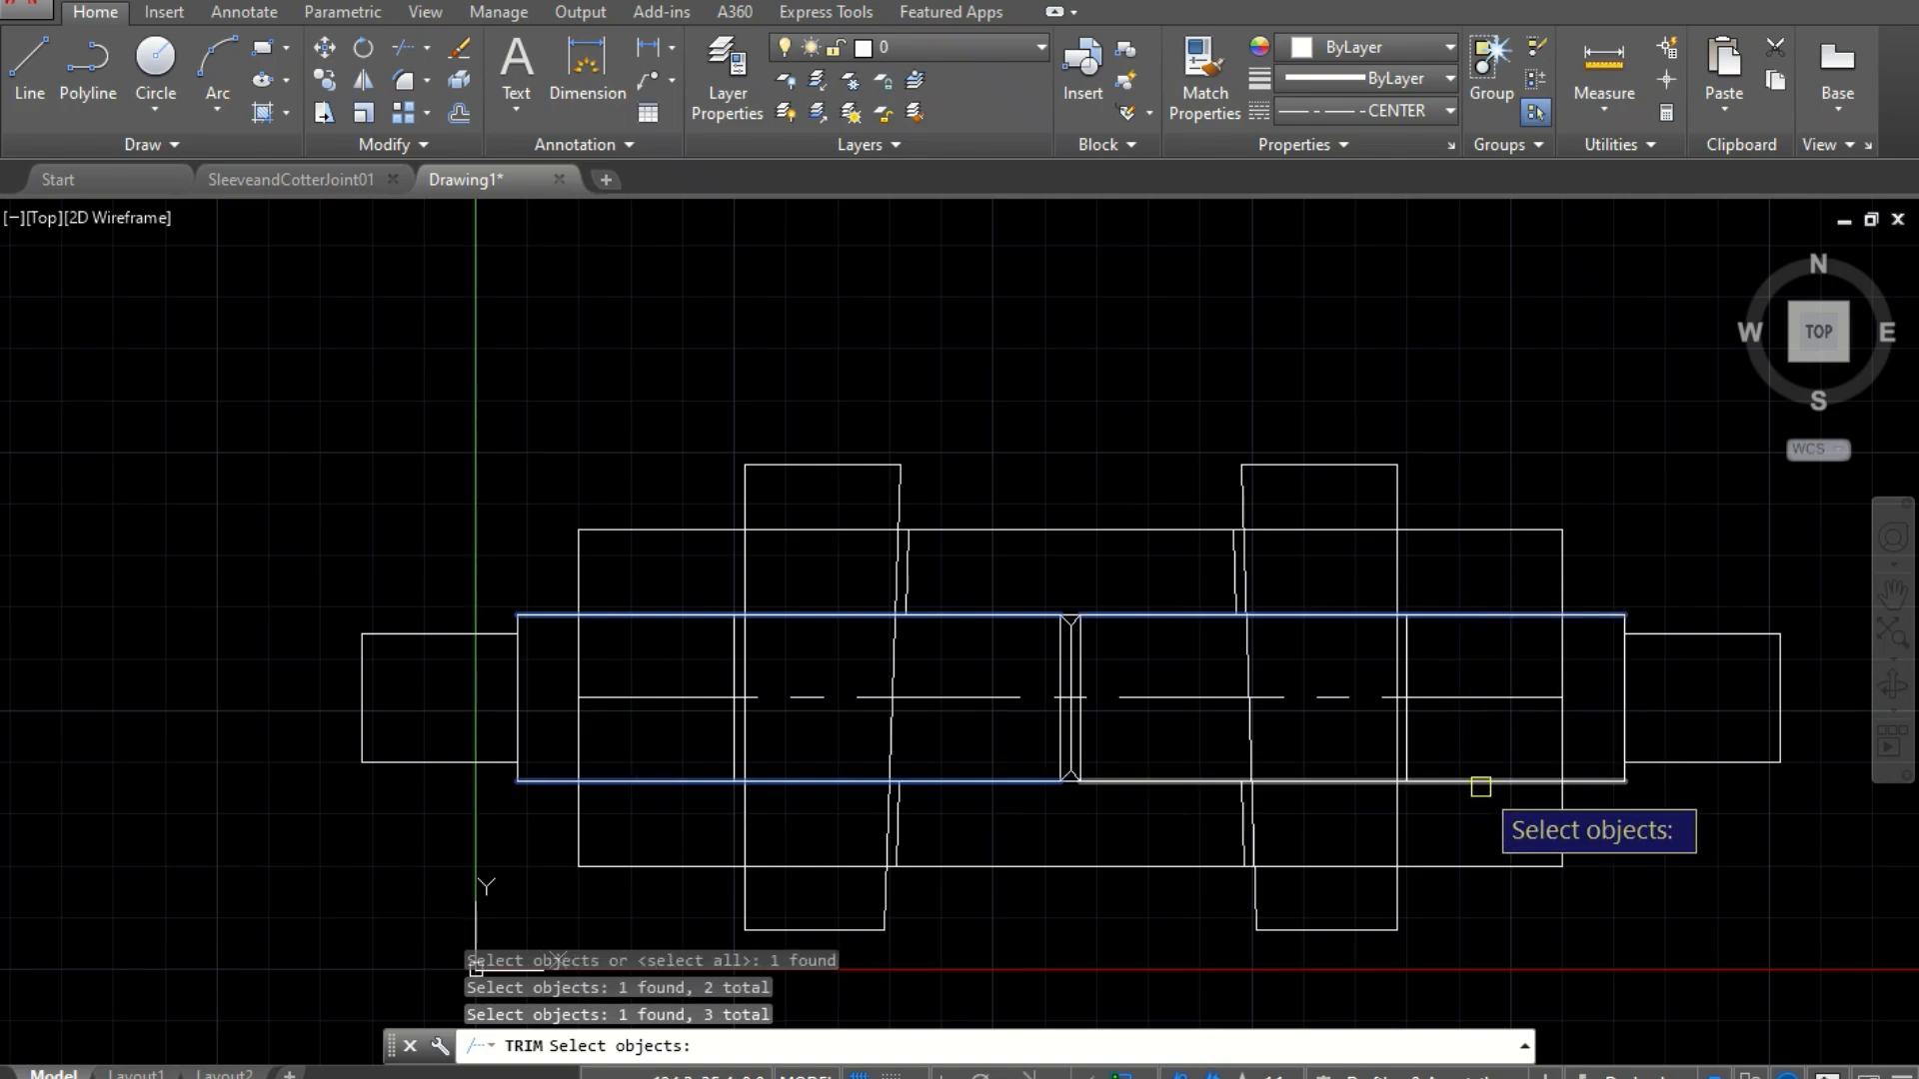
{"action": "left_click", "coordinate": [1479, 782]}
{"action": "key", "text": "Return"}
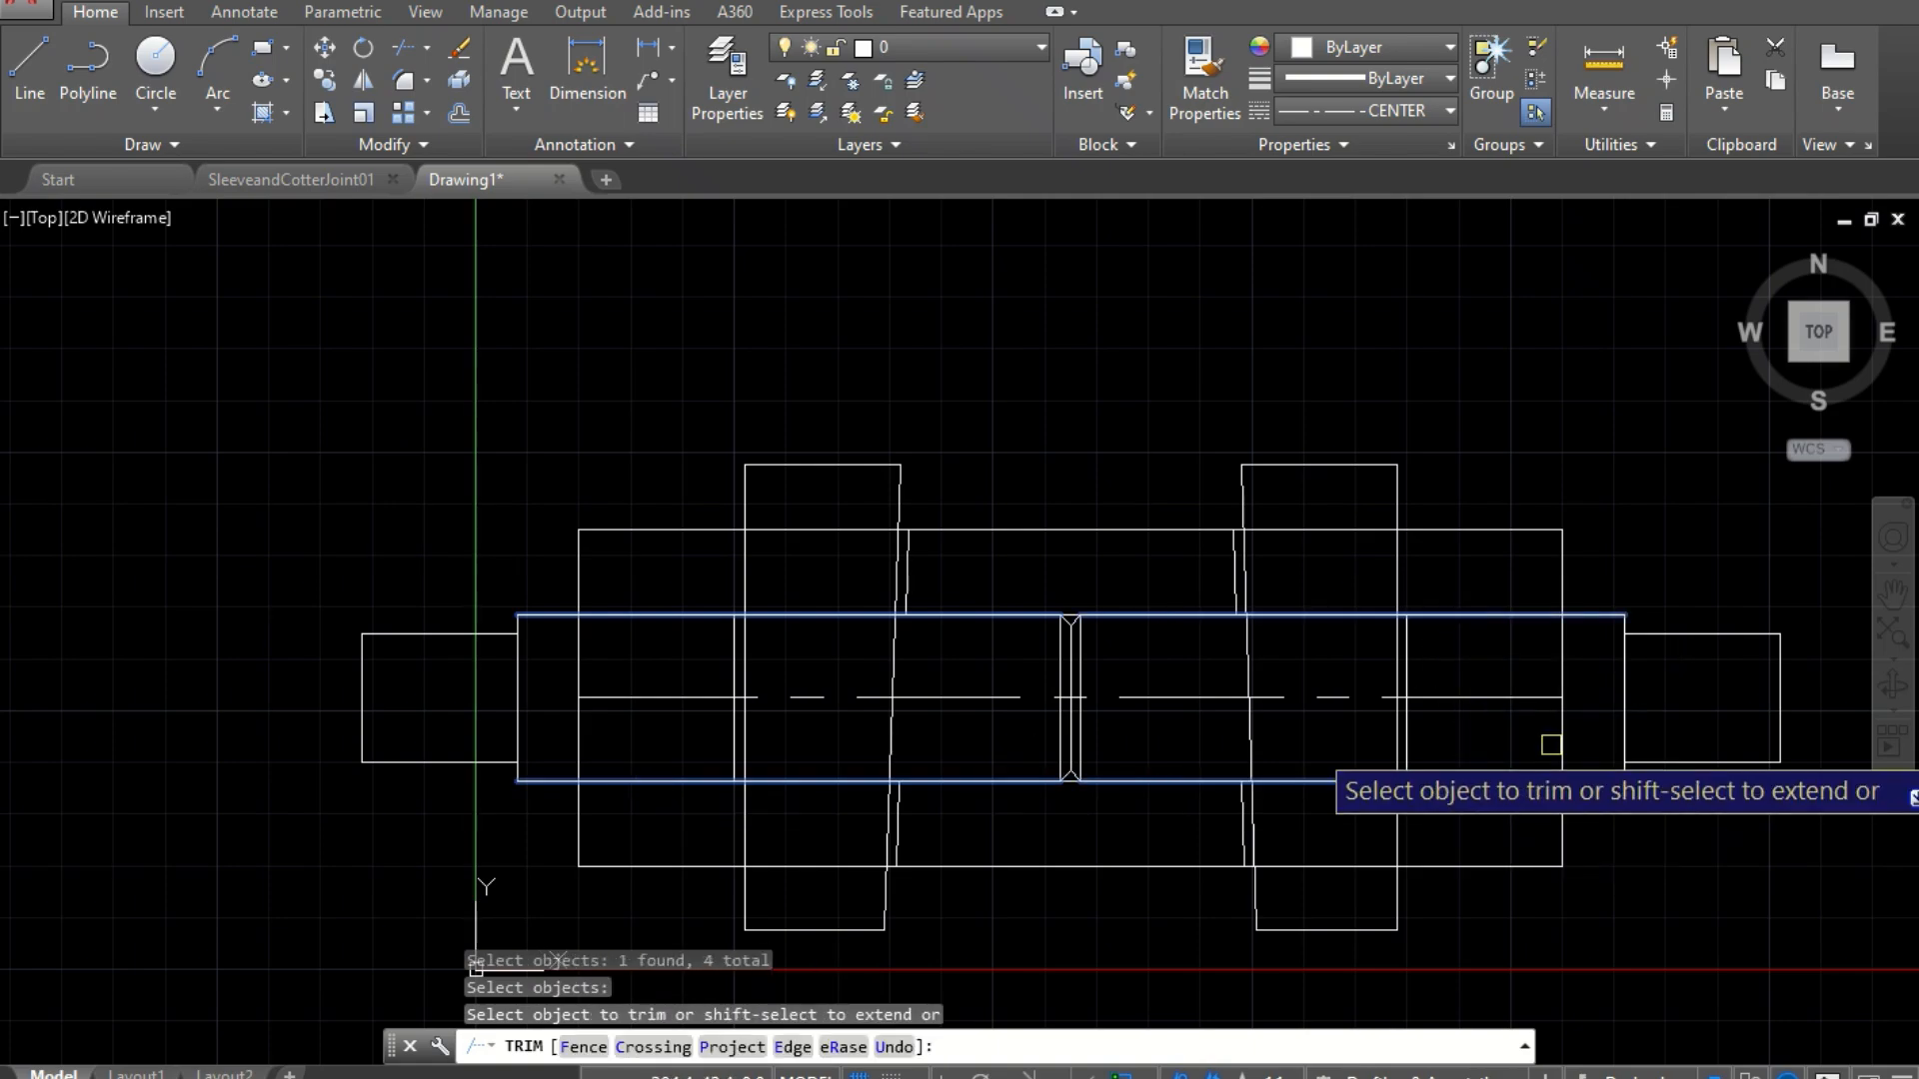
{"action": "left_click", "coordinate": [696, 607]}
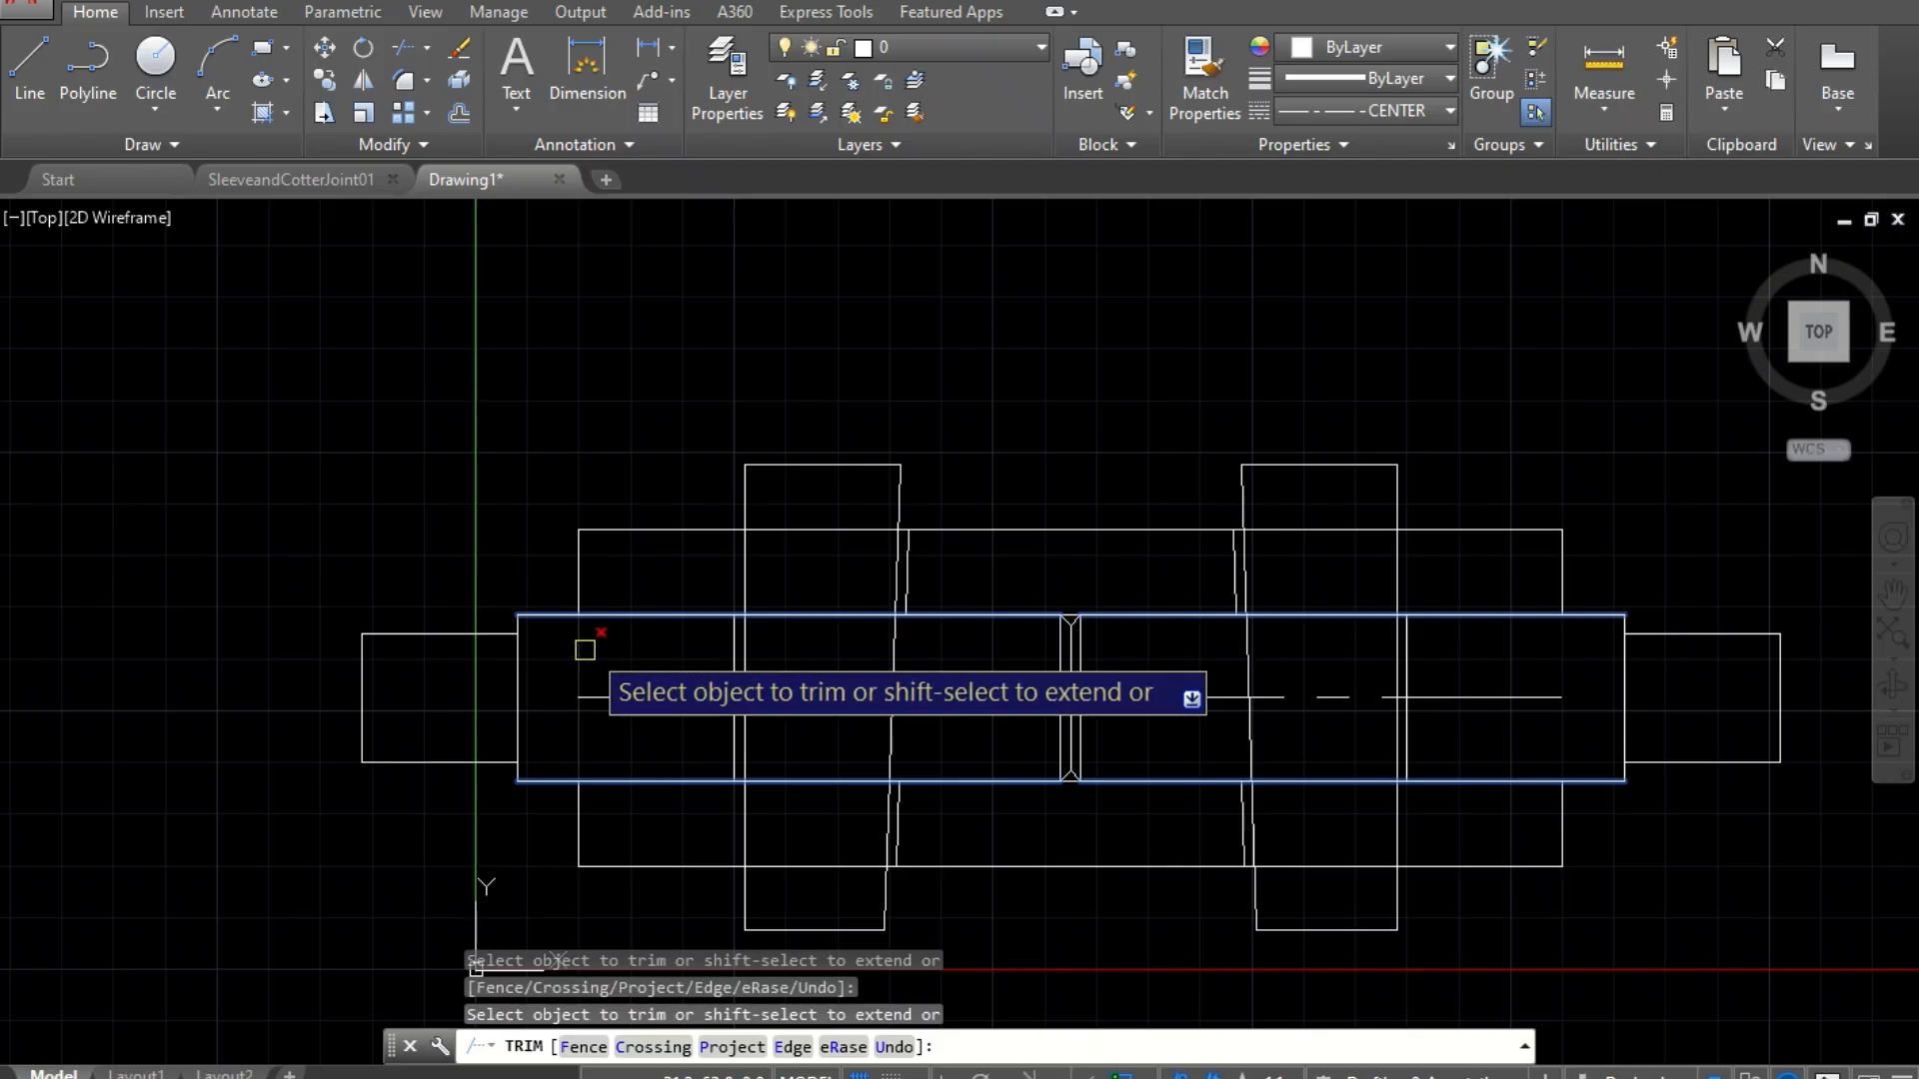
{"action": "key", "text": "Return"}
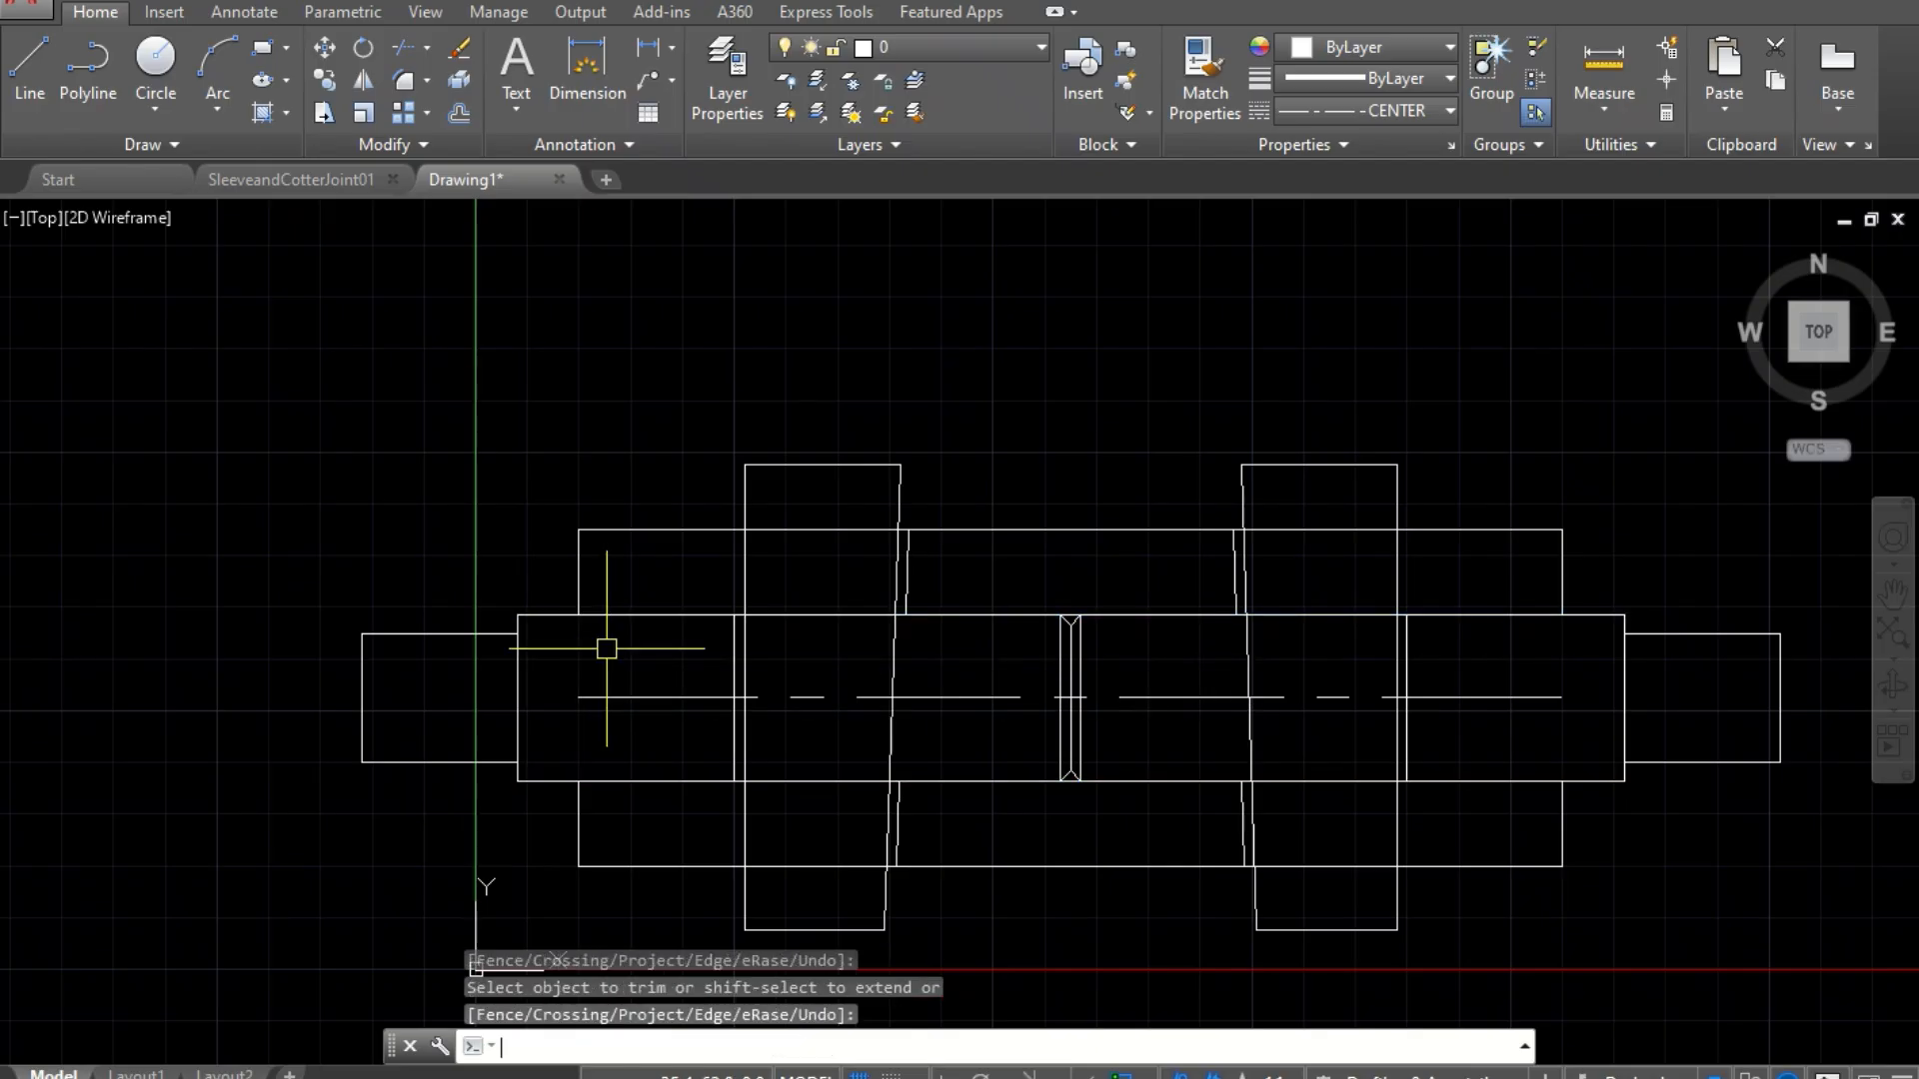
{"action": "key", "text": "Escape"}
Step: Stretch the horizontal centre line with Ortho past both rod ends, about 62 units at the left and about 50 units at the right
{"action": "left_click", "coordinate": [630, 696]}
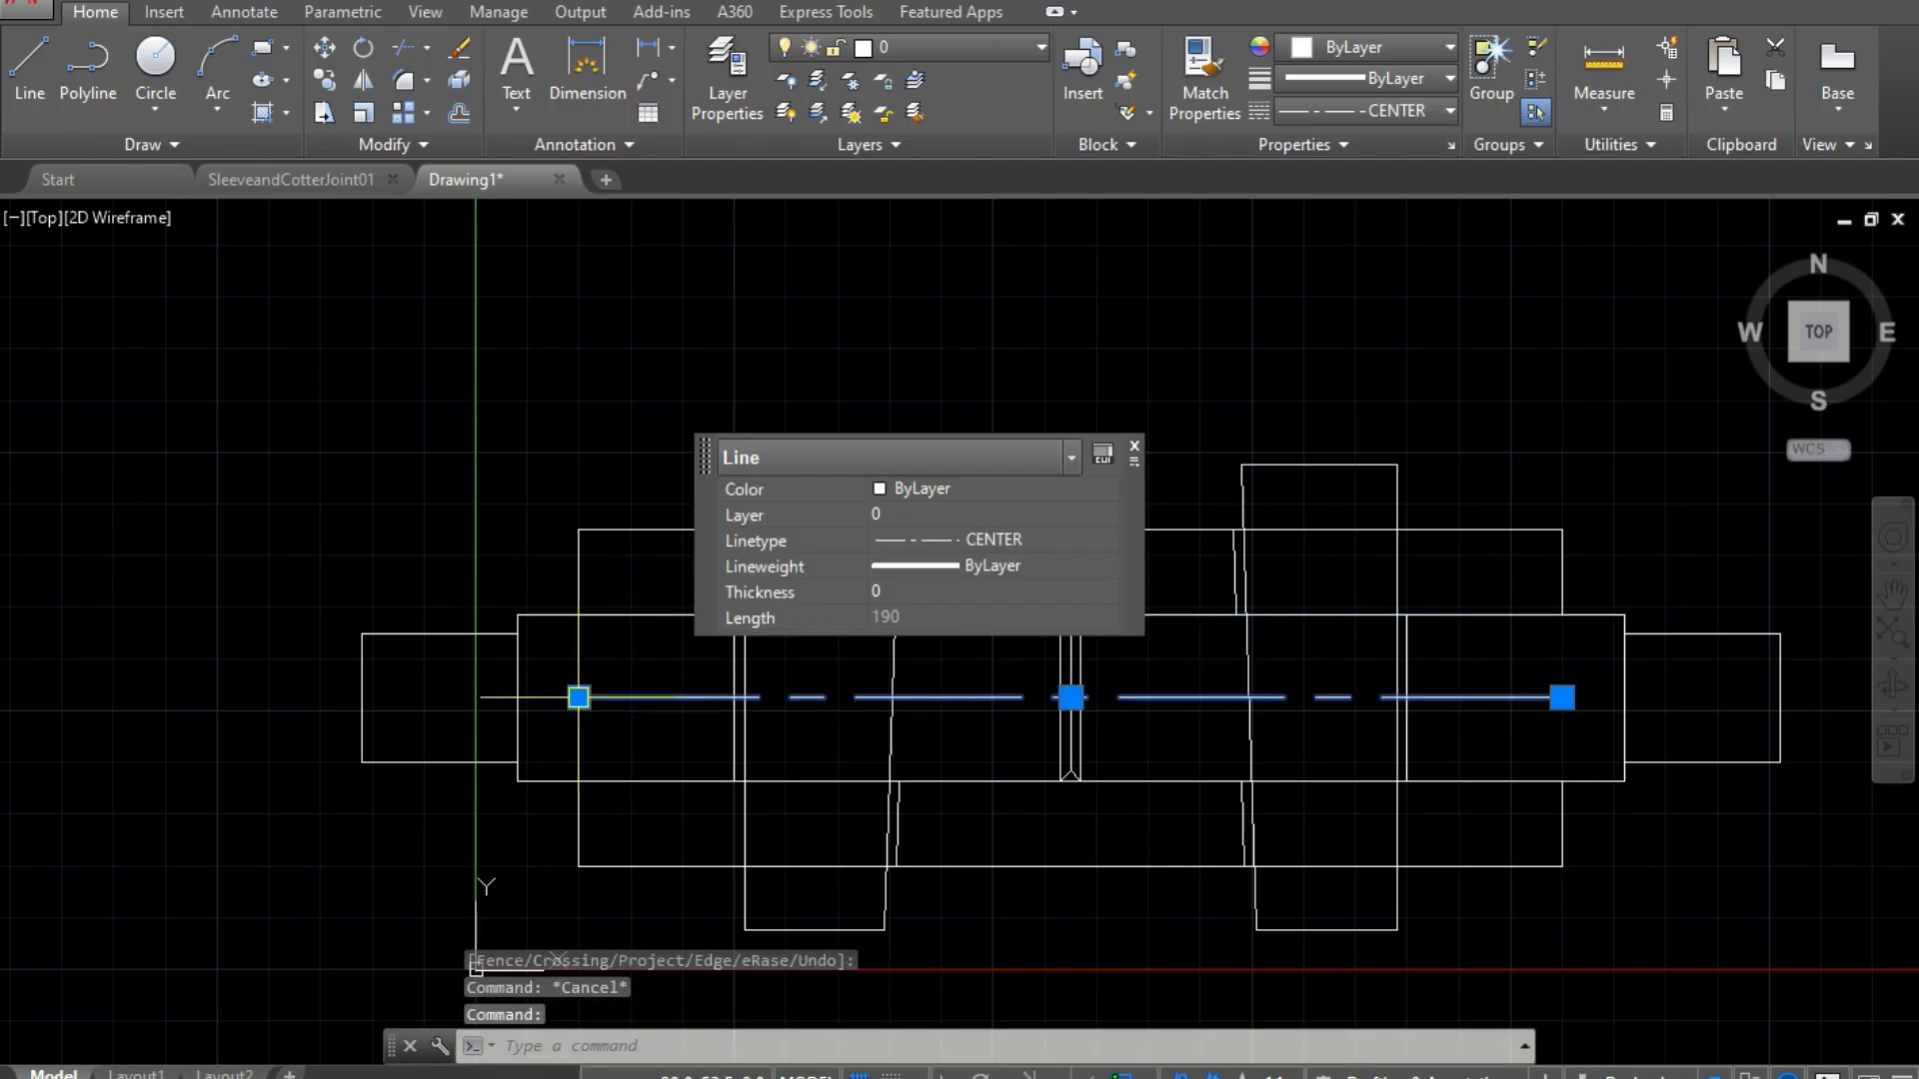
{"action": "left_click", "coordinate": [579, 696]}
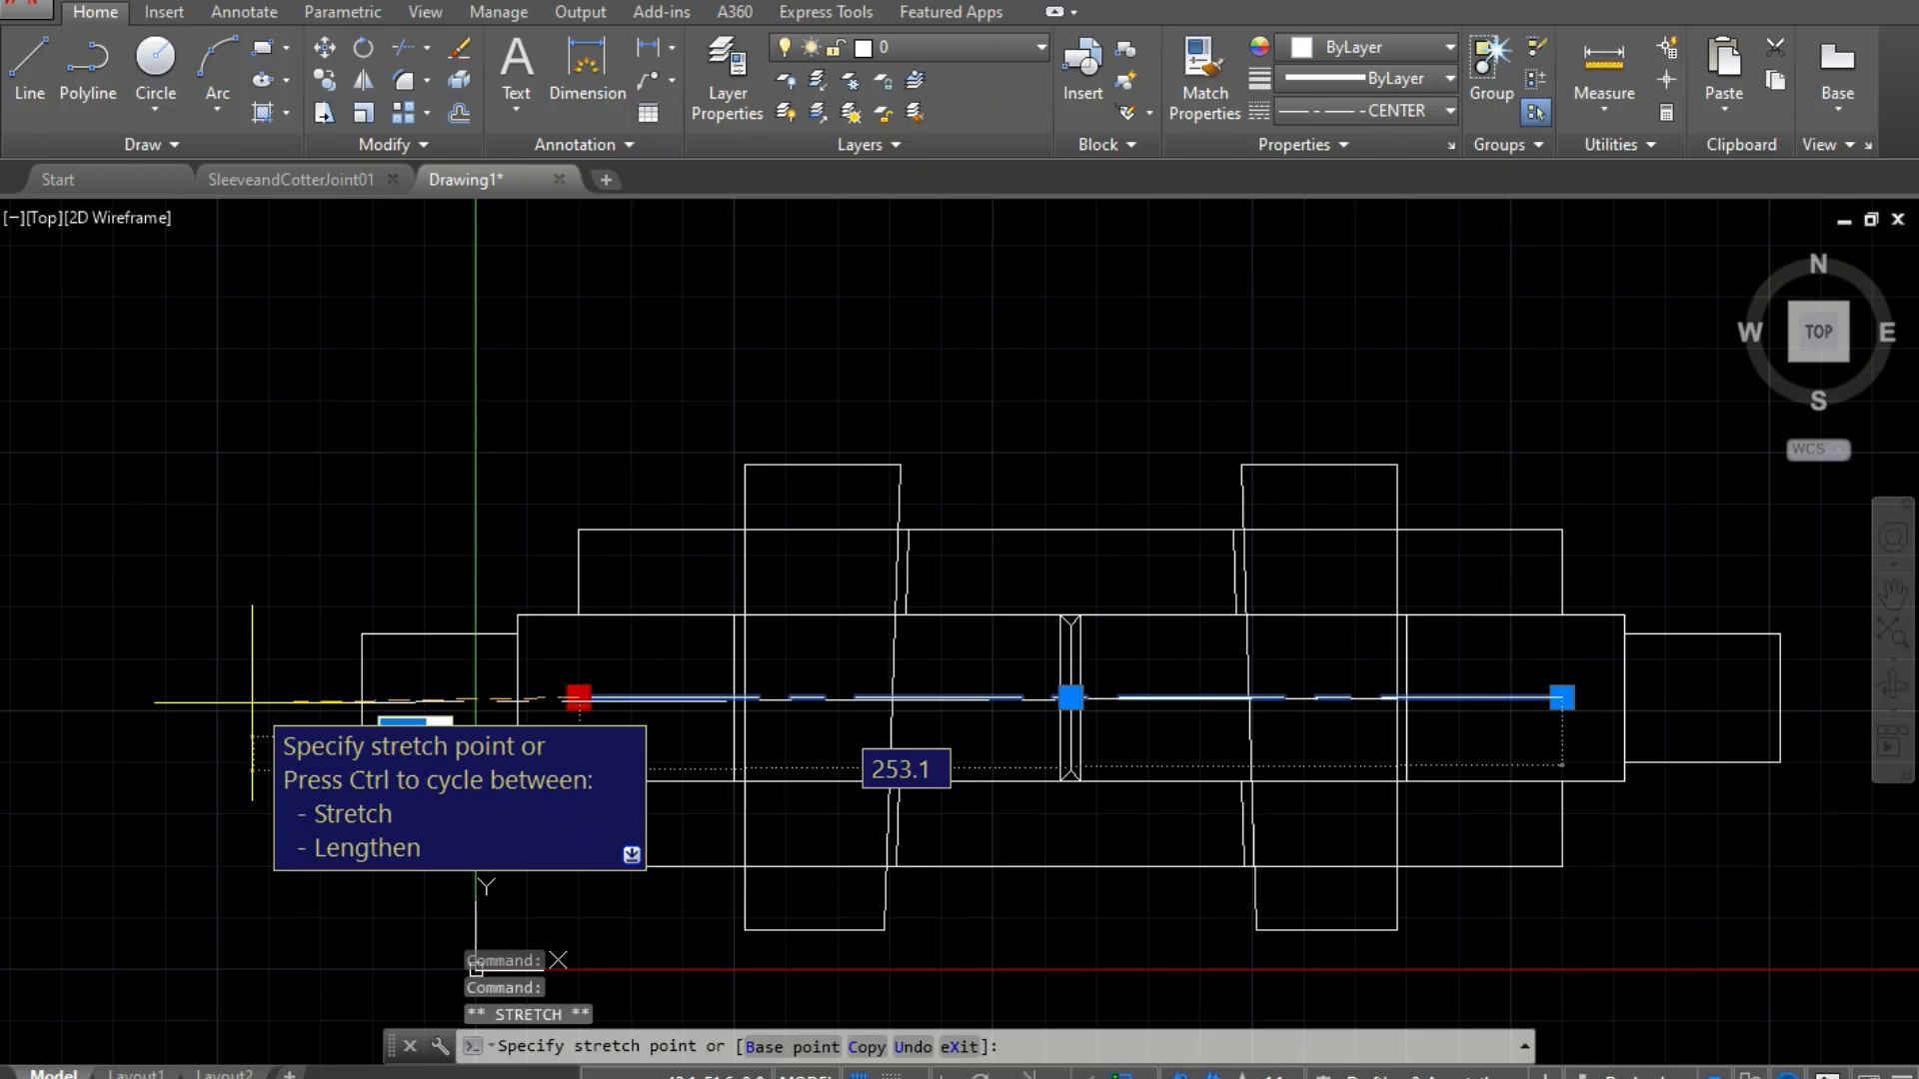
{"action": "key", "text": "F8"}
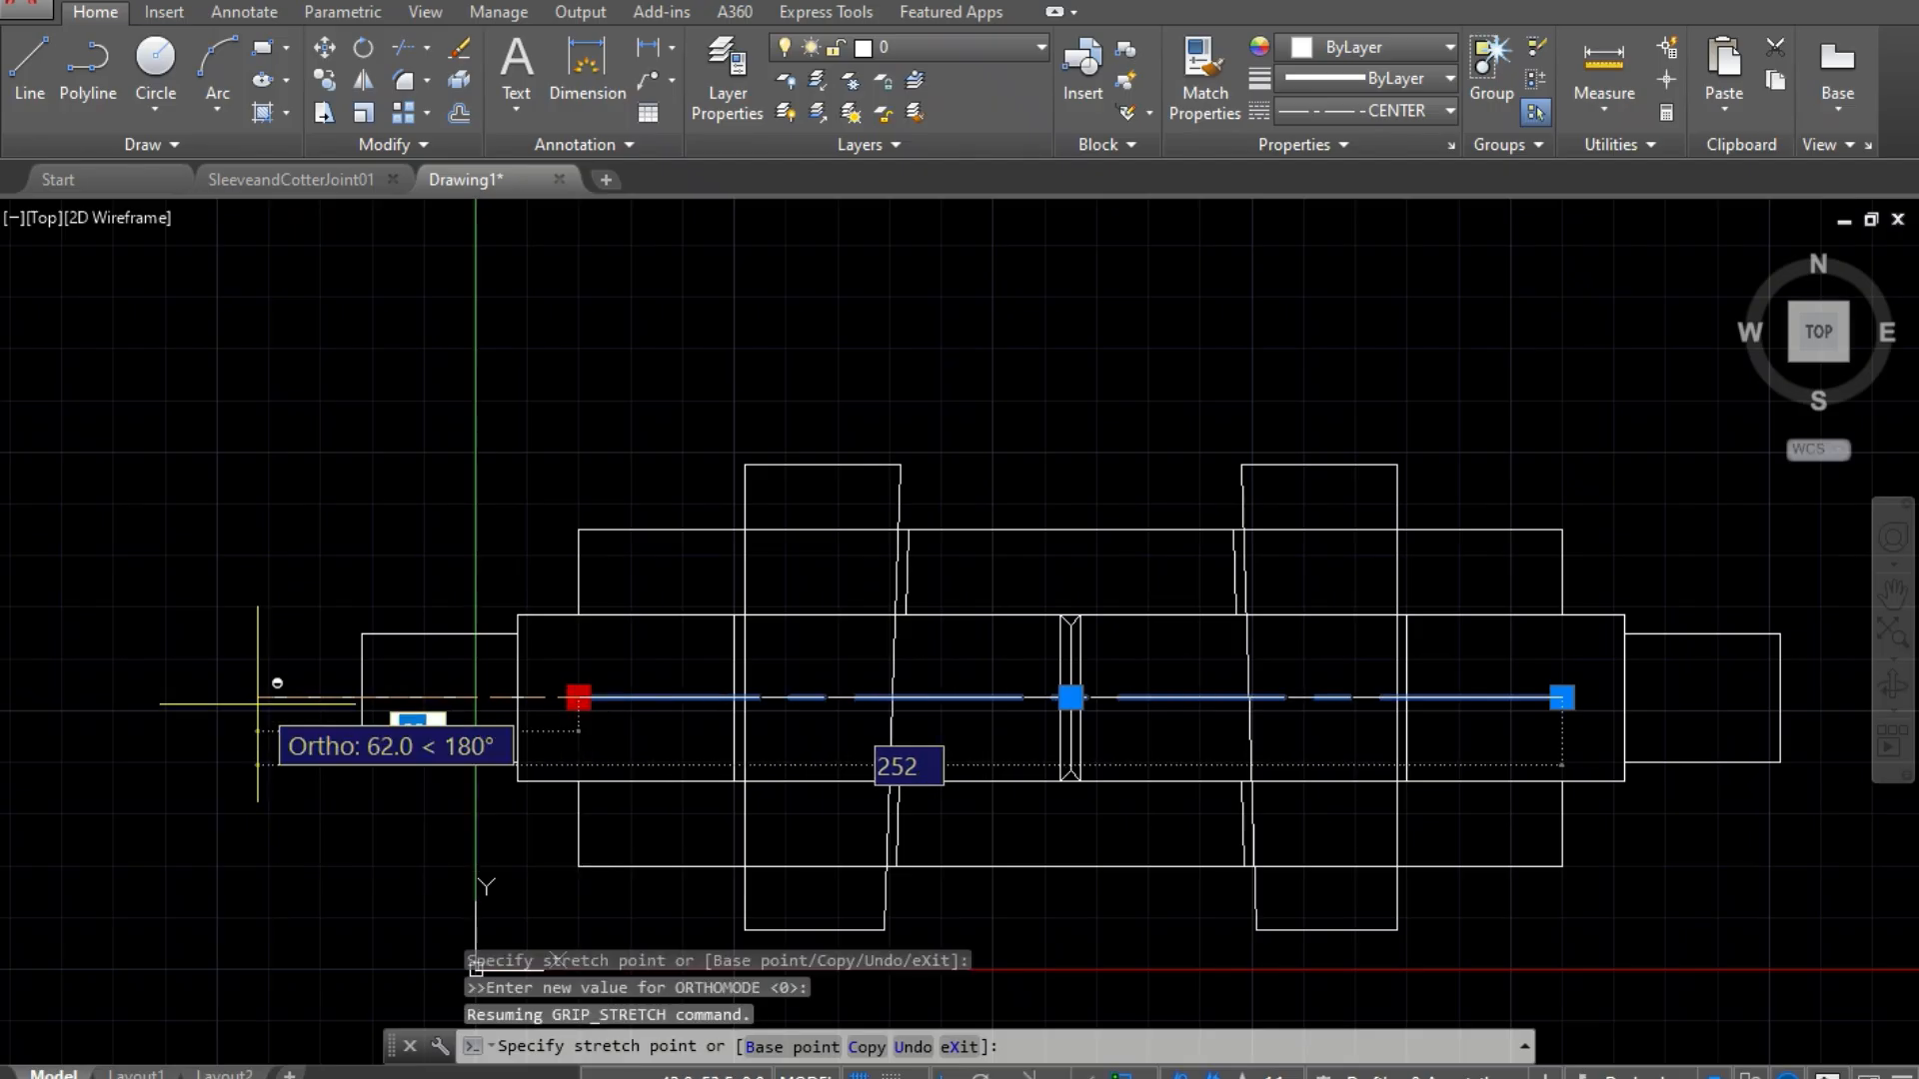
{"action": "left_click", "coordinate": [257, 704]}
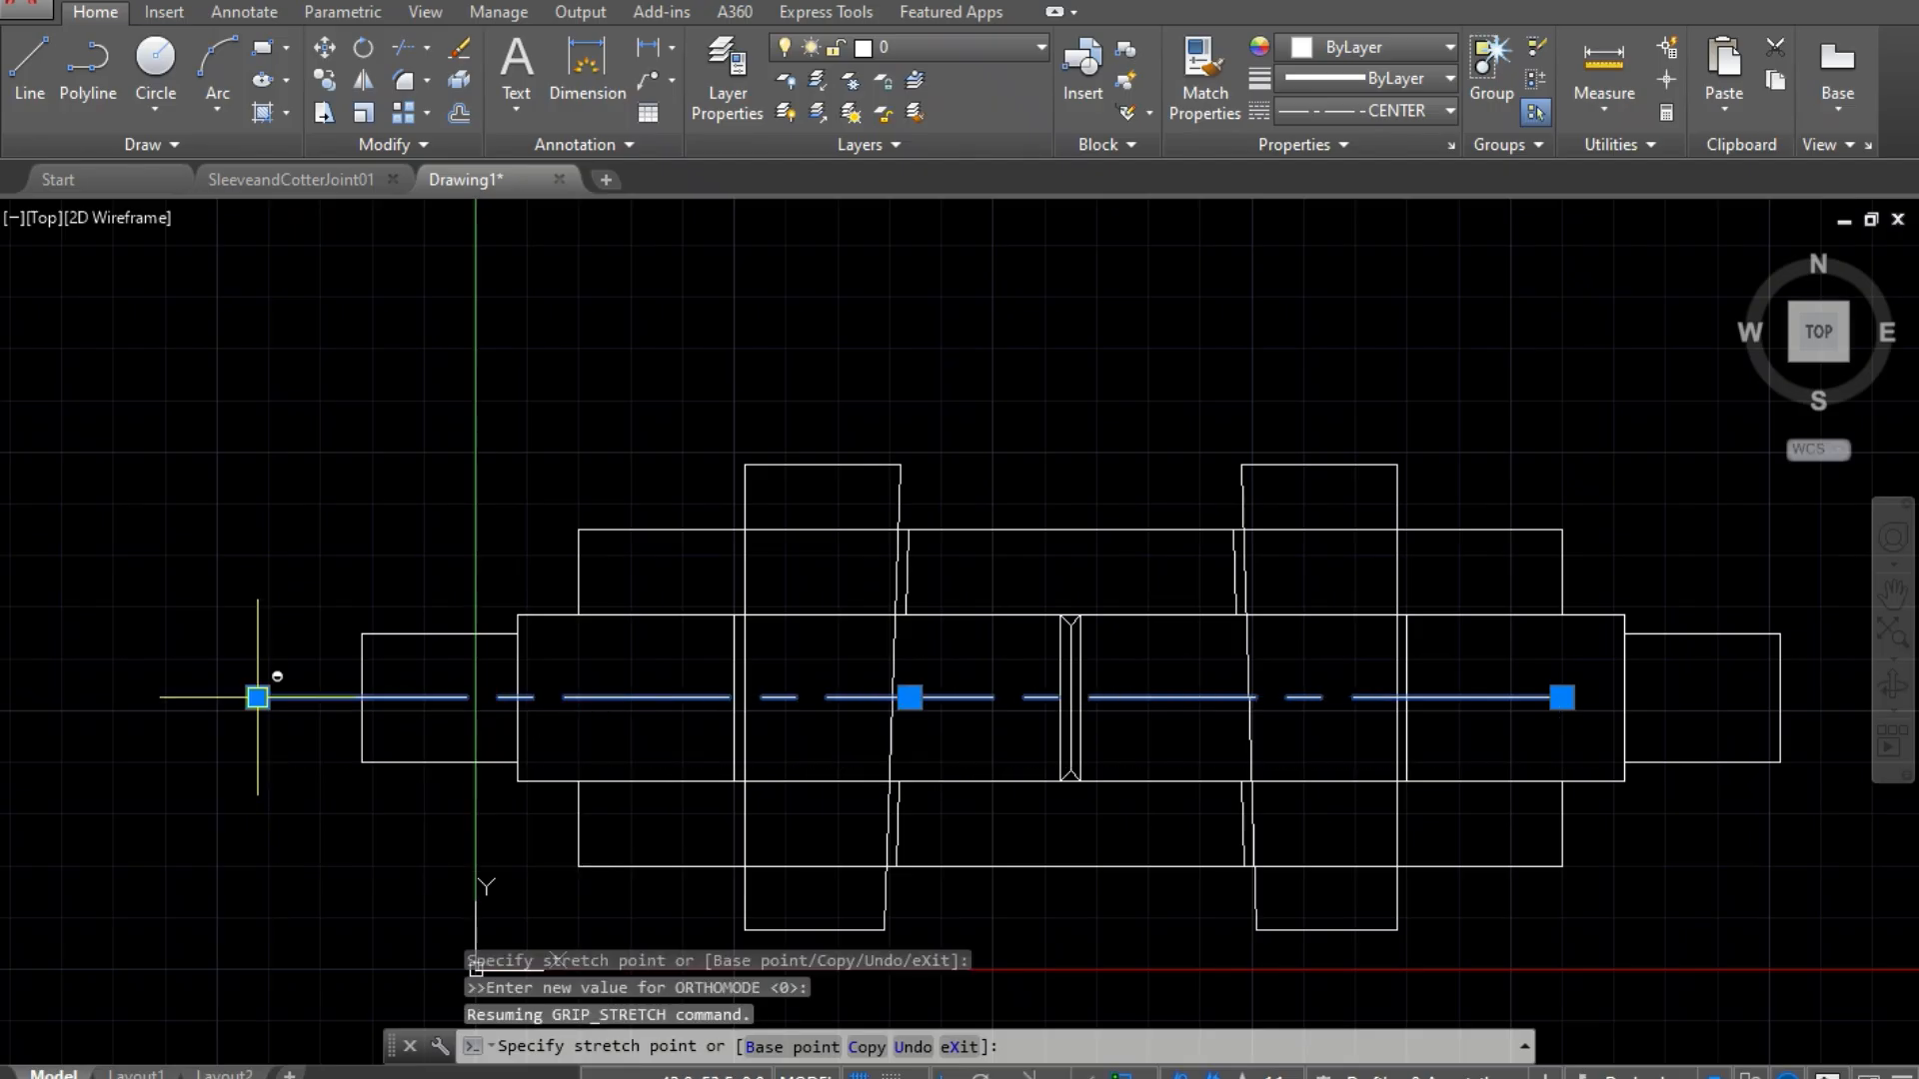
{"action": "left_click", "coordinate": [1561, 697]}
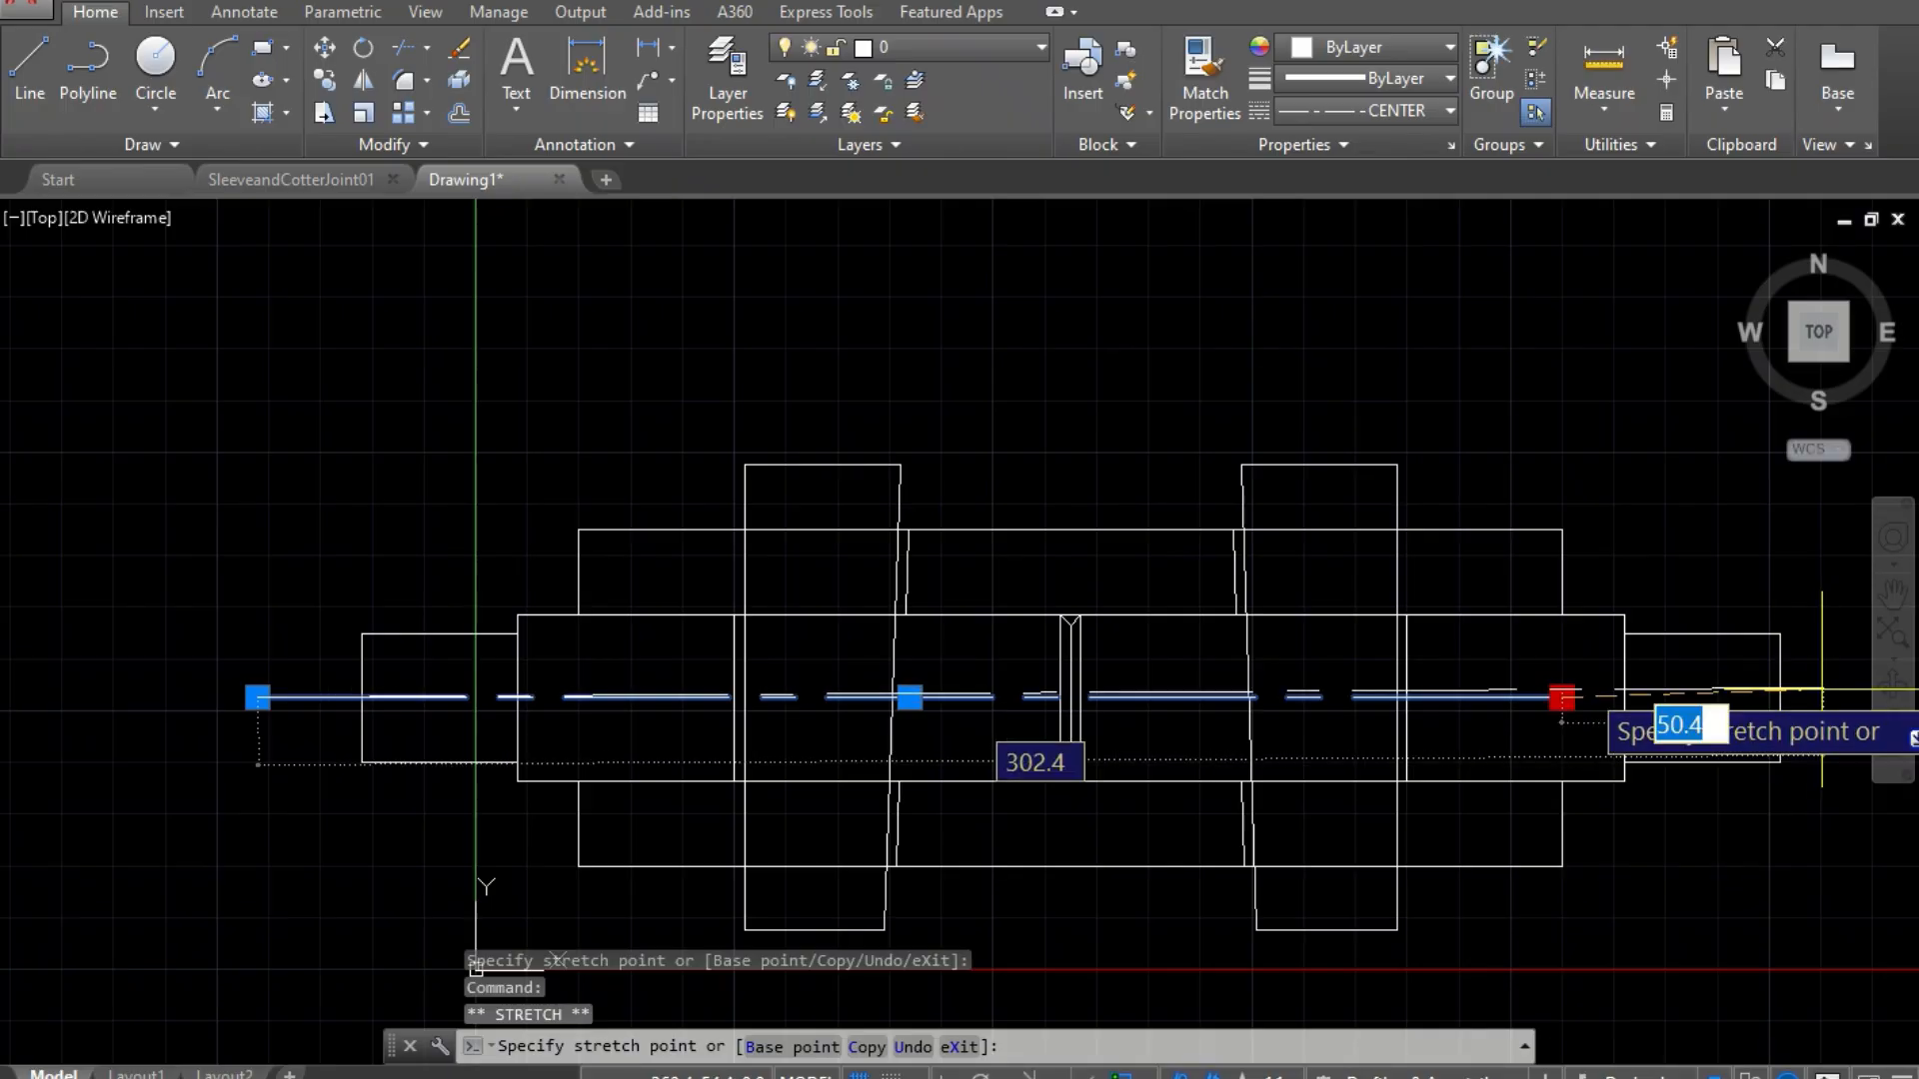
{"action": "key", "text": "F8"}
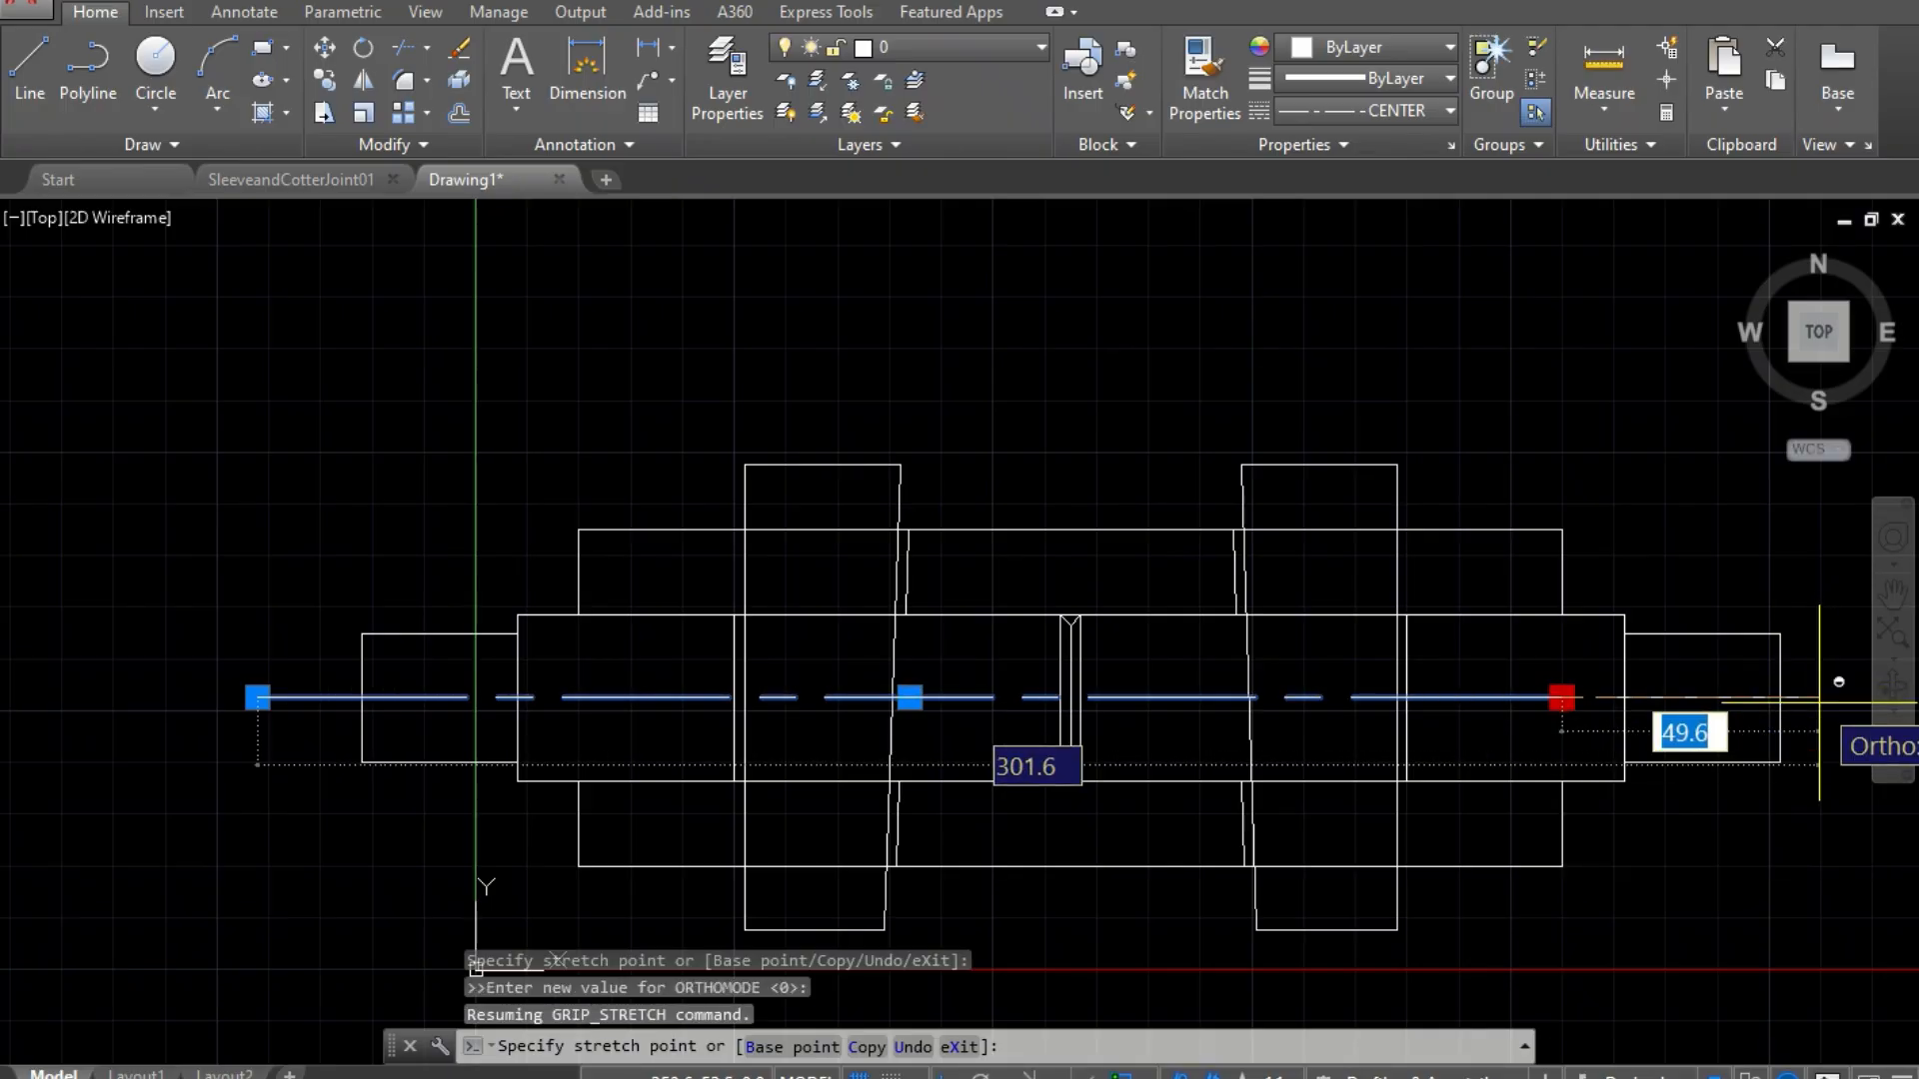
{"action": "left_click", "coordinate": [1819, 699]}
{"action": "key", "text": "Escape"}
{"action": "key", "text": "Escape"}
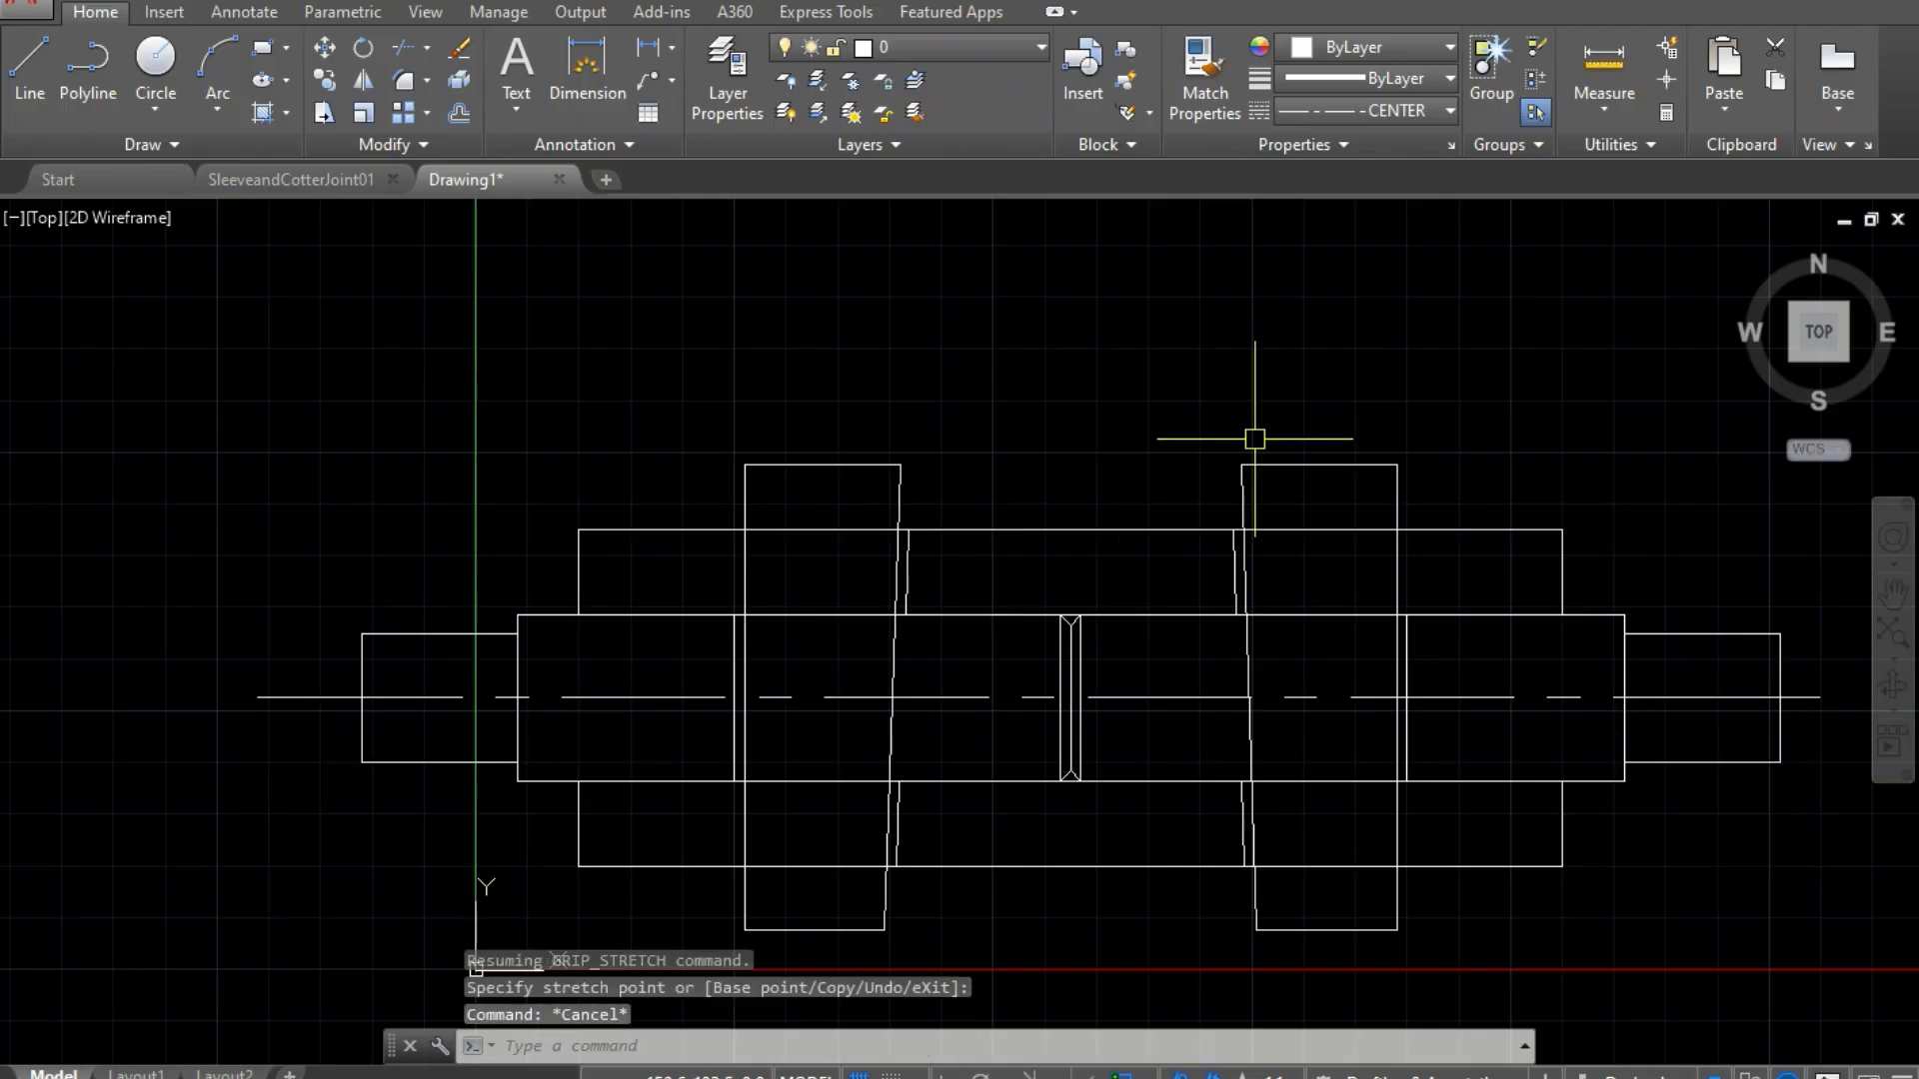
Step: Draw a wavy control-vertex spline across the left rod, from its upper to its lower edge, just inside the sleeve's left end
{"action": "scroll", "coordinate": [1104, 472], "scroll_direction": "up", "scroll_amount": 2}
{"action": "scroll", "coordinate": [1104, 473], "scroll_direction": "down", "scroll_amount": 4}
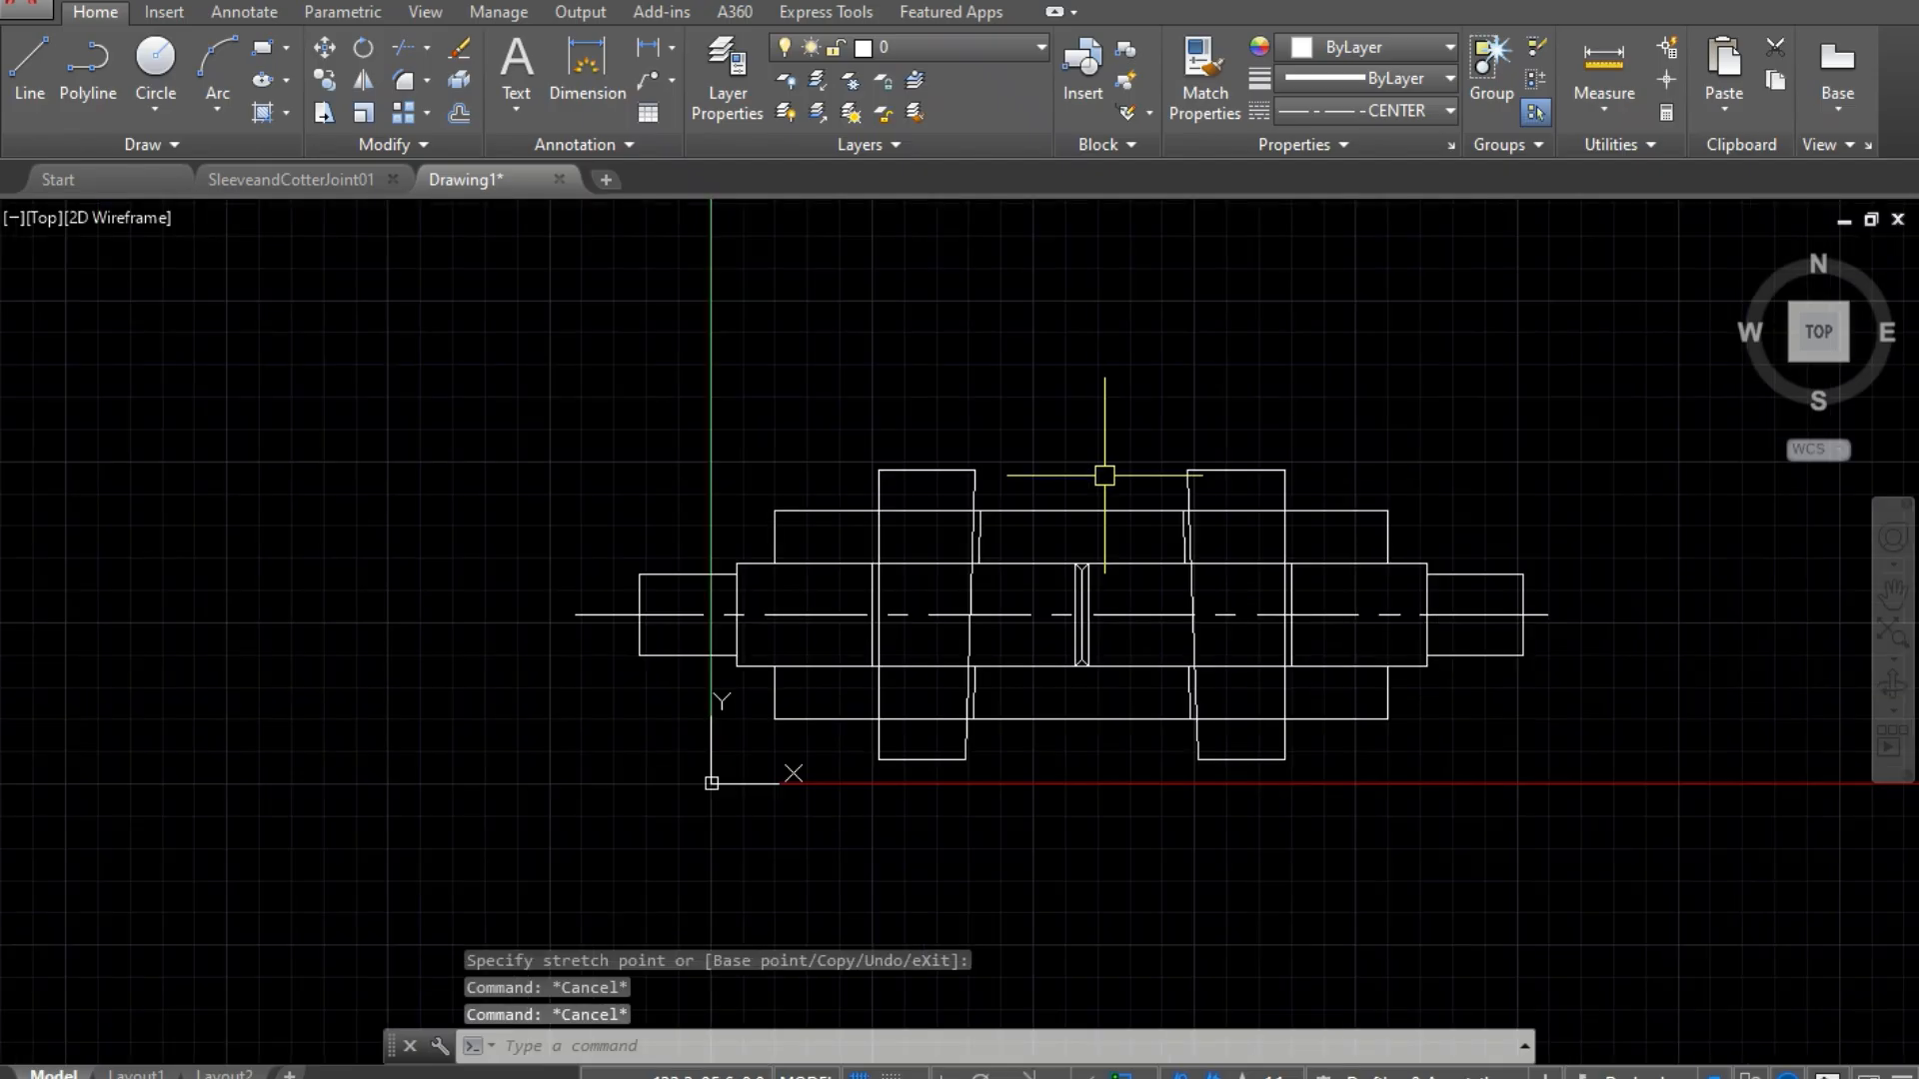
{"action": "scroll", "coordinate": [1126, 577], "scroll_direction": "up", "scroll_amount": 2}
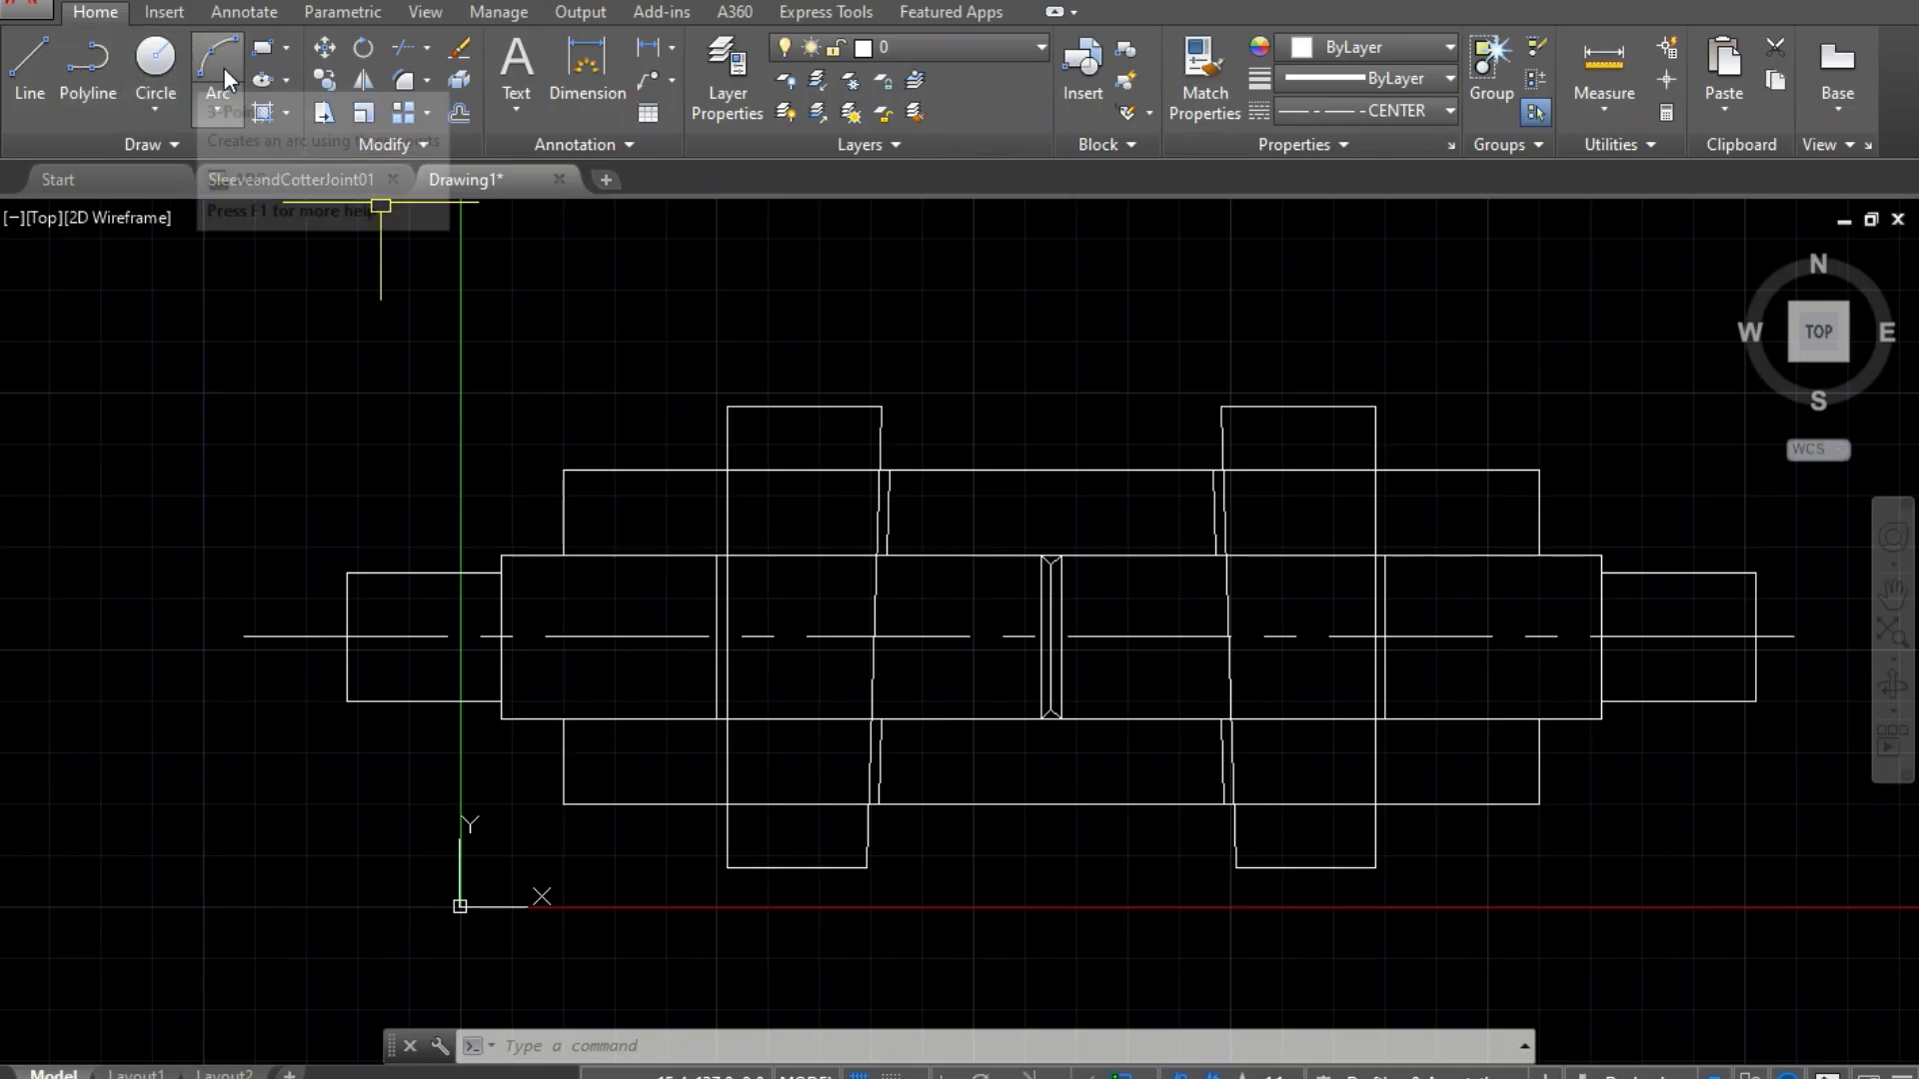
{"action": "left_click", "coordinate": [198, 152]}
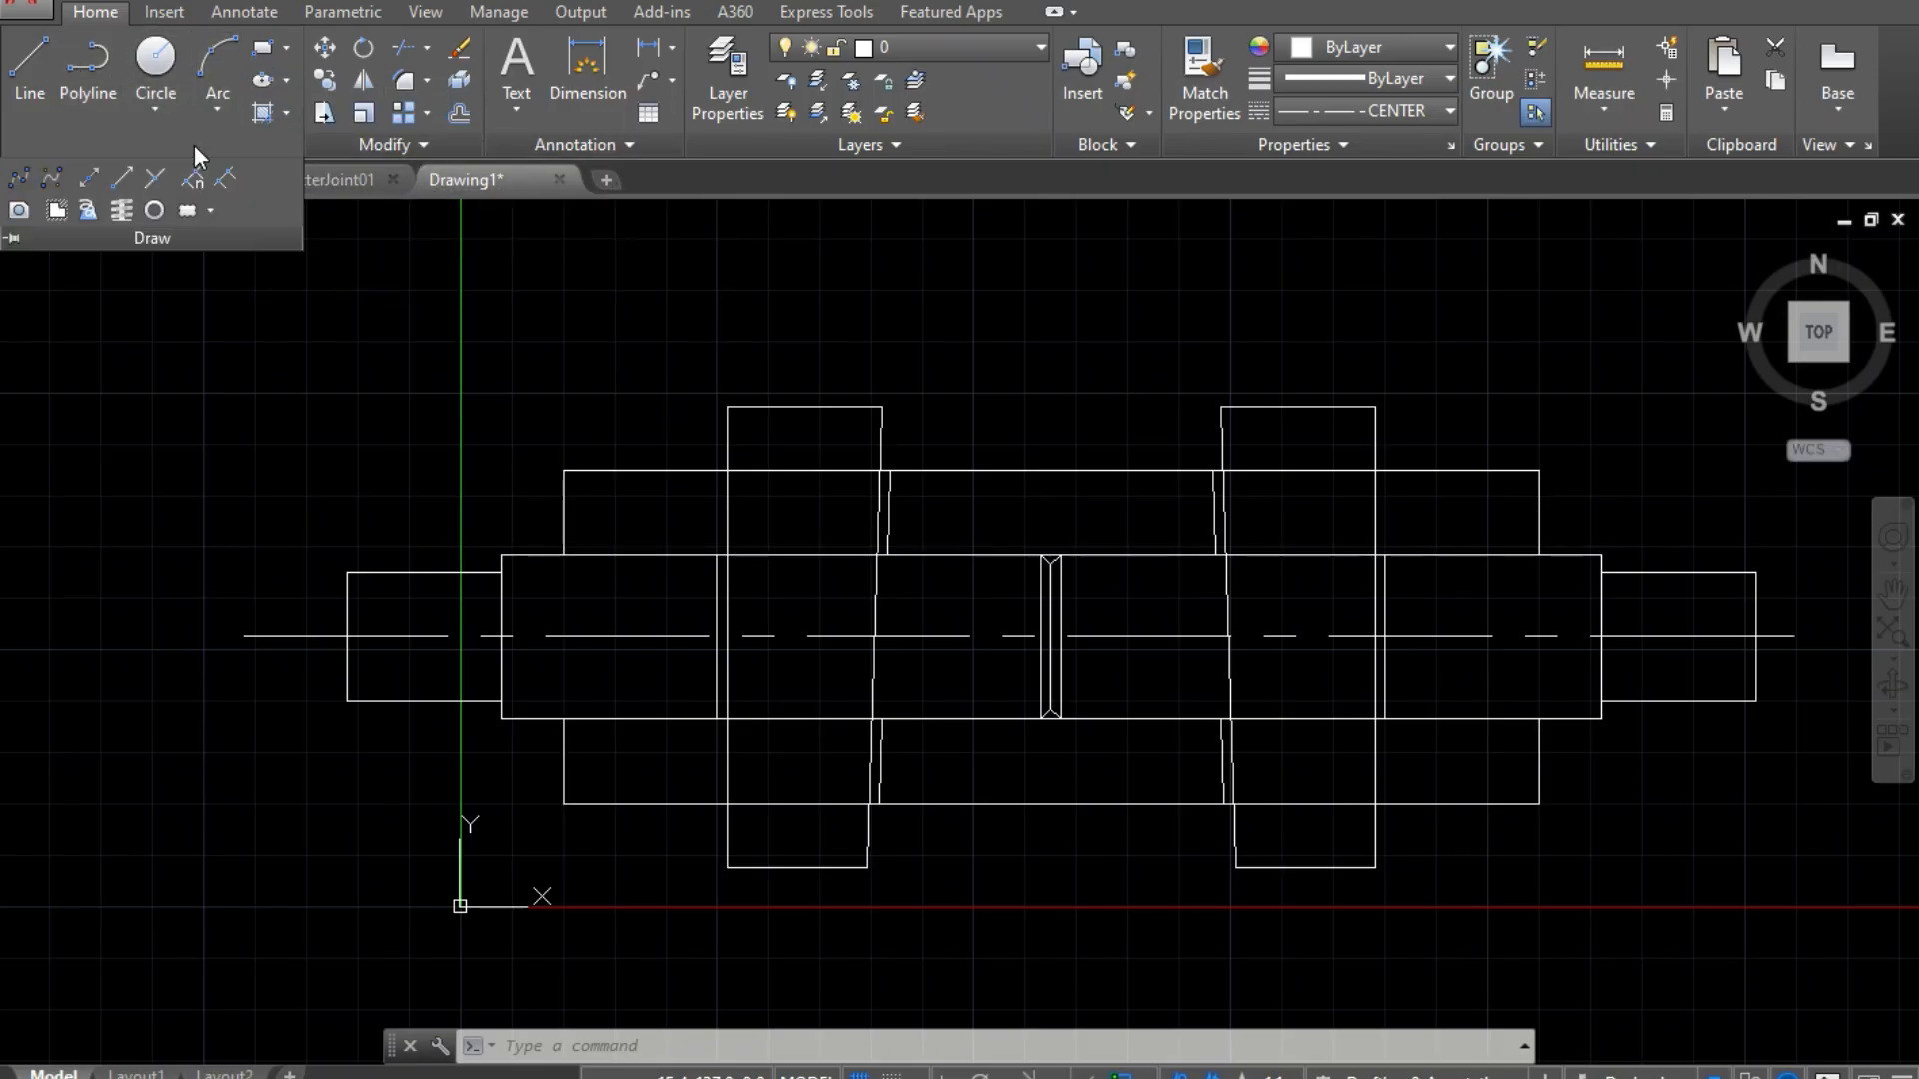
{"action": "left_click", "coordinate": [21, 180]}
{"action": "left_click", "coordinate": [53, 180]}
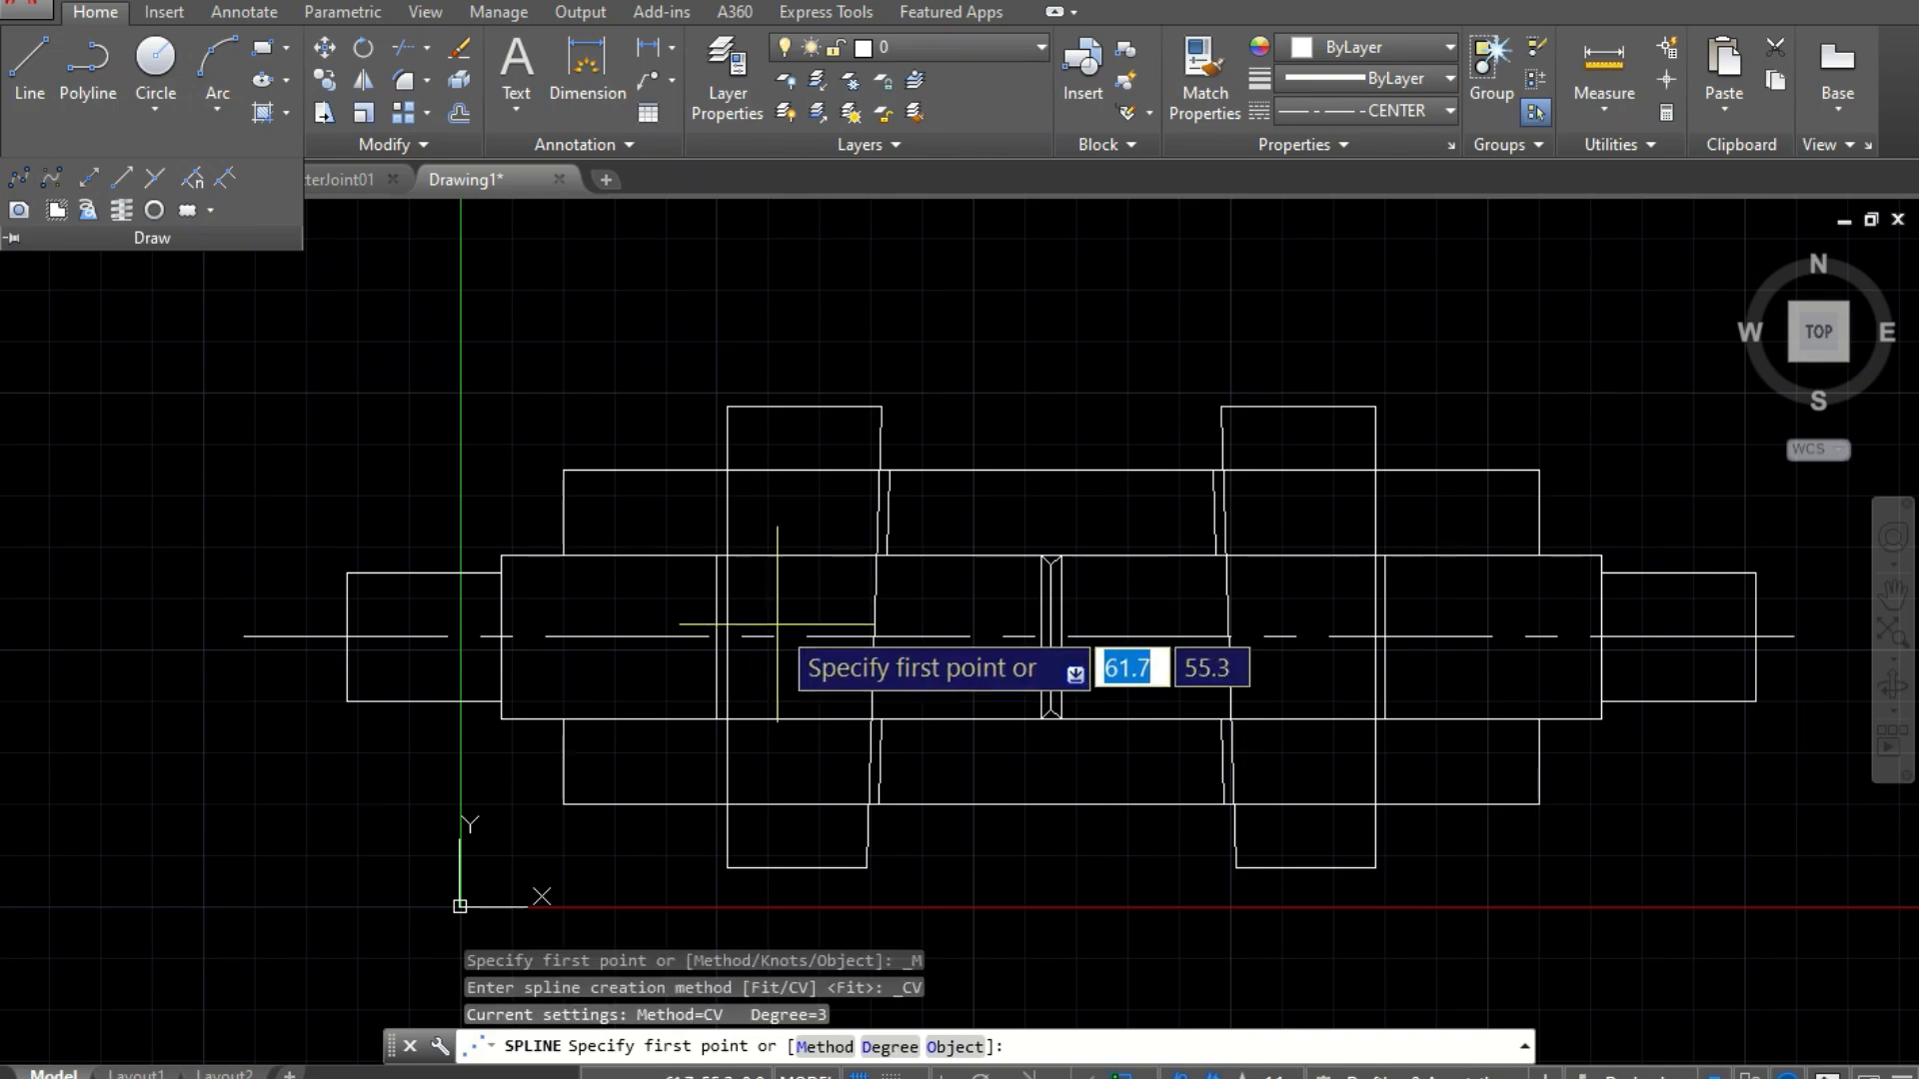
{"action": "scroll", "coordinate": [627, 620], "scroll_direction": "down", "scroll_amount": 3}
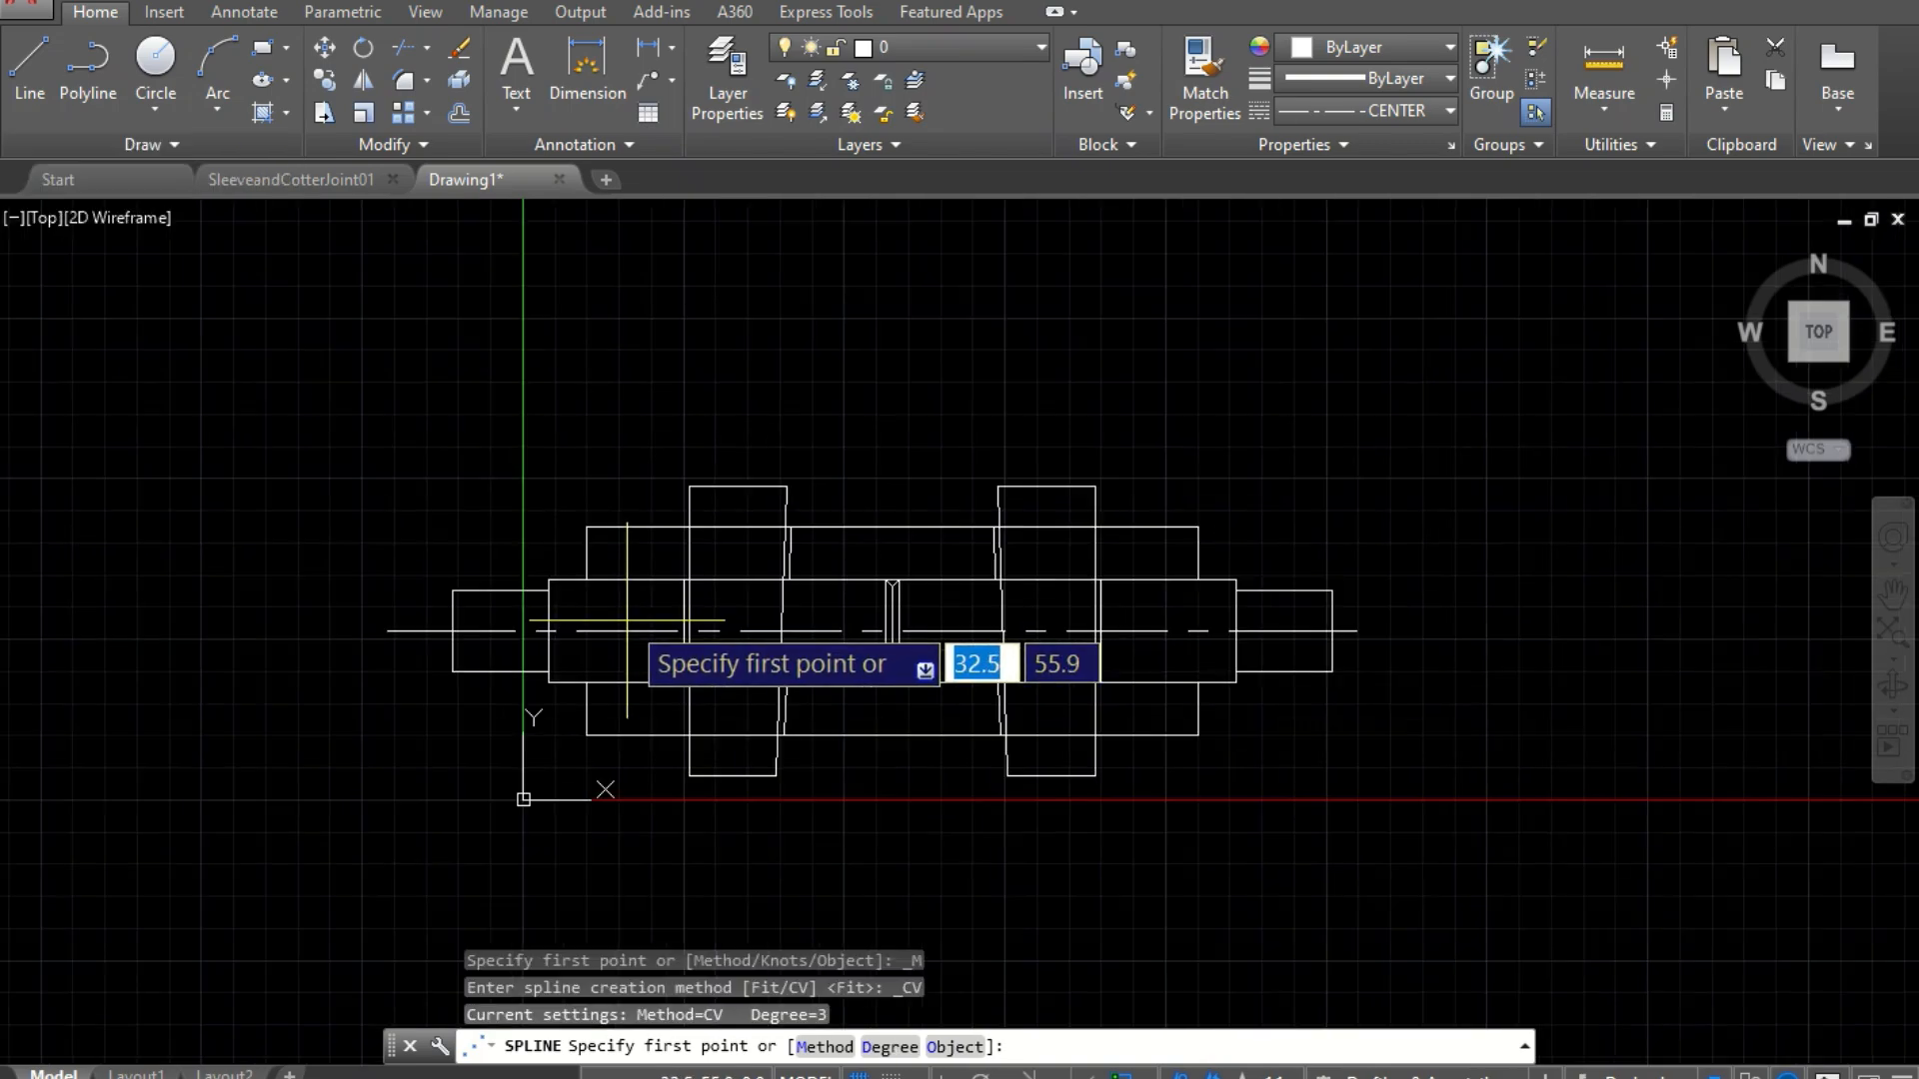
{"action": "scroll", "coordinate": [620, 629], "scroll_direction": "up", "scroll_amount": 5}
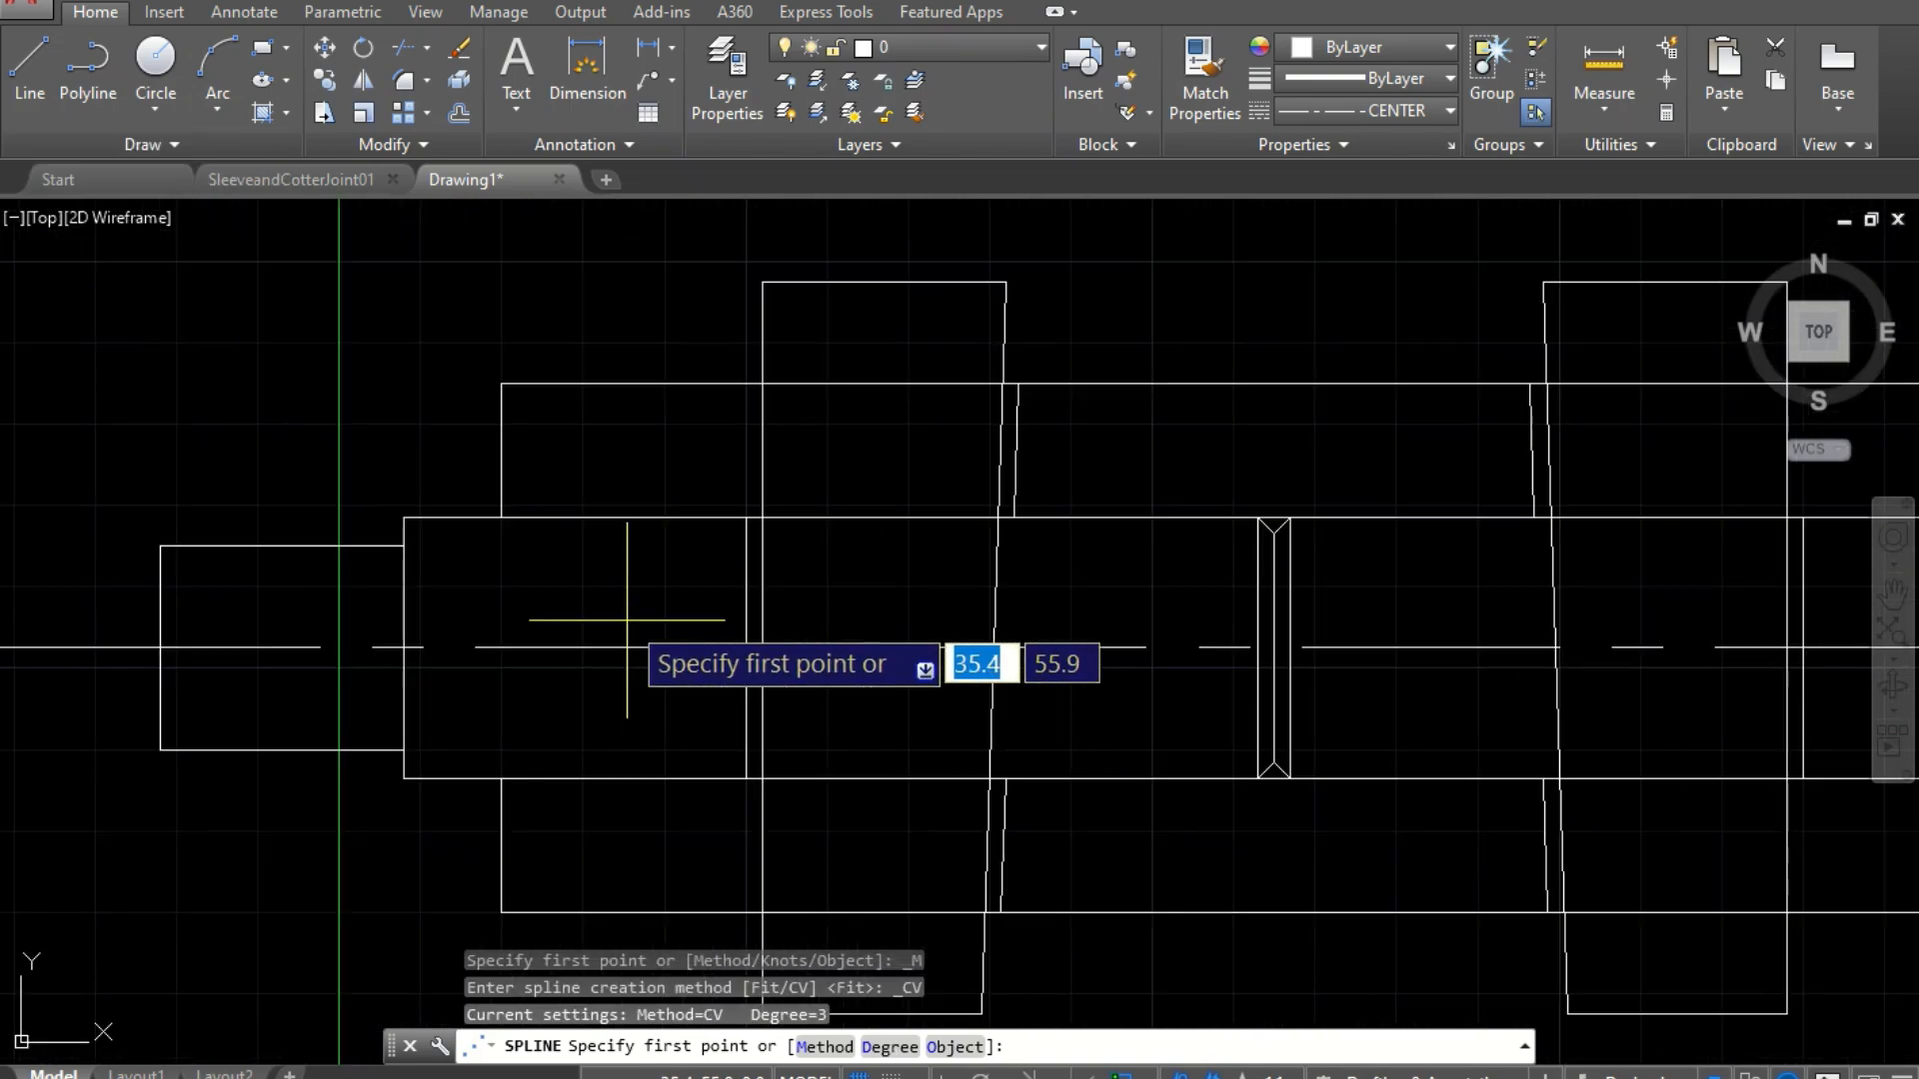
{"action": "left_click", "coordinate": [547, 521]}
{"action": "left_click", "coordinate": [533, 541]}
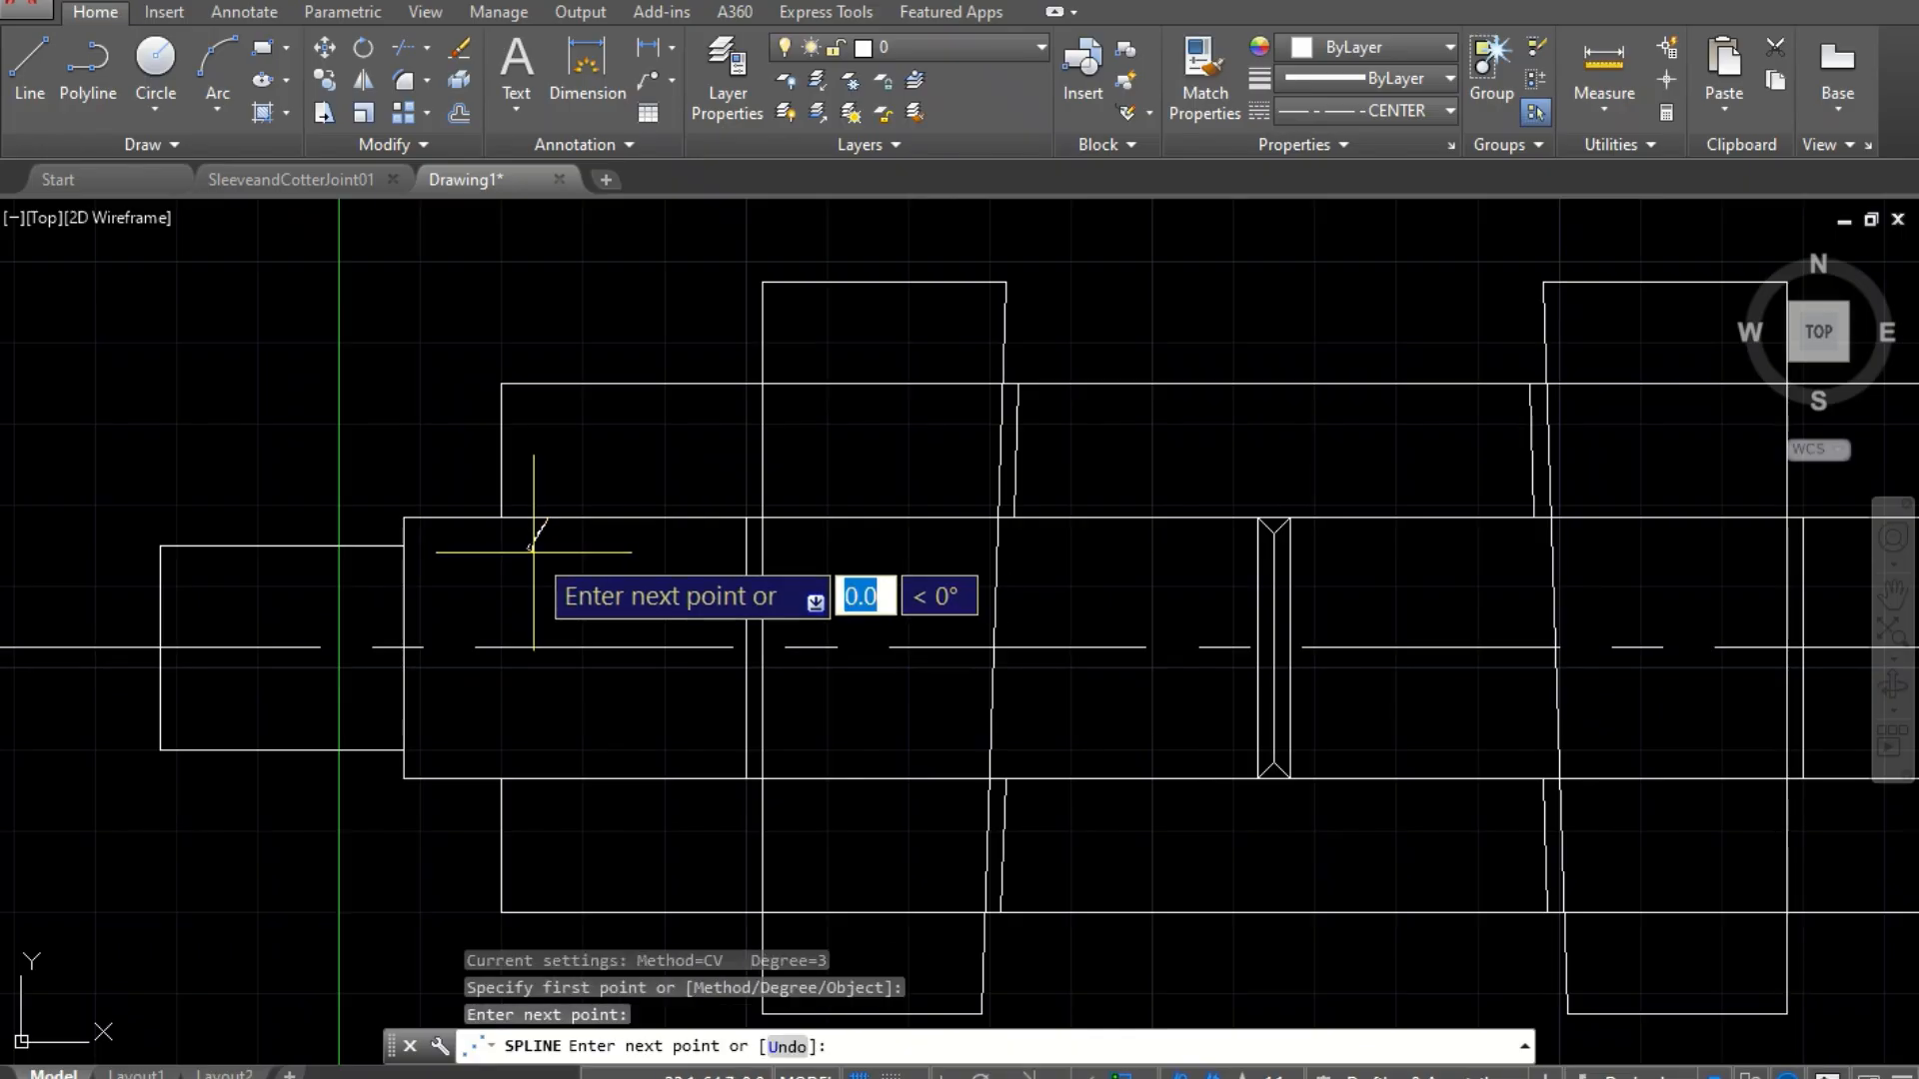
{"action": "left_click", "coordinate": [550, 565]}
{"action": "left_click", "coordinate": [524, 597]}
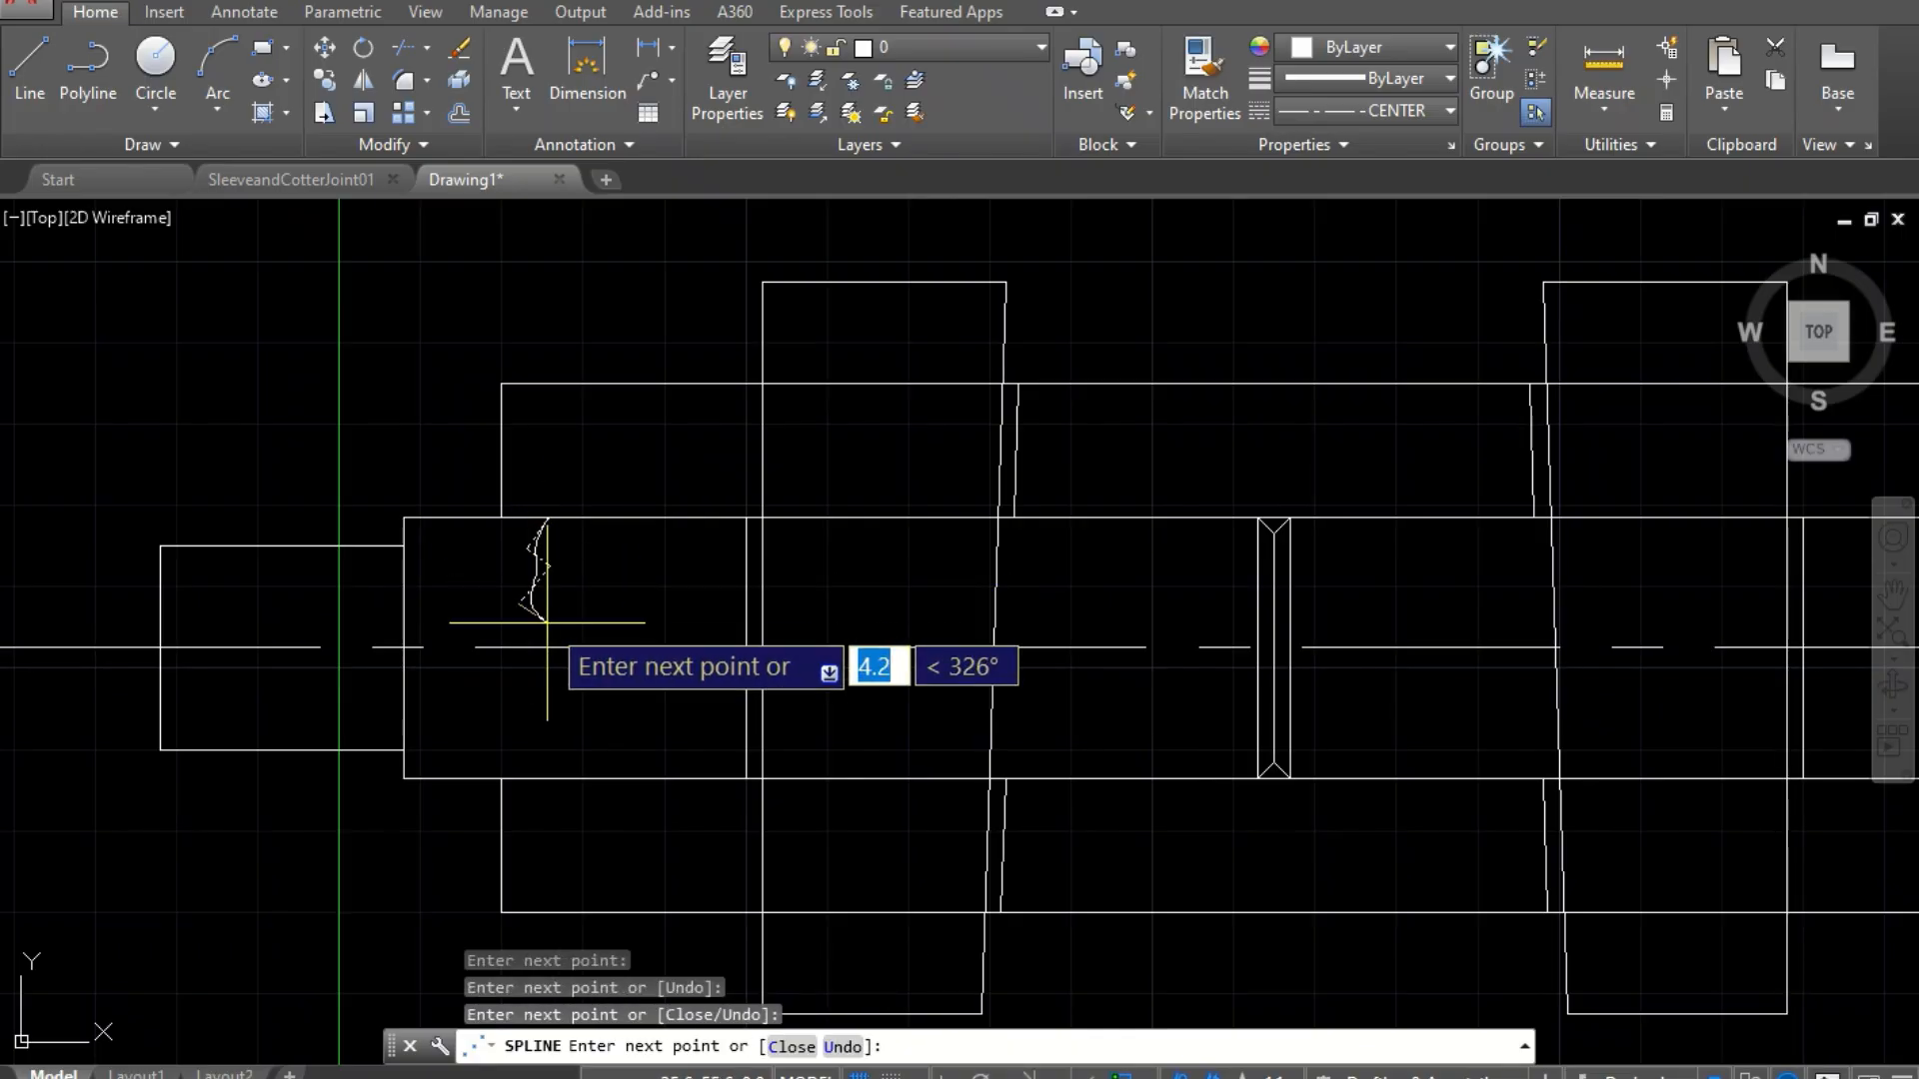
{"action": "left_click", "coordinate": [546, 623]}
{"action": "left_click", "coordinate": [512, 667]}
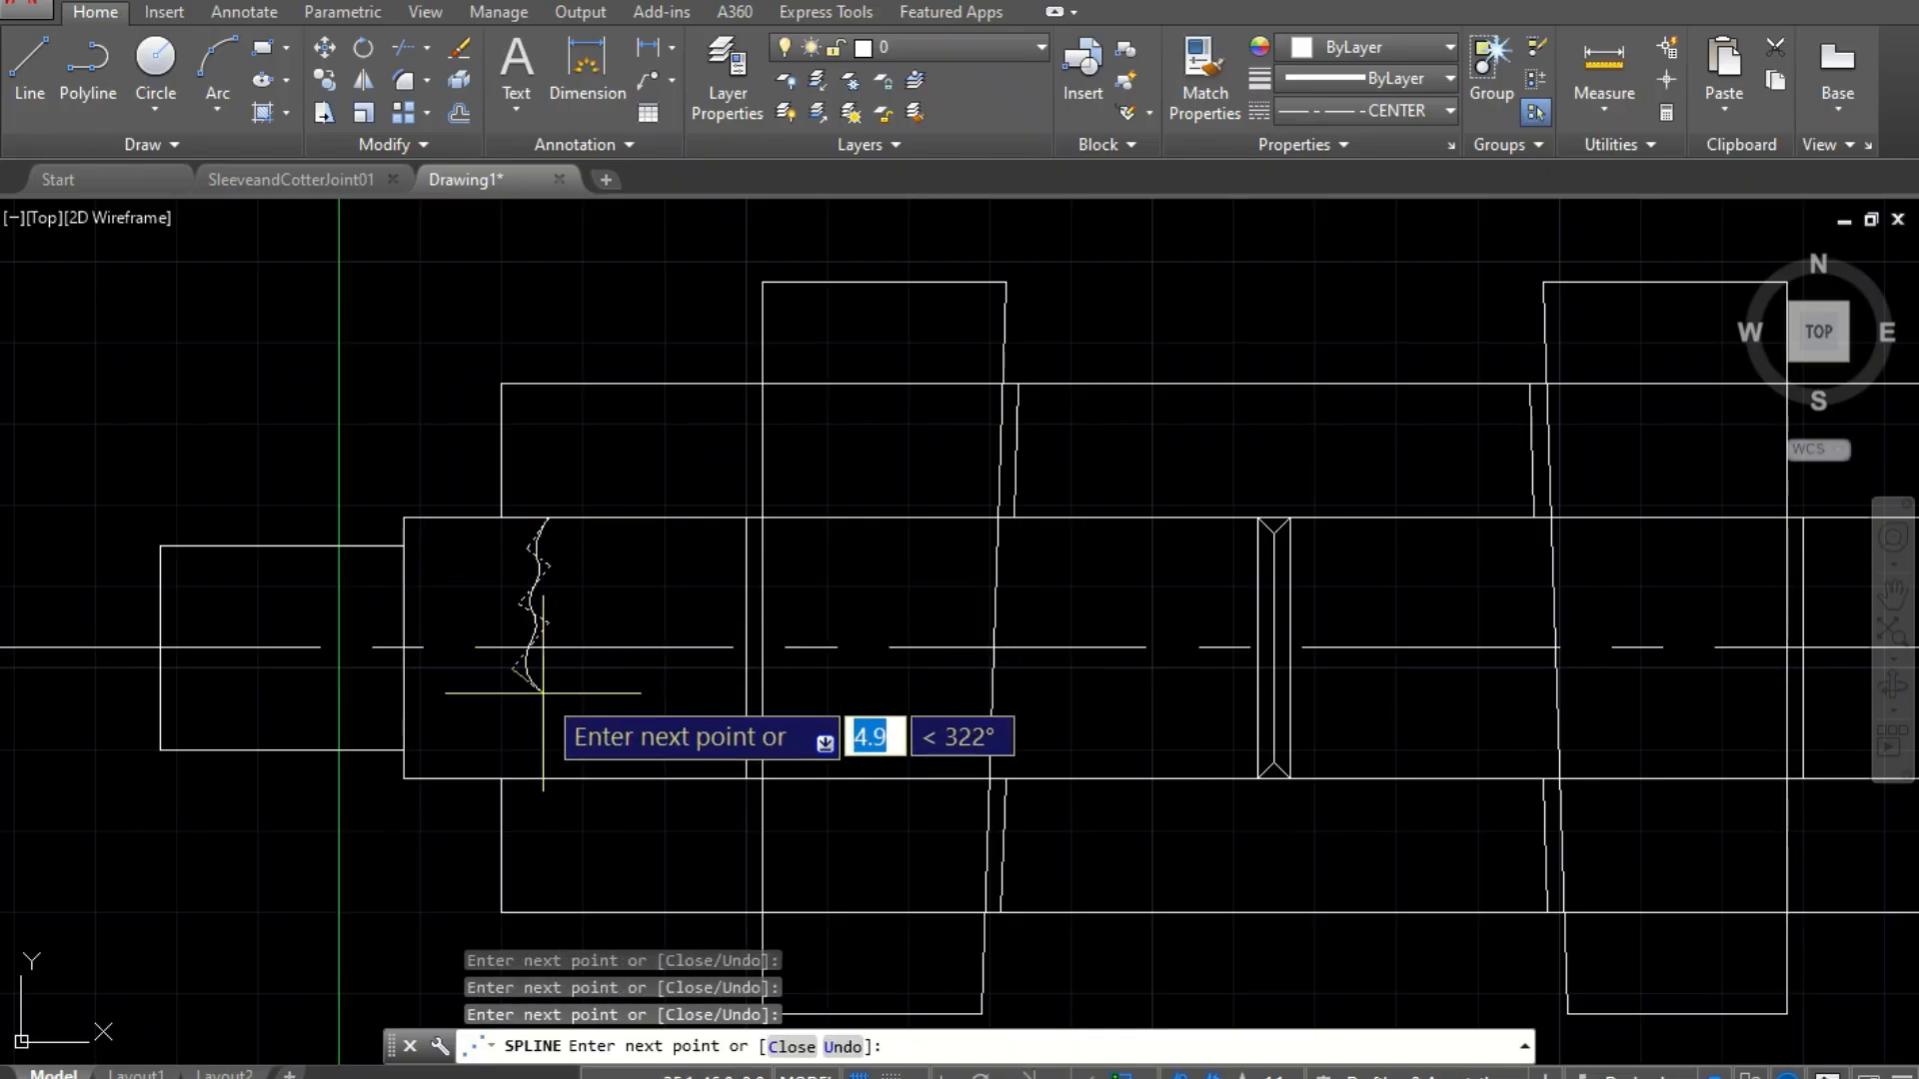
{"action": "left_click", "coordinate": [545, 693]}
{"action": "left_click", "coordinate": [514, 737]}
{"action": "left_click", "coordinate": [549, 764]}
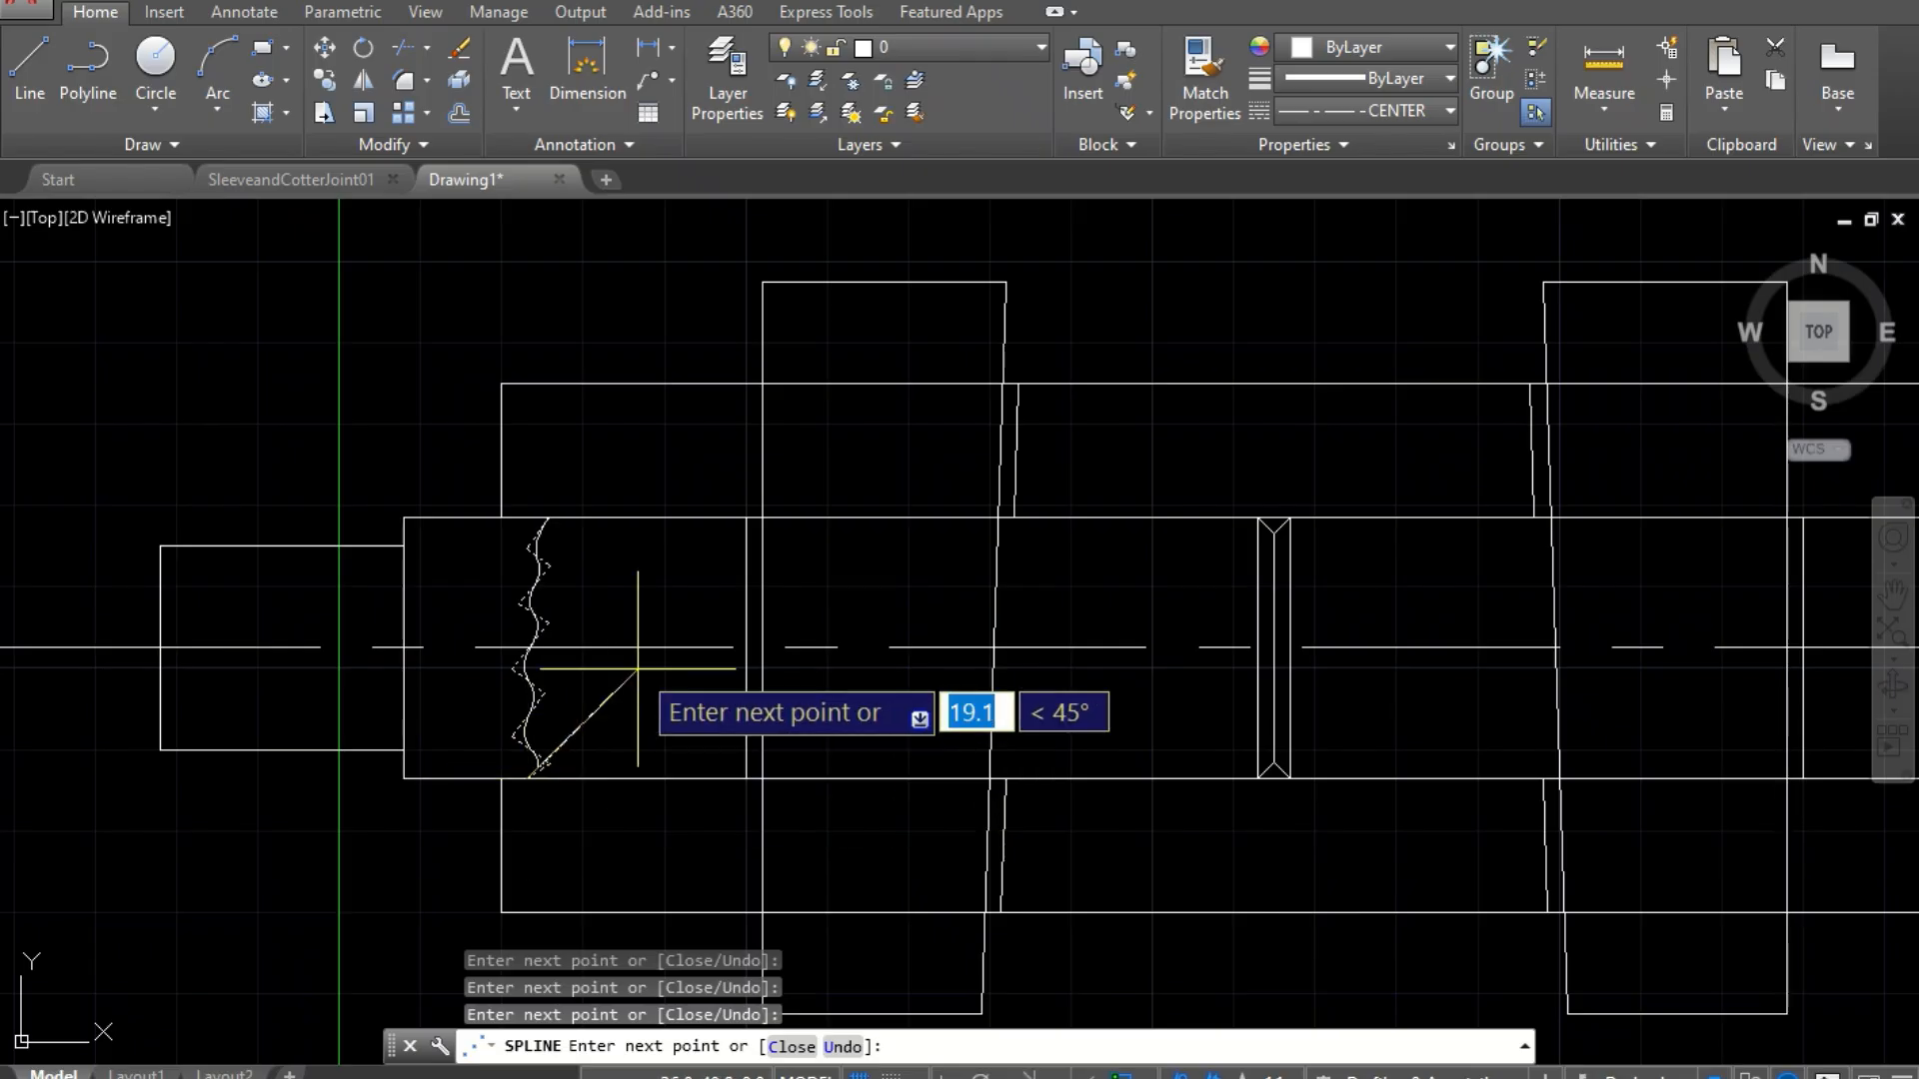
{"action": "key", "text": "Return"}
Step: Draw a second wavy control-vertex spline from the left rod's upper edge to its lower edge, just left of the central gap
{"action": "scroll", "coordinate": [506, 566], "scroll_direction": "up", "scroll_amount": 3}
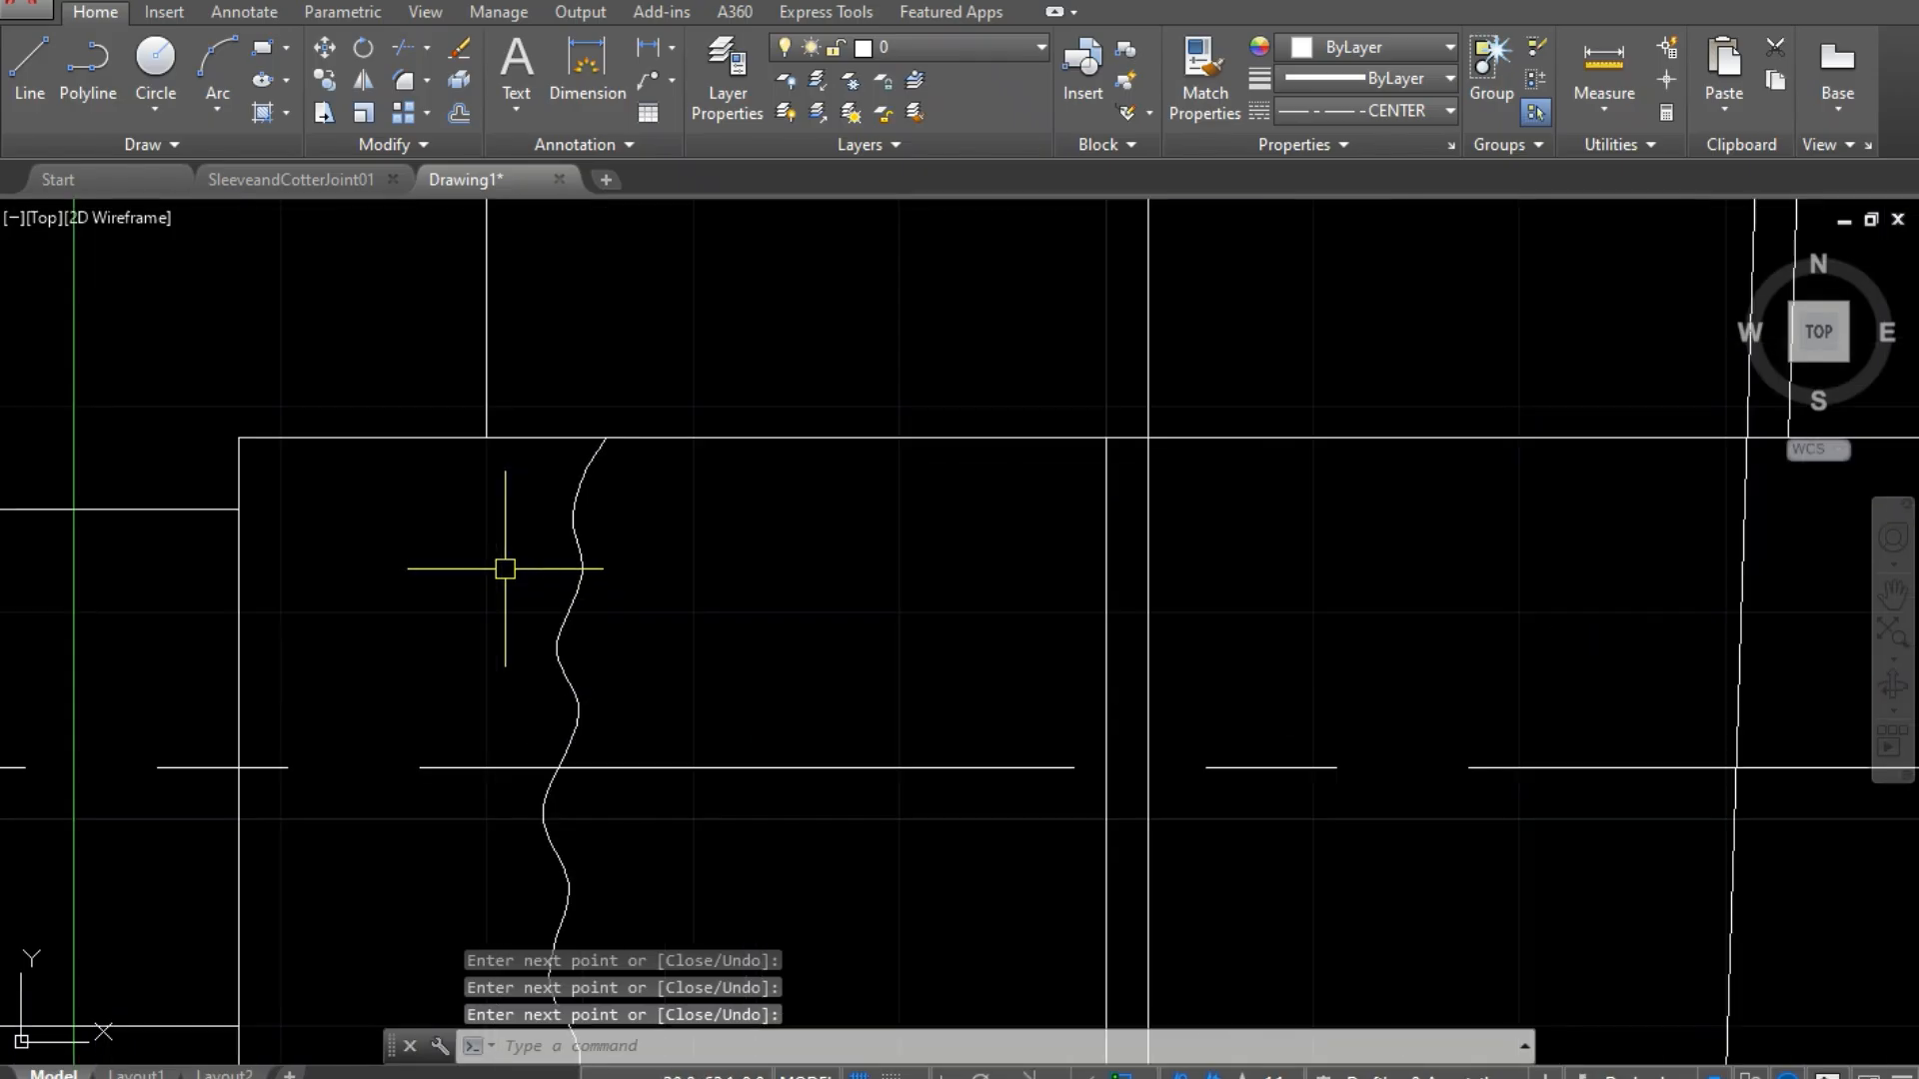
{"action": "scroll", "coordinate": [505, 567], "scroll_direction": "down", "scroll_amount": 6}
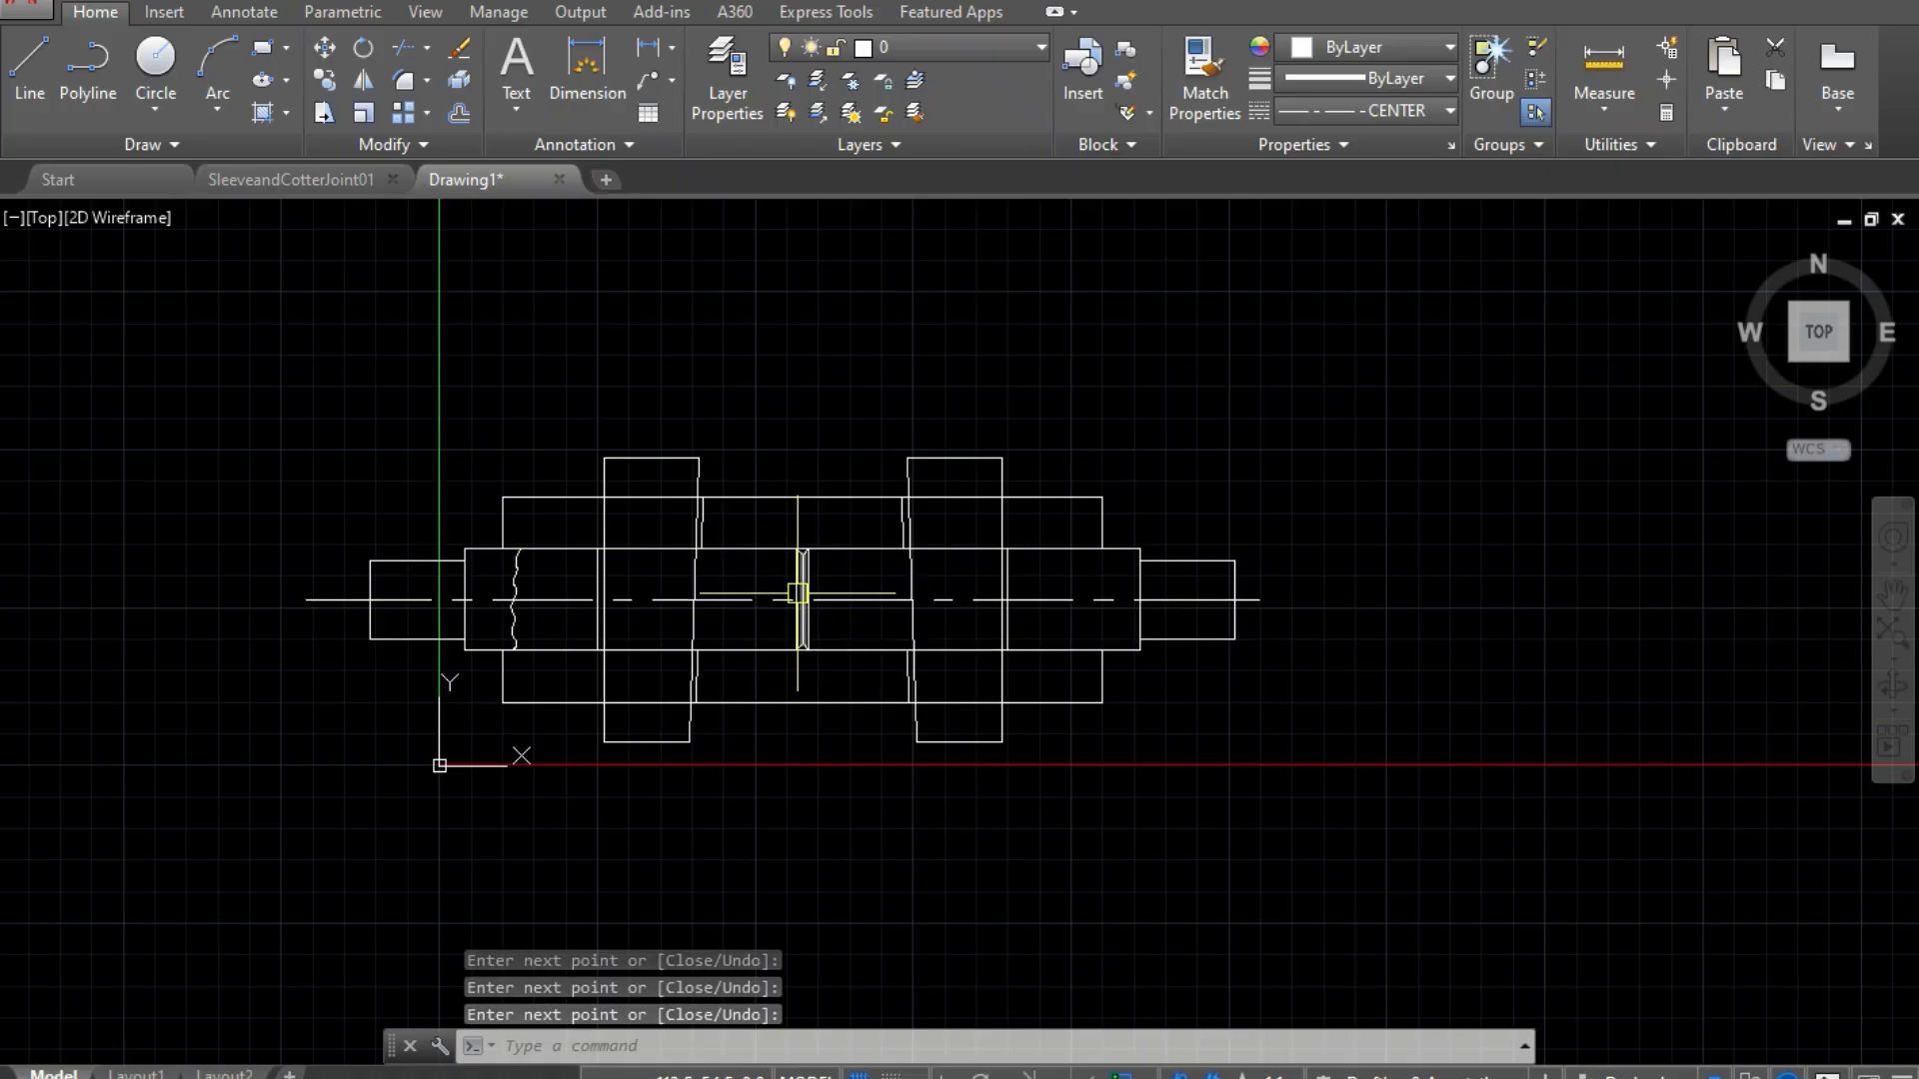
{"action": "scroll", "coordinate": [799, 590], "scroll_direction": "up", "scroll_amount": 5}
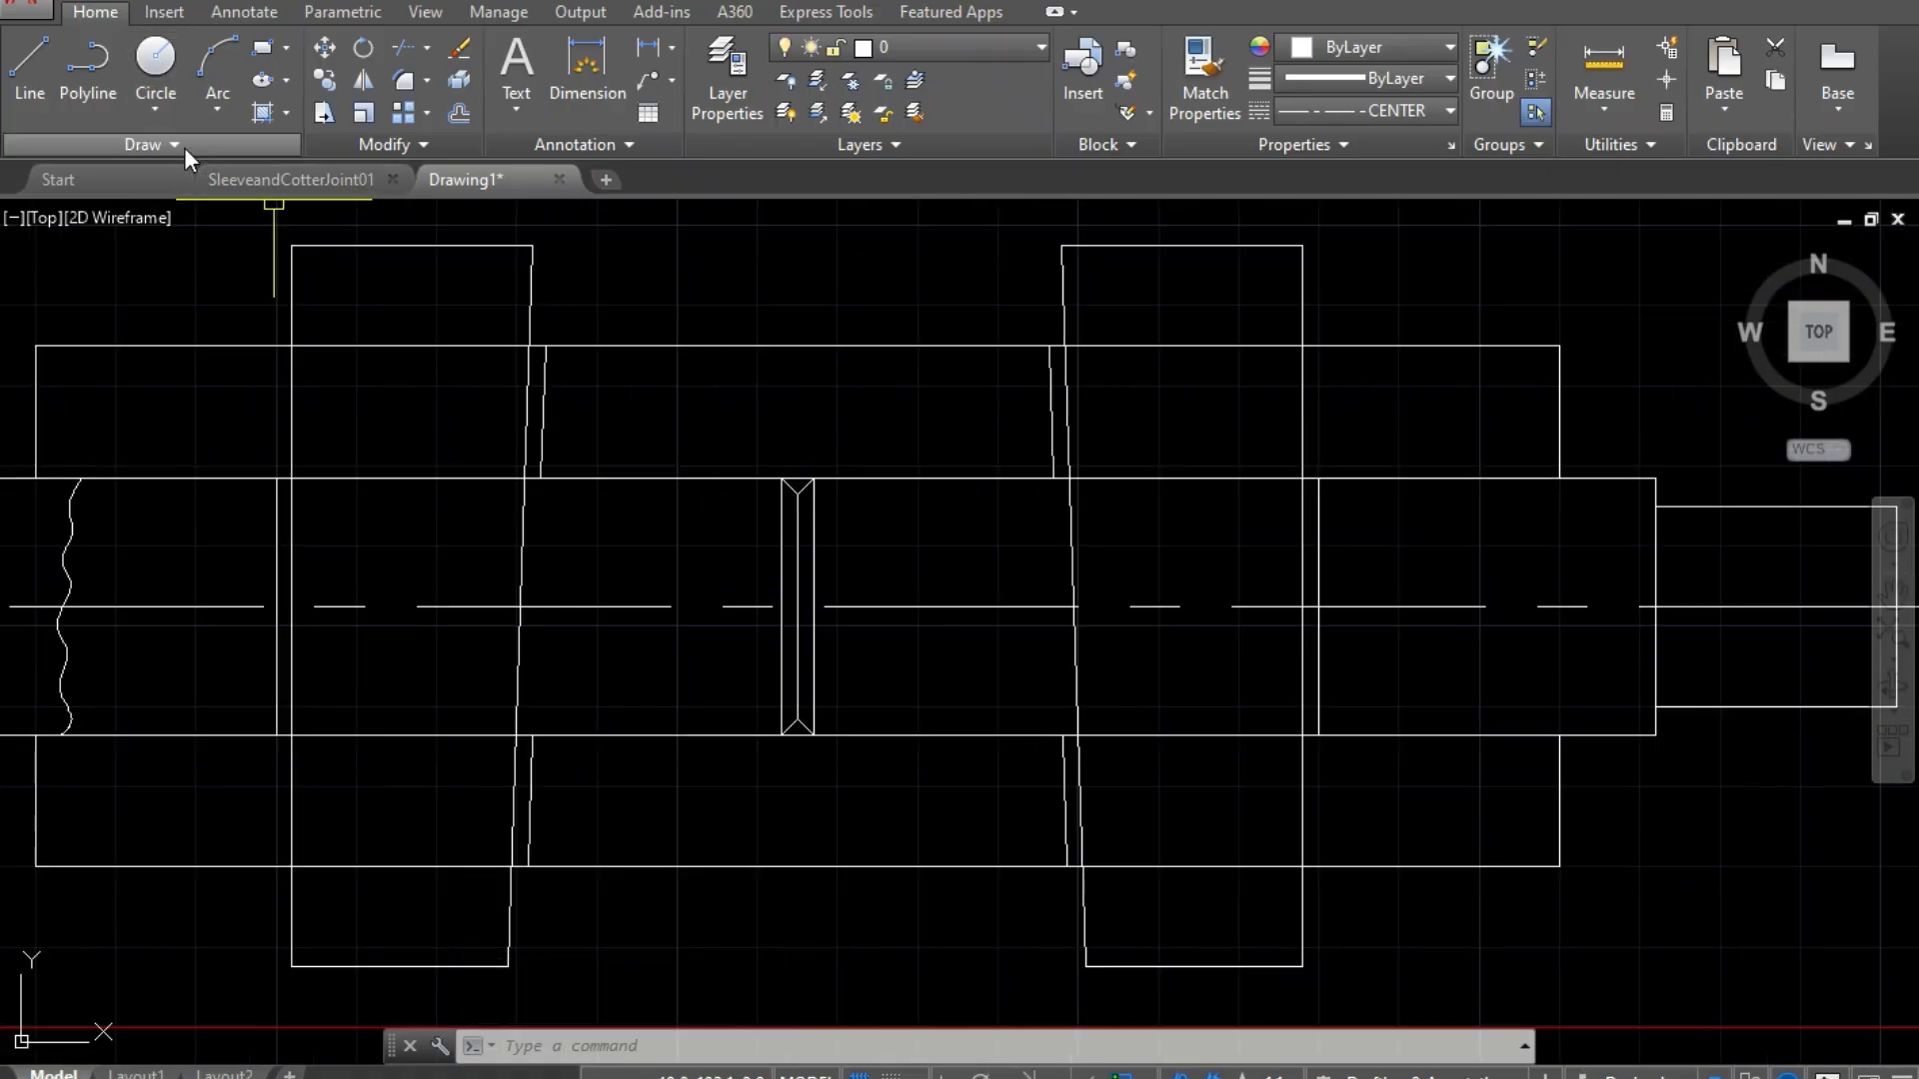
{"action": "key", "text": "Return"}
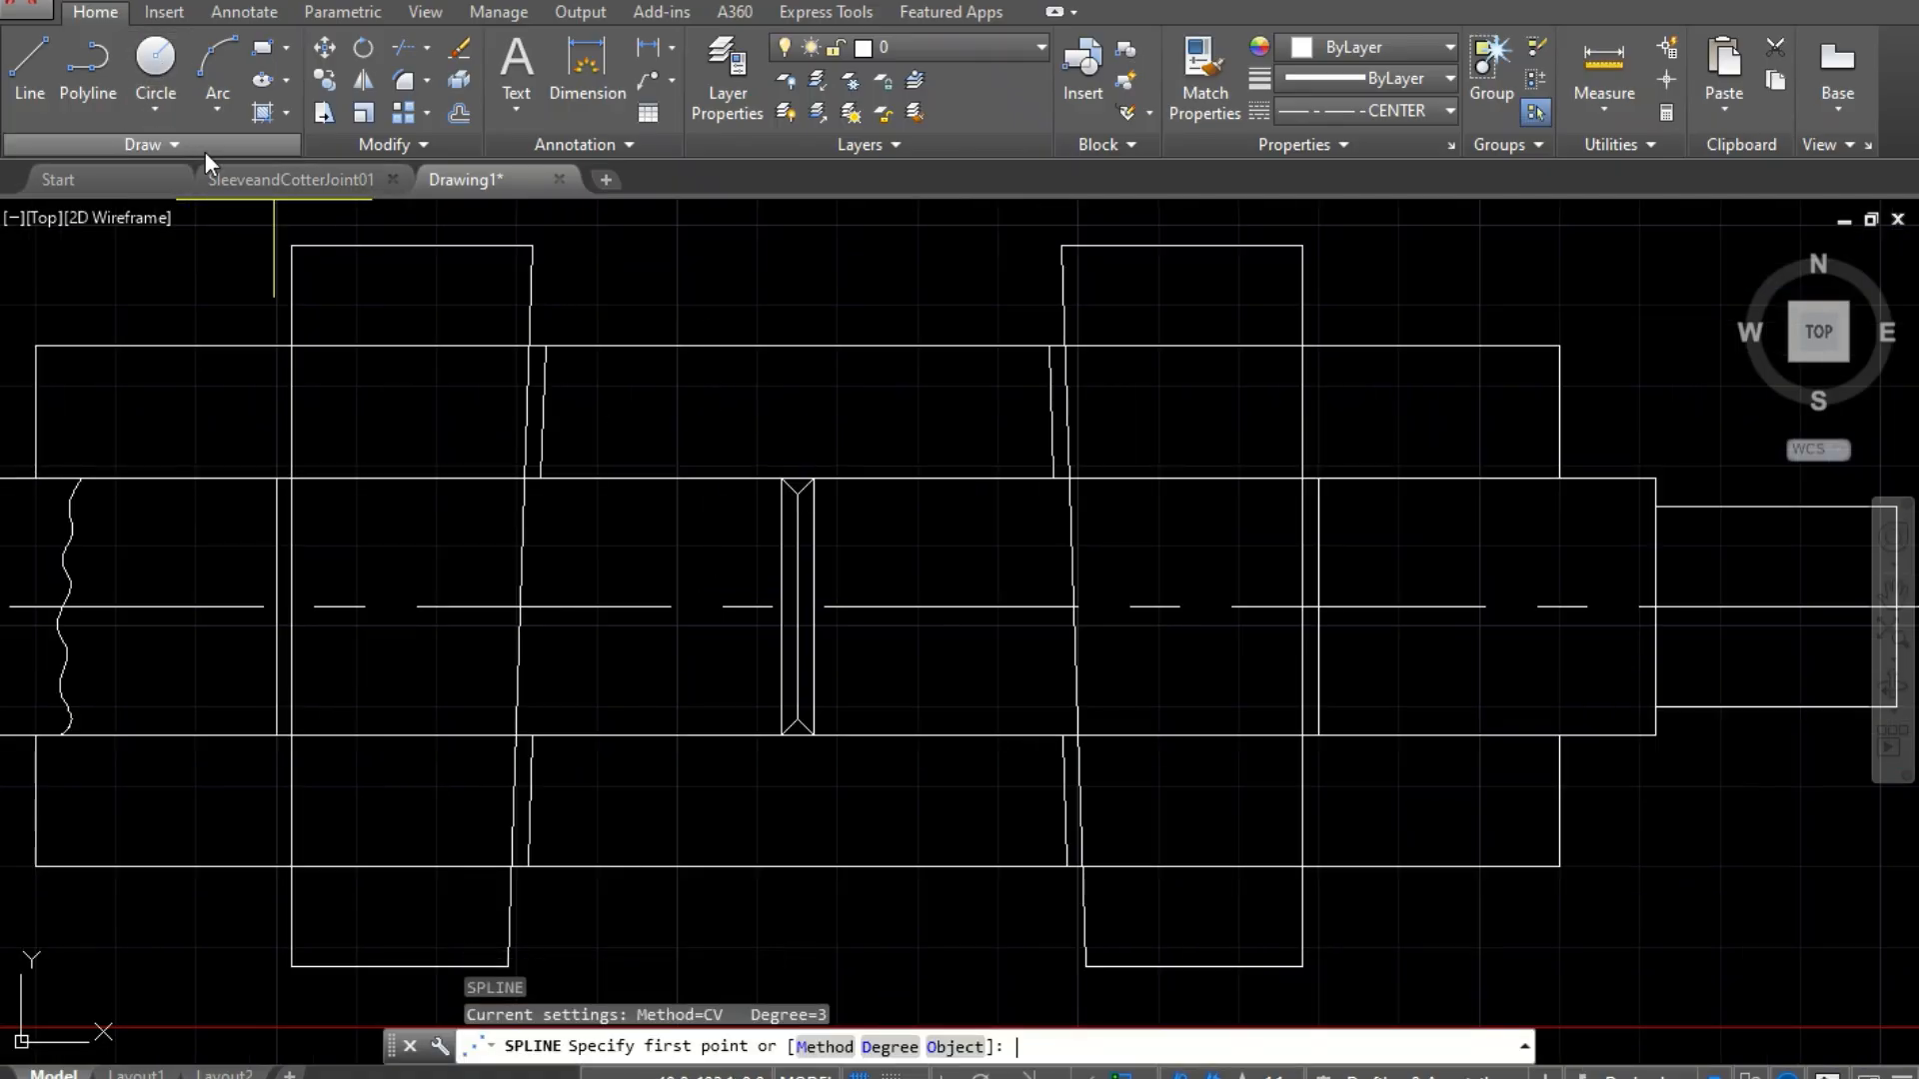
{"action": "left_click", "coordinate": [736, 481]}
{"action": "left_click", "coordinate": [745, 508]}
{"action": "left_click", "coordinate": [721, 528]}
{"action": "left_click", "coordinate": [736, 555]}
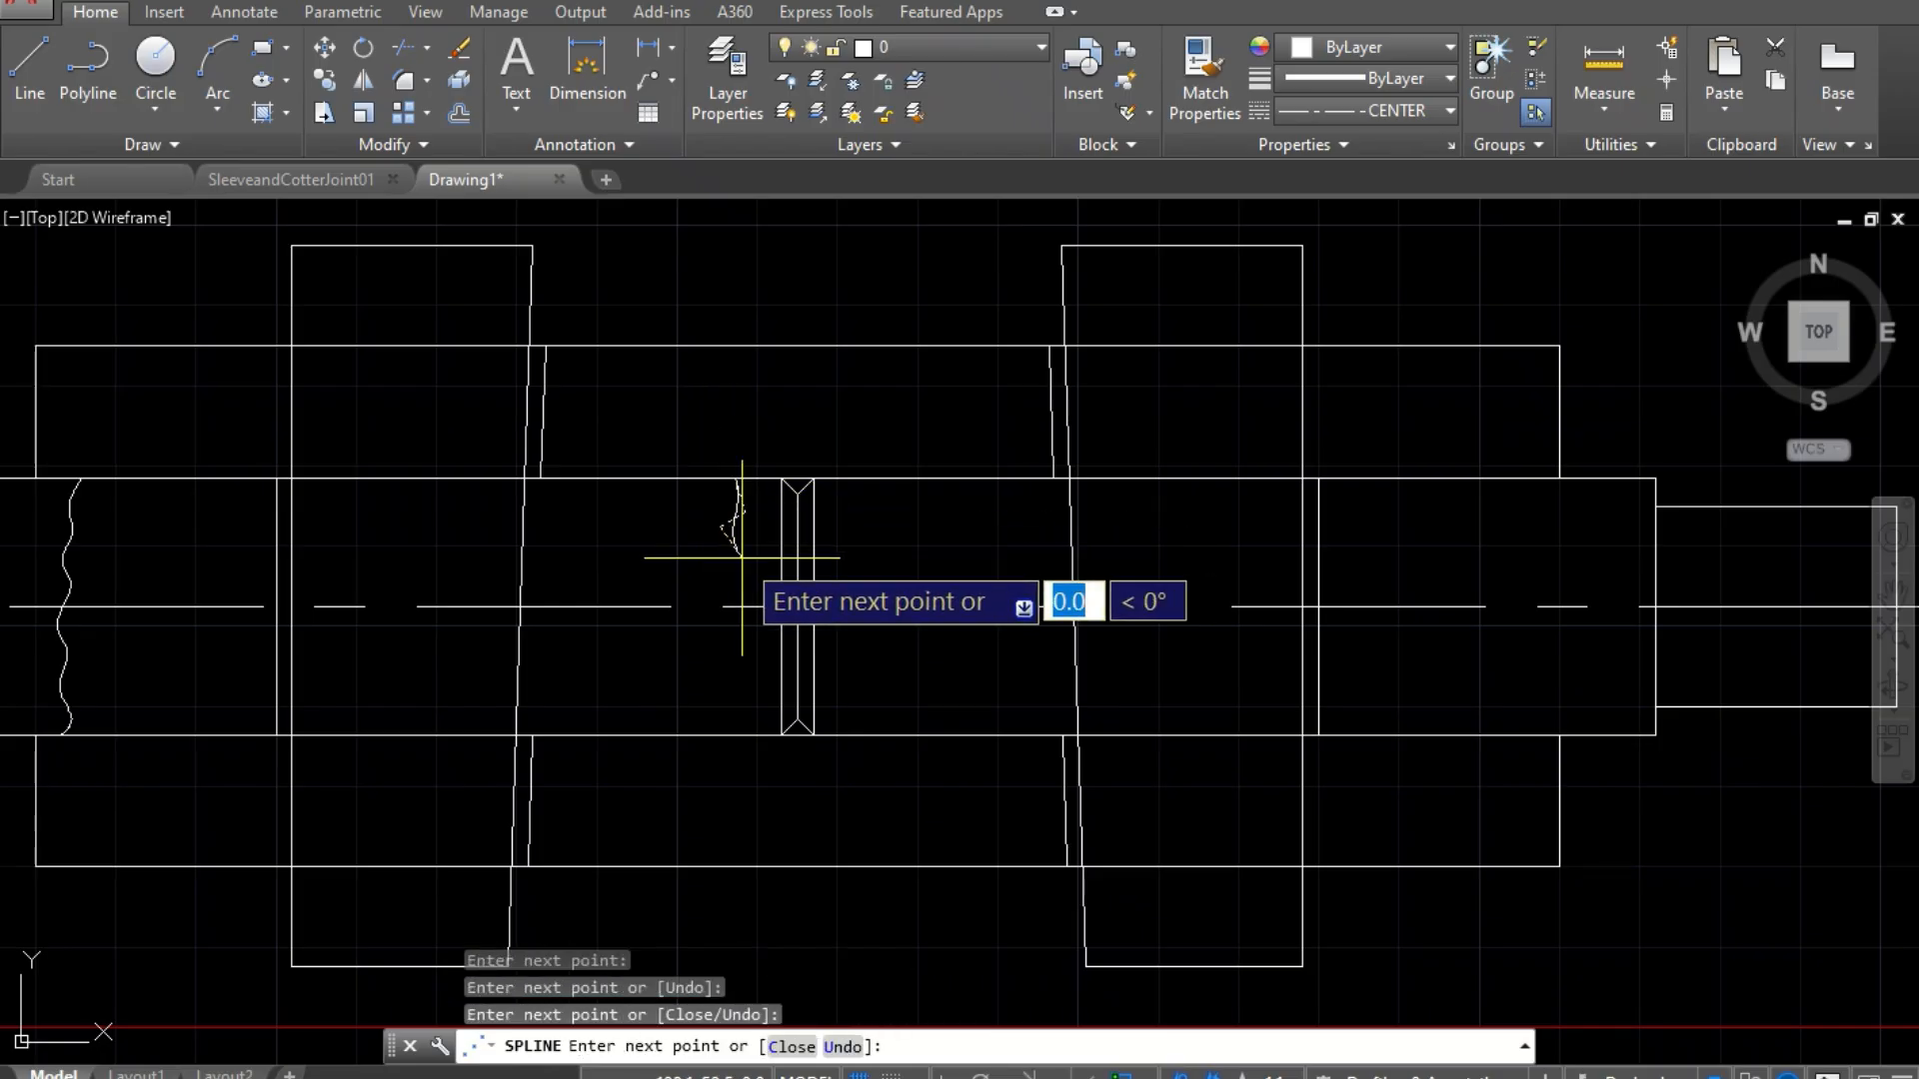
{"action": "left_click", "coordinate": [718, 585]}
{"action": "left_click", "coordinate": [746, 619]}
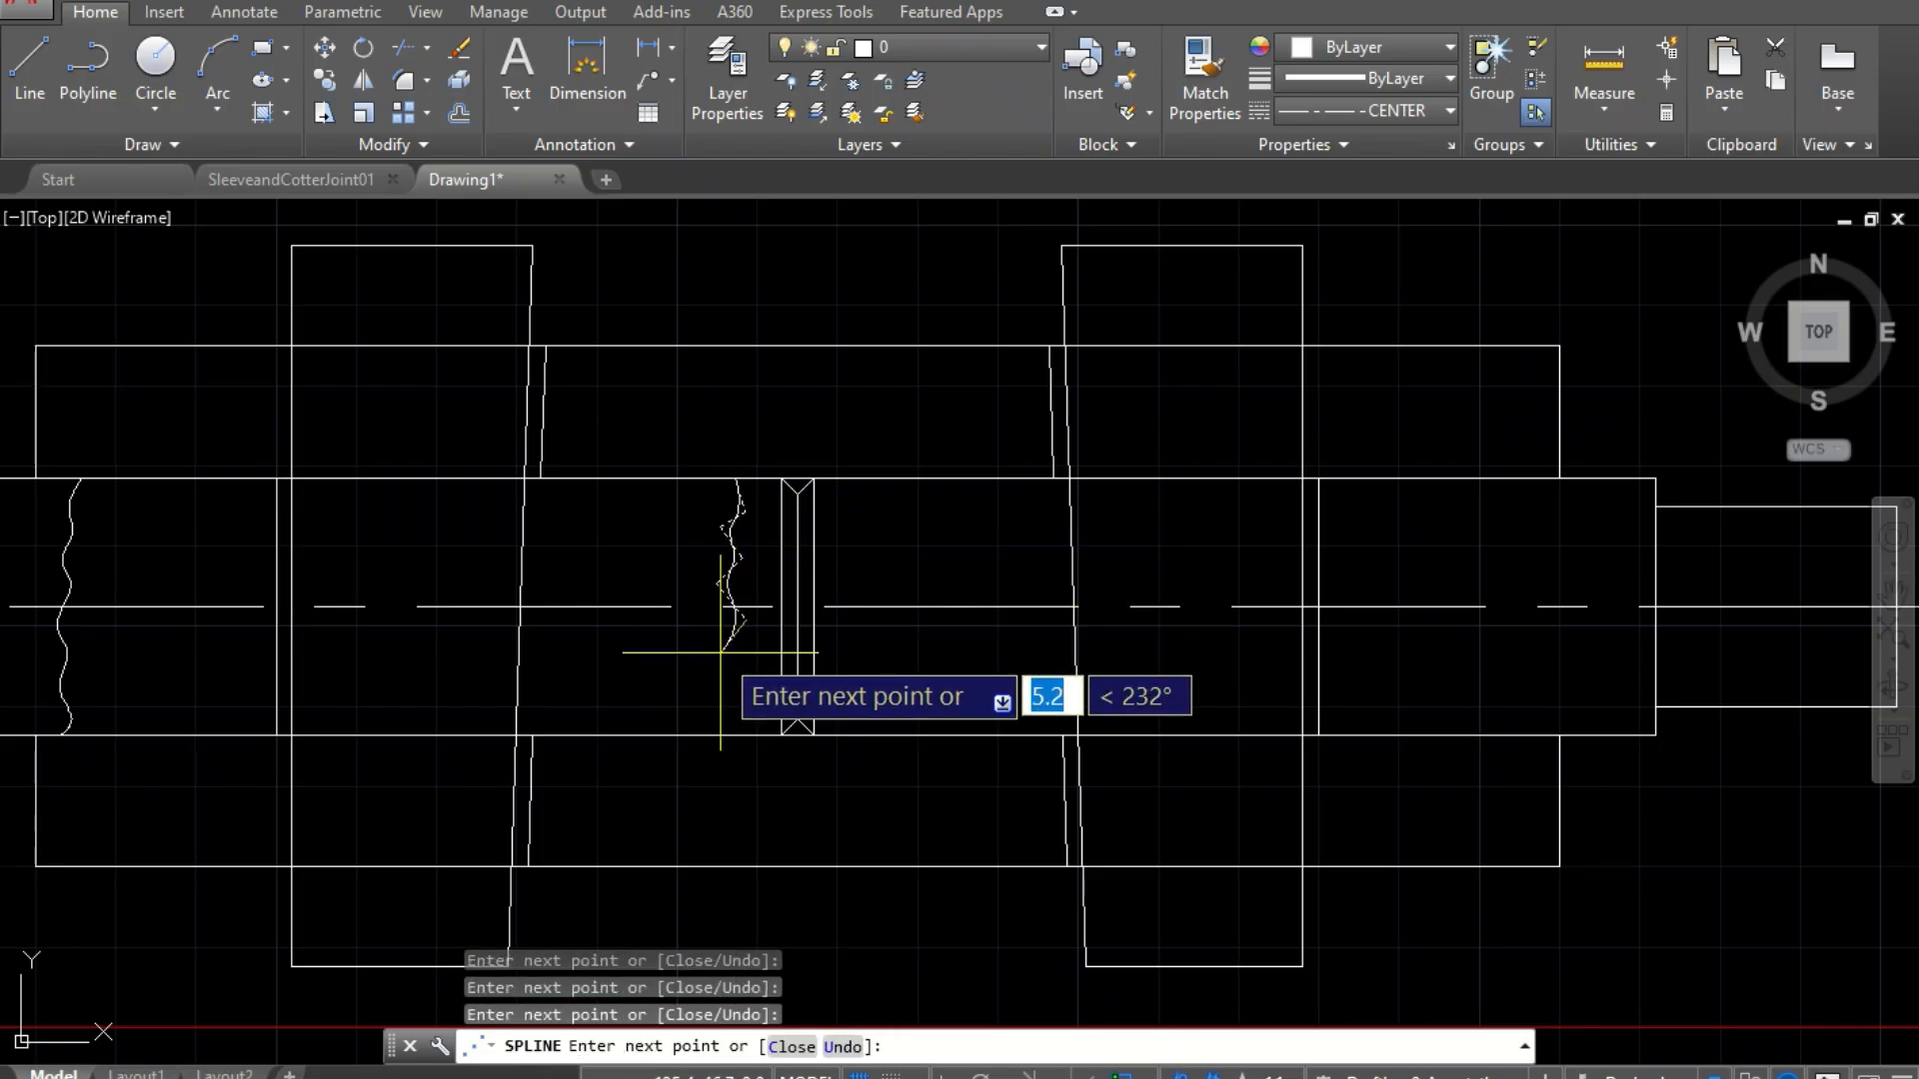
{"action": "left_click", "coordinate": [725, 645]}
{"action": "left_click", "coordinate": [748, 677]}
{"action": "left_click", "coordinate": [703, 712]}
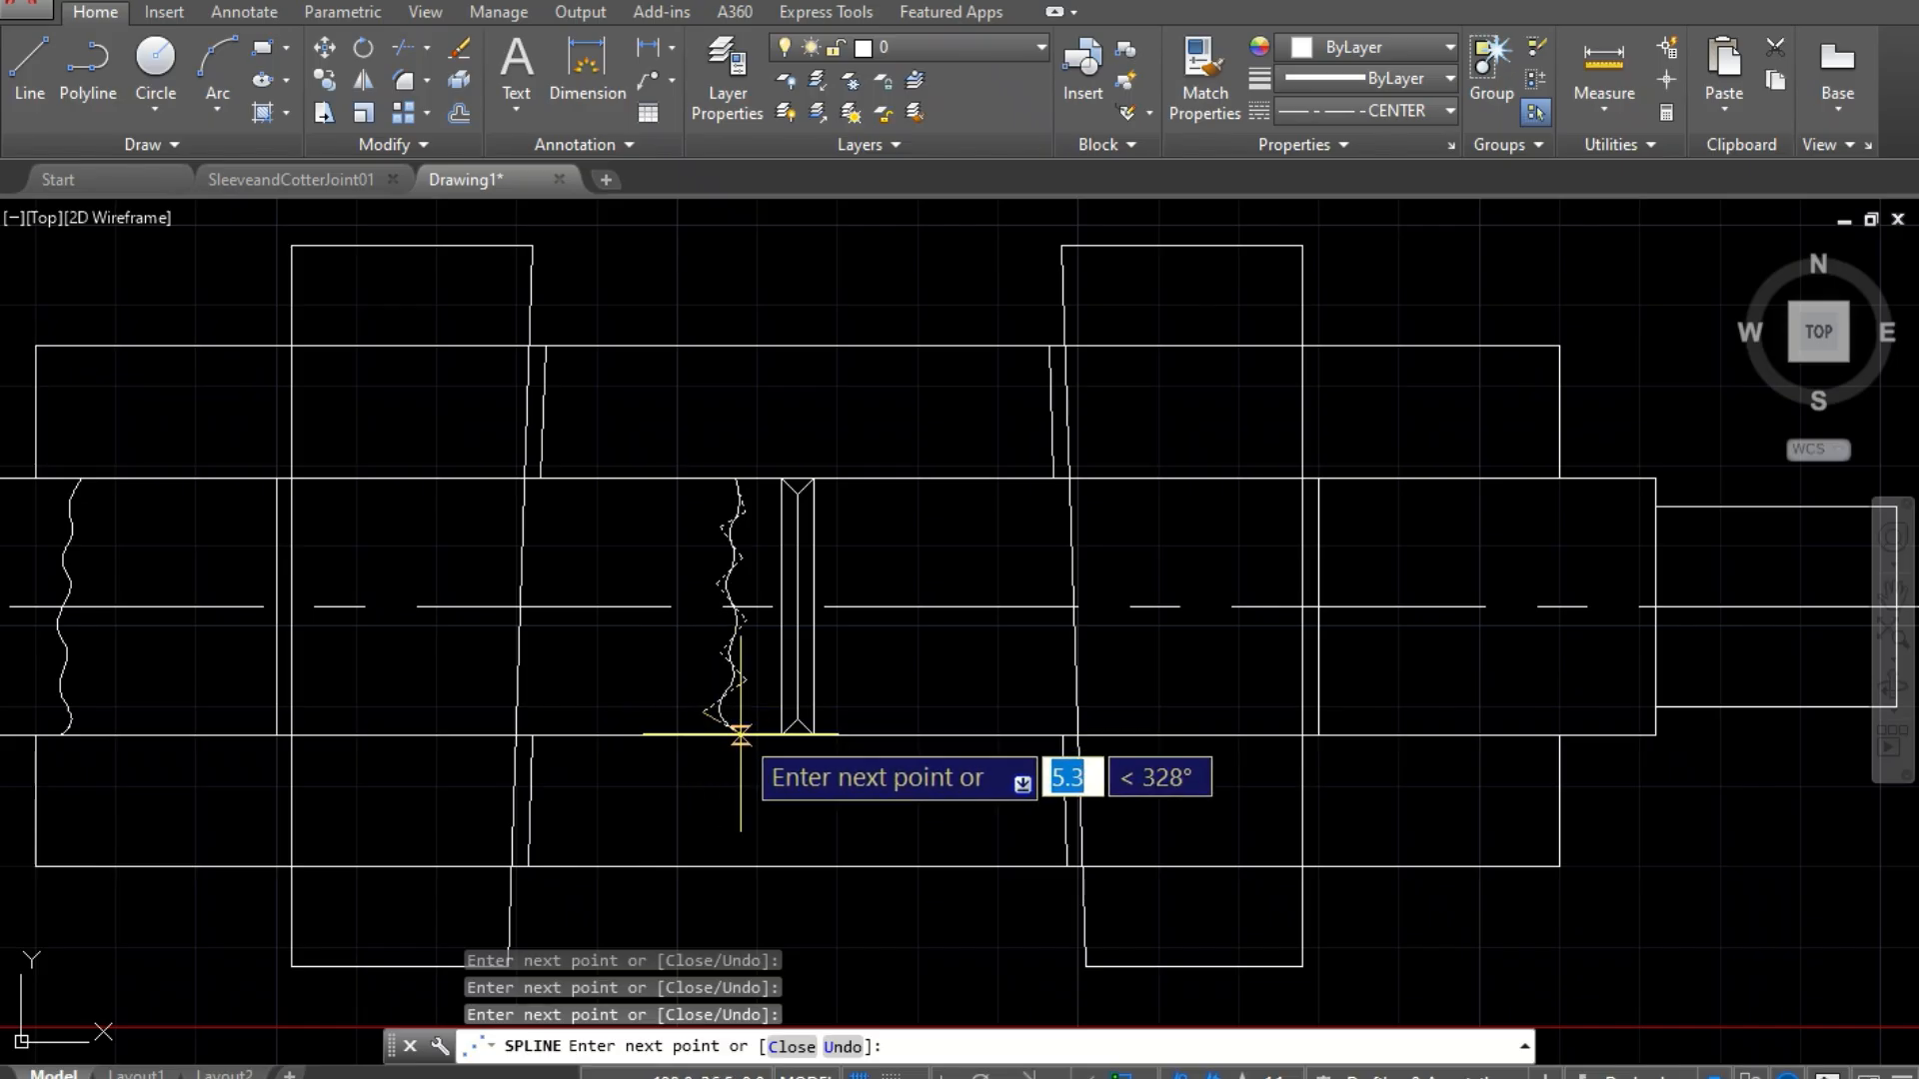
{"action": "left_click", "coordinate": [740, 735]}
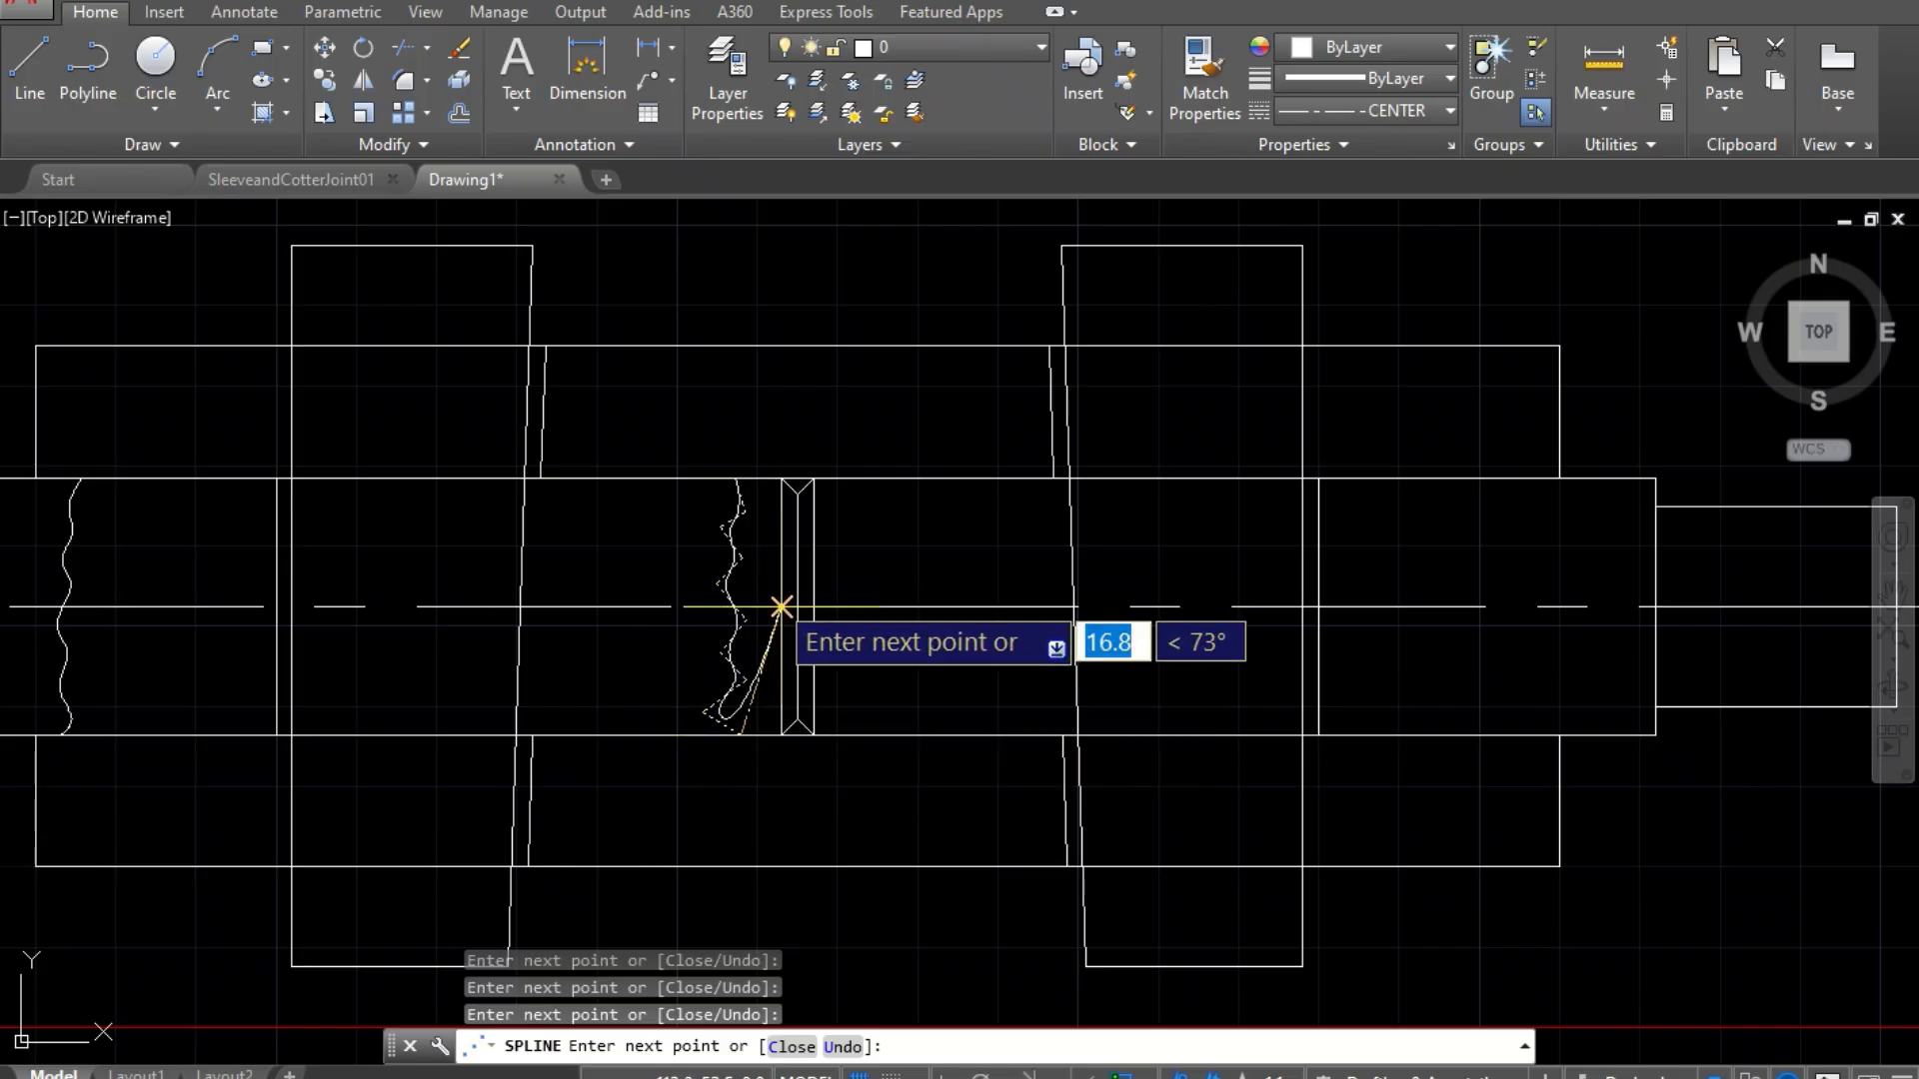
{"action": "key", "text": "Return"}
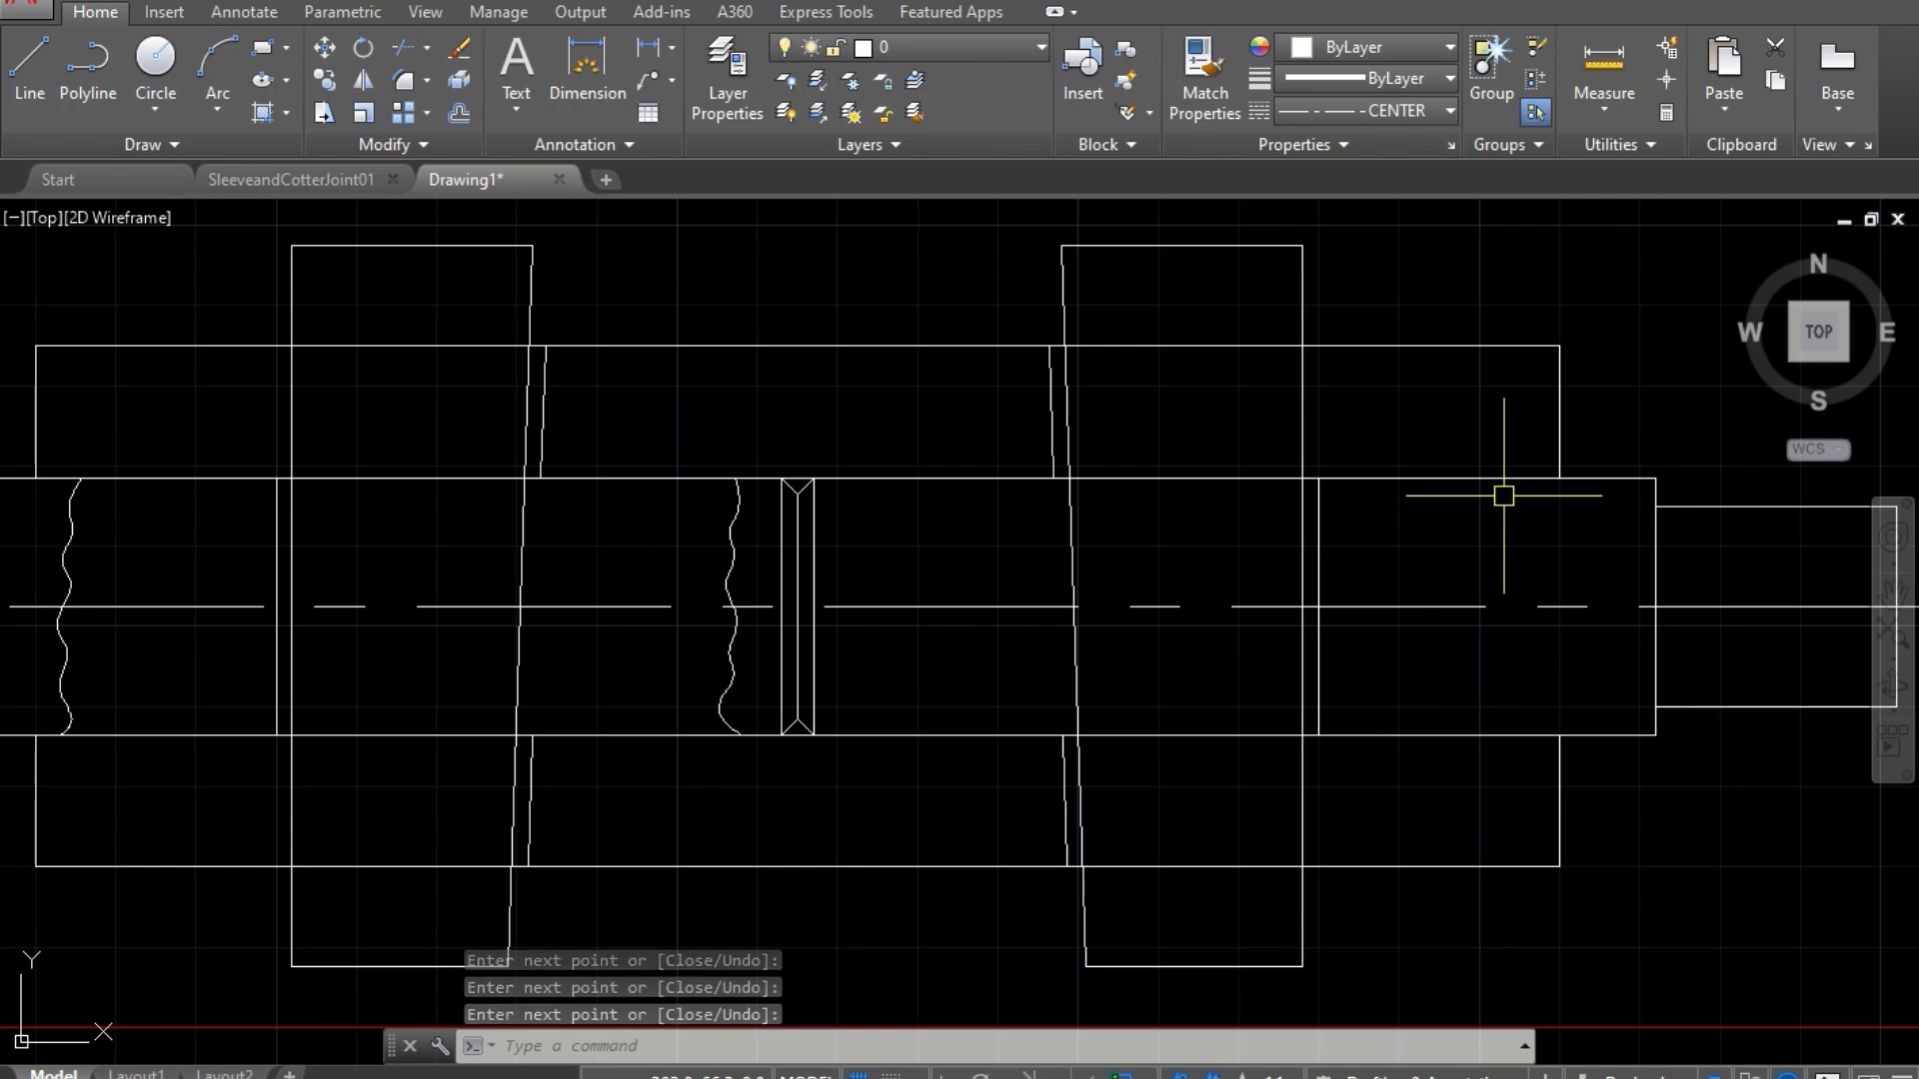
Step: Draw a wavy control-vertex spline between the right rod's upper and lower edges, just right of the right cotter's vertical slot edge
{"action": "key", "text": "Return"}
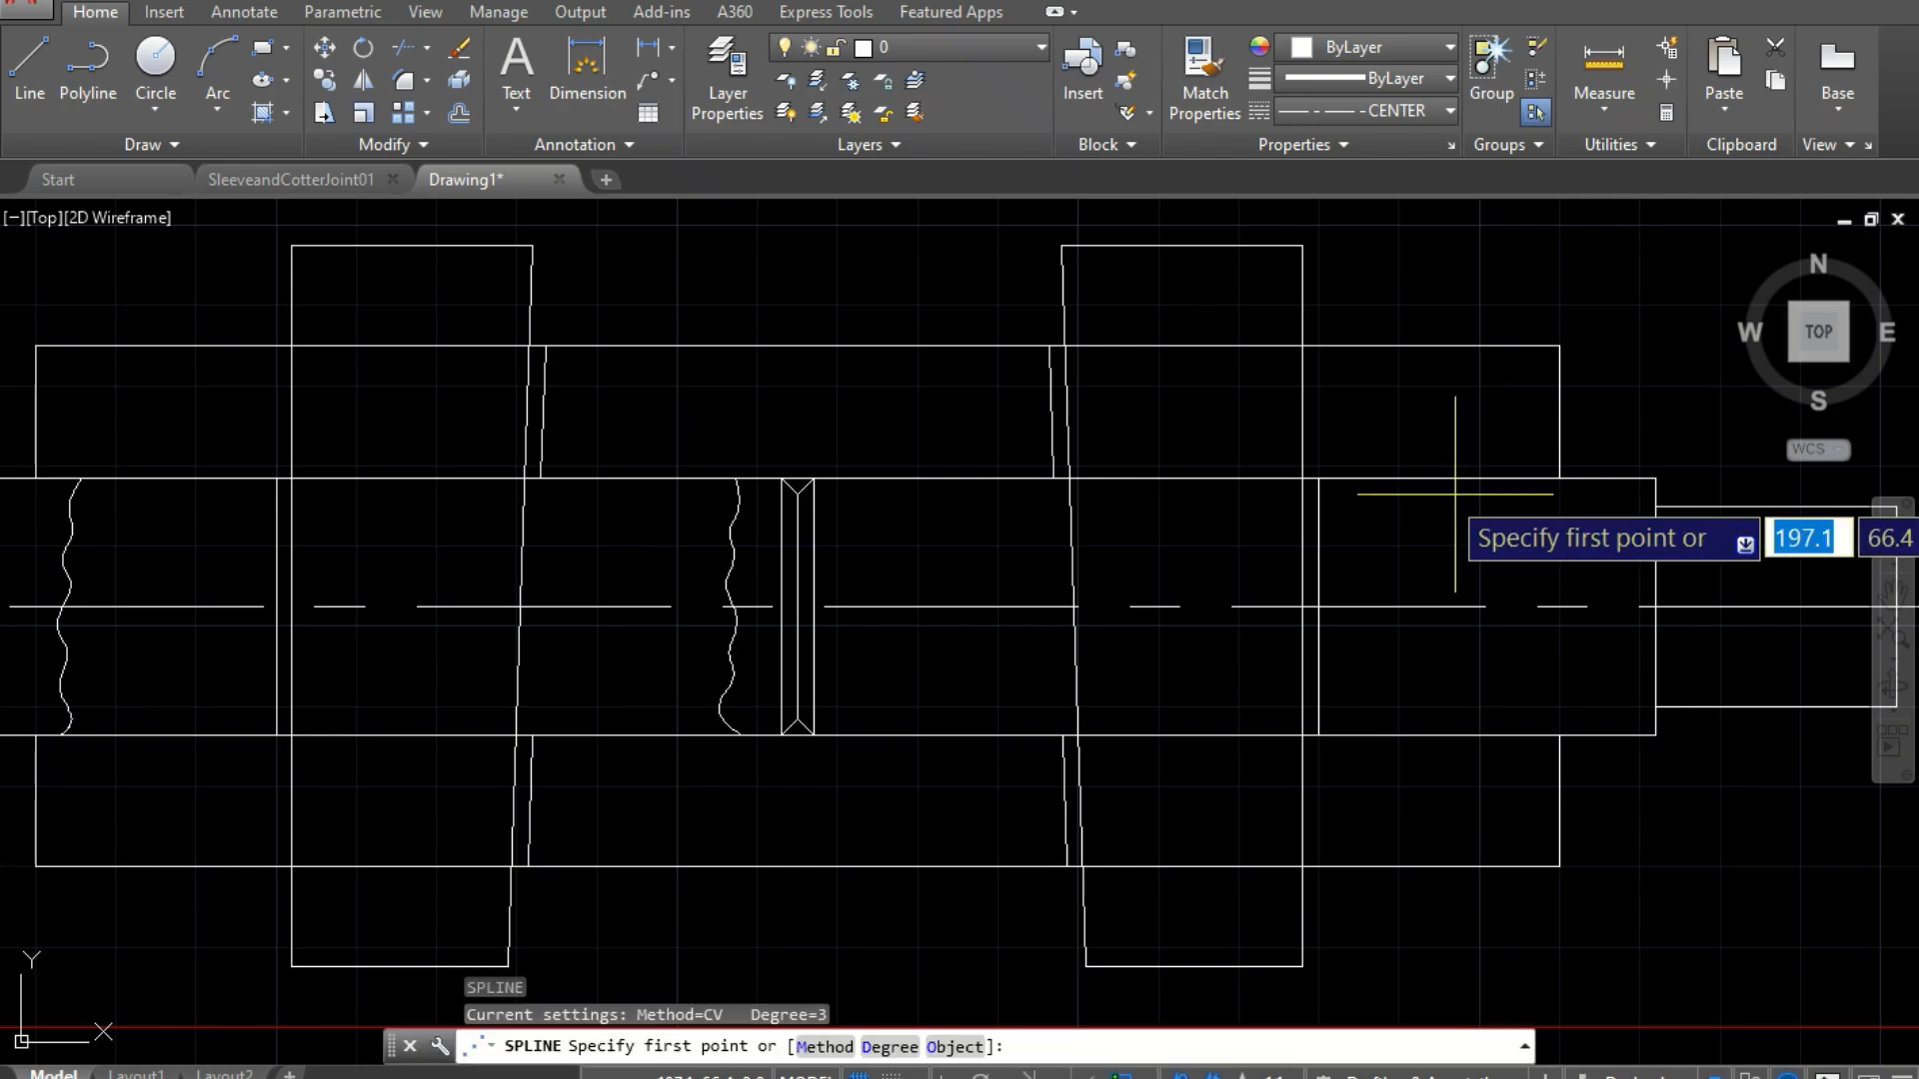
{"action": "left_click", "coordinate": [1370, 481]}
{"action": "left_click", "coordinate": [1366, 517]}
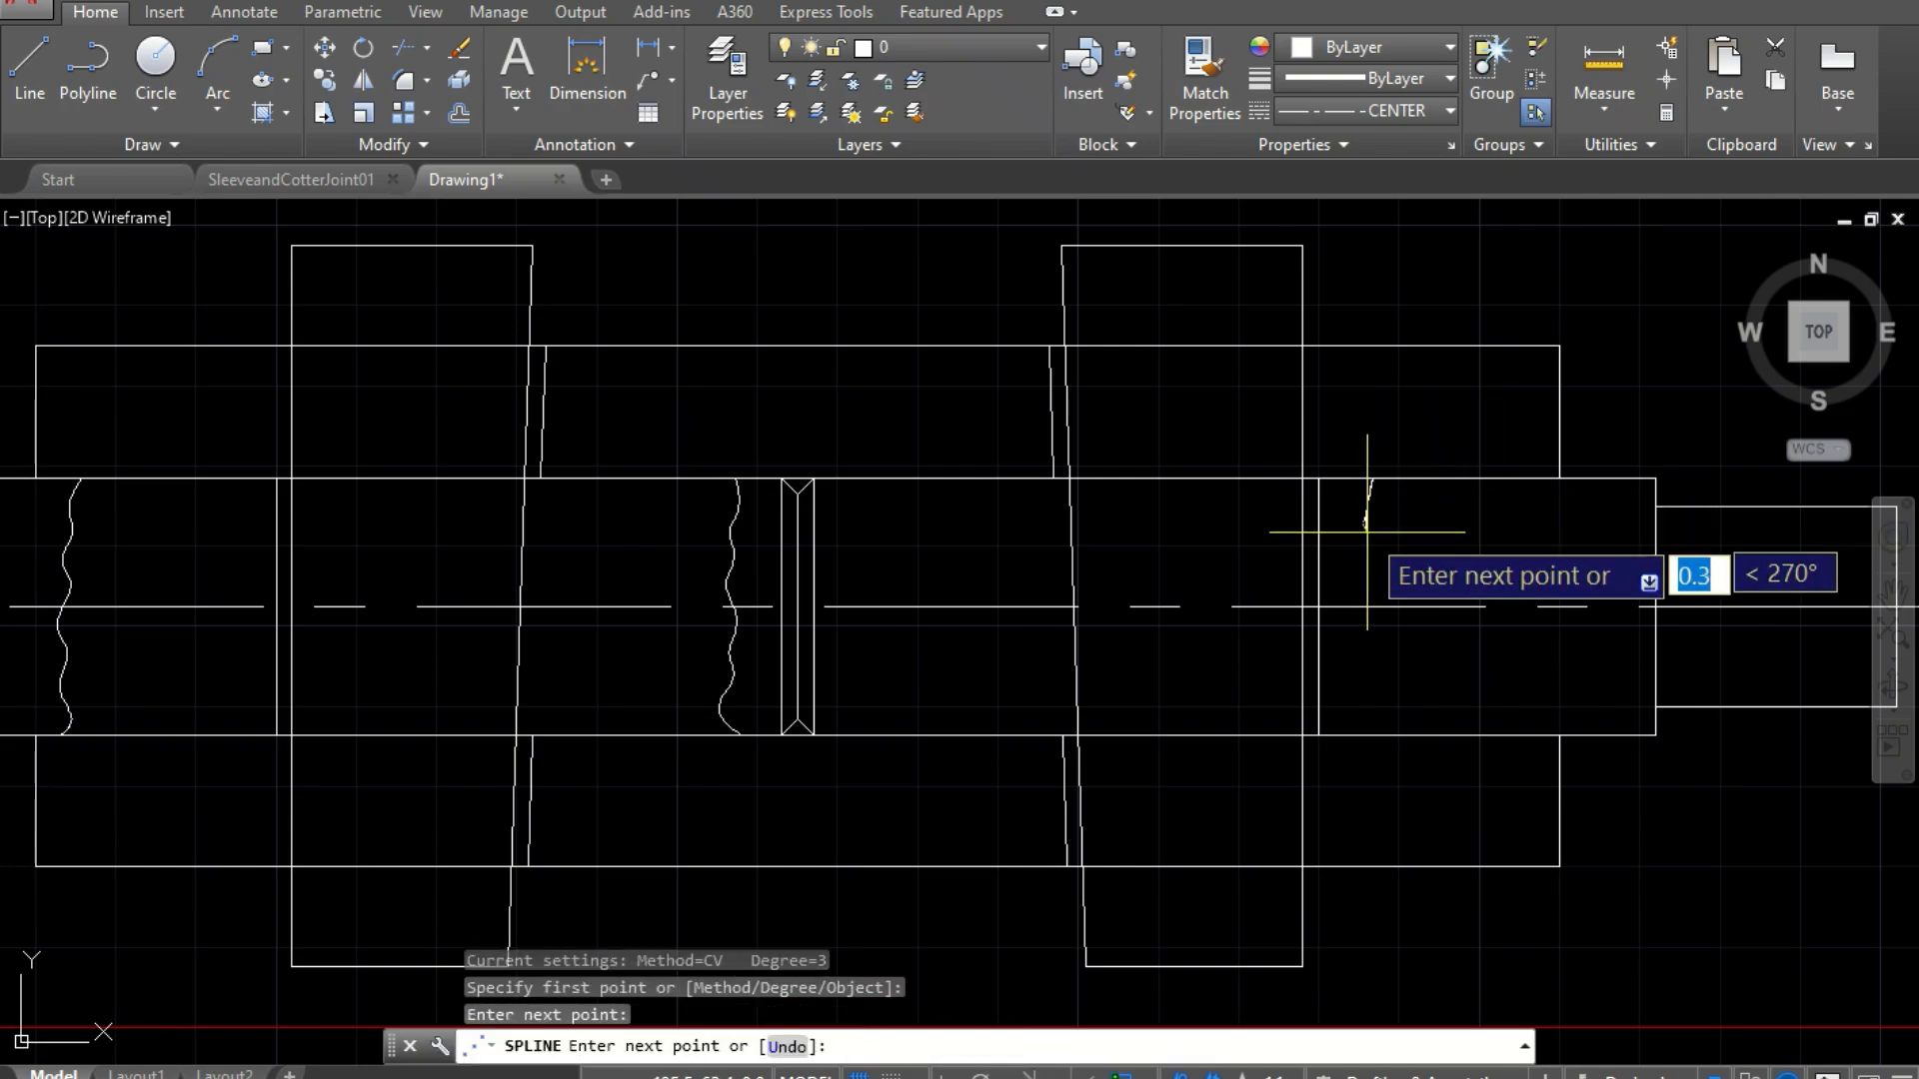
{"action": "left_click", "coordinate": [1387, 553]}
{"action": "left_click", "coordinate": [1375, 566]}
{"action": "left_click", "coordinate": [1360, 656]}
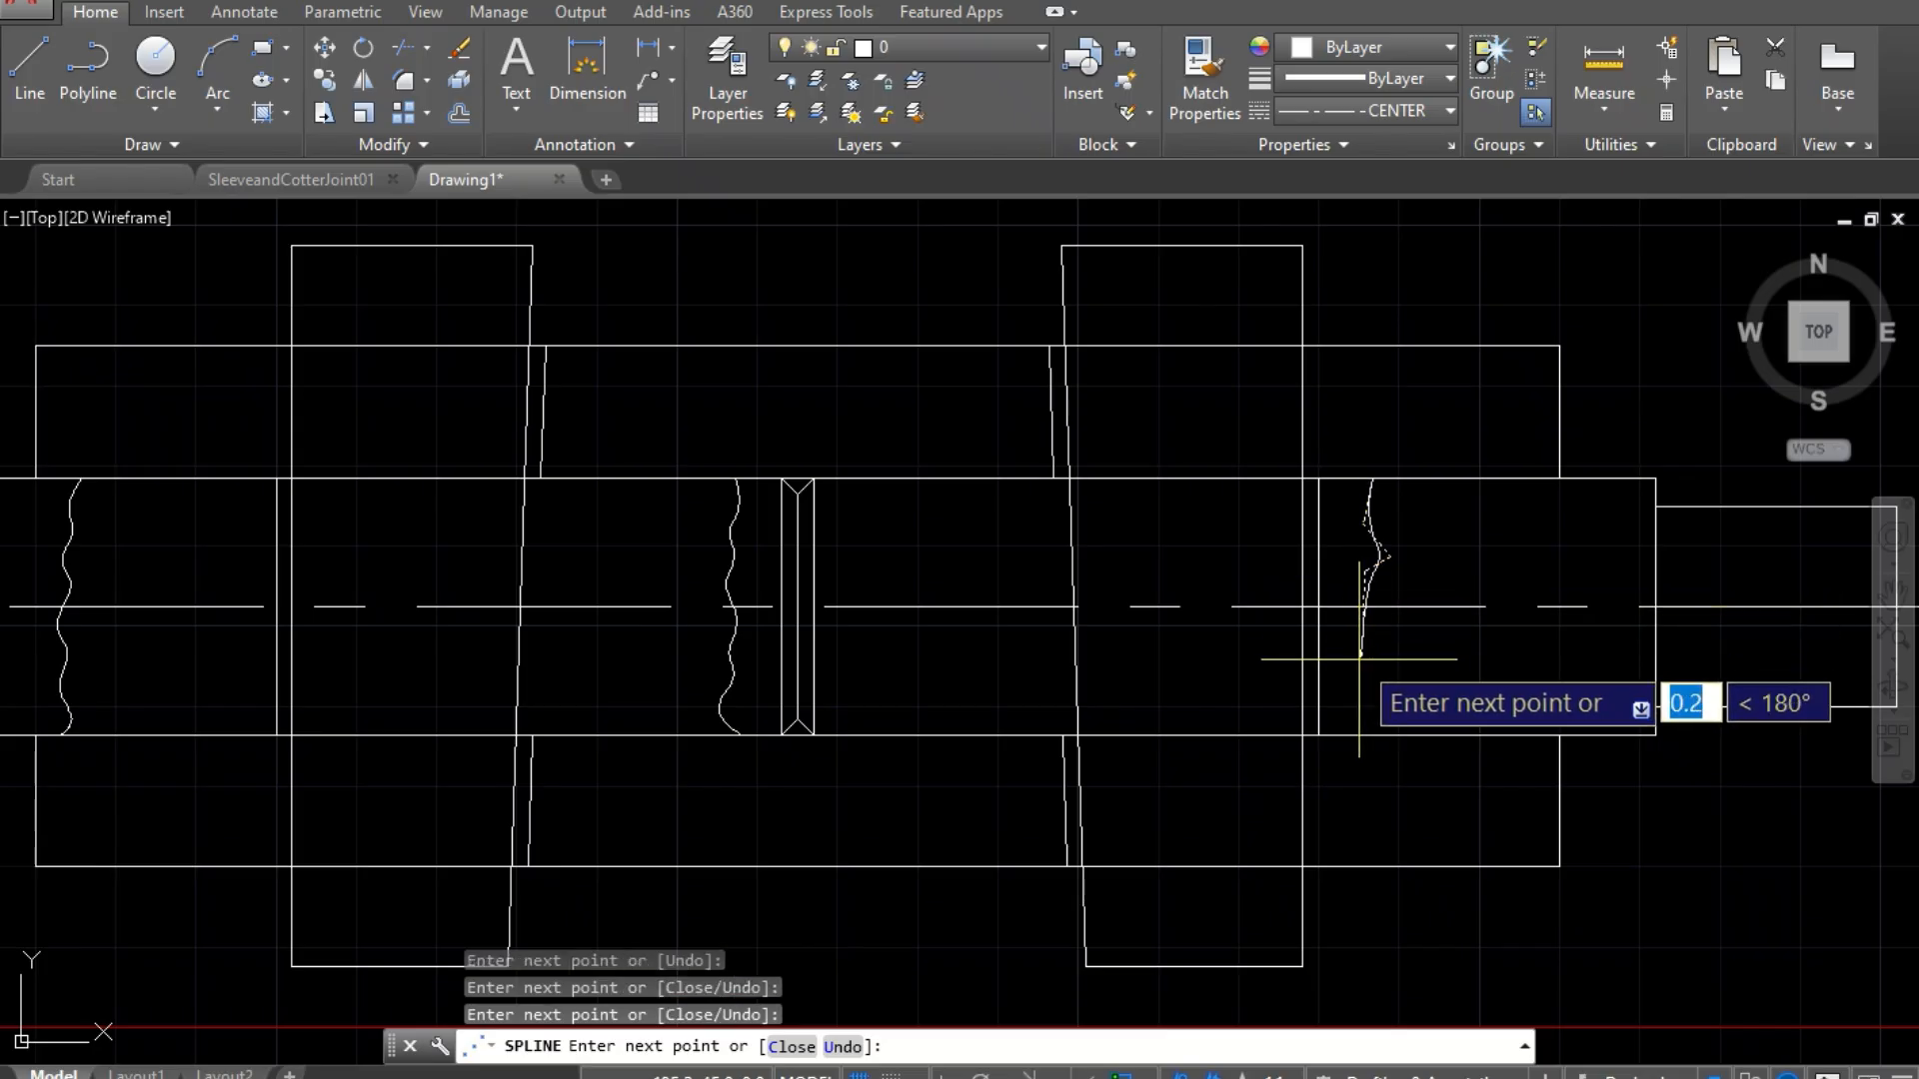
{"action": "left_click", "coordinate": [1340, 660]}
{"action": "left_click", "coordinate": [1383, 715]}
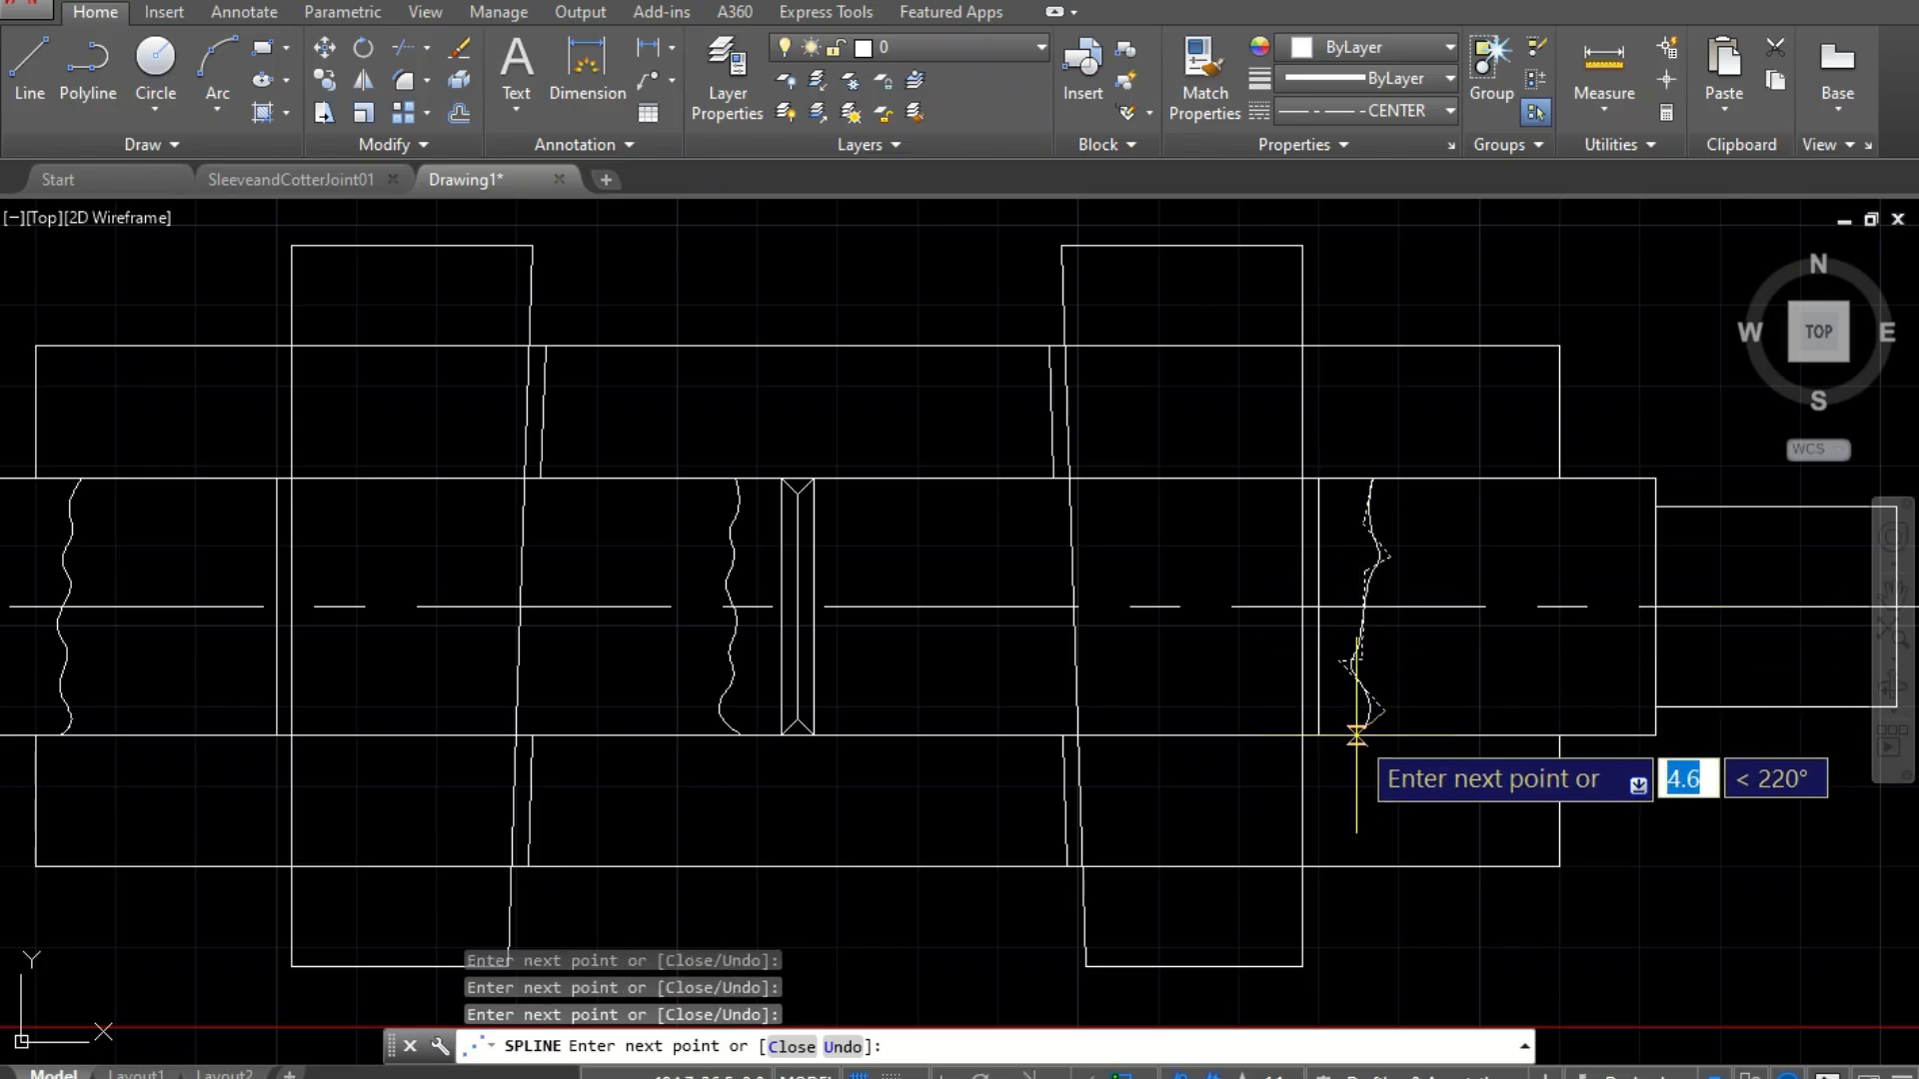
{"action": "left_click", "coordinate": [1357, 733]}
{"action": "key", "text": "Return"}
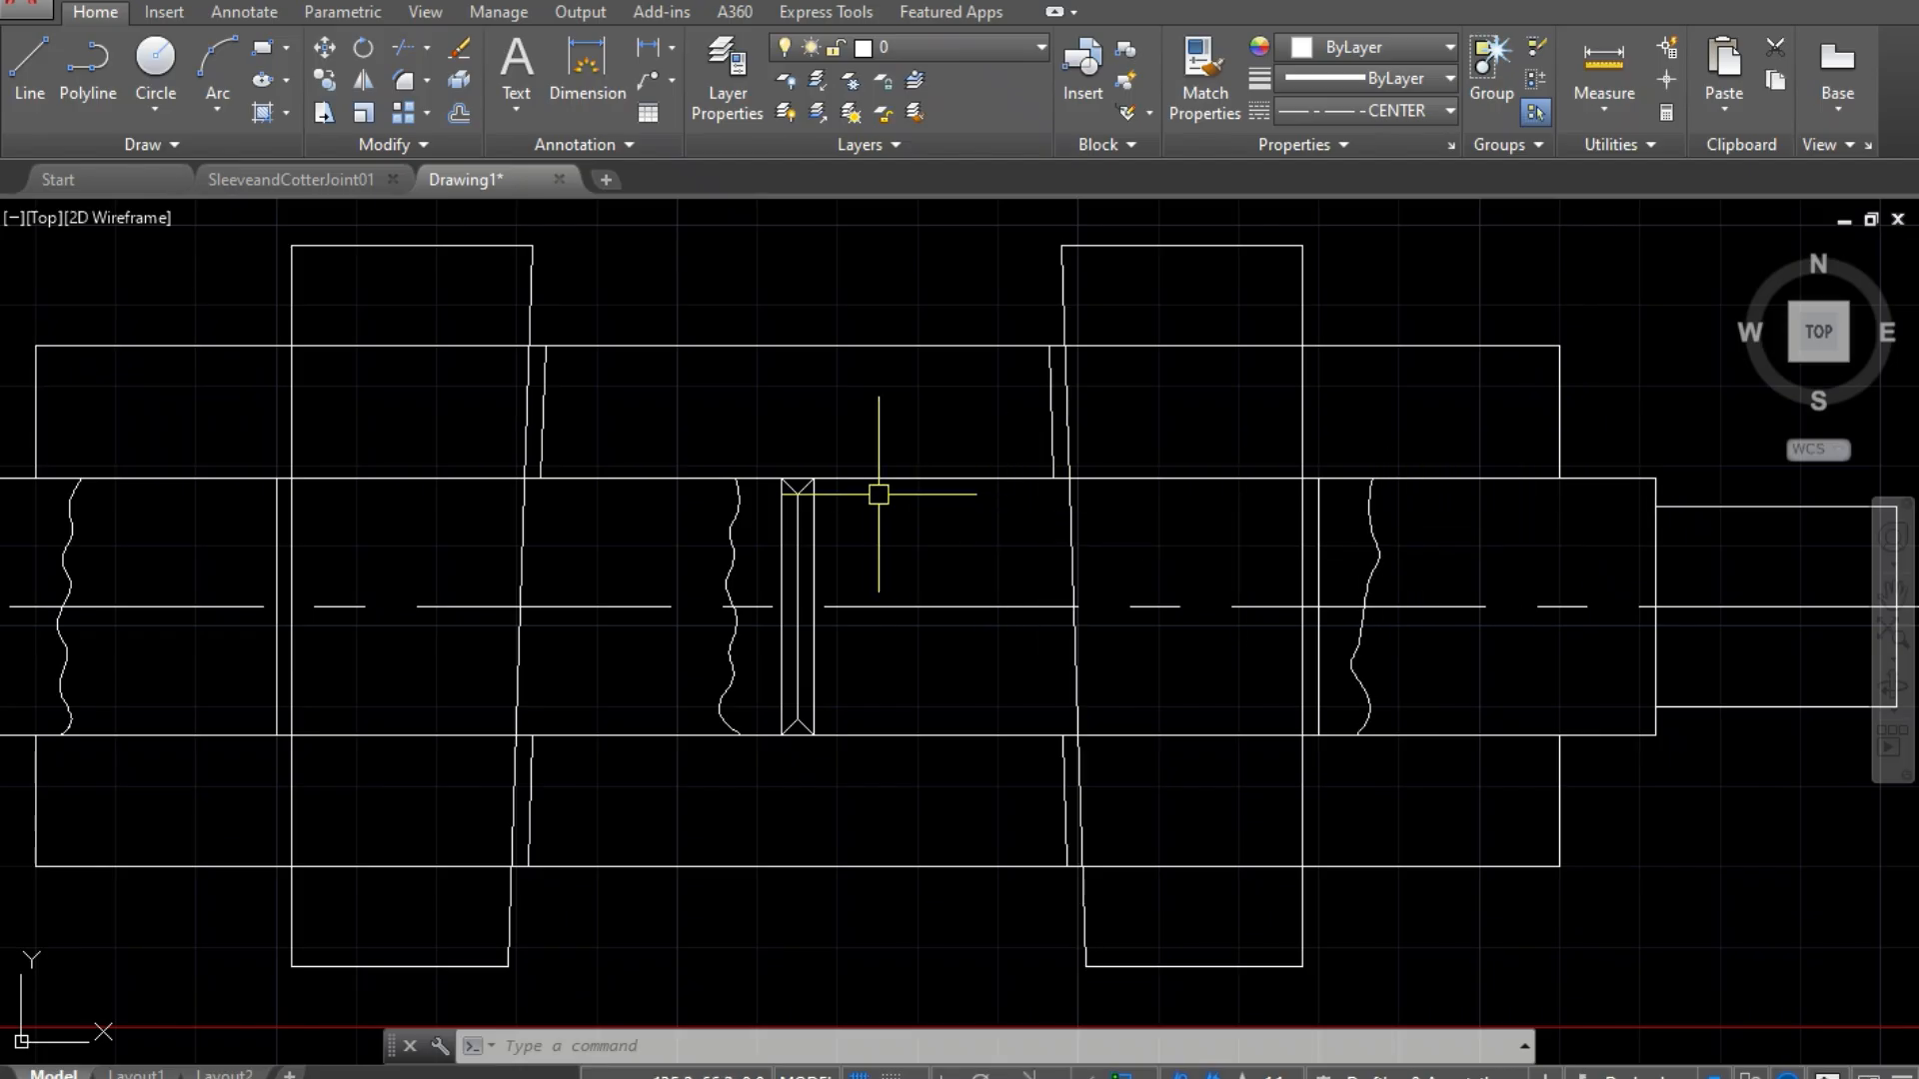
Step: Draw a wavy control-vertex spline from the right rod's upper edge to its lower edge, just right of the central gap
{"action": "type", "text": "spl"}
{"action": "key", "text": "Return"}
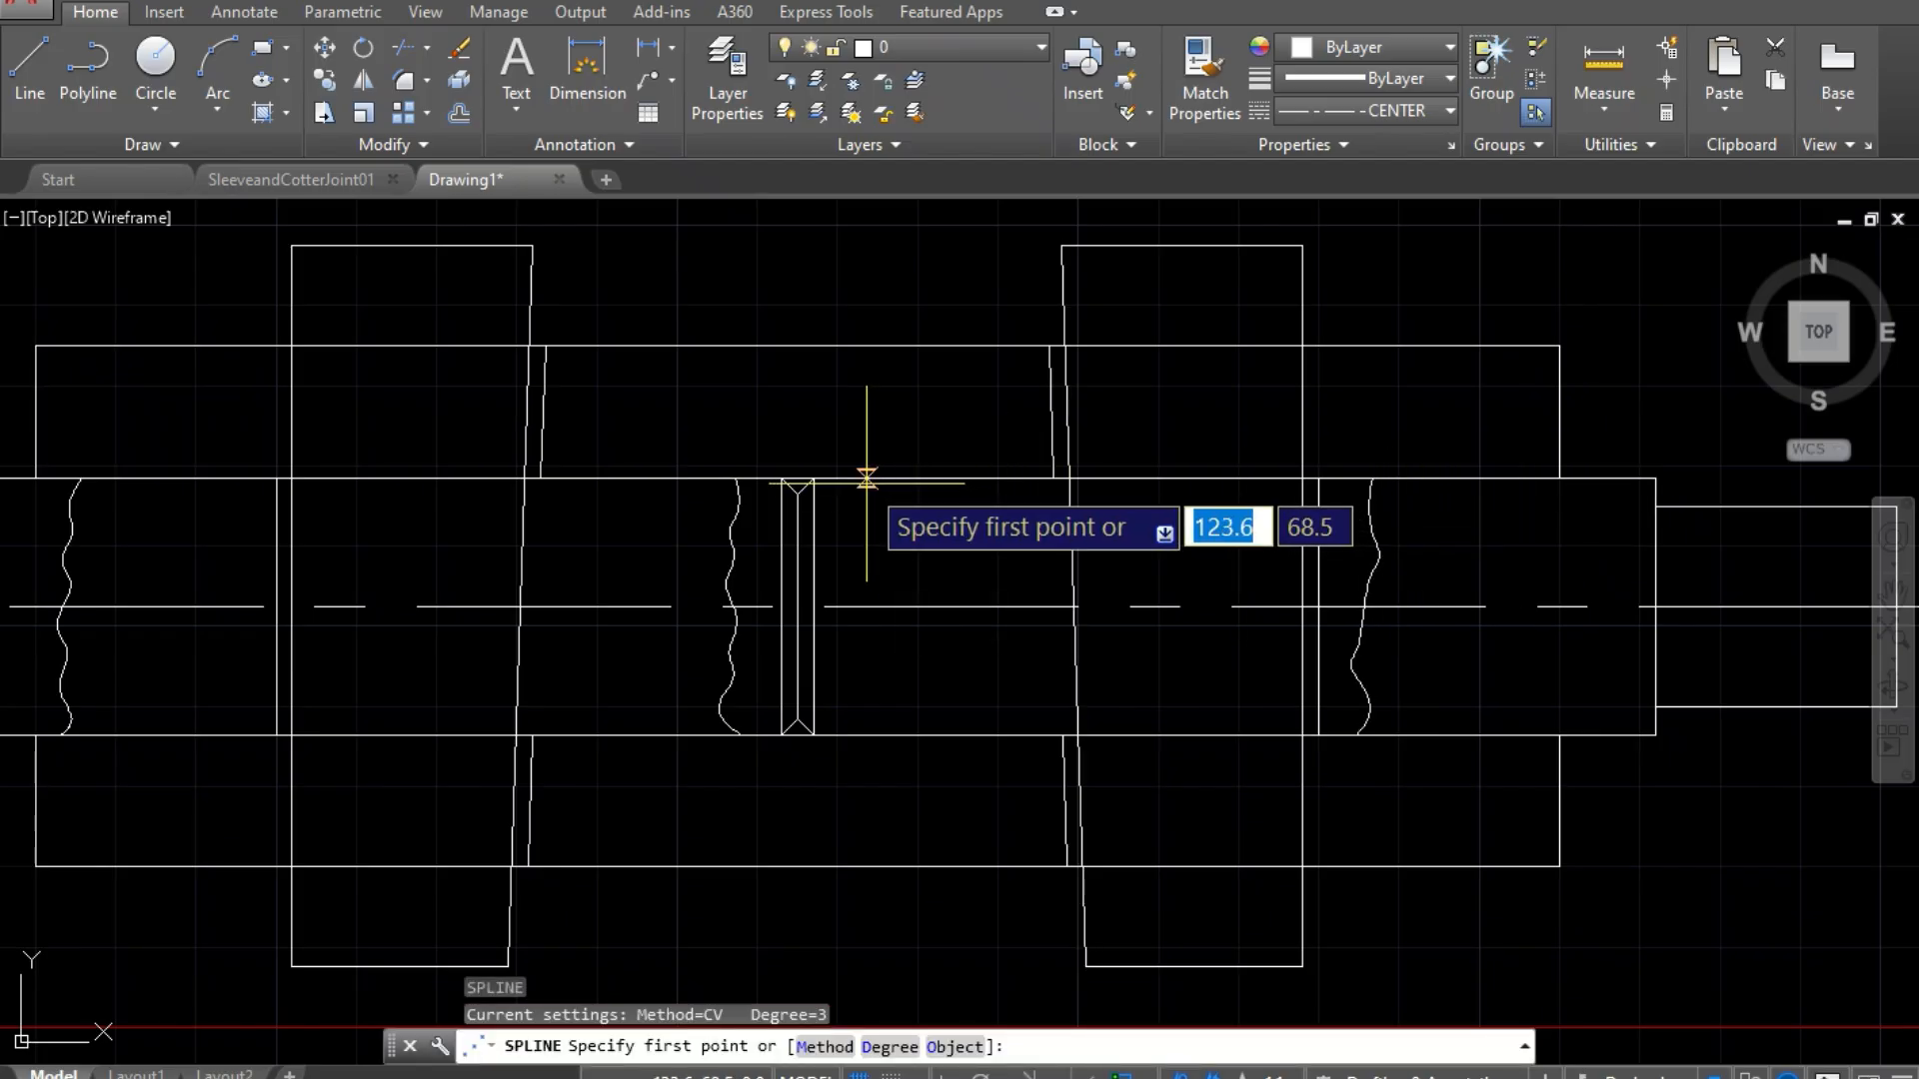
{"action": "left_click", "coordinate": [858, 480]}
{"action": "left_click", "coordinate": [858, 522]}
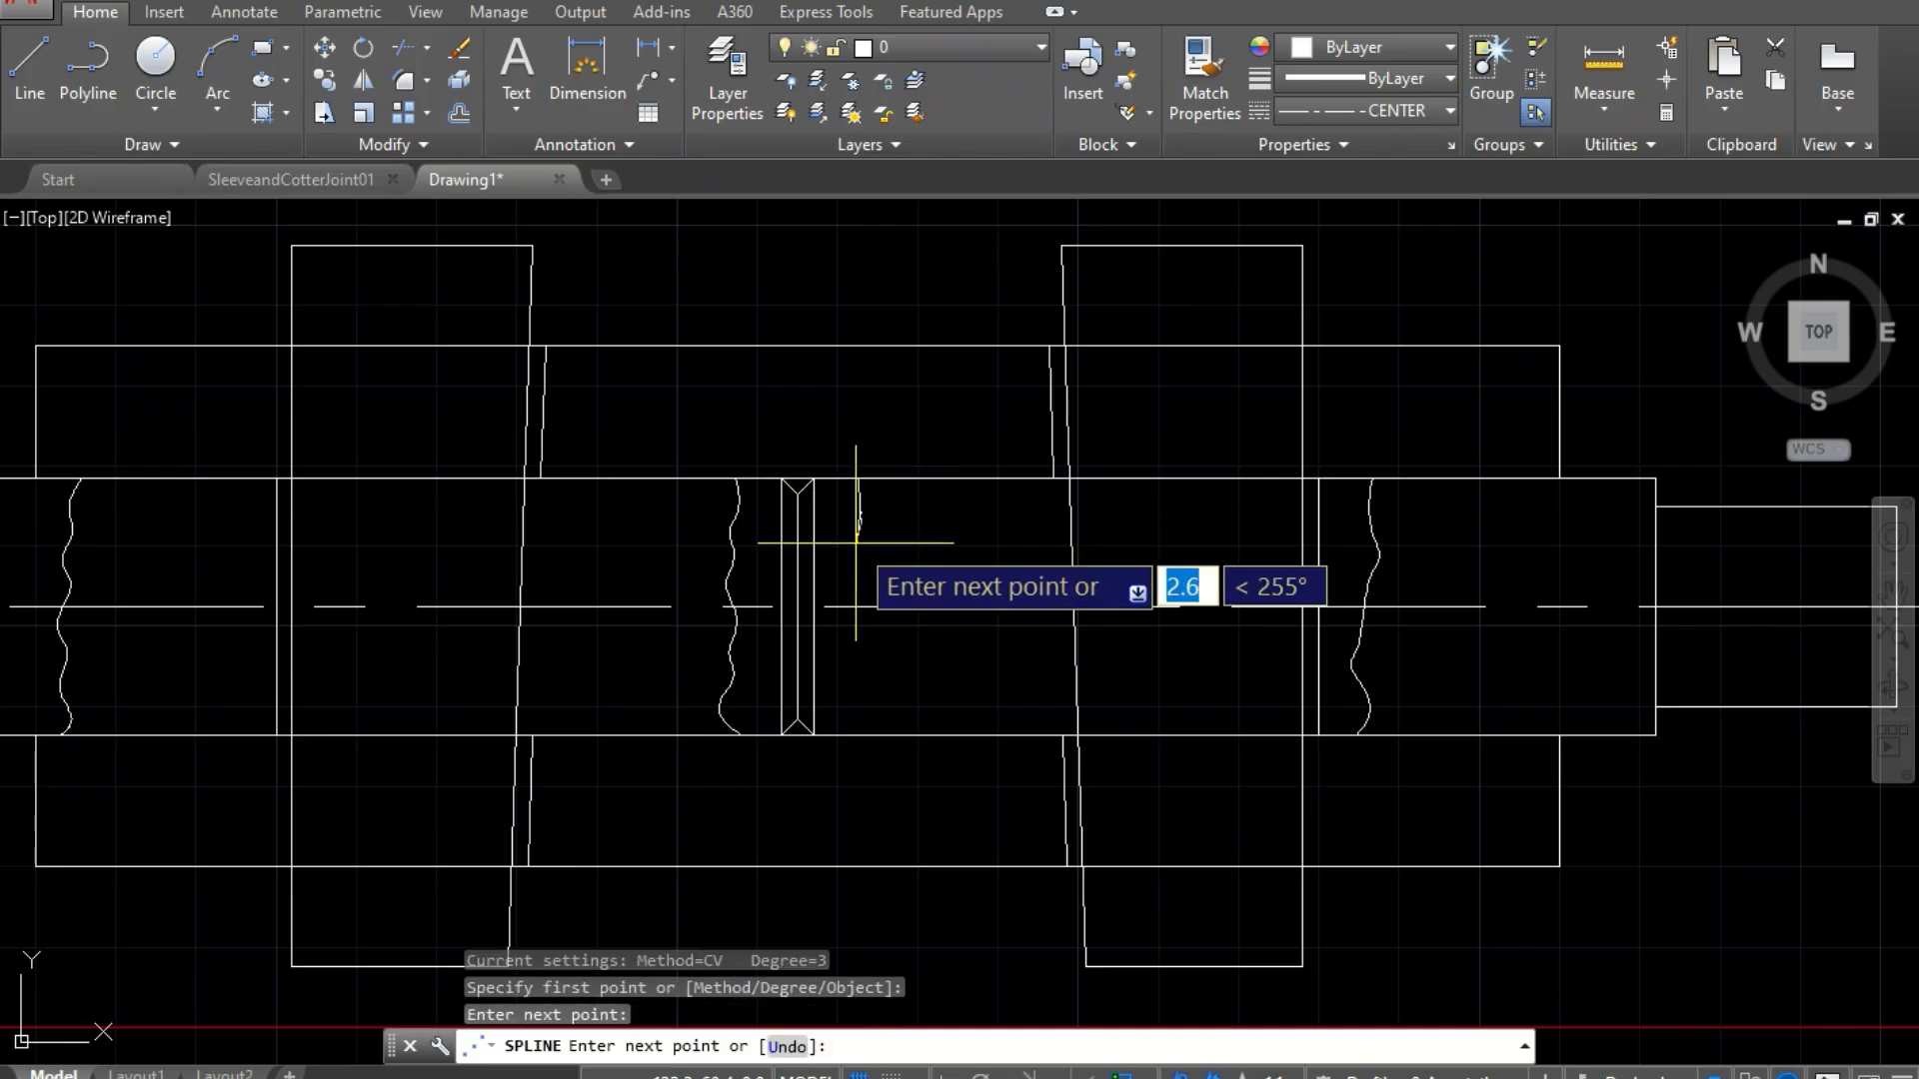
{"action": "left_click", "coordinate": [856, 540]}
{"action": "left_click", "coordinate": [877, 562]}
{"action": "left_click", "coordinate": [850, 592]}
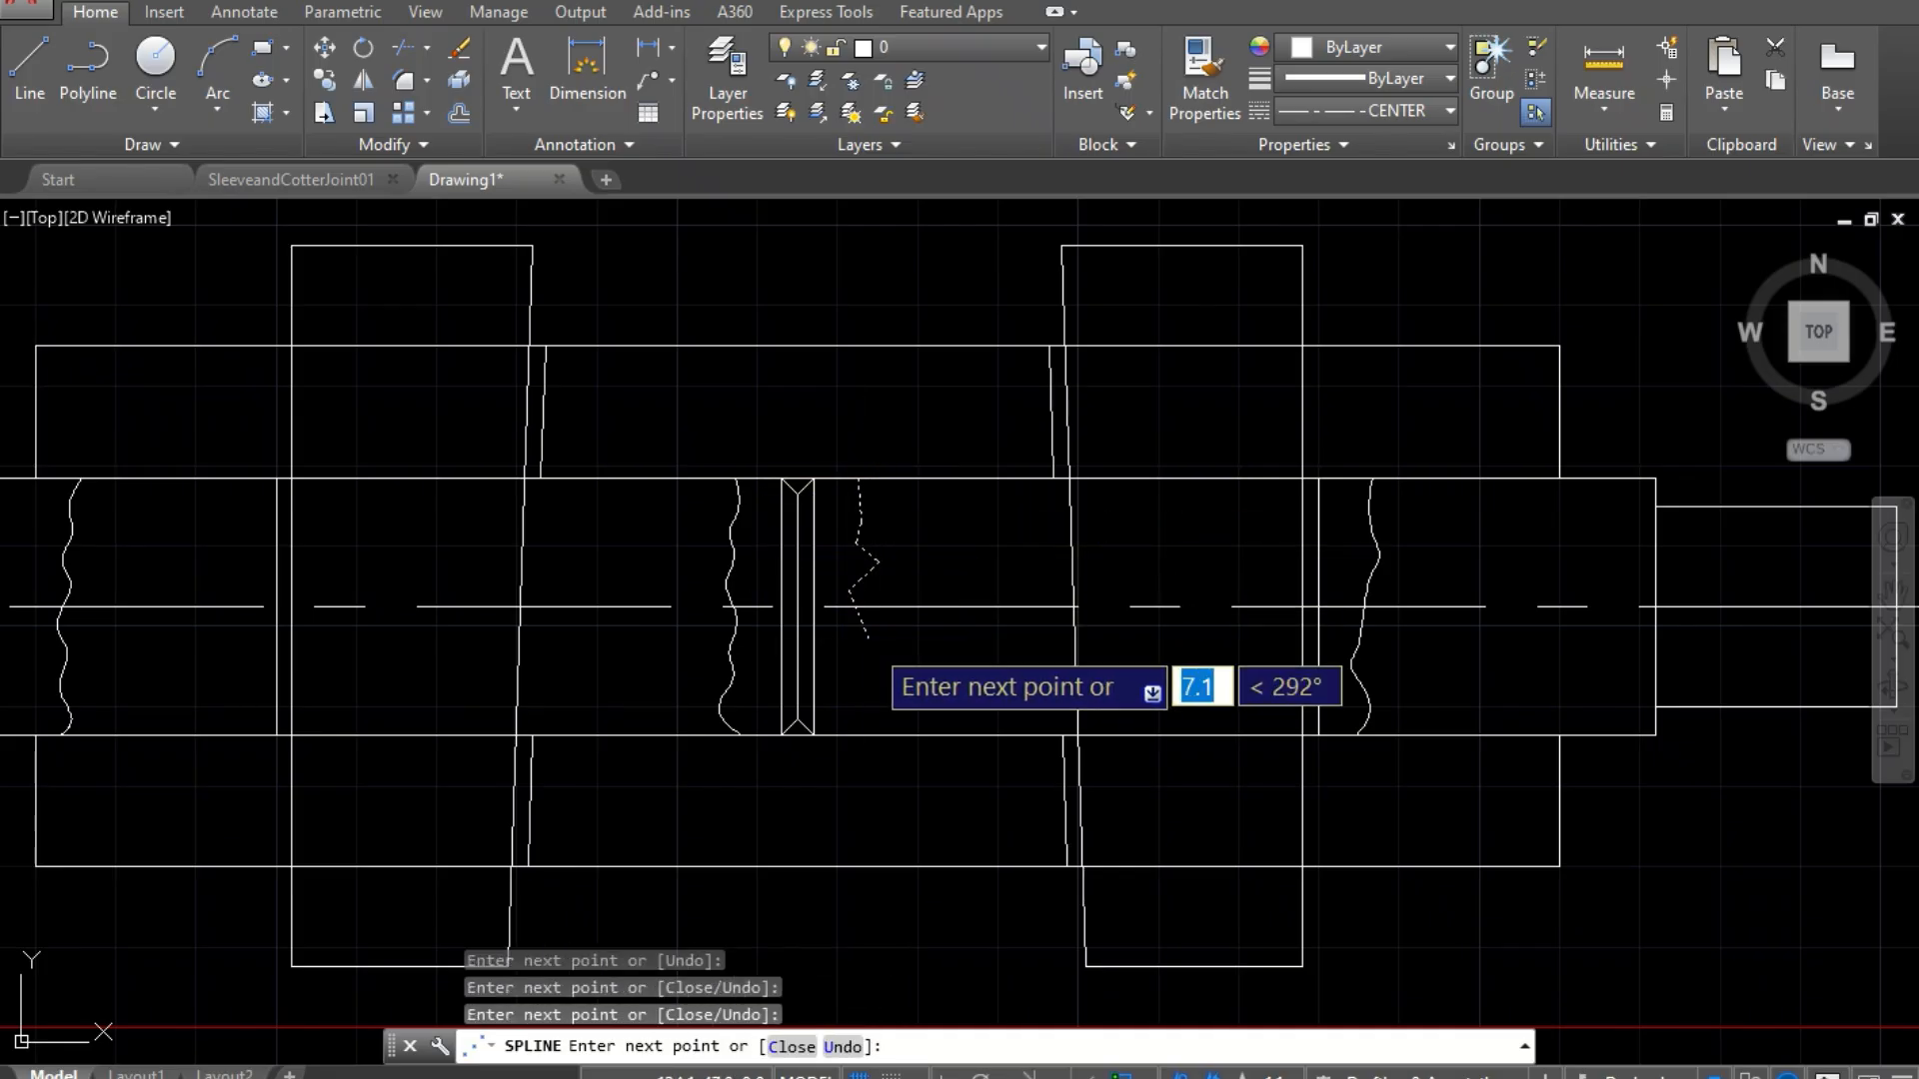
{"action": "left_click", "coordinate": [868, 640]}
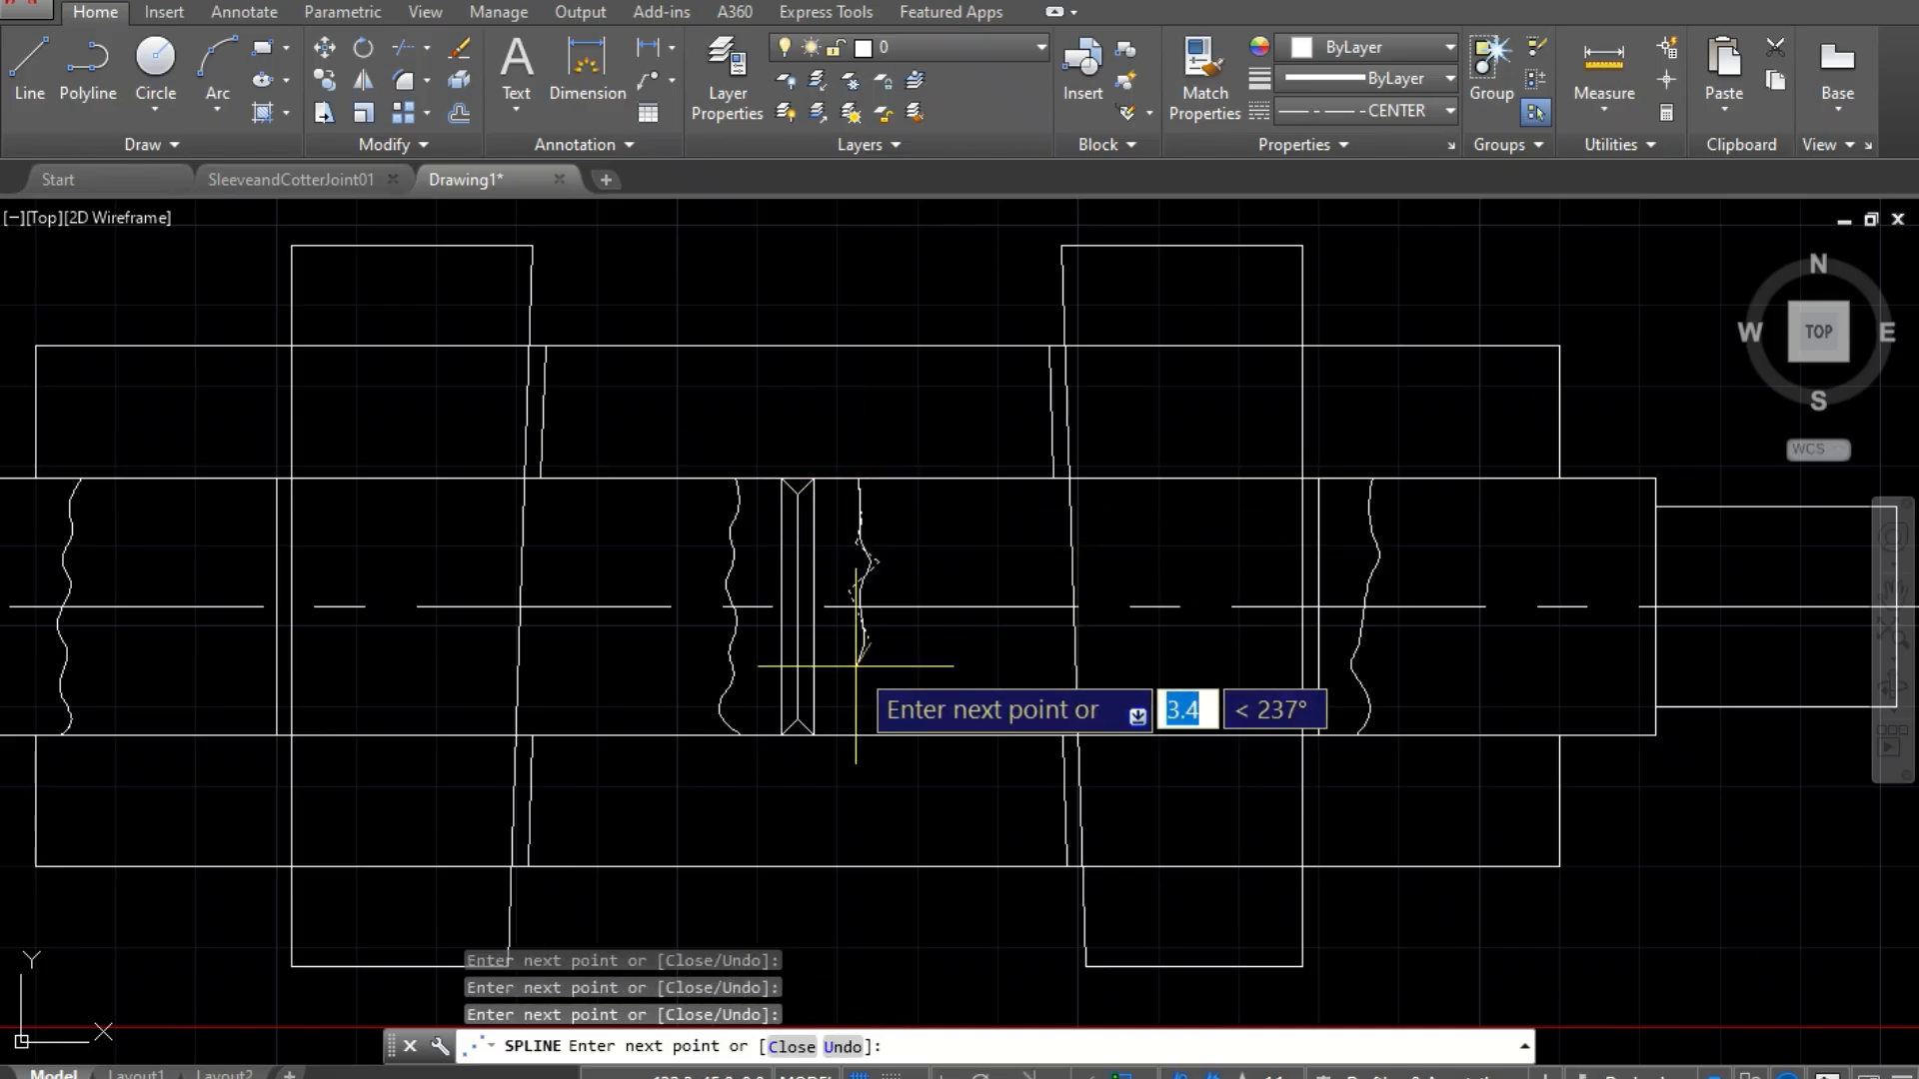
{"action": "left_click", "coordinate": [852, 731]}
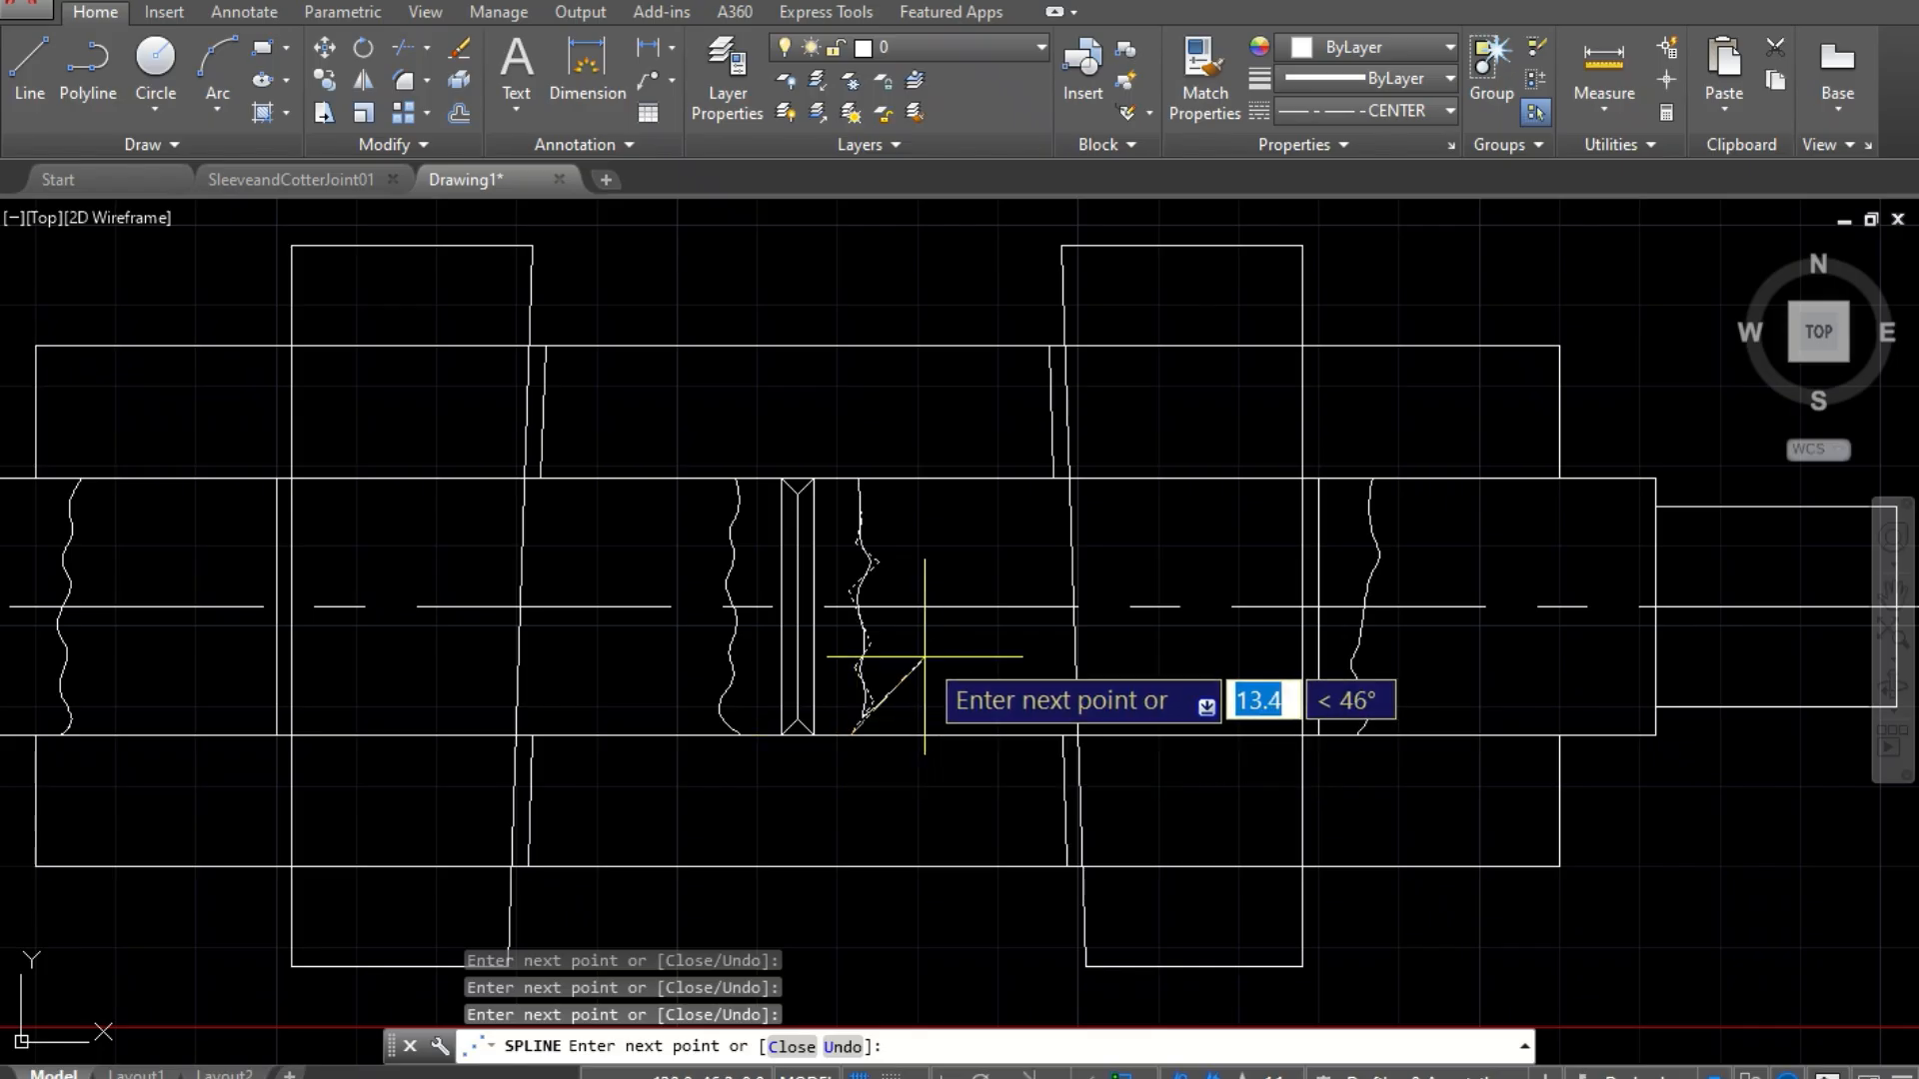
{"action": "key", "text": "Return"}
Step: Move the spline beside the right cotter slot horizontally to just inside the sleeve's right end
{"action": "left_click", "coordinate": [1383, 540]}
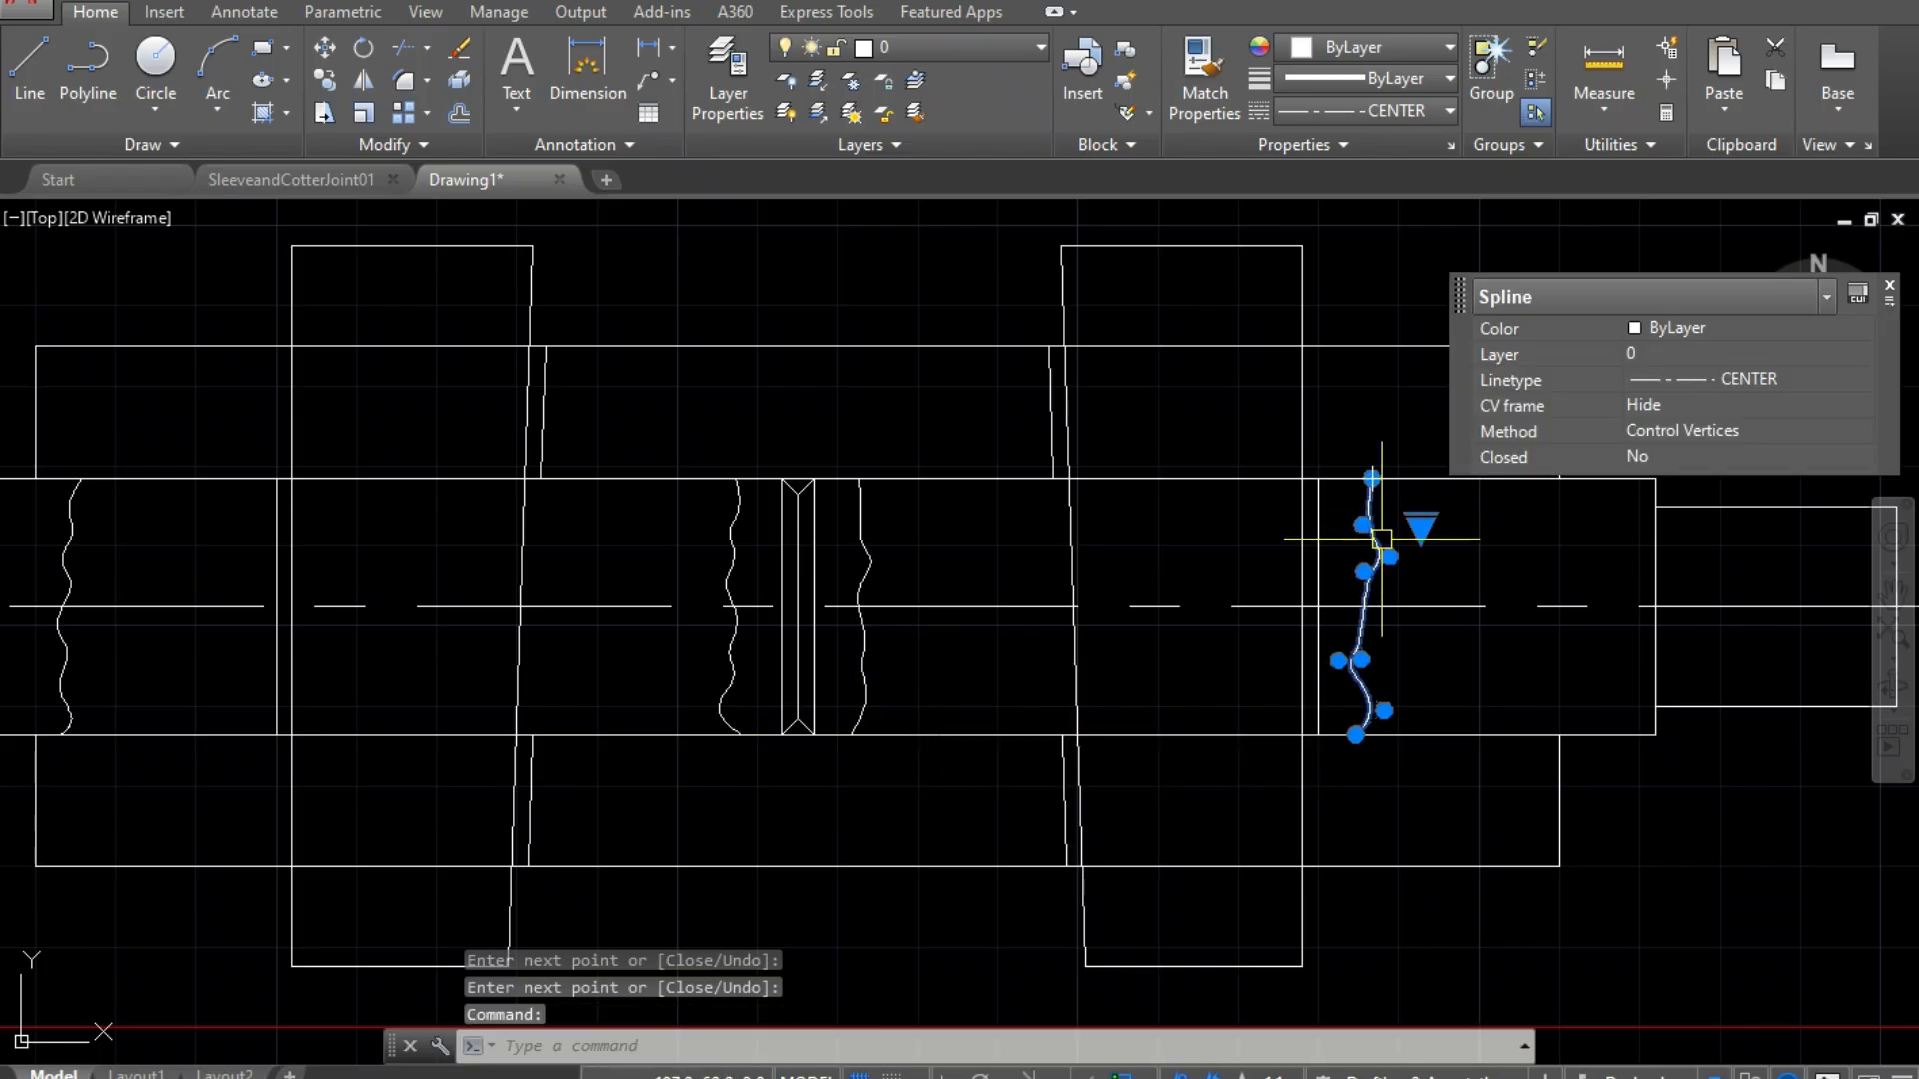
{"action": "mouse_move", "coordinate": [1361, 594]}
{"action": "left_mouse_down"}
{"action": "mouse_move", "coordinate": [1508, 609]}
{"action": "mouse_move", "coordinate": [1472, 591]}
{"action": "mouse_move", "coordinate": [1519, 590]}
{"action": "left_mouse_up"}
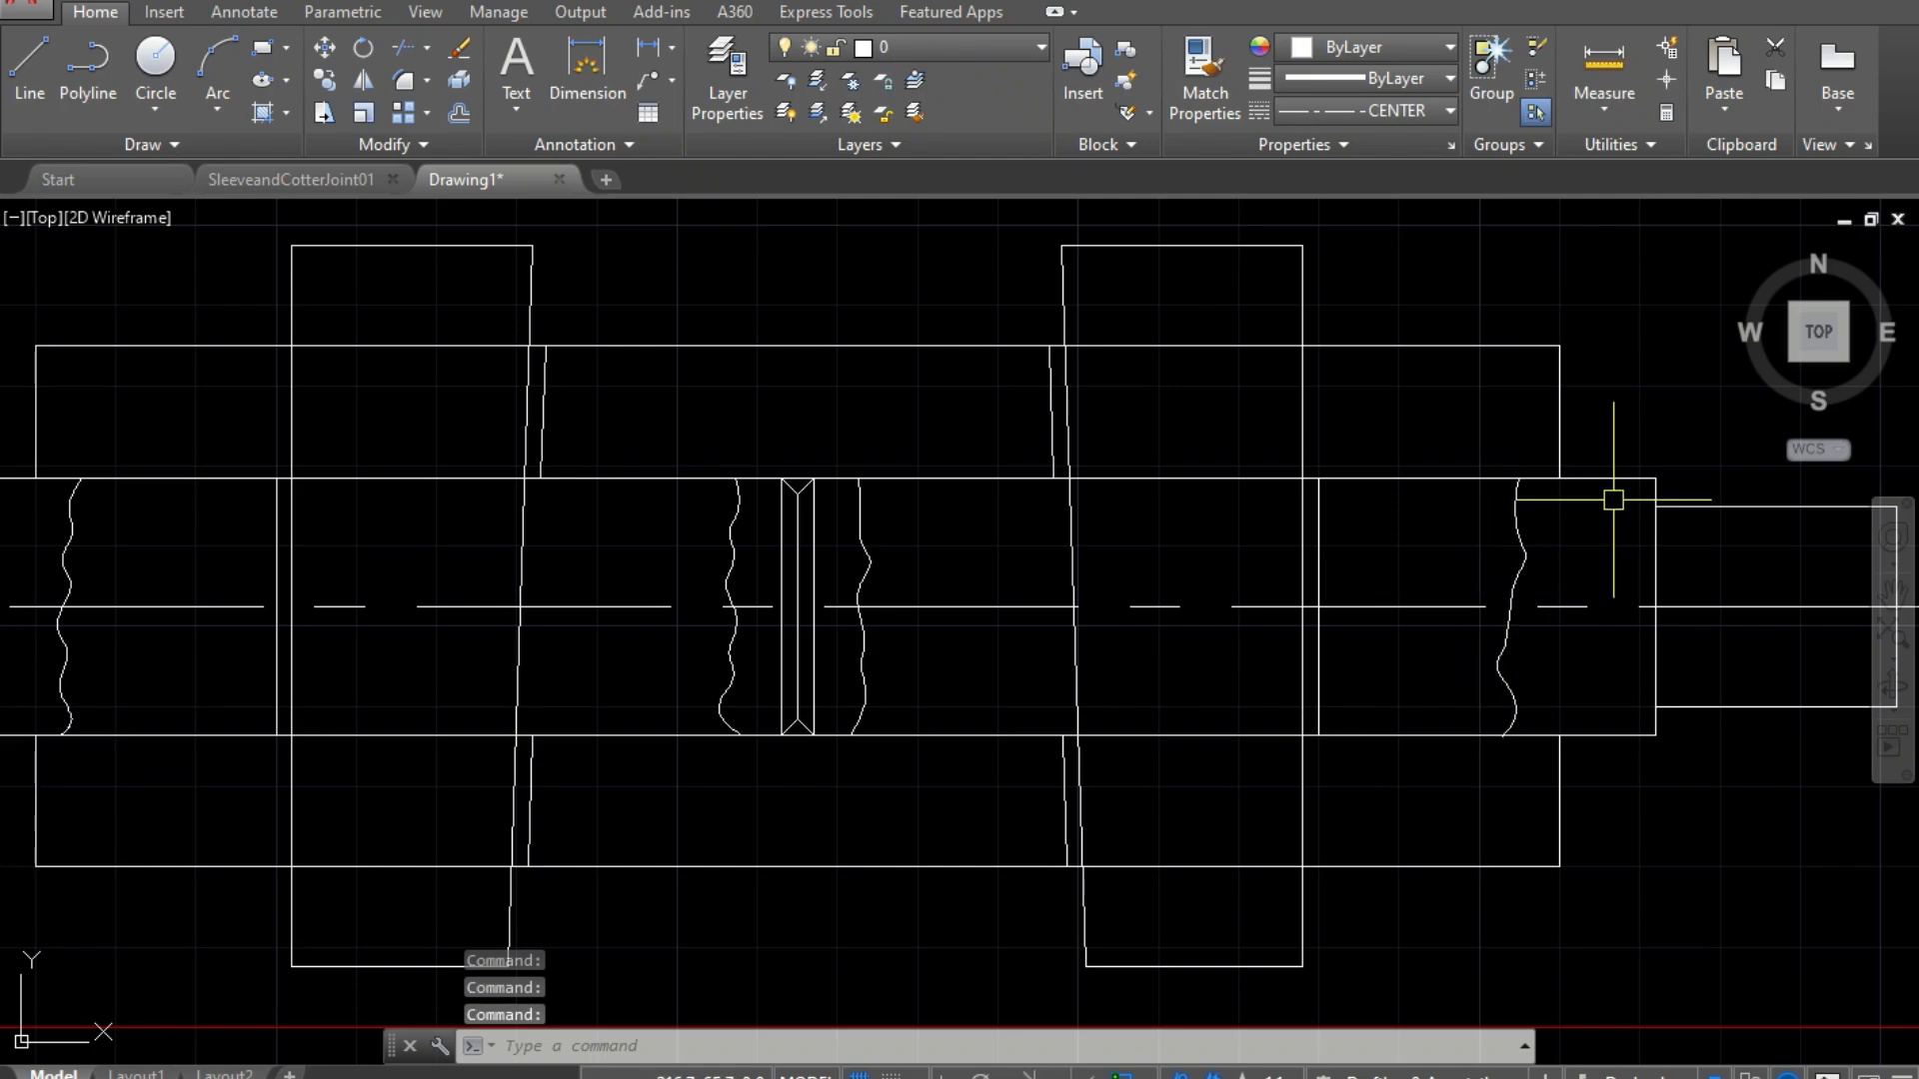
Step: Start a new hatch using the ANSI31 pattern
{"action": "scroll", "coordinate": [1593, 481], "scroll_direction": "down", "scroll_amount": 4}
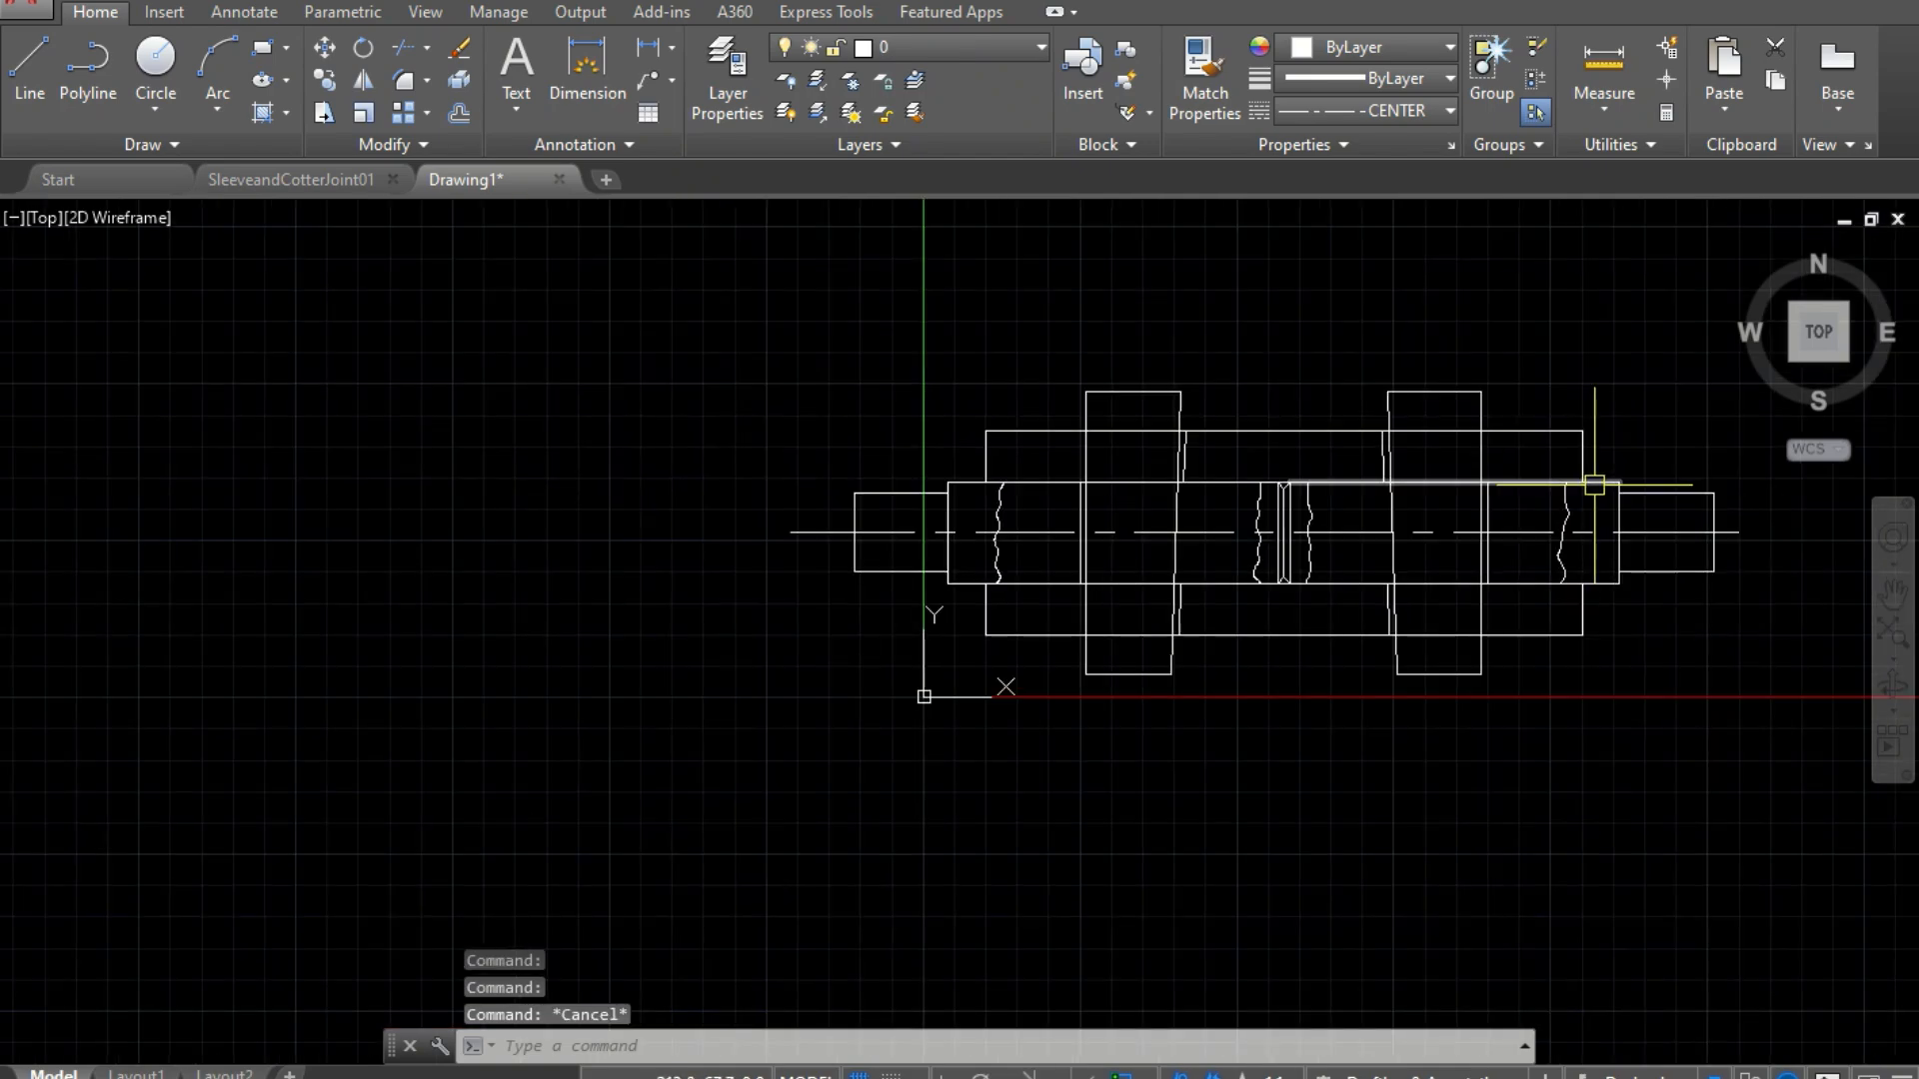
{"action": "scroll", "coordinate": [1594, 485], "scroll_direction": "up", "scroll_amount": 2}
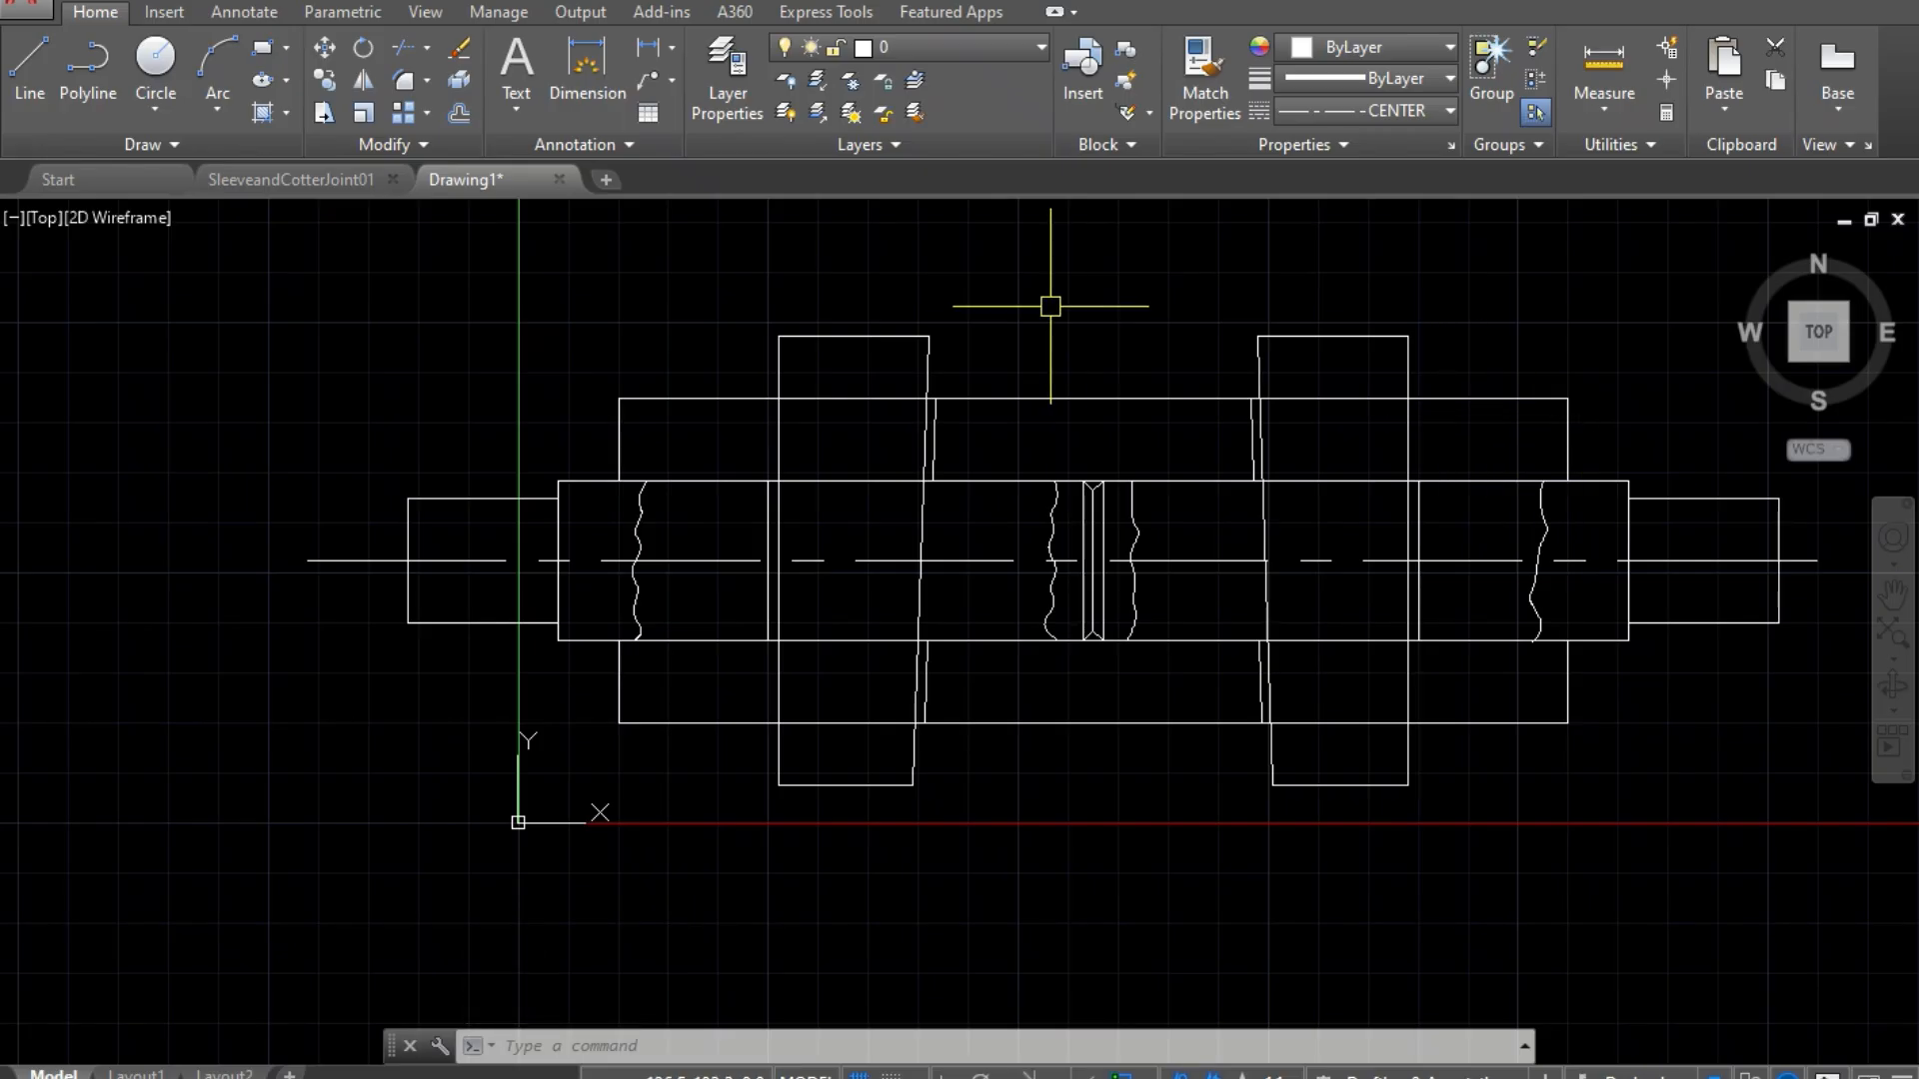
{"action": "key", "text": "Escape"}
{"action": "key", "text": "Escape"}
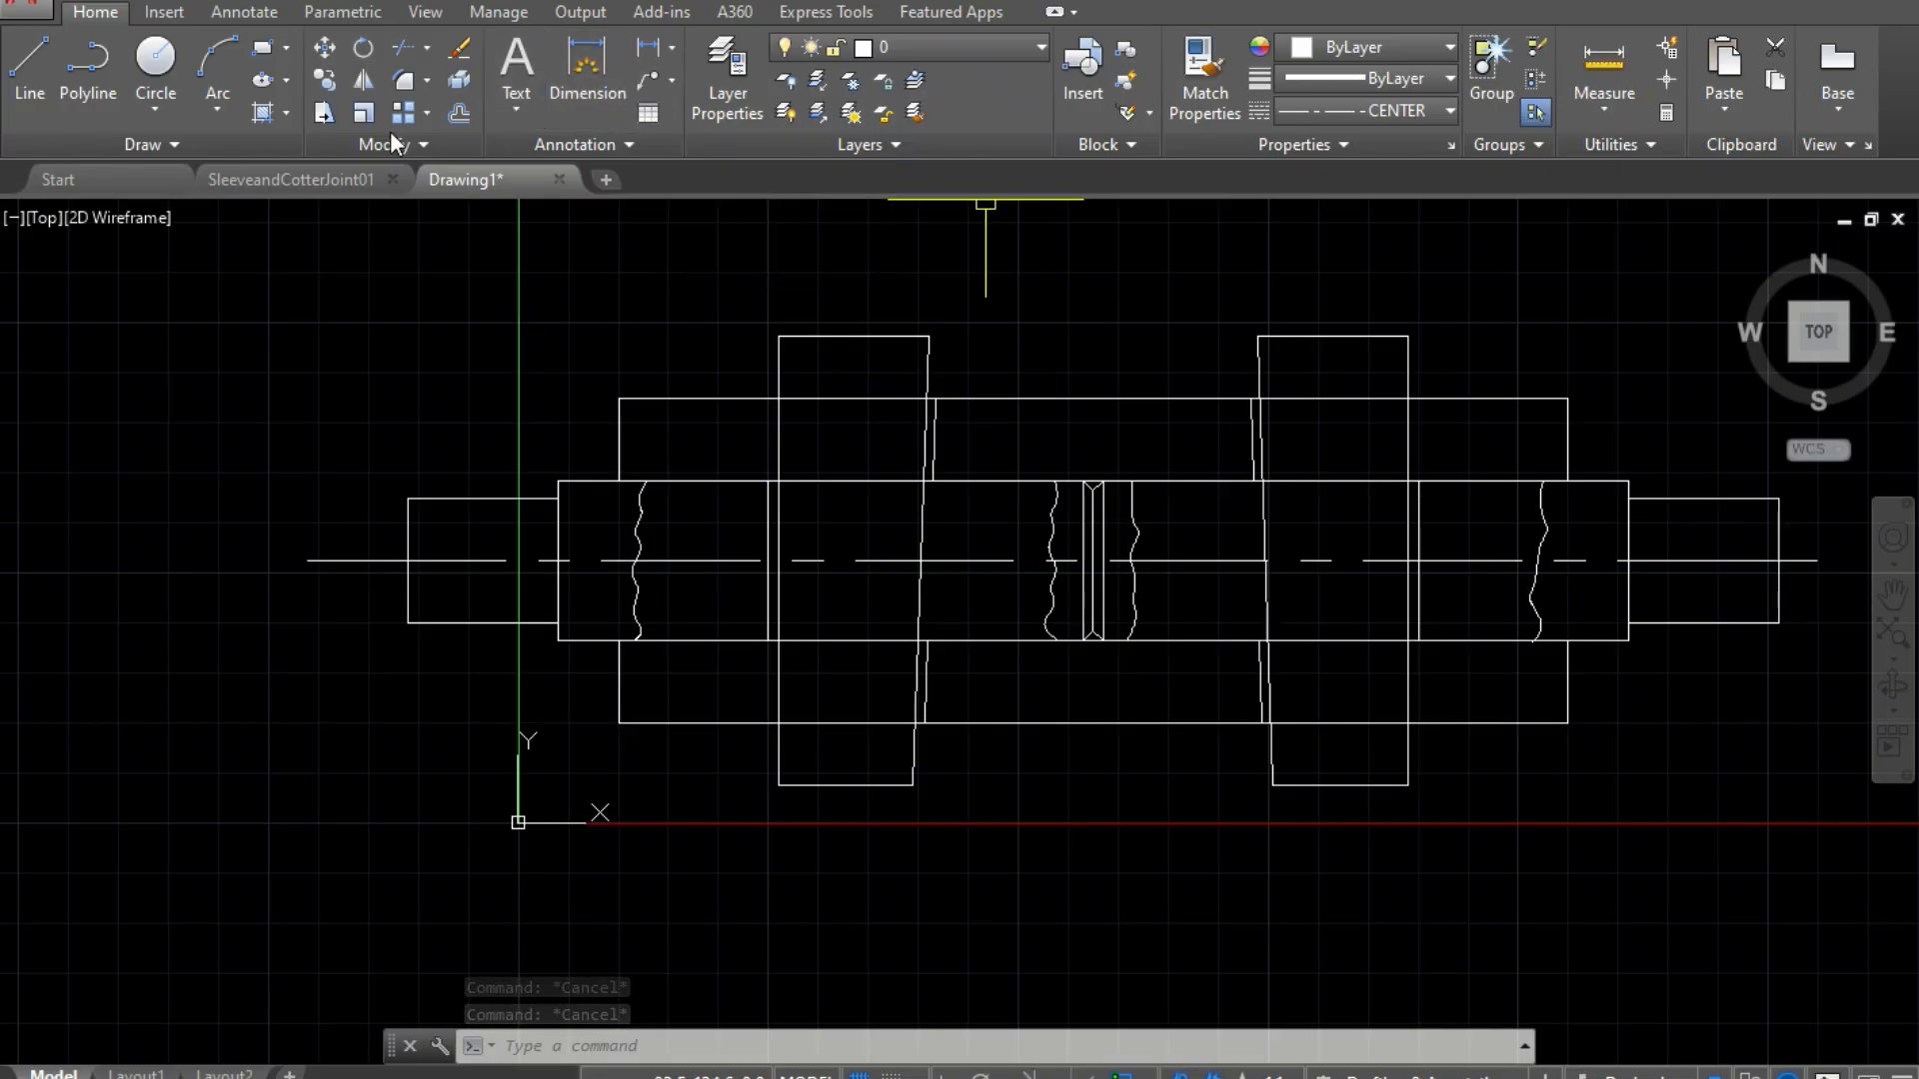
{"action": "left_click", "coordinate": [262, 114]}
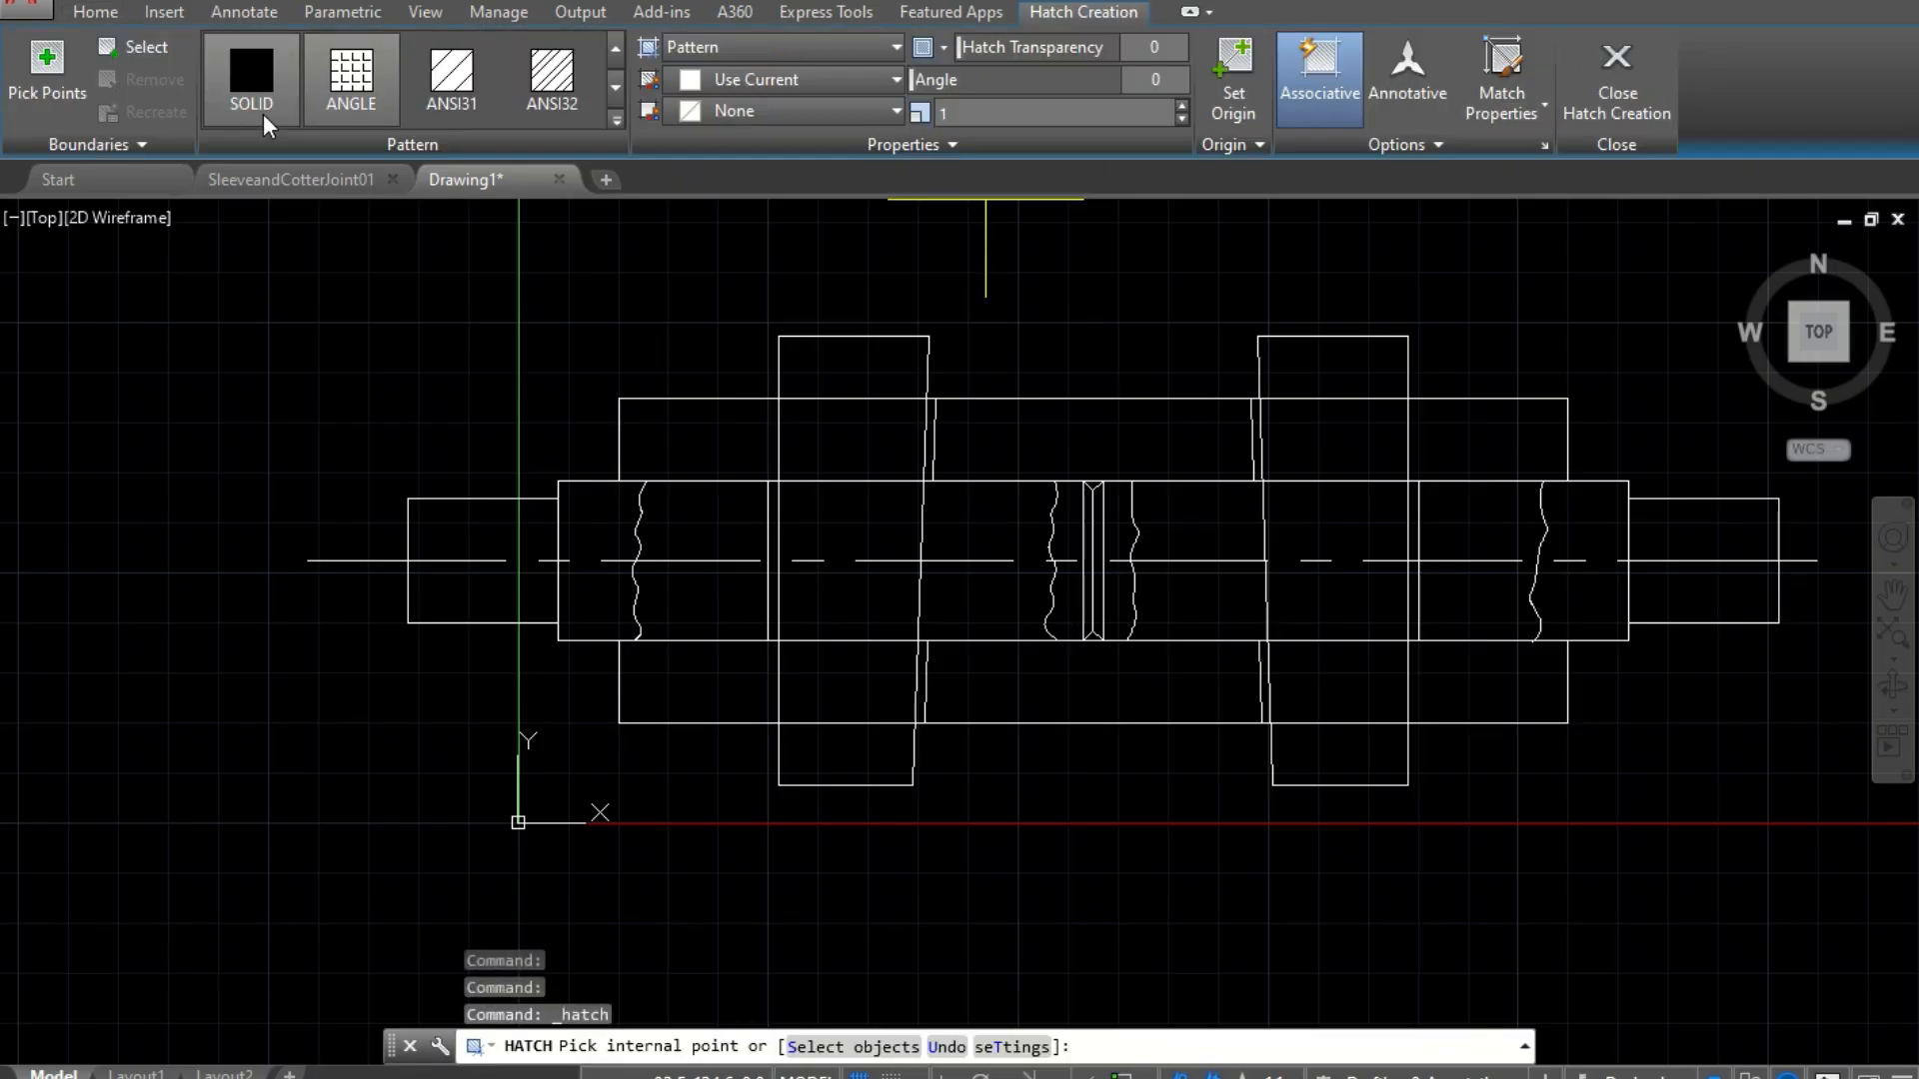
{"action": "left_click", "coordinate": [458, 106]}
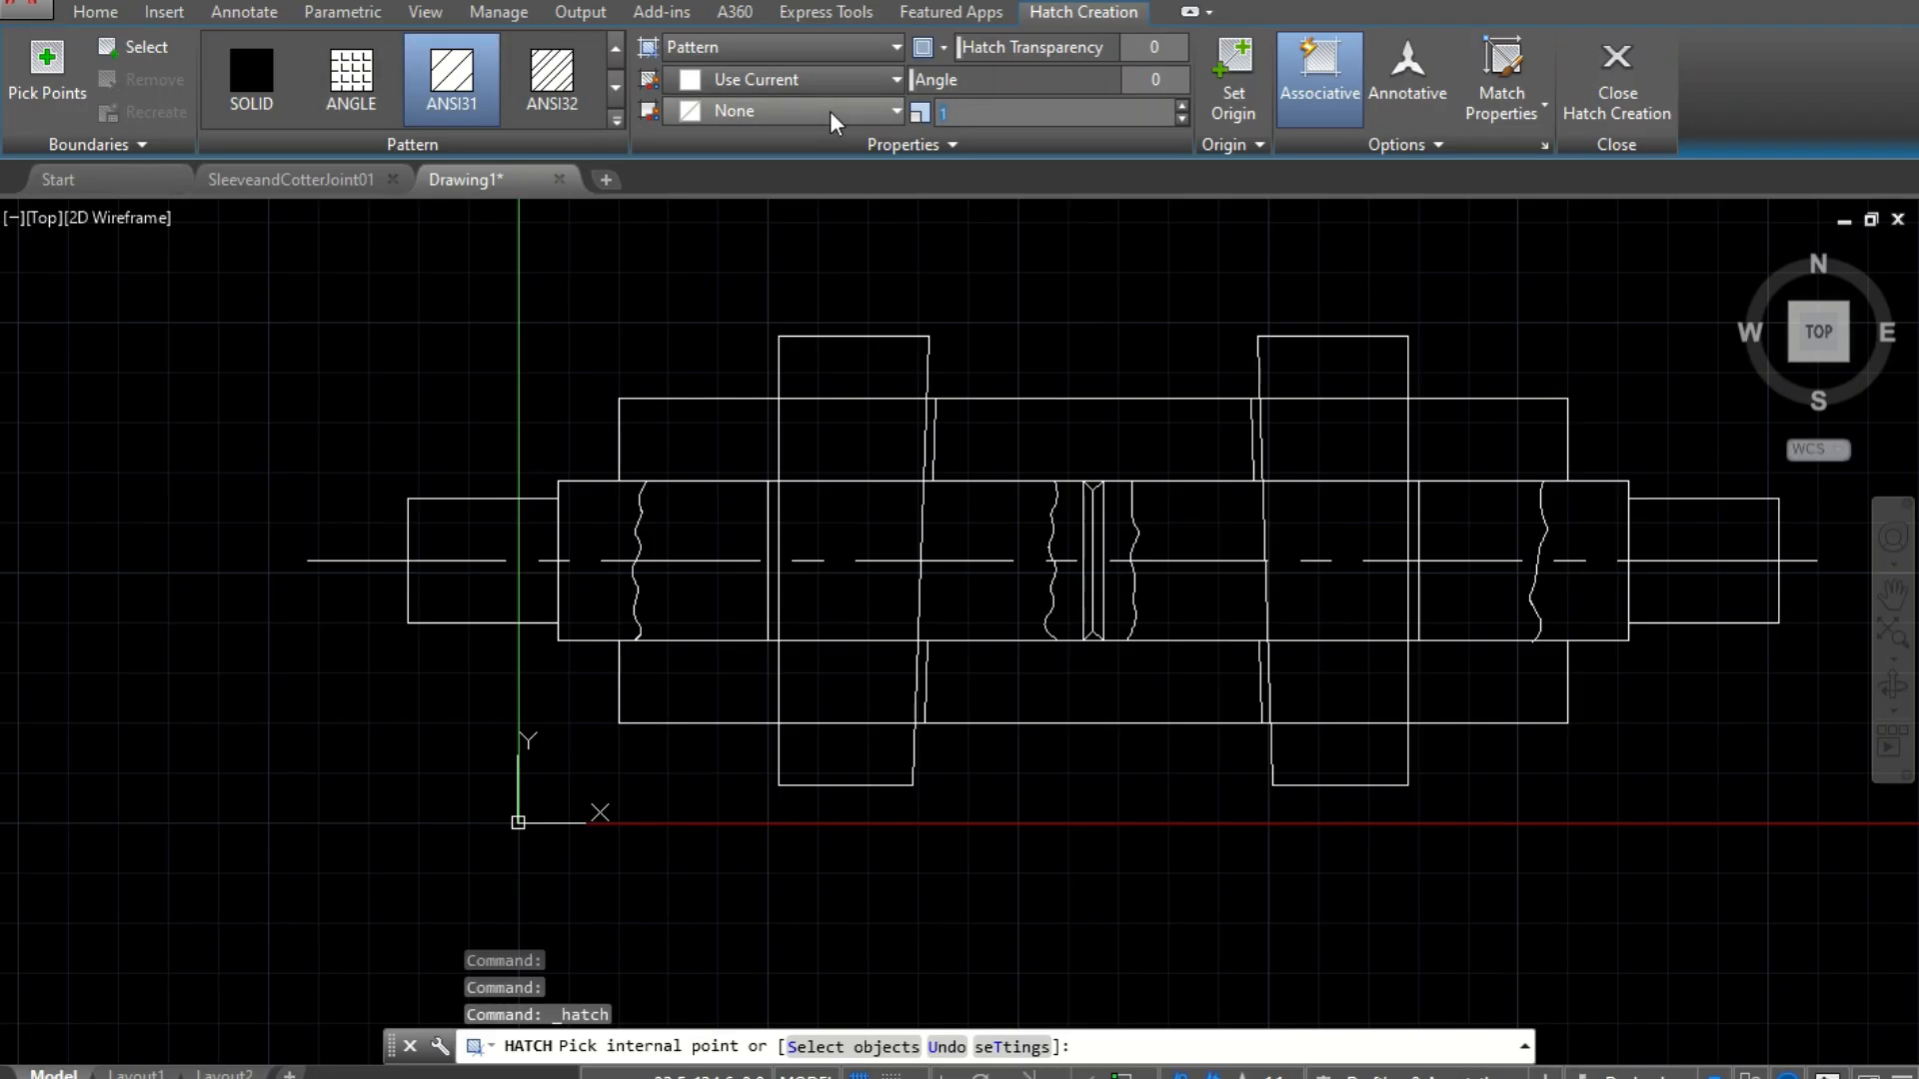
Step: Try a hatch pattern scale of 20 on the sleeve's end sections
{"action": "type", "text": "20"}
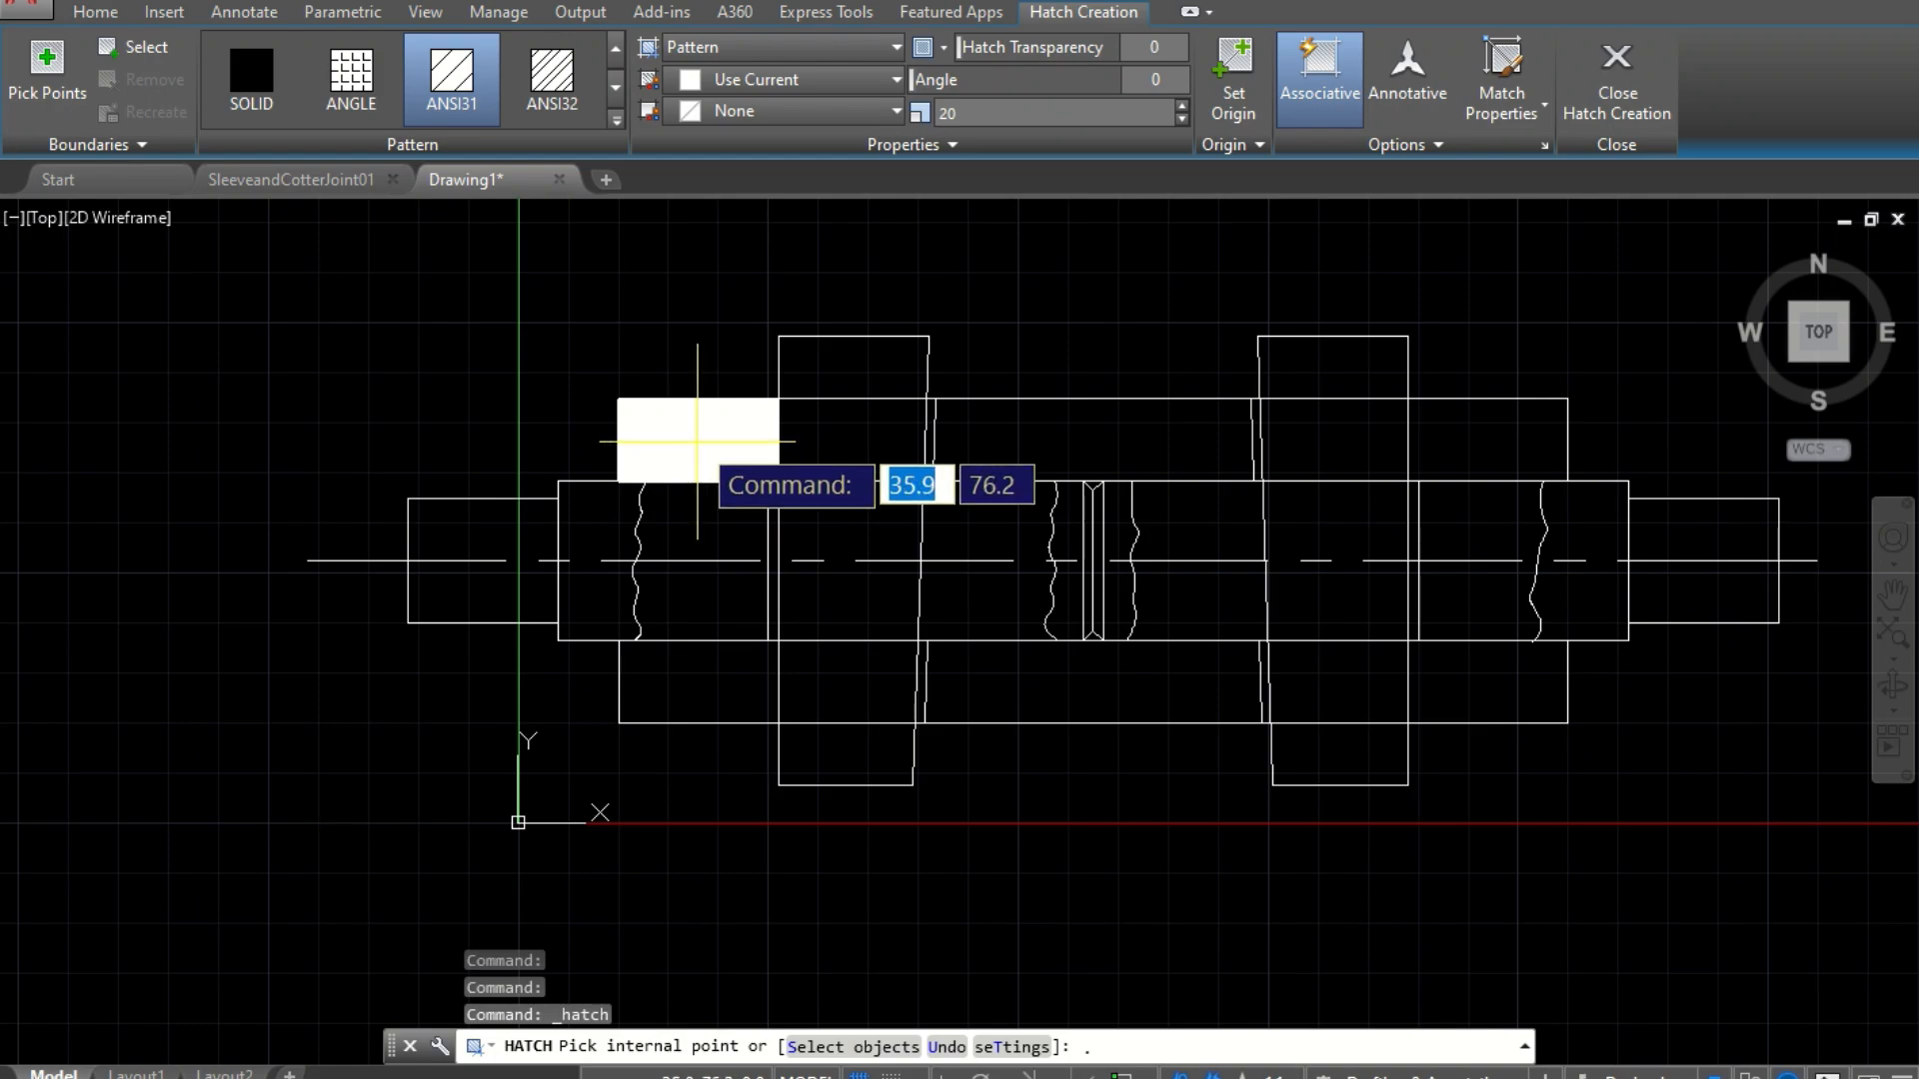
{"action": "scroll", "coordinate": [697, 441], "scroll_direction": "up", "scroll_amount": 5}
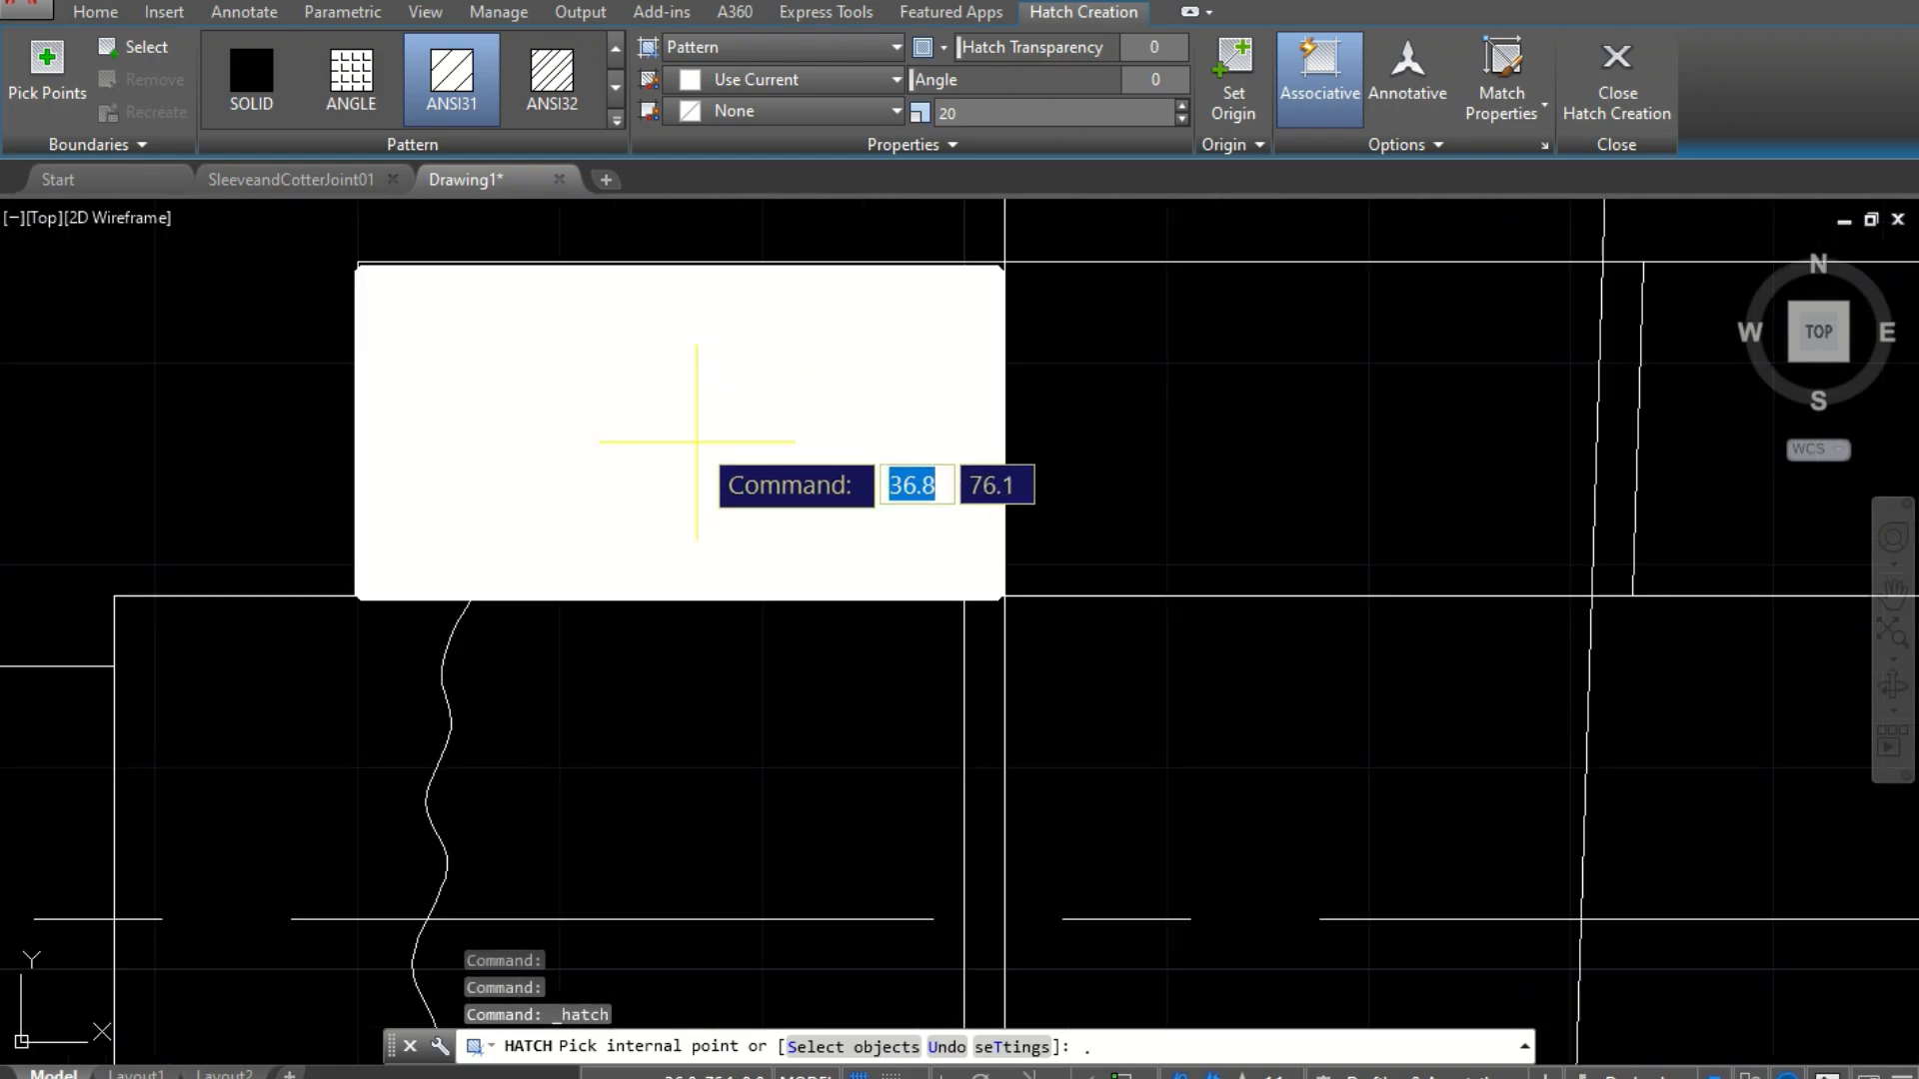
{"action": "scroll", "coordinate": [697, 441], "scroll_direction": "down", "scroll_amount": 4}
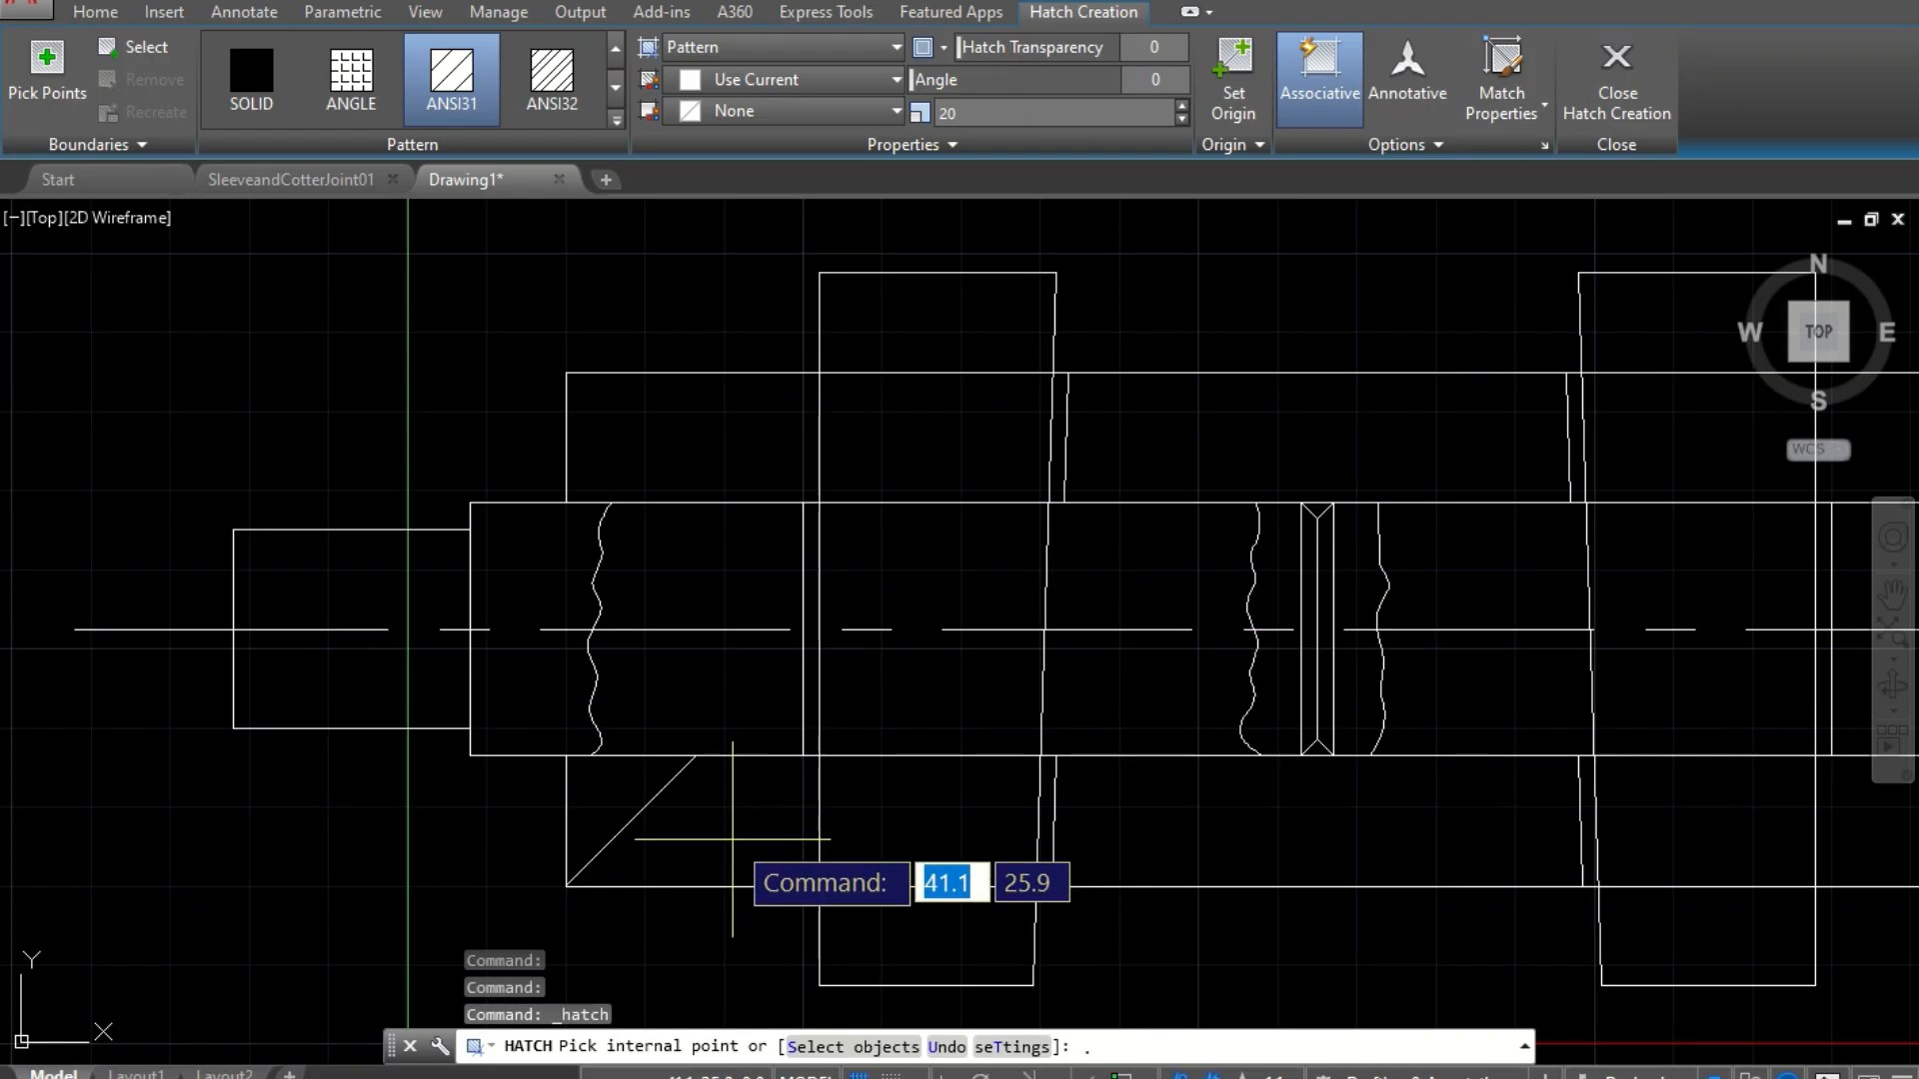
Step: Set the hatch scale to 1 and fill the sleeve's six upper and lower wall sections outside the cotter slots
{"action": "left_click", "coordinate": [954, 107]}
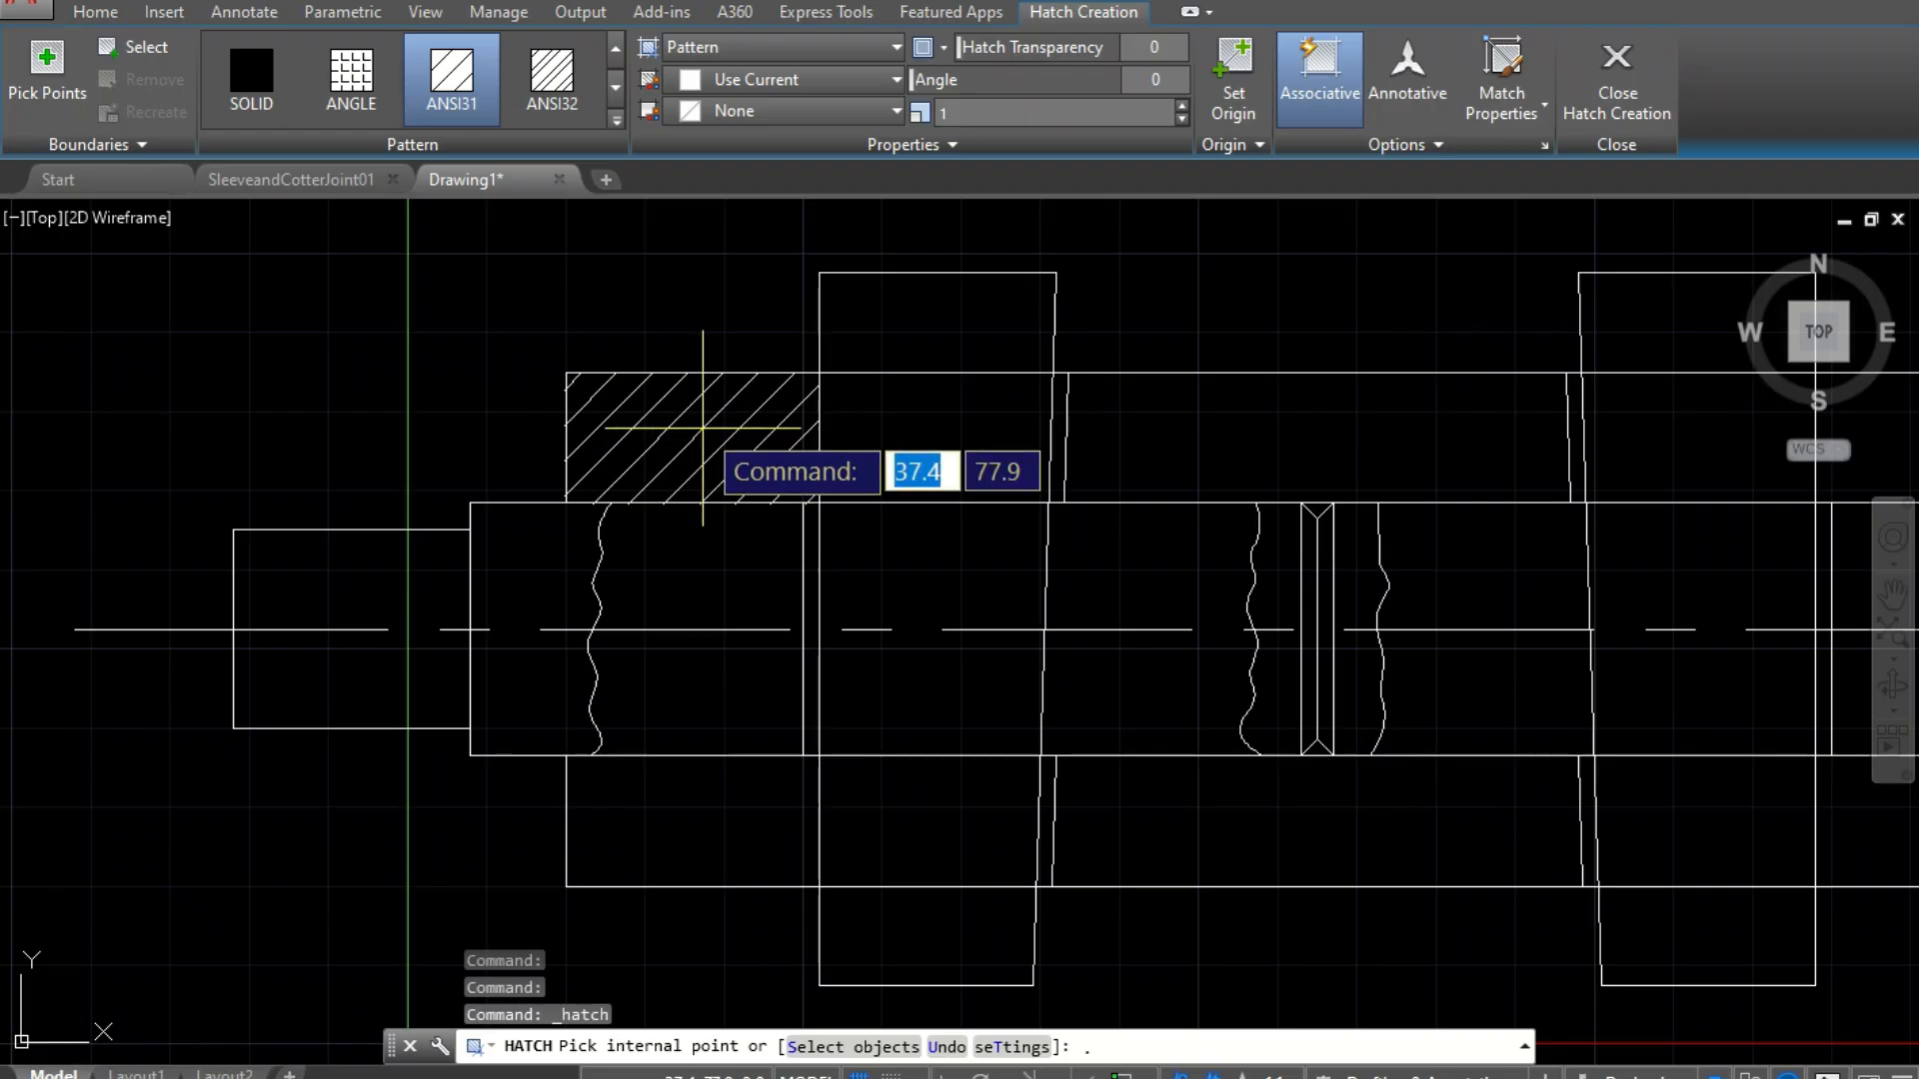
{"action": "key", "text": "Return"}
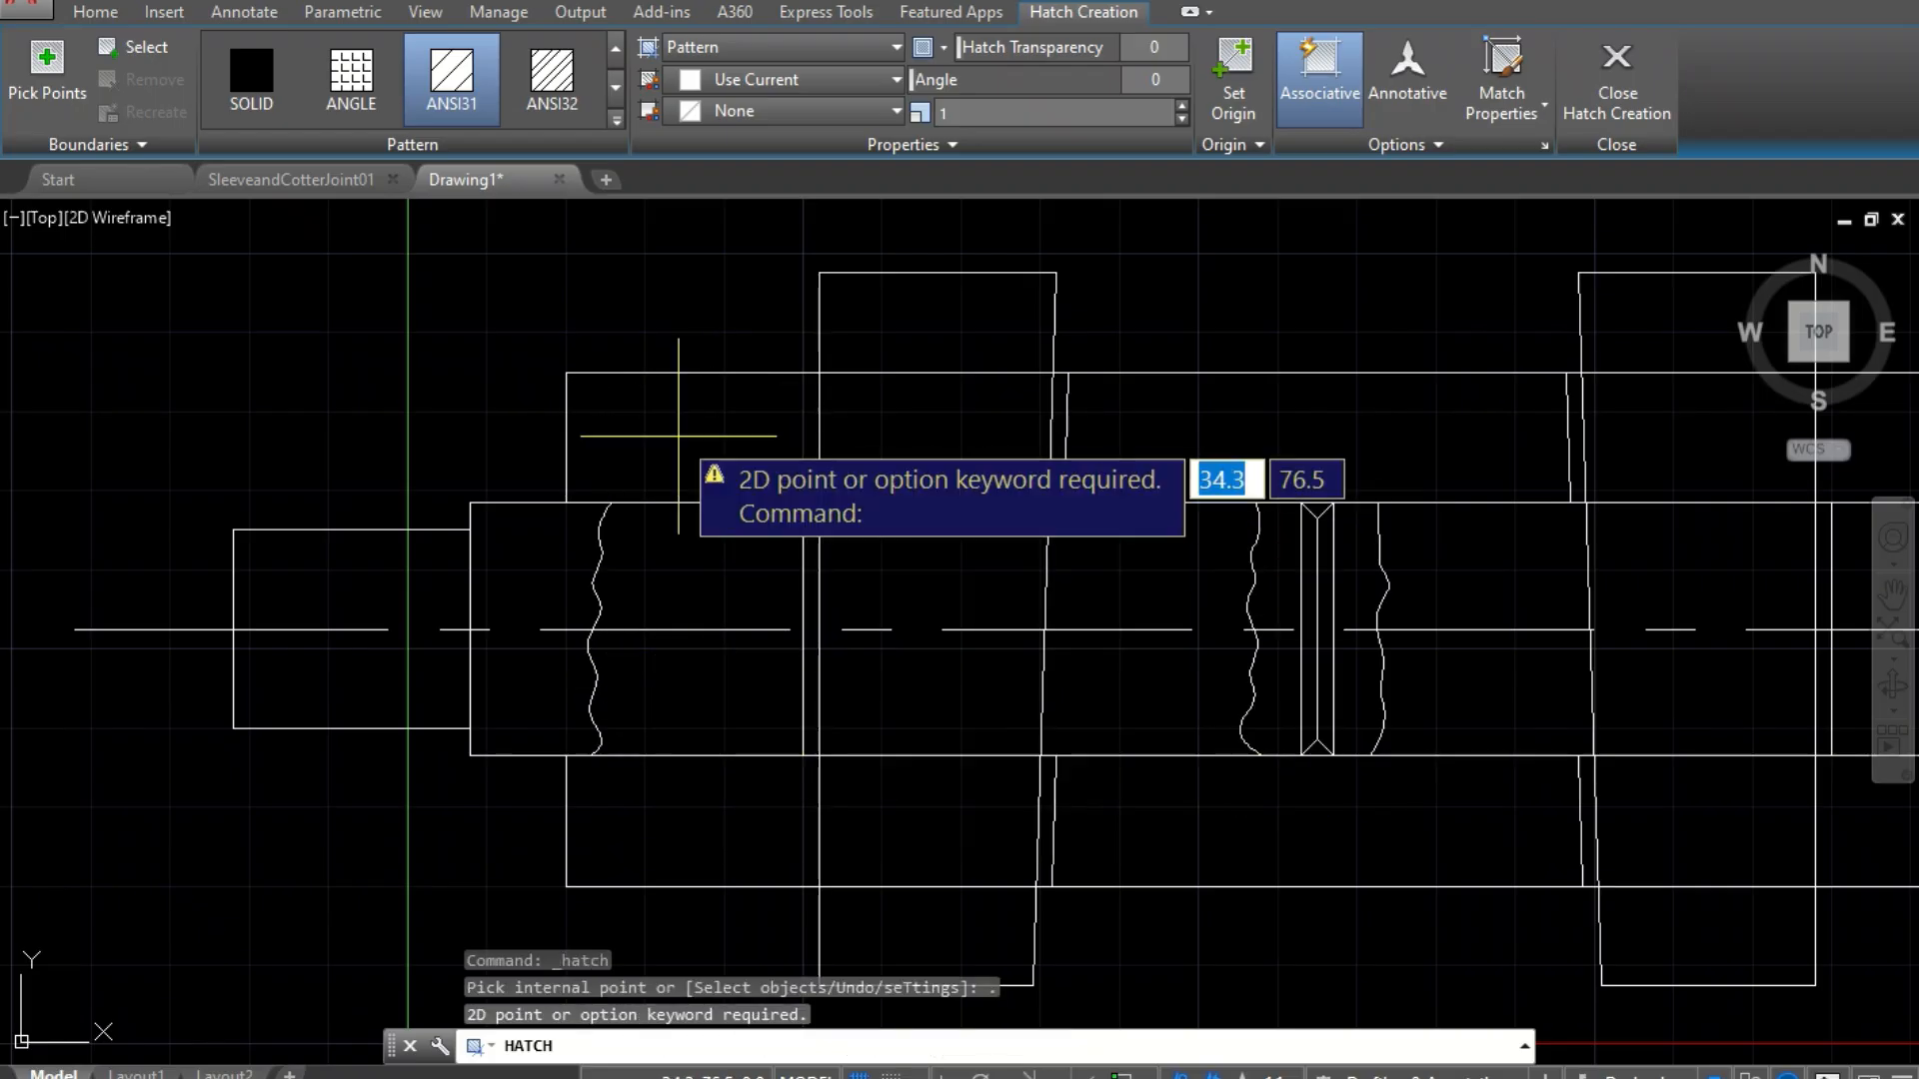
{"action": "left_click", "coordinate": [676, 424]}
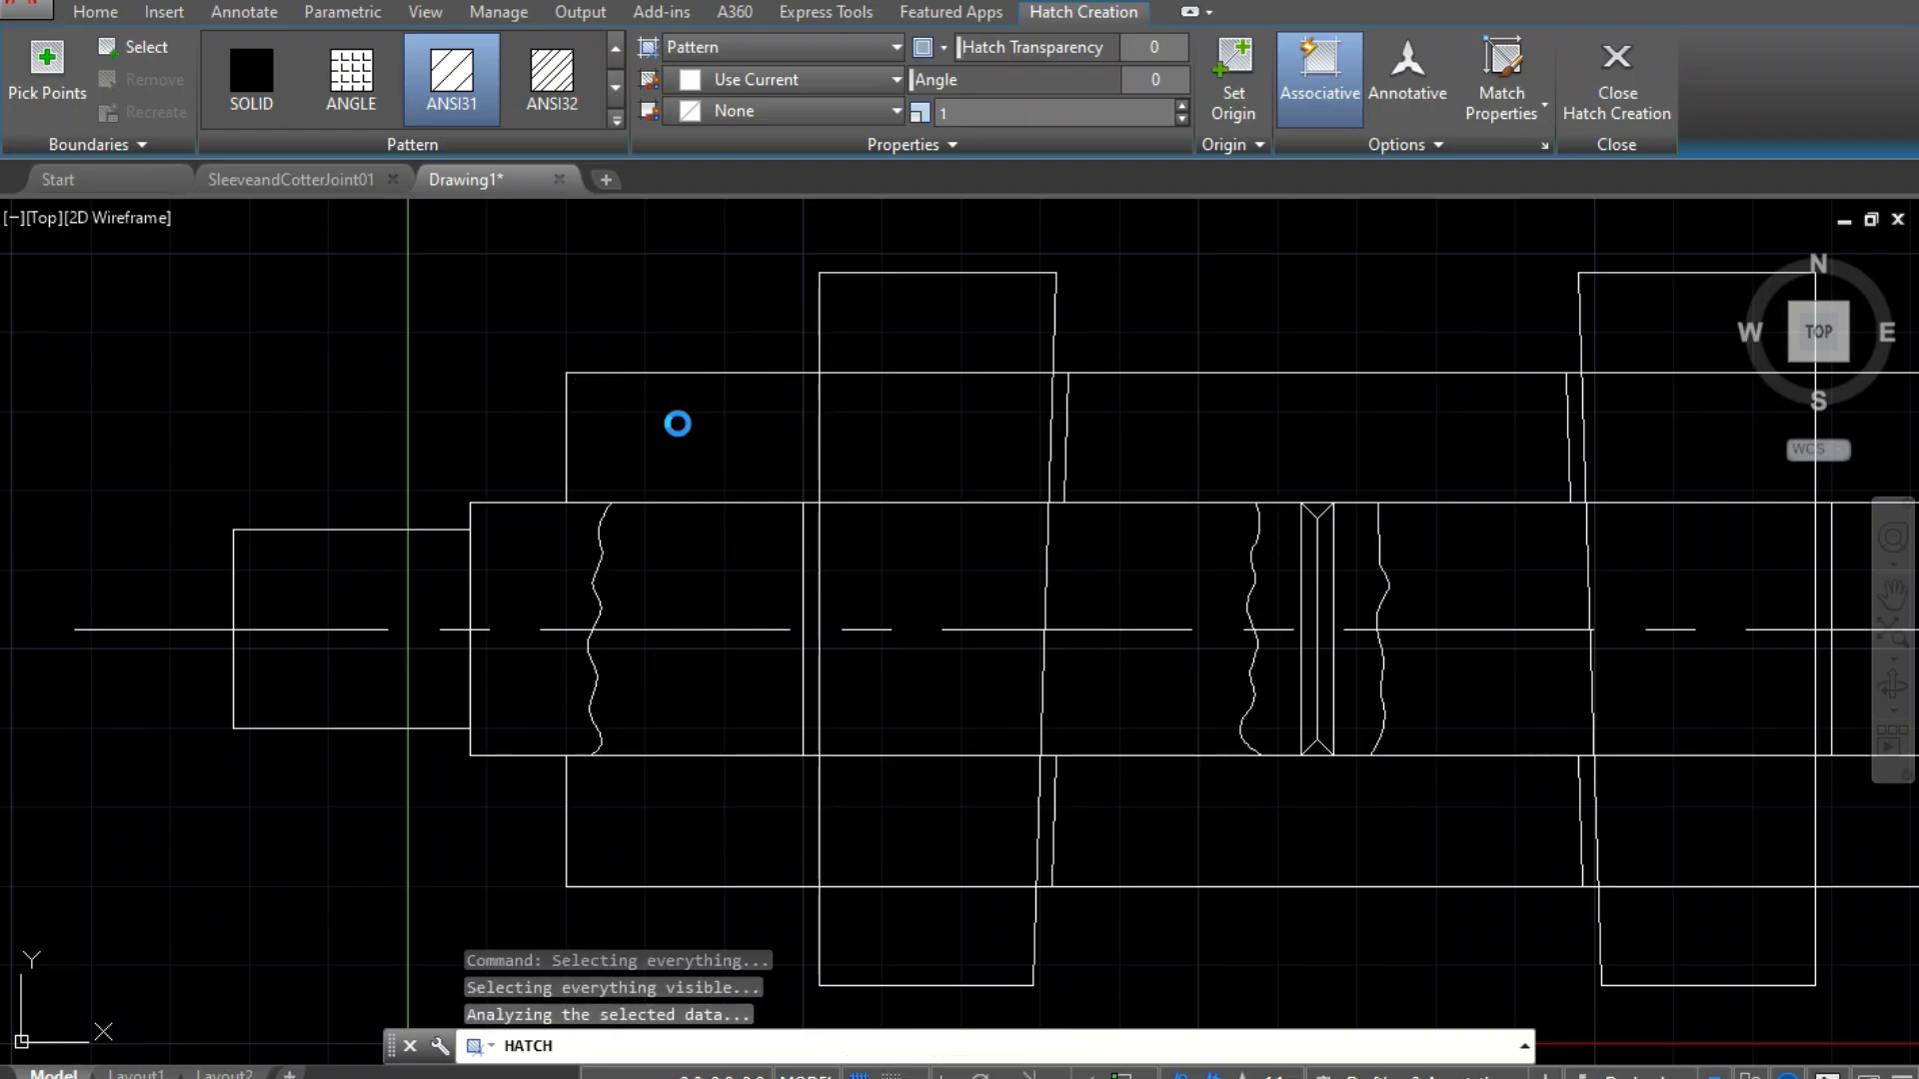
{"action": "left_click", "coordinate": [690, 820]}
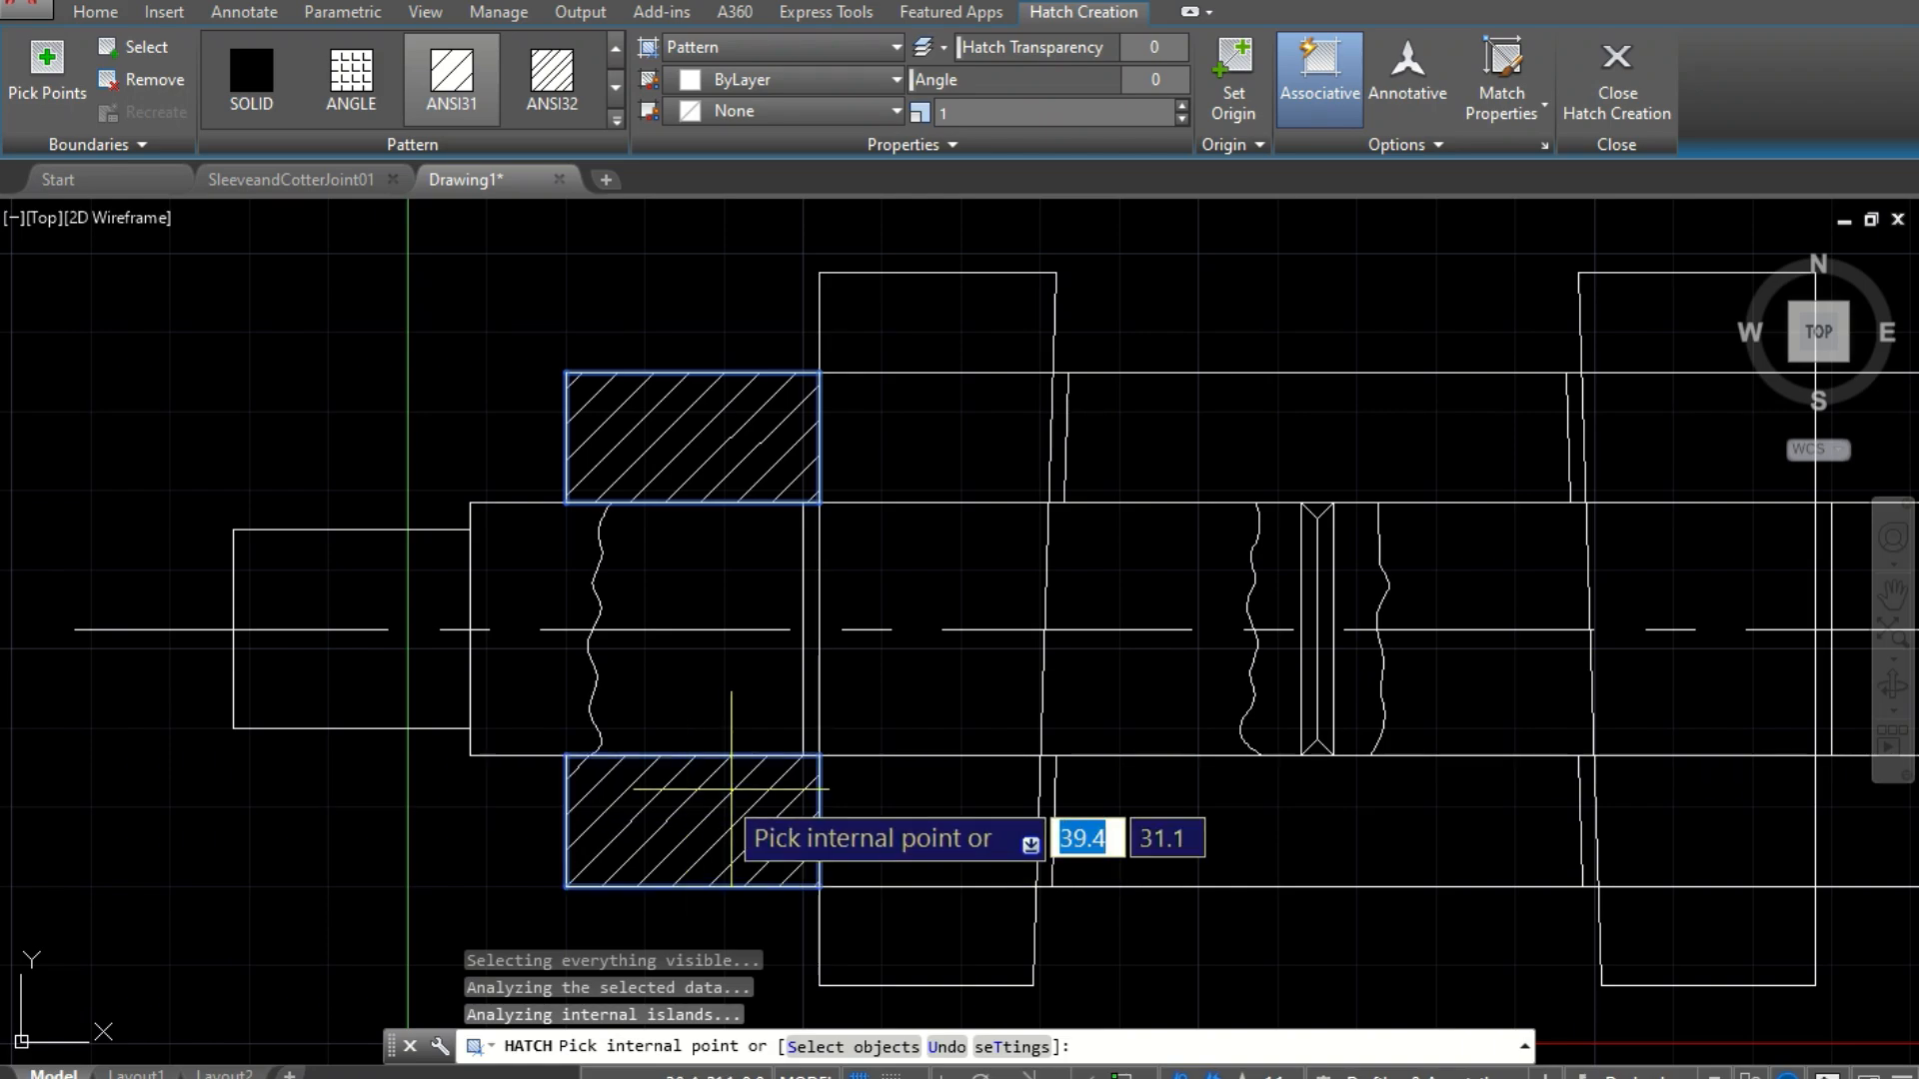
{"action": "left_click", "coordinate": [1210, 417]}
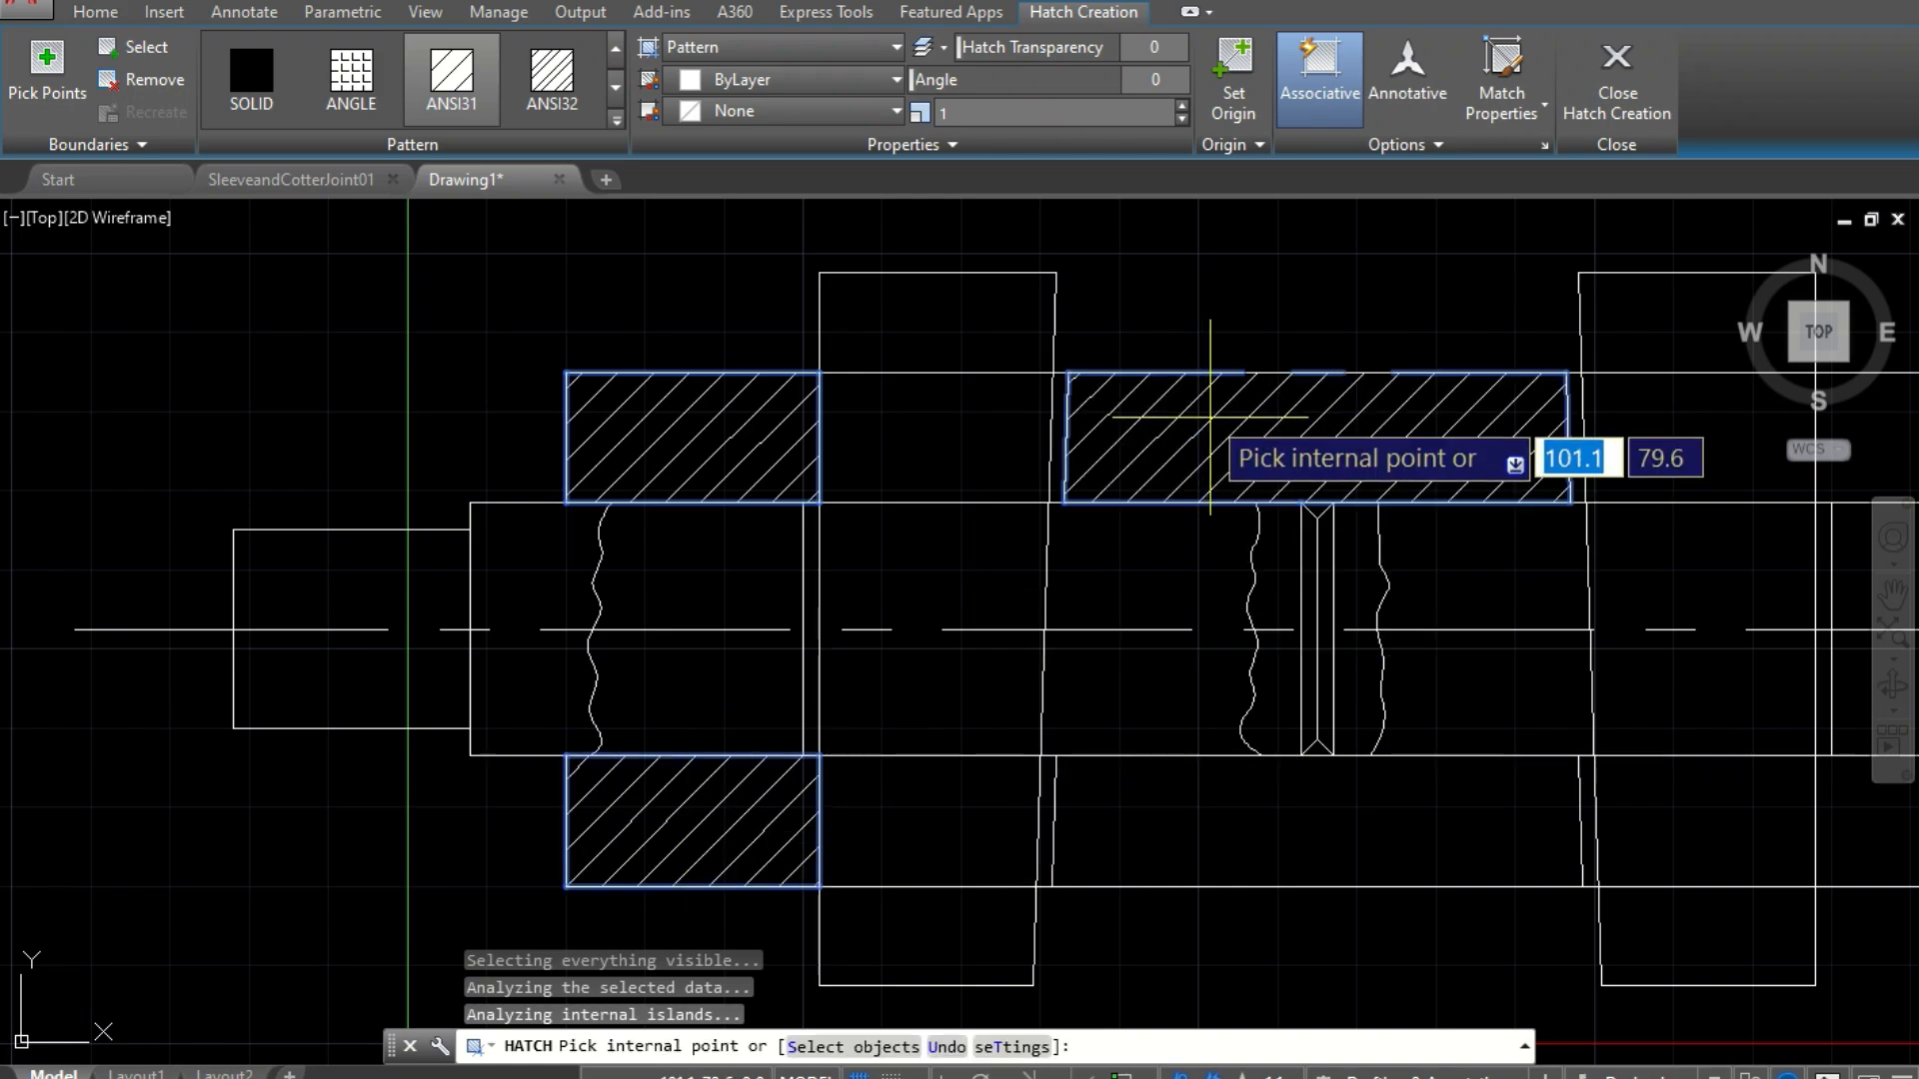
{"action": "left_click", "coordinate": [1278, 820]}
{"action": "scroll", "coordinate": [747, 330], "scroll_direction": "down", "scroll_amount": 2}
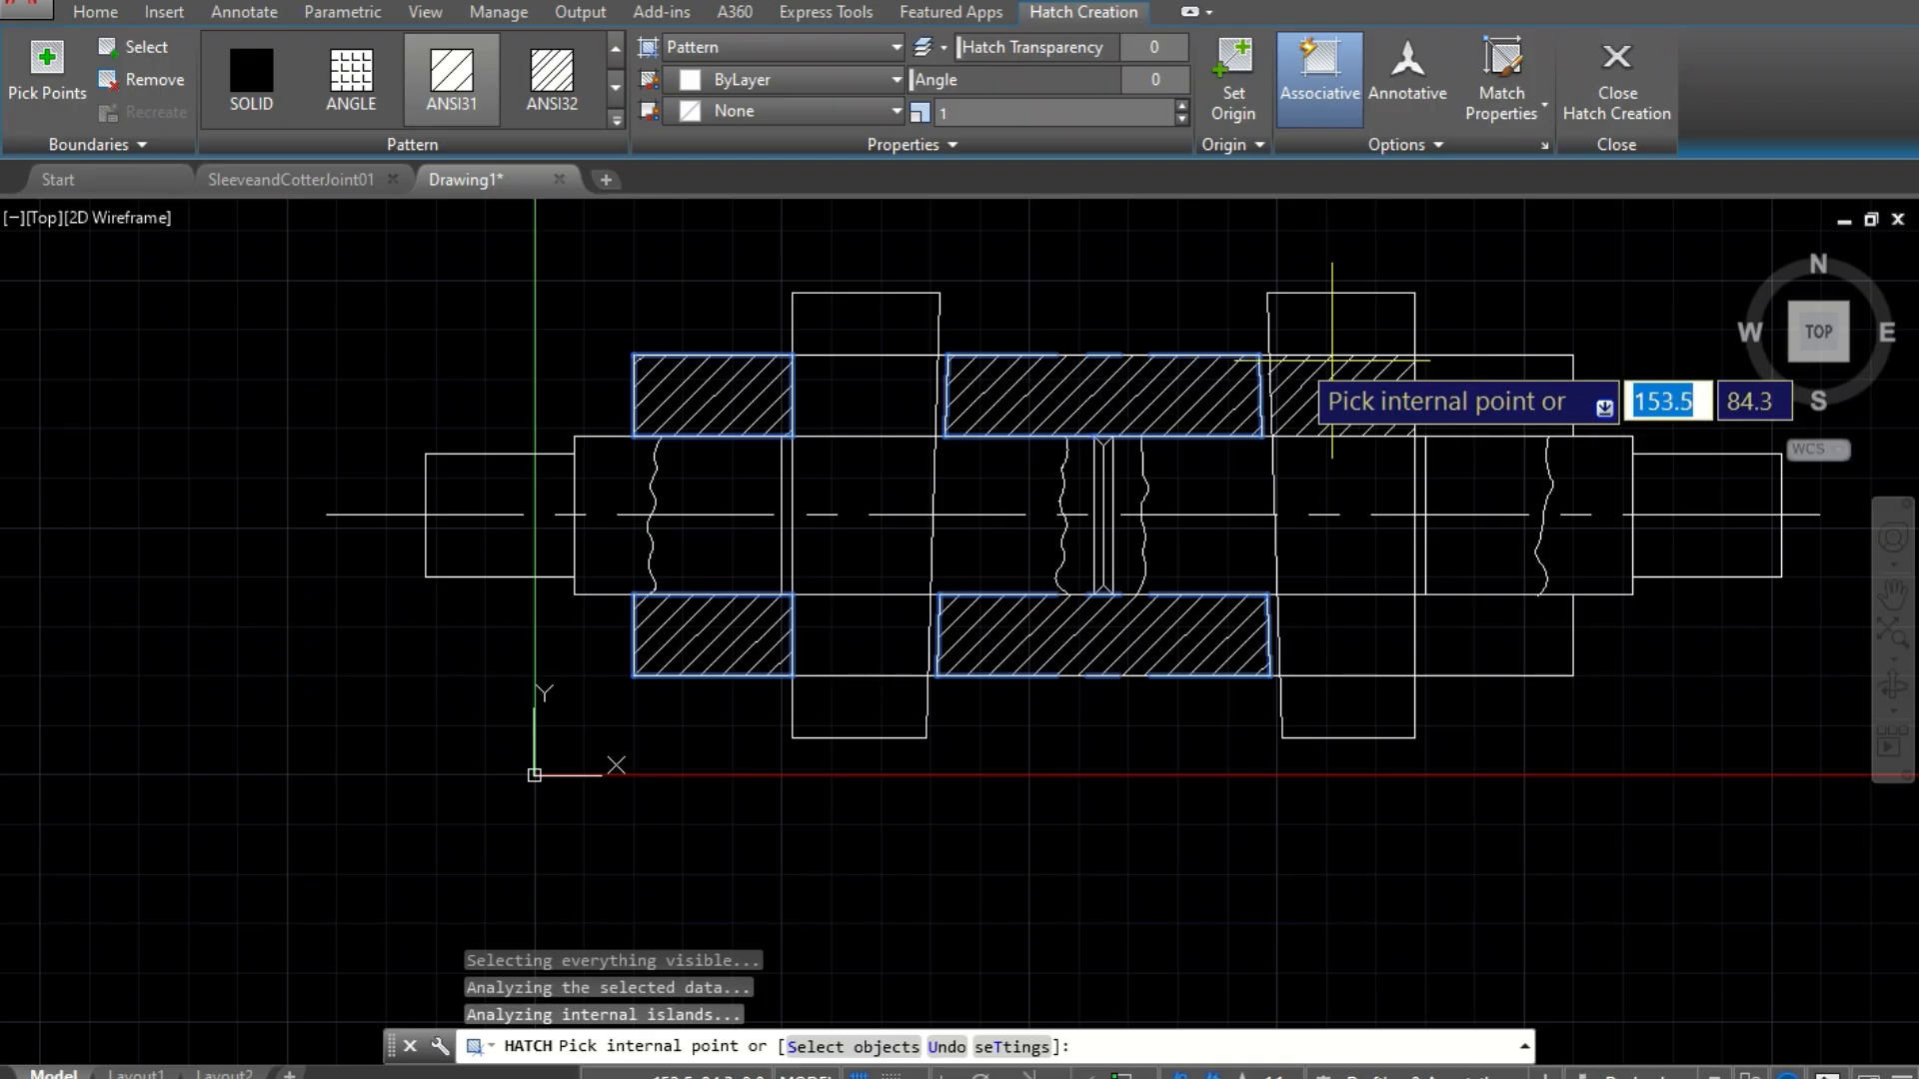
{"action": "scroll", "coordinate": [1575, 412], "scroll_direction": "up", "scroll_amount": 2}
{"action": "left_click", "coordinate": [1501, 407]}
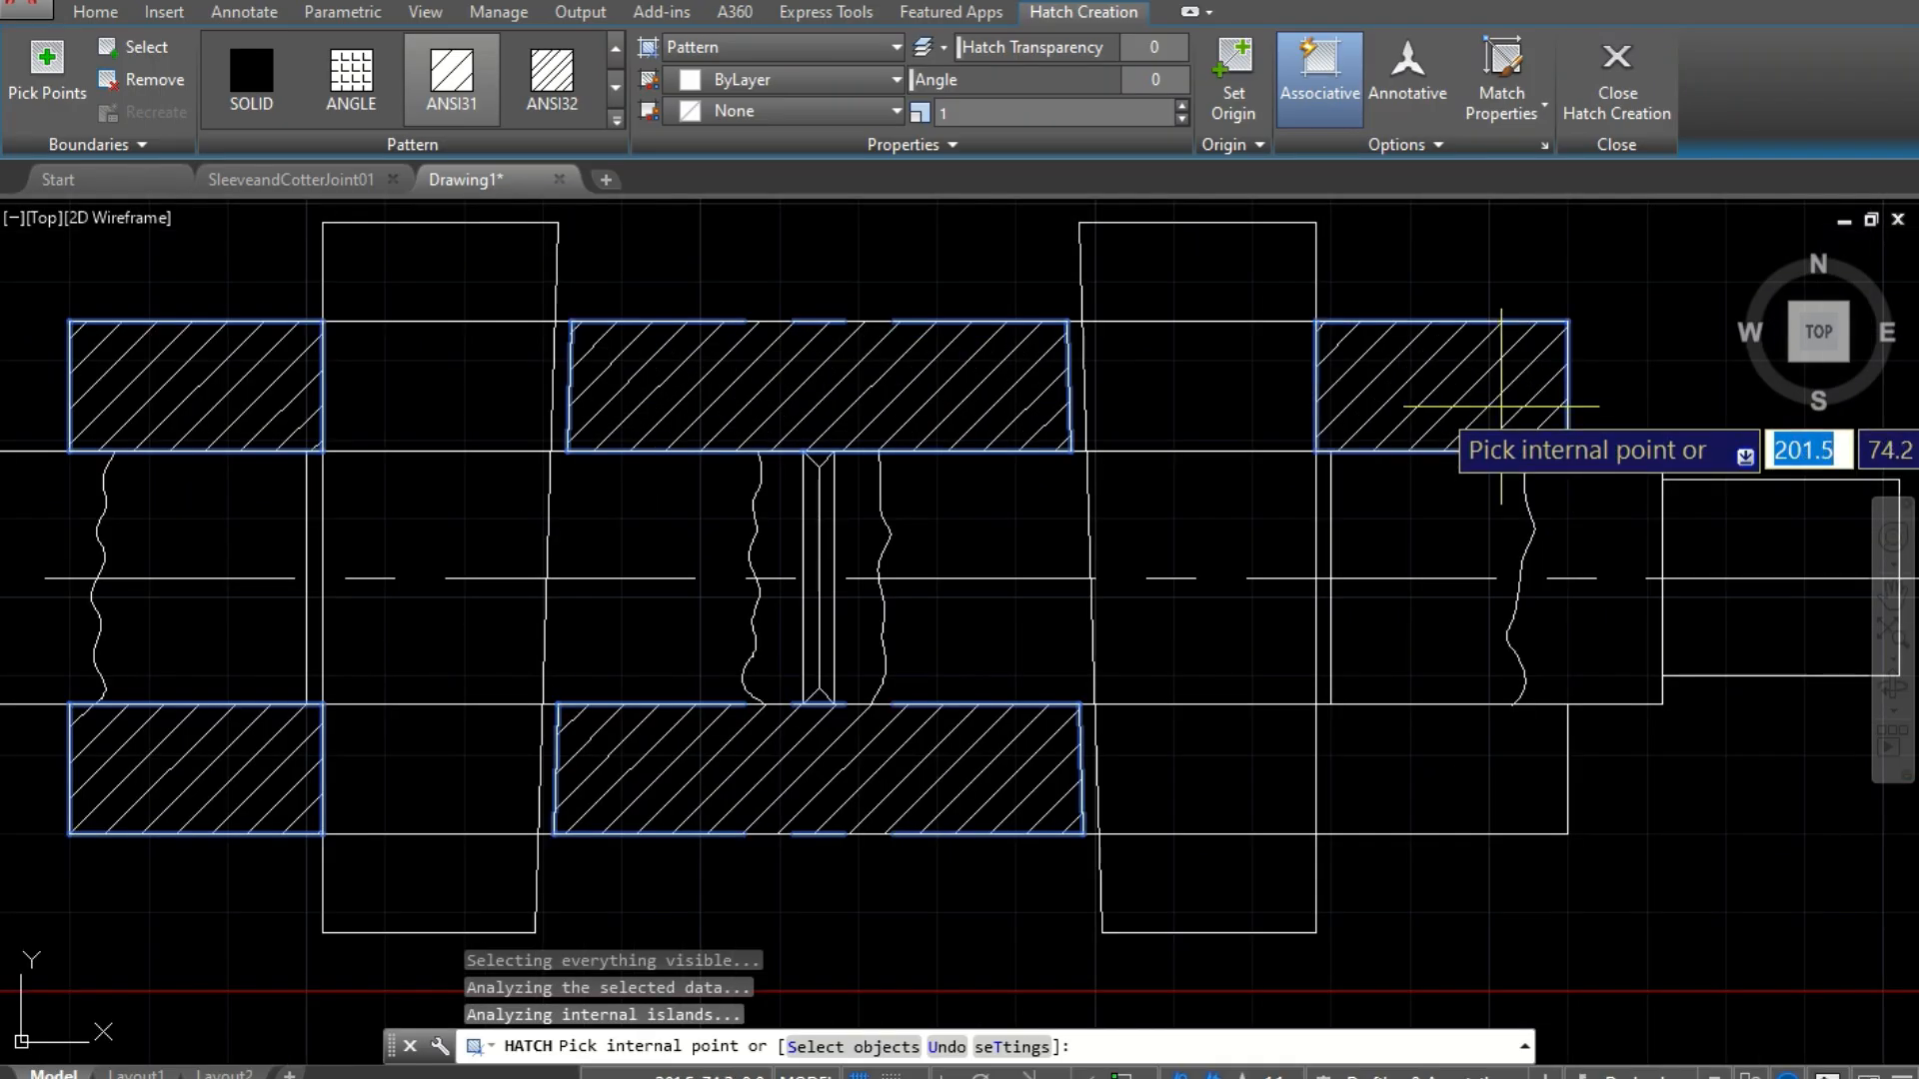
{"action": "left_click", "coordinate": [1466, 757]}
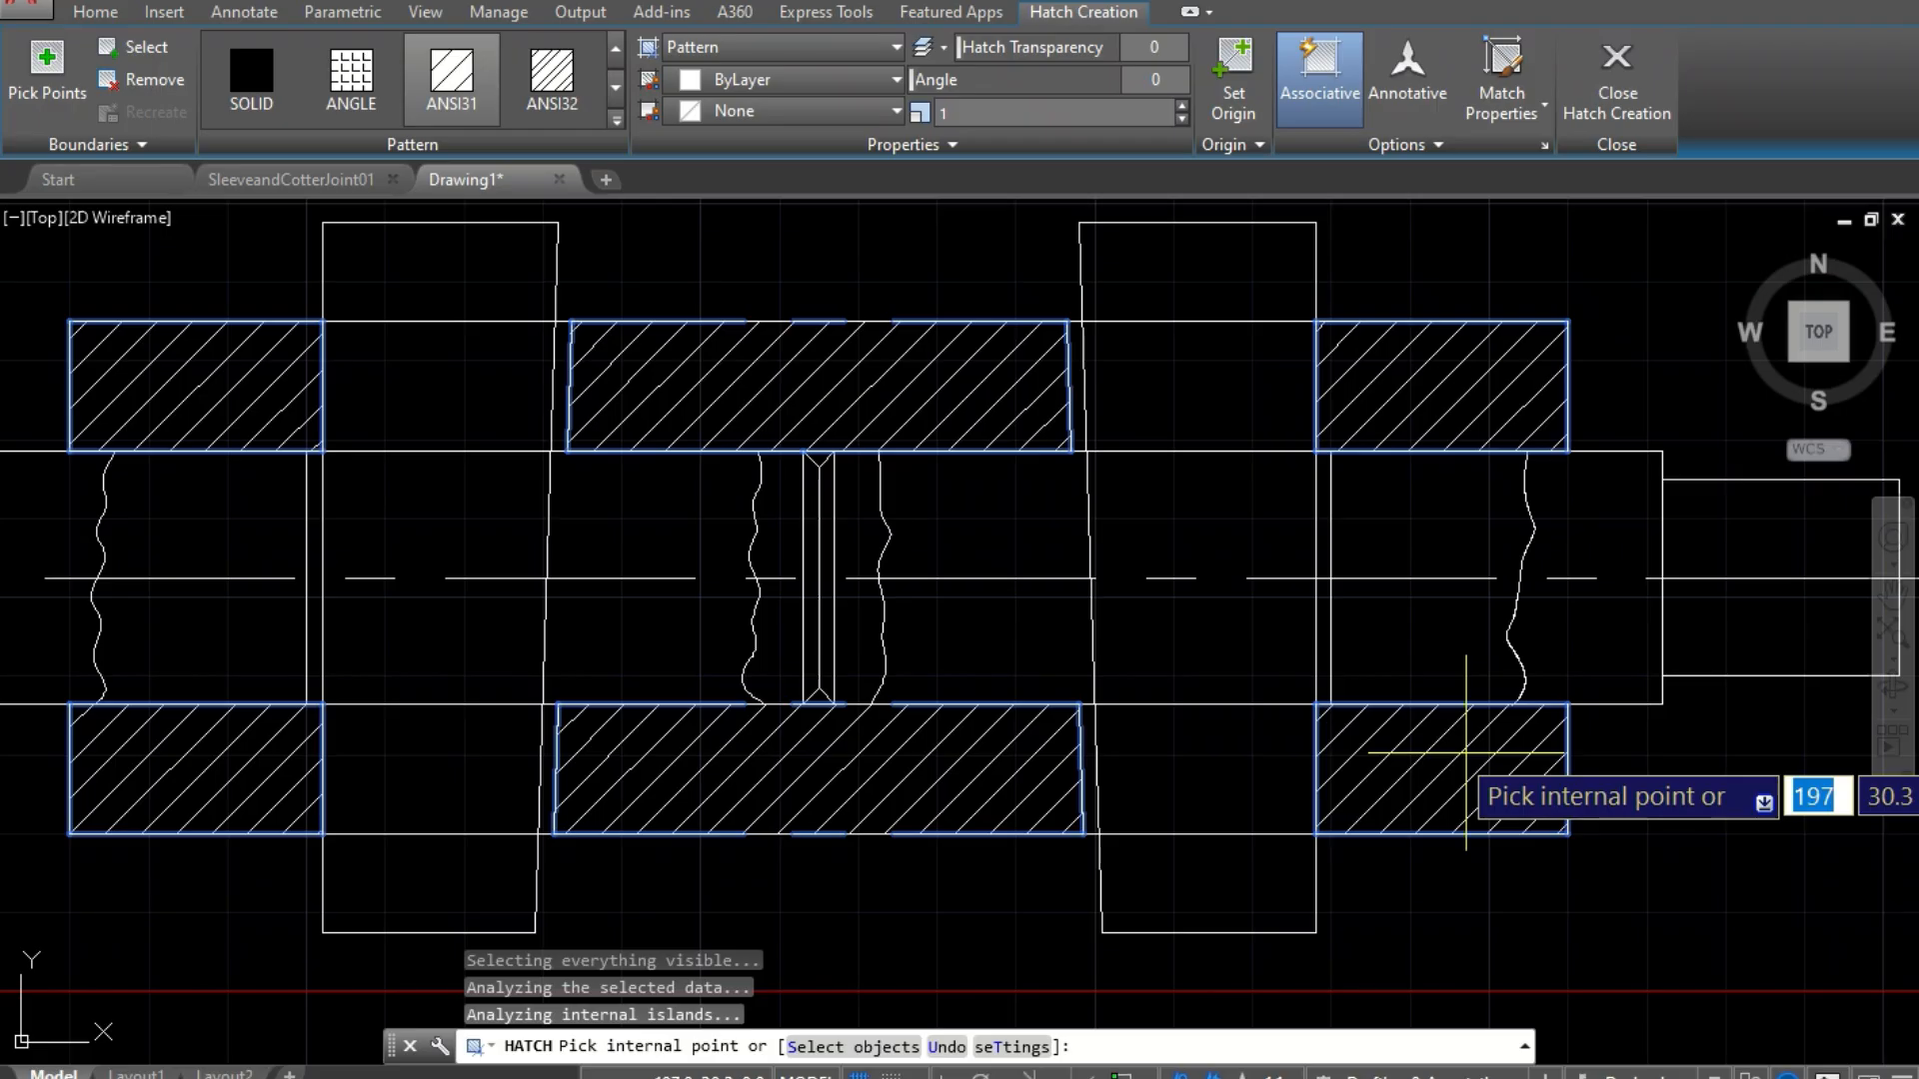
Step: Set the sleeve hatch's angle to 90 and finish the hatch
{"action": "left_click", "coordinate": [1160, 81]}
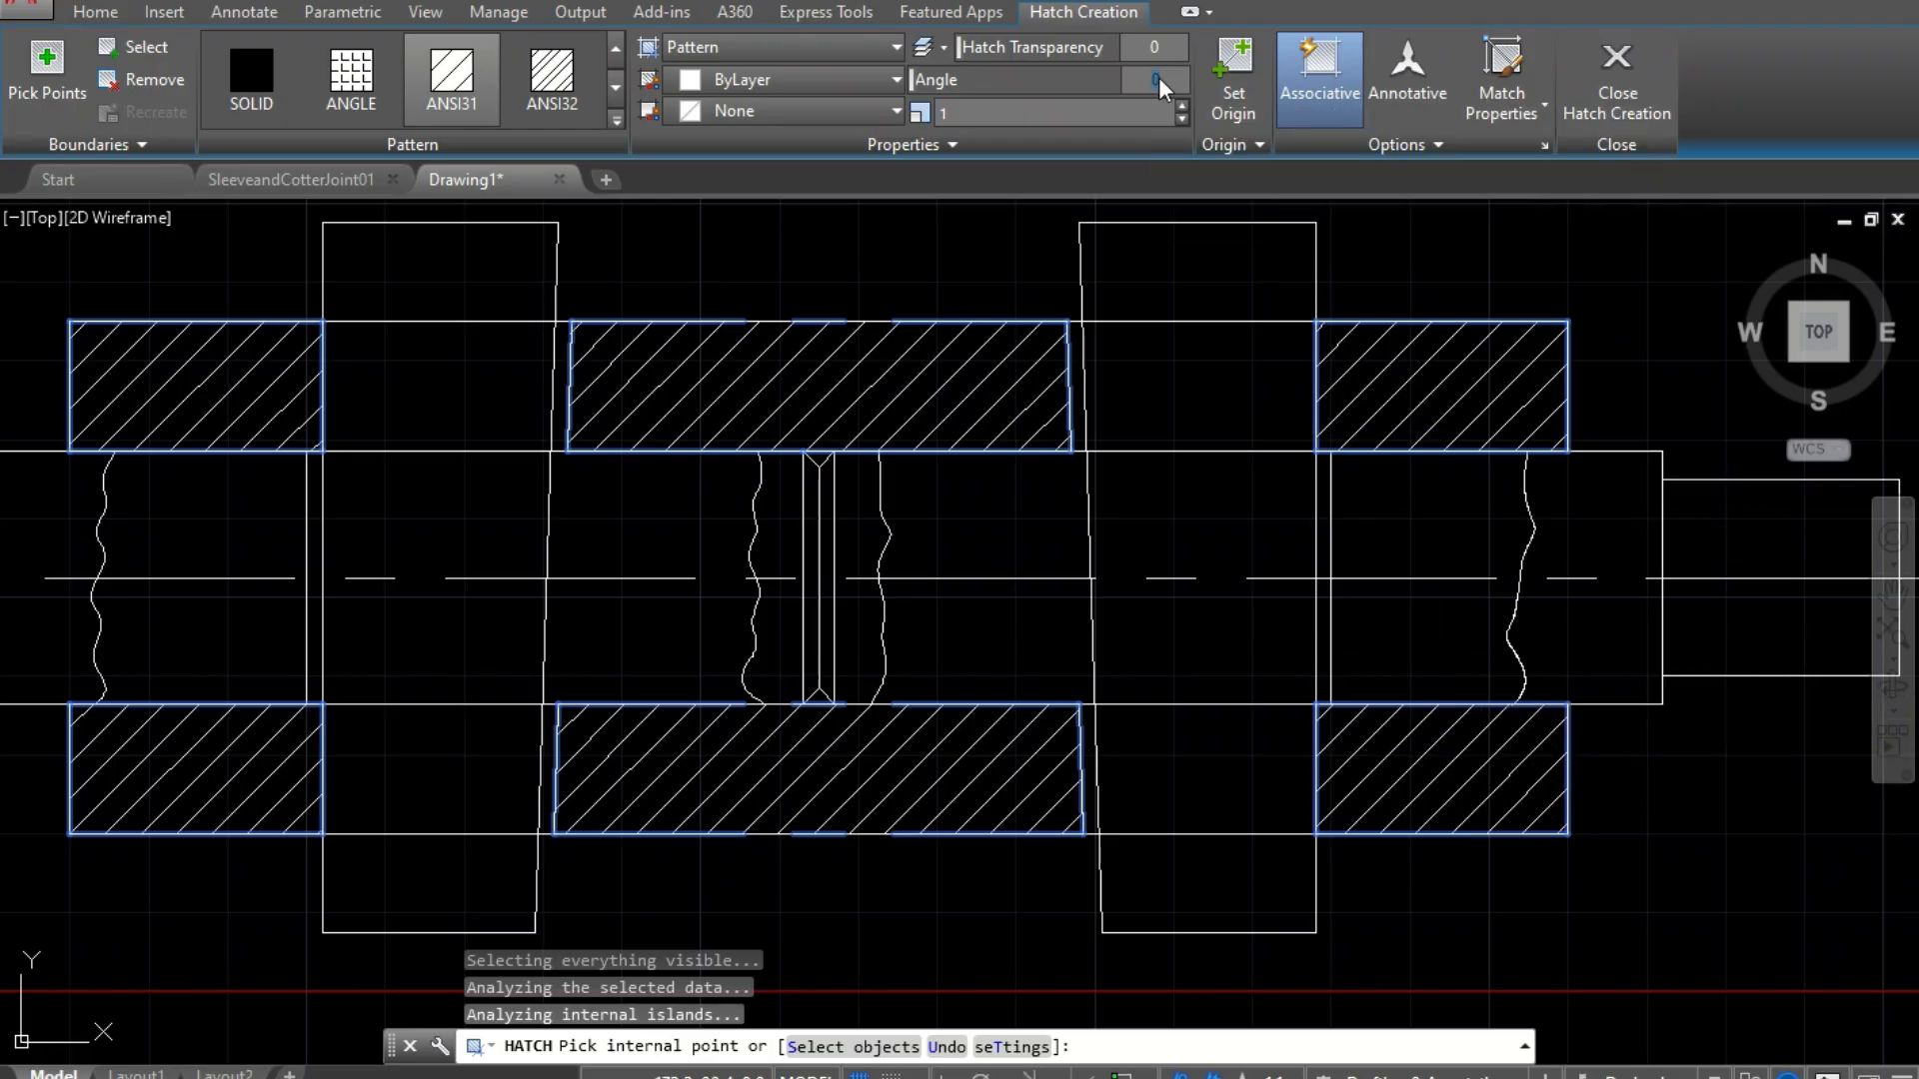
{"action": "key", "text": "Return"}
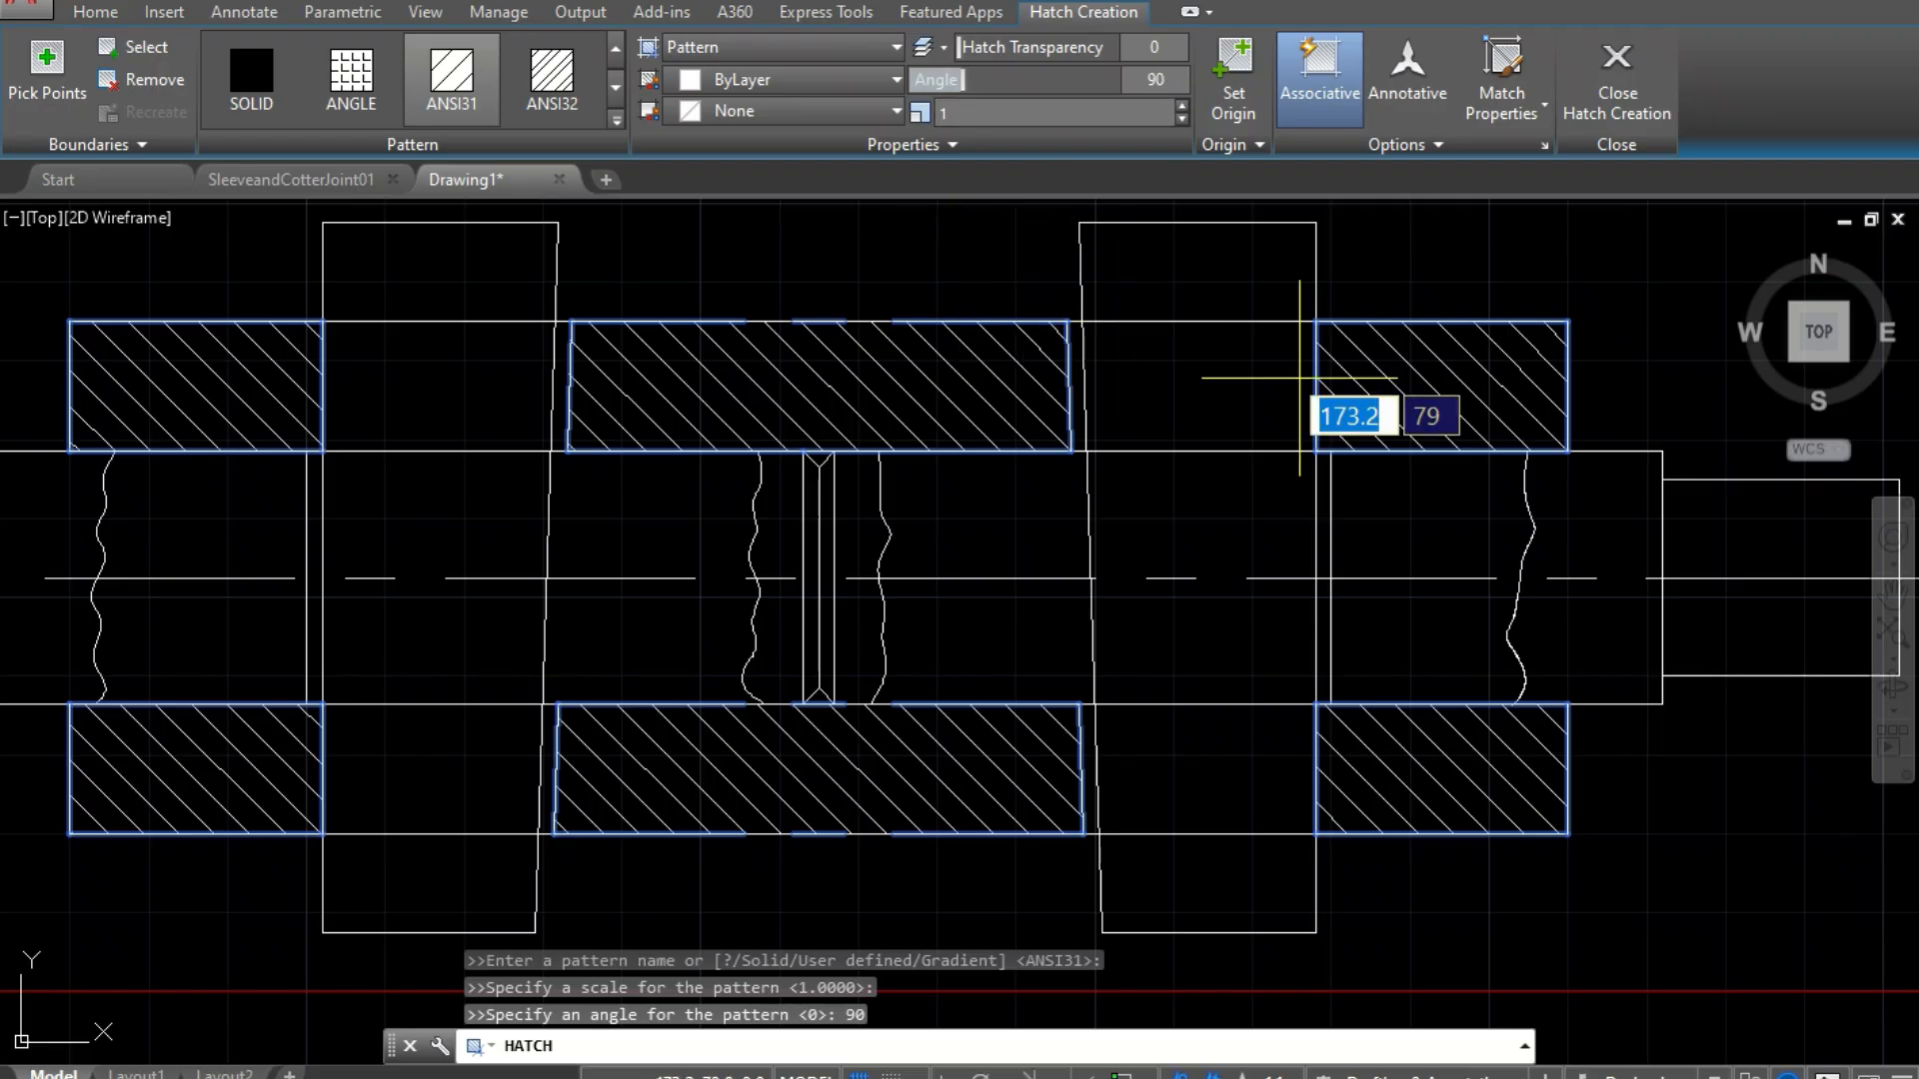
{"action": "scroll", "coordinate": [1411, 431], "scroll_direction": "up", "scroll_amount": 5}
{"action": "scroll", "coordinate": [1406, 436], "scroll_direction": "down", "scroll_amount": 5}
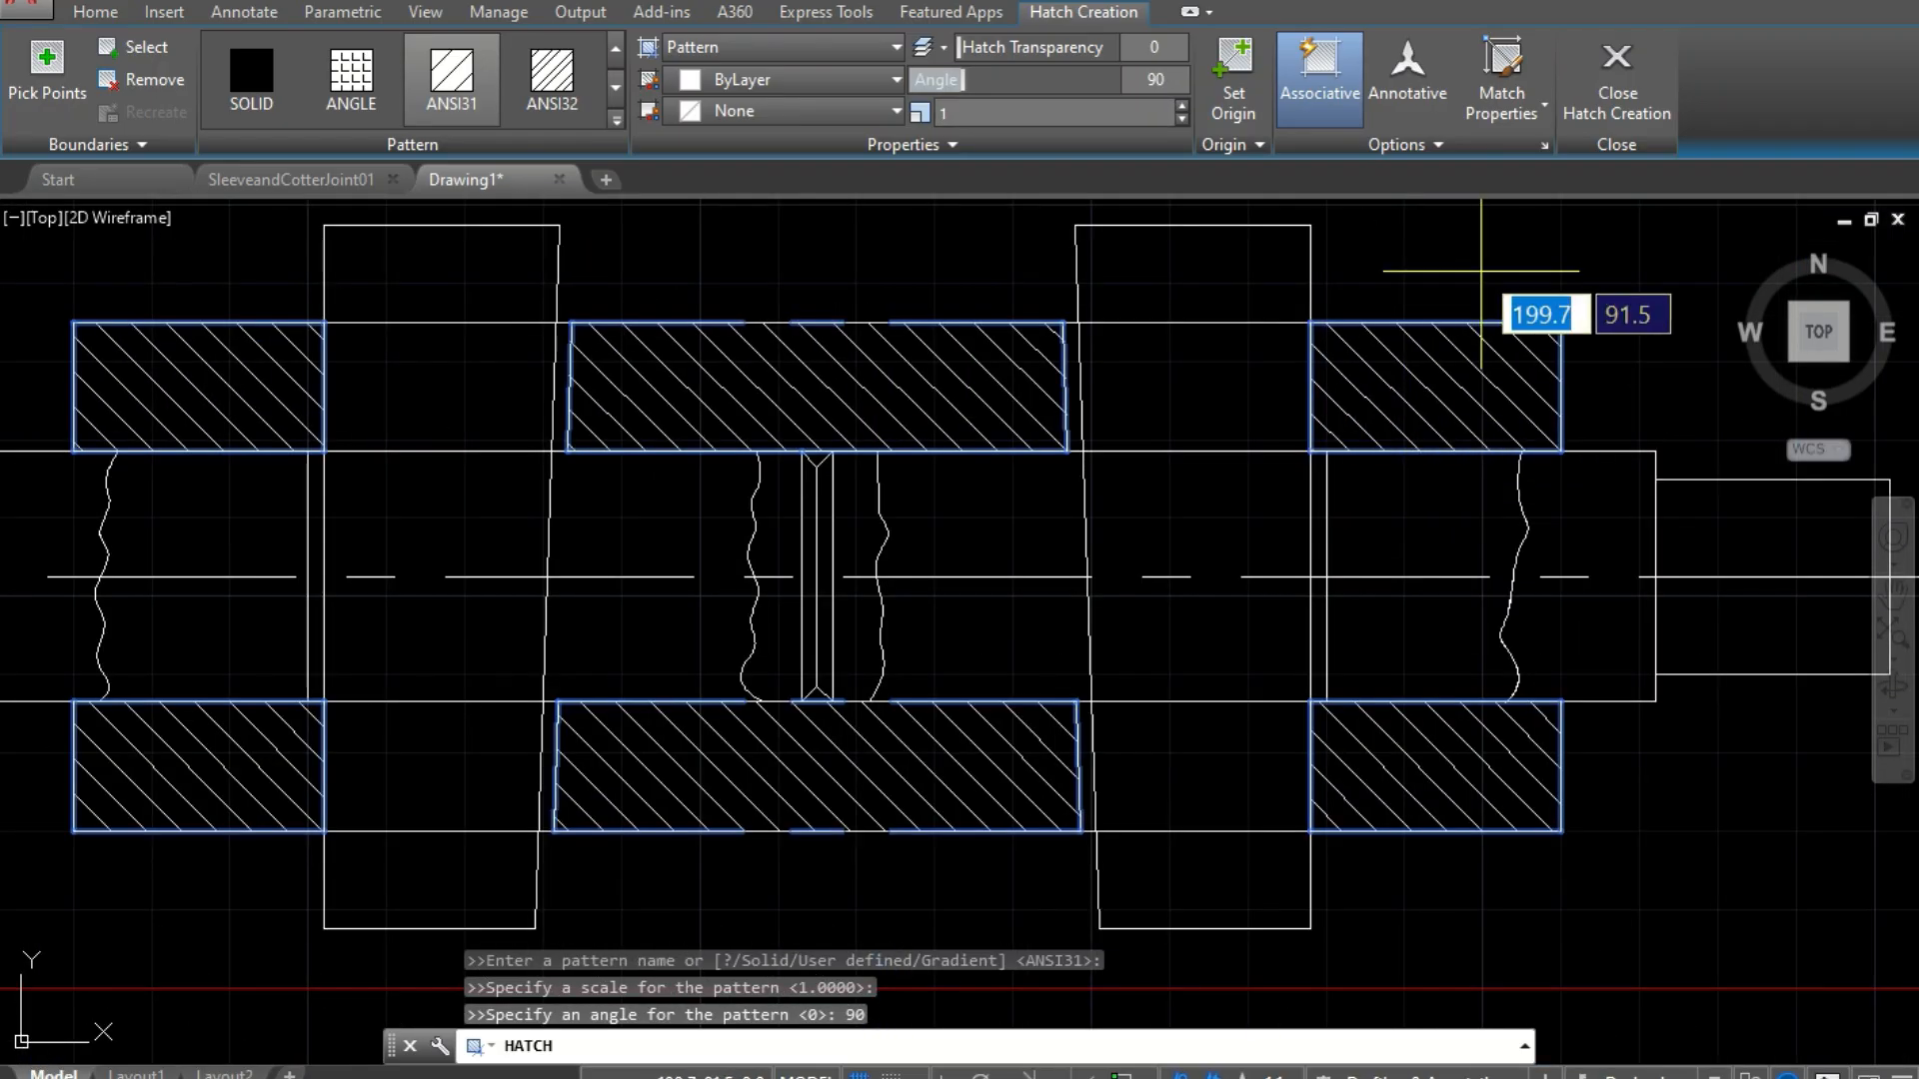
{"action": "key", "text": "Return"}
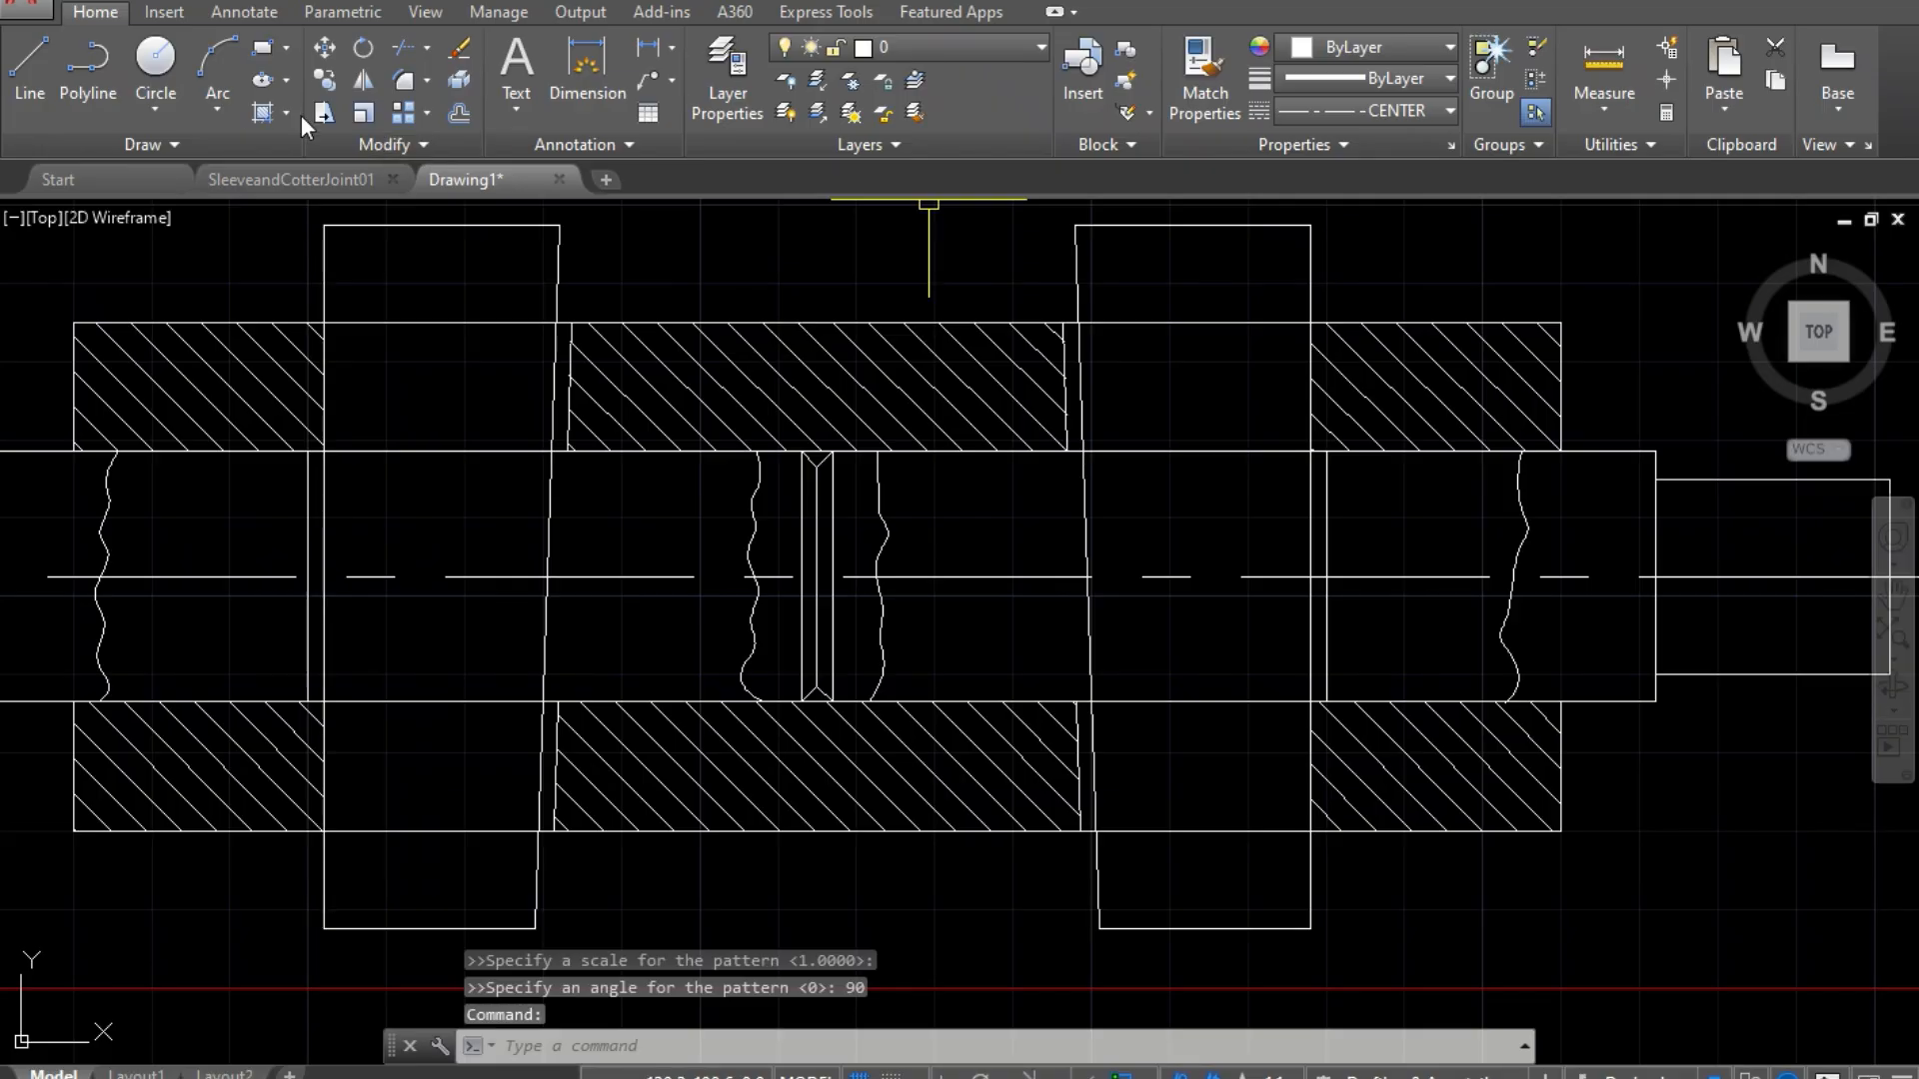
Step: Hatch the left rod with ANSI31 at angle 0 and scale 1, between its break lines and the cotter slot, above and below the centerline
{"action": "left_click", "coordinate": [262, 114]}
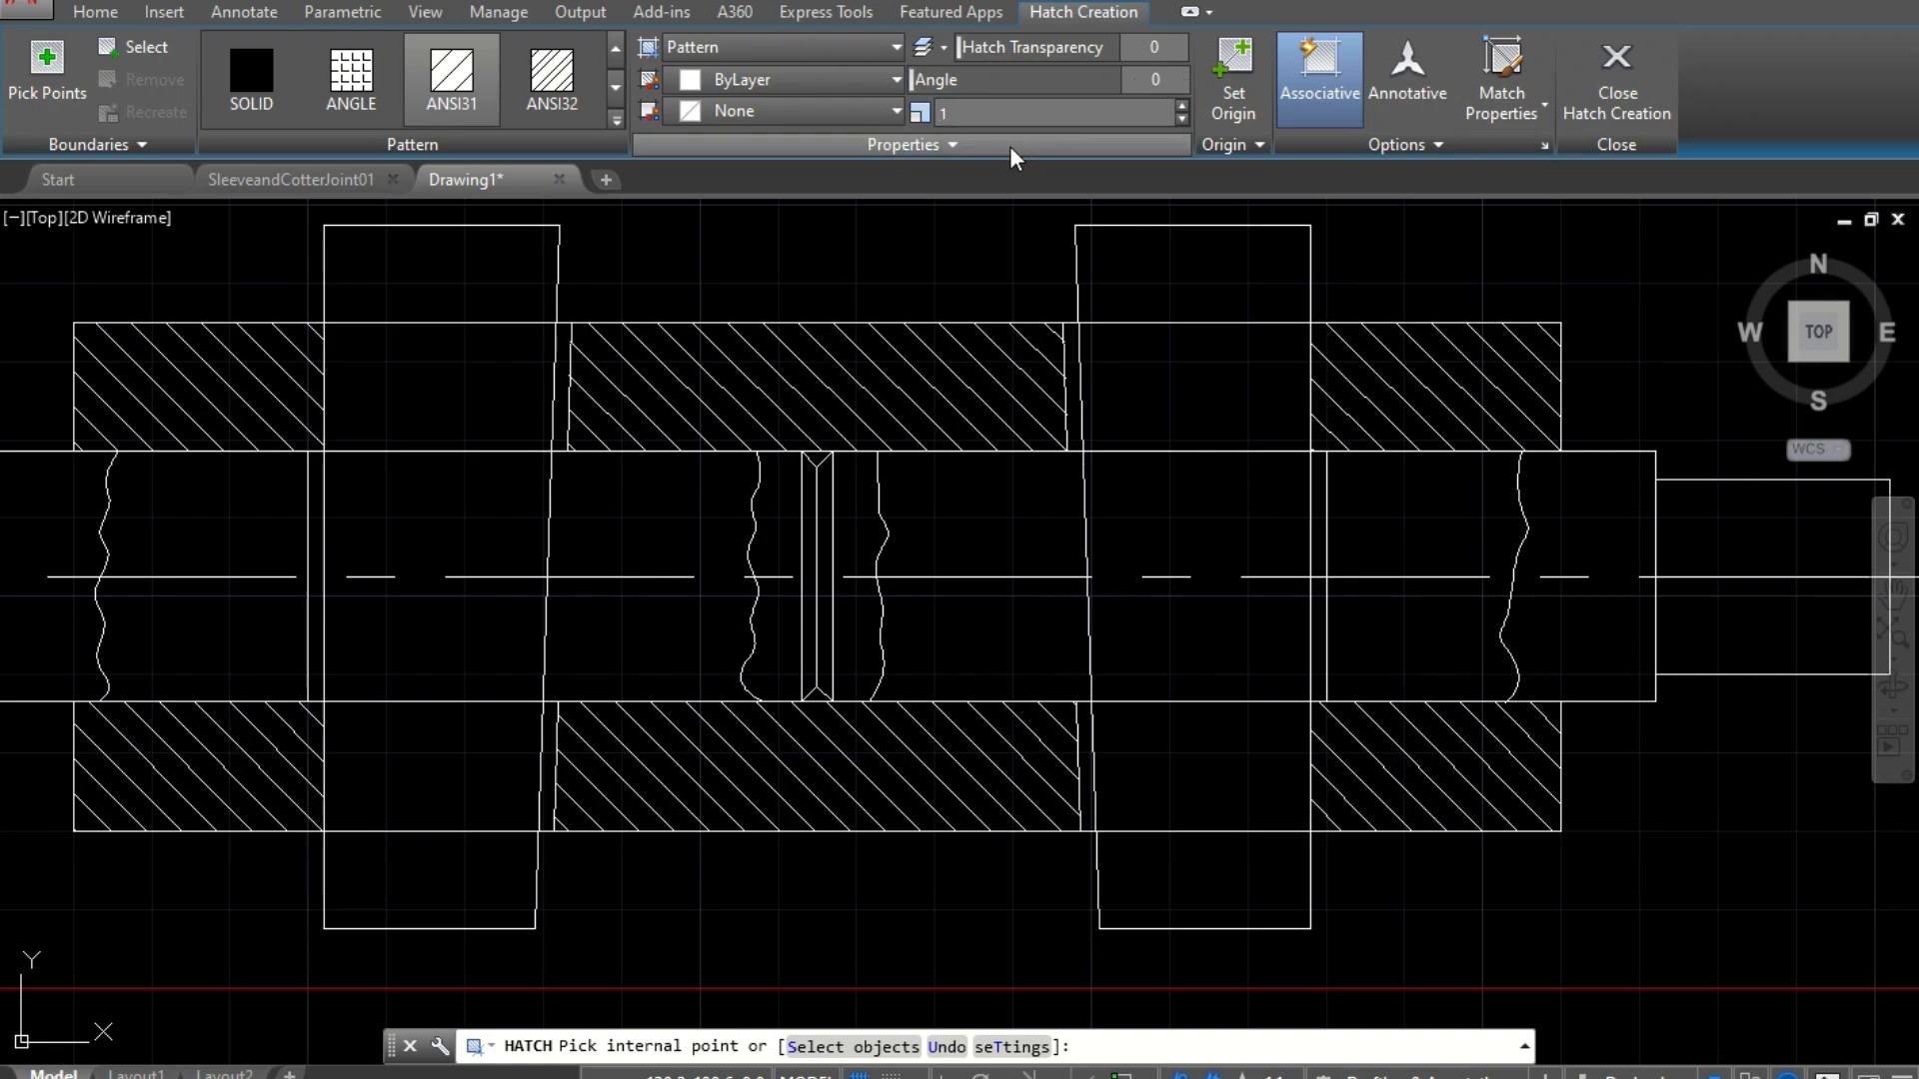
{"action": "left_click", "coordinate": [171, 529]}
{"action": "left_click", "coordinate": [171, 619]}
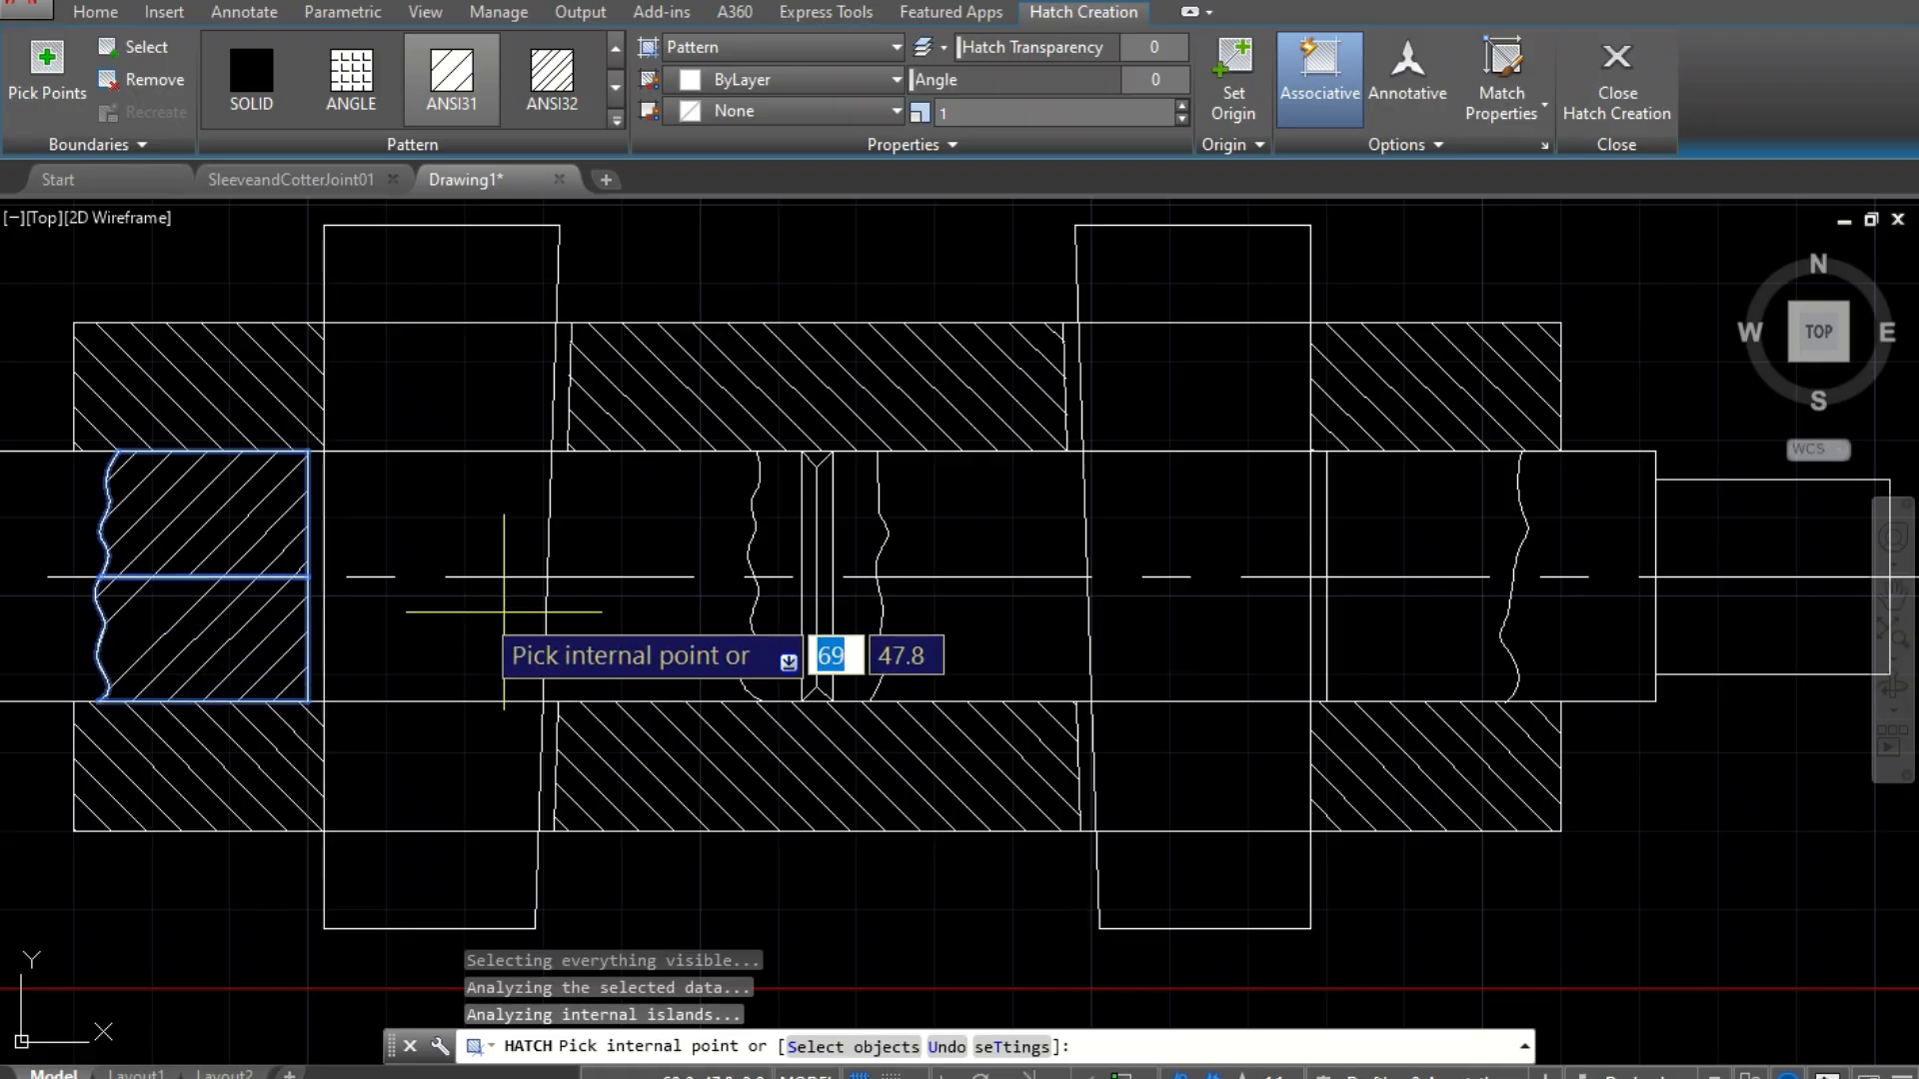
{"action": "left_click", "coordinate": [600, 534]}
{"action": "left_click", "coordinate": [600, 615]}
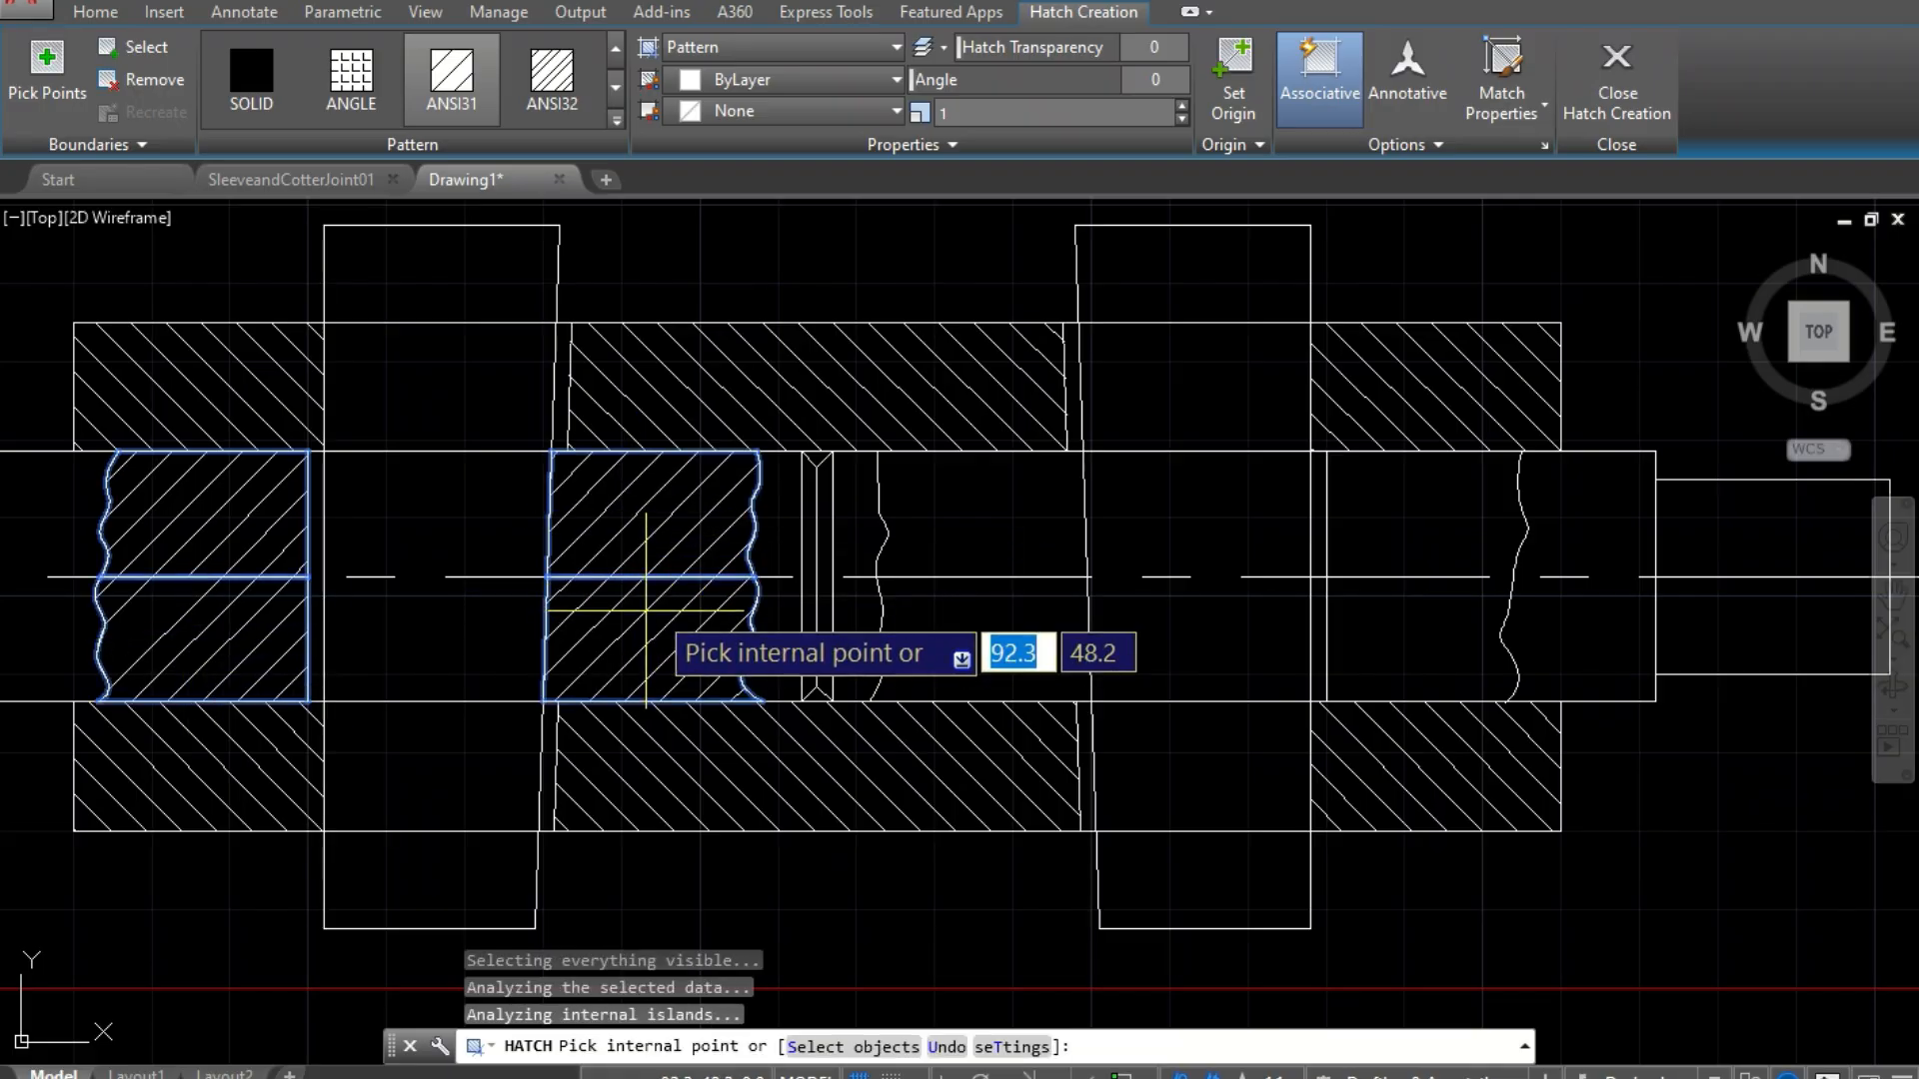
Step: Add the right rod's areas between its break lines and the cotter slot to the hatch, above and below the centerline, and finish it
{"action": "left_click", "coordinate": [949, 515]}
{"action": "left_click", "coordinate": [969, 650]}
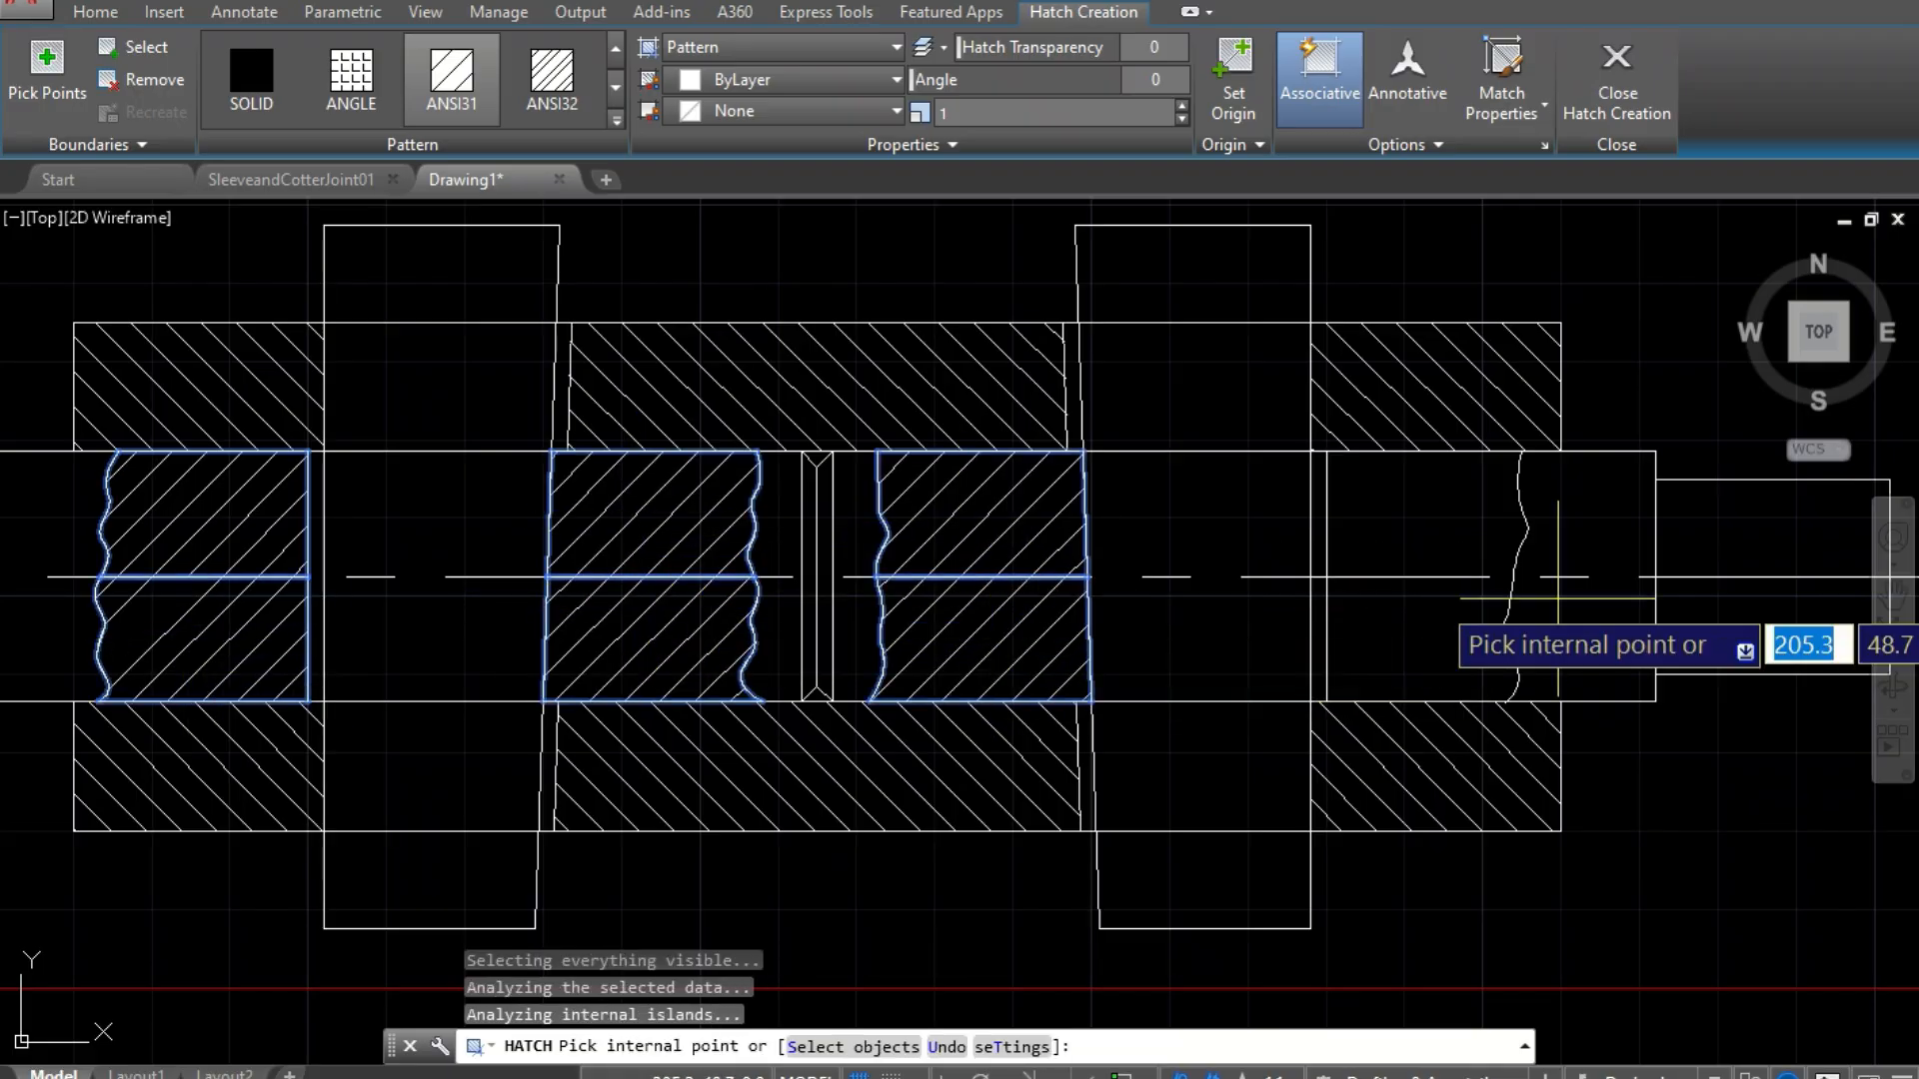
{"action": "left_click", "coordinate": [1439, 540]}
{"action": "left_click", "coordinate": [1409, 665]}
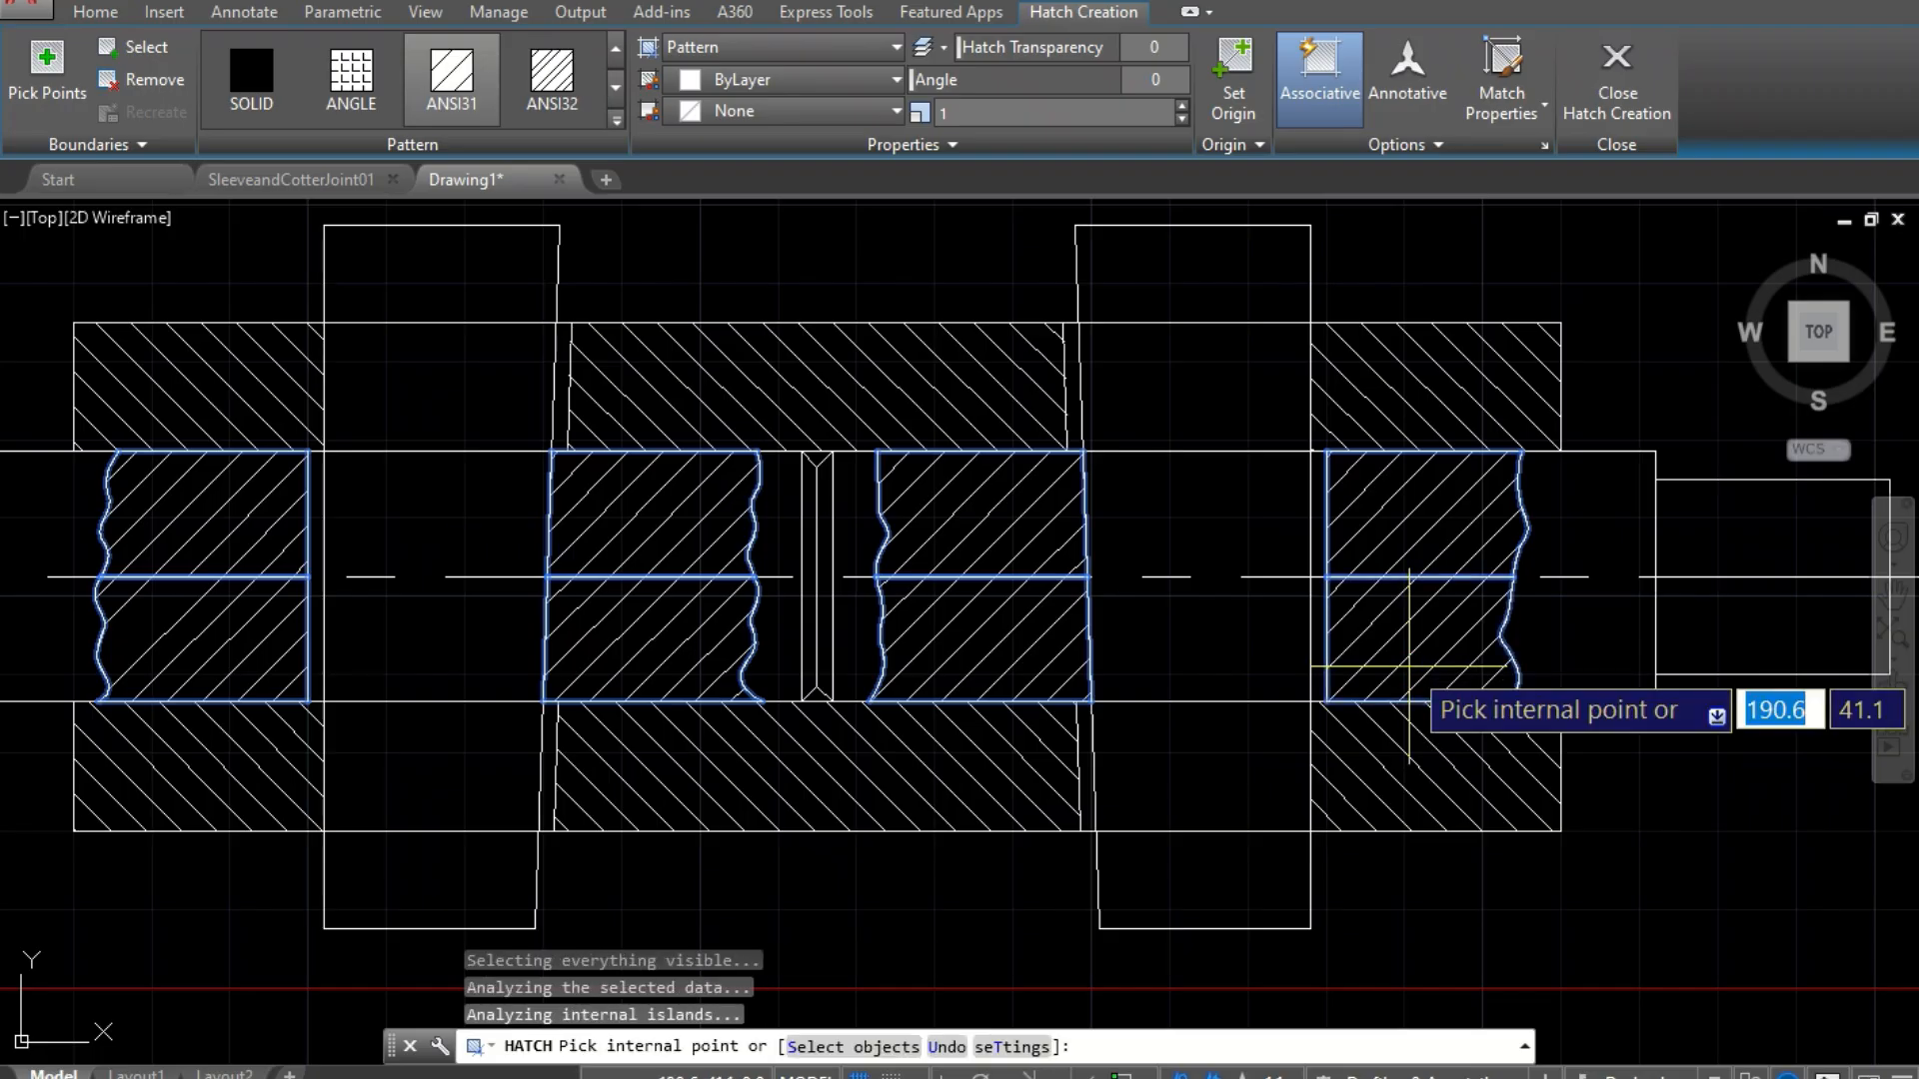
{"action": "scroll", "coordinate": [1430, 420], "scroll_direction": "down", "scroll_amount": 2}
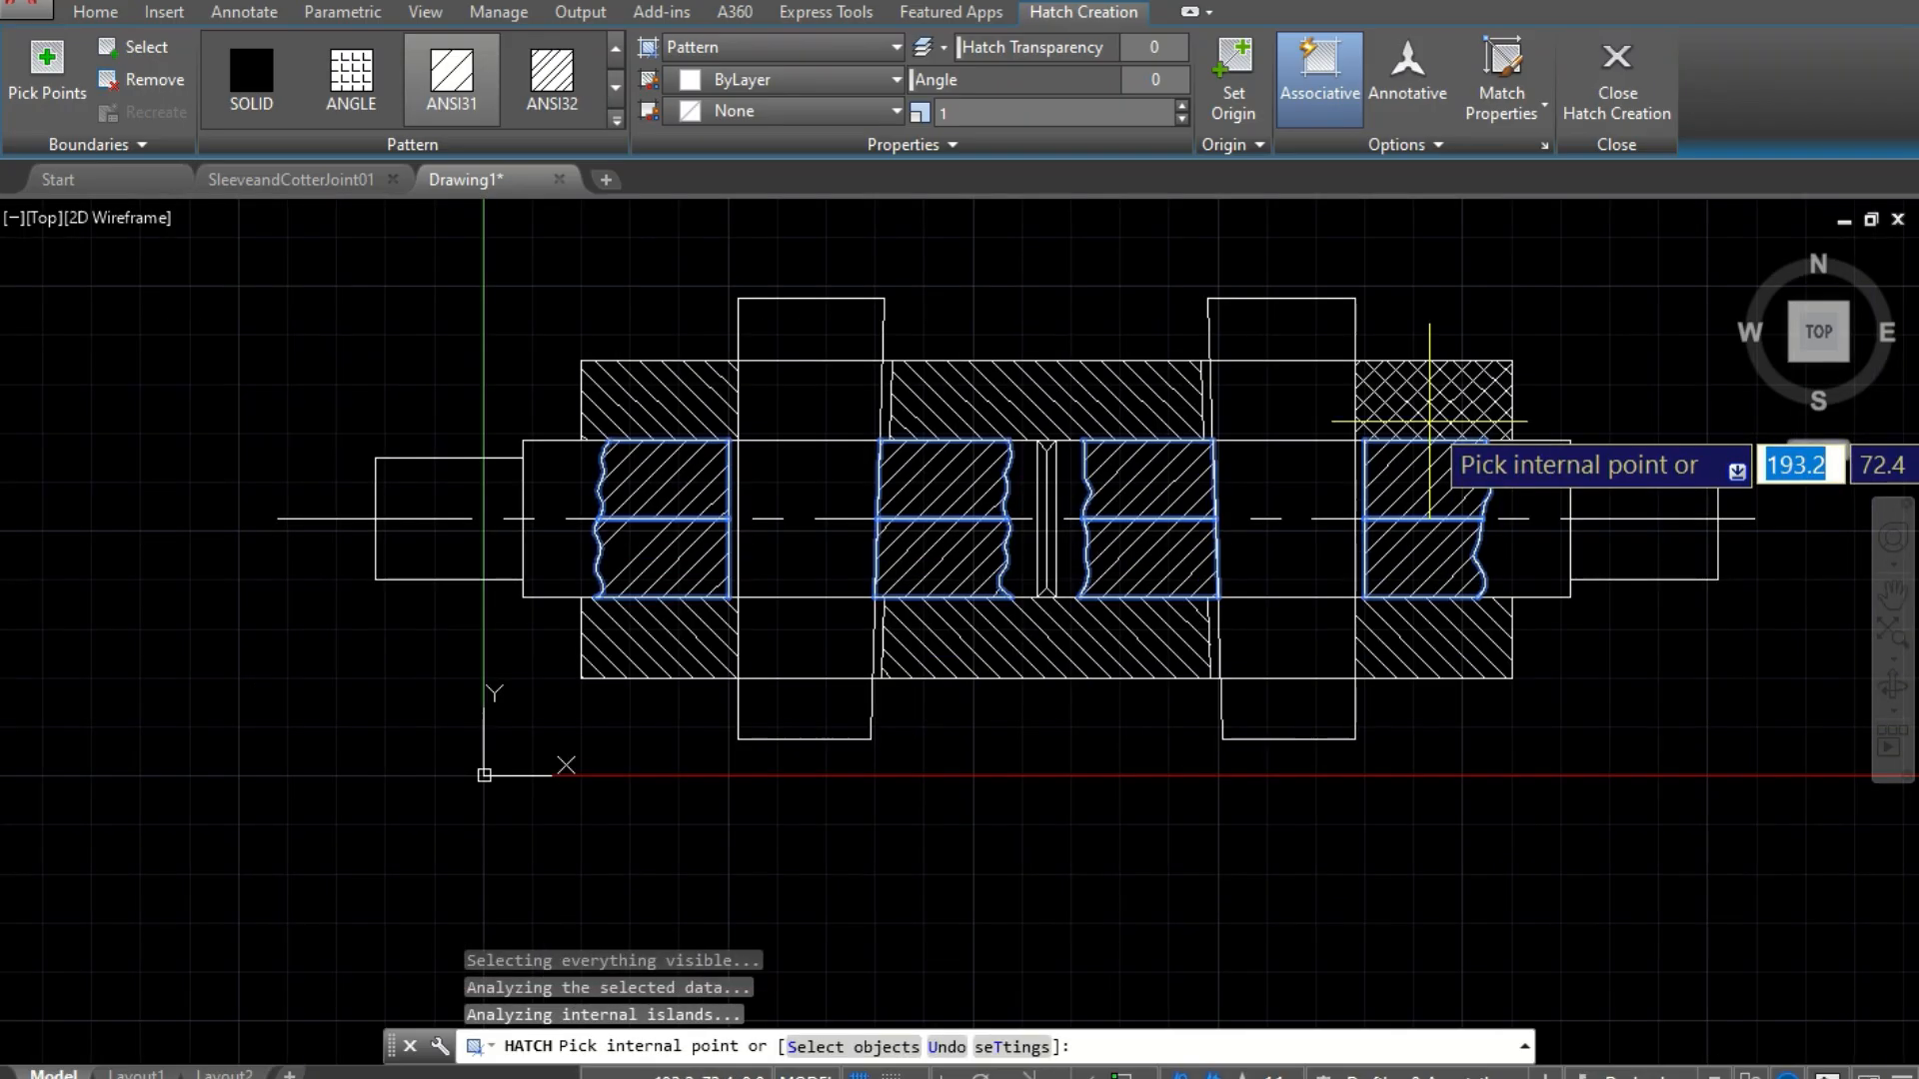
{"action": "scroll", "coordinate": [1429, 421], "scroll_direction": "down", "scroll_amount": 2}
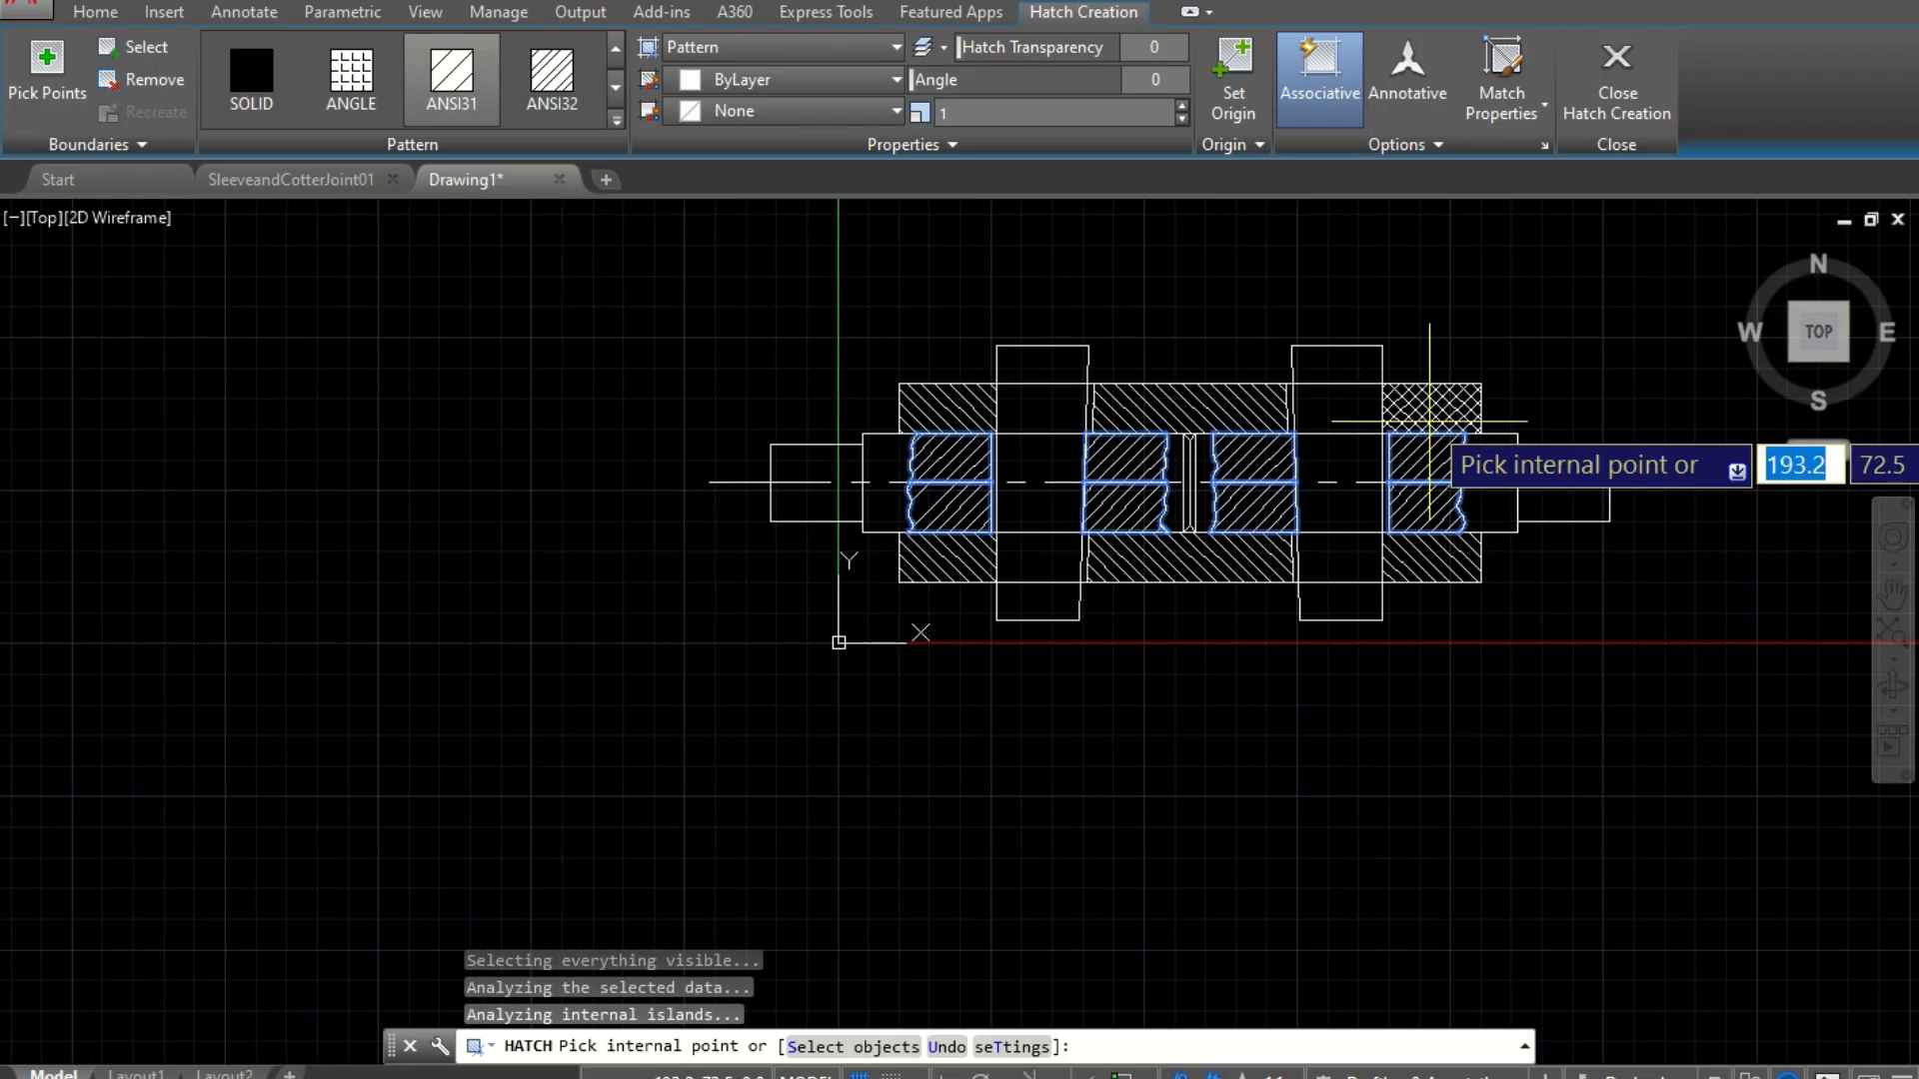
{"action": "scroll", "coordinate": [1414, 354], "scroll_direction": "up", "scroll_amount": 2}
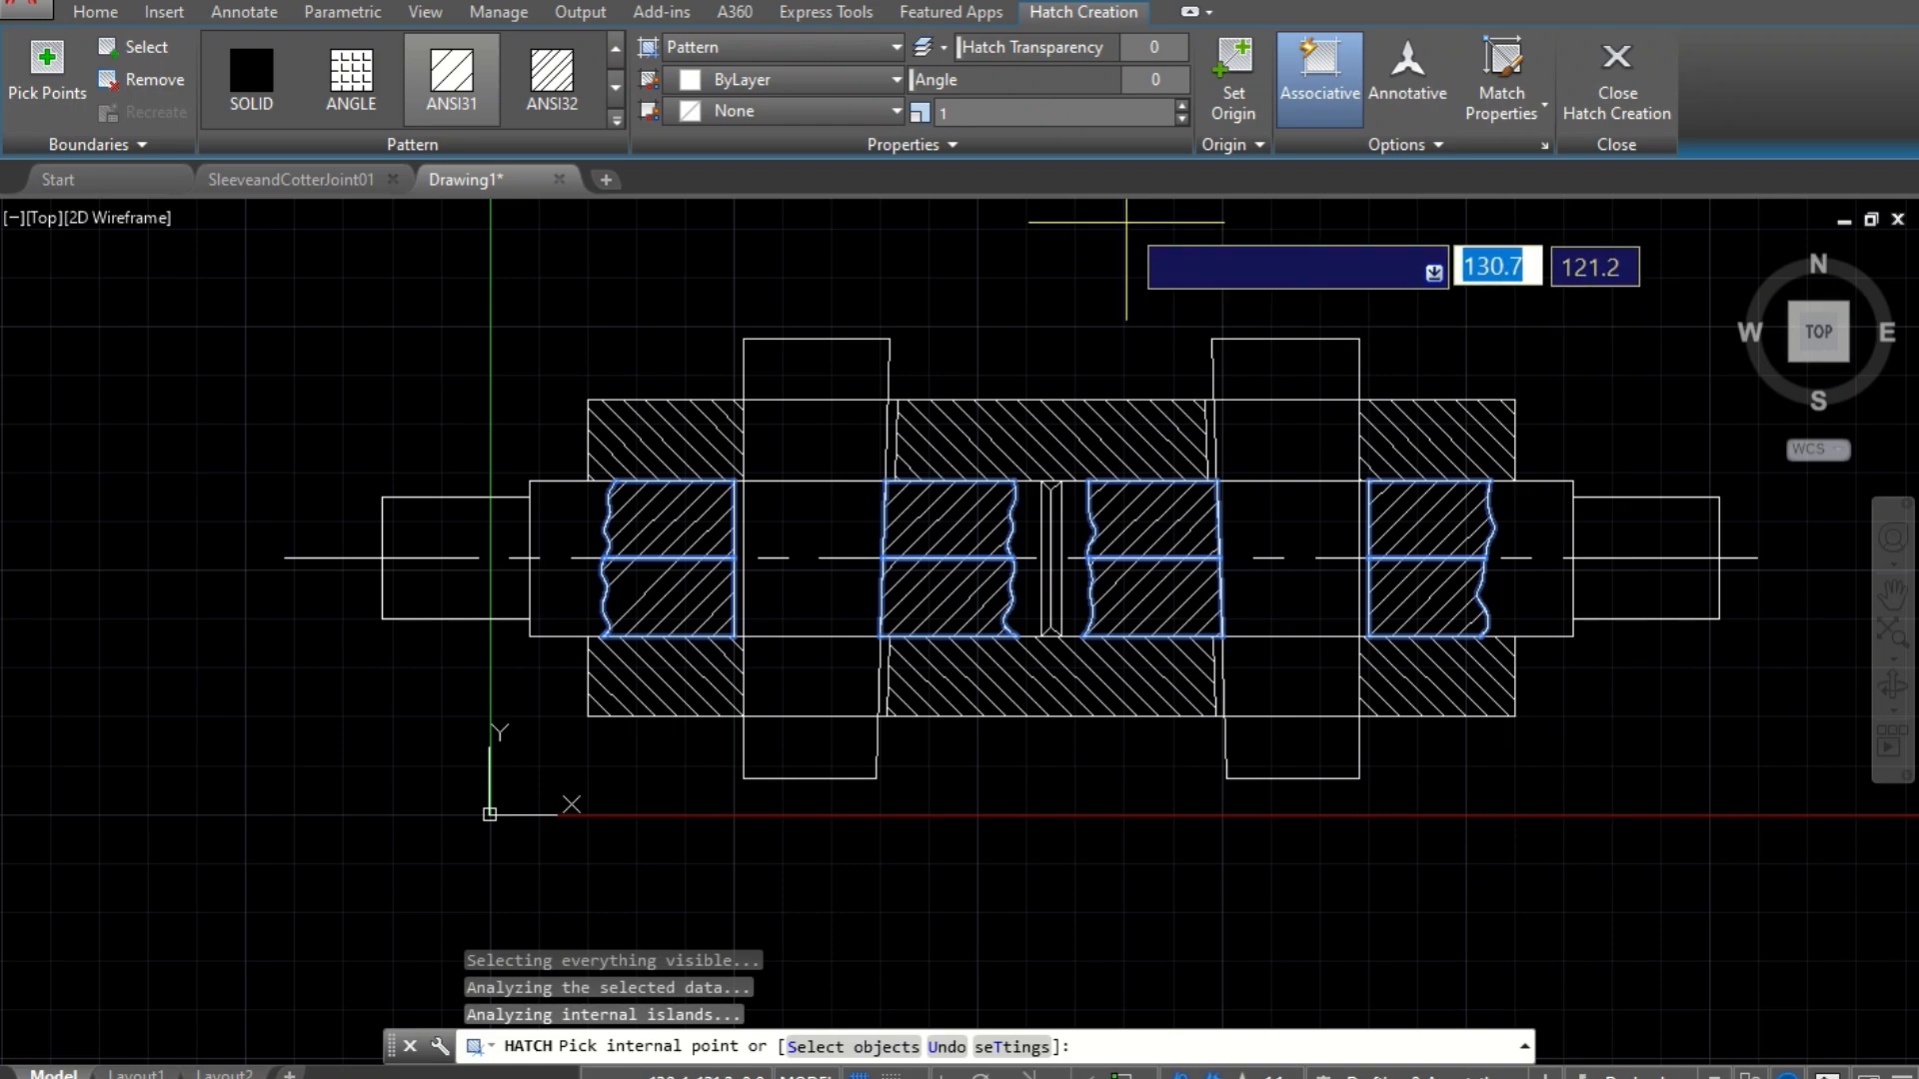
{"action": "key", "text": "Return"}
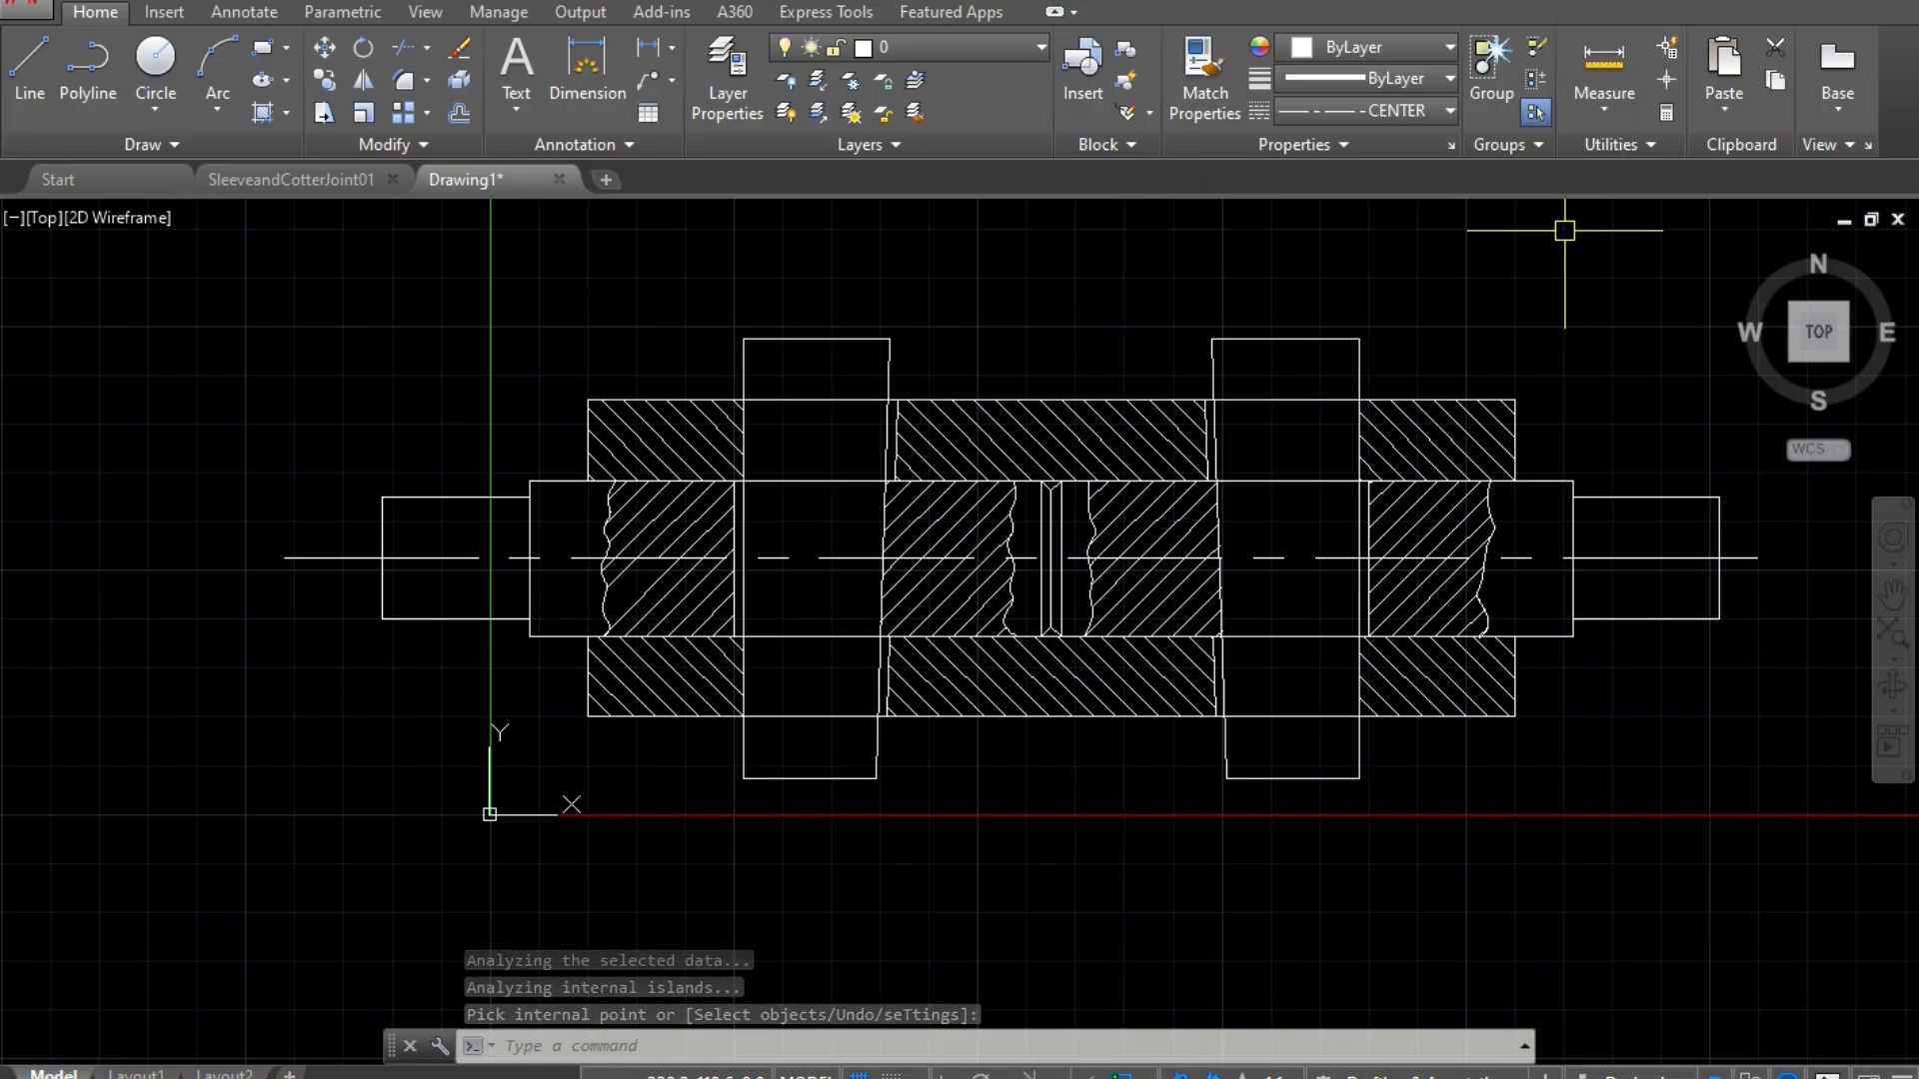
Step: Fillet the sleeve's upper-right outer corner with a radius of 3
{"action": "scroll", "coordinate": [1584, 321], "scroll_direction": "down", "scroll_amount": 2}
{"action": "scroll", "coordinate": [1589, 324], "scroll_direction": "up", "scroll_amount": 4}
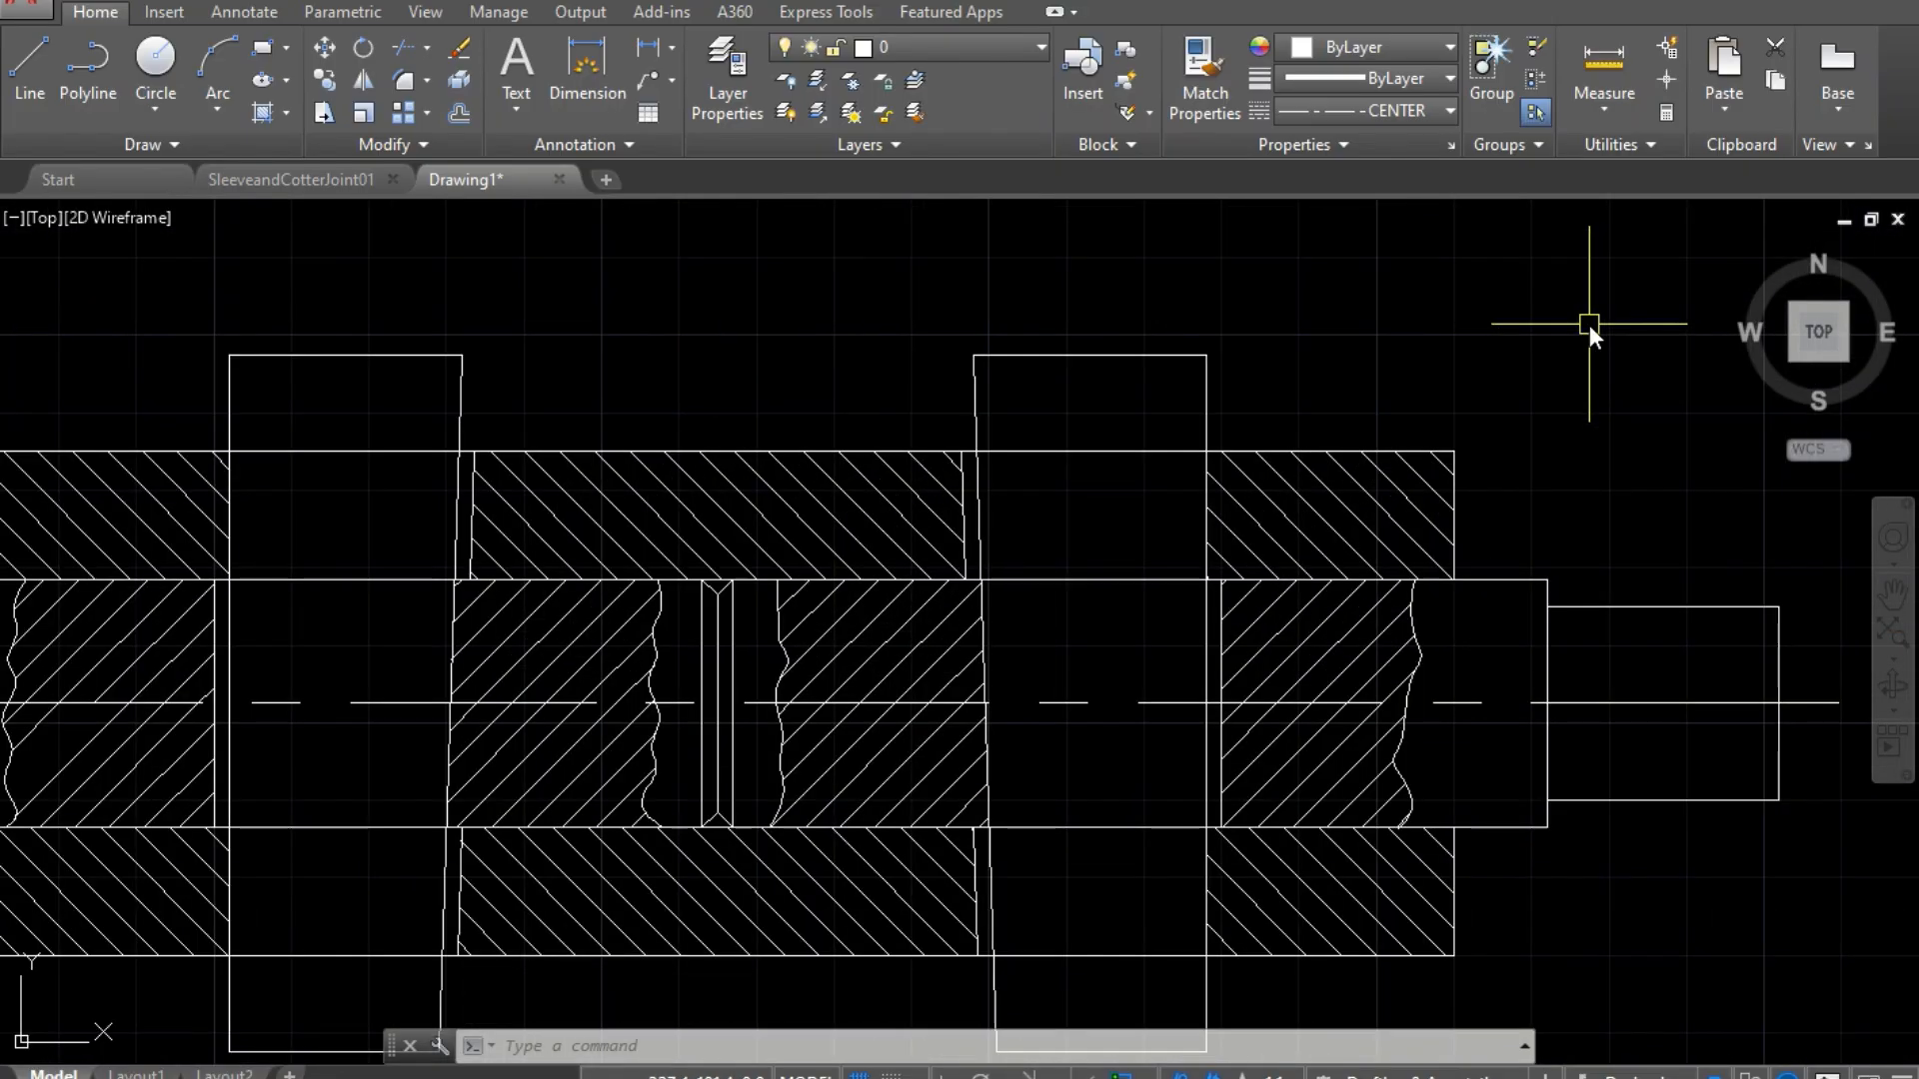
{"action": "type", "text": "F"}
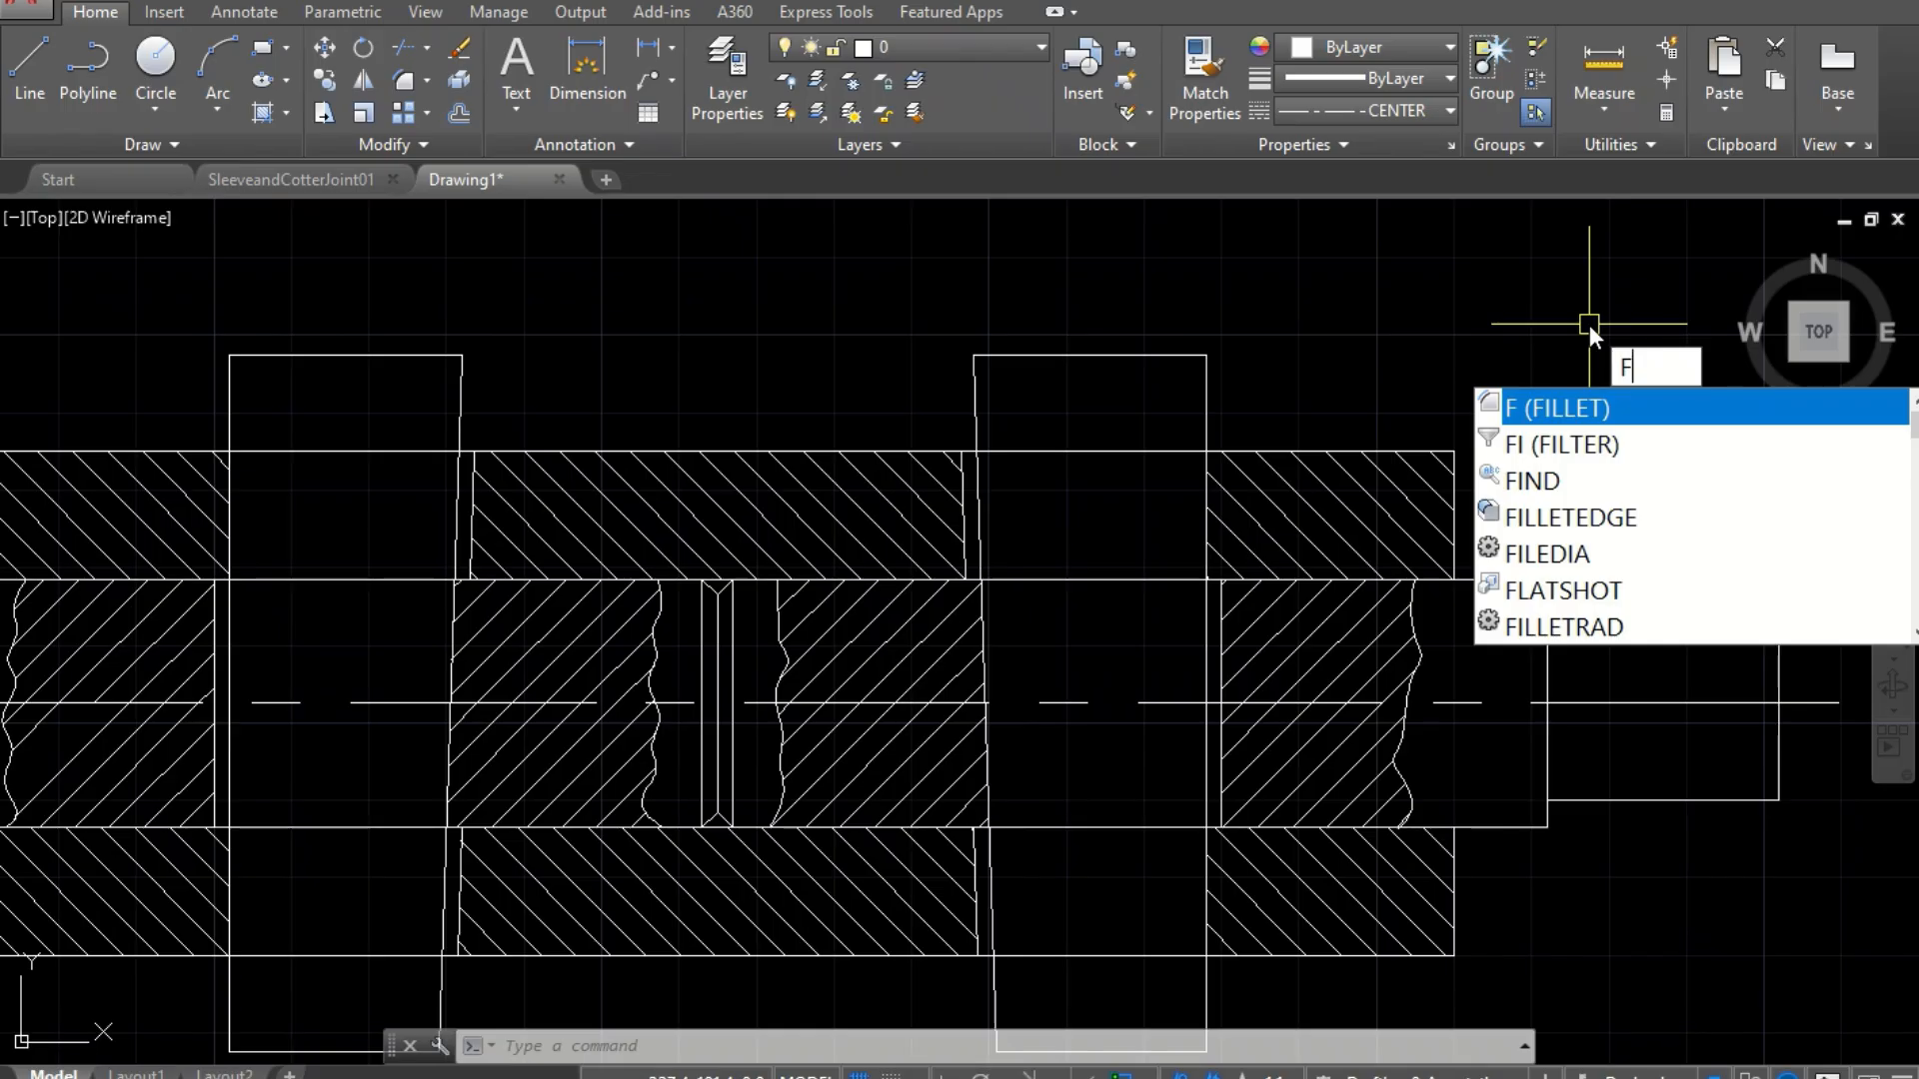
{"action": "key", "text": "Return"}
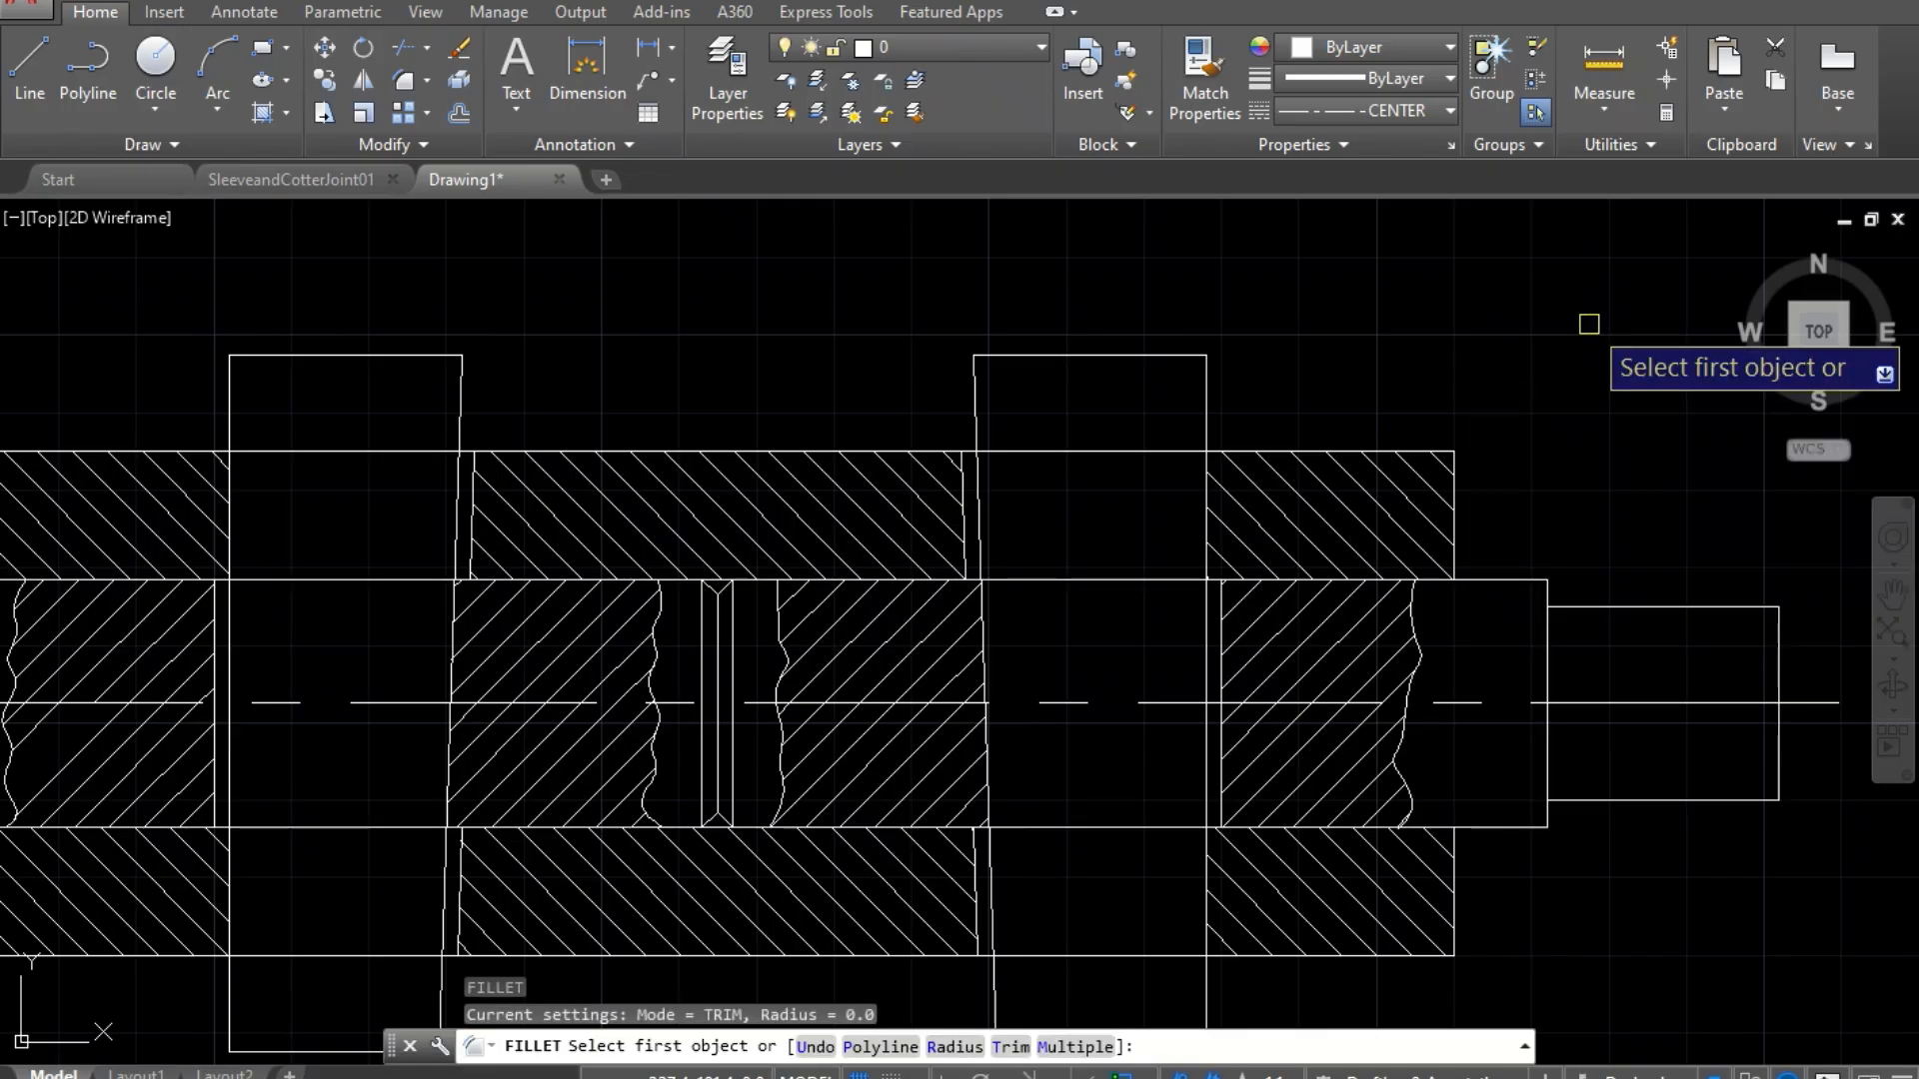
{"action": "type", "text": "r"}
{"action": "key", "text": "Return"}
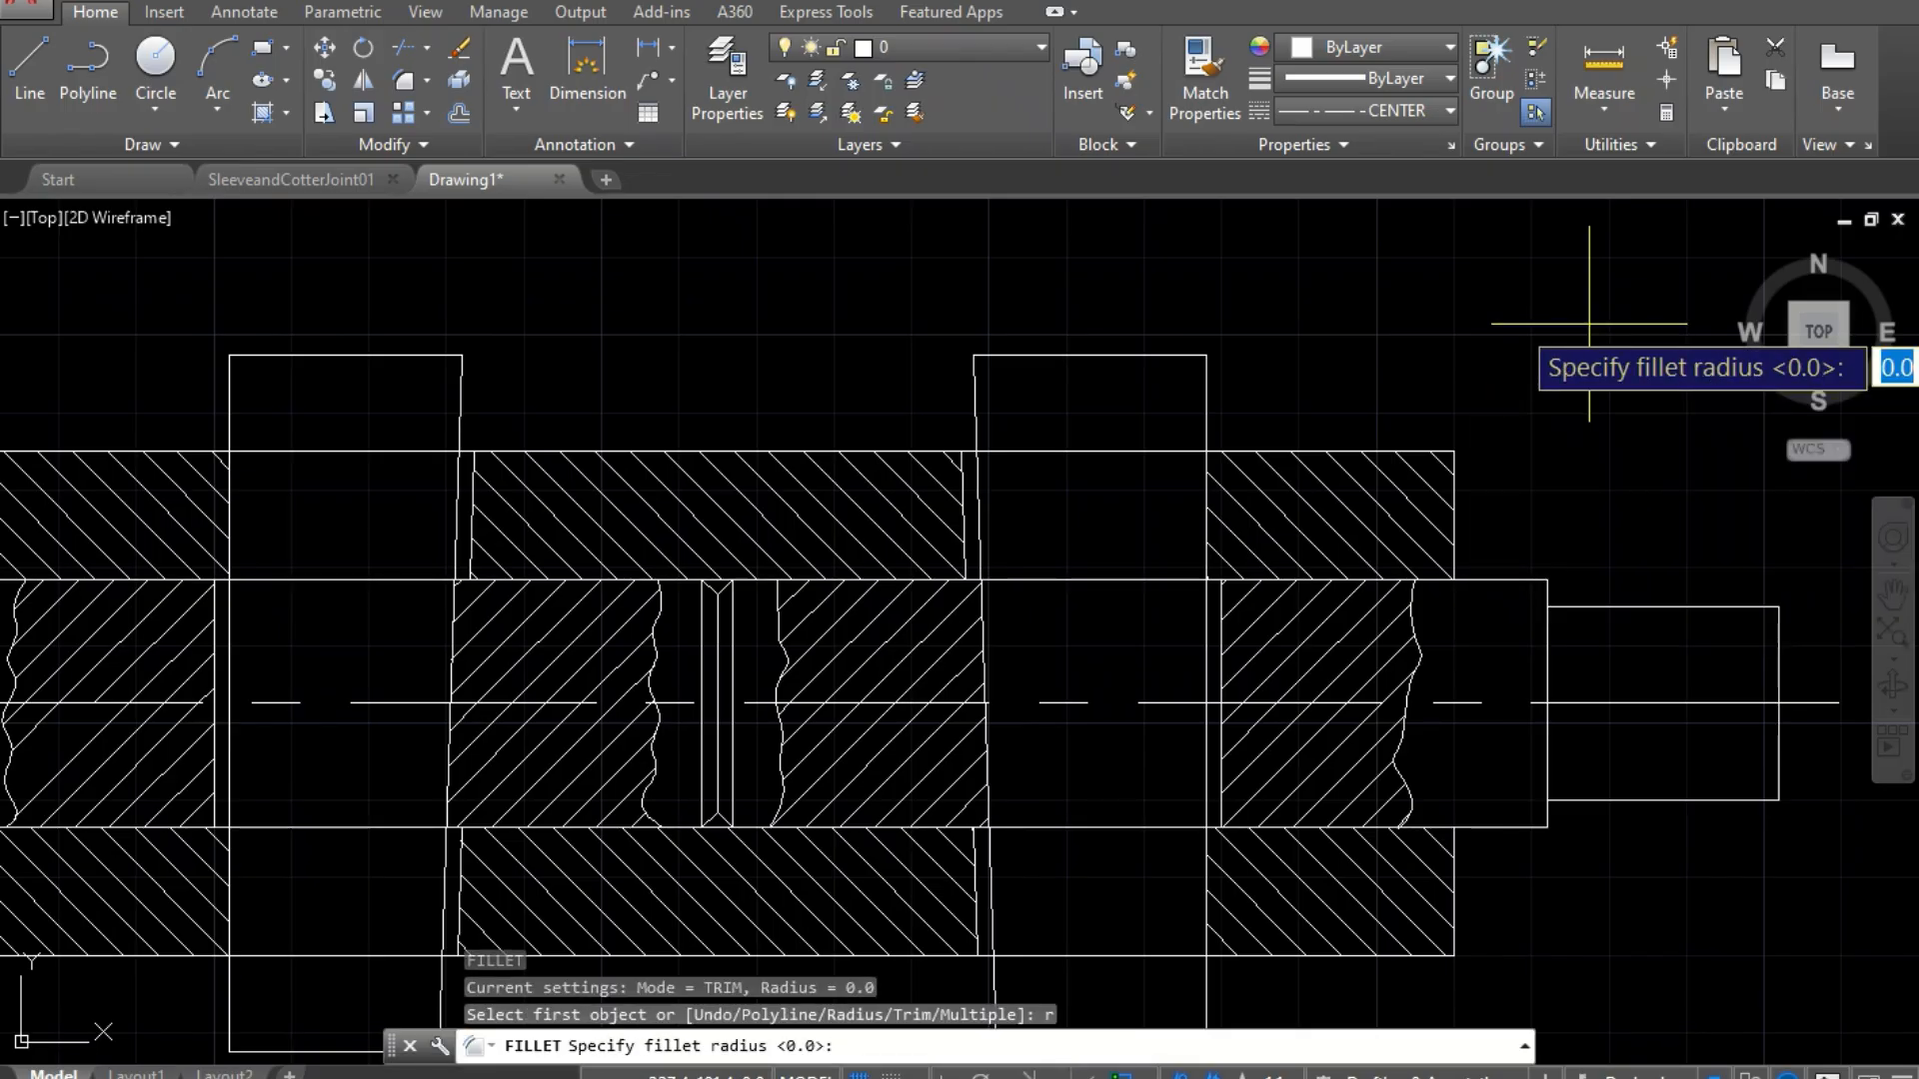
{"action": "type", "text": "3"}
{"action": "key", "text": "Return"}
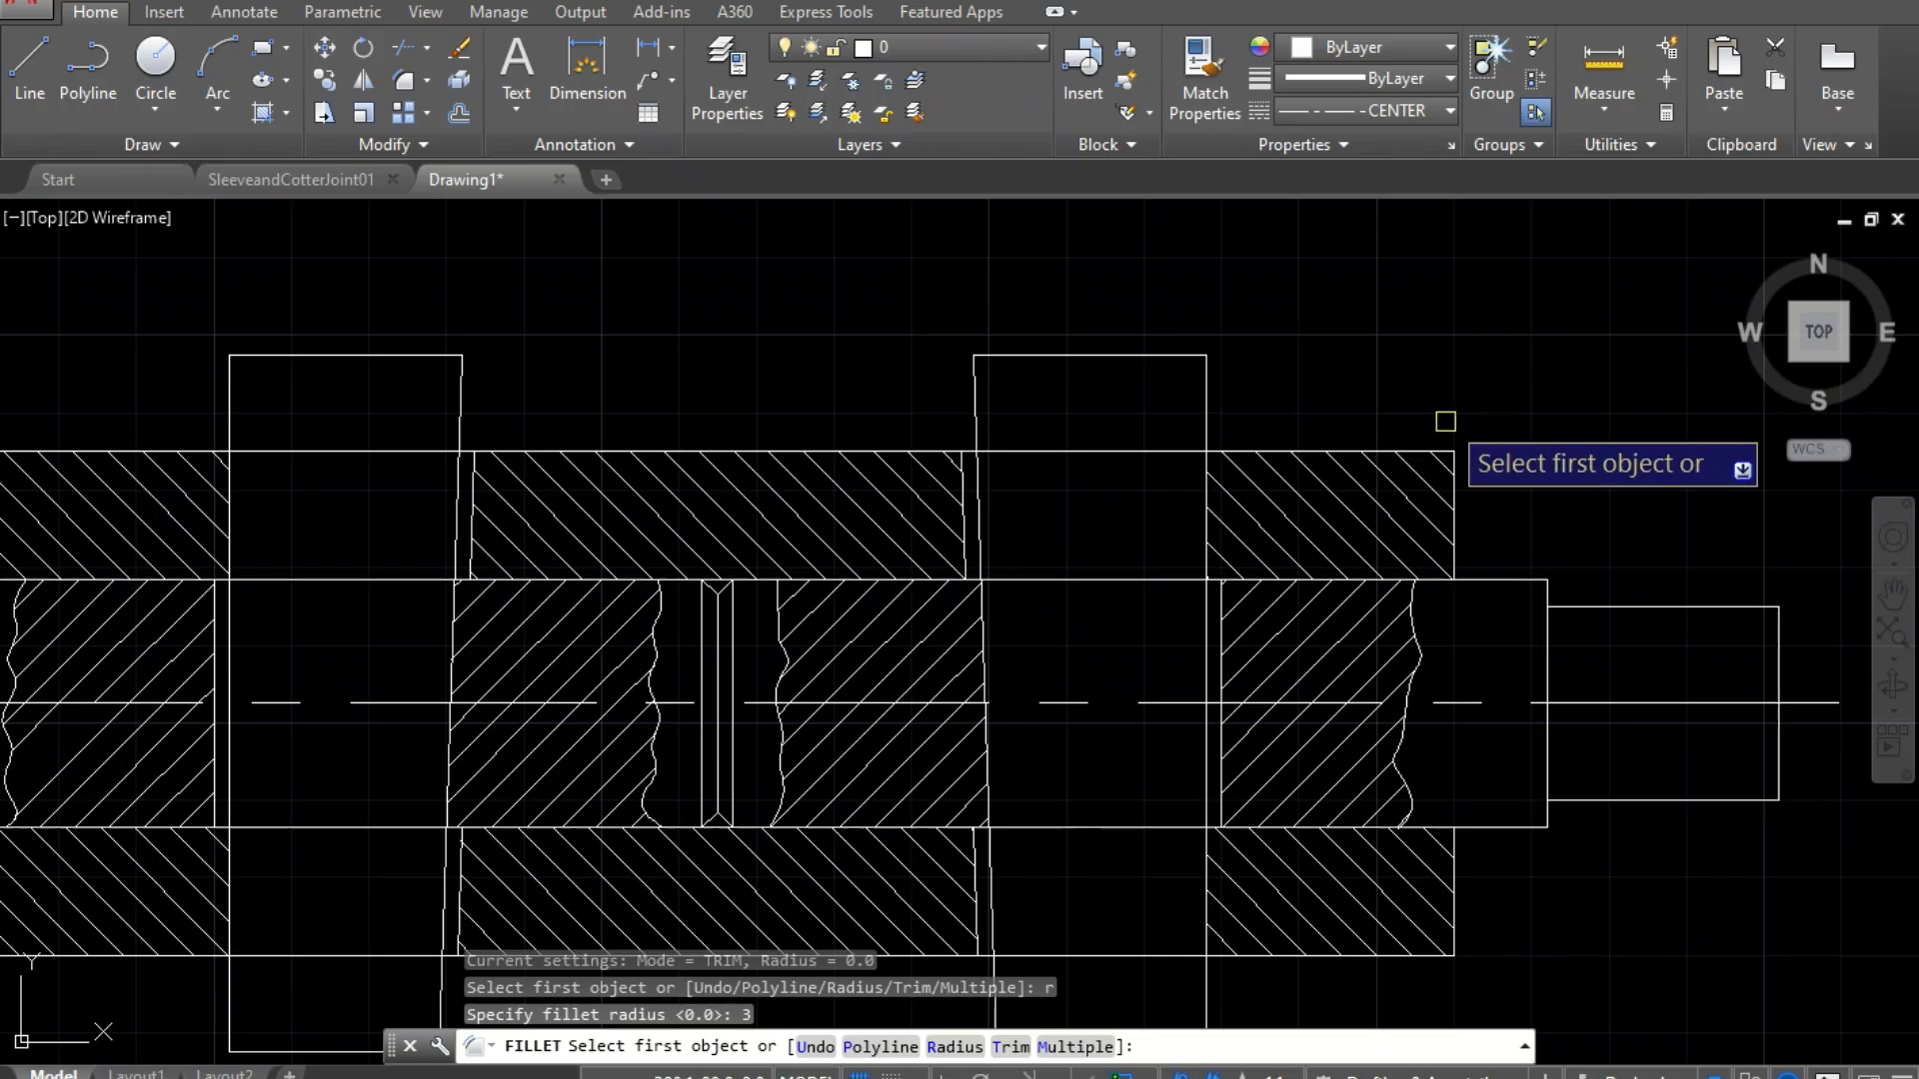
{"action": "left_click", "coordinate": [1439, 452]}
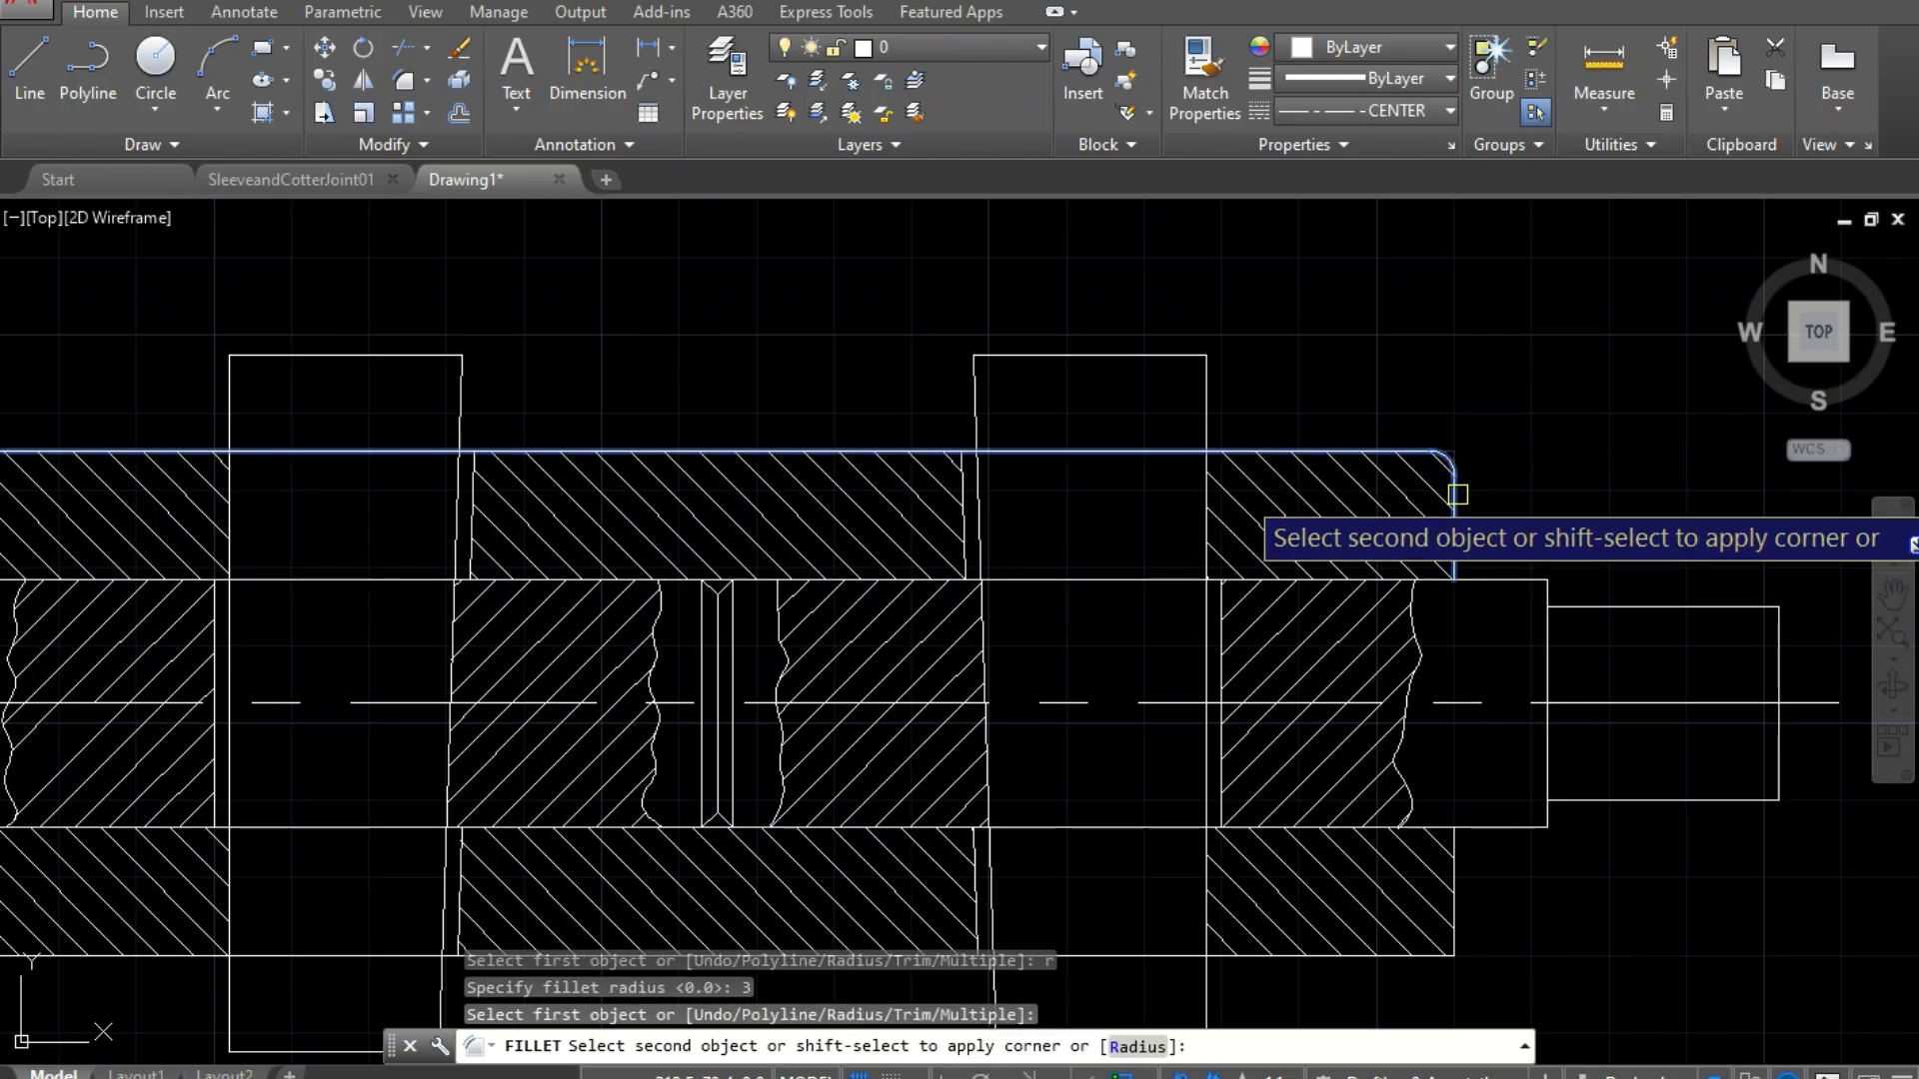
{"action": "left_click", "coordinate": [1457, 493]}
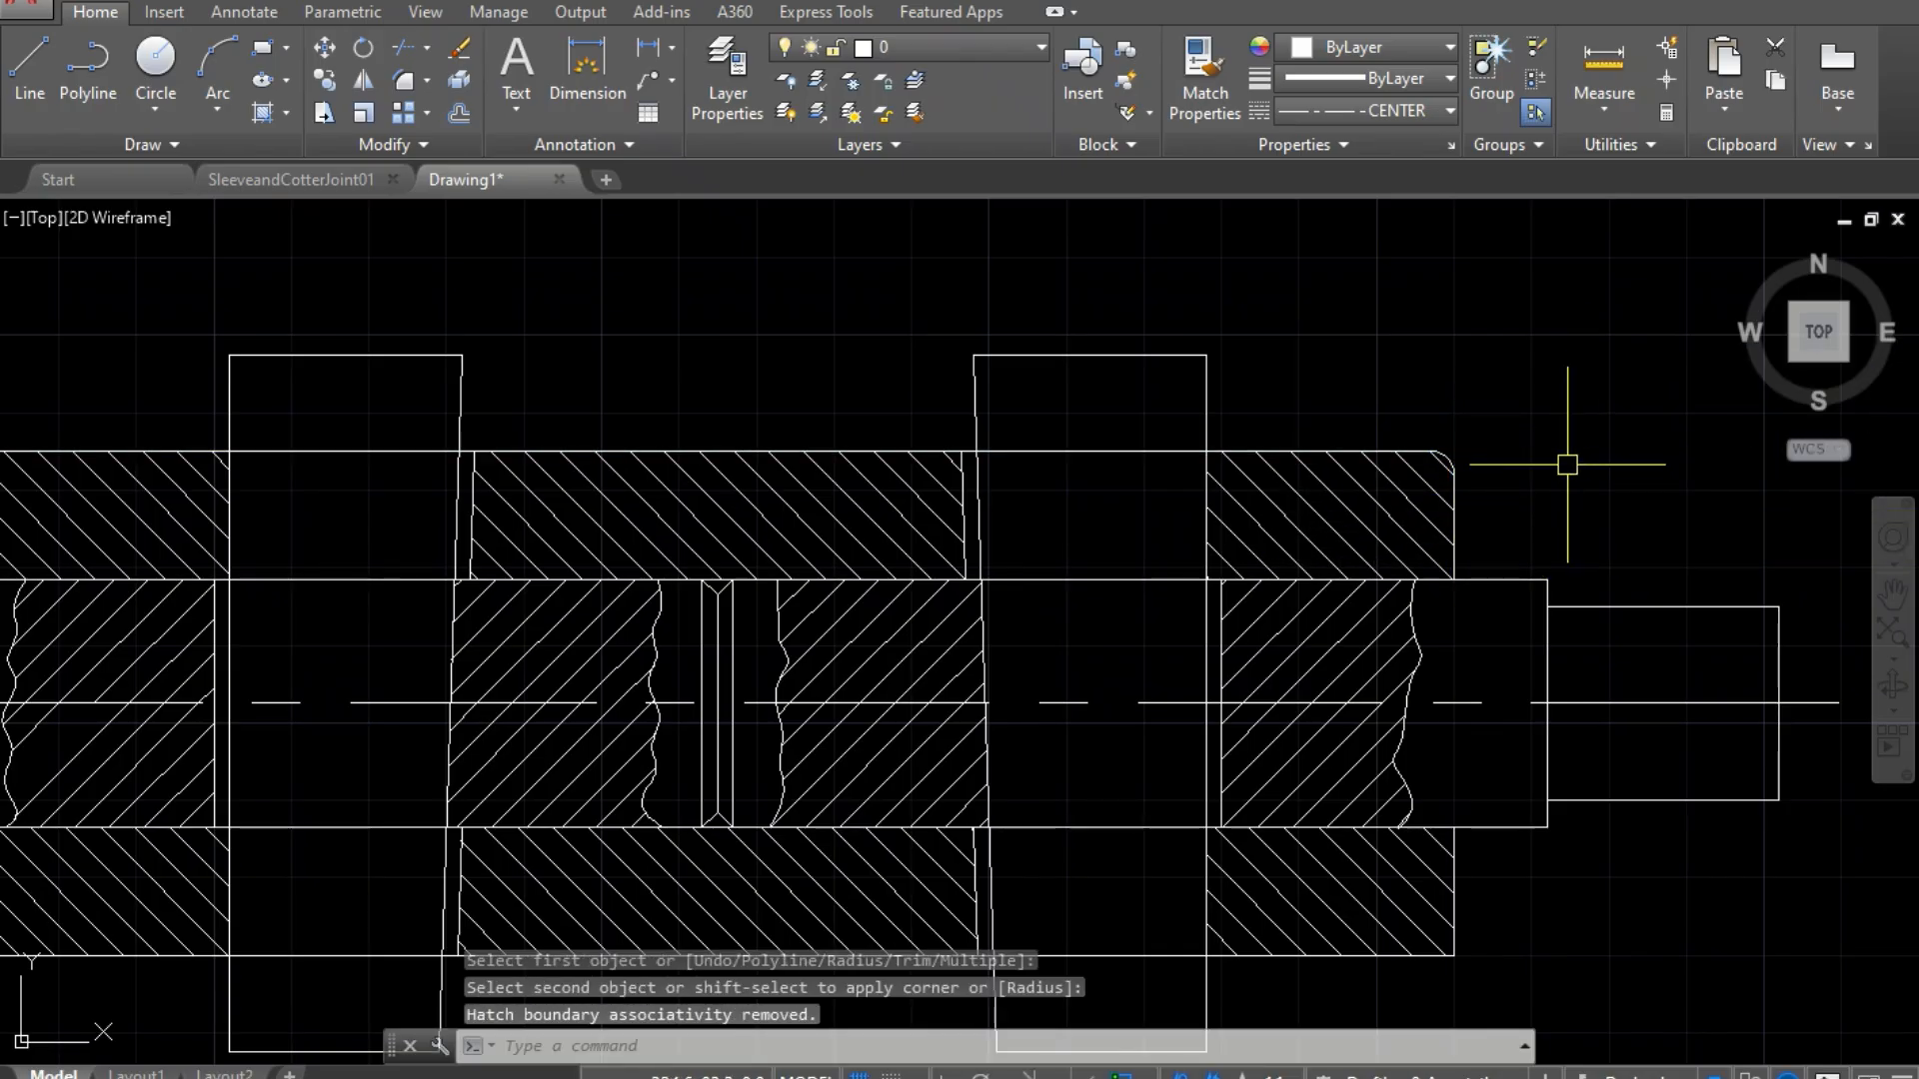
Step: Fillet the sleeve's lower-right and lower-left outer corners with radius 3, using the Multiple option
{"action": "key", "text": "Return"}
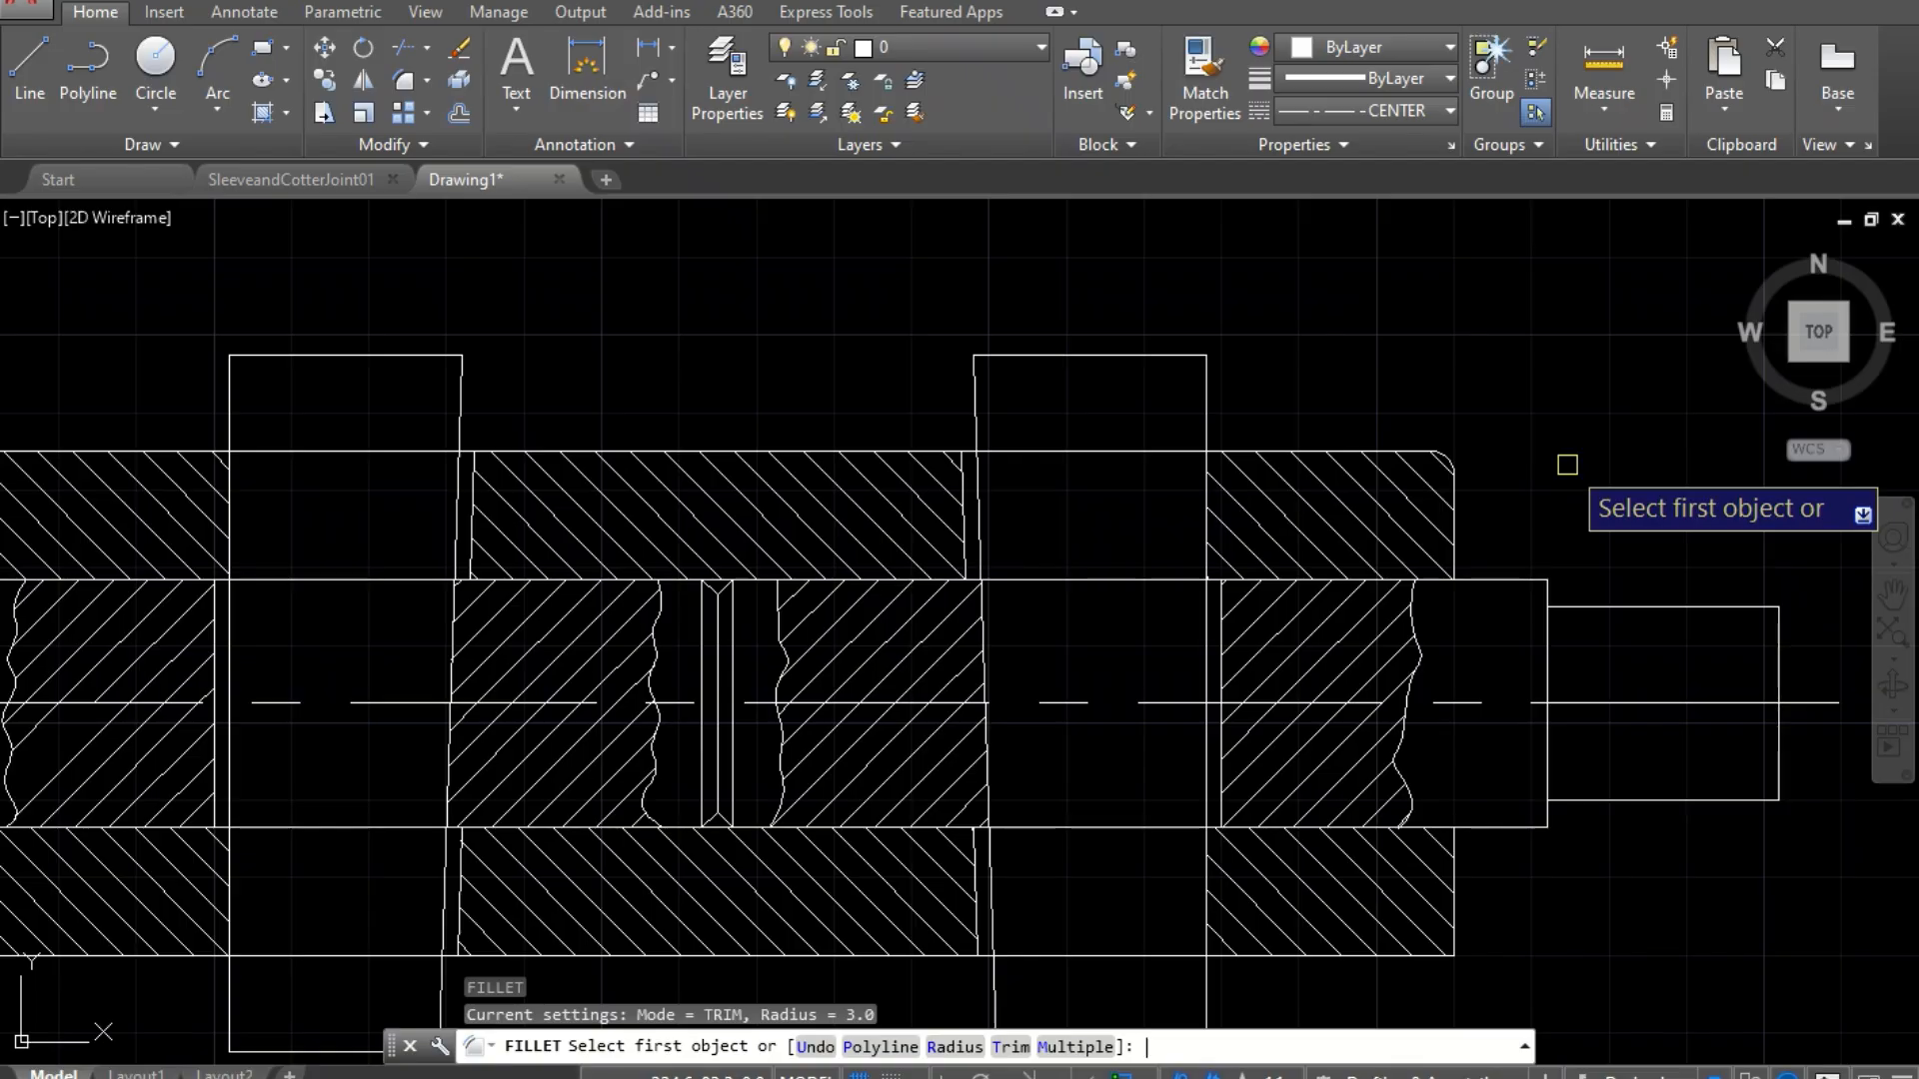
{"action": "type", "text": "m"}
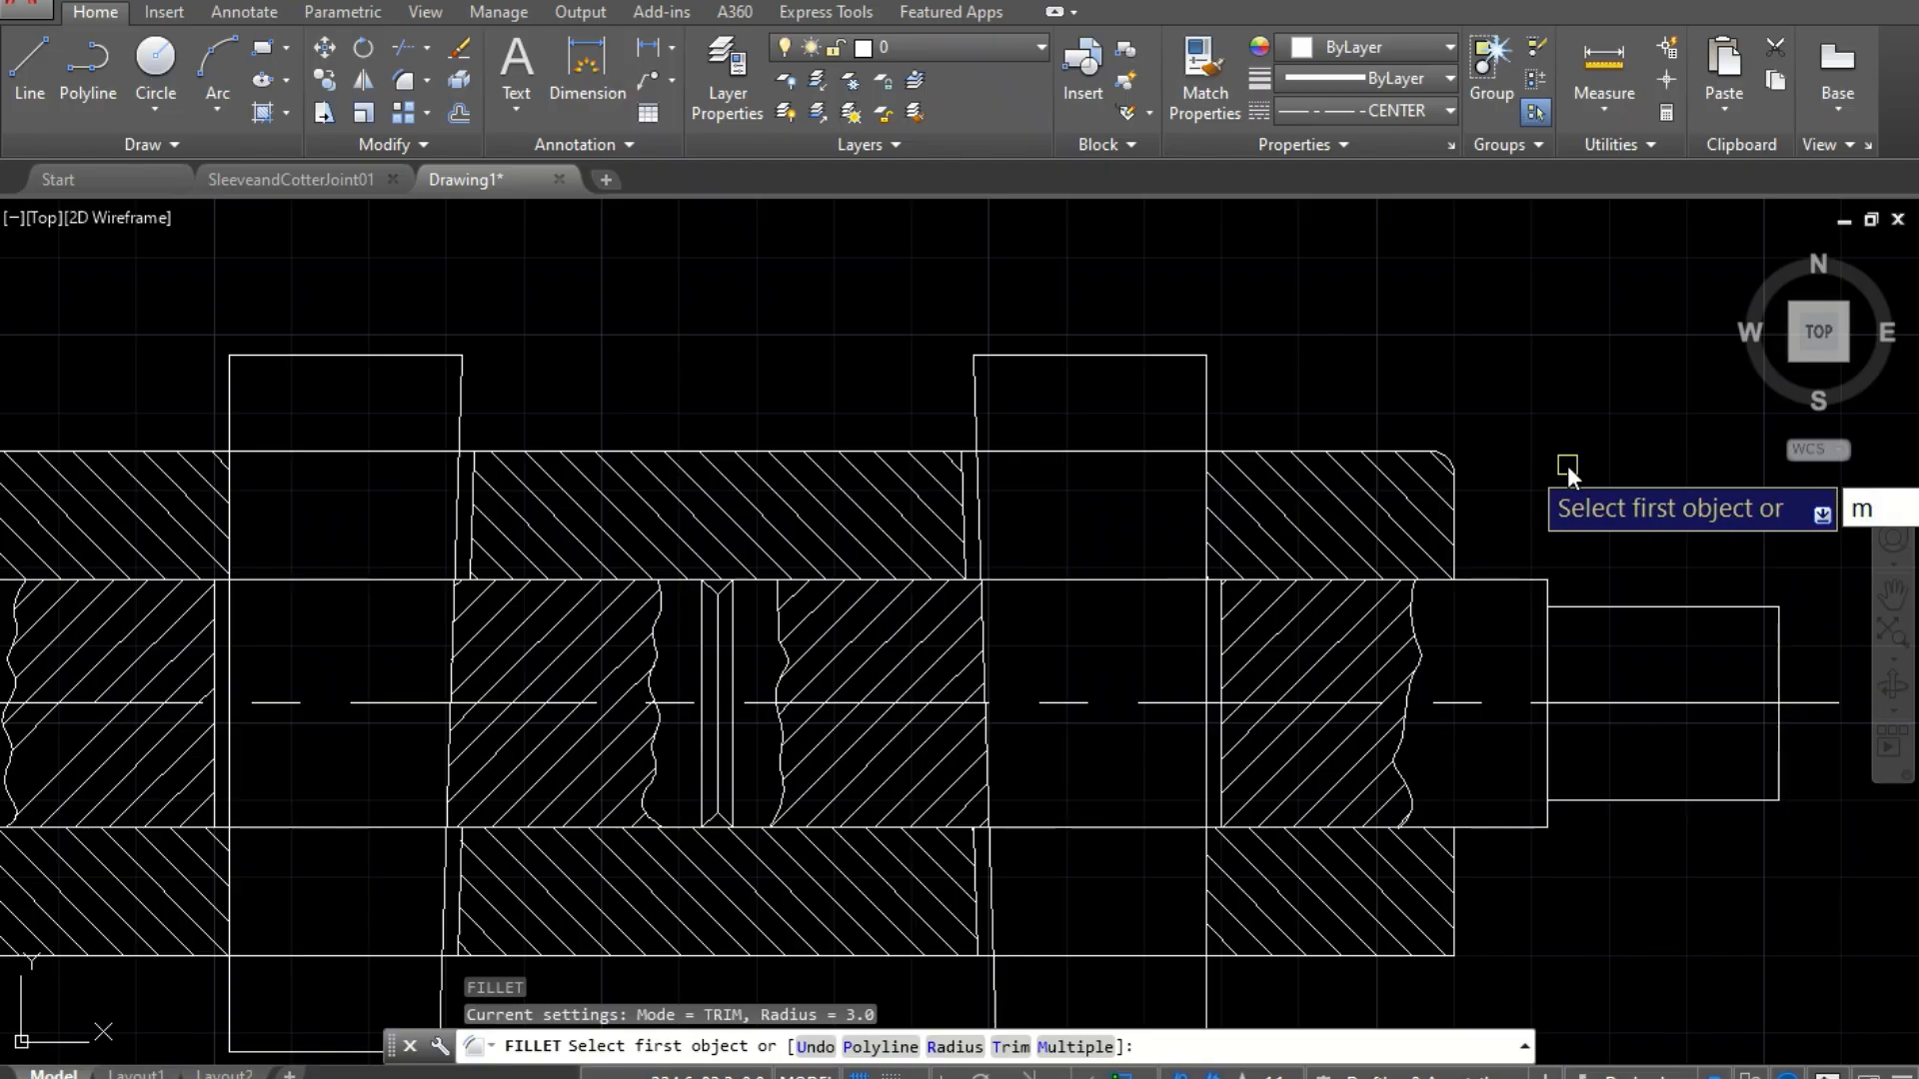
{"action": "key", "text": "Return"}
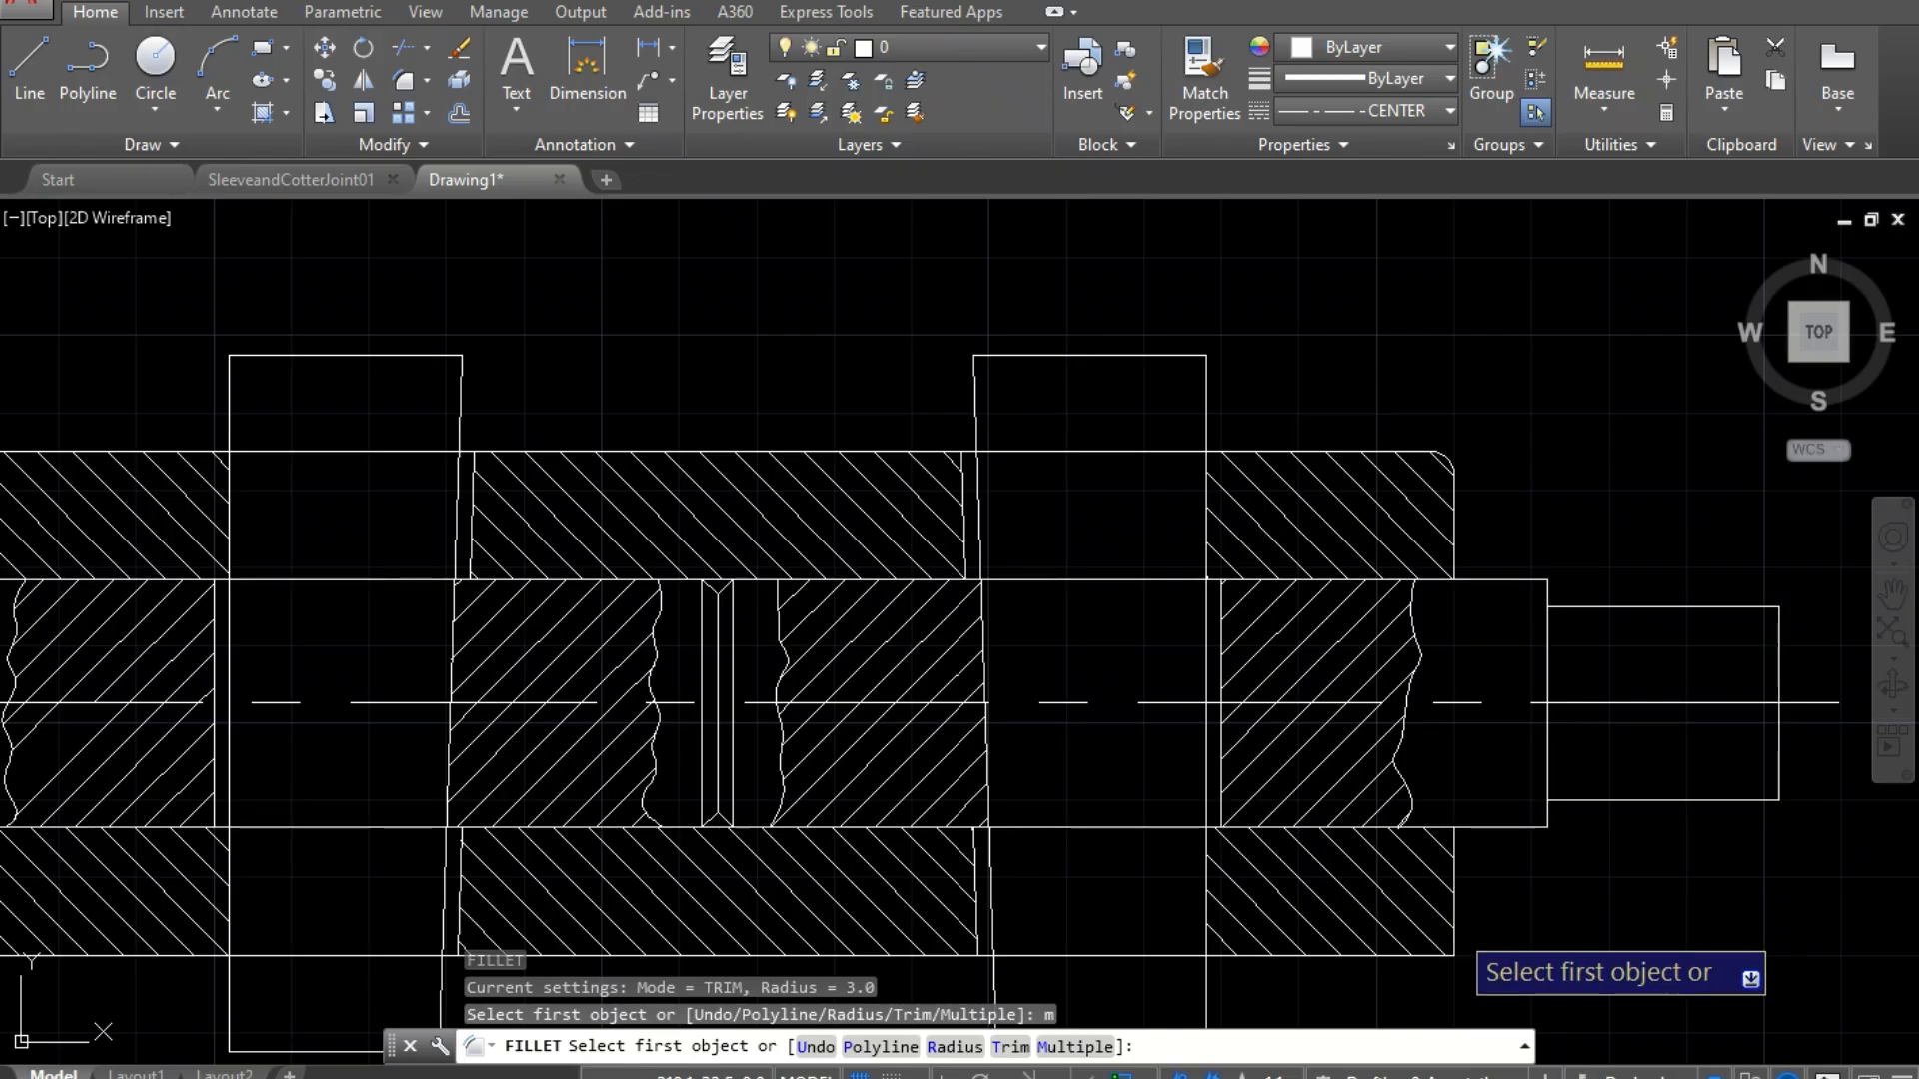
{"action": "left_click", "coordinate": [1454, 928]}
{"action": "left_click", "coordinate": [1247, 957]}
{"action": "scroll", "coordinate": [1576, 807], "scroll_direction": "down", "scroll_amount": 4}
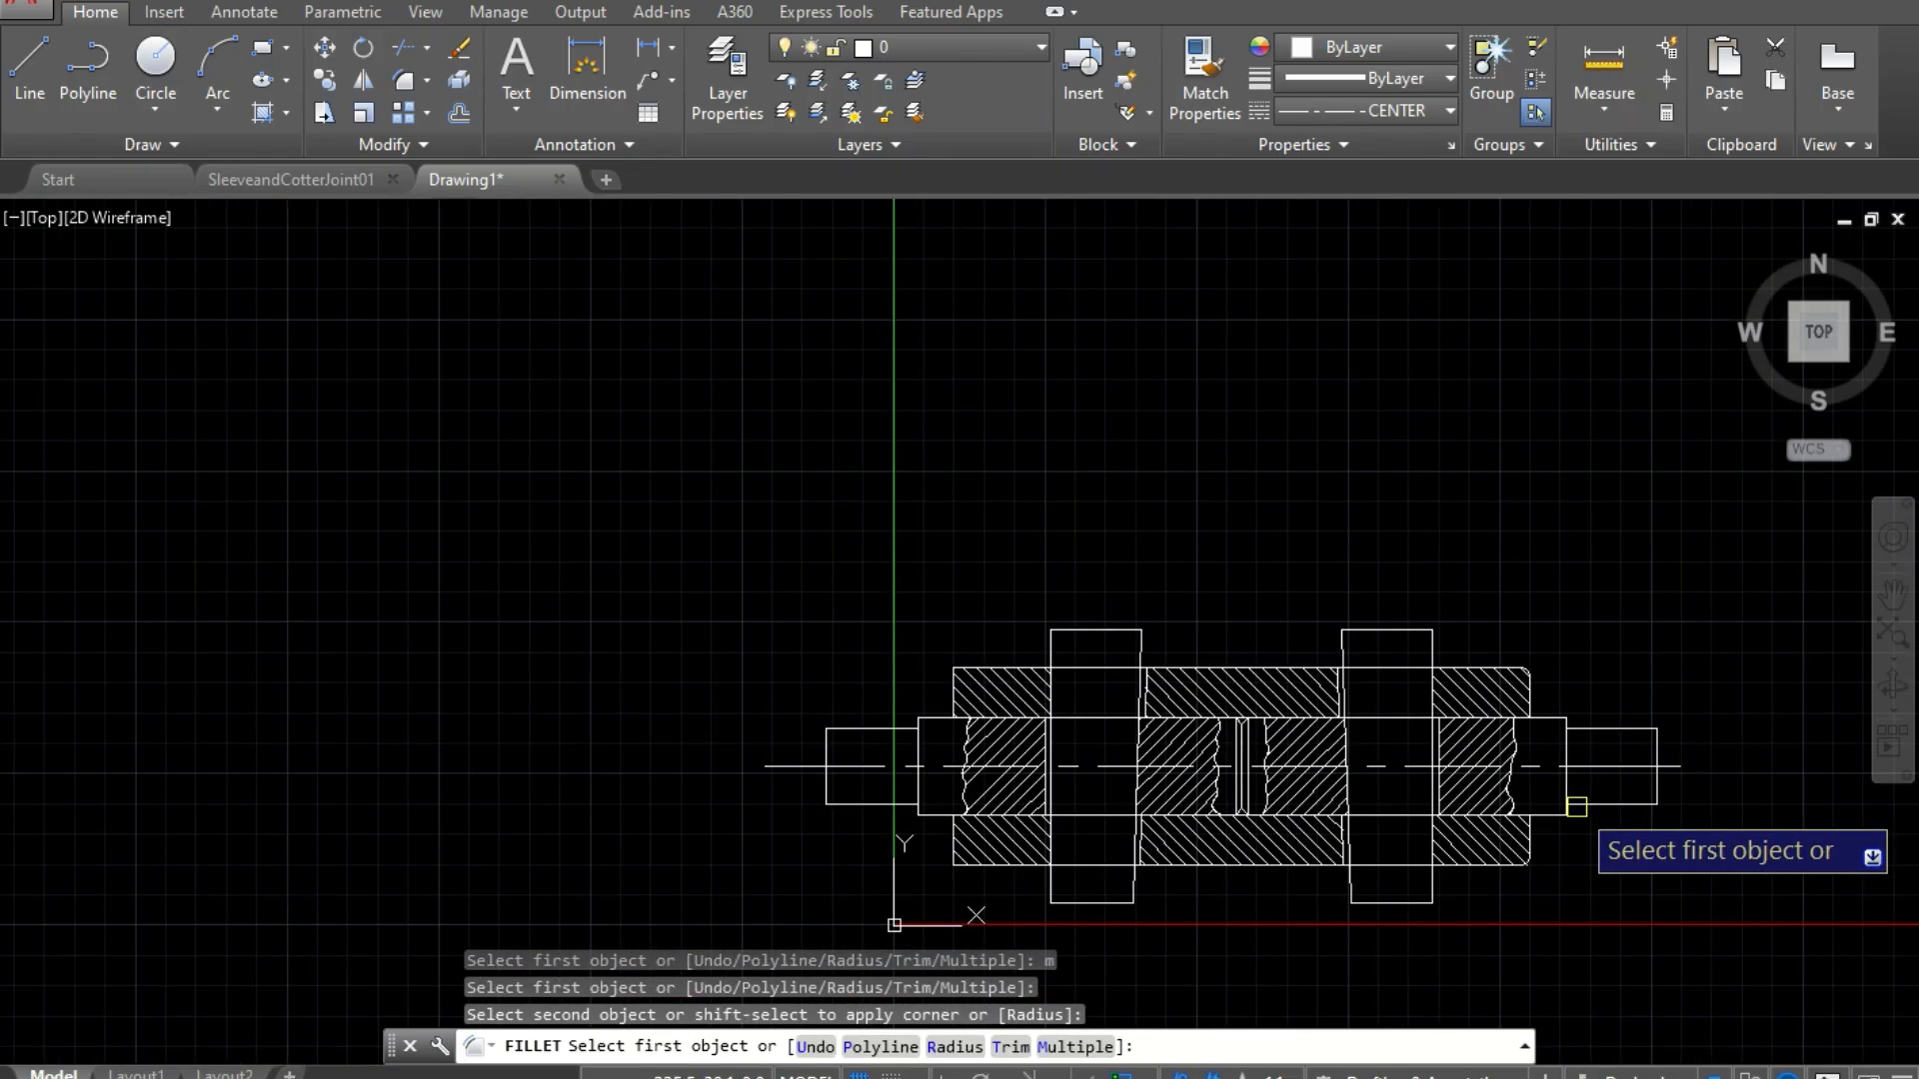
{"action": "scroll", "coordinate": [1025, 868], "scroll_direction": "up", "scroll_amount": 6}
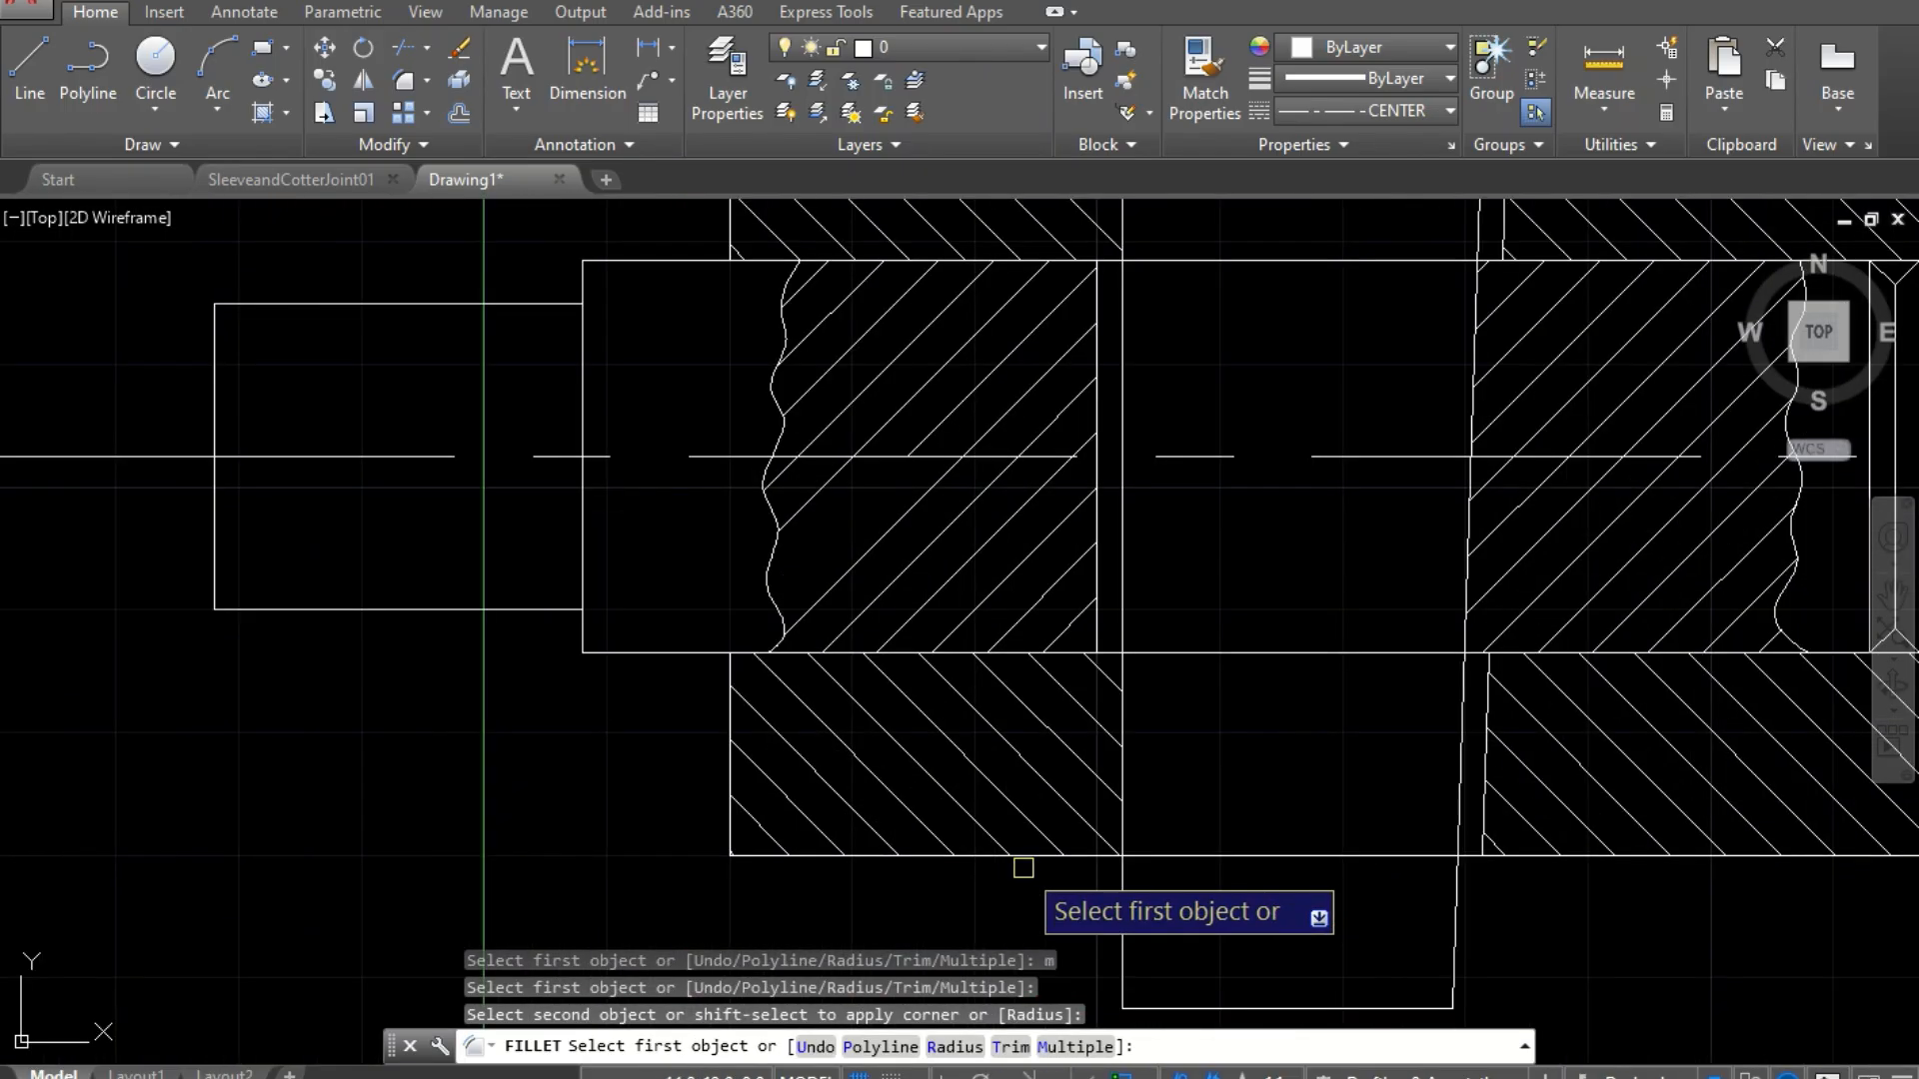
{"action": "left_click", "coordinate": [868, 852]}
{"action": "left_click", "coordinate": [730, 834]}
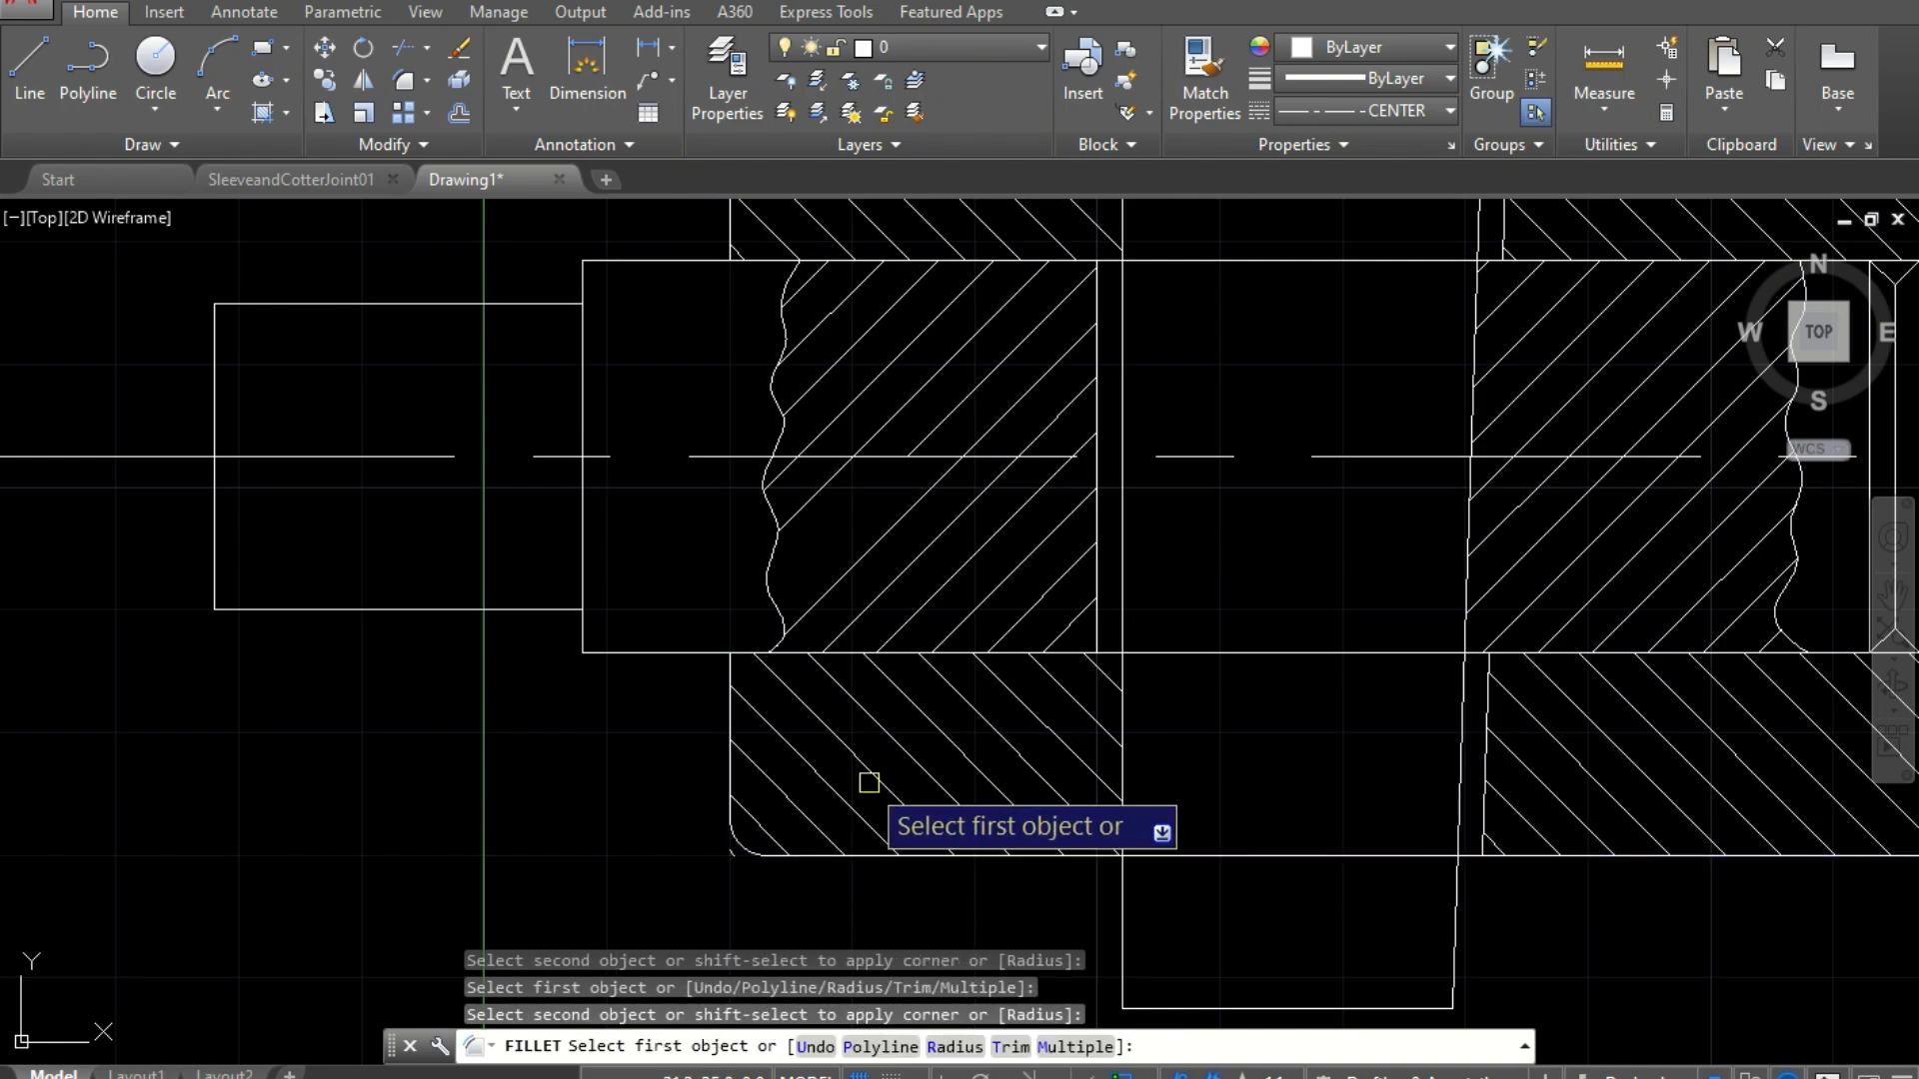
Step: Fillet the sleeve's upper-left outer corner with the same radius and finish the Fillet command
{"action": "scroll", "coordinate": [868, 782], "scroll_direction": "down", "scroll_amount": 4}
{"action": "scroll", "coordinate": [860, 480], "scroll_direction": "up", "scroll_amount": 4}
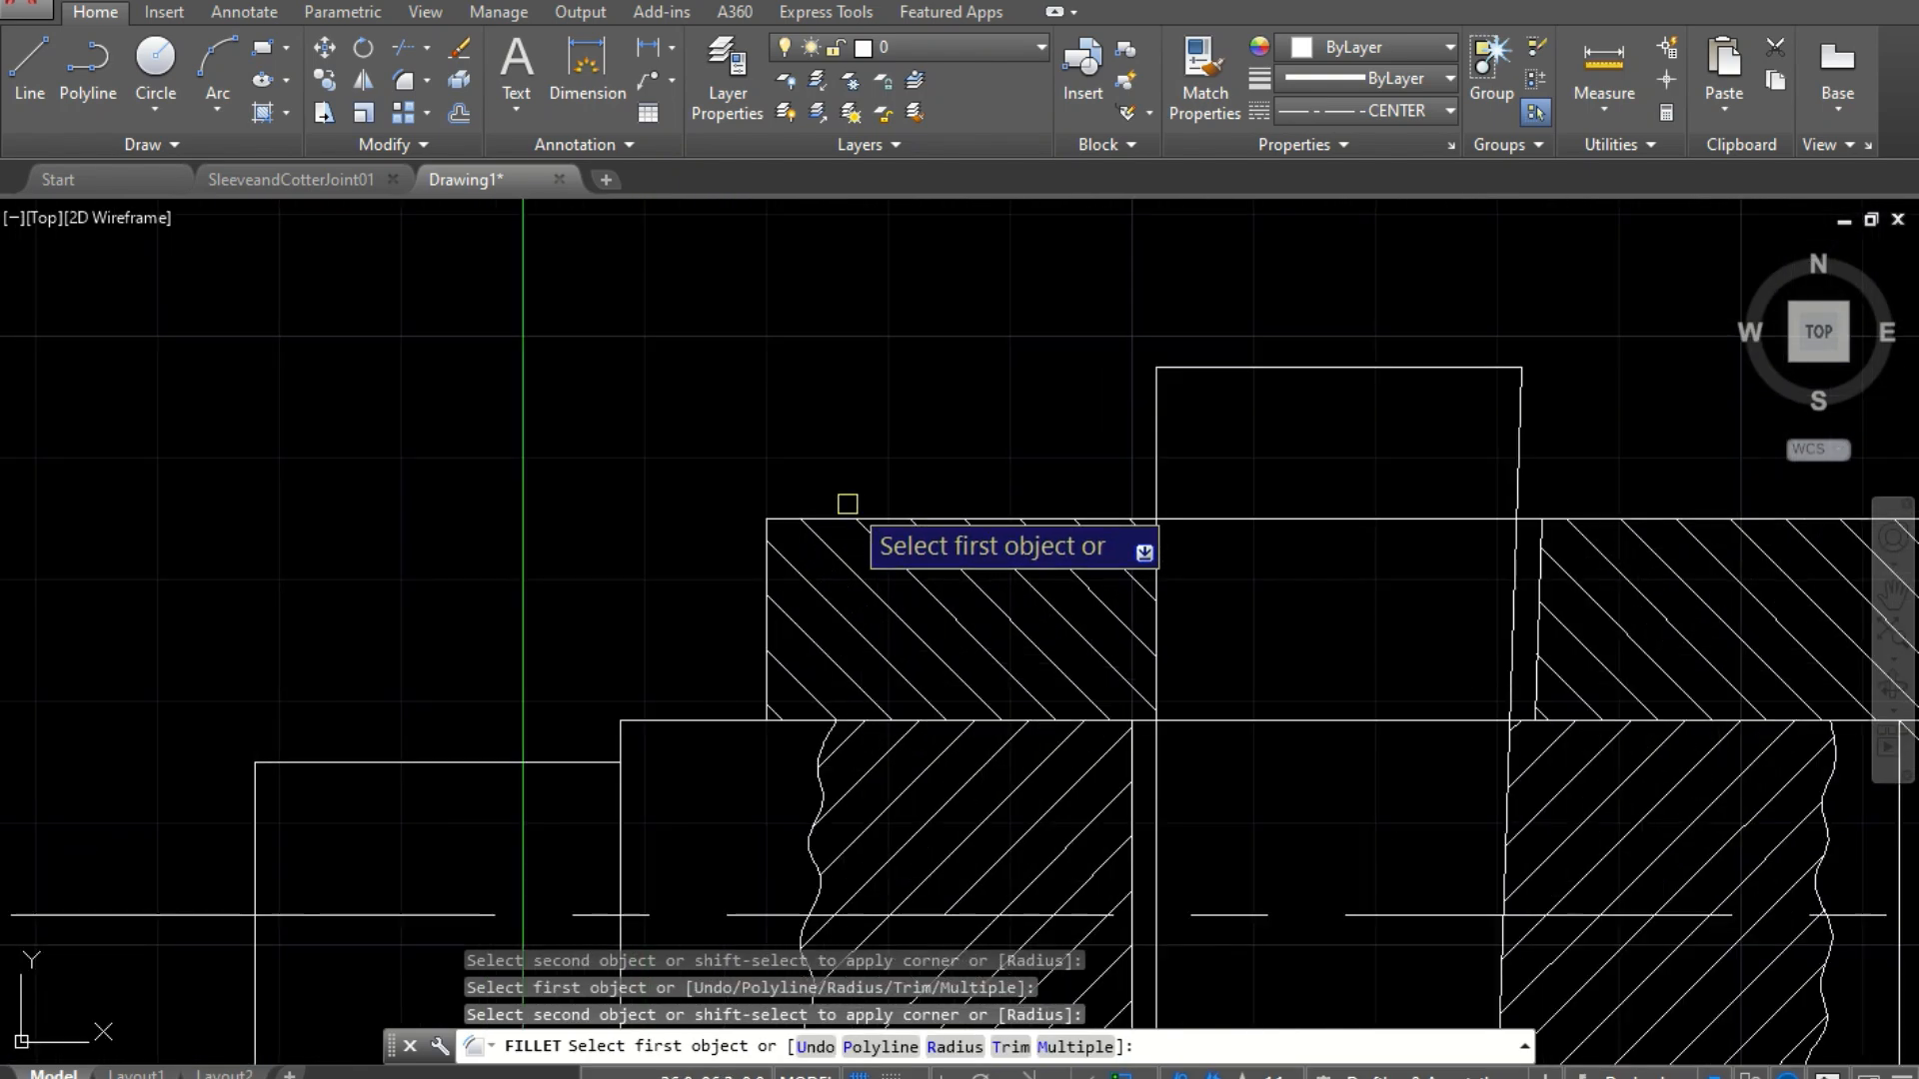
{"action": "left_click", "coordinate": [815, 518]}
{"action": "left_click", "coordinate": [769, 544]}
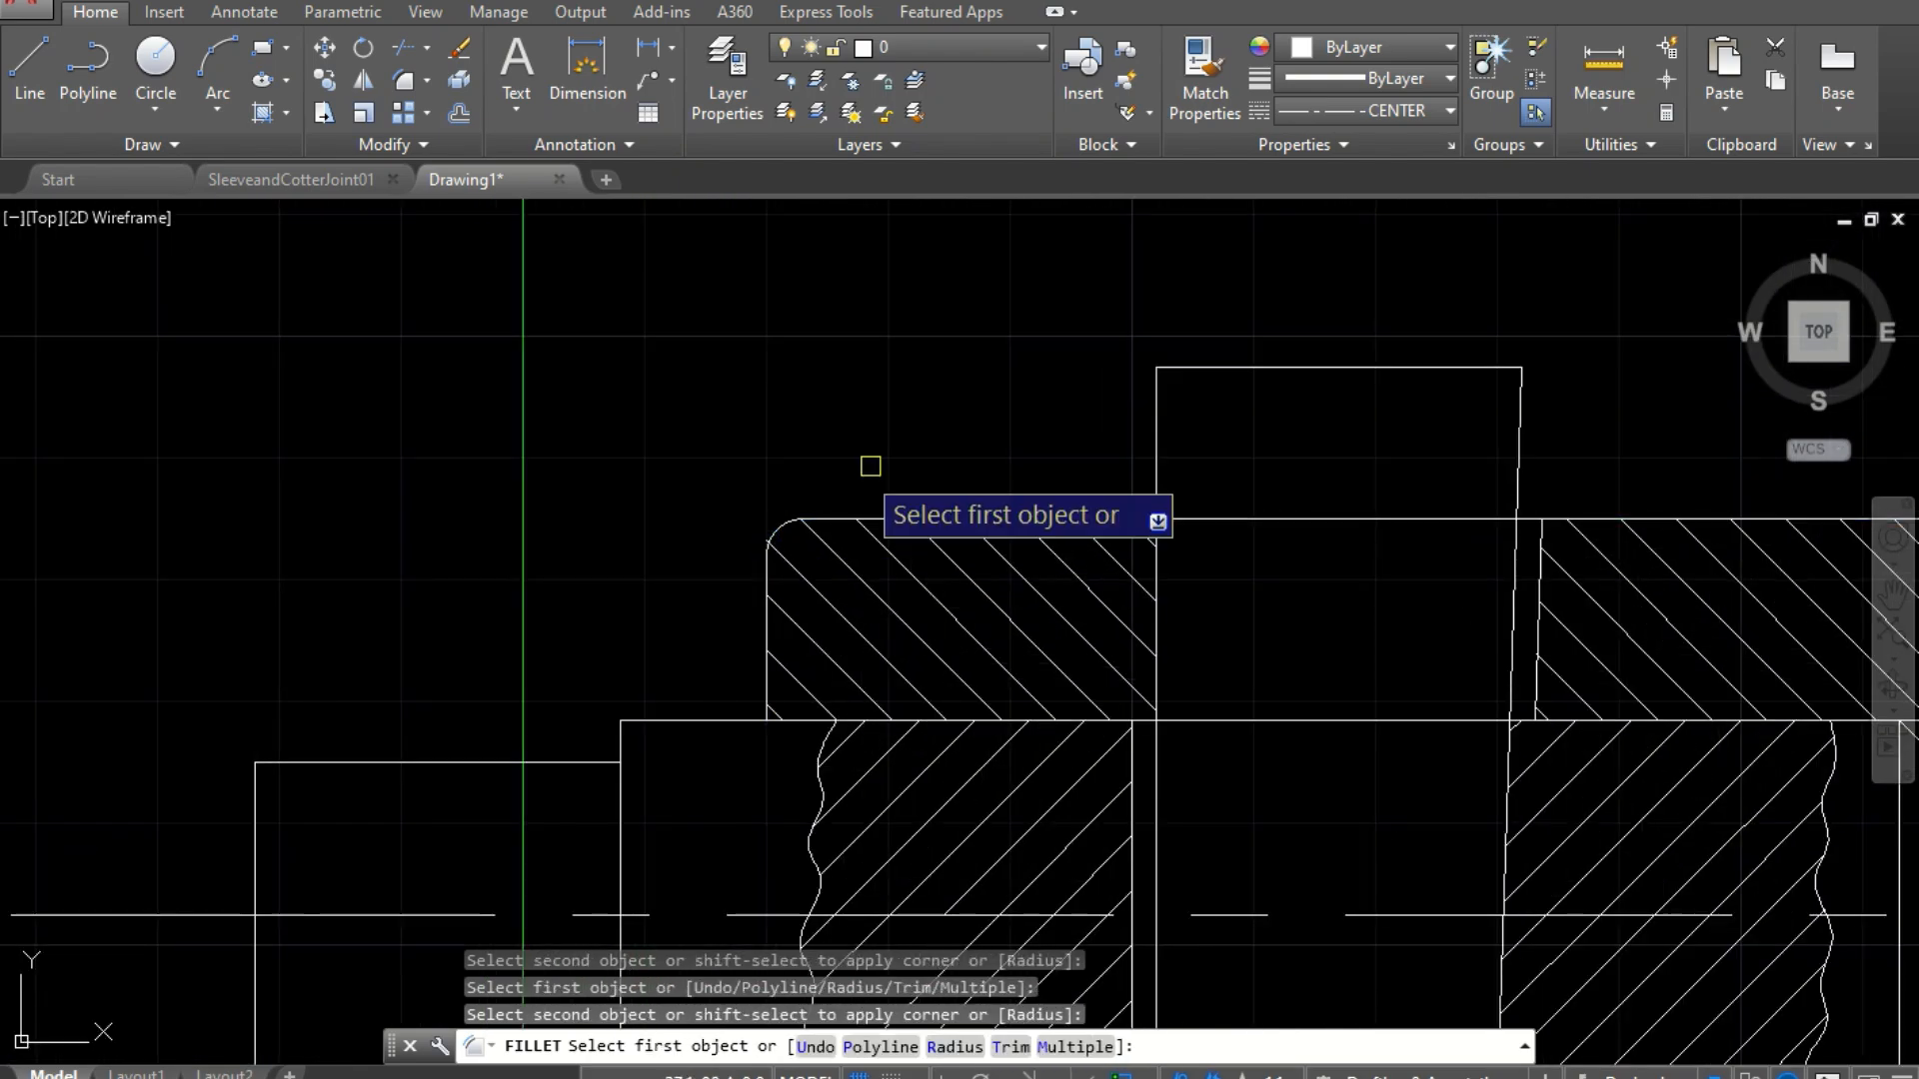
{"action": "scroll", "coordinate": [870, 466], "scroll_direction": "down", "scroll_amount": 4}
{"action": "scroll", "coordinate": [1300, 360], "scroll_direction": "up", "scroll_amount": 3}
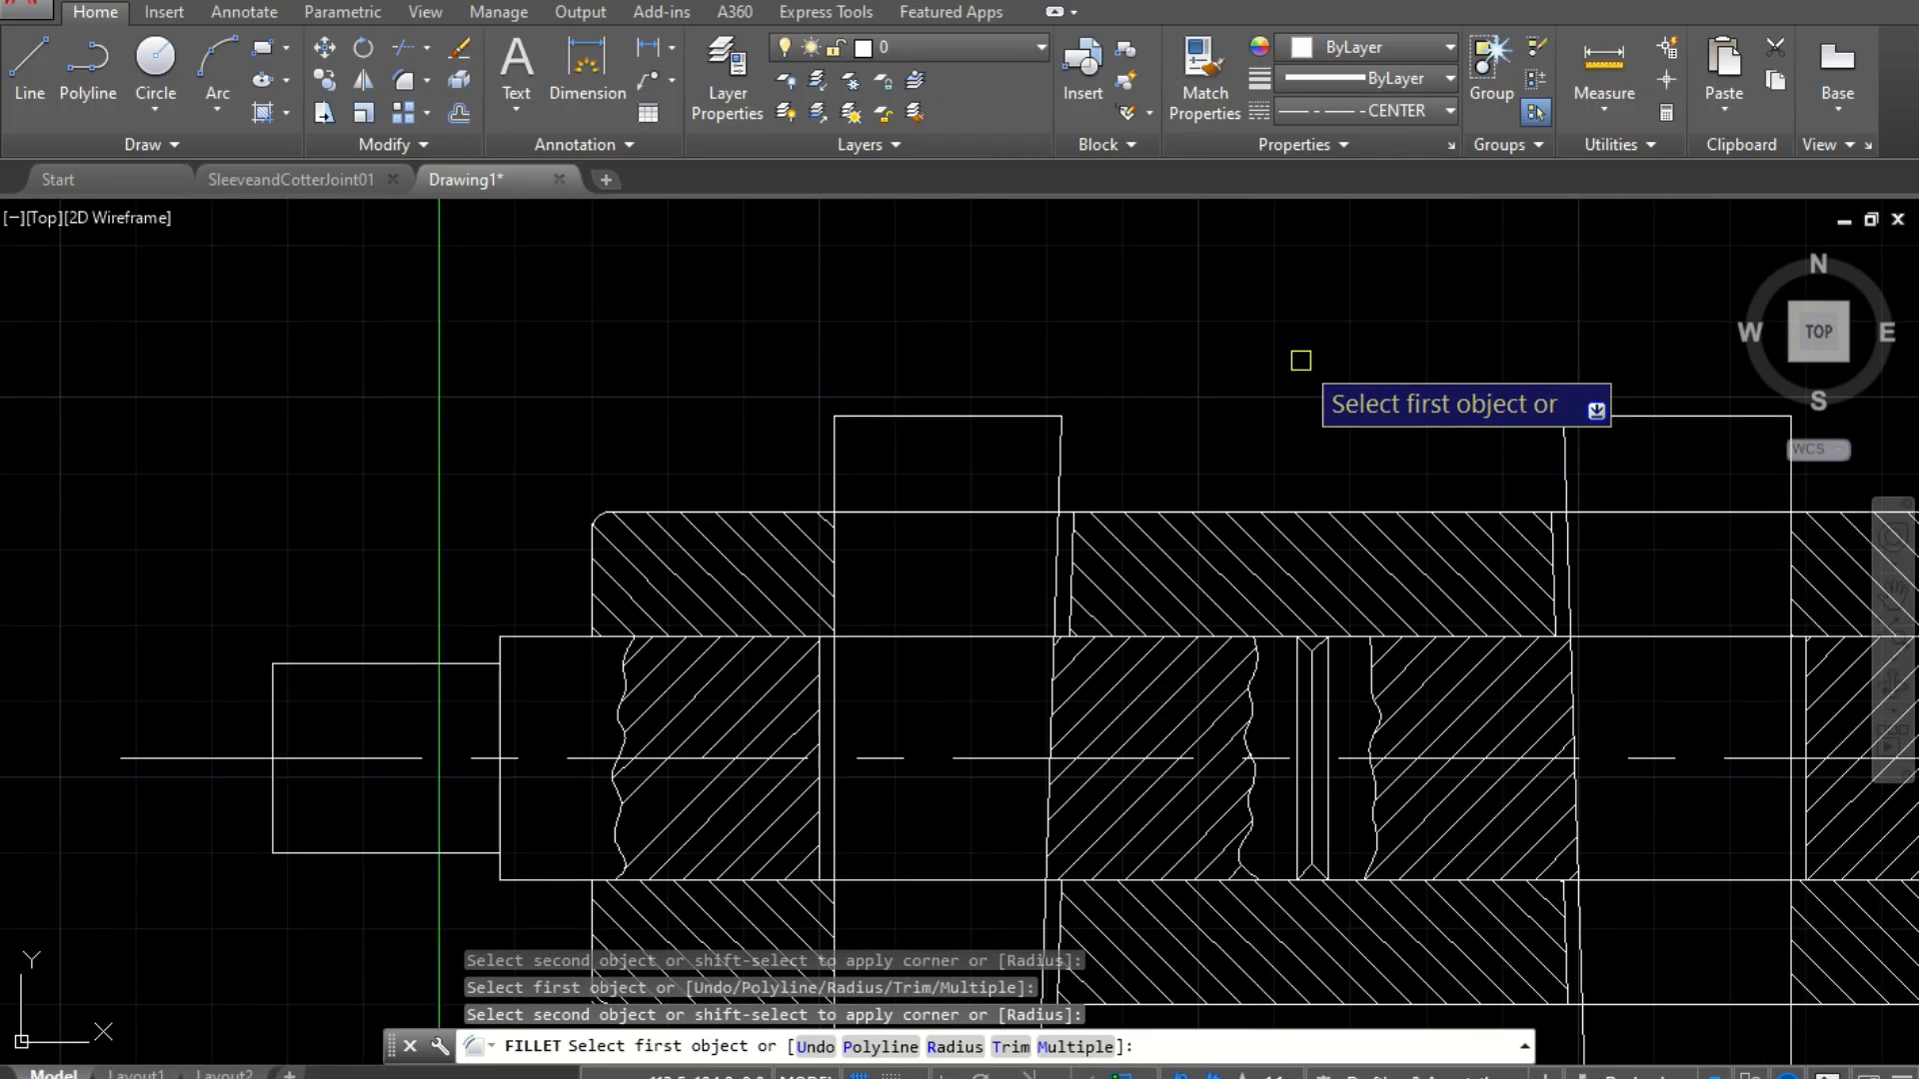
{"action": "scroll", "coordinate": [1300, 380], "scroll_direction": "down", "scroll_amount": 4}
{"action": "scroll", "coordinate": [1599, 395], "scroll_direction": "up", "scroll_amount": 3}
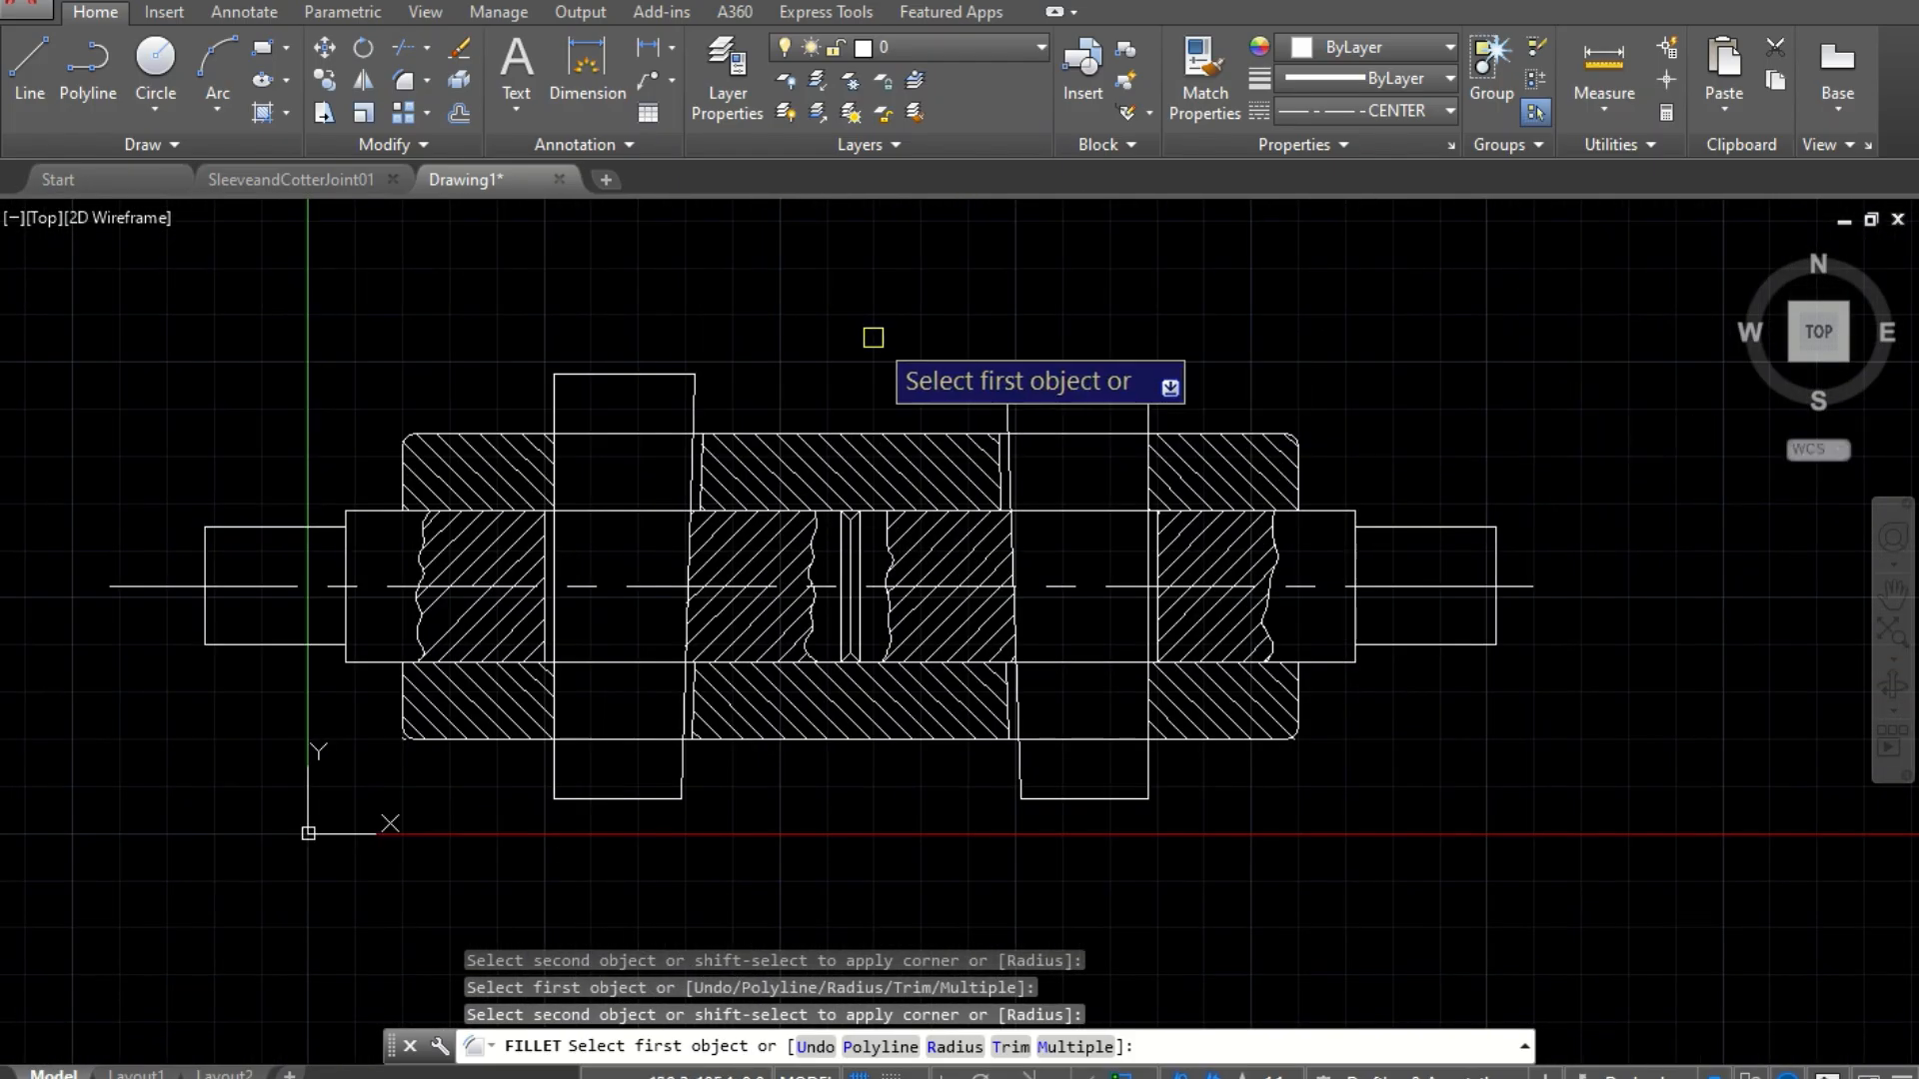
{"action": "scroll", "coordinate": [874, 338], "scroll_direction": "up", "scroll_amount": 2}
{"action": "scroll", "coordinate": [874, 338], "scroll_direction": "down", "scroll_amount": 2}
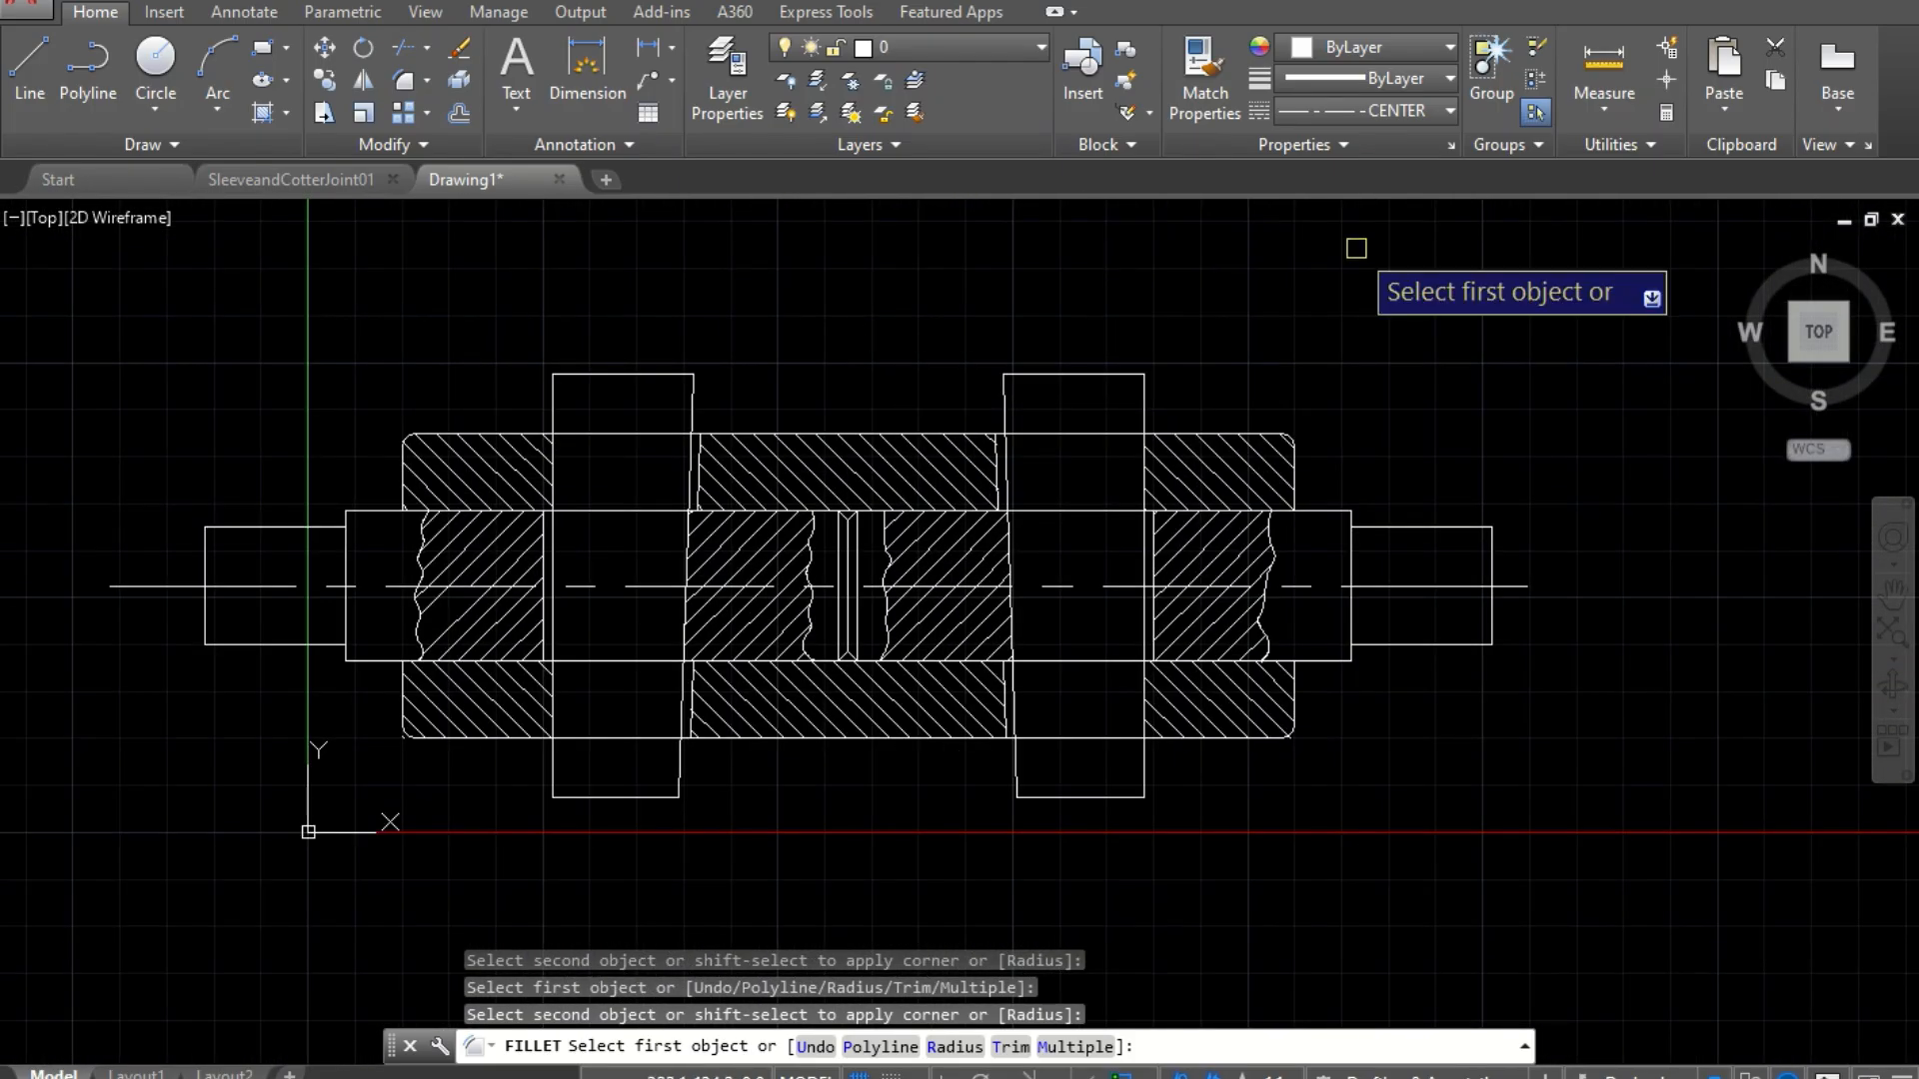
{"action": "key", "text": "Escape"}
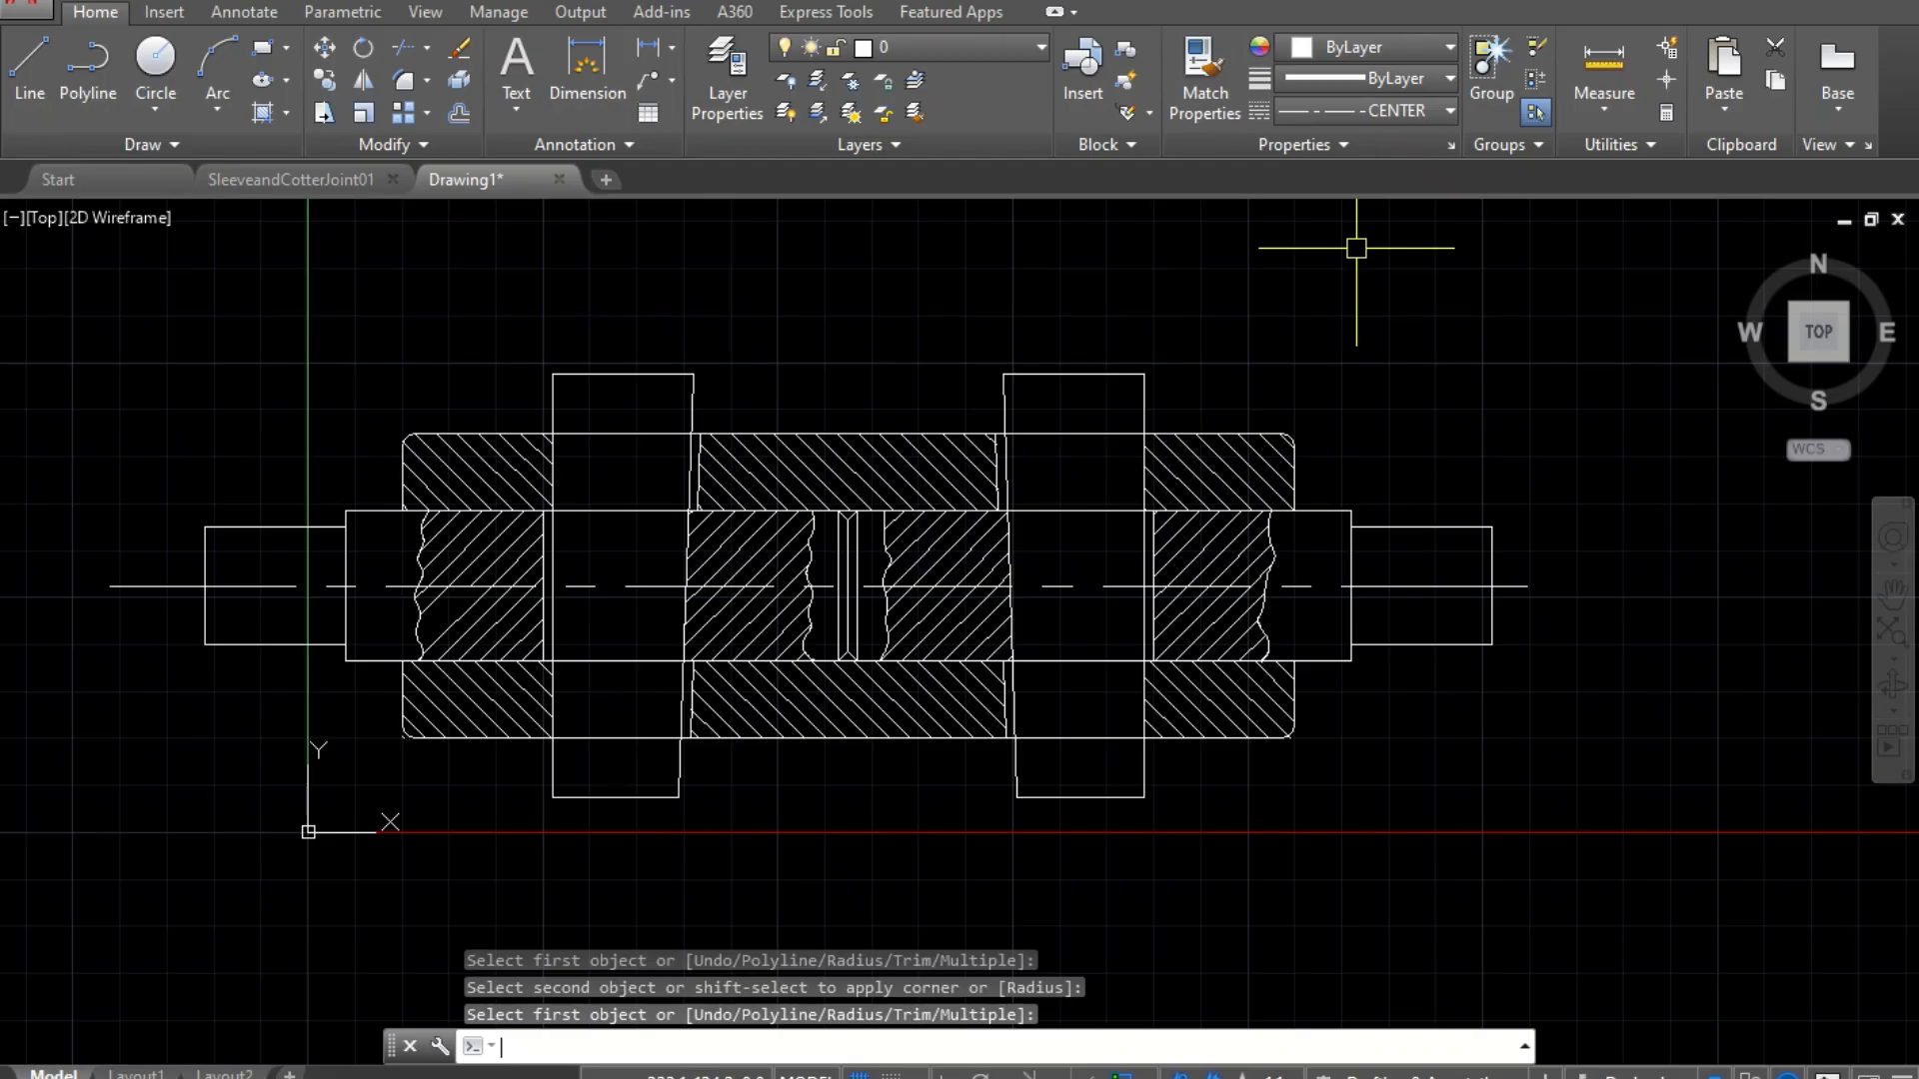
Step: Modify the ISO-25 dimension style to use a linear precision of 0.0 in its primary units, and save it
{"action": "left_click", "coordinate": [650, 45]}
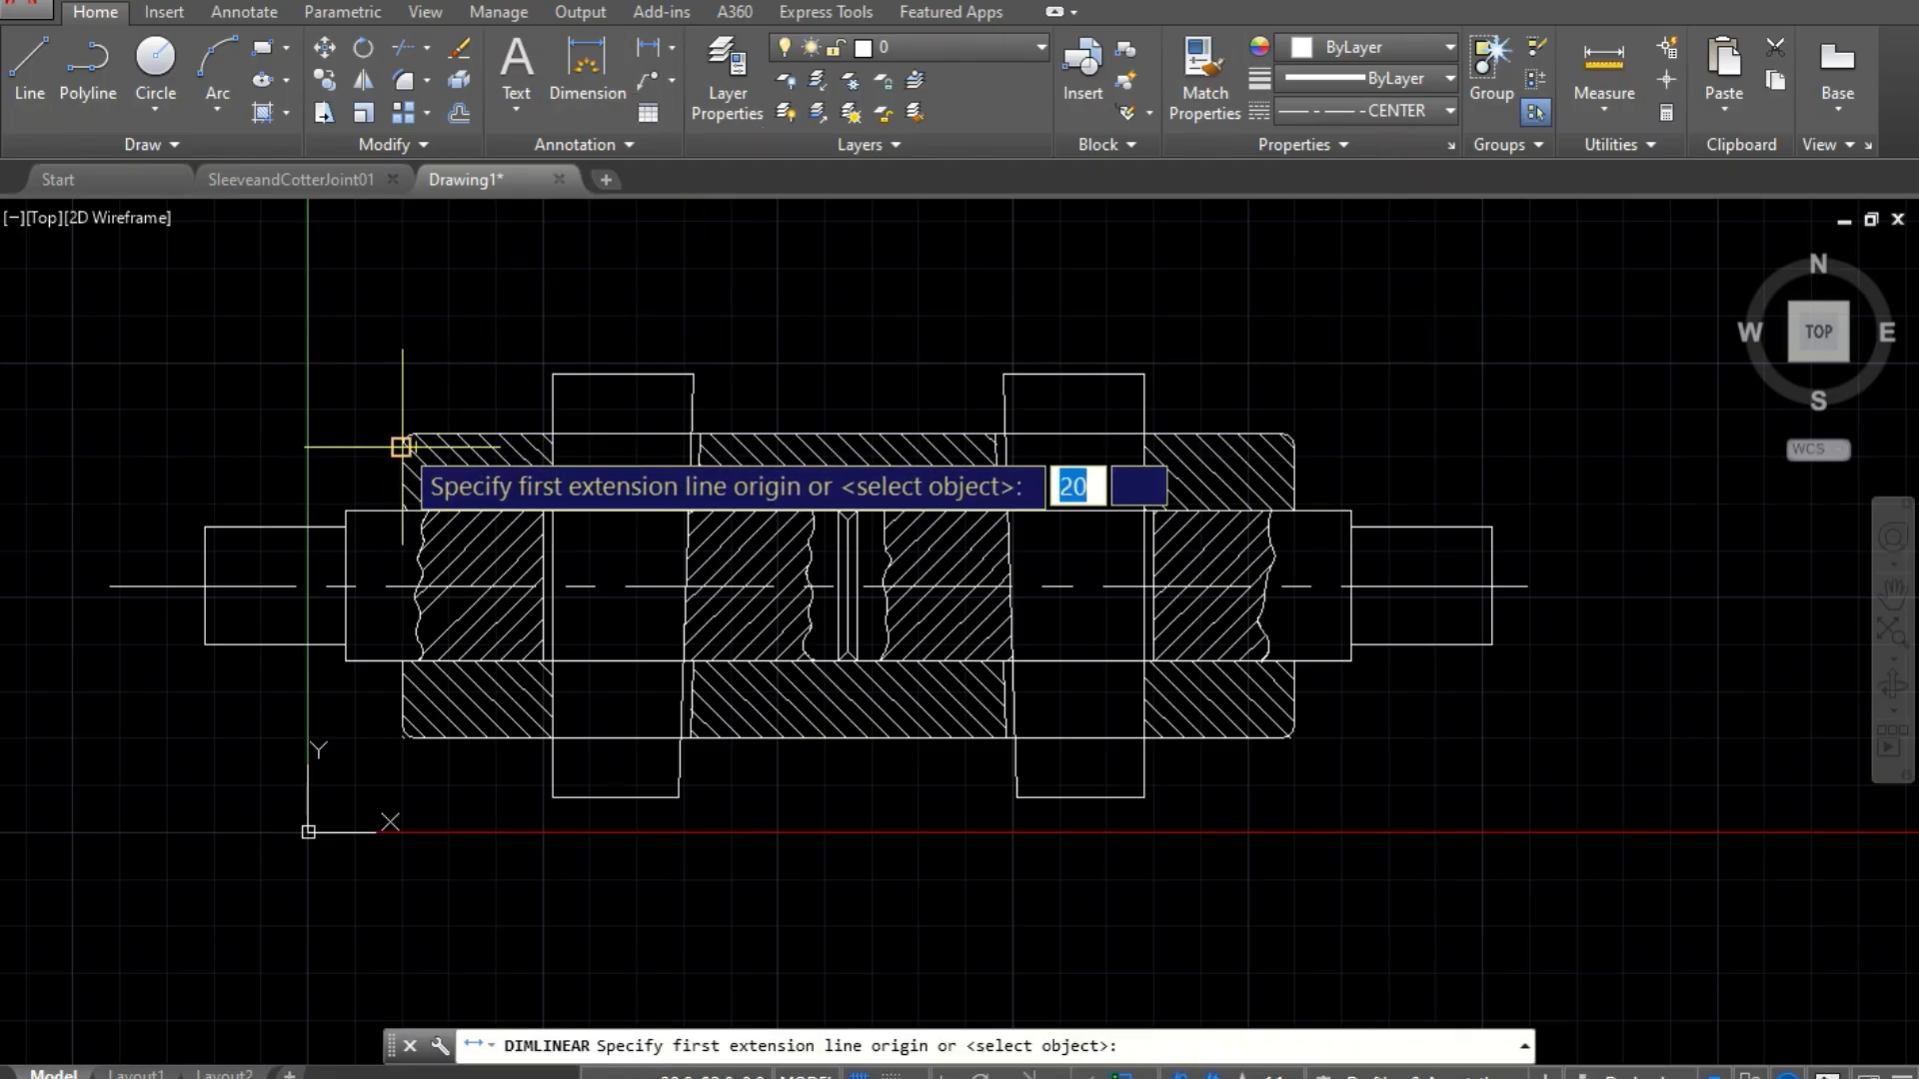
{"action": "key", "text": "Escape"}
{"action": "type", "text": "DD"}
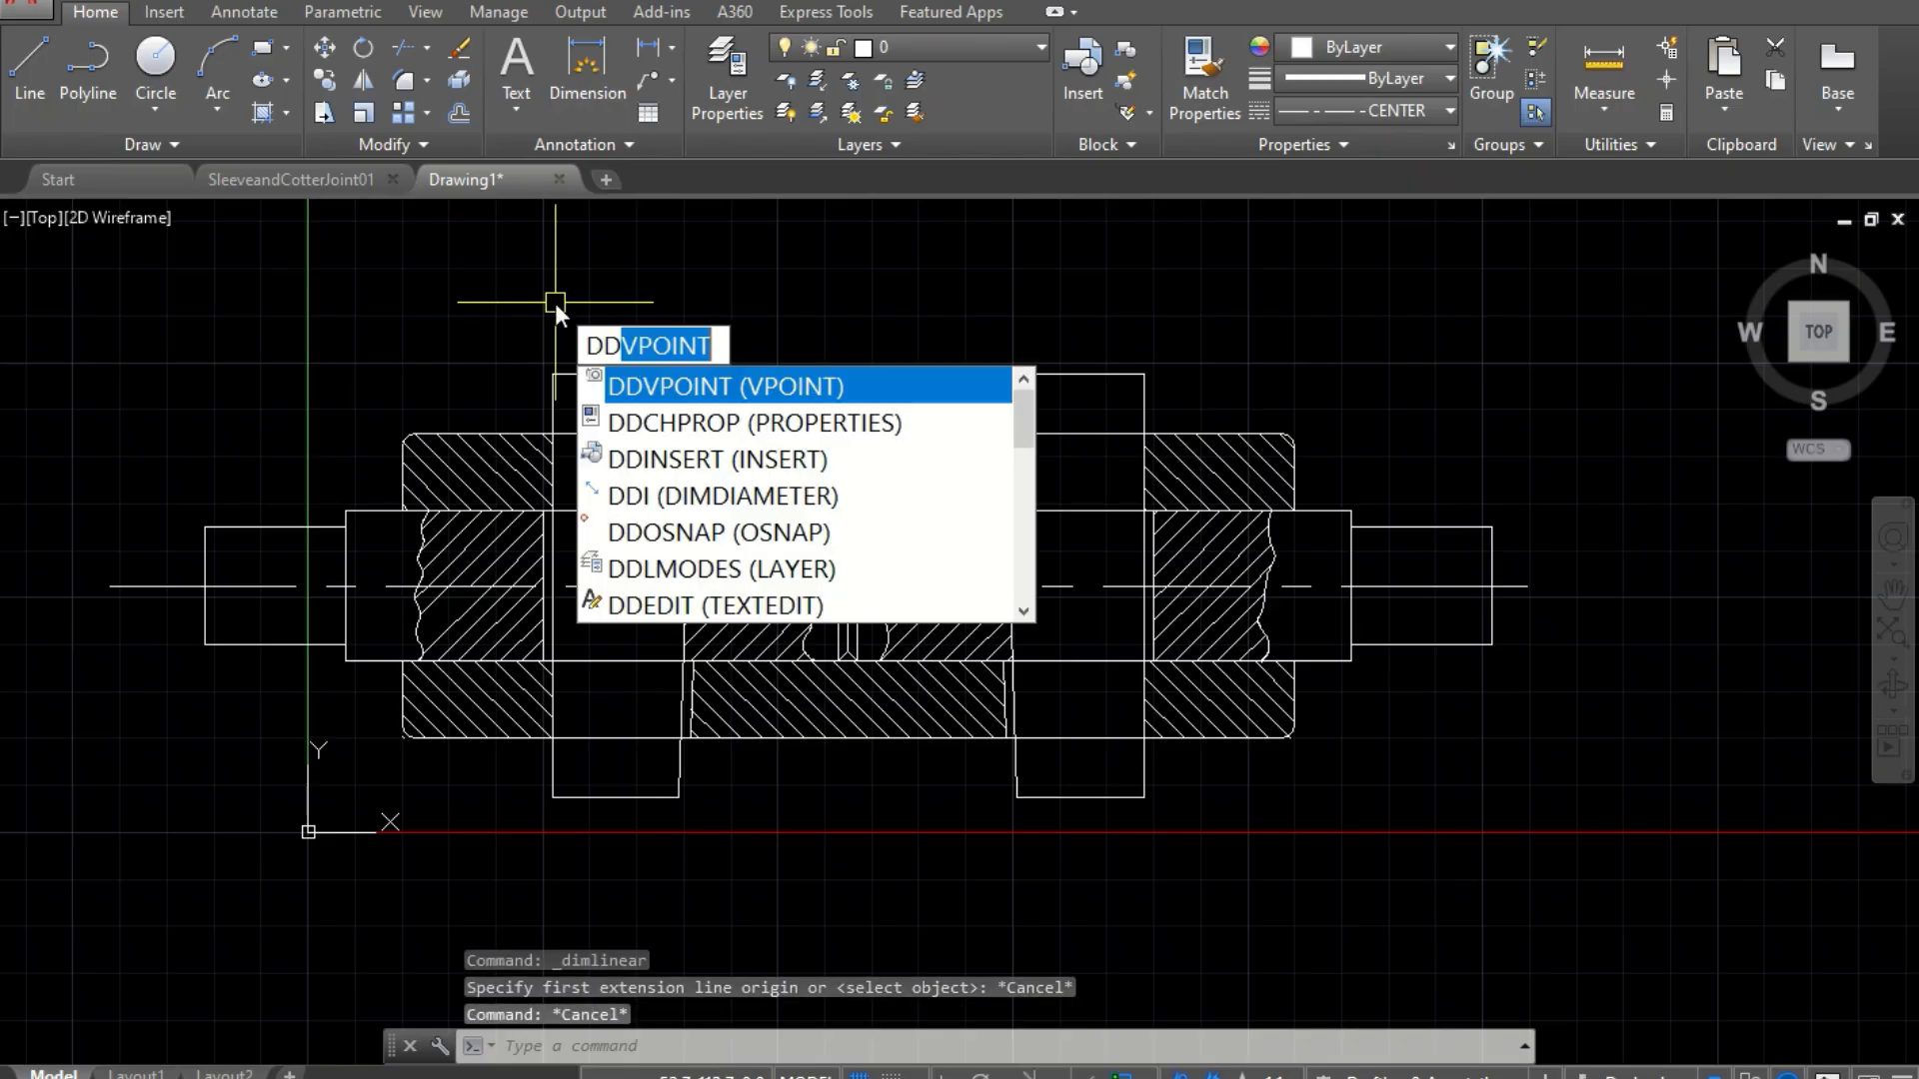
{"action": "key", "text": "BackSpace"}
{"action": "key", "text": "BackSpace"}
{"action": "type", "text": "IMSTY"}
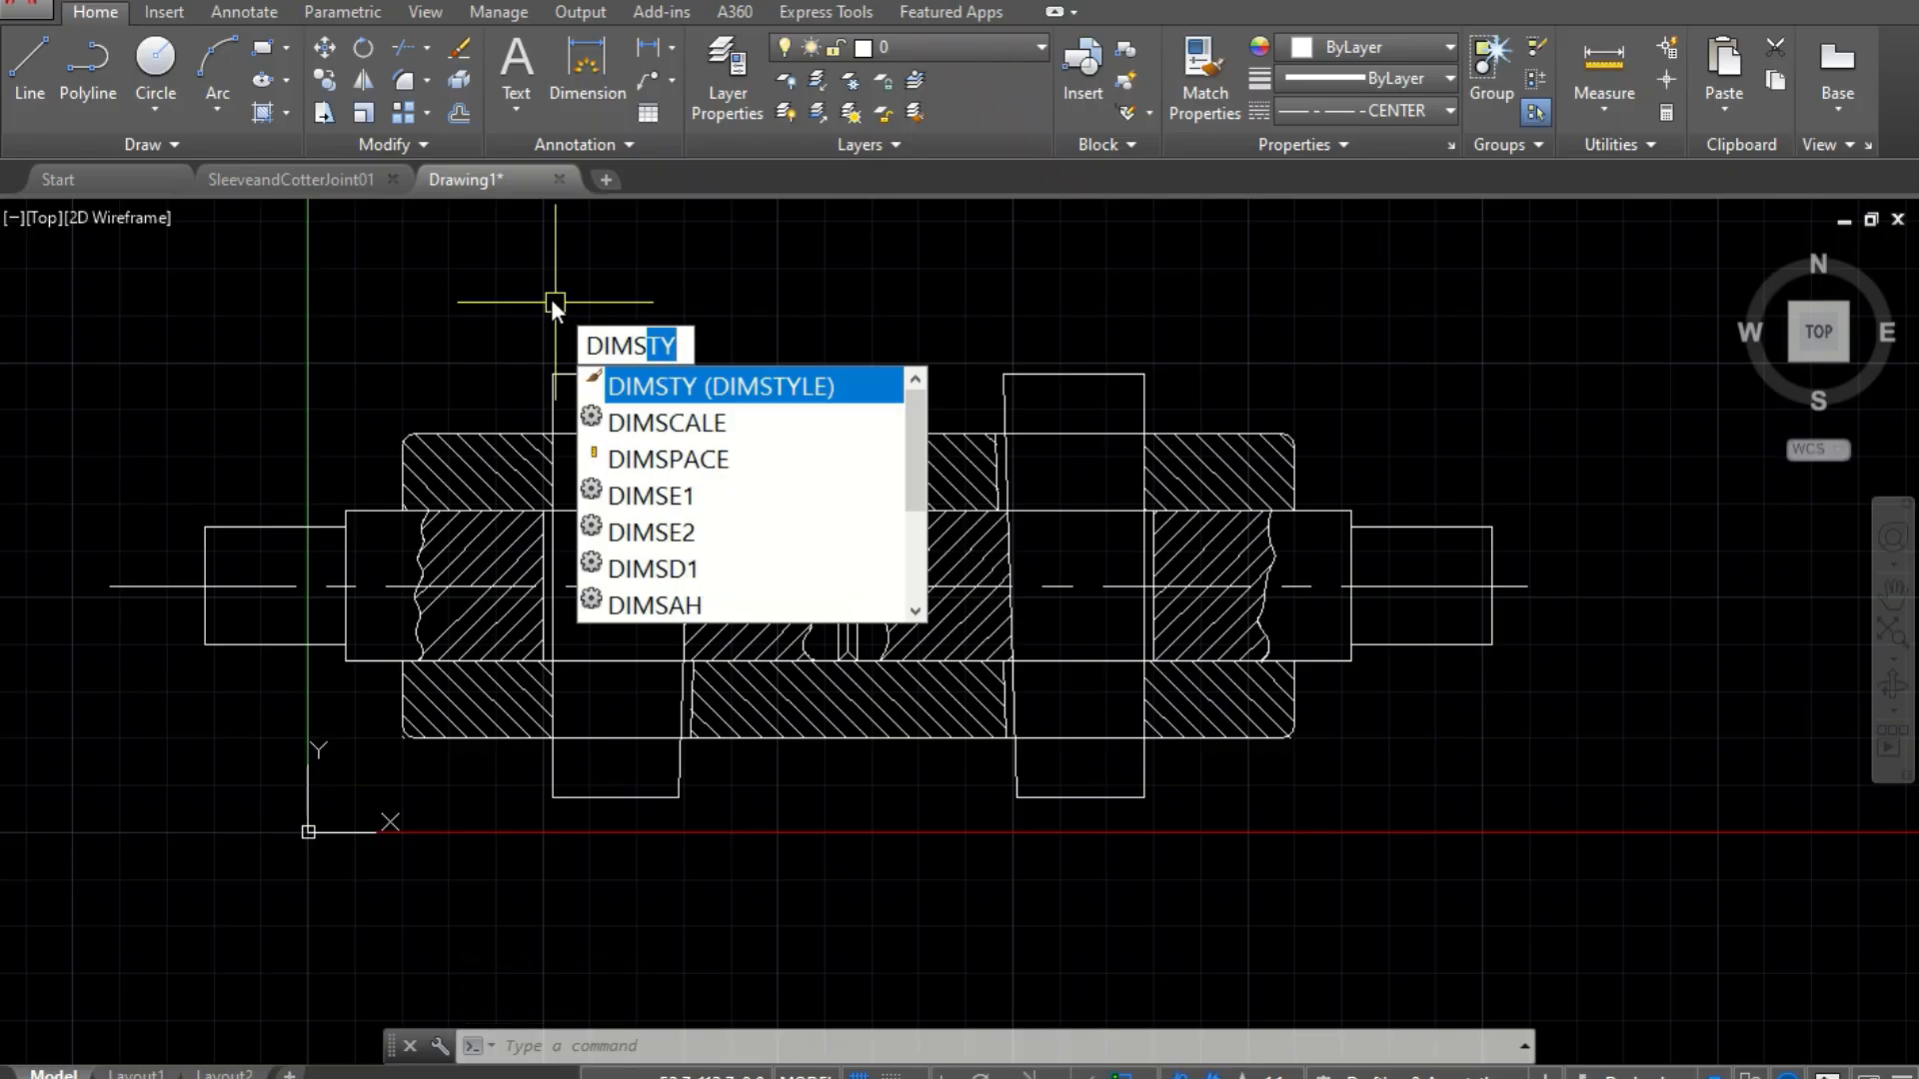
{"action": "left_click", "coordinate": [745, 386]}
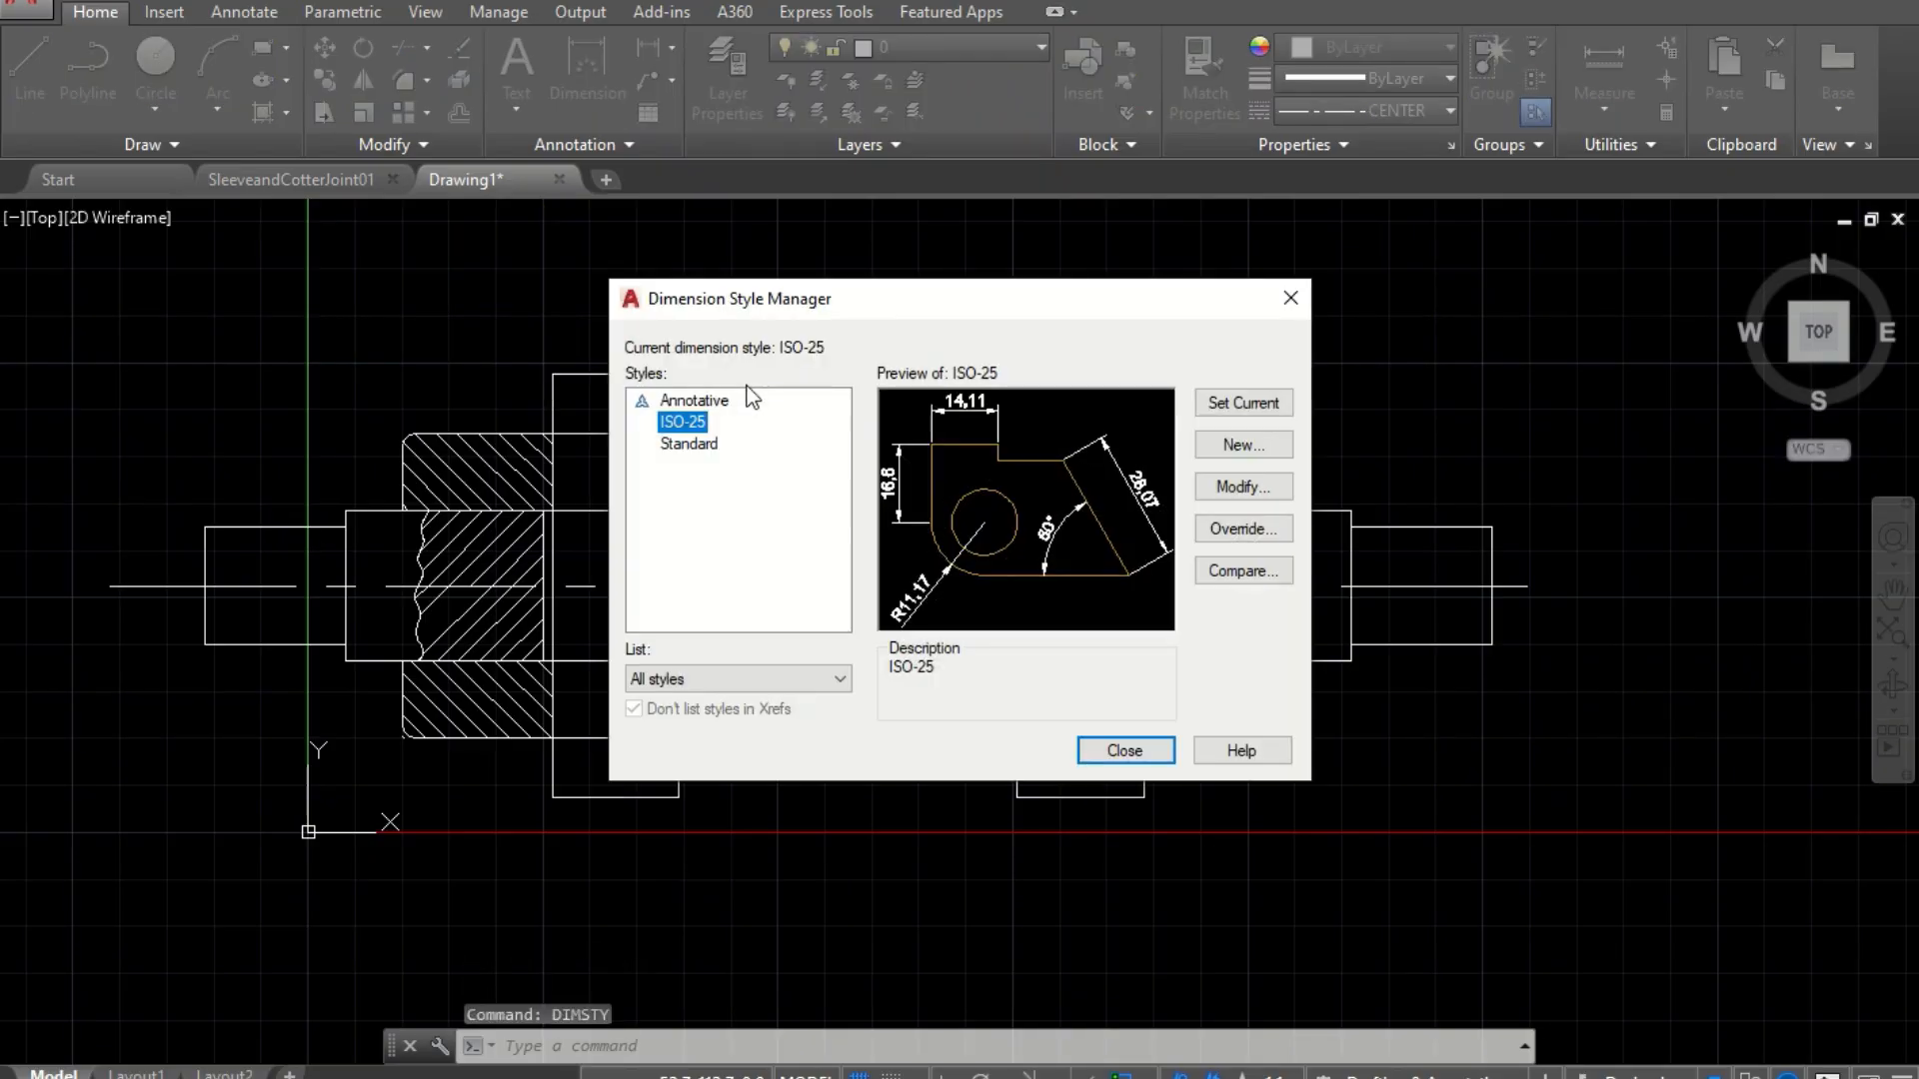
{"action": "left_click", "coordinate": [1268, 489]}
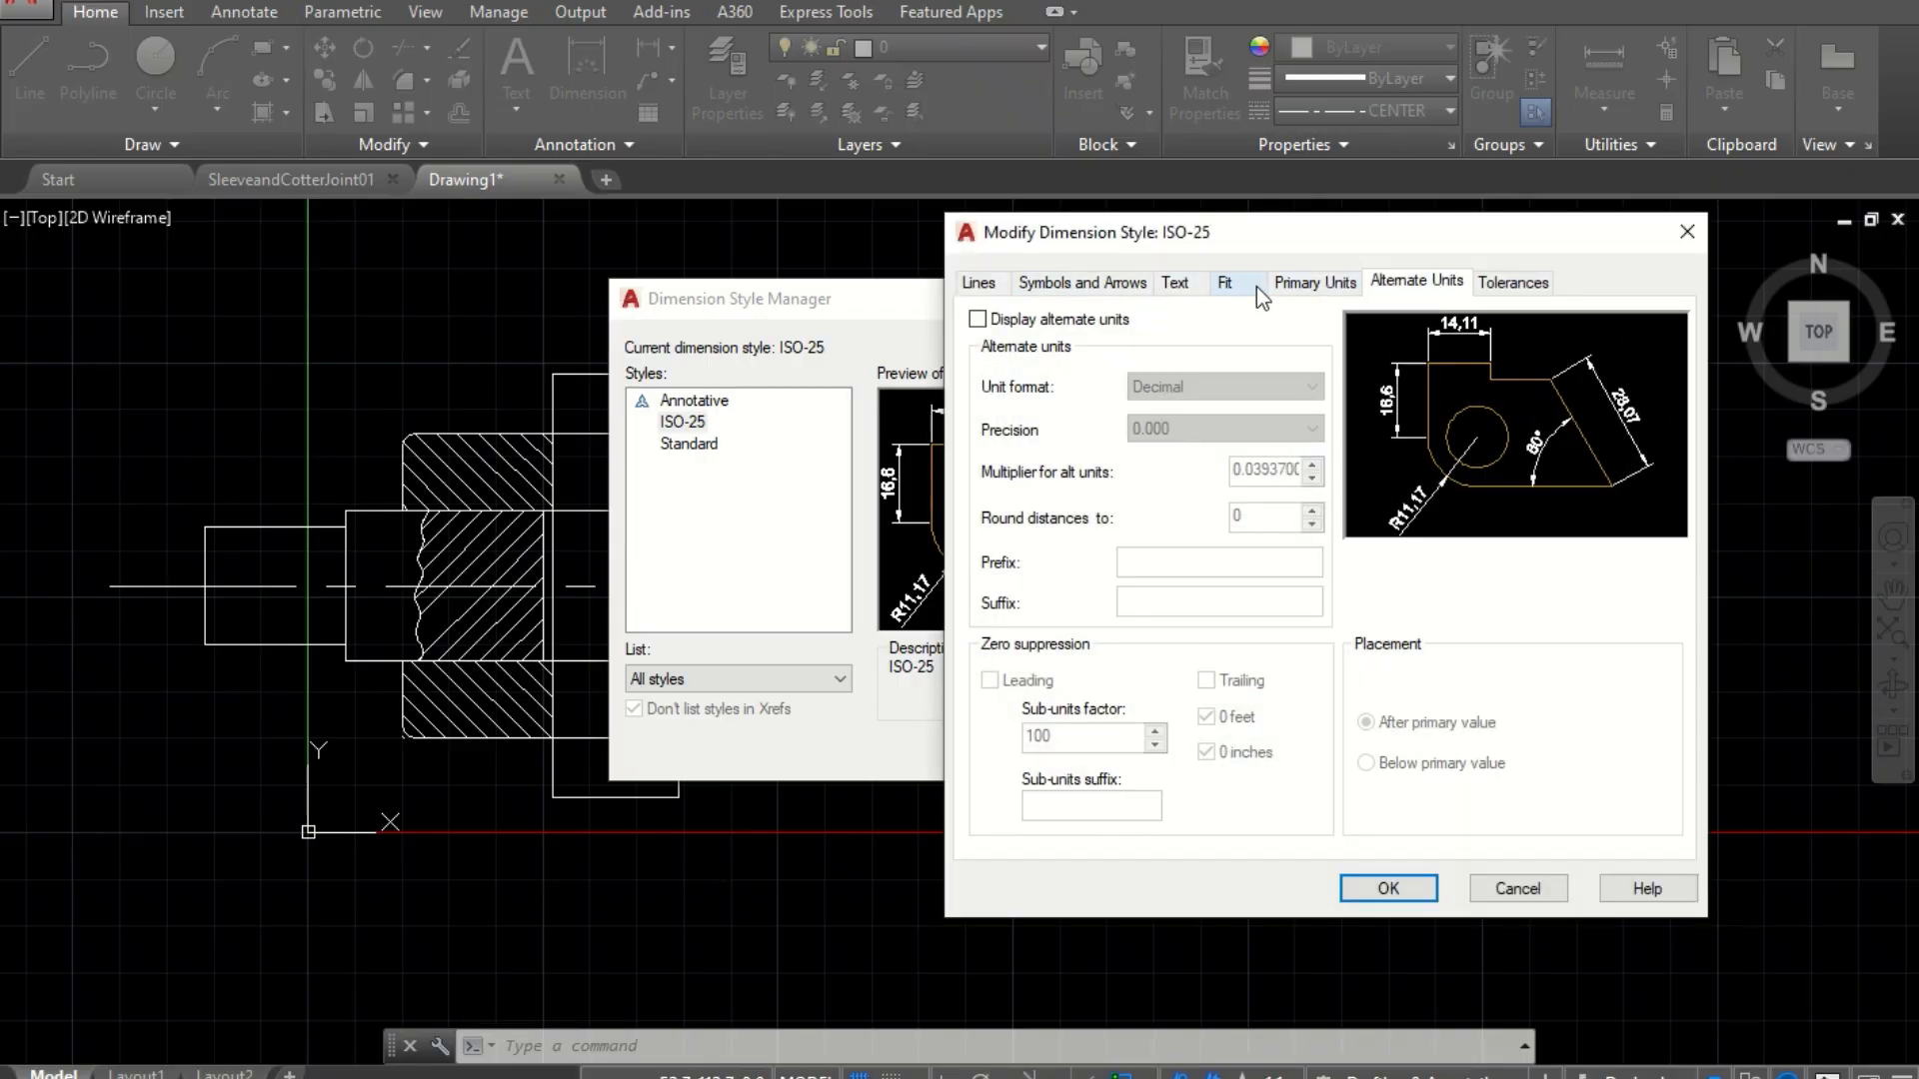
{"action": "left_click", "coordinate": [1301, 284]}
{"action": "left_click", "coordinate": [1187, 380]}
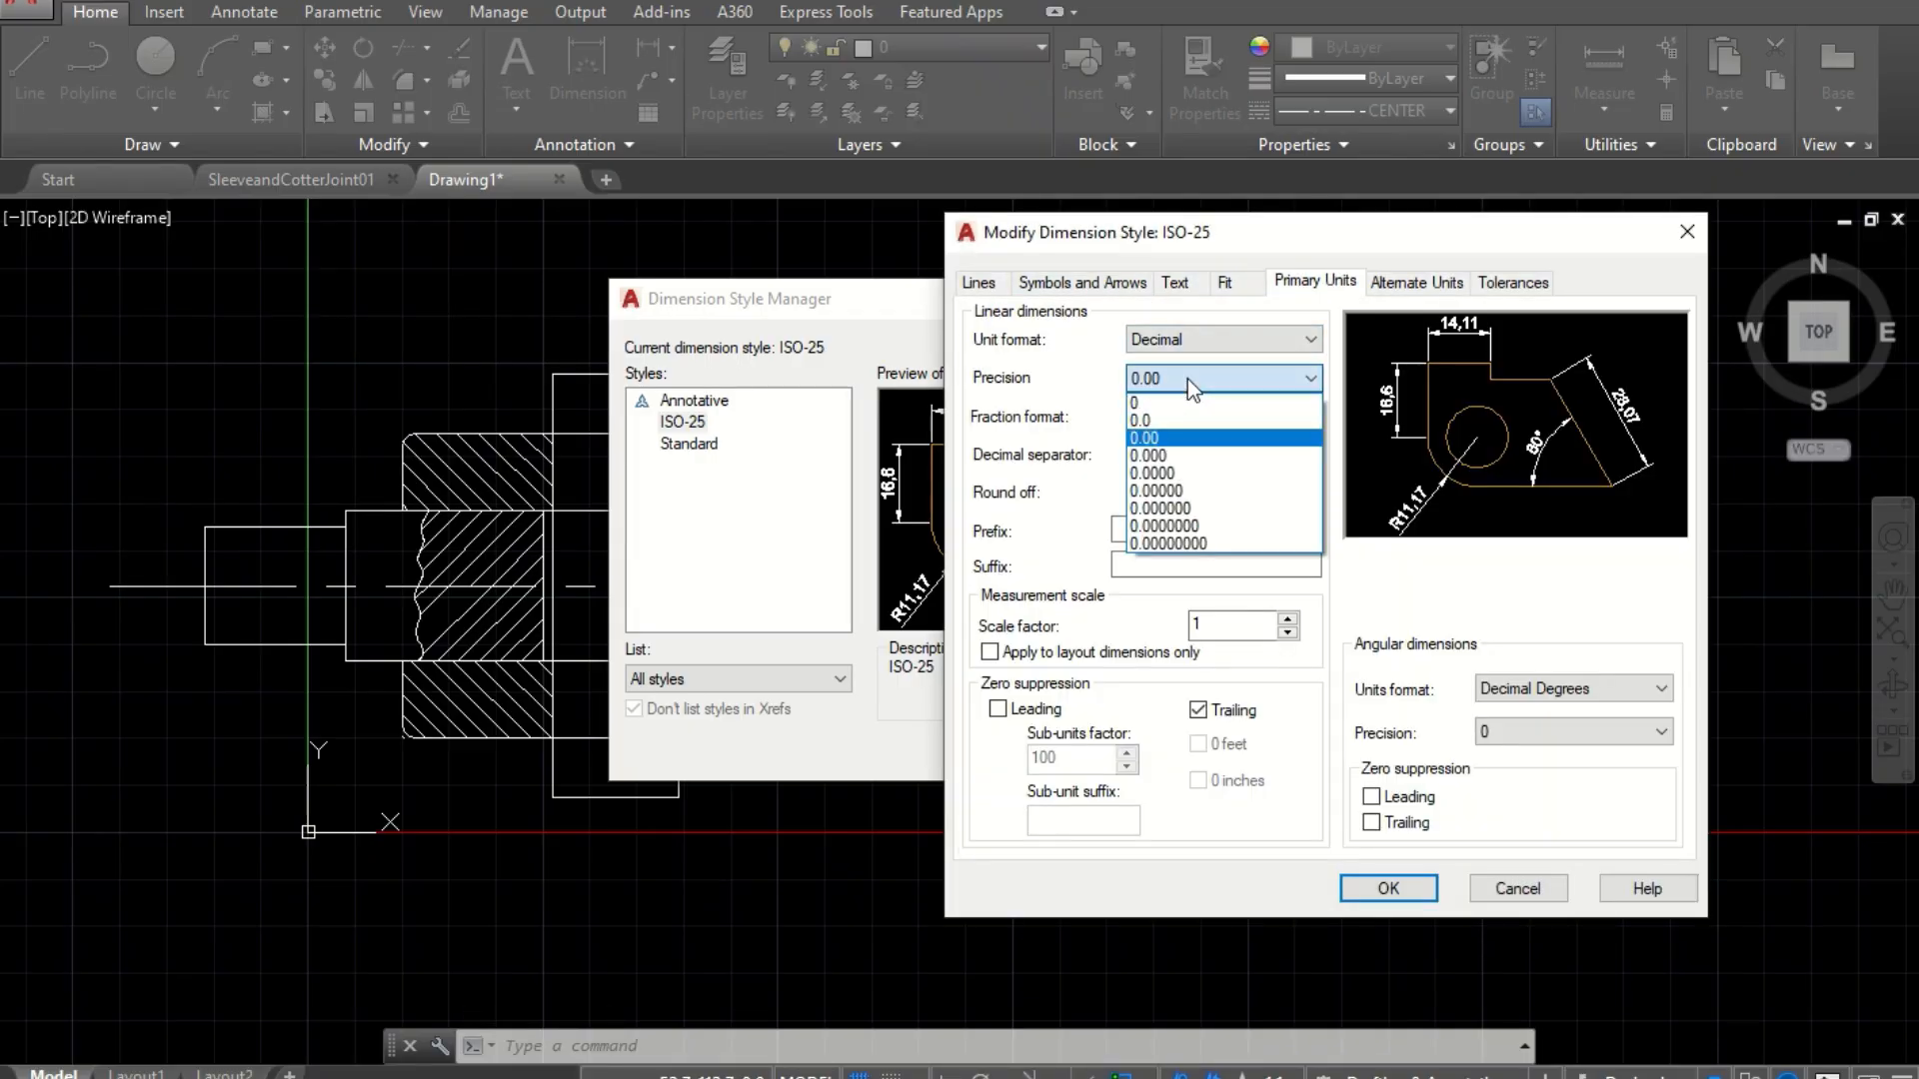
{"action": "left_click", "coordinate": [1179, 418]}
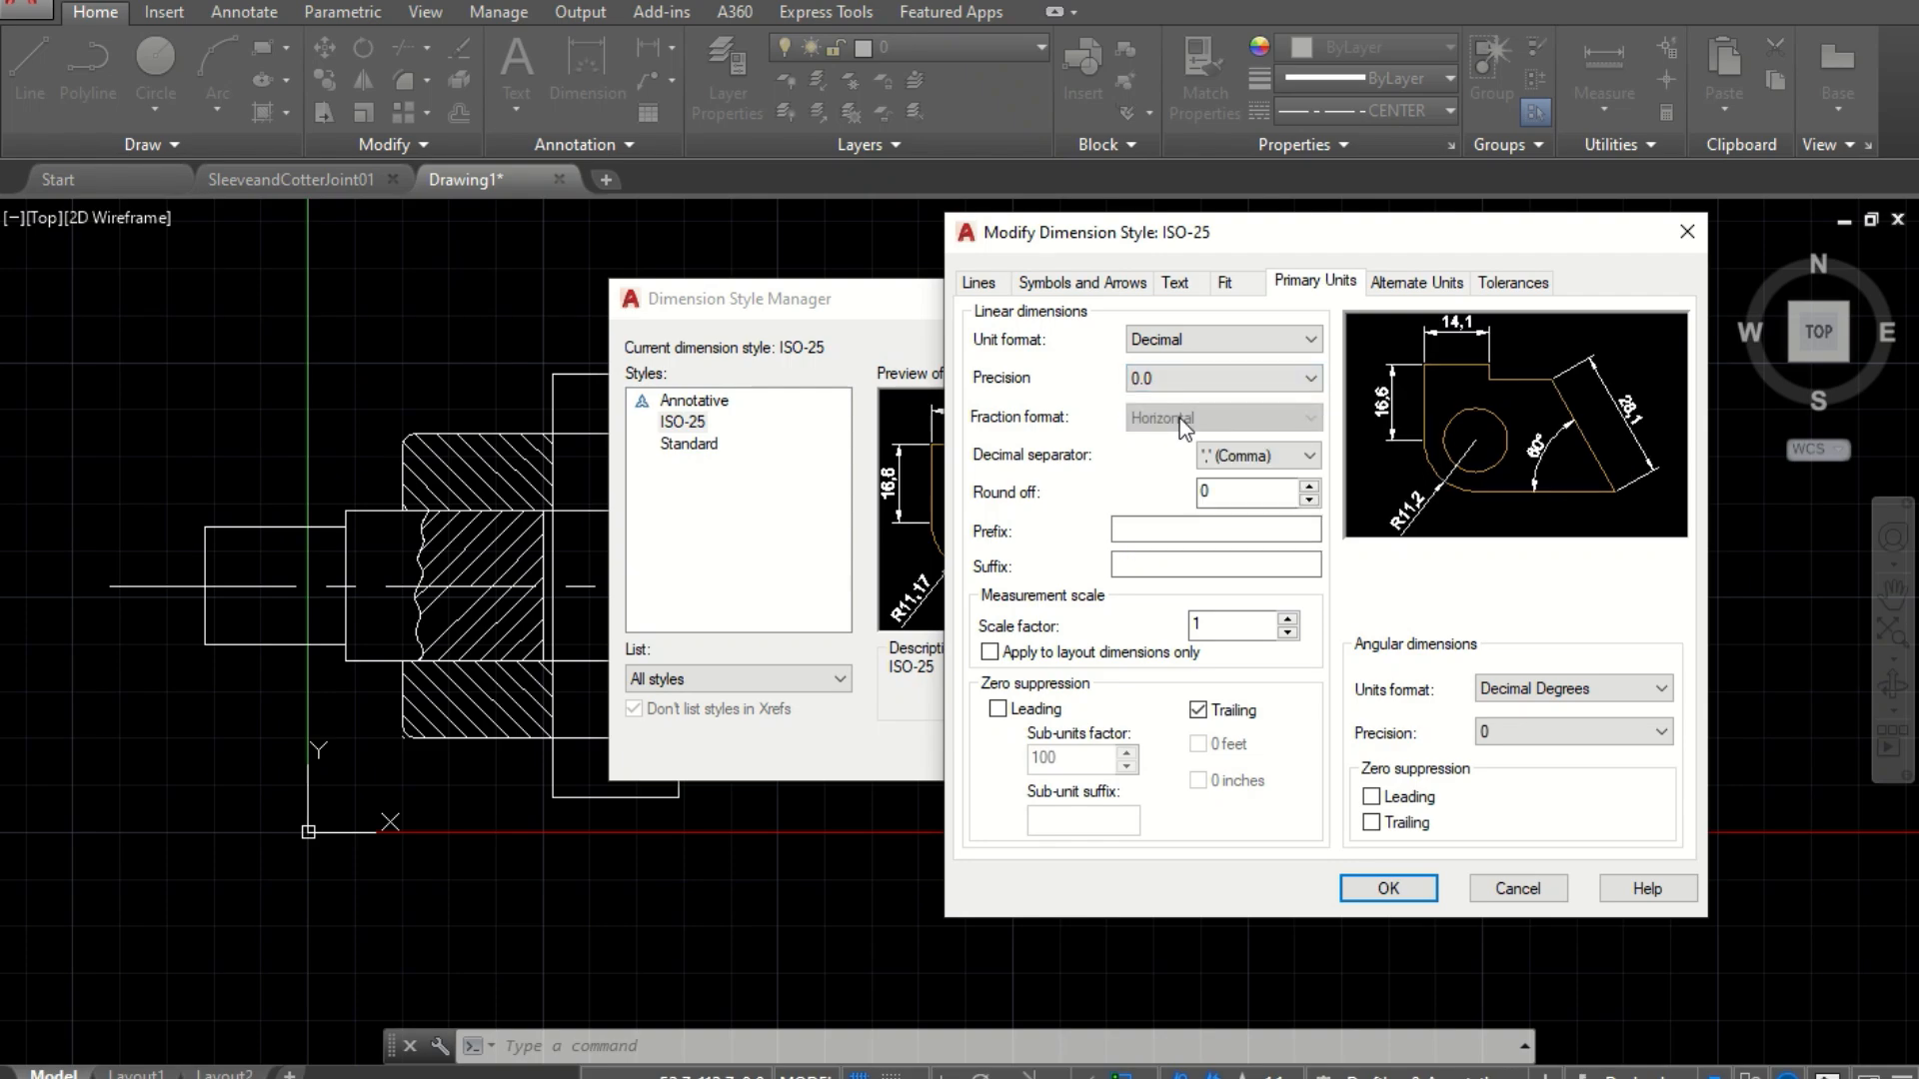
{"action": "left_click", "coordinate": [1484, 732]}
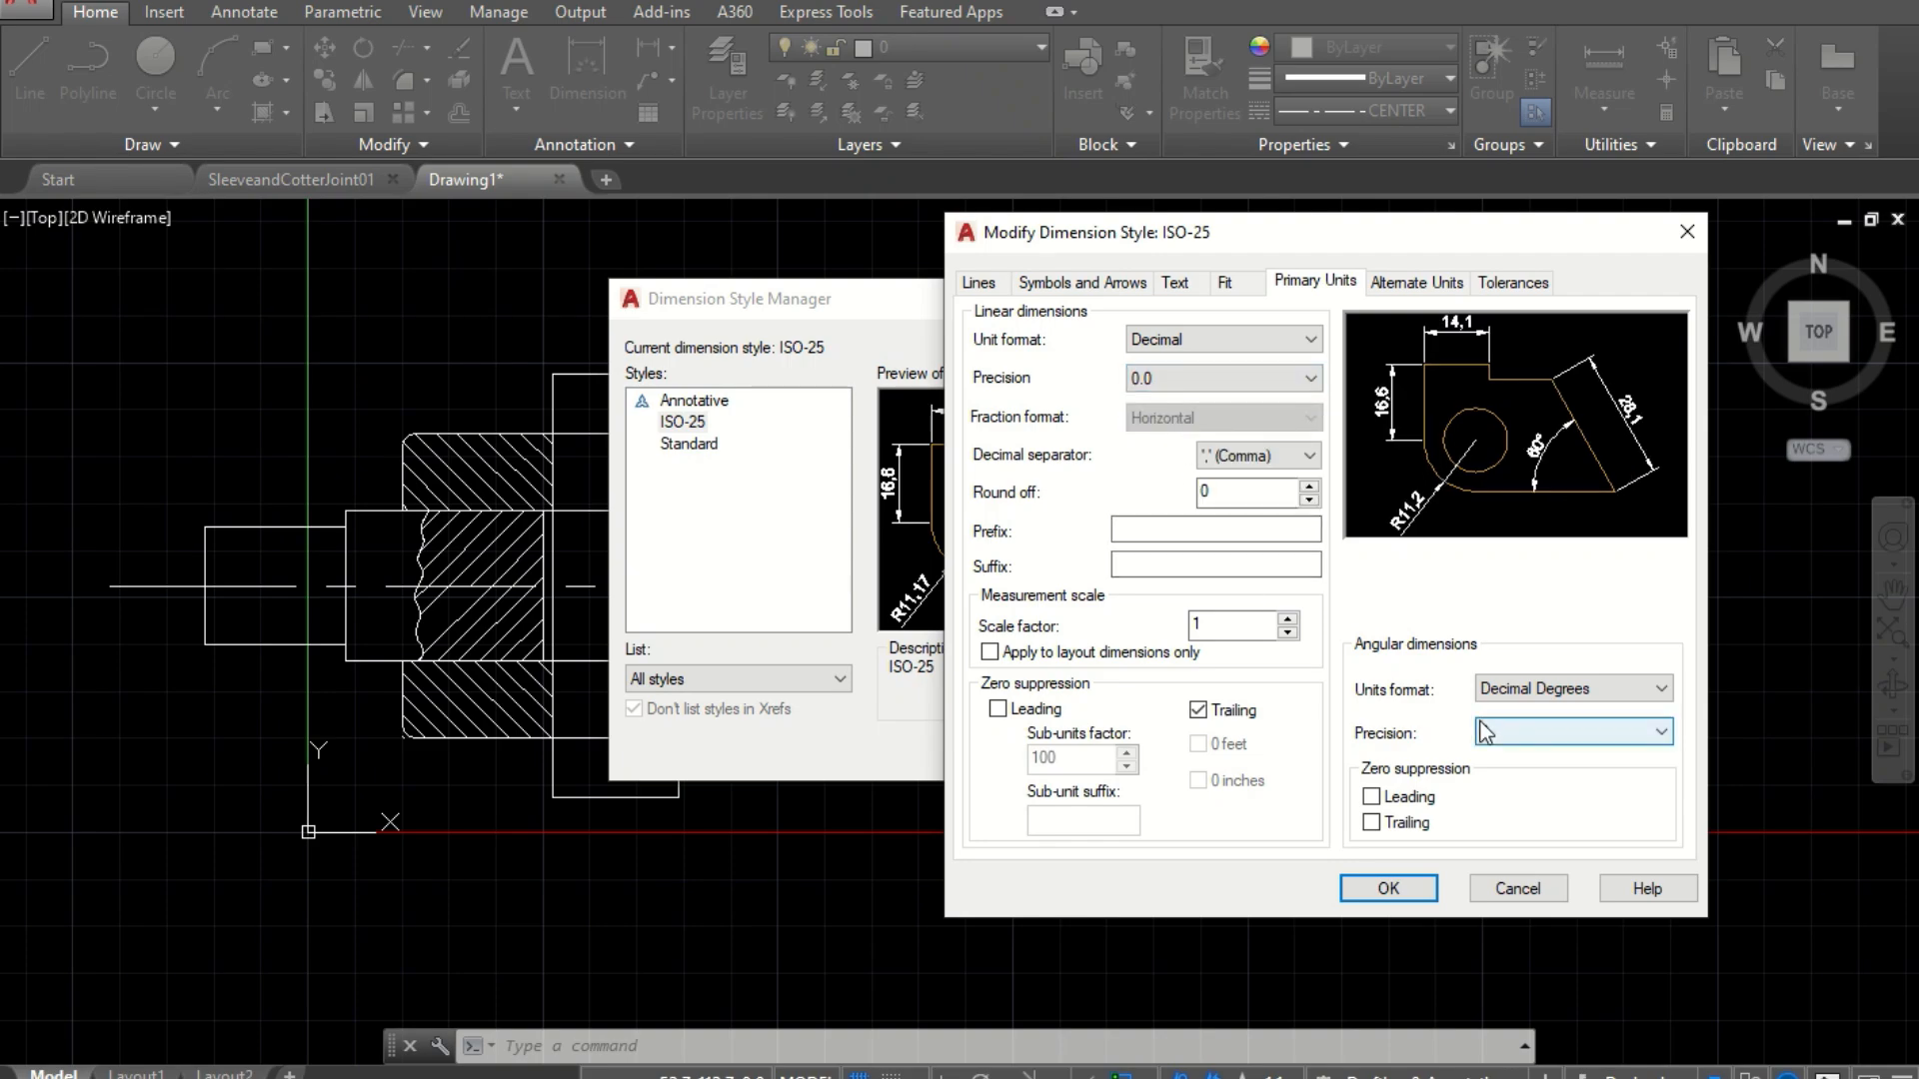
{"action": "left_click", "coordinate": [989, 286]}
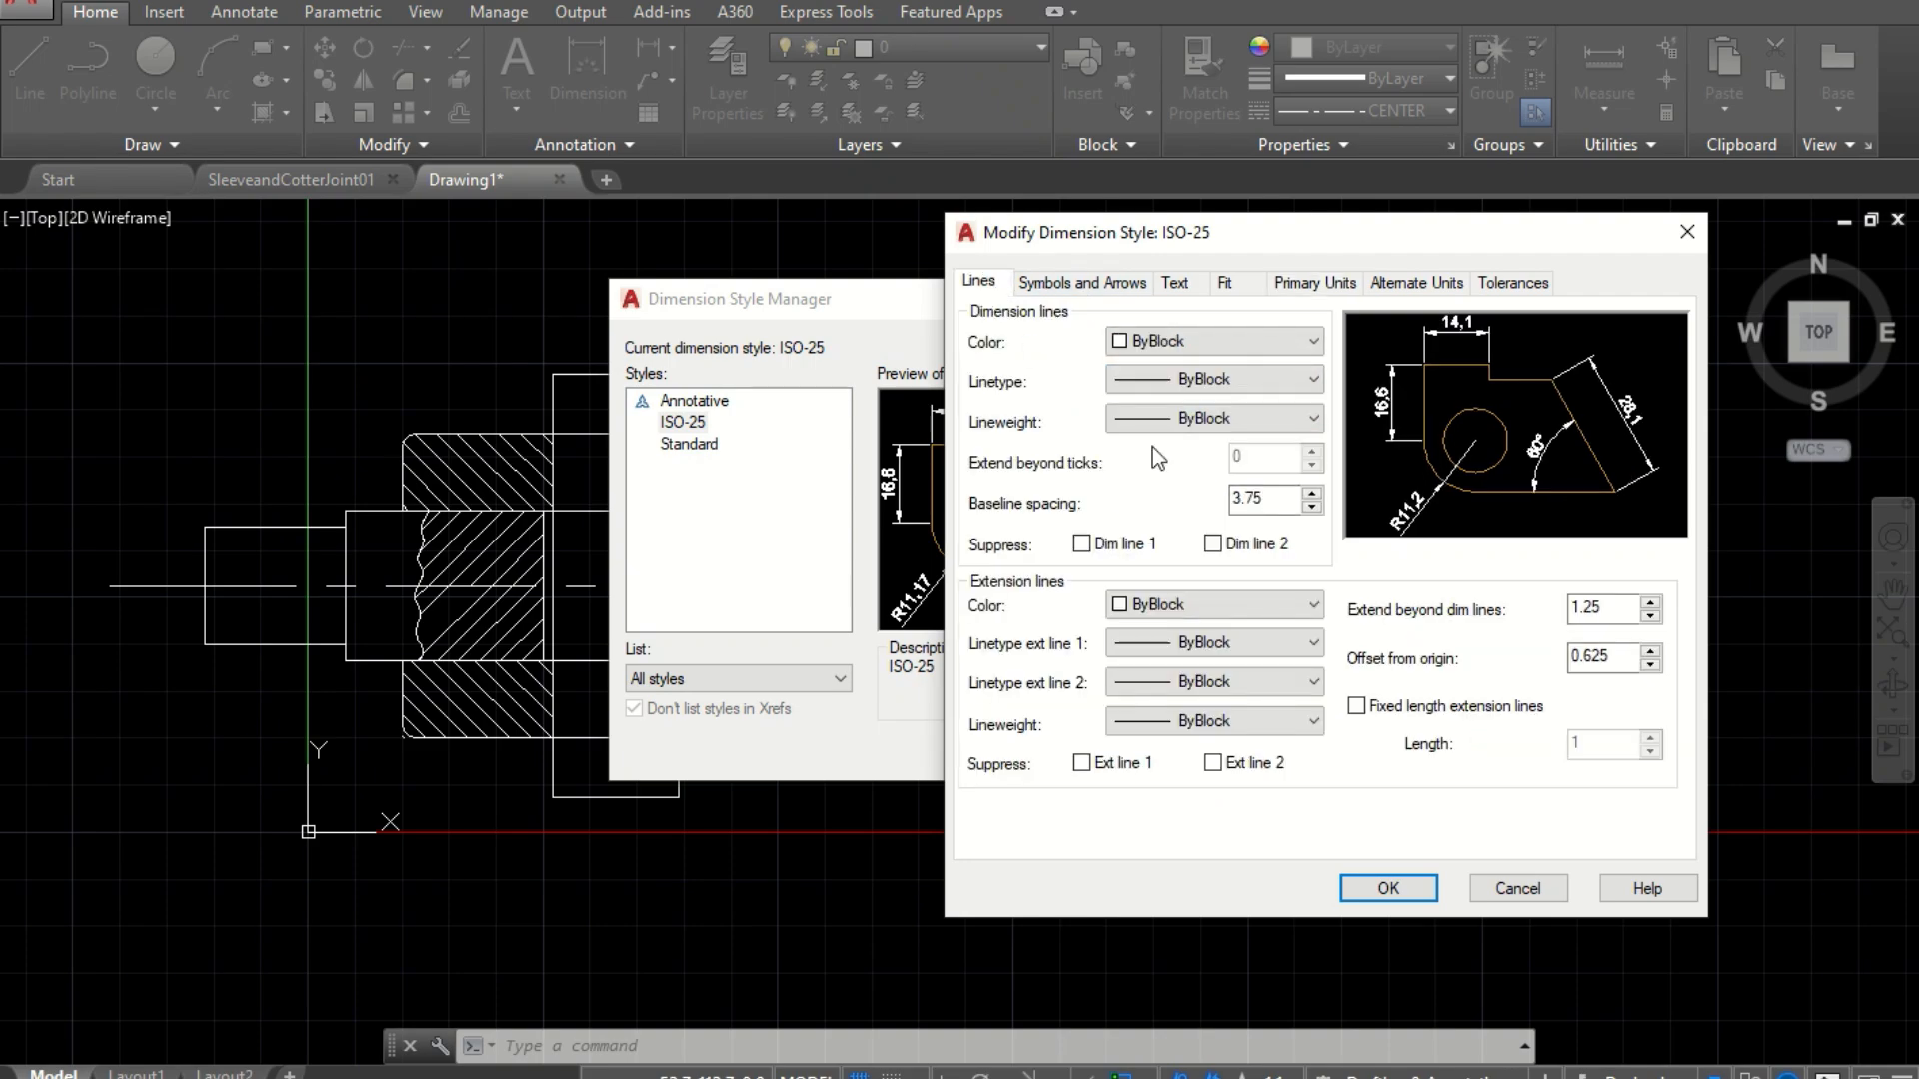
{"action": "left_click", "coordinate": [1413, 886]}
{"action": "left_click", "coordinate": [1118, 759]}
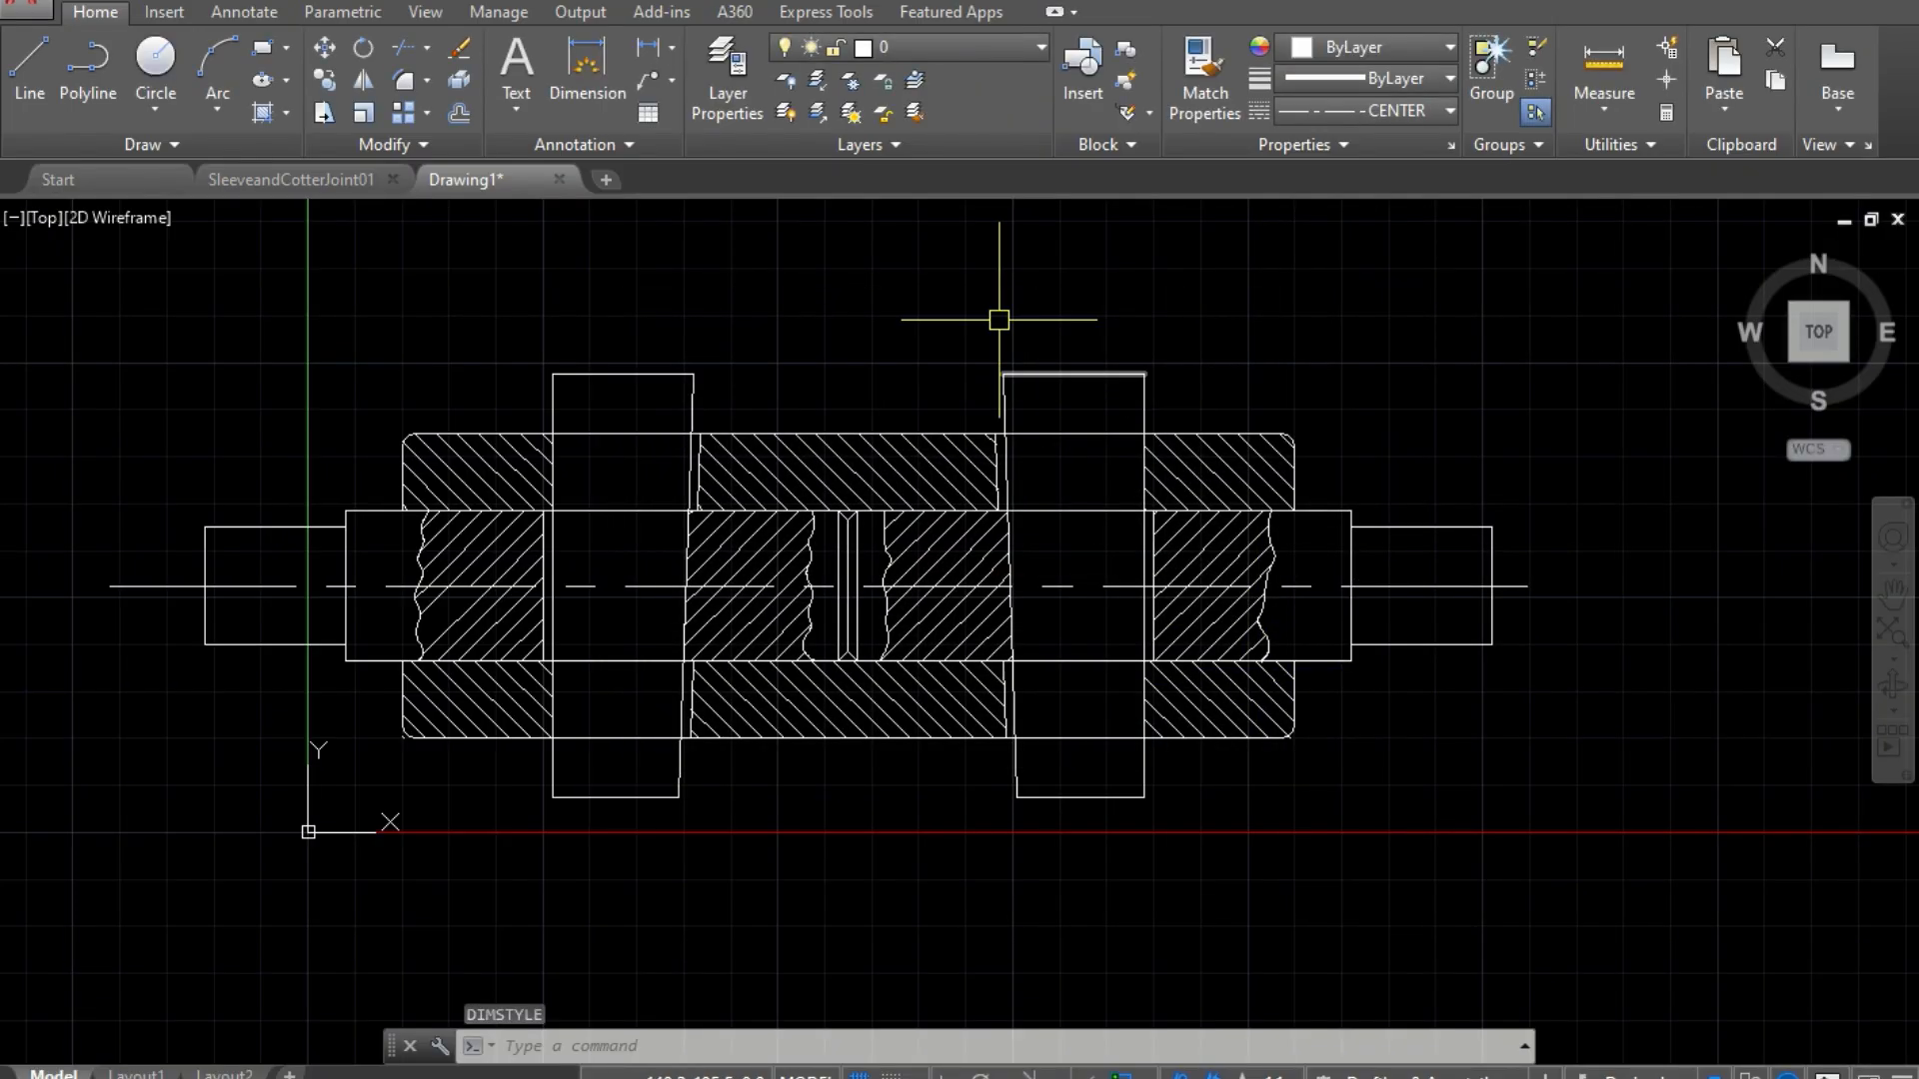
Step: Add a linear dimension for the sleeve's overall length above the view, and set the current linetype to ByLayer
{"action": "left_click", "coordinate": [651, 46]}
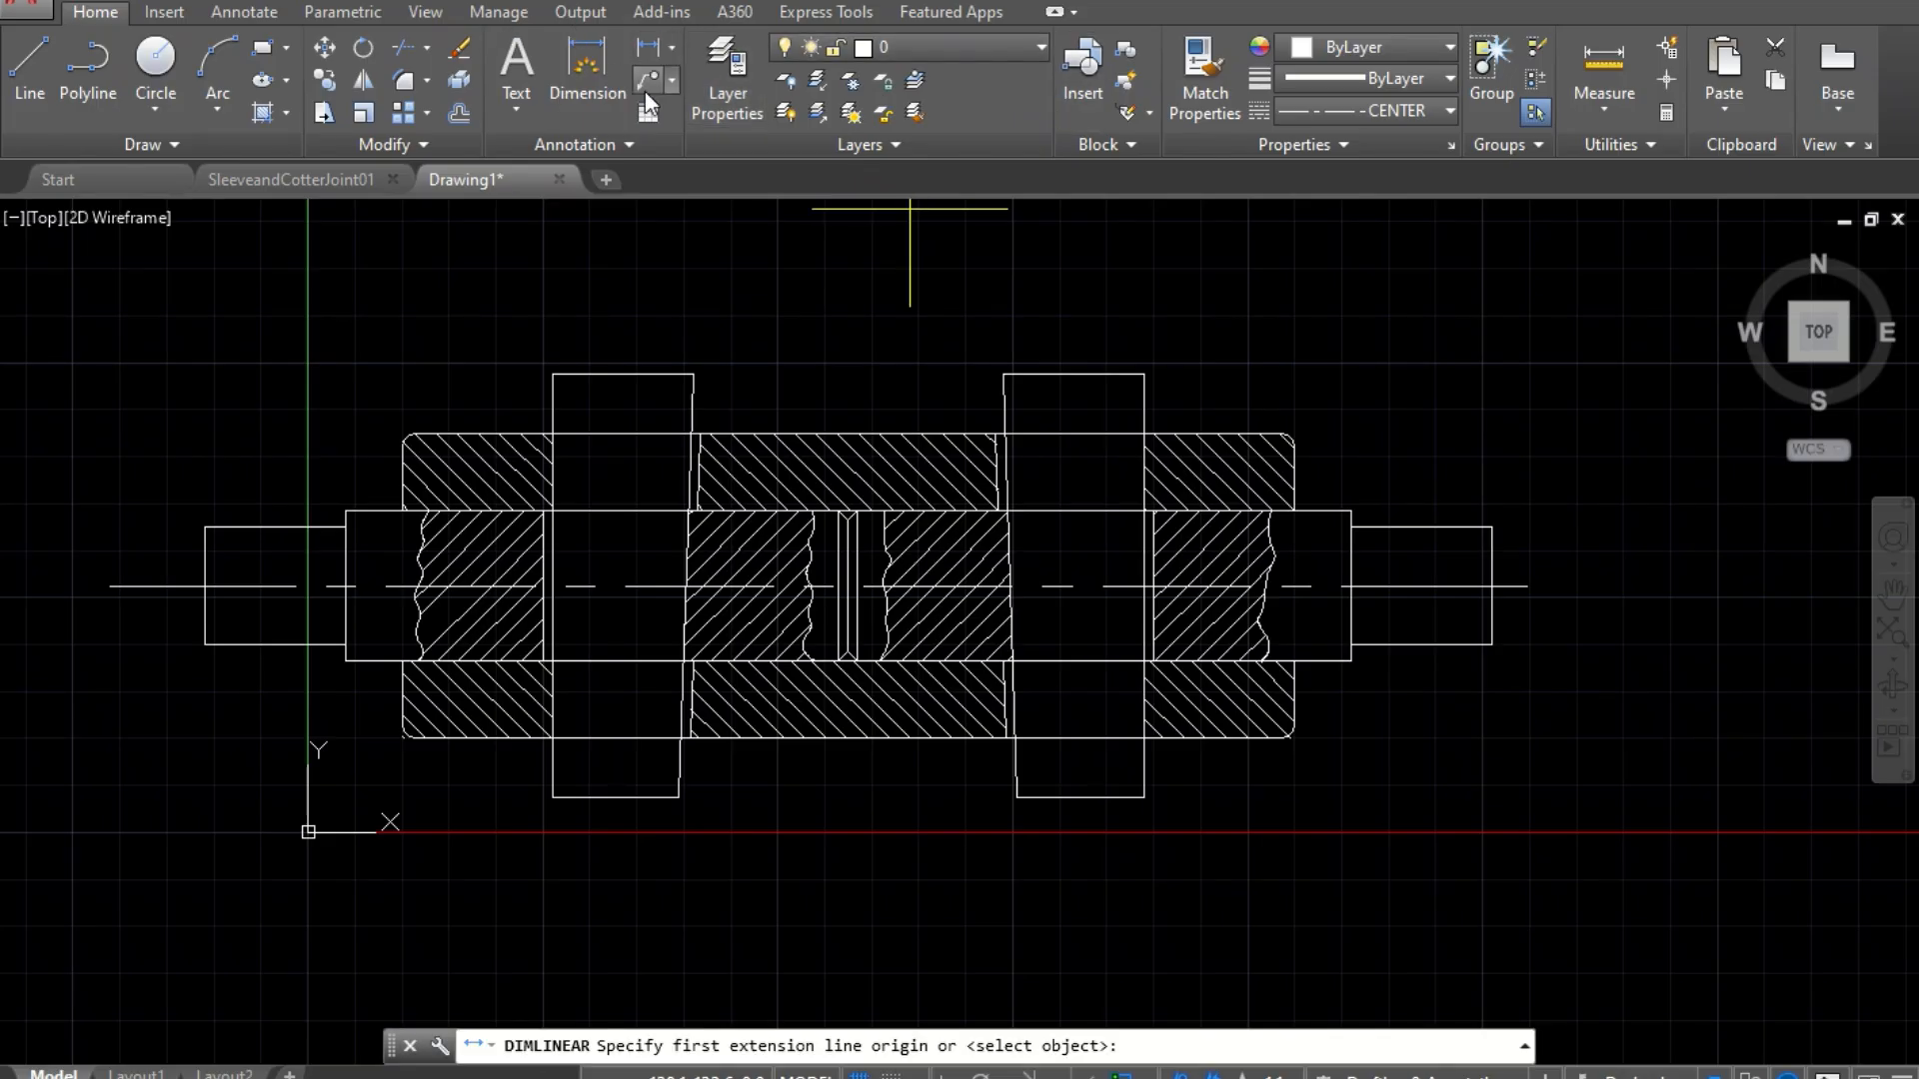
{"action": "left_click", "coordinate": [400, 441]}
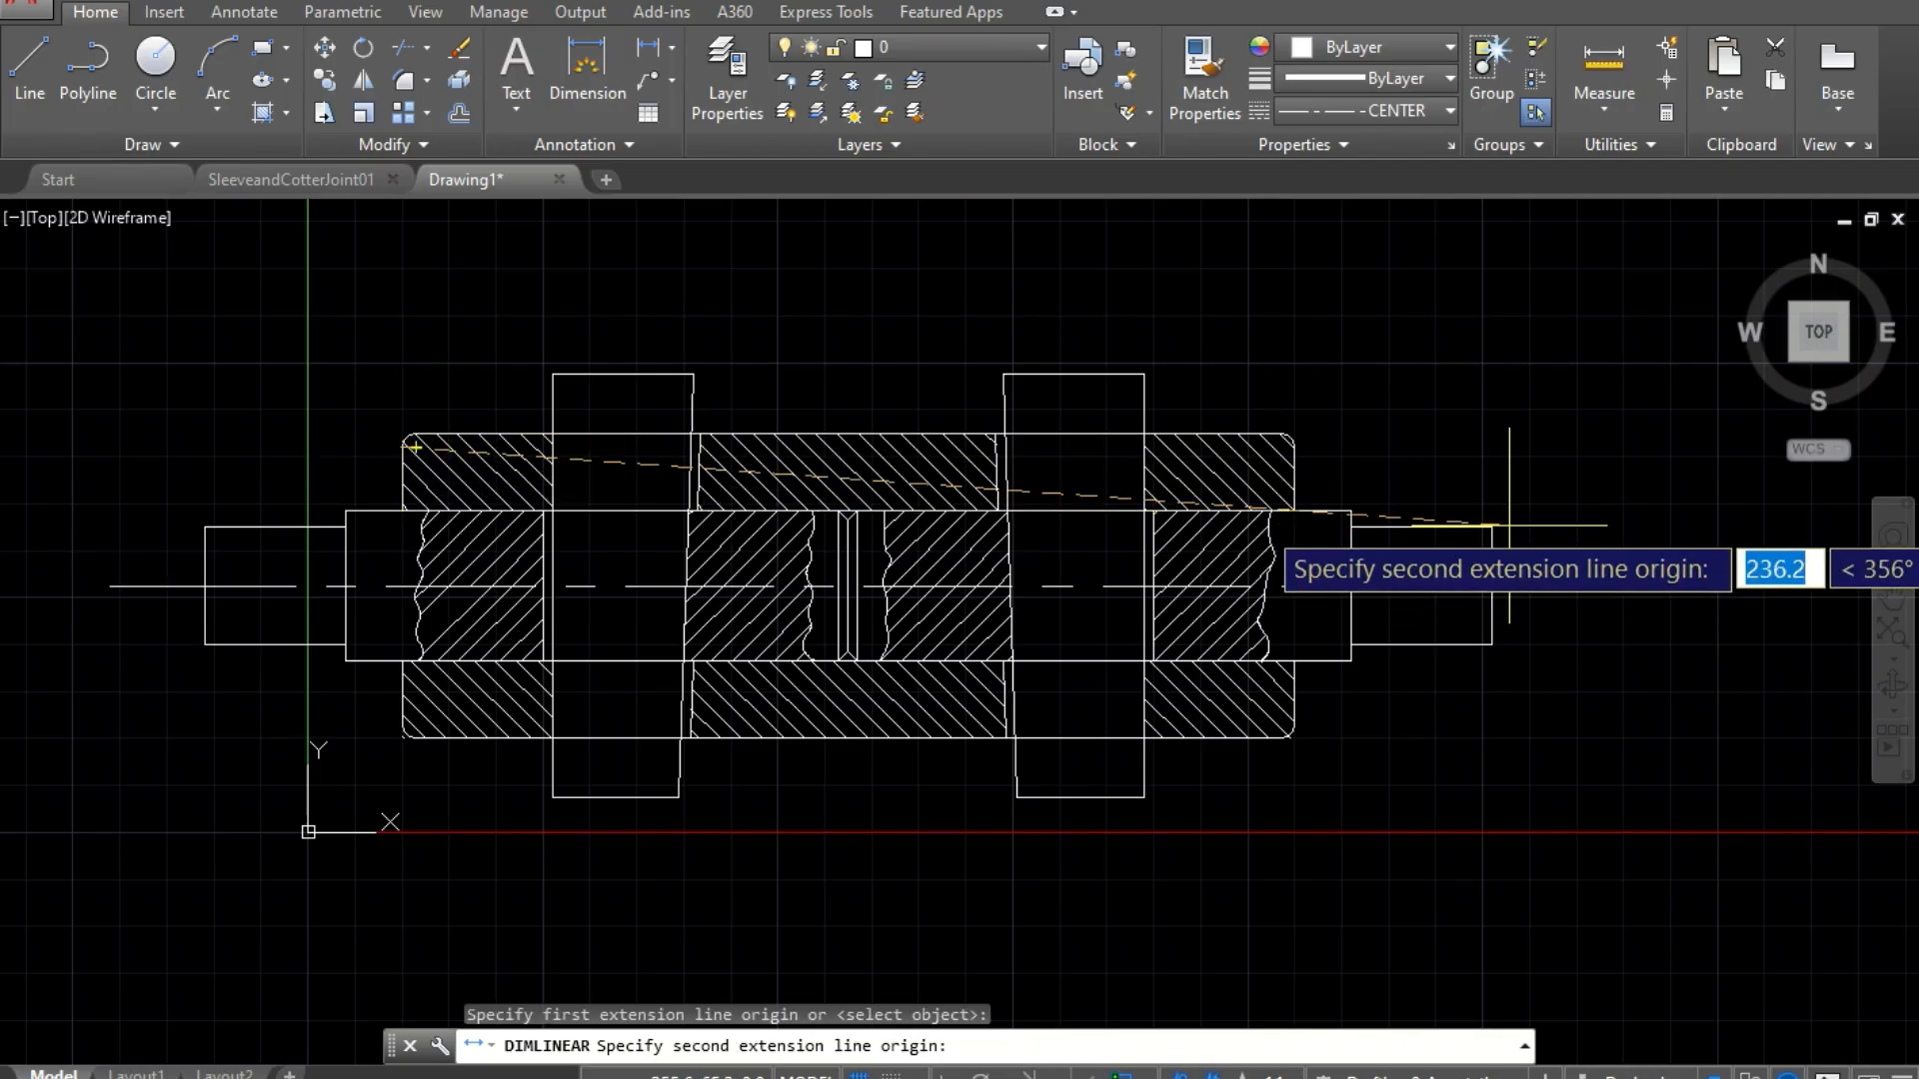
{"action": "left_click", "coordinate": [1287, 440]}
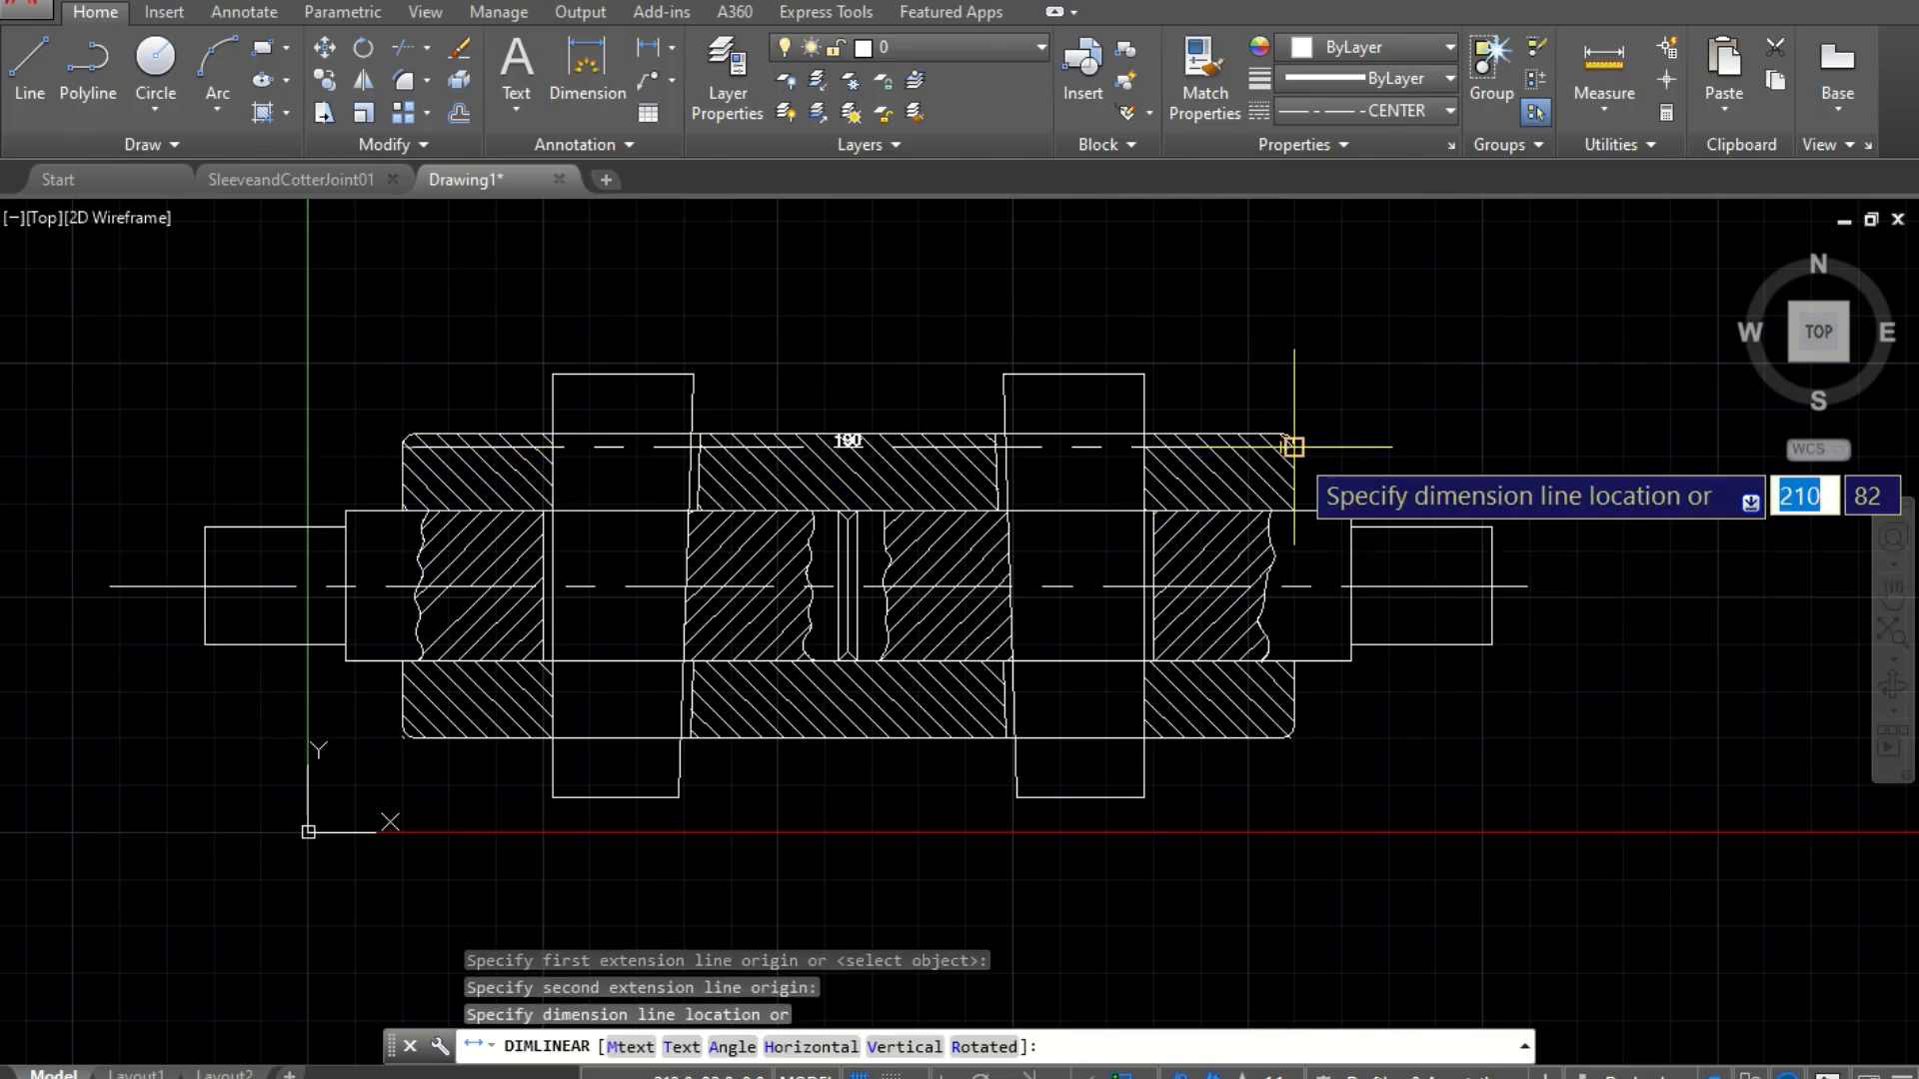
{"action": "left_click", "coordinate": [964, 291]}
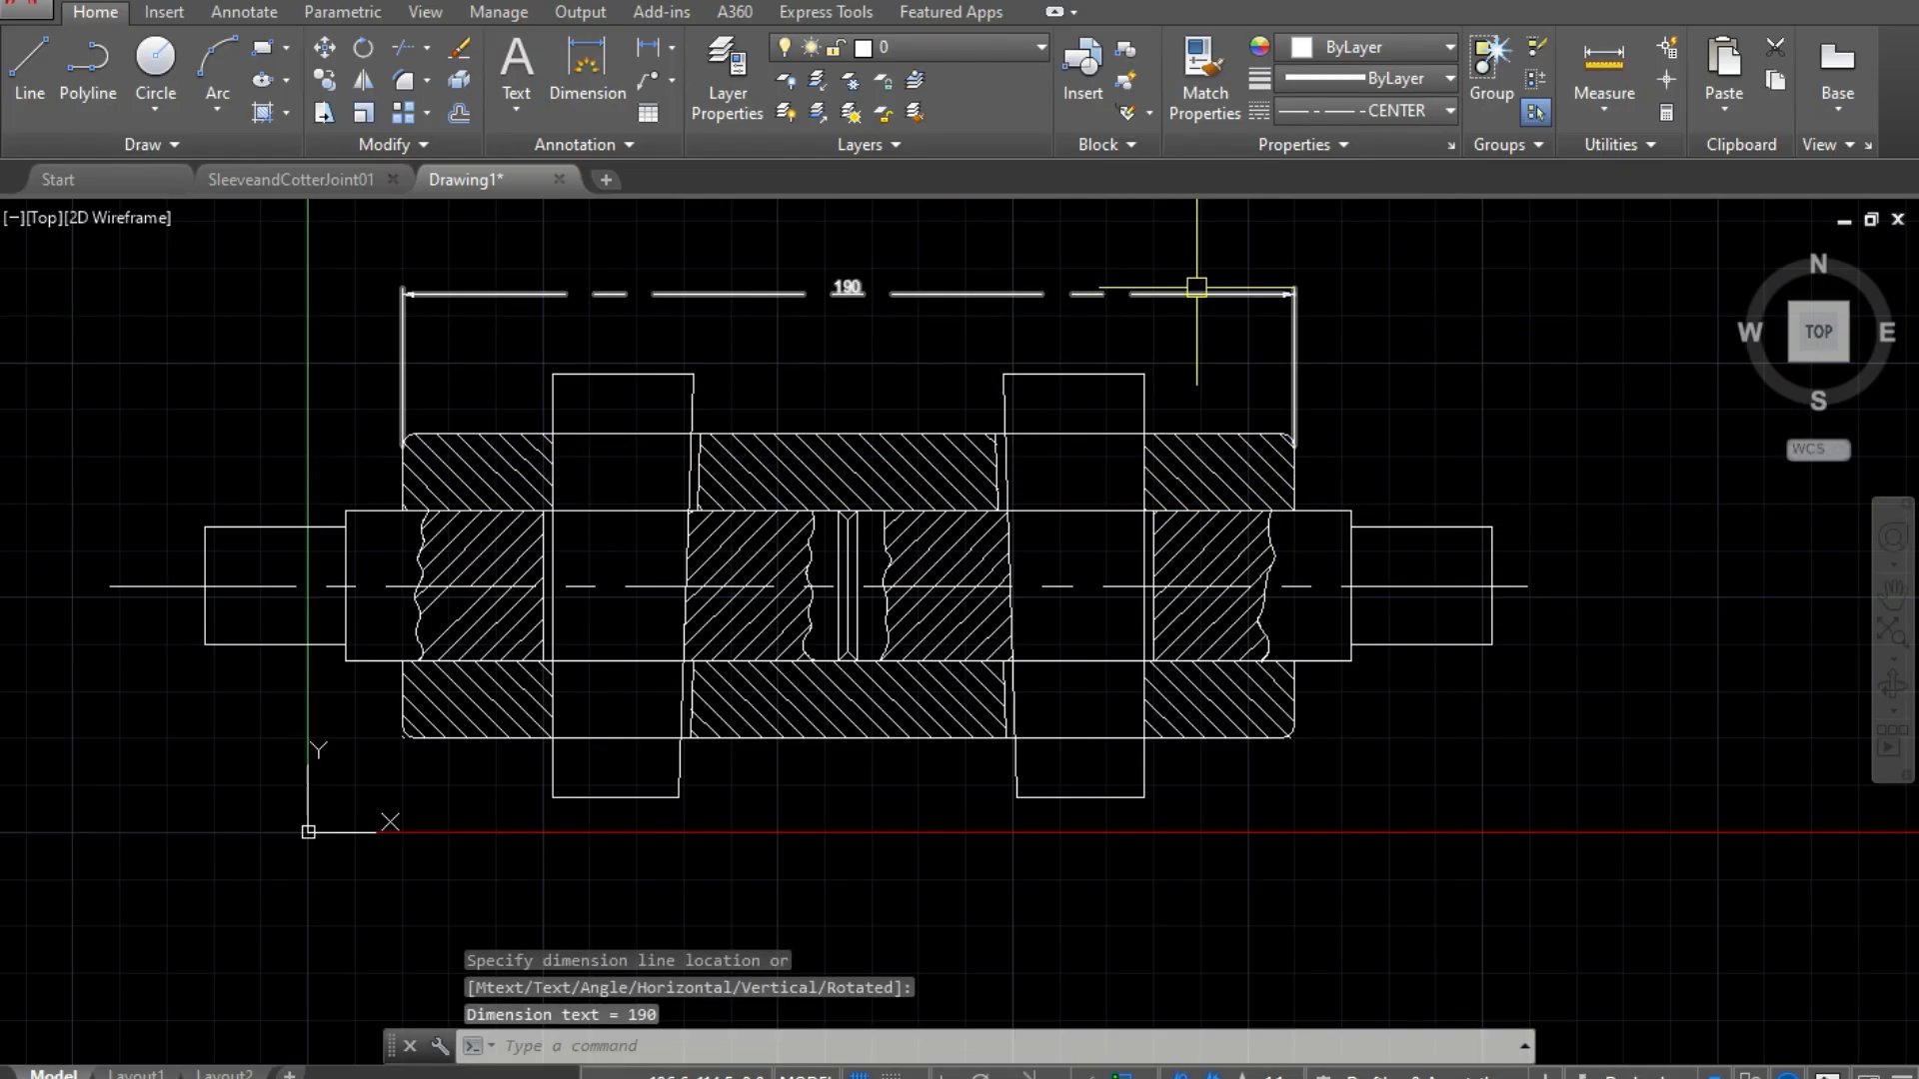
{"action": "left_click", "coordinate": [1437, 109]}
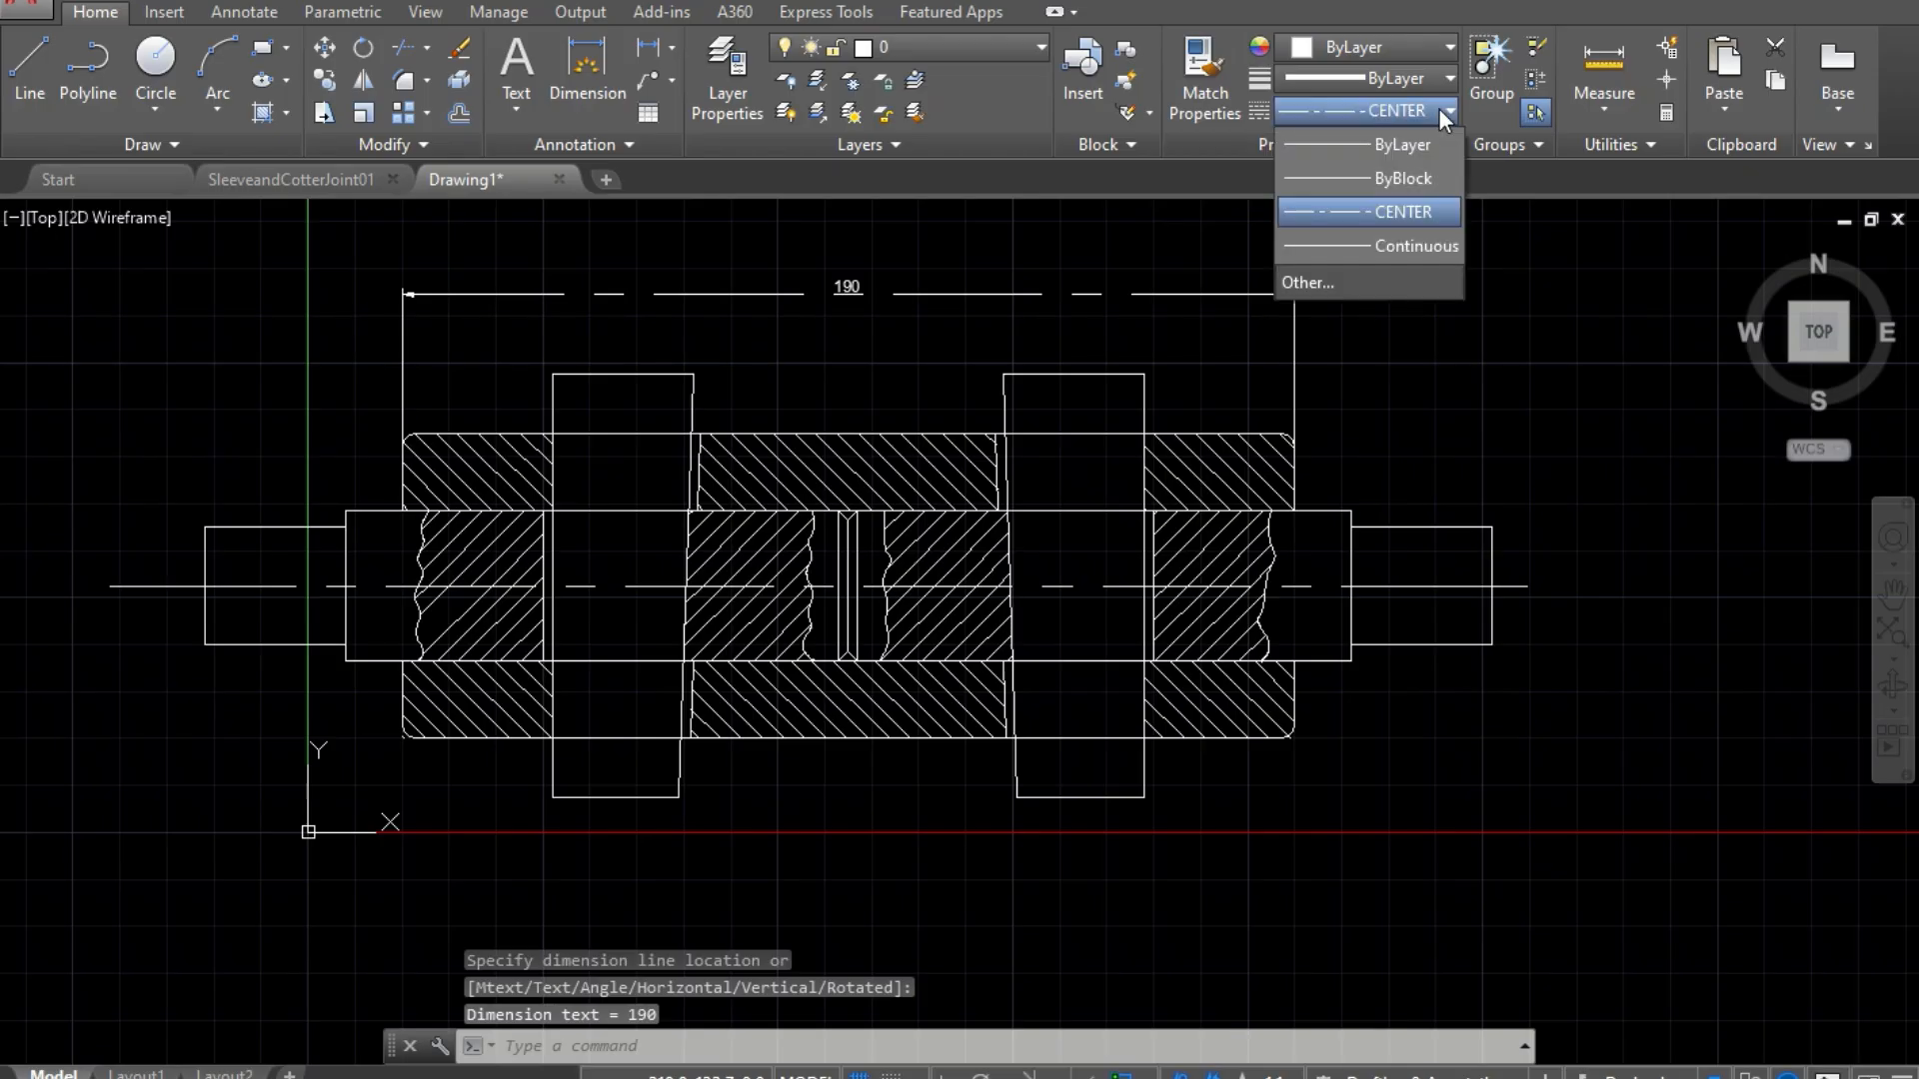
{"action": "left_click", "coordinate": [1400, 146]}
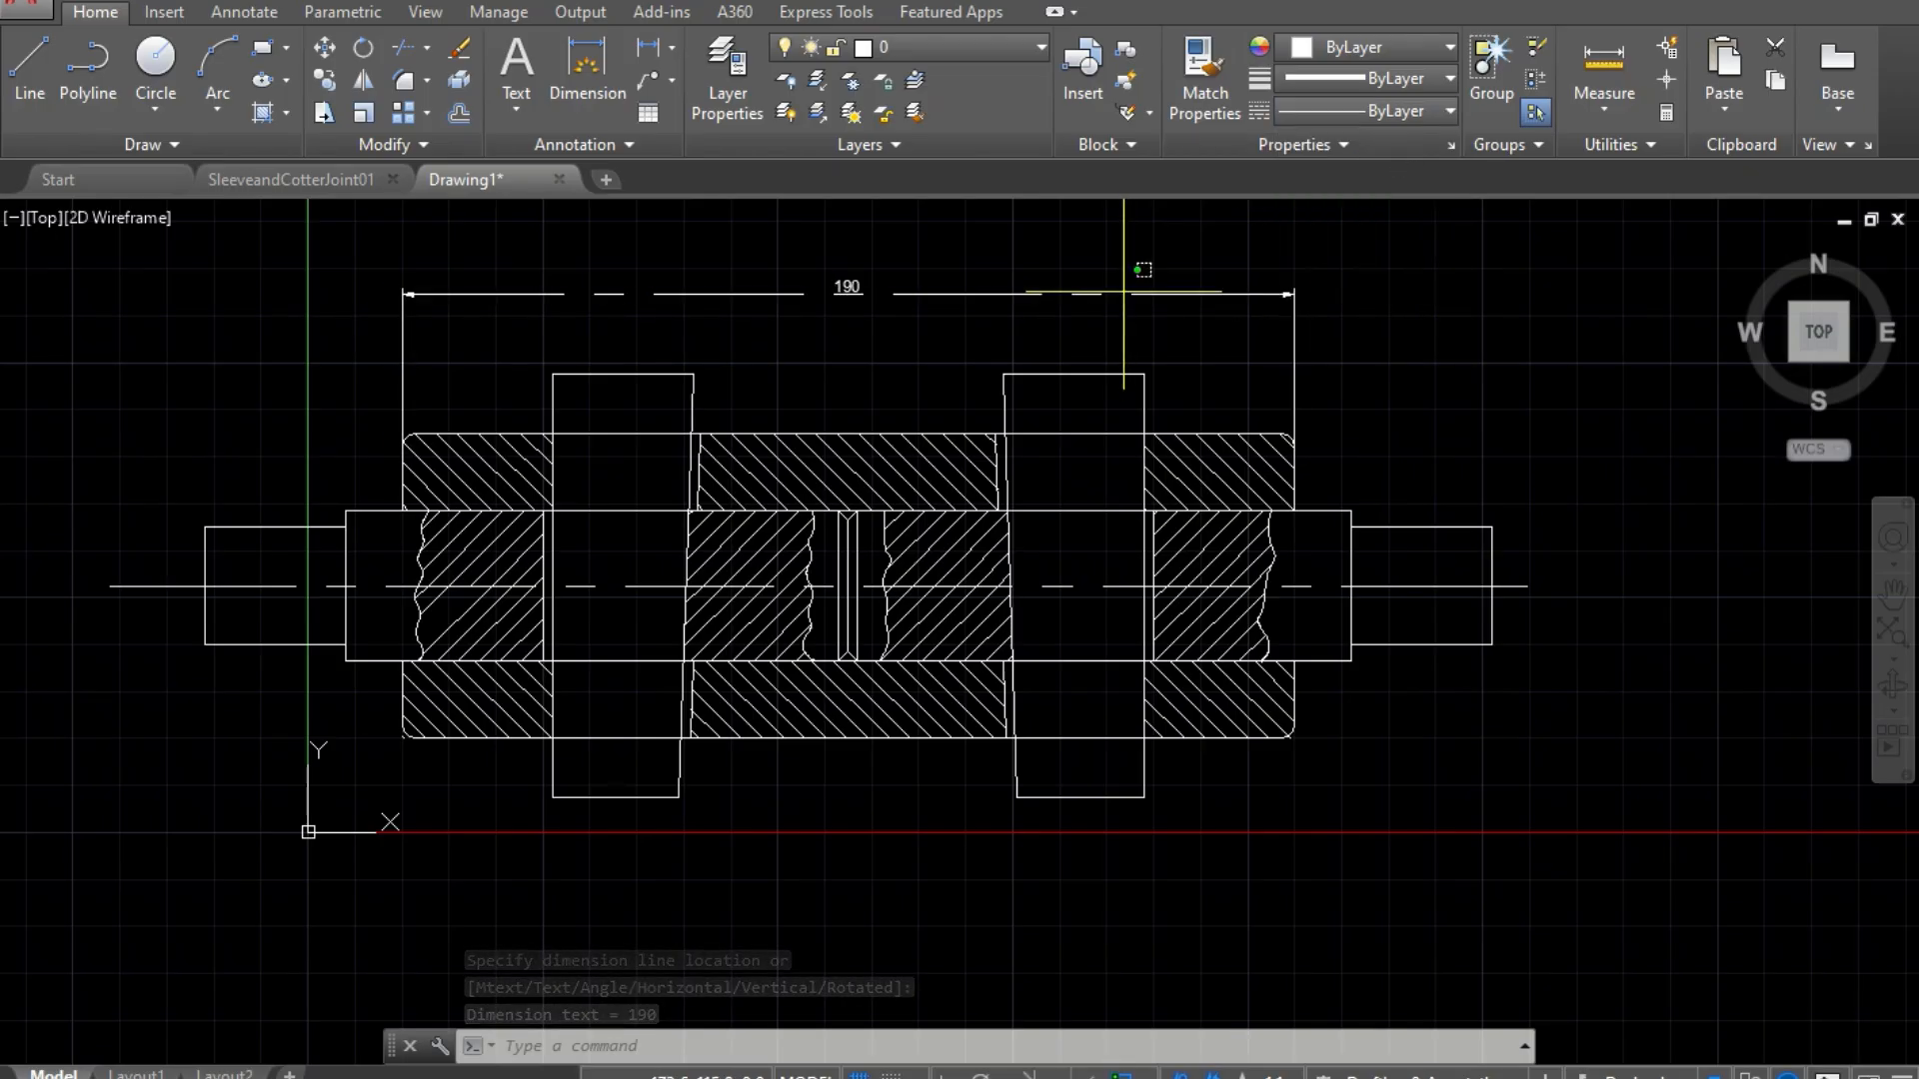
Step: Erase the sleeve's overall length dimension and recreate it as a linear dimension between the sleeve's rounded ends, above the cotters
{"action": "left_click", "coordinate": [1123, 292]}
{"action": "key", "text": "Delete"}
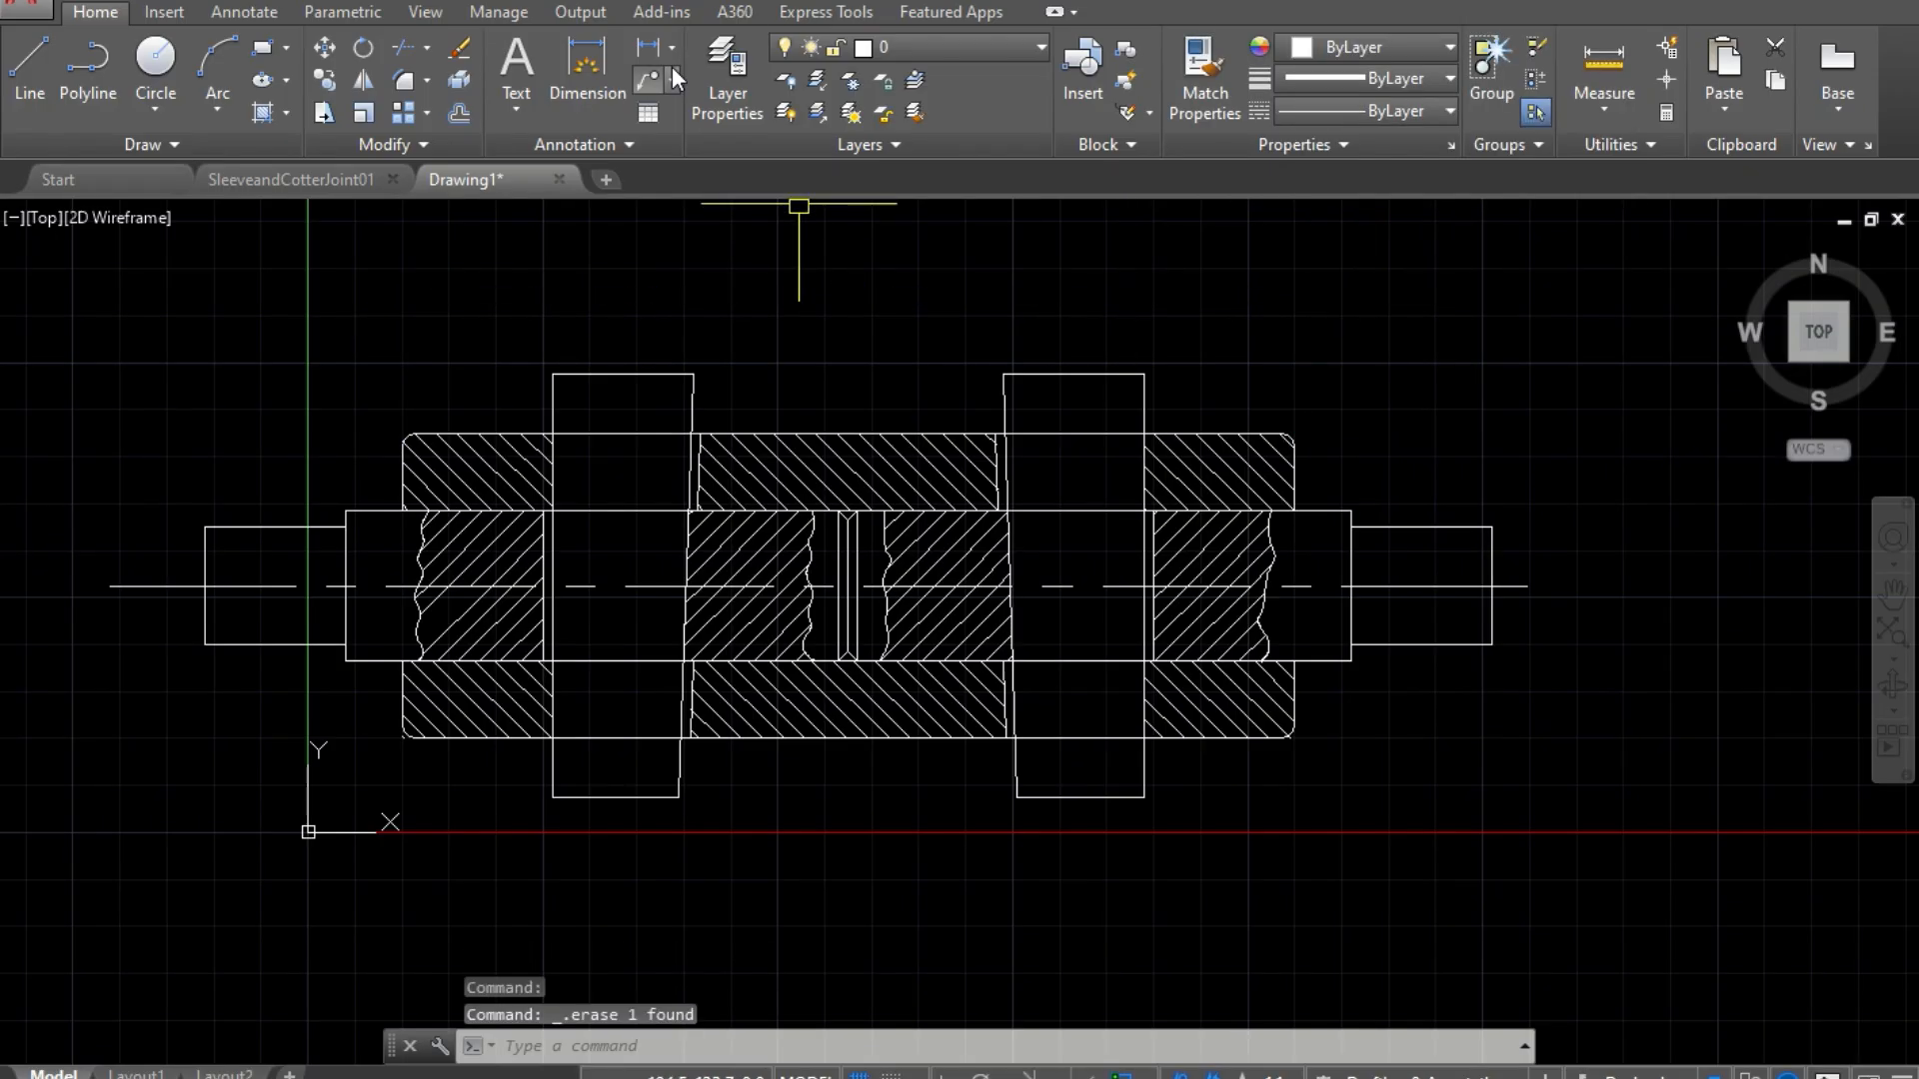
{"action": "left_click", "coordinate": [650, 52]}
{"action": "left_click", "coordinate": [410, 441]}
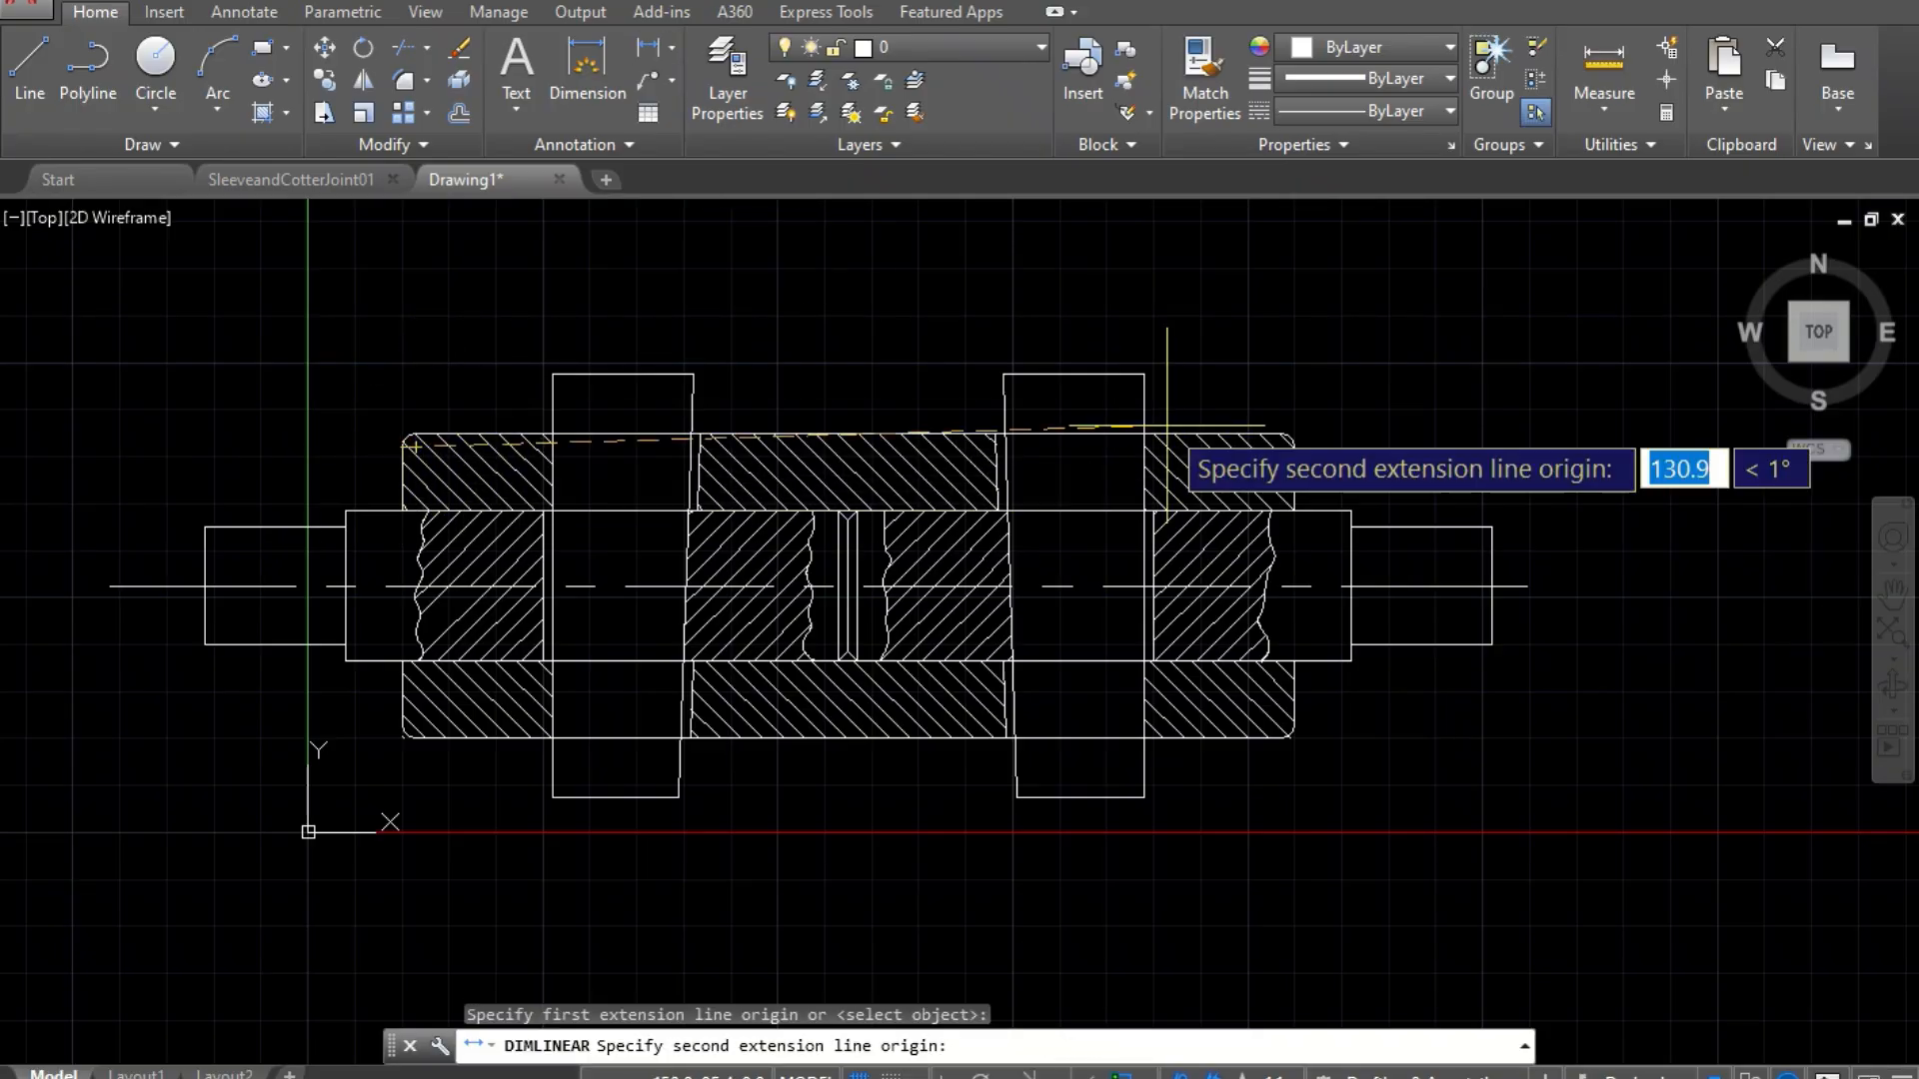
{"action": "left_click", "coordinate": [1289, 441]}
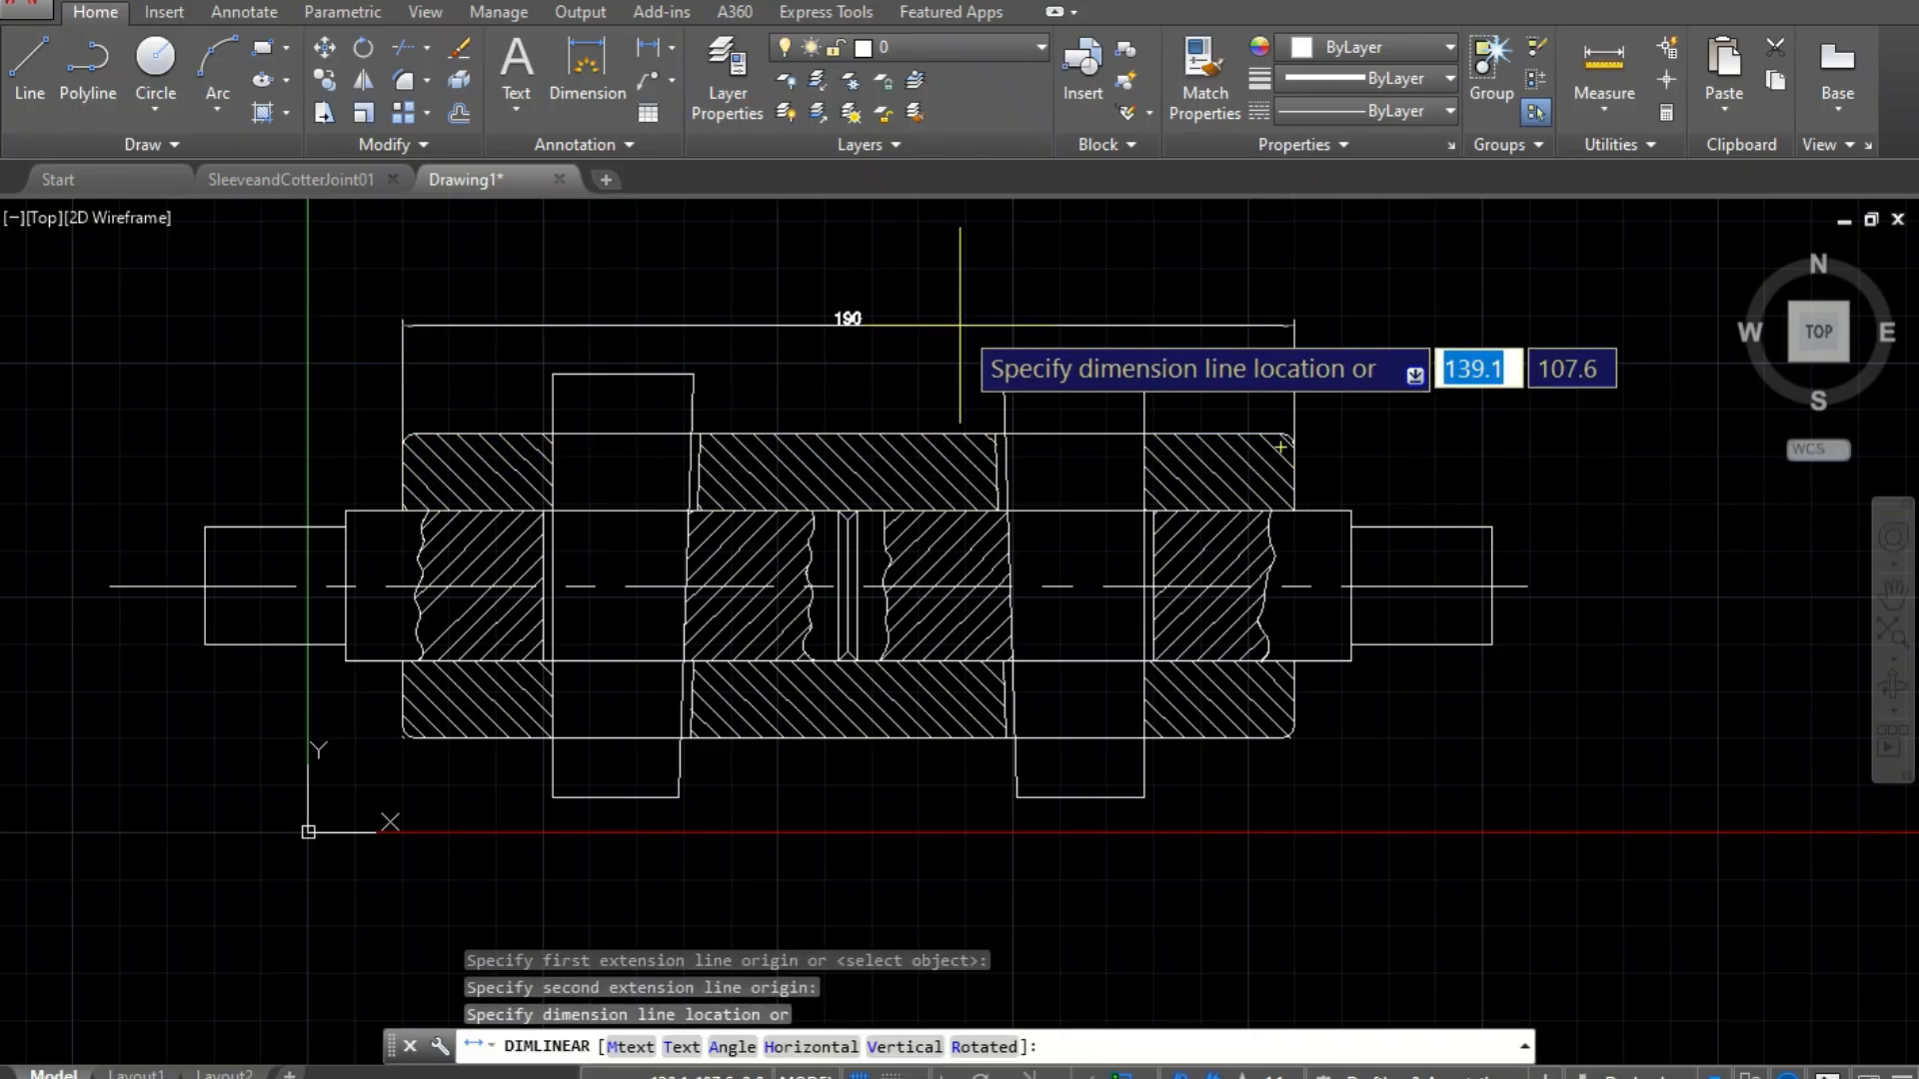
{"action": "left_click", "coordinate": [960, 319]}
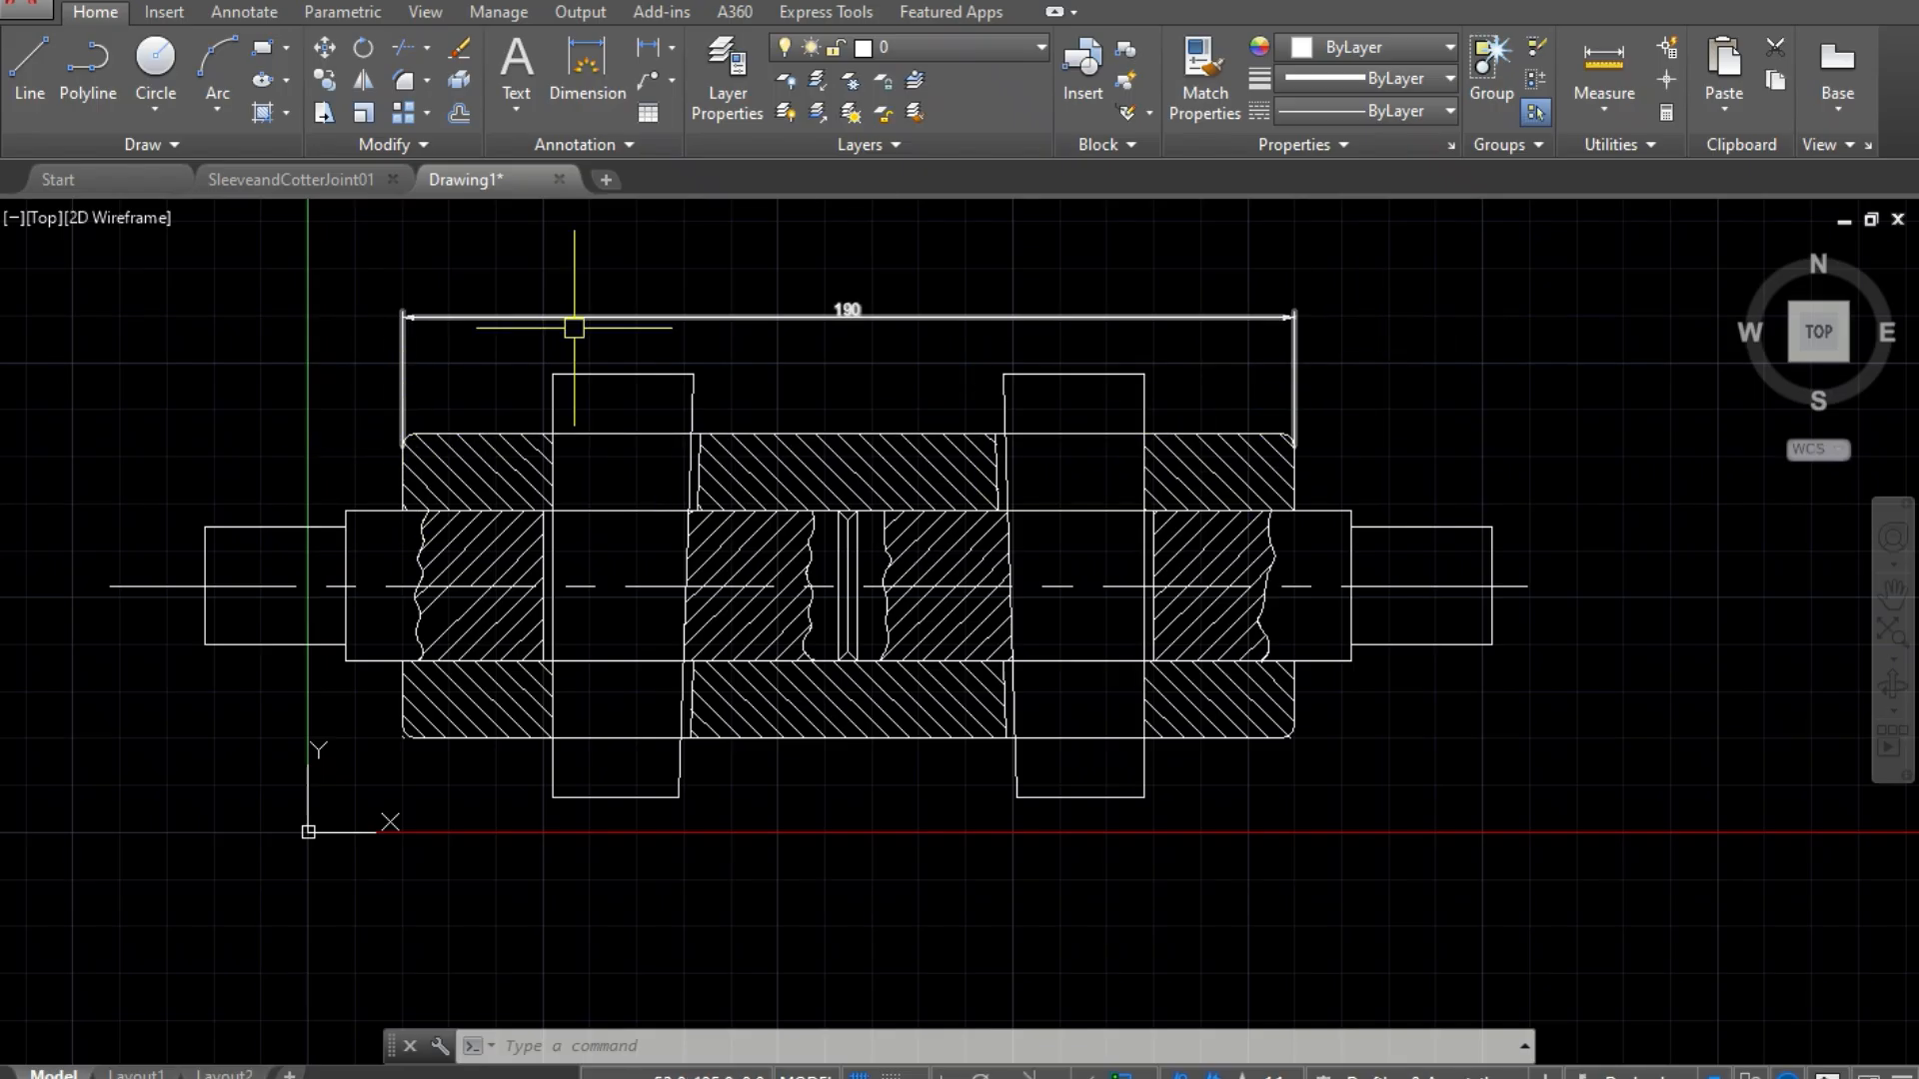
Step: Add a linear dimension from the sleeve's left end to the left cotter's straight edge, below the overall length dimension
{"action": "left_click", "coordinate": [646, 49]}
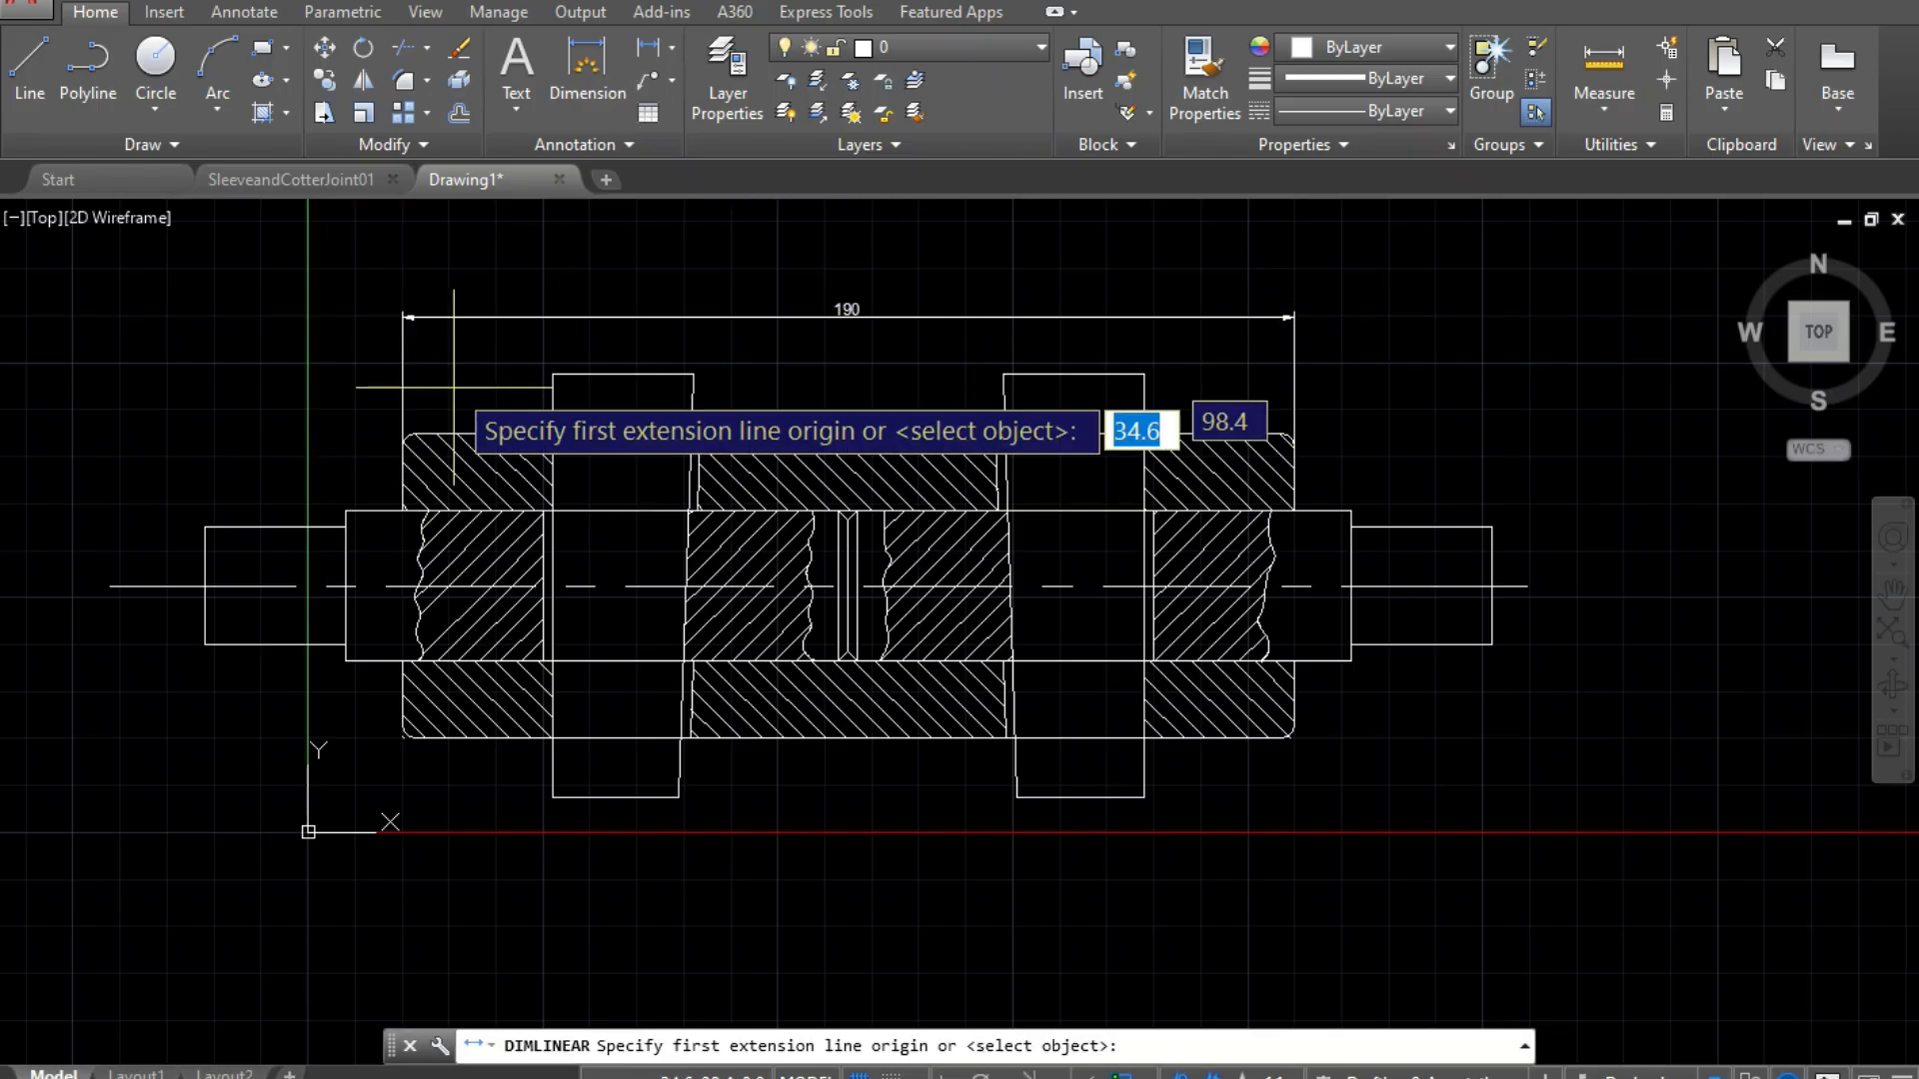
{"action": "left_click", "coordinate": [401, 447]}
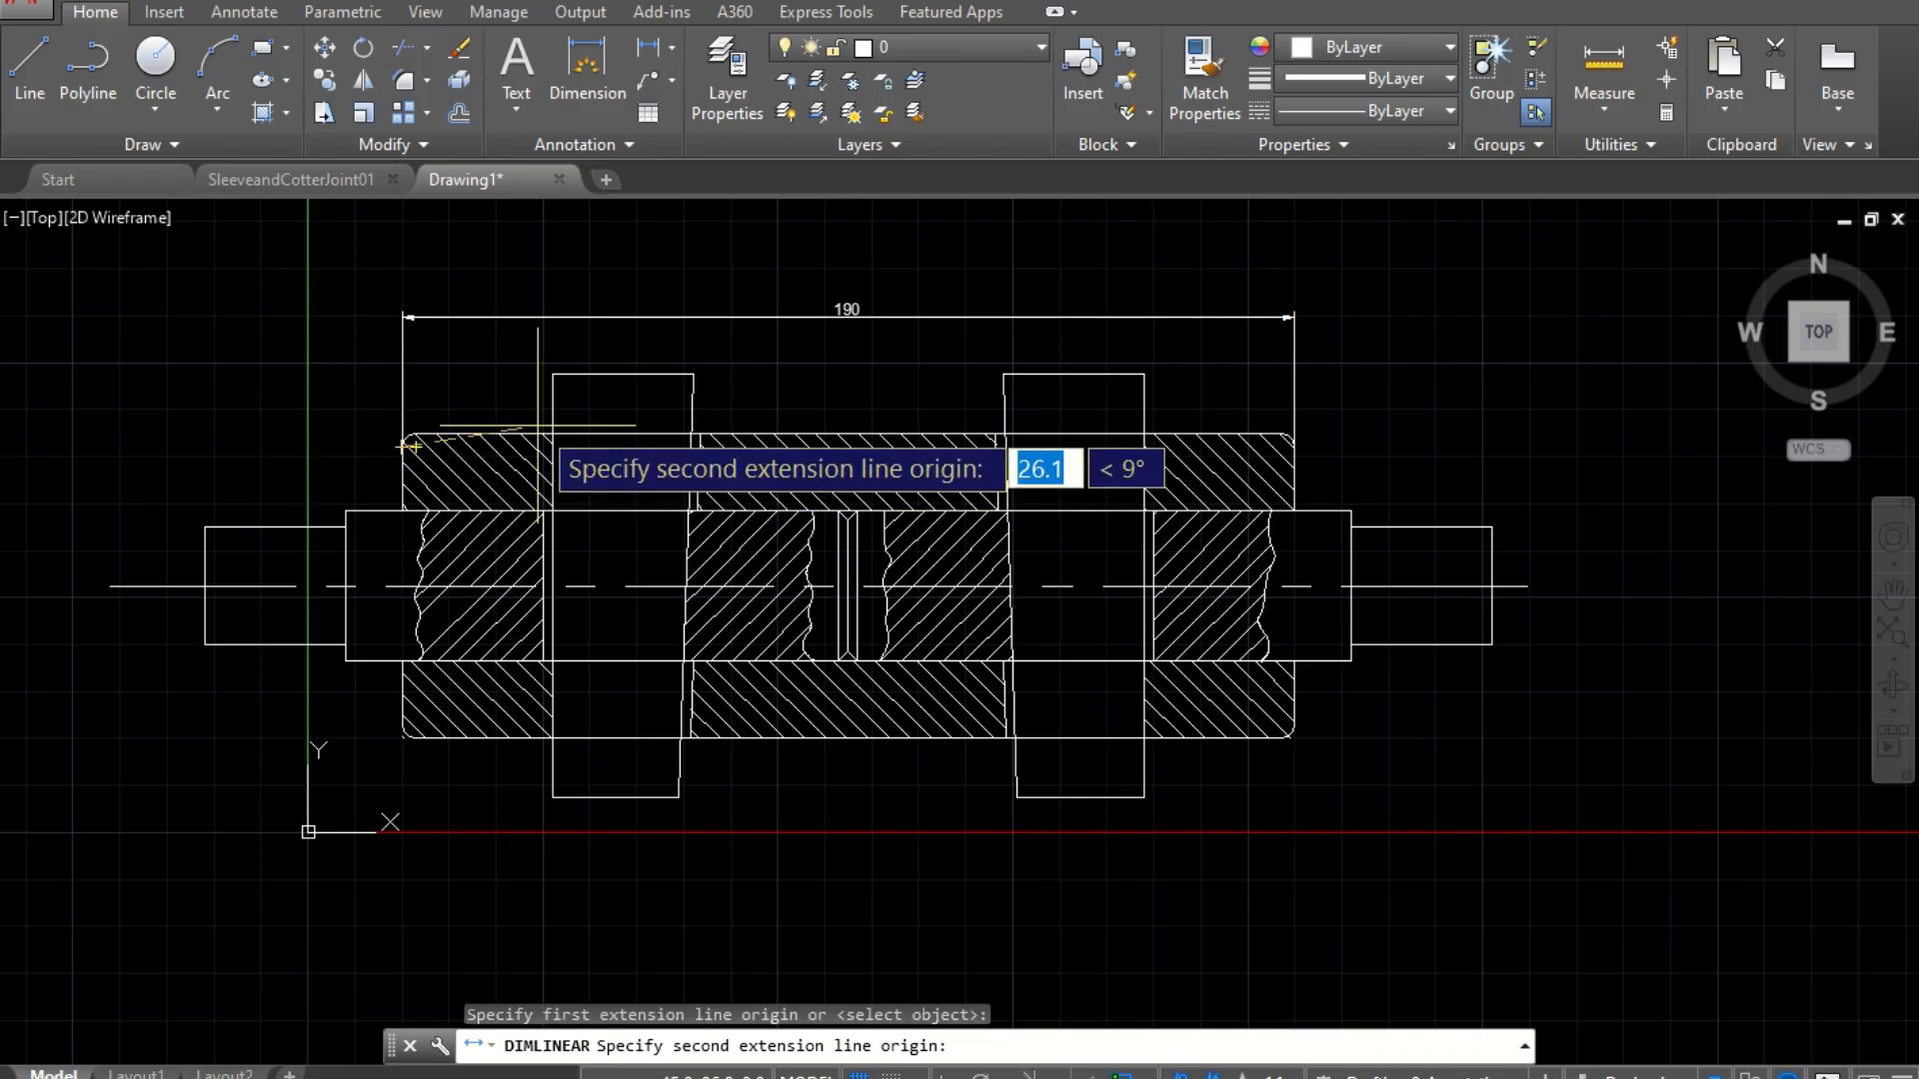
{"action": "left_click", "coordinate": [552, 432]}
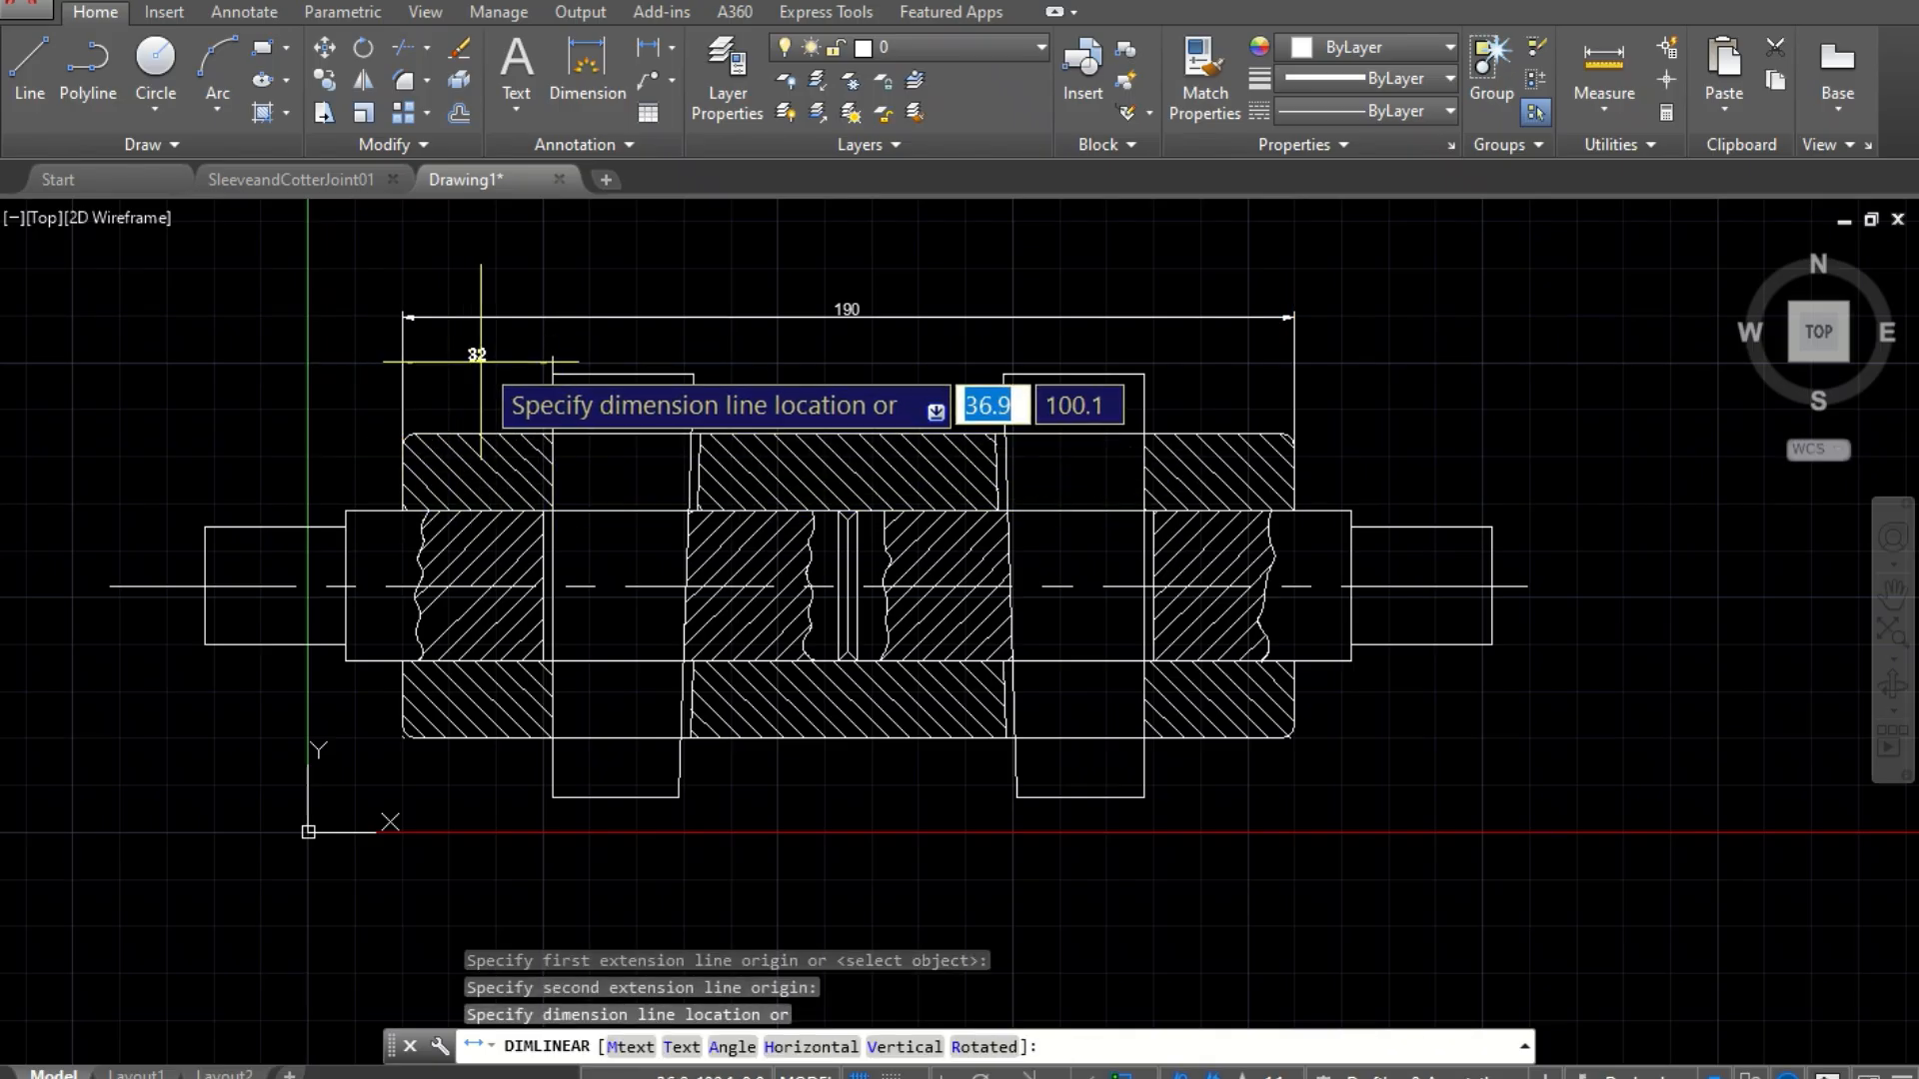
{"action": "left_click", "coordinate": [486, 362]}
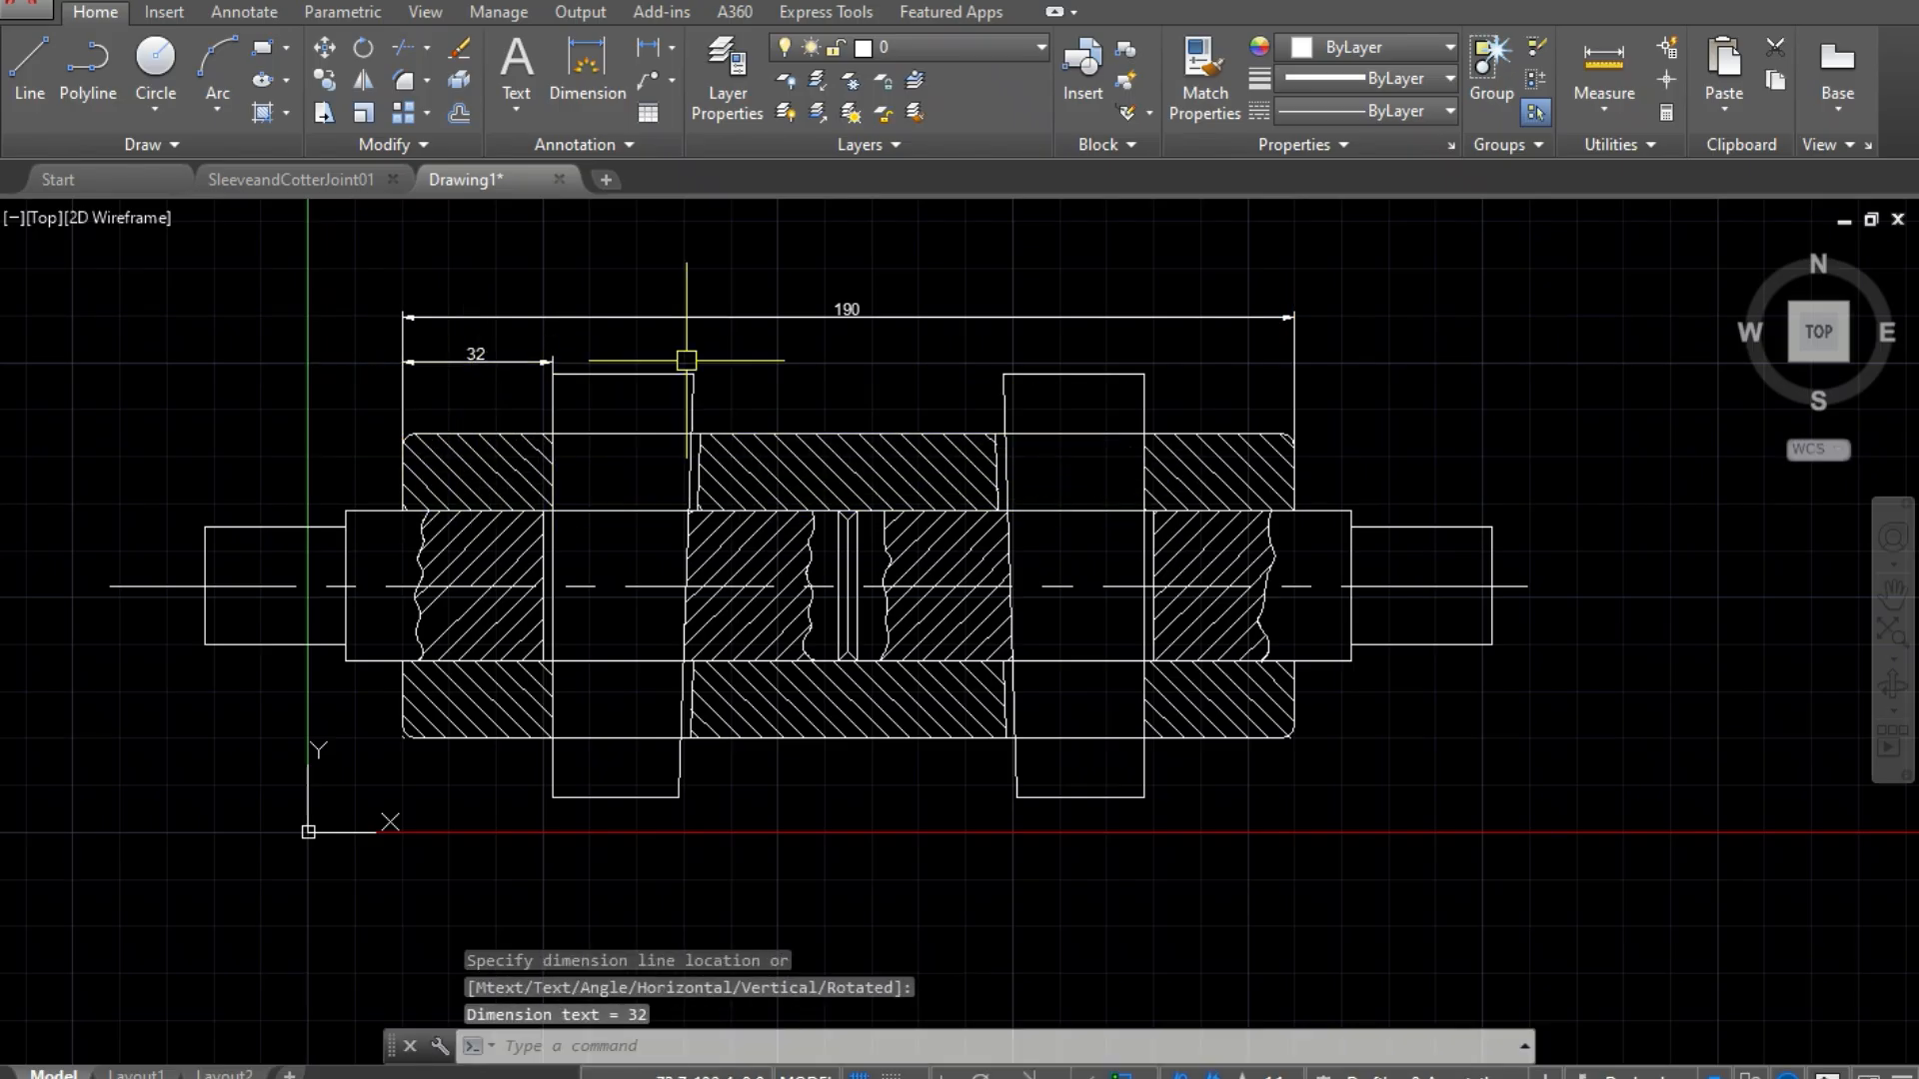
Step: Dimension the distance from the left rod's shoulder to the left edge of its cotter slot, placed below the view
{"action": "left_click", "coordinate": [646, 47]}
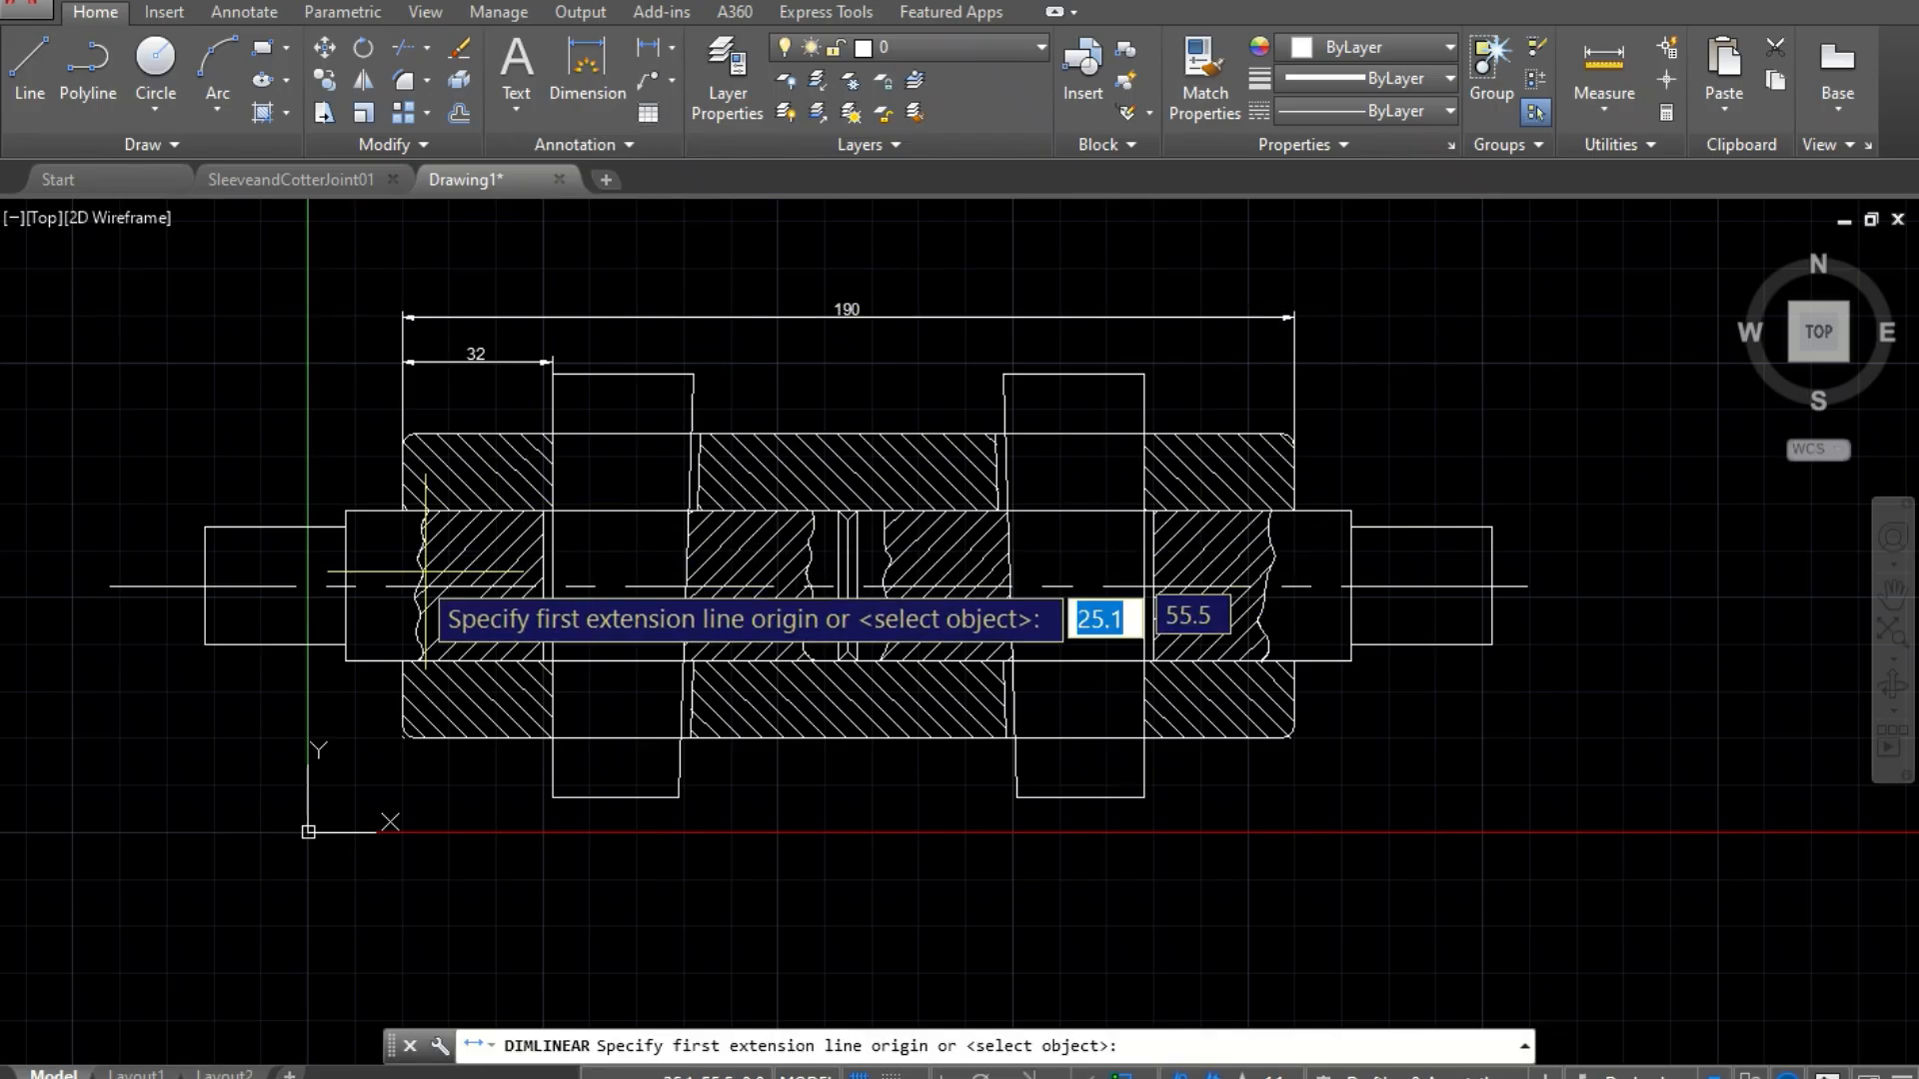
{"action": "left_click", "coordinate": [345, 660]}
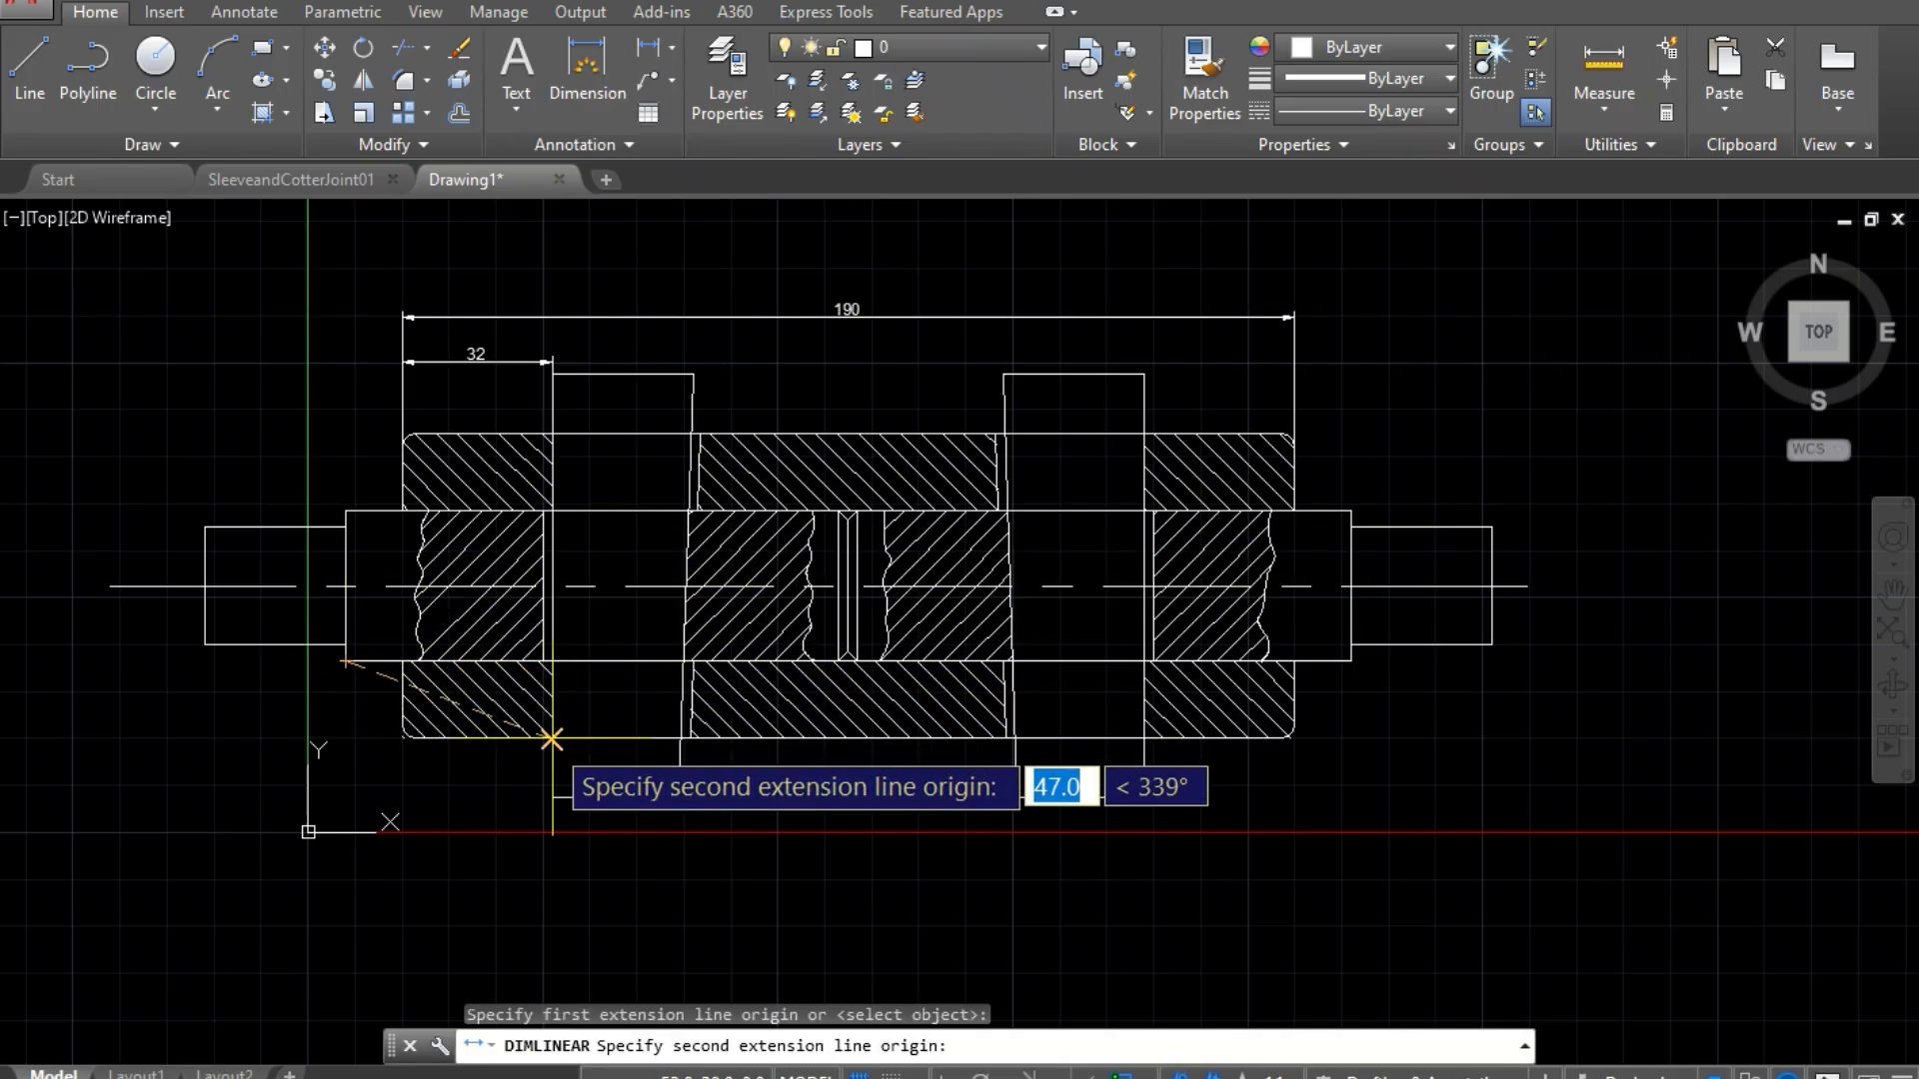
{"action": "left_click", "coordinate": [541, 660]}
{"action": "left_click", "coordinate": [440, 775]}
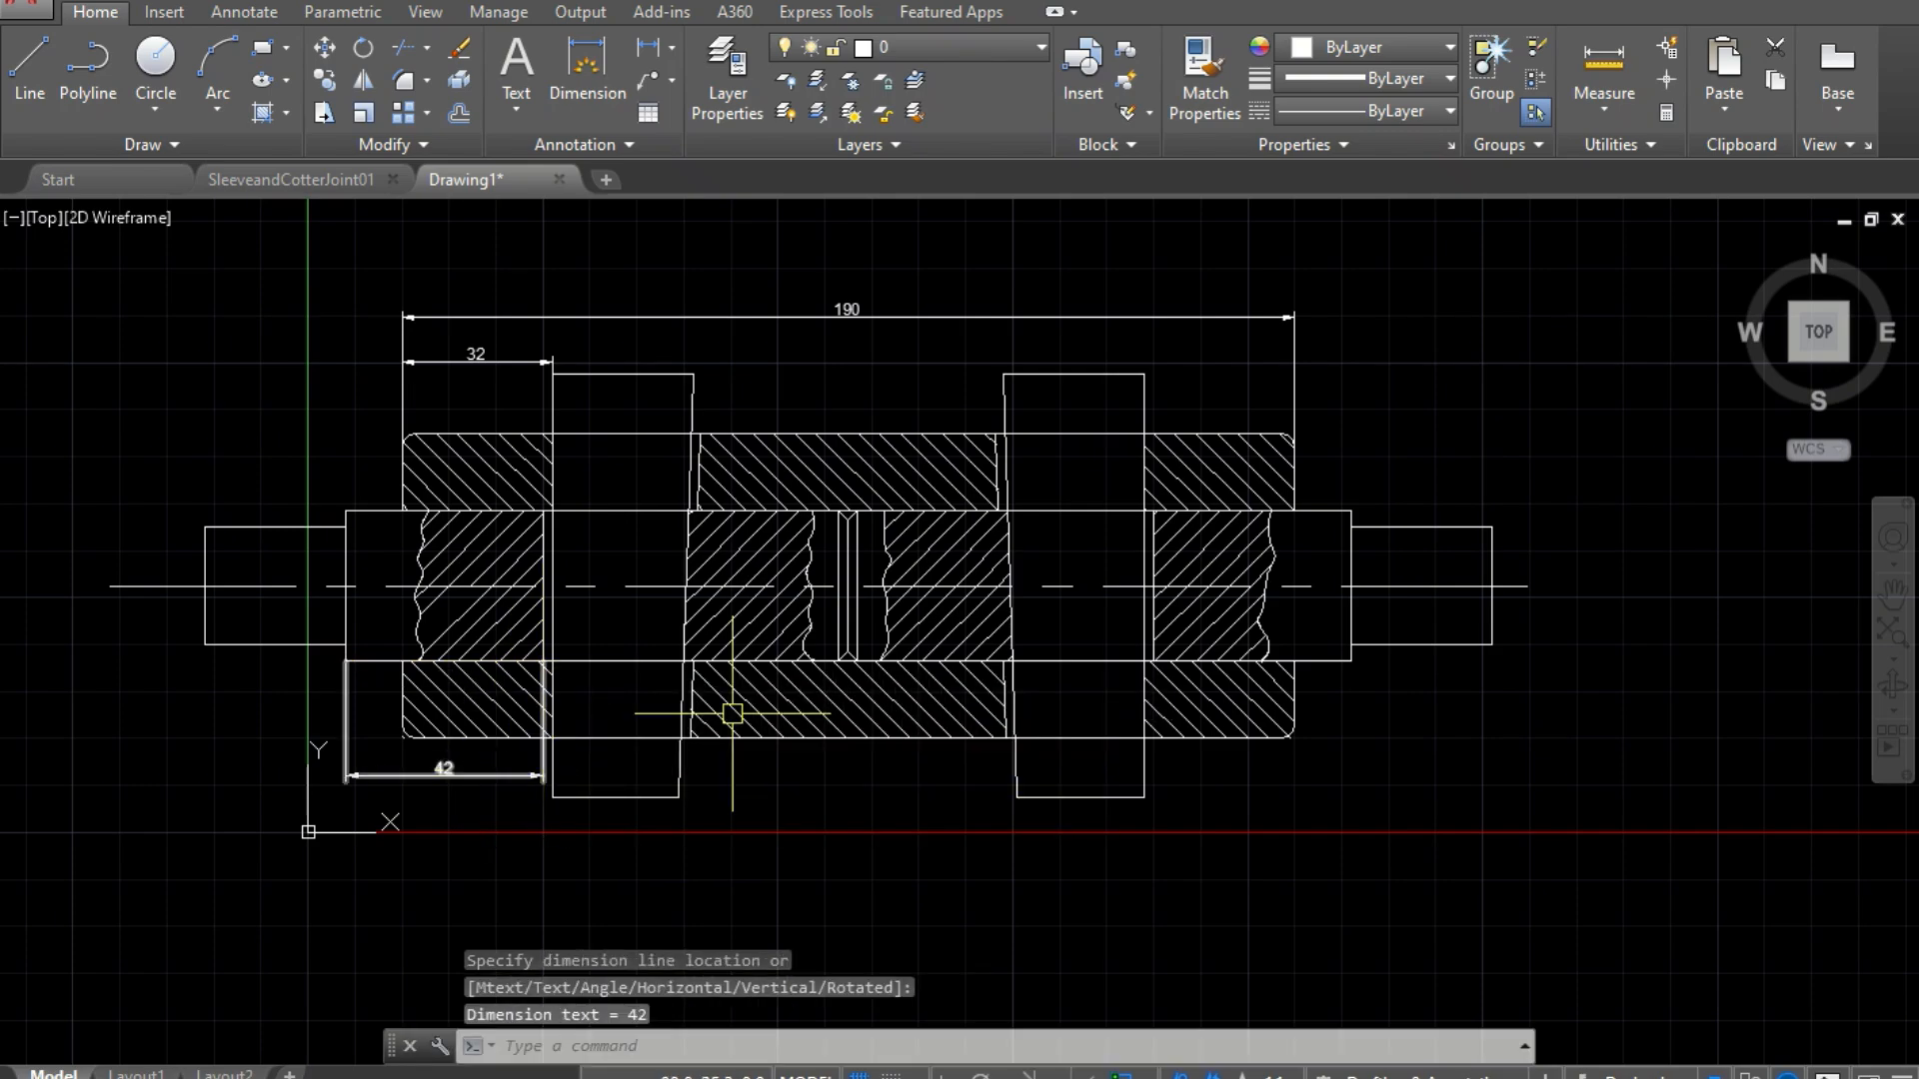
Step: Dimension the distance from the left rod slot's left edge to the line where the two rods meet at mid-joint, below the left cotter
{"action": "scroll", "coordinate": [815, 679], "scroll_direction": "up", "scroll_amount": 5}
{"action": "scroll", "coordinate": [815, 675], "scroll_direction": "down", "scroll_amount": 5}
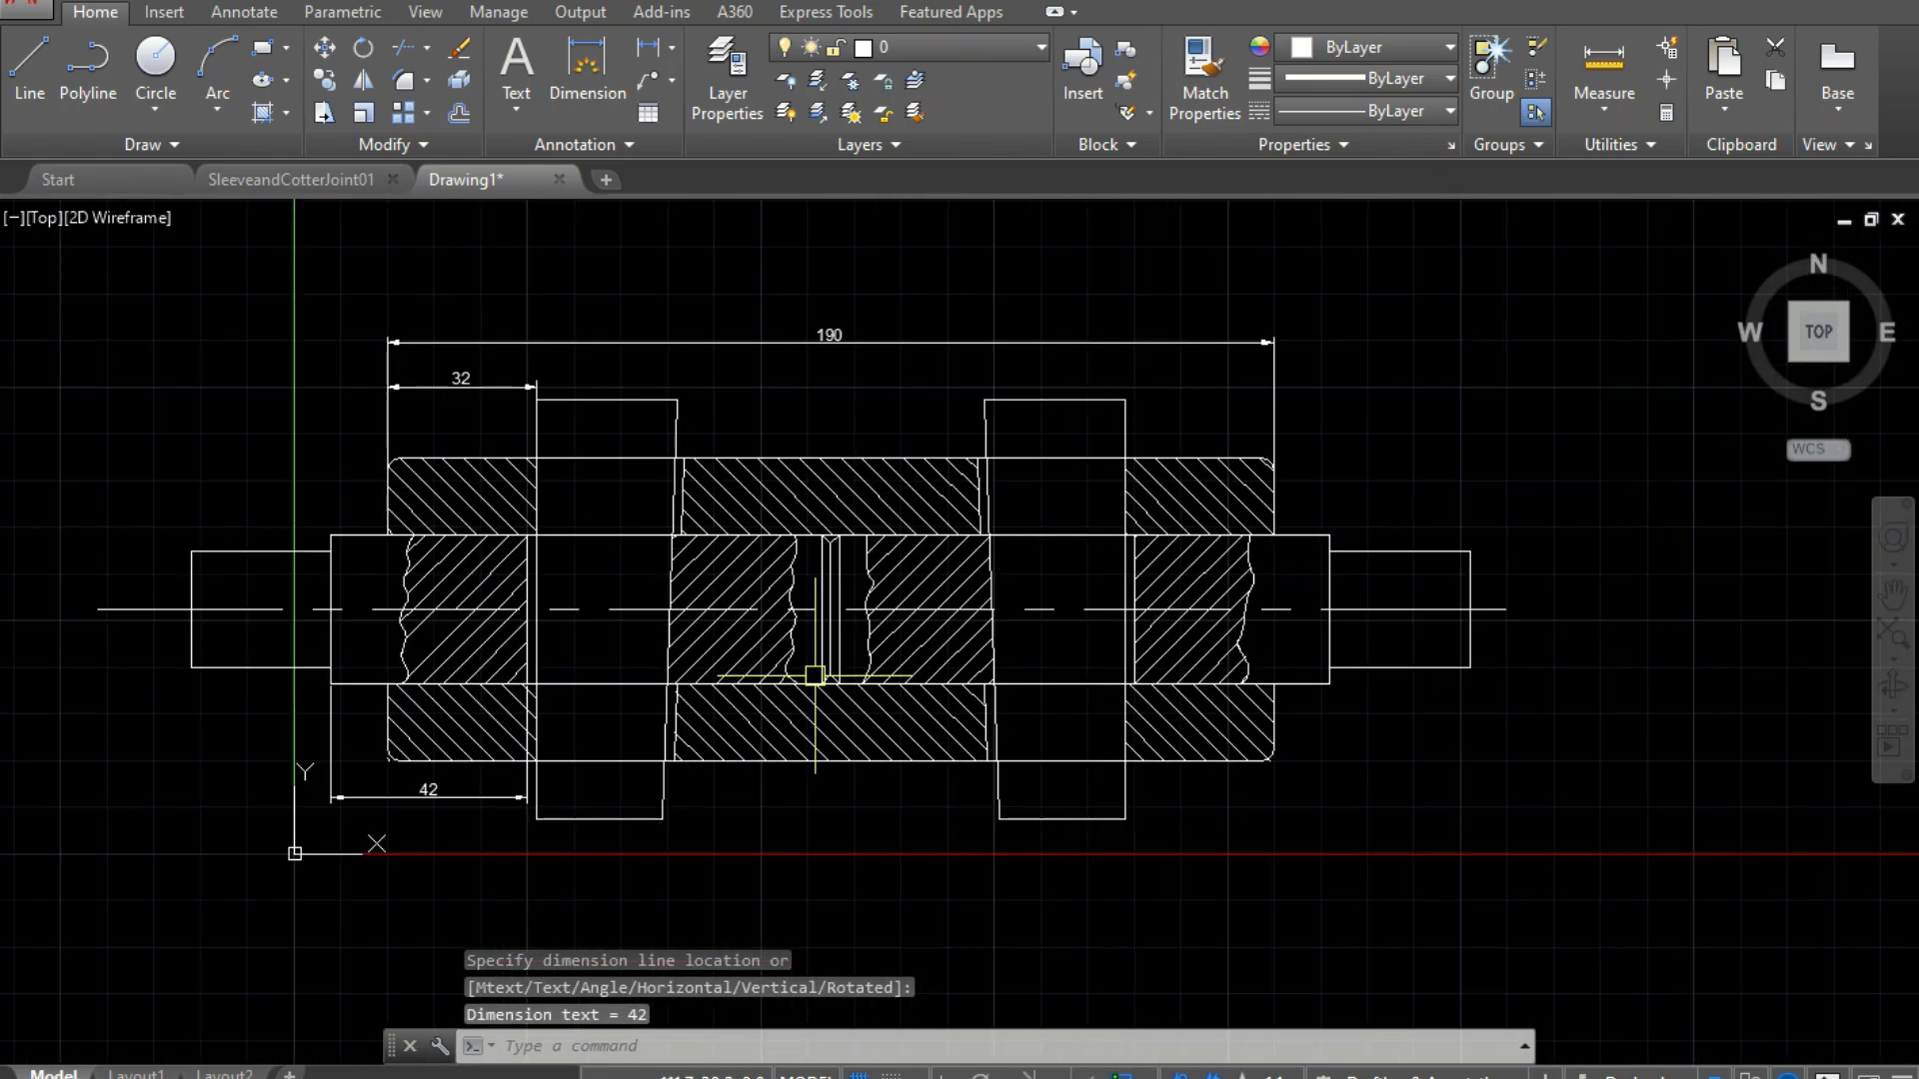
{"action": "scroll", "coordinate": [570, 783], "scroll_direction": "up", "scroll_amount": 3}
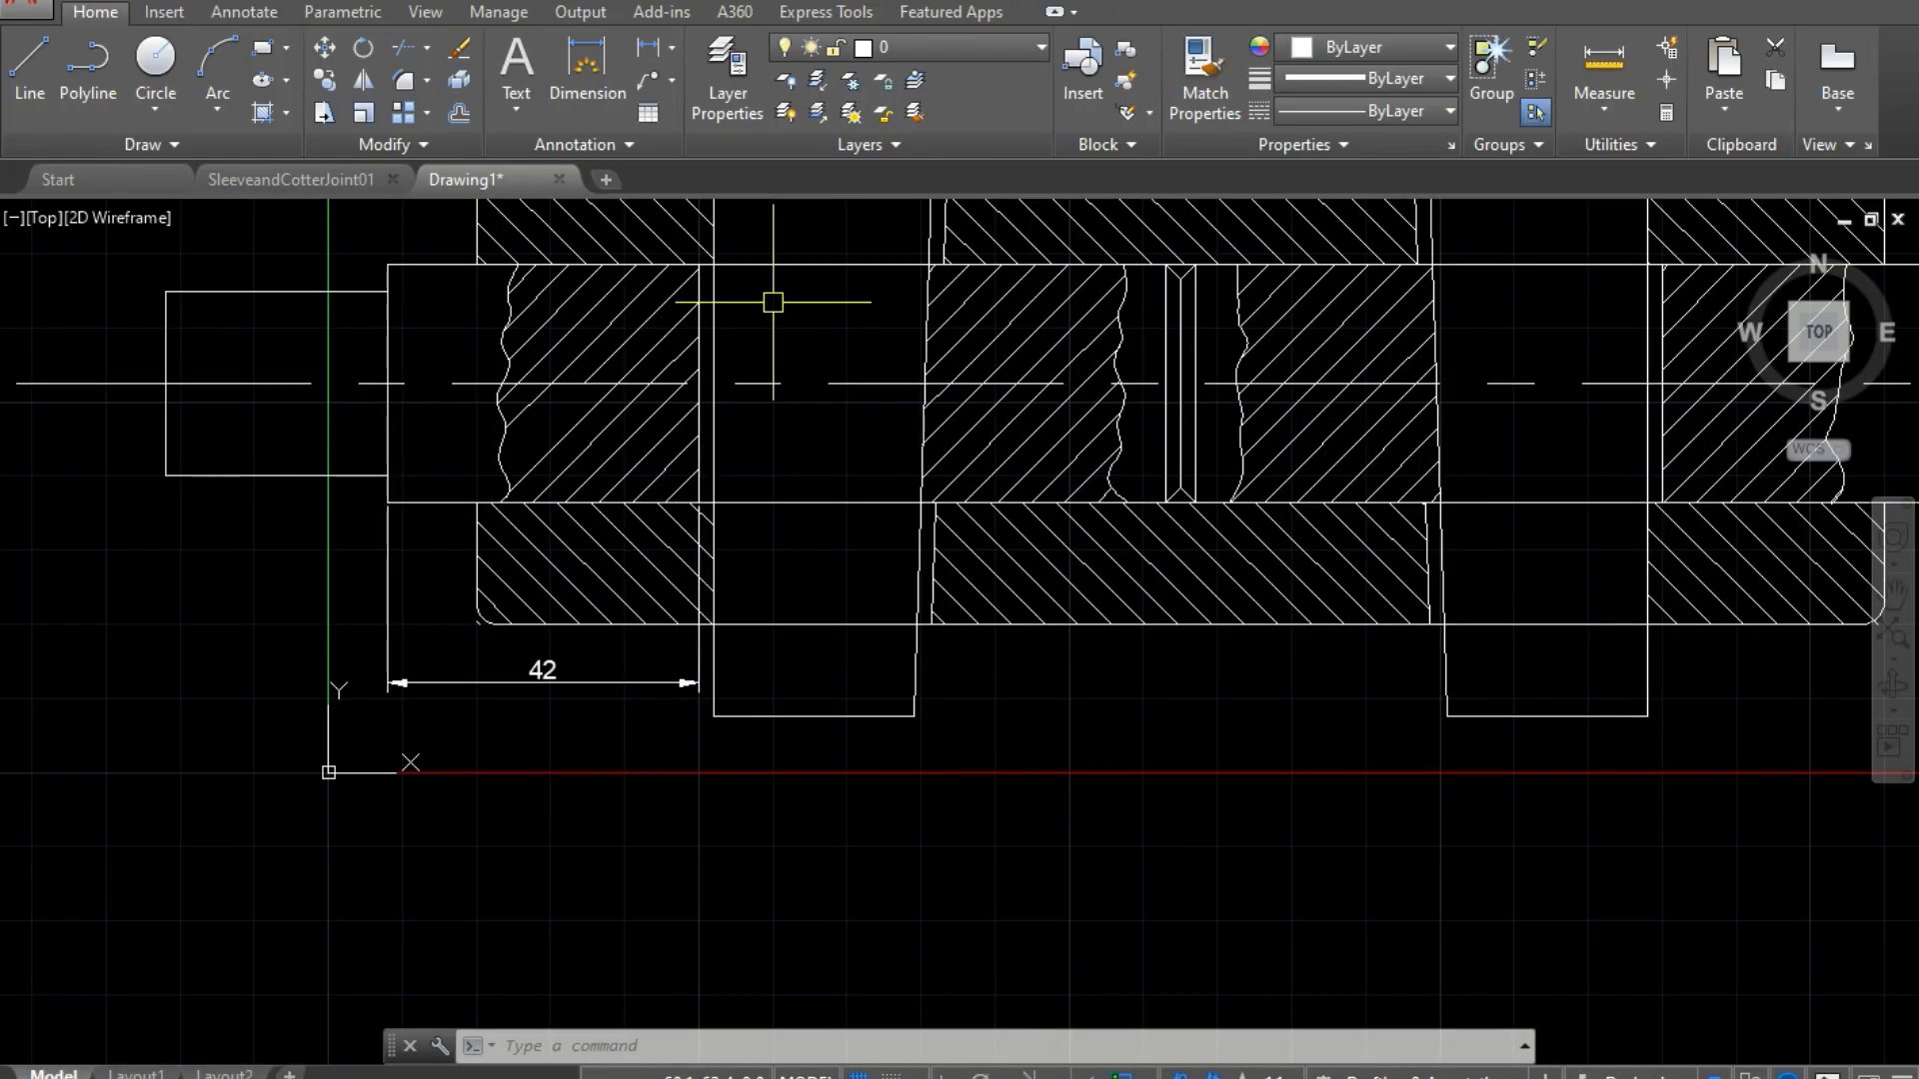
{"action": "left_click", "coordinate": [649, 47]}
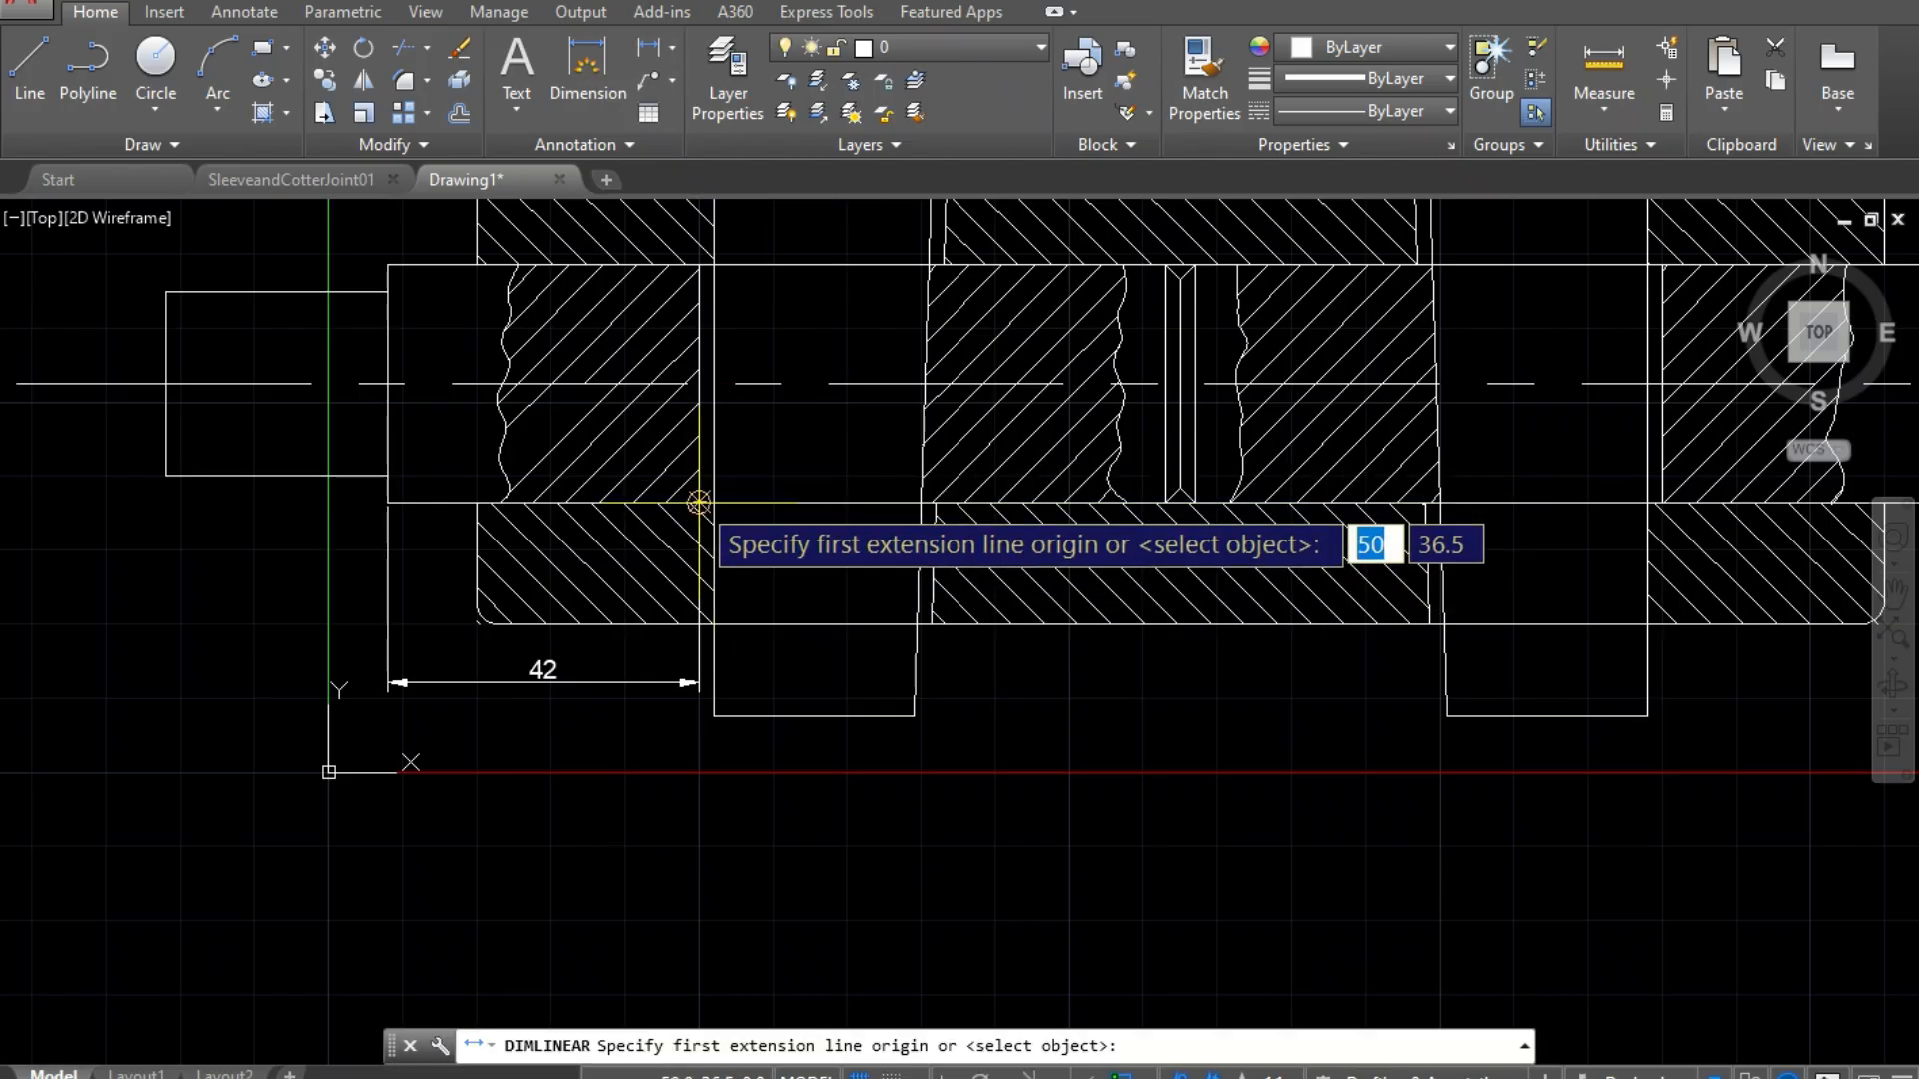
{"action": "left_click", "coordinate": [698, 501]}
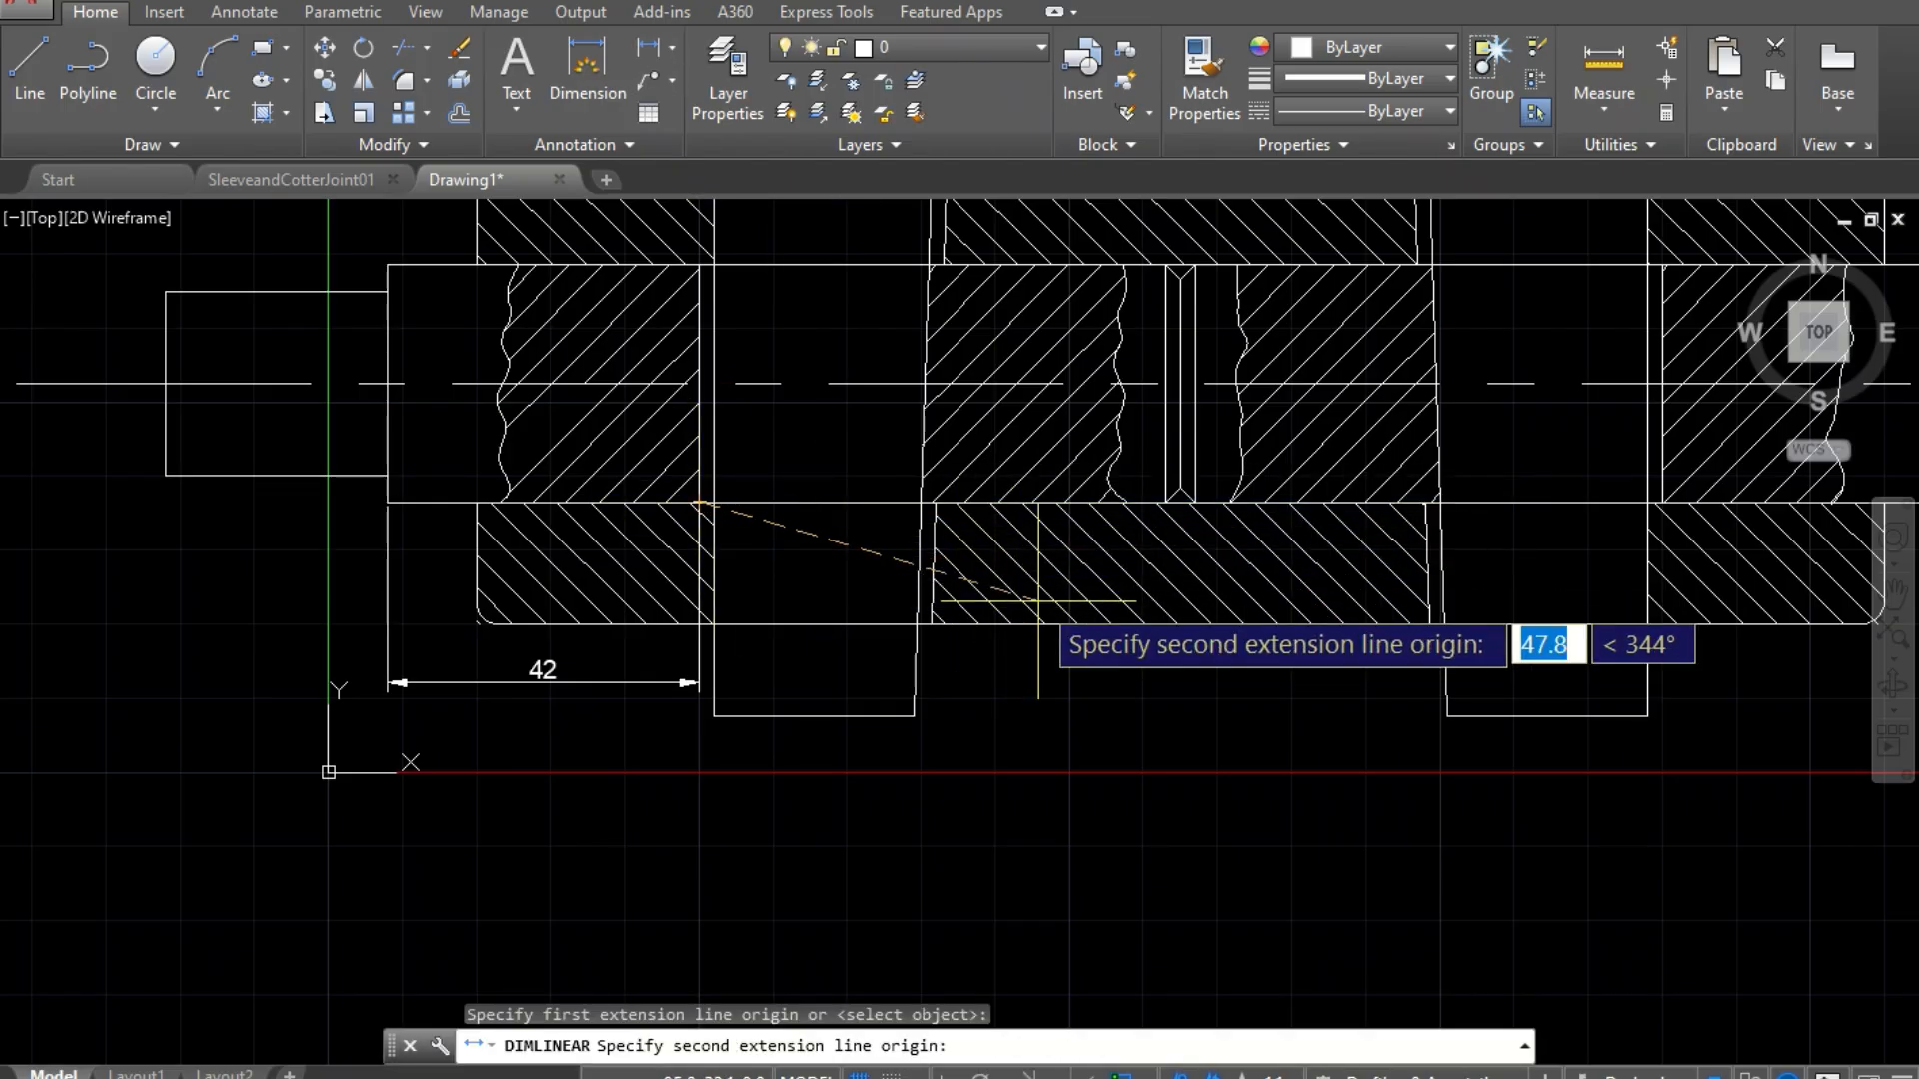
{"action": "scroll", "coordinate": [1180, 487], "scroll_direction": "up", "scroll_amount": 5}
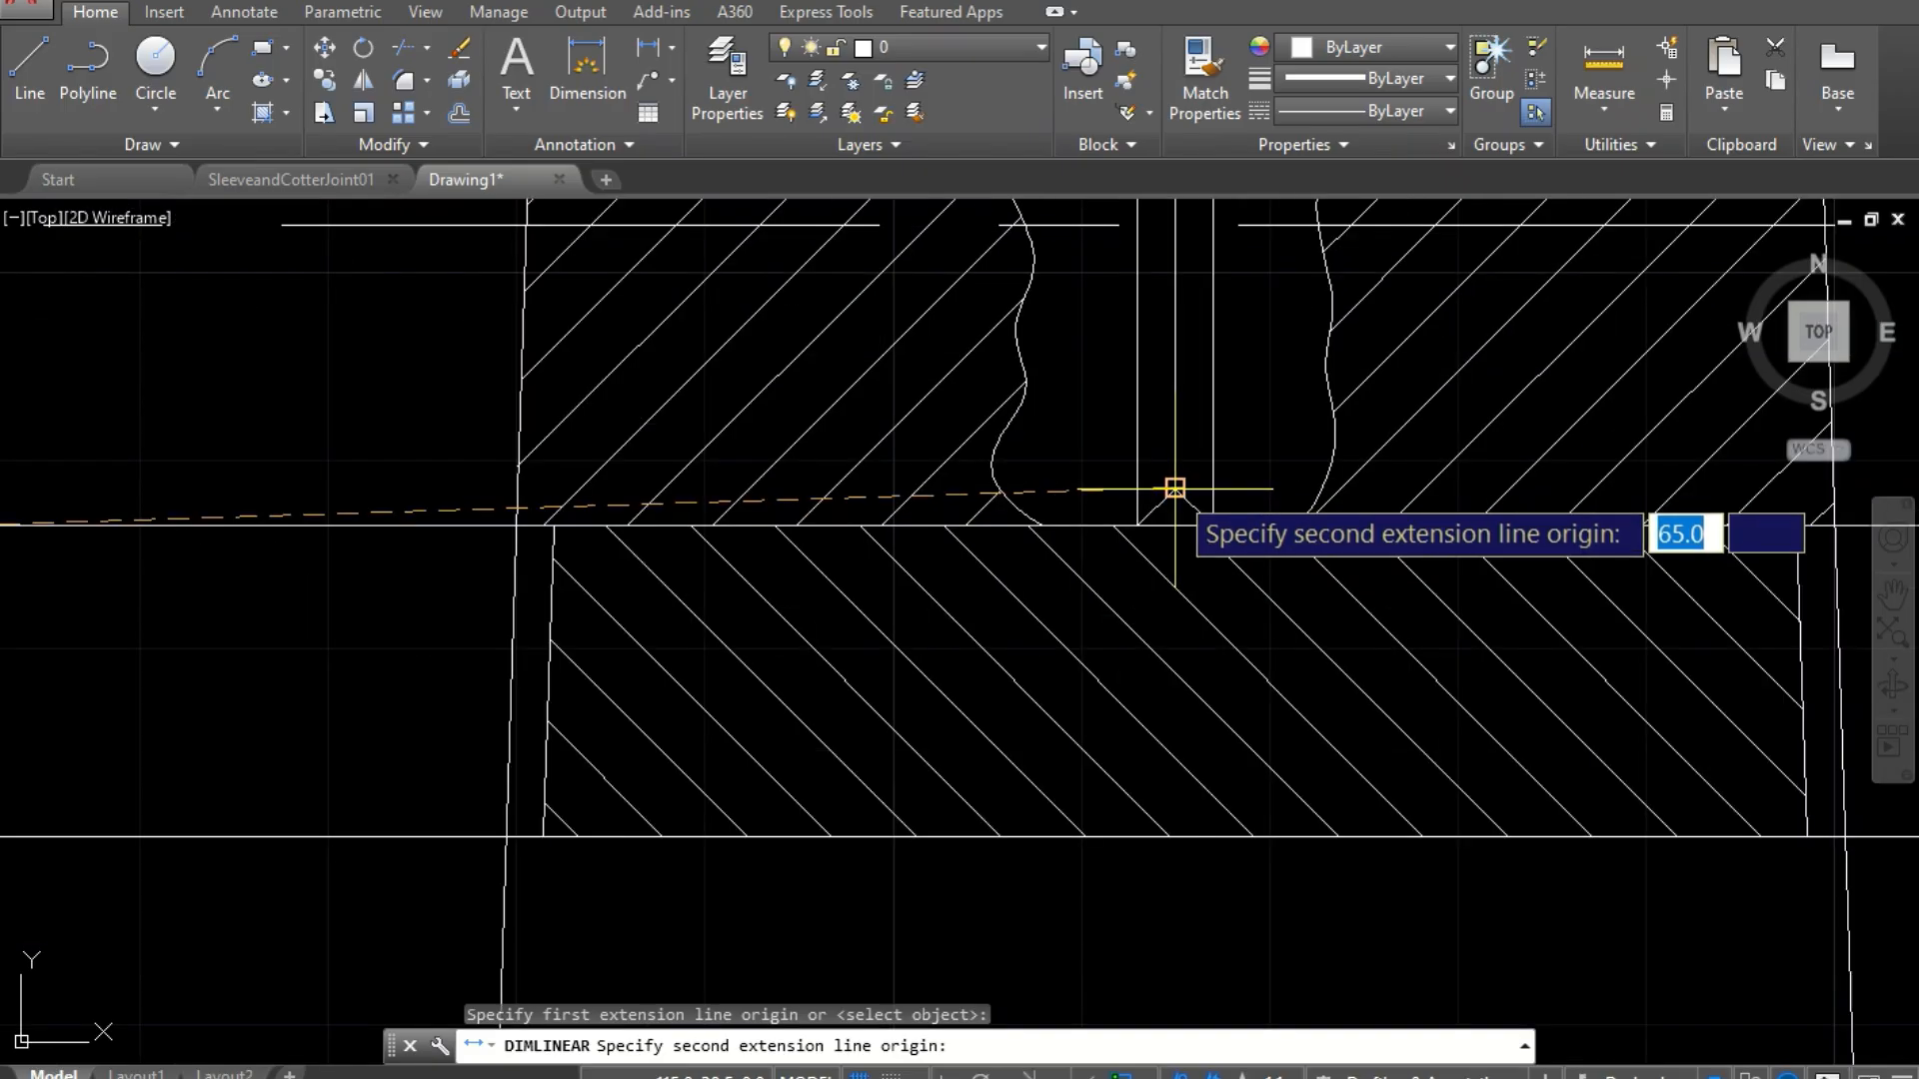
{"action": "left_click", "coordinate": [1170, 488]}
{"action": "scroll", "coordinate": [1174, 600], "scroll_direction": "down", "scroll_amount": 3}
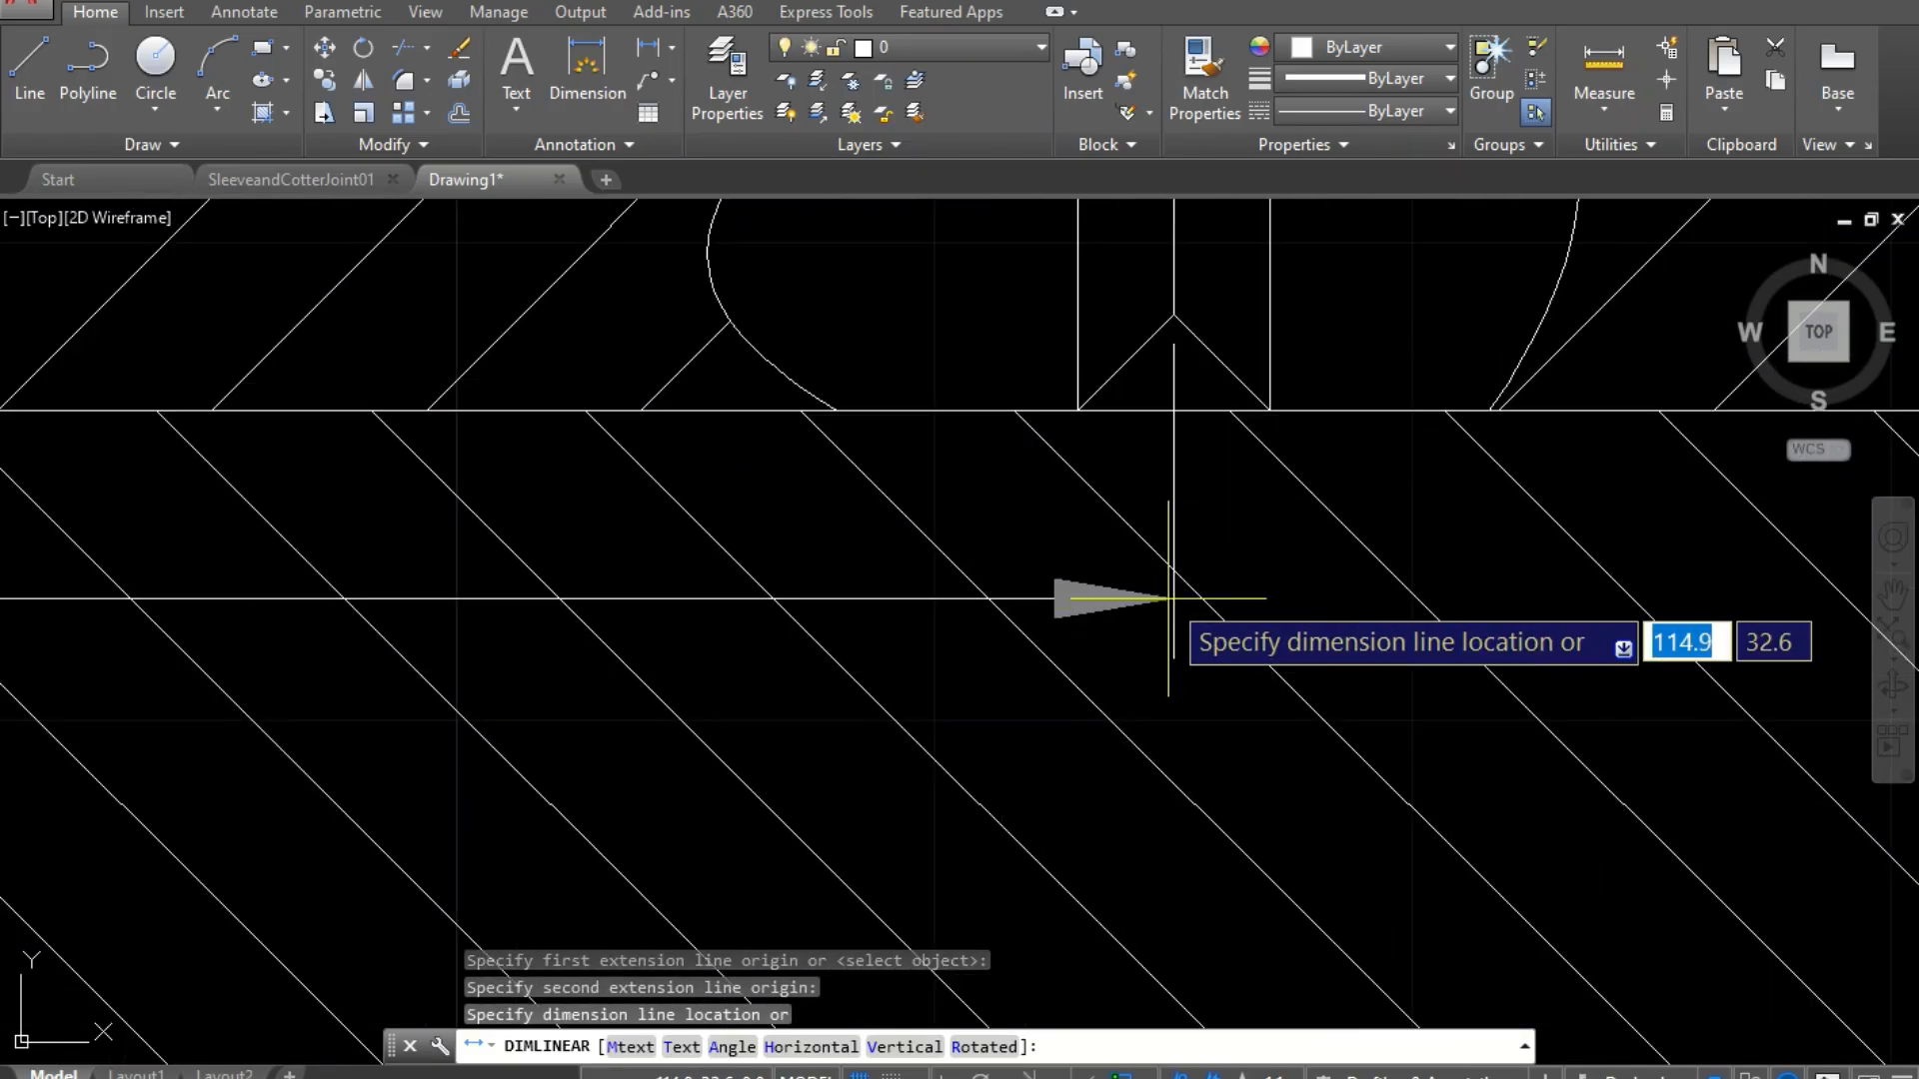
{"action": "scroll", "coordinate": [1170, 598], "scroll_direction": "down", "scroll_amount": 2}
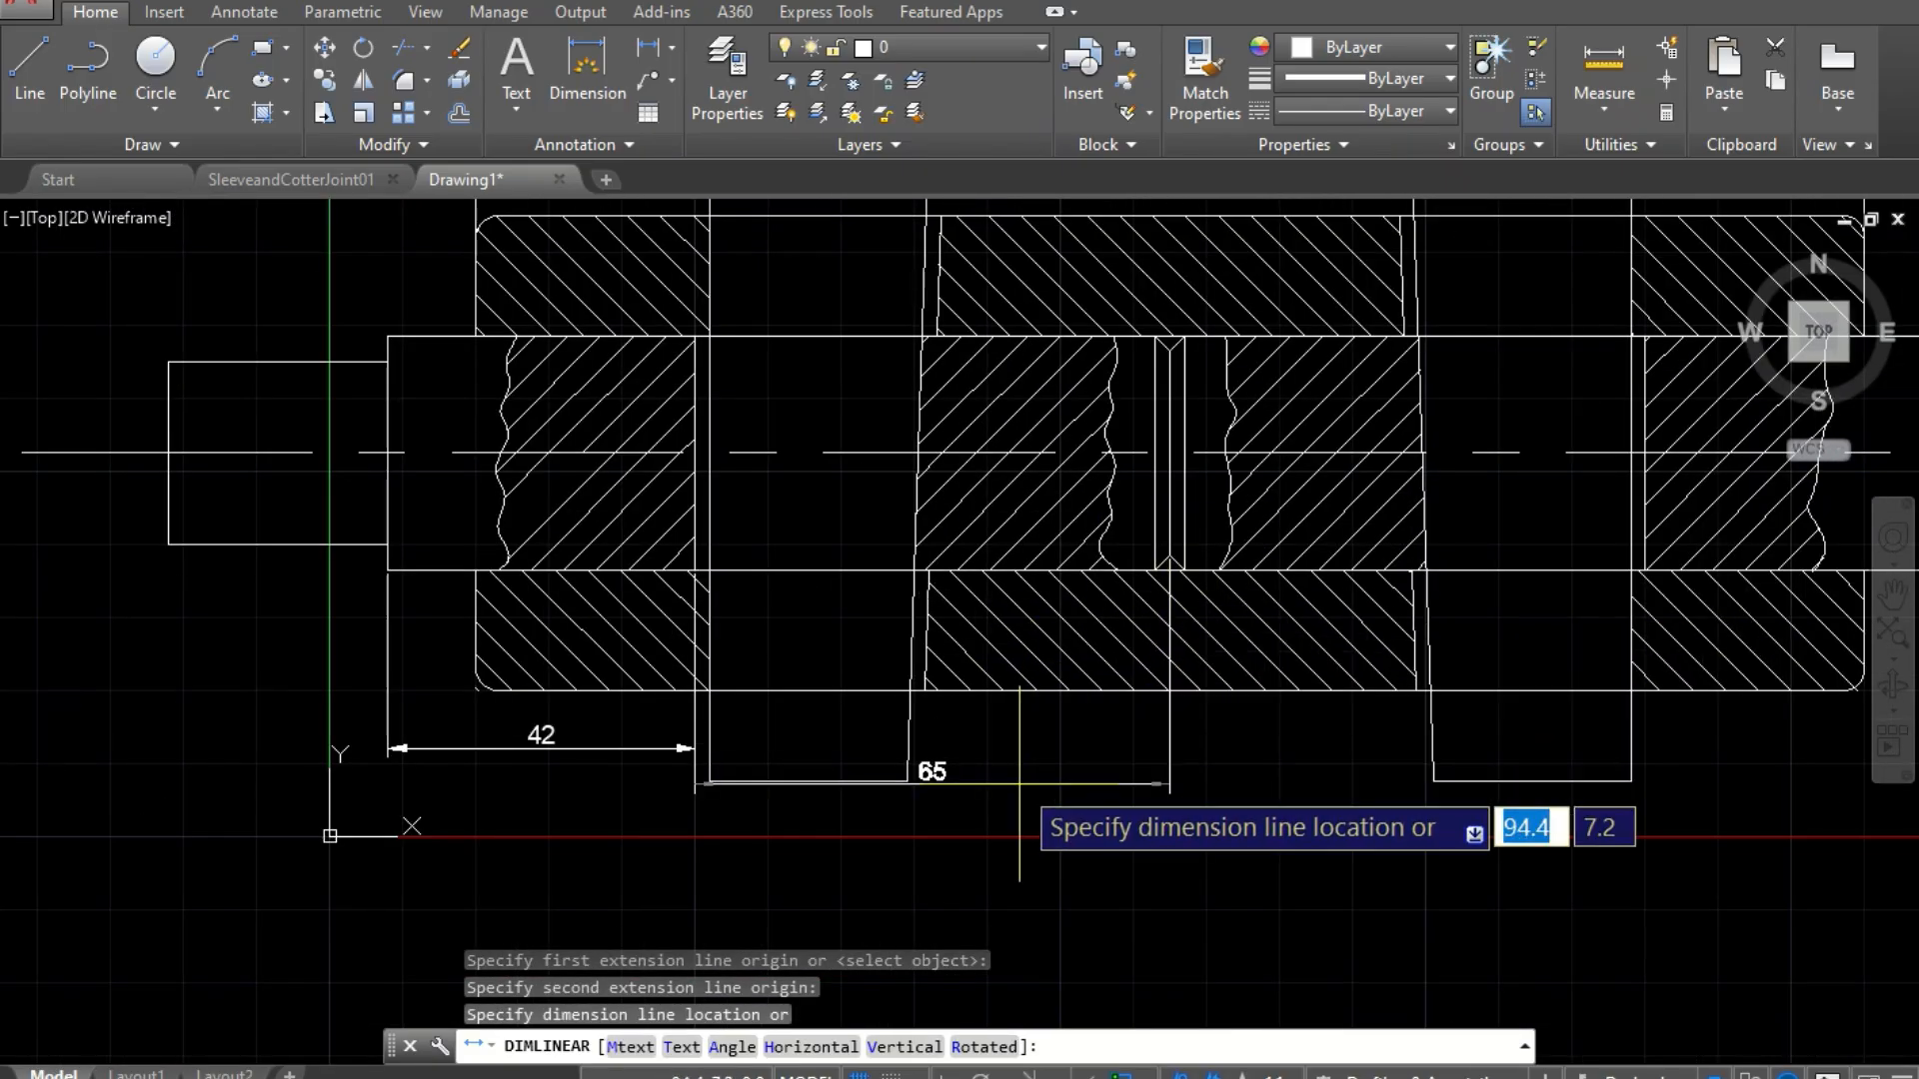
{"action": "left_click", "coordinate": [967, 821]}
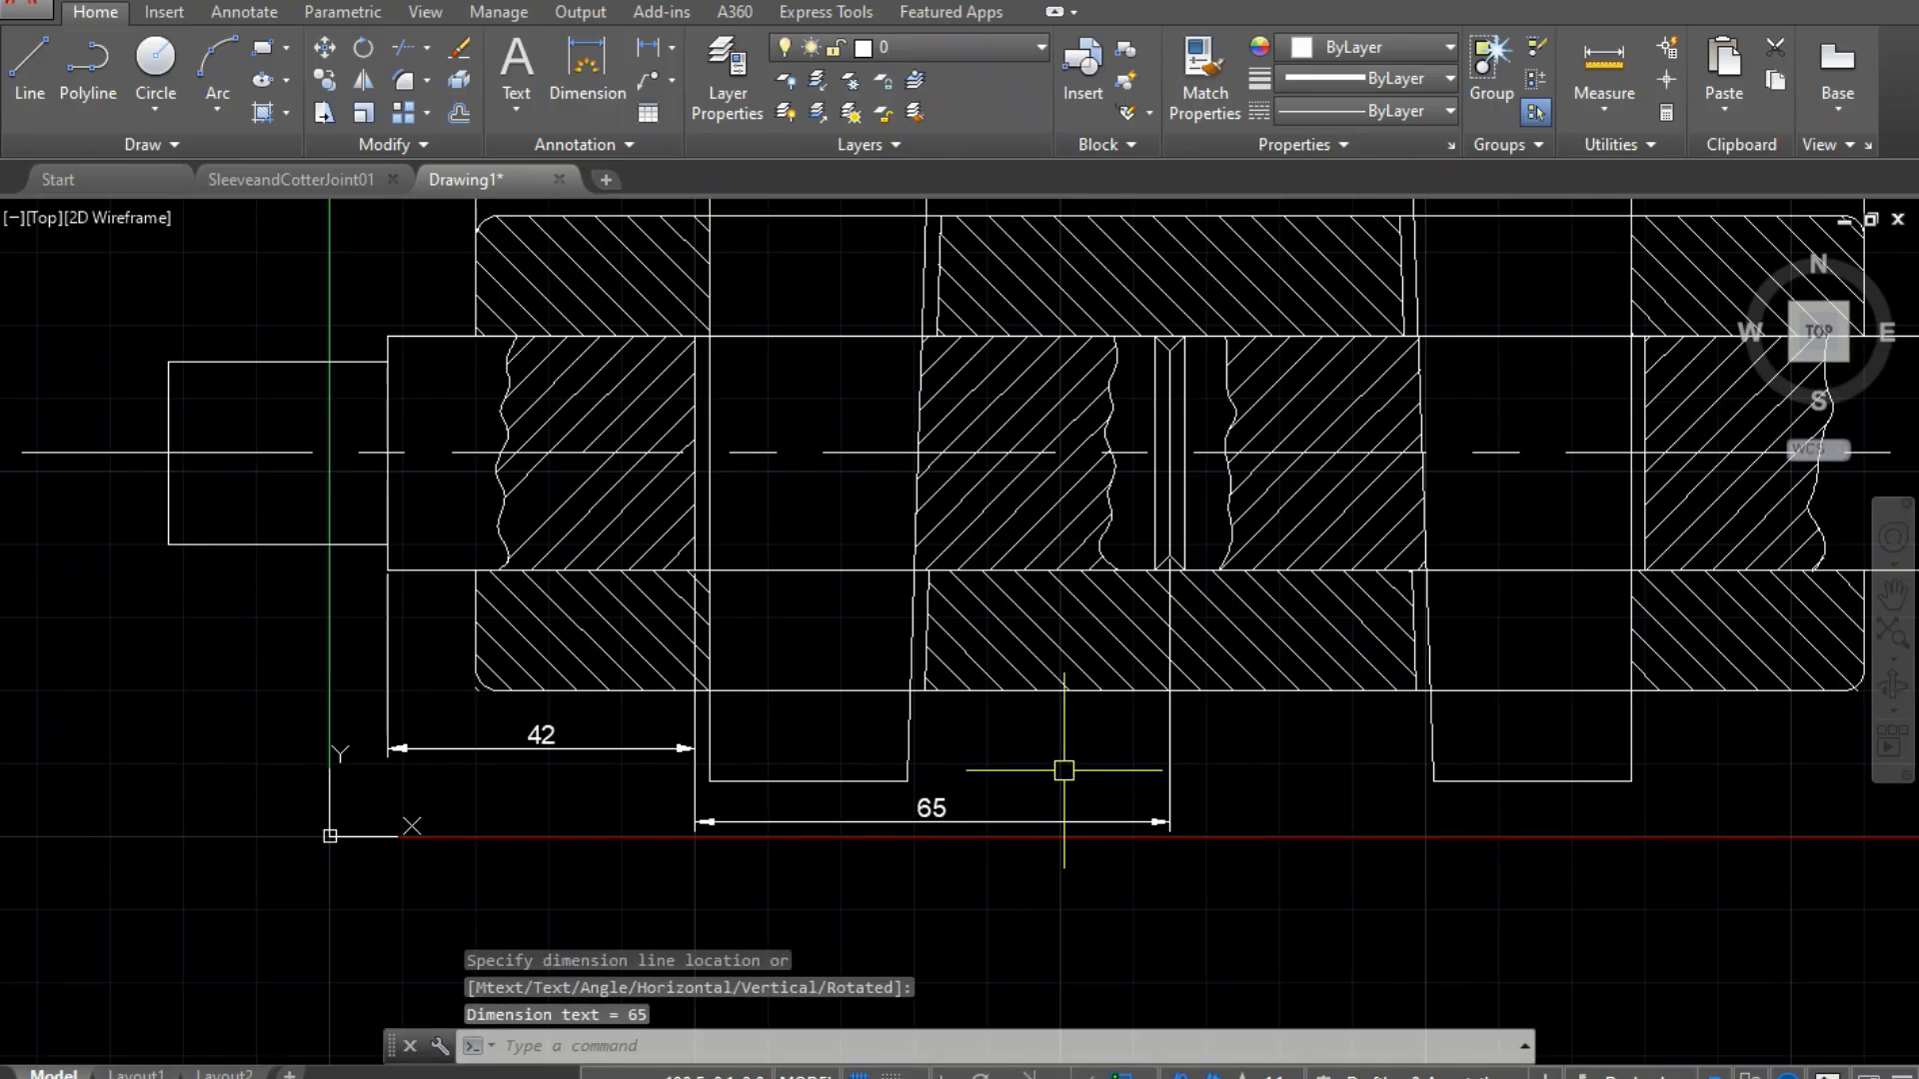
Step: Add a linear dimension for the bottom width of the right cotter, placed just below it
{"action": "scroll", "coordinate": [1061, 772], "scroll_direction": "down", "scroll_amount": 4}
{"action": "scroll", "coordinate": [1335, 800], "scroll_direction": "up", "scroll_amount": 5}
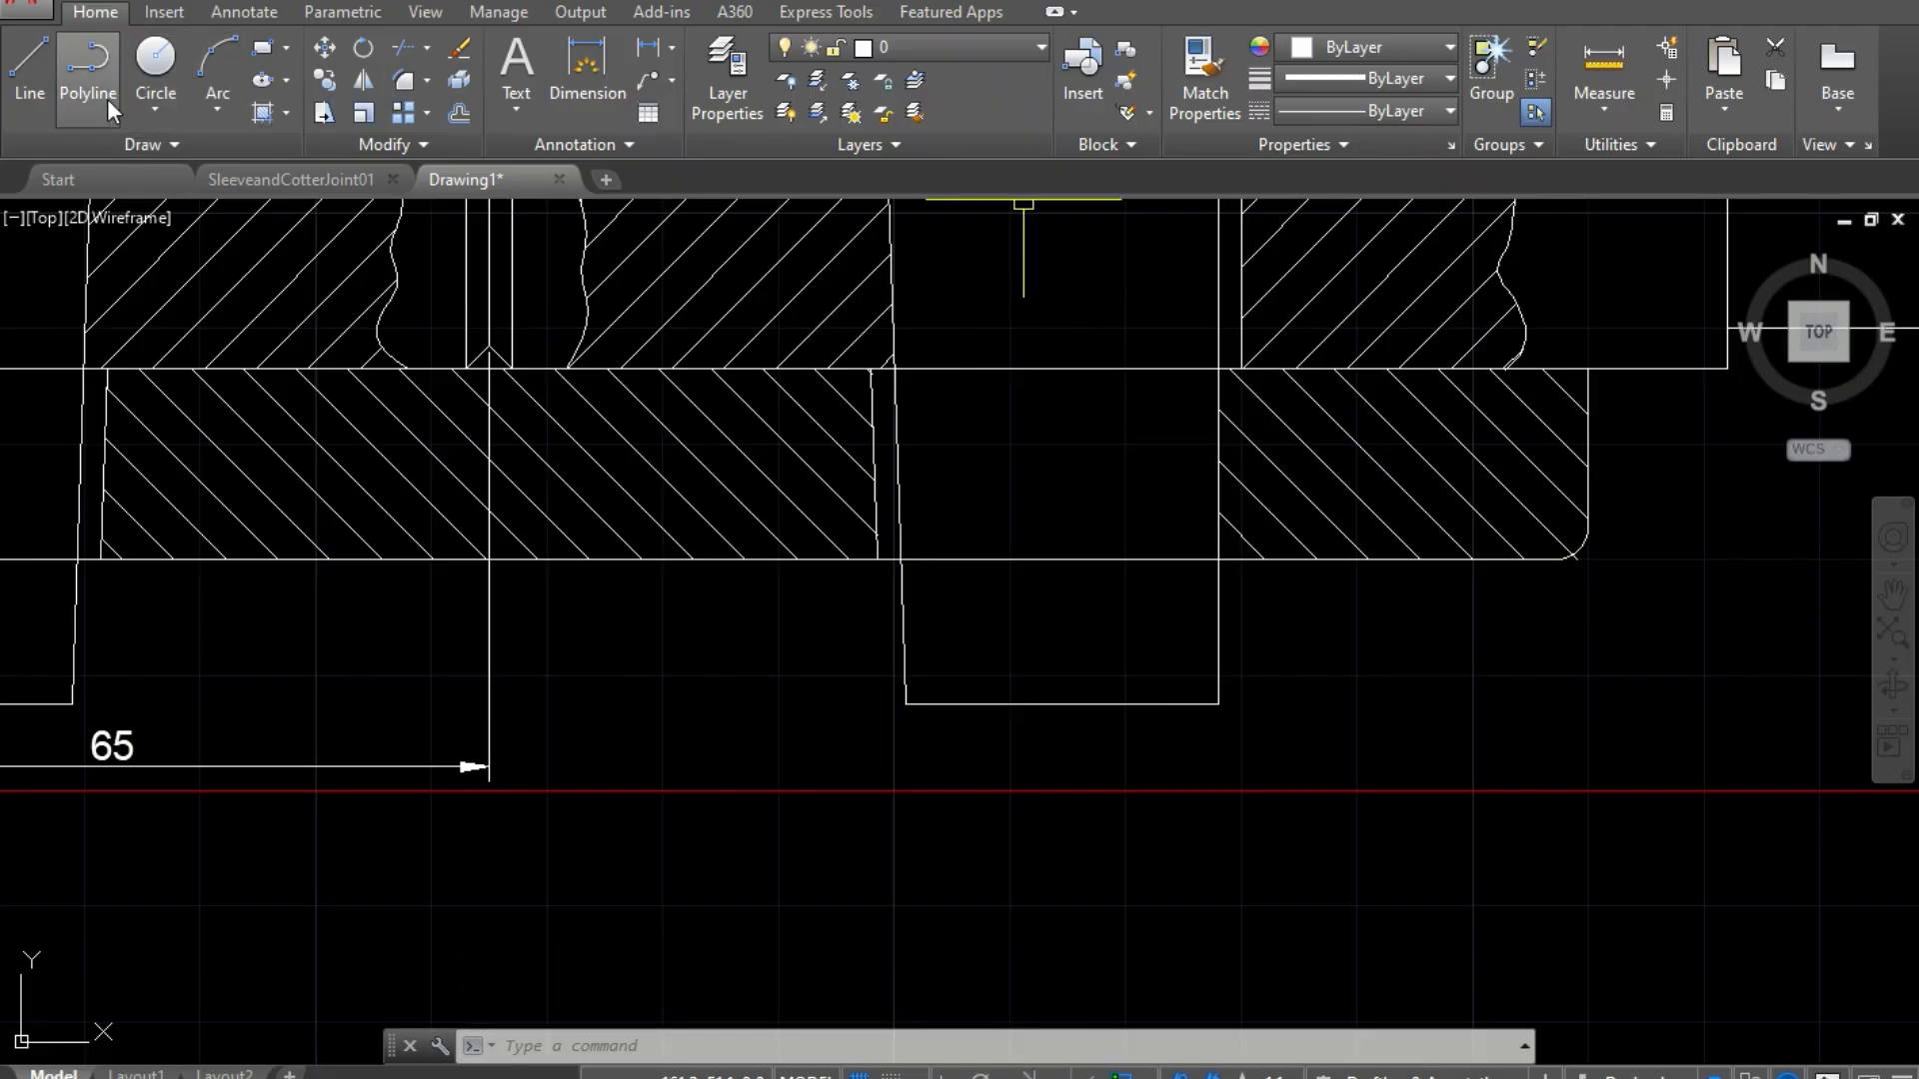
{"action": "left_click", "coordinate": [646, 47]}
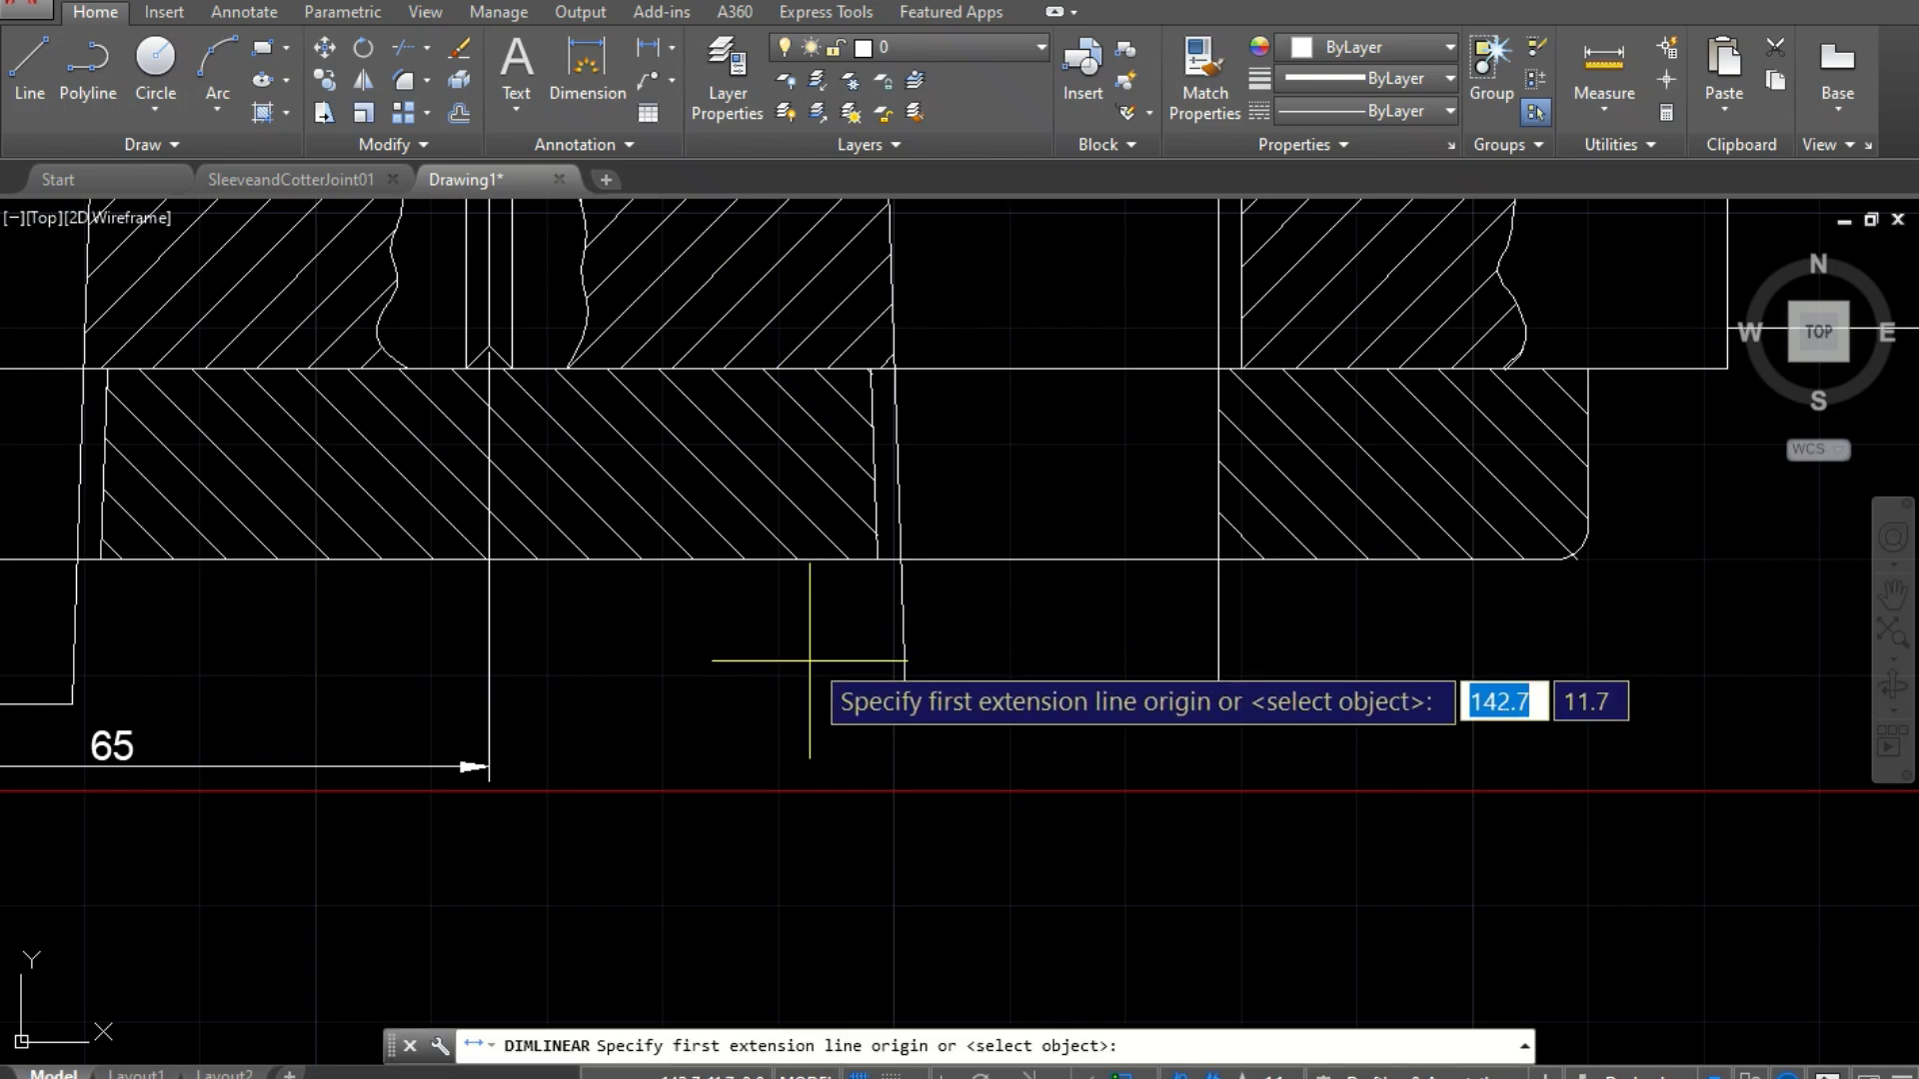
{"action": "left_click", "coordinate": [906, 703]}
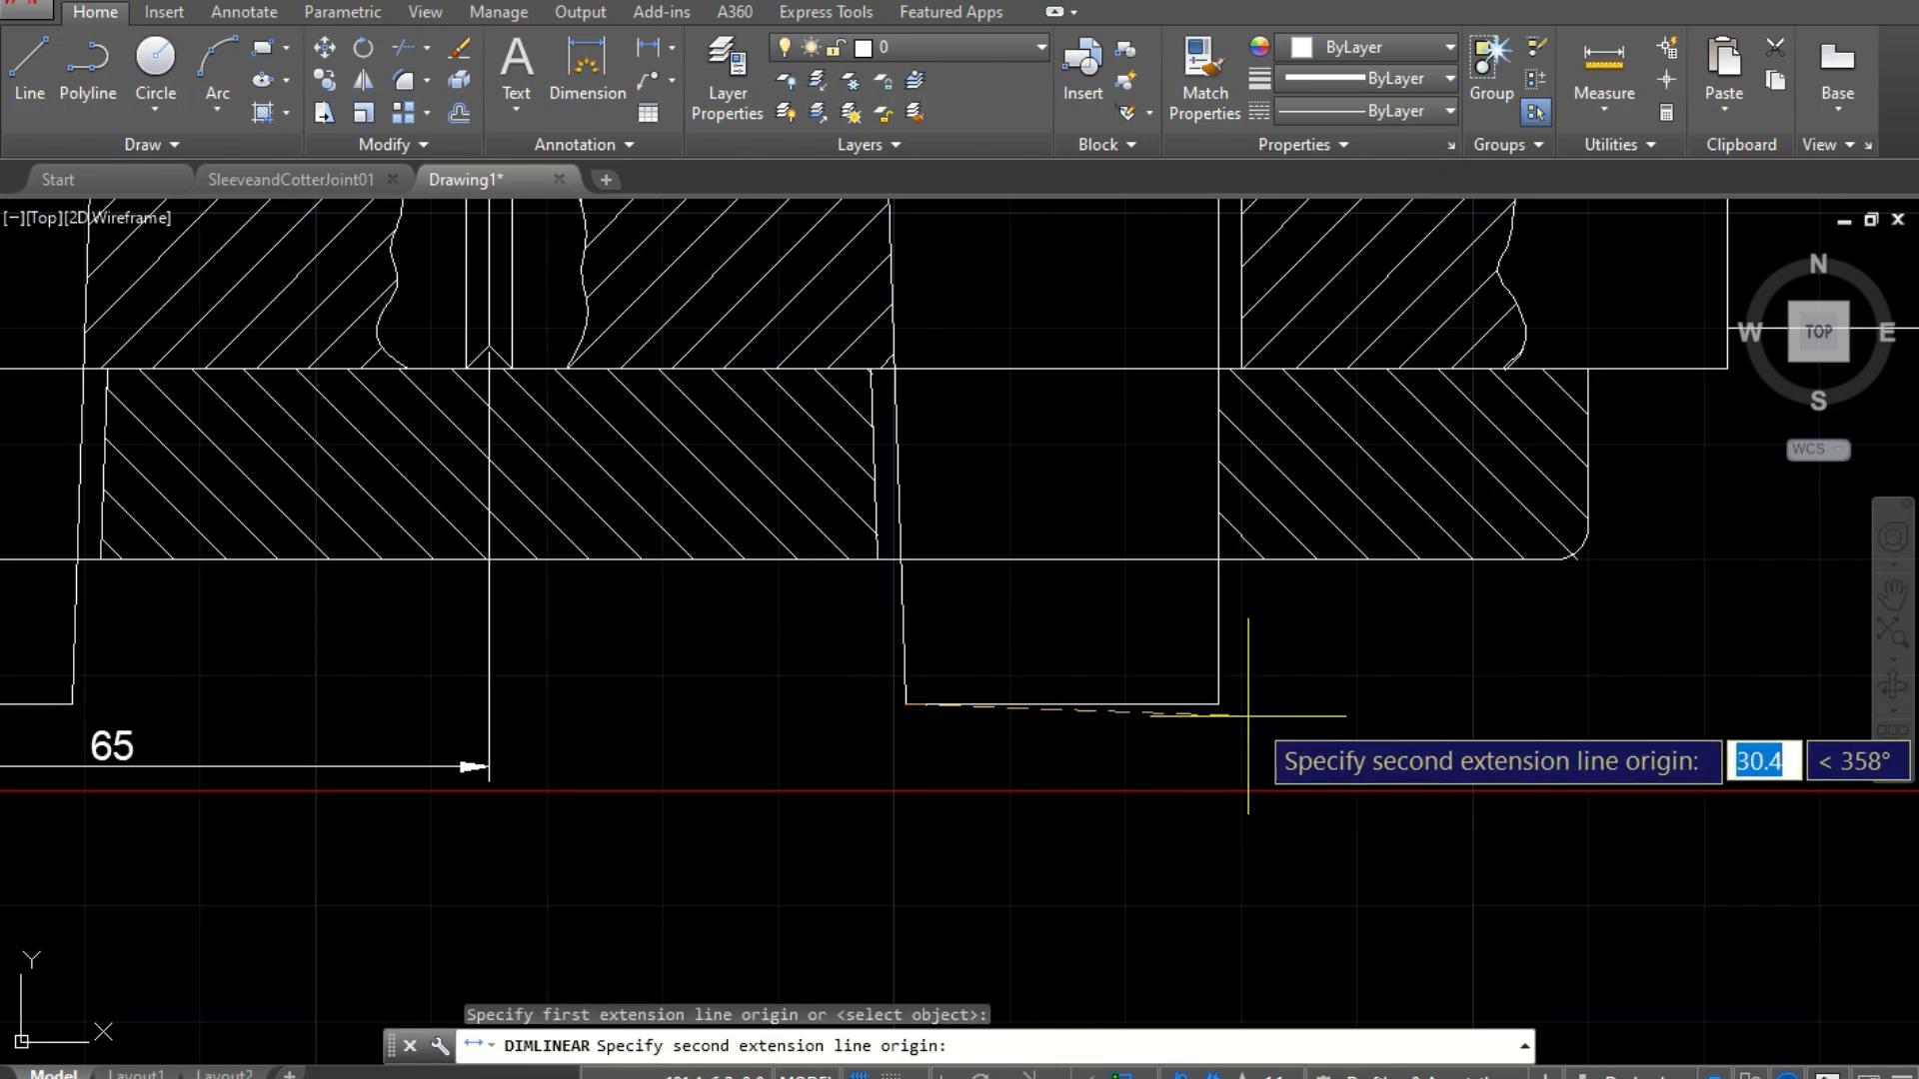
{"action": "left_click", "coordinate": [1218, 704]}
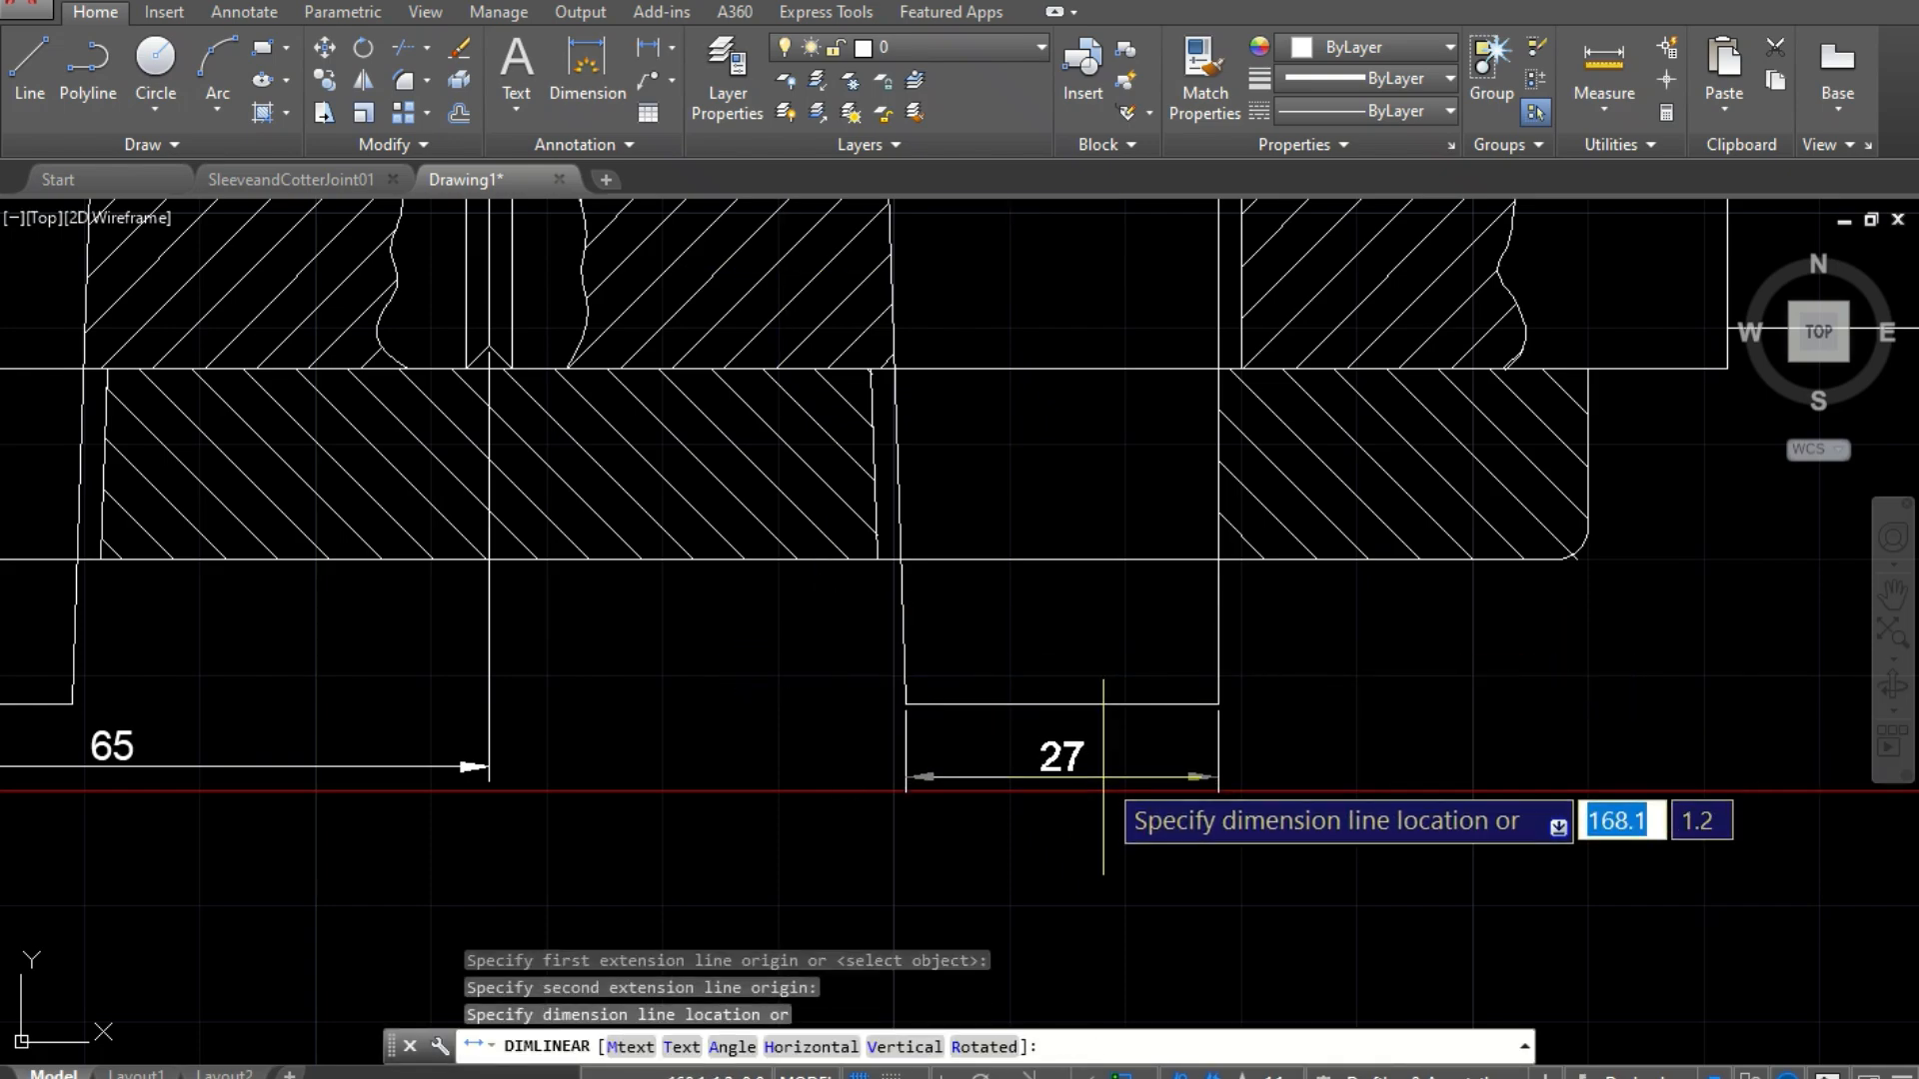
{"action": "left_click", "coordinate": [1105, 784]}
Step: Add a linear dimension for the top width of the right cotter, placed between it and the overall length dimension
{"action": "scroll", "coordinate": [1130, 889], "scroll_direction": "up", "scroll_amount": 4}
{"action": "scroll", "coordinate": [1131, 891], "scroll_direction": "down", "scroll_amount": 2}
{"action": "scroll", "coordinate": [1131, 891], "scroll_direction": "down", "scroll_amount": 7}
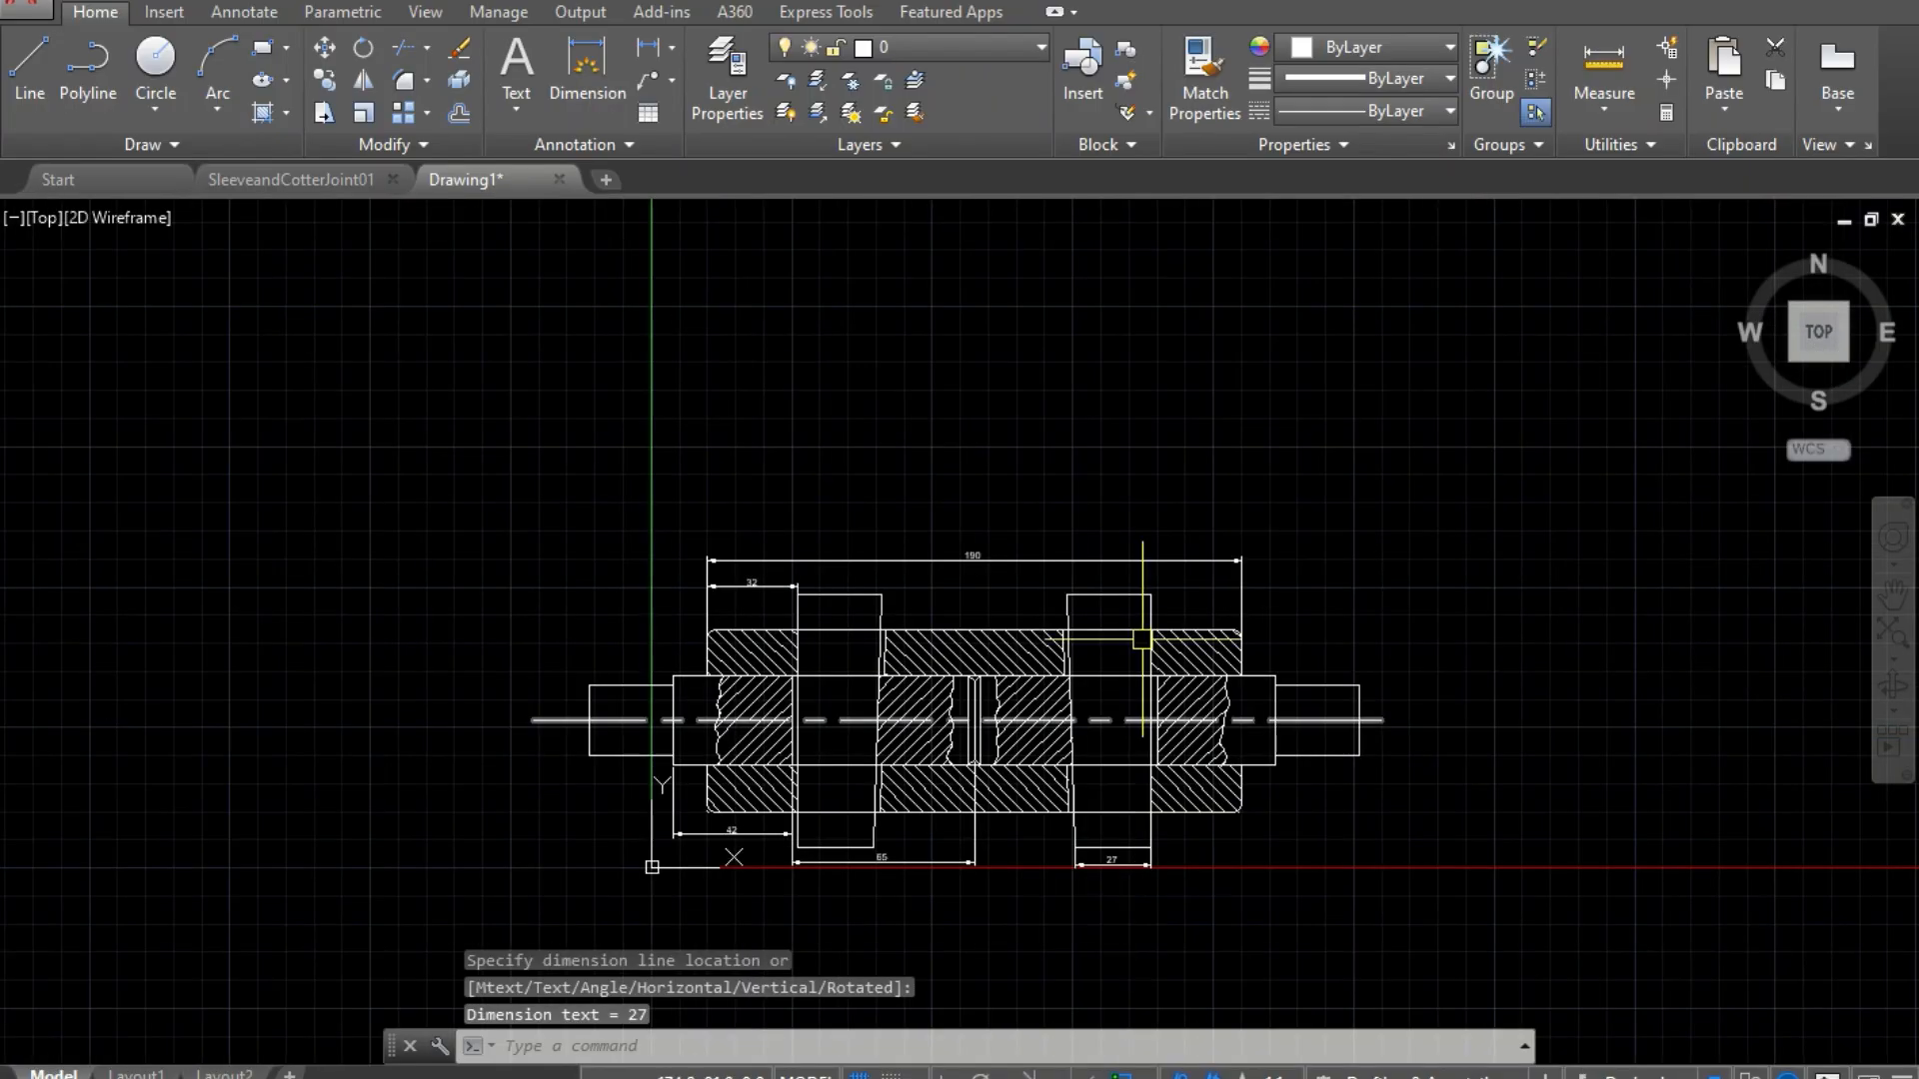
{"action": "scroll", "coordinate": [1138, 631], "scroll_direction": "up", "scroll_amount": 3}
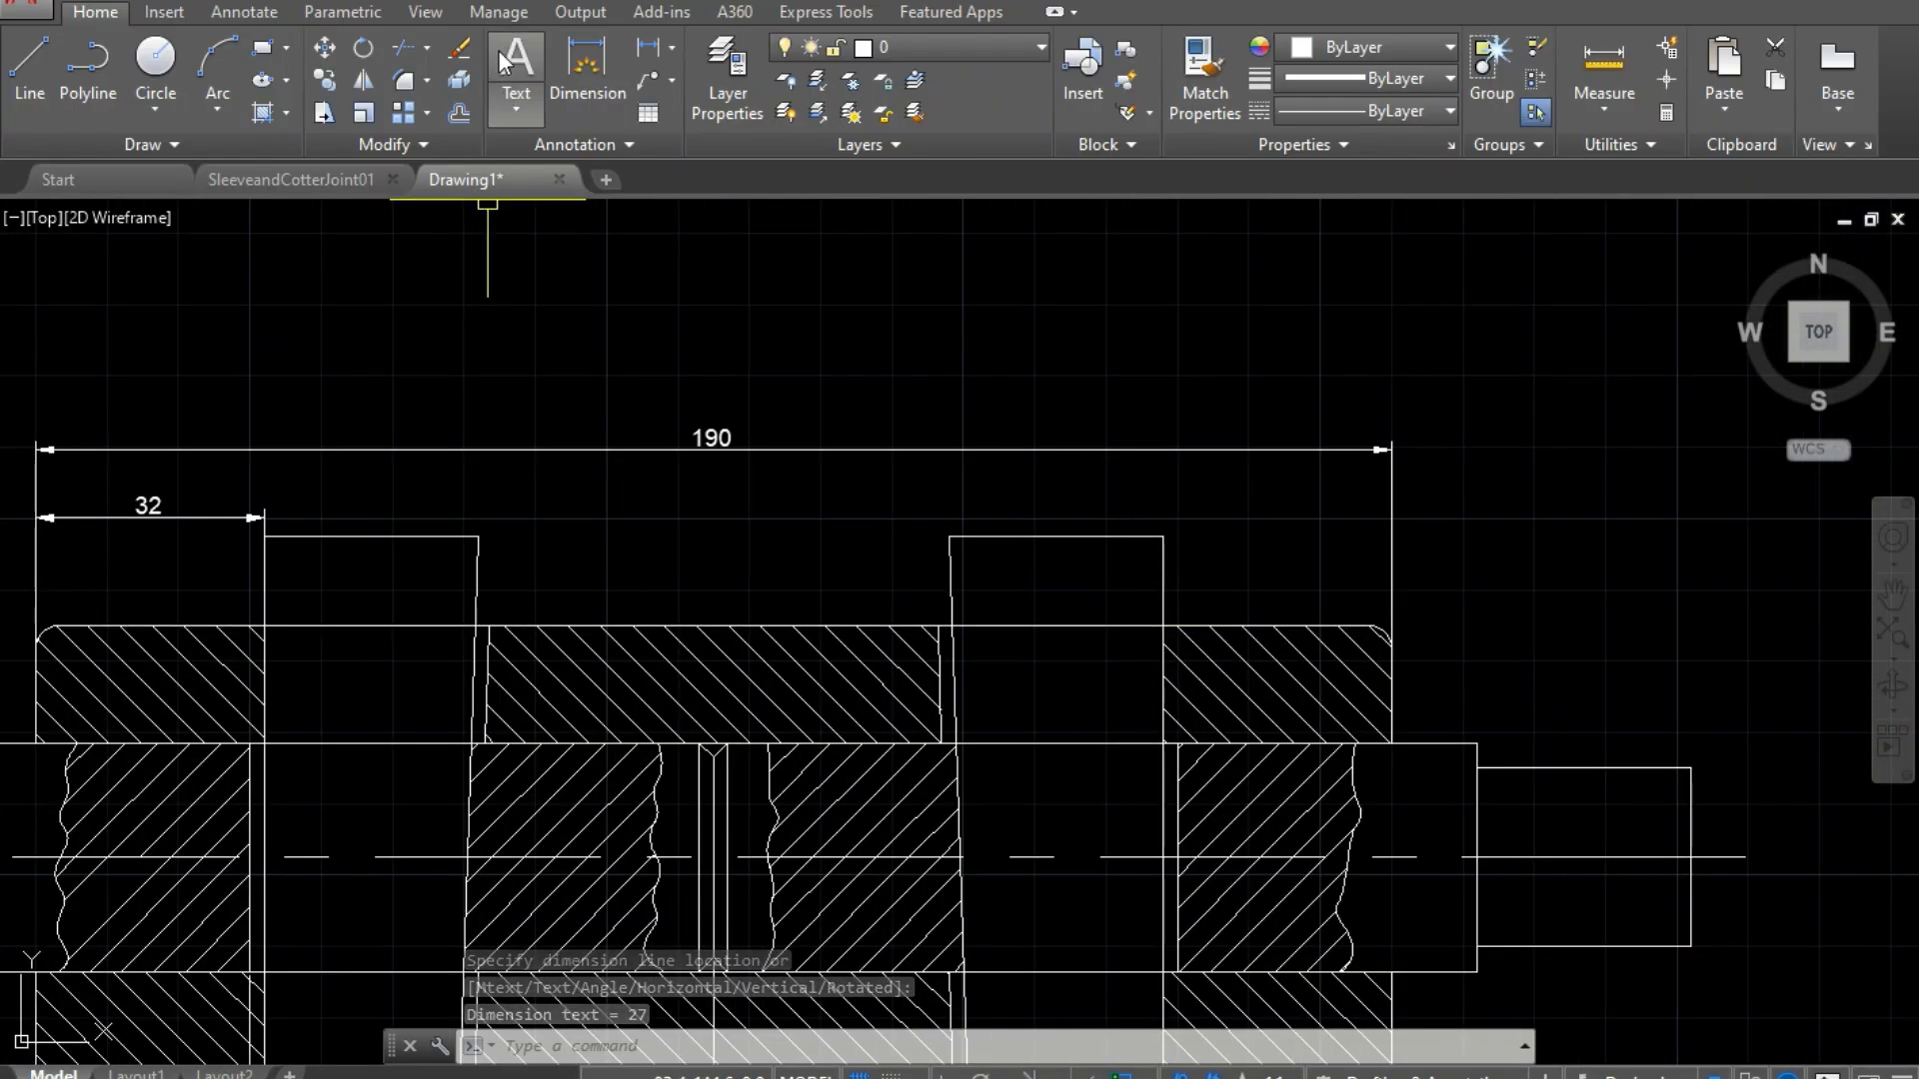
{"action": "left_click", "coordinate": [647, 55]}
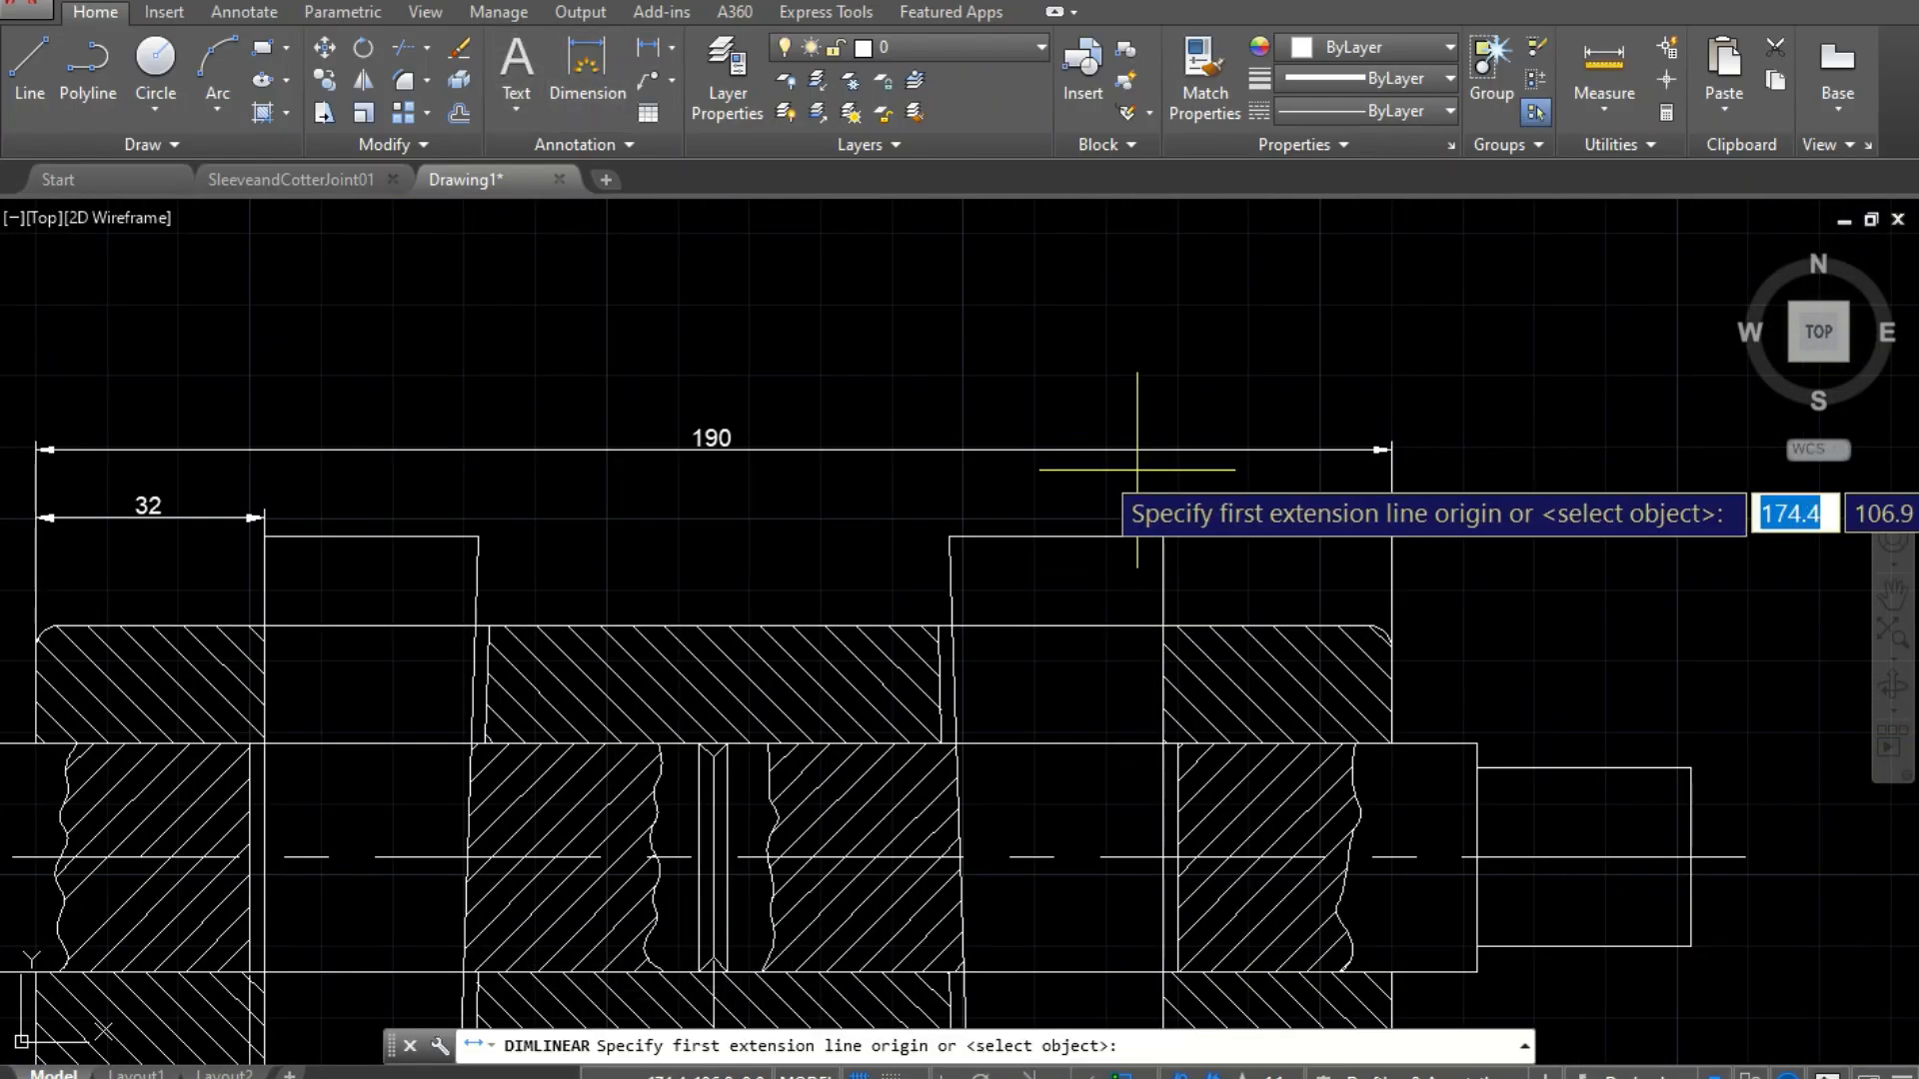
{"action": "left_click", "coordinate": [1163, 536]}
{"action": "left_click", "coordinate": [950, 537]}
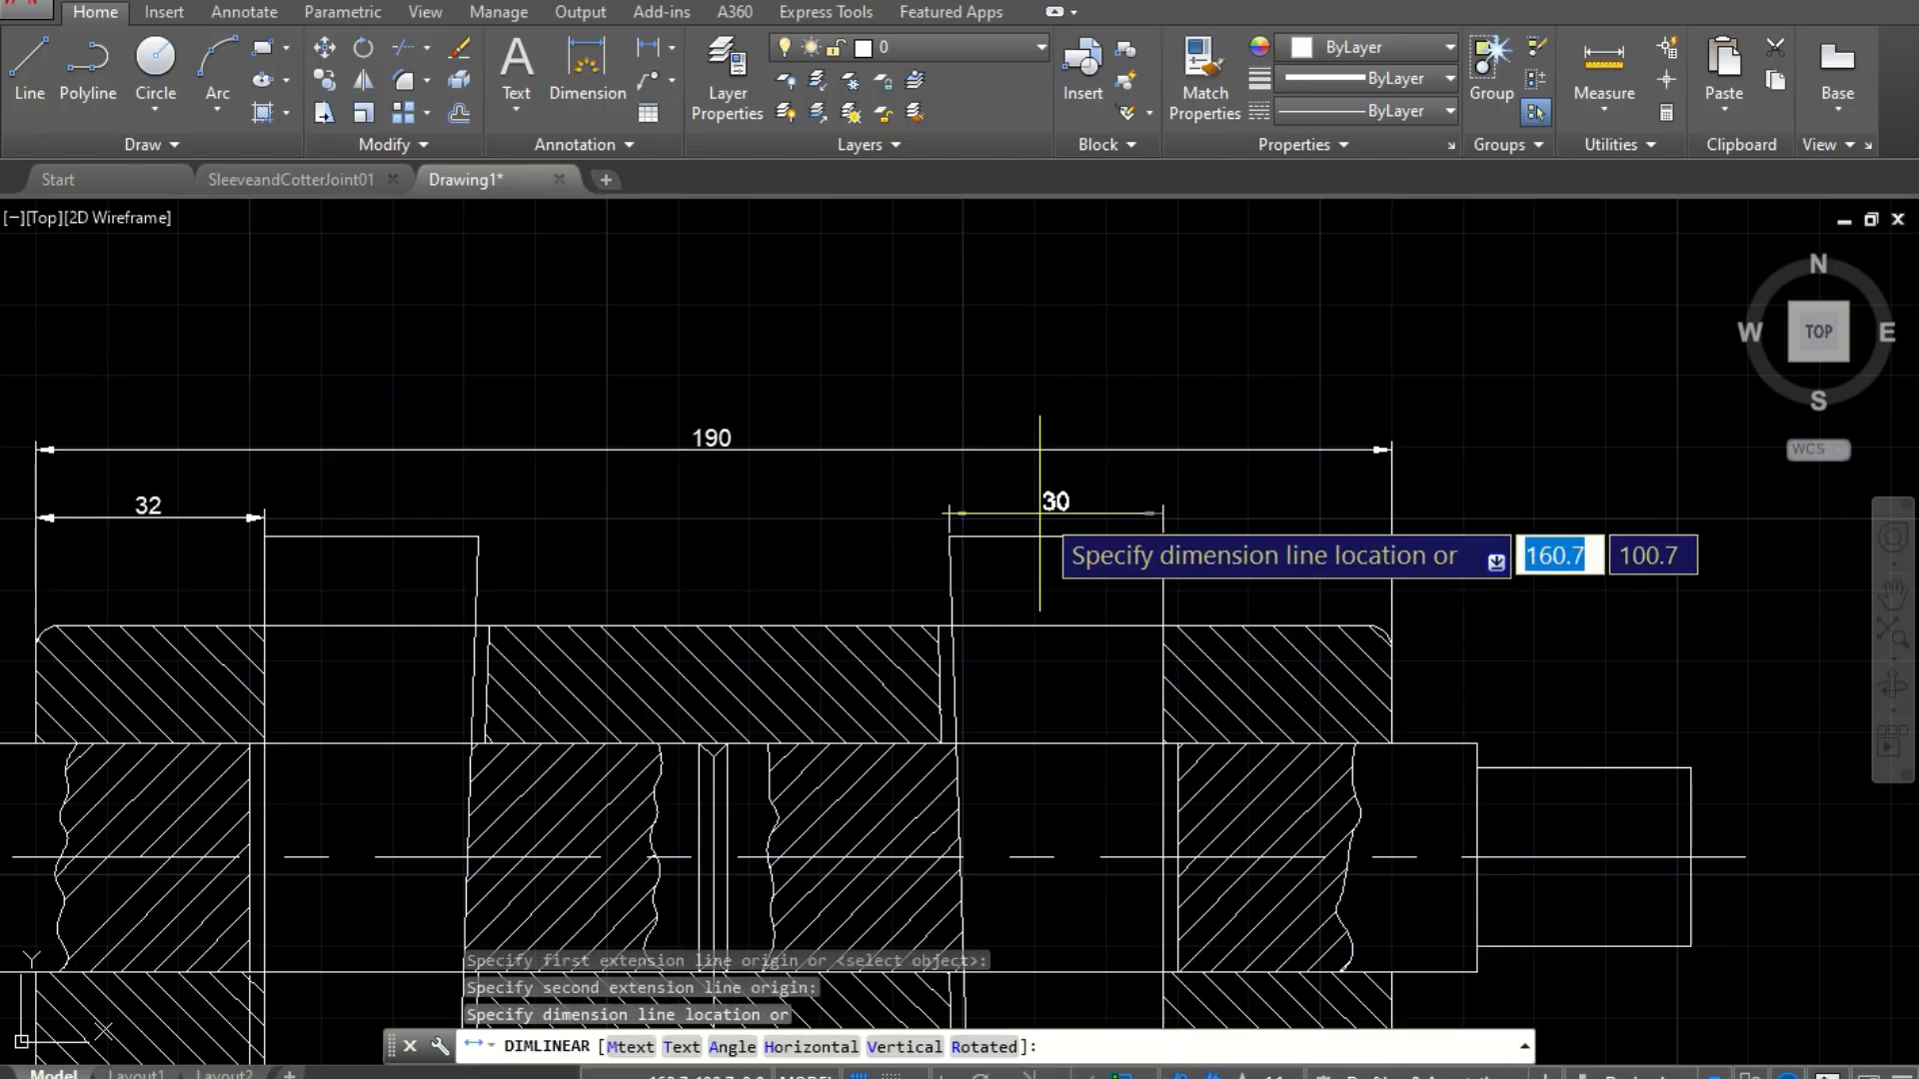
{"action": "left_click", "coordinate": [1107, 499]}
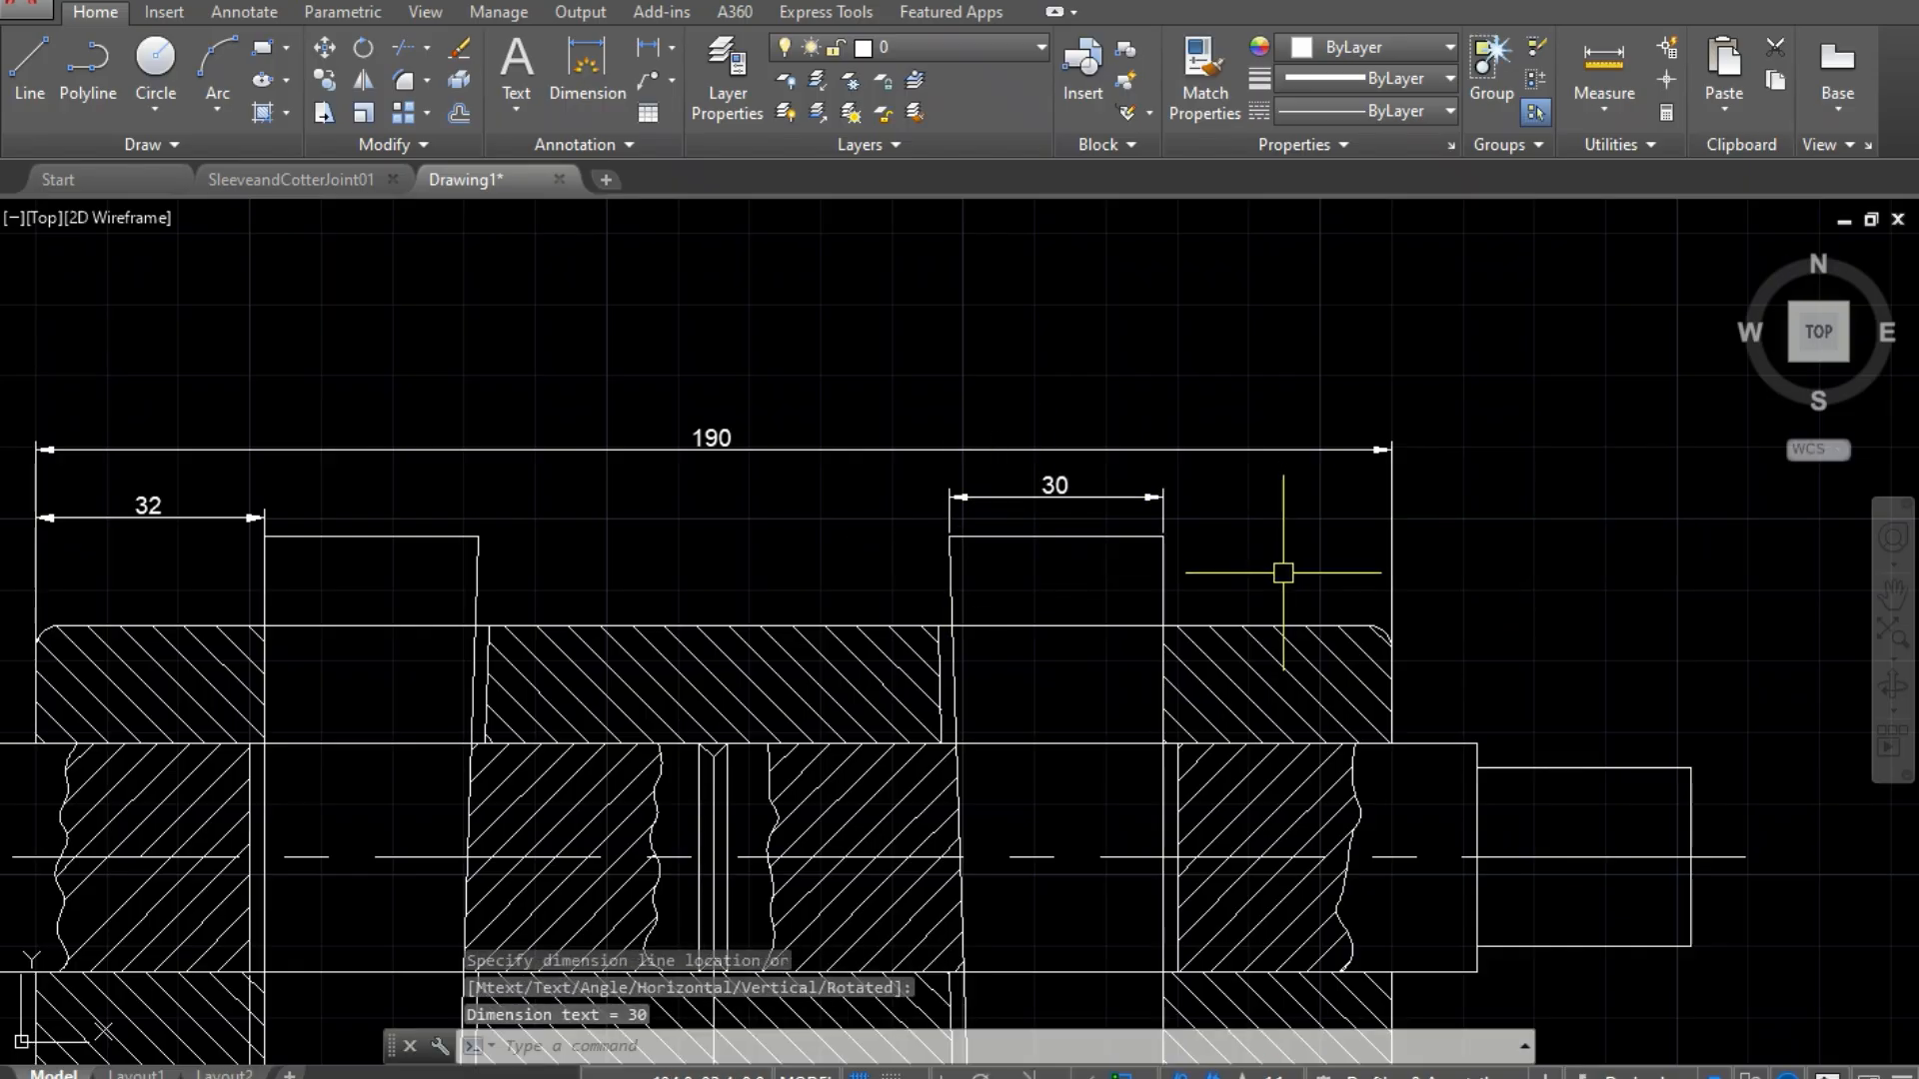
Step: Add a vertical linear dimension for the right cotter's full height, placed beyond the right rod's end
{"action": "scroll", "coordinate": [1284, 573], "scroll_direction": "down", "scroll_amount": 2}
{"action": "scroll", "coordinate": [1278, 567], "scroll_direction": "up", "scroll_amount": 2}
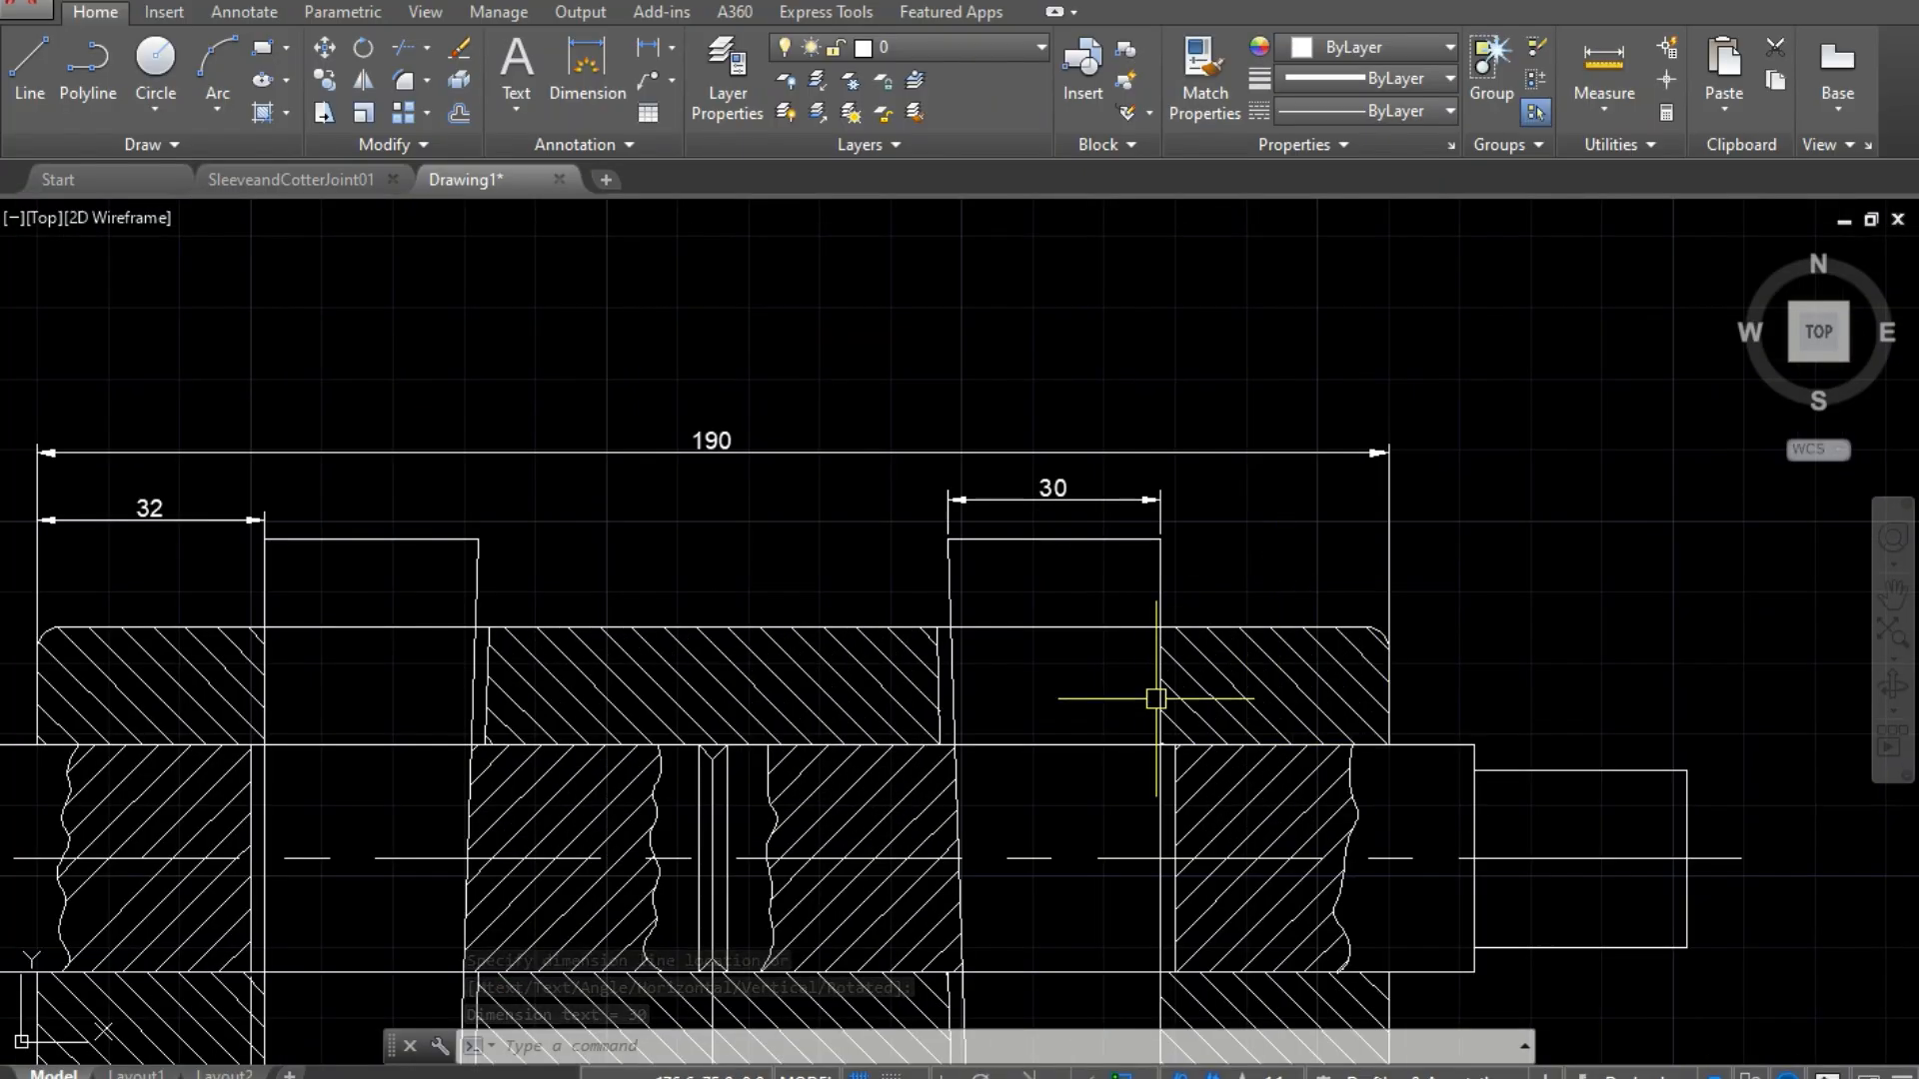
{"action": "scroll", "coordinate": [1159, 684], "scroll_direction": "up", "scroll_amount": 3}
{"action": "scroll", "coordinate": [1166, 669], "scroll_direction": "down", "scroll_amount": 8}
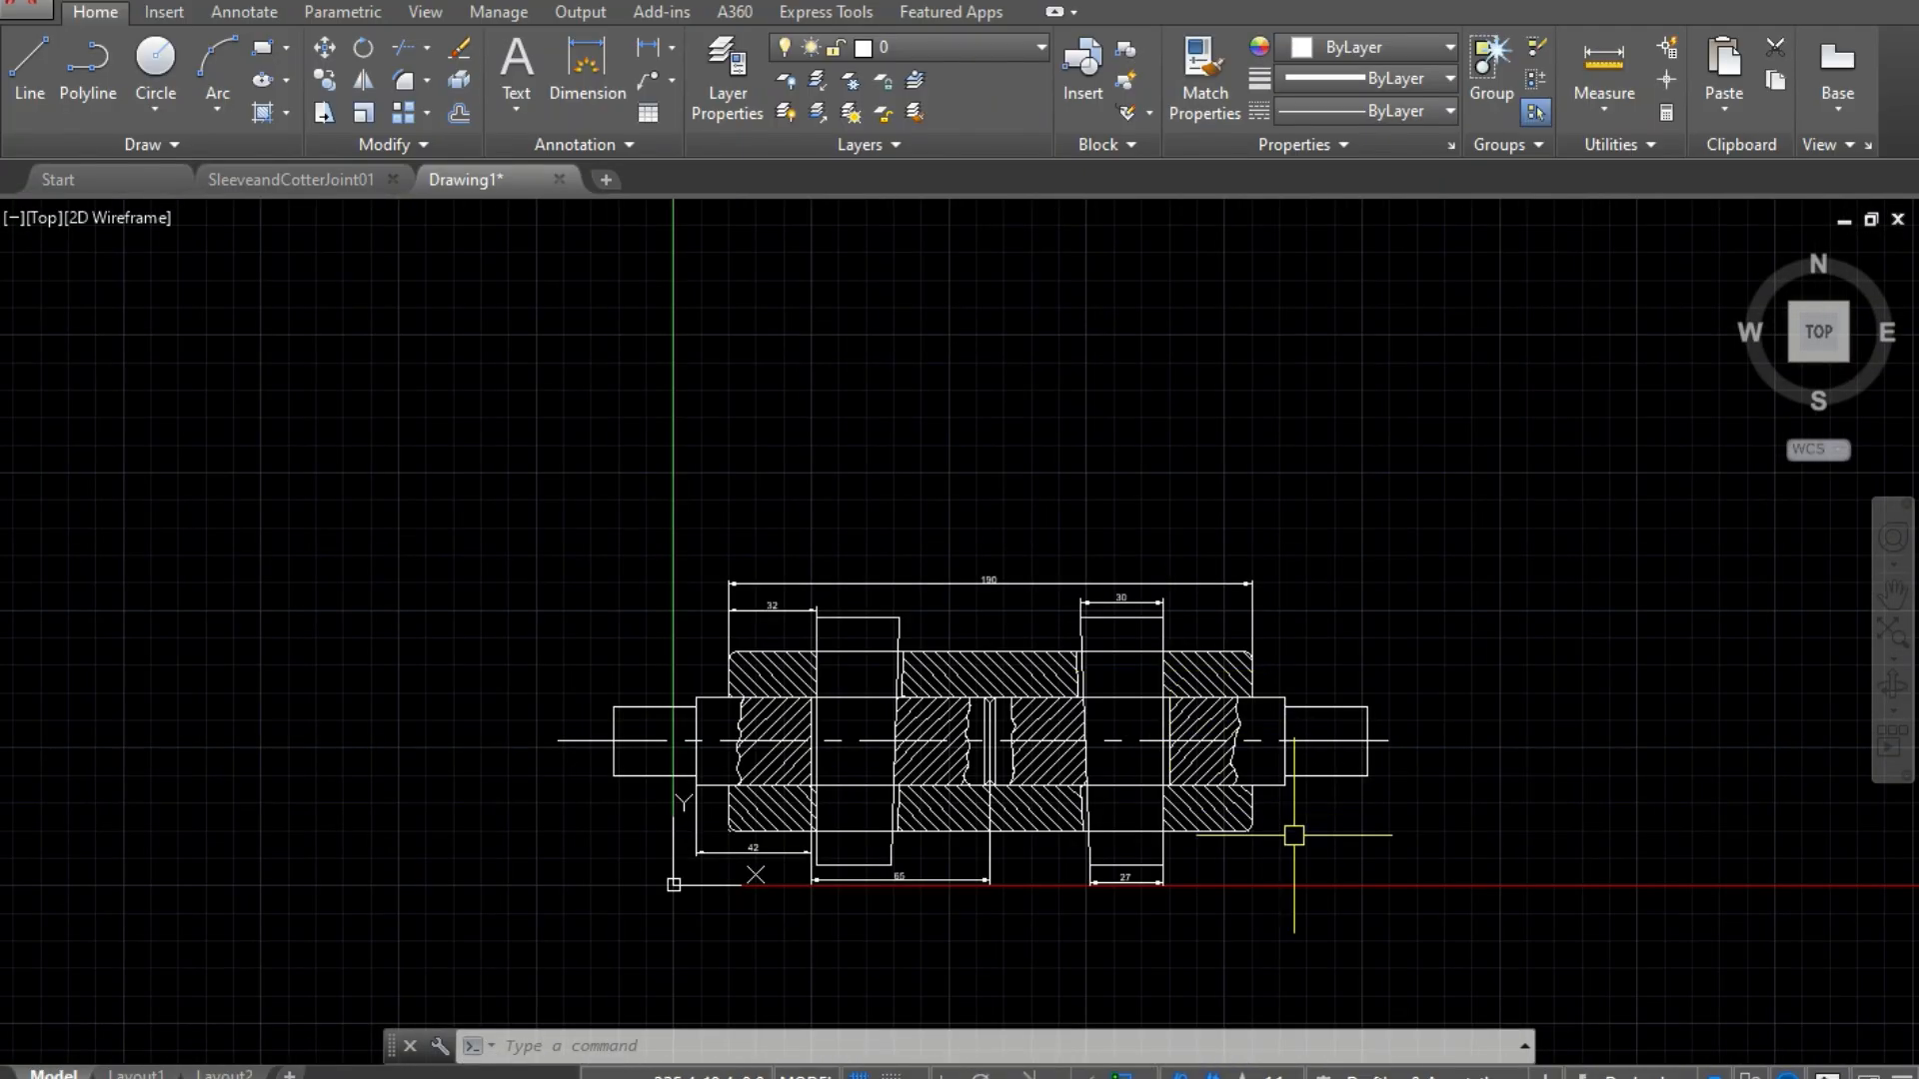
{"action": "scroll", "coordinate": [1294, 835], "scroll_direction": "up", "scroll_amount": 2}
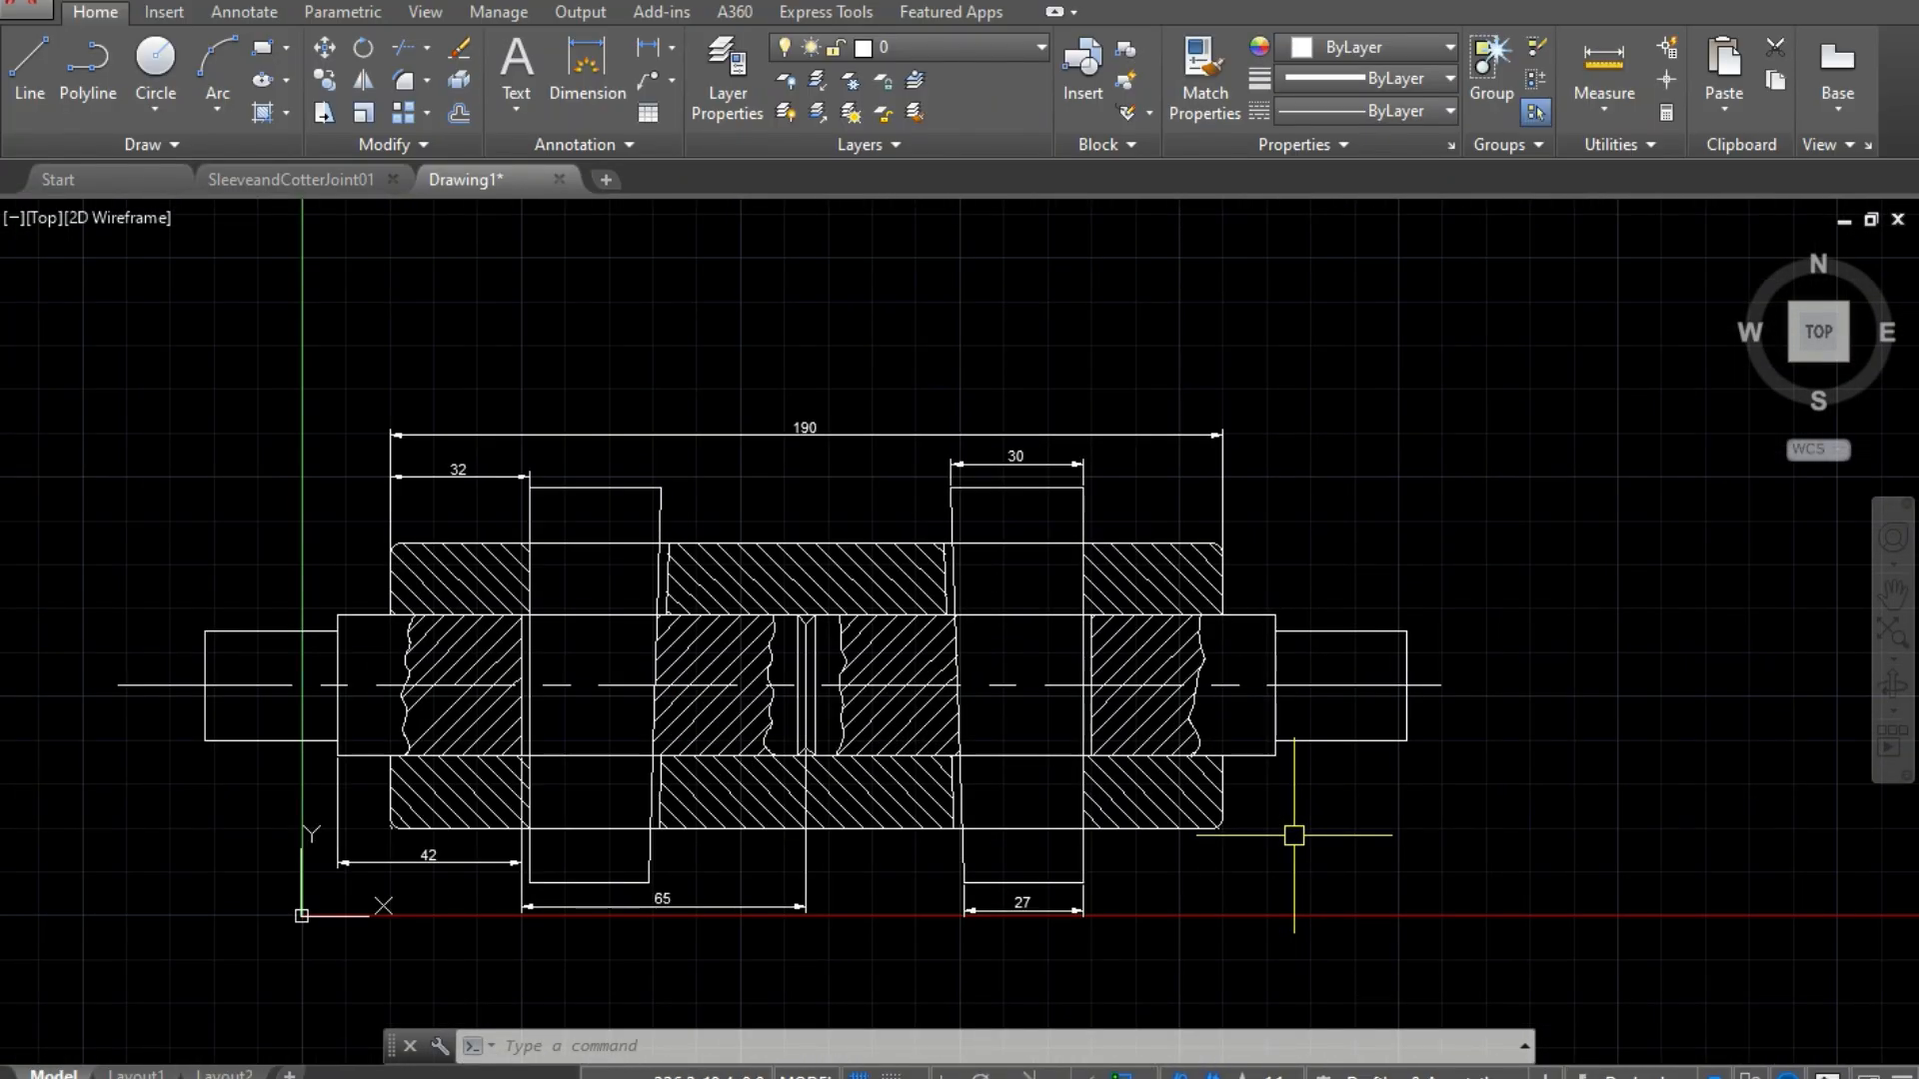
{"action": "scroll", "coordinate": [1299, 835], "scroll_direction": "up", "scroll_amount": 2}
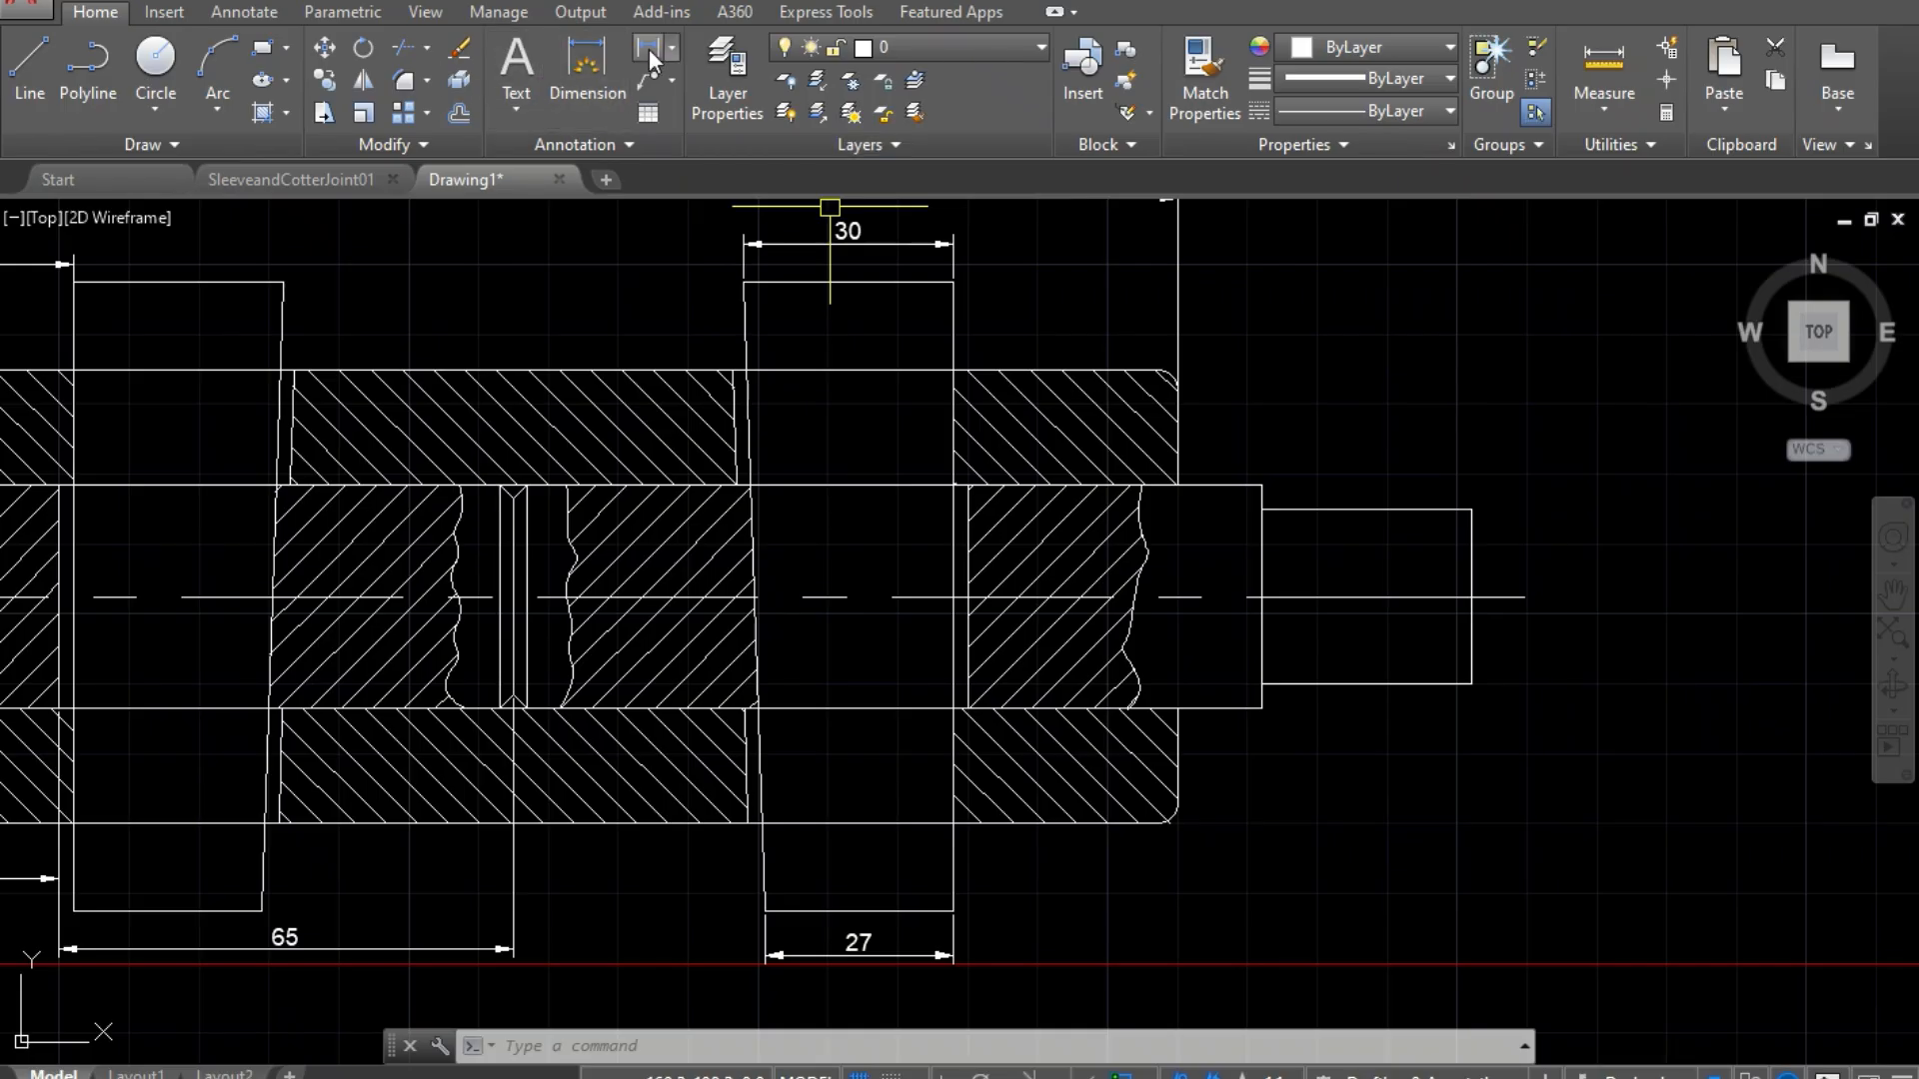
{"action": "left_click", "coordinate": [648, 47]}
{"action": "left_click", "coordinate": [953, 284]}
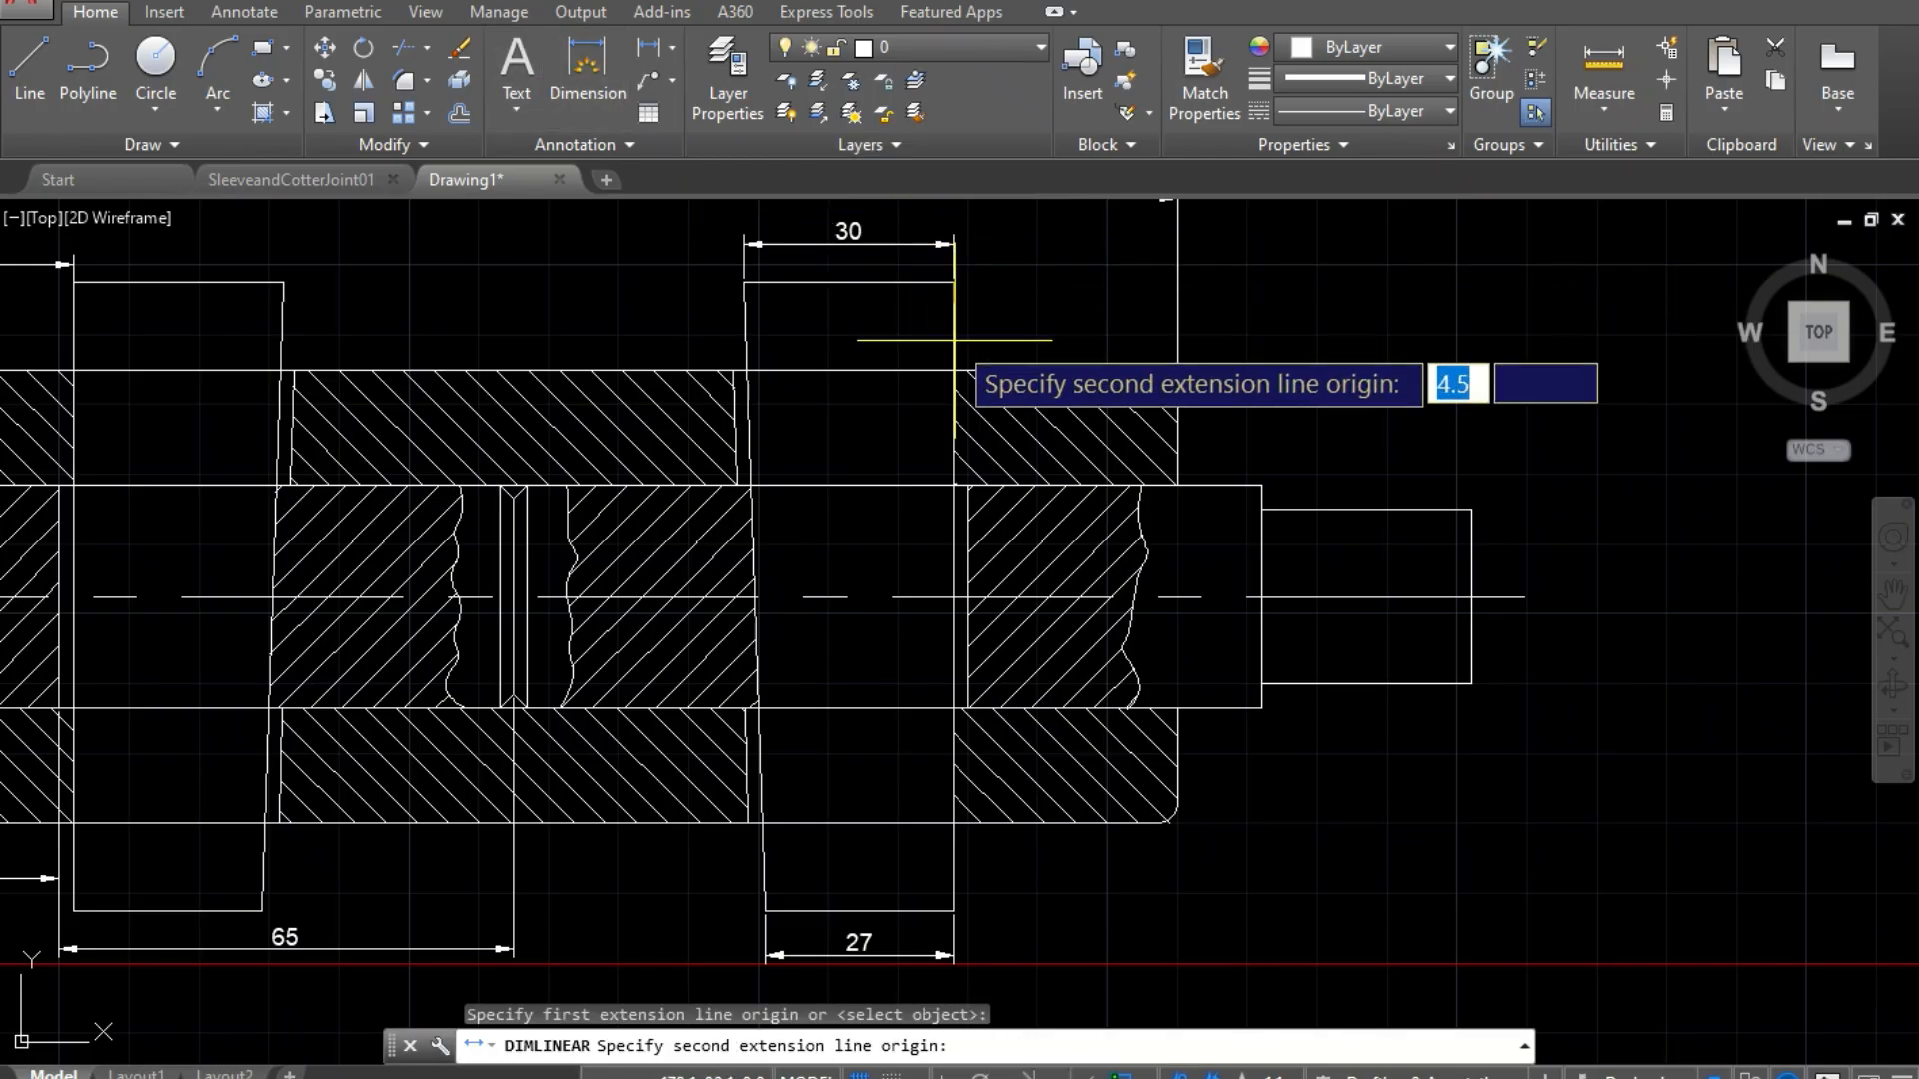
{"action": "left_click", "coordinate": [953, 911]}
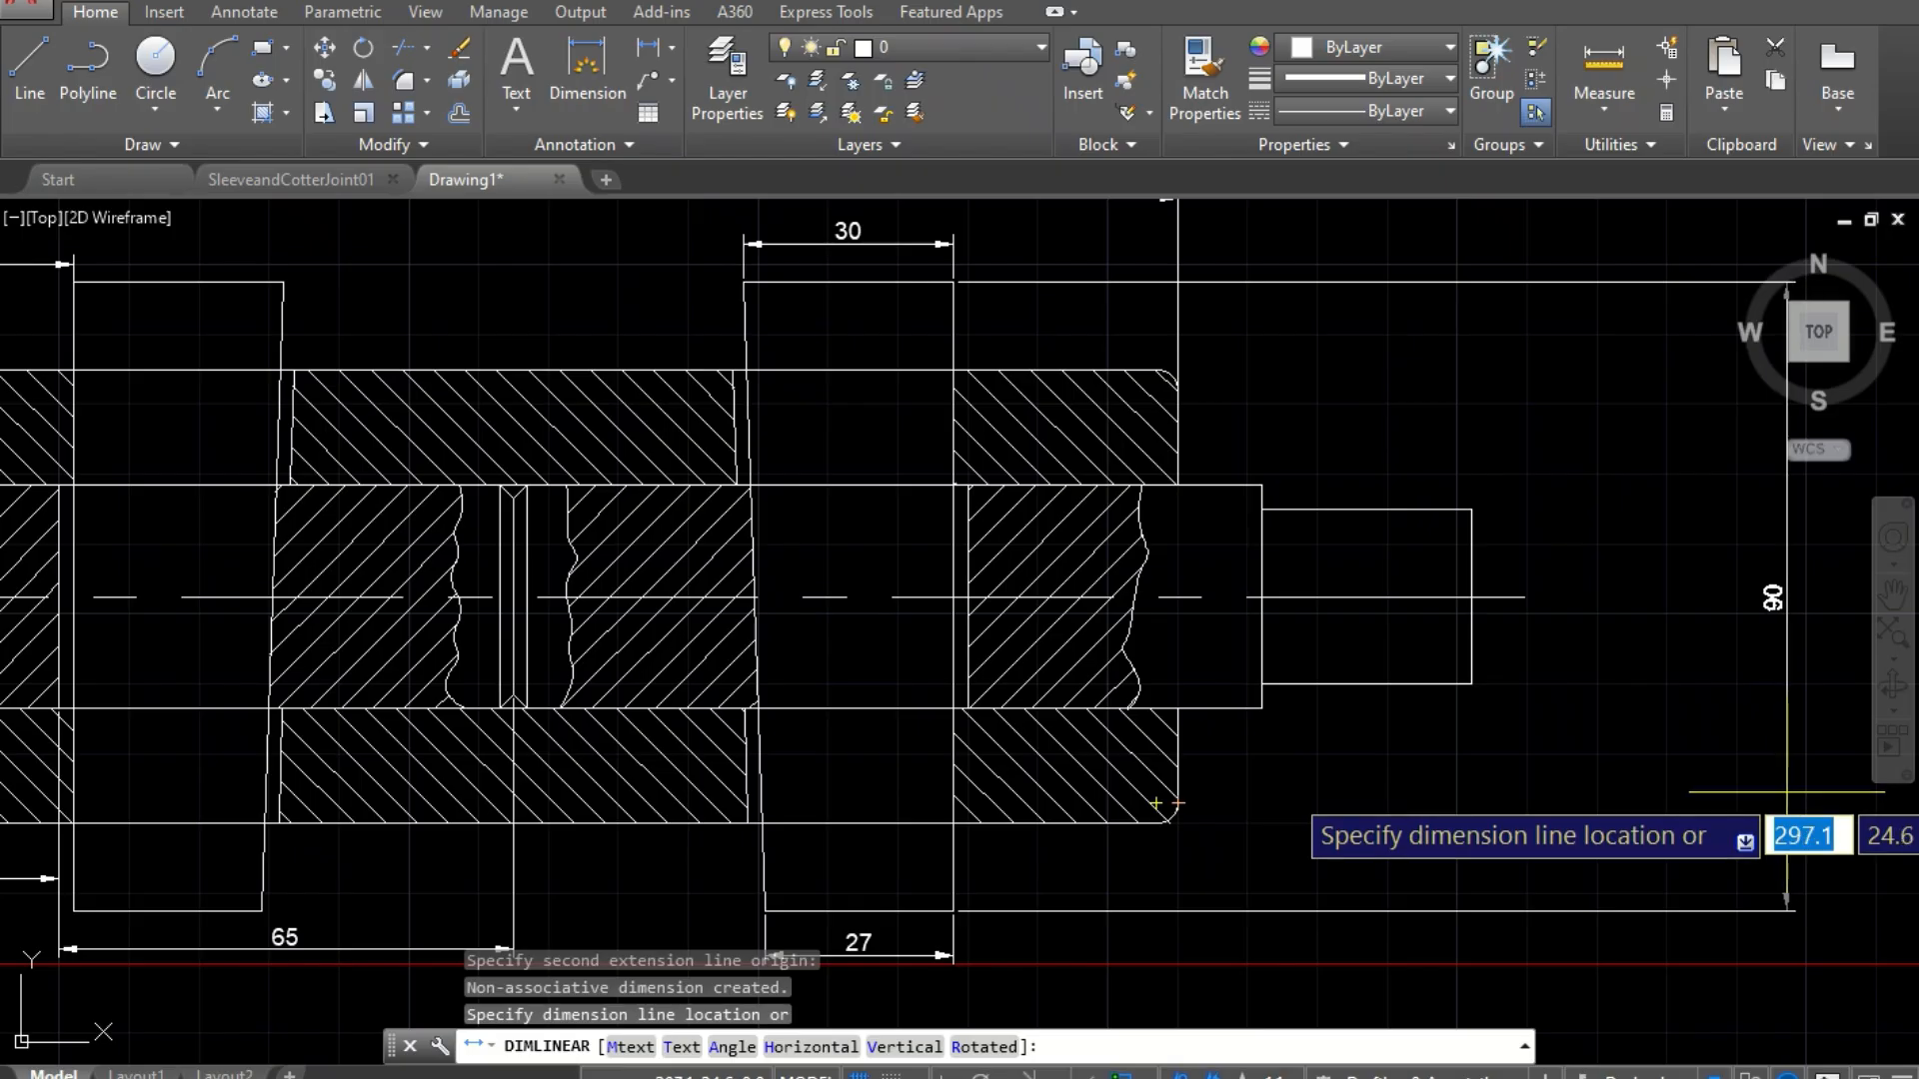
{"action": "left_click", "coordinate": [1794, 792]}
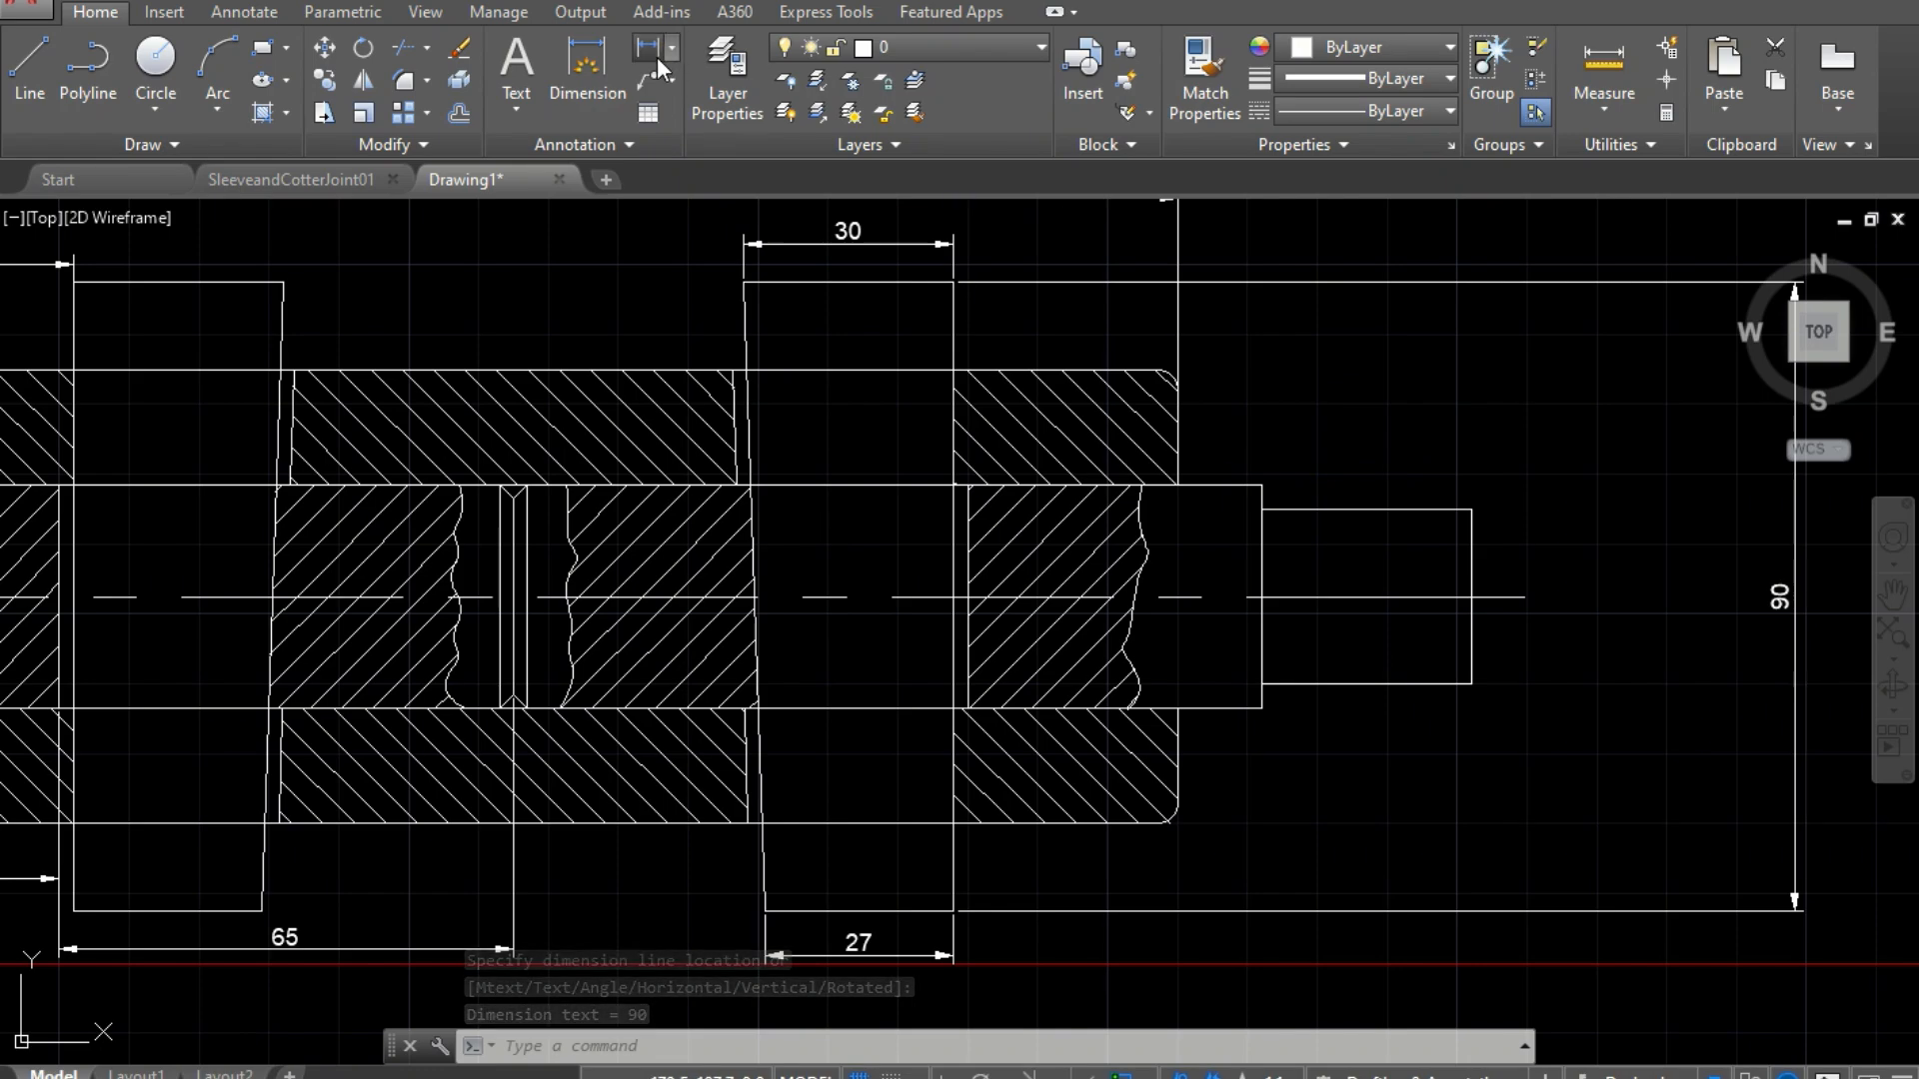
Step: Add a vertical linear dimension for the sleeve's outer height, placed between the right rod's end and the 90 dimension
{"action": "left_click", "coordinate": [656, 62]}
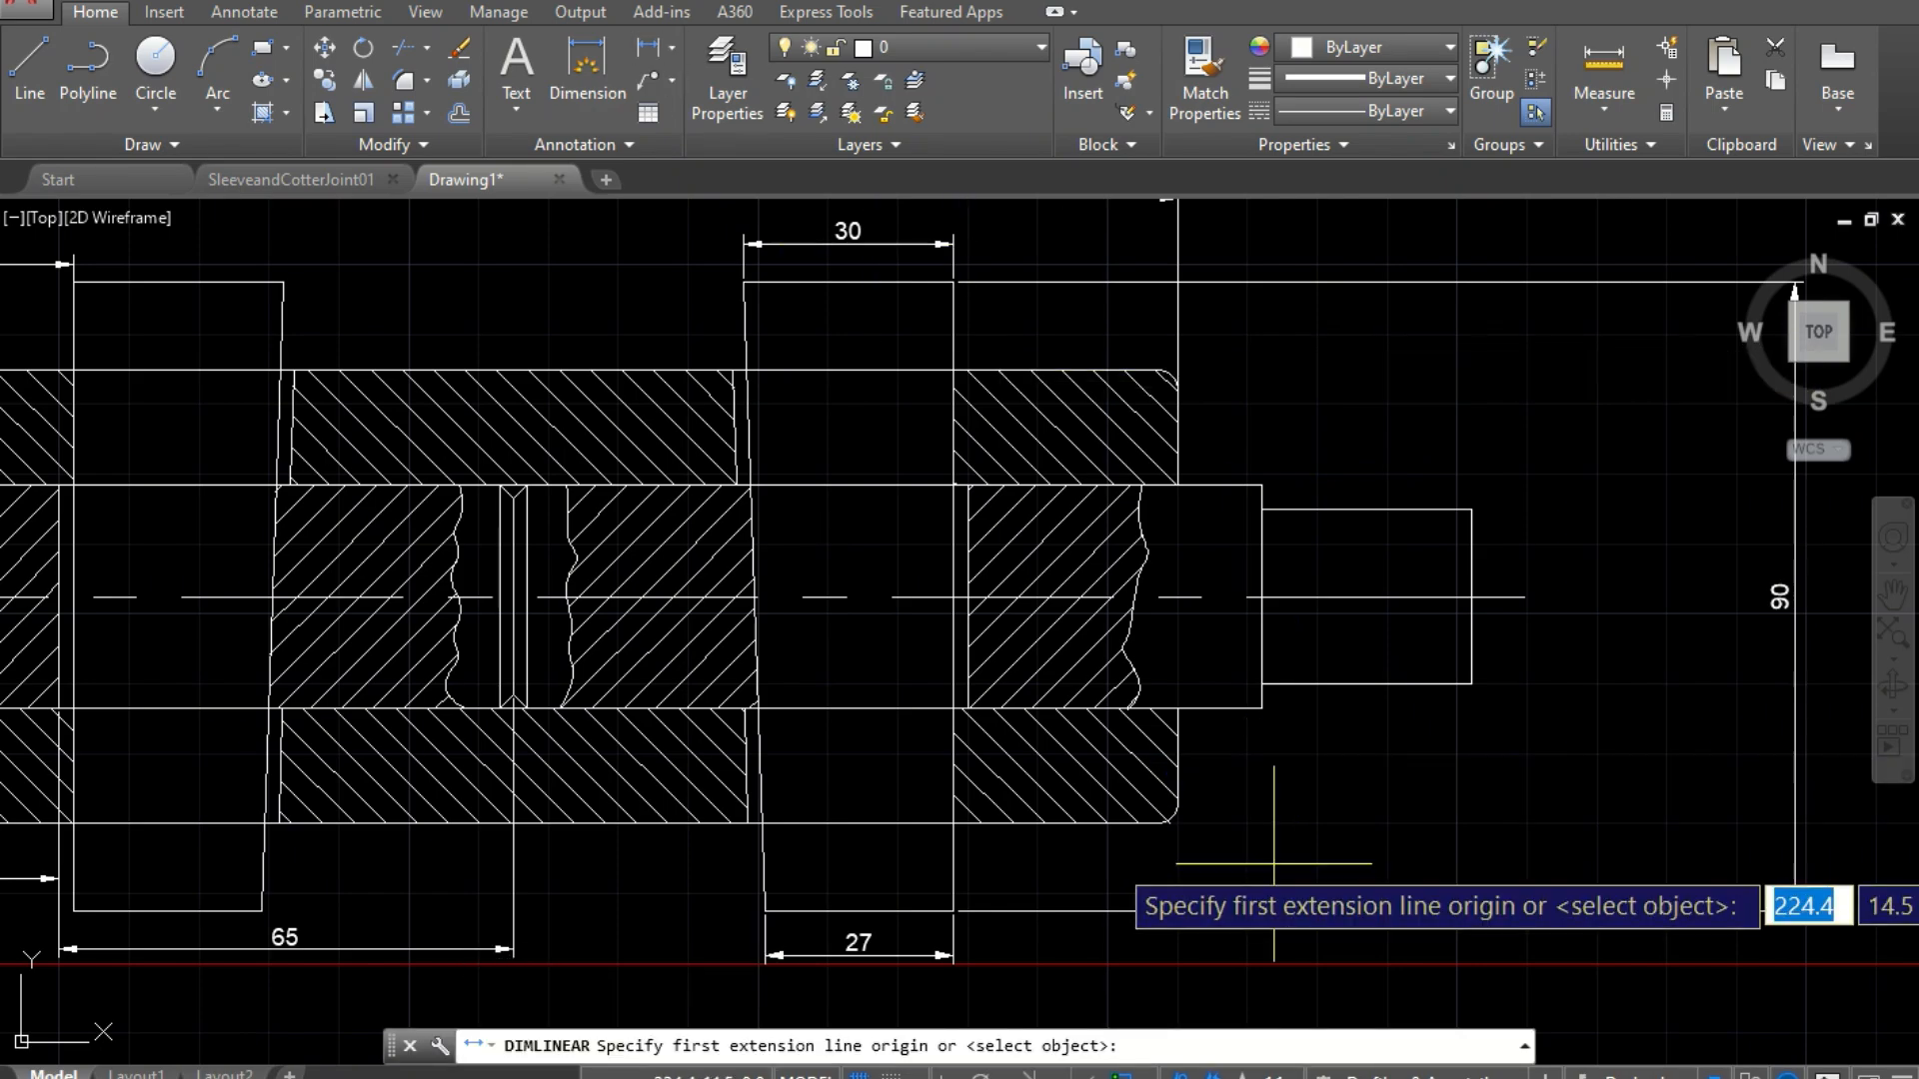
{"action": "left_click", "coordinate": [1156, 806]}
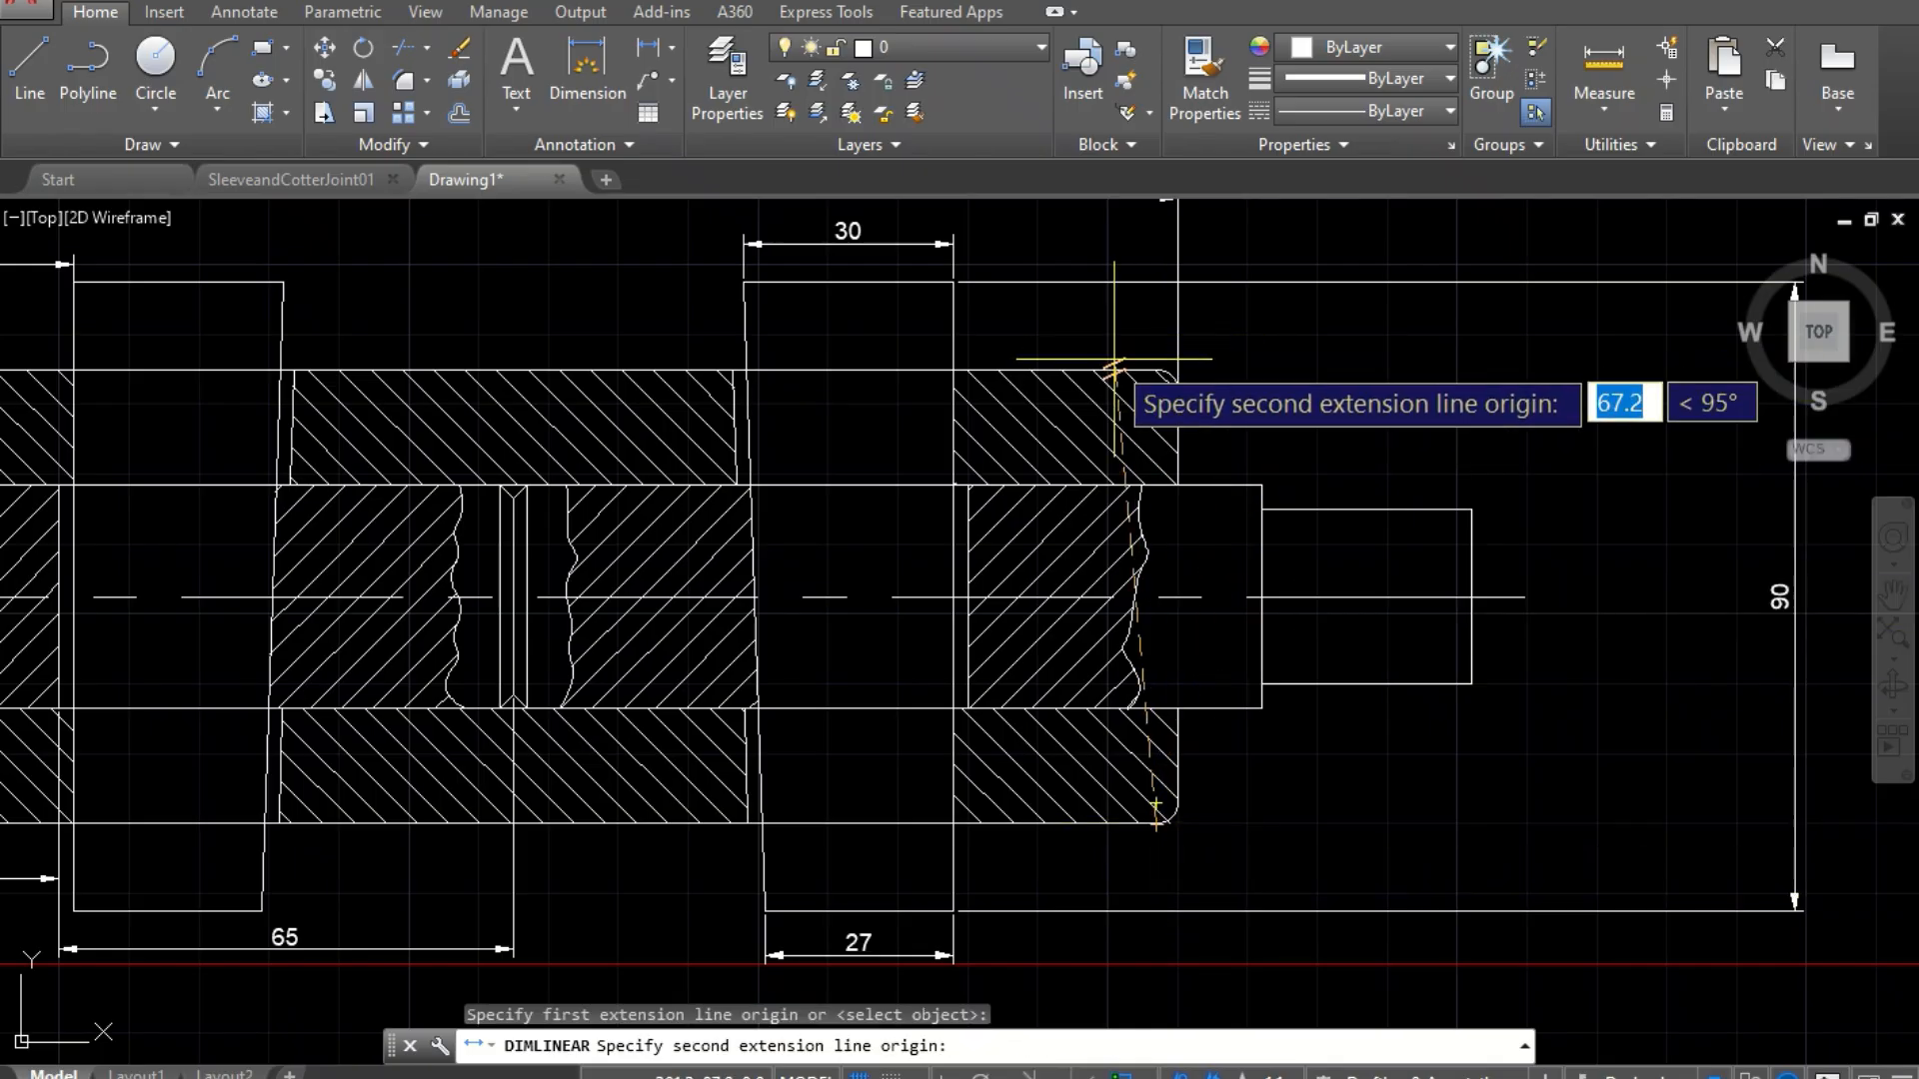
{"action": "left_click", "coordinate": [1152, 372]}
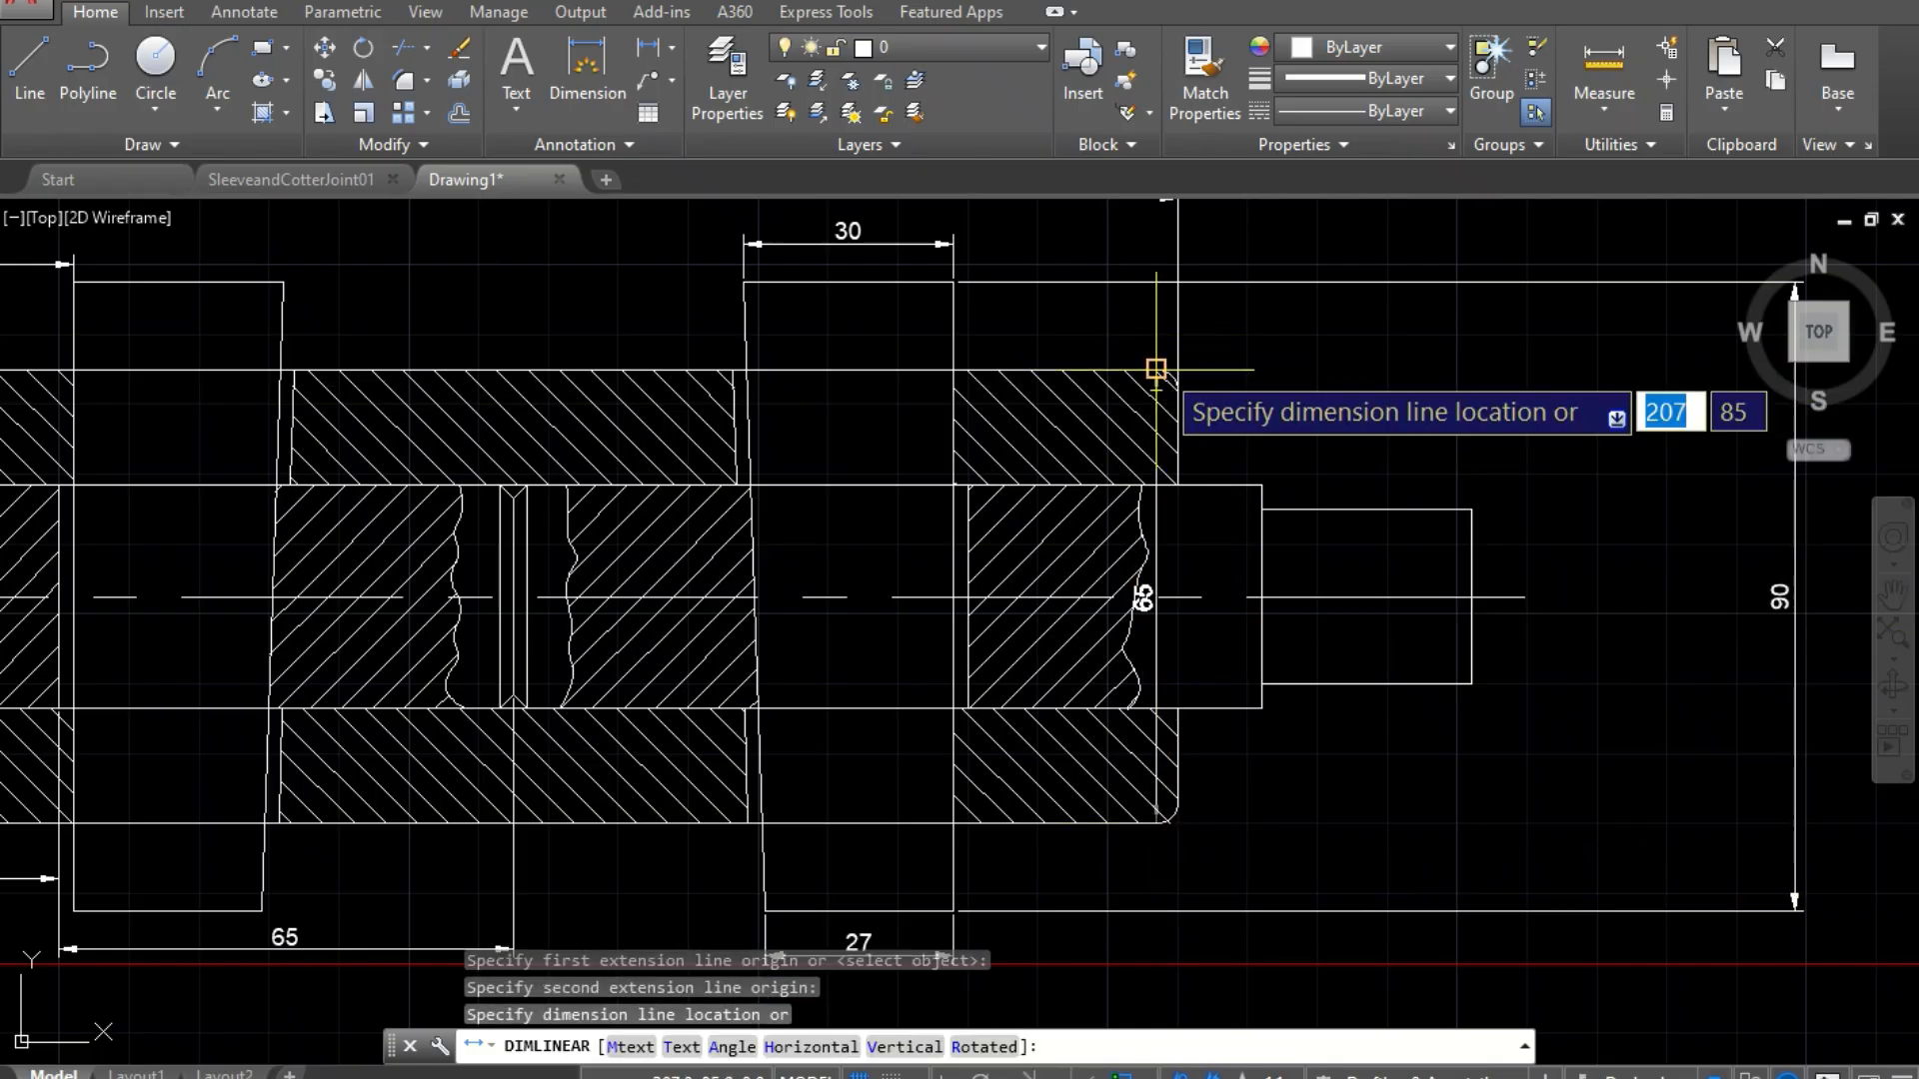
{"action": "left_click", "coordinate": [1626, 481]}
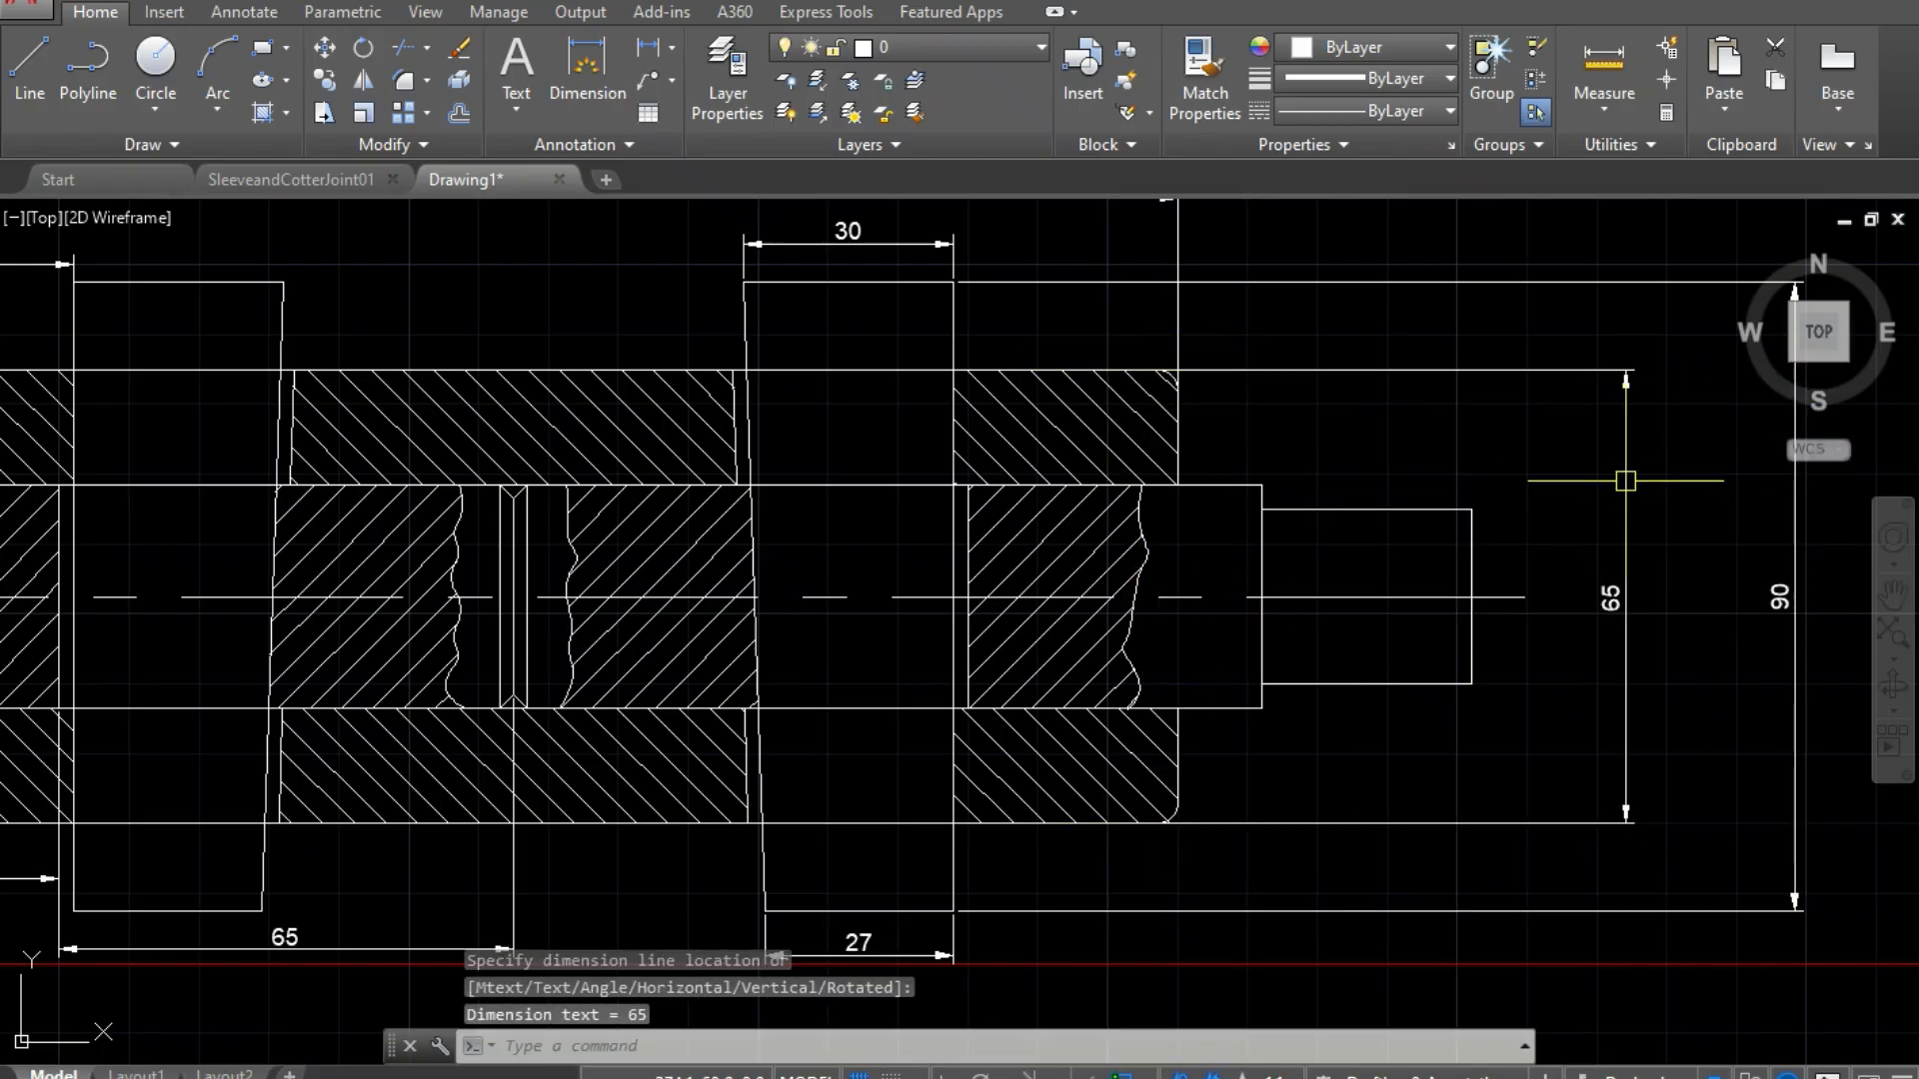
{"action": "double_click", "coordinate": [1613, 598]}
{"action": "left_click", "coordinate": [1658, 597]}
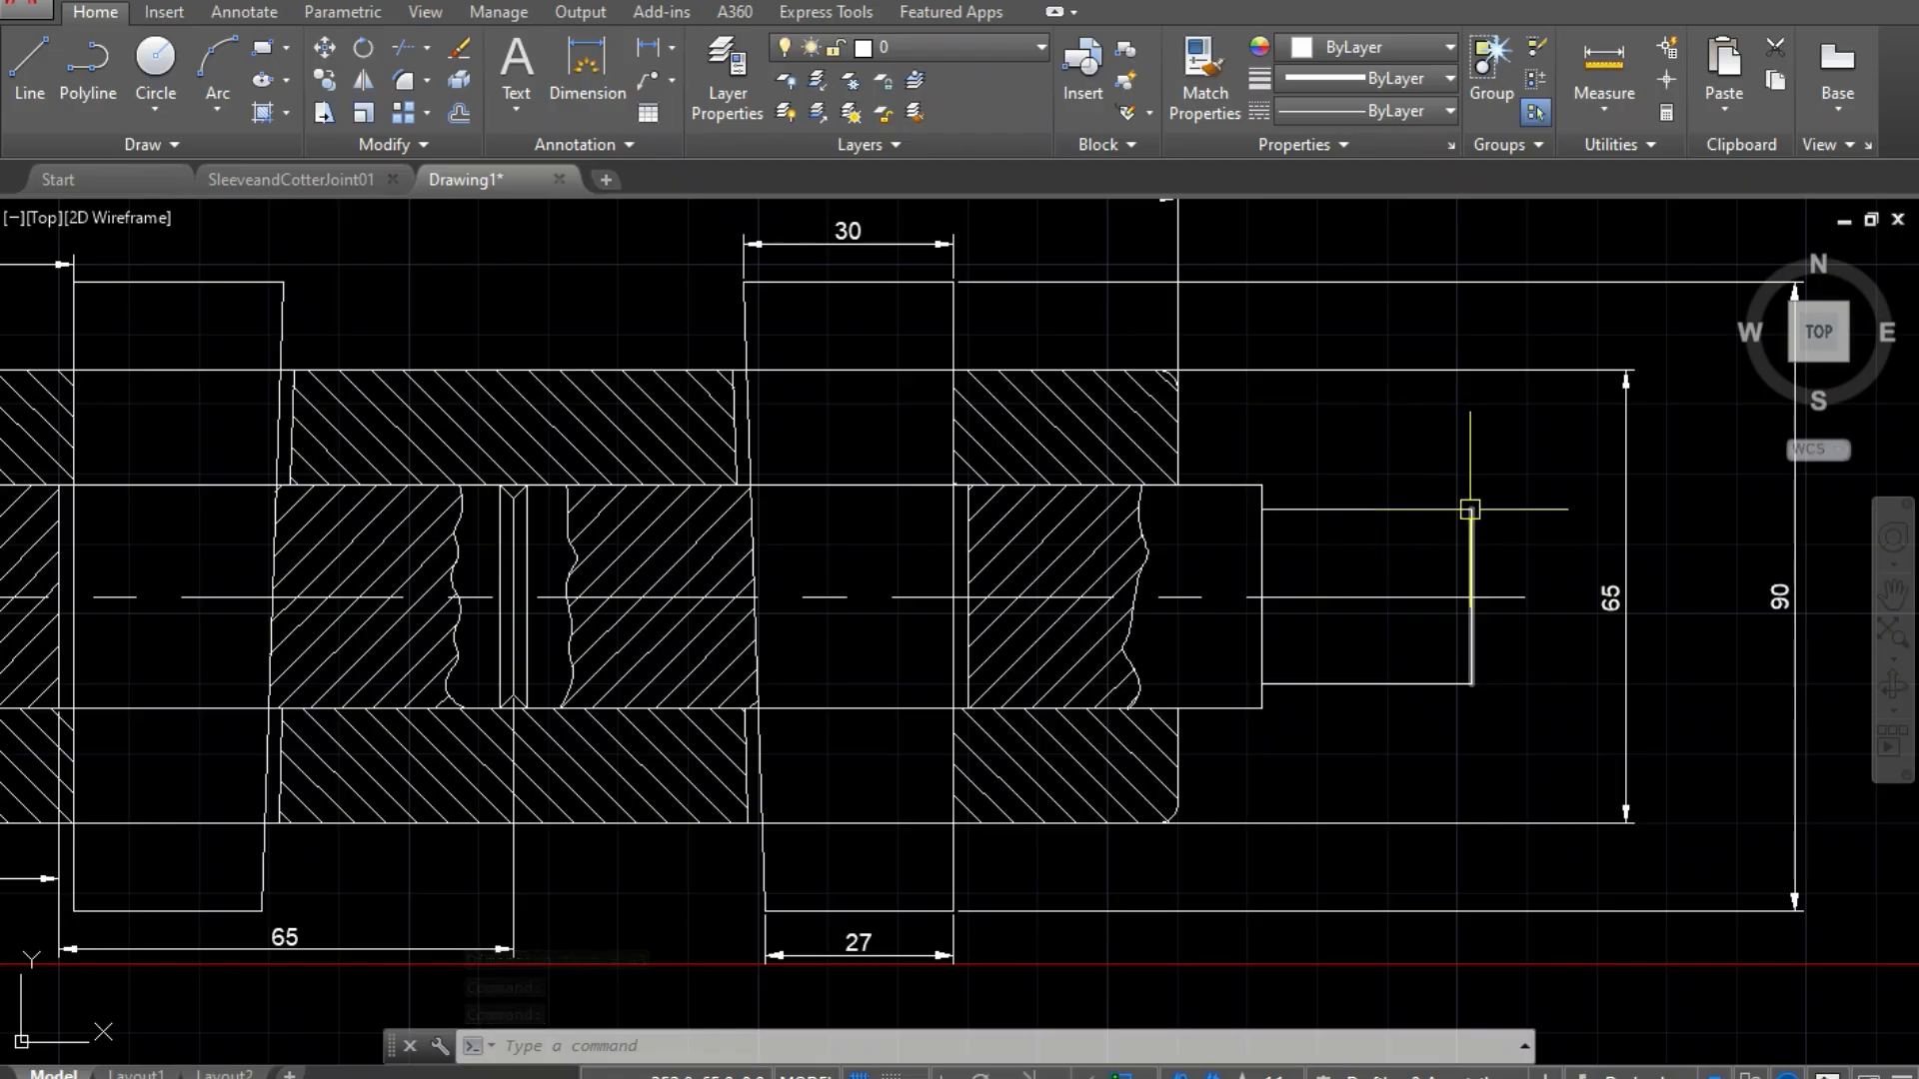
Step: Add a vertical linear dimension for the reduced end of the right rod, placed inside the sleeve height dimension
{"action": "key", "text": "space"}
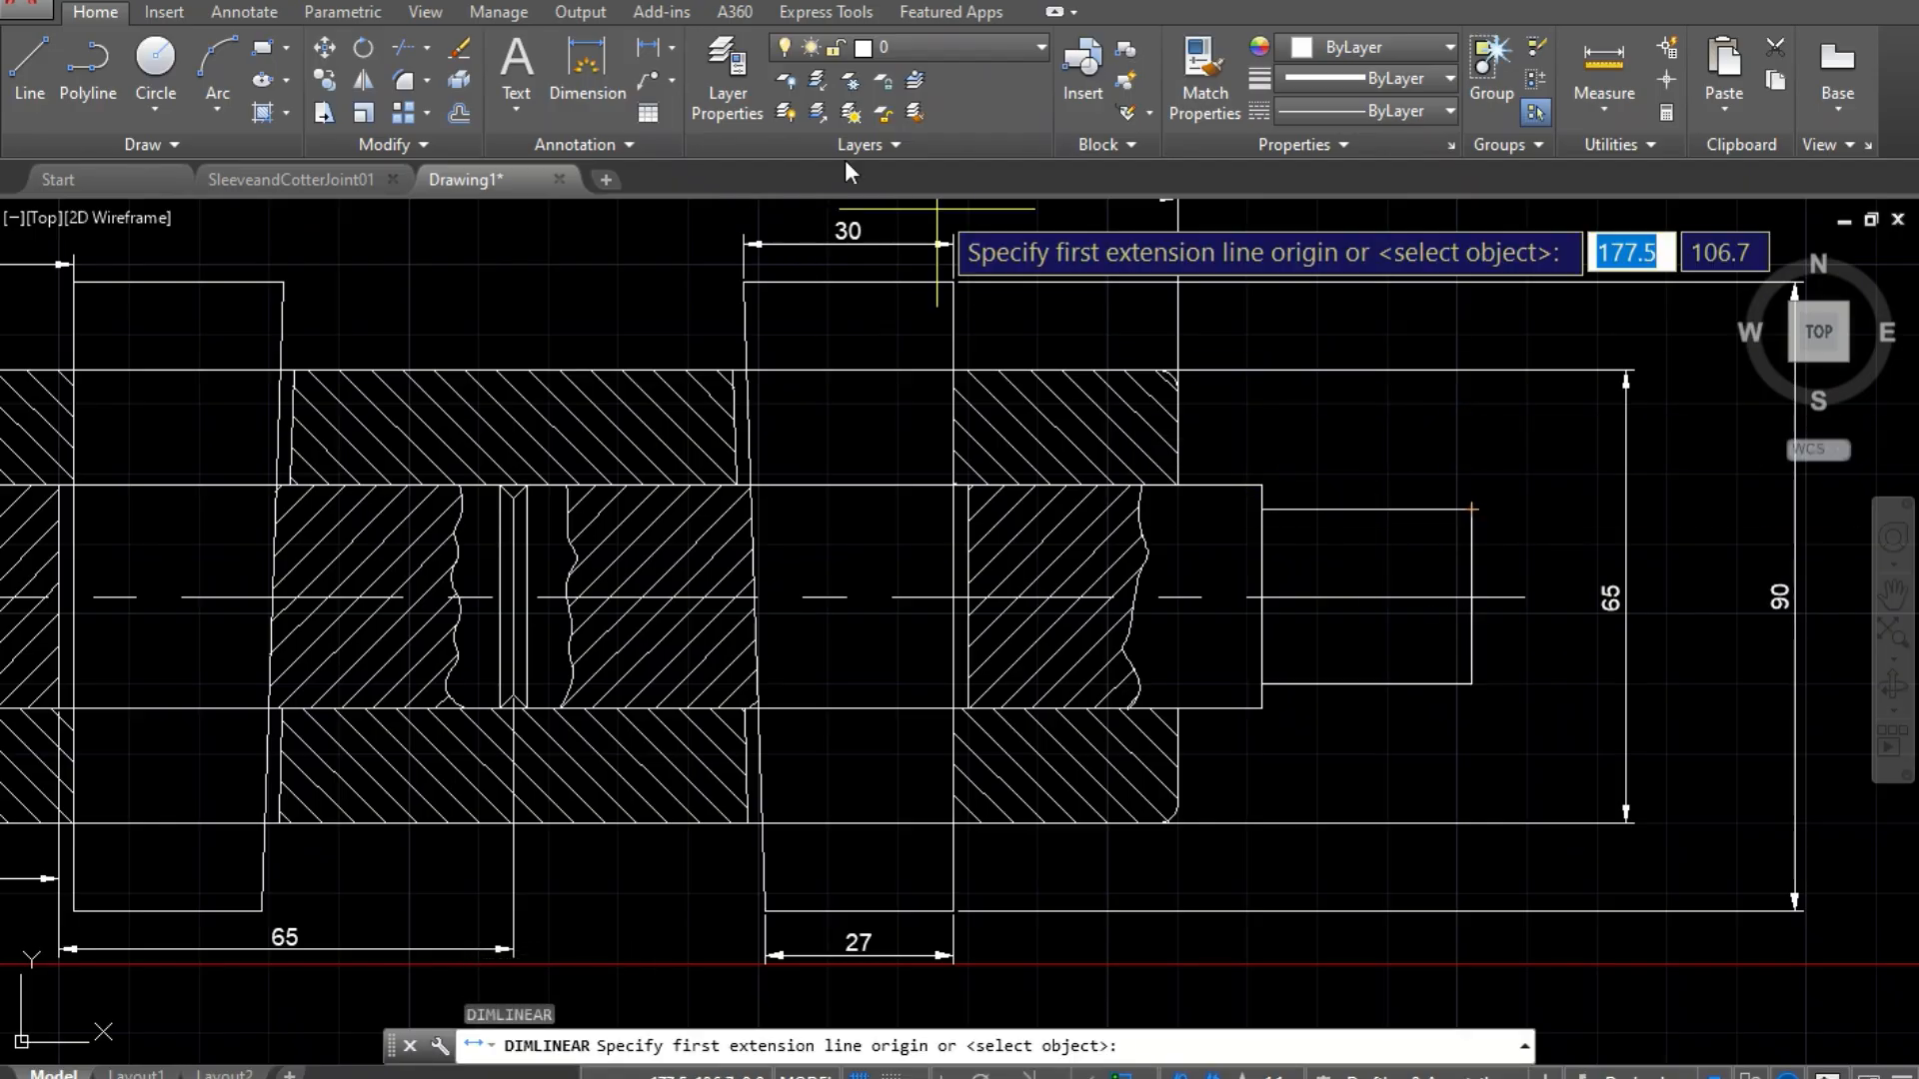
{"action": "left_click", "coordinate": [648, 47]}
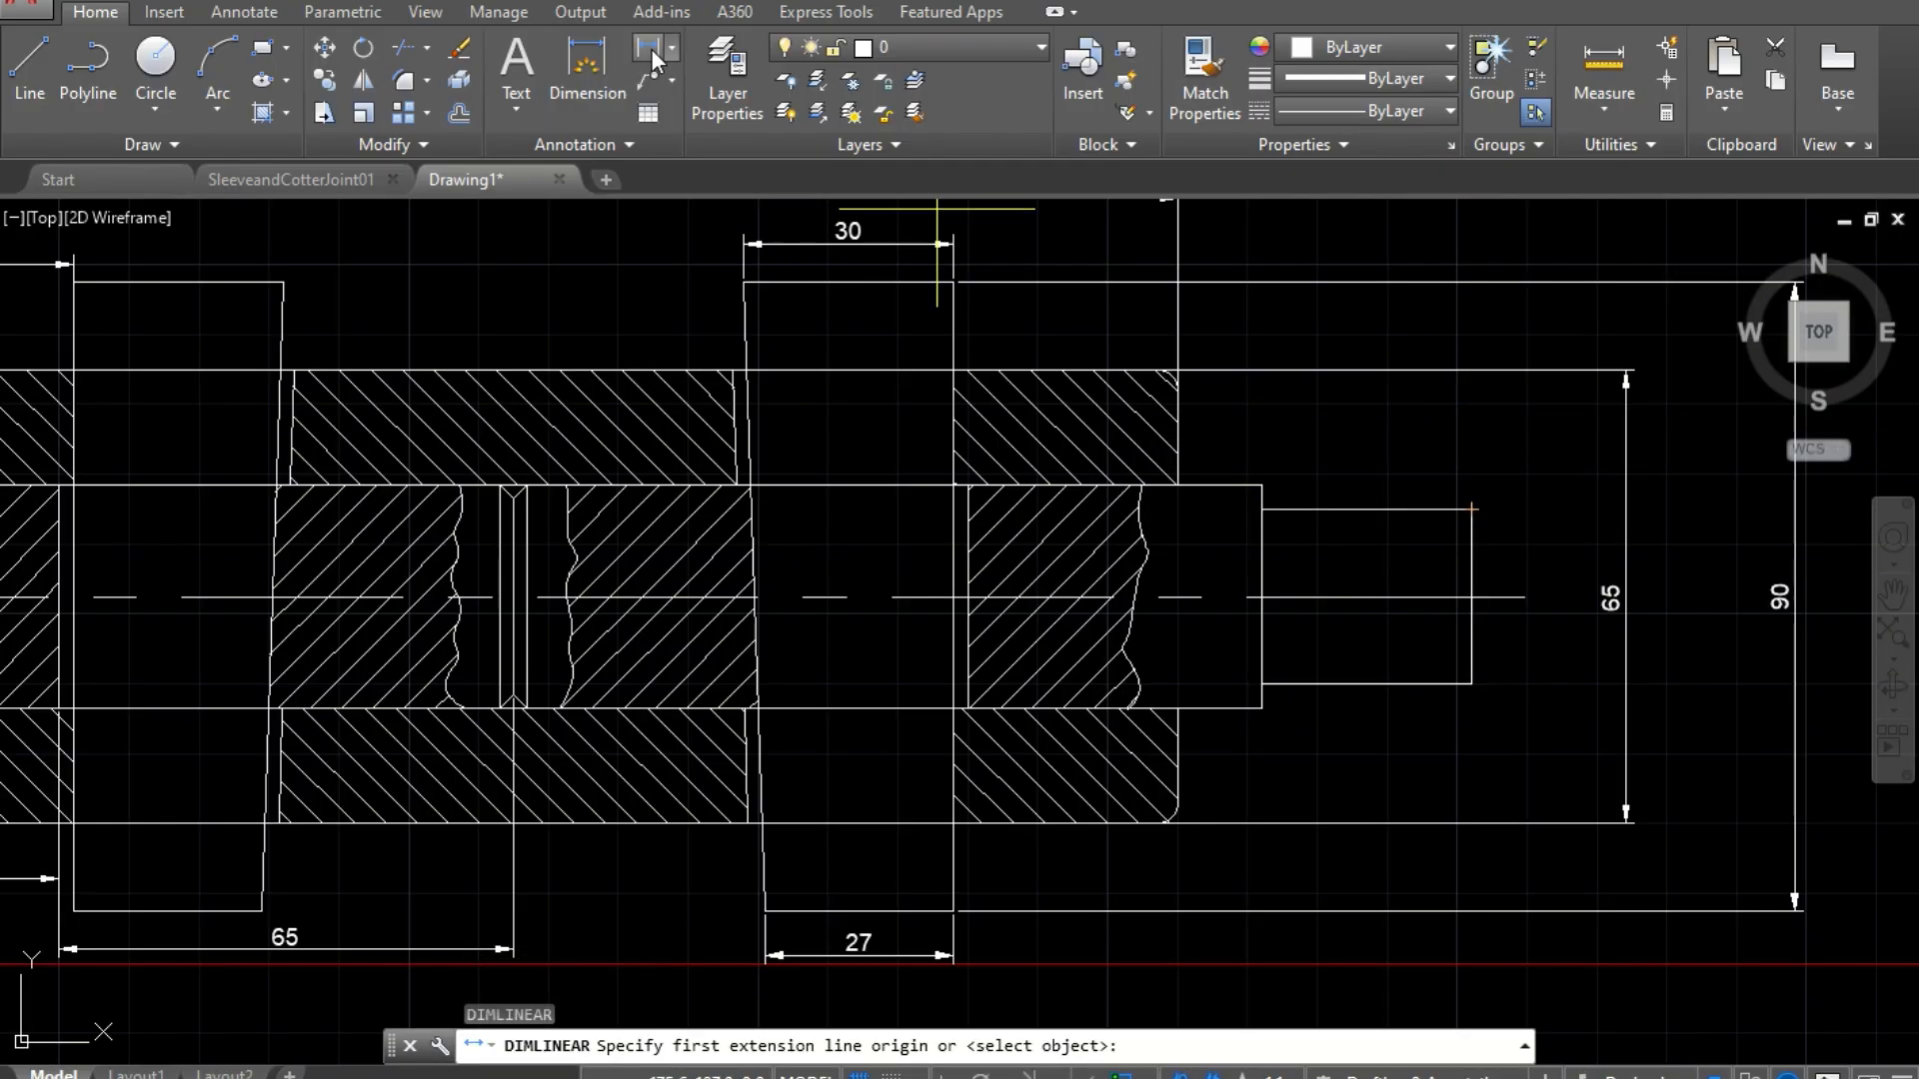
{"action": "left_click", "coordinate": [1471, 510]}
{"action": "left_click", "coordinate": [1472, 683]}
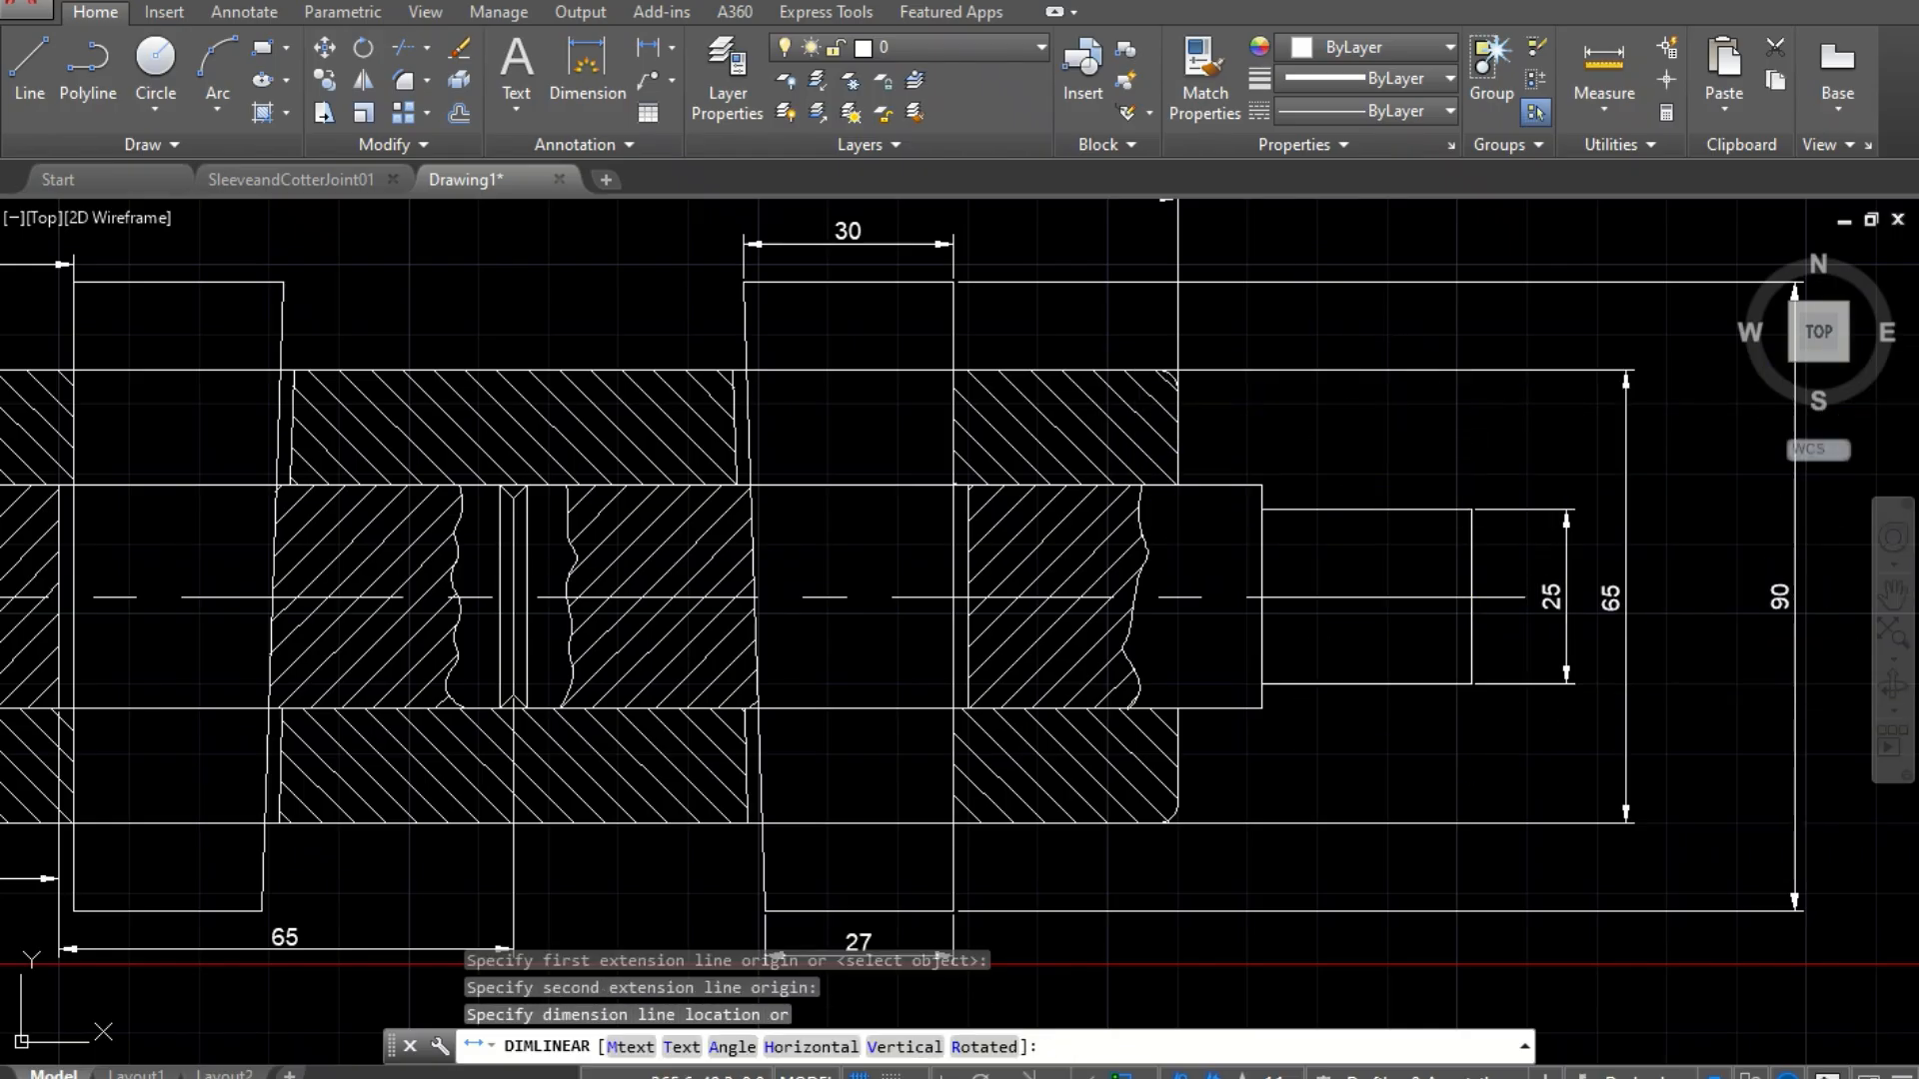
{"action": "left_click", "coordinate": [1566, 597]}
{"action": "scroll", "coordinate": [823, 445], "scroll_direction": "down", "scroll_amount": 4}
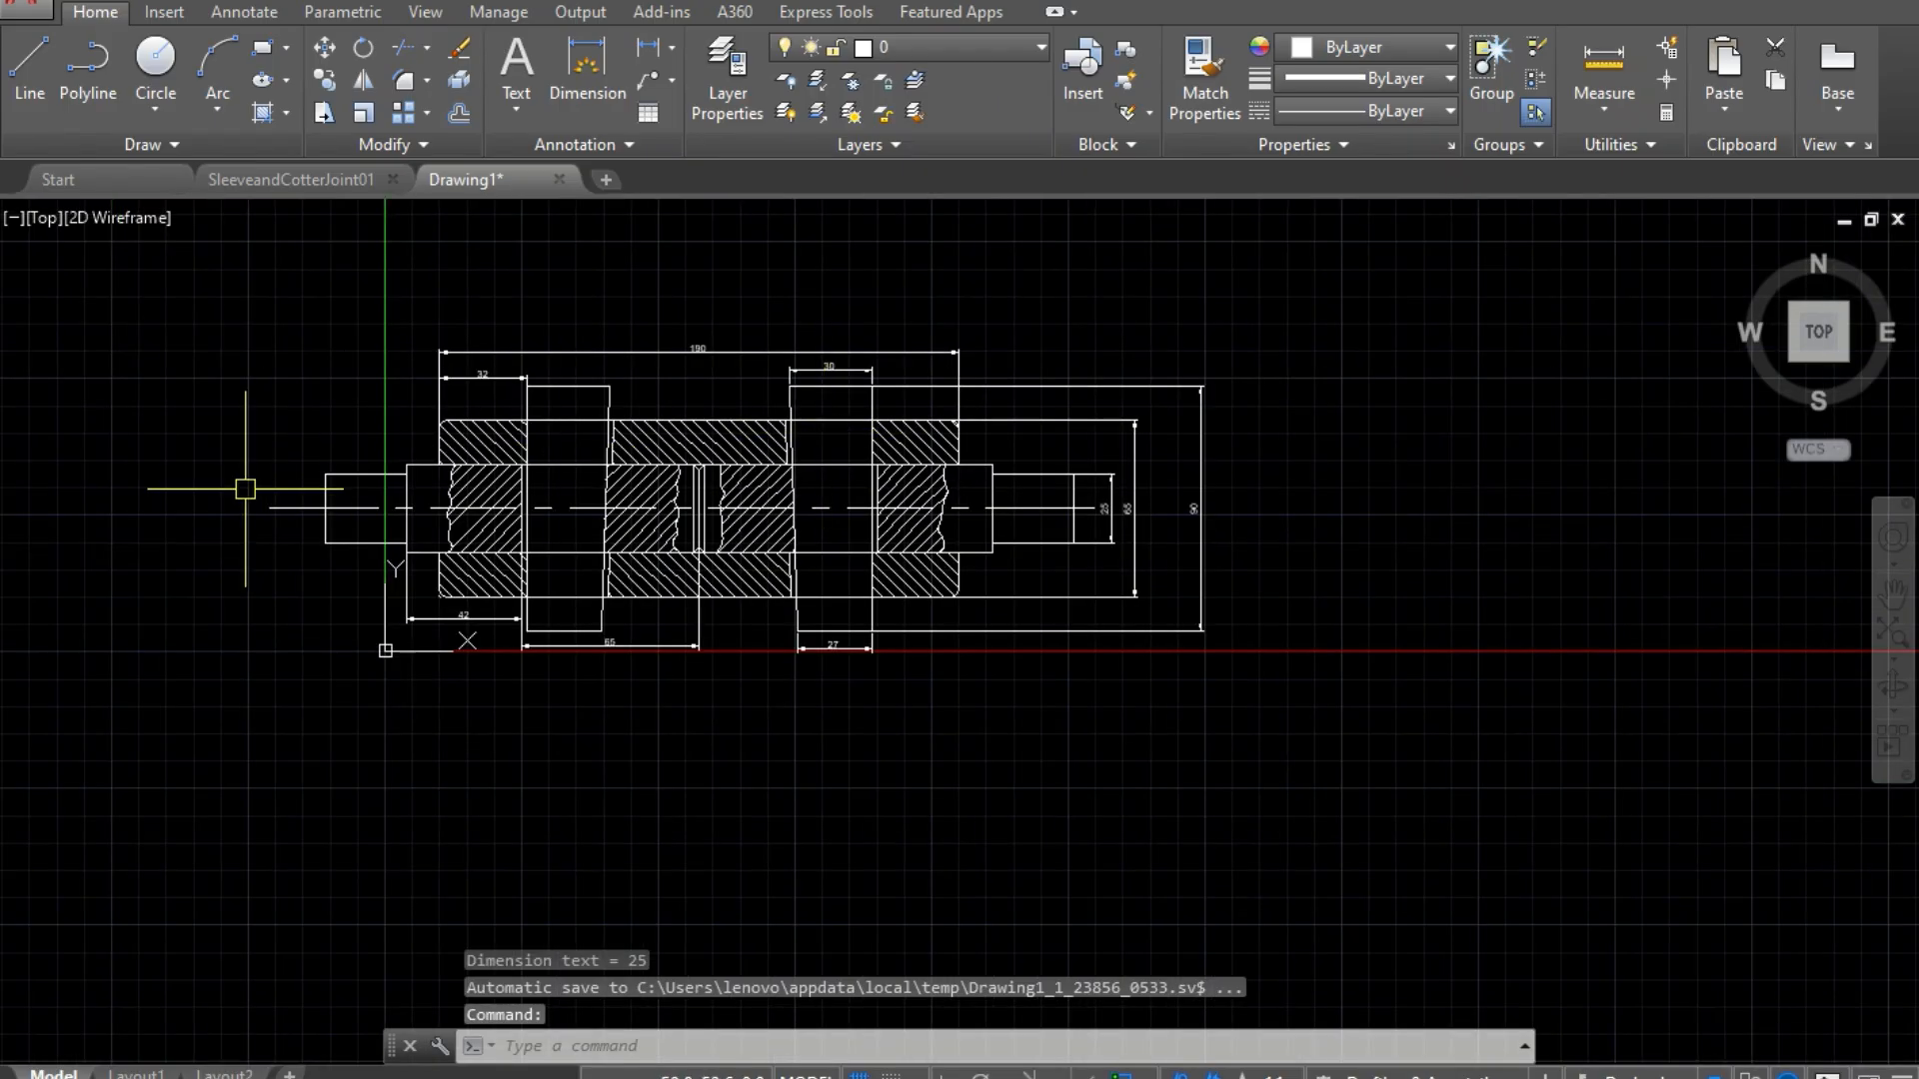
Step: Add a vertical linear dimension for the larger section of the left rod, placed beyond the rod's outer end
{"action": "scroll", "coordinate": [245, 488], "scroll_direction": "up", "scroll_amount": 5}
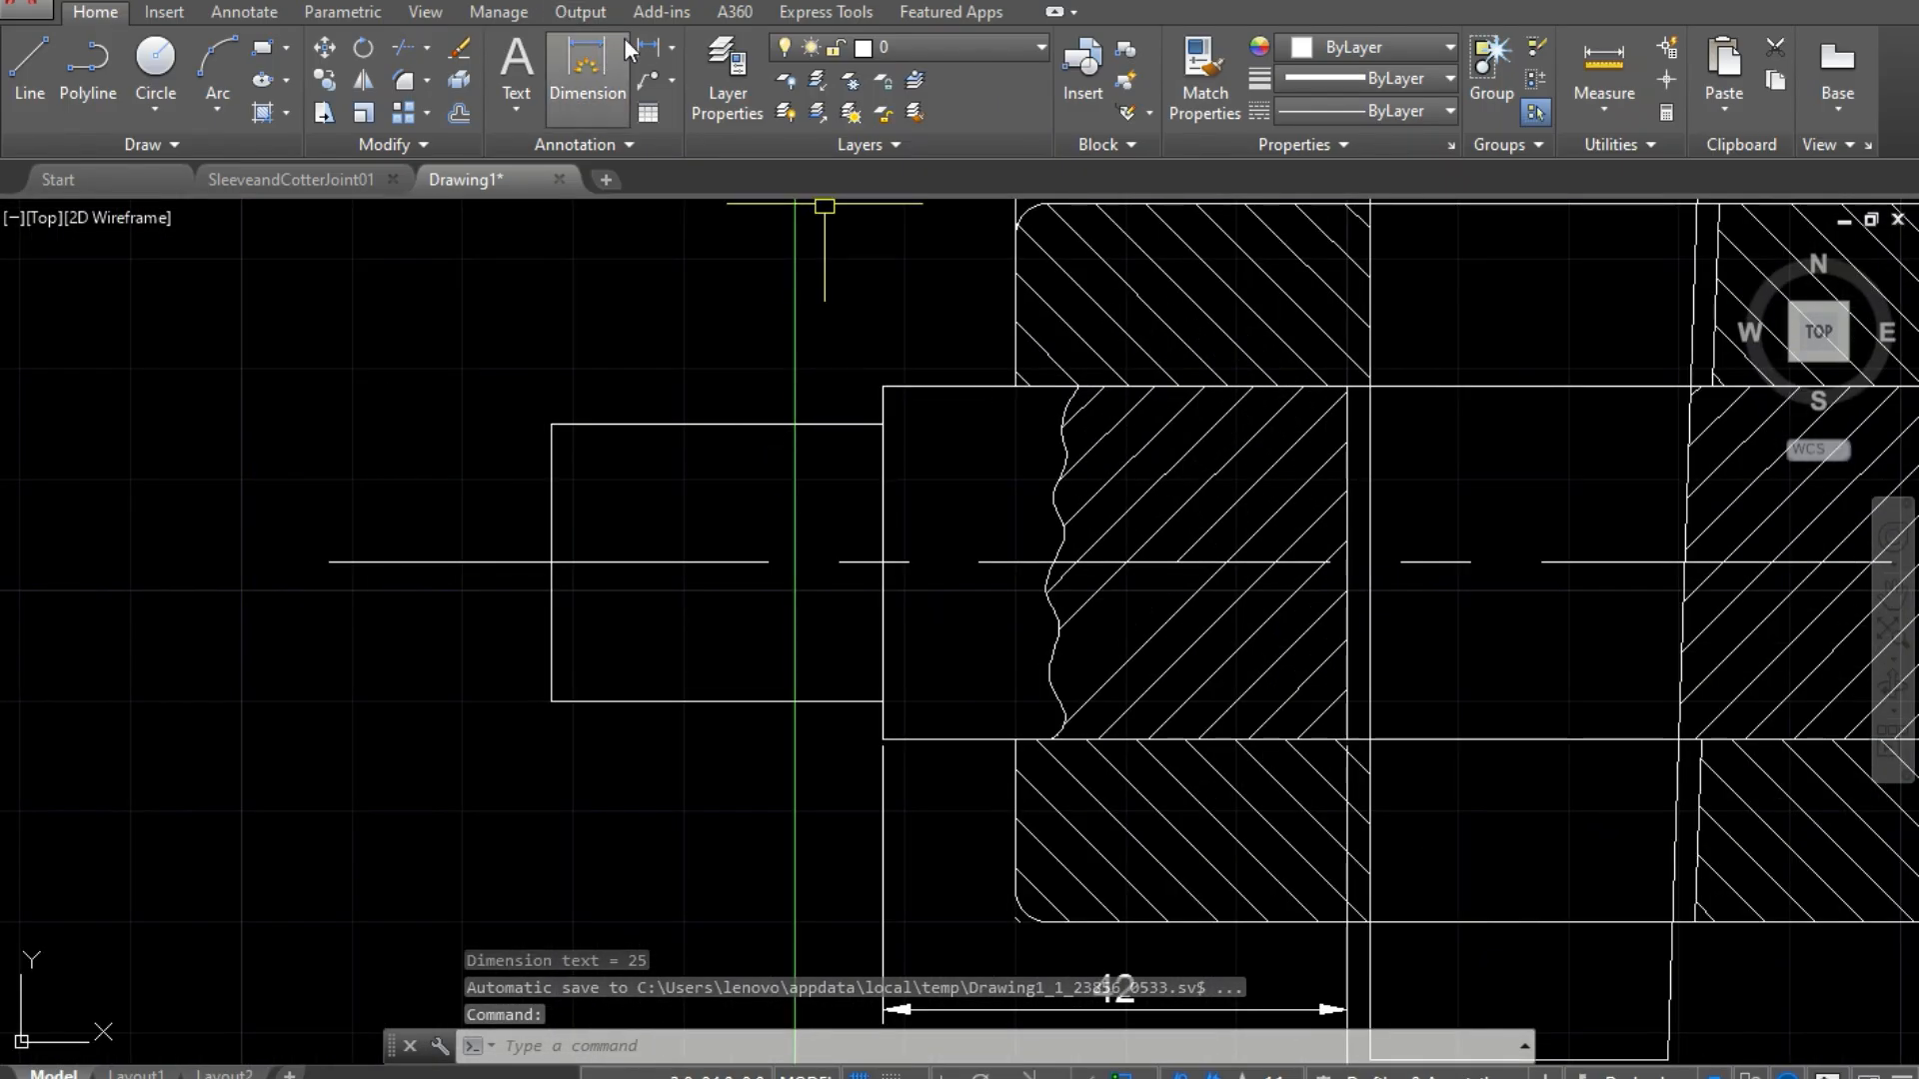
{"action": "left_click", "coordinate": [588, 70]}
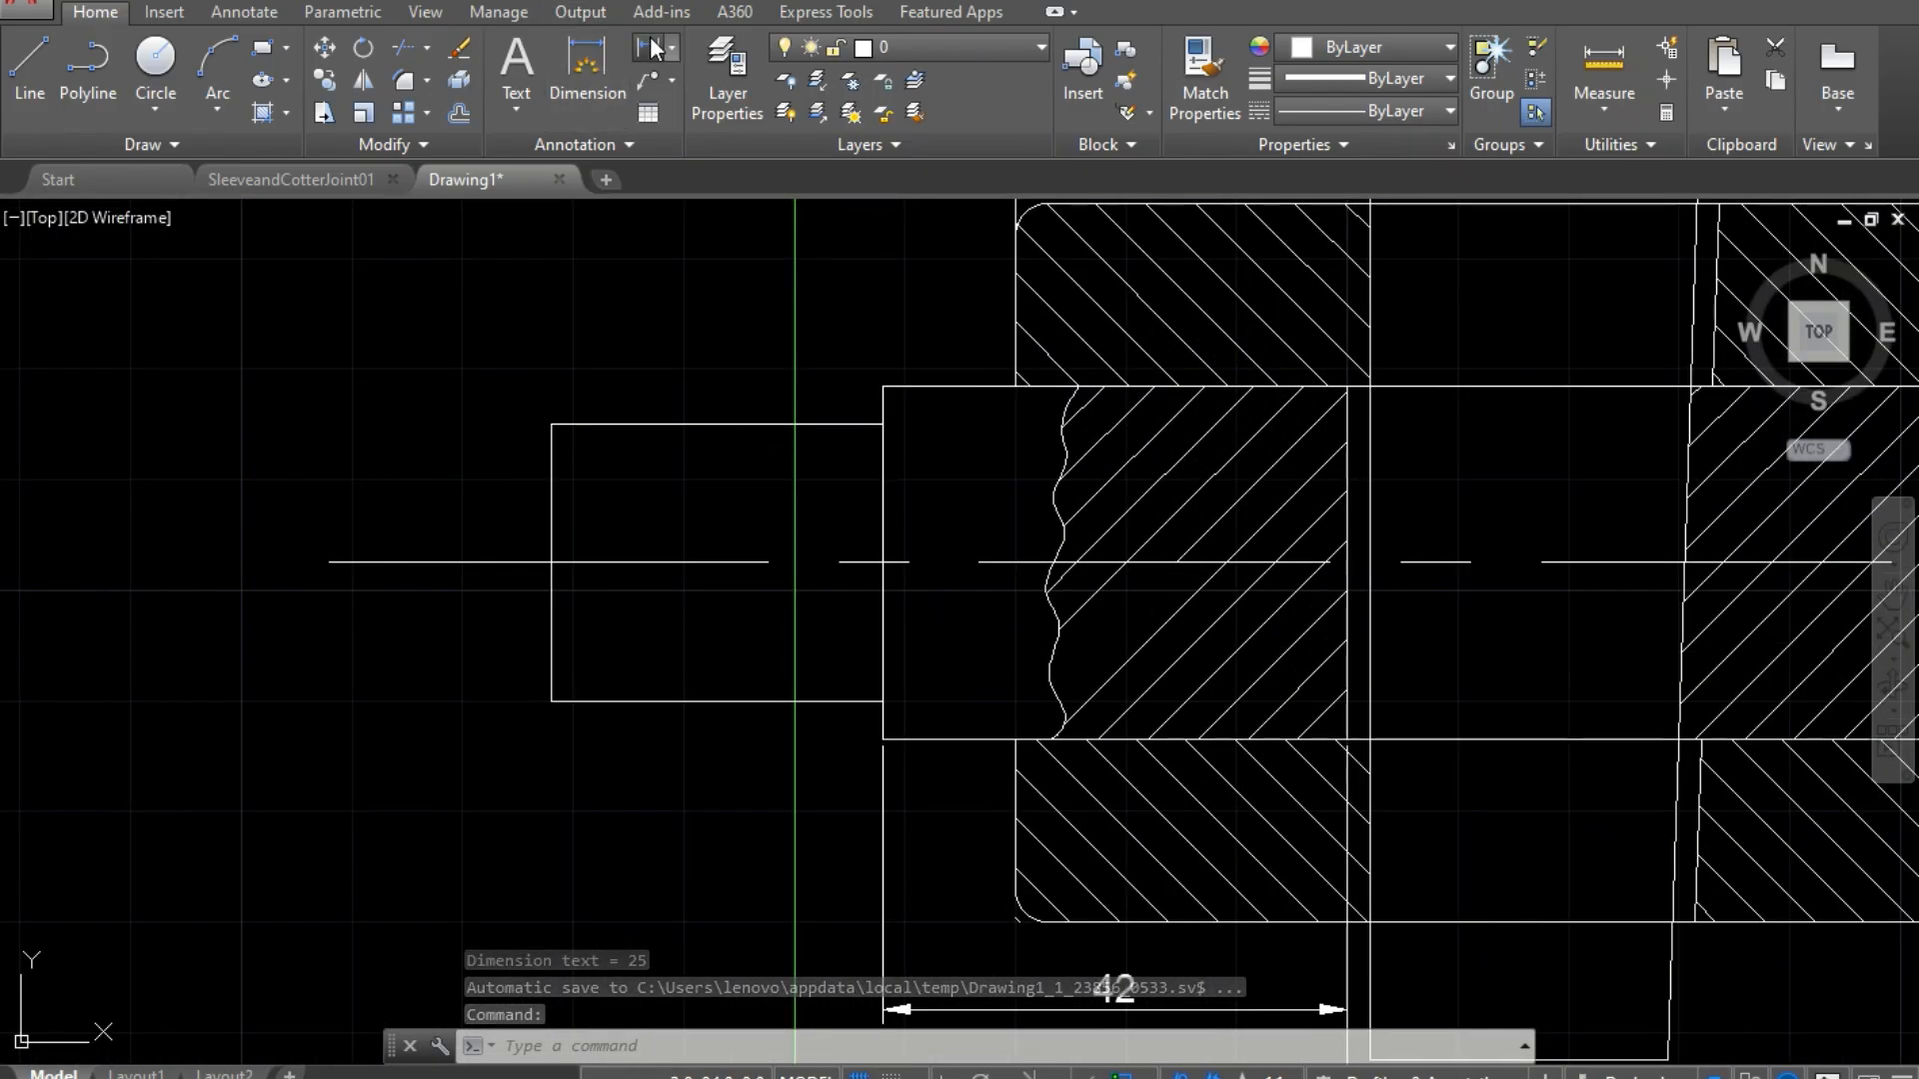
{"action": "left_click", "coordinate": [882, 385]}
{"action": "left_click", "coordinate": [883, 739]}
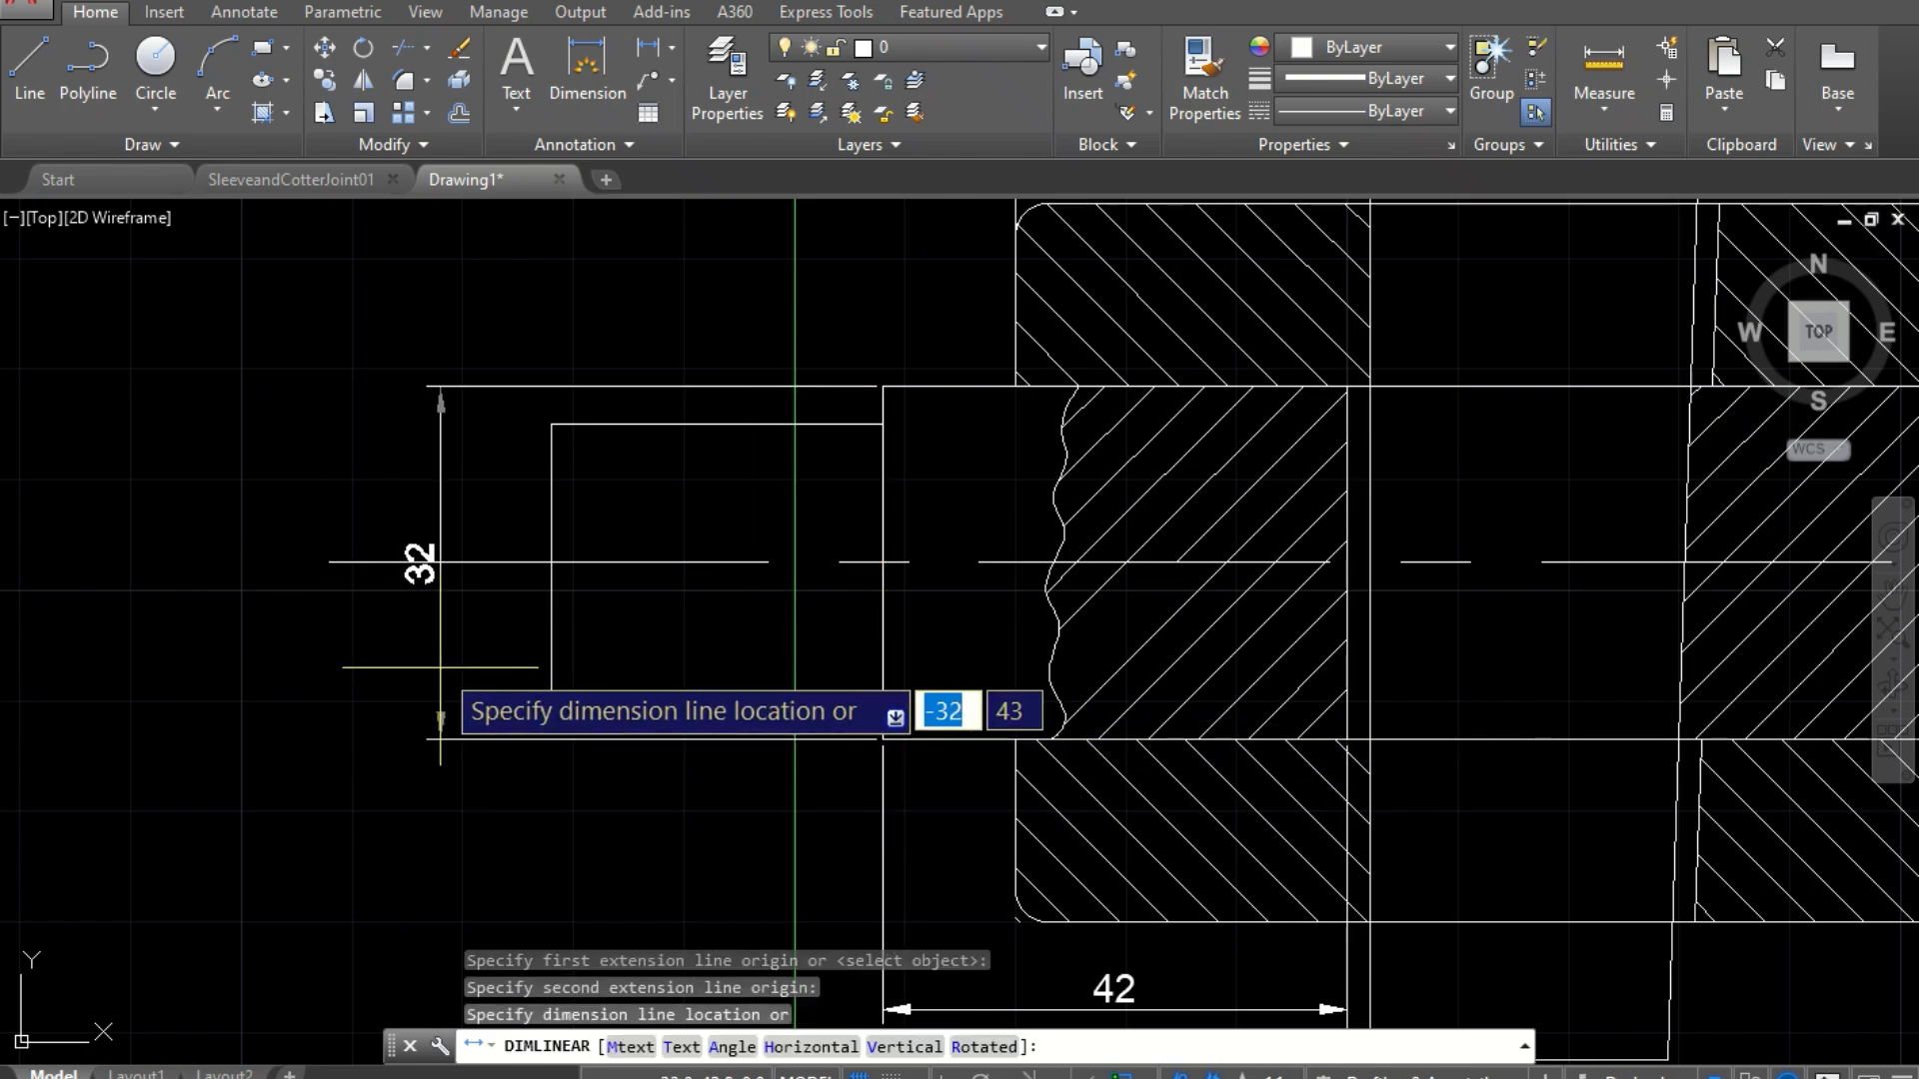
{"action": "left_click", "coordinate": [441, 640]}
{"action": "scroll", "coordinate": [458, 612], "scroll_direction": "down", "scroll_amount": 4}
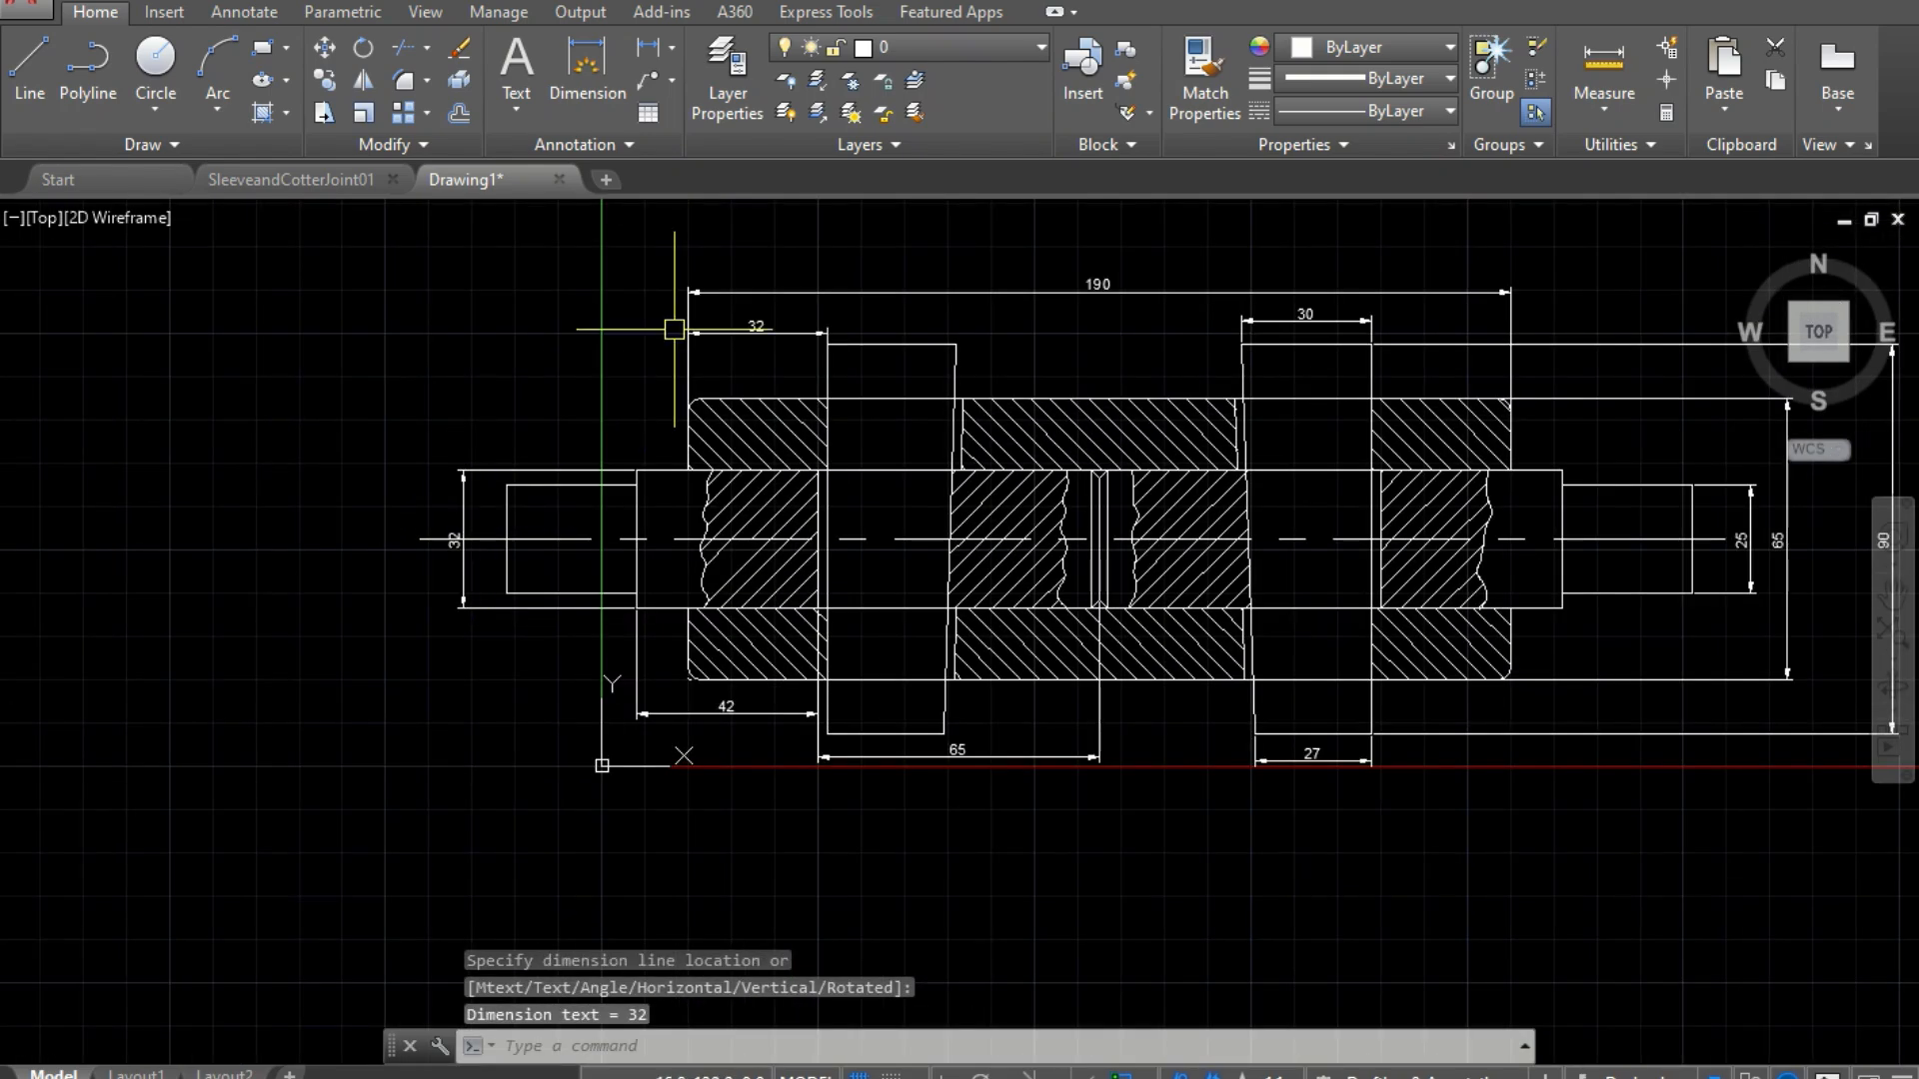
{"action": "key", "text": "Return"}
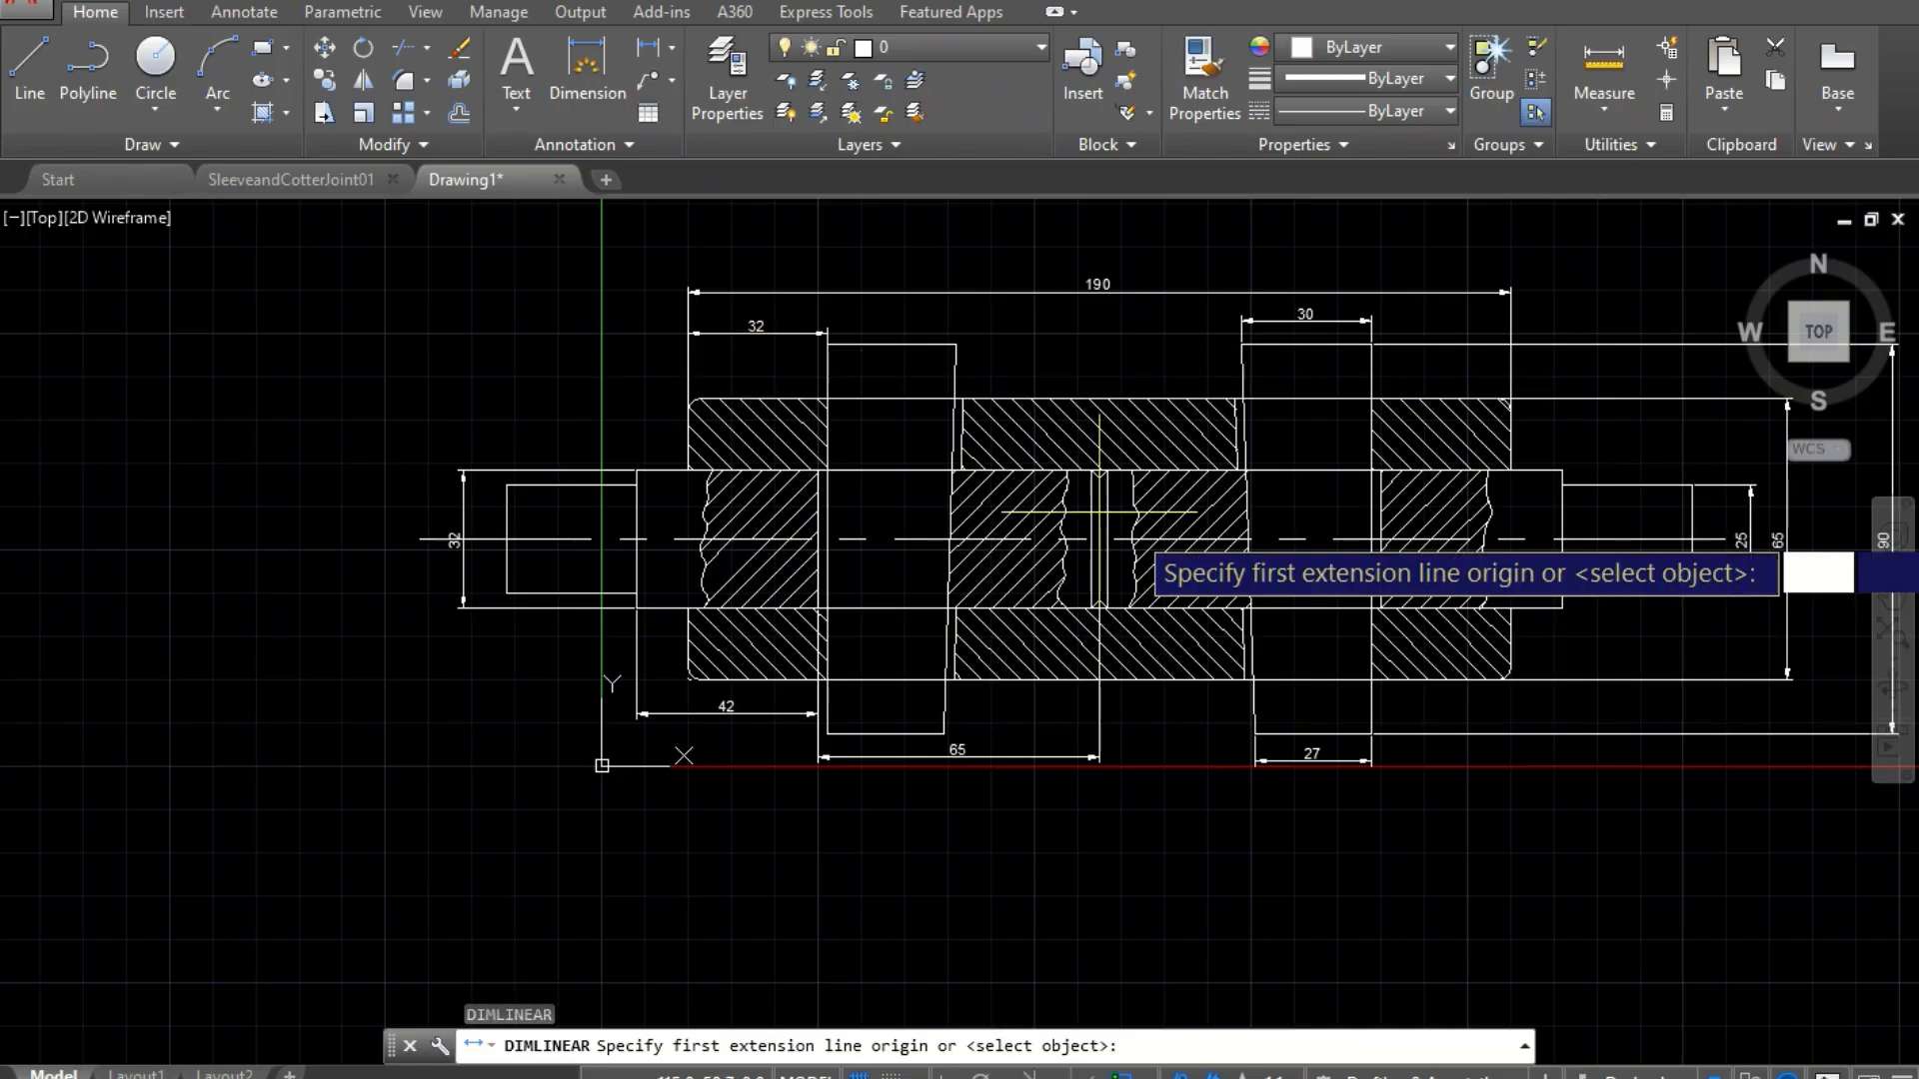
{"action": "key", "text": "Escape"}
Step: Insert a diameter symbol before the dimension text of the right rod's reduced end
{"action": "scroll", "coordinate": [1819, 572], "scroll_direction": "up", "scroll_amount": 4}
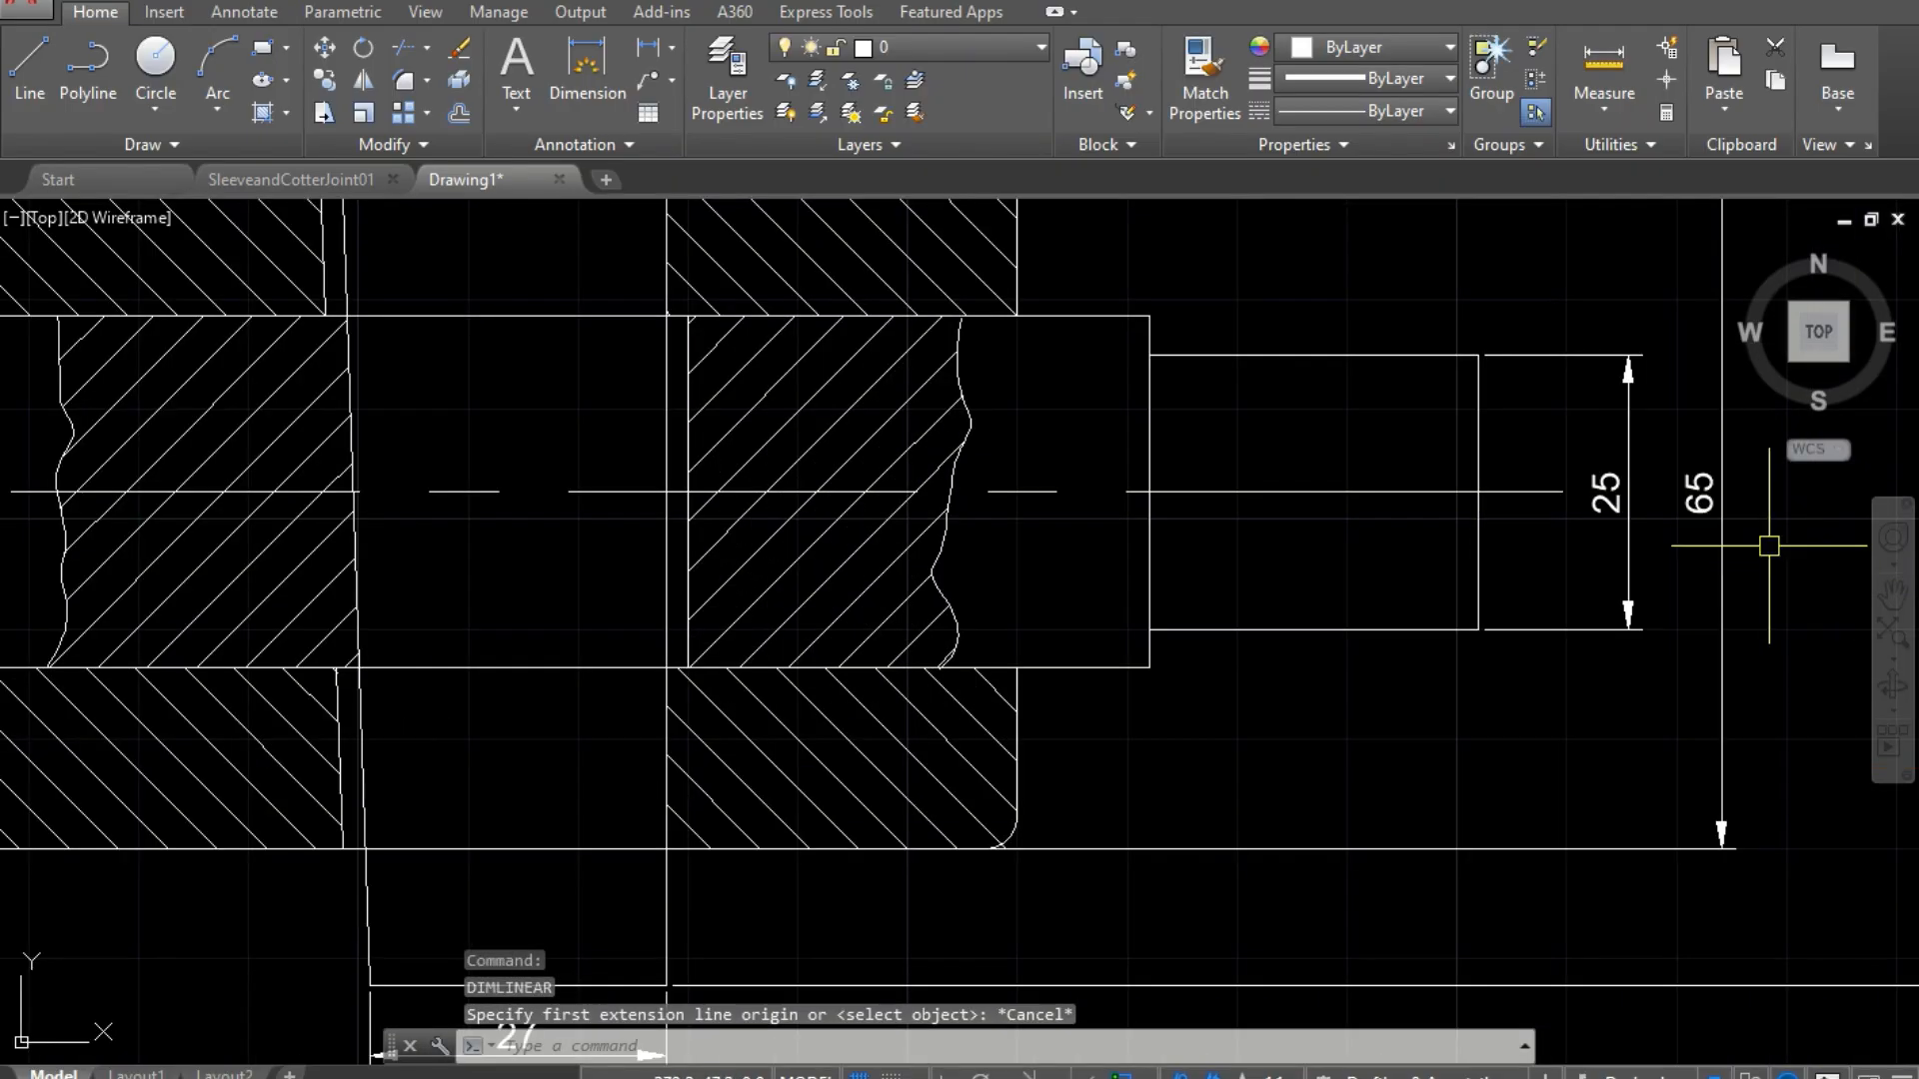
{"action": "left_click", "coordinate": [1602, 492]}
{"action": "key", "text": "Escape"}
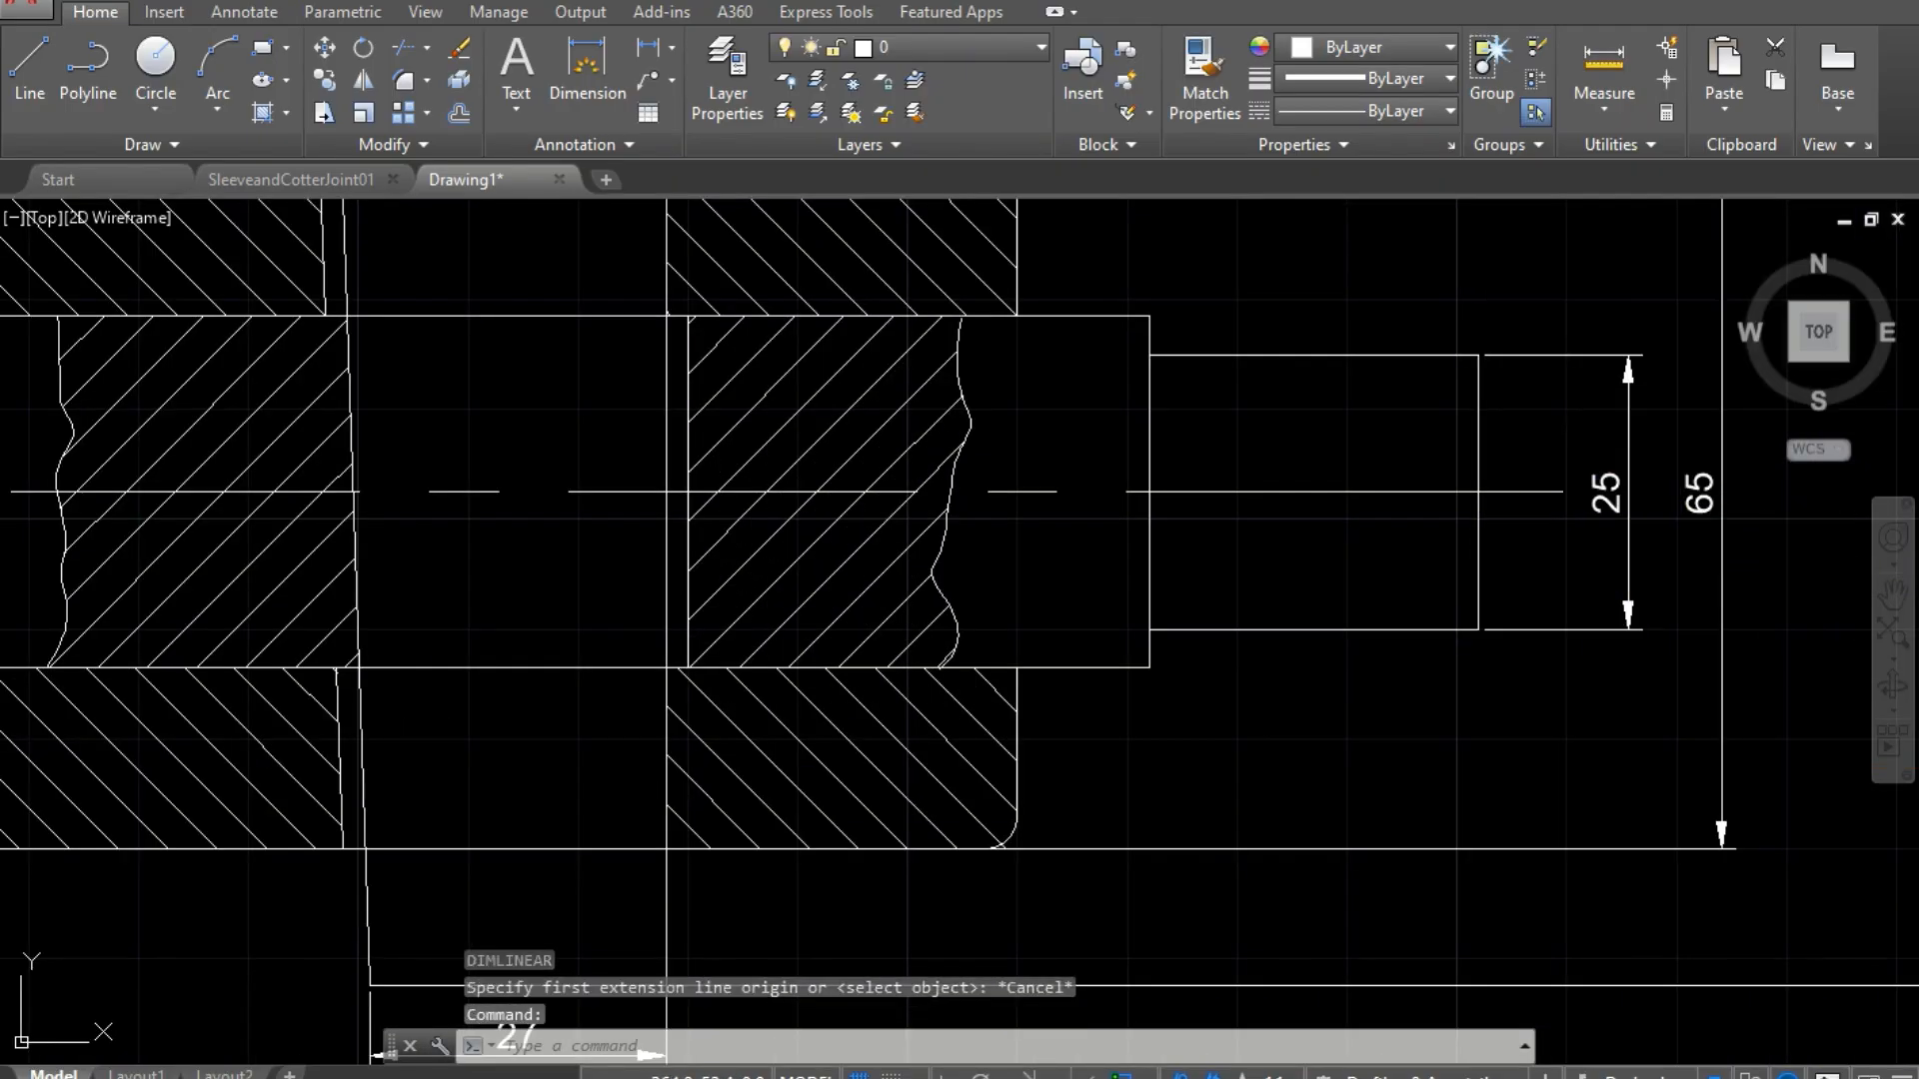
{"action": "double_click", "coordinate": [1608, 497]}
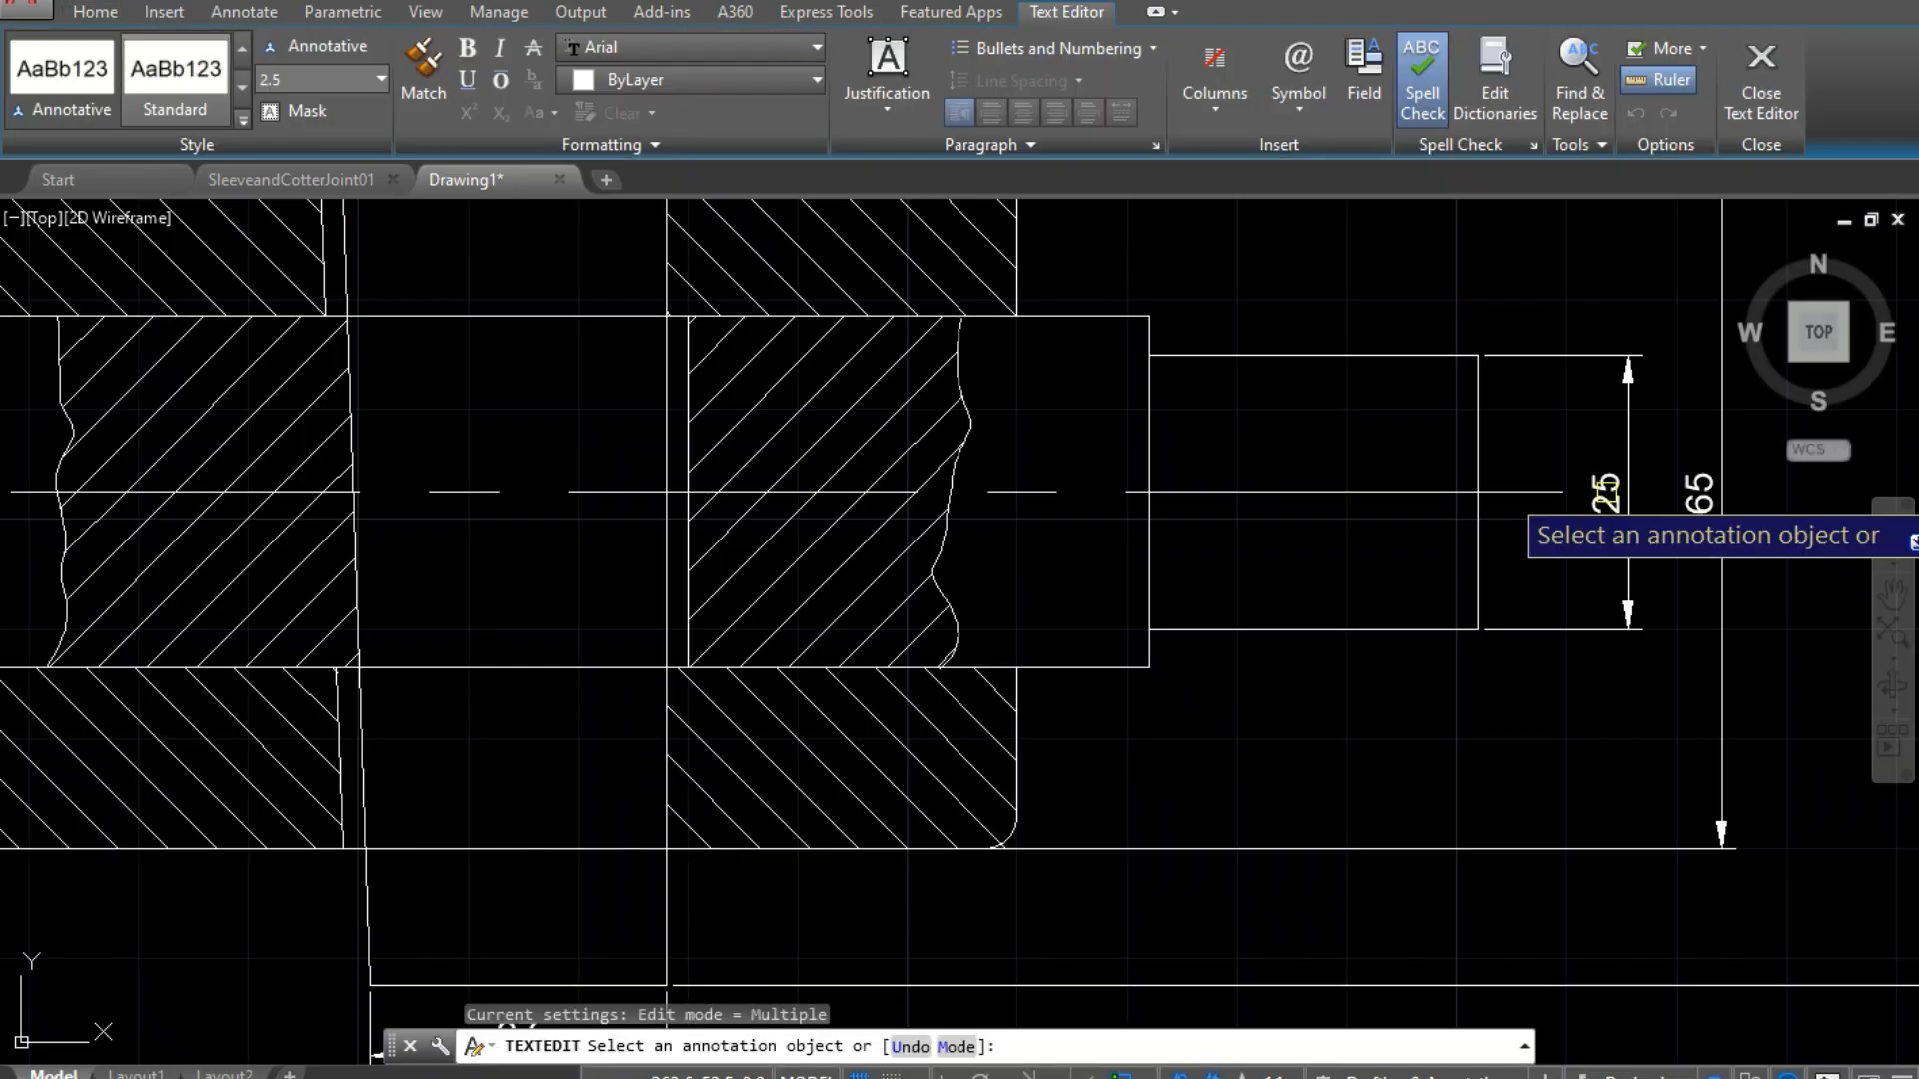
{"action": "left_click", "coordinate": [1606, 493]}
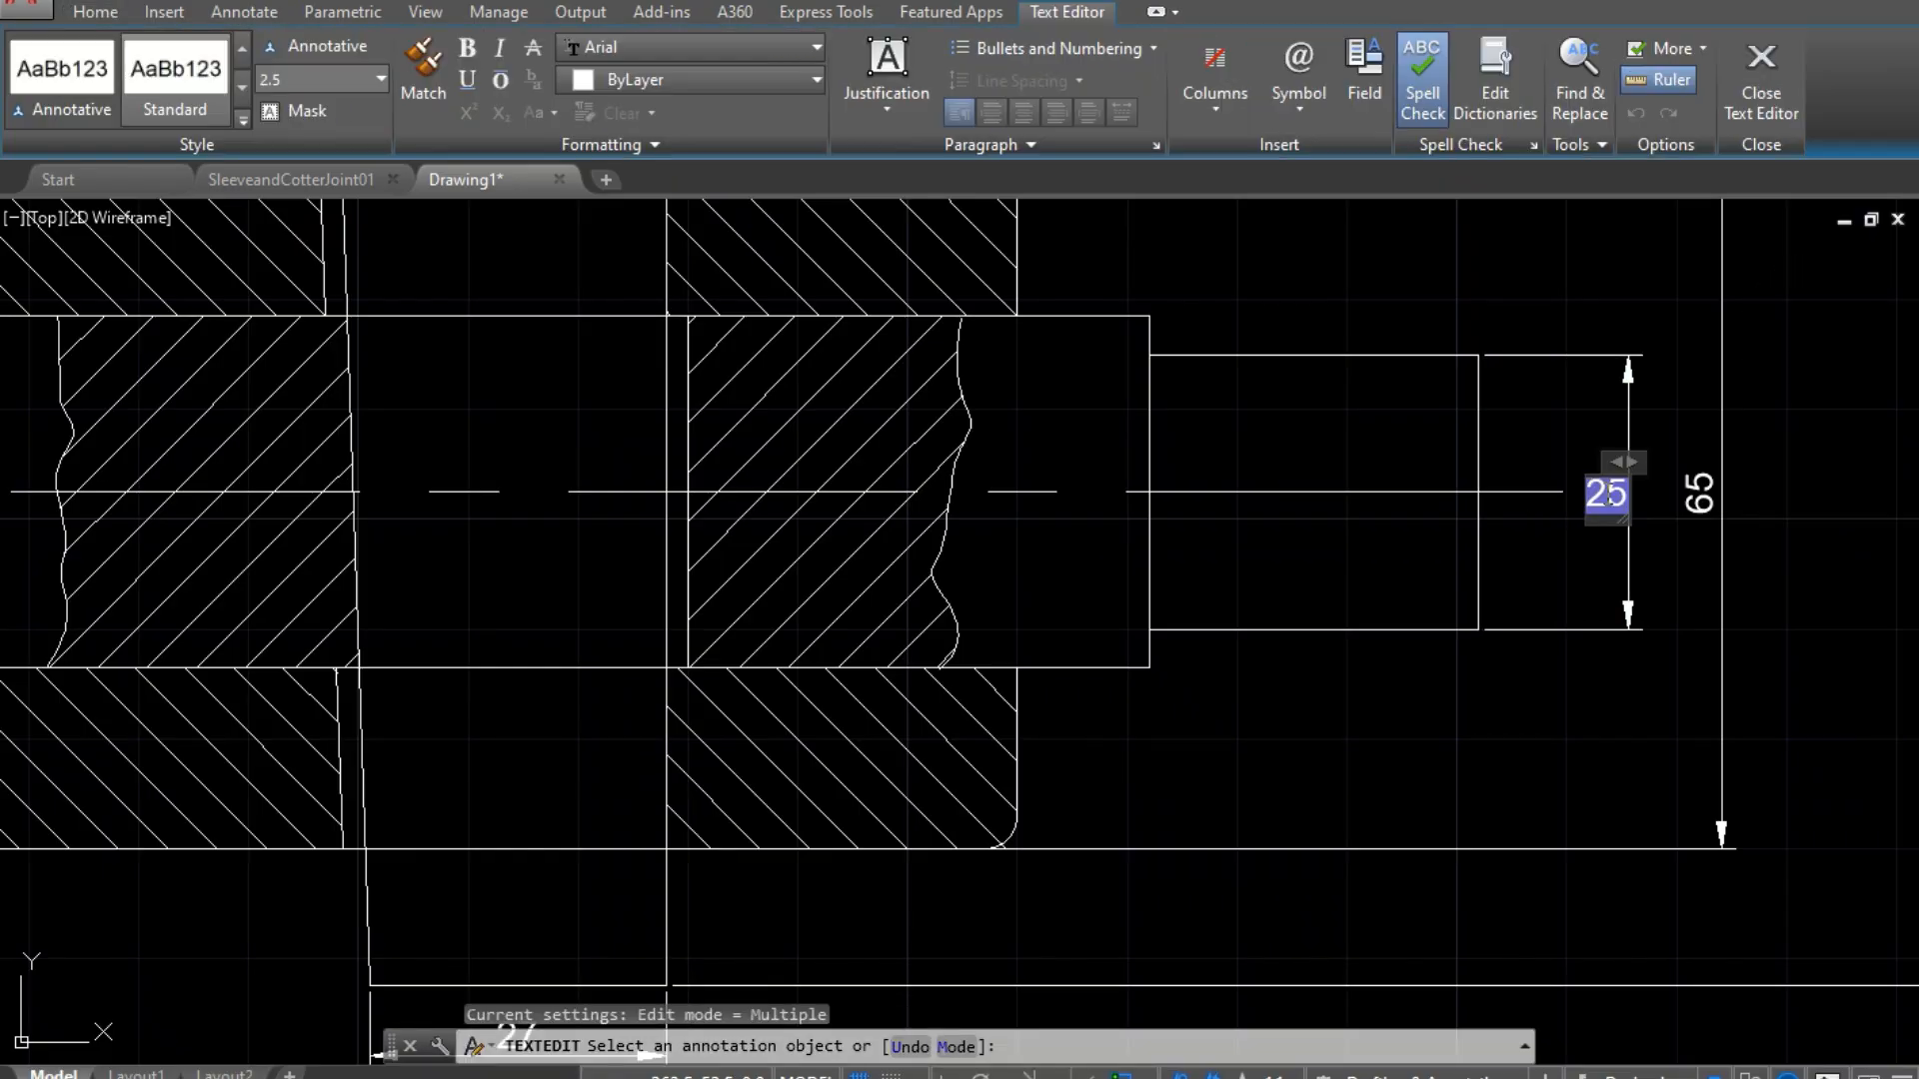
{"action": "left_click", "coordinate": [1296, 117]}
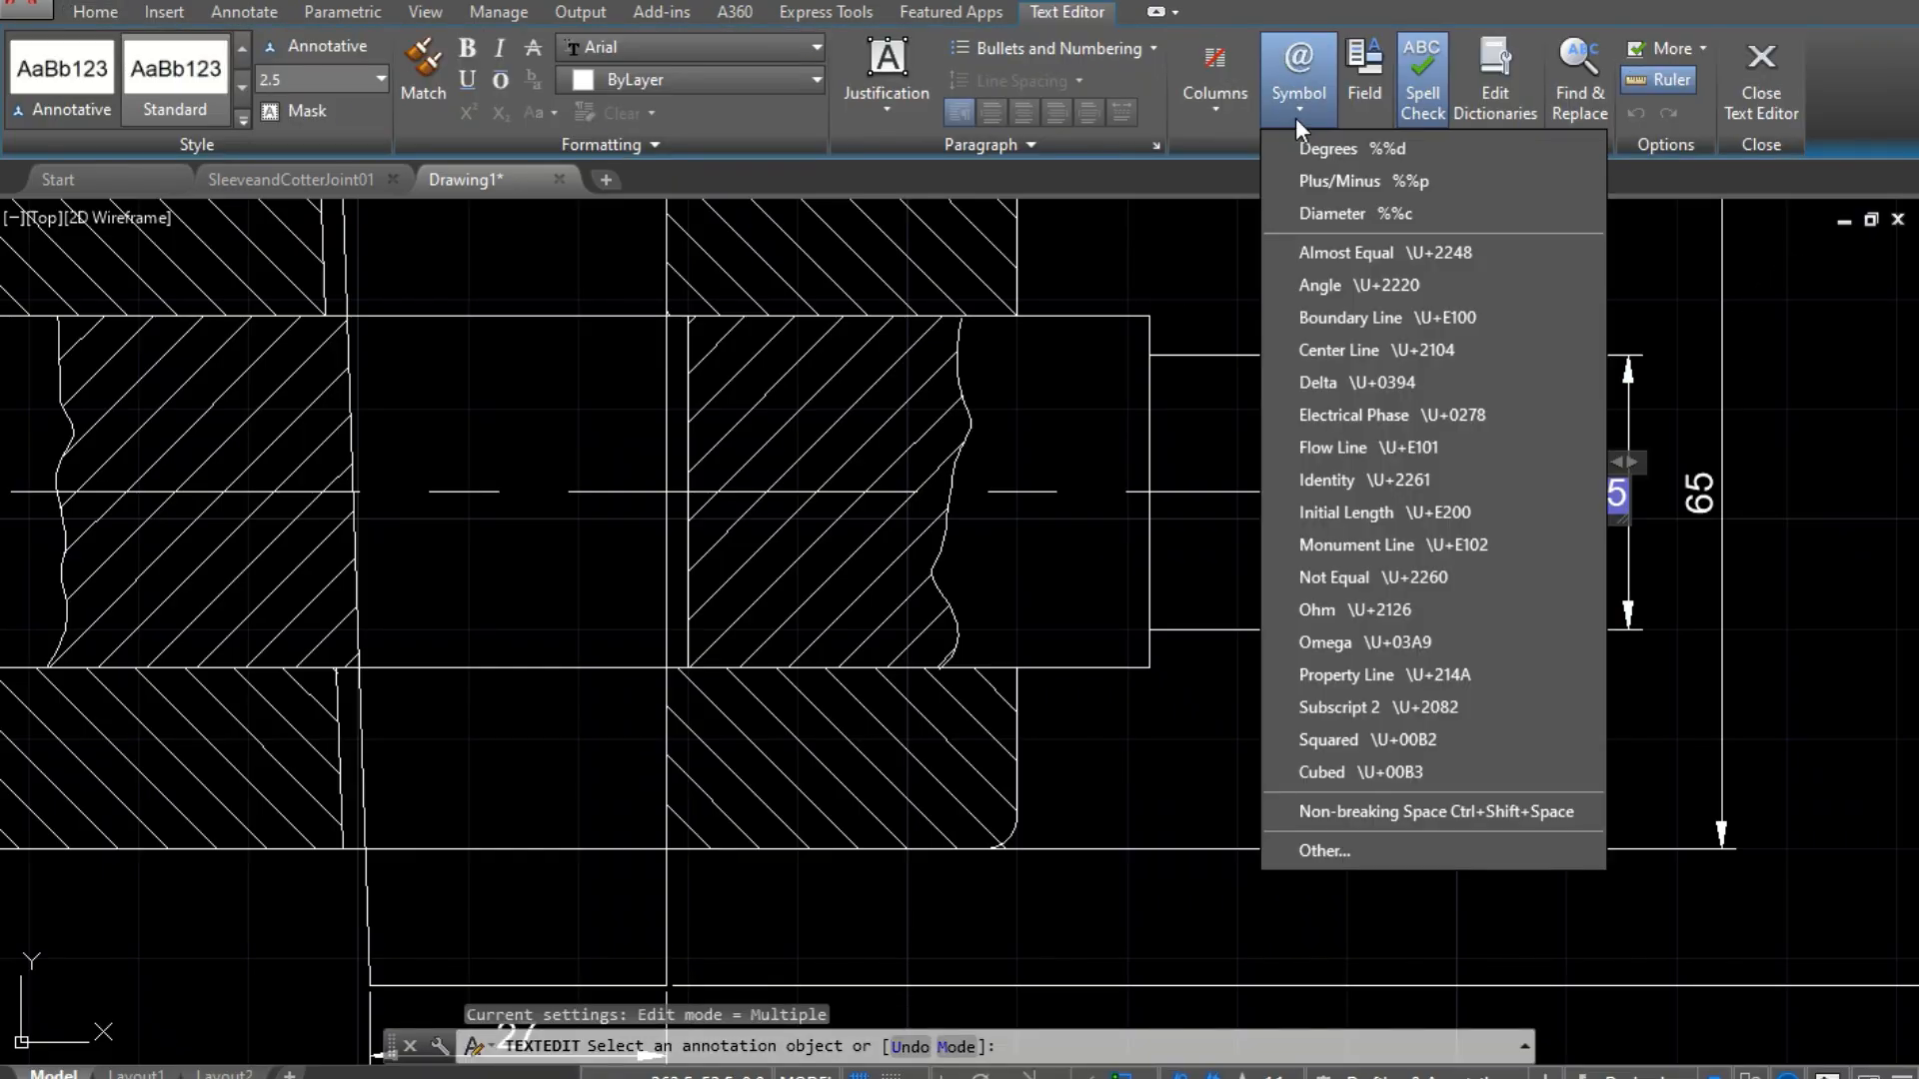
{"action": "left_click", "coordinate": [1346, 206]}
{"action": "left_click", "coordinate": [1706, 502]}
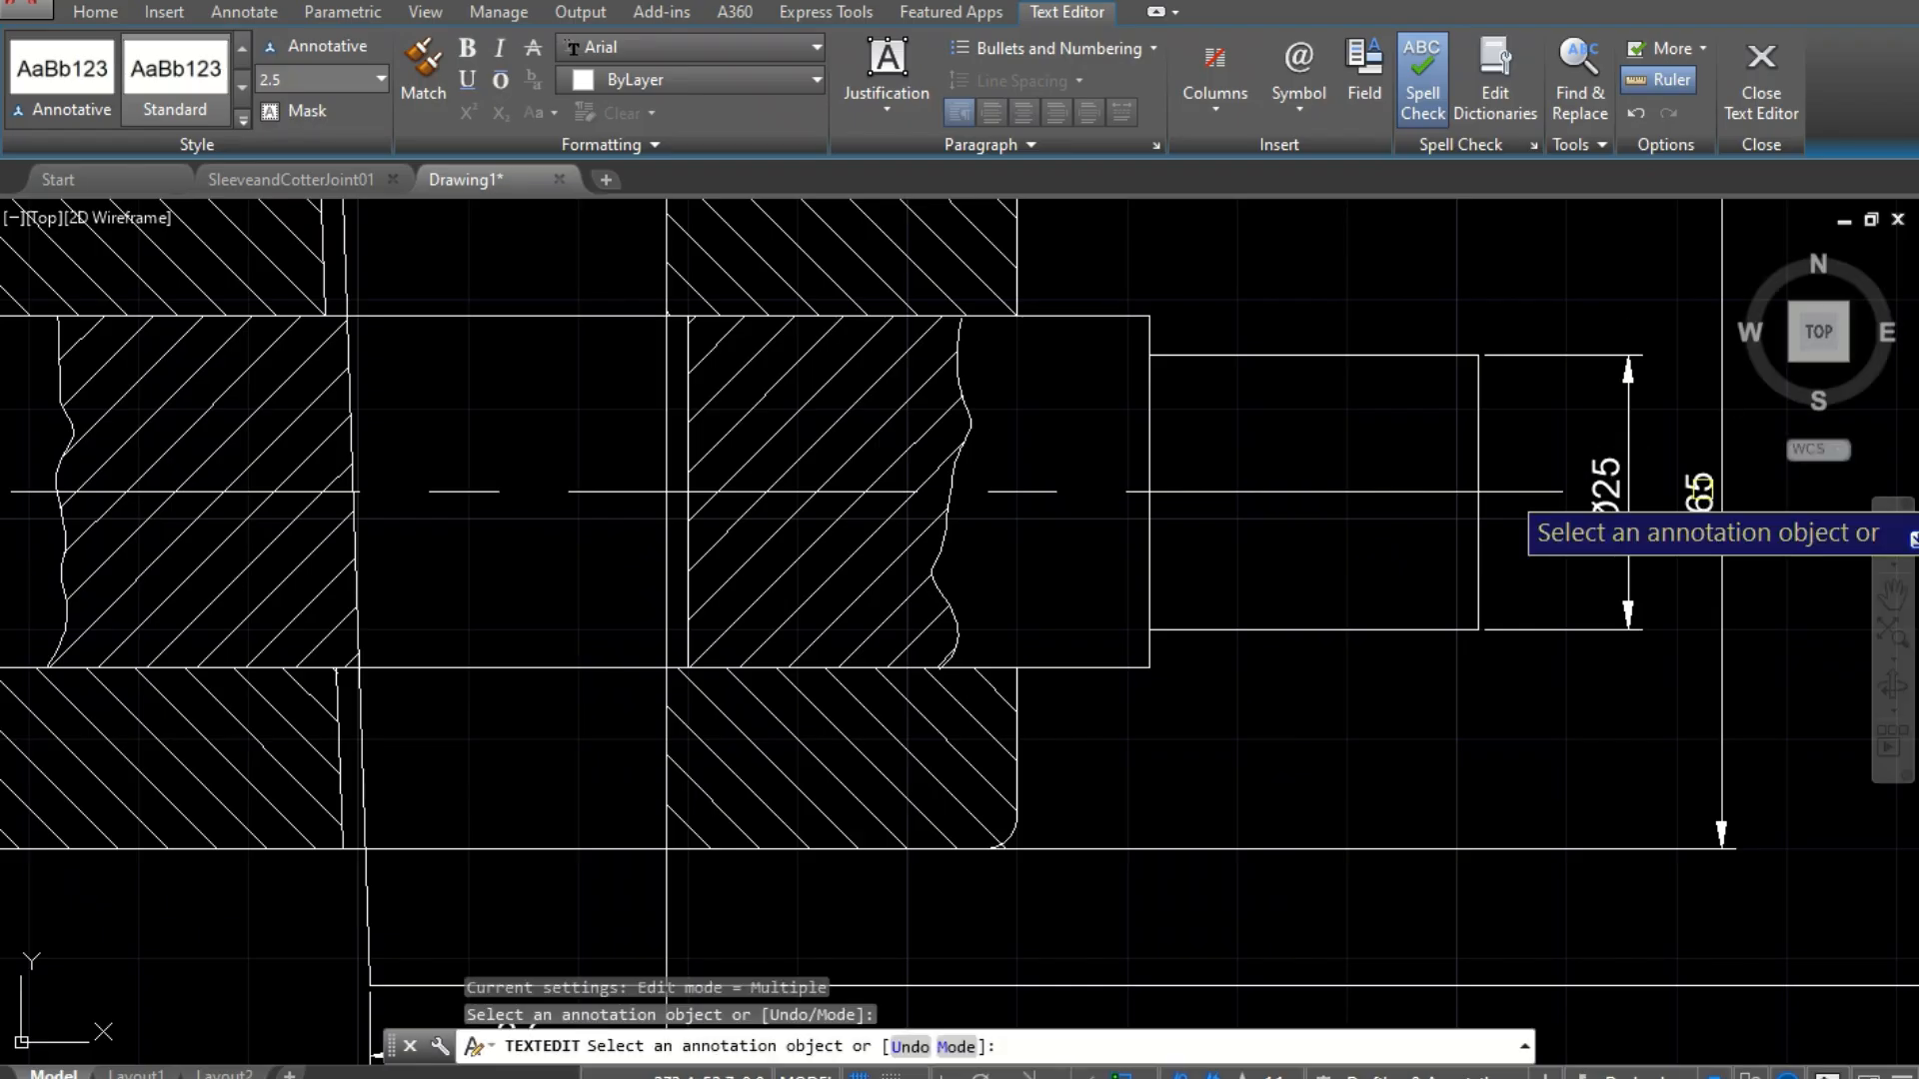
Step: Insert a diameter symbol before the text of the sleeve's vertical outer dimension
{"action": "left_click", "coordinate": [1702, 498]}
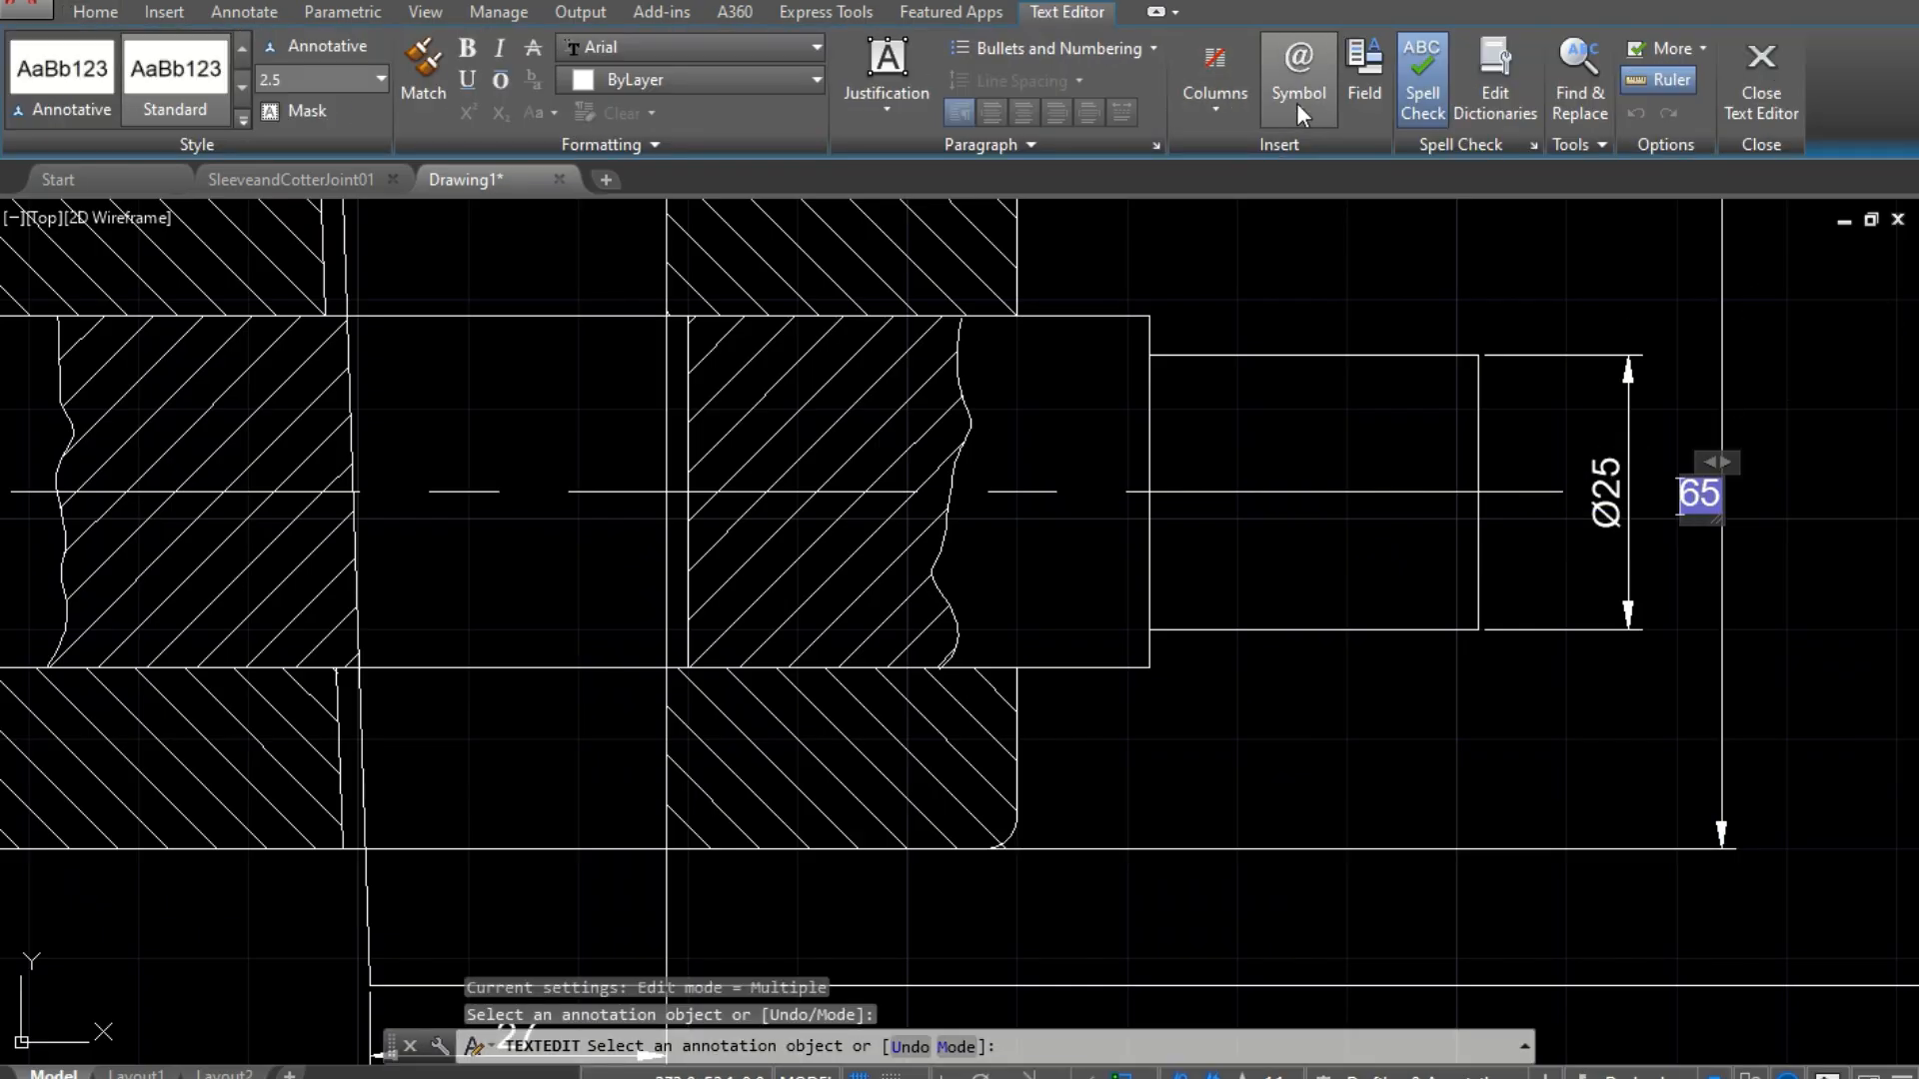
{"action": "left_click", "coordinate": [1297, 106]}
{"action": "left_click", "coordinate": [1329, 208]}
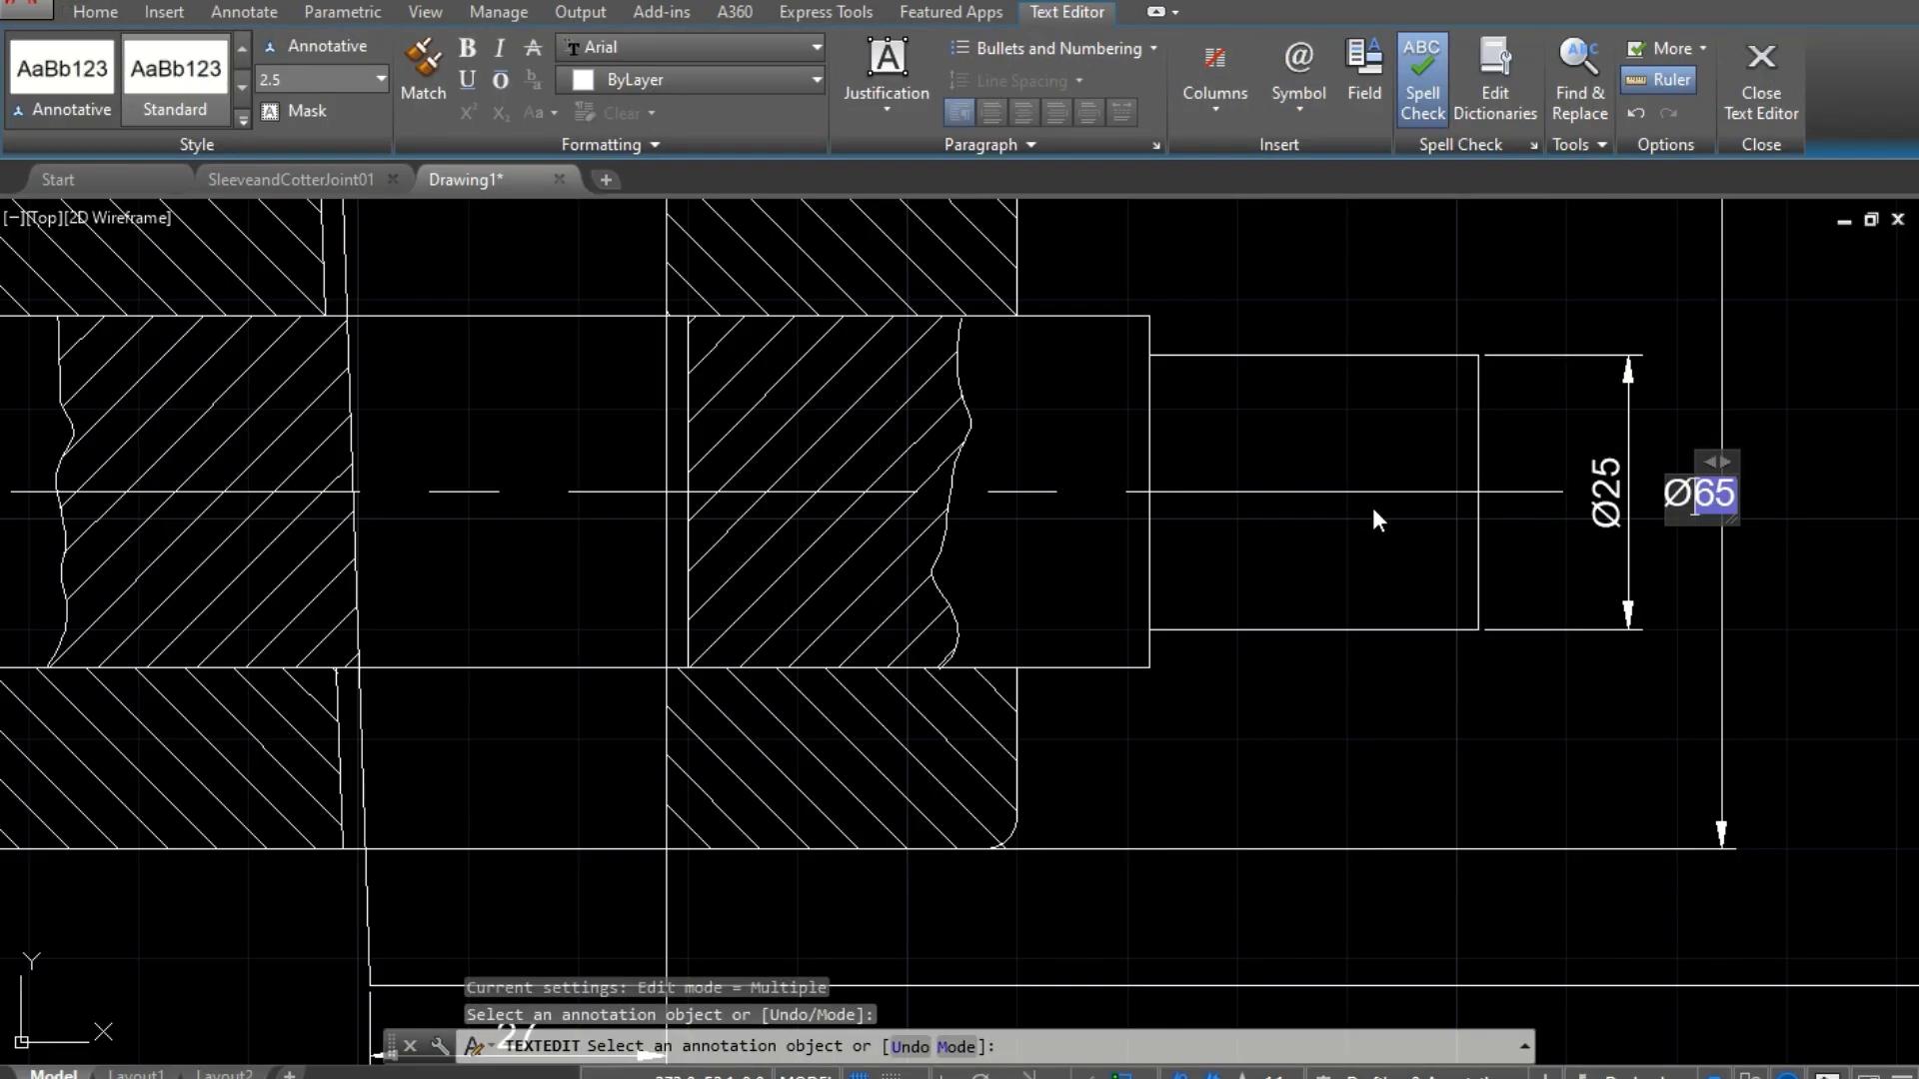
{"action": "left_click", "coordinate": [1413, 728]}
Step: Insert a diameter symbol before the text of the left rod's vertical dimension
{"action": "scroll", "coordinate": [1499, 633], "scroll_direction": "down", "scroll_amount": 8}
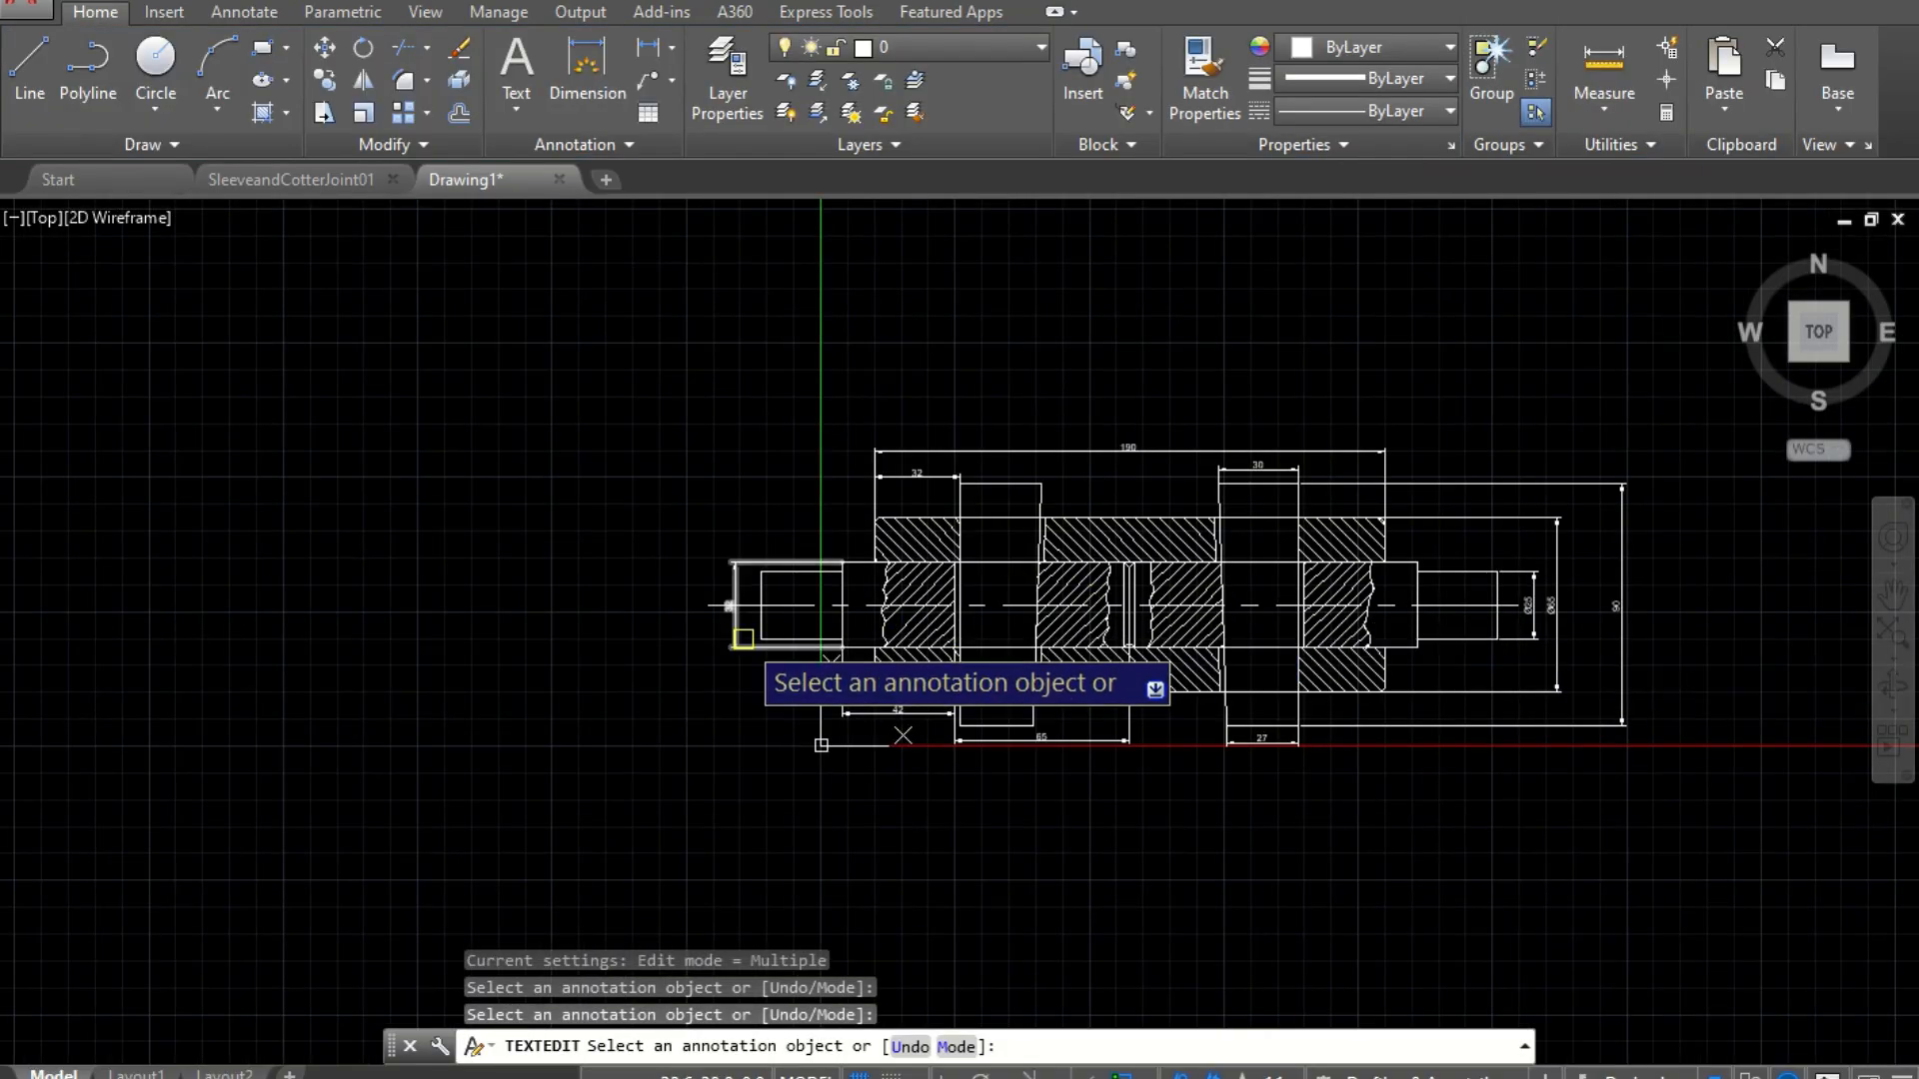
{"action": "scroll", "coordinate": [744, 638], "scroll_direction": "up", "scroll_amount": 6}
{"action": "left_click", "coordinate": [667, 505]}
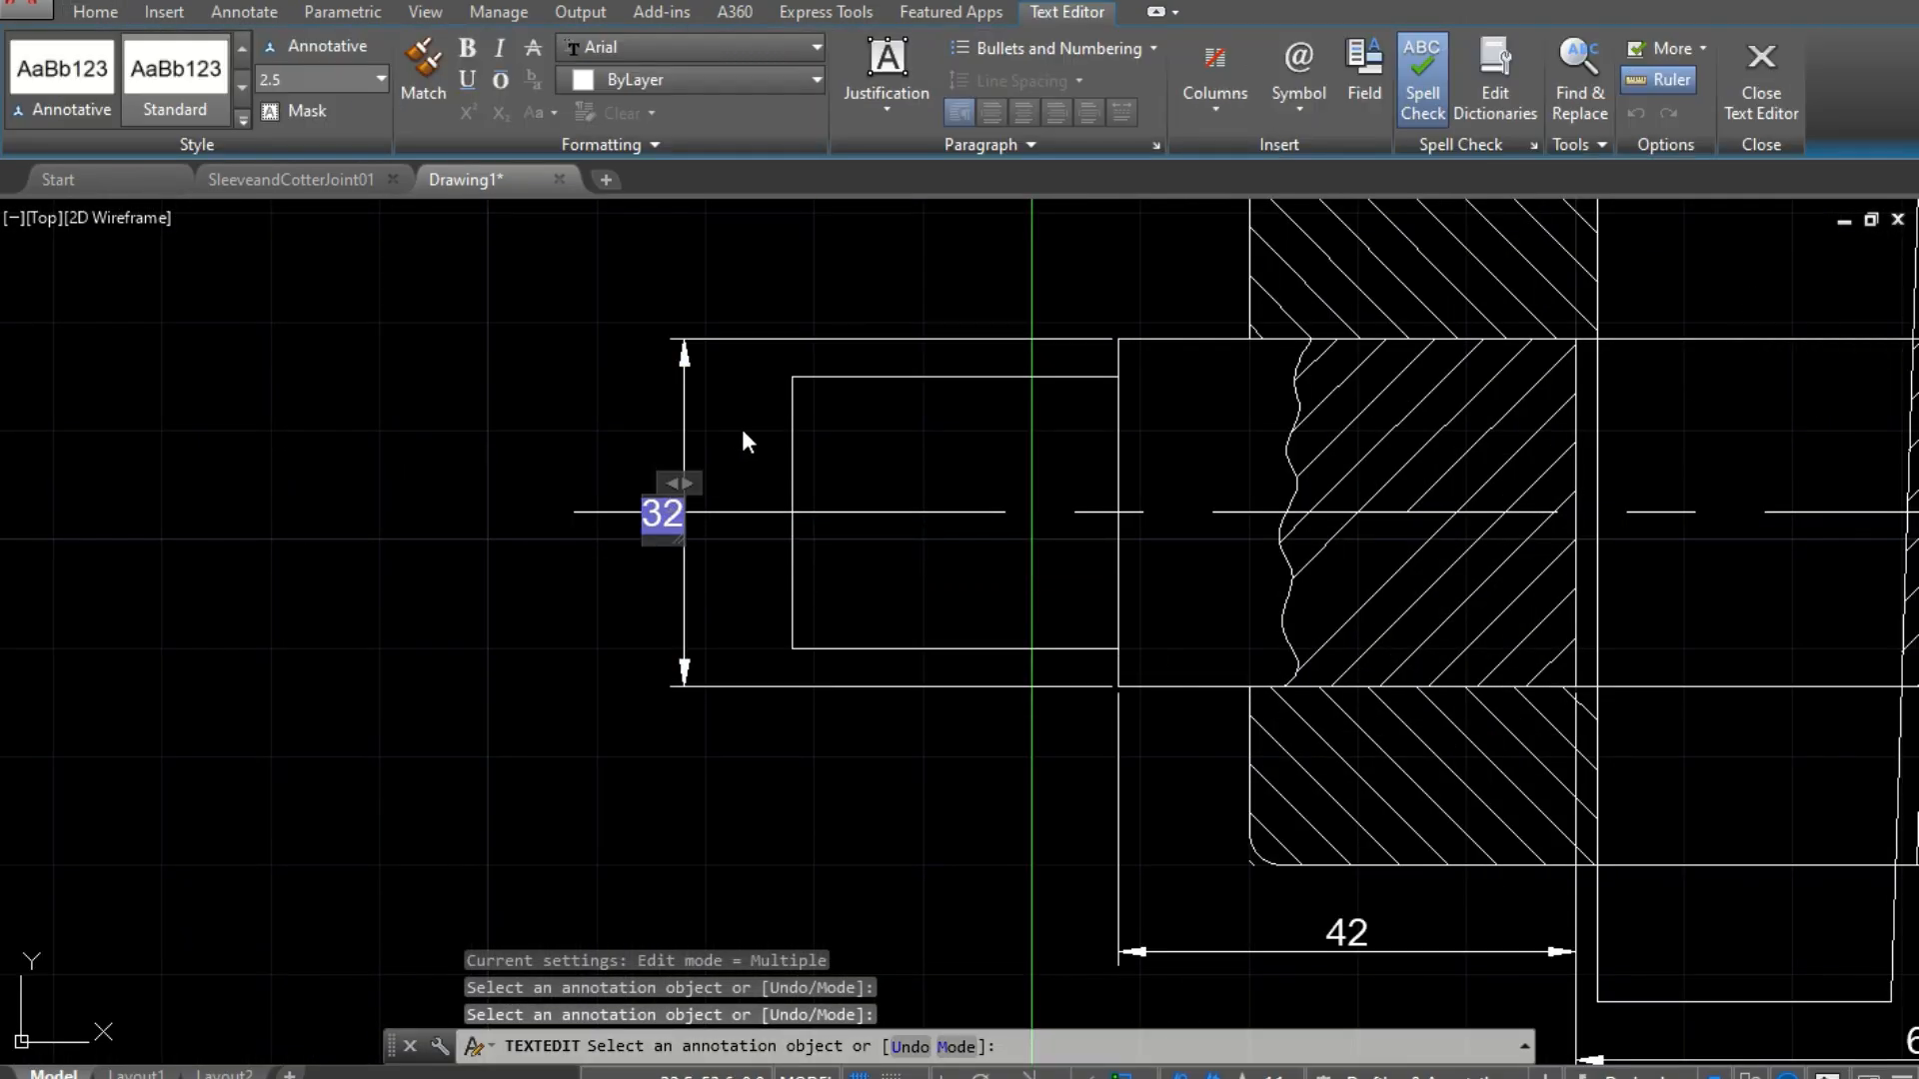
{"action": "left_click", "coordinate": [1297, 106]}
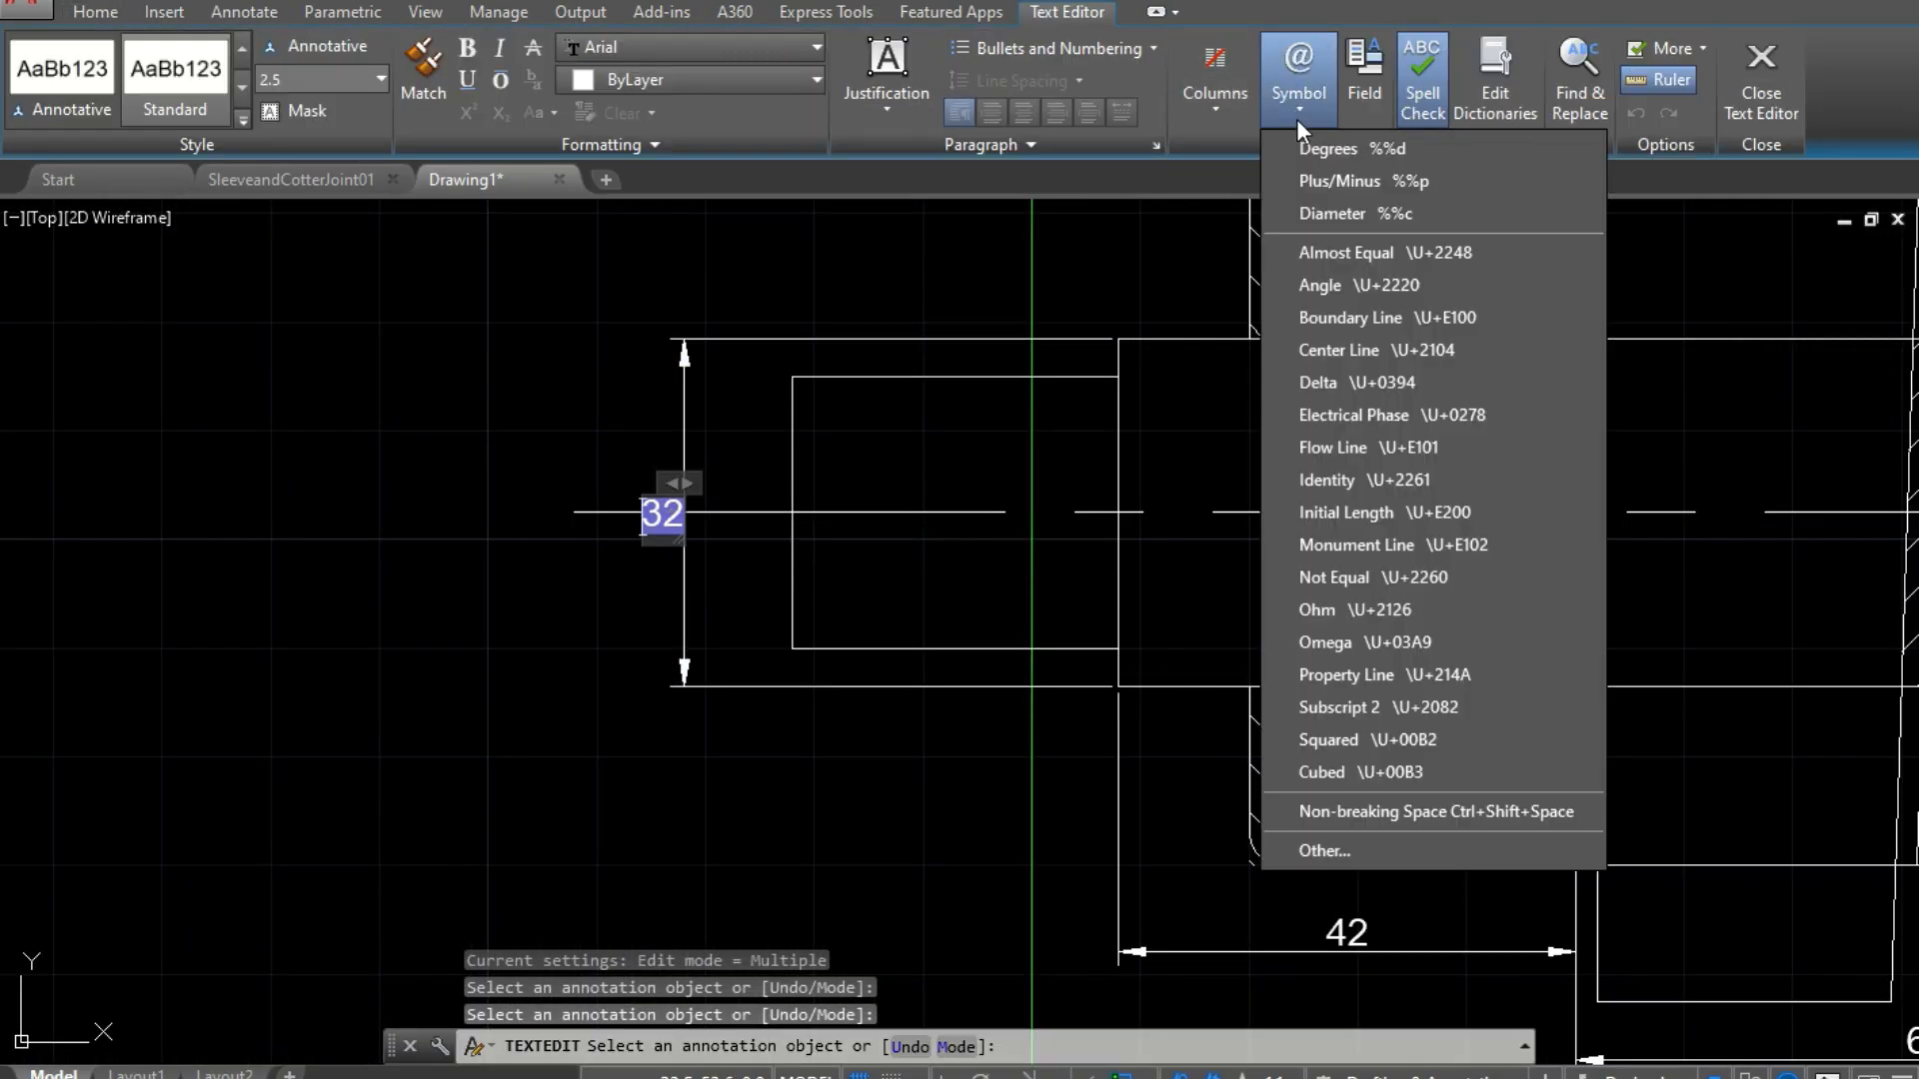
{"action": "left_click", "coordinate": [1399, 214]}
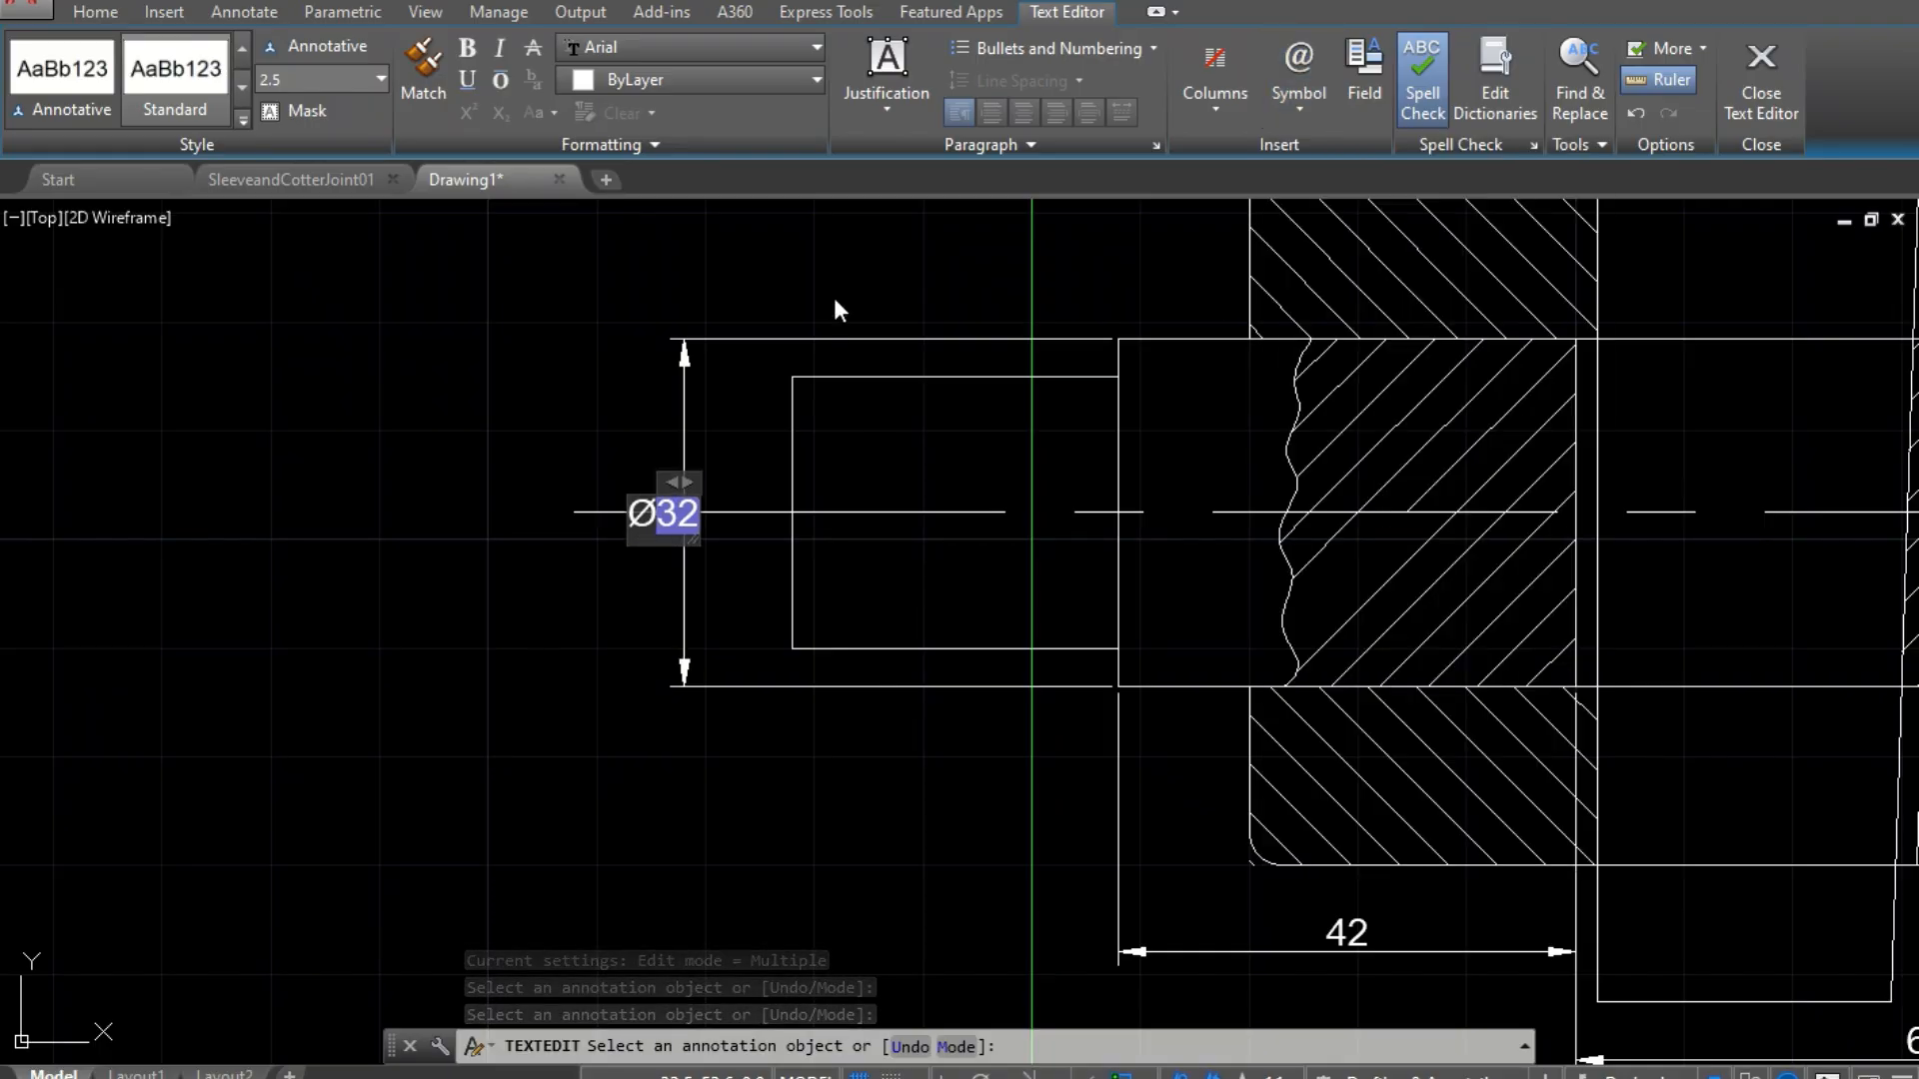
{"action": "left_click", "coordinate": [834, 310]}
Step: Review the dimensions across the whole sectional view and end the dimension text editing
{"action": "scroll", "coordinate": [827, 531], "scroll_direction": "up", "scroll_amount": 4}
{"action": "scroll", "coordinate": [826, 530], "scroll_direction": "down", "scroll_amount": 10}
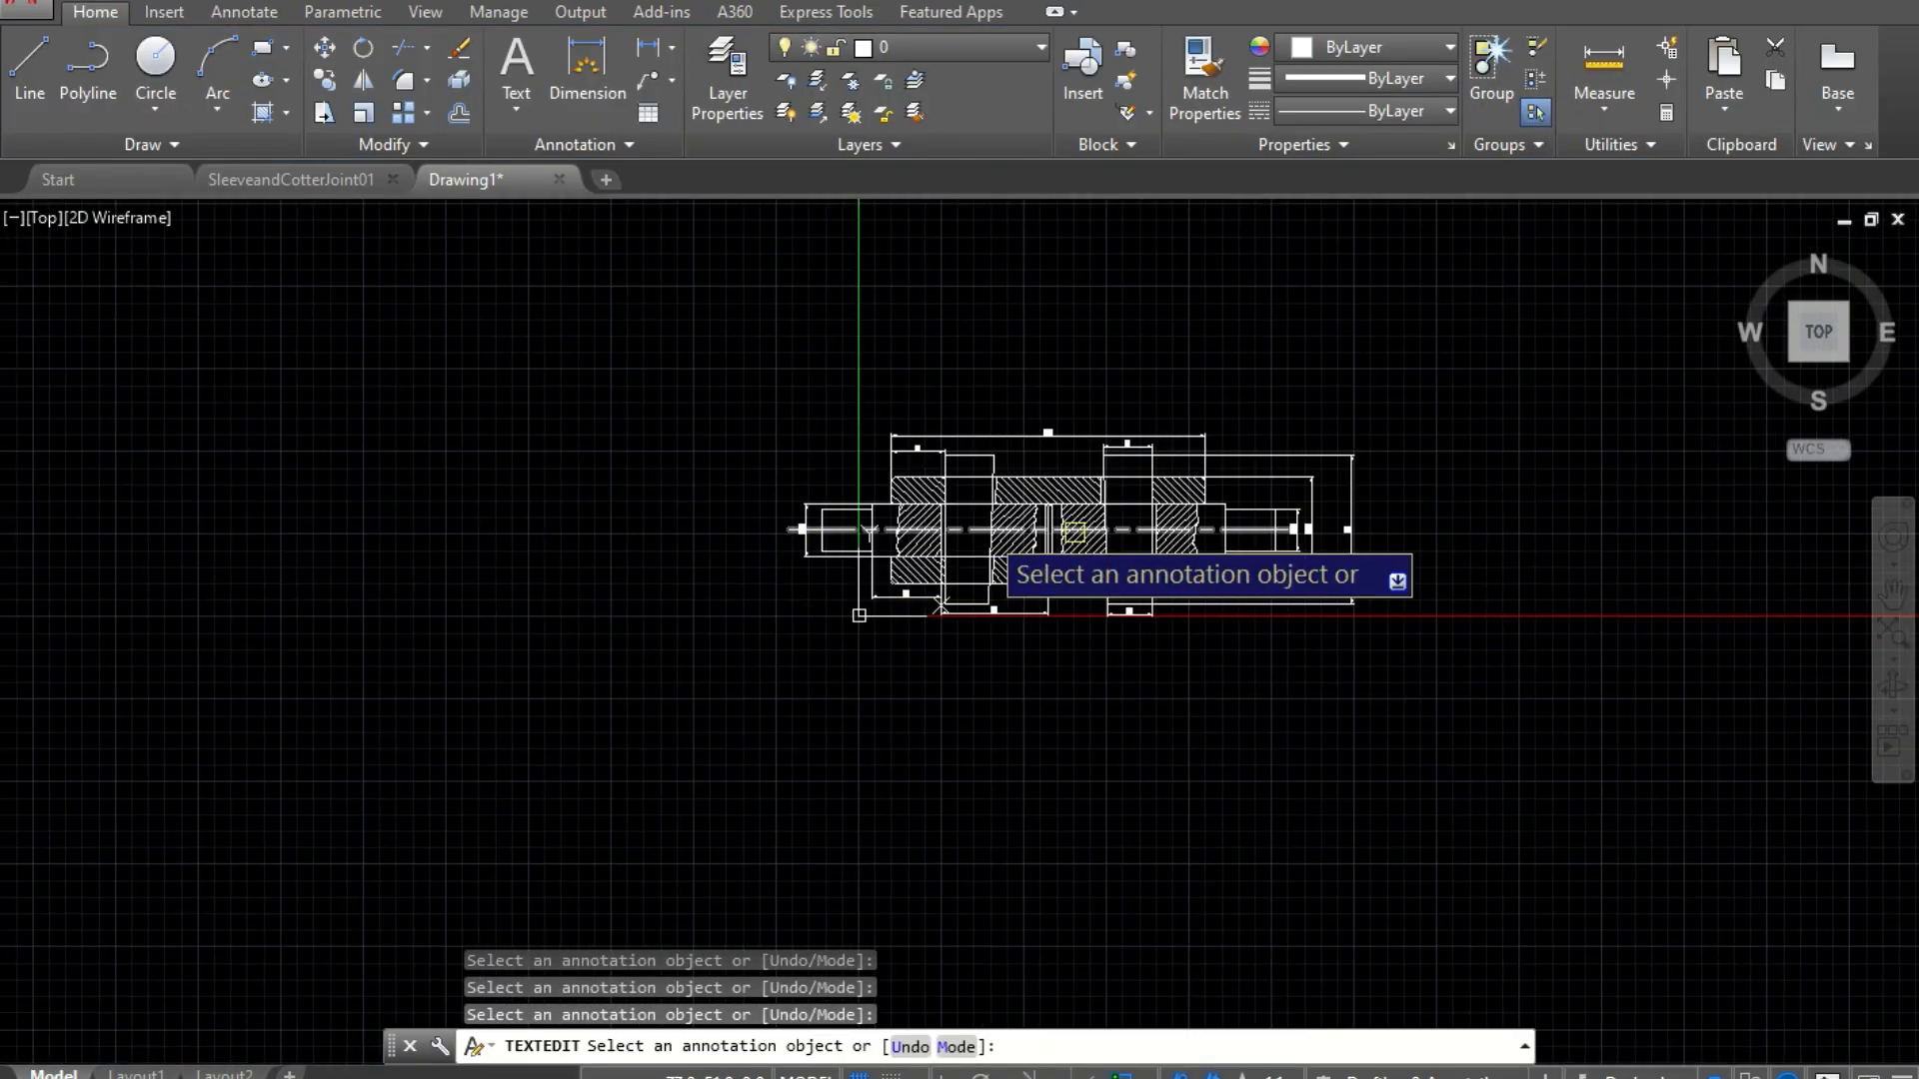
{"action": "scroll", "coordinate": [1074, 533], "scroll_direction": "up", "scroll_amount": 6}
{"action": "scroll", "coordinate": [1295, 461], "scroll_direction": "down", "scroll_amount": 2}
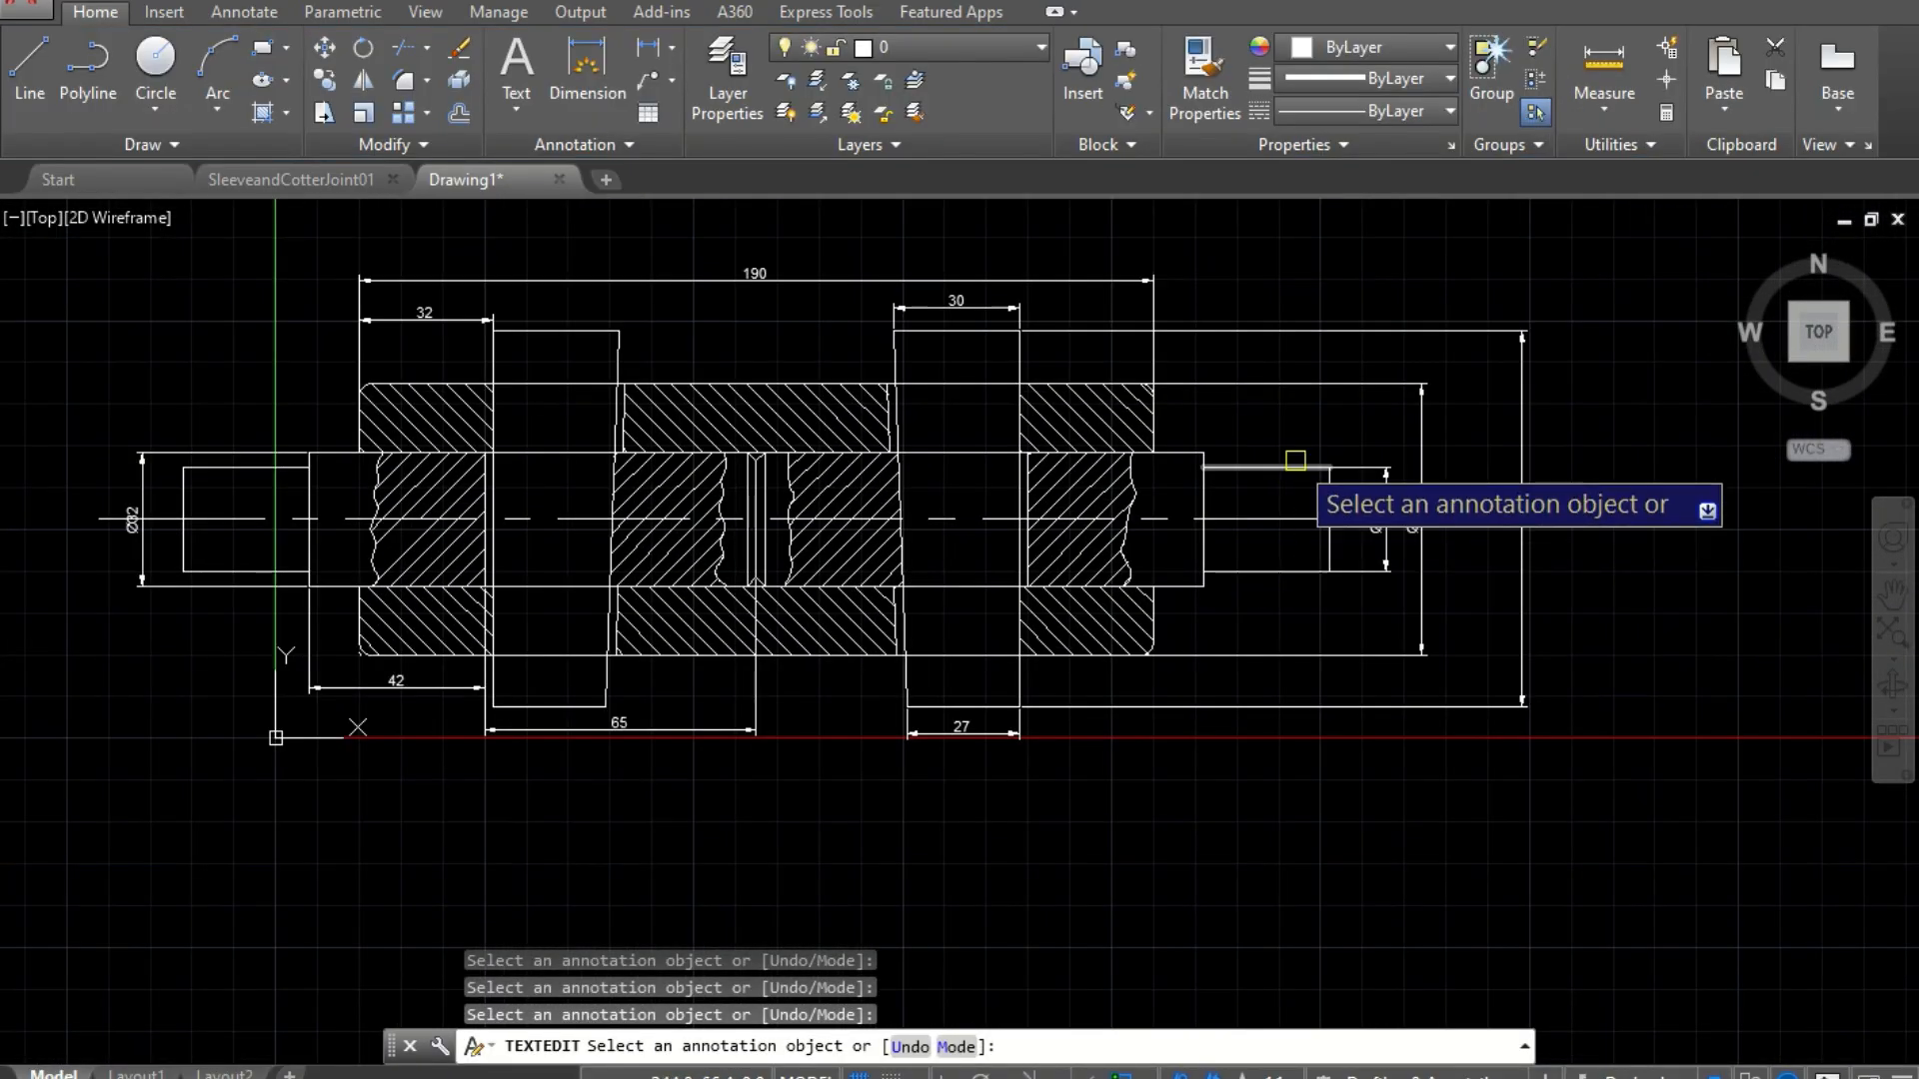
{"action": "scroll", "coordinate": [916, 377], "scroll_direction": "up", "scroll_amount": 4}
{"action": "scroll", "coordinate": [1005, 380], "scroll_direction": "down", "scroll_amount": 3}
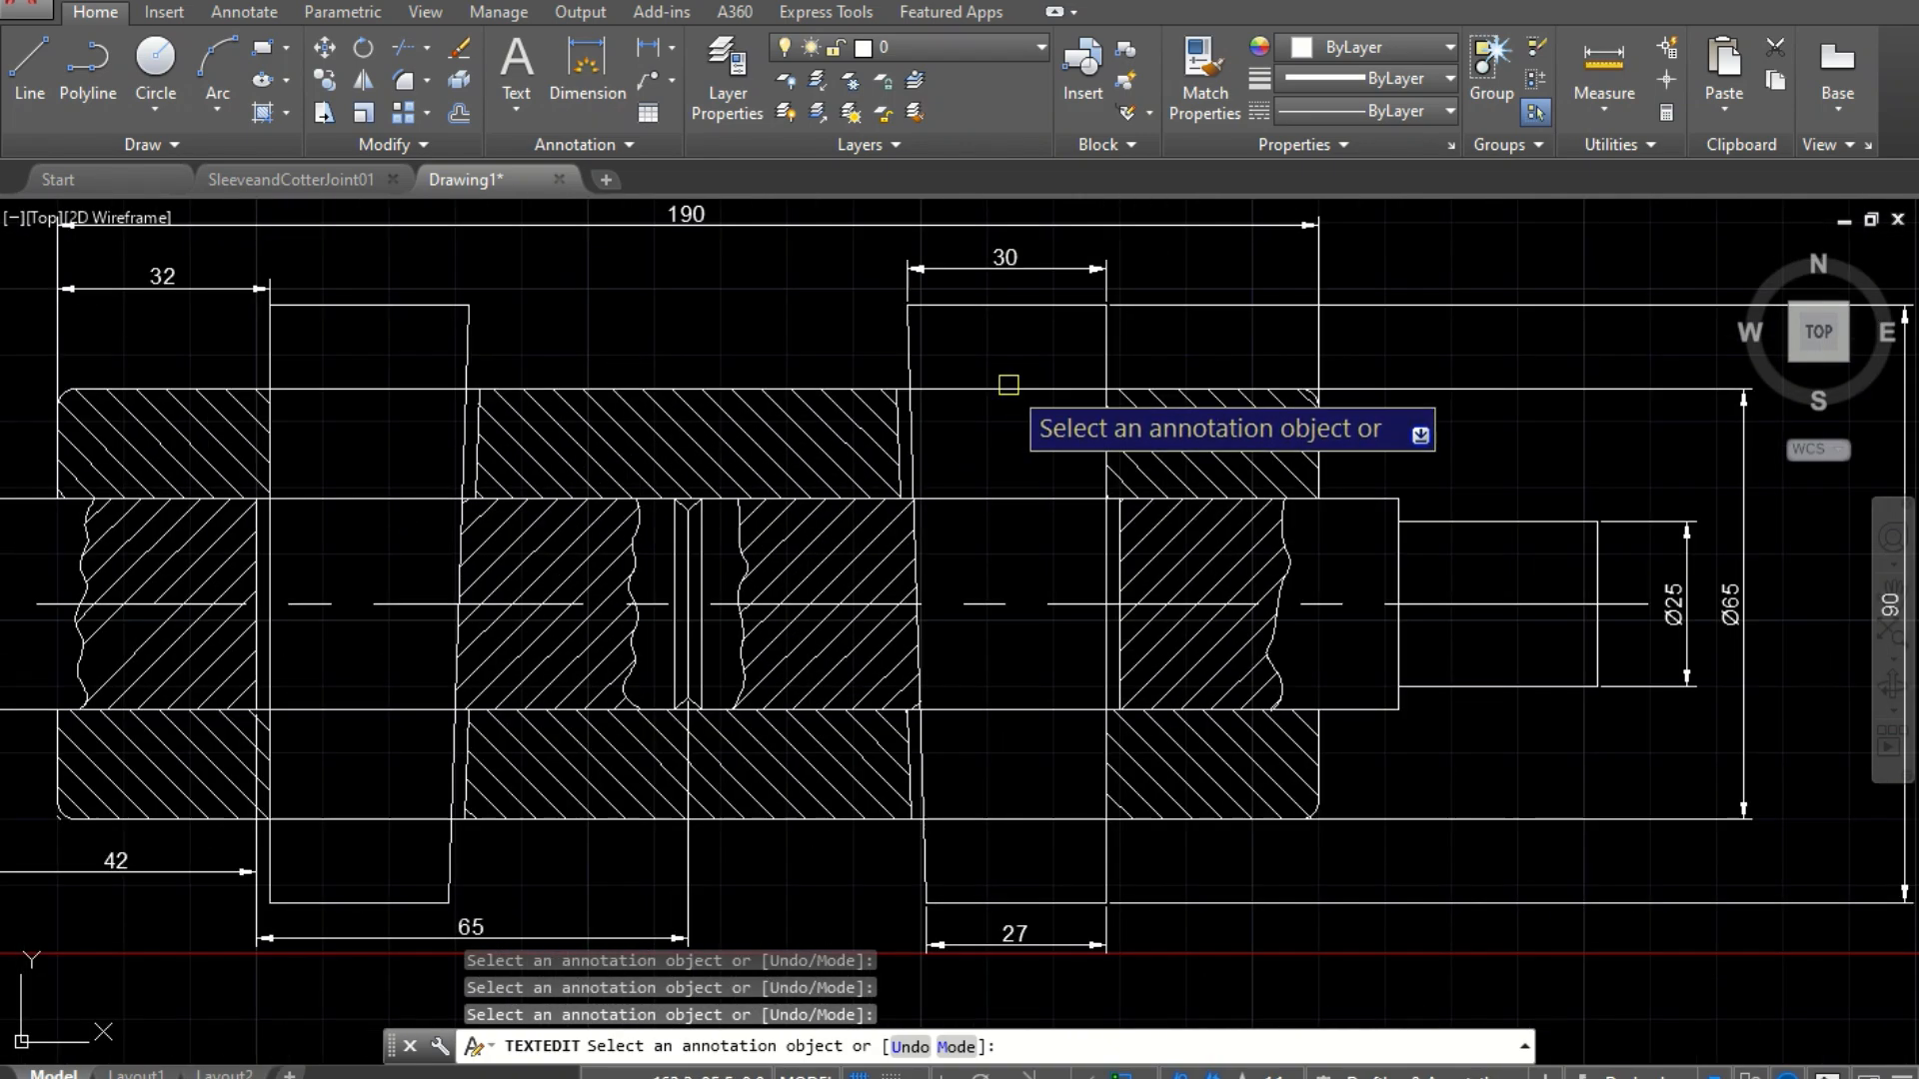
{"action": "scroll", "coordinate": [985, 320], "scroll_direction": "up", "scroll_amount": 3}
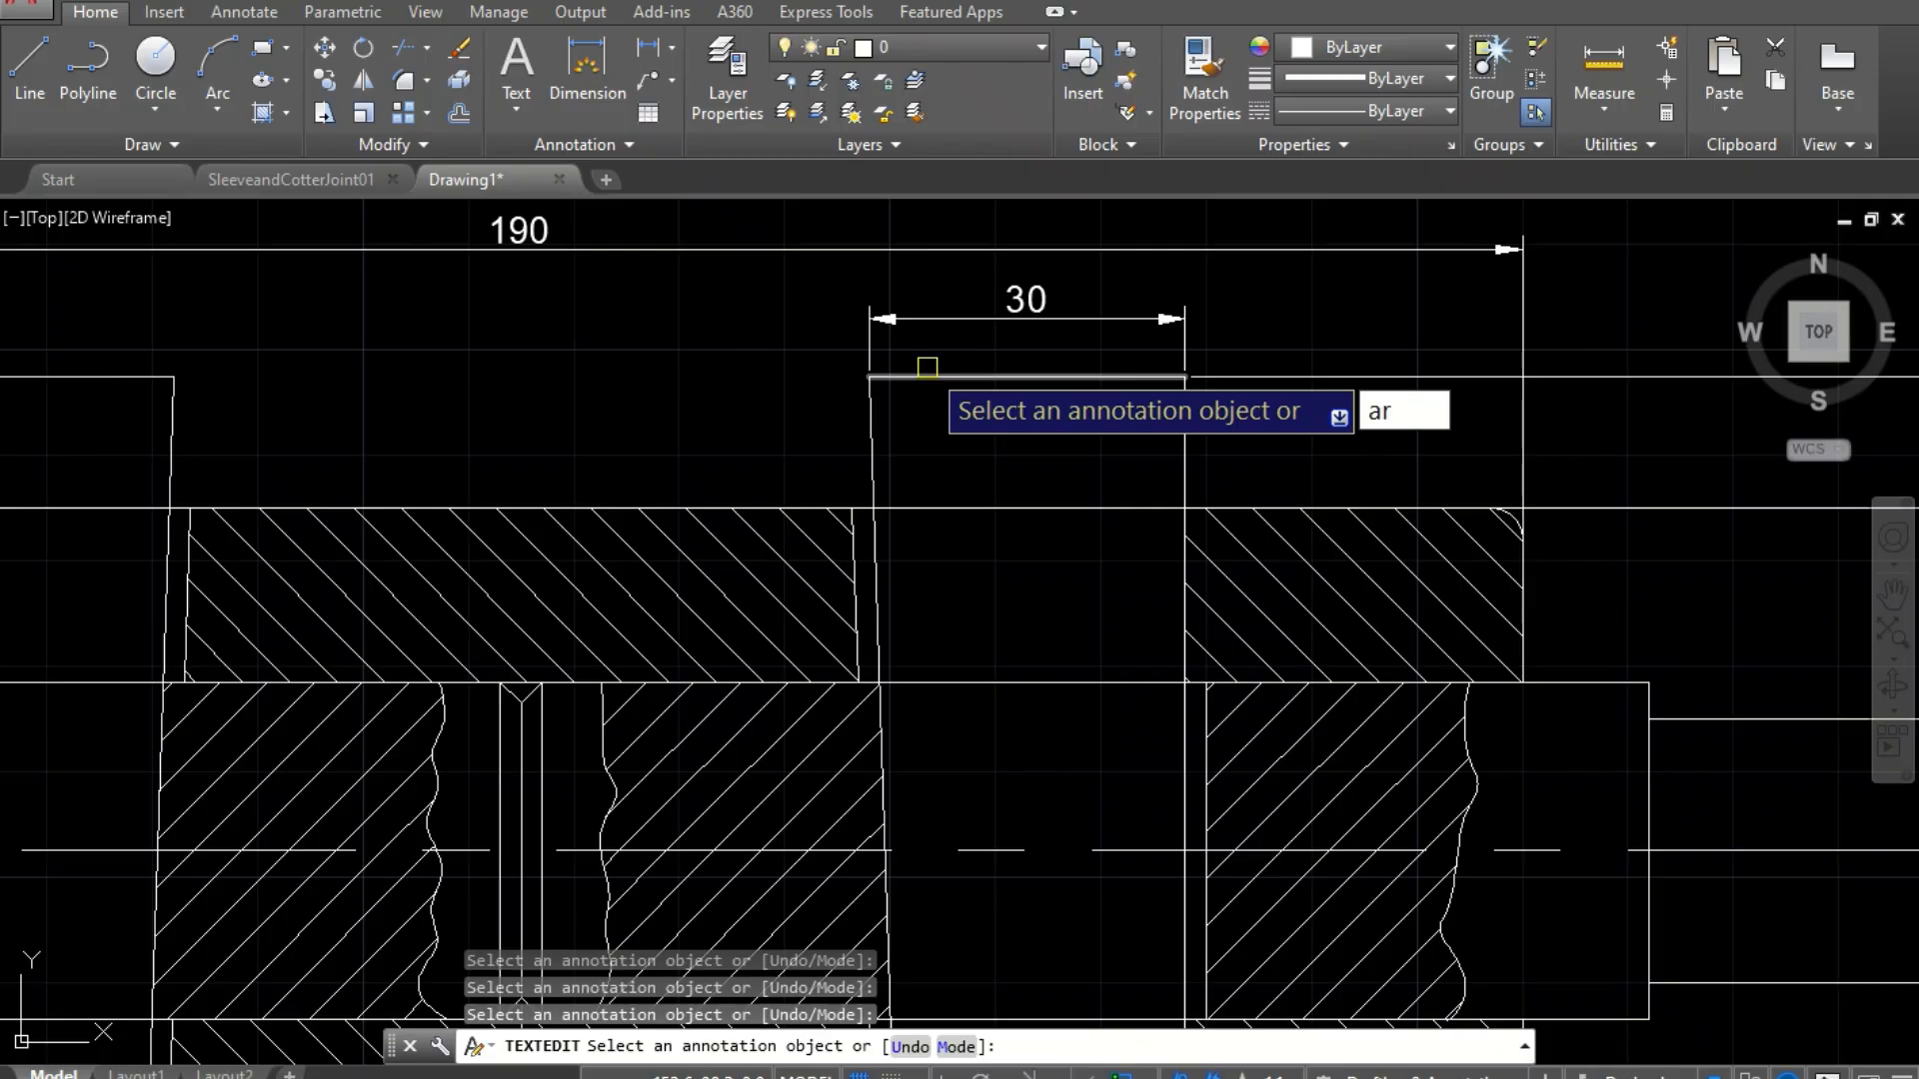
{"action": "key", "text": "Escape"}
{"action": "key", "text": "Escape"}
Step: Try to draw a radius 30 arc across the right cotter's upper end, starting at its left corner and ending at its right corner
{"action": "type", "text": "A"}
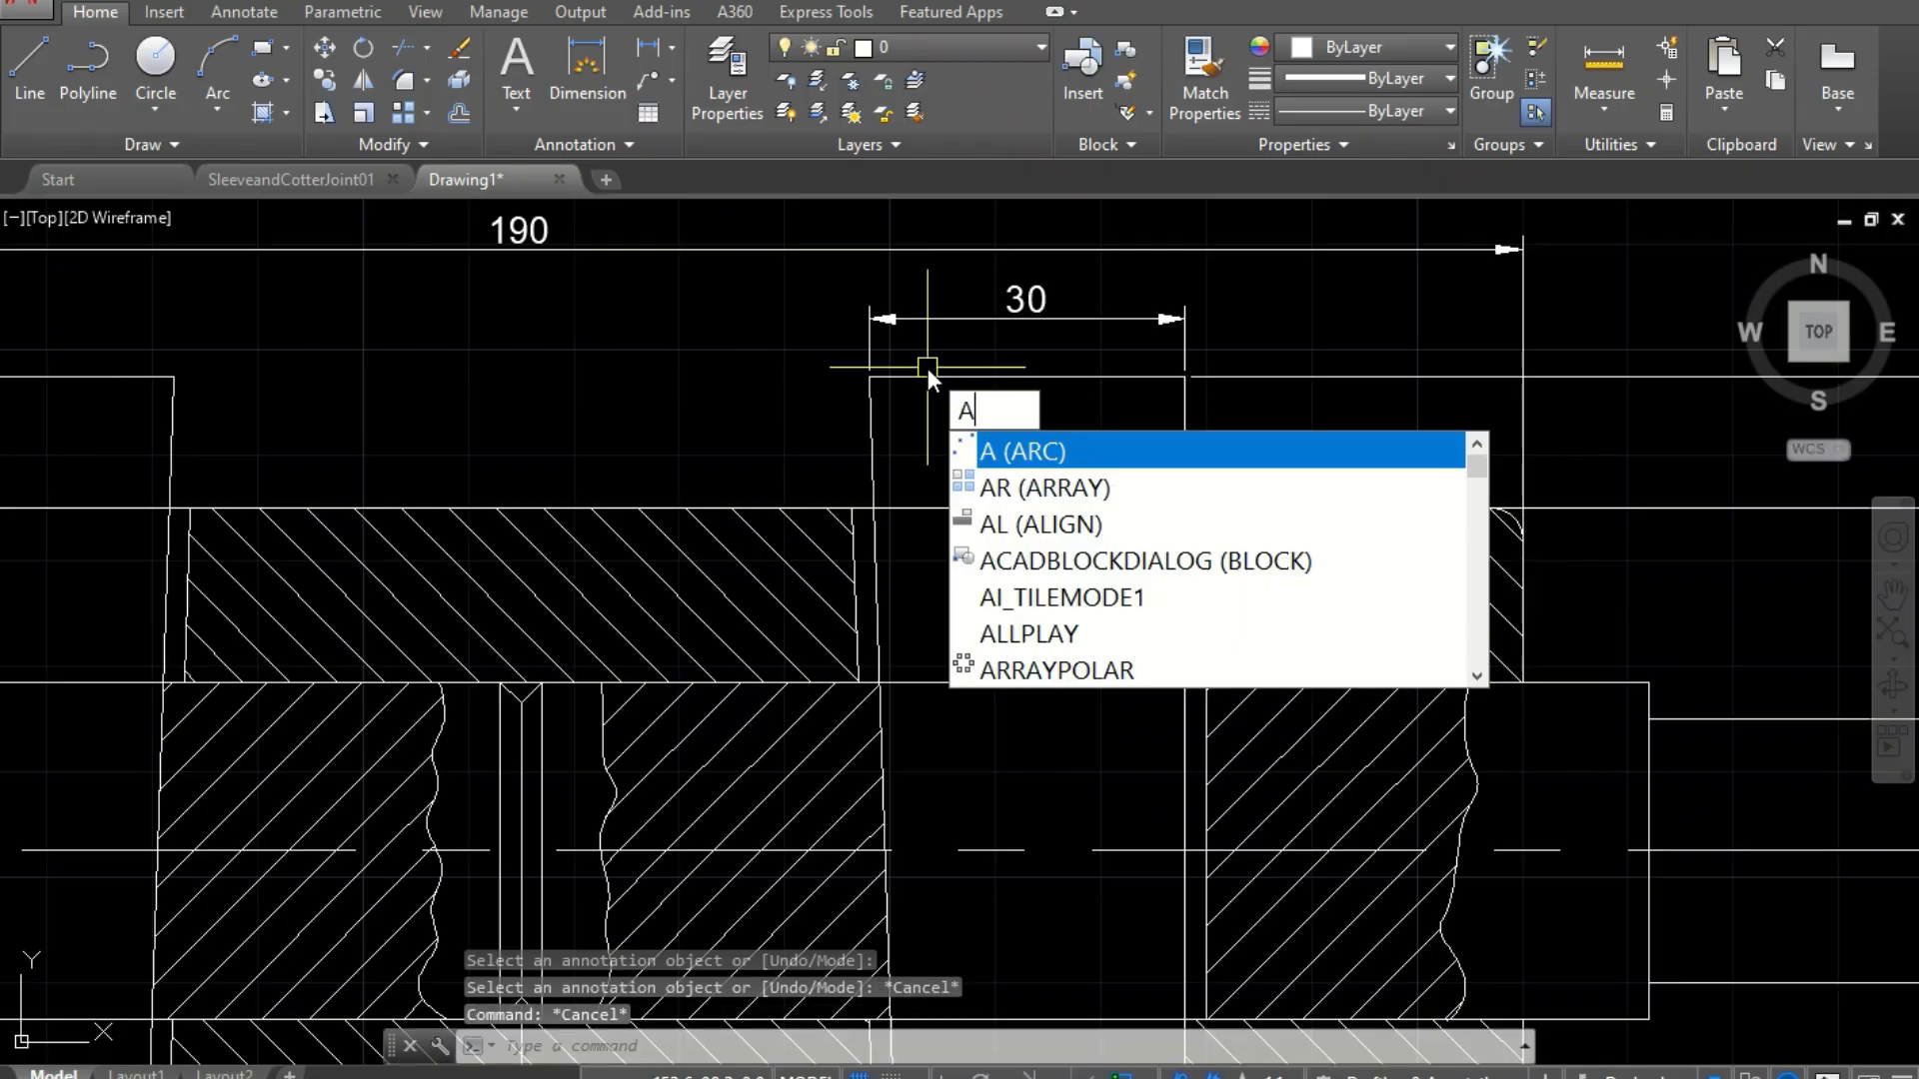
{"action": "key", "text": "Return"}
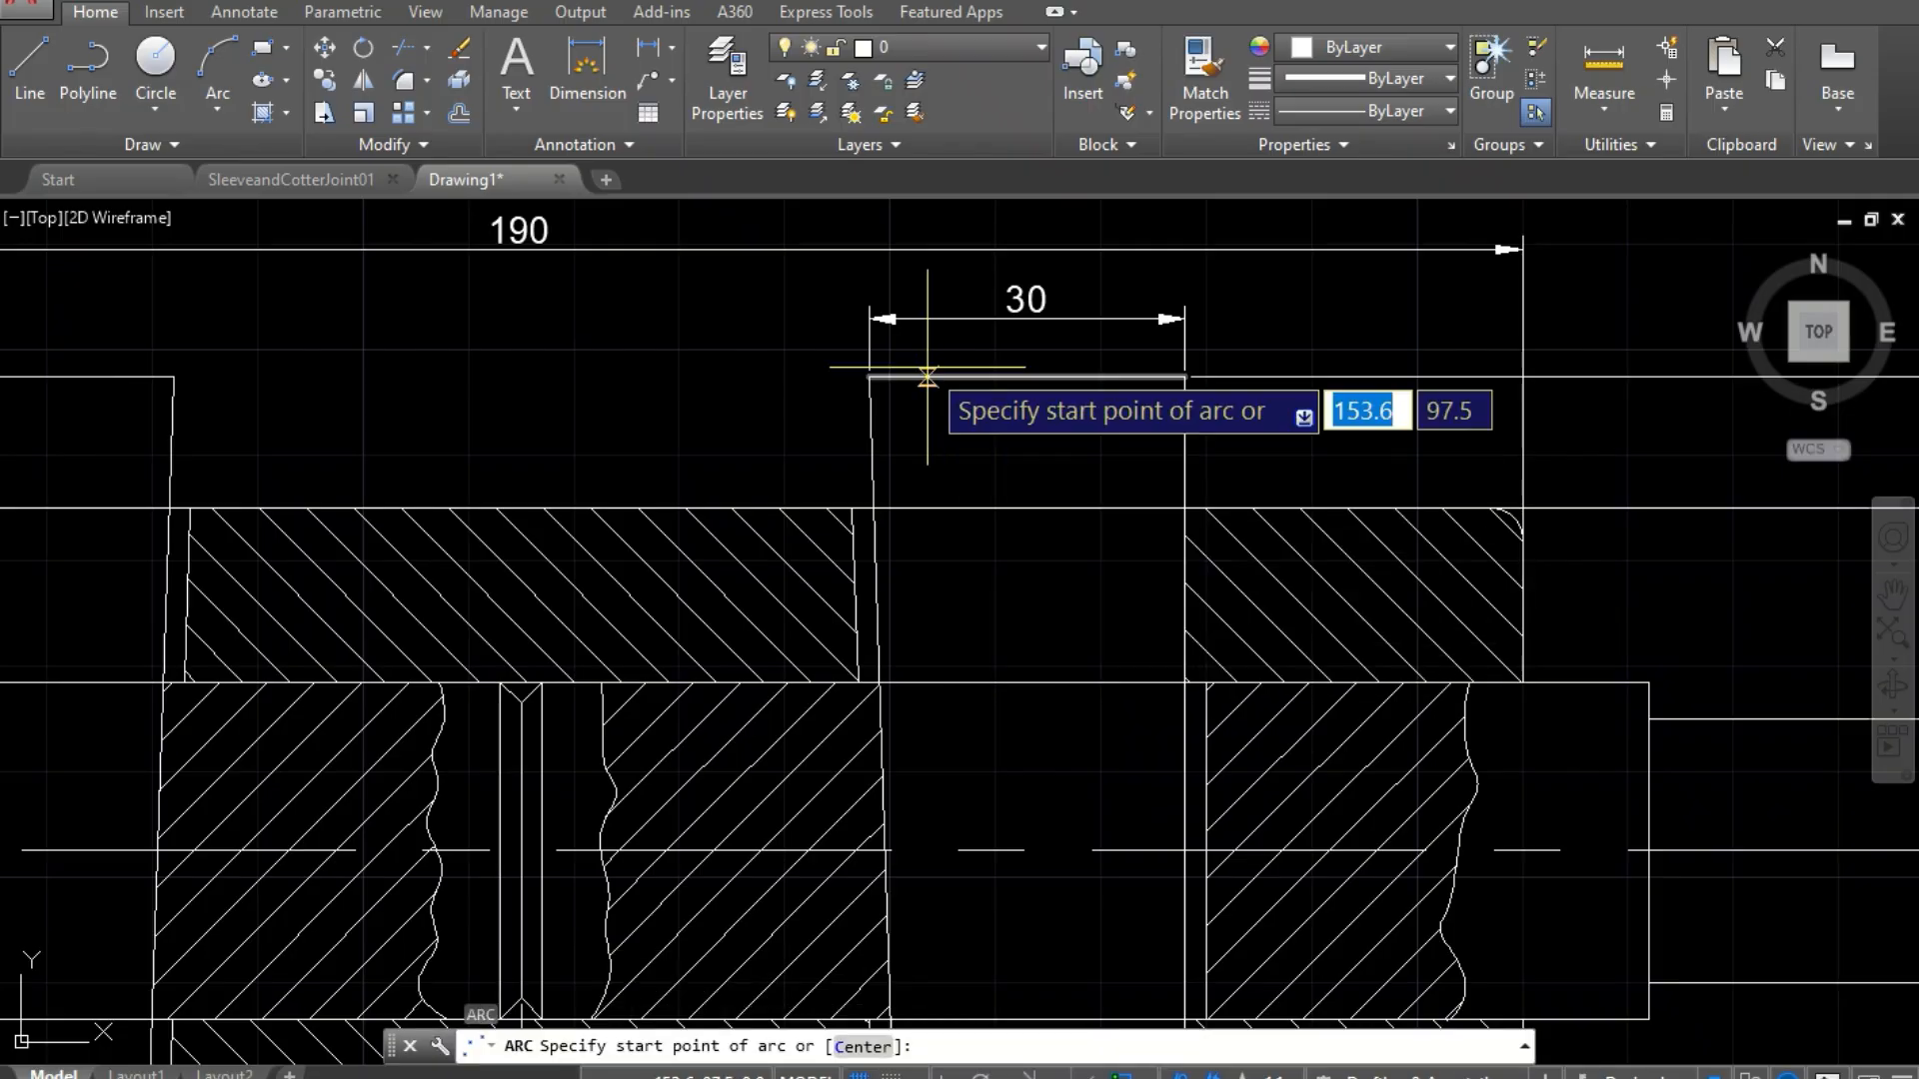
{"action": "left_click", "coordinate": [868, 375]}
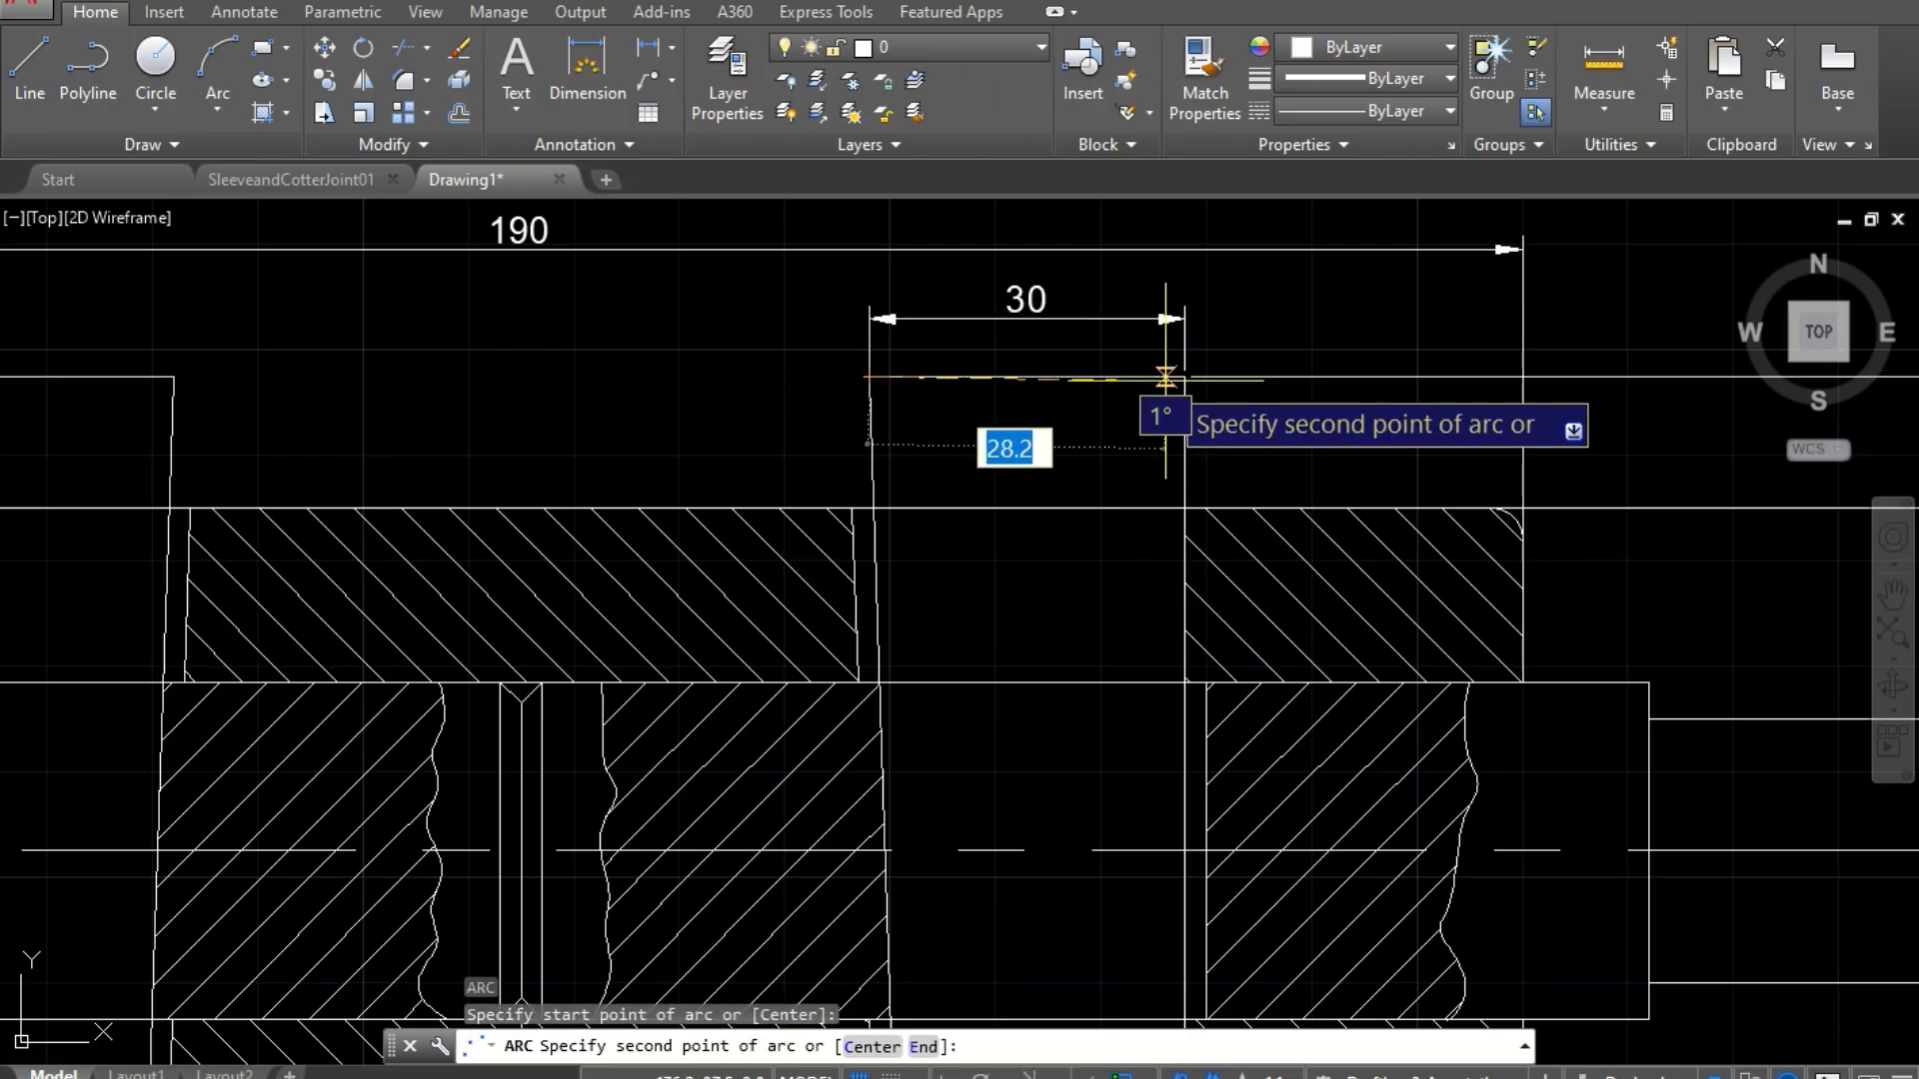
{"action": "type", "text": "e"}
{"action": "key", "text": "Return"}
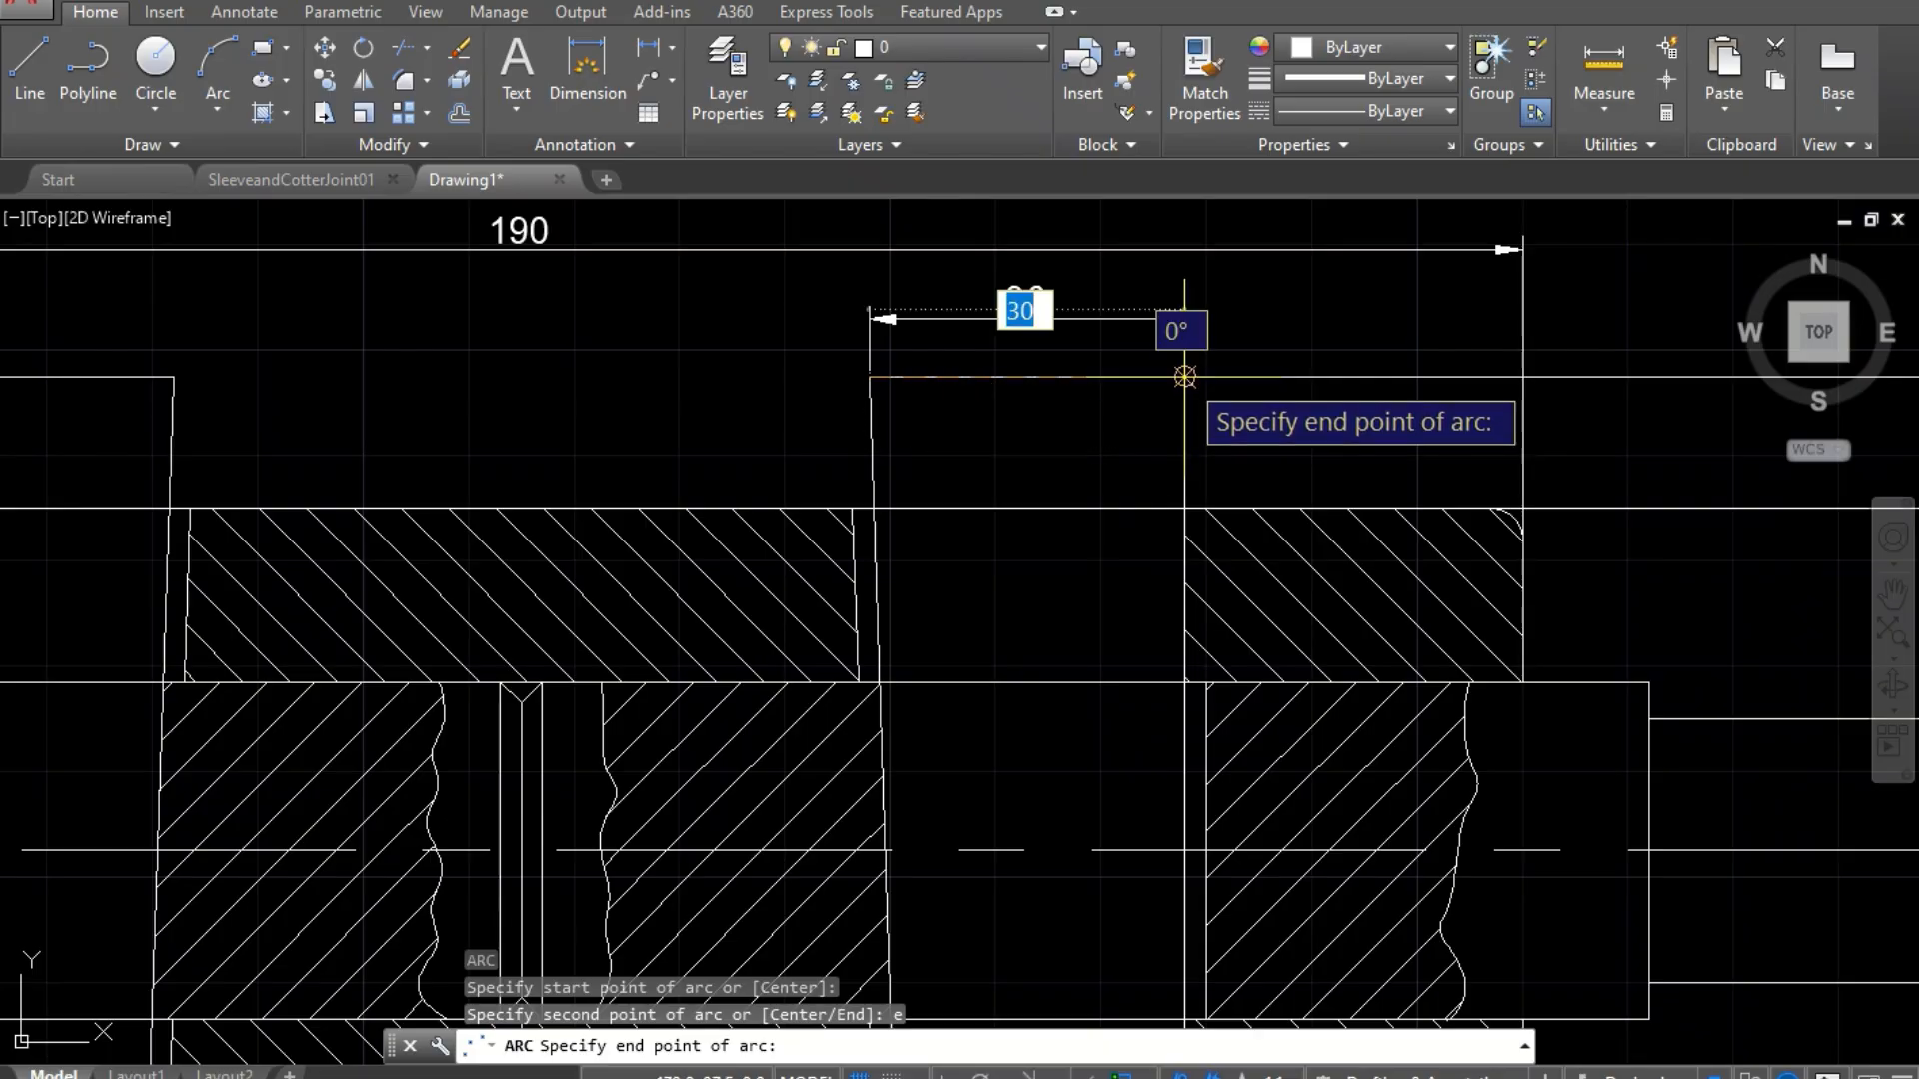
{"action": "left_click", "coordinate": [1184, 376]}
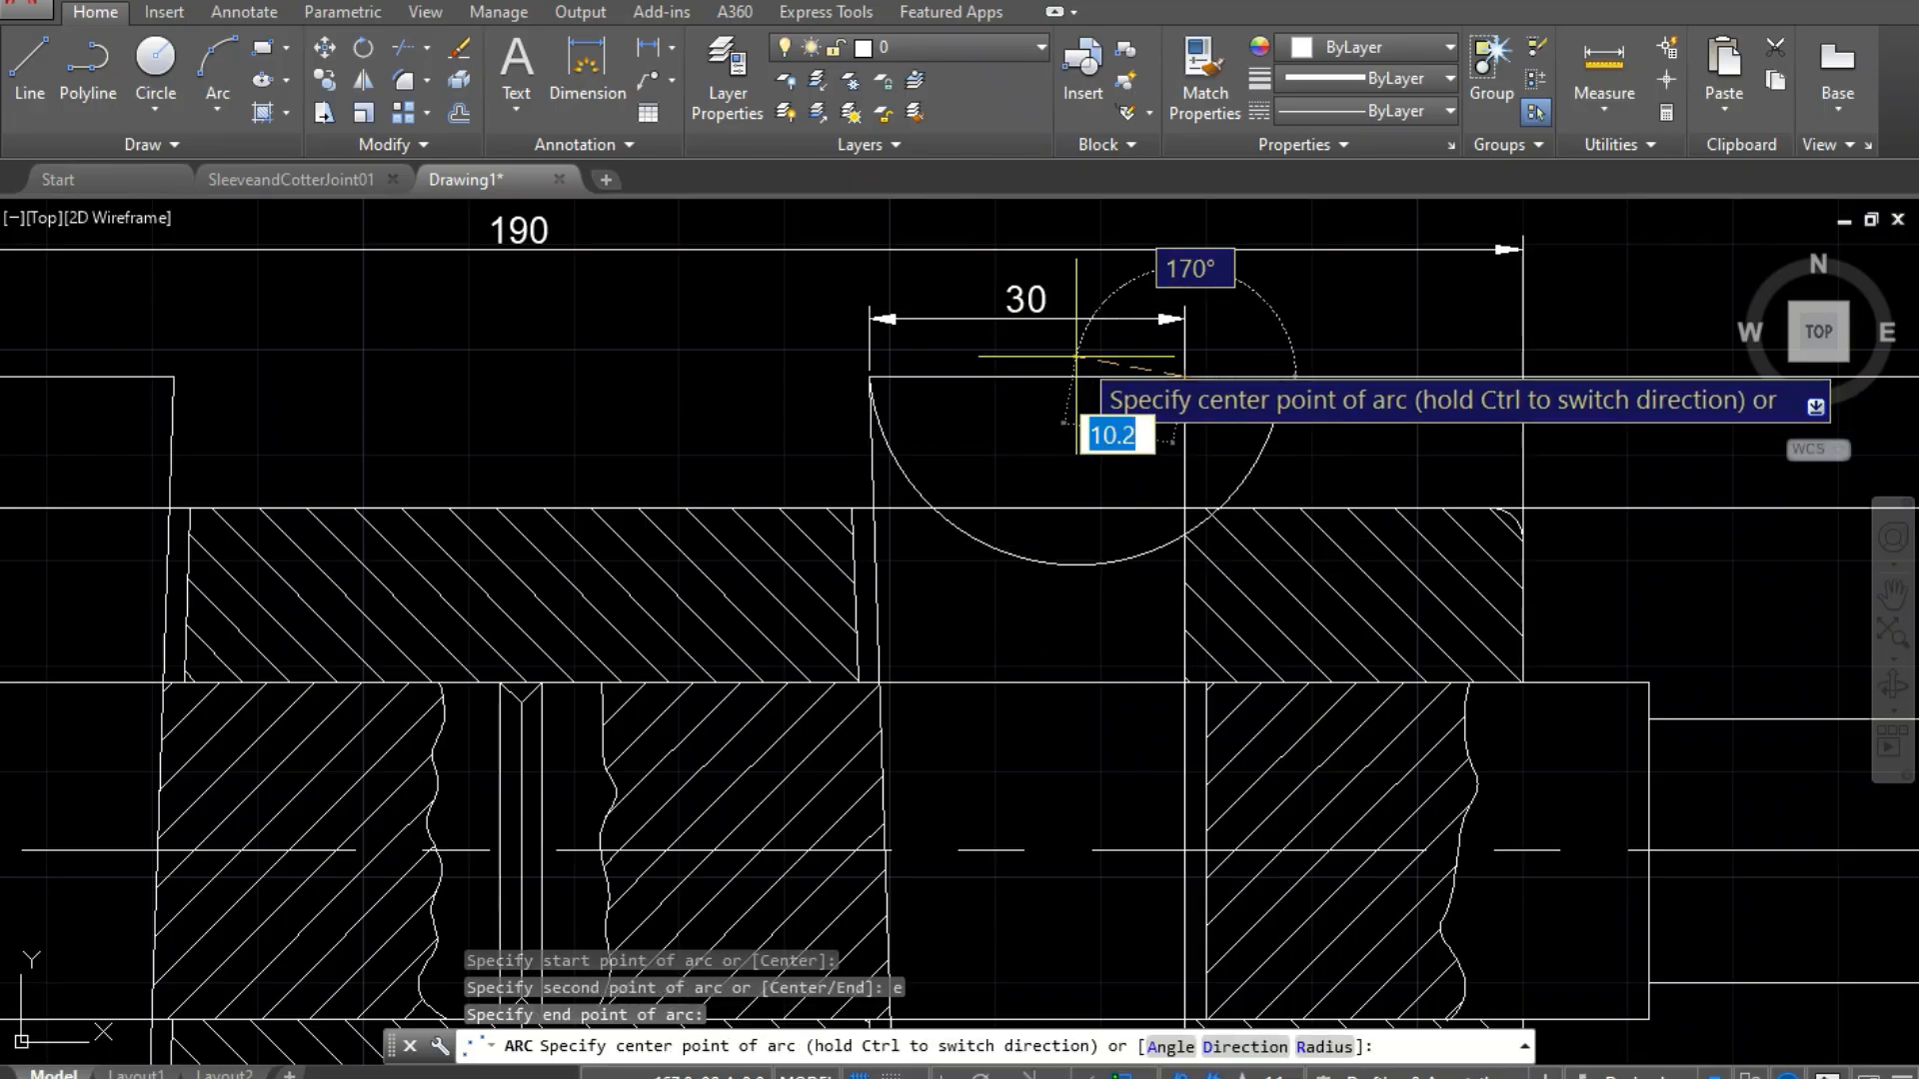
{"action": "type", "text": "r"}
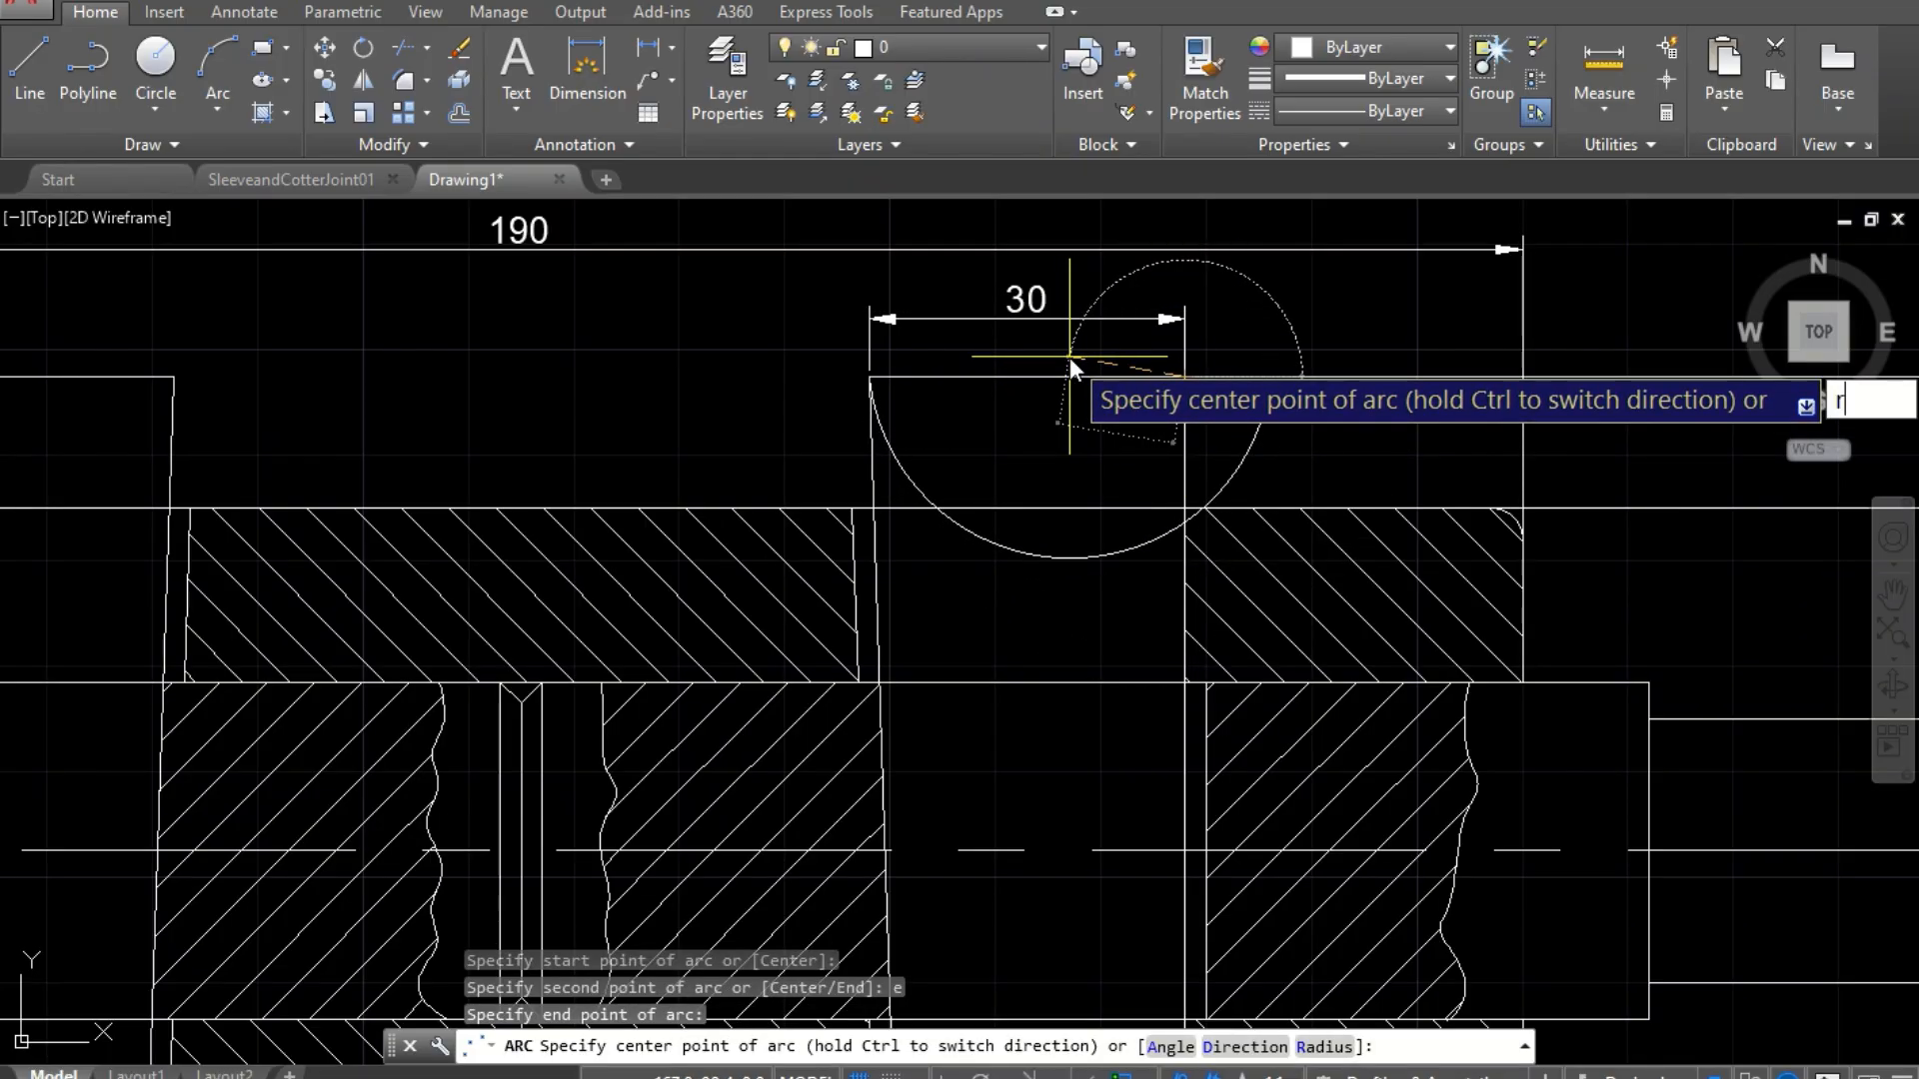
{"action": "key", "text": "Return"}
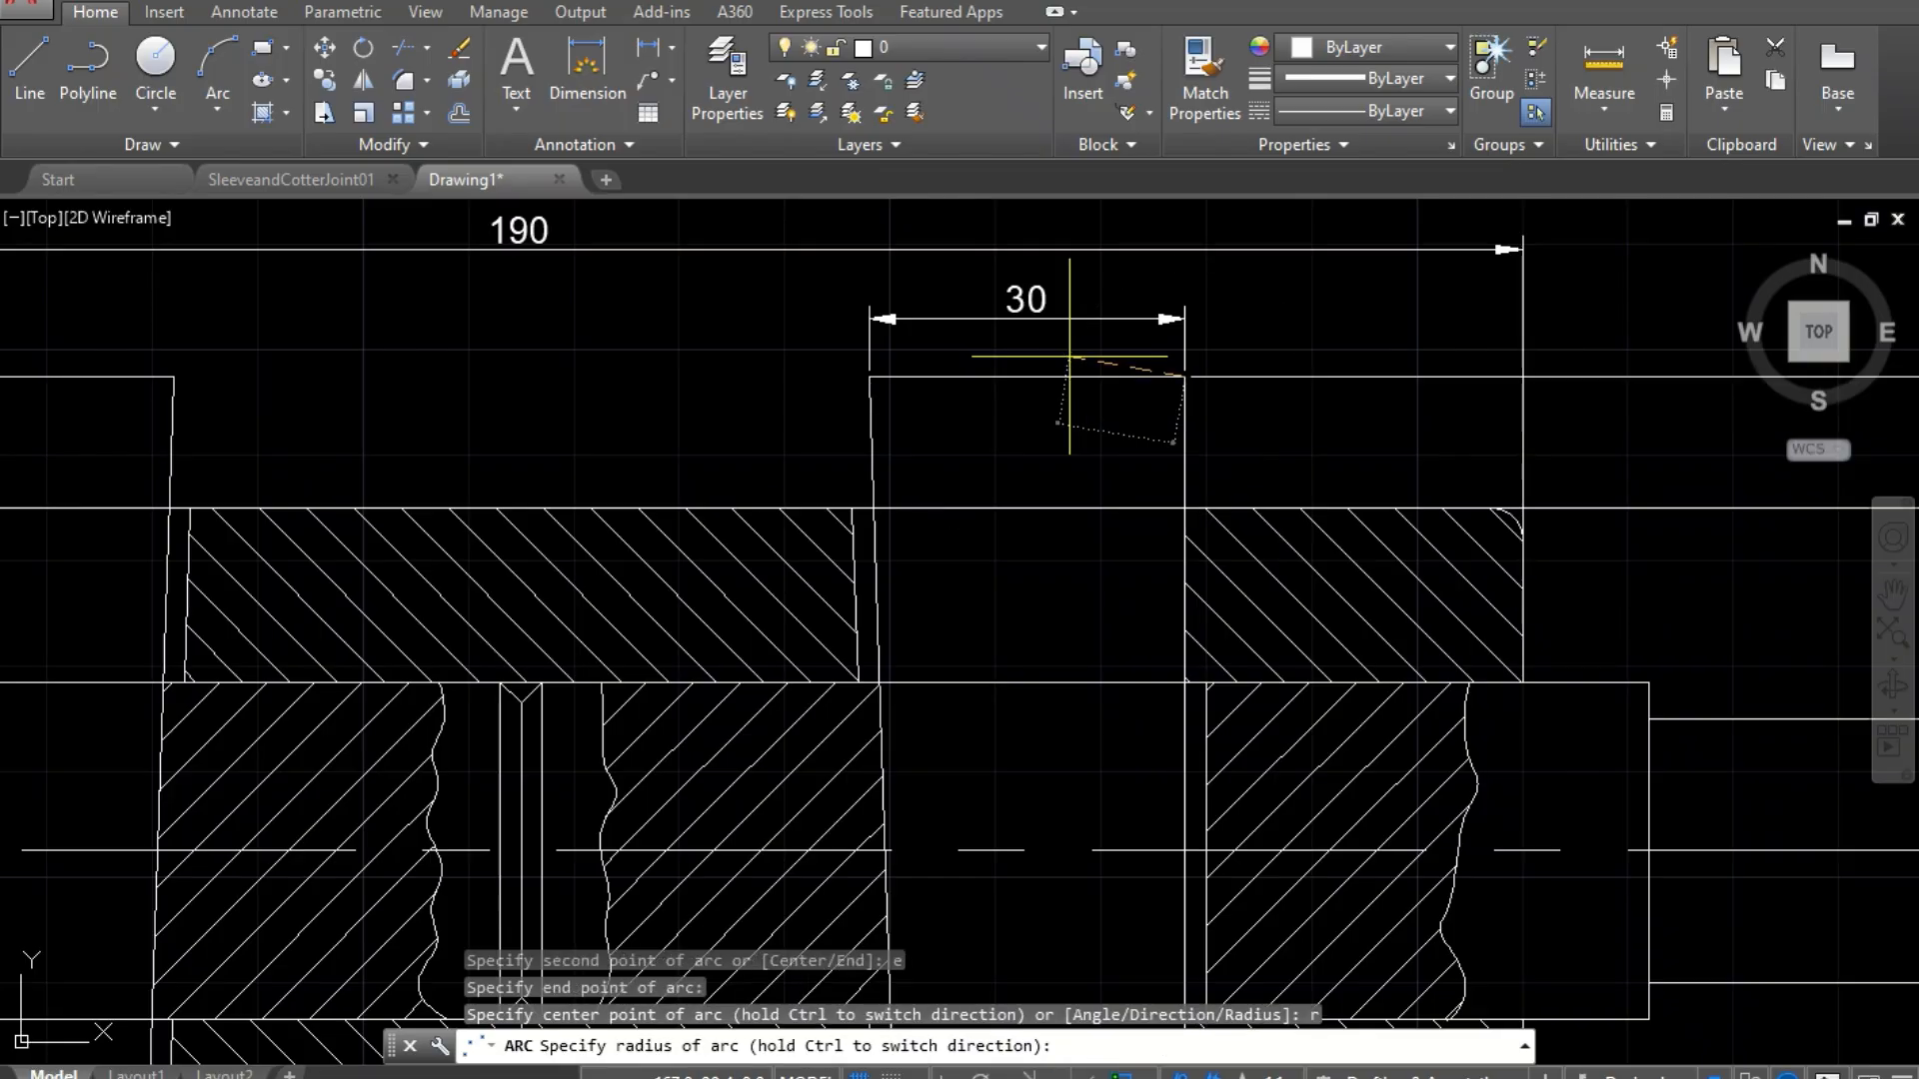
{"action": "type", "text": "30"}
{"action": "key", "text": "Return"}
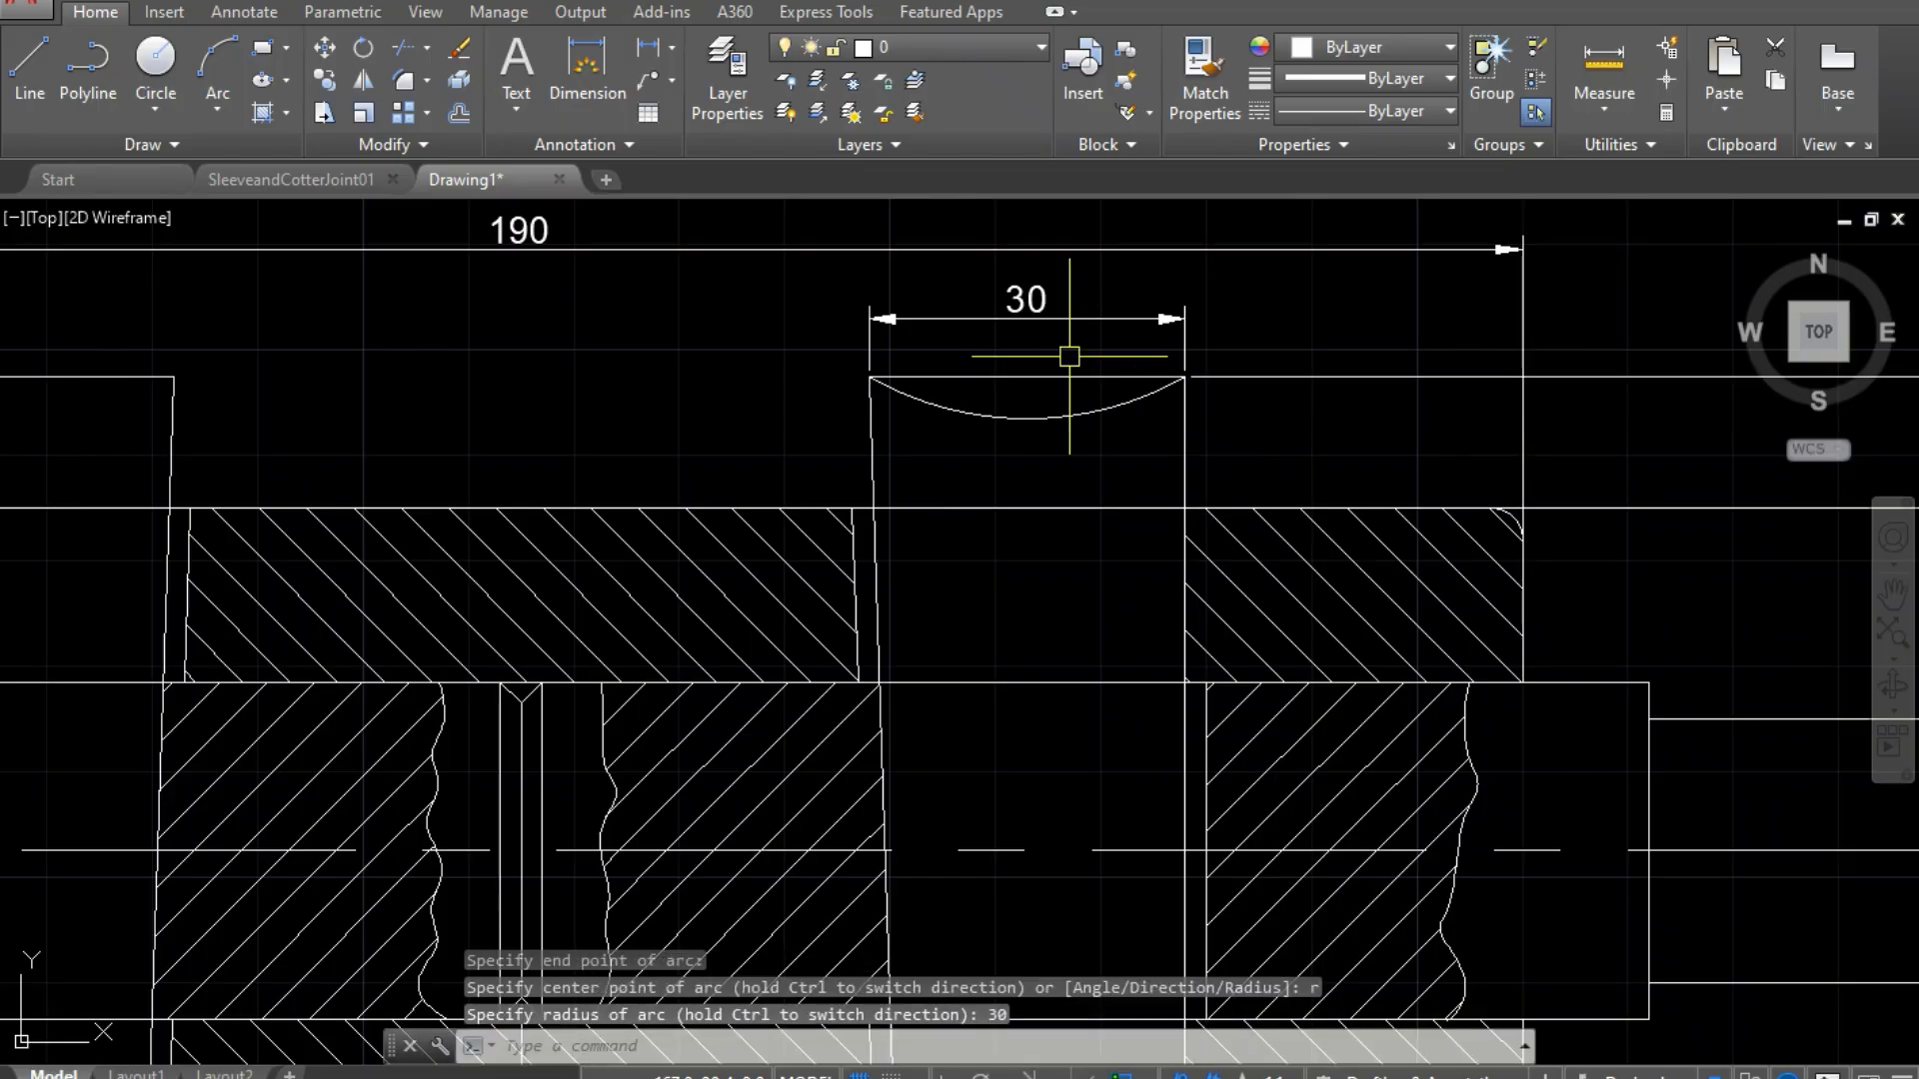
{"action": "key", "text": "ctrl+z"}
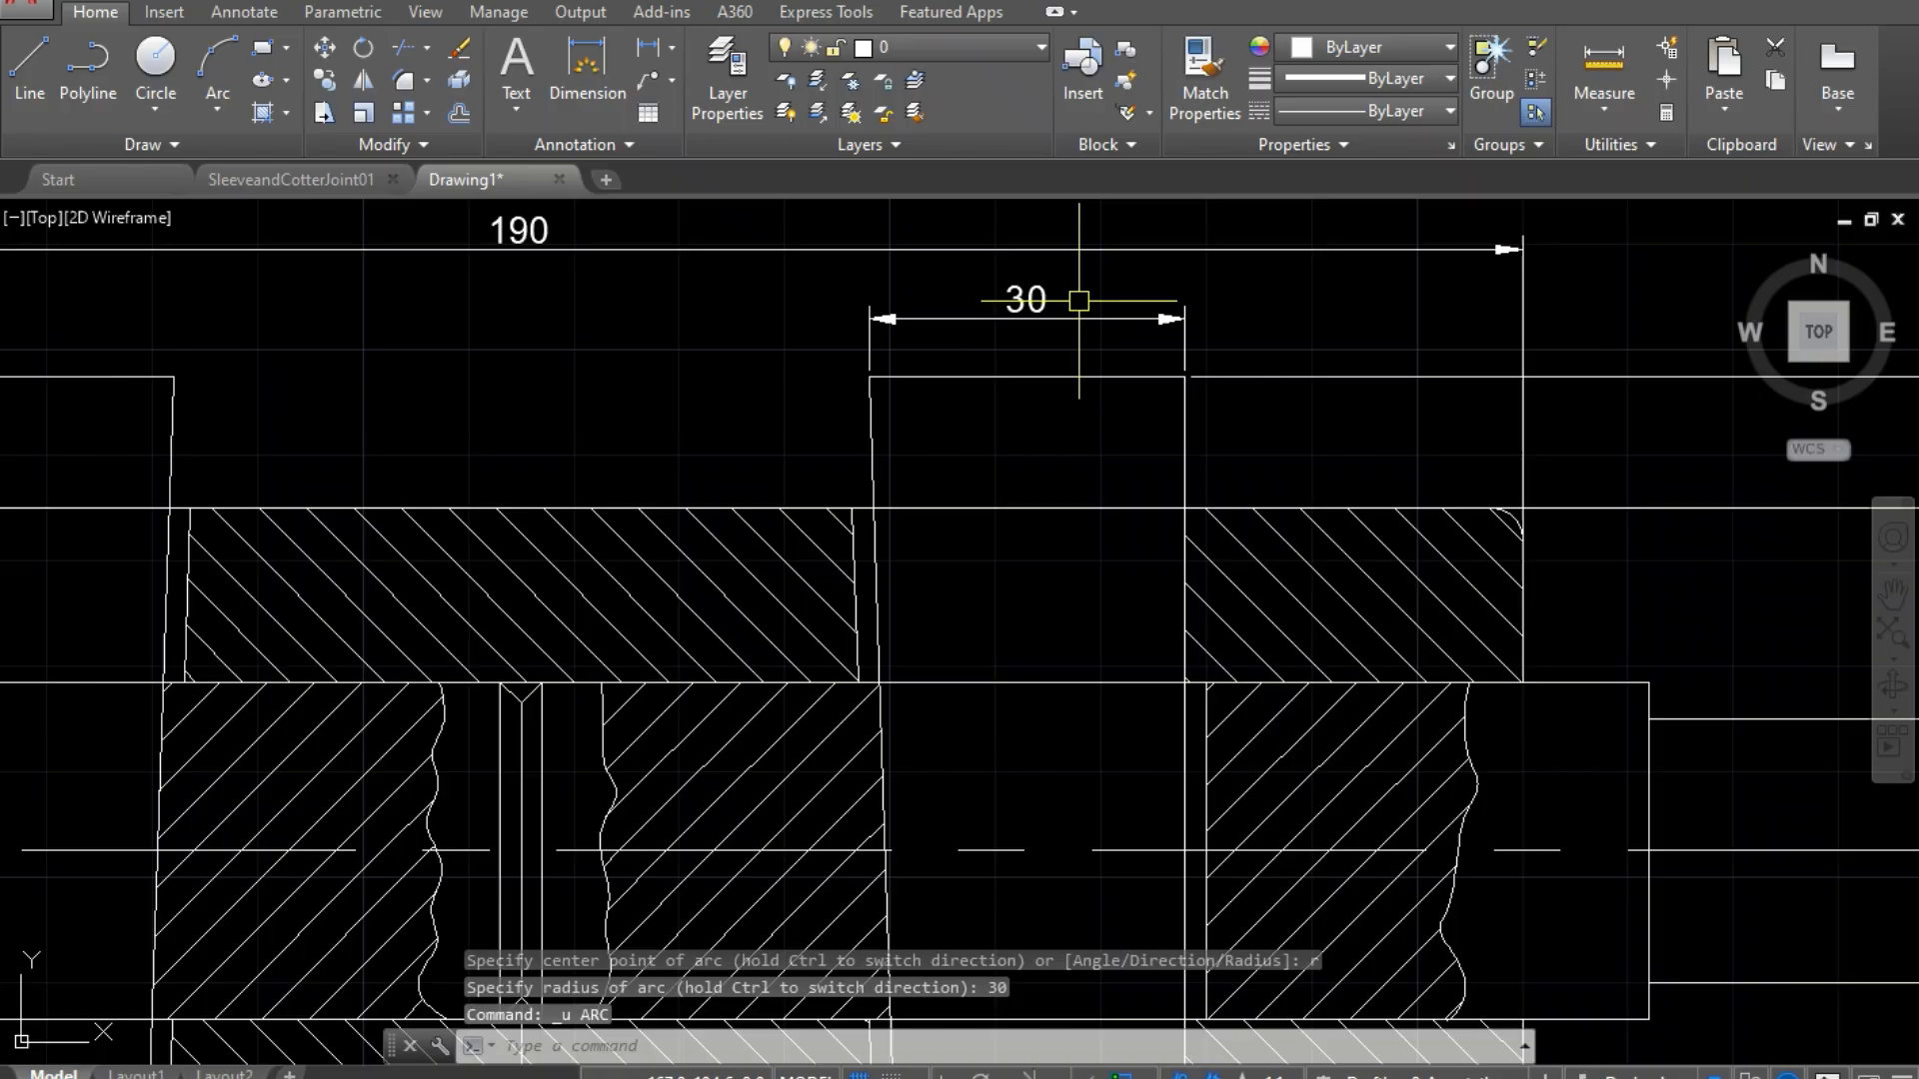
{"action": "type", "text": "ar"}
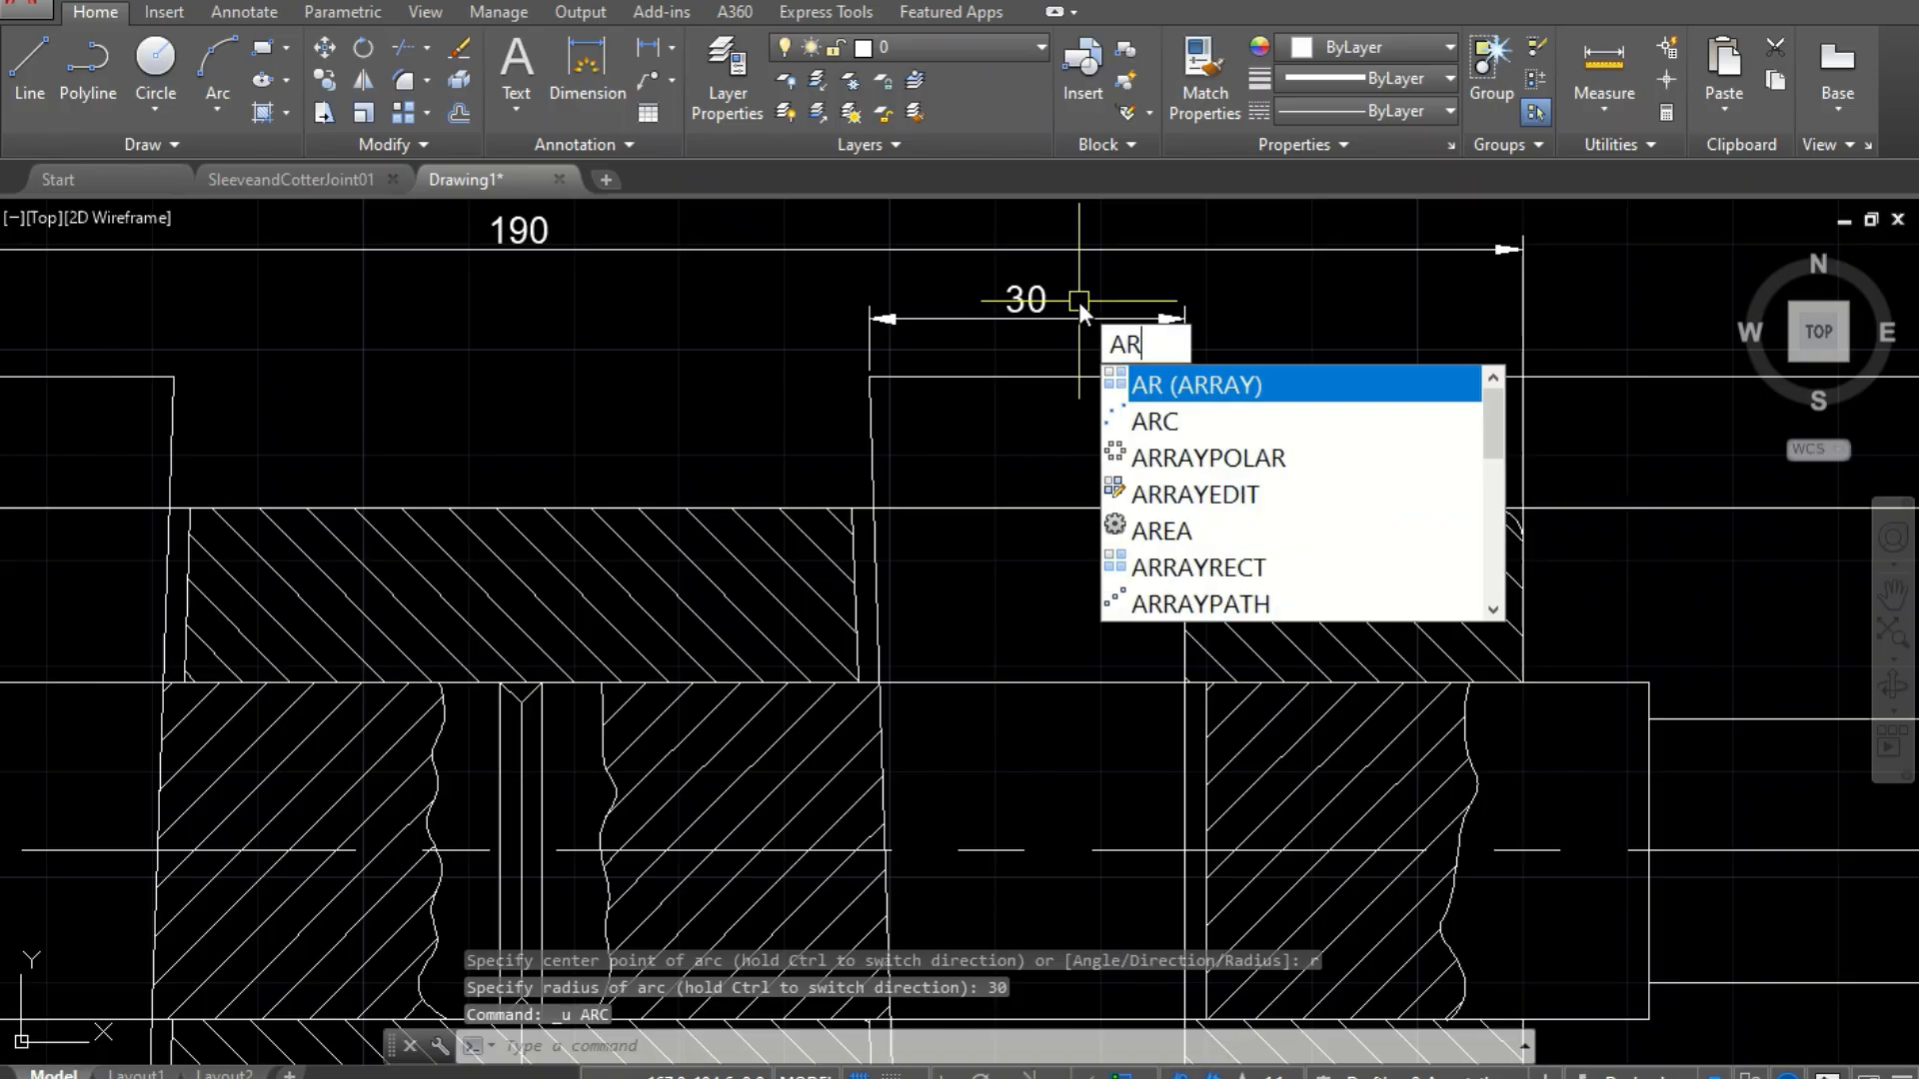
{"action": "key", "text": "Down"}
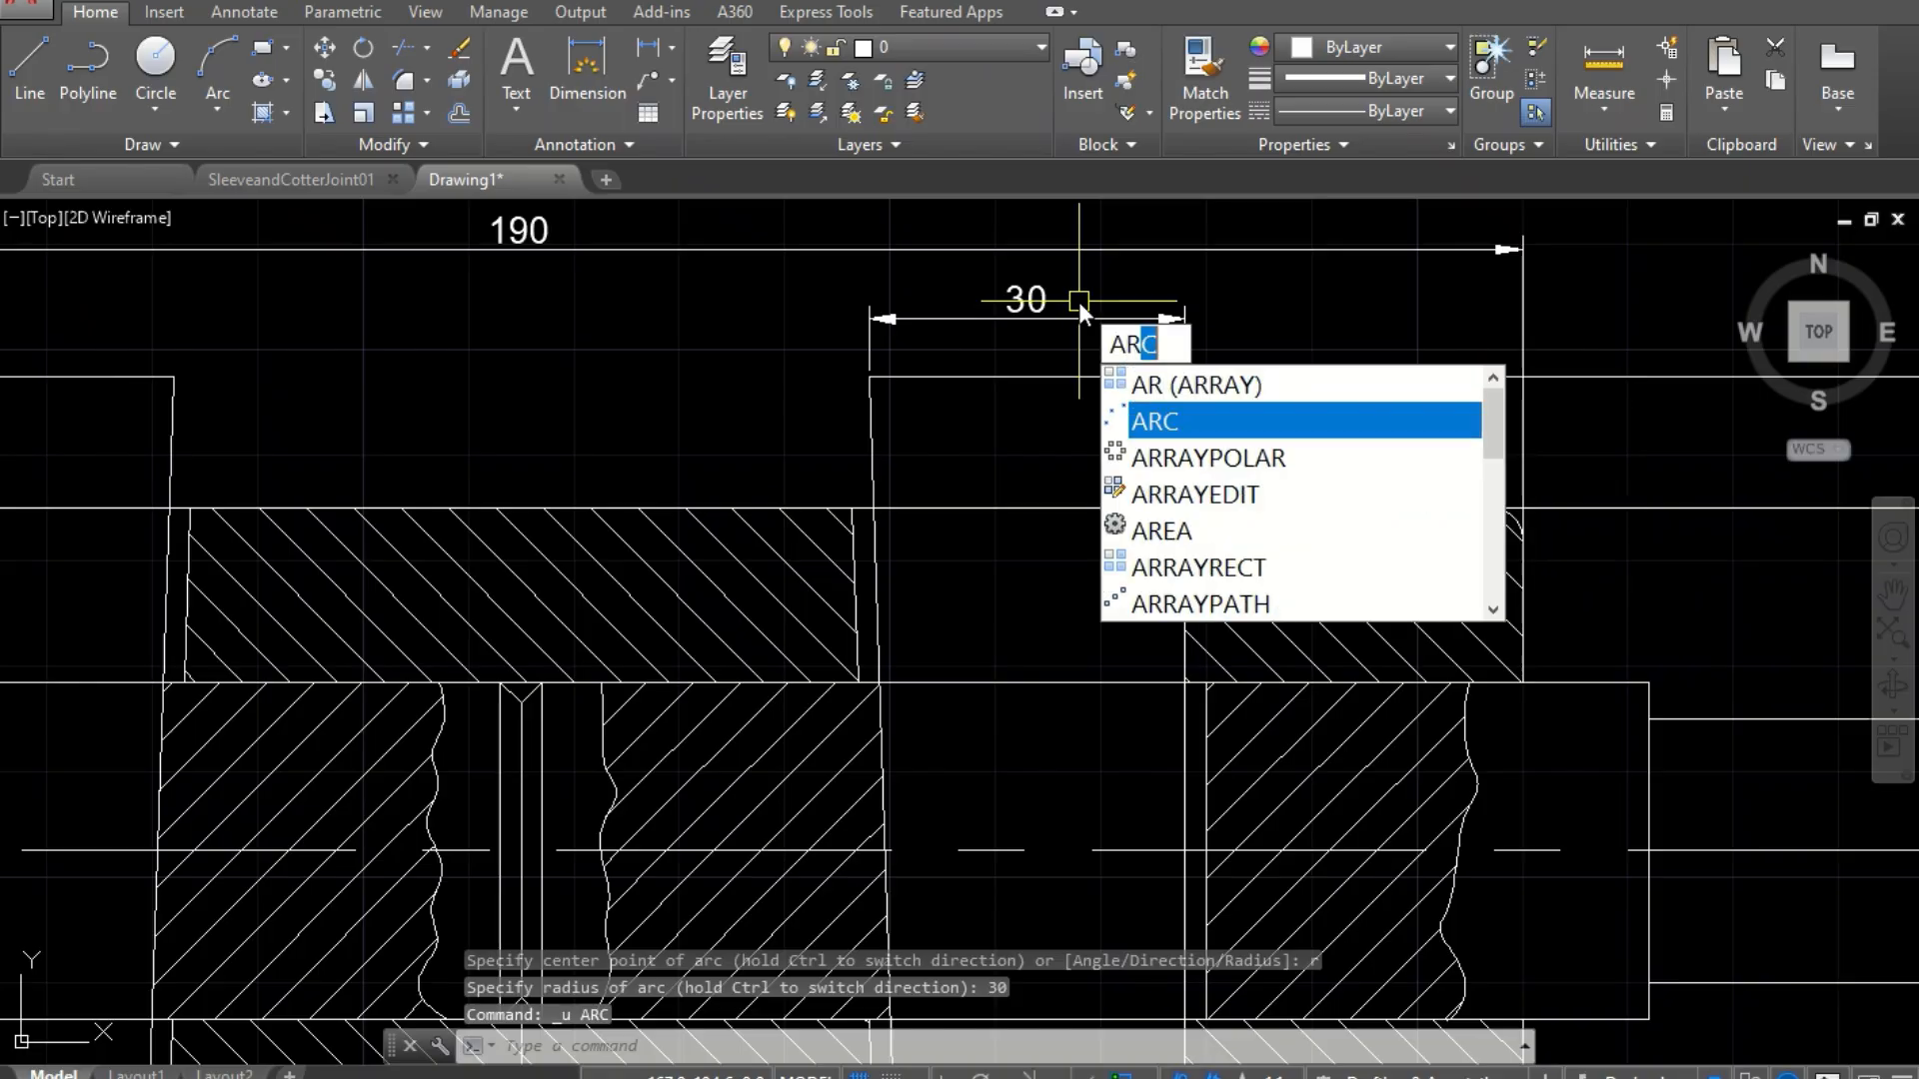
{"action": "key", "text": "Return"}
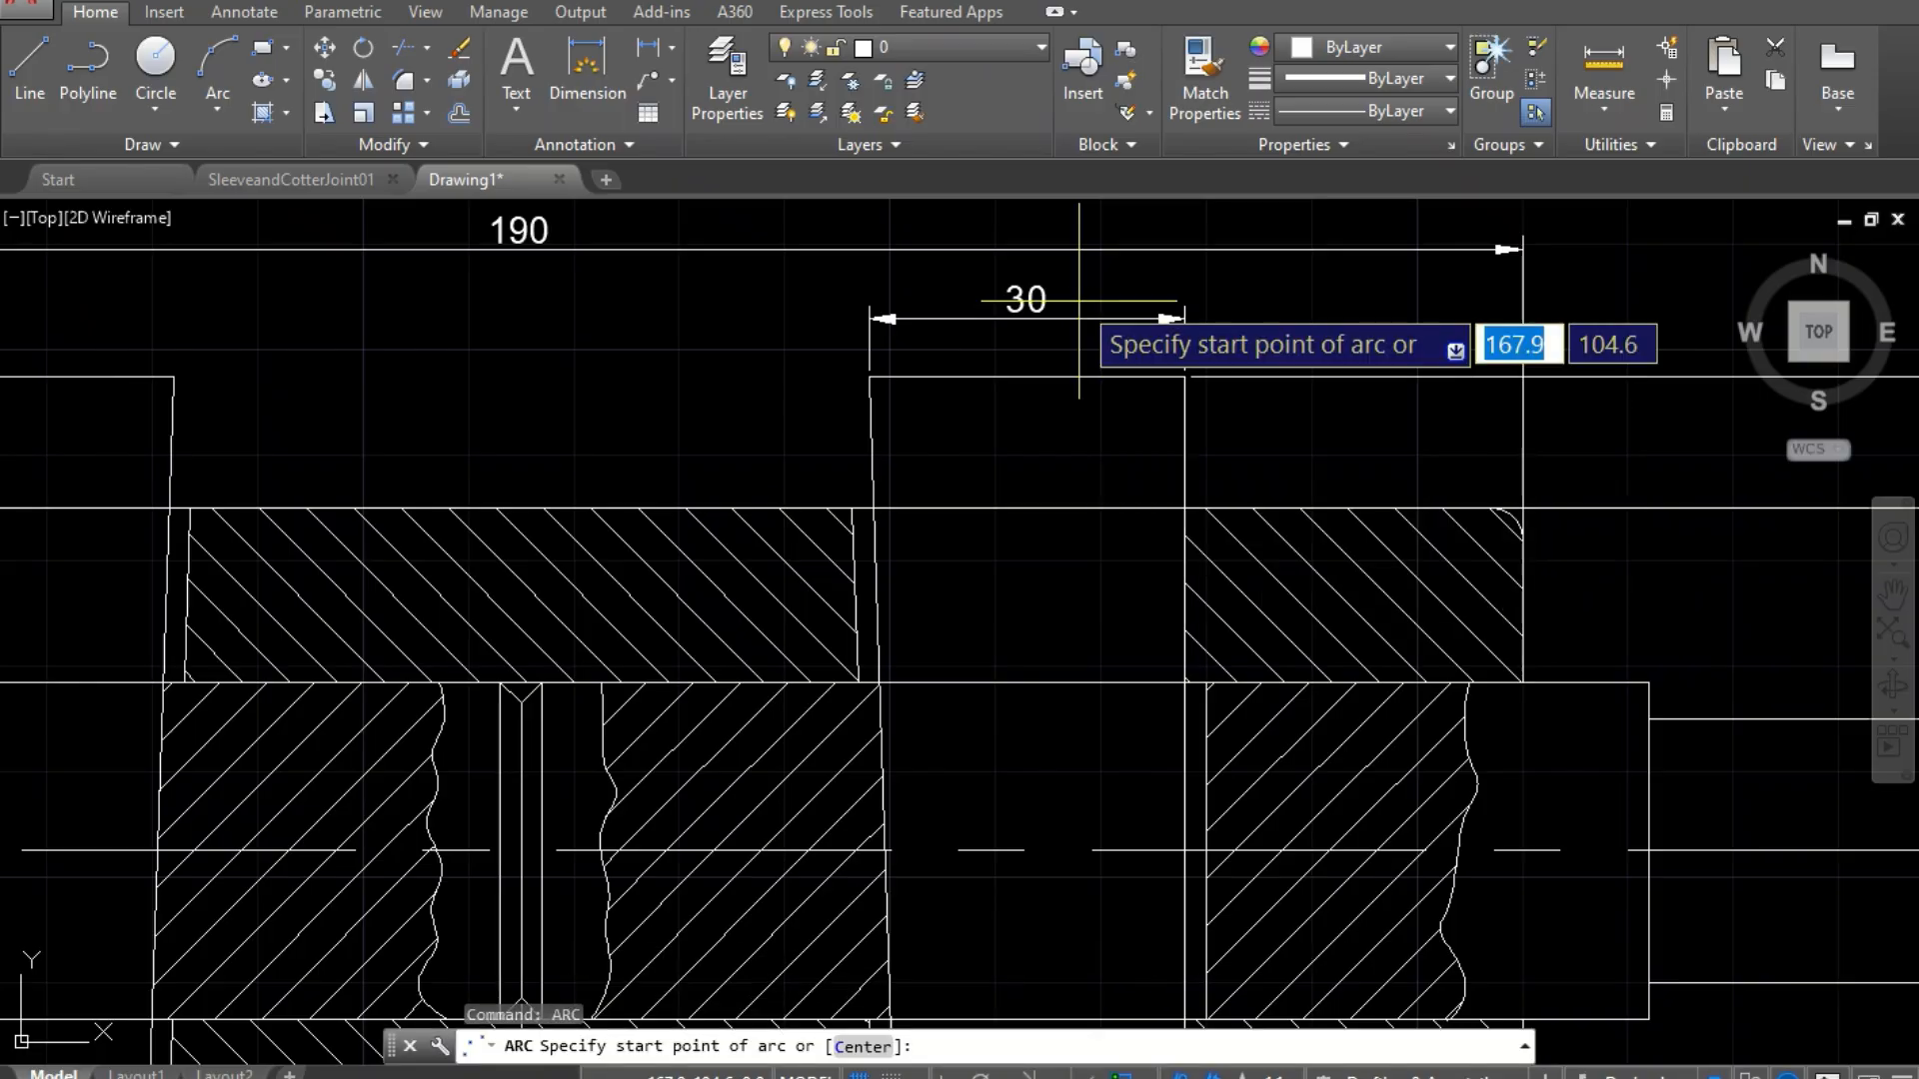
{"action": "left_click", "coordinate": [1185, 375]}
{"action": "left_click", "coordinate": [869, 376]}
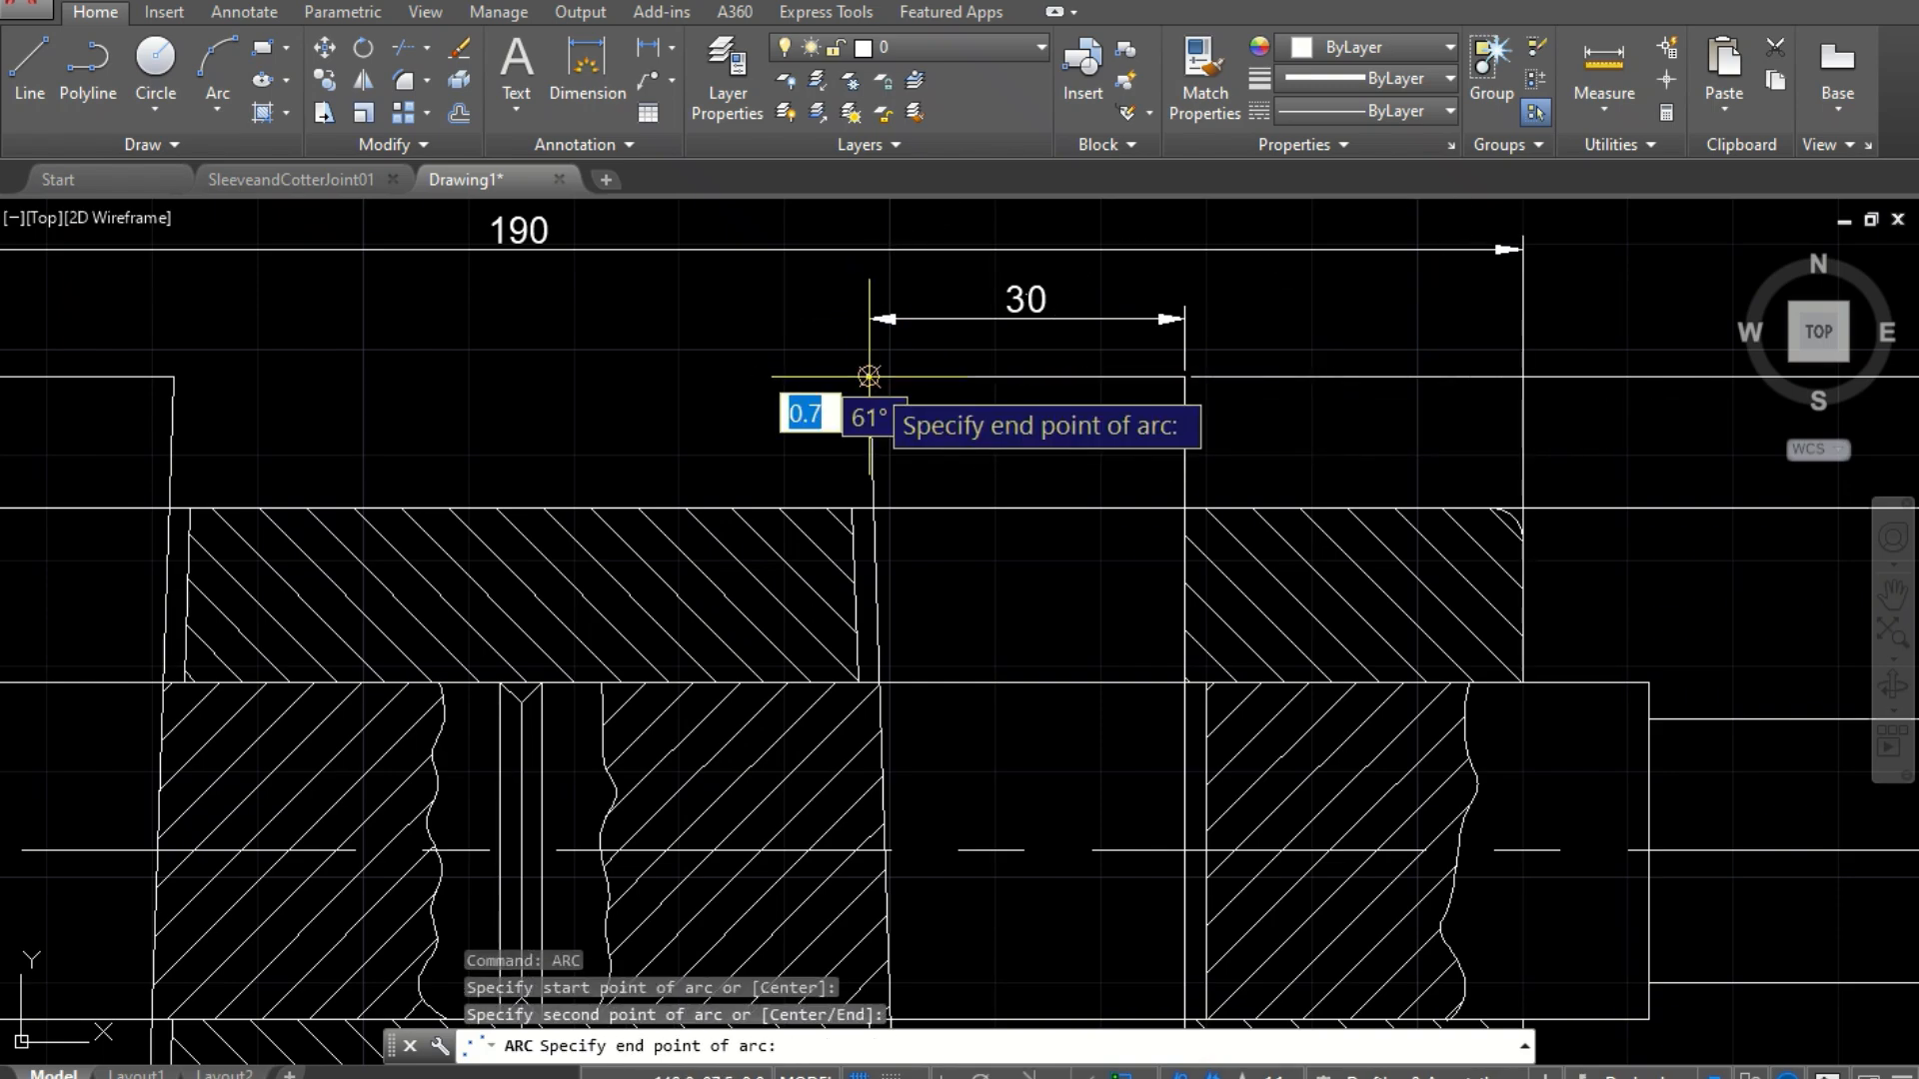
{"action": "key", "text": "Escape"}
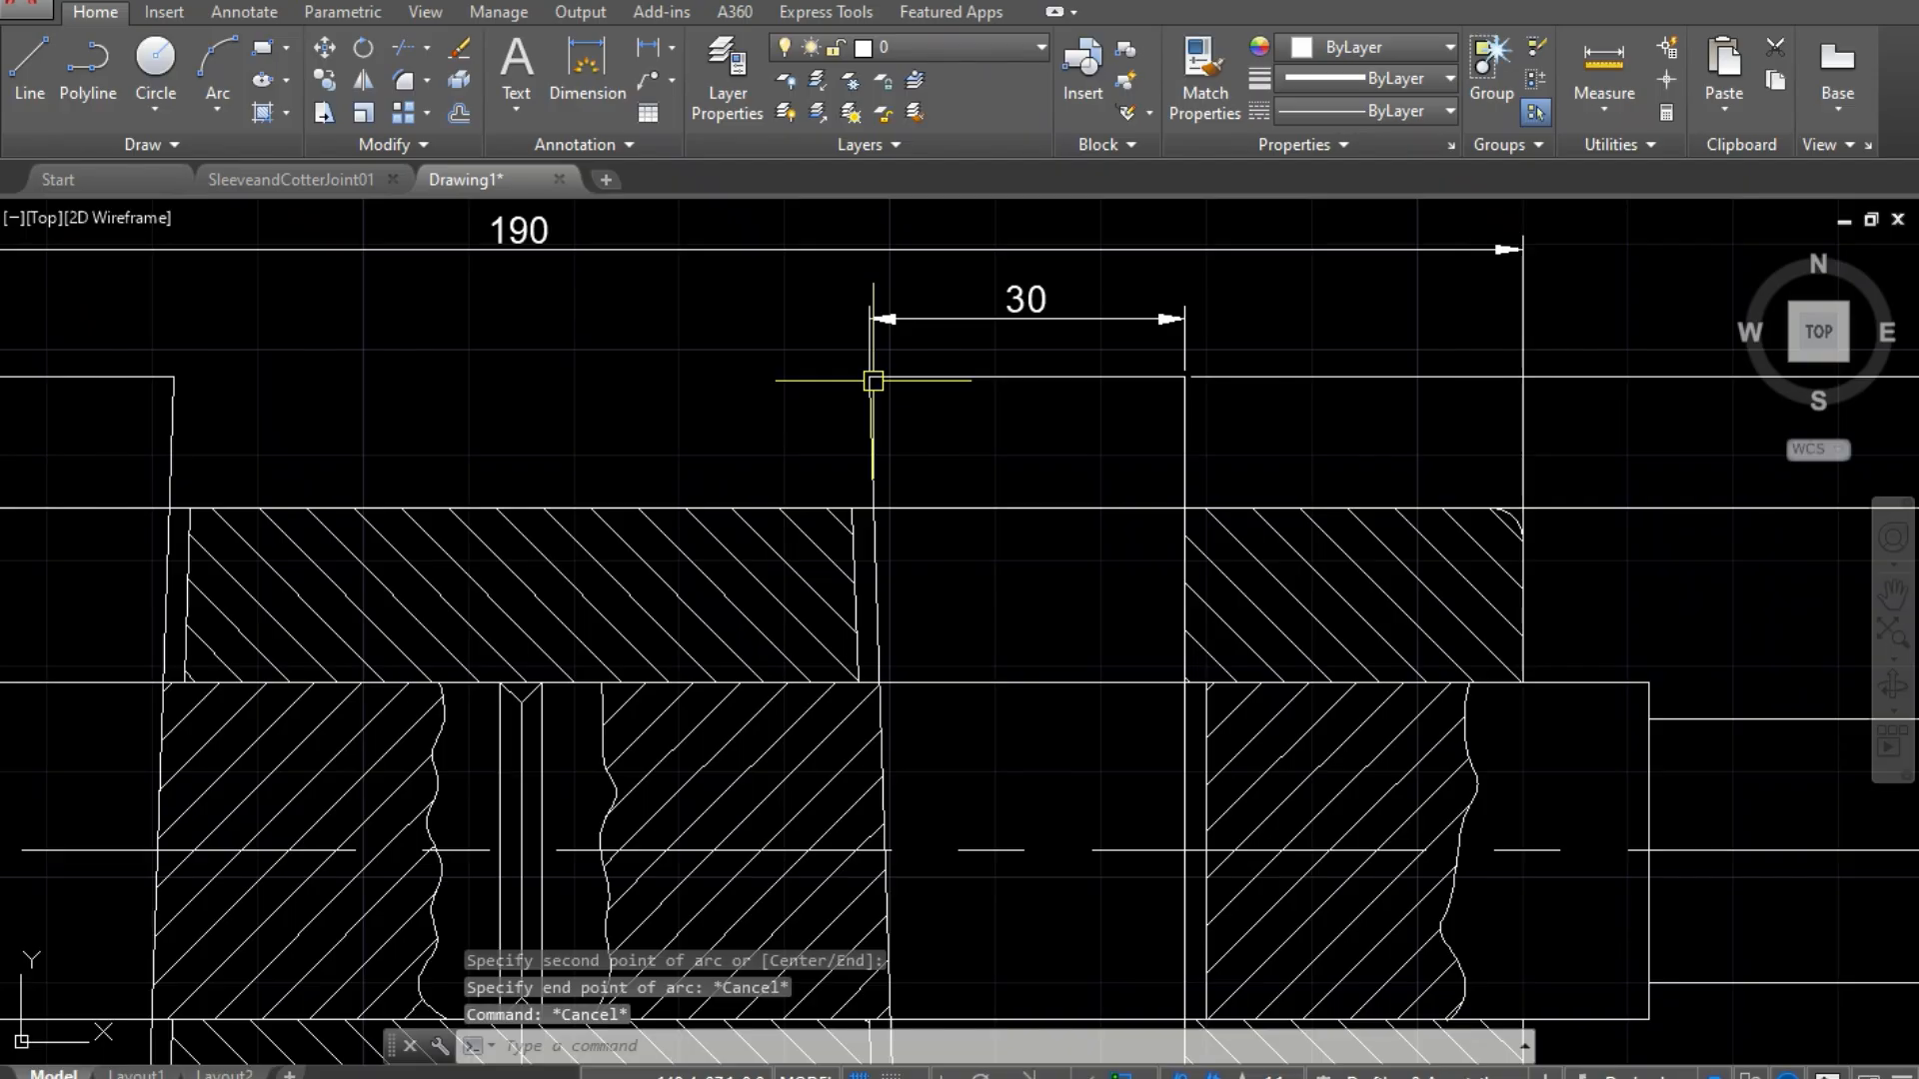
Step: Draw a radius 30 arc over the right cotter's upper end, starting at its right corner and ending at its left corner
{"action": "key", "text": "Return"}
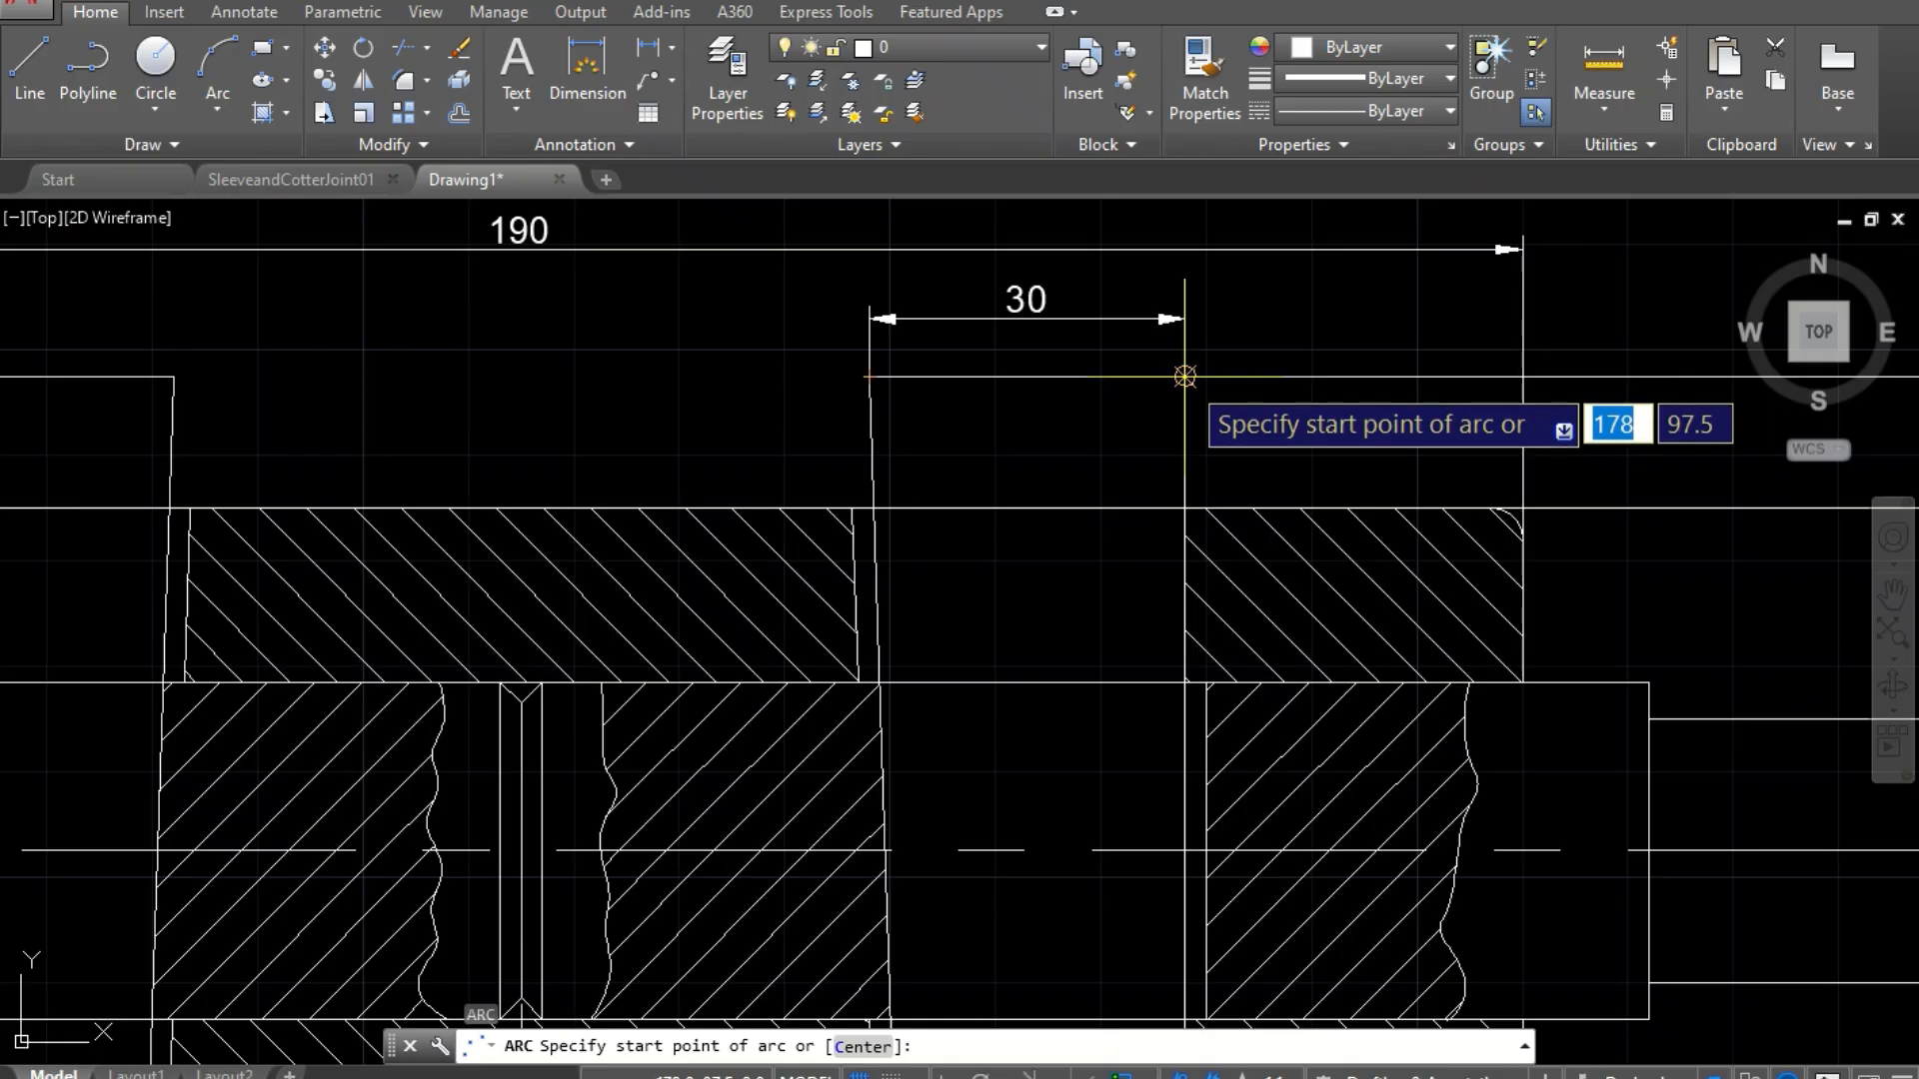
{"action": "left_click", "coordinate": [1184, 376]}
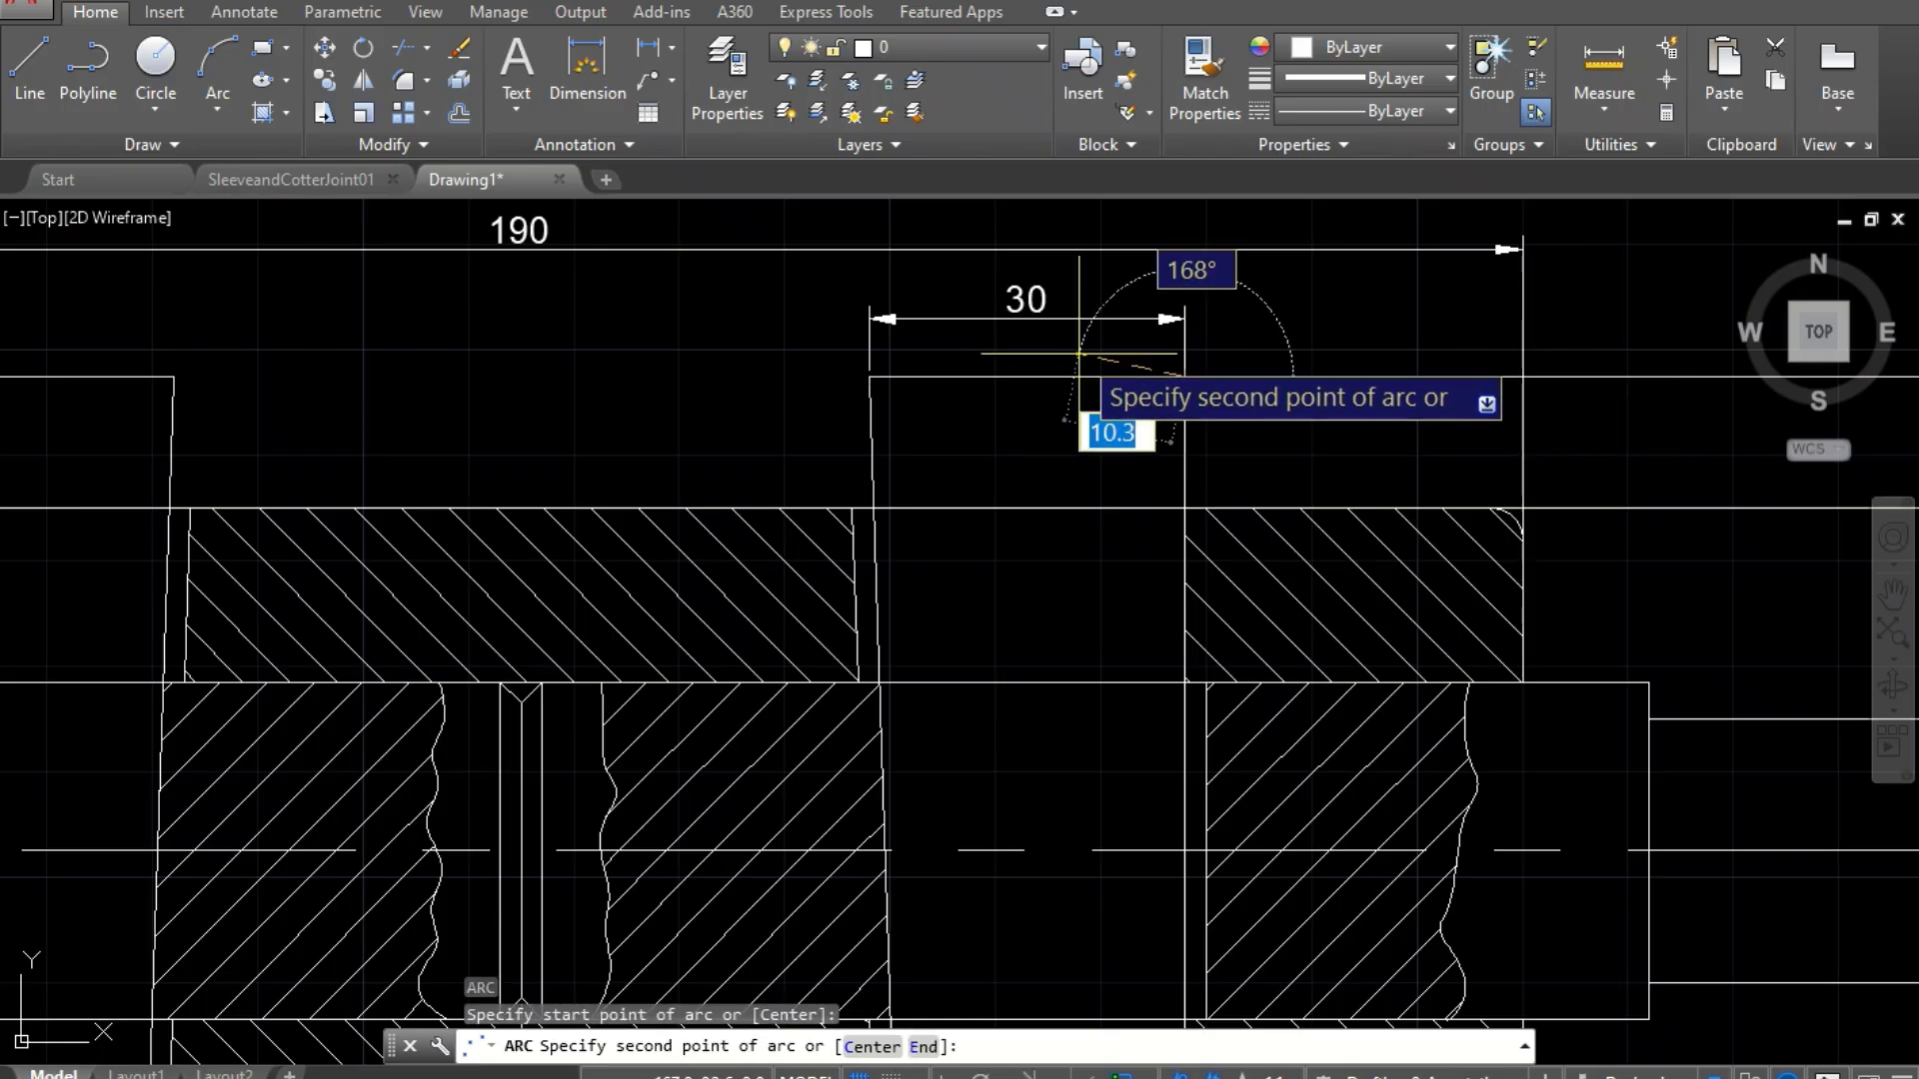
{"action": "type", "text": "e"}
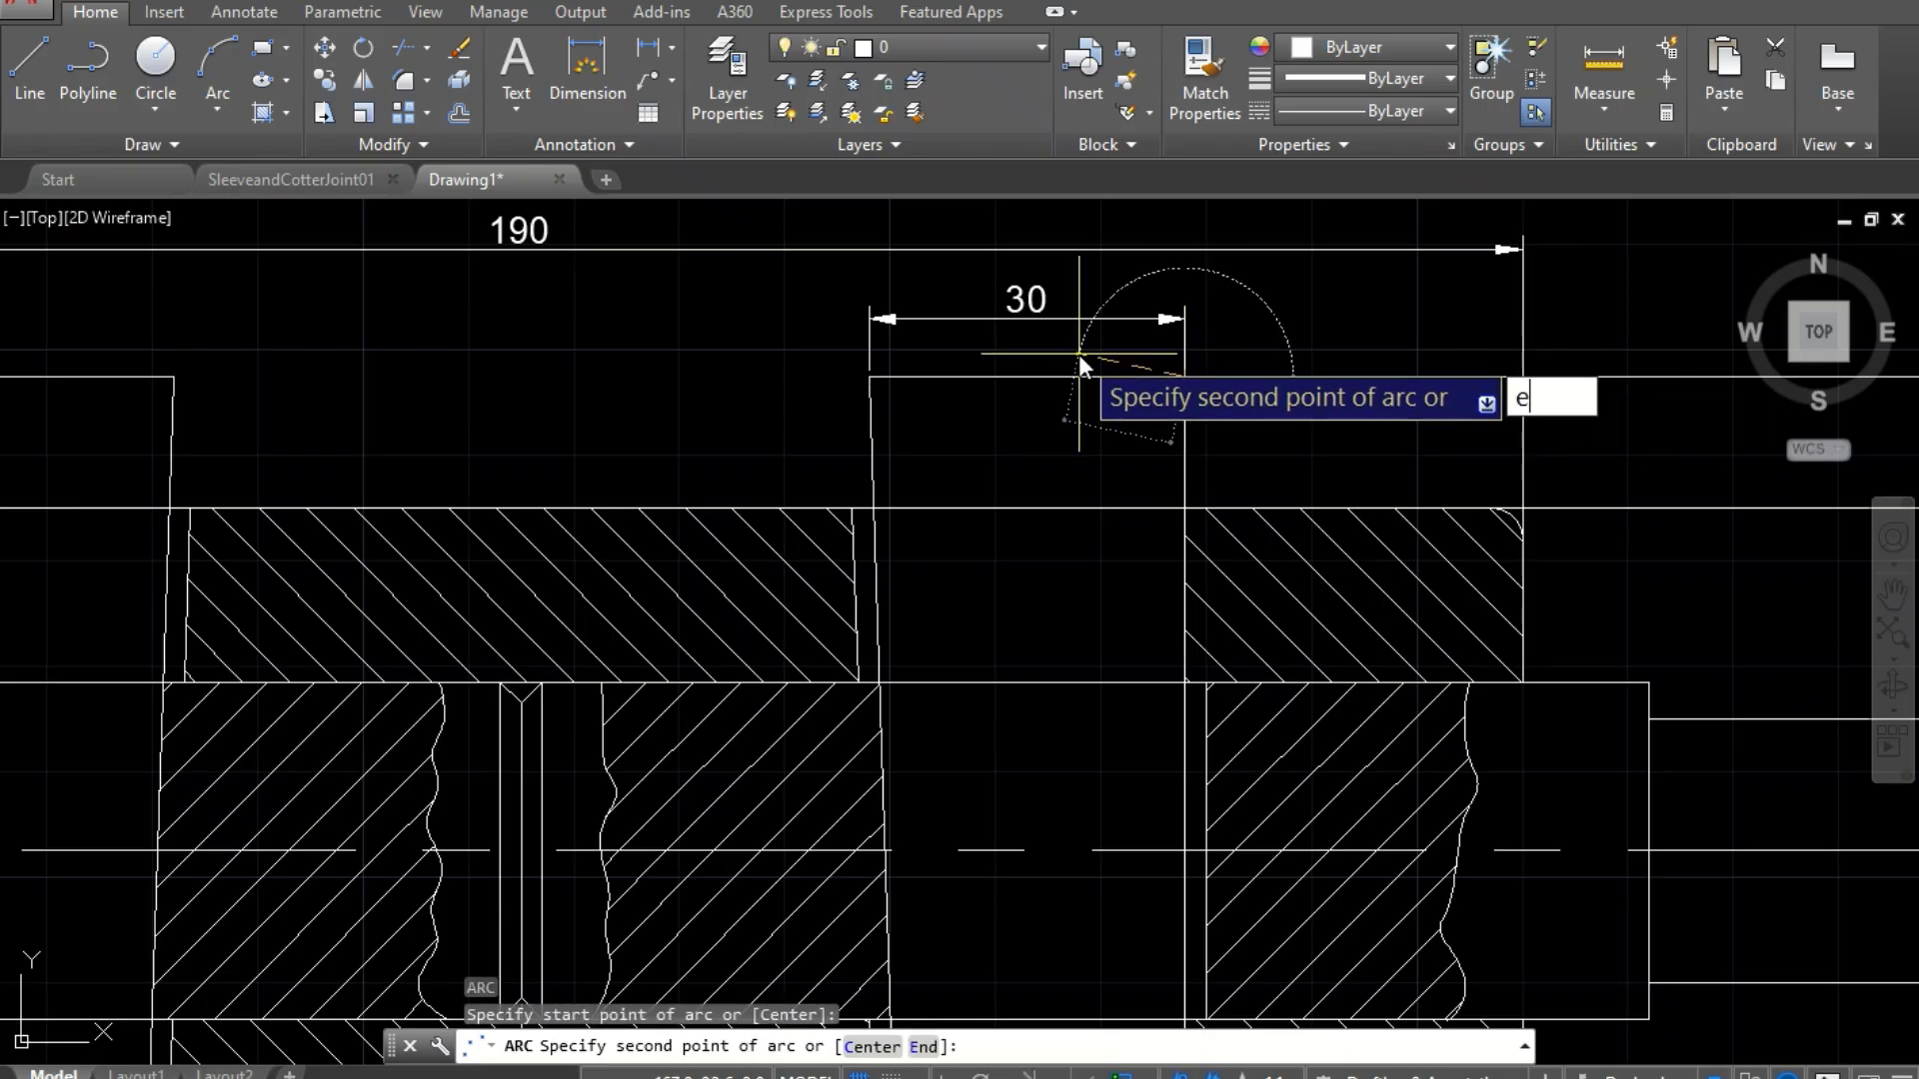
{"action": "key", "text": "Return"}
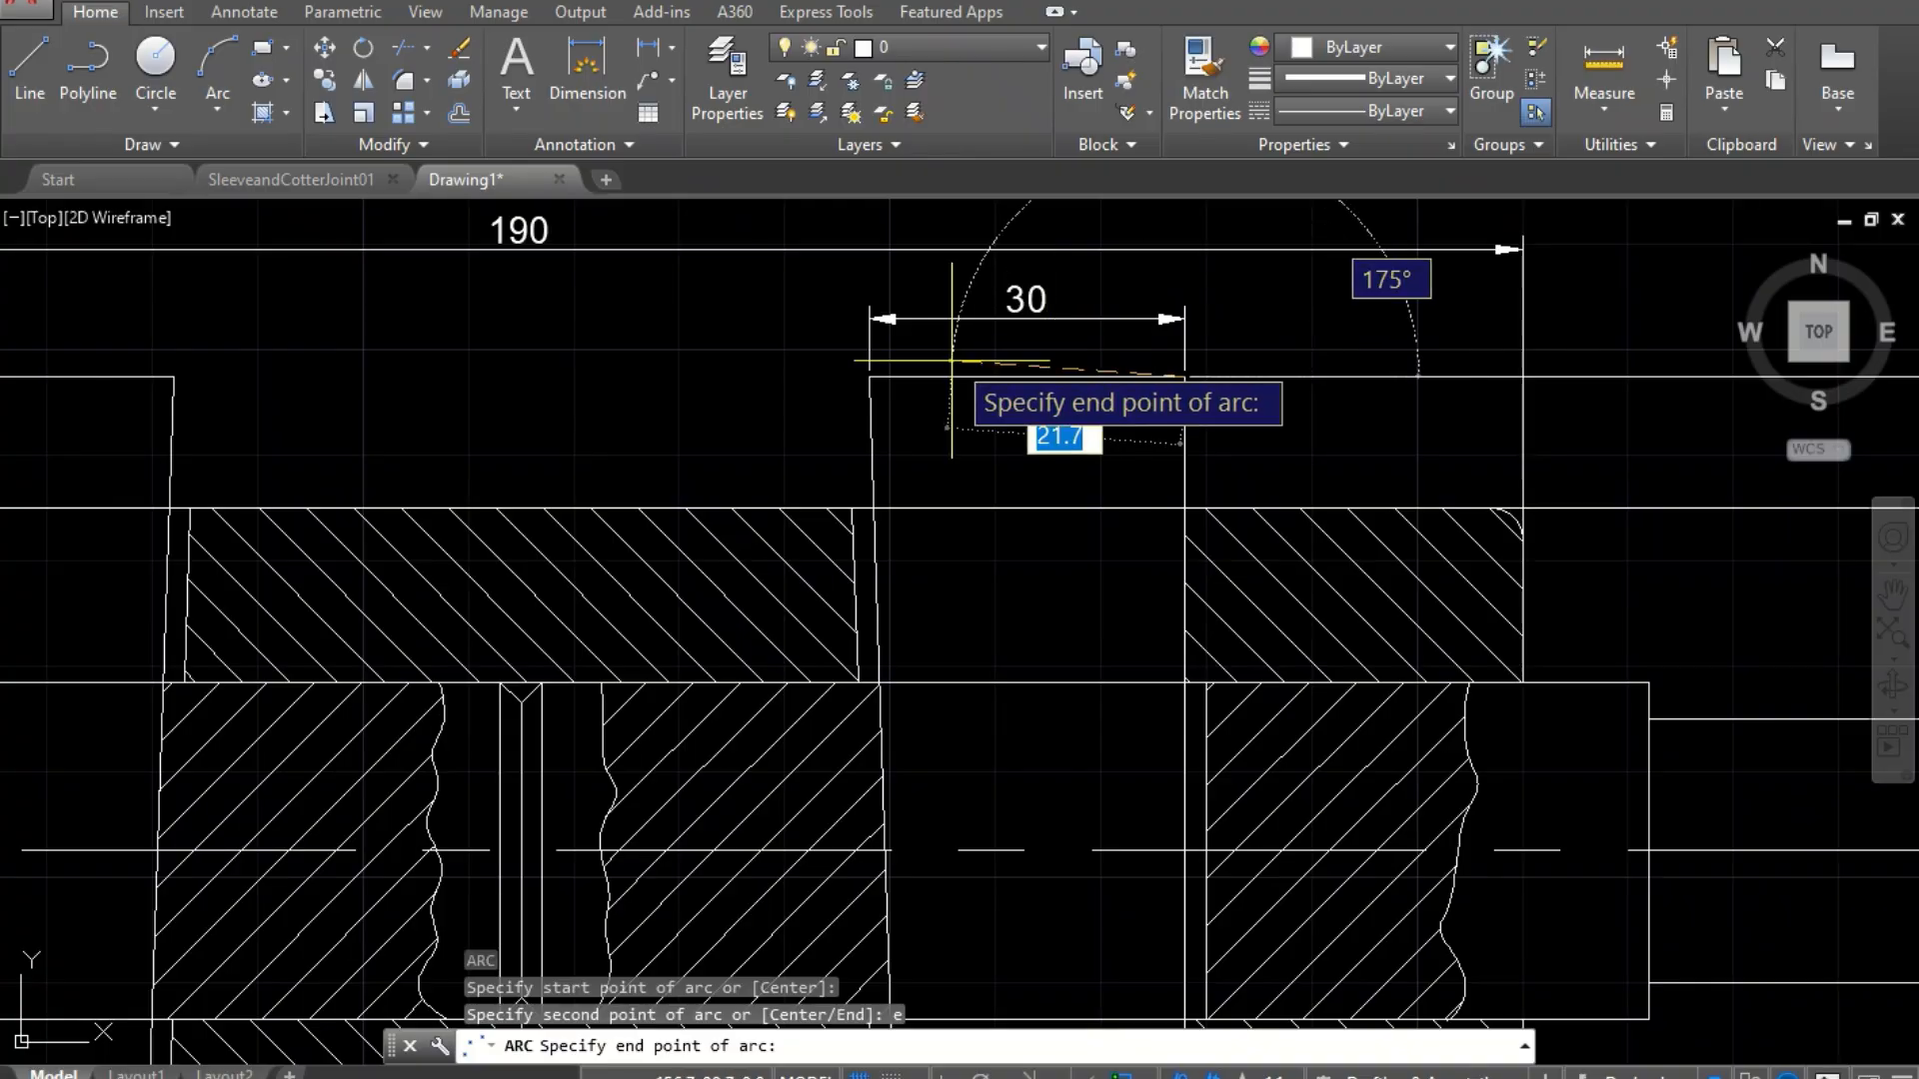
{"action": "left_click", "coordinate": [870, 378]}
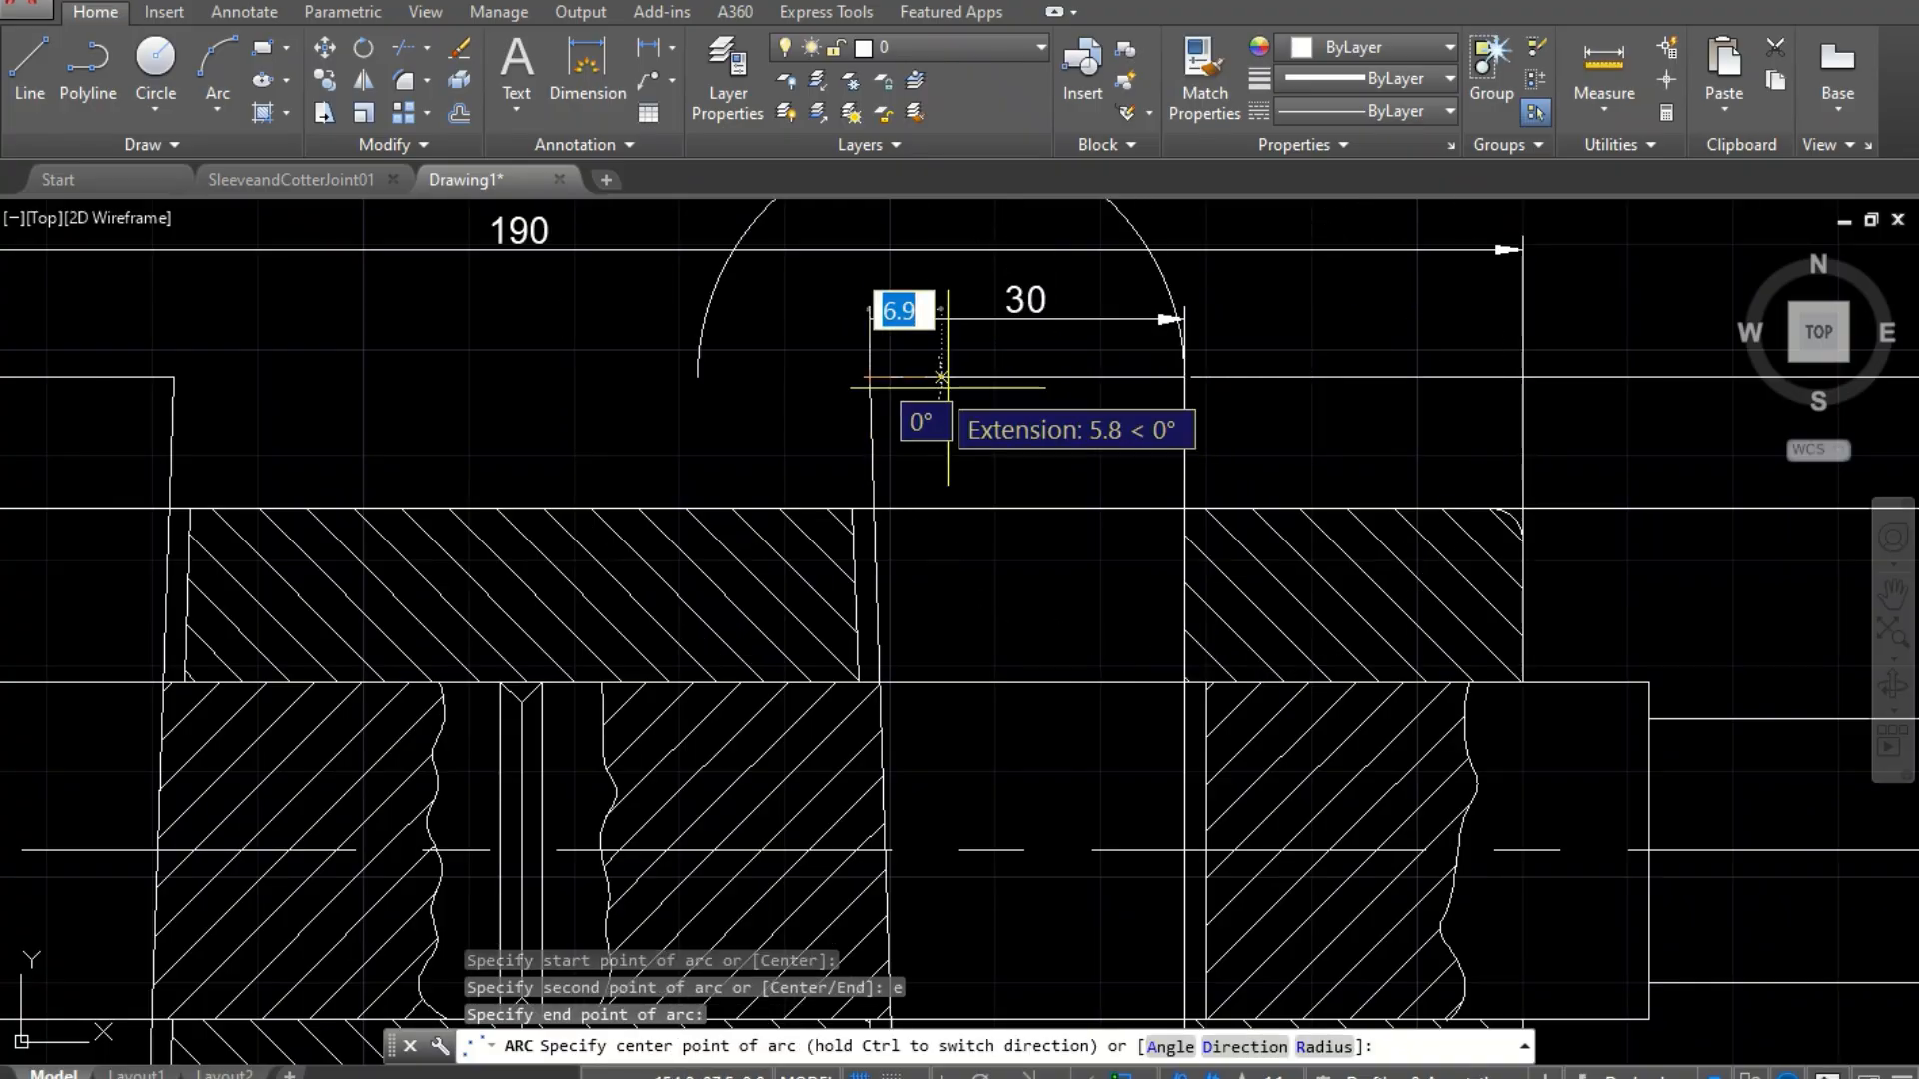
{"action": "type", "text": "r"}
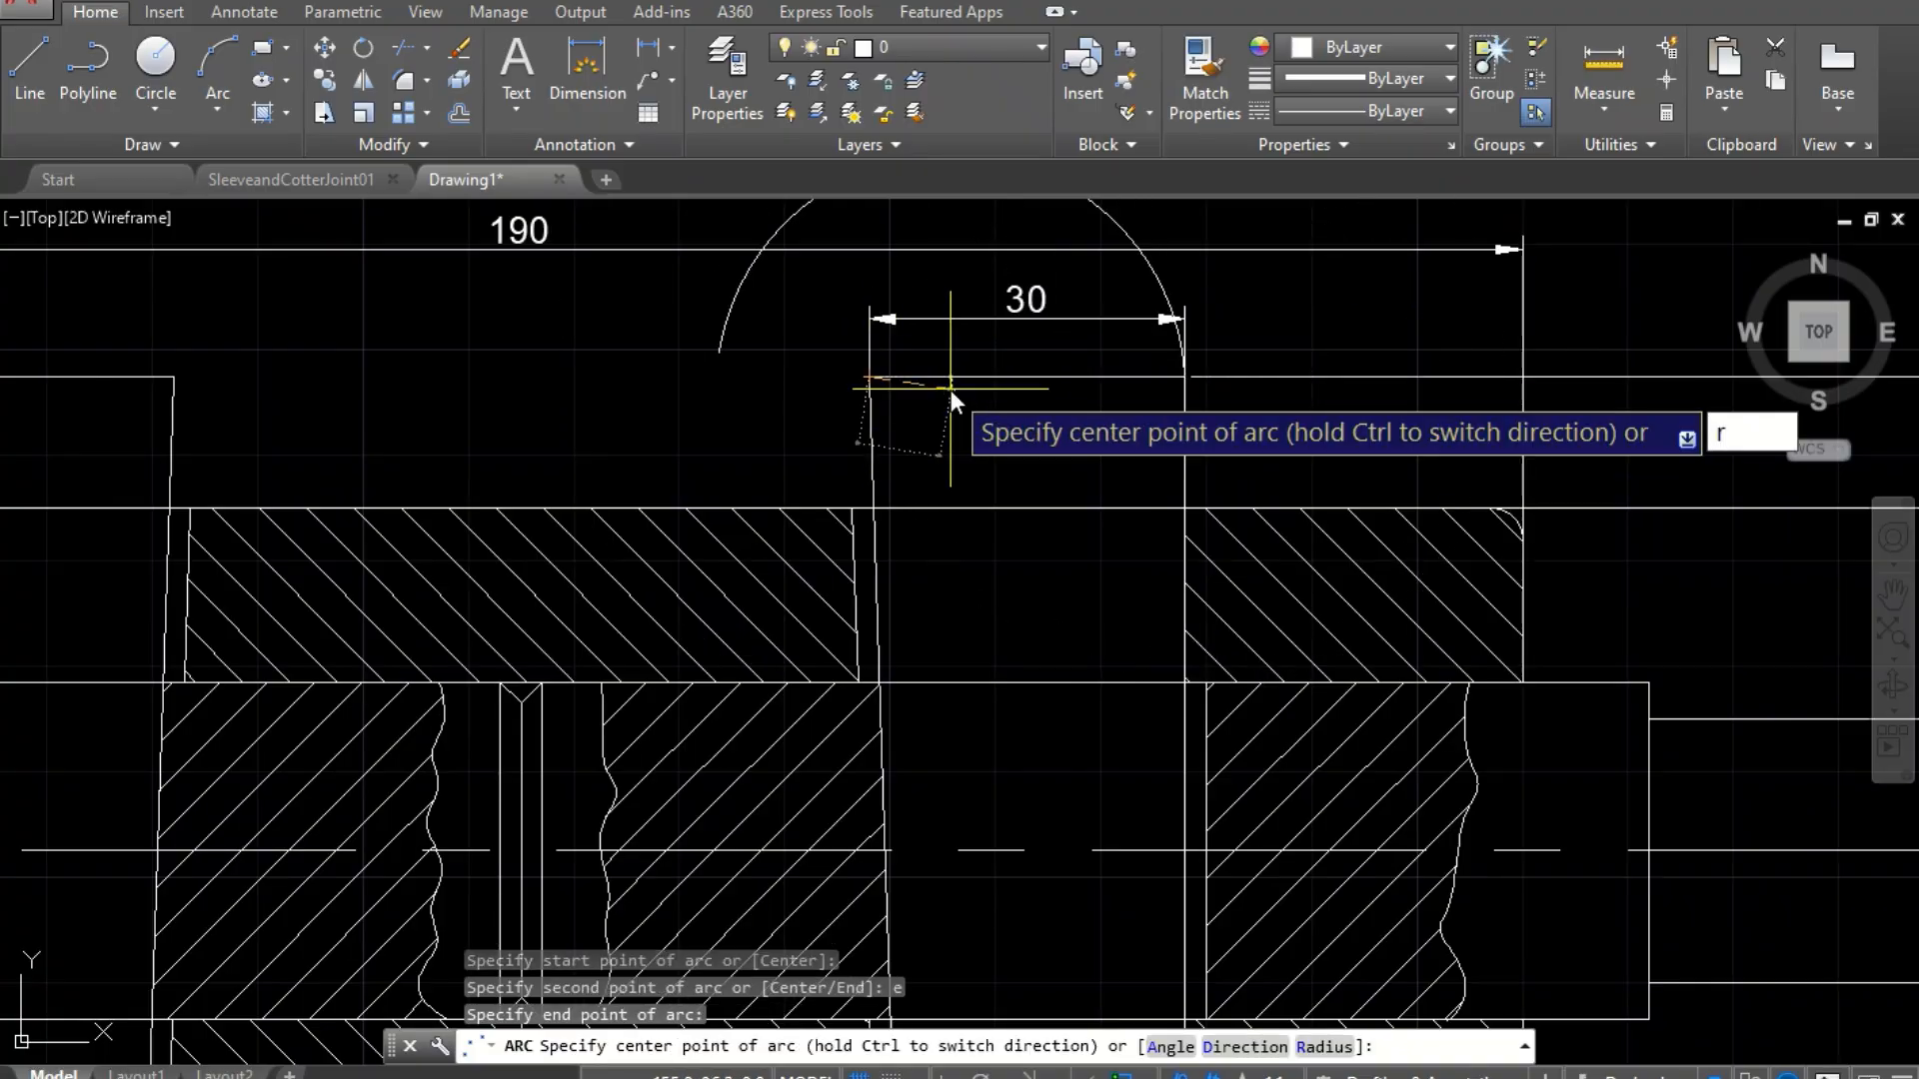
{"action": "key", "text": "Return"}
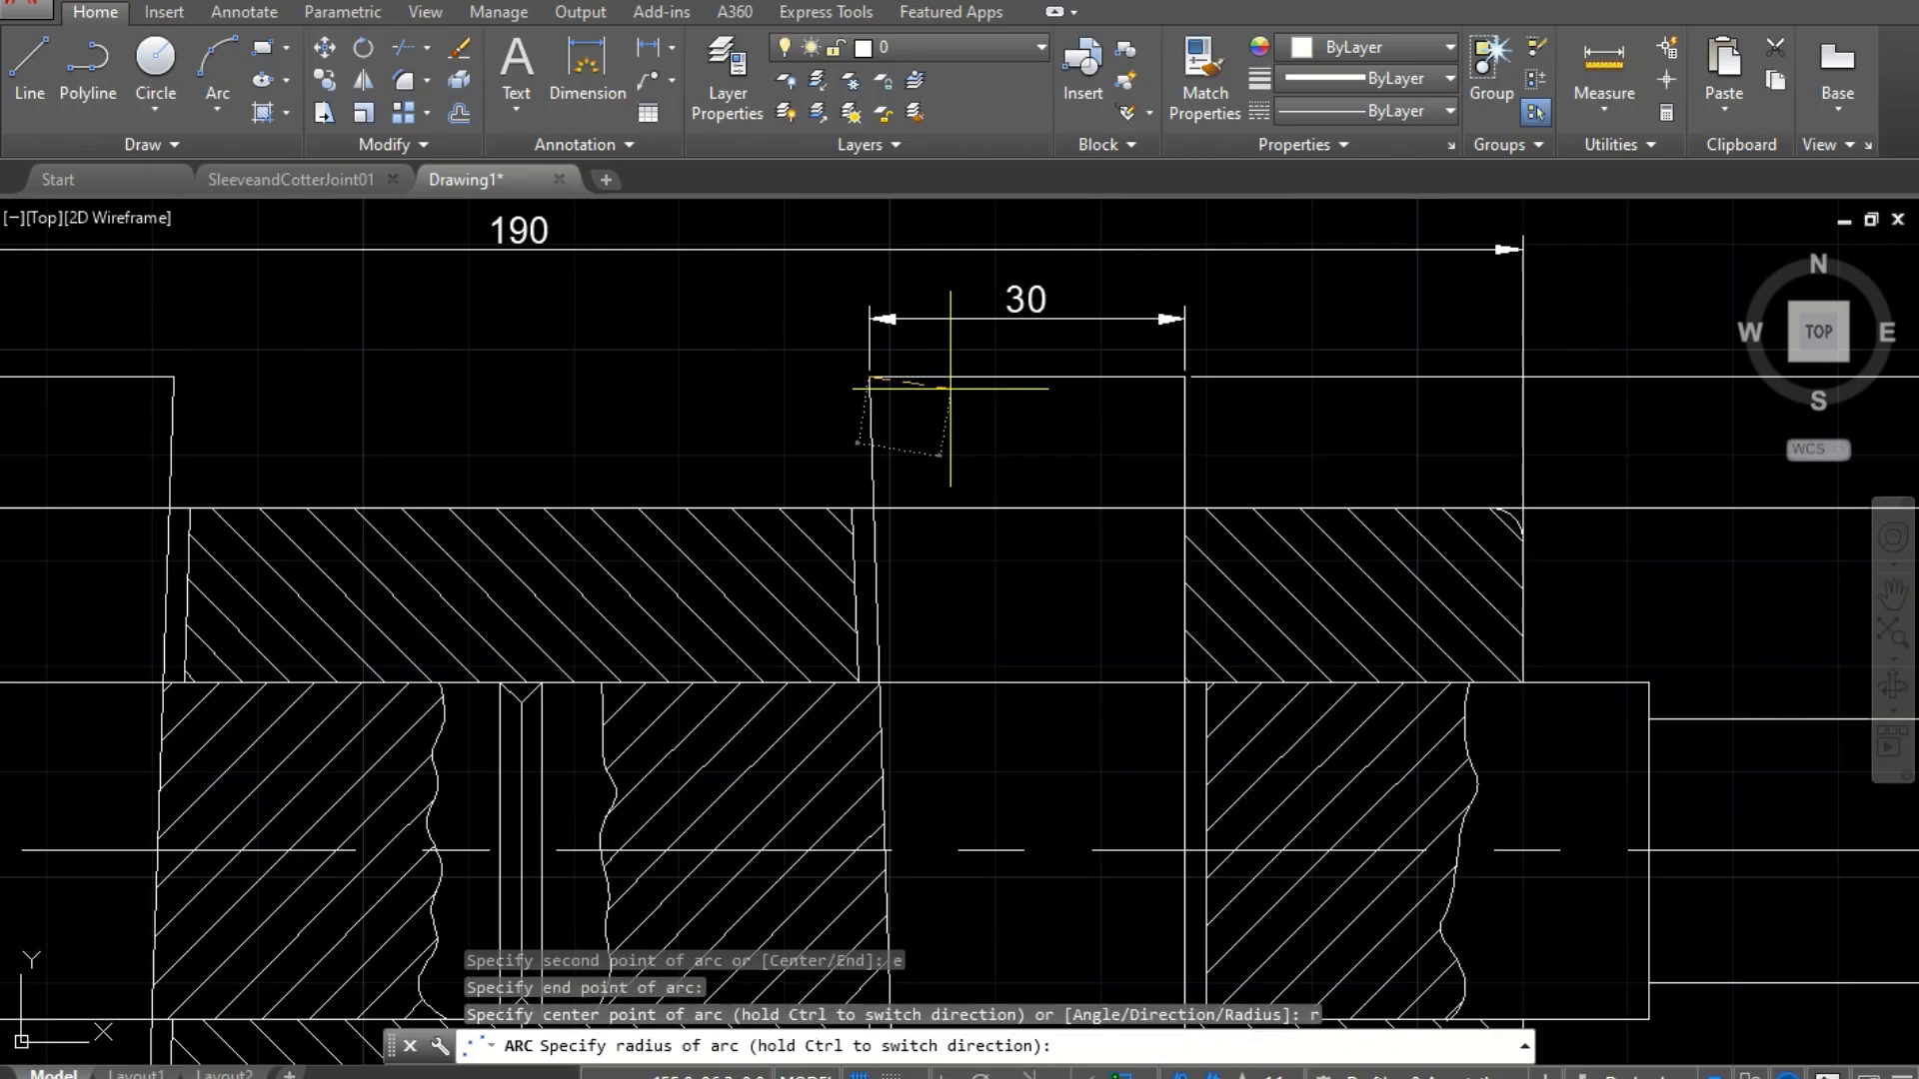
{"action": "type", "text": "30"}
{"action": "key", "text": "Return"}
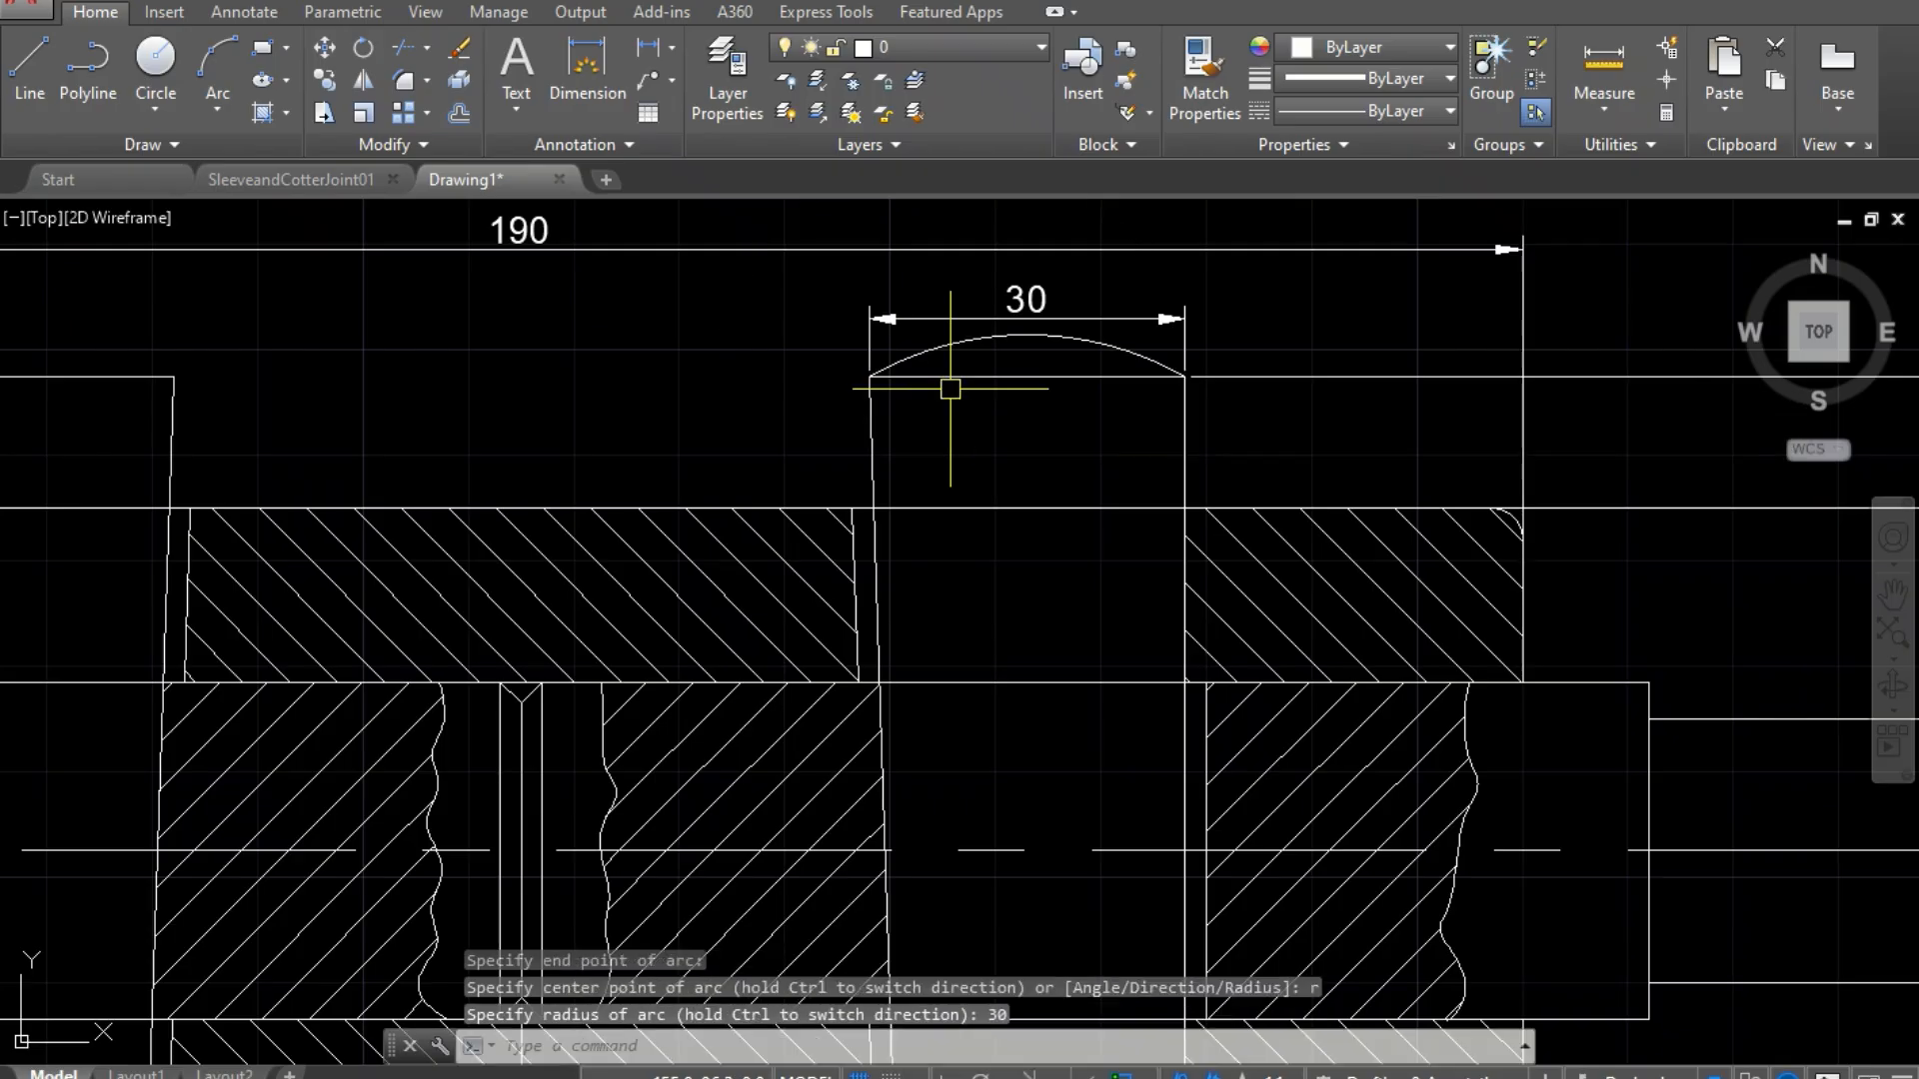
Step: Draw a radius 30 arc over the left cotter's upper end, starting at its right corner and ending at its left corner
{"action": "scroll", "coordinate": [1118, 300], "scroll_direction": "down", "scroll_amount": 4}
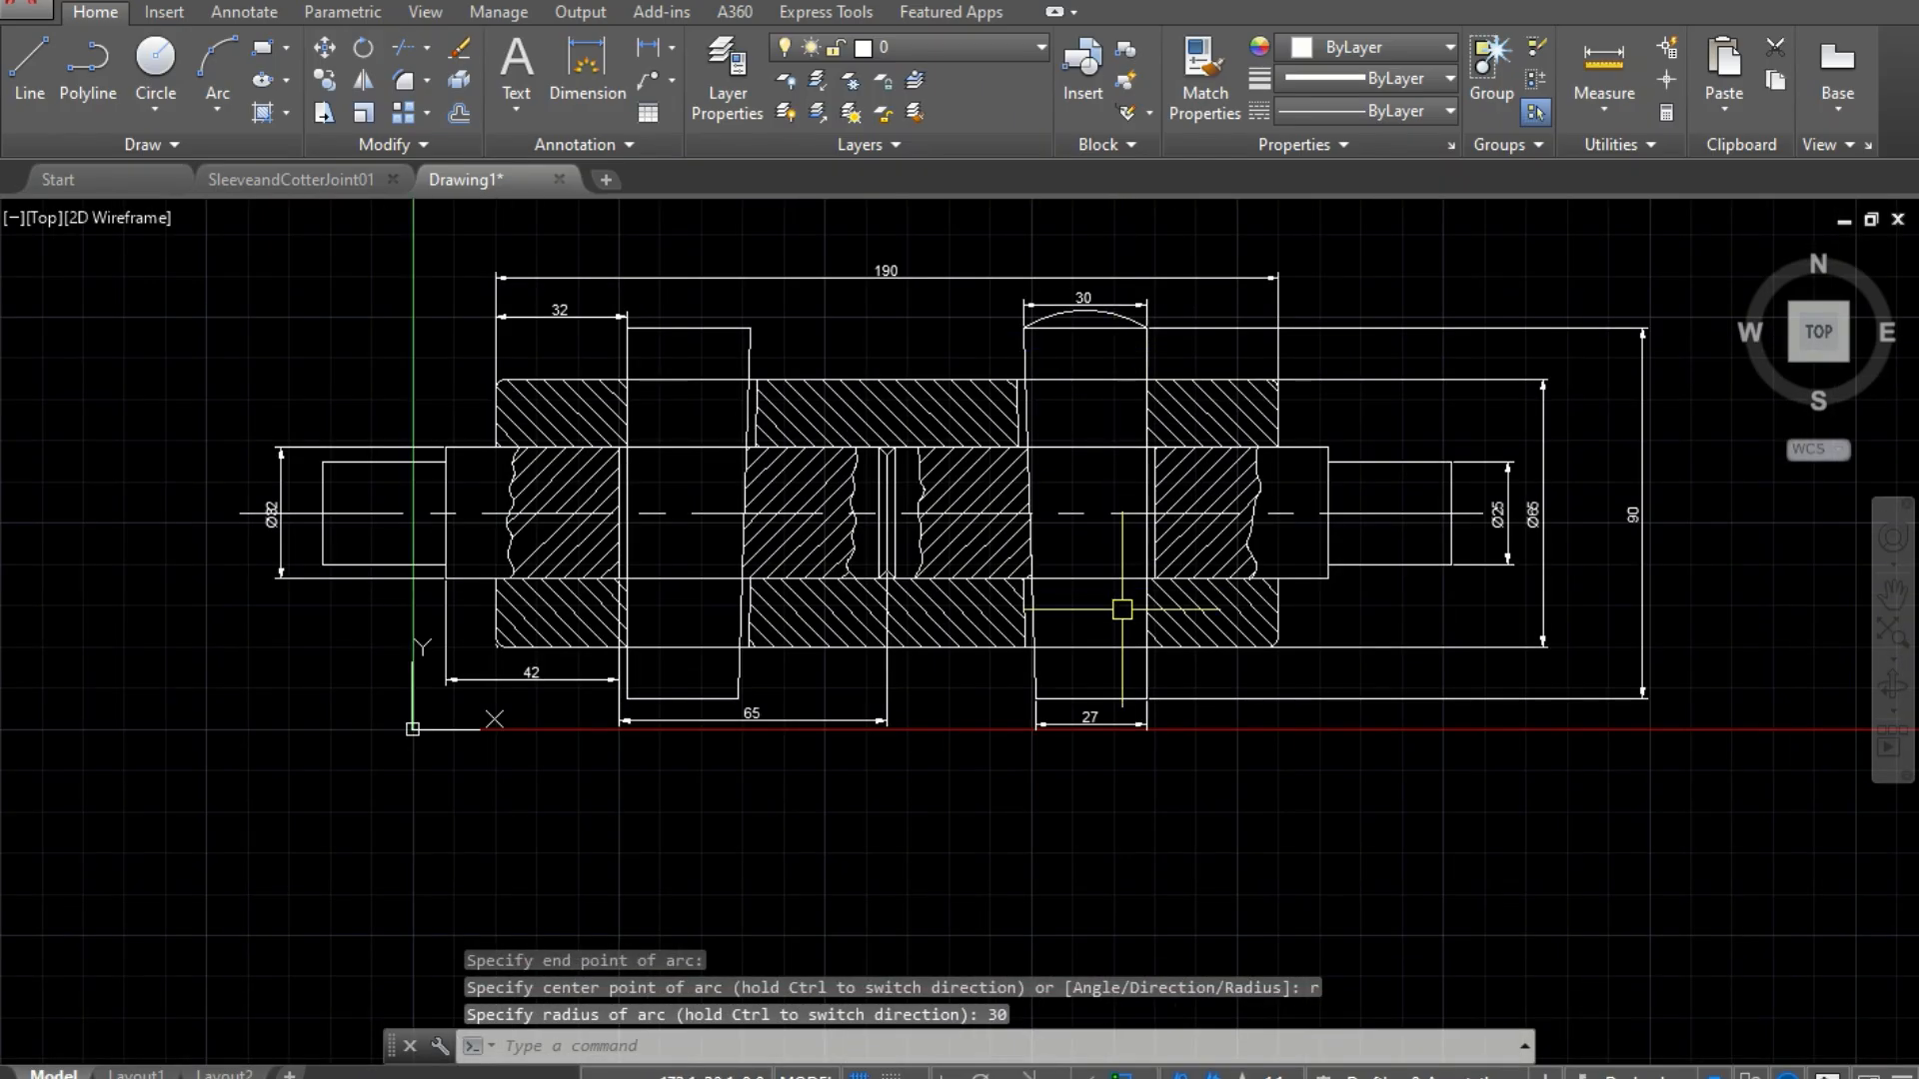
{"action": "scroll", "coordinate": [1121, 609], "scroll_direction": "up", "scroll_amount": 2}
{"action": "scroll", "coordinate": [1109, 663], "scroll_direction": "down", "scroll_amount": 2}
{"action": "scroll", "coordinate": [1105, 712], "scroll_direction": "up", "scroll_amount": 2}
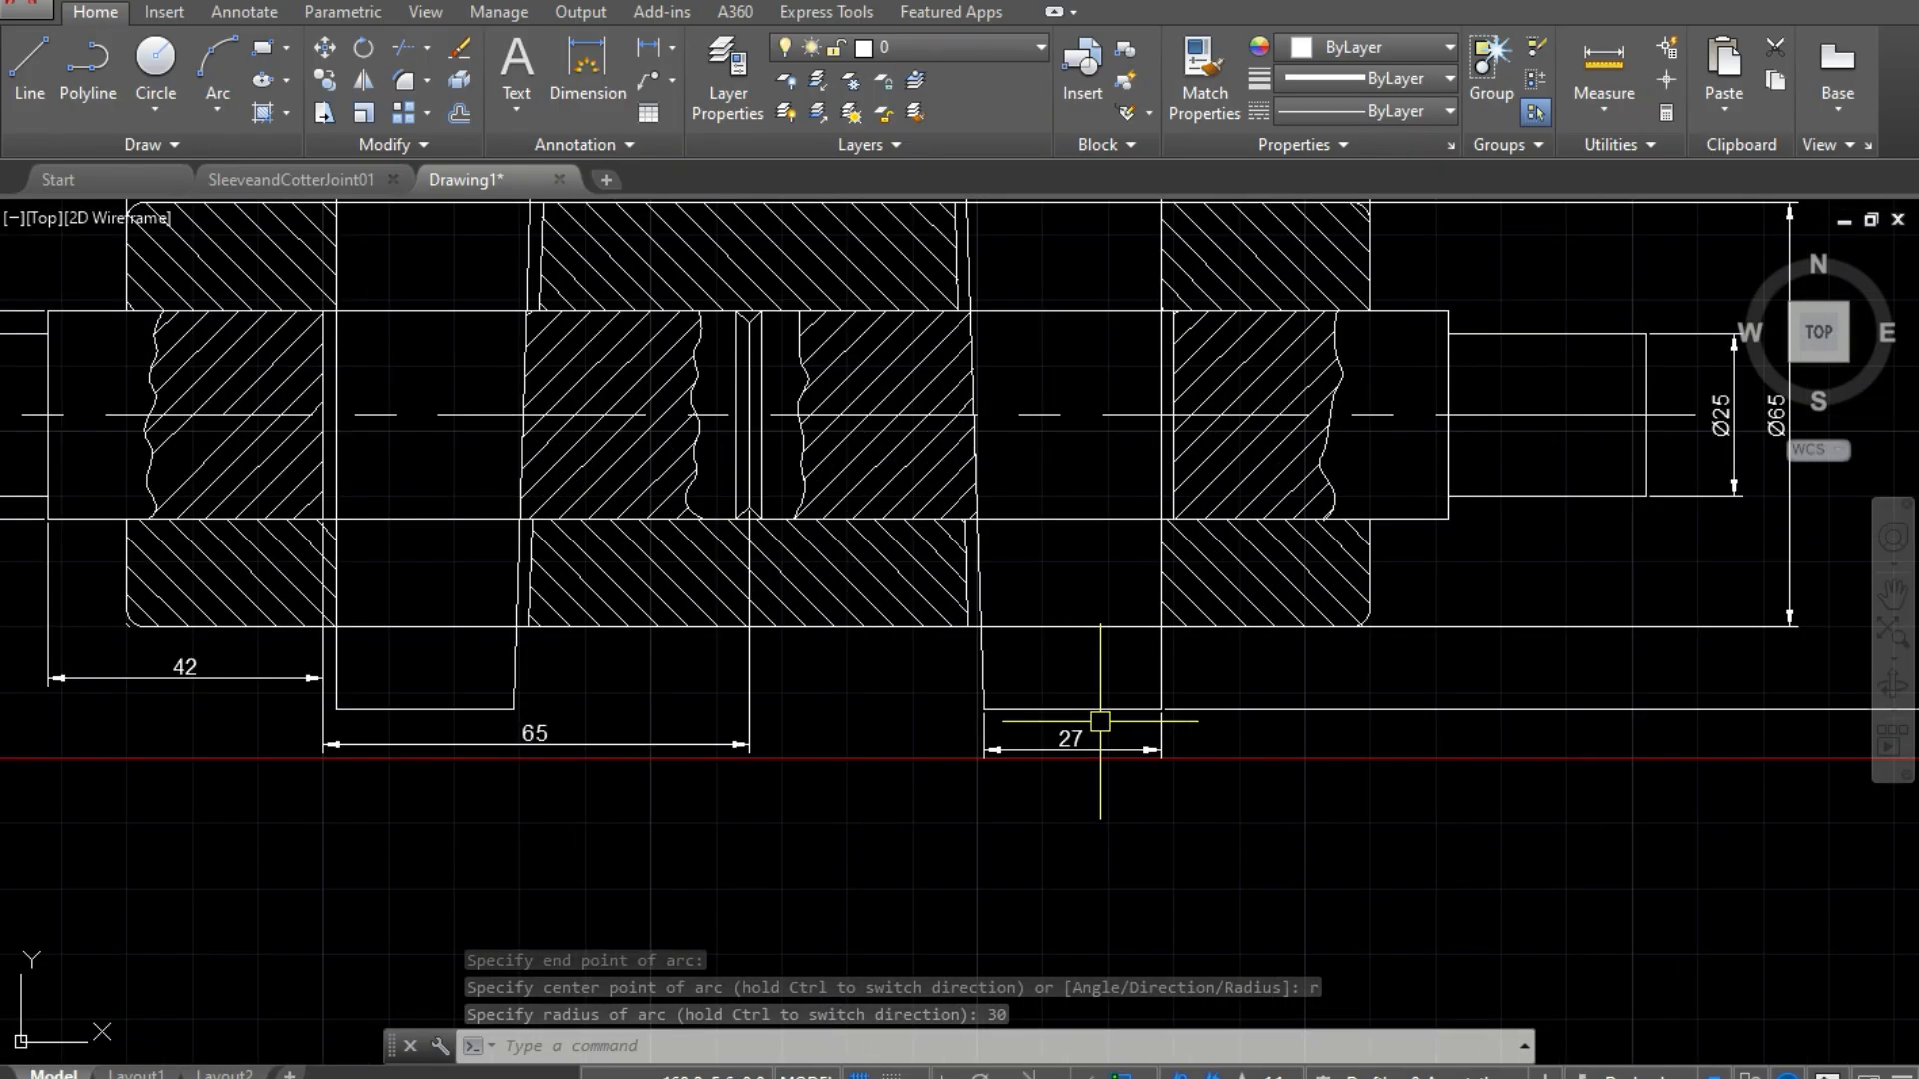
{"action": "scroll", "coordinate": [1100, 722], "scroll_direction": "down", "scroll_amount": 3}
{"action": "scroll", "coordinate": [862, 440], "scroll_direction": "up", "scroll_amount": 3}
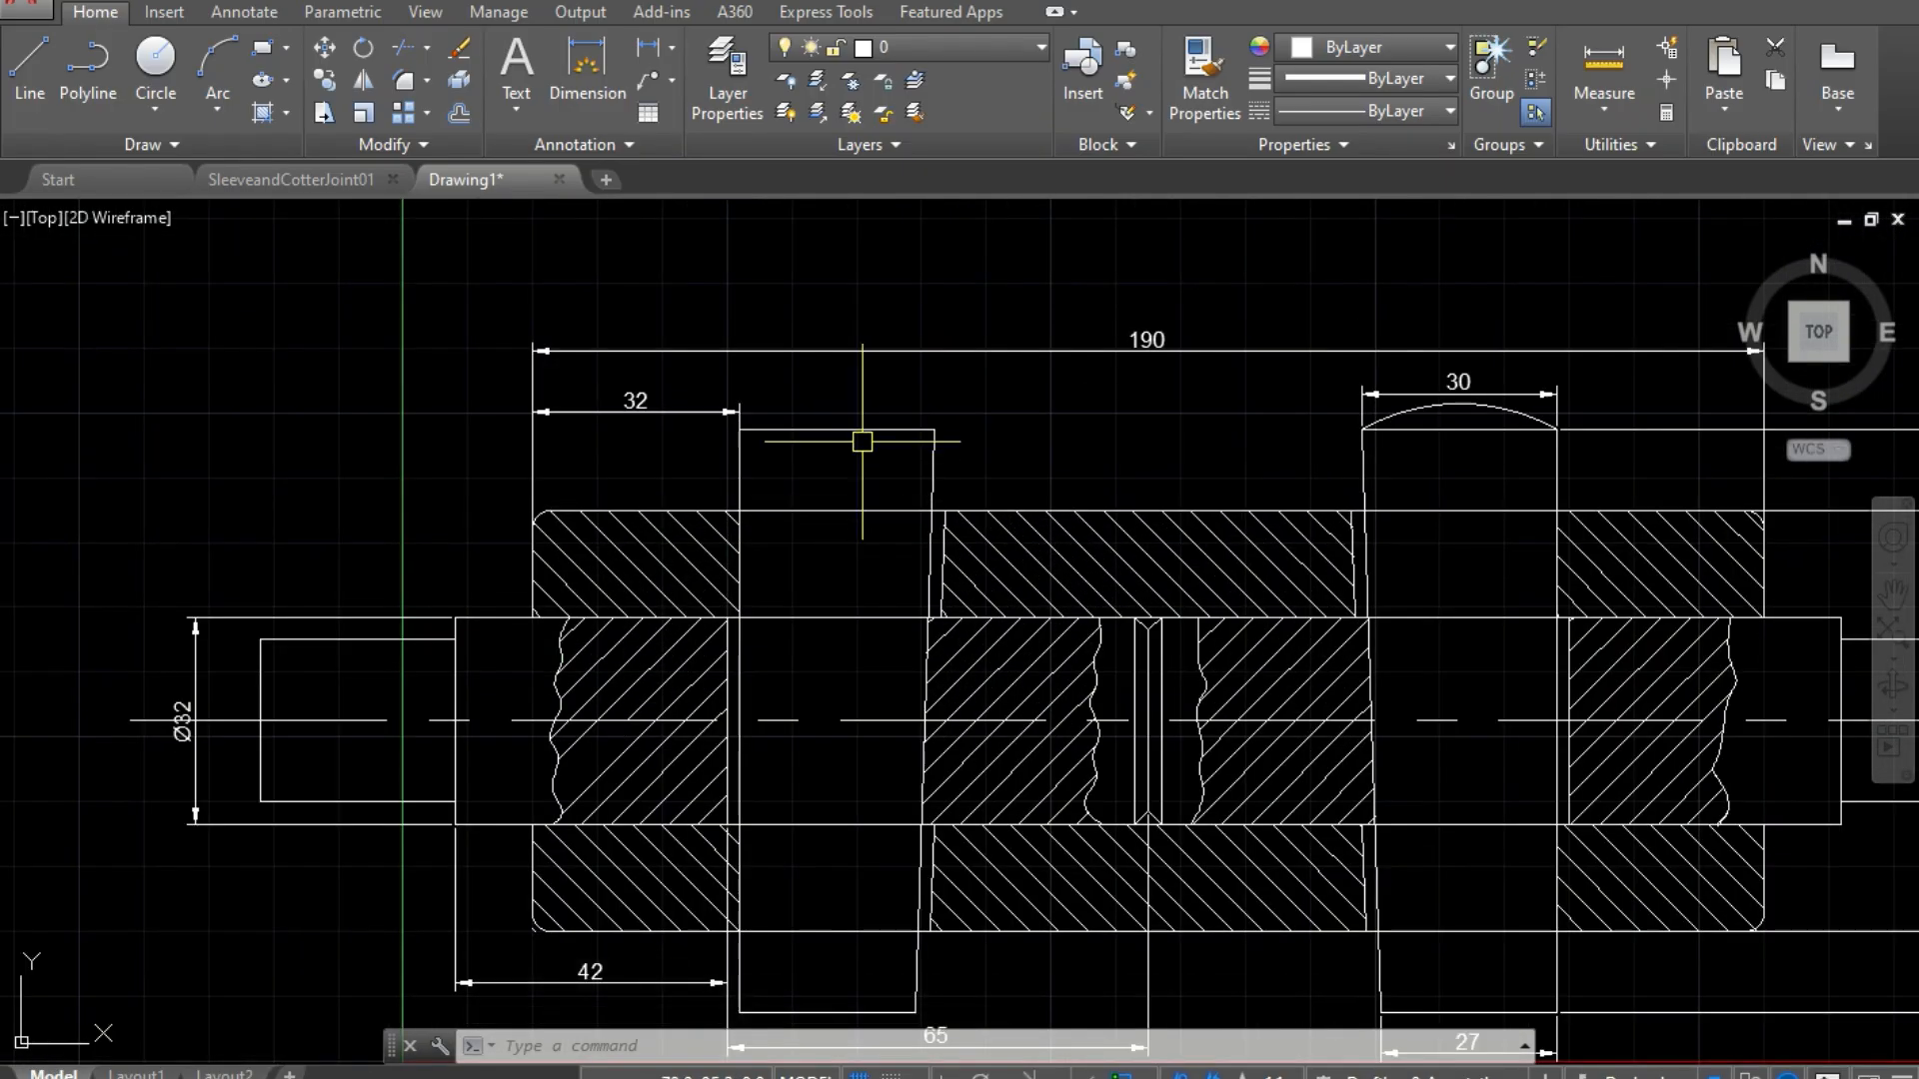
{"action": "key", "text": "Return"}
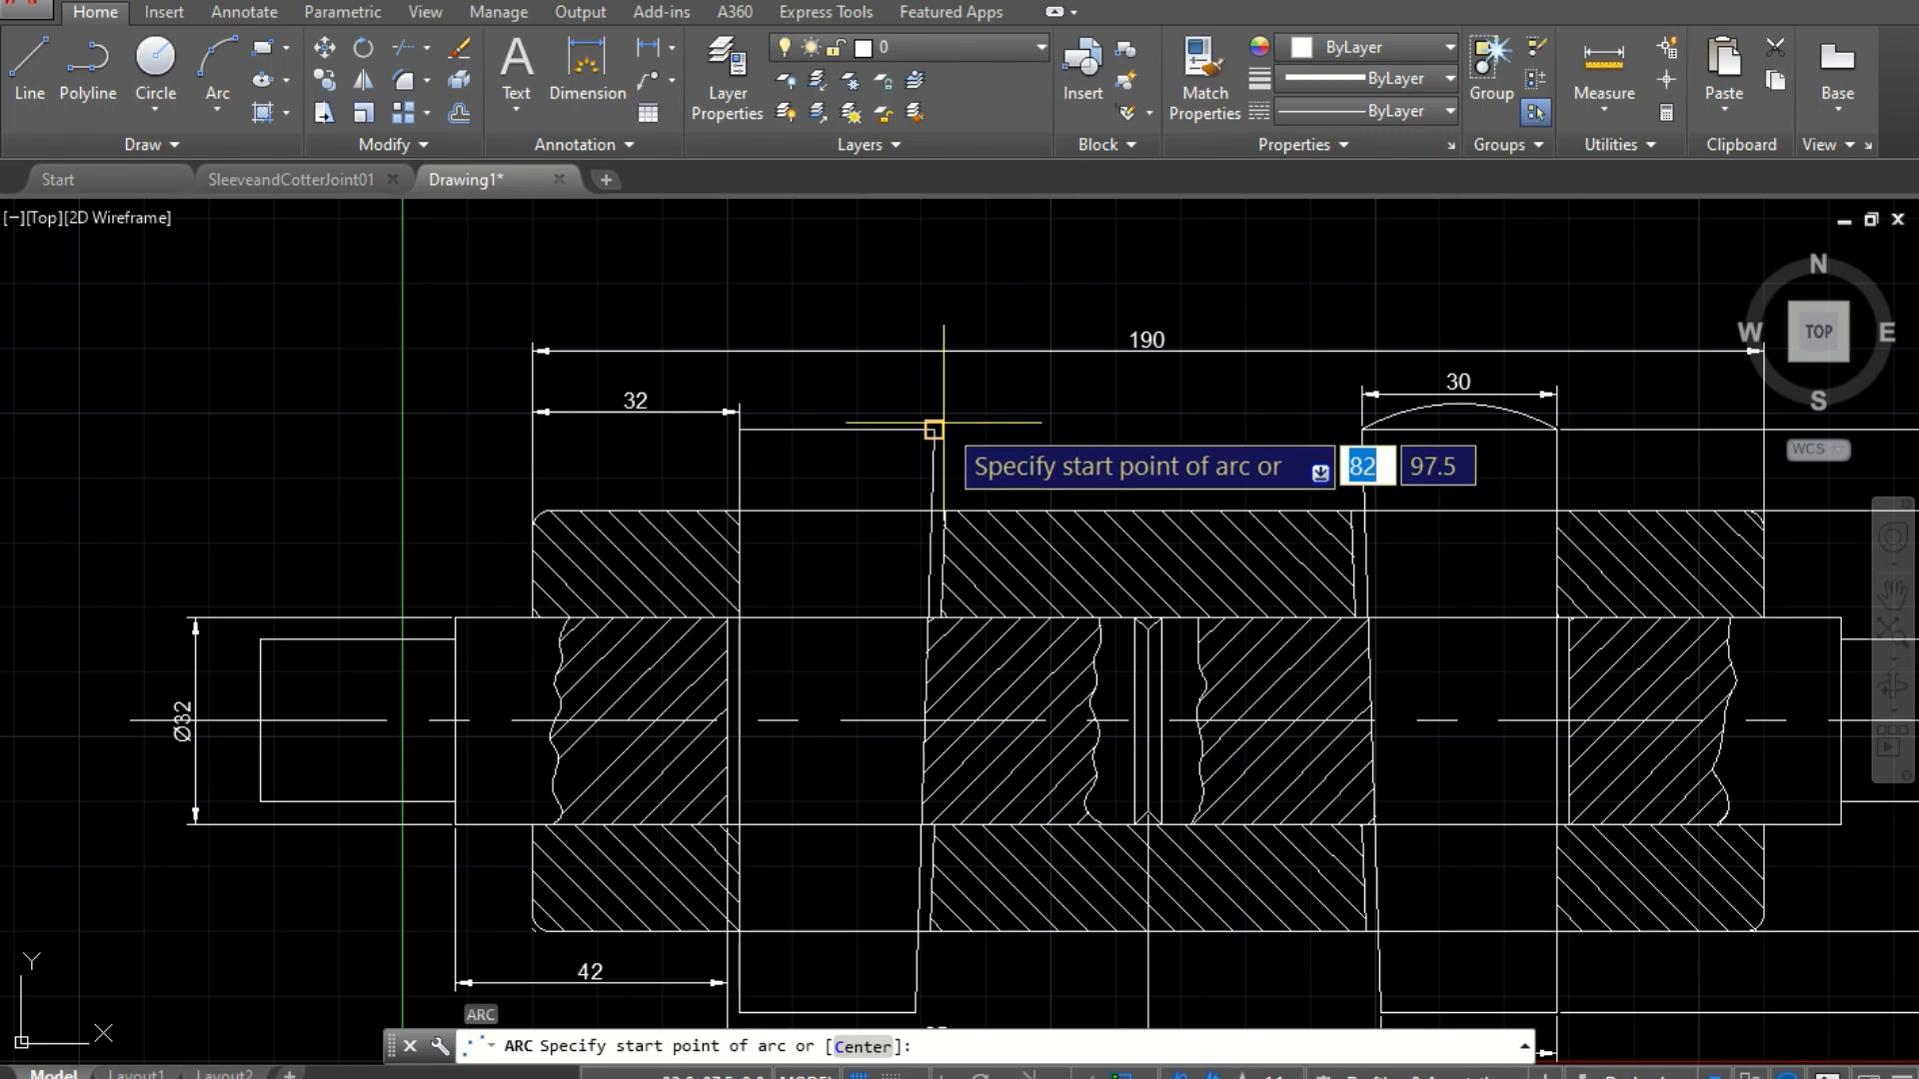
{"action": "left_click", "coordinate": [931, 432]}
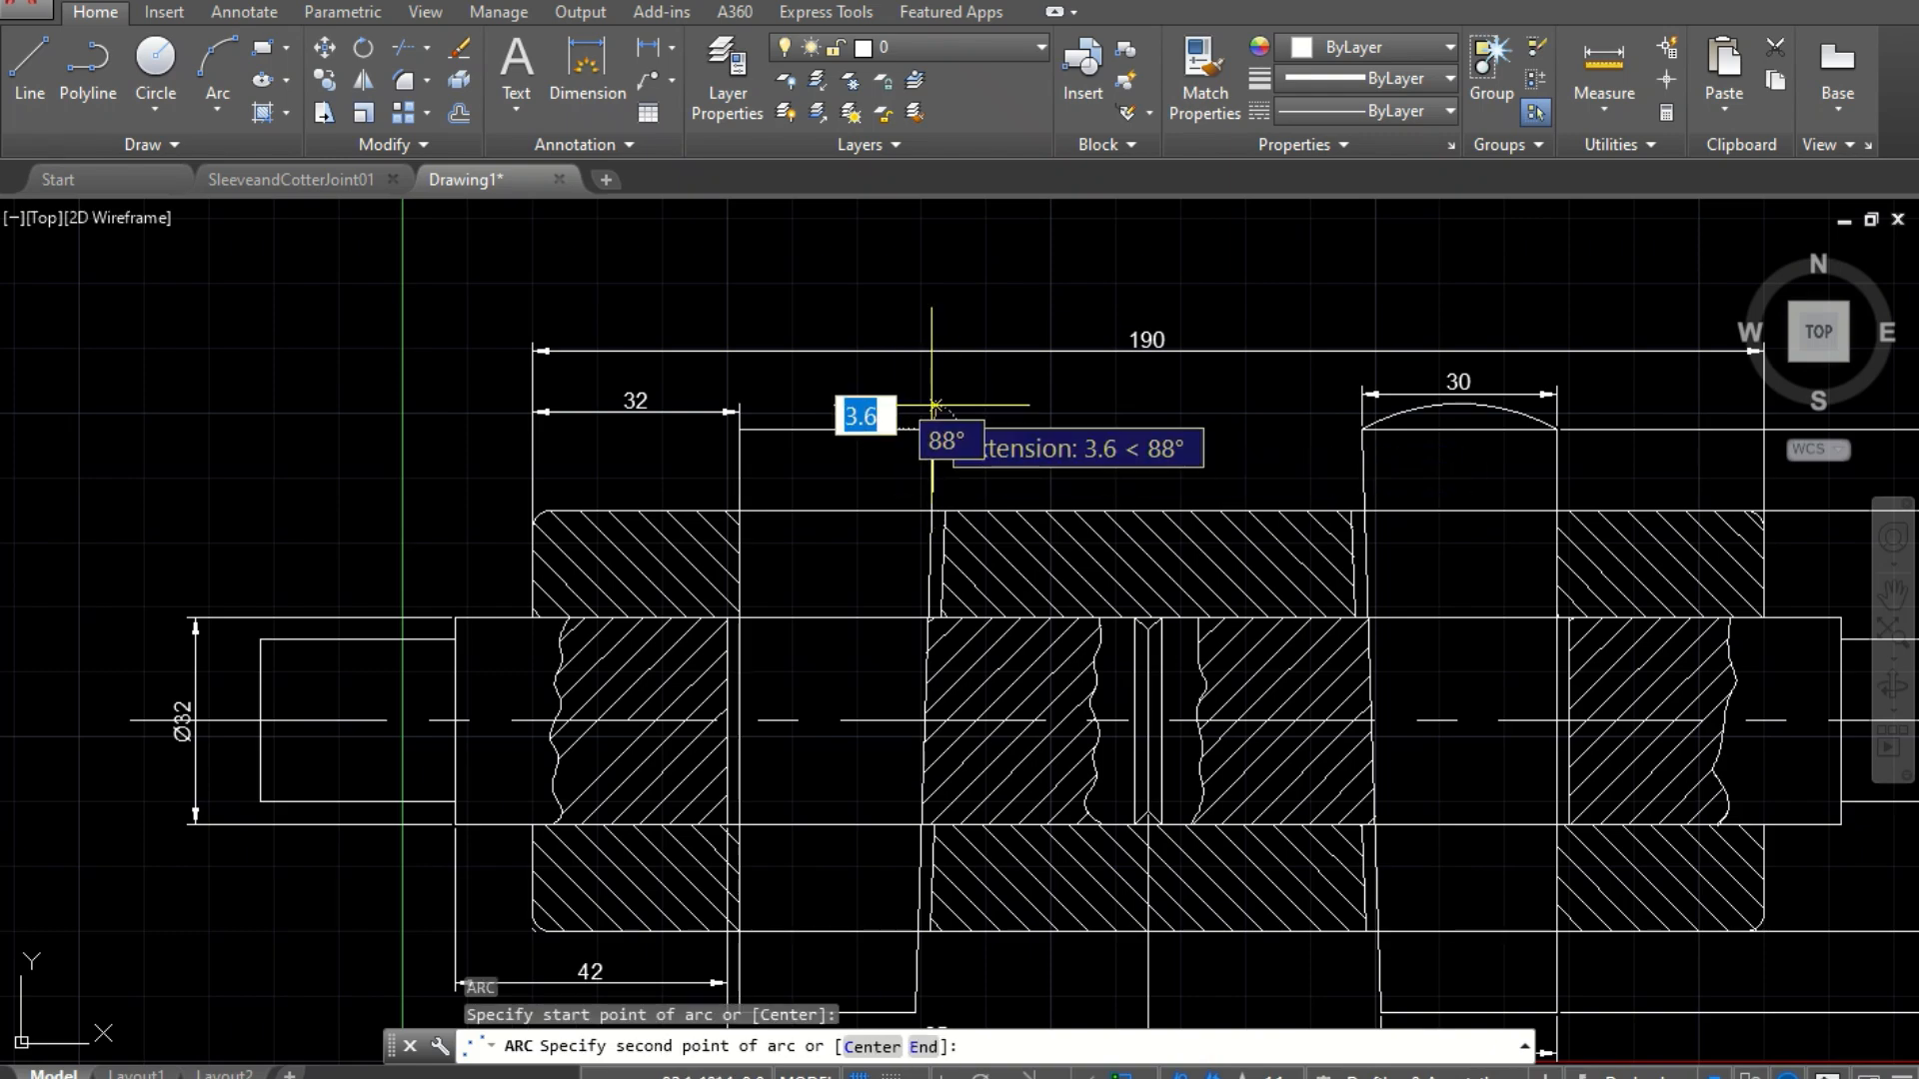
{"action": "type", "text": "e"}
{"action": "key", "text": "Return"}
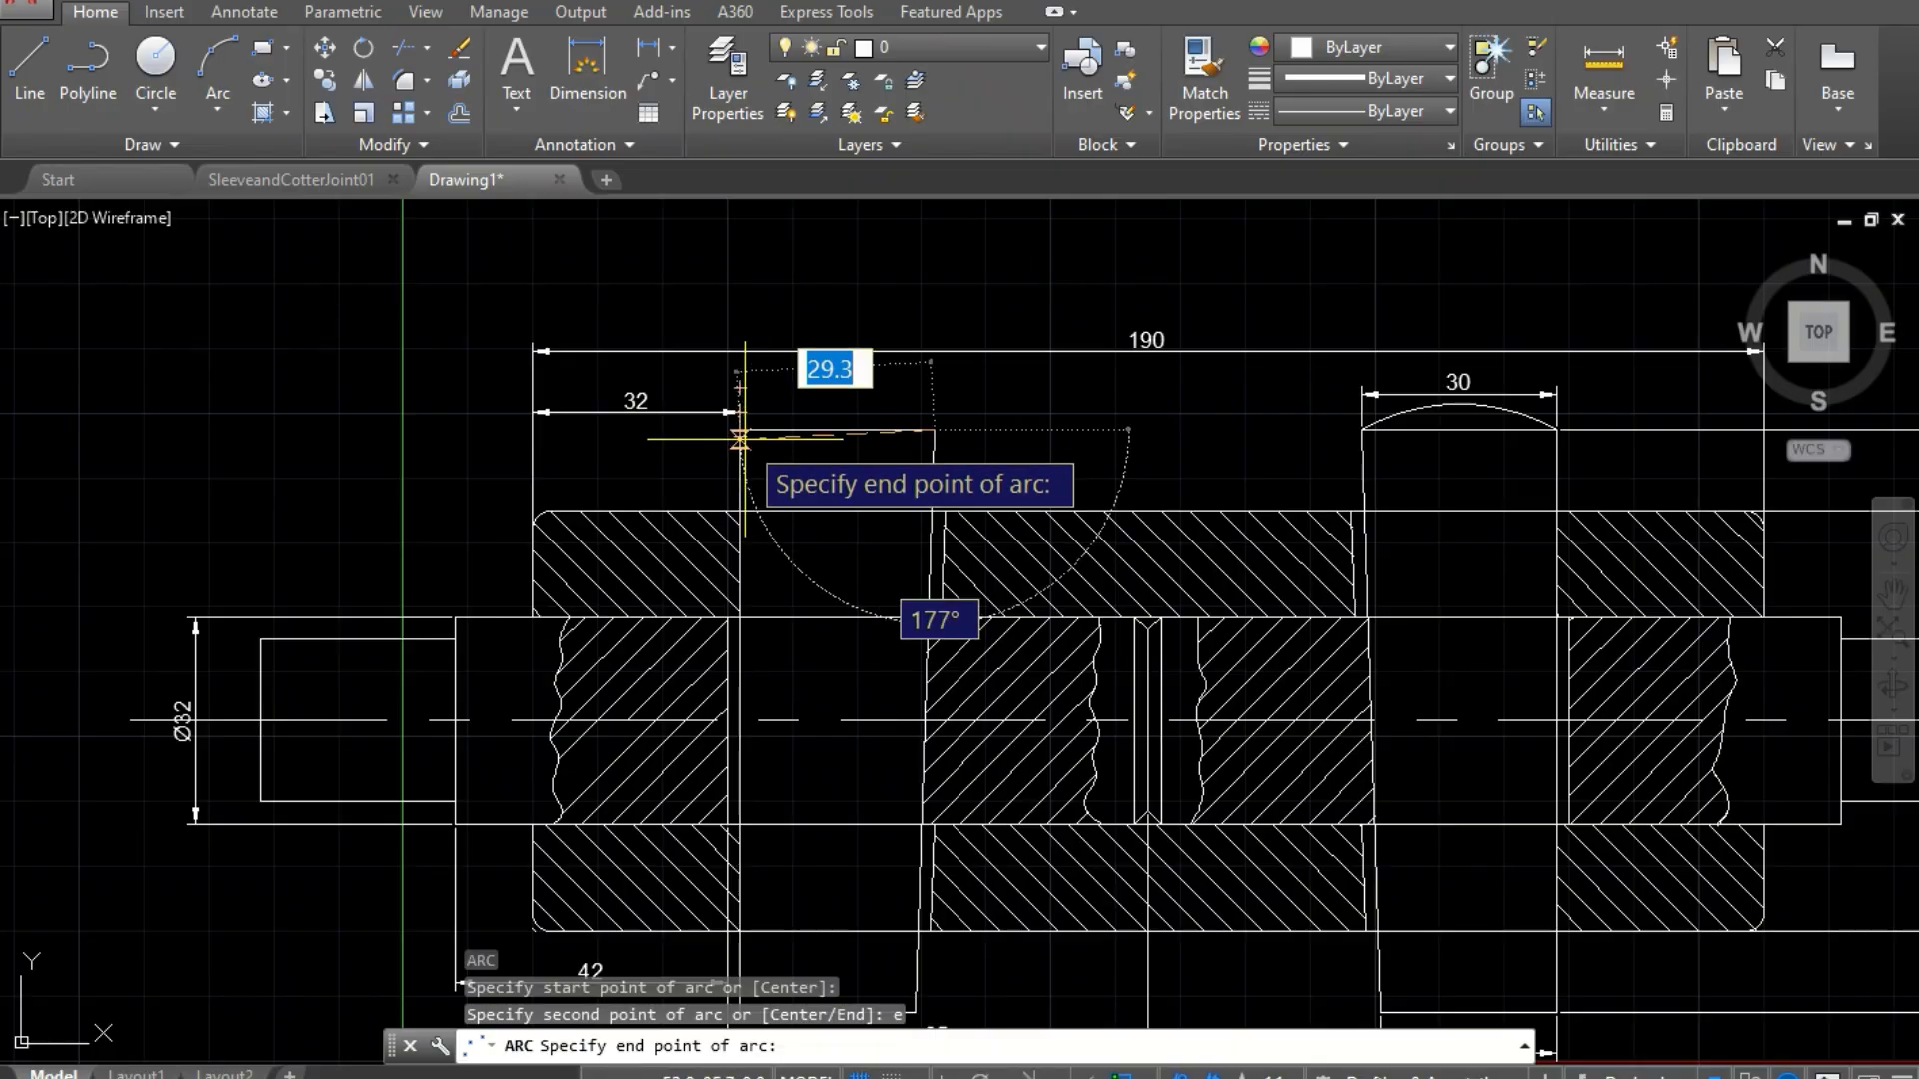
{"action": "left_click", "coordinate": [738, 431]}
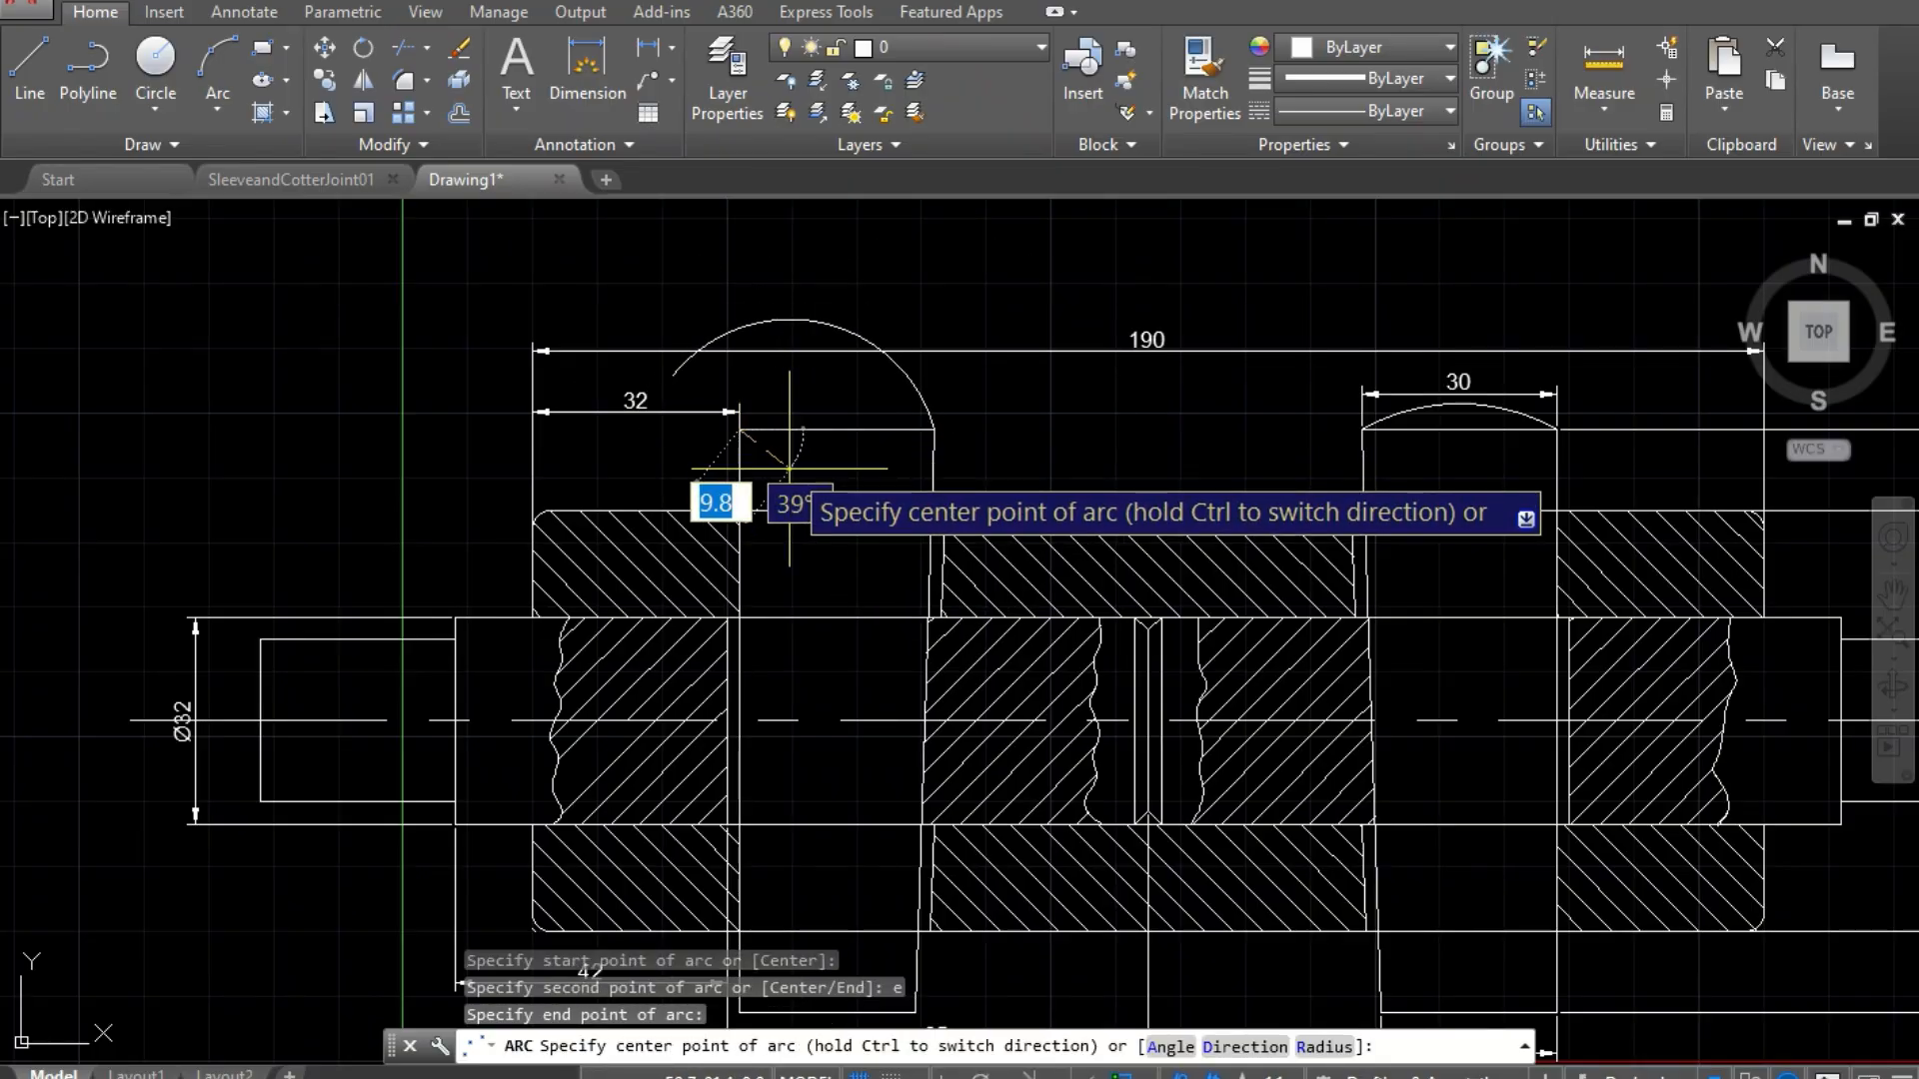
{"action": "type", "text": "r"}
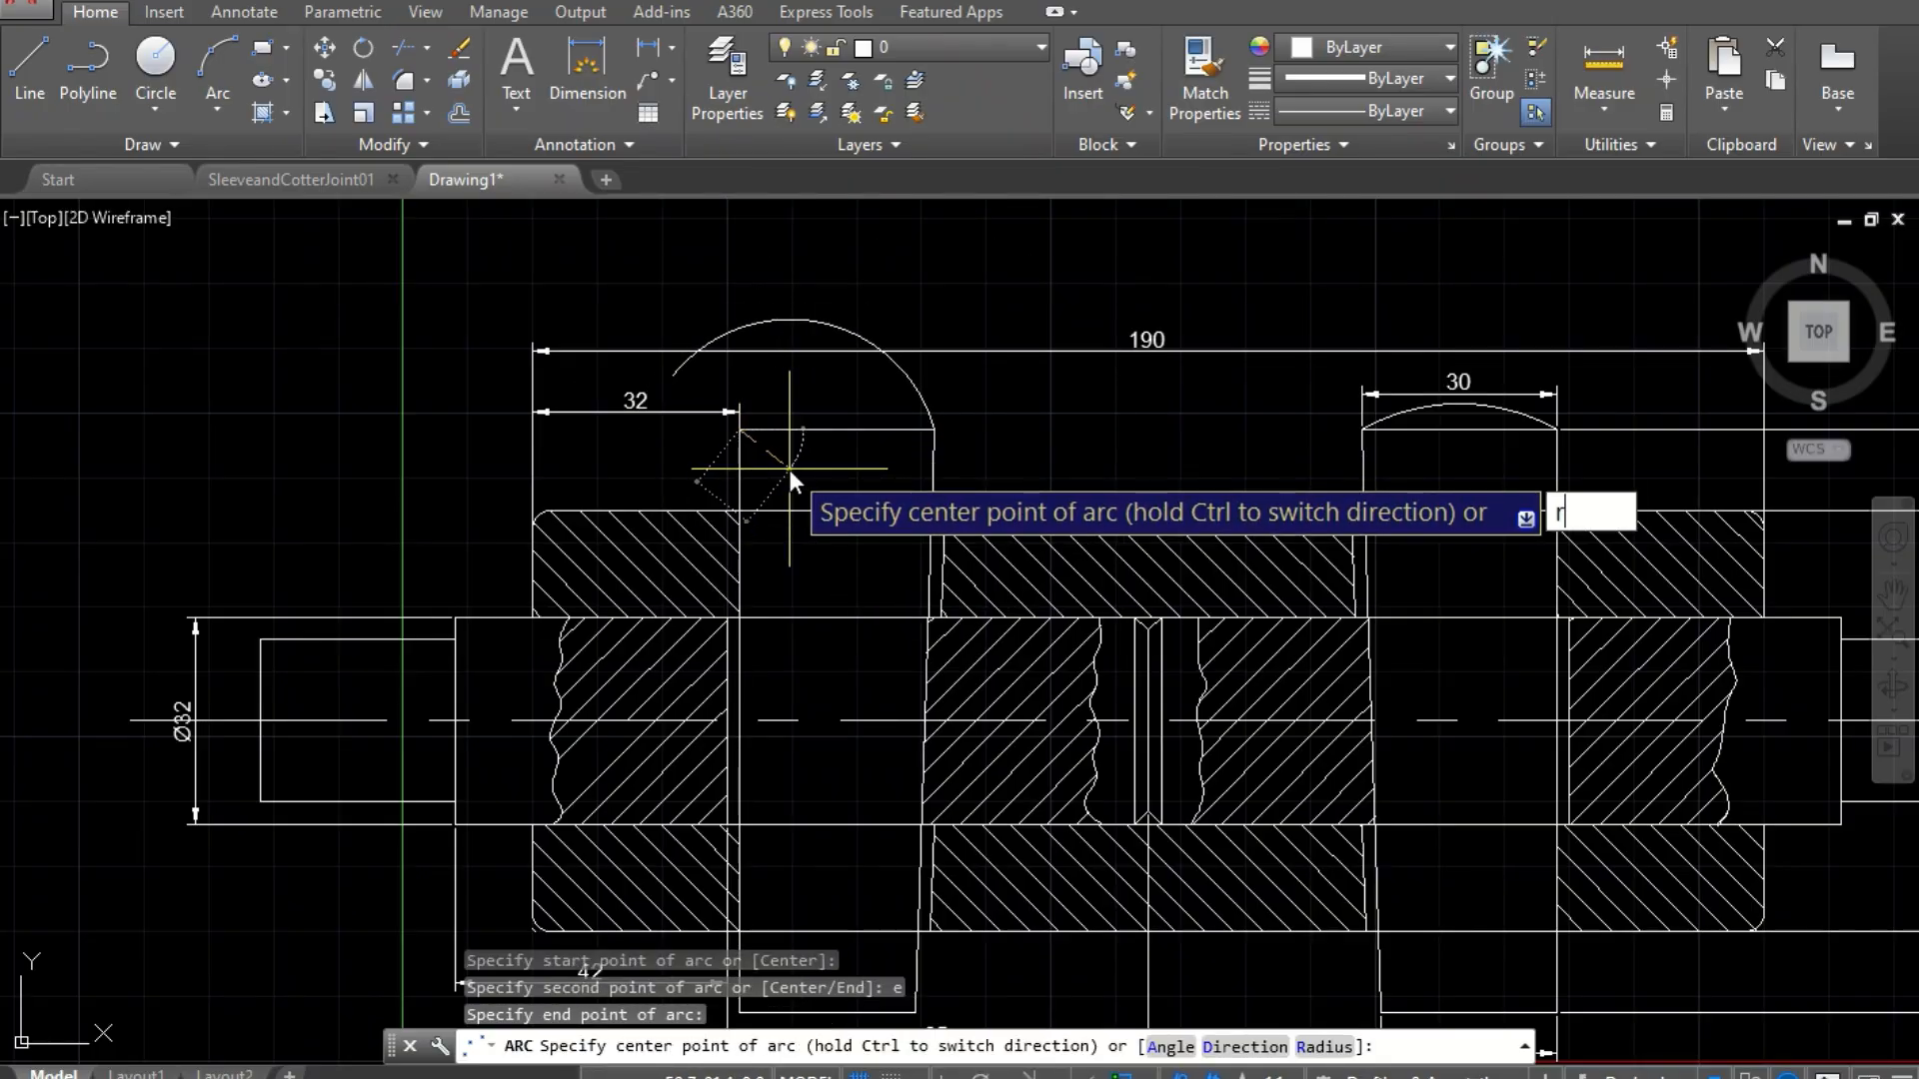
{"action": "key", "text": "Return"}
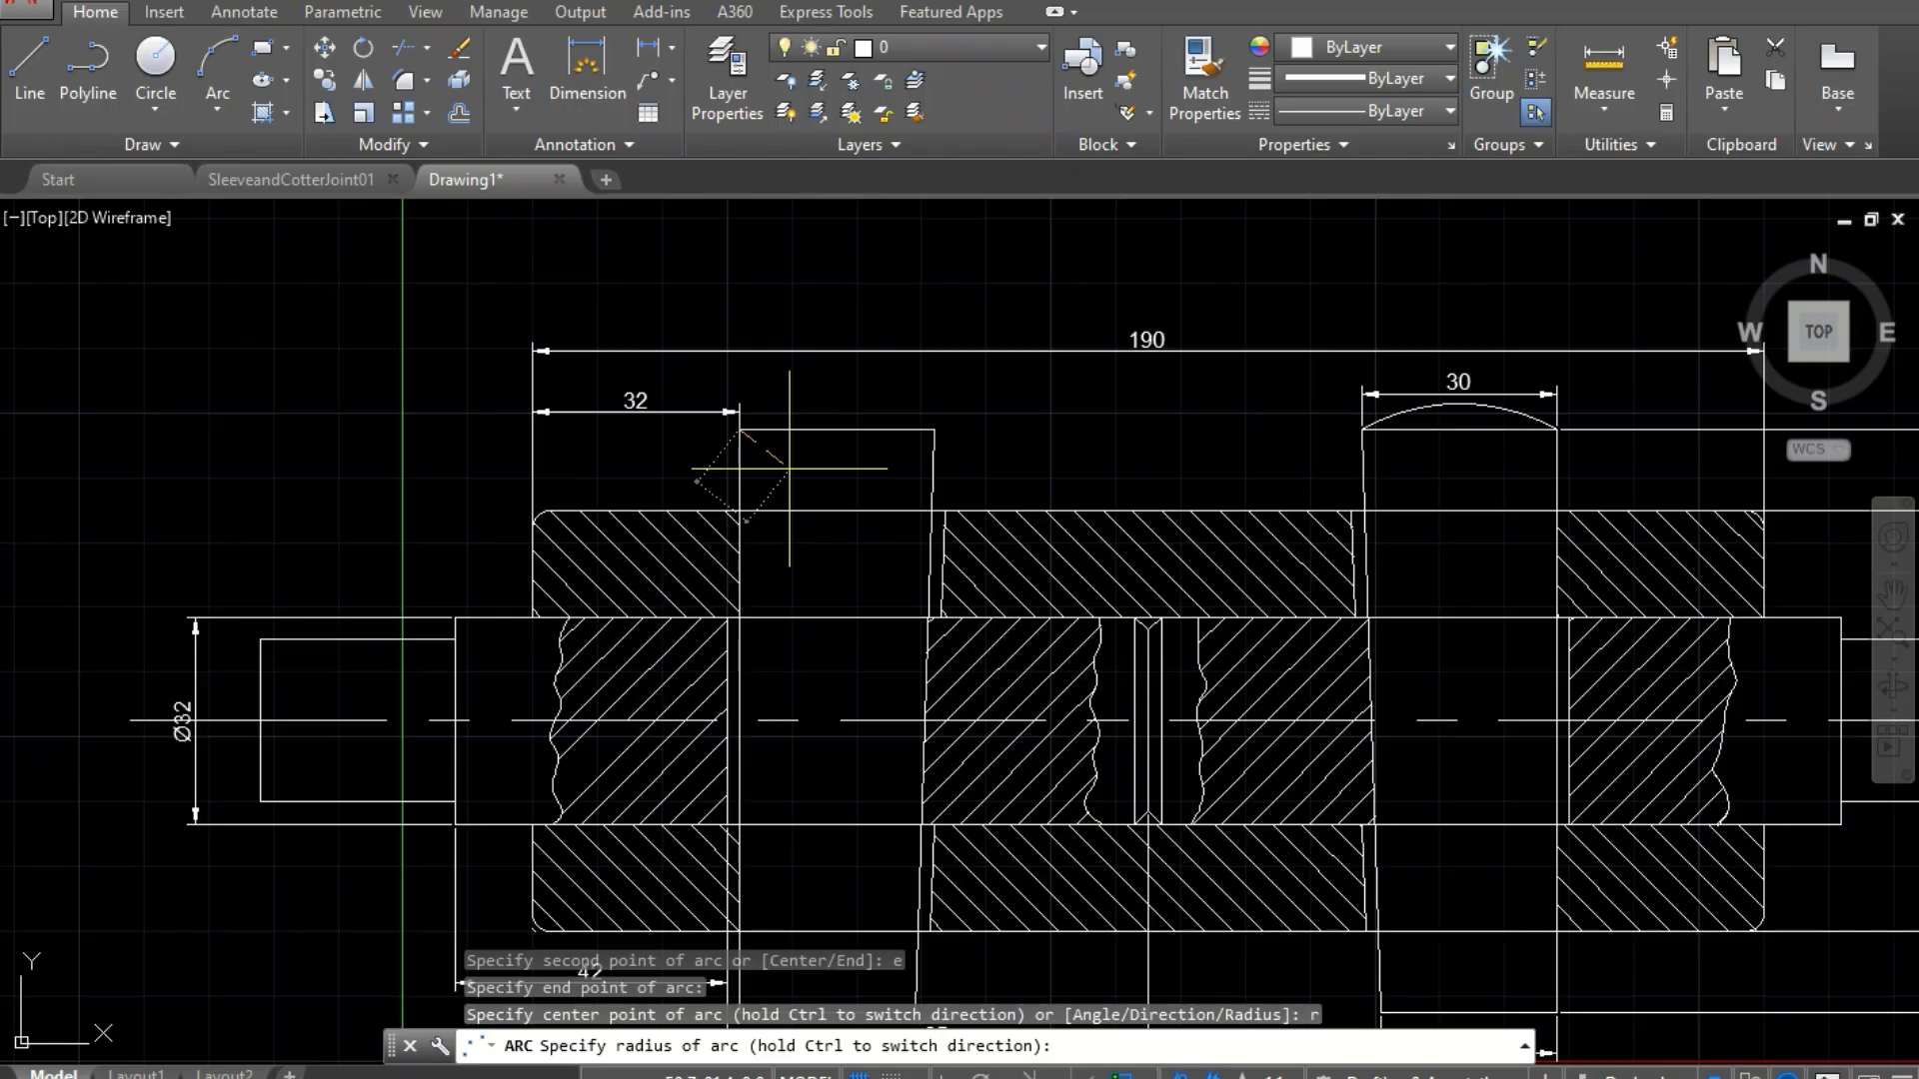
{"action": "type", "text": "30"}
{"action": "key", "text": "Return"}
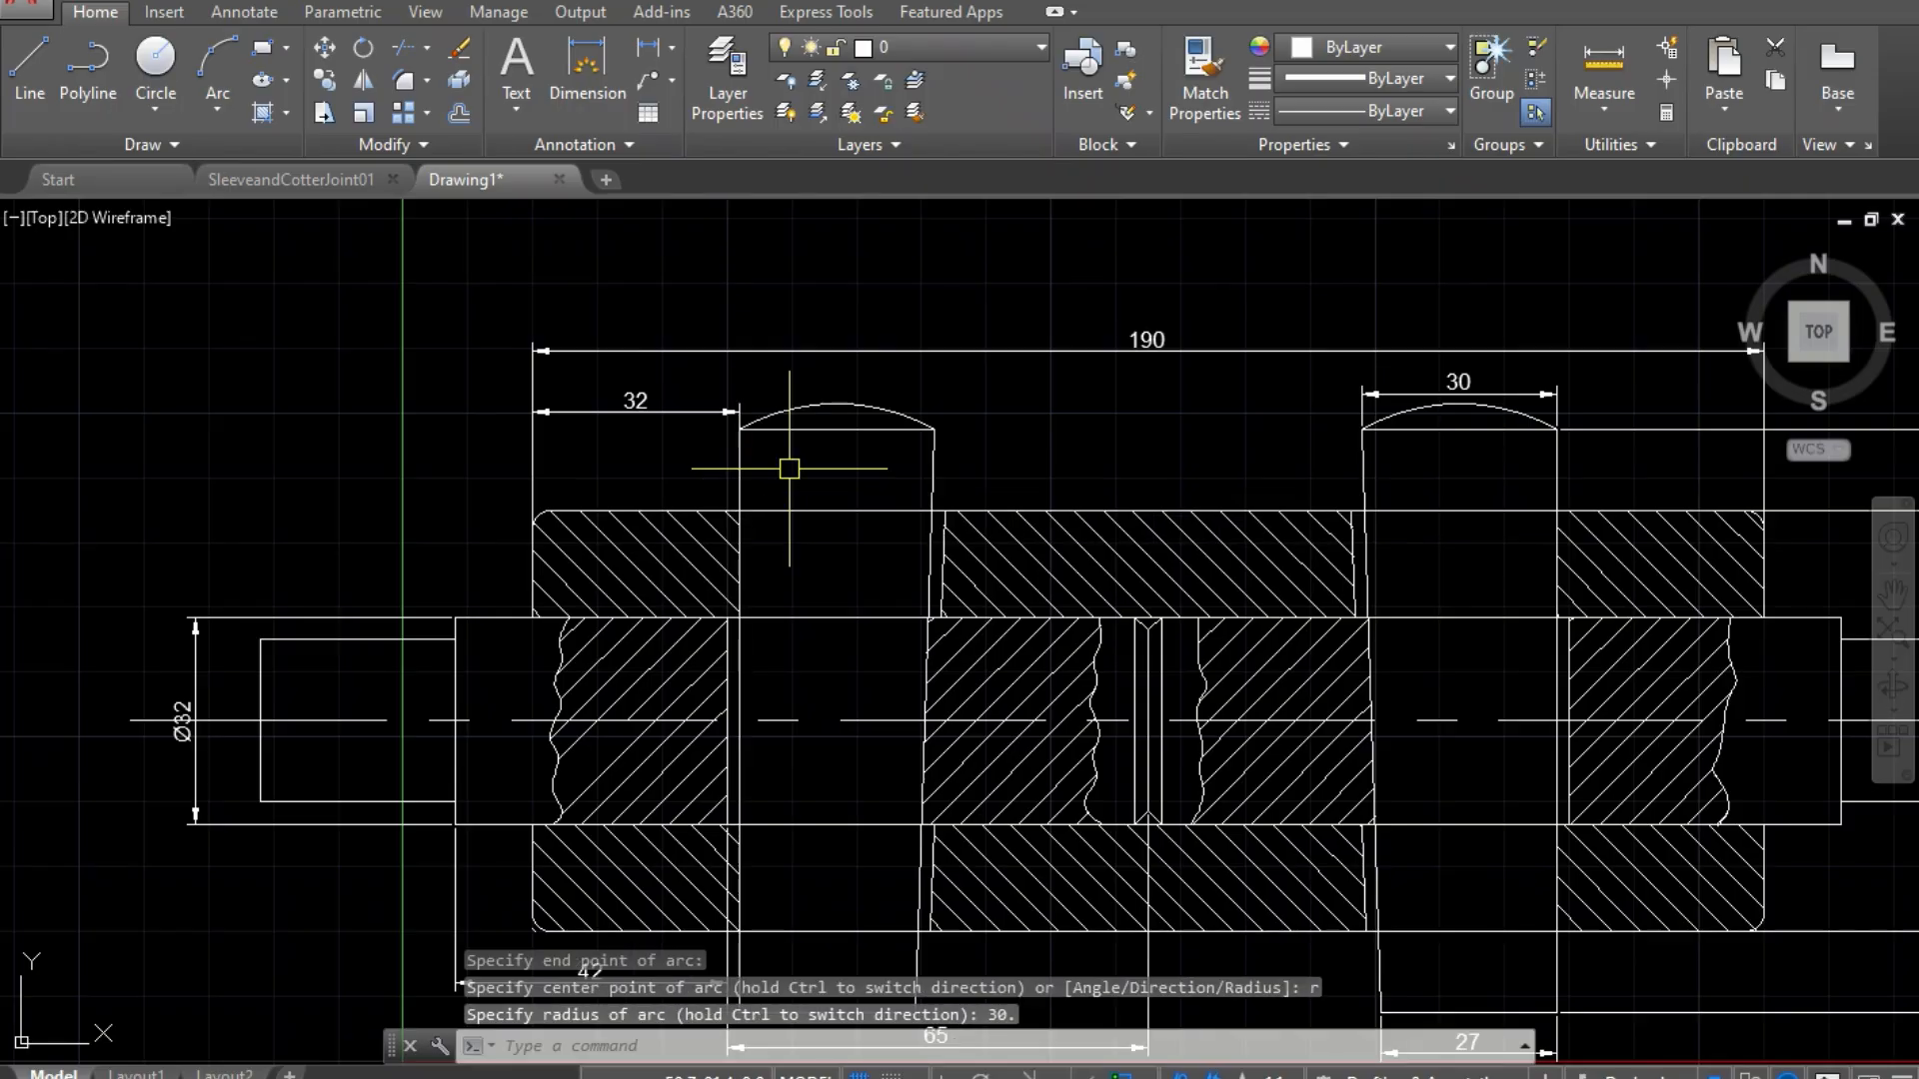
Step: Draw a radius 27 arc below the left cotter's lower end, starting at its left corner and ending at its right corner
{"action": "scroll", "coordinate": [1011, 380], "scroll_direction": "down", "scroll_amount": 5}
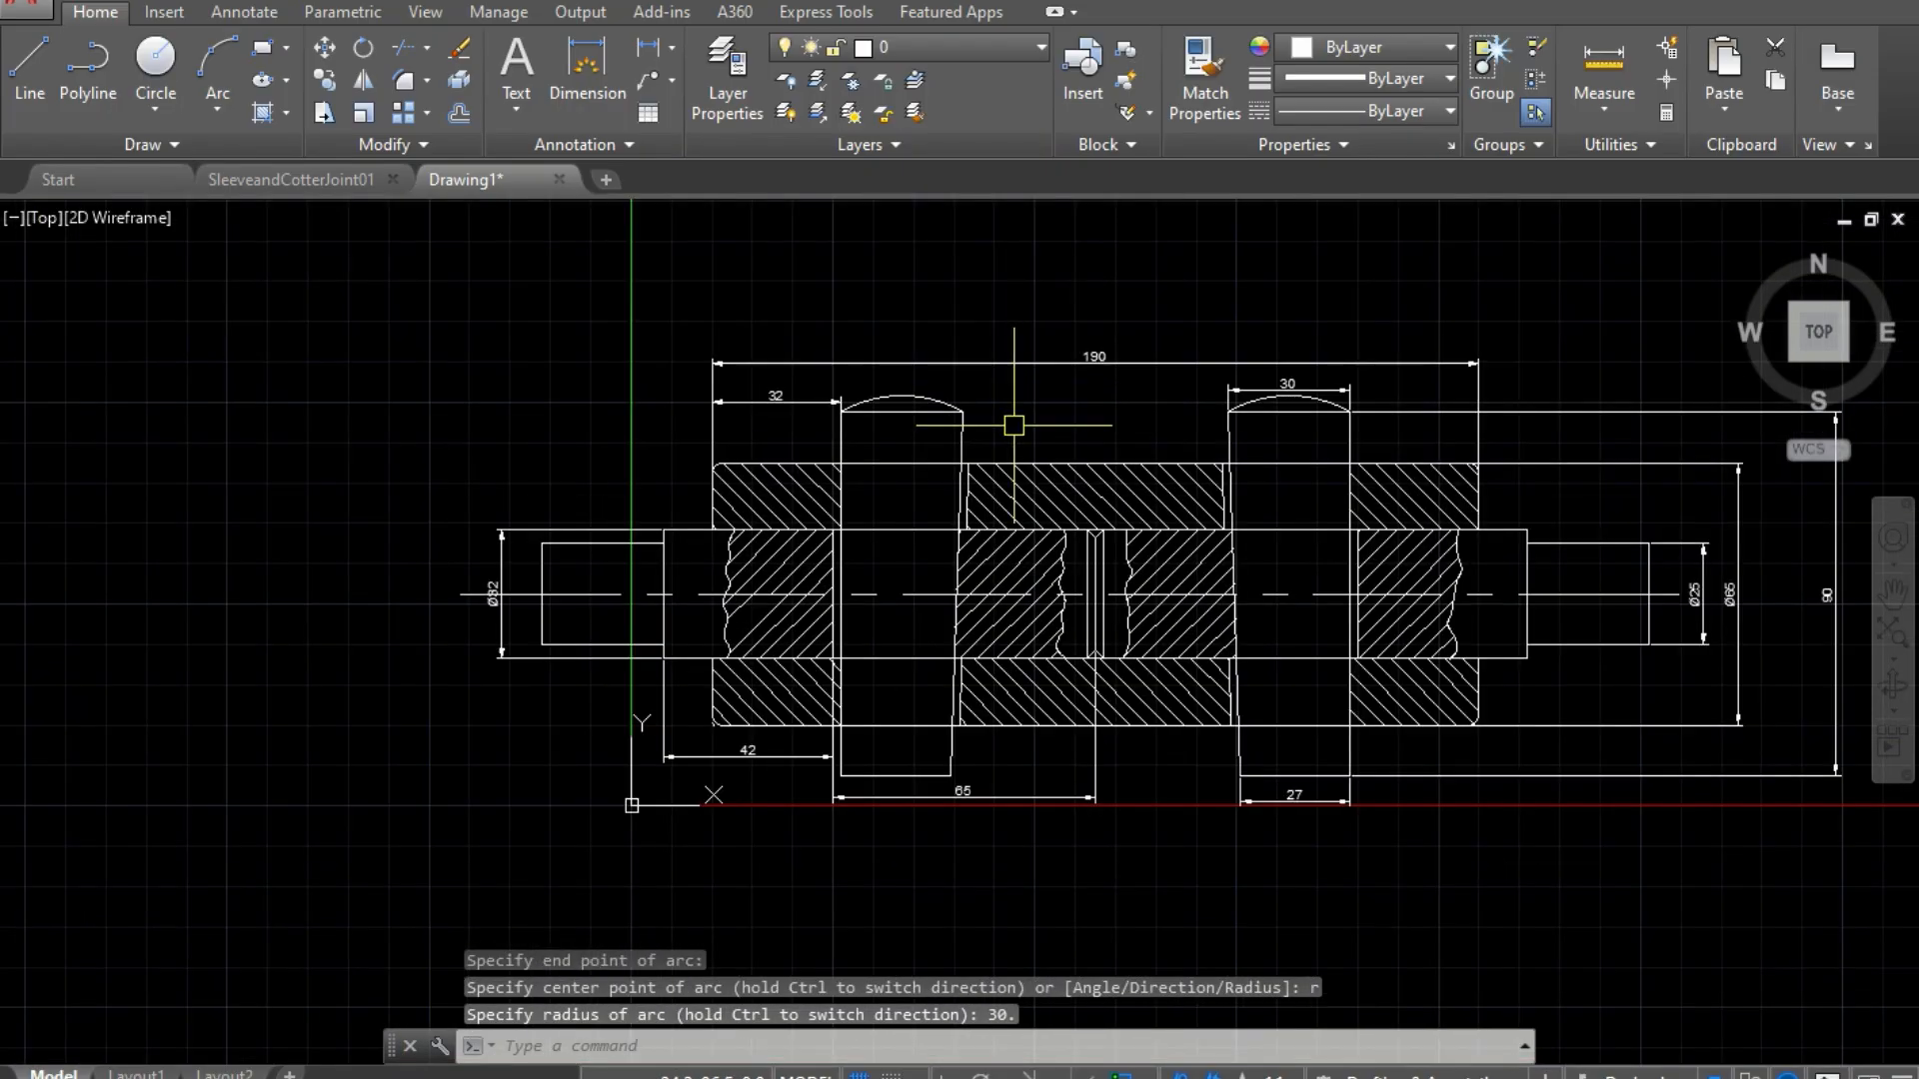
{"action": "scroll", "coordinate": [951, 771], "scroll_direction": "up", "scroll_amount": 4}
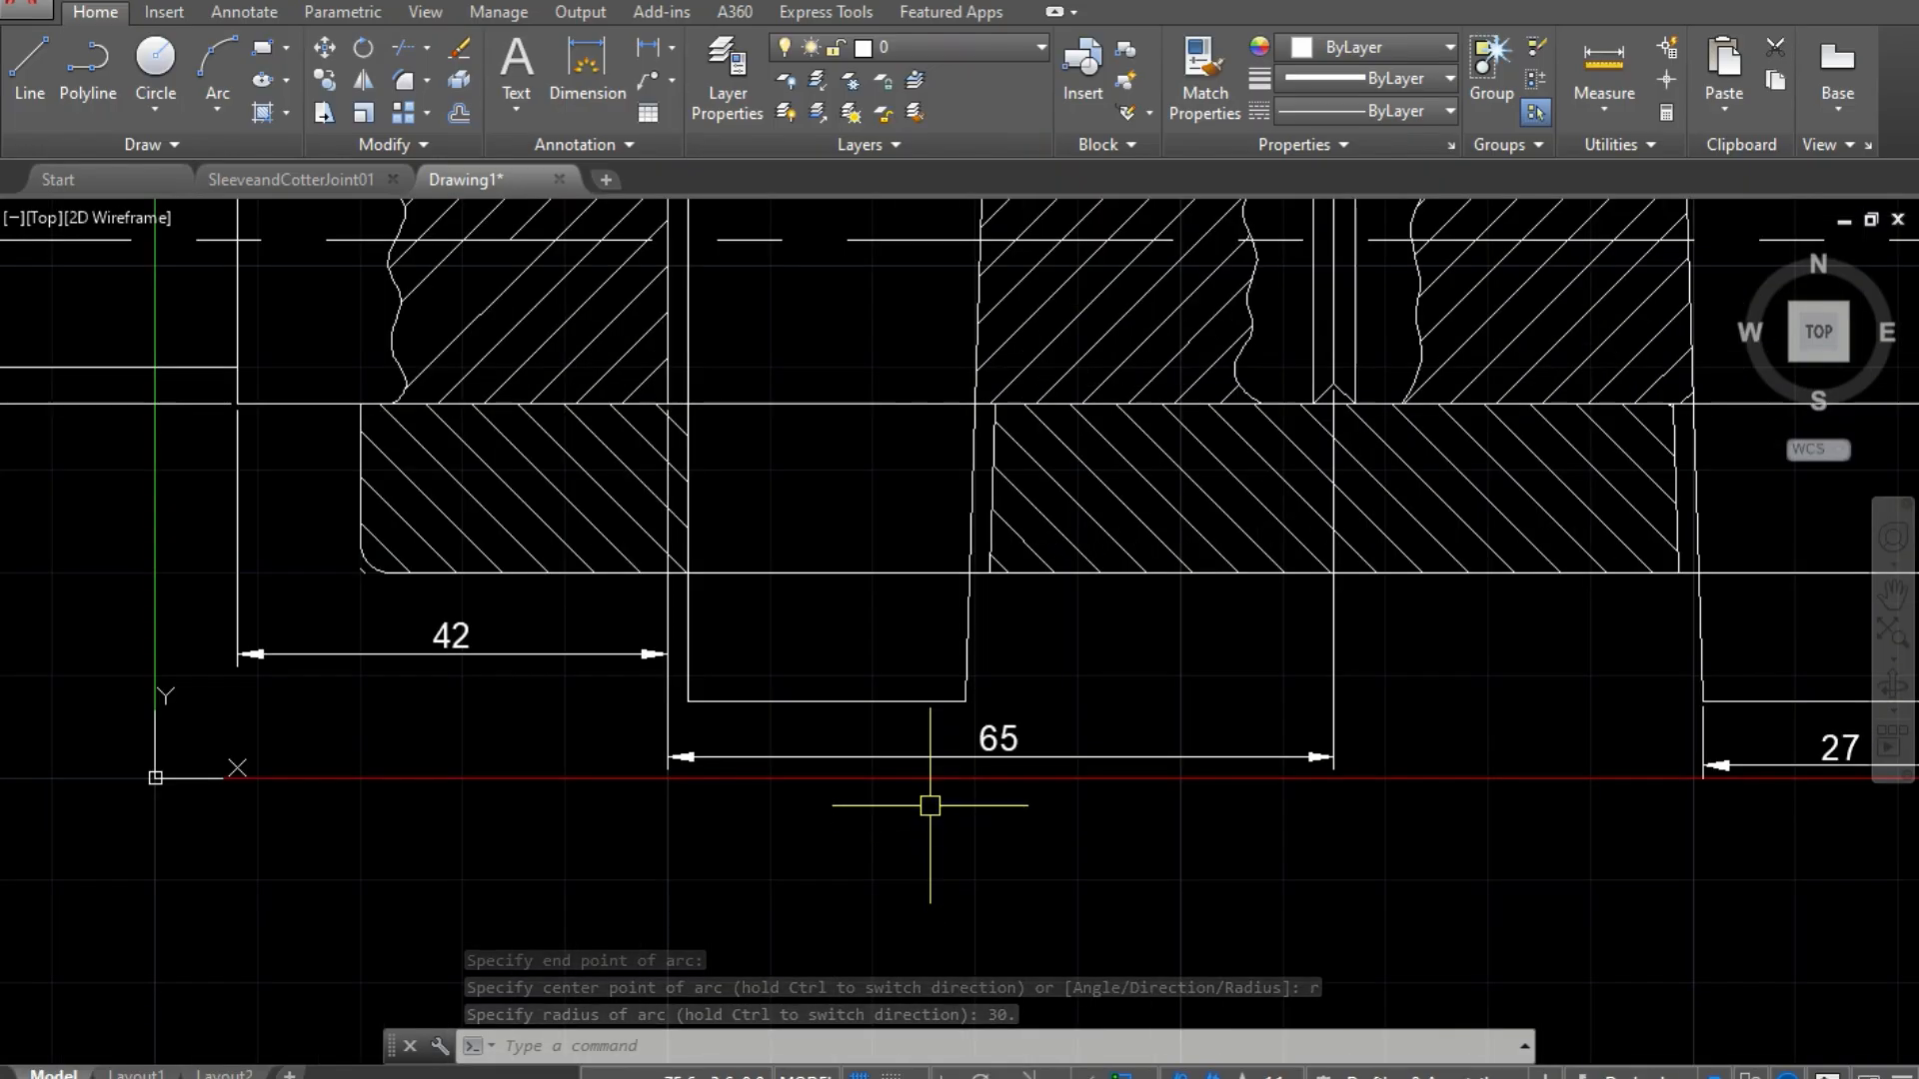
{"action": "key", "text": "Return"}
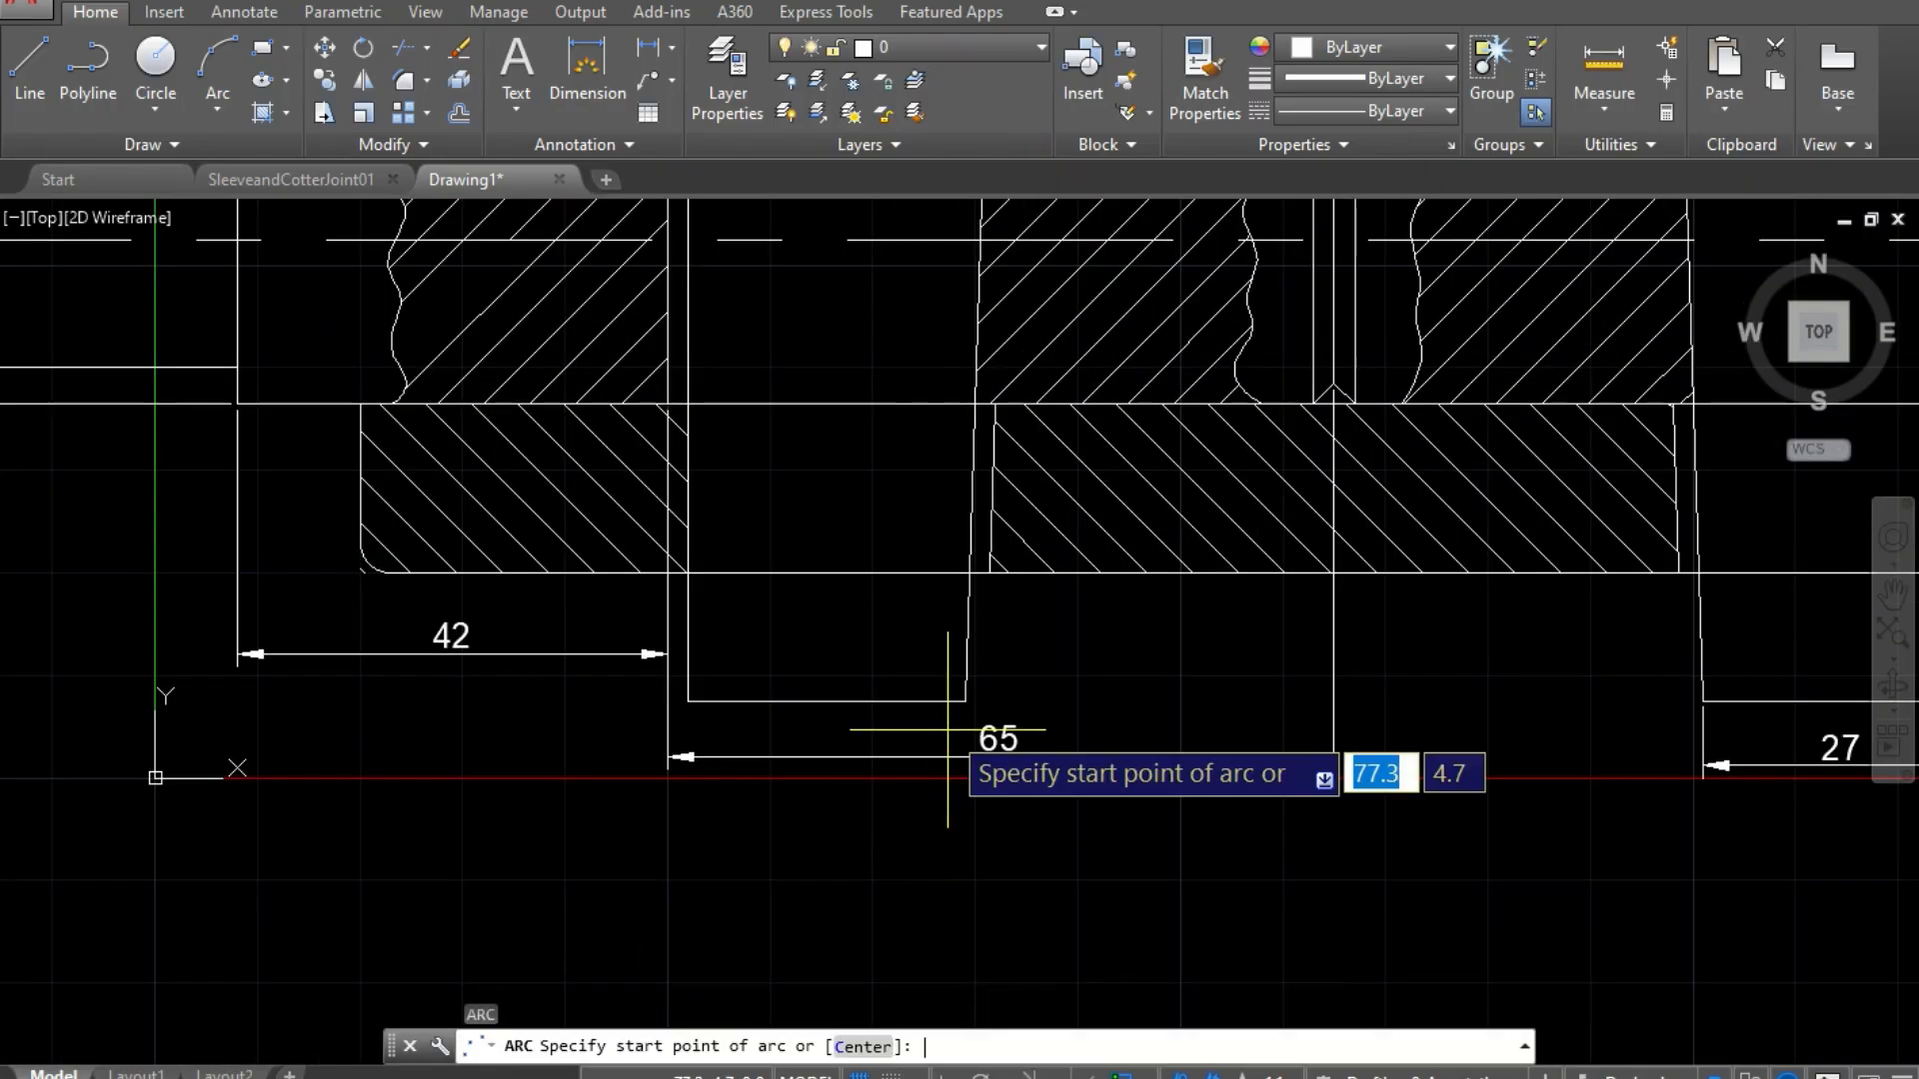
{"action": "left_click", "coordinate": [688, 701]}
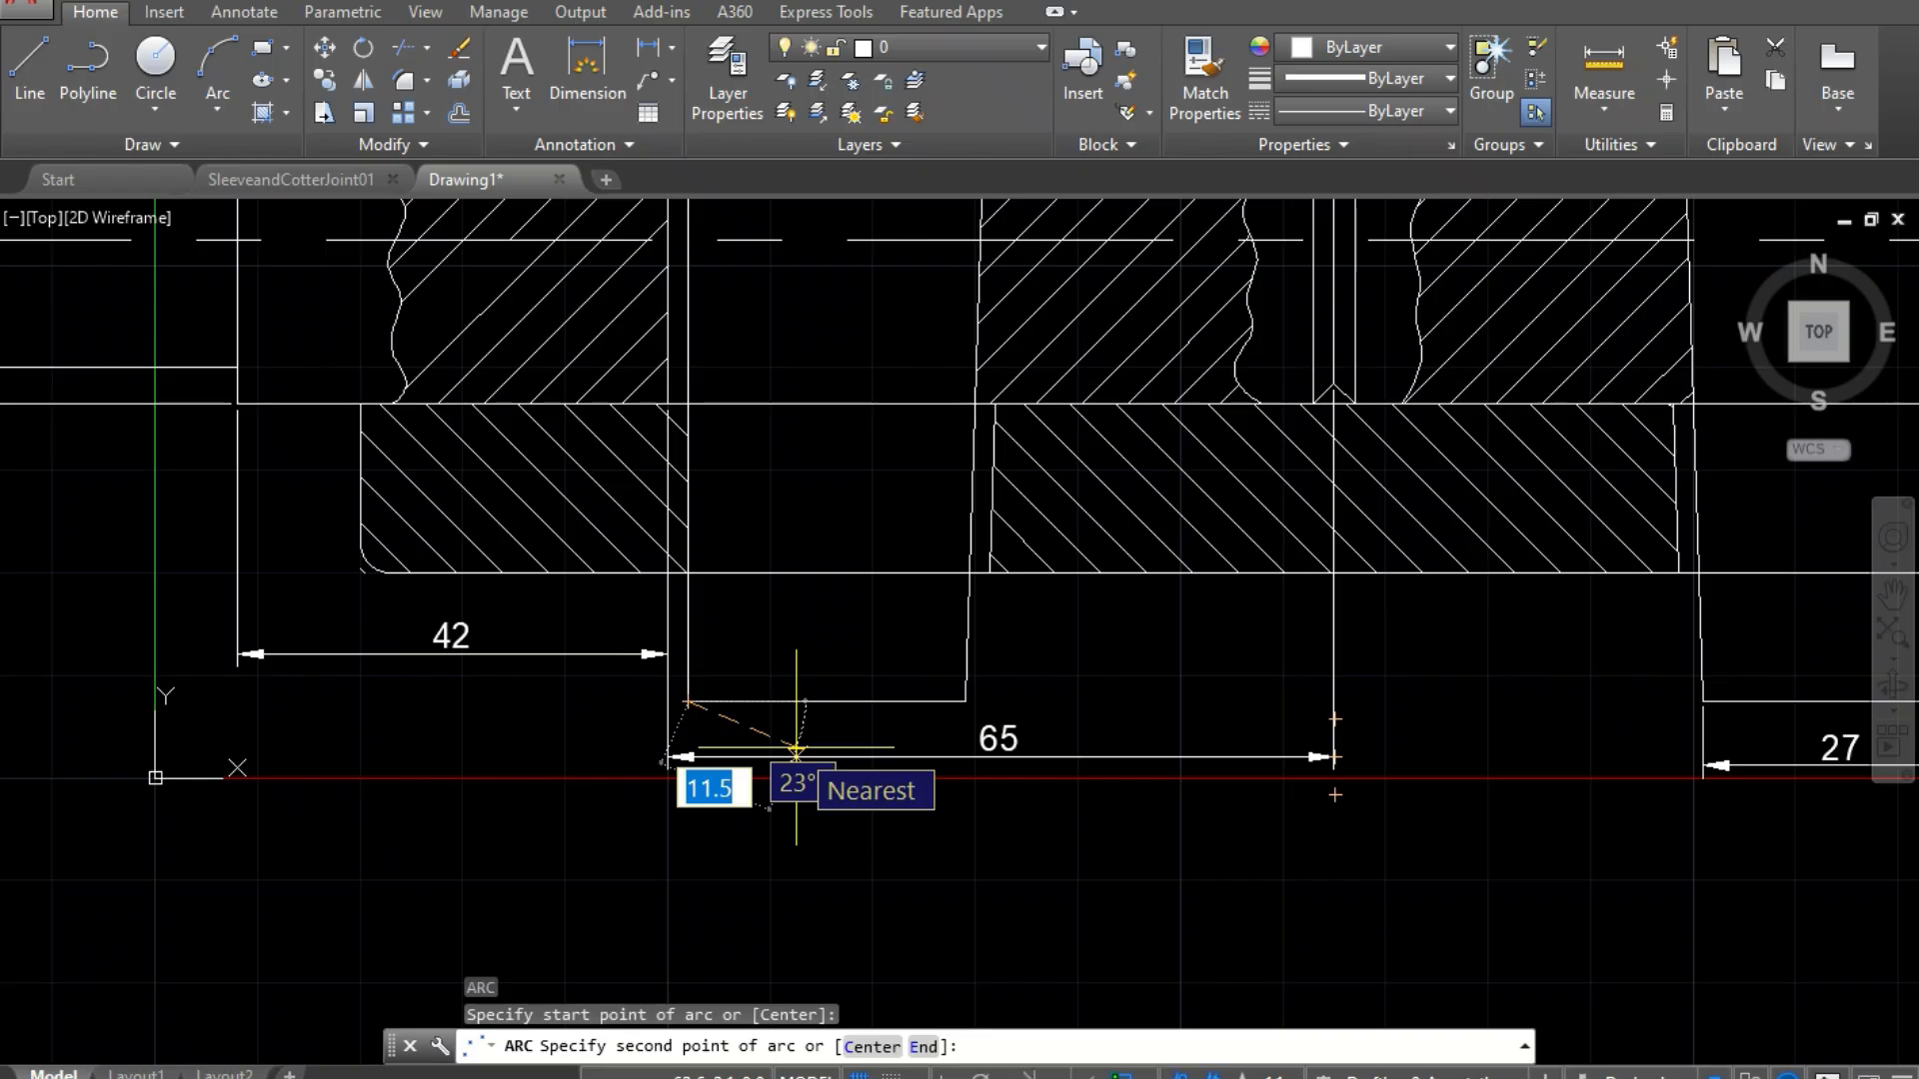
{"action": "type", "text": "e"}
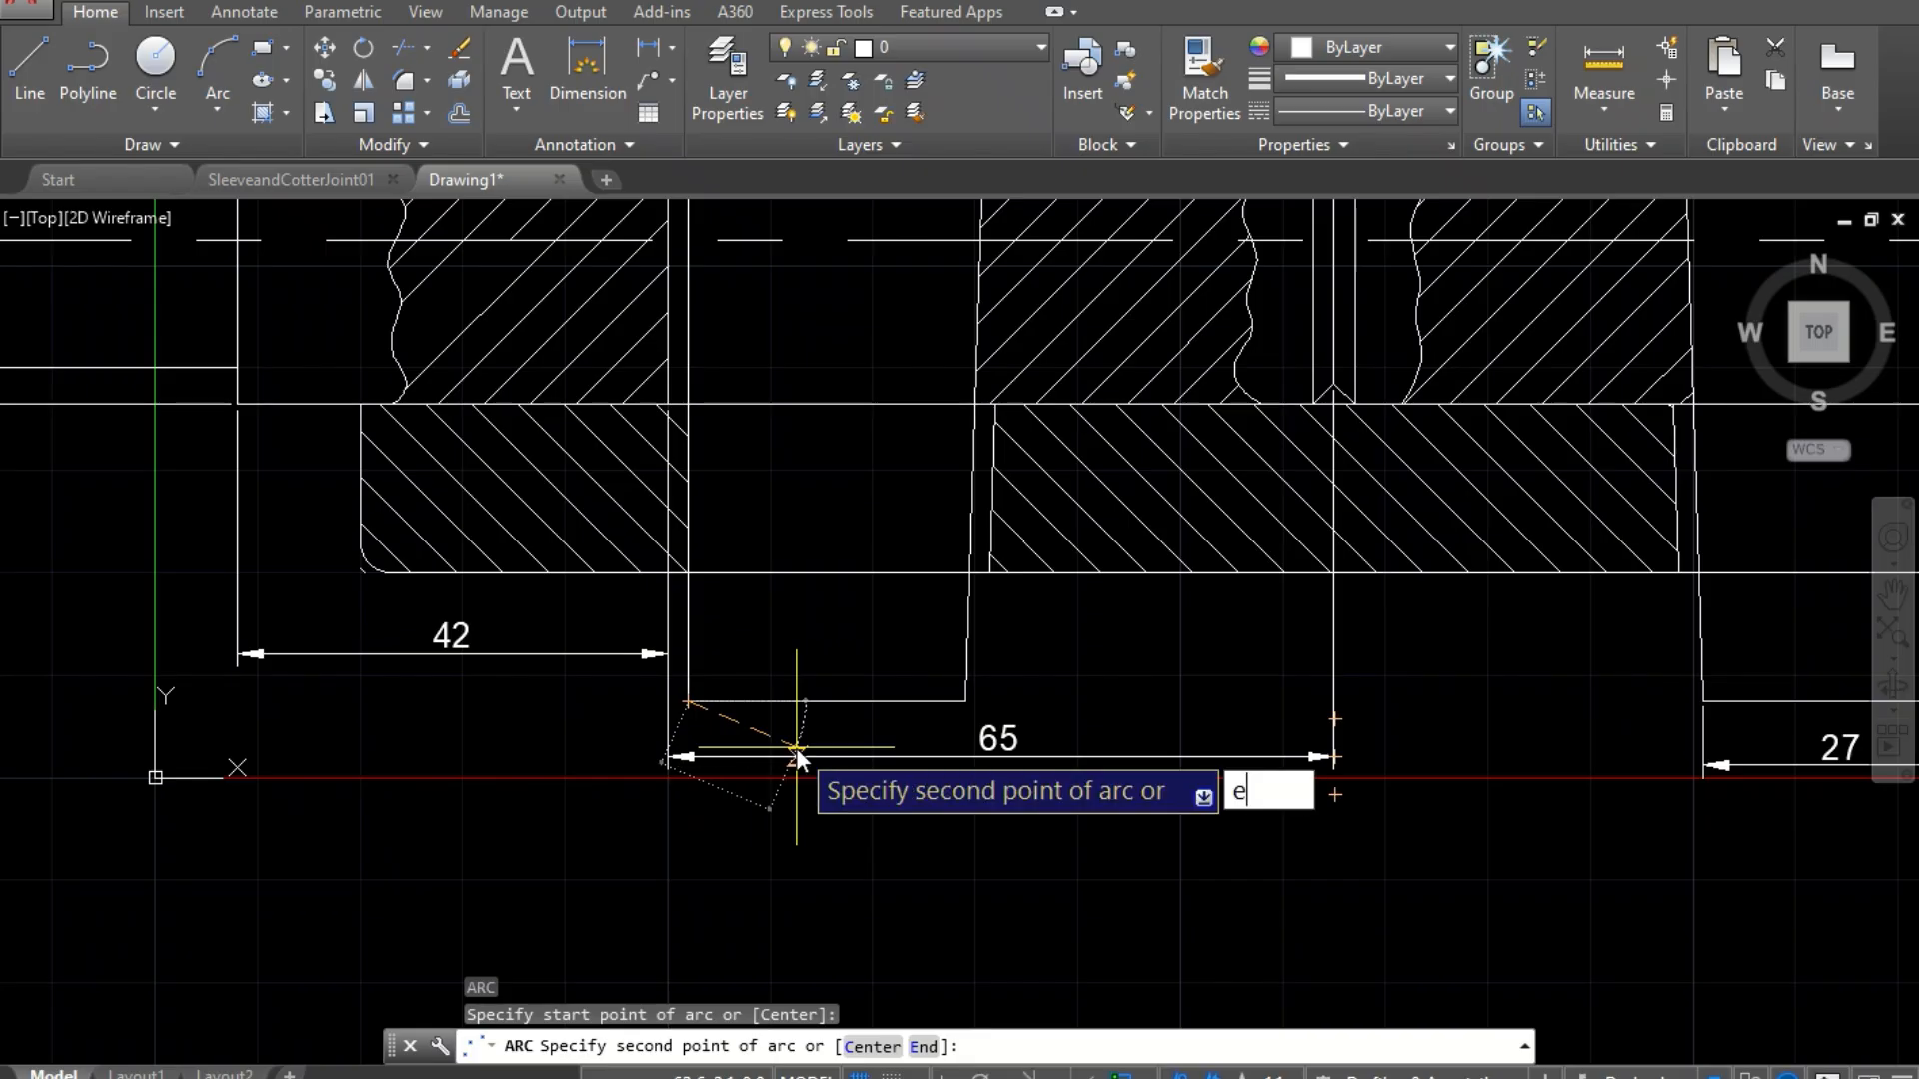
{"action": "key", "text": "Return"}
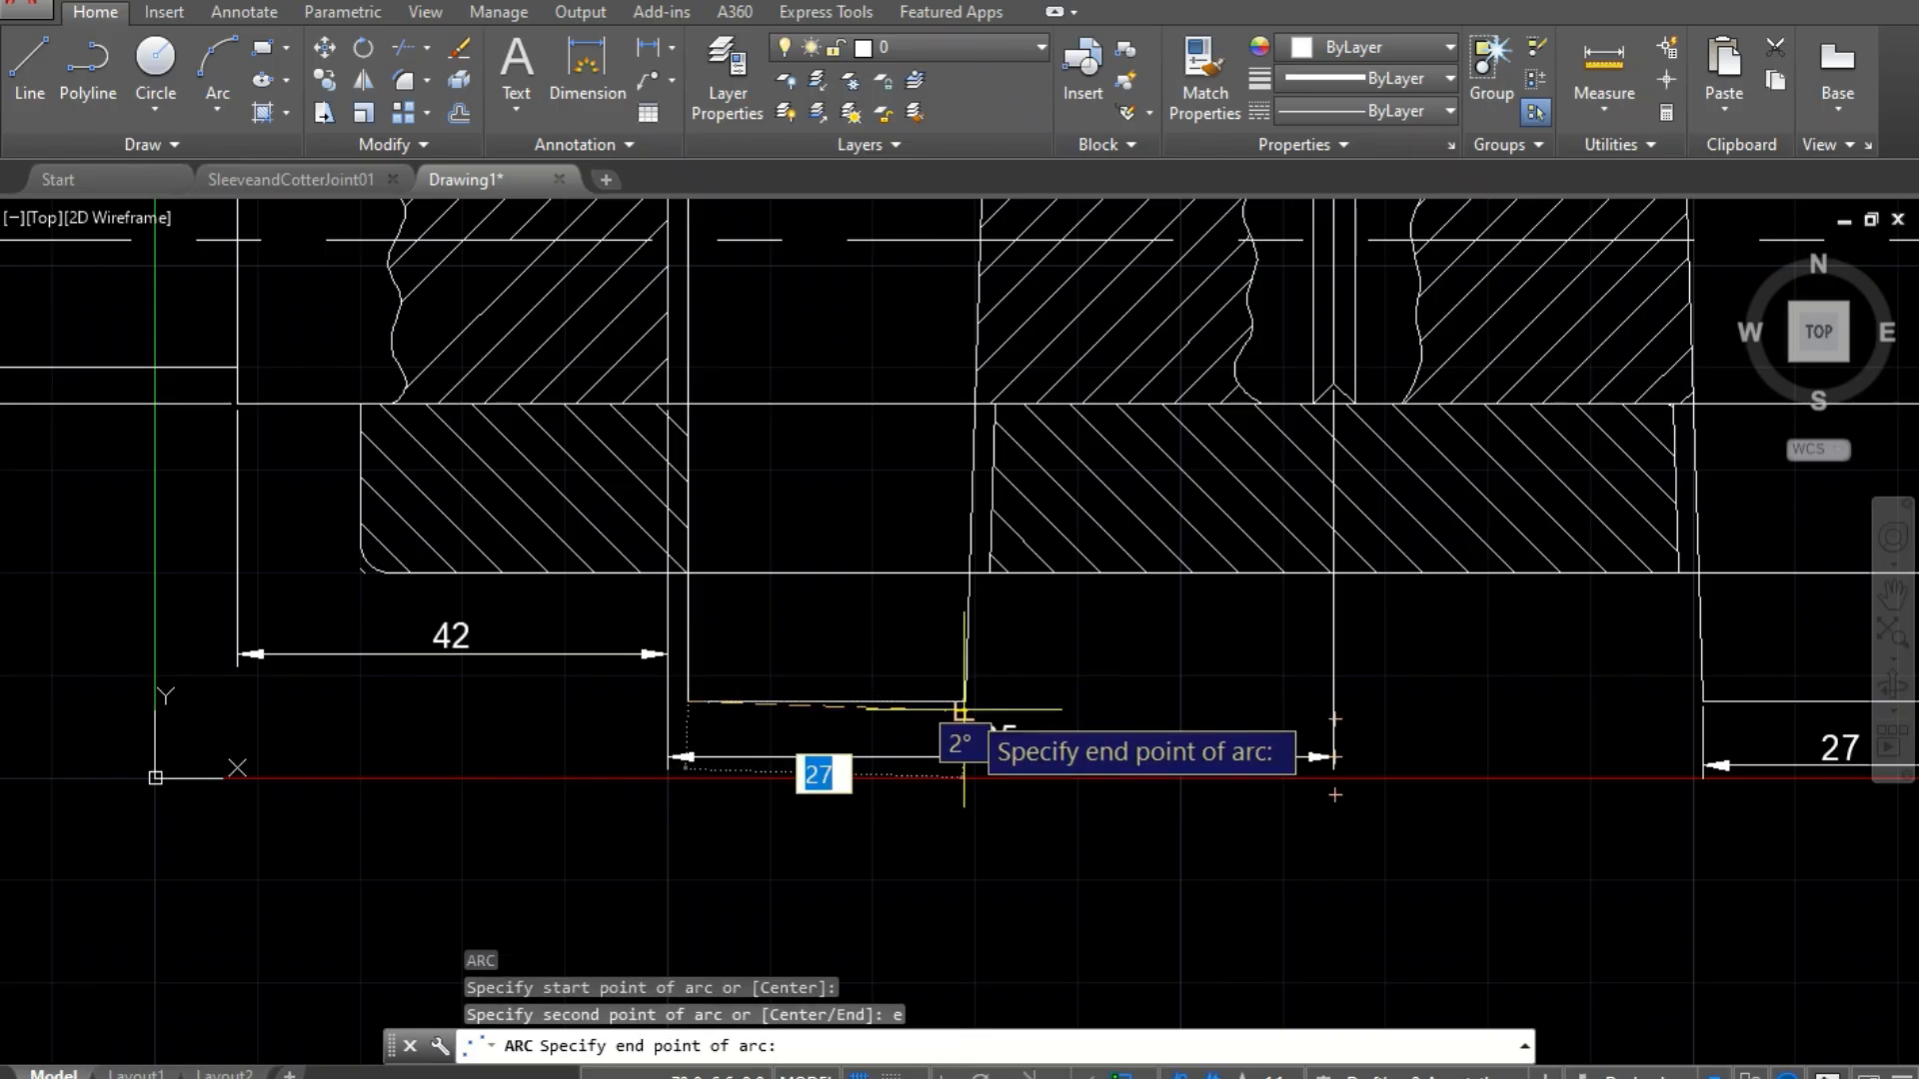
{"action": "left_click", "coordinate": [966, 701]}
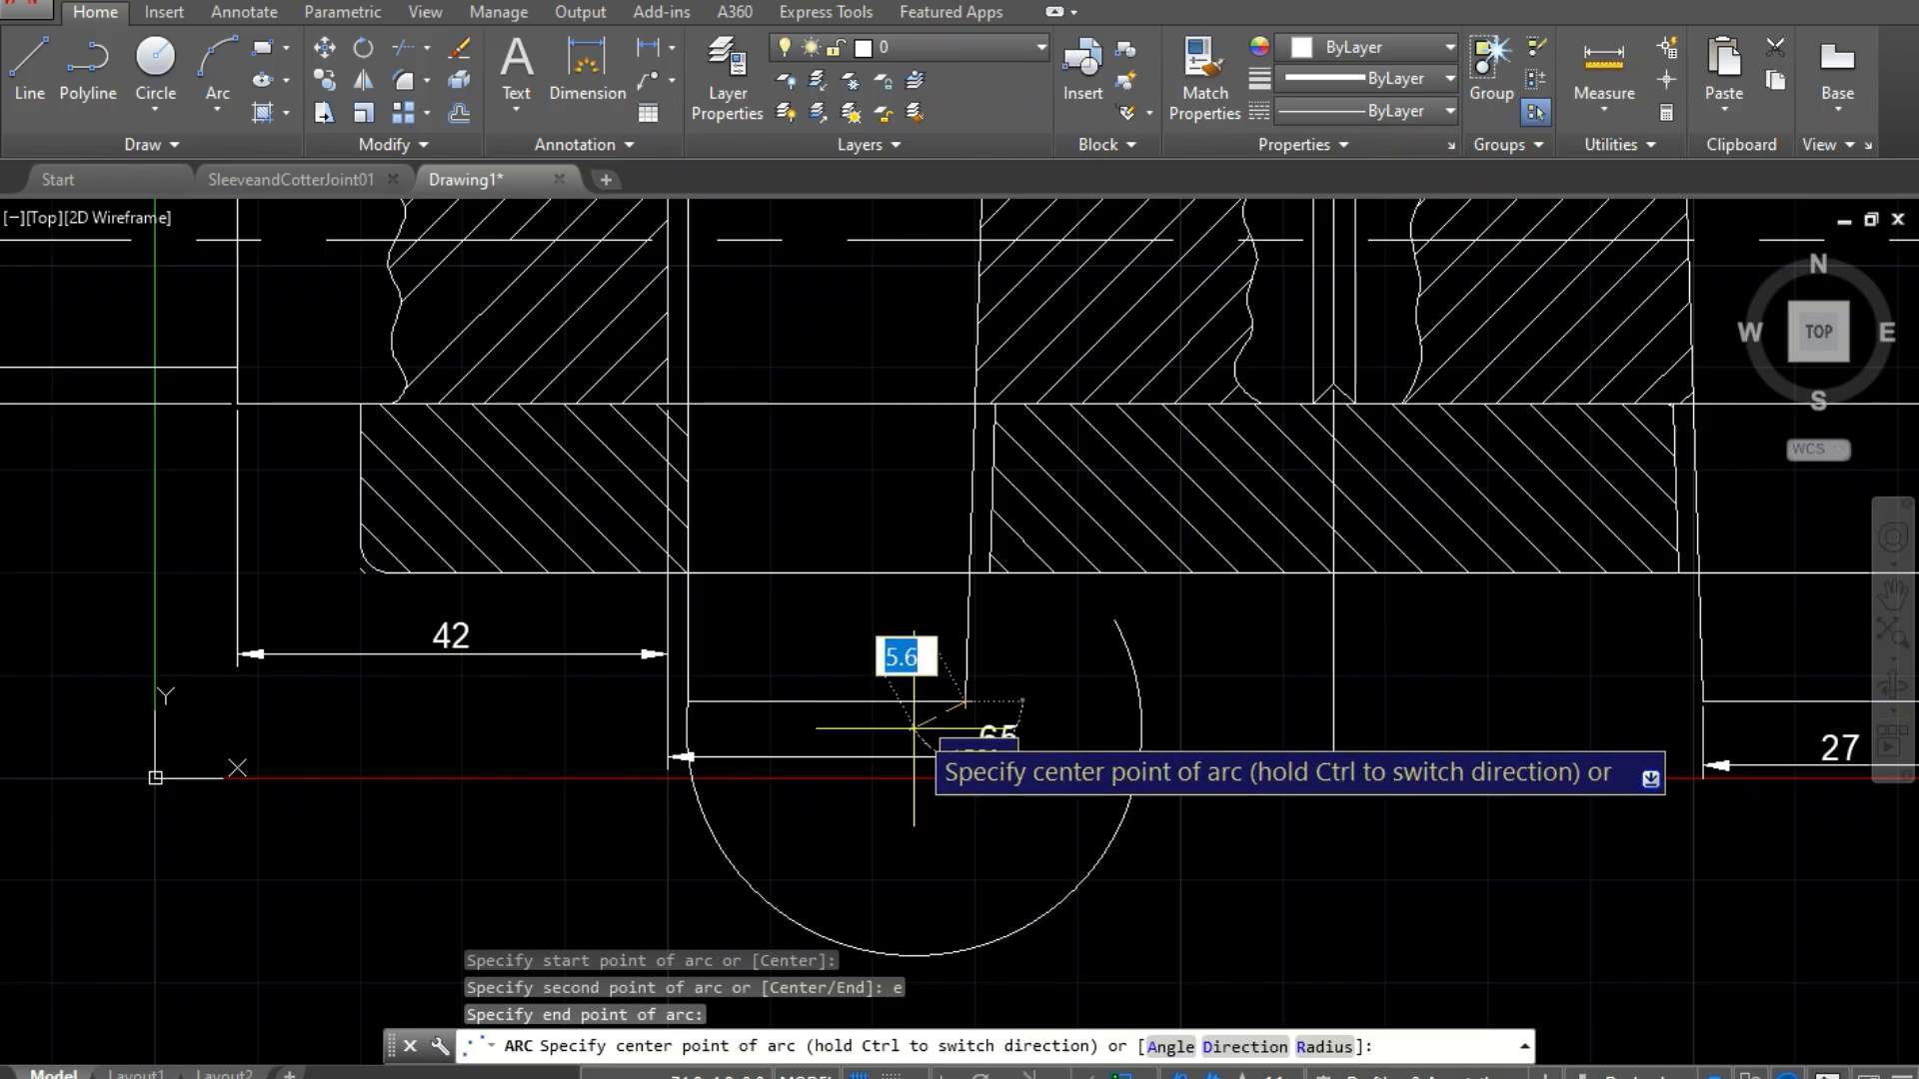
{"action": "type", "text": "r"}
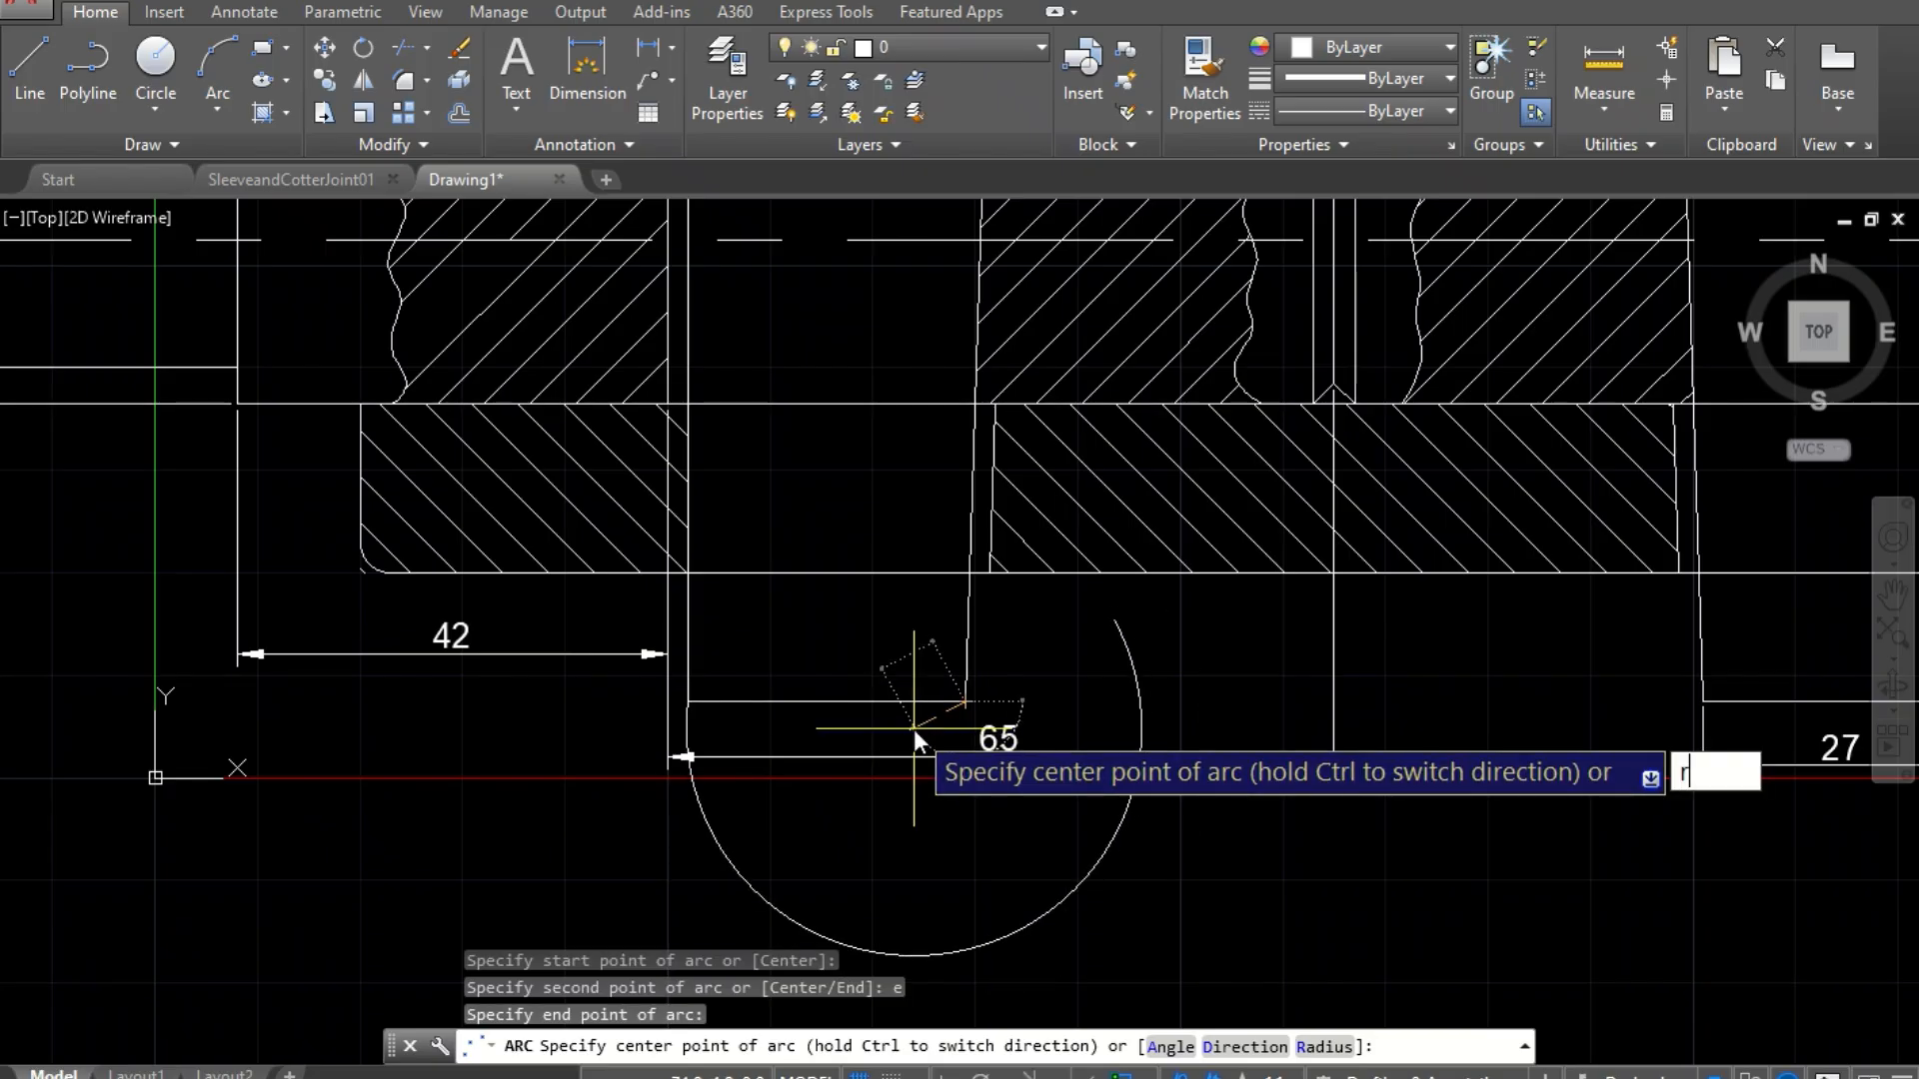
{"action": "key", "text": "Return"}
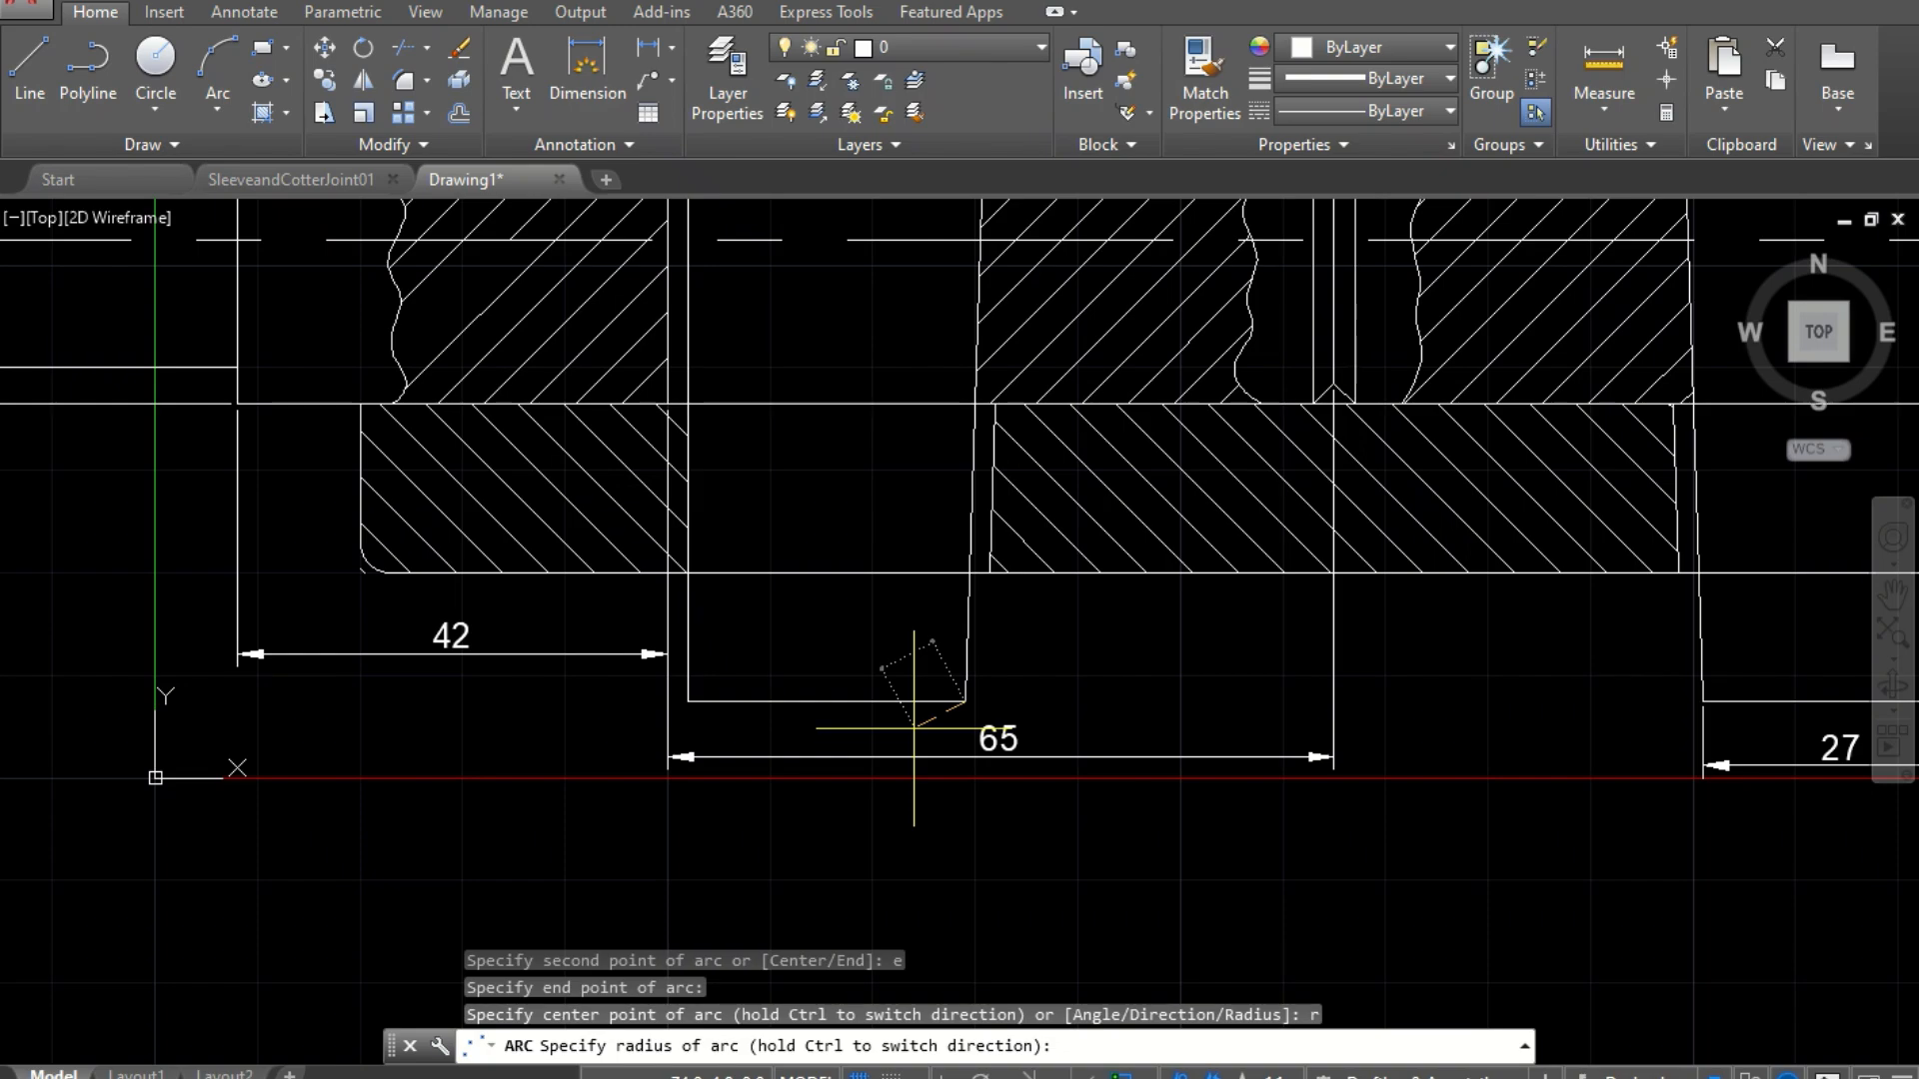
{"action": "type", "text": "27"}
{"action": "key", "text": "Return"}
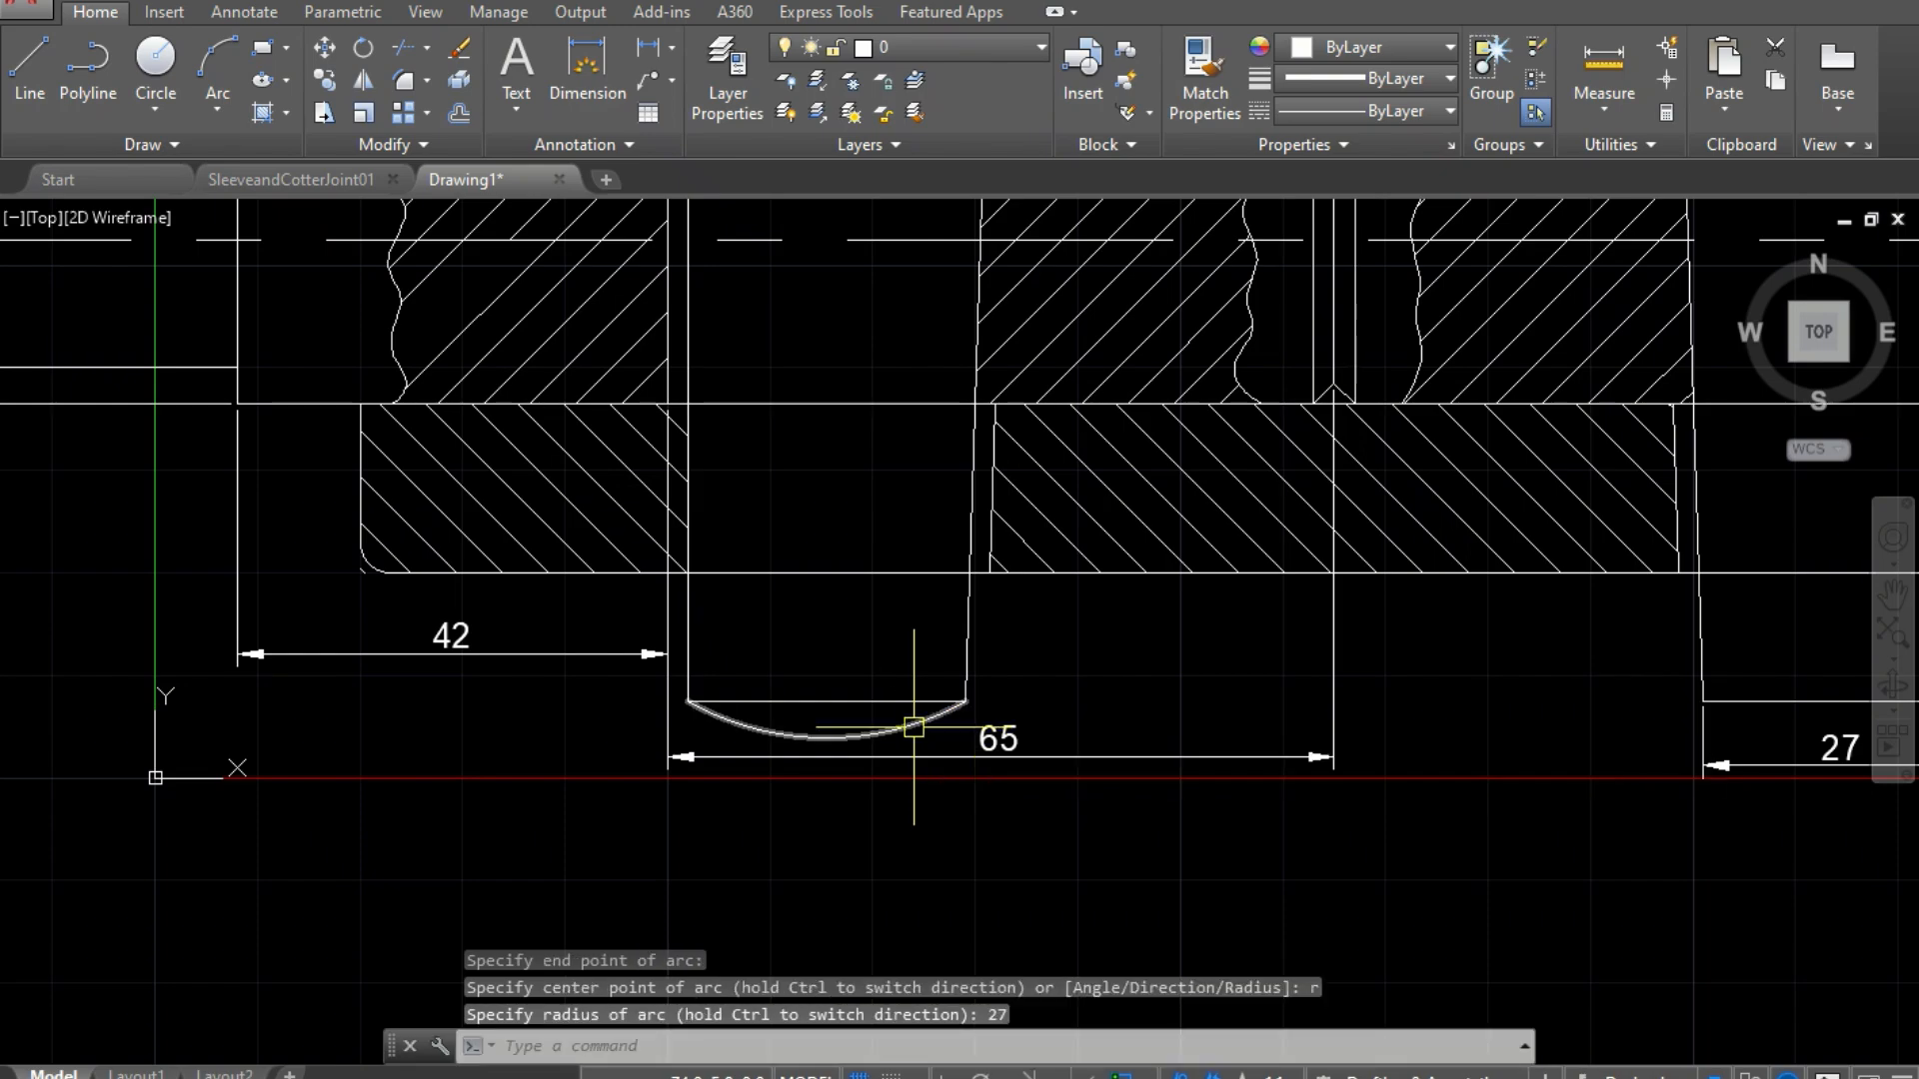
Step: Draw a radius 27 arc below the right cotter's lower end, starting at its left corner and ending at its right corner
{"action": "scroll", "coordinate": [852, 557], "scroll_direction": "down", "scroll_amount": 5}
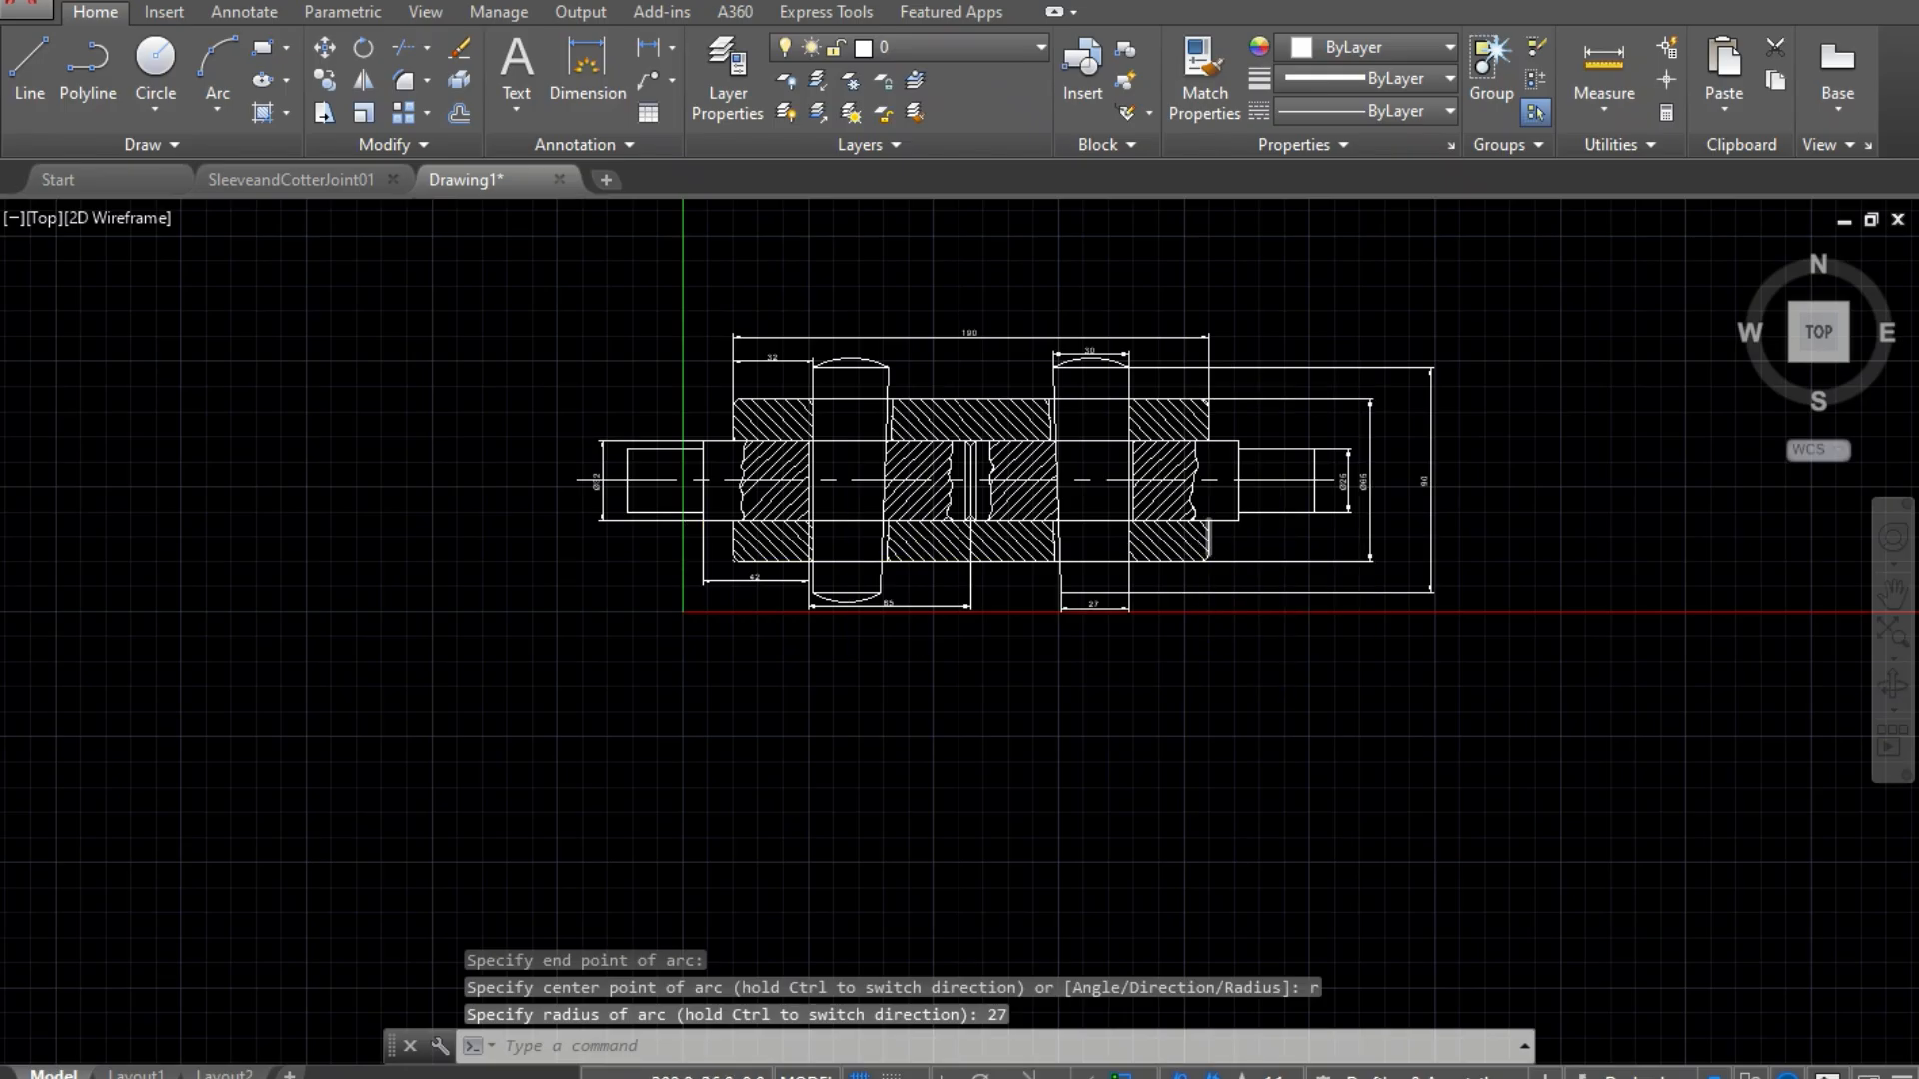
{"action": "scroll", "coordinate": [1208, 551], "scroll_direction": "up", "scroll_amount": 4}
{"action": "key", "text": "Return"}
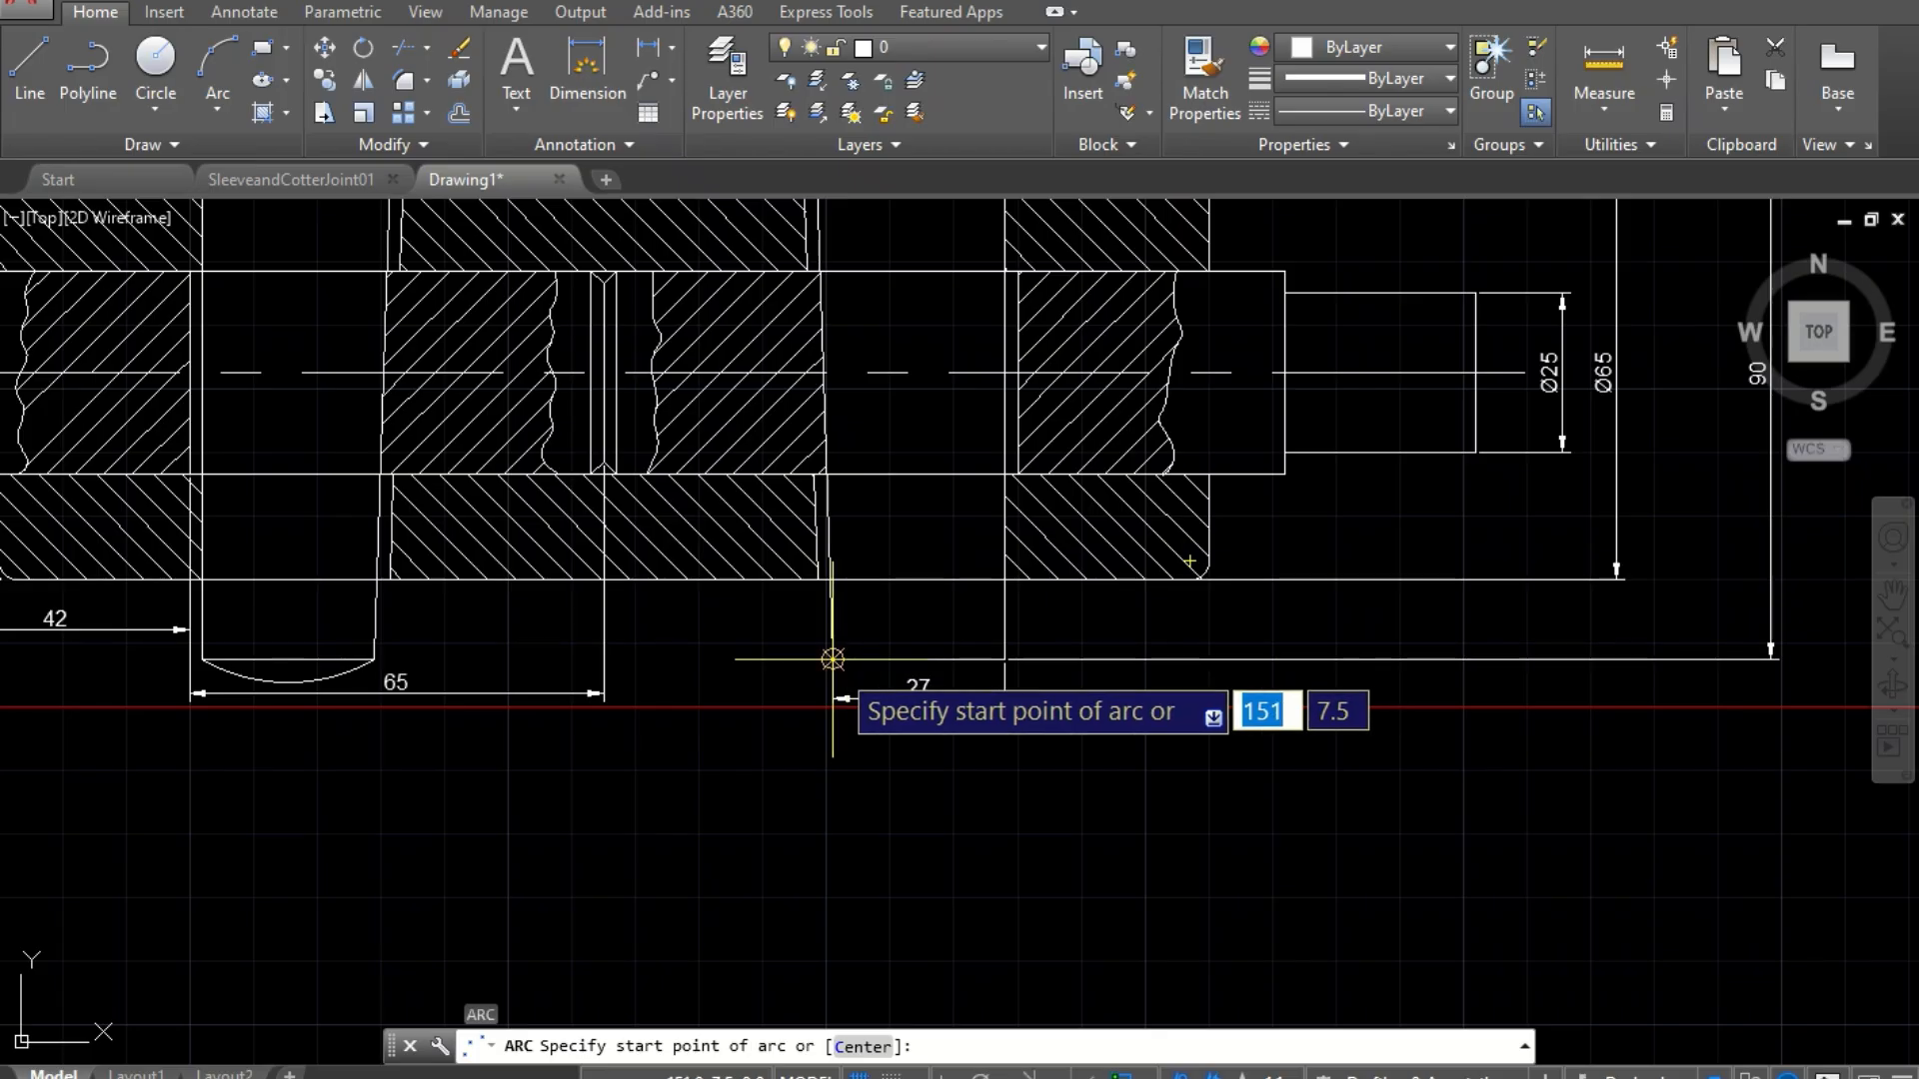
{"action": "scroll", "coordinate": [857, 664], "scroll_direction": "up", "scroll_amount": 5}
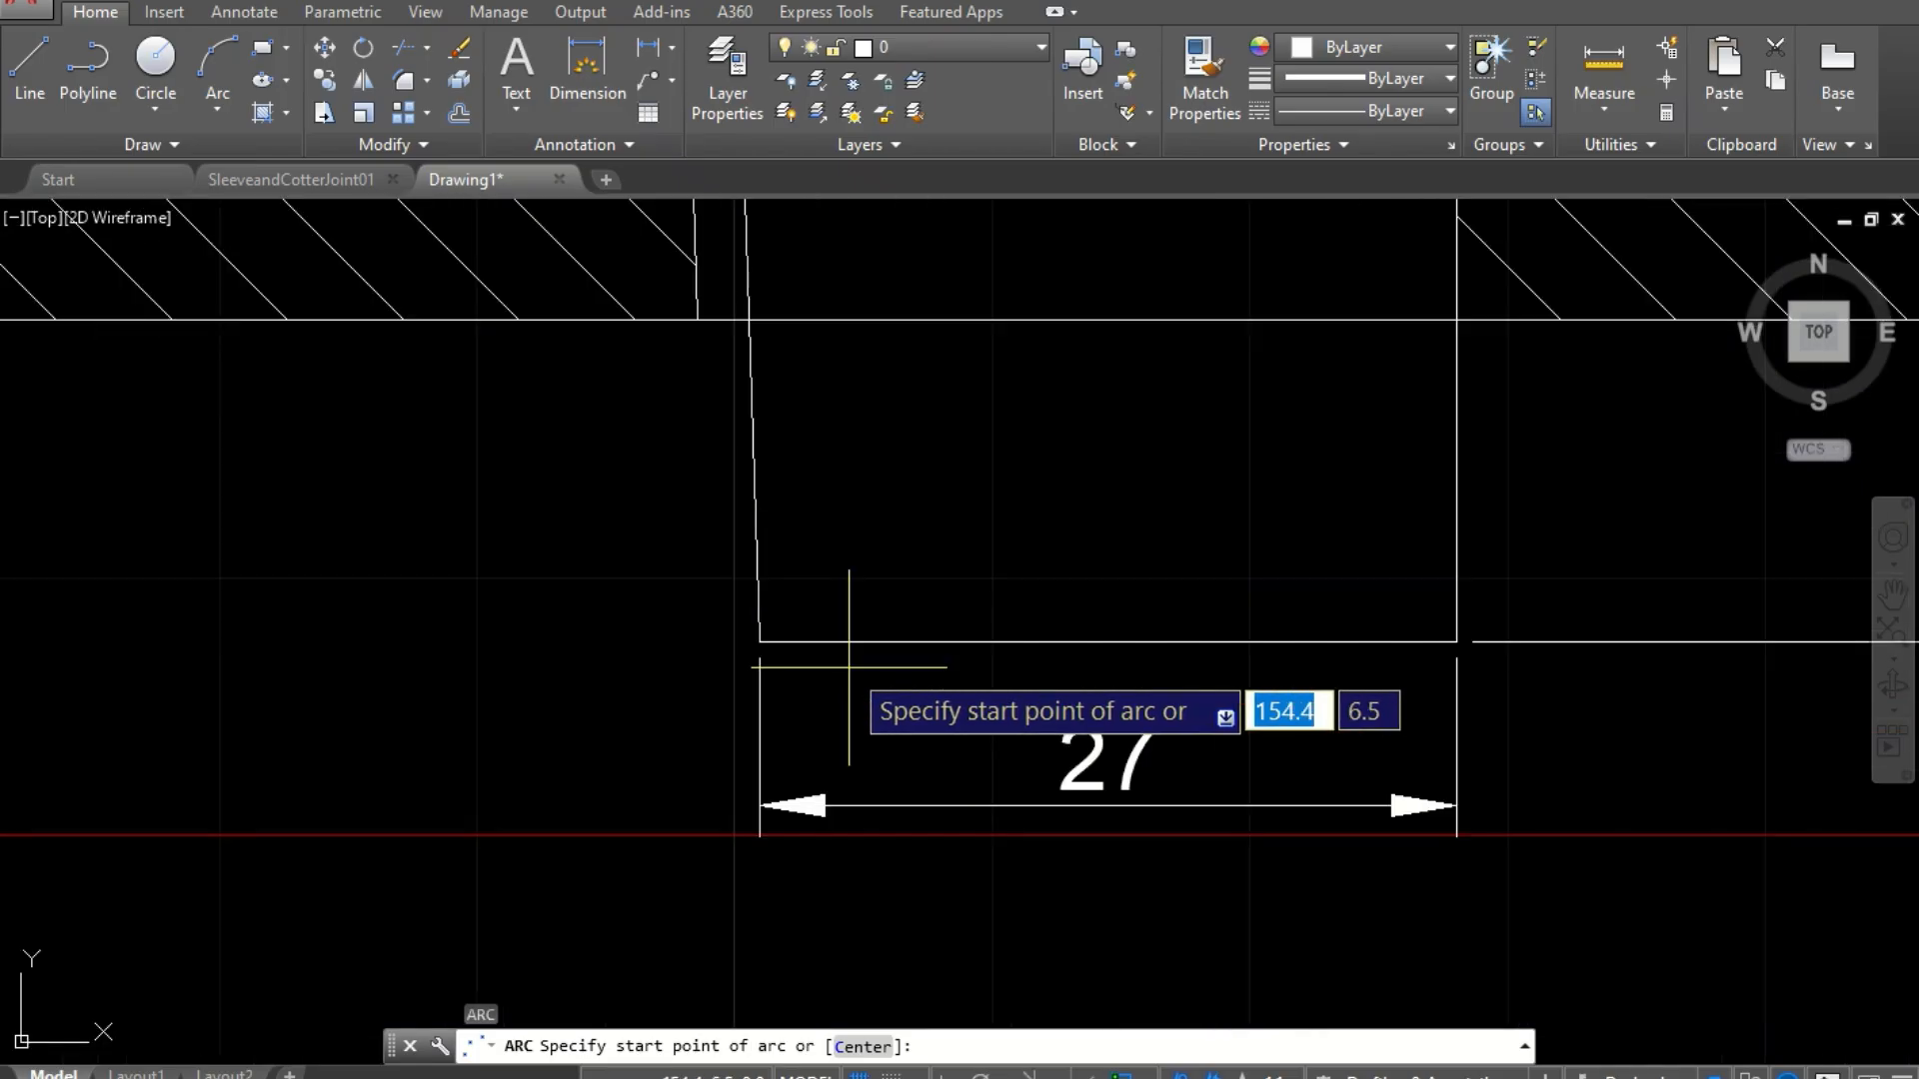
{"action": "left_click", "coordinate": [760, 642]}
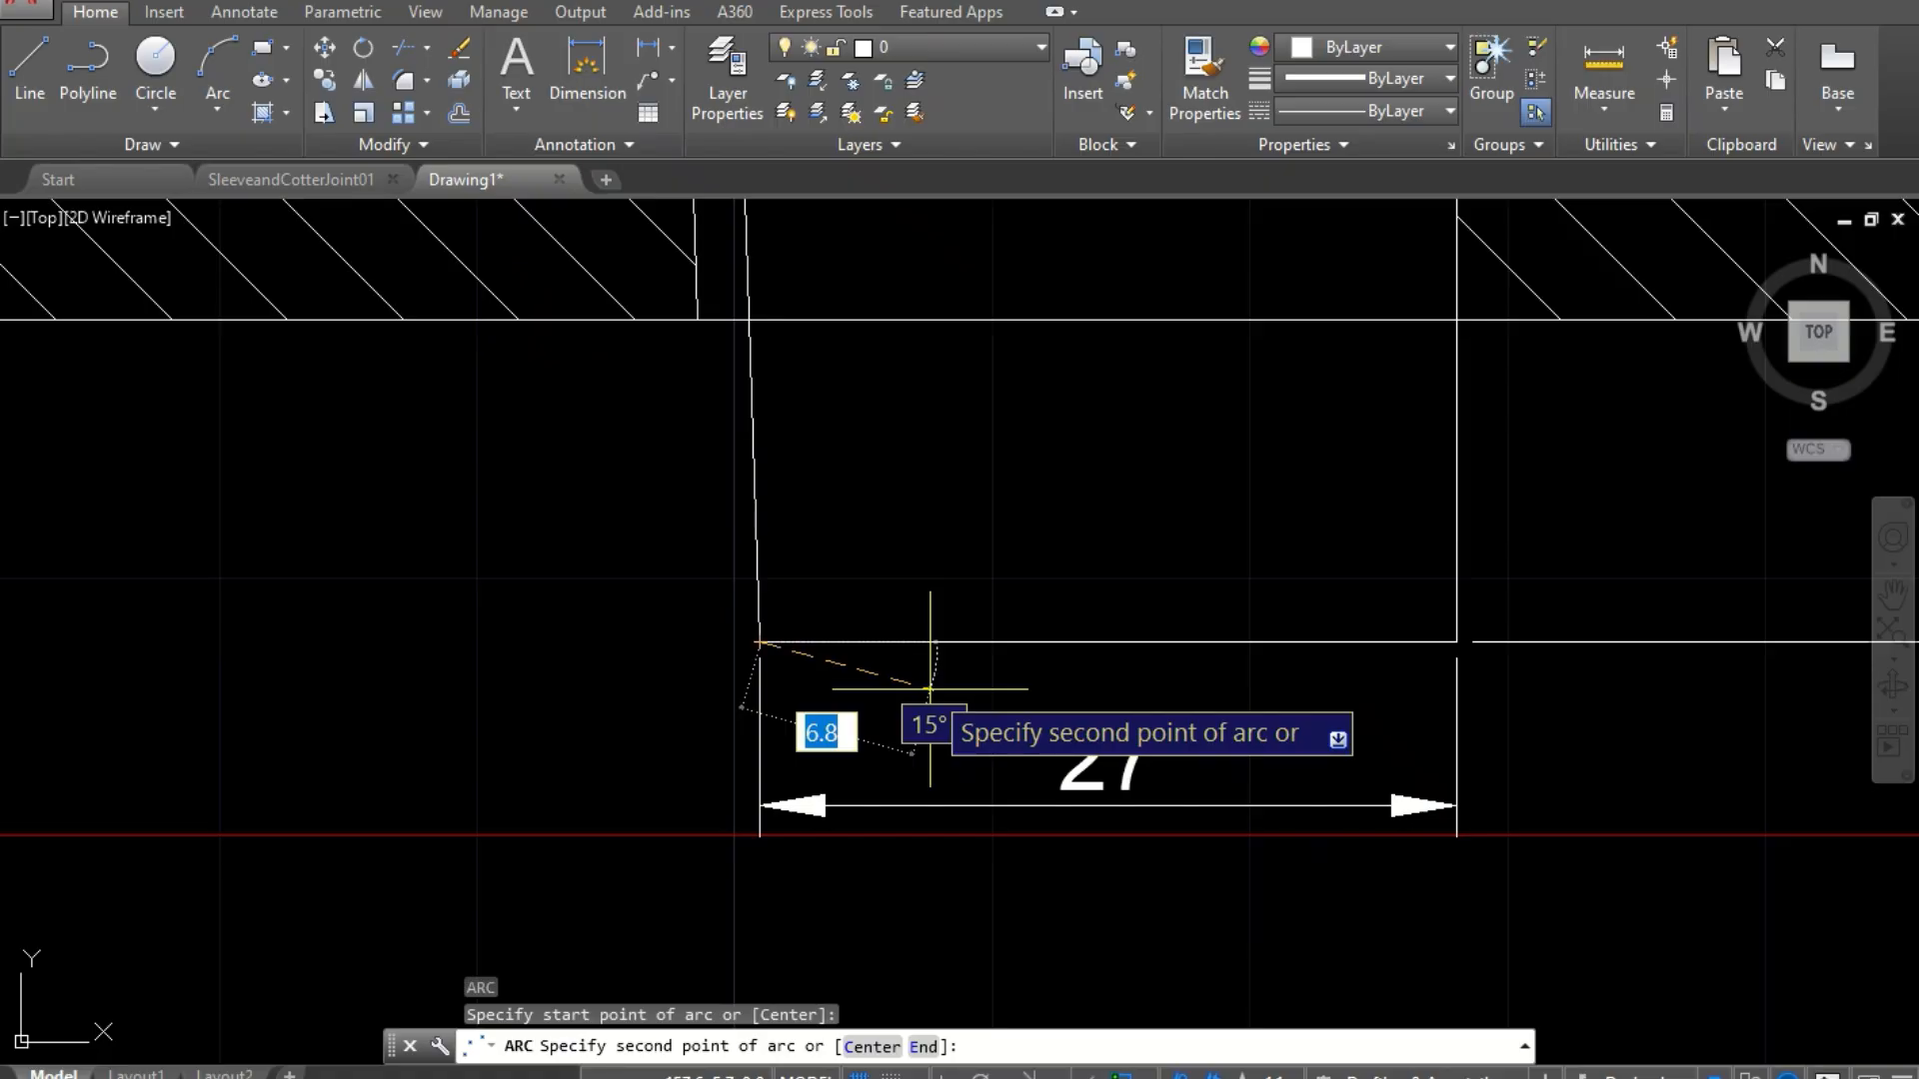
{"action": "type", "text": "e"}
{"action": "key", "text": "Return"}
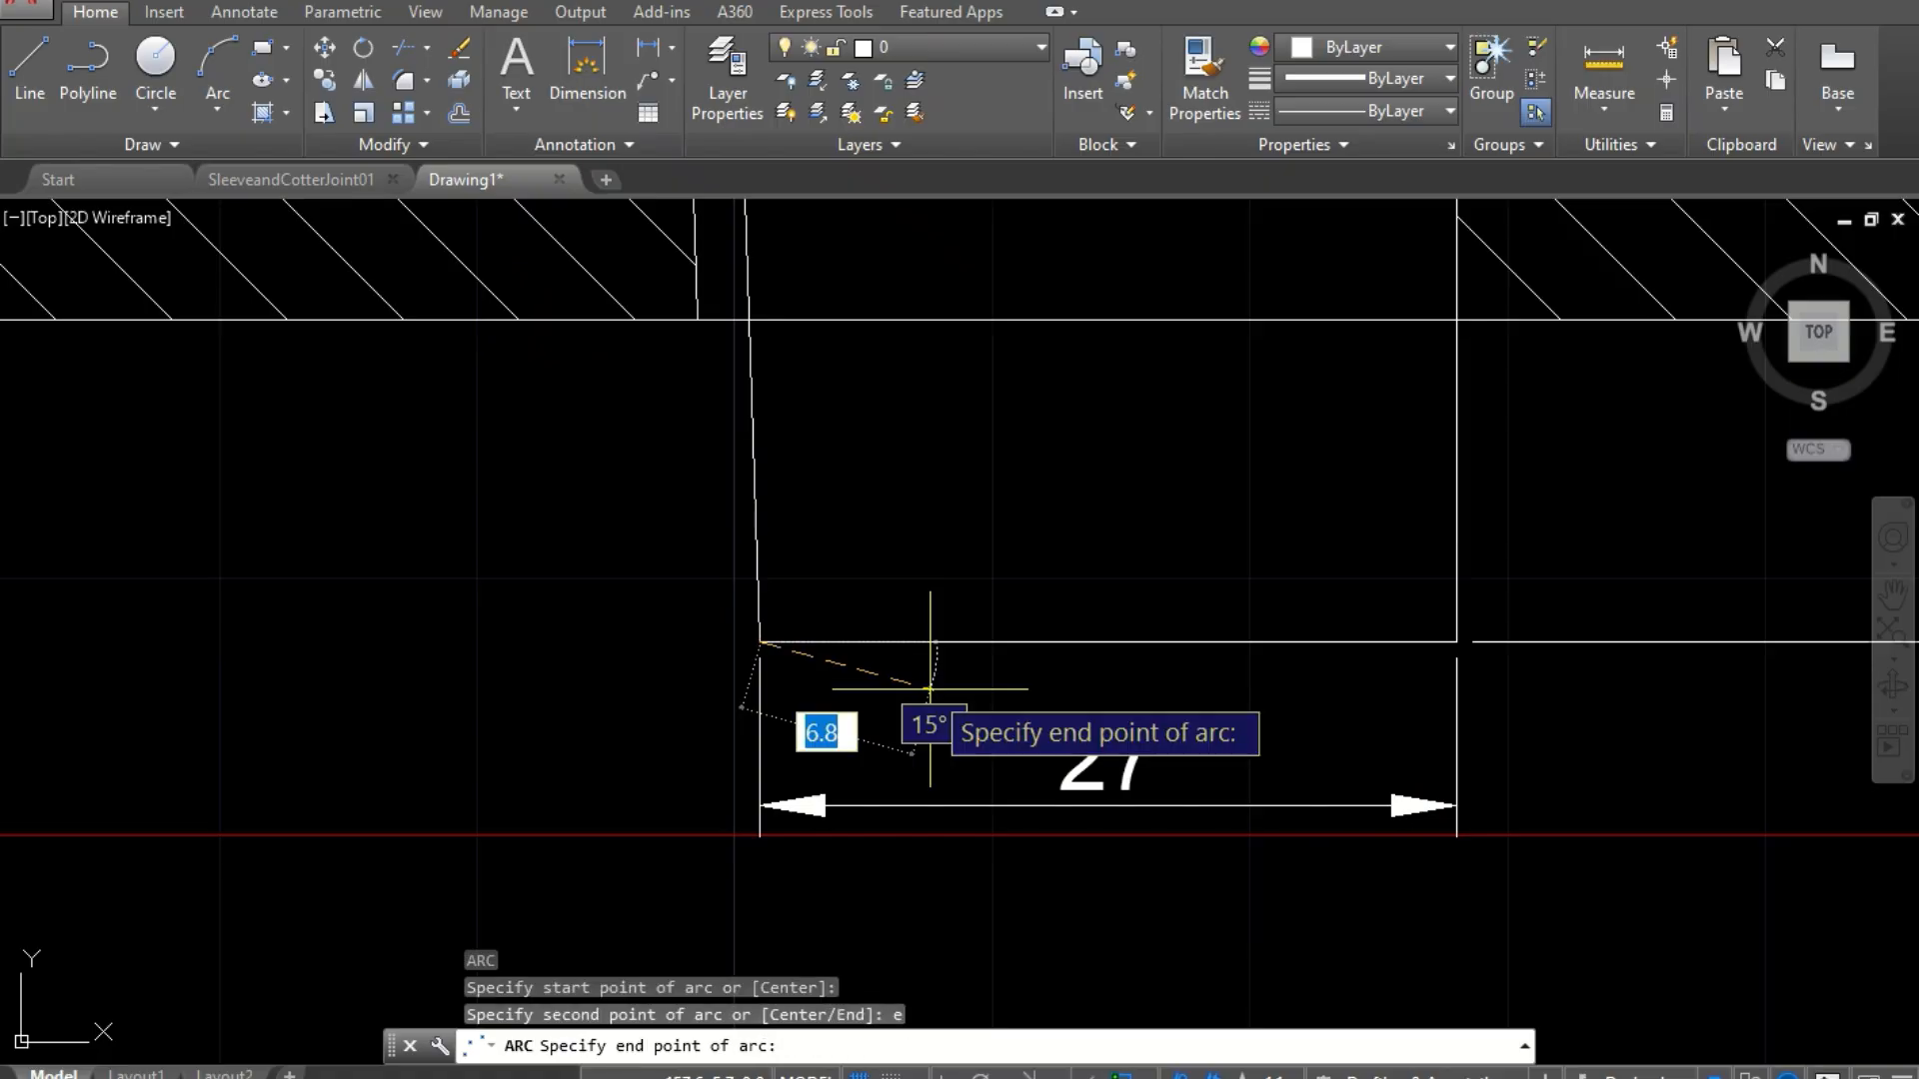
{"action": "left_click", "coordinate": [1467, 641]}
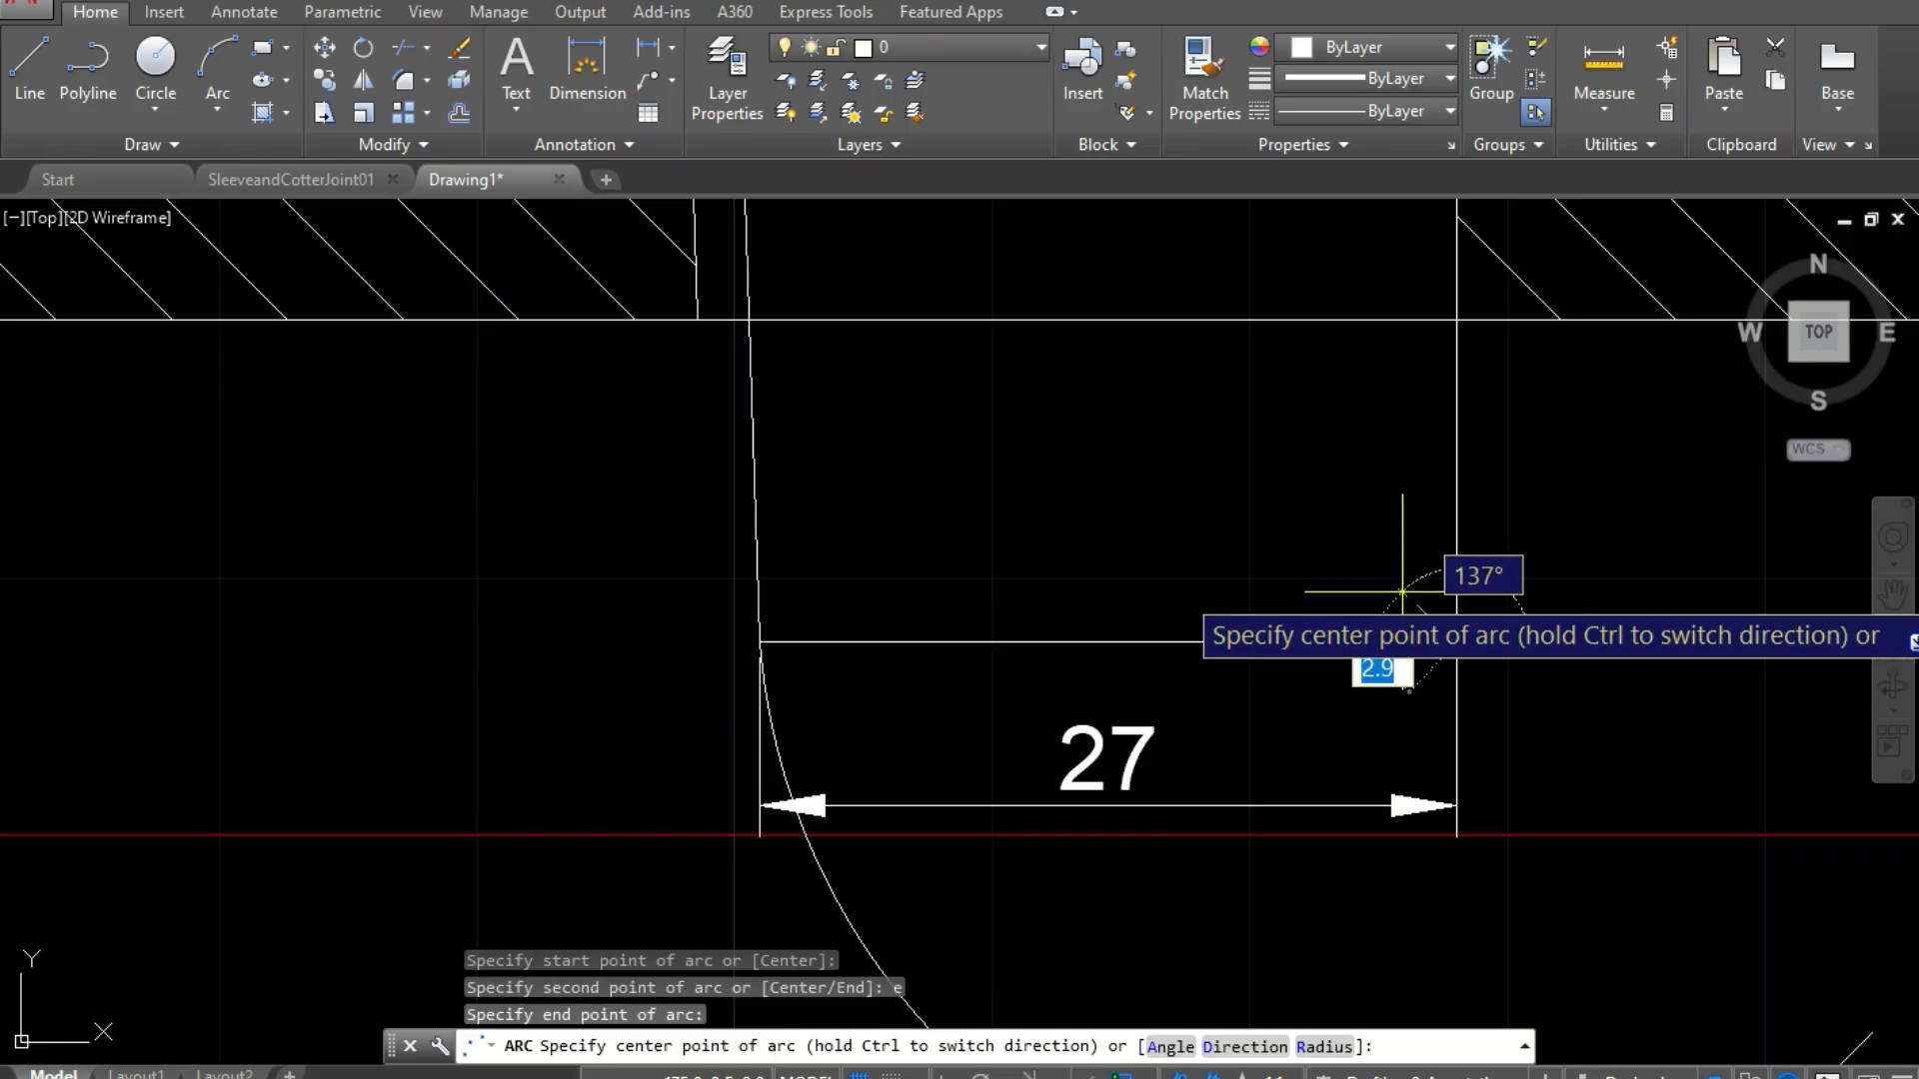
{"action": "type", "text": "r"}
{"action": "key", "text": "Return"}
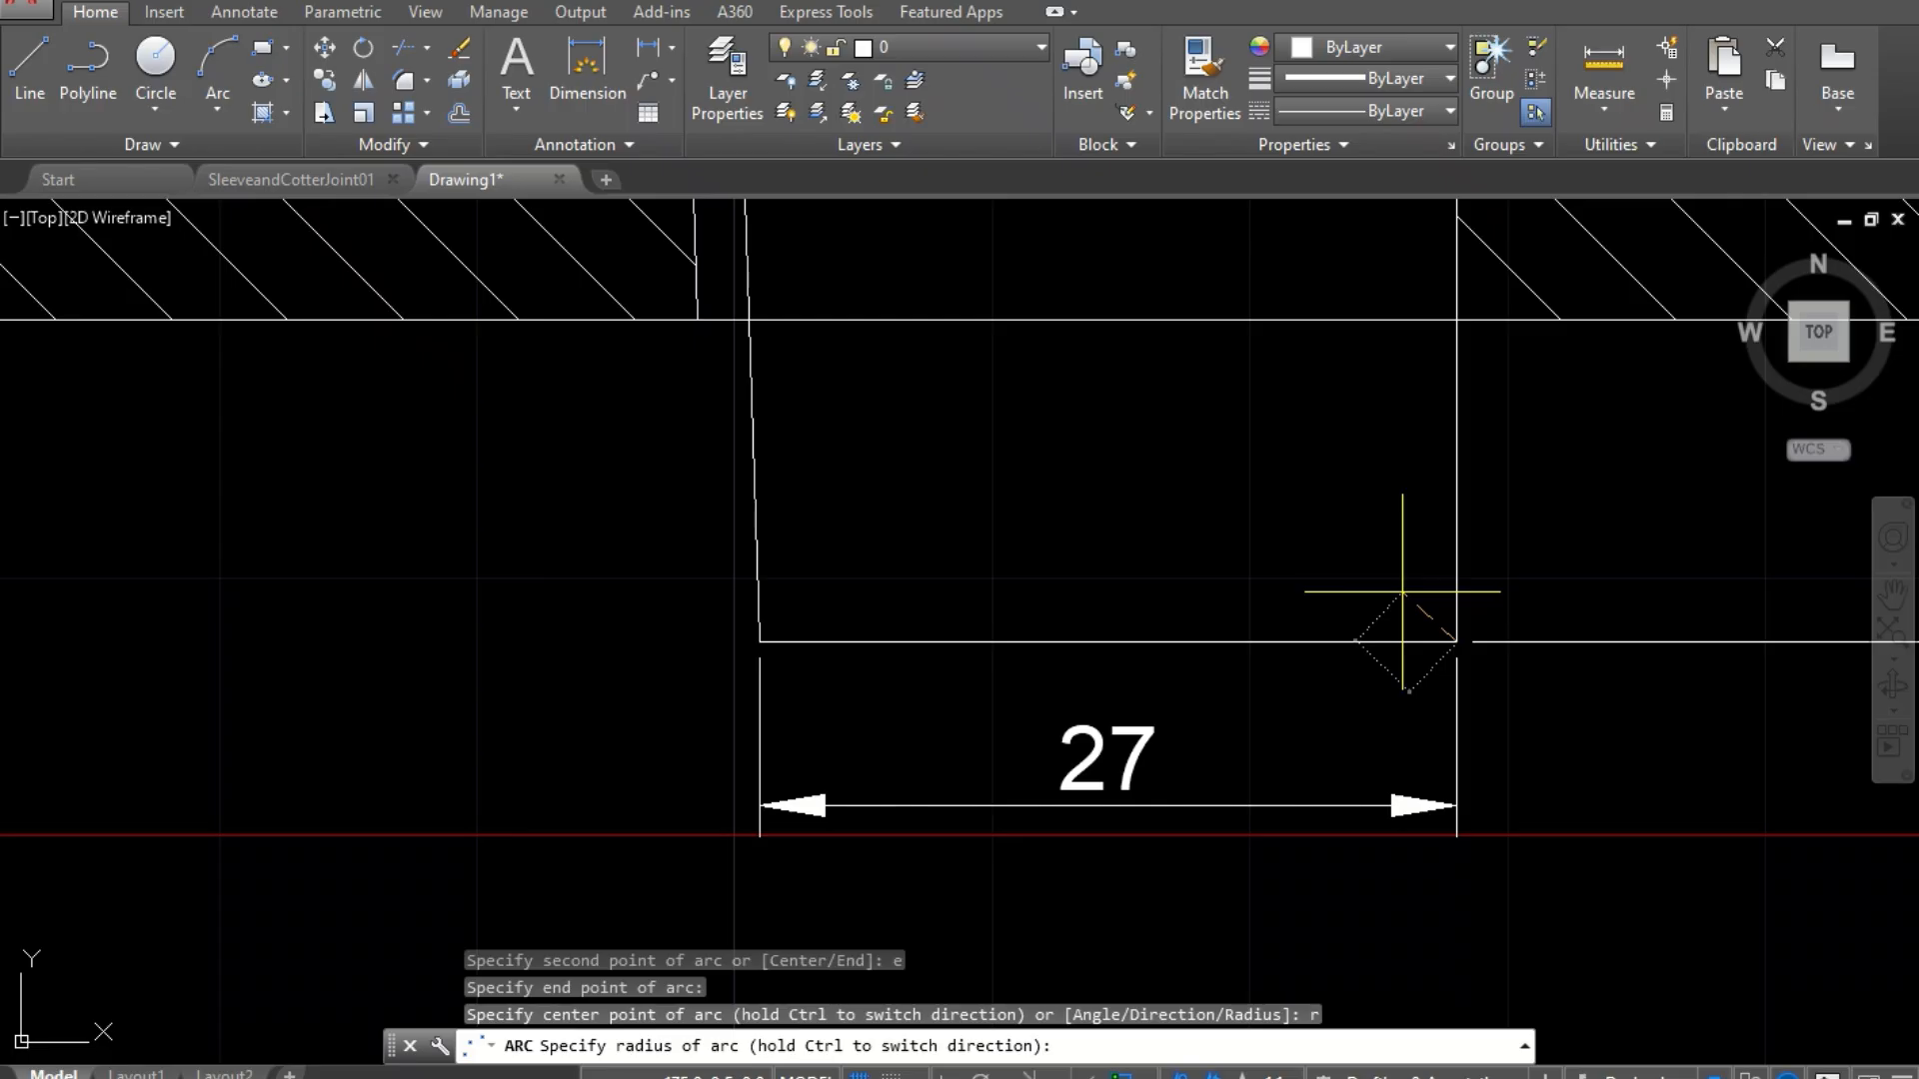
{"action": "type", "text": "27"}
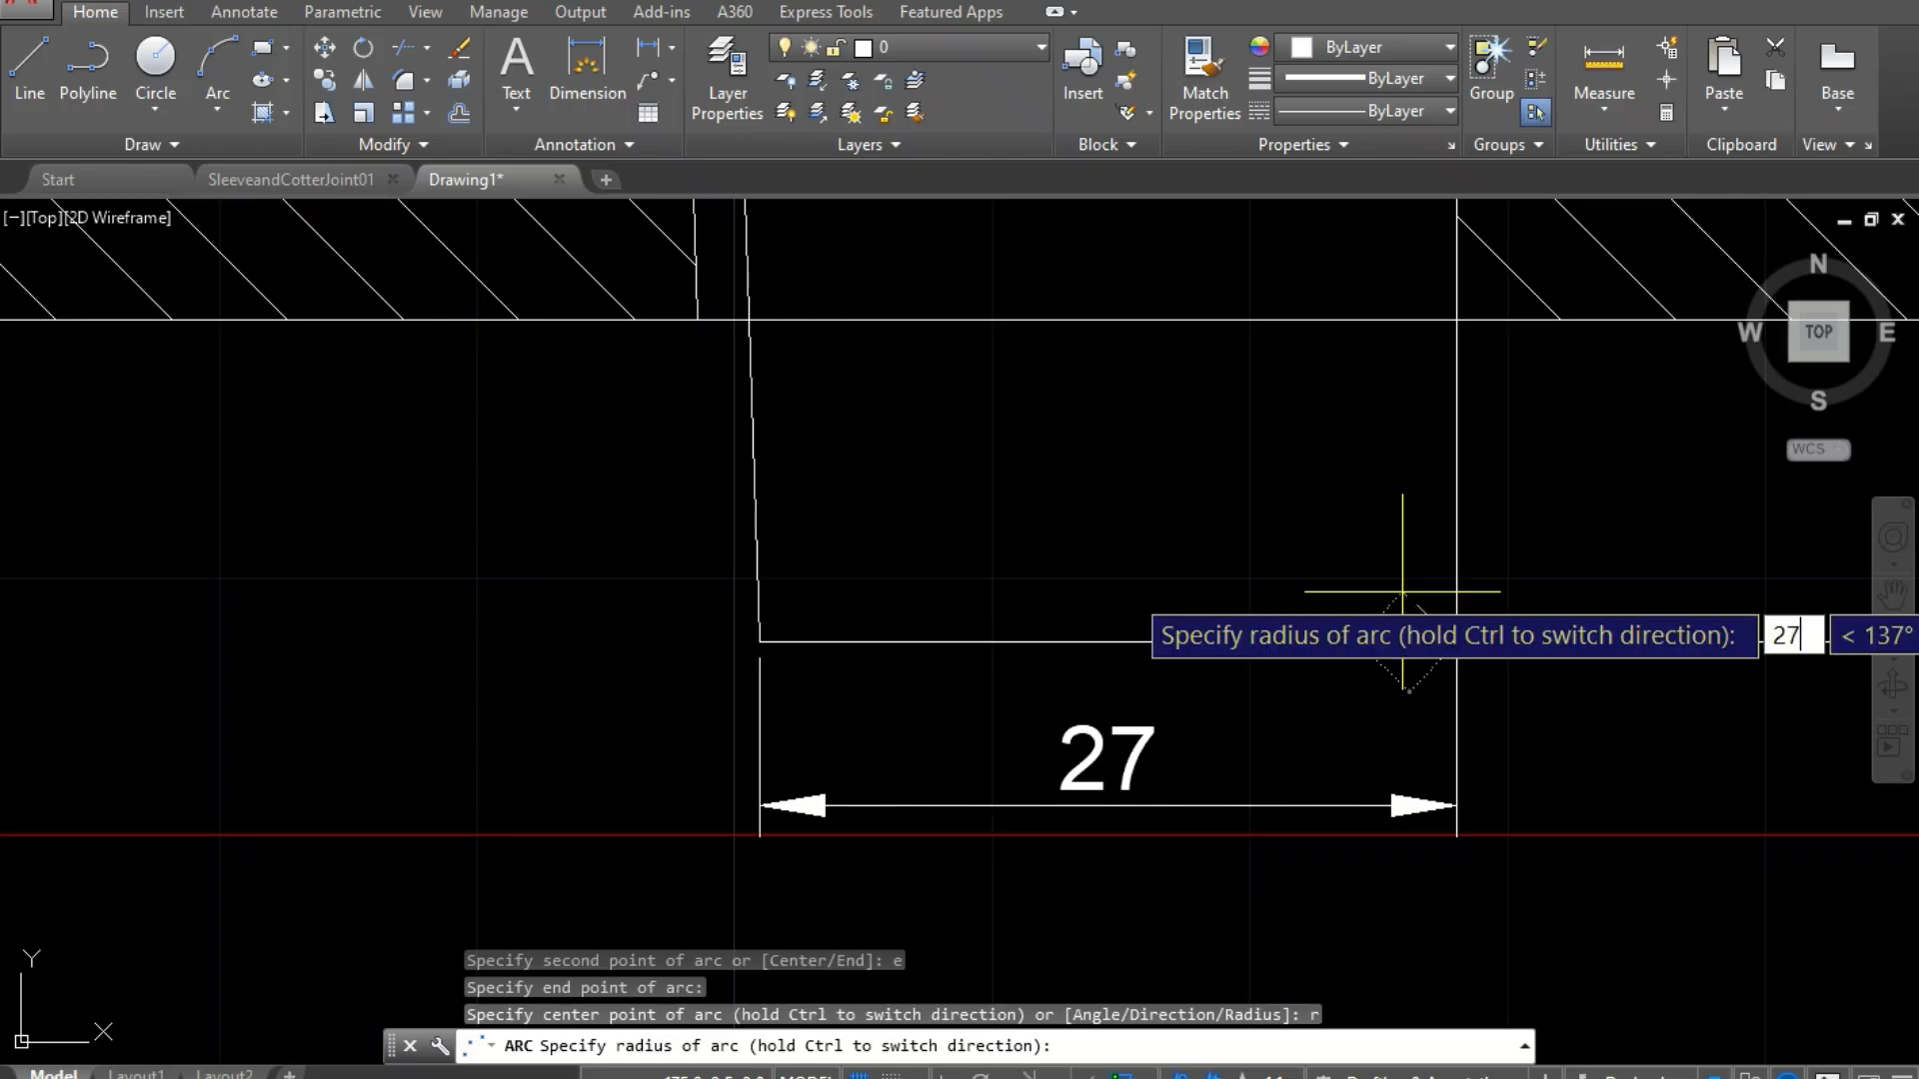
{"action": "key", "text": "Return"}
{"action": "scroll", "coordinate": [1349, 565], "scroll_direction": "down", "scroll_amount": 2}
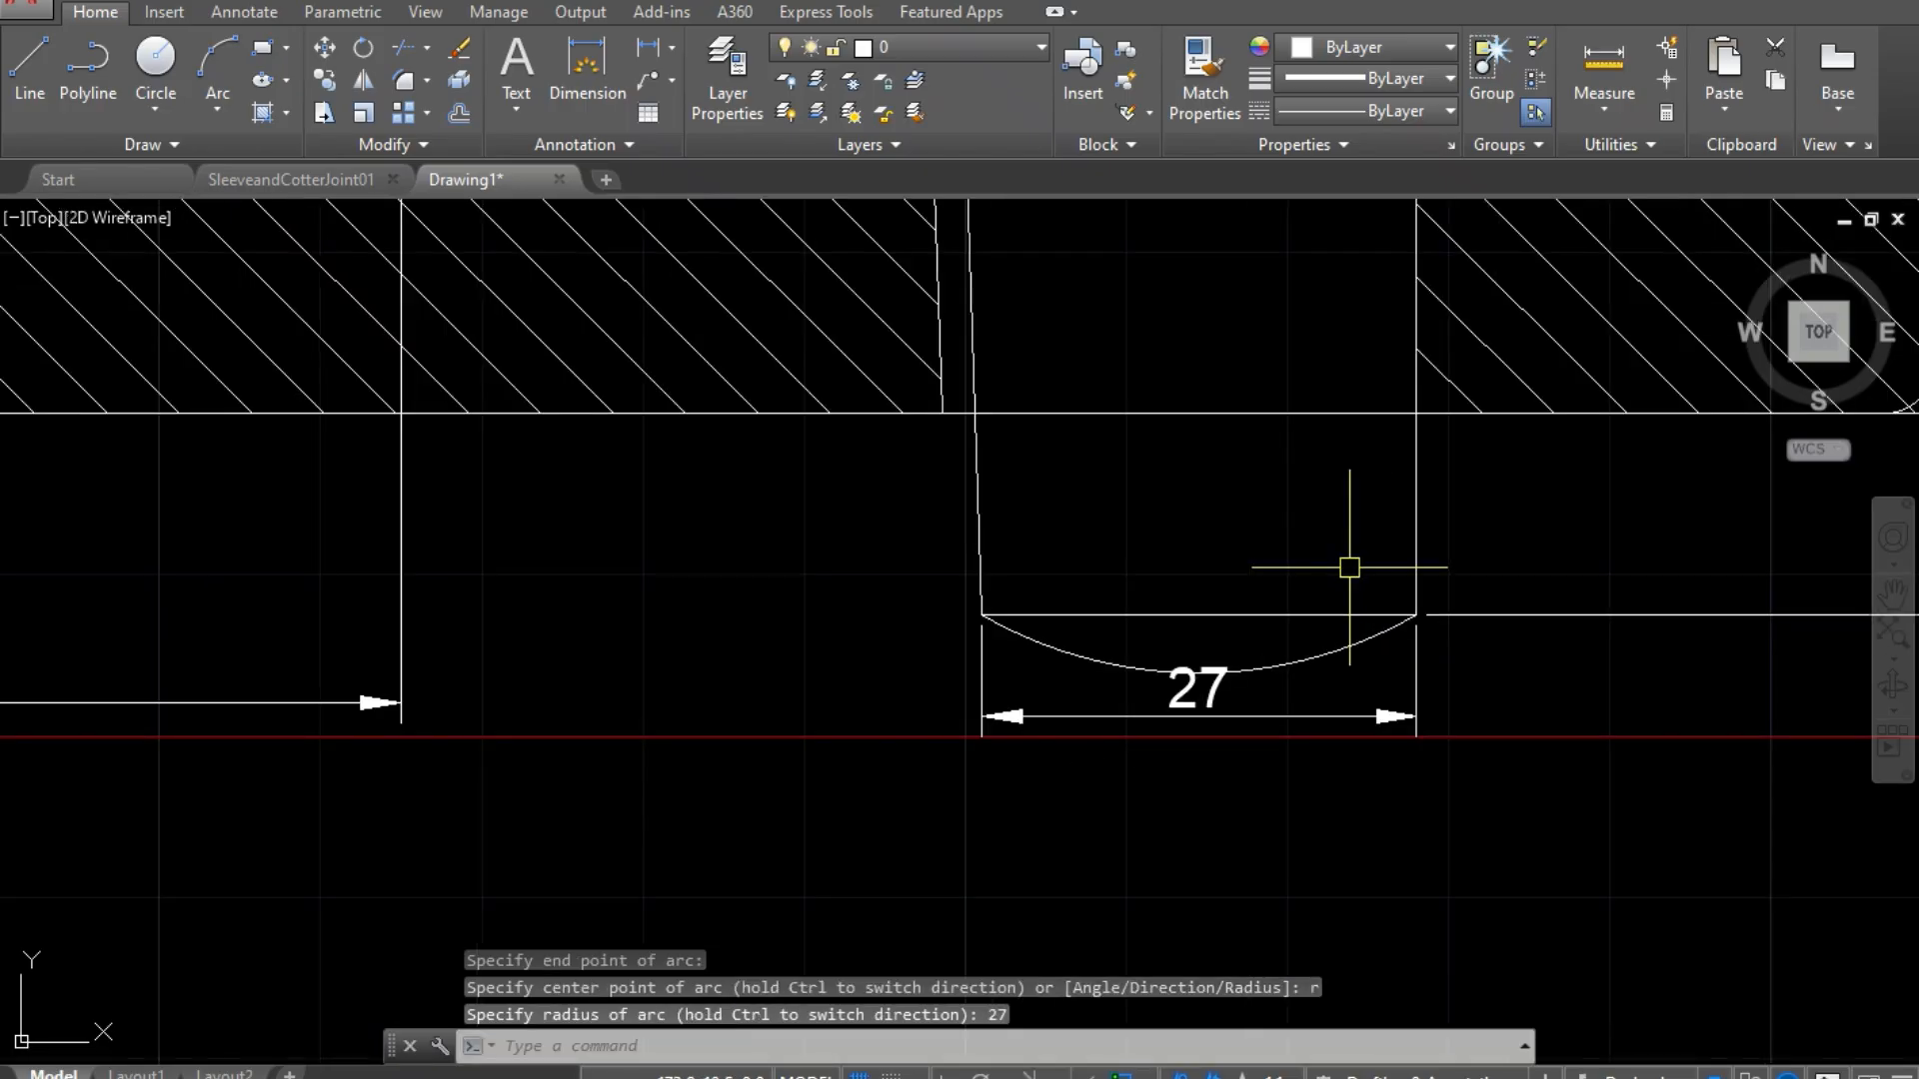
Step: Turn off the background grid and look over the whole sleeve and cotter joint view
{"action": "scroll", "coordinate": [1349, 567], "scroll_direction": "down", "scroll_amount": 10}
{"action": "scroll", "coordinate": [1349, 566], "scroll_direction": "up", "scroll_amount": 4}
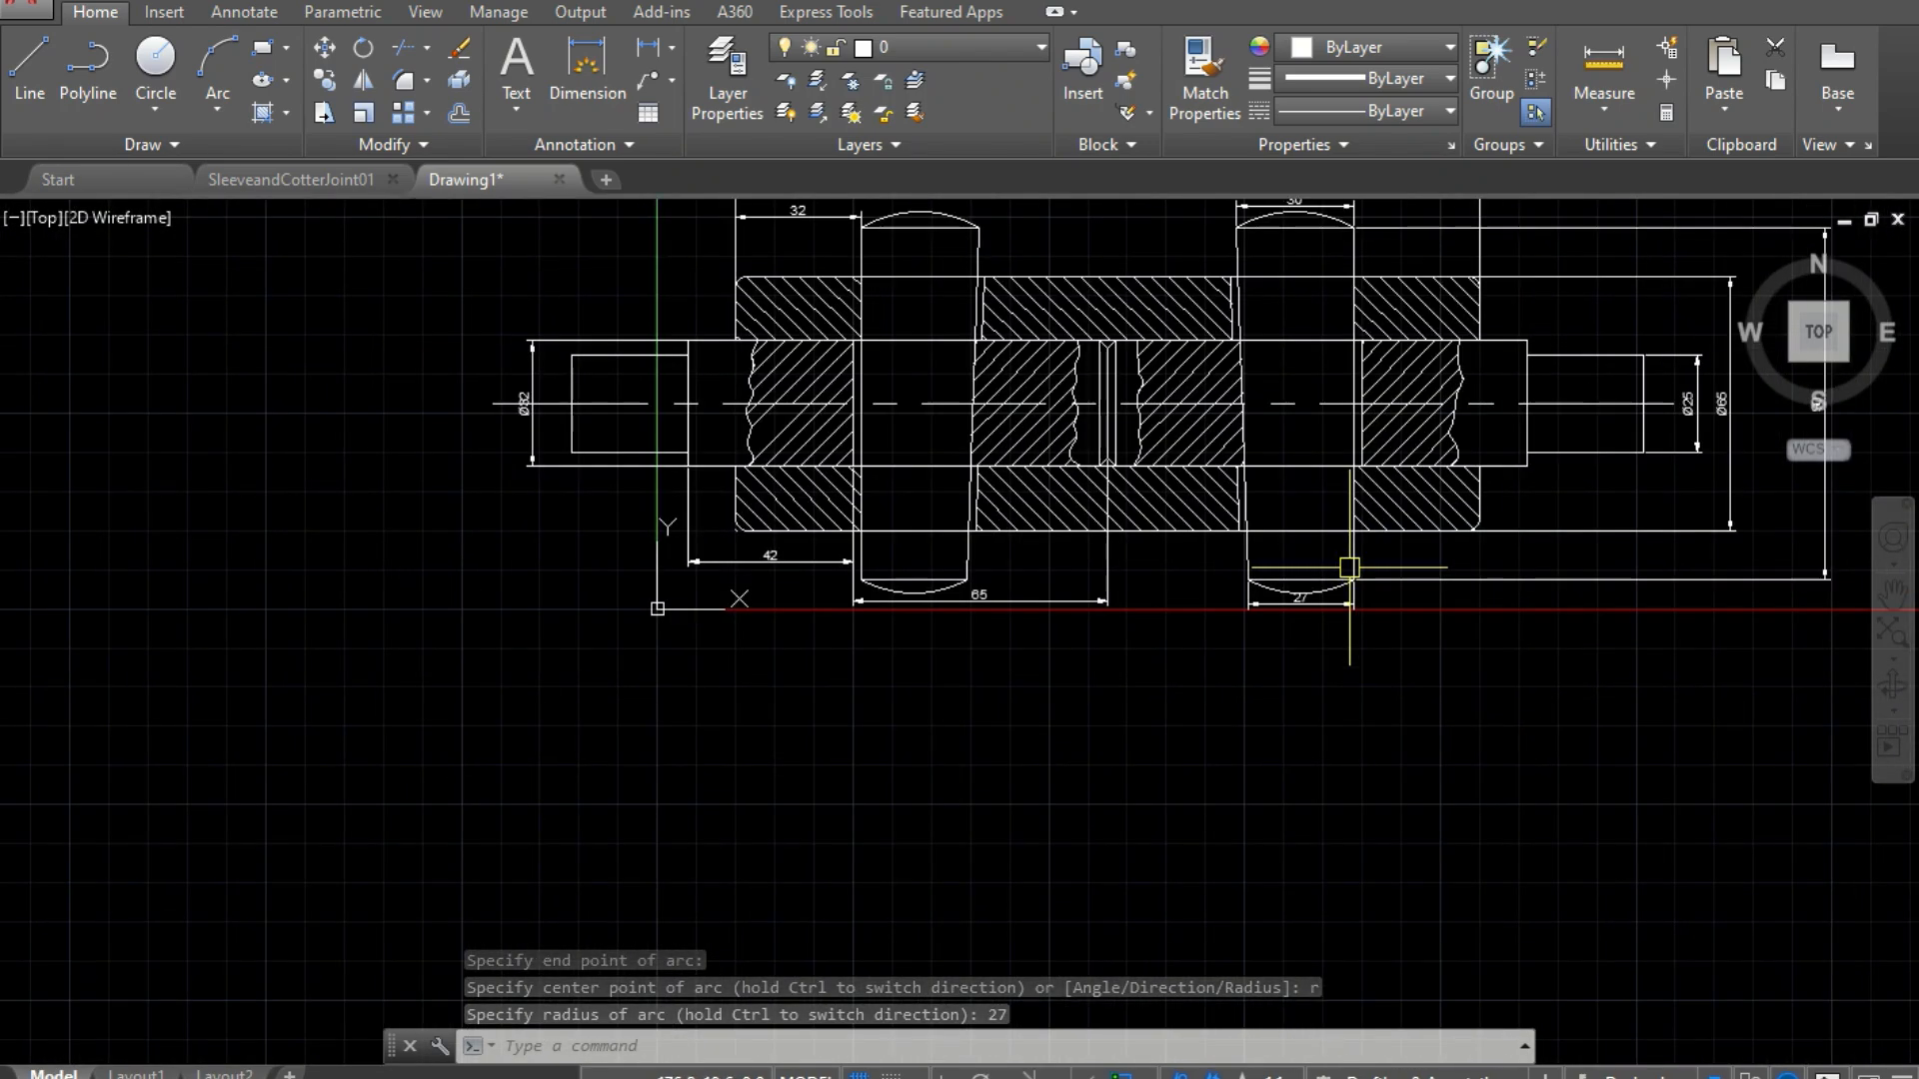
{"action": "scroll", "coordinate": [1349, 567], "scroll_direction": "down", "scroll_amount": 2}
{"action": "scroll", "coordinate": [1499, 310], "scroll_direction": "up", "scroll_amount": 2}
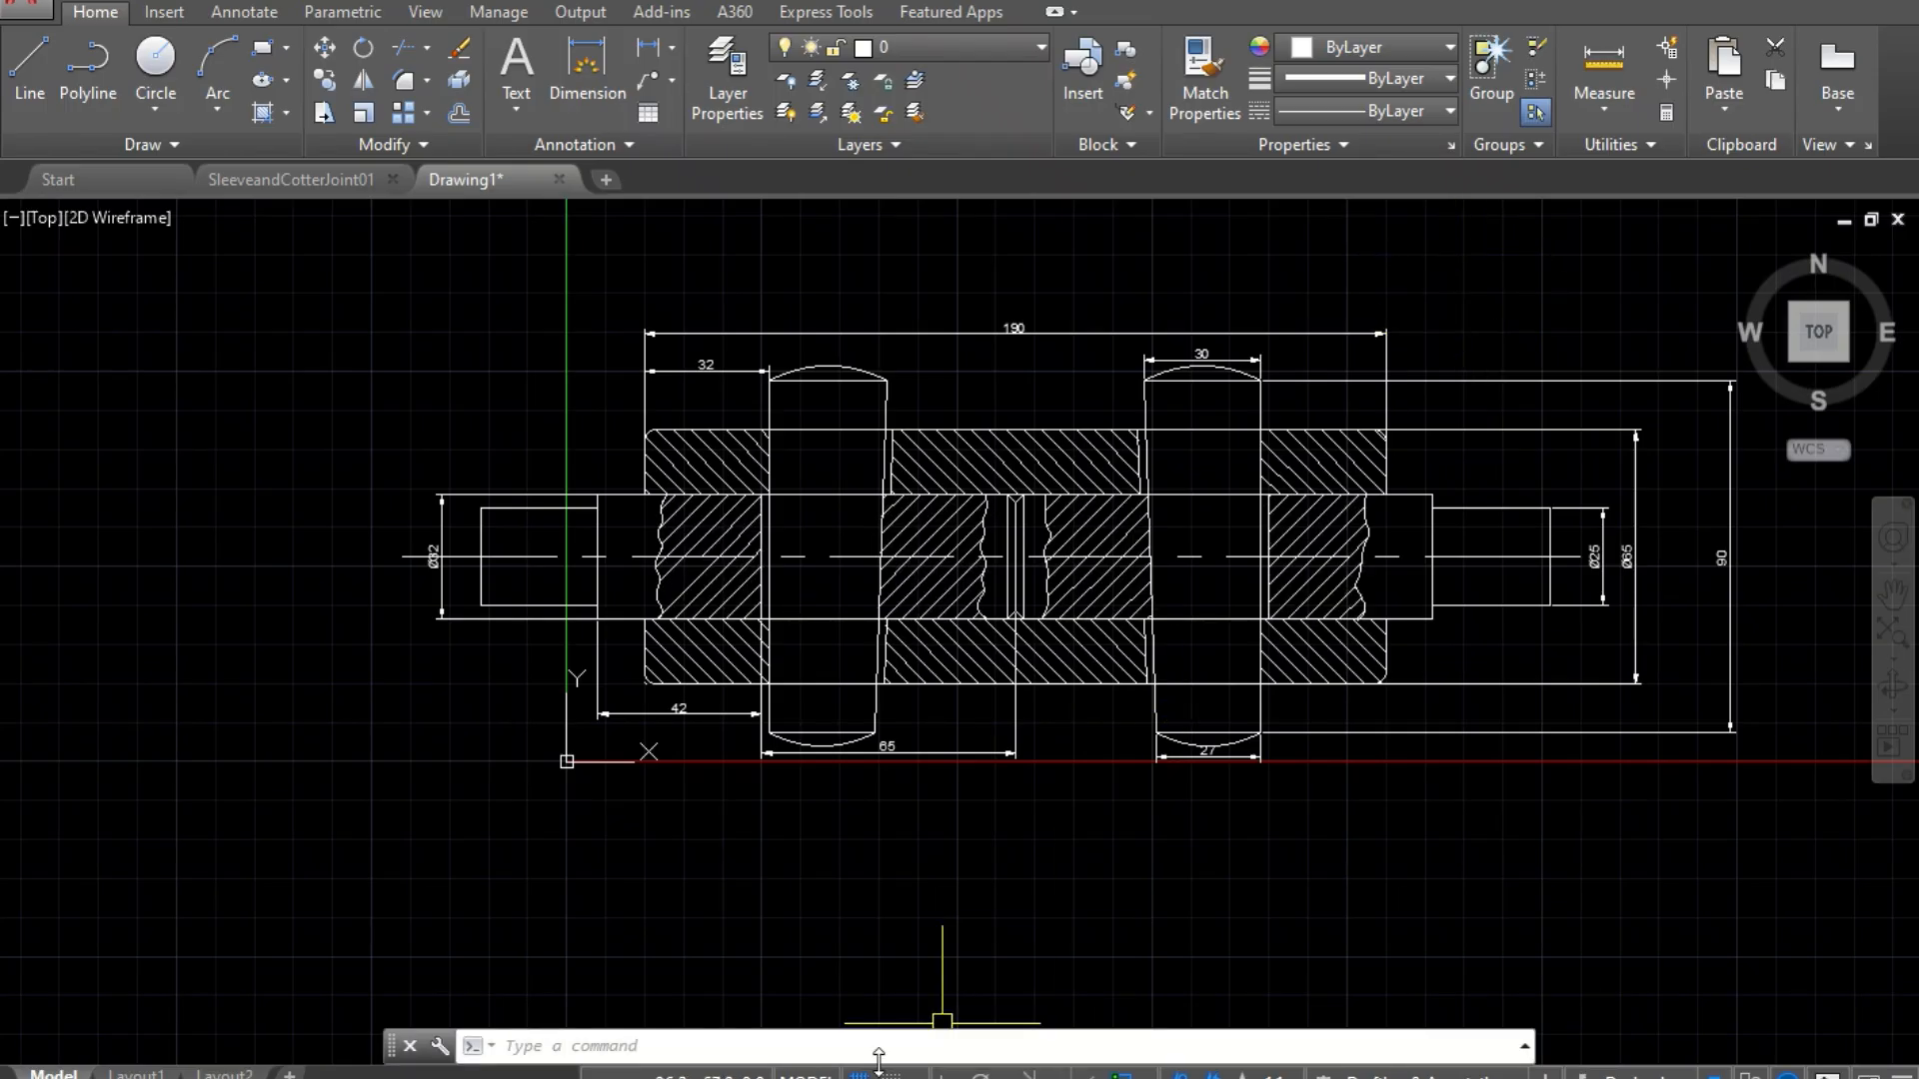
{"action": "key", "text": "F7"}
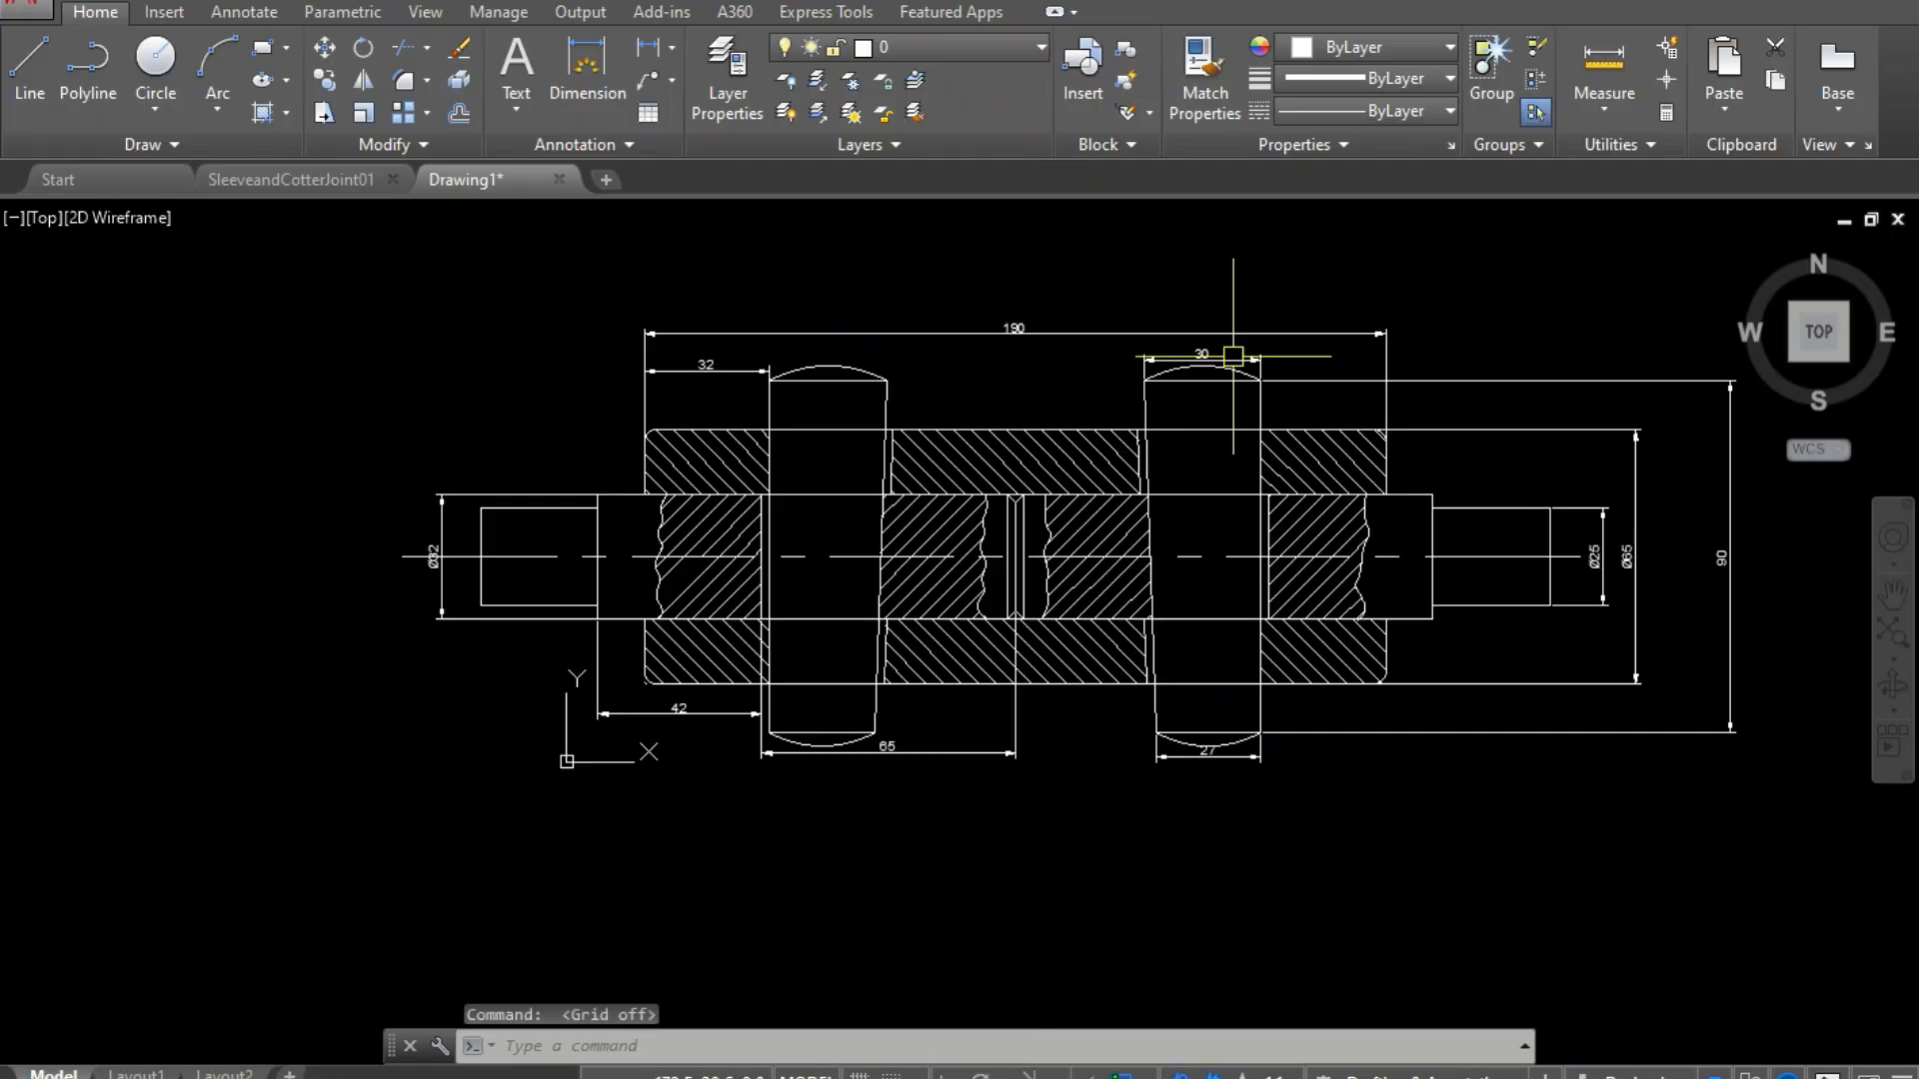
{"action": "scroll", "coordinate": [1269, 278], "scroll_direction": "down", "scroll_amount": 1}
{"action": "scroll", "coordinate": [1269, 278], "scroll_direction": "up", "scroll_amount": 3}
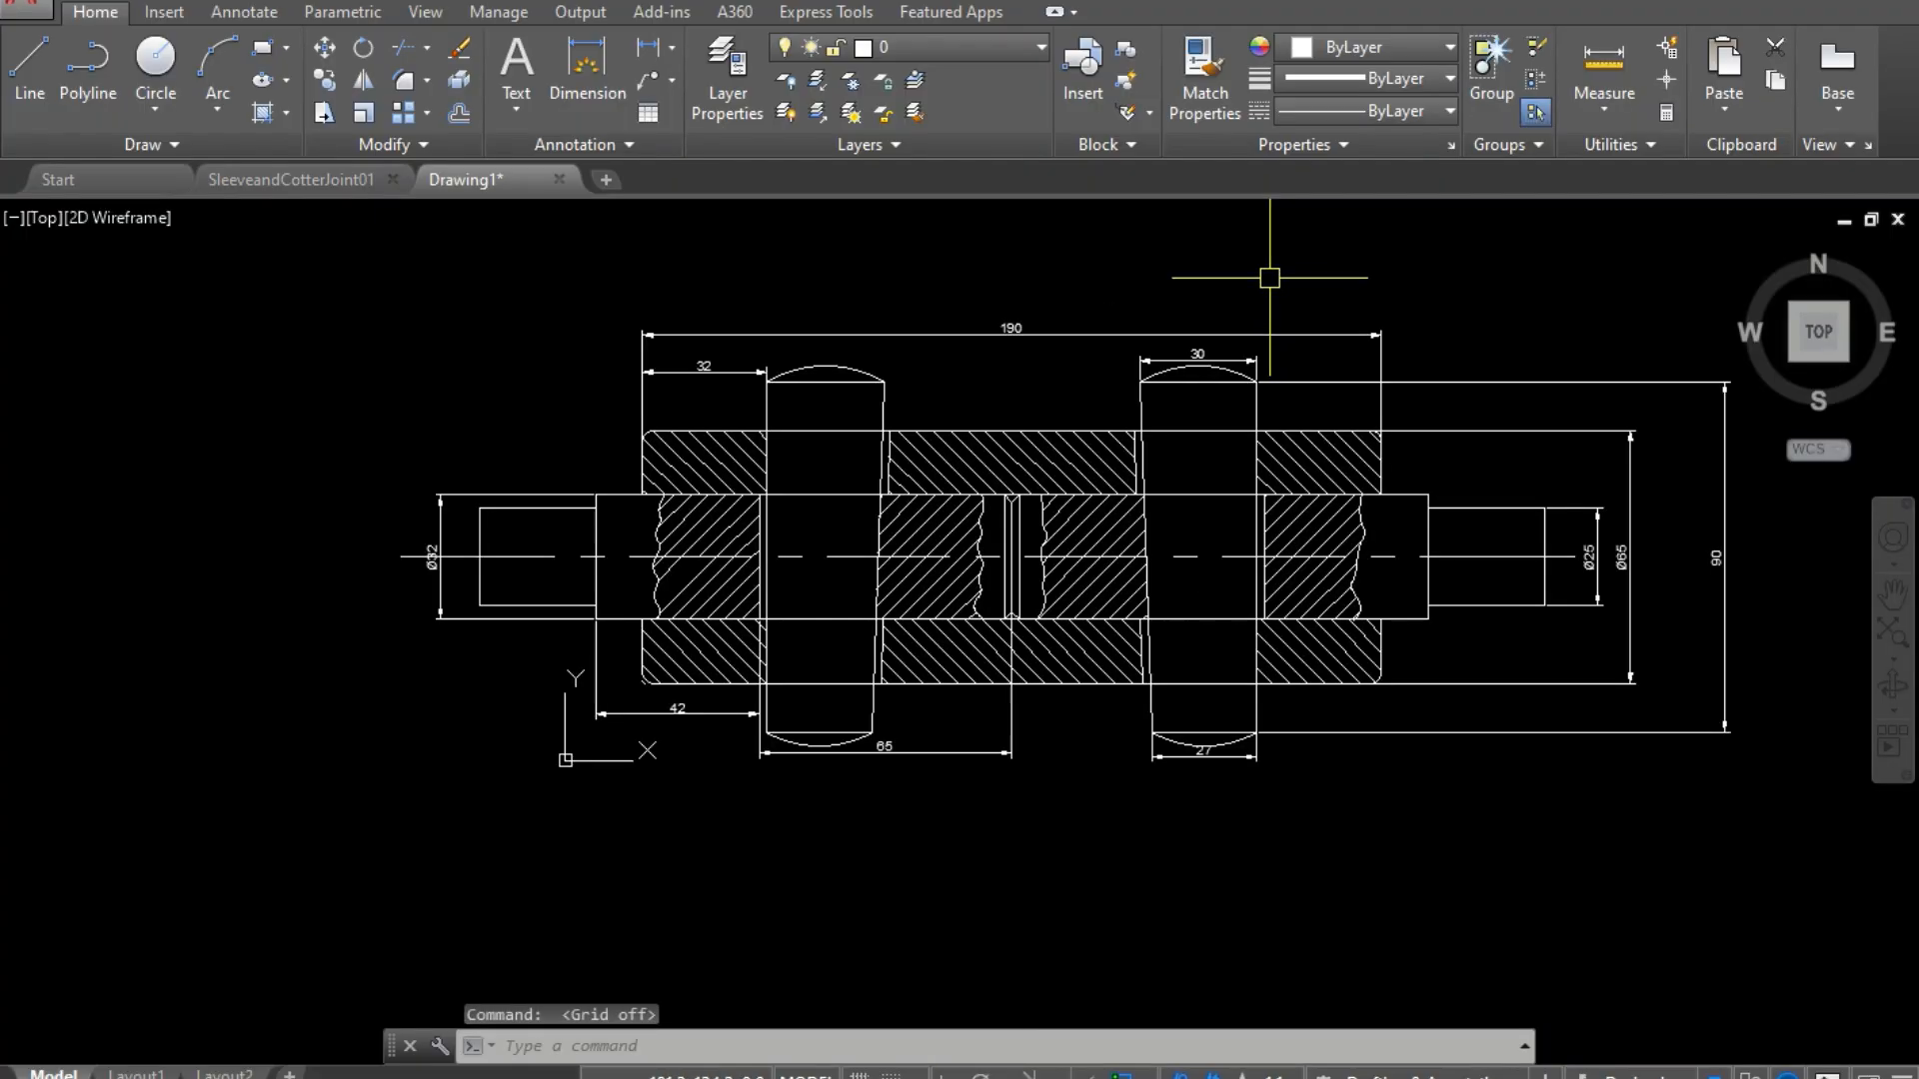
{"action": "scroll", "coordinate": [1269, 278], "scroll_direction": "down", "scroll_amount": 3}
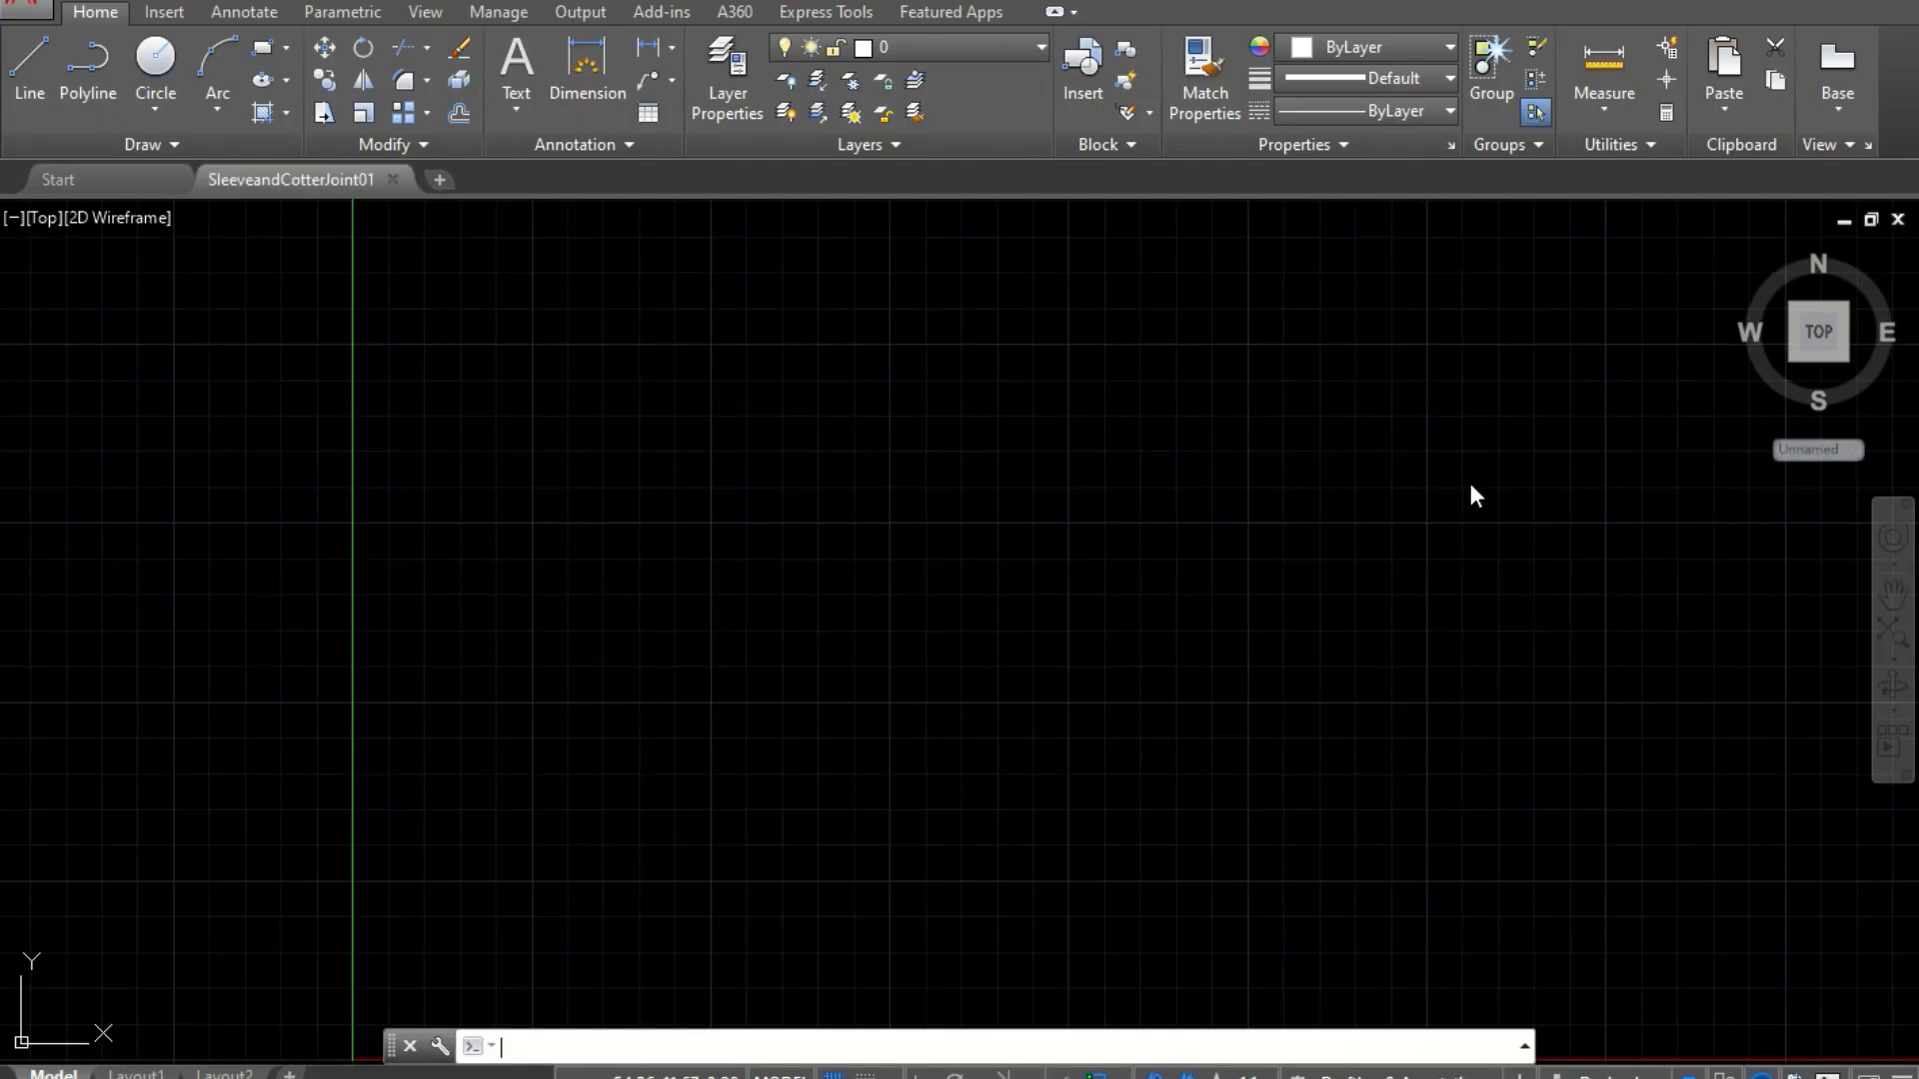